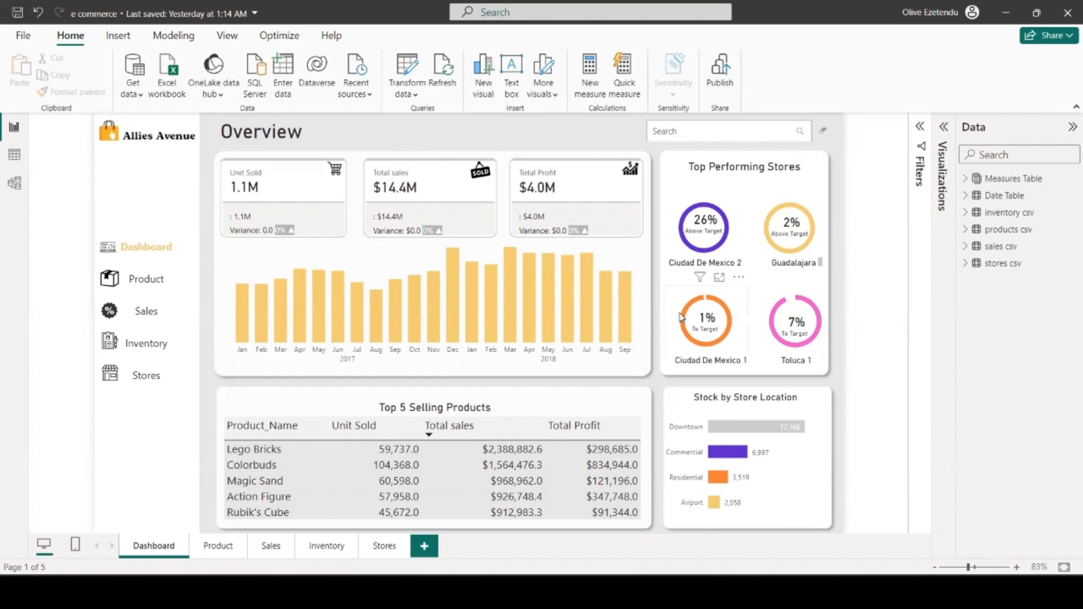
- Examine the measures listed in the Measures Table, then collapse it again
{"action": "left_click", "coordinate": [964, 182]}
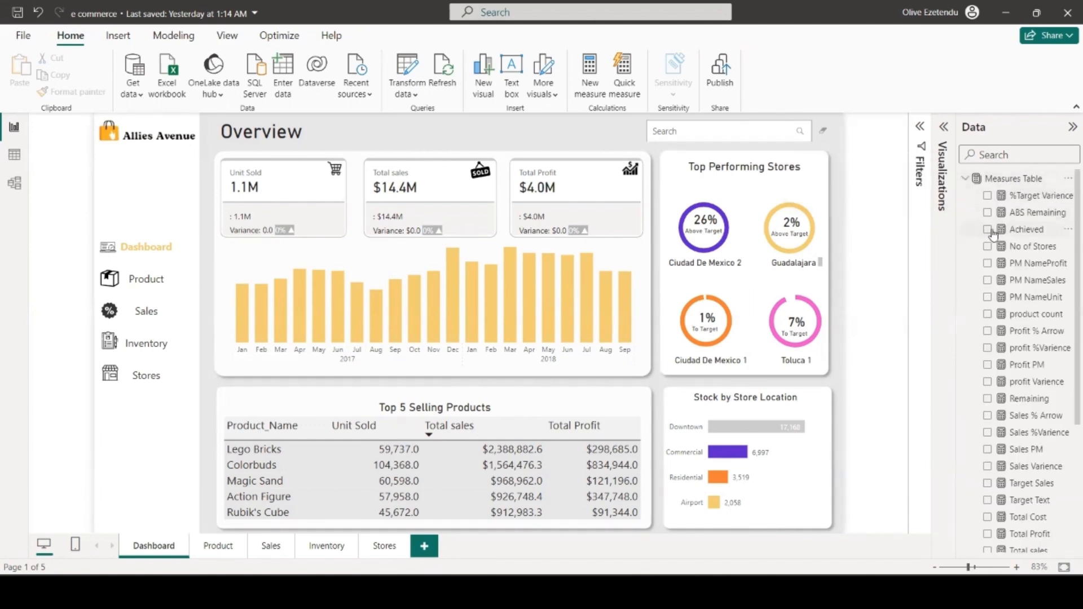
{"action": "scroll", "coordinate": [1007, 248], "scroll_direction": "down", "scroll_amount": 5}
{"action": "scroll", "coordinate": [1010, 259], "scroll_direction": "up", "scroll_amount": 5}
{"action": "left_click", "coordinate": [967, 180]}
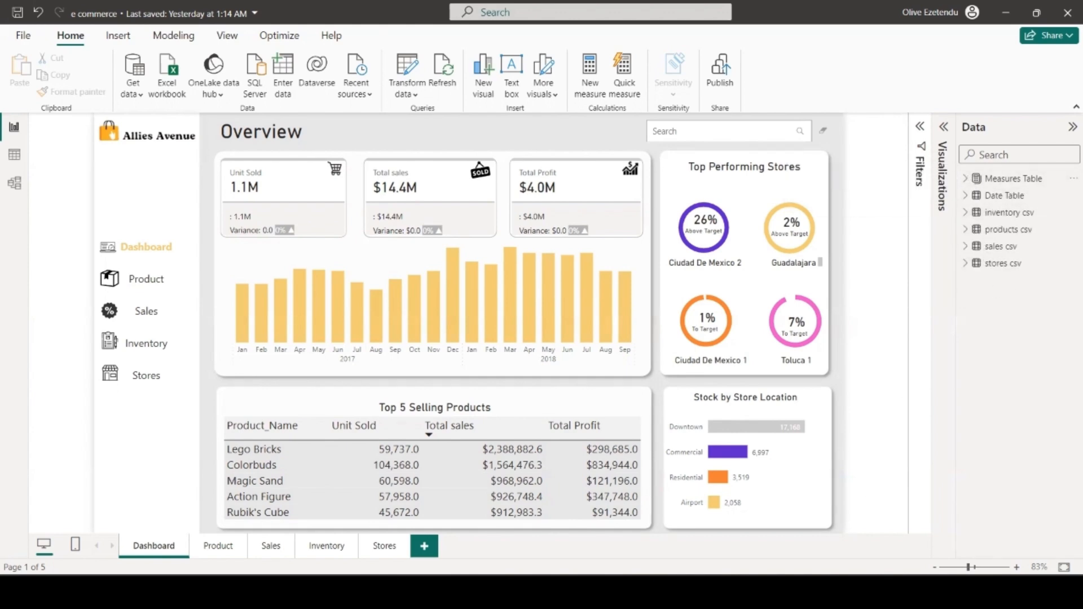
- Switch to Excel and look through the source data in the stores.csv and sales csv sheets
{"action": "left_click", "coordinate": [666, 592]}
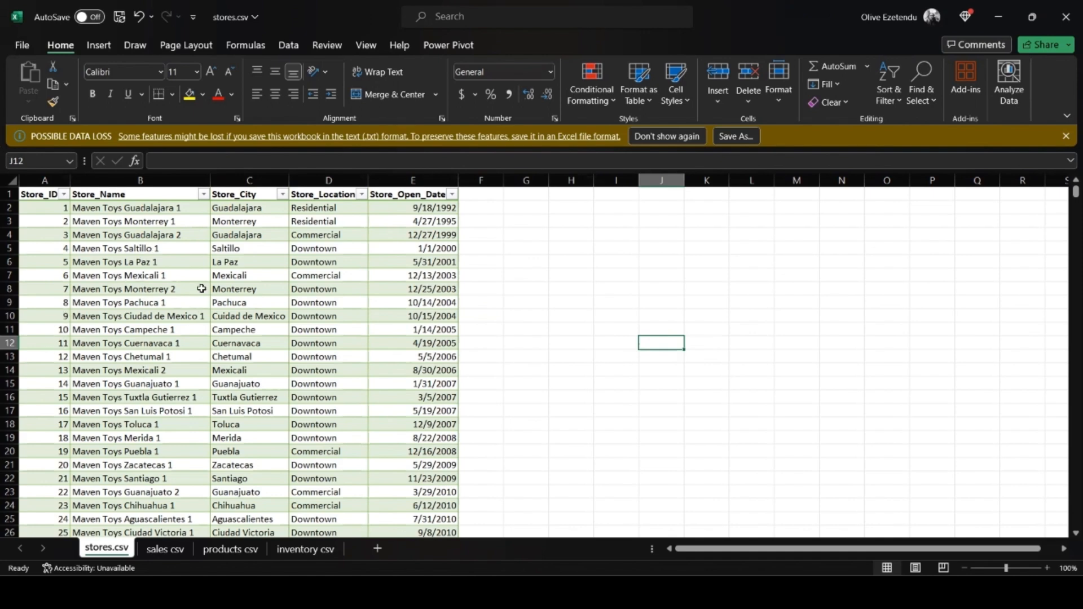
{"action": "scroll", "coordinate": [305, 290], "scroll_direction": "down", "scroll_amount": 1}
{"action": "scroll", "coordinate": [306, 290], "scroll_direction": "up", "scroll_amount": 1}
{"action": "scroll", "coordinate": [418, 343], "scroll_direction": "down", "scroll_amount": 9}
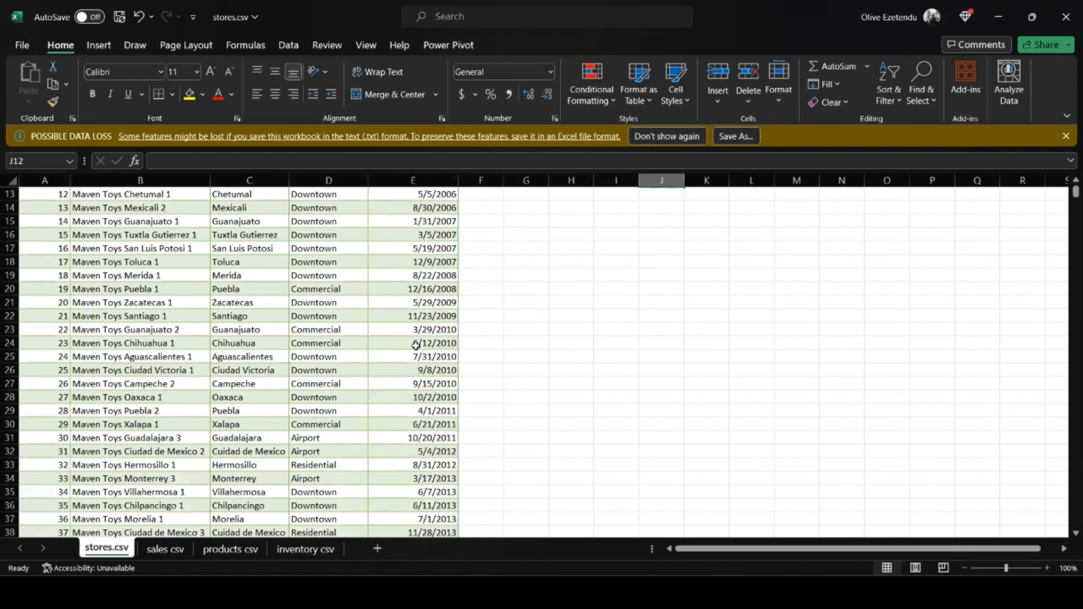
{"action": "left_click", "coordinate": [166, 550]}
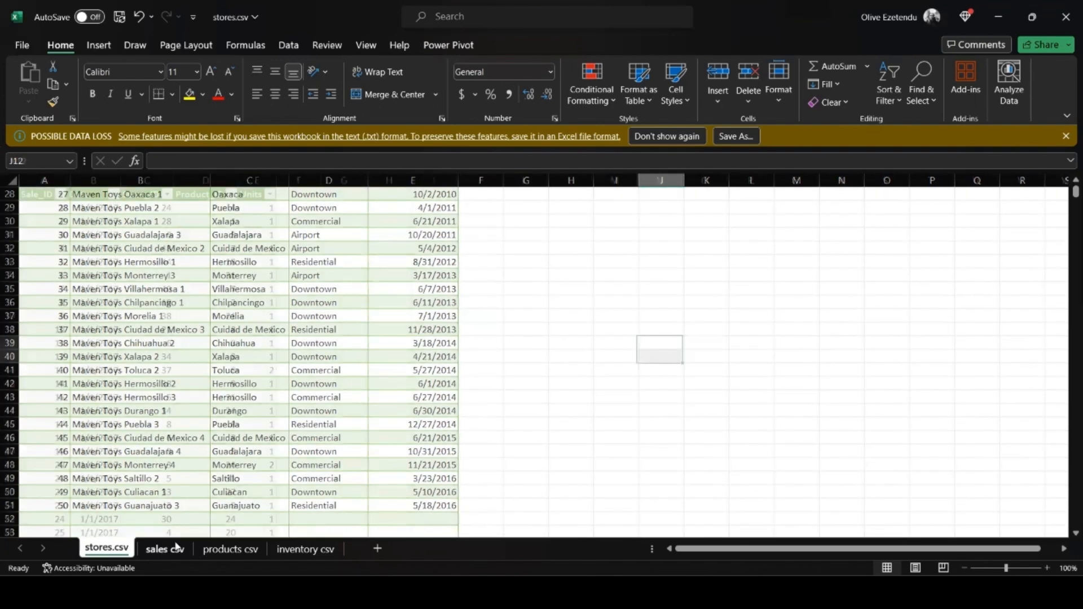
- Look through the product and inventory records in the products csv and inventory csv sheets
{"action": "left_click", "coordinate": [237, 555]}
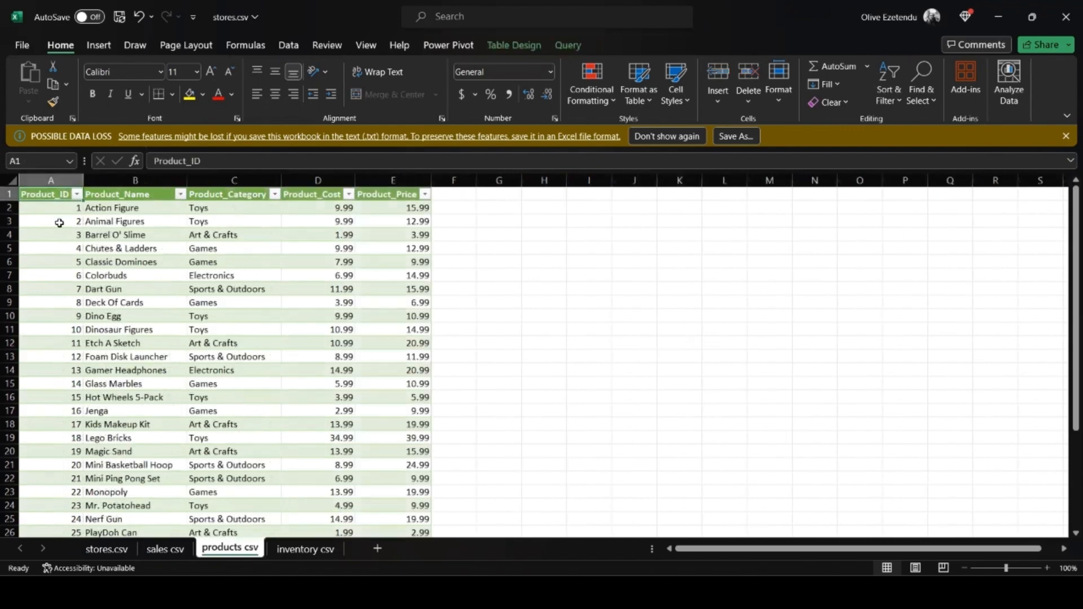
{"action": "scroll", "coordinate": [179, 448], "scroll_direction": "down", "scroll_amount": 9}
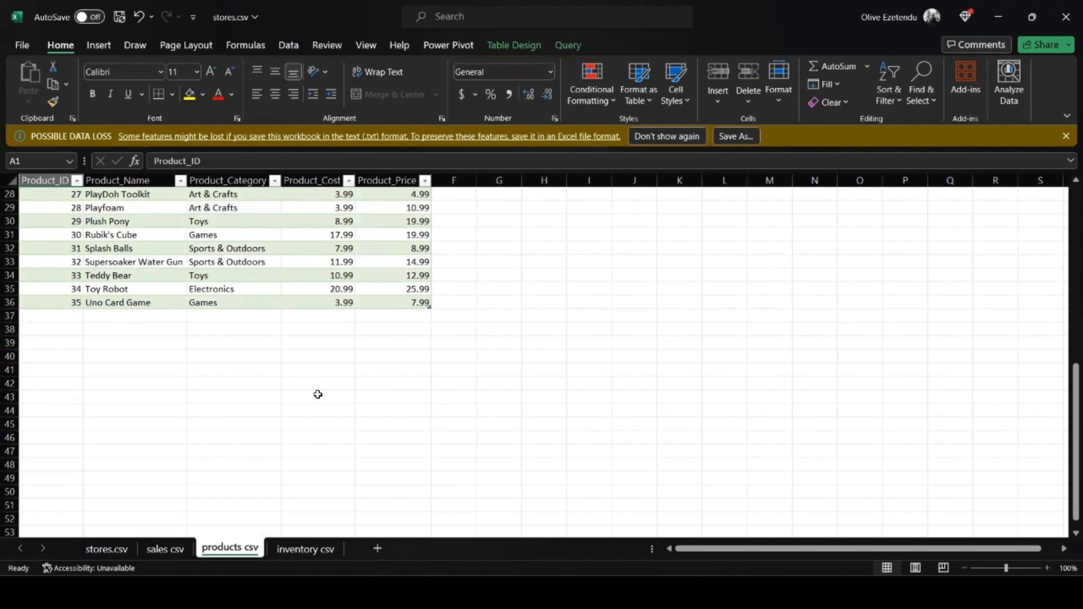
{"action": "scroll", "coordinate": [313, 389], "scroll_direction": "up", "scroll_amount": 9}
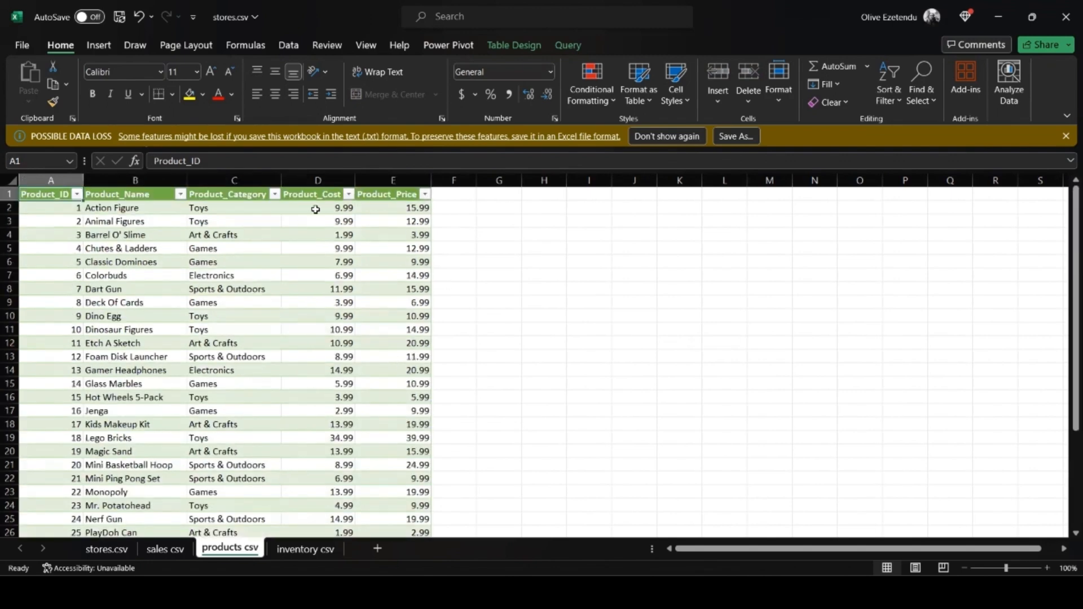
{"action": "left_click", "coordinate": [299, 551]}
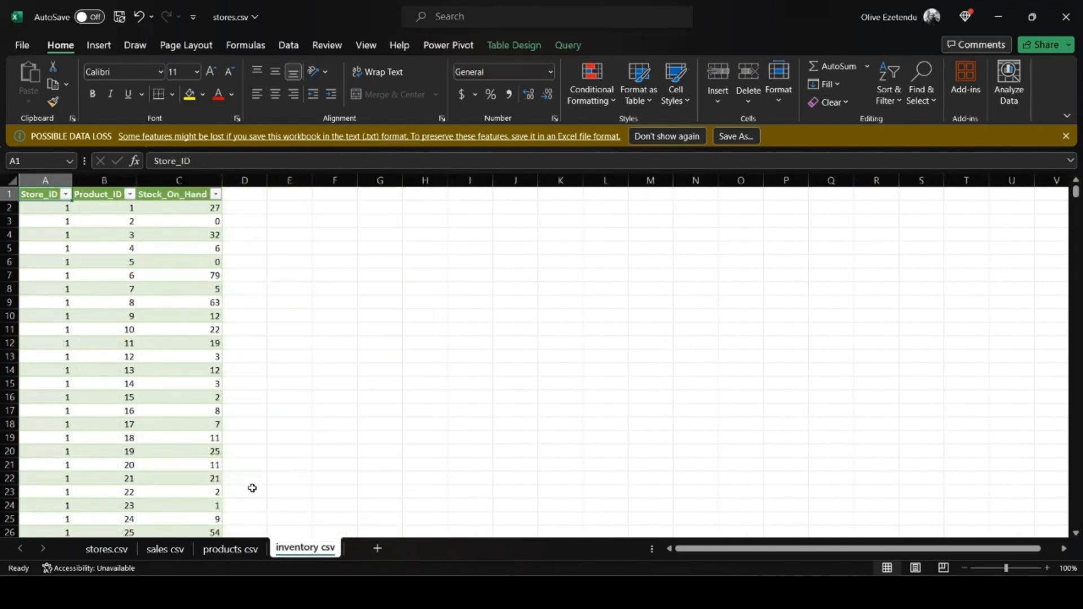
{"action": "scroll", "coordinate": [113, 410], "scroll_direction": "down", "scroll_amount": 6}
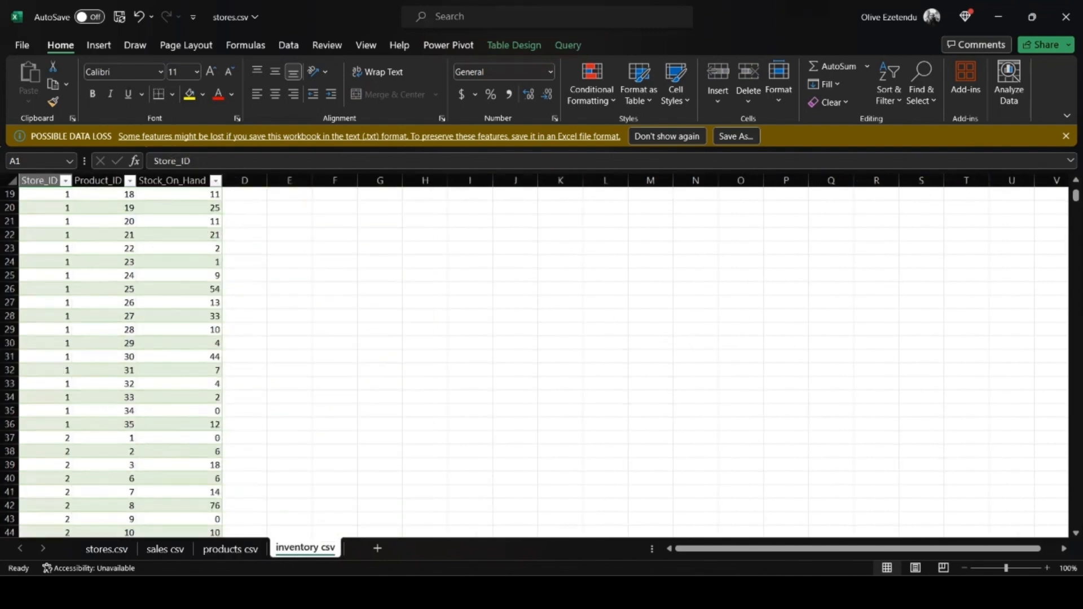
- Switch to Power BI, inspect the inventory, products, sales and stores tables in Table view, and return to the report
{"action": "left_click", "coordinate": [629, 572]}
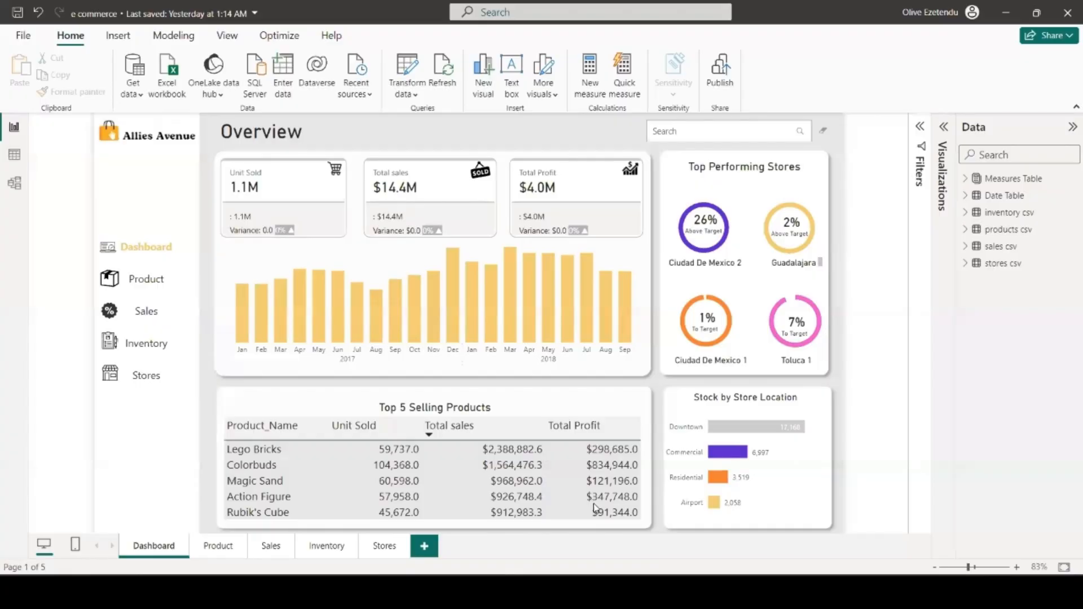
{"action": "left_click", "coordinate": [7, 155]}
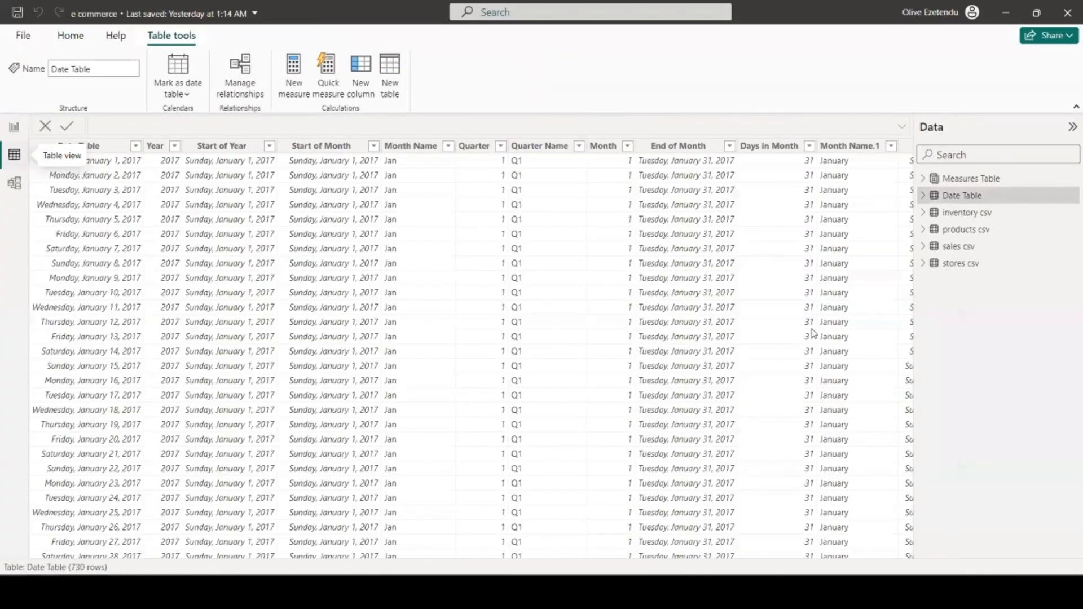
{"action": "left_click", "coordinate": [959, 213]}
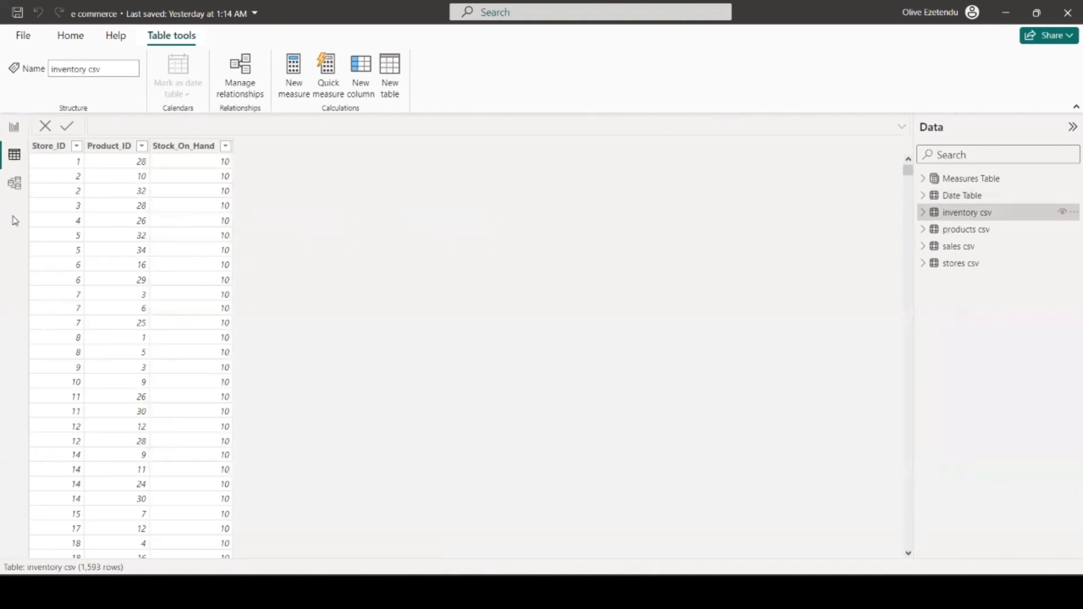
{"action": "scroll", "coordinate": [178, 325], "scroll_direction": "down", "scroll_amount": 20}
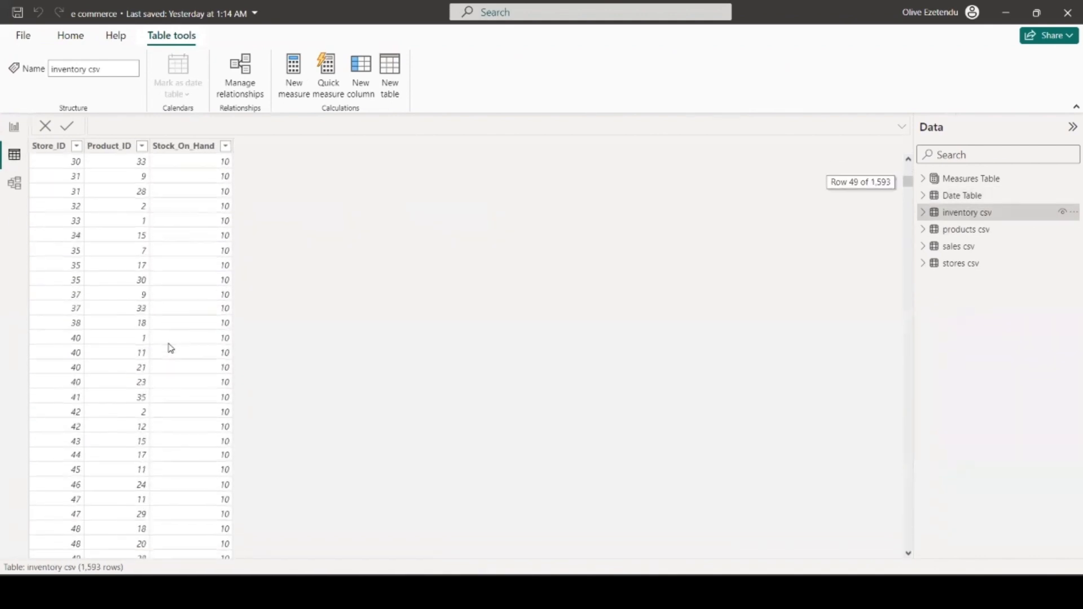
{"action": "left_click", "coordinate": [967, 230]}
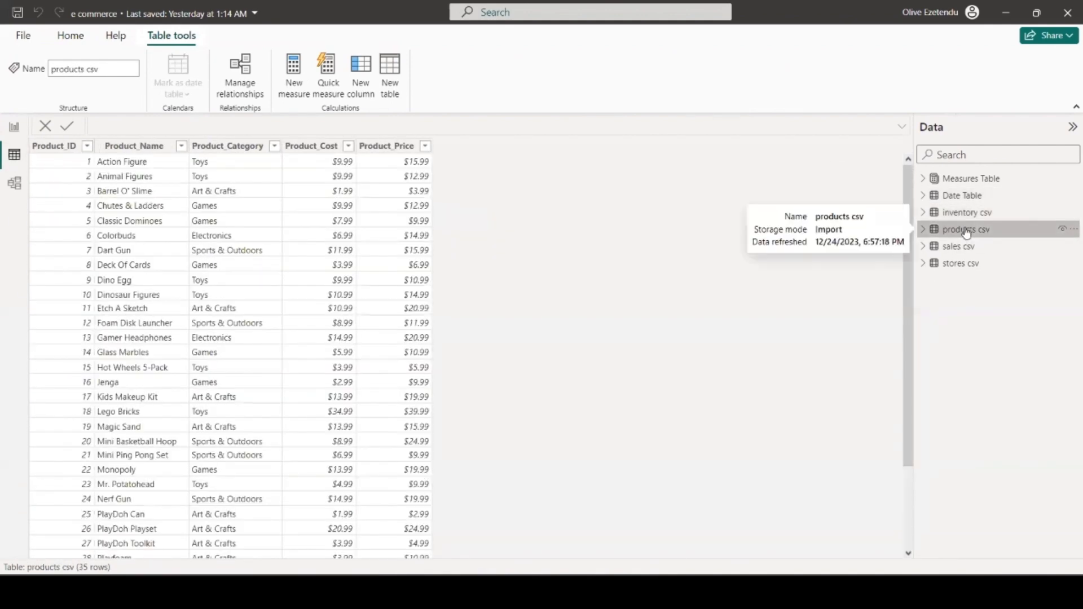
{"action": "left_click", "coordinate": [968, 247]}
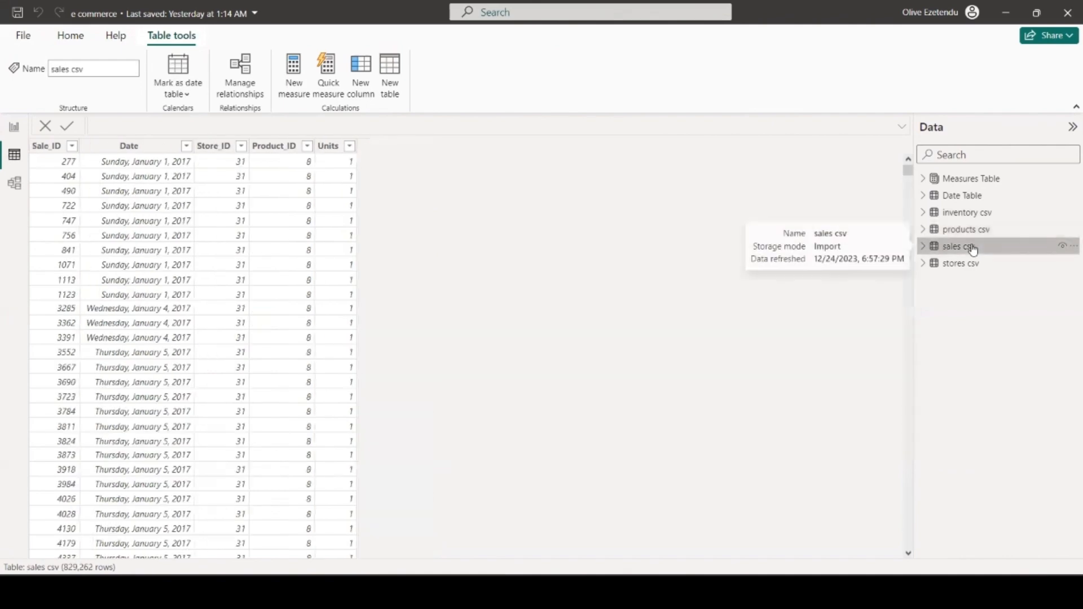
{"action": "left_click", "coordinate": [967, 264]}
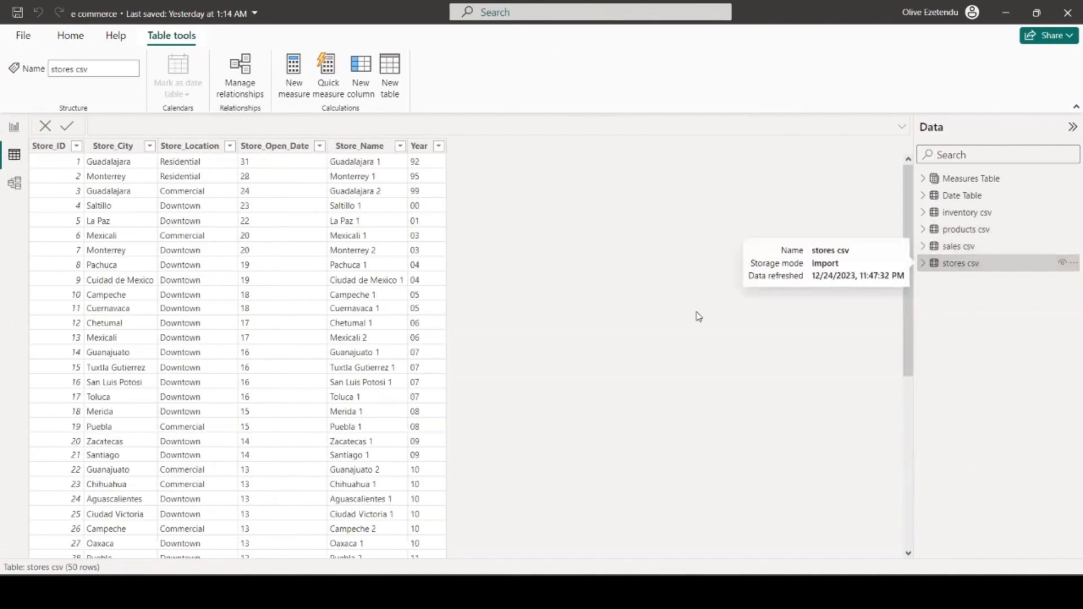
{"action": "left_click", "coordinate": [14, 127]}
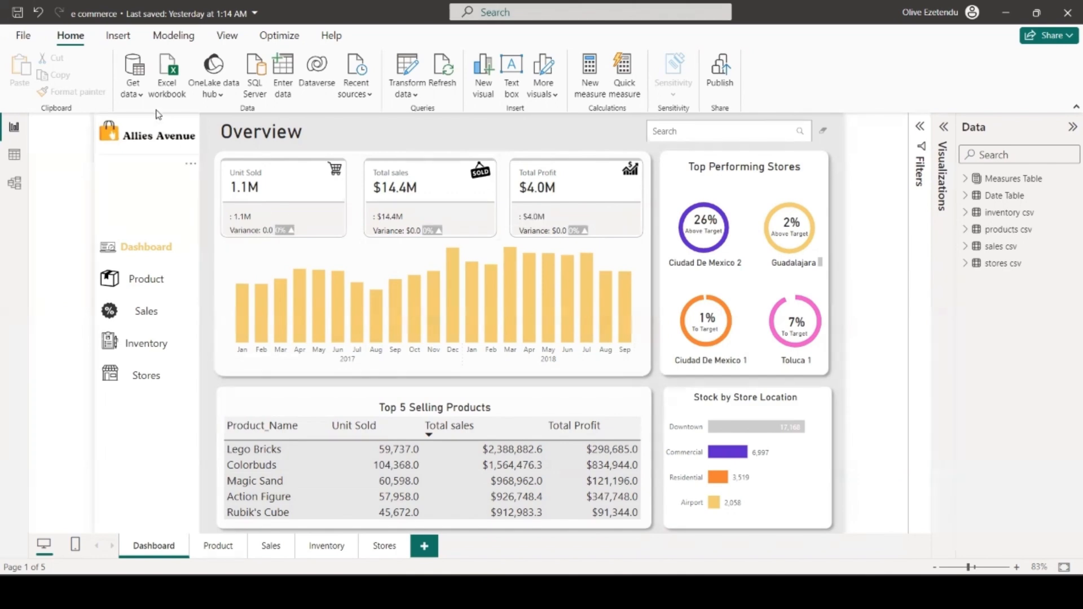
{"action": "left_click", "coordinate": [23, 39]}
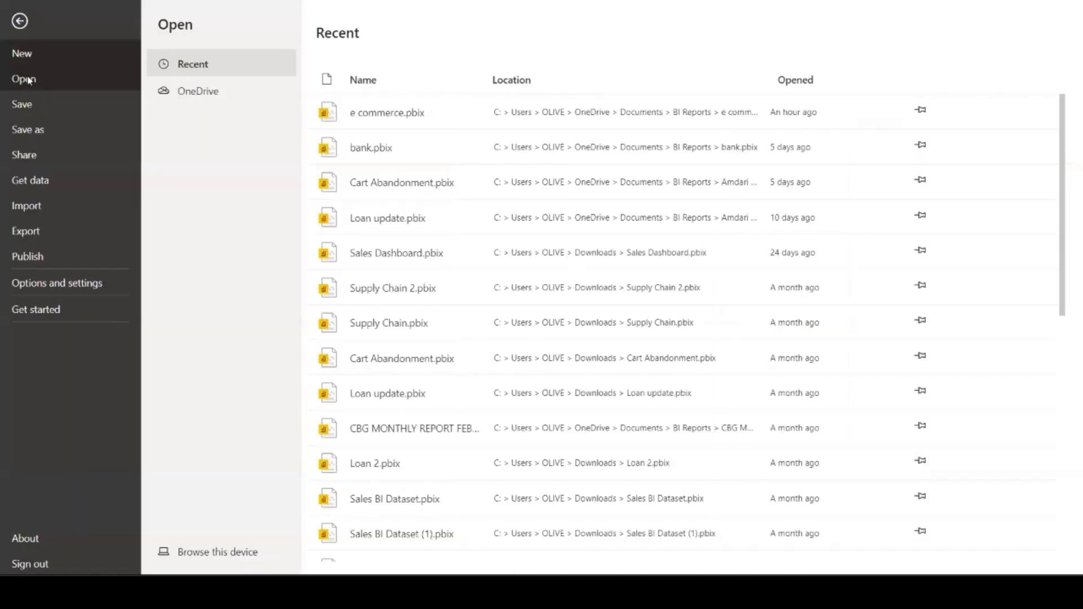
{"action": "key", "text": "Escape"}
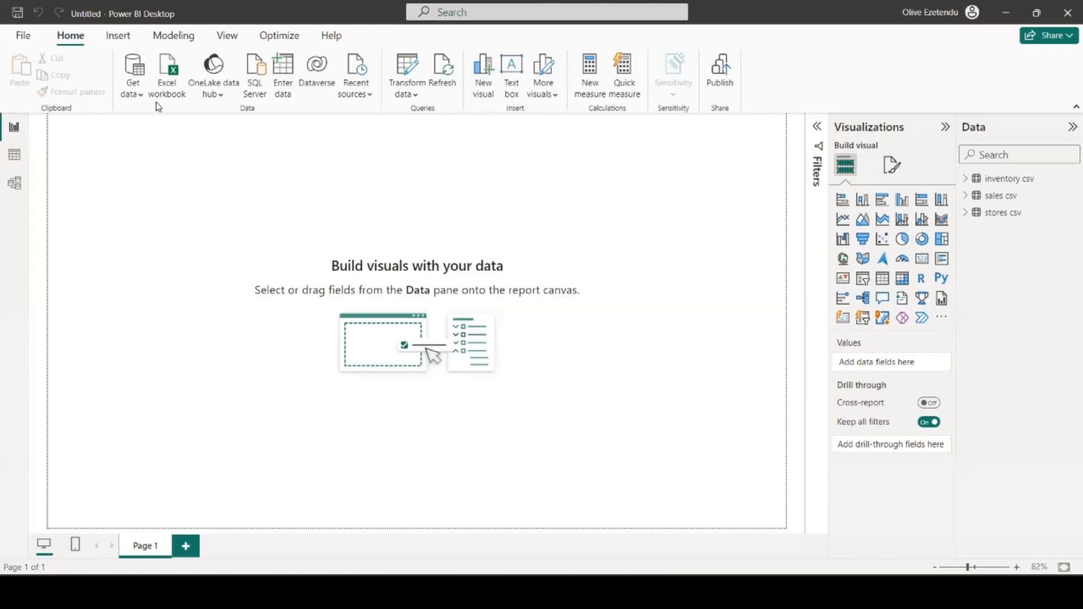
- Start an Excel workbook import in the untitled report using products.csv from the Datasets folder
{"action": "left_click", "coordinate": [137, 95]}
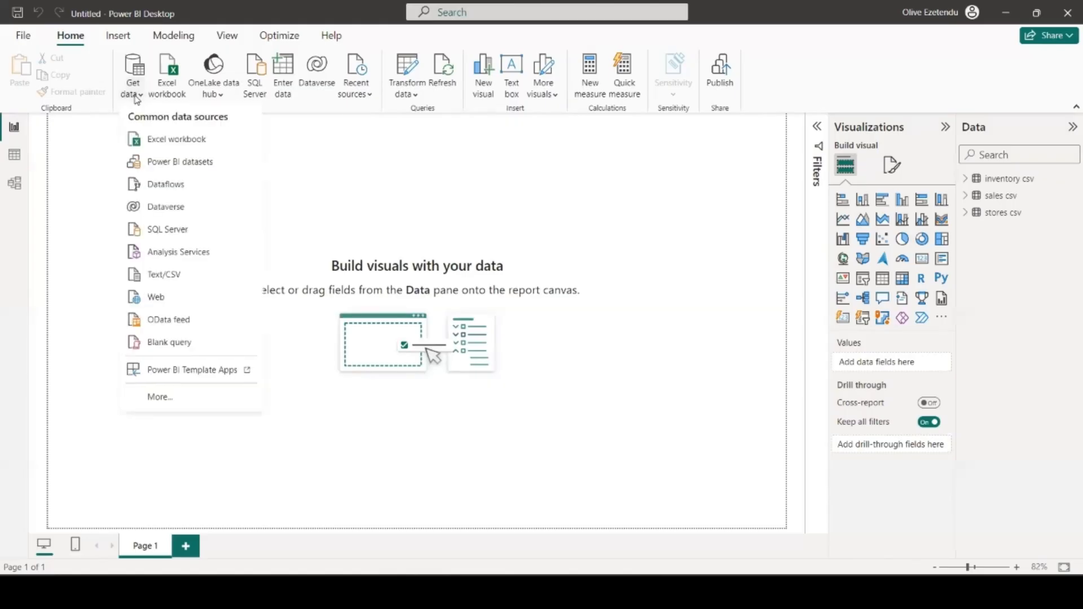
{"action": "left_click", "coordinate": [167, 146]}
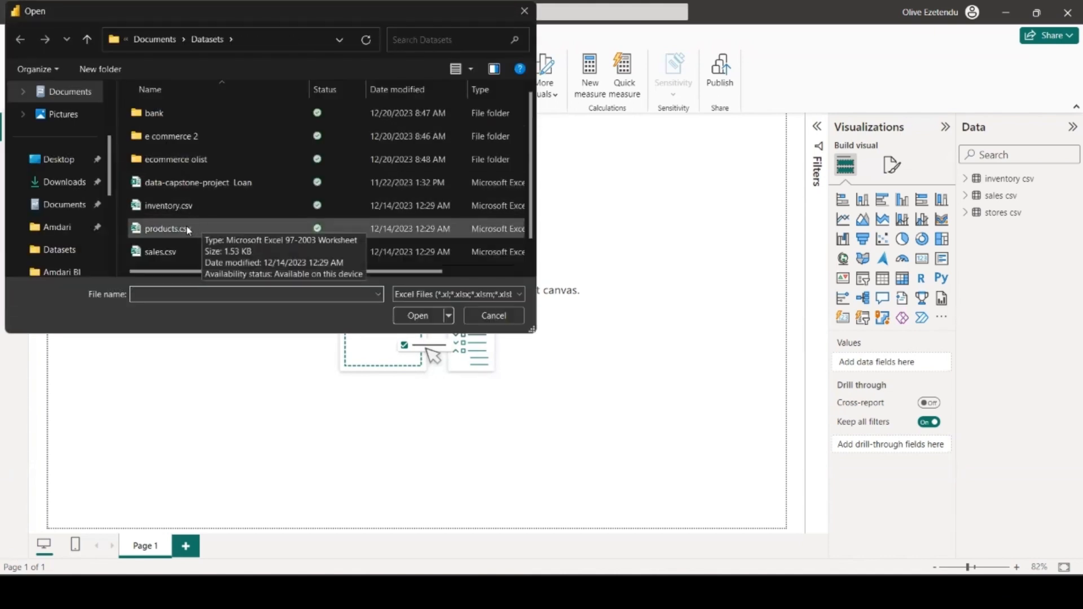
{"action": "left_click", "coordinate": [188, 229]}
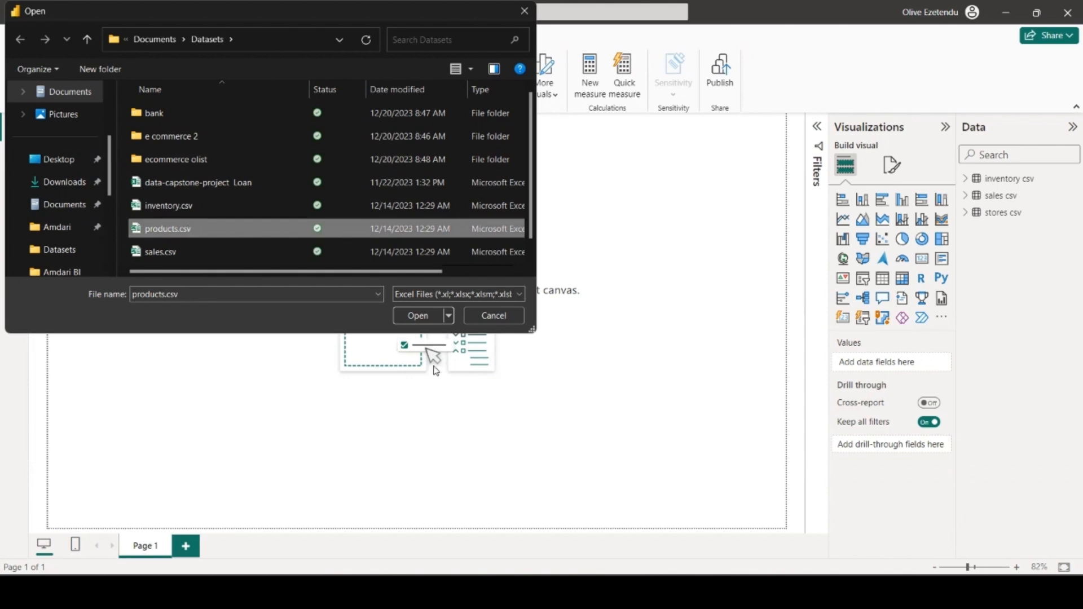
{"action": "left_click", "coordinate": [424, 316]}
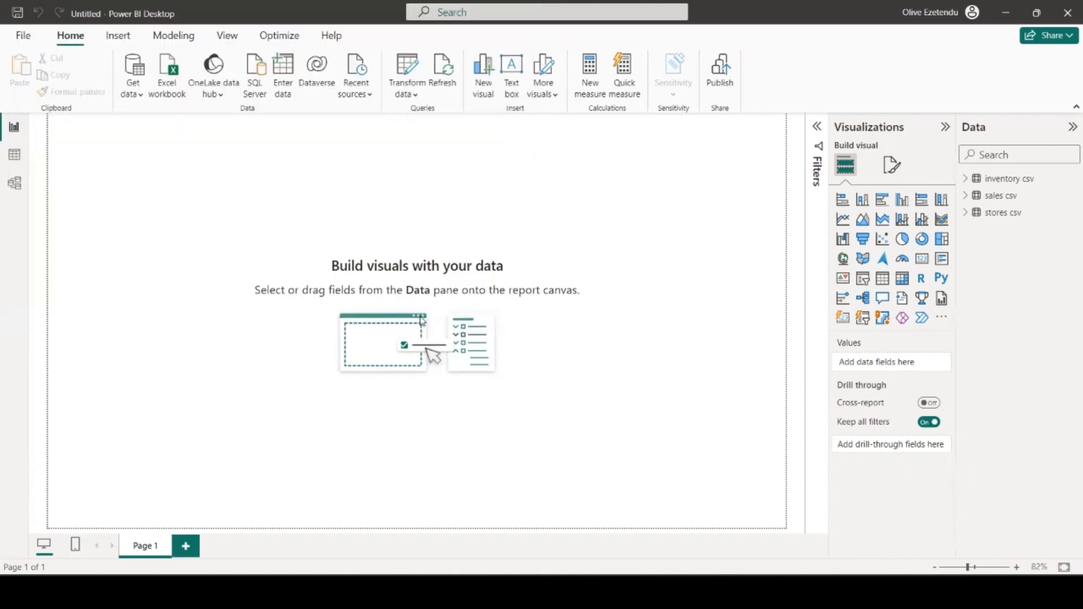
- Set the products file to open as a Csv Document and load its data into the report
{"action": "left_click", "coordinate": [598, 329]}
{"action": "left_click", "coordinate": [438, 317]}
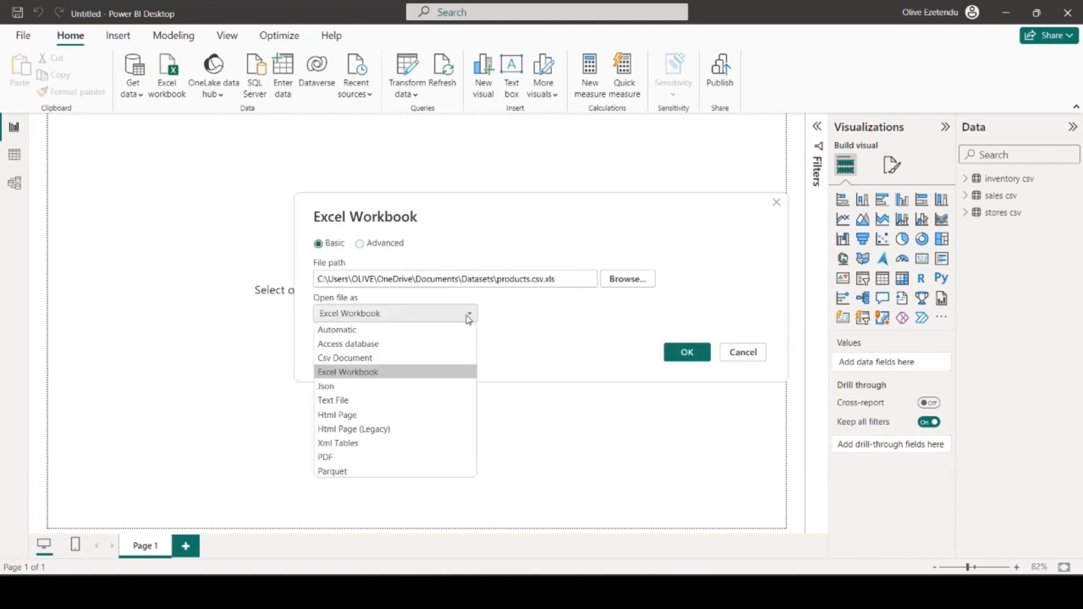
{"action": "left_click", "coordinate": [389, 358]}
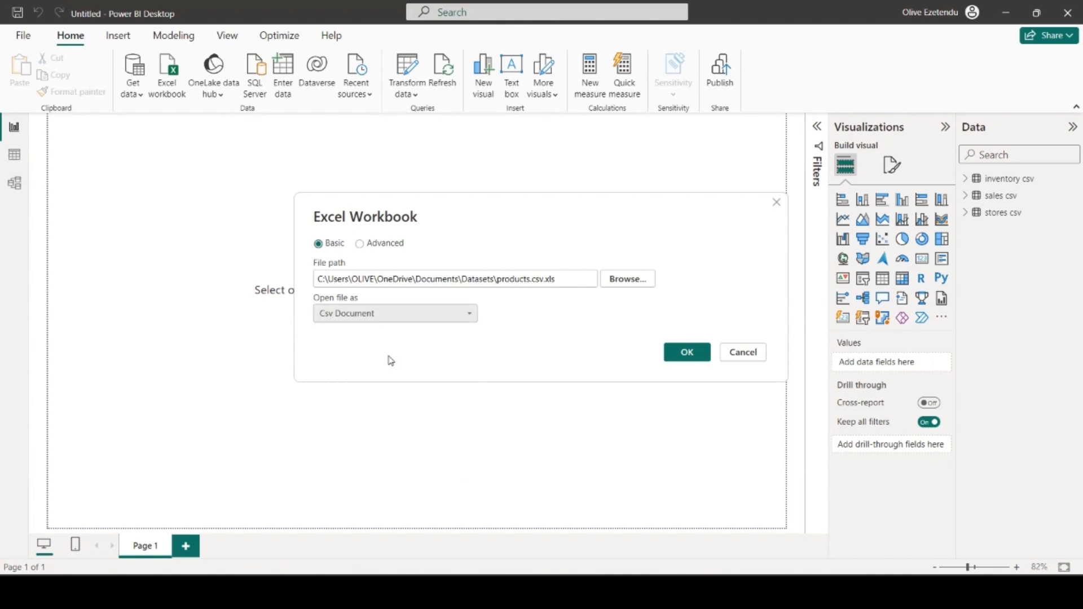
{"action": "left_click", "coordinate": [694, 352]}
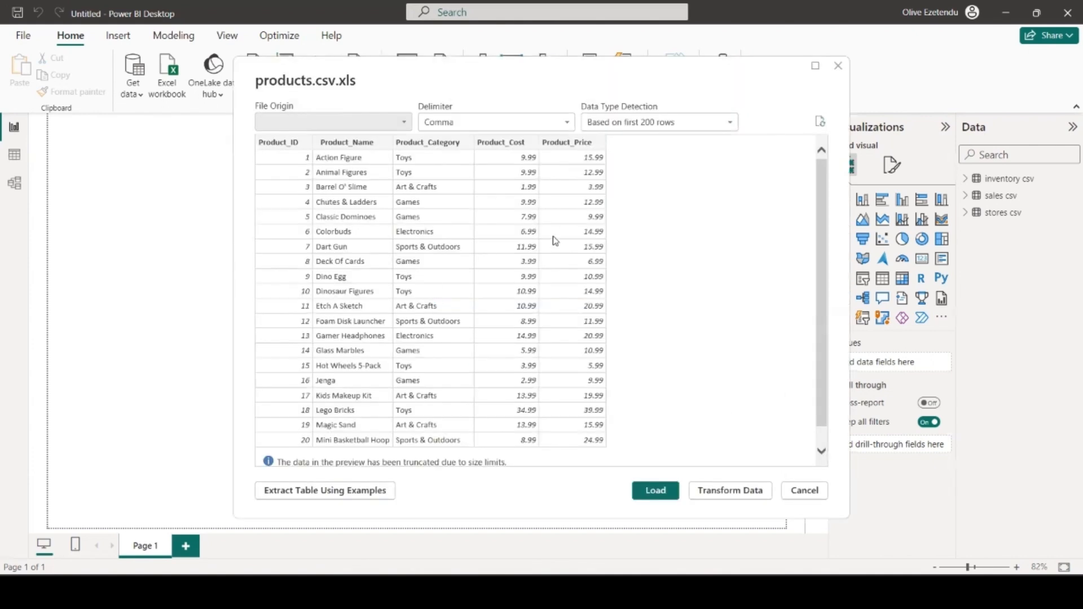
{"action": "left_click", "coordinate": [661, 490]}
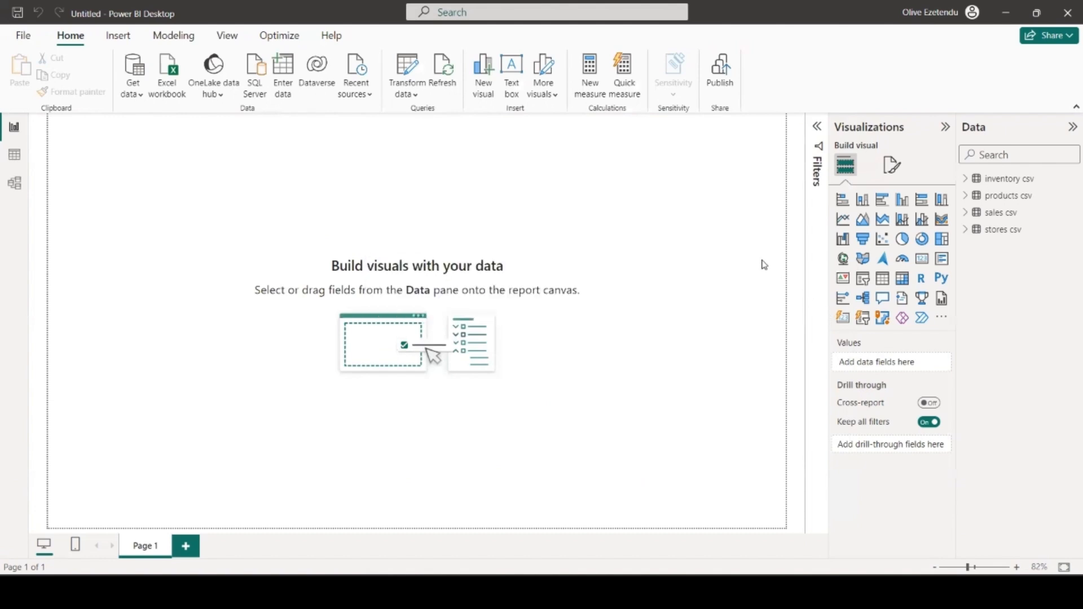
- Create an empty table named Measures Table and load it into the report
{"action": "left_click", "coordinate": [283, 69]}
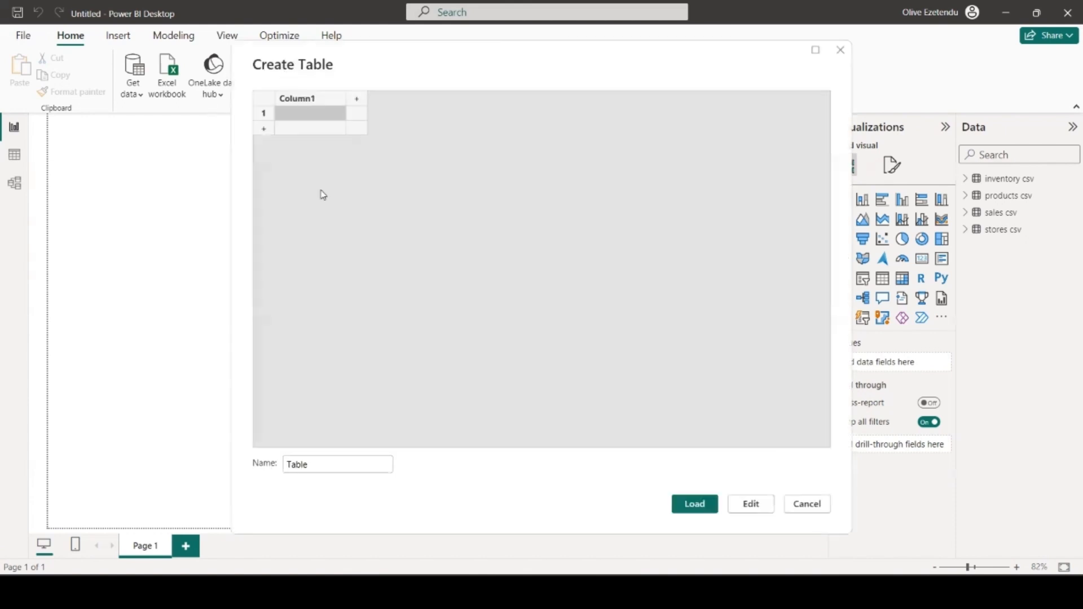
{"action": "left_click", "coordinate": [289, 466]}
{"action": "type", "text": "Measures"}
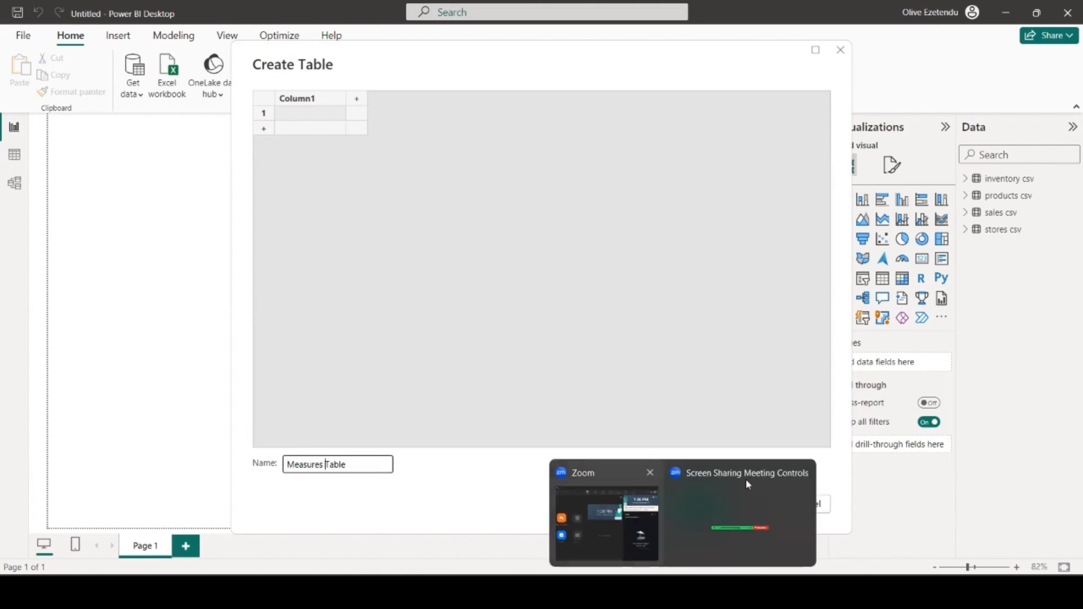
{"action": "left_click", "coordinate": [696, 504]}
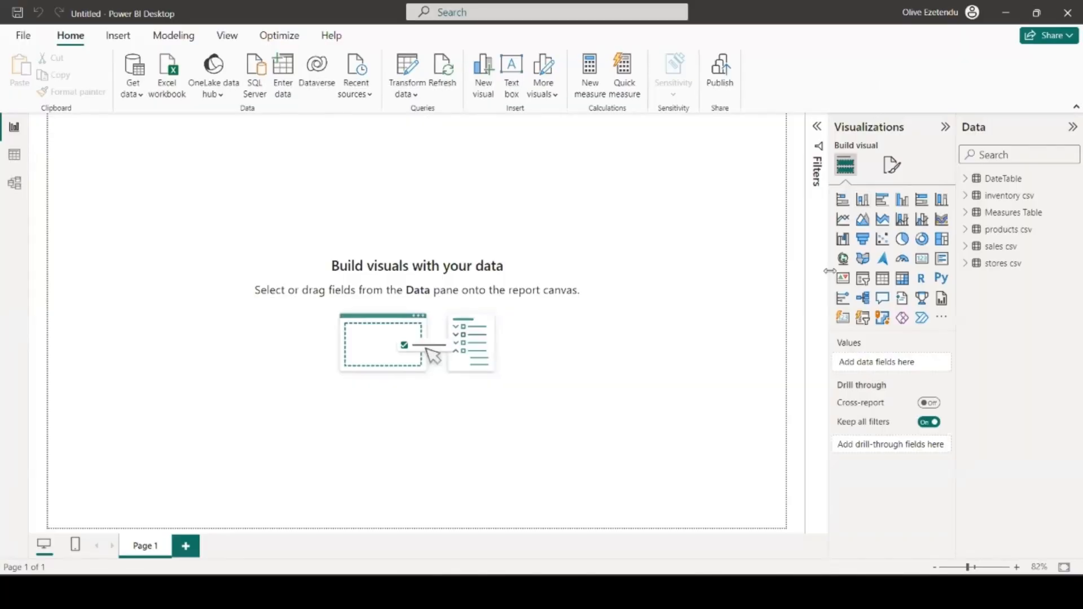
- Open the data model diagram and place the stores table below and between the sales and inventory tables, with inventory raised
{"action": "left_click", "coordinate": [968, 179]}
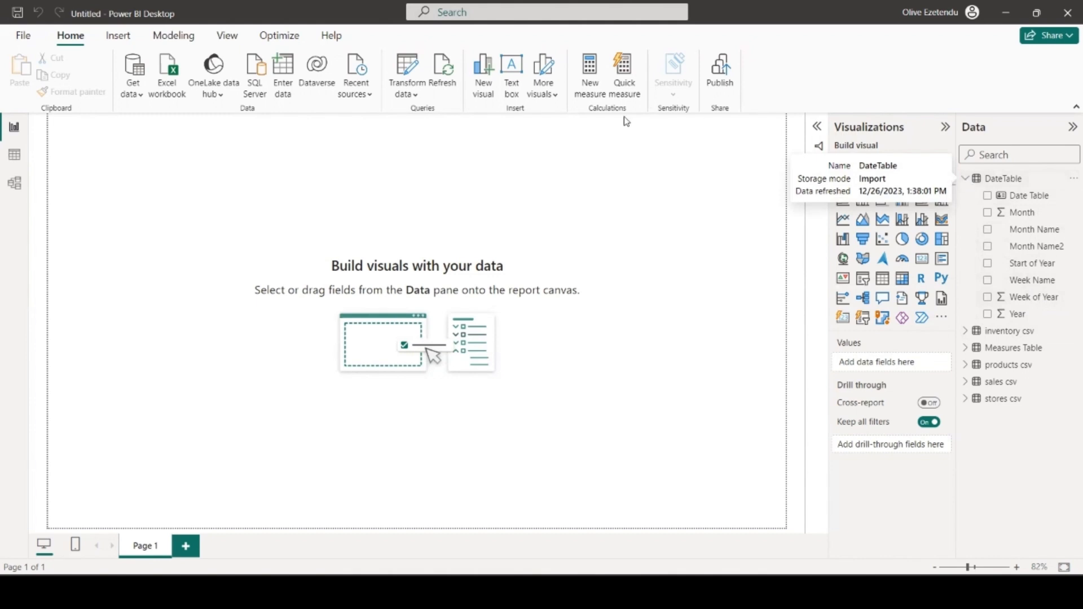
{"action": "left_click", "coordinate": [24, 187]}
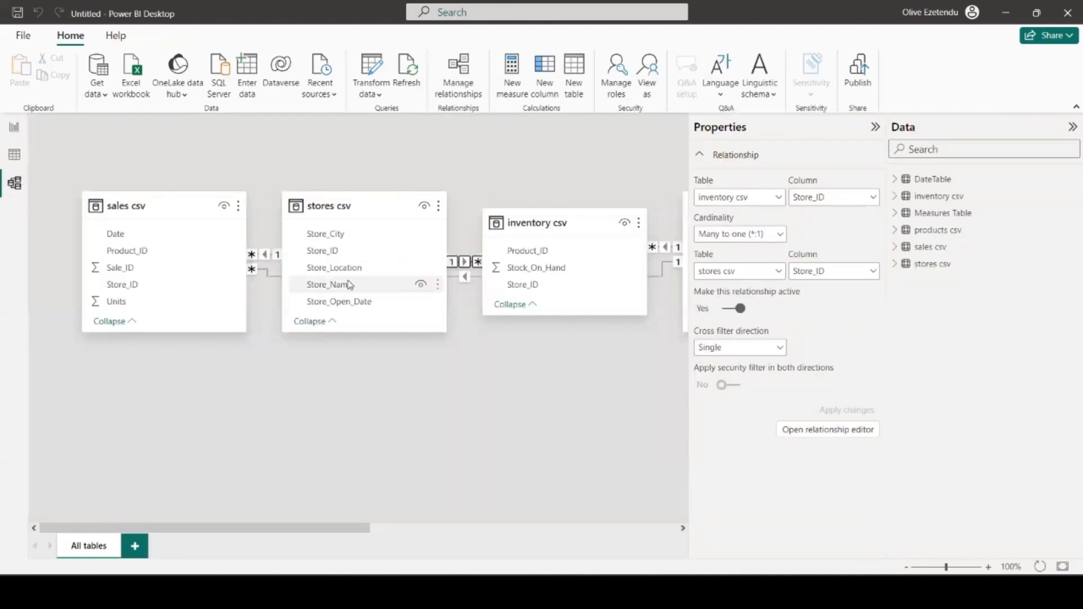
{"action": "left_click_drag", "start_coordinate": [97, 210], "coordinate": [97, 206]}
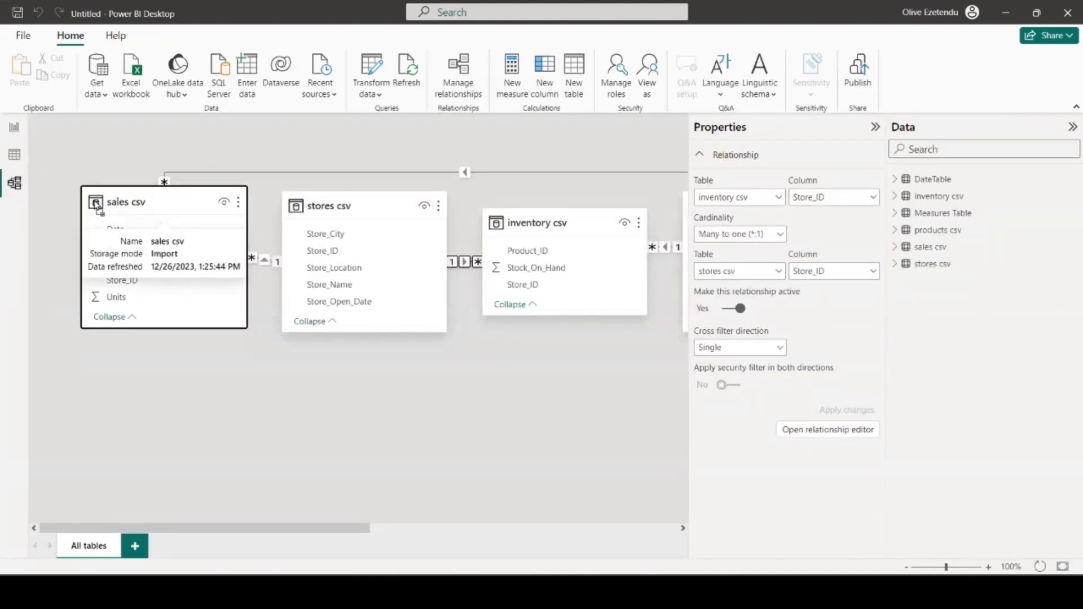
{"action": "left_click_drag", "start_coordinate": [354, 208], "coordinate": [343, 345]}
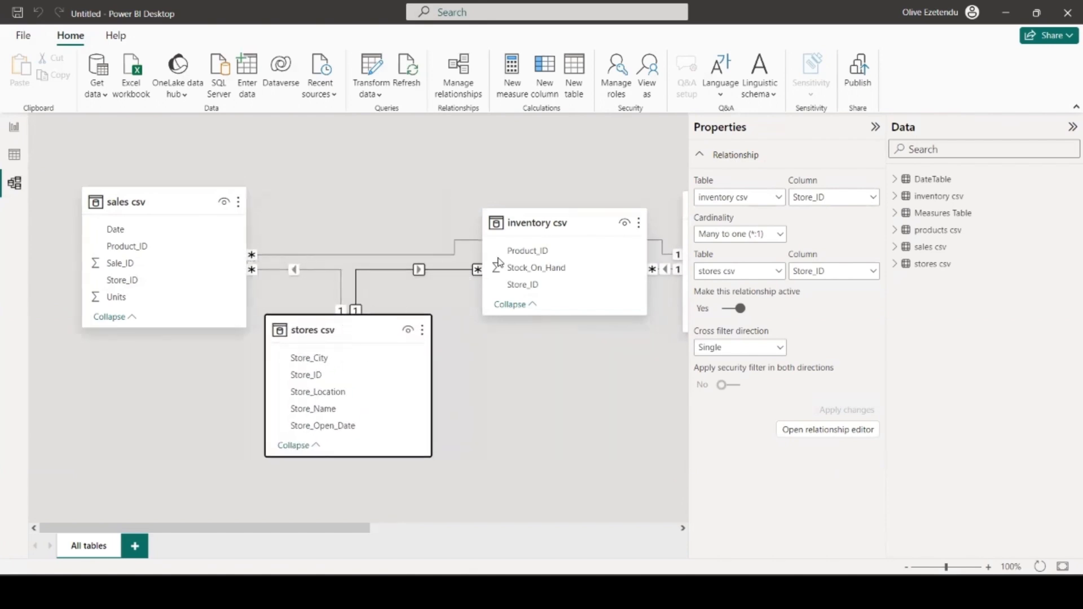
{"action": "left_click_drag", "start_coordinate": [579, 214], "coordinate": [581, 171]}
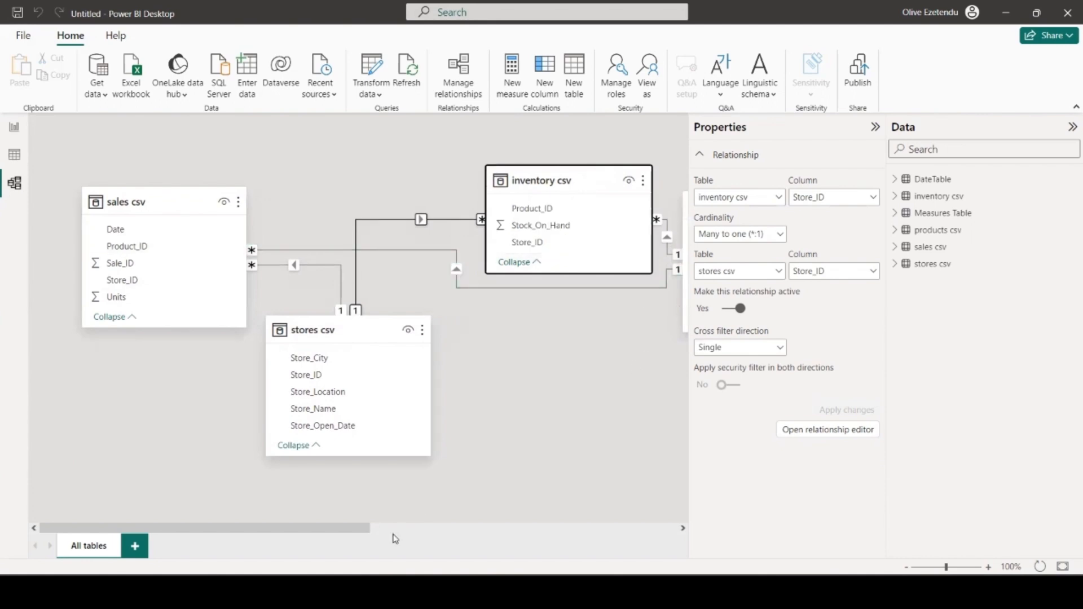
- Move the products table below inventory, and bring Measures Table and DateTable in beside them in the model diagram
{"action": "left_click_drag", "start_coordinate": [338, 528], "coordinate": [452, 528]}
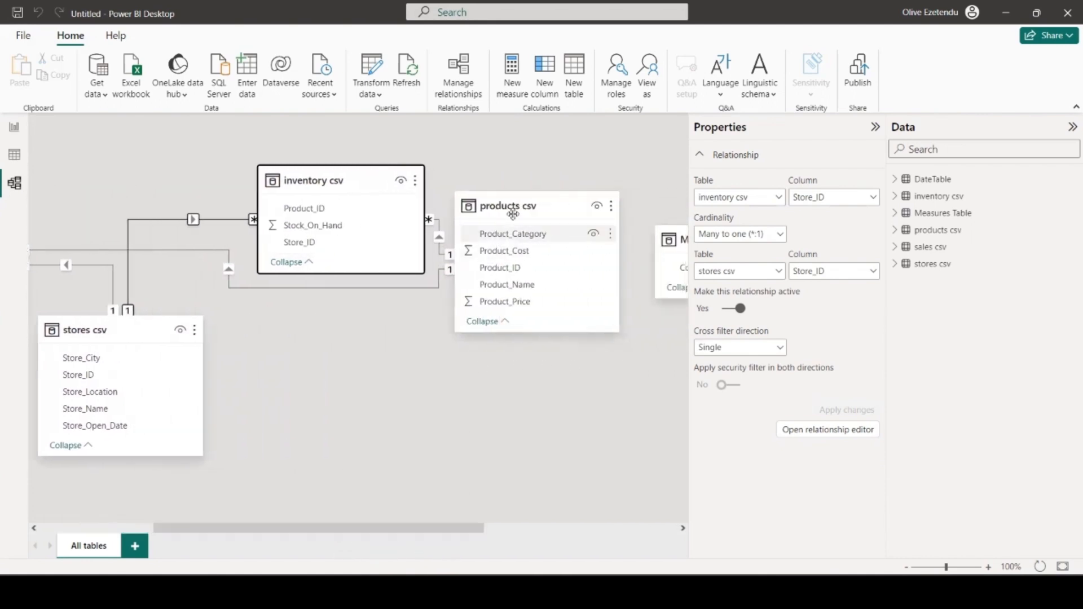
{"action": "left_click_drag", "start_coordinate": [512, 214], "coordinate": [432, 378]}
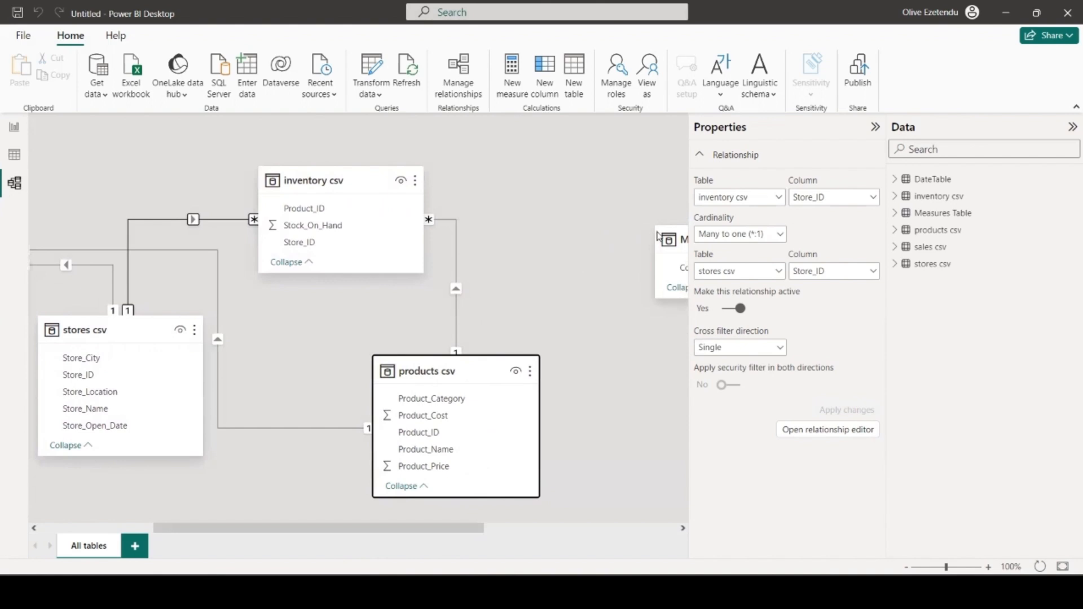
{"action": "left_click_drag", "start_coordinate": [679, 244], "coordinate": [523, 196]}
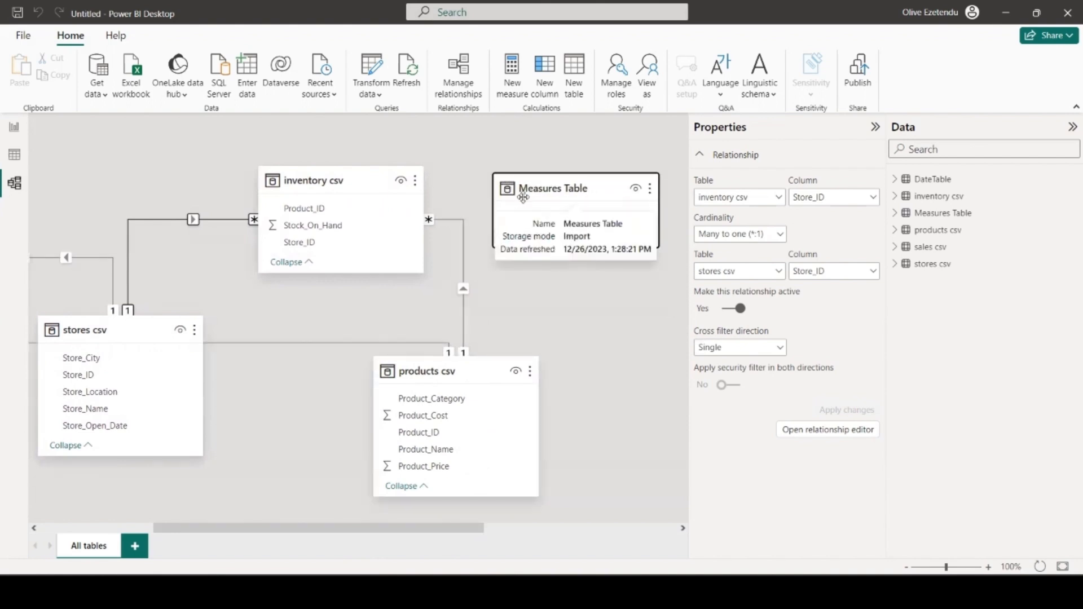
{"action": "left_click_drag", "start_coordinate": [460, 536], "coordinate": [583, 536]}
{"action": "left_click_drag", "start_coordinate": [575, 247], "coordinate": [565, 299]}
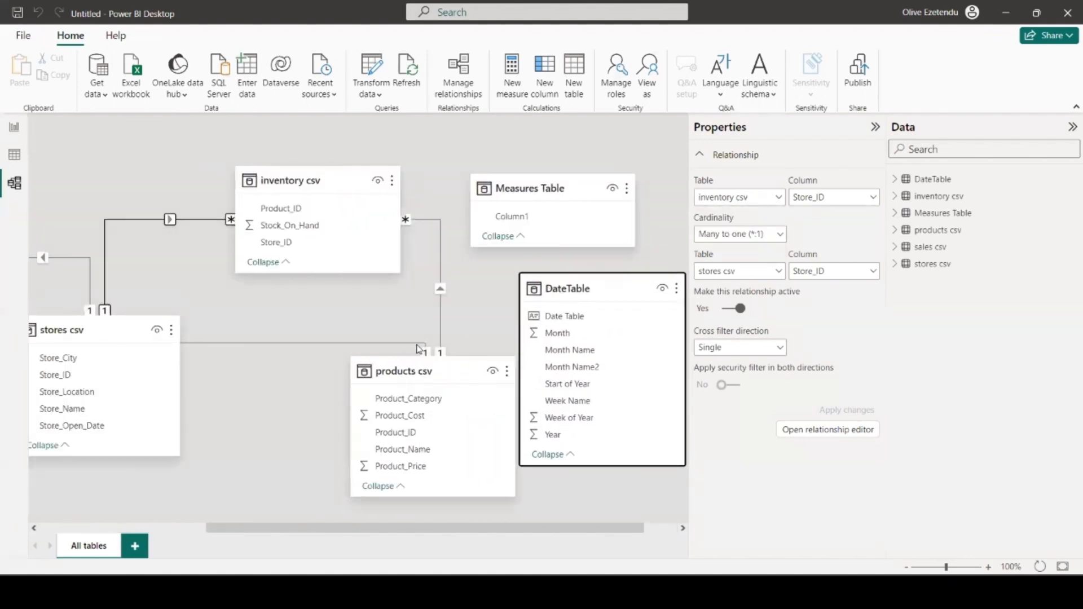
- Tidy the diagram layout by repositioning the products, DateTable, sales and stores tables so their relationship lines are readable
{"action": "left_click_drag", "start_coordinate": [424, 369], "coordinate": [331, 363]}
{"action": "left_click_drag", "start_coordinate": [598, 293], "coordinate": [542, 308]}
{"action": "left_click_drag", "start_coordinate": [416, 529], "coordinate": [328, 529]}
{"action": "left_click_drag", "start_coordinate": [50, 196], "coordinate": [135, 138]}
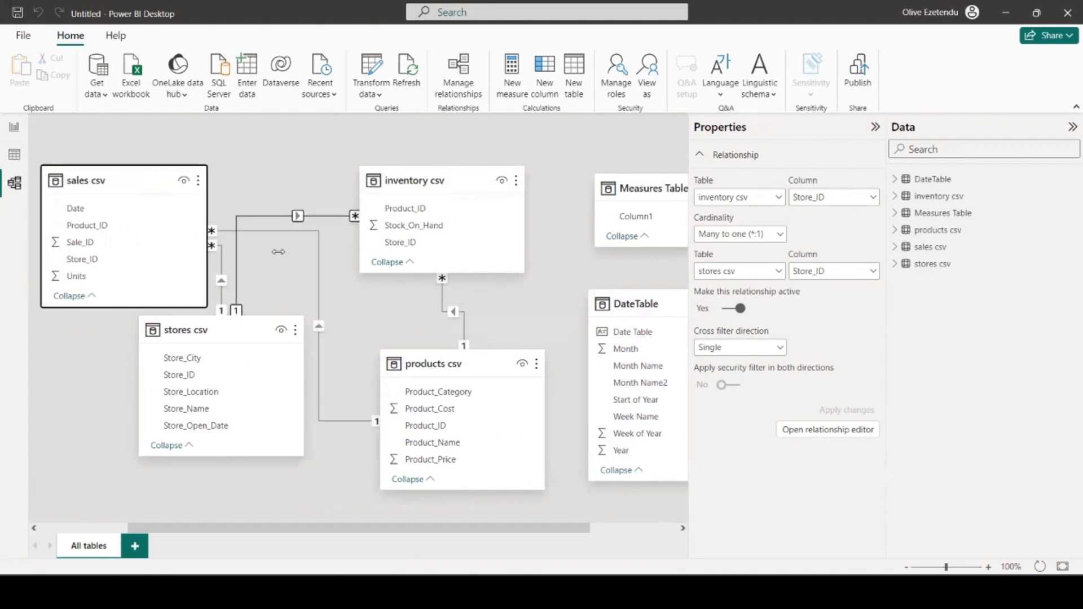
{"action": "left_click_drag", "start_coordinate": [248, 330], "coordinate": [249, 375]}
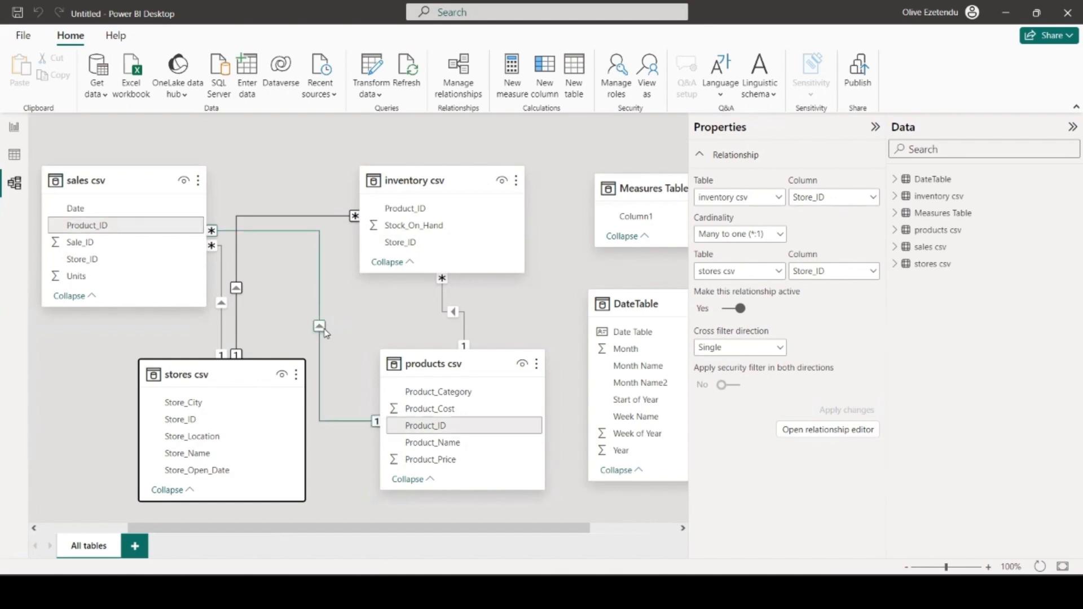
{"action": "left_click_drag", "start_coordinate": [627, 310], "coordinate": [614, 312]}
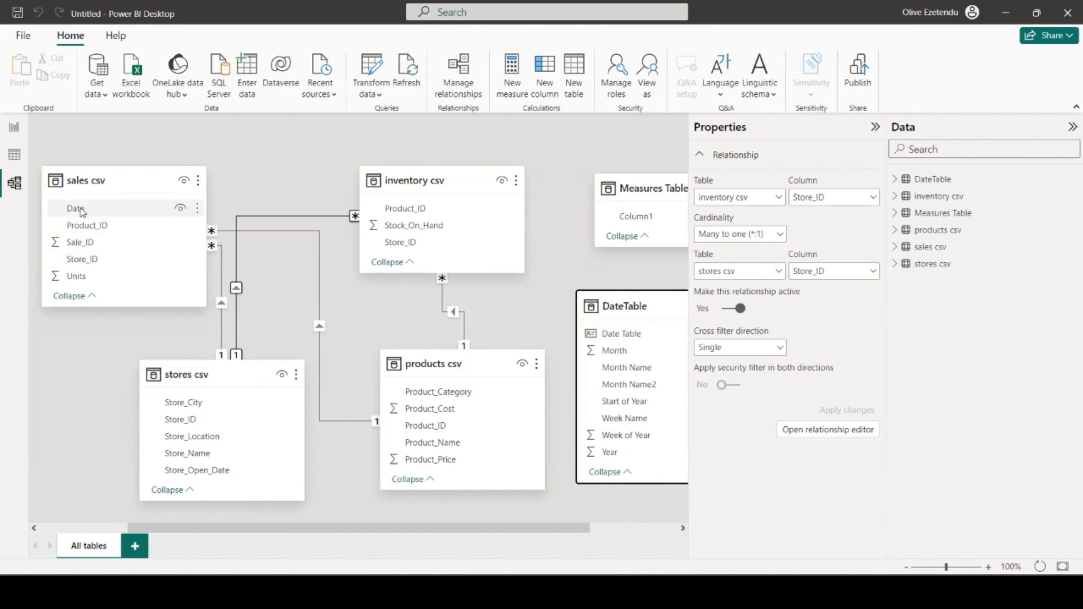
- Create a relationship from DateTable's Date Table column to the Date column of the sales table and review the diagram
{"action": "left_click", "coordinate": [628, 335]}
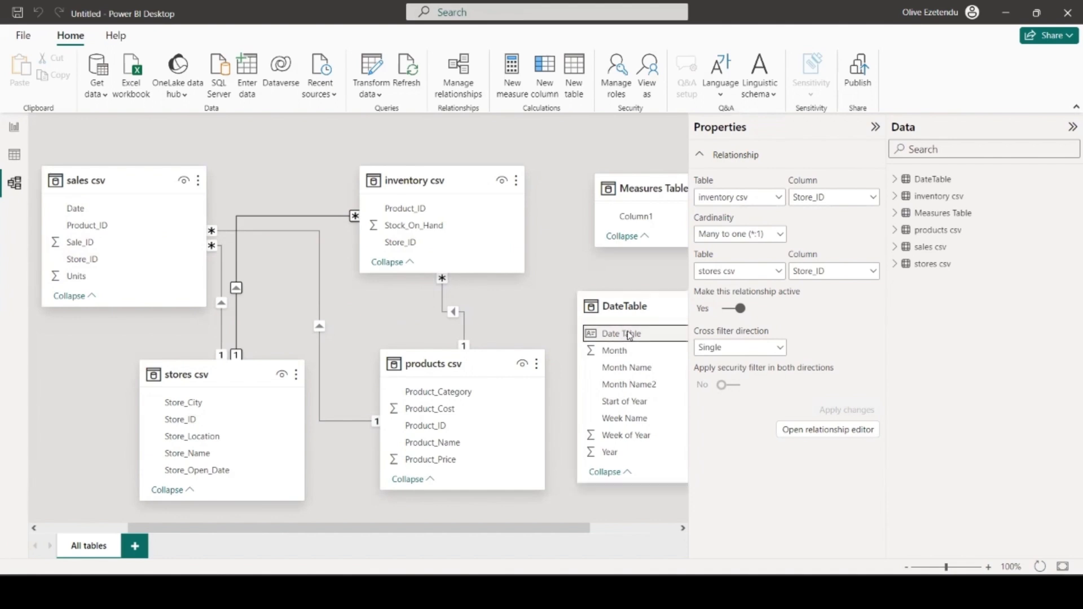
{"action": "left_click_drag", "start_coordinate": [626, 335], "coordinate": [89, 210]}
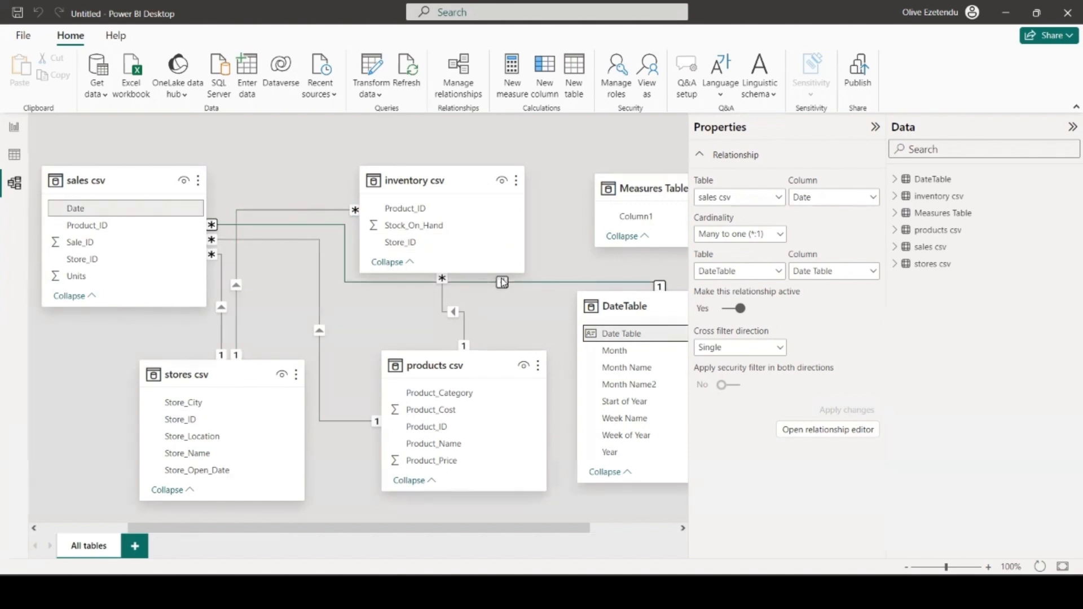
{"action": "left_click_drag", "start_coordinate": [516, 528], "coordinate": [547, 534]}
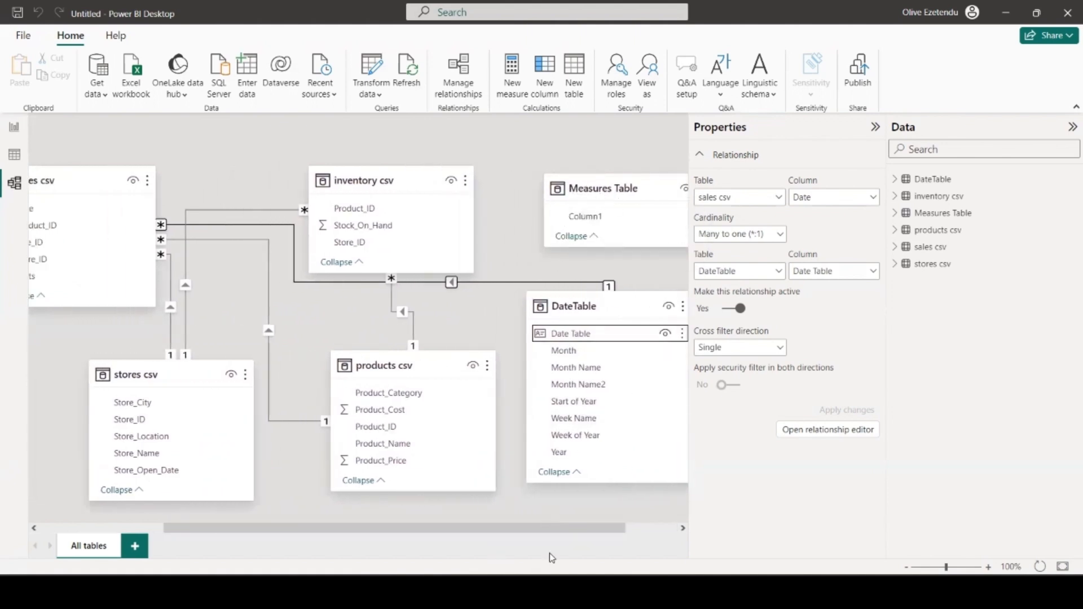
{"action": "left_click_drag", "start_coordinate": [536, 529], "coordinate": [415, 529]}
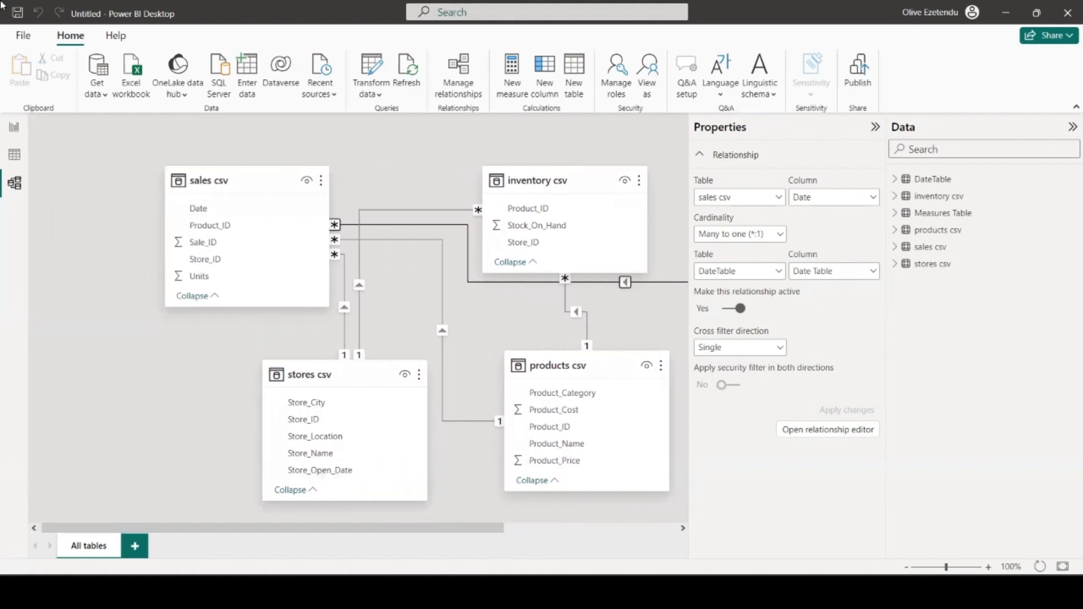
- Return to the blank report page, look at the finished e commerce dashboard for reference, and switch back to the untitled report
{"action": "left_click", "coordinate": [15, 129]}
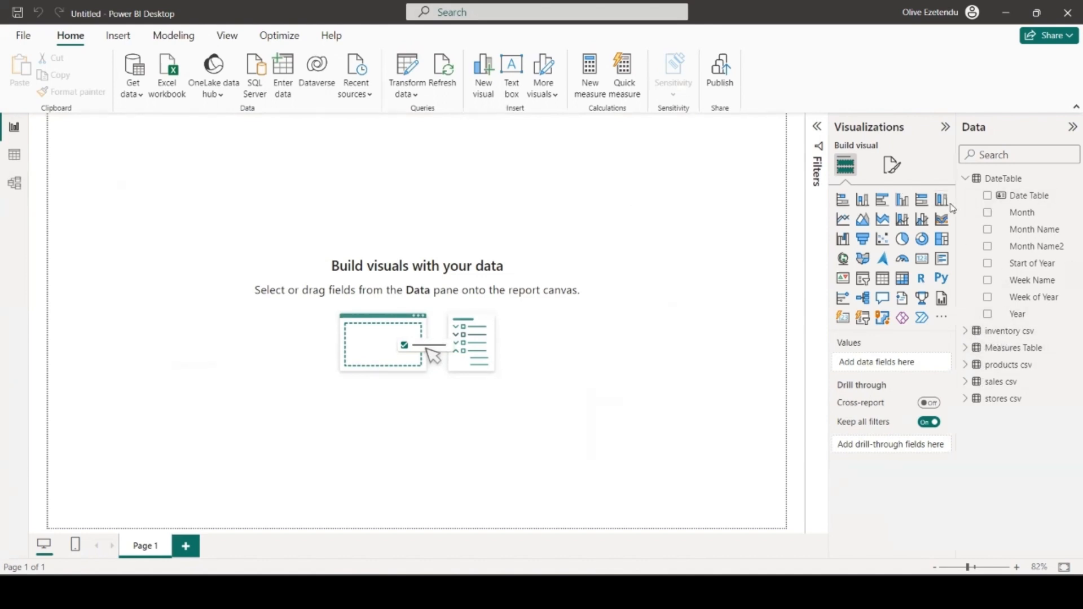
{"action": "left_click", "coordinate": [965, 179]}
{"action": "mouse_move", "coordinate": [652, 592]}
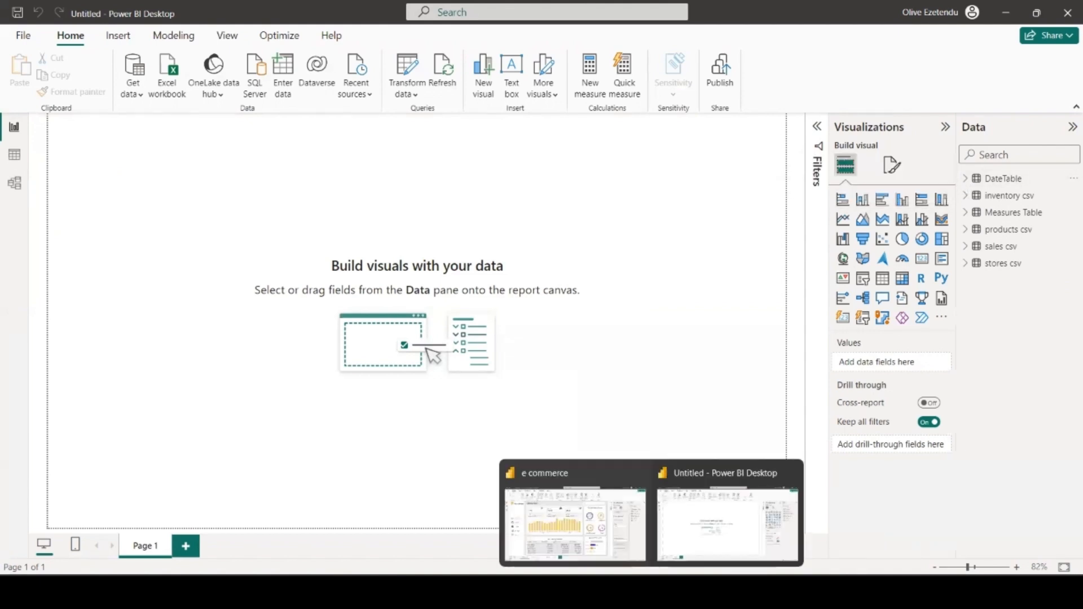
{"action": "left_click", "coordinate": [592, 536]}
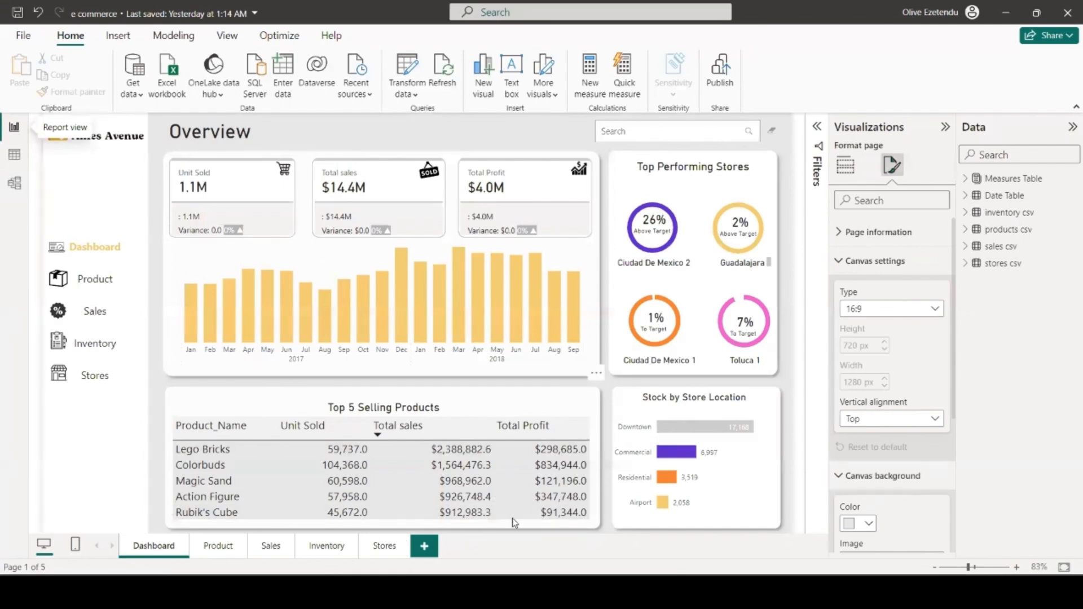
{"action": "left_click", "coordinate": [679, 526]}
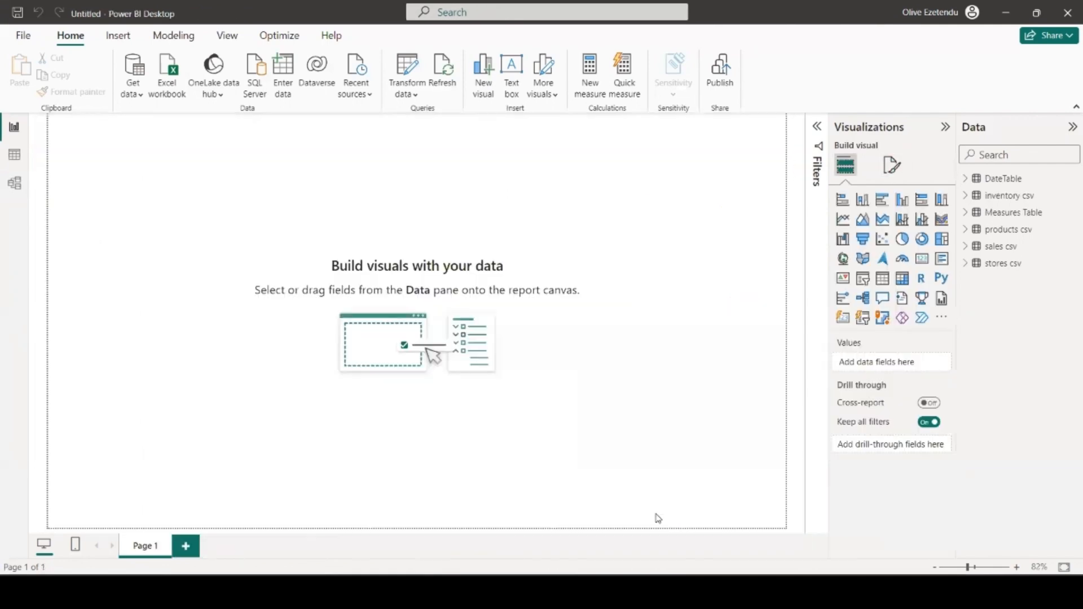
- Open the page's canvas settings and review the available canvas types, keeping 16:9
{"action": "left_click", "coordinate": [891, 167]}
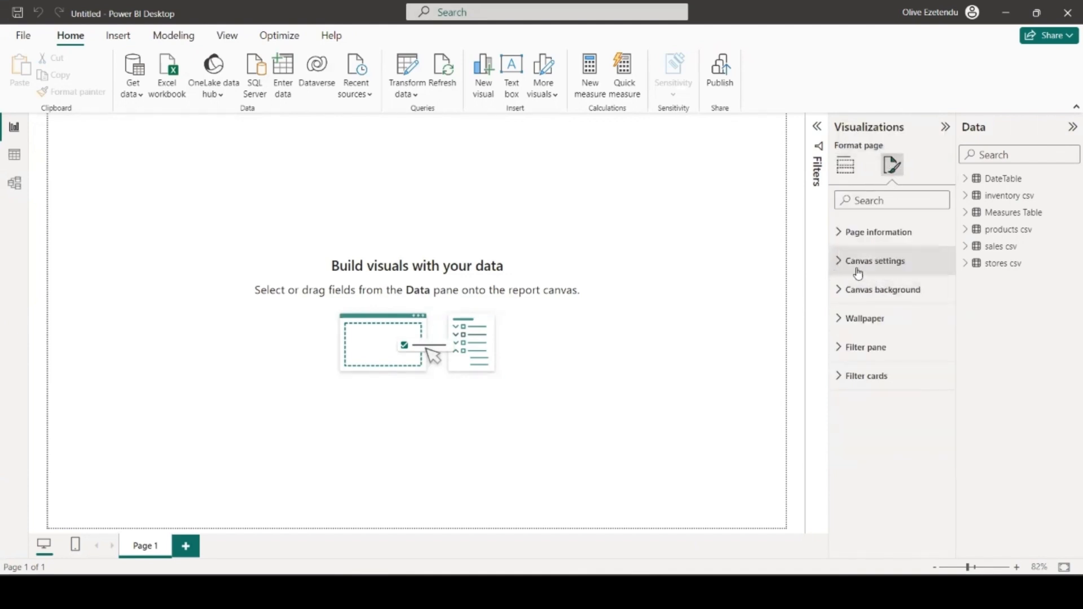
{"action": "left_click", "coordinate": [872, 263]}
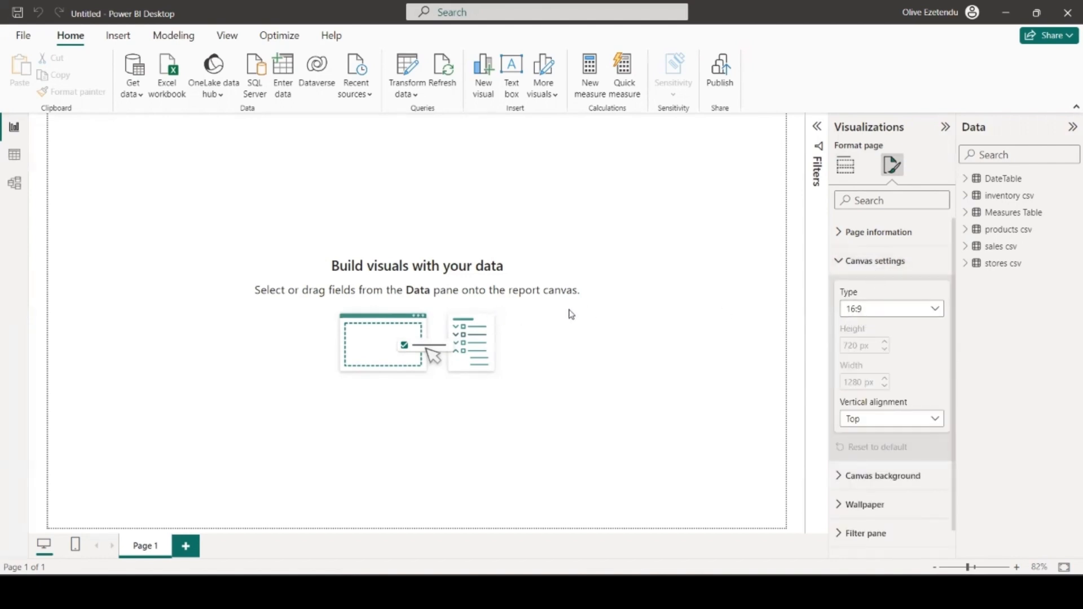
{"action": "left_click", "coordinate": [873, 314]}
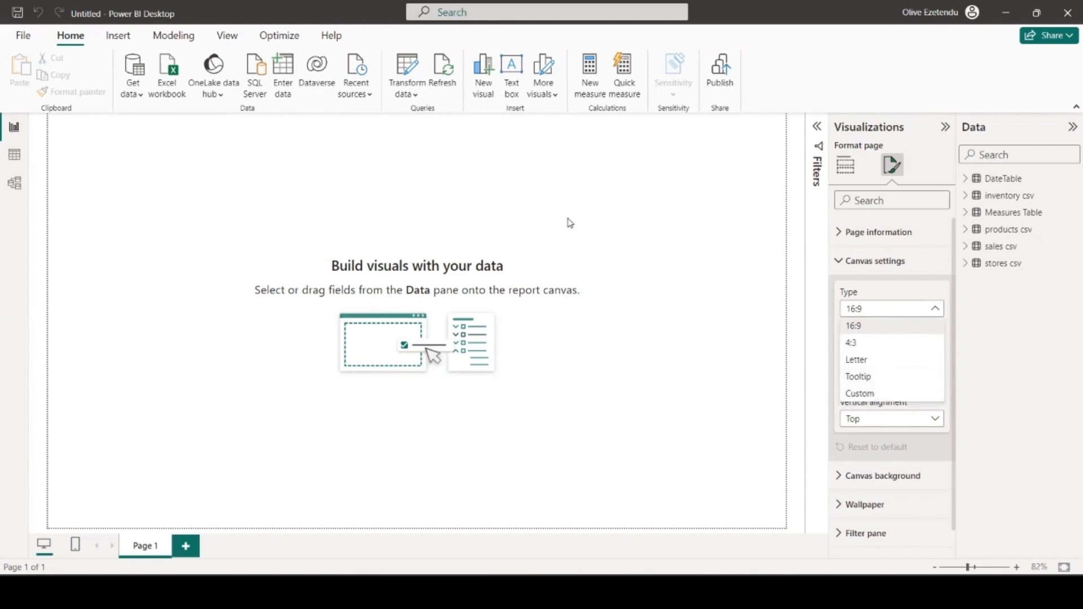
{"action": "left_click", "coordinate": [710, 356]}
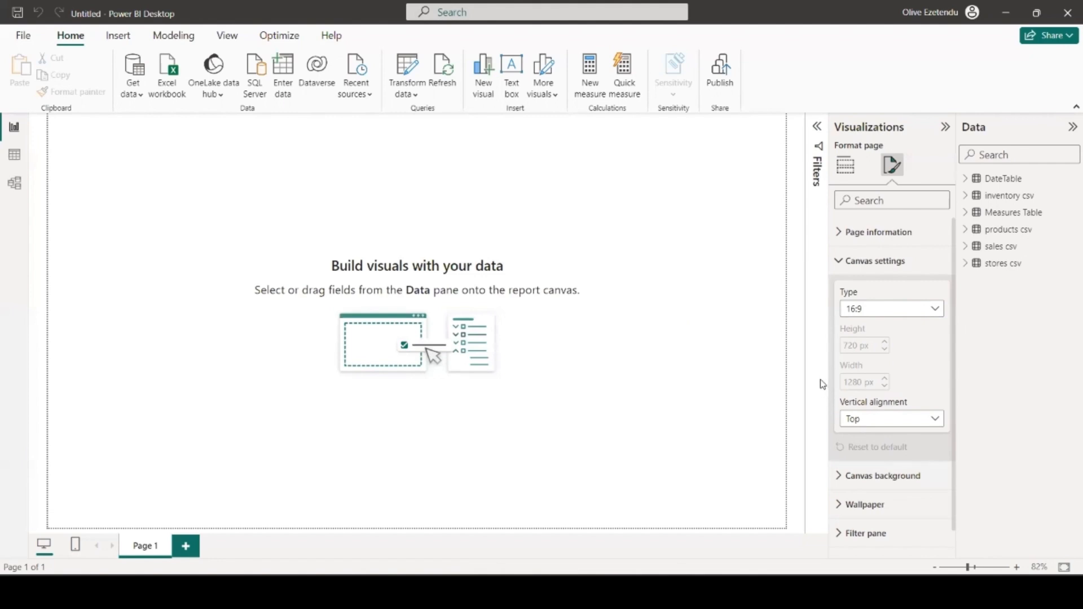
- Set the page's canvas background to light grey with 0% transparency
{"action": "scroll", "coordinate": [890, 474], "scroll_direction": "down", "scroll_amount": 1}
{"action": "left_click", "coordinate": [844, 451]}
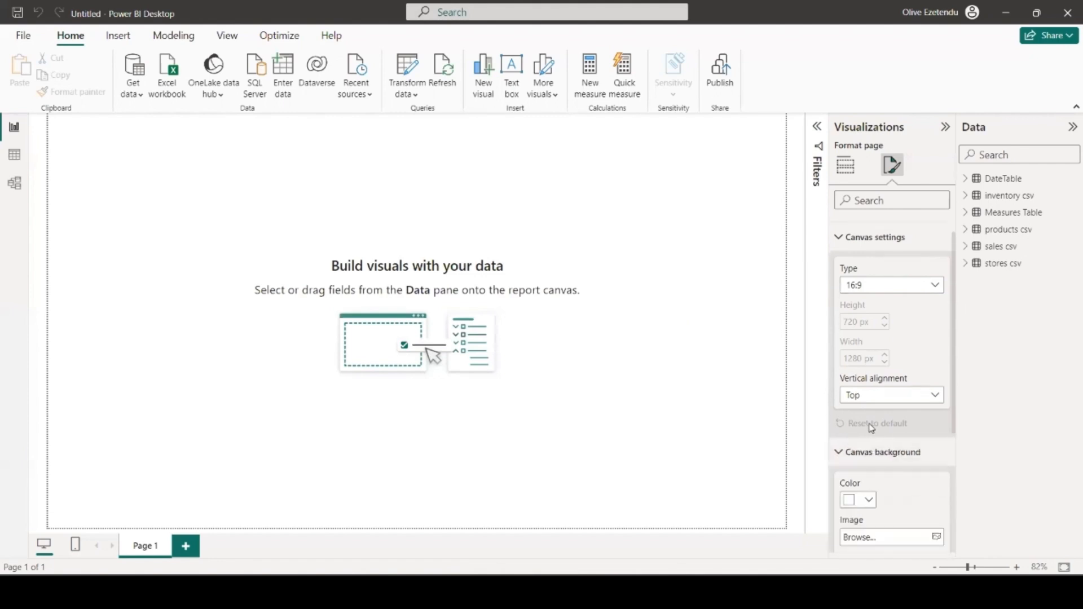
{"action": "scroll", "coordinate": [872, 429], "scroll_direction": "down", "scroll_amount": 4}
{"action": "left_click", "coordinate": [869, 302]}
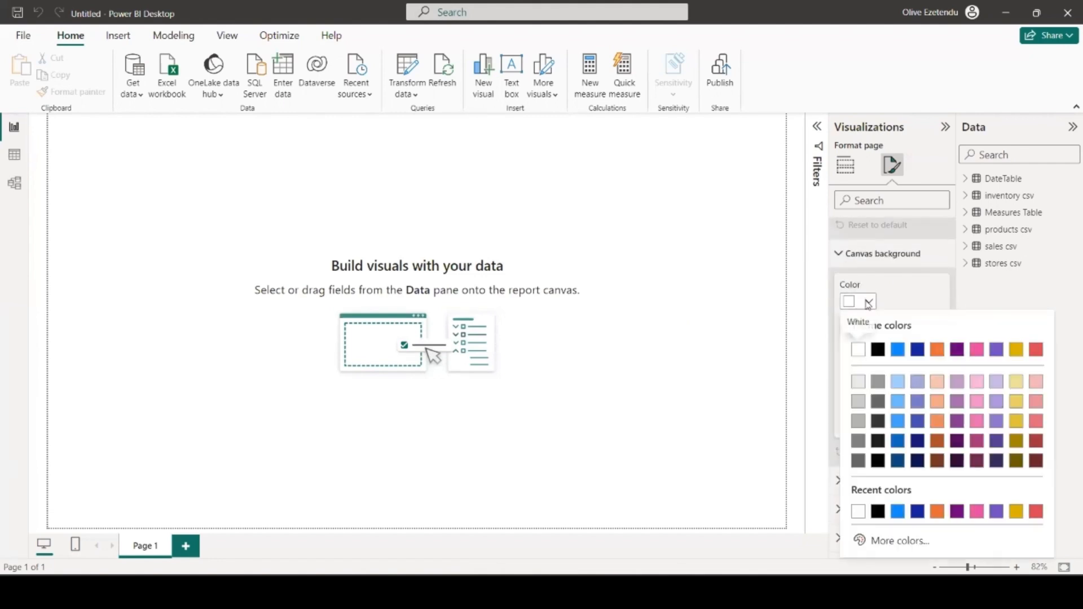
{"action": "left_click", "coordinate": [858, 382]}
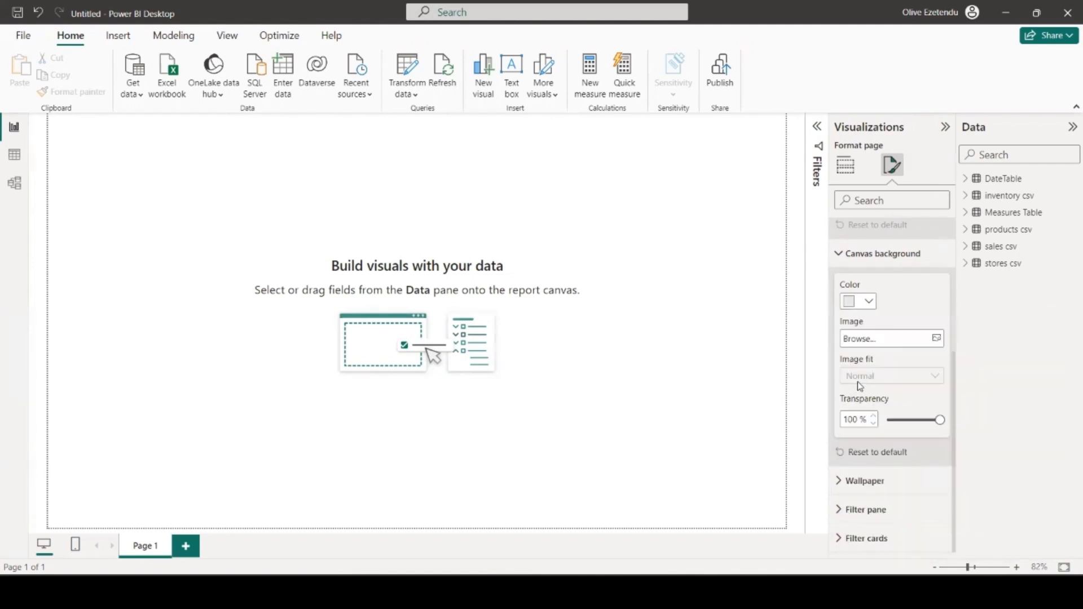
{"action": "left_click_drag", "start_coordinate": [938, 420], "coordinate": [790, 420]}
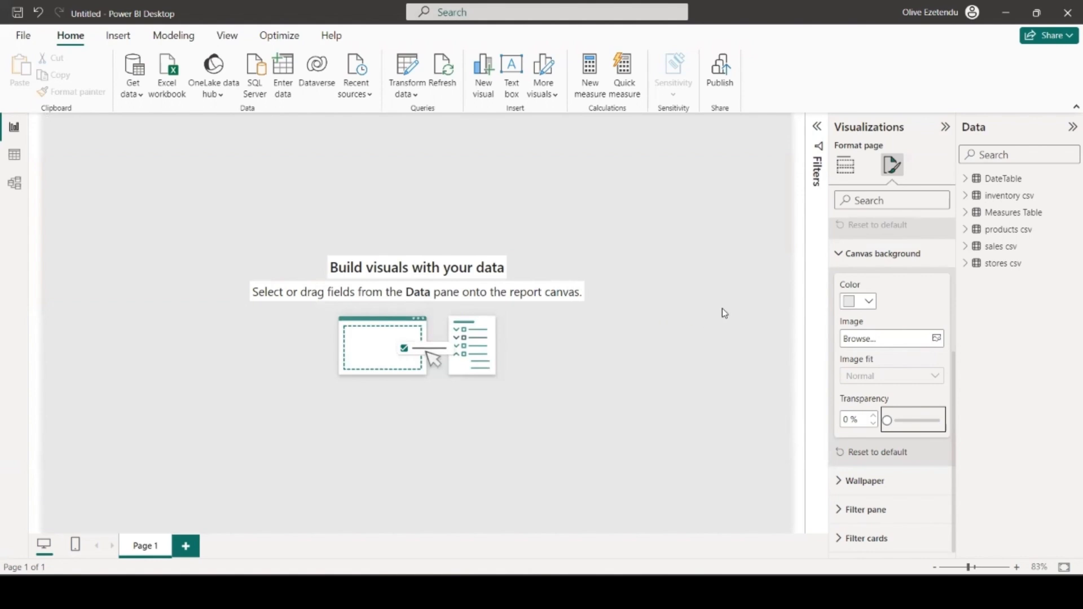
- Check the e commerce dashboard's layout, and insert a rectangle as a full-height sidebar along the left edge of the untitled report's page
{"action": "left_click", "coordinate": [654, 269]}
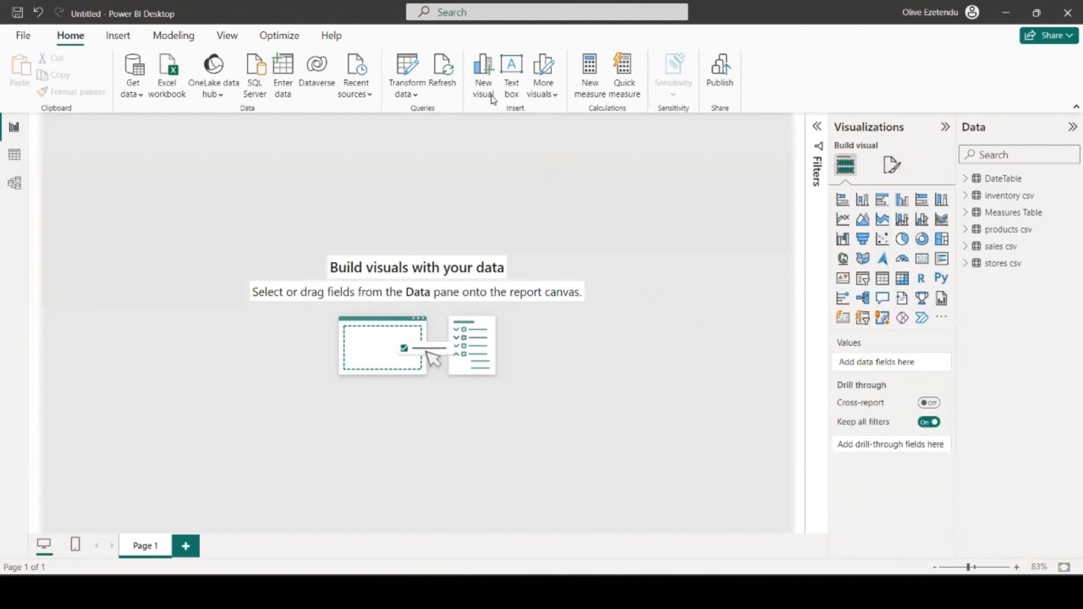
{"action": "left_click", "coordinate": [117, 36]}
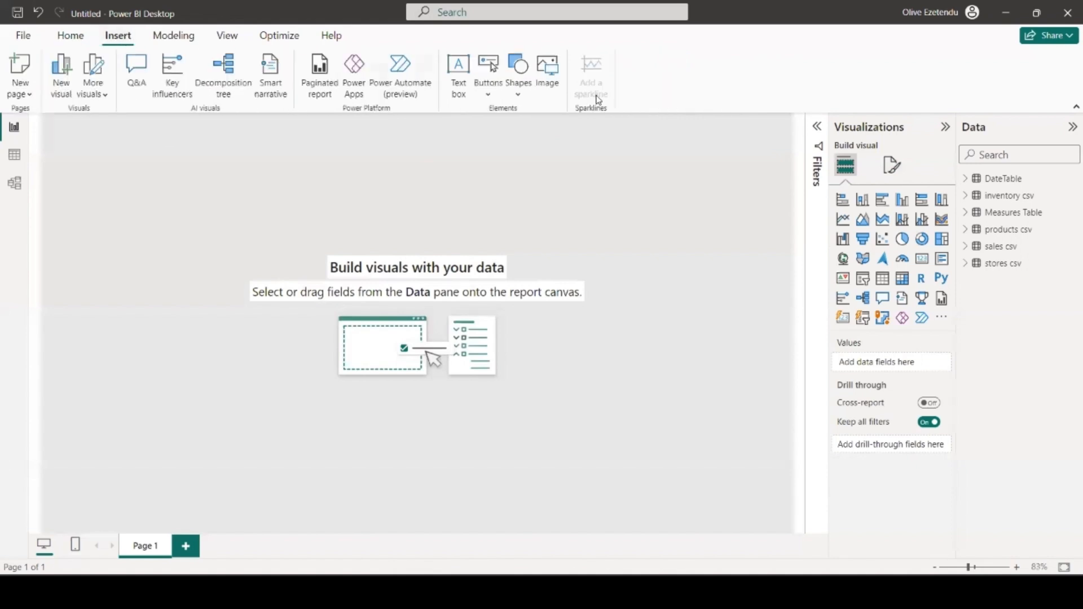
{"action": "left_click", "coordinate": [519, 90]}
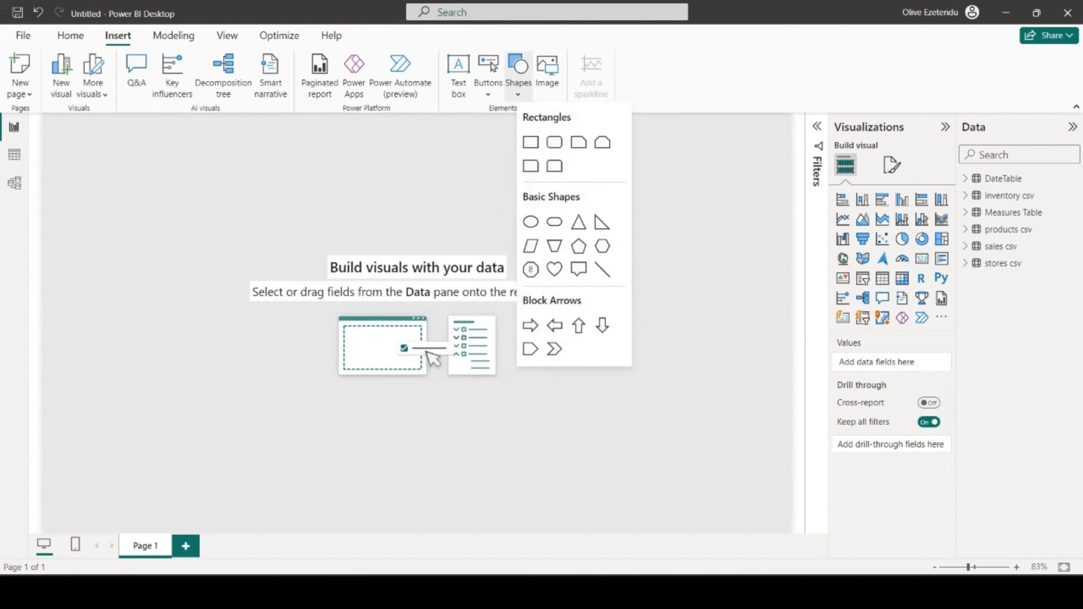
{"action": "mouse_move", "coordinate": [611, 570]}
{"action": "left_click", "coordinate": [594, 544]}
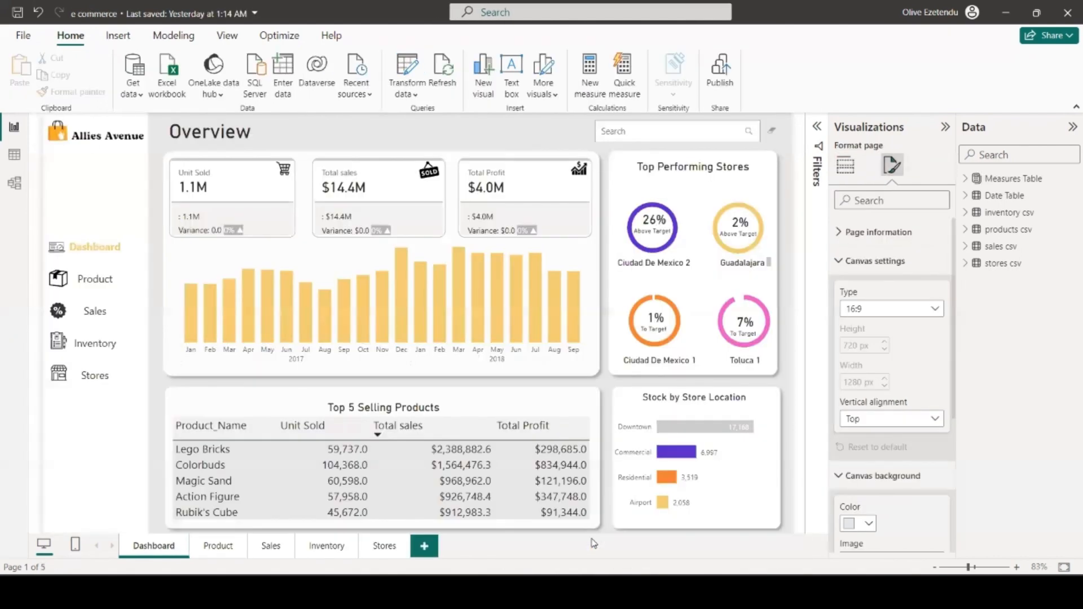
{"action": "mouse_move", "coordinate": [683, 568]}
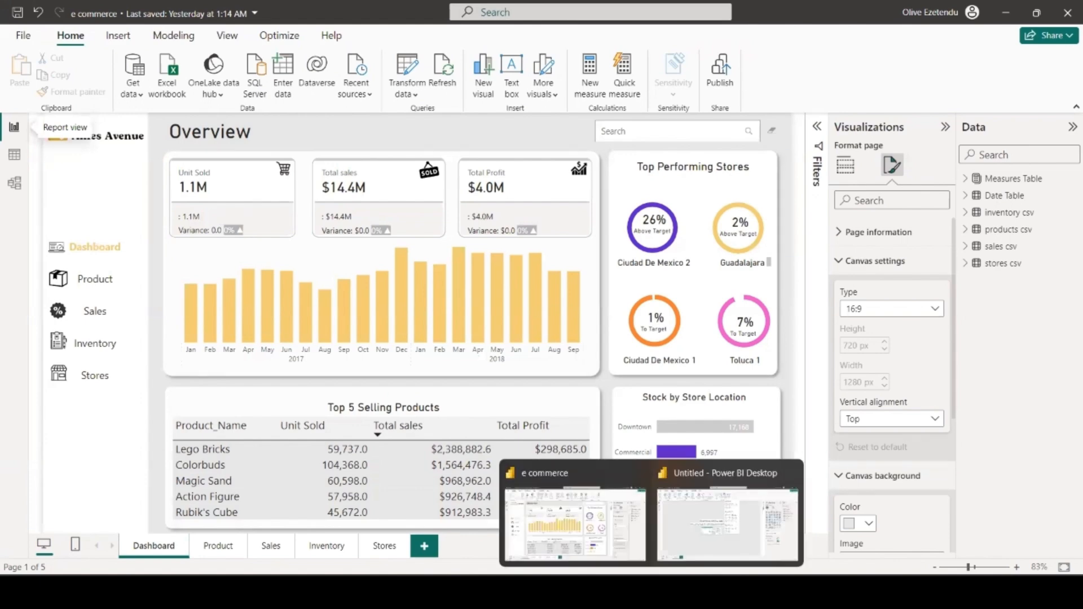
{"action": "left_click", "coordinate": [705, 544]}
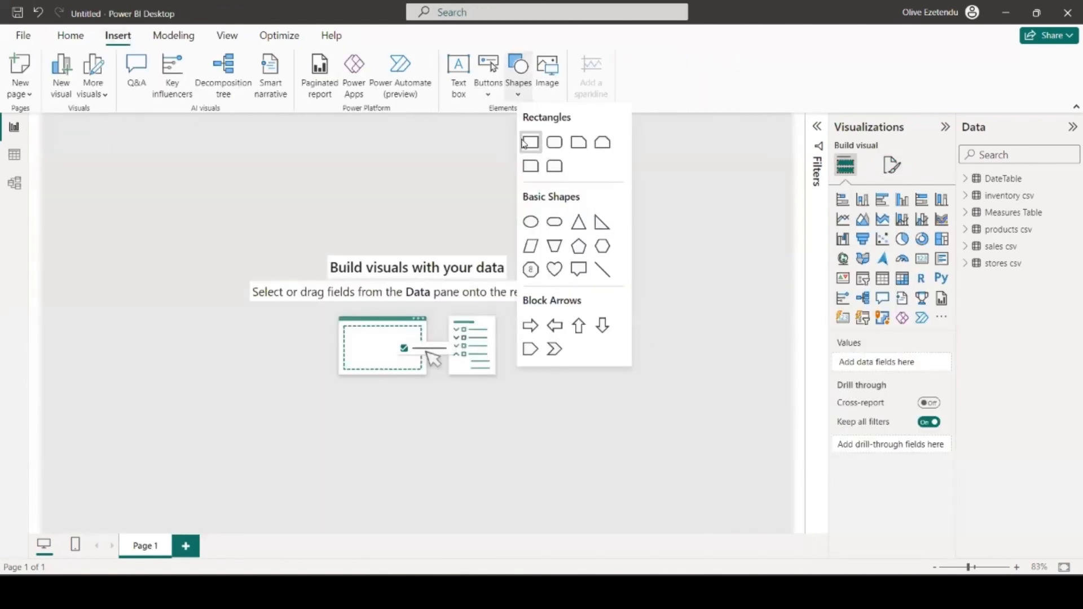
{"action": "left_click", "coordinate": [530, 143]}
{"action": "left_click_drag", "start_coordinate": [101, 252], "coordinate": [86, 493]}
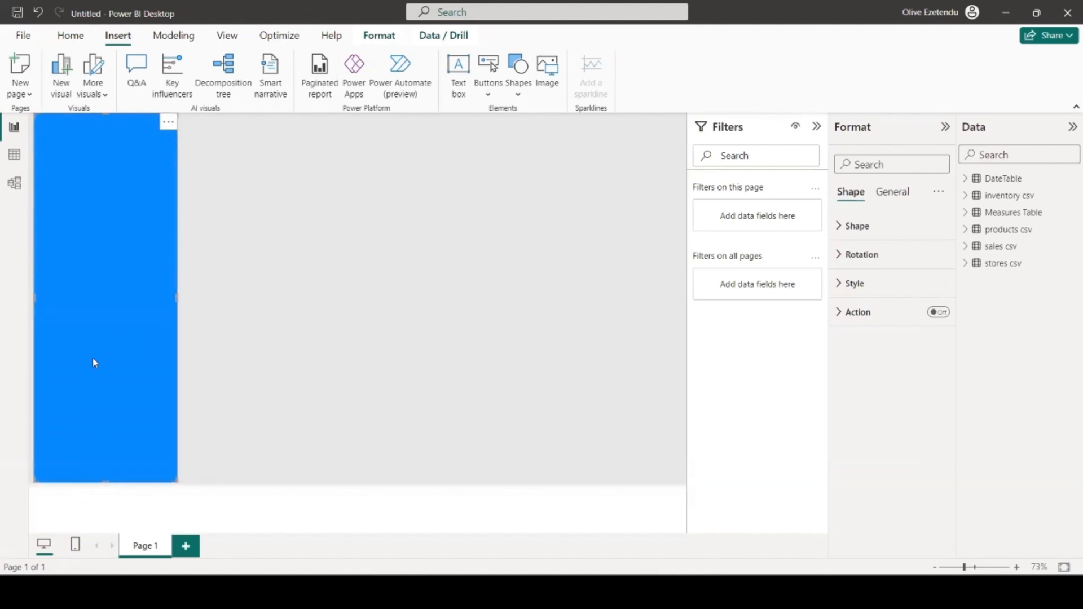
- Narrow the sidebar rectangle flush with the page's left edge and style it with a white fill and no border
{"action": "left_click_drag", "start_coordinate": [93, 361], "coordinate": [89, 353]}
{"action": "left_click_drag", "start_coordinate": [170, 299], "coordinate": [128, 298]}
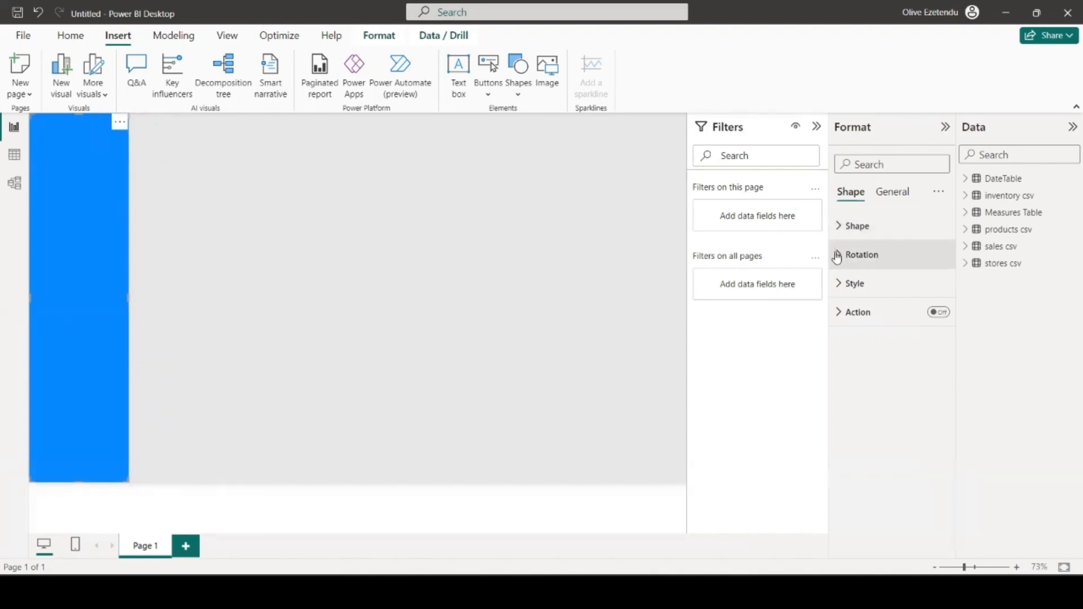
{"action": "left_click", "coordinate": [841, 288]}
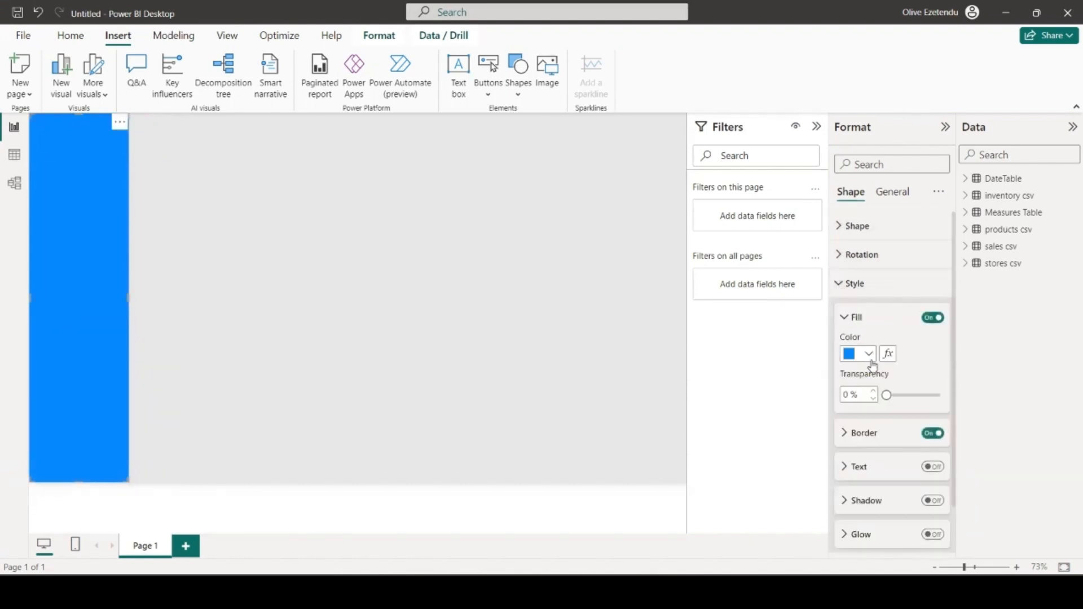
{"action": "left_click", "coordinate": [869, 354]}
{"action": "left_click", "coordinate": [878, 291]}
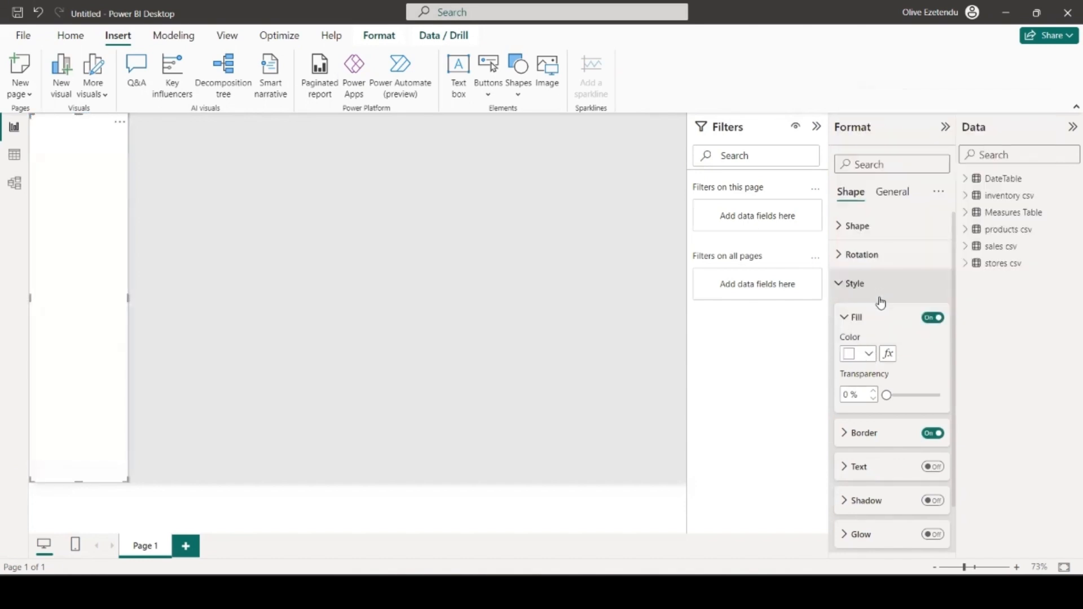
{"action": "left_click", "coordinate": [933, 433]}
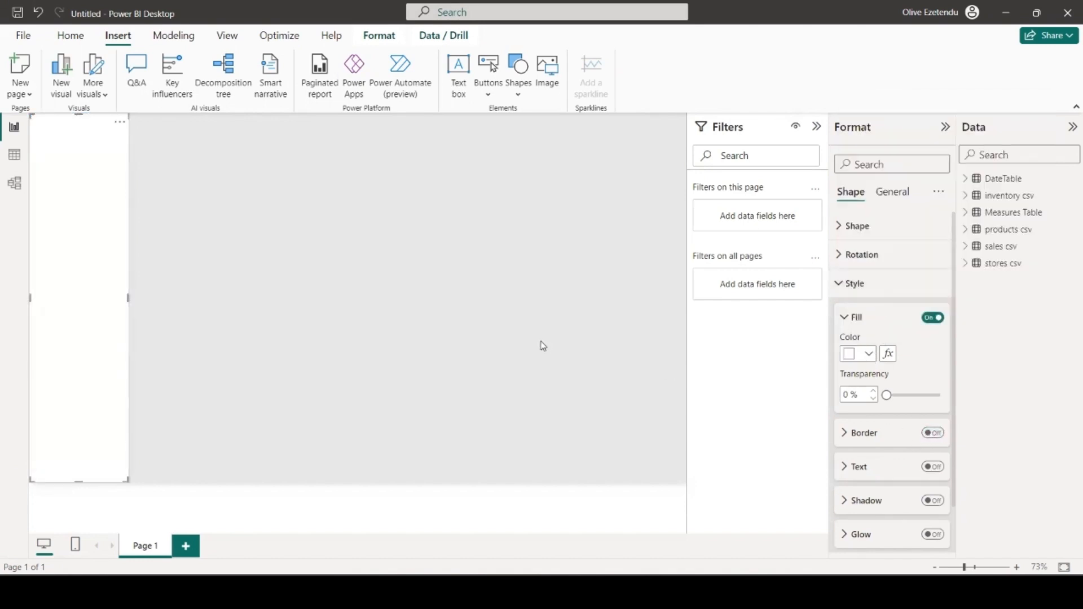
{"action": "left_click", "coordinate": [362, 248]}
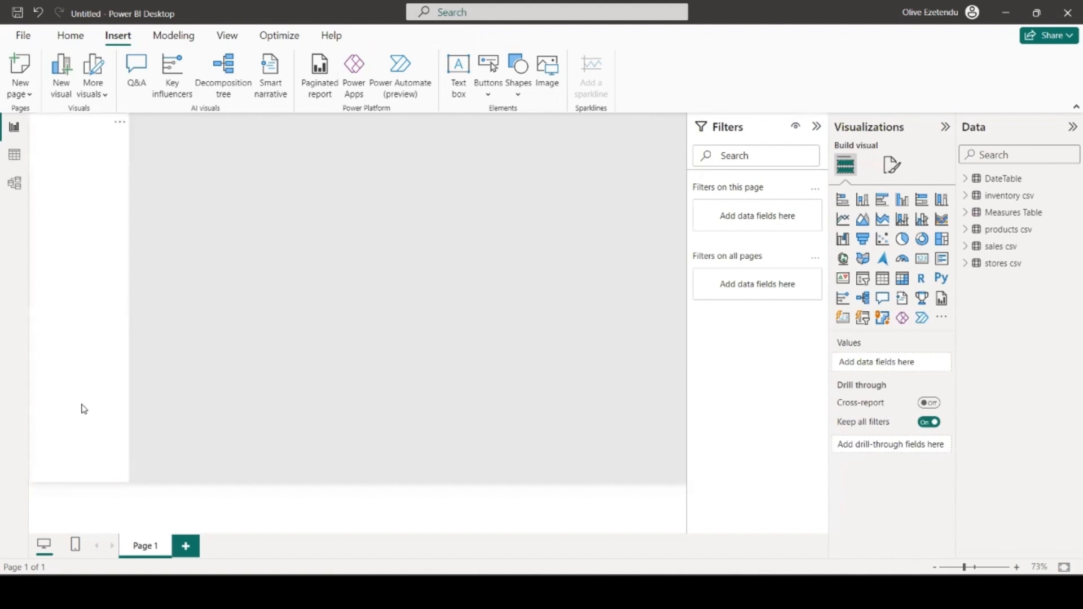
{"action": "left_click", "coordinate": [85, 477]}
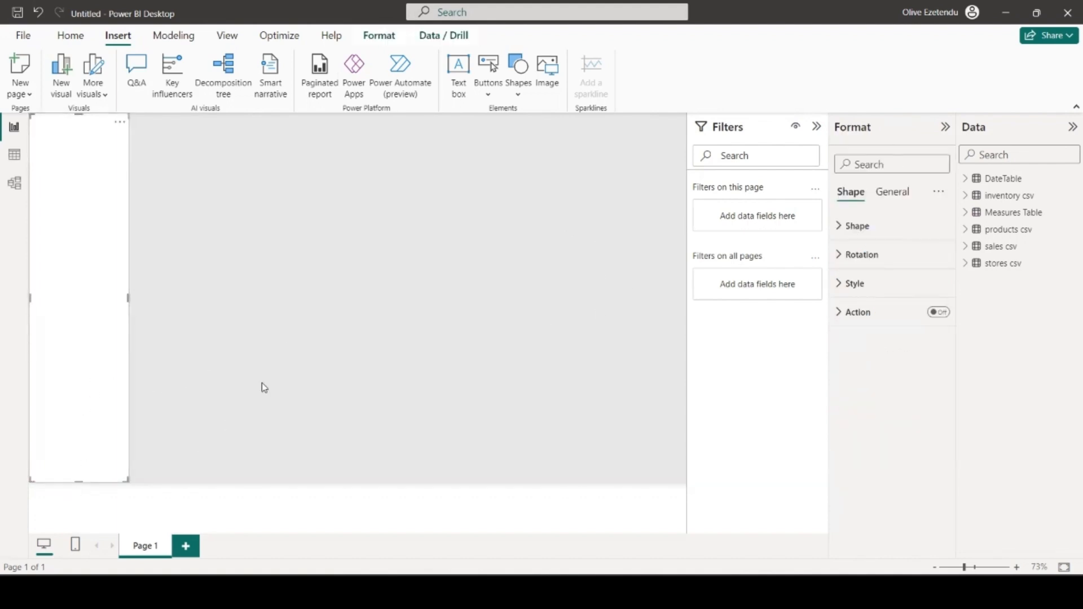
{"action": "left_click", "coordinate": [363, 316]}
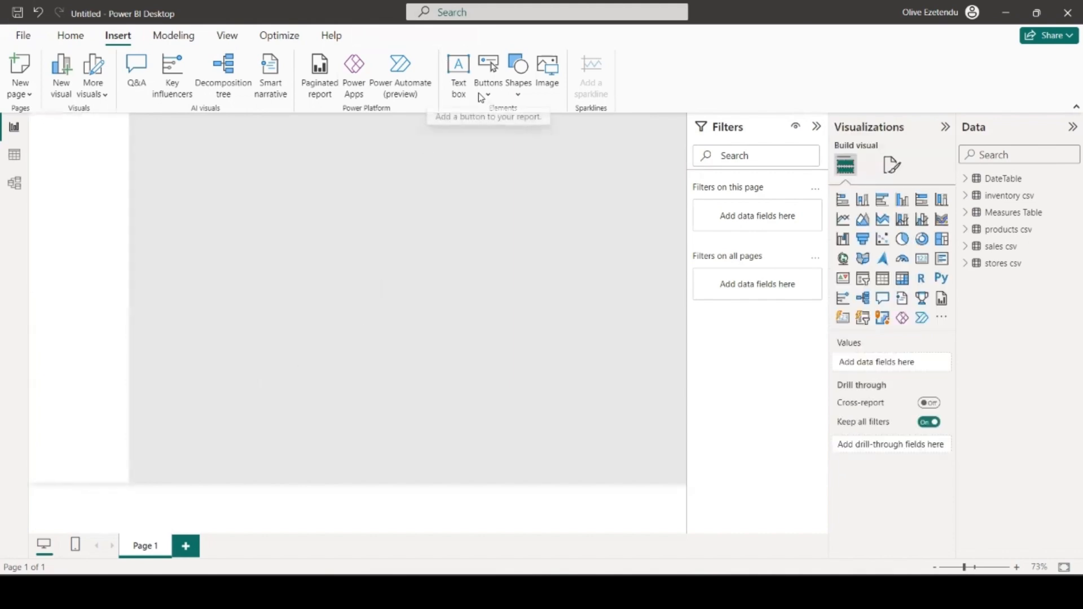
- Insert a rounded rectangle and size it as a wide card on the upper part of the page beside the sidebar
{"action": "left_click", "coordinate": [520, 90]}
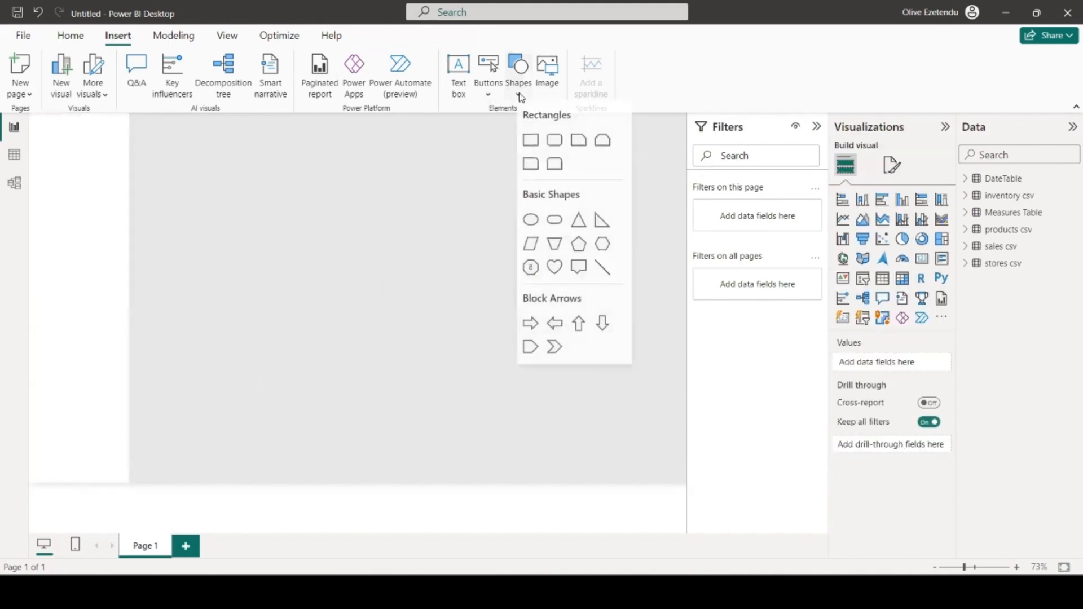
{"action": "left_click", "coordinate": [555, 142]}
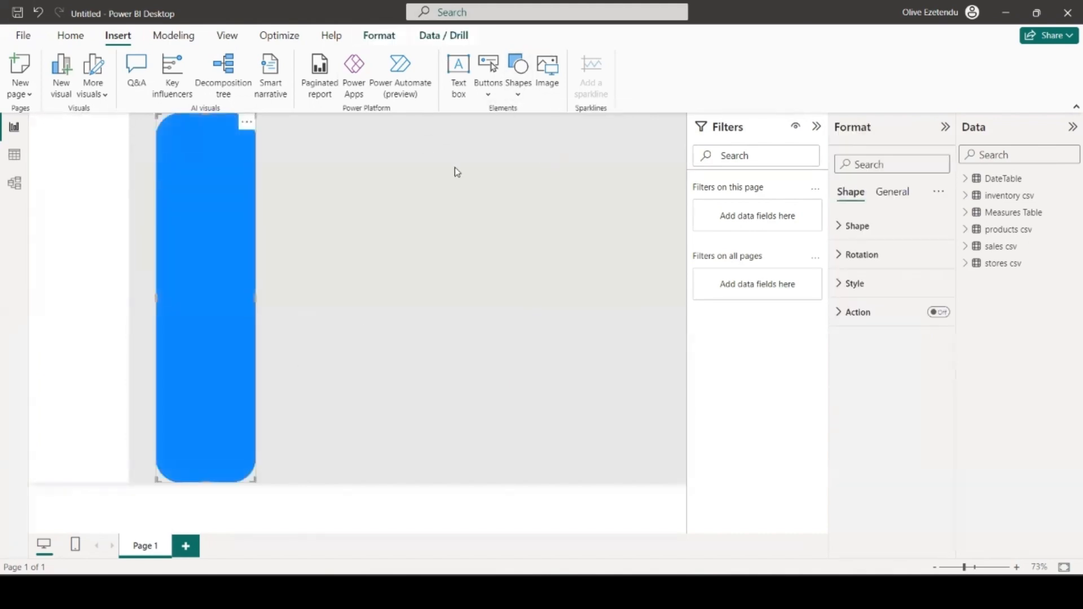
{"action": "left_click", "coordinate": [215, 368]}
{"action": "left_click", "coordinate": [205, 477]}
{"action": "left_click_drag", "start_coordinate": [203, 477], "coordinate": [210, 282]}
{"action": "left_click_drag", "start_coordinate": [200, 217], "coordinate": [495, 253]}
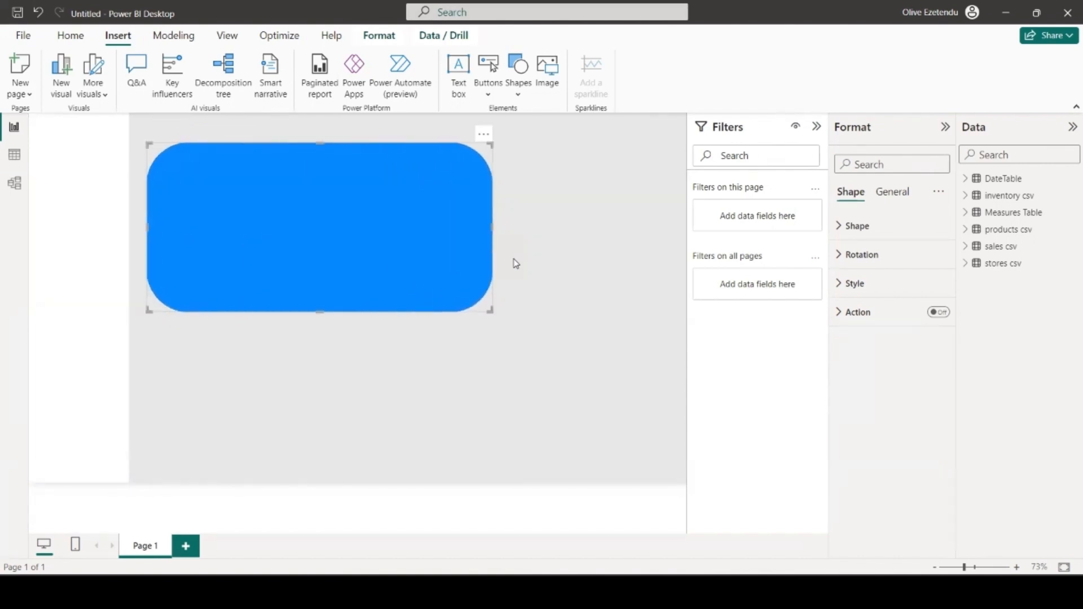
- Set the rounded corners of the new card shape to 5%
{"action": "left_click", "coordinate": [842, 226]}
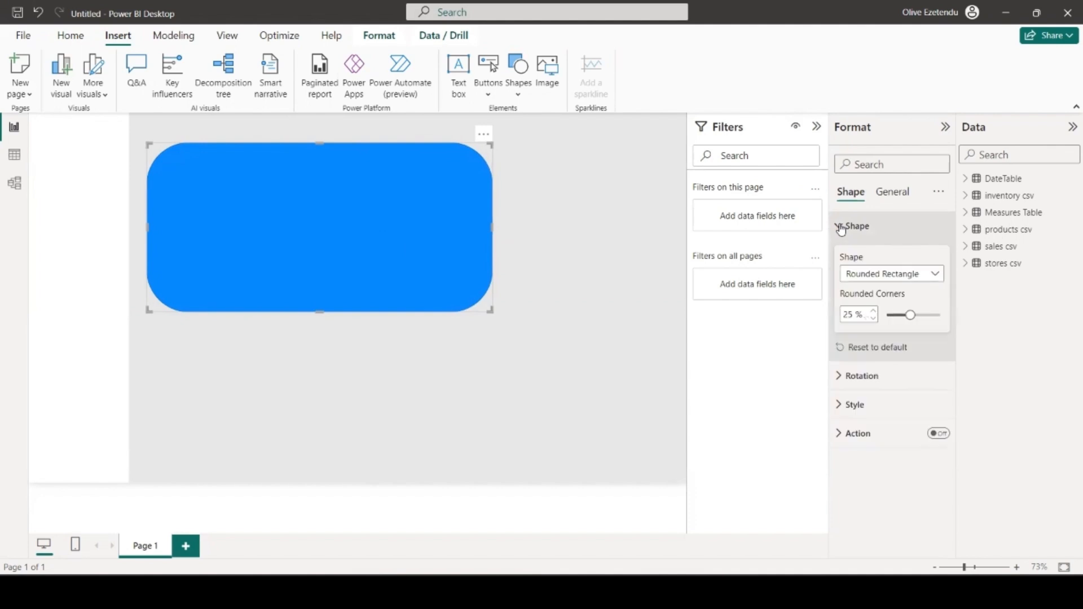
{"action": "left_click", "coordinate": [894, 316]}
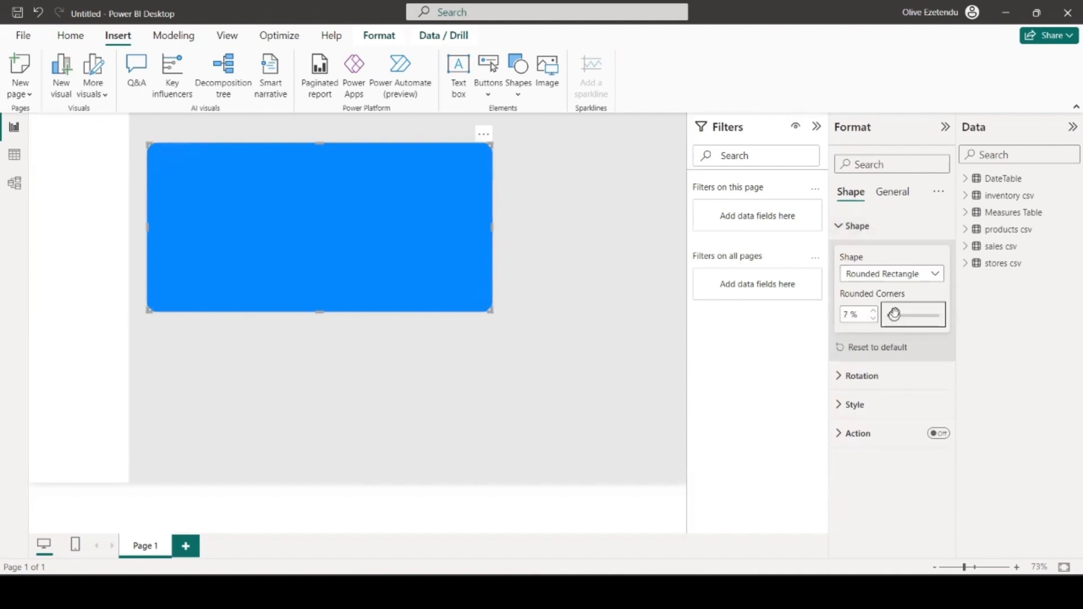
{"action": "left_click", "coordinate": [640, 324]}
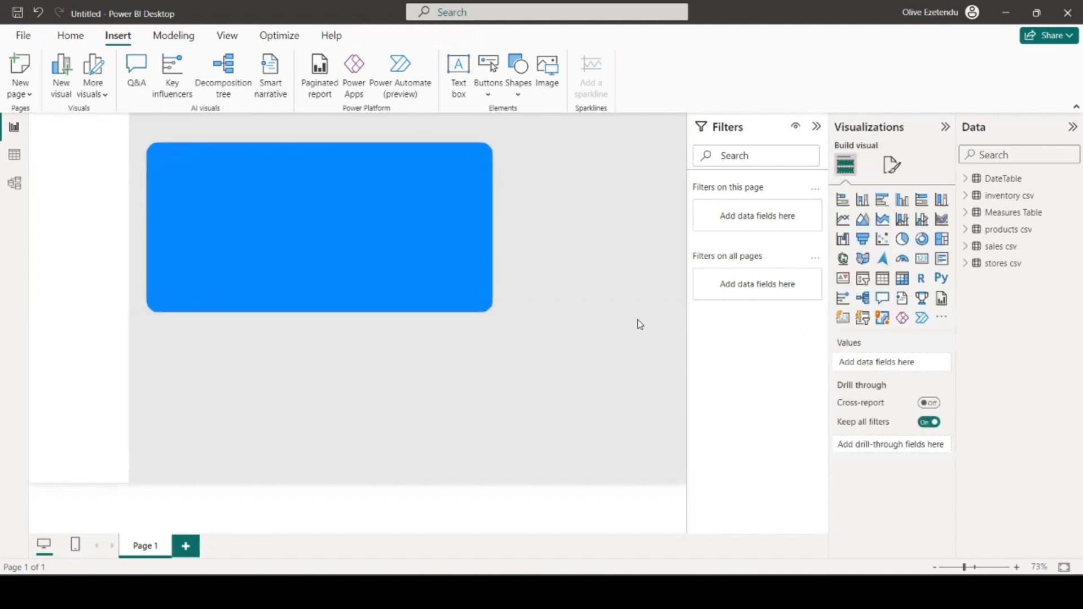
{"action": "left_click", "coordinate": [450, 283]}
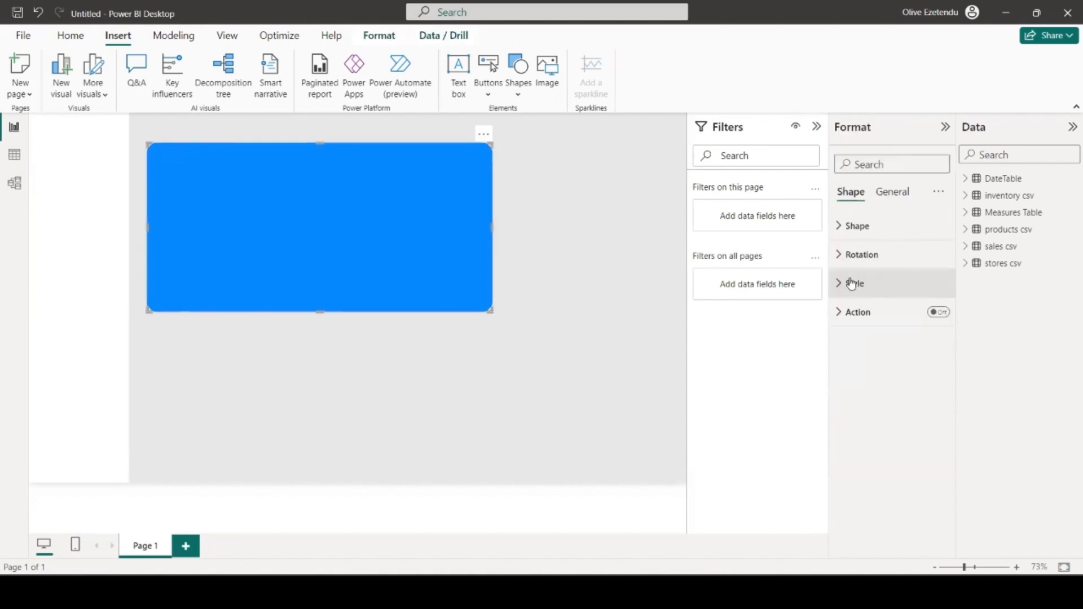
{"action": "left_click", "coordinate": [847, 283]}
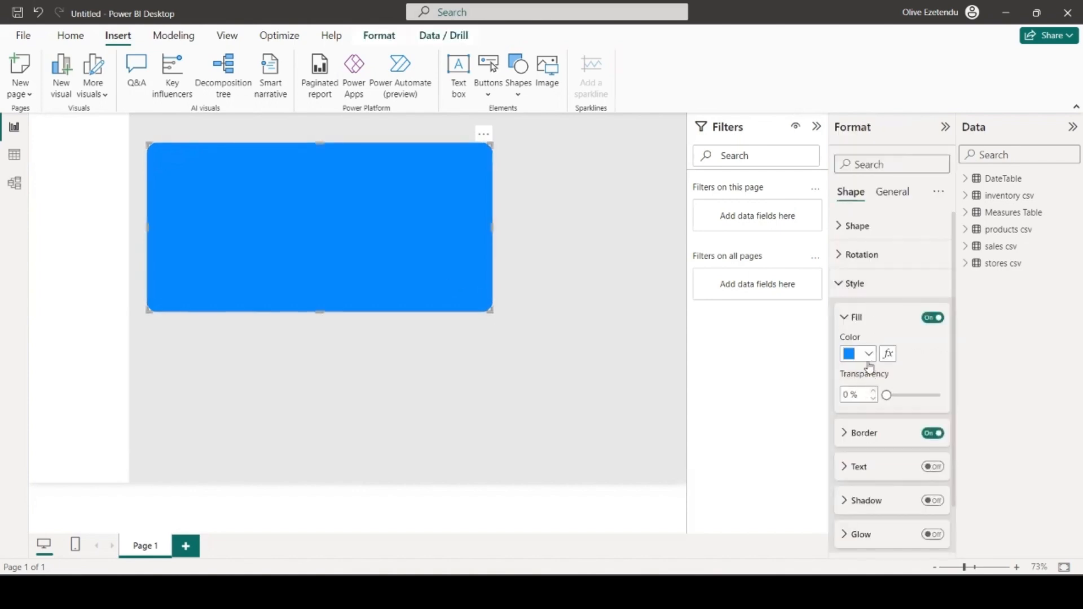
{"action": "scroll", "coordinate": [928, 286], "scroll_direction": "down", "scroll_amount": 2}
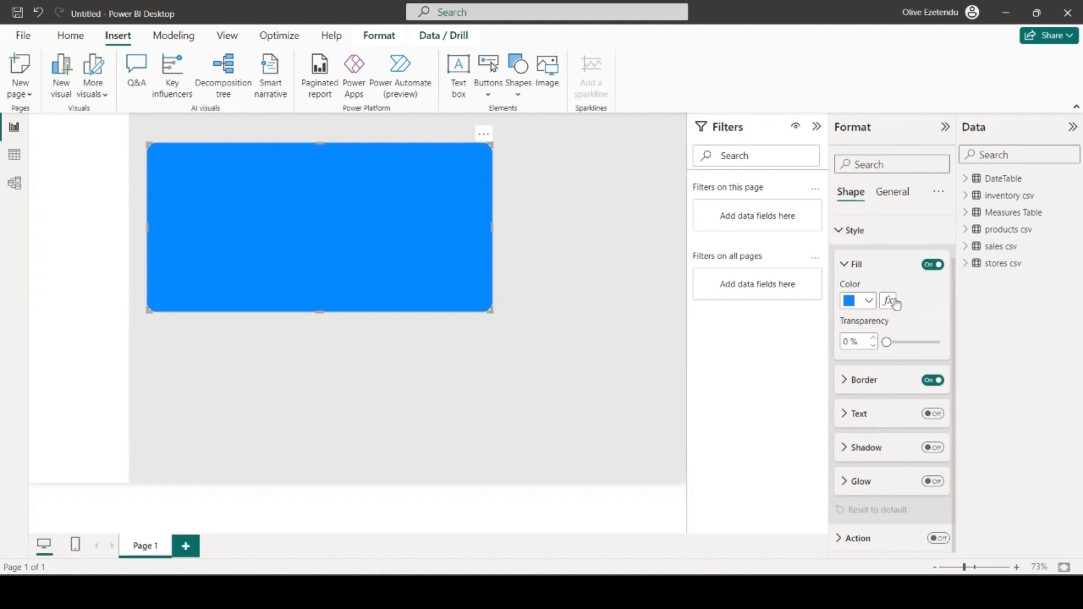
{"action": "scroll", "coordinate": [839, 248], "scroll_direction": "up", "scroll_amount": 2}
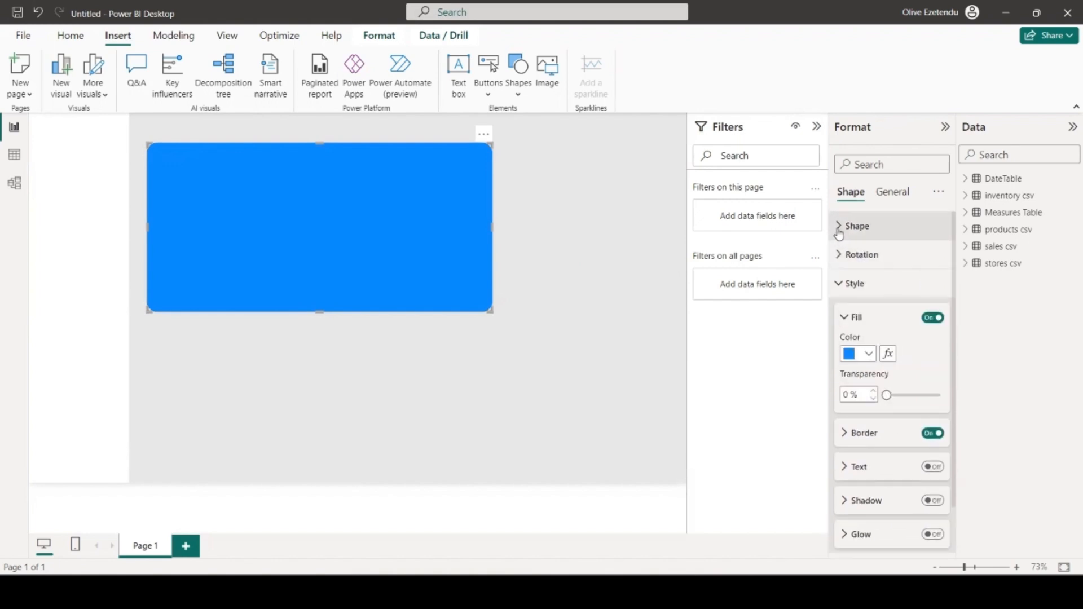
{"action": "left_click", "coordinate": [841, 227]}
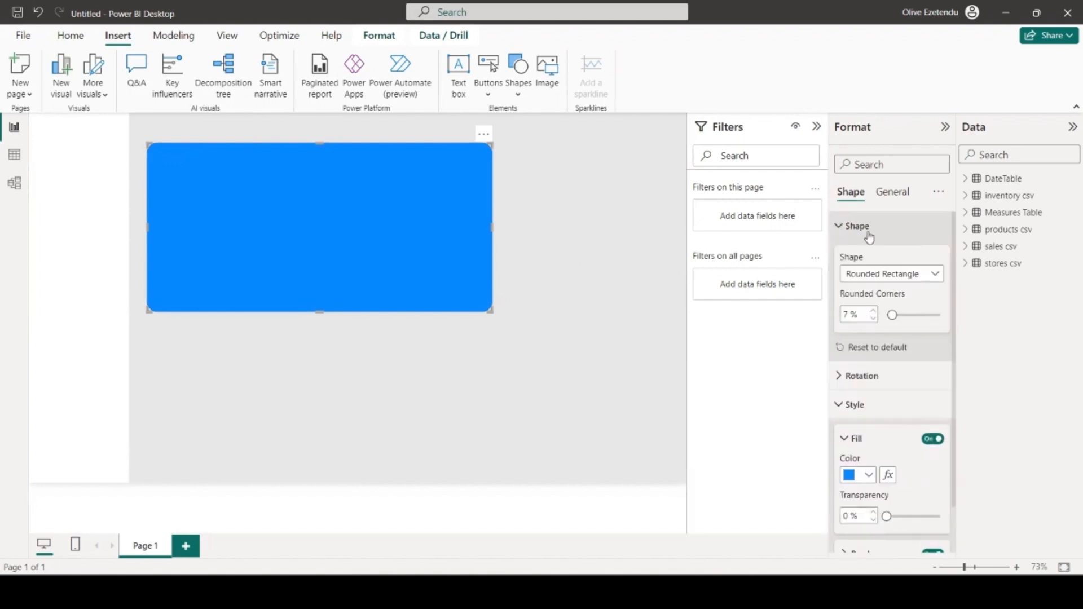
{"action": "left_click", "coordinate": [873, 319]}
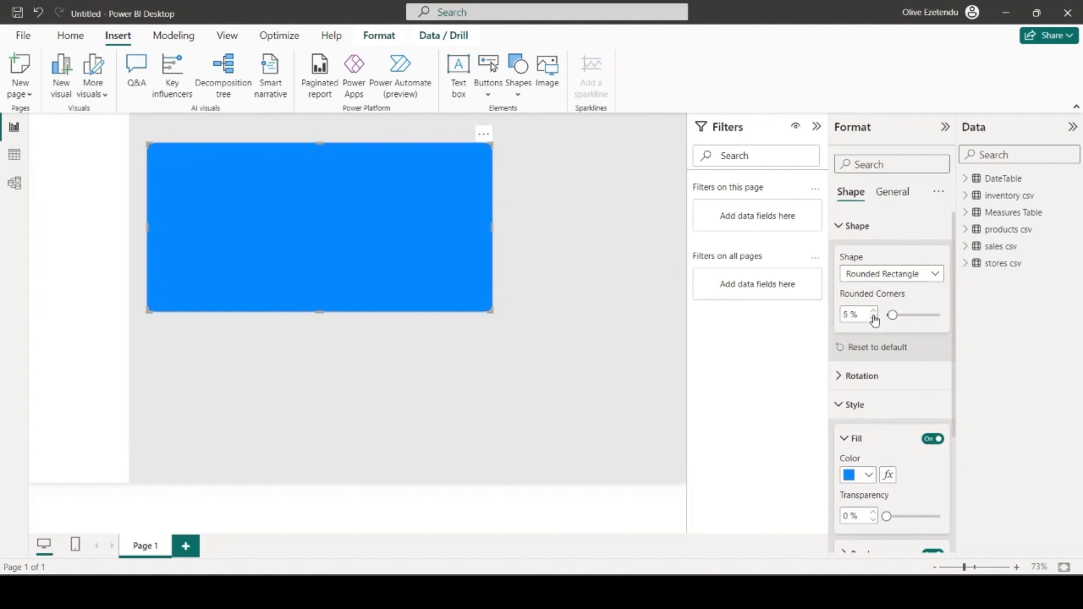
{"action": "left_click", "coordinate": [611, 341]}
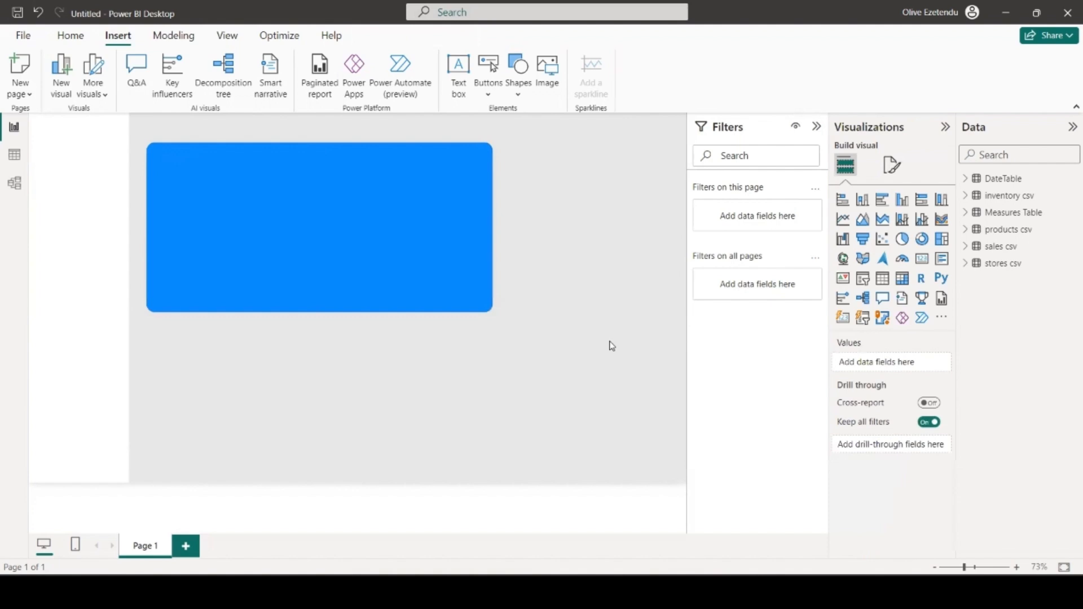
- Fill the rounded card with white and turn off its border
{"action": "left_click", "coordinate": [436, 253]}
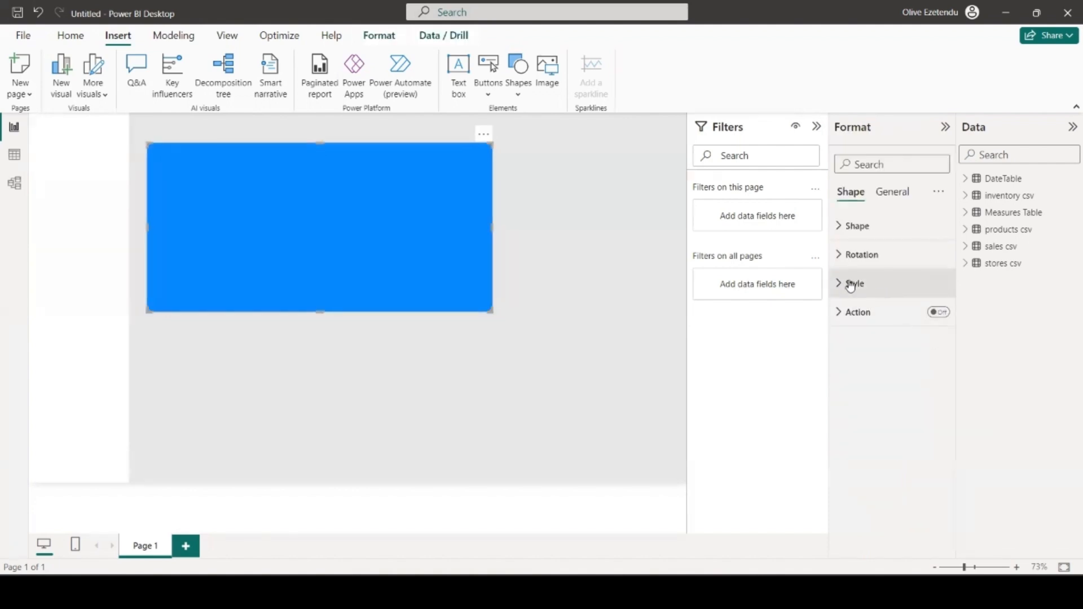
{"action": "left_click", "coordinate": [847, 287]}
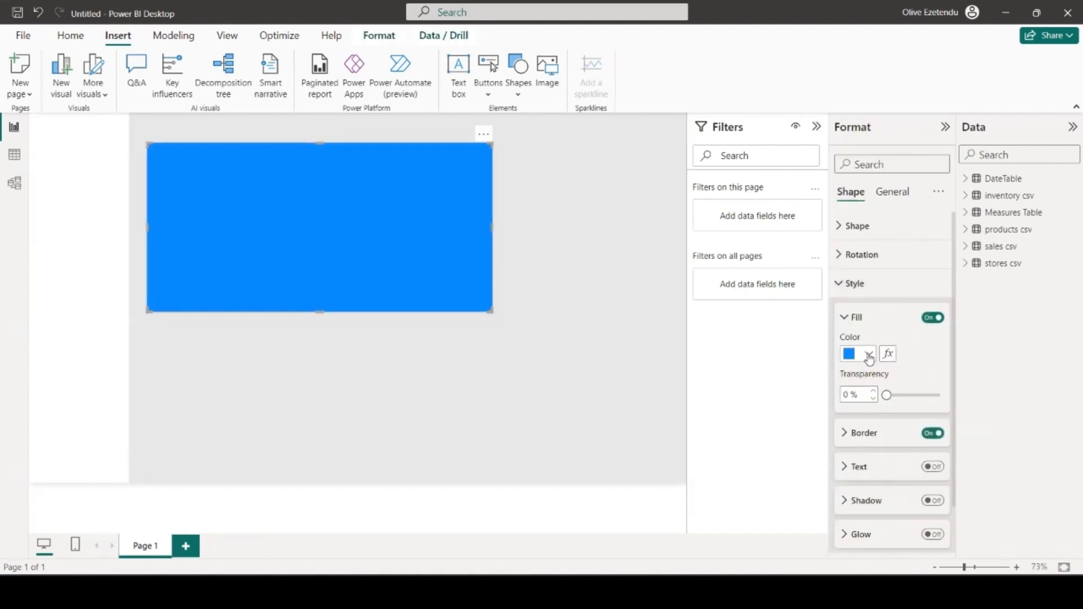
{"action": "left_click", "coordinate": [869, 355]}
{"action": "left_click", "coordinate": [855, 292]}
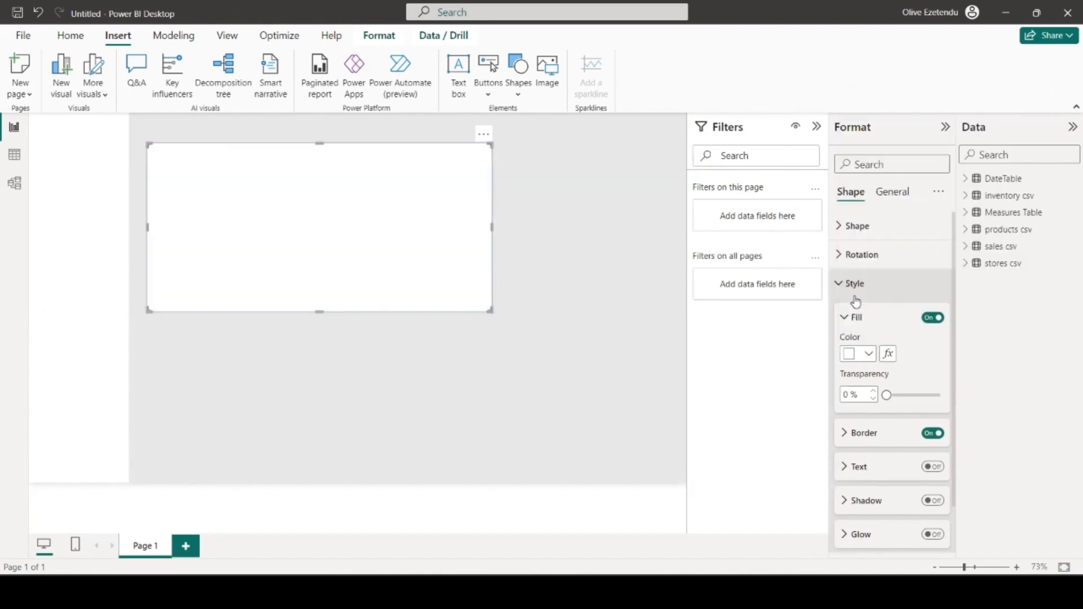
{"action": "left_click", "coordinate": [929, 434]}
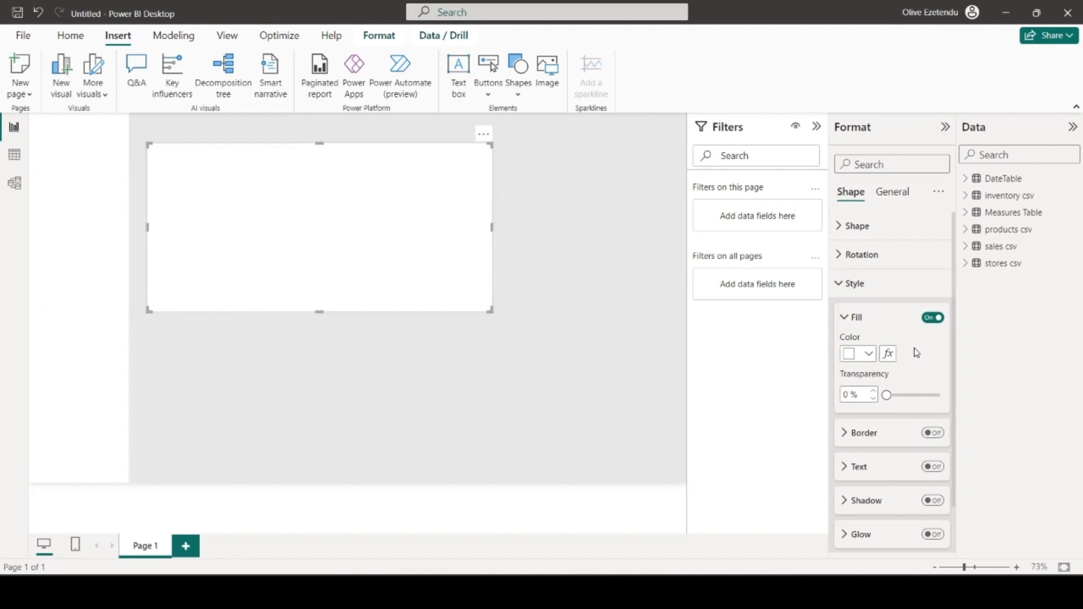
- Give the white card a grey shadow with 29% transparency and 20 px blur, positioned bottom right
{"action": "left_click", "coordinate": [932, 502]}
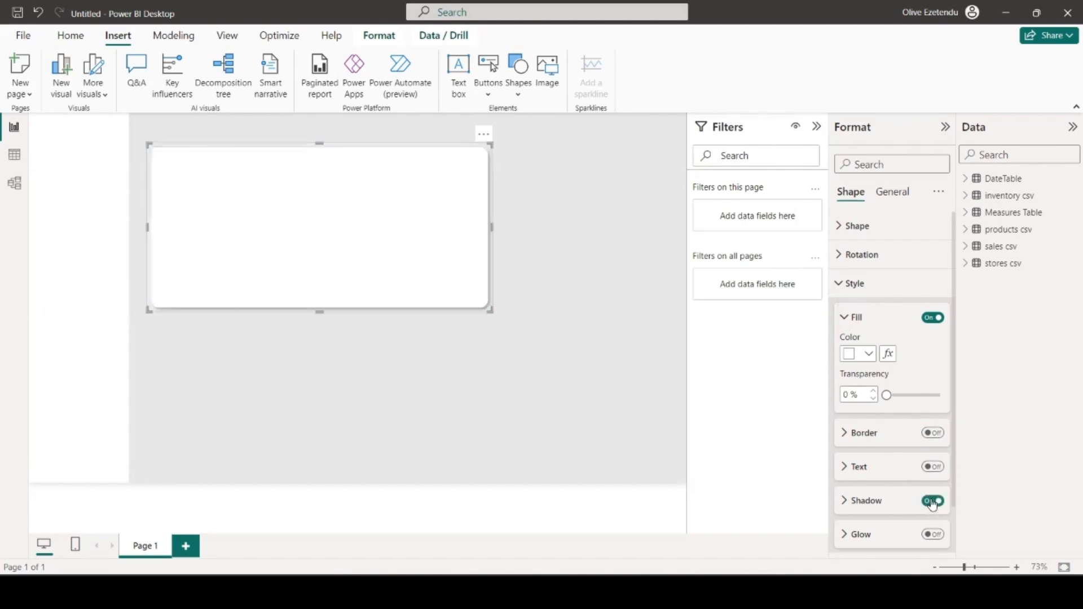
{"action": "left_click", "coordinate": [861, 505]}
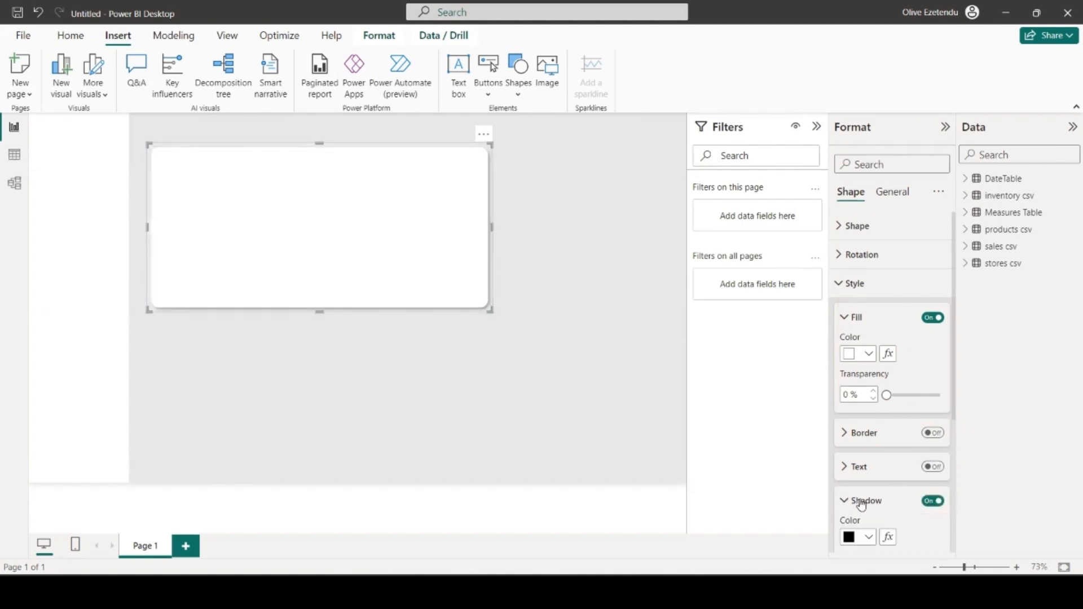
{"action": "scroll", "coordinate": [882, 496], "scroll_direction": "down", "scroll_amount": 3}
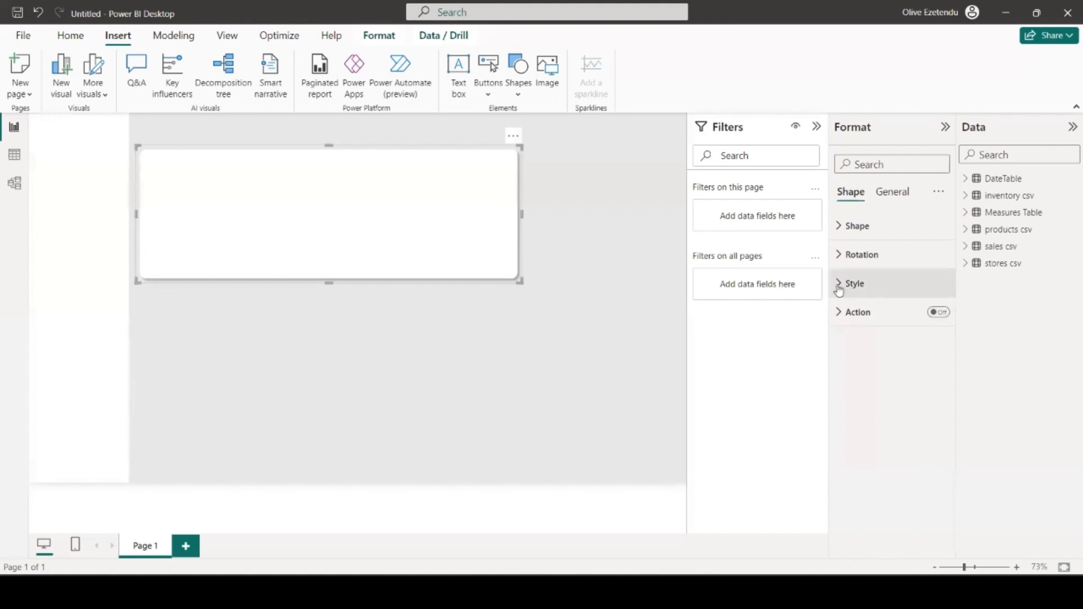
{"action": "left_click", "coordinate": [839, 284]}
{"action": "scroll", "coordinate": [891, 413], "scroll_direction": "down", "scroll_amount": 2}
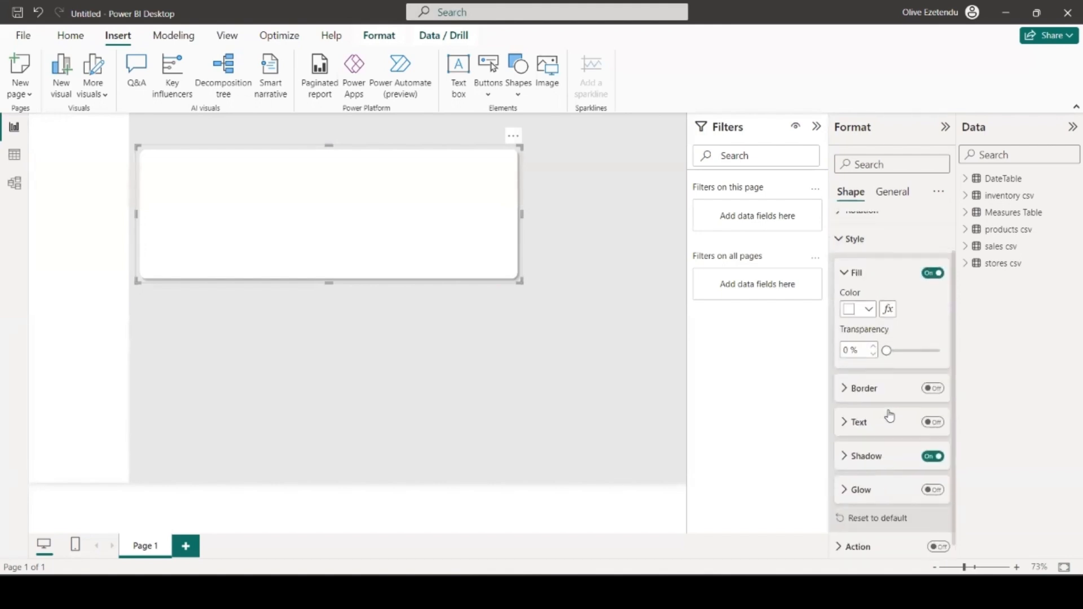
{"action": "left_click", "coordinate": [849, 447]}
{"action": "scroll", "coordinate": [857, 444], "scroll_direction": "down", "scroll_amount": 3}
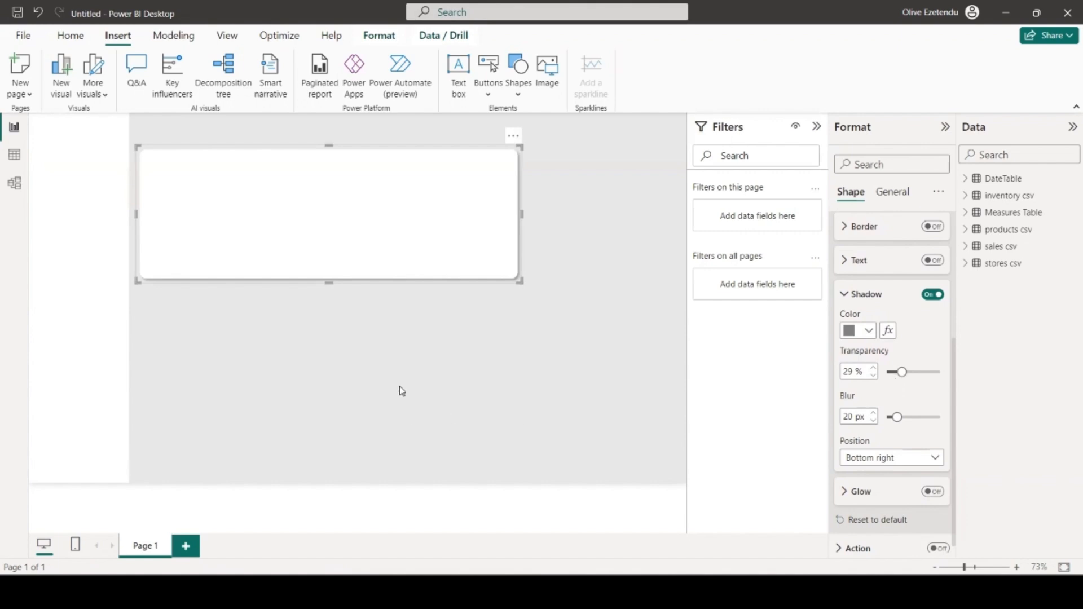
- Make the upper card taller and place a shorter copy directly below it, aligned to the same width and the page's bottom edge
{"action": "left_click", "coordinate": [519, 218]}
{"action": "left_click_drag", "start_coordinate": [327, 278], "coordinate": [328, 332]}
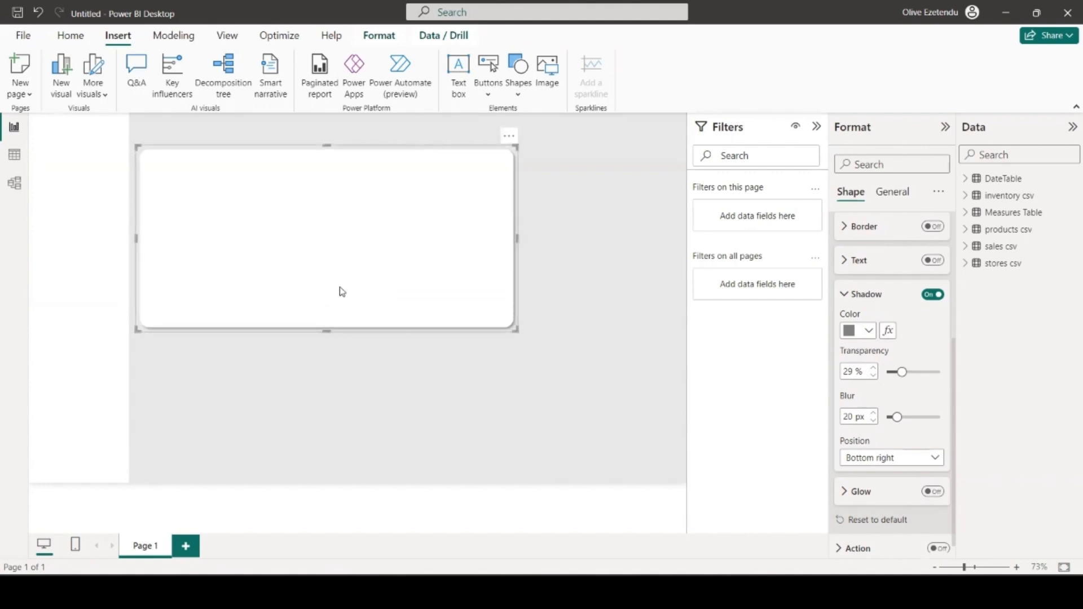
{"action": "key", "text": "ctrl+v"}
{"action": "left_click_drag", "start_coordinate": [400, 283], "coordinate": [391, 435]}
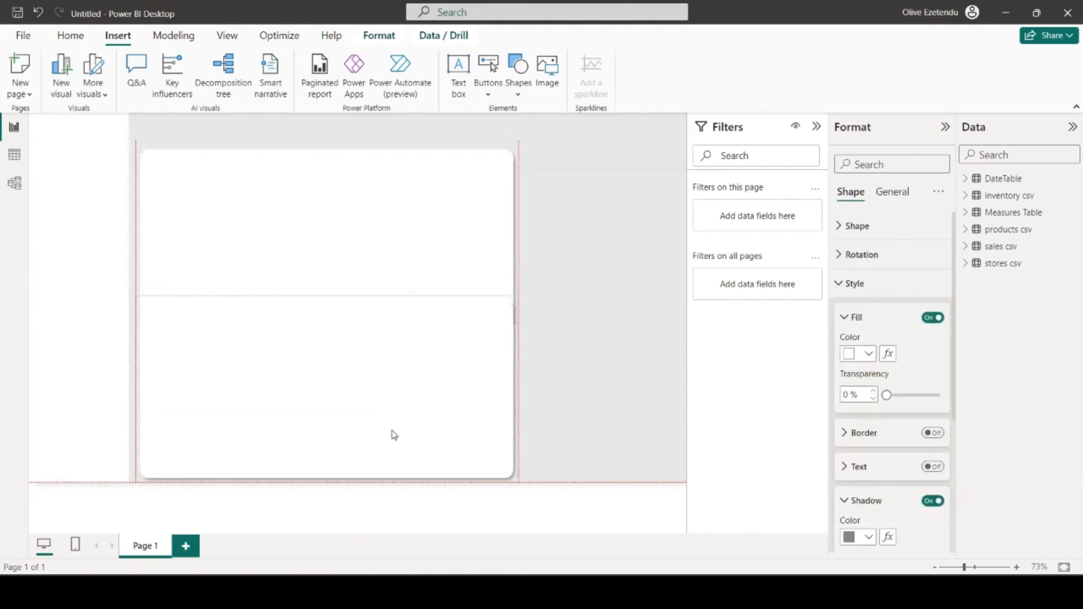
{"action": "left_click_drag", "start_coordinate": [327, 297], "coordinate": [338, 347]}
{"action": "left_click", "coordinate": [316, 306]}
{"action": "left_click", "coordinate": [325, 386]}
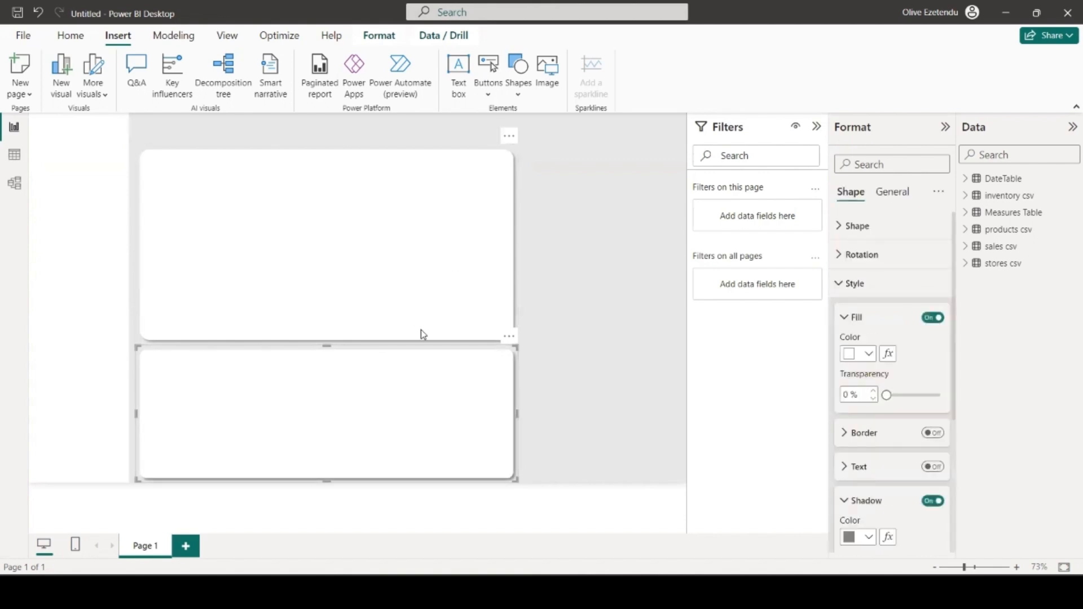
- Place a copy of the lower card beside it, narrowed to fit the remaining width up to the page's right edge
{"action": "left_click_drag", "start_coordinate": [382, 391], "coordinate": [530, 413]}
{"action": "left_click_drag", "start_coordinate": [305, 413], "coordinate": [527, 427]}
{"action": "left_click_drag", "start_coordinate": [600, 437], "coordinate": [603, 438]}
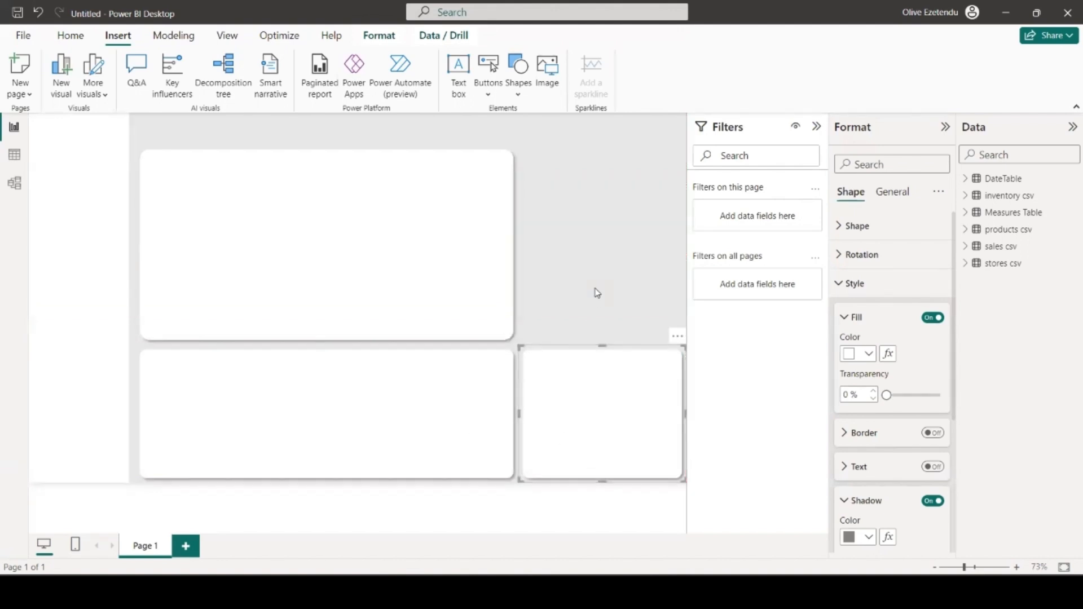
- Duplicate the narrow lower card into the space above it and stretch the copy to match the large upper card's height
{"action": "key", "text": "ctrl+v"}
{"action": "left_click_drag", "start_coordinate": [569, 414], "coordinate": [566, 221]}
{"action": "left_click_drag", "start_coordinate": [600, 279], "coordinate": [600, 345]}
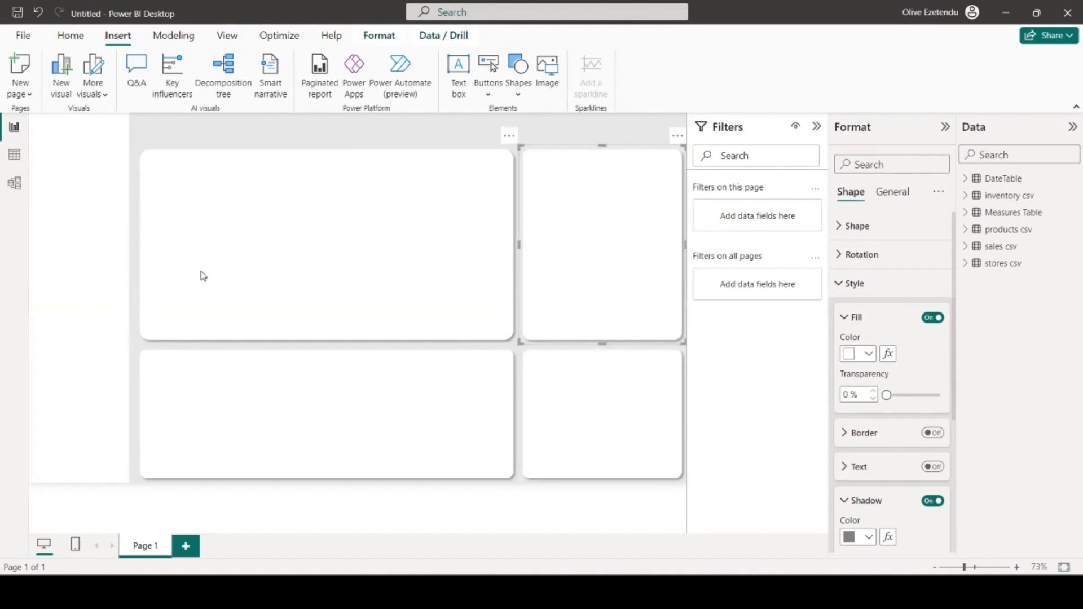
{"action": "key", "text": "Escape"}
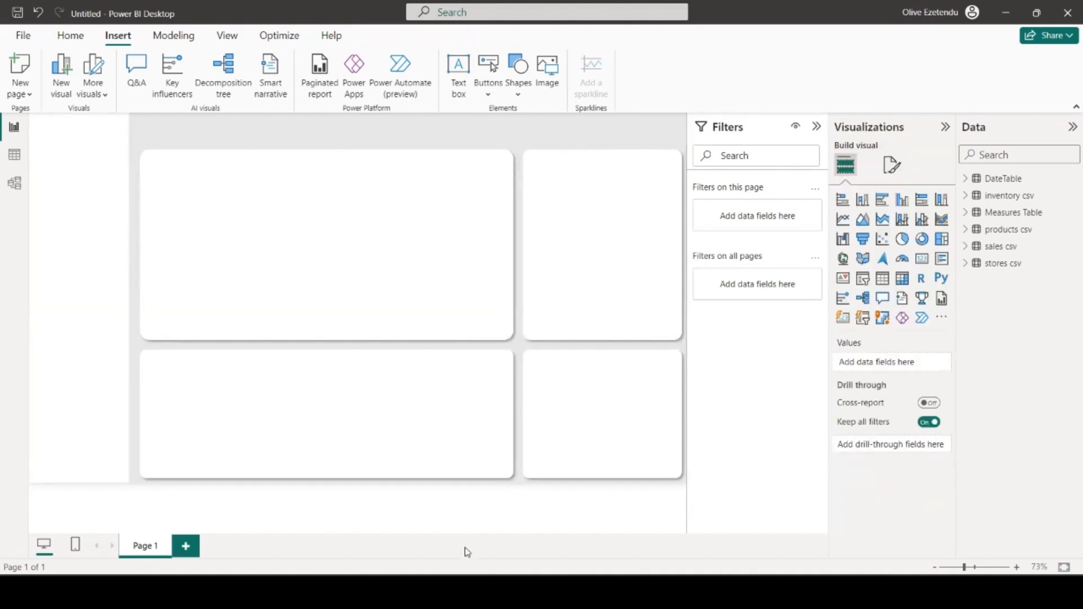
- Switch to the browser to review the Allies Avenue logo design in Canva and the remove.bg upload page, and return to Power BI
{"action": "left_click", "coordinate": [579, 502]}
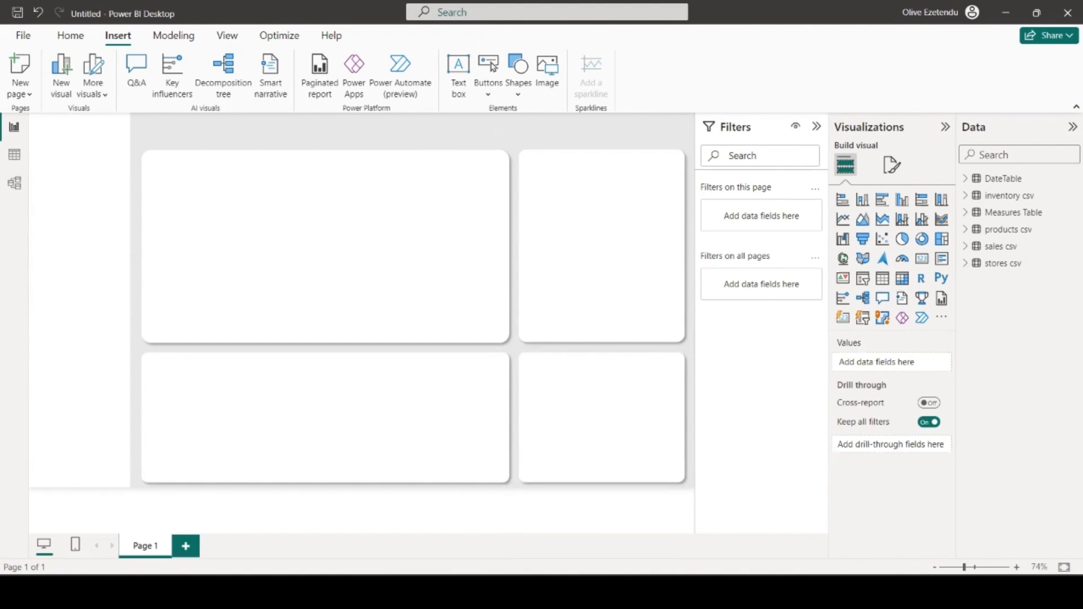
{"action": "mouse_move", "coordinate": [744, 592]}
{"action": "left_click", "coordinate": [745, 524]}
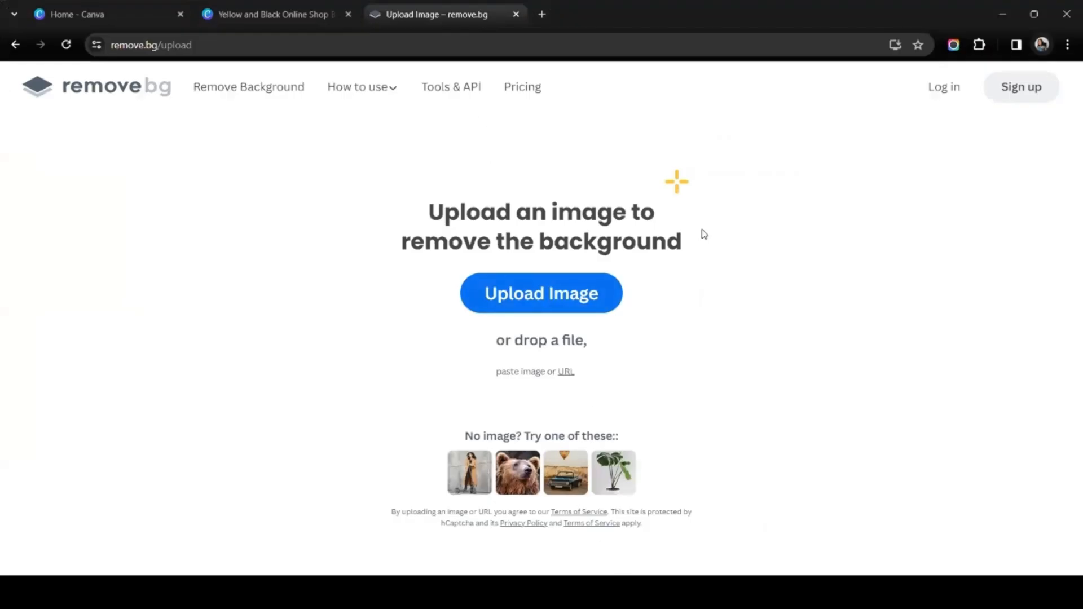
{"action": "left_click", "coordinate": [542, 293]}
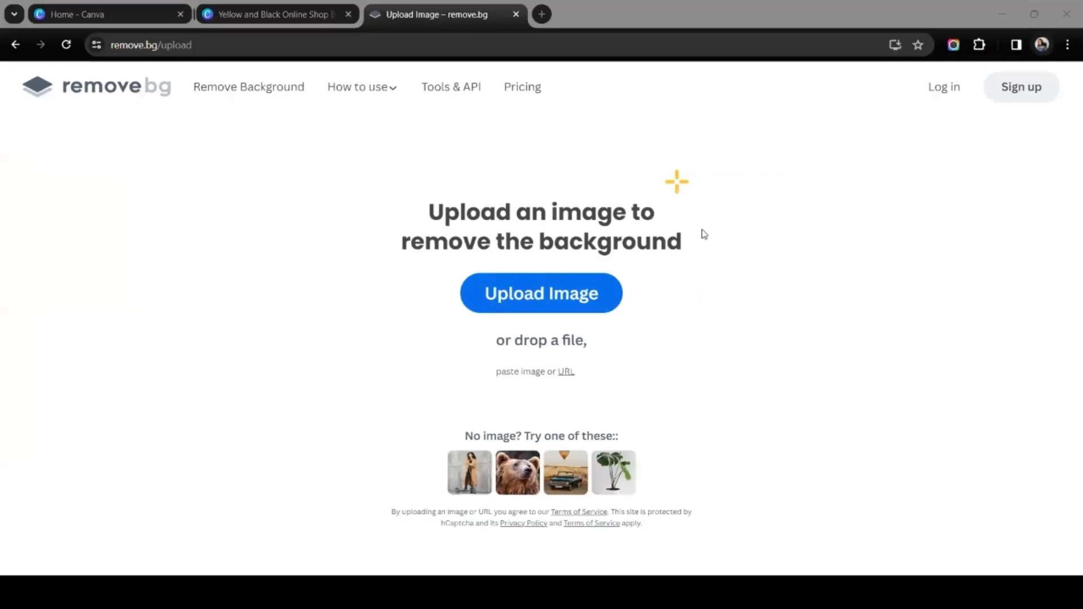
{"action": "left_click", "coordinate": [115, 17]}
{"action": "left_click", "coordinate": [254, 17]}
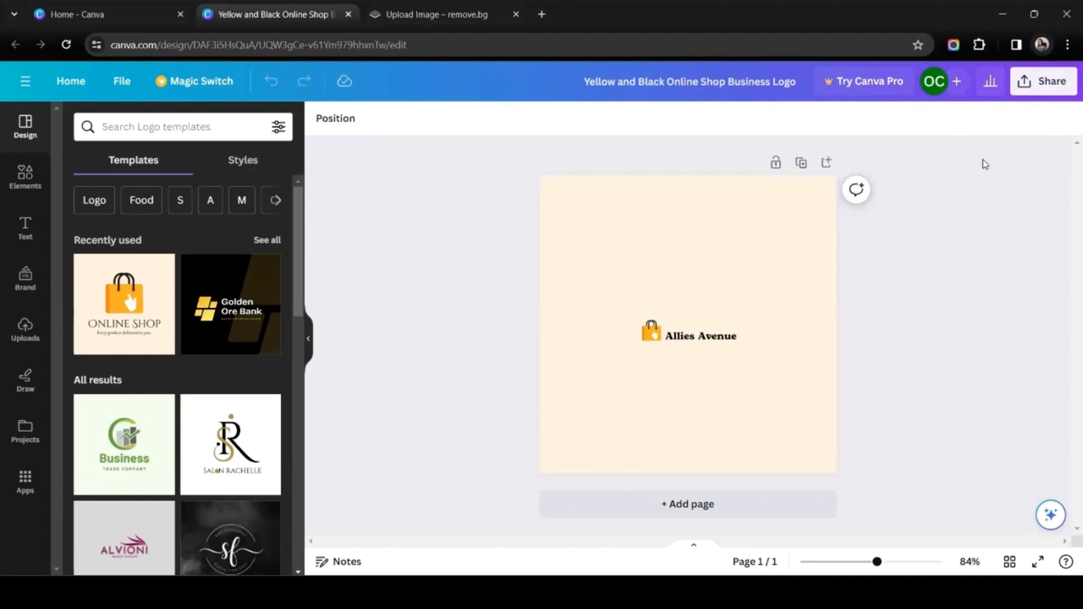
{"action": "left_click", "coordinate": [174, 127]}
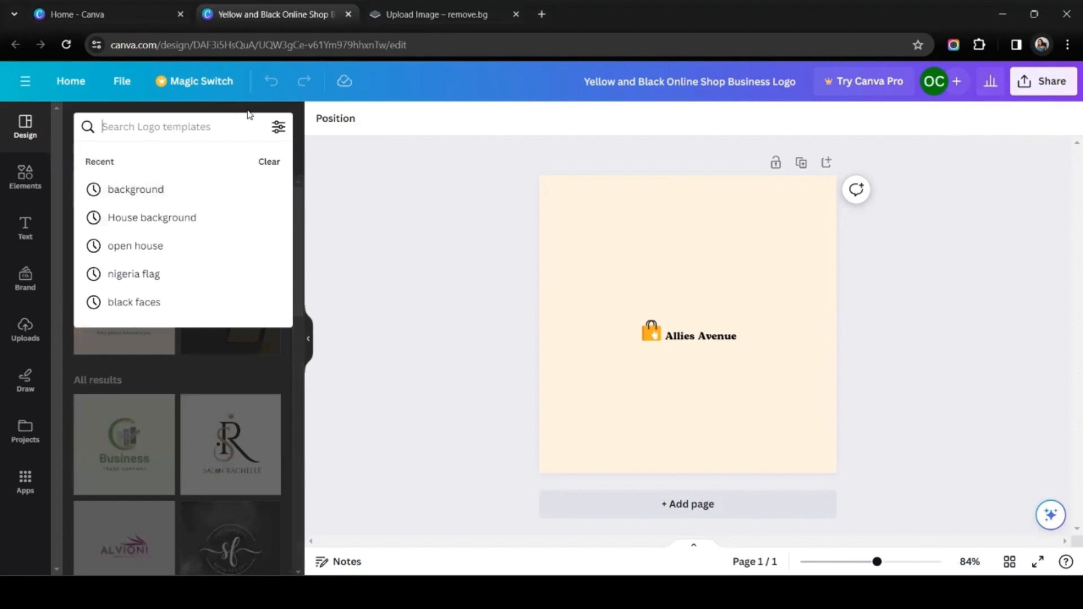
{"action": "left_click", "coordinate": [373, 224]}
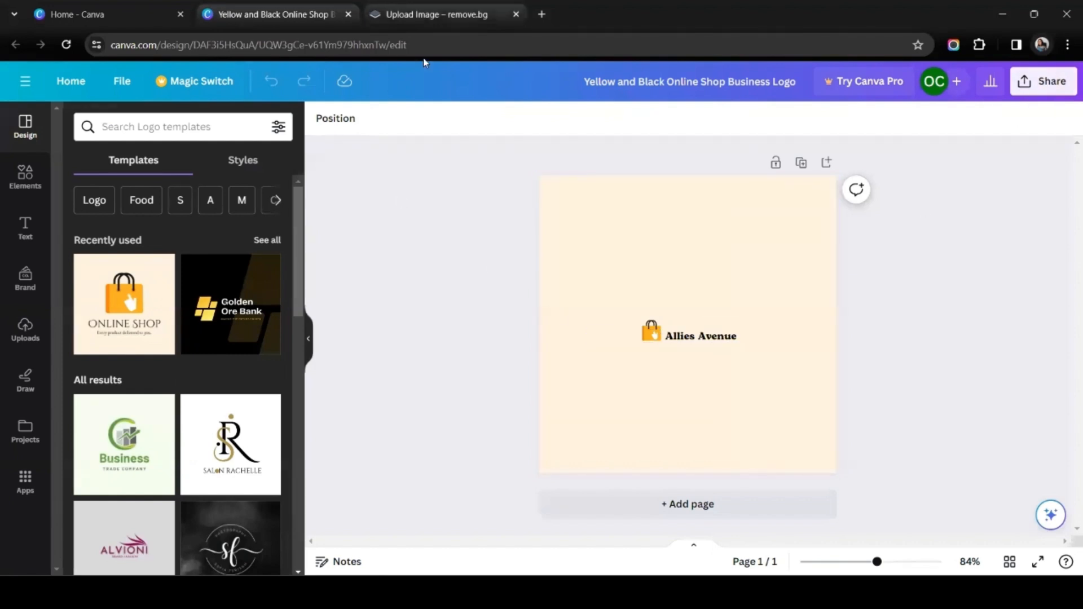
{"action": "left_click", "coordinate": [427, 14]}
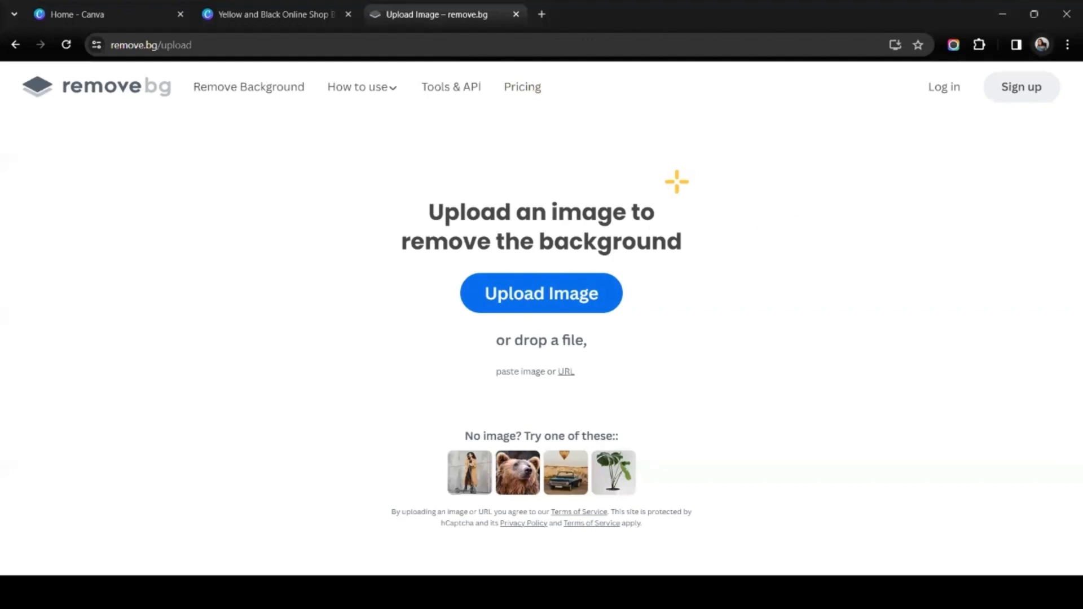
{"action": "left_click", "coordinate": [713, 526]}
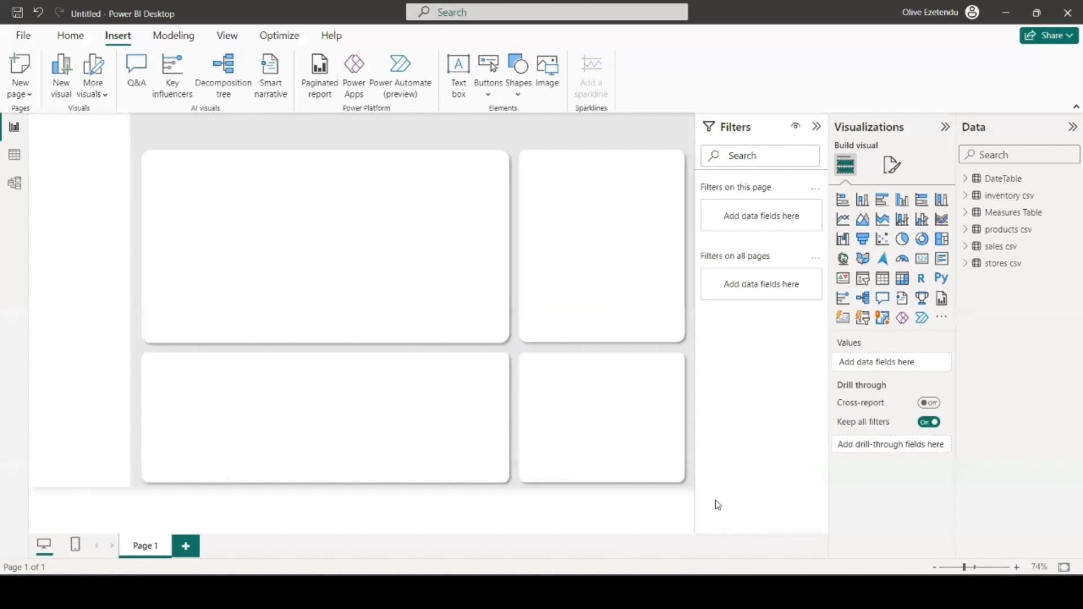
- Insert the image Yellow_and_Black_Online_Shop_Business_Logo-removebg-preview from Downloads onto the report page
{"action": "left_click", "coordinate": [544, 79]}
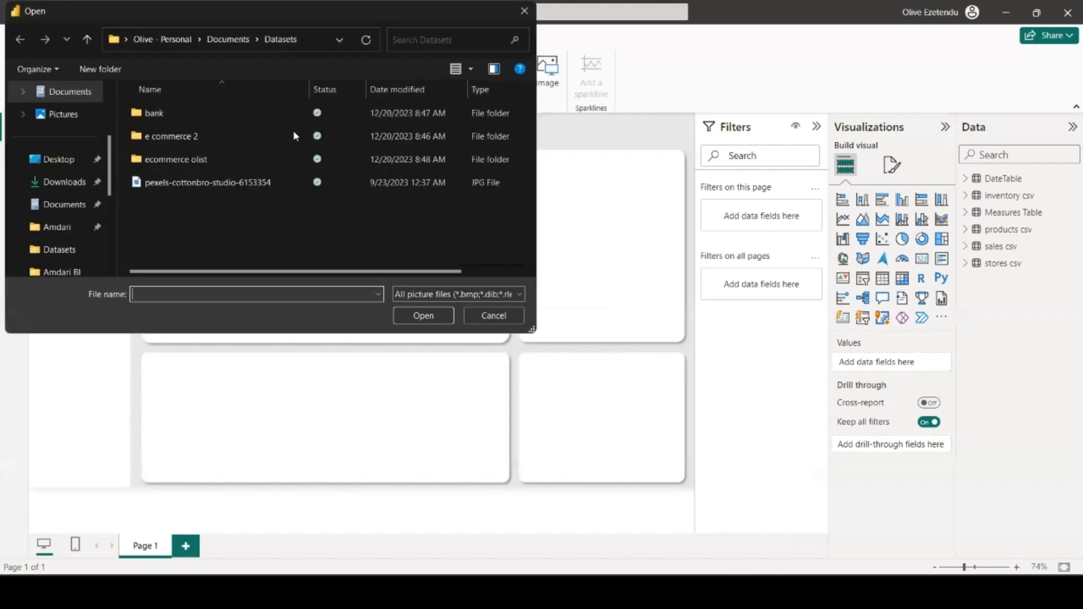
{"action": "scroll", "coordinate": [48, 237], "scroll_direction": "down", "scroll_amount": 1}
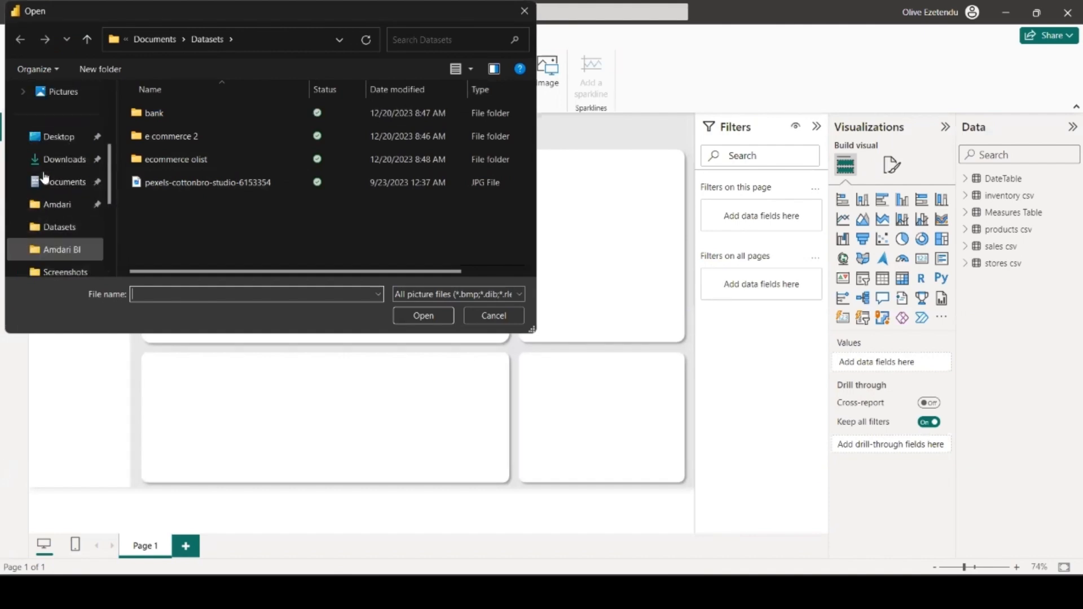
{"action": "left_click", "coordinate": [57, 159]}
{"action": "left_click", "coordinate": [234, 120]}
{"action": "left_click", "coordinate": [418, 314]}
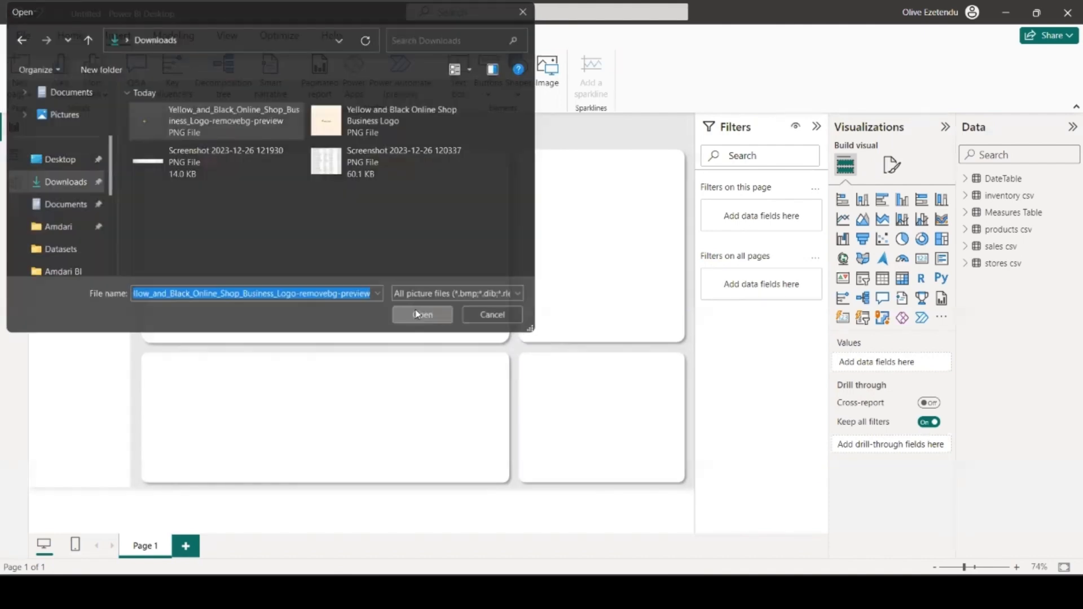
{"action": "left_click_drag", "start_coordinate": [158, 316], "coordinate": [183, 305]}
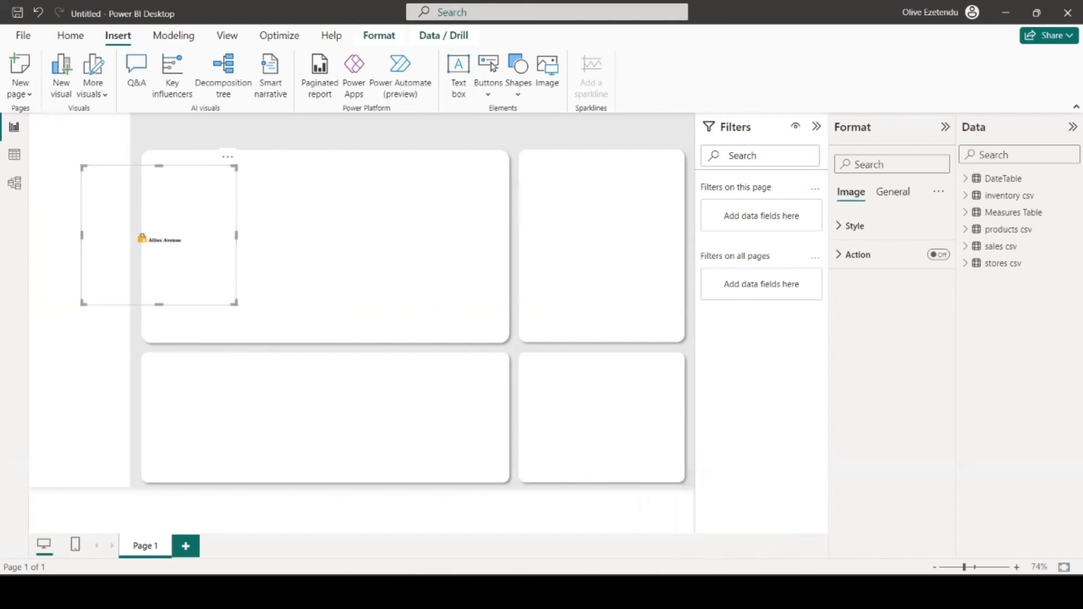
- Switch to File Explorer, open the background-removed logo from Downloads in the photo viewer, and crop it closely around the bag and Allies Avenue text
{"action": "mouse_move", "coordinate": [590, 593]}
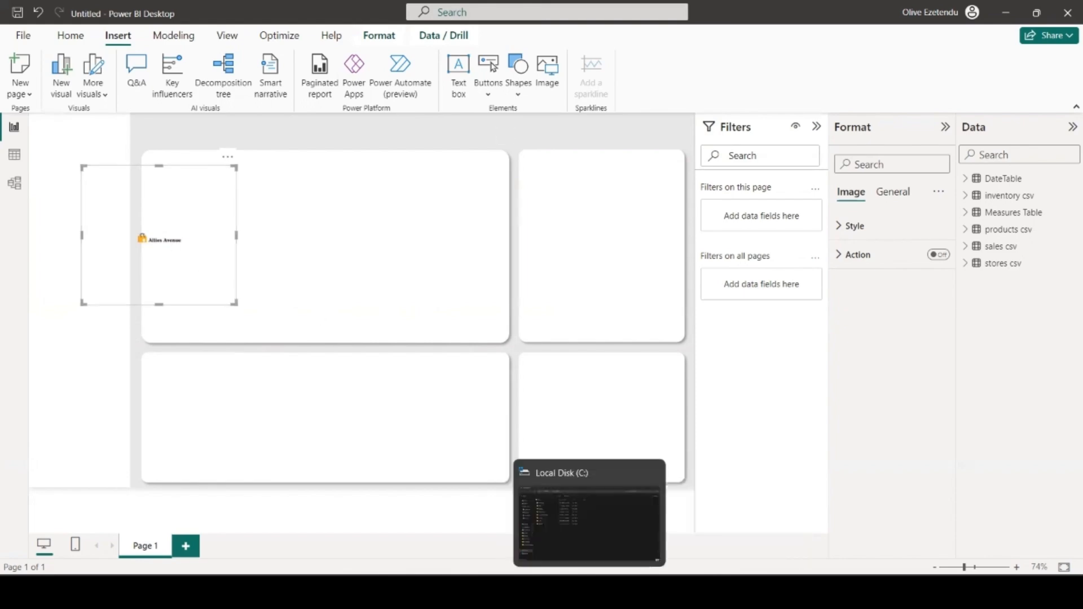
{"action": "left_click", "coordinate": [579, 530]}
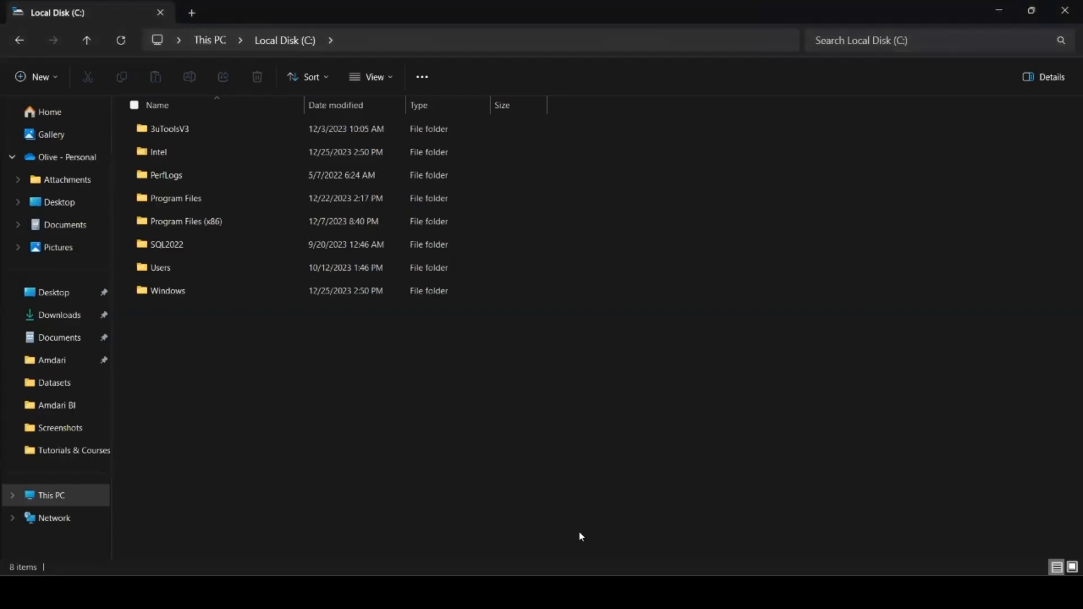
{"action": "left_click", "coordinate": [62, 317]}
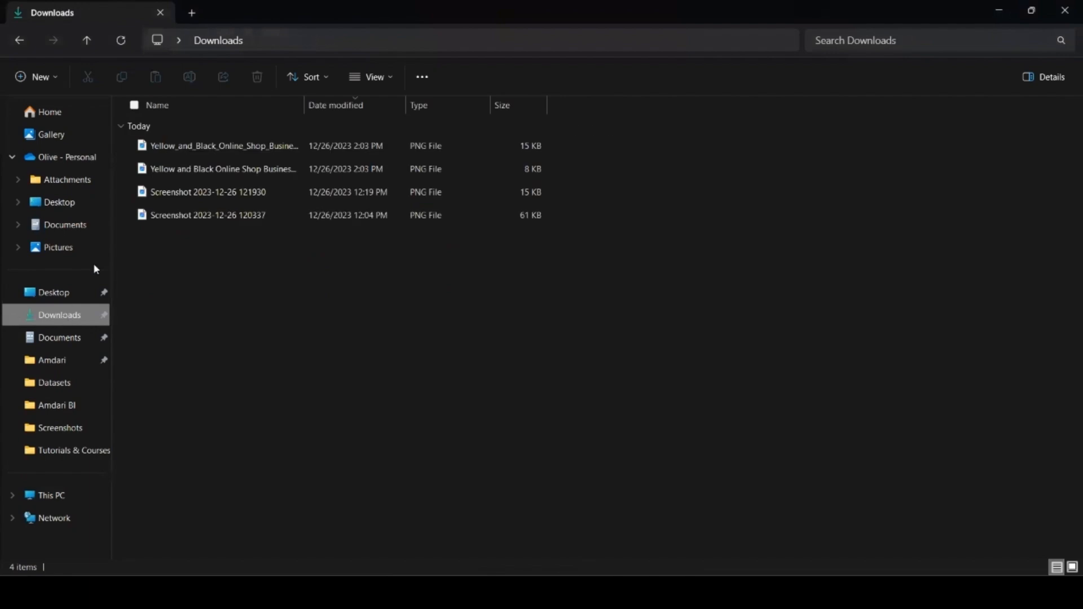
{"action": "double_click", "coordinate": [198, 152]}
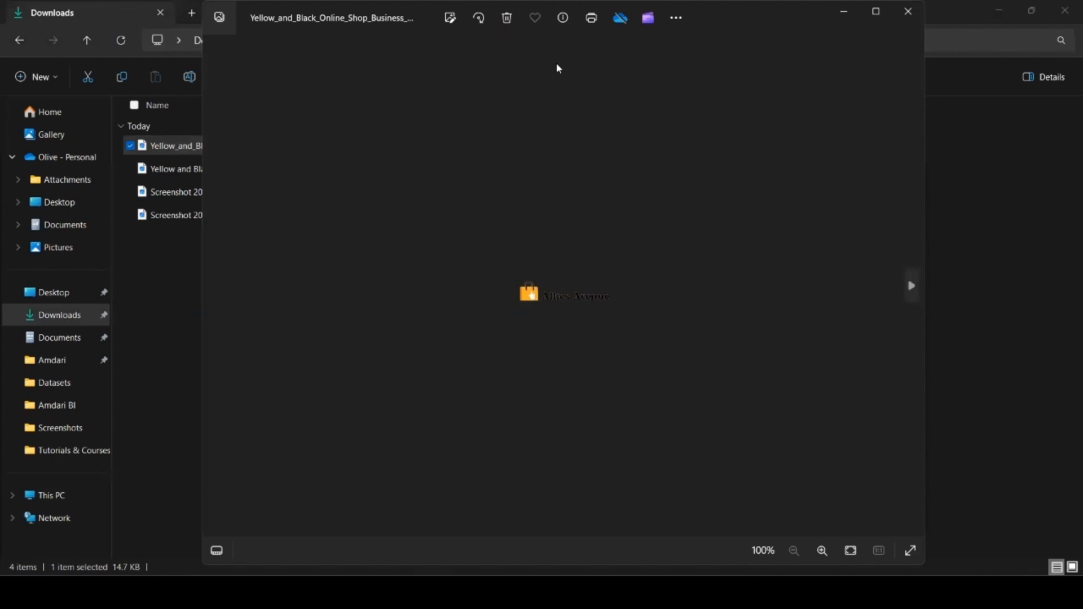
{"action": "left_click", "coordinate": [450, 19]}
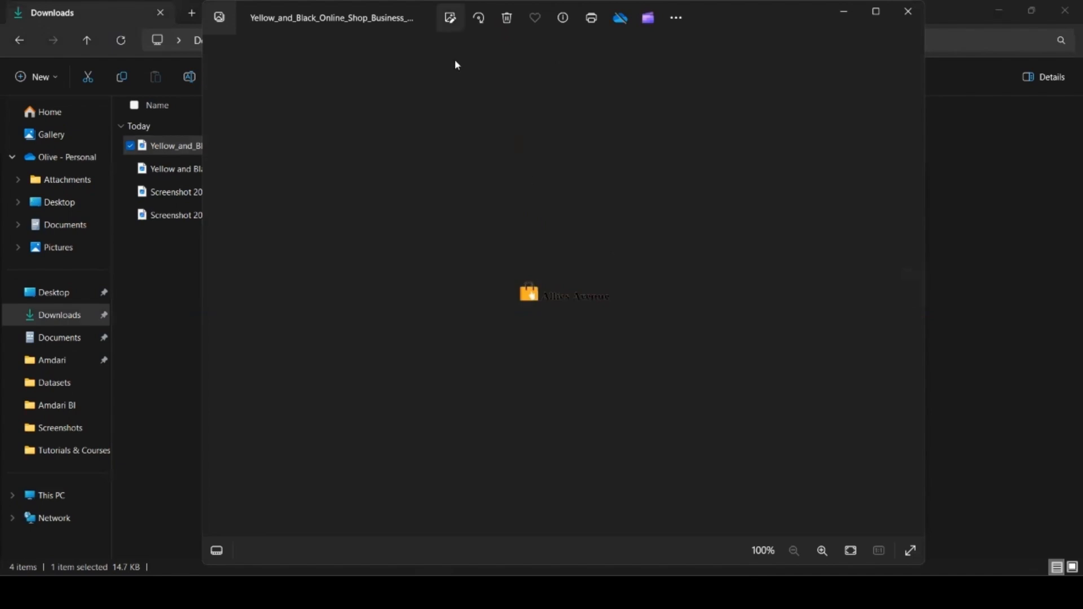
{"action": "left_click_drag", "start_coordinate": [559, 124], "coordinate": [590, 174]}
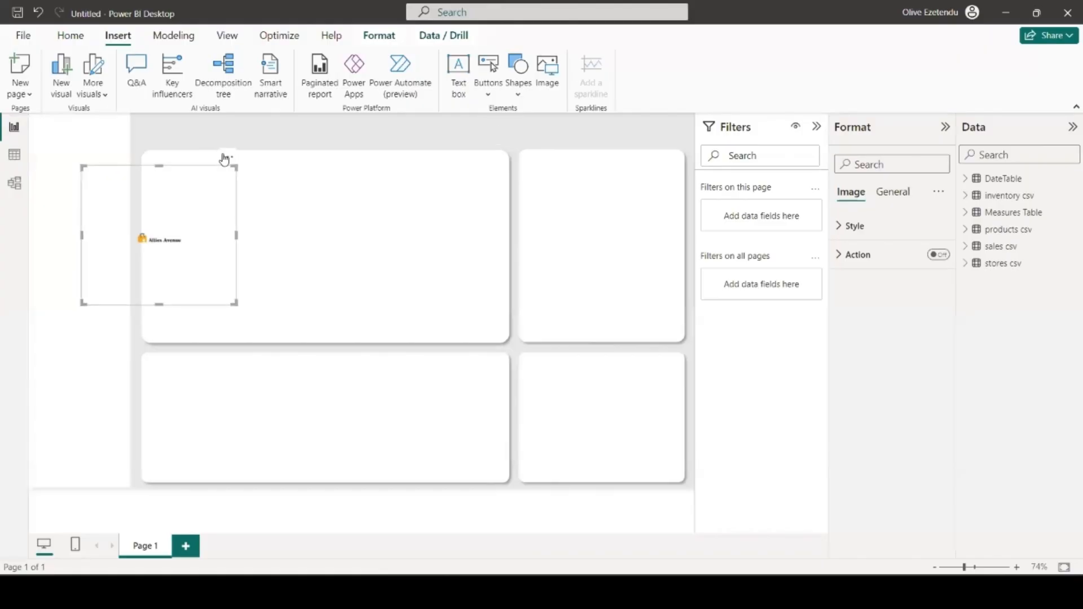
- Remove the uncropped logo image from the report page and insert the cropped version from Downloads
{"action": "left_click", "coordinate": [226, 159]}
{"action": "left_click", "coordinate": [257, 173]}
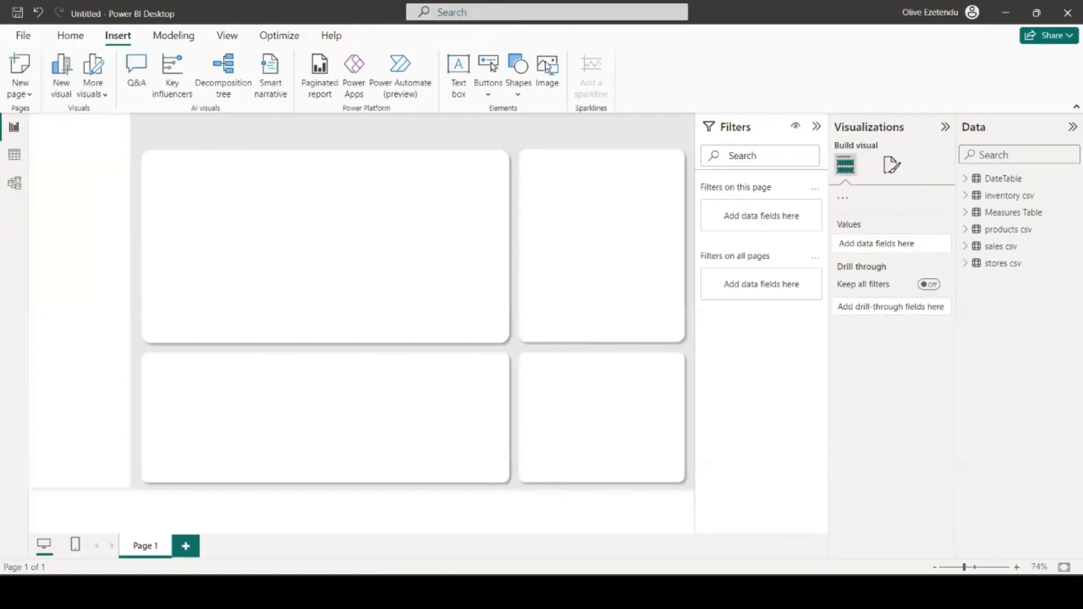
{"action": "left_click", "coordinate": [550, 75]}
{"action": "left_click", "coordinate": [199, 119]}
{"action": "left_click", "coordinate": [423, 316]}
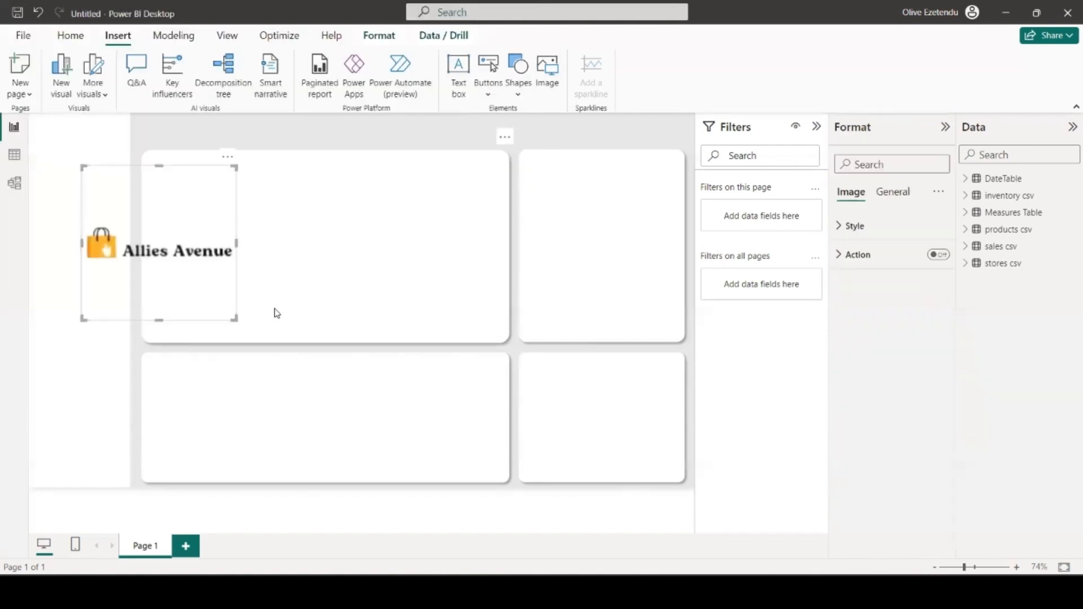
- Move the Allies Avenue logo to the top of the white sidebar and shrink it to fit the sidebar's width
{"action": "left_click_drag", "start_coordinate": [156, 271], "coordinate": [109, 205]}
{"action": "left_click_drag", "start_coordinate": [195, 267], "coordinate": [68, 156]}
{"action": "left_click_drag", "start_coordinate": [81, 113], "coordinate": [116, 146]}
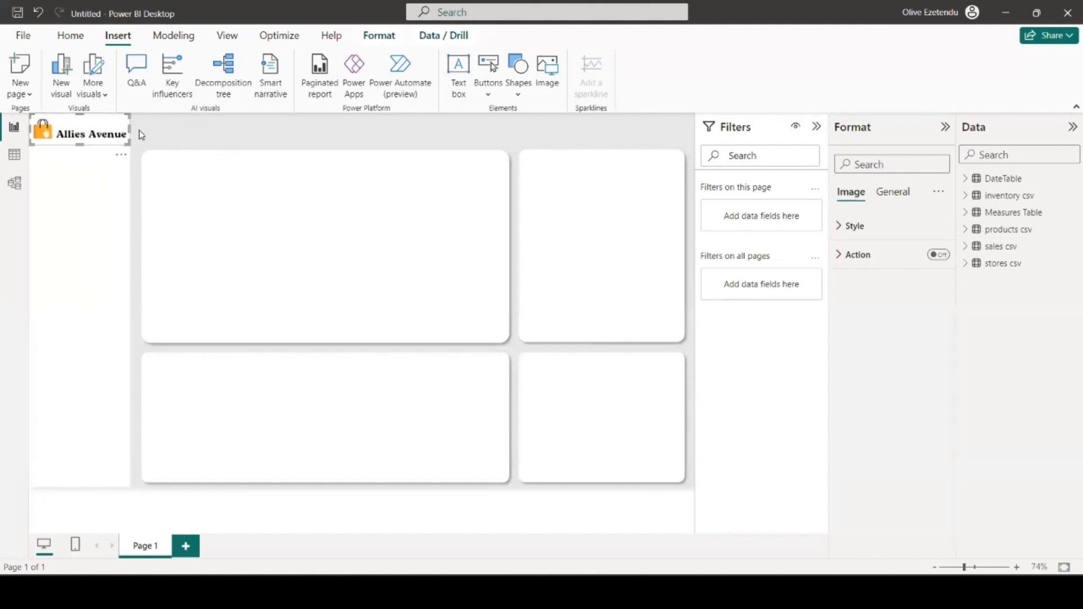
{"action": "left_click", "coordinate": [157, 136]}
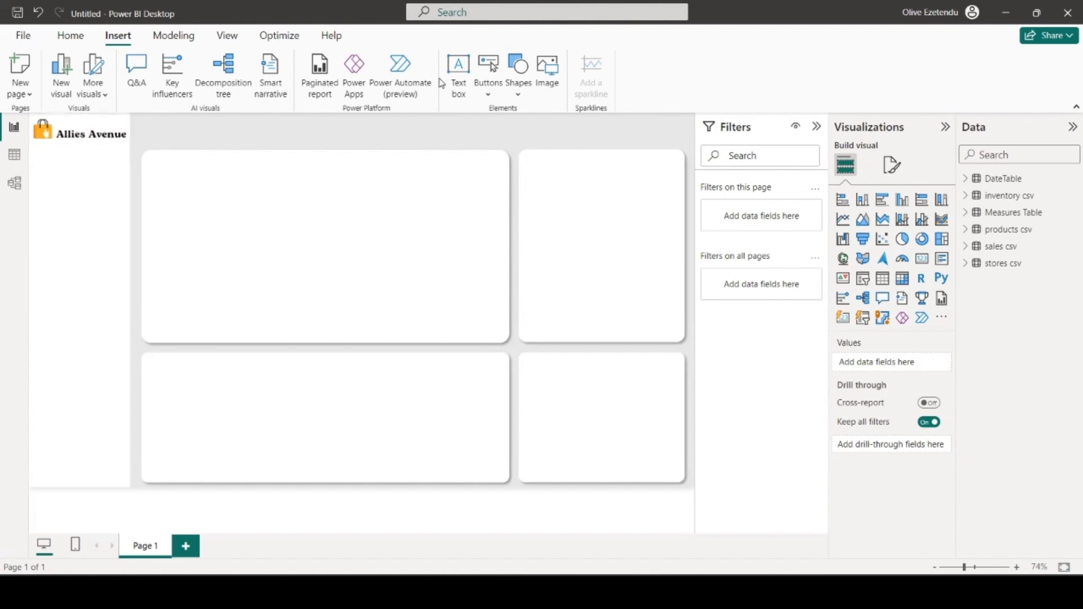
- Add a text box titled "Allies Avenue E- commerce Dashboard" above the cards, with its background transparency set to 100%
{"action": "left_click", "coordinate": [457, 79]}
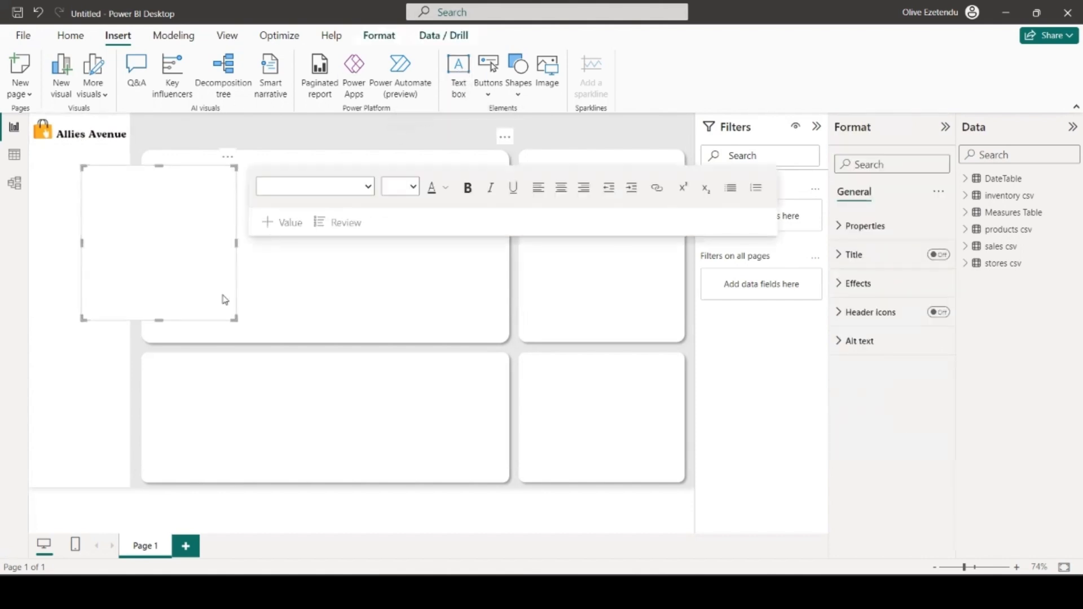
{"action": "left_click_drag", "start_coordinate": [167, 288], "coordinate": [169, 203]}
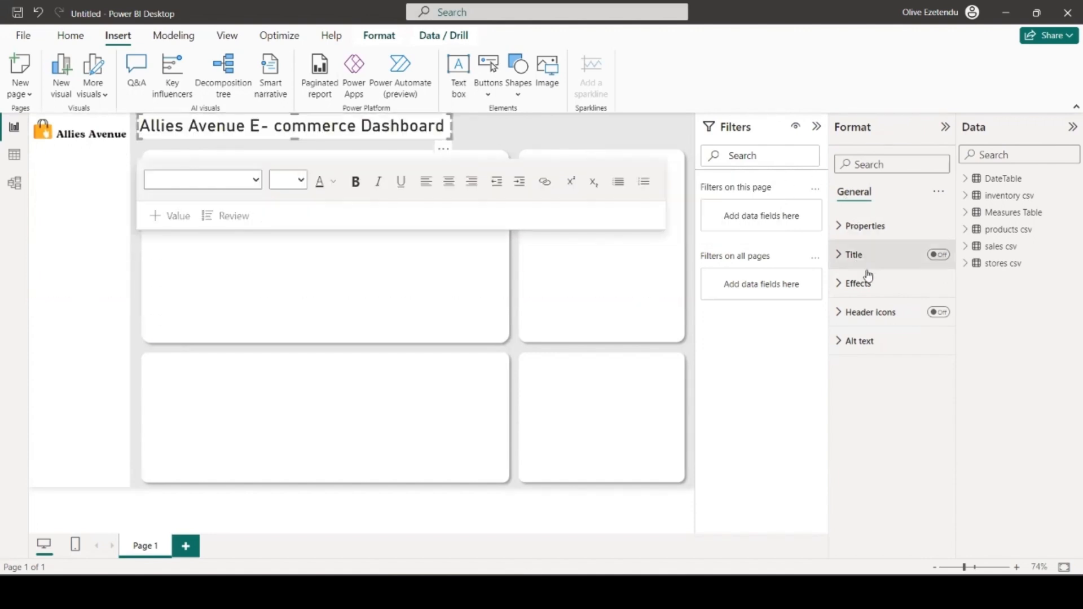
{"action": "left_click", "coordinate": [856, 283]}
{"action": "left_click_drag", "start_coordinate": [887, 394], "coordinate": [940, 395]}
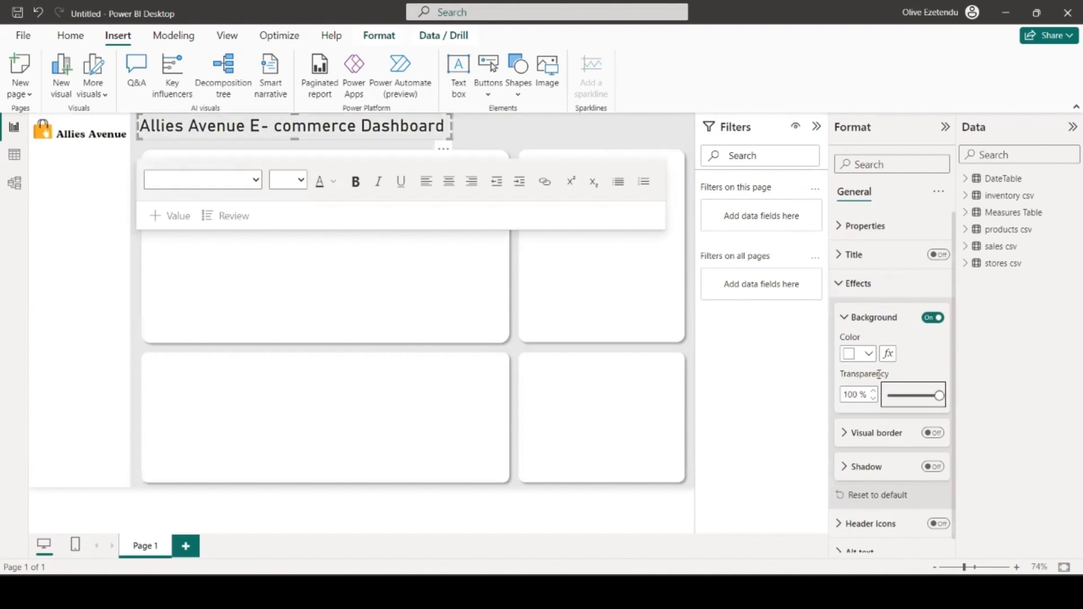
{"action": "left_click", "coordinate": [568, 132]}
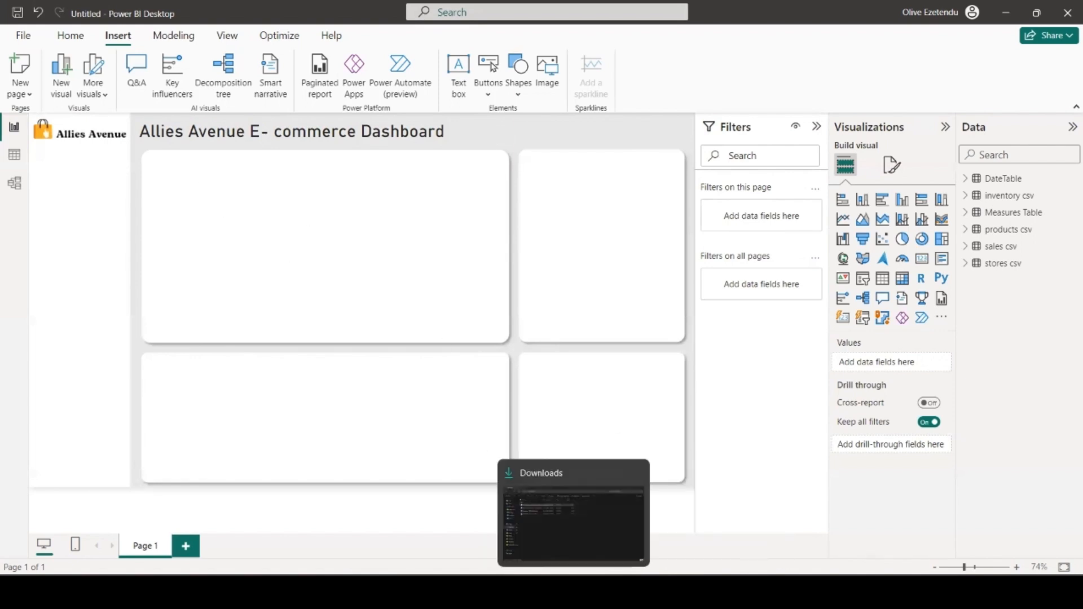
- Switch to the finished e commerce report and examine the KPI cards and visuals on its Overview page
{"action": "mouse_move", "coordinate": [635, 591]}
{"action": "left_click", "coordinate": [585, 556]}
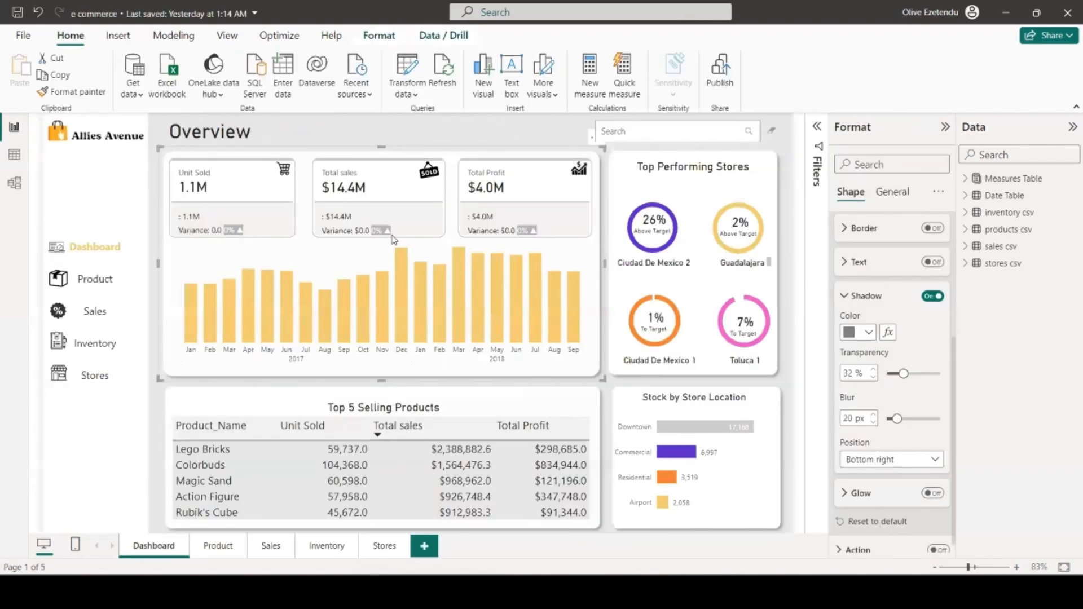
{"action": "left_click", "coordinate": [387, 135]}
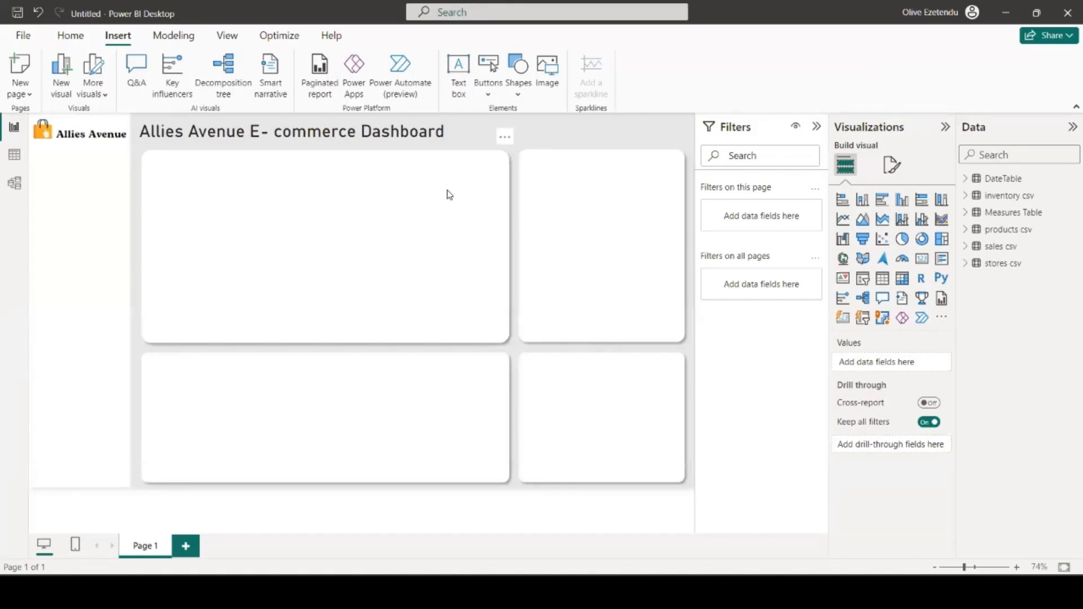
- Examine the Units column of the sales csv table's data and return to the report page
{"action": "left_click", "coordinate": [1016, 213]}
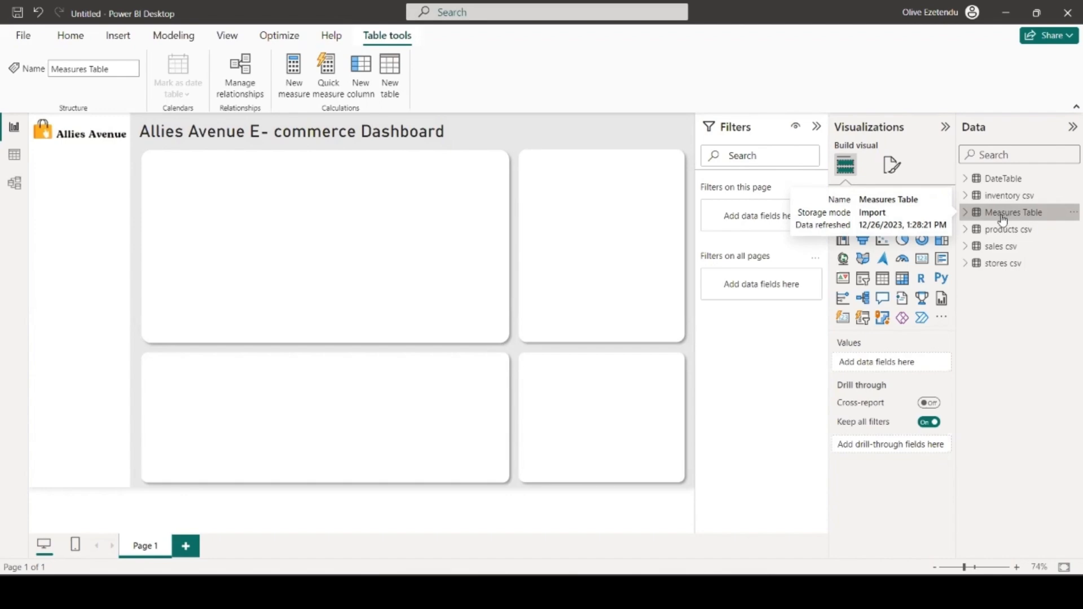
{"action": "left_click", "coordinate": [14, 155]}
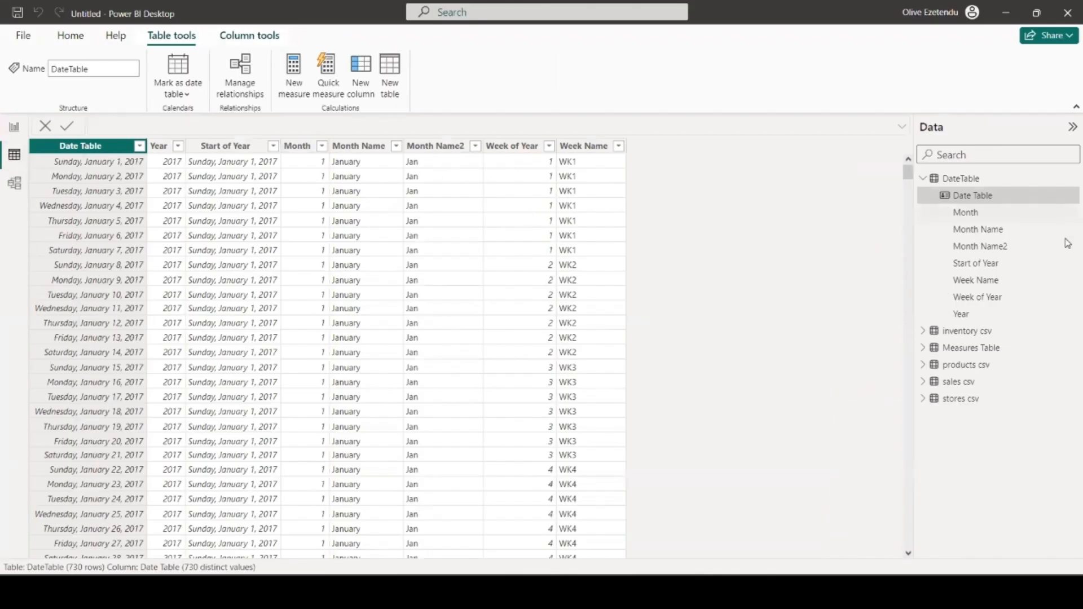
{"action": "left_click", "coordinate": [959, 381]}
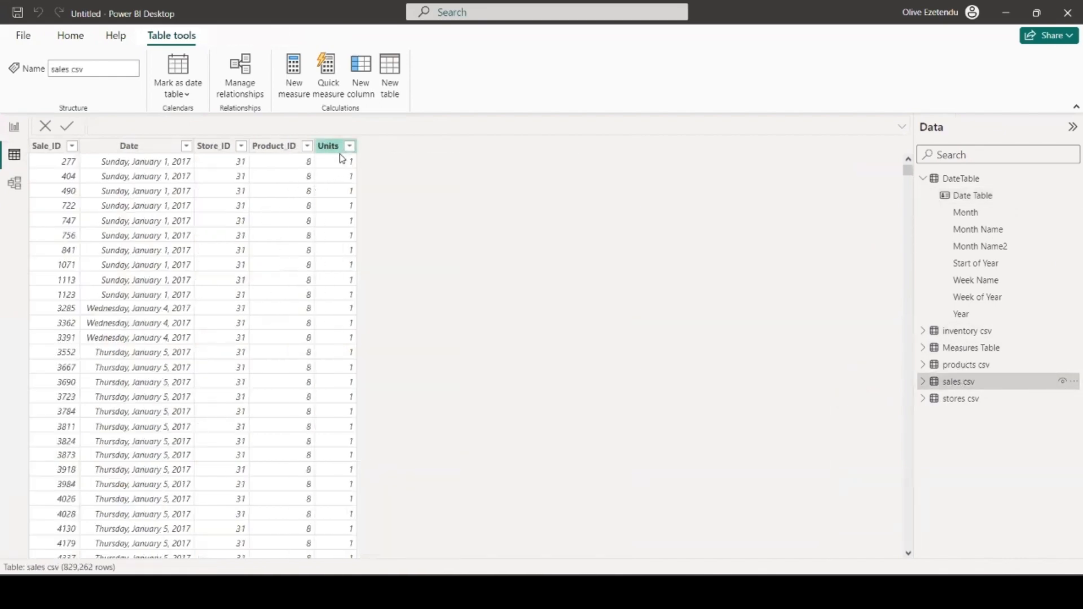
{"action": "scroll", "coordinate": [339, 170], "scroll_direction": "down", "scroll_amount": 20}
{"action": "scroll", "coordinate": [337, 185], "scroll_direction": "down", "scroll_amount": 20}
{"action": "scroll", "coordinate": [333, 211], "scroll_direction": "down", "scroll_amount": 5}
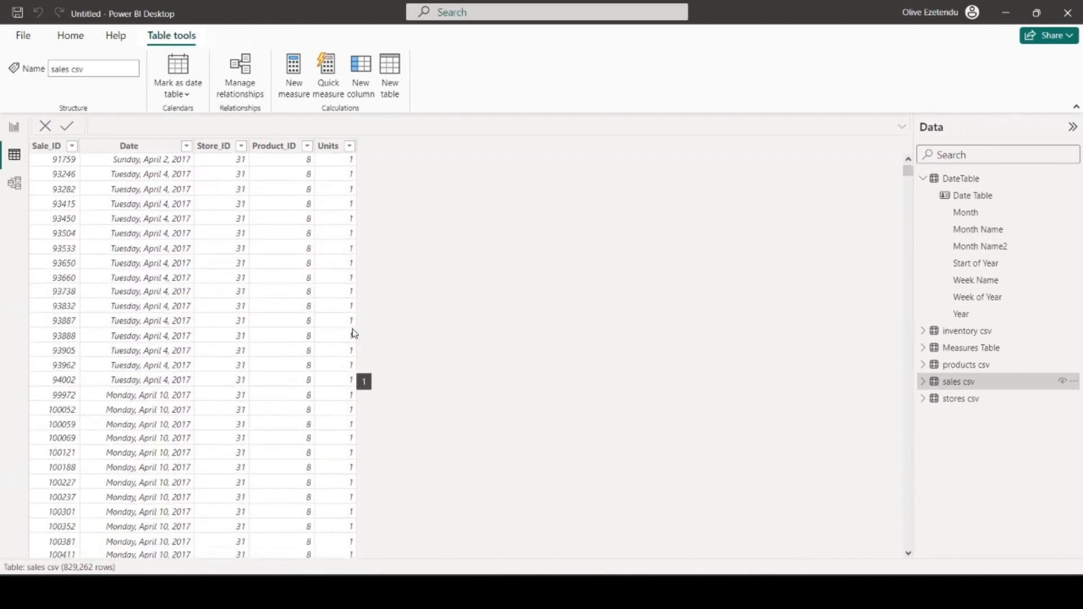
{"action": "left_click", "coordinate": [15, 127]}
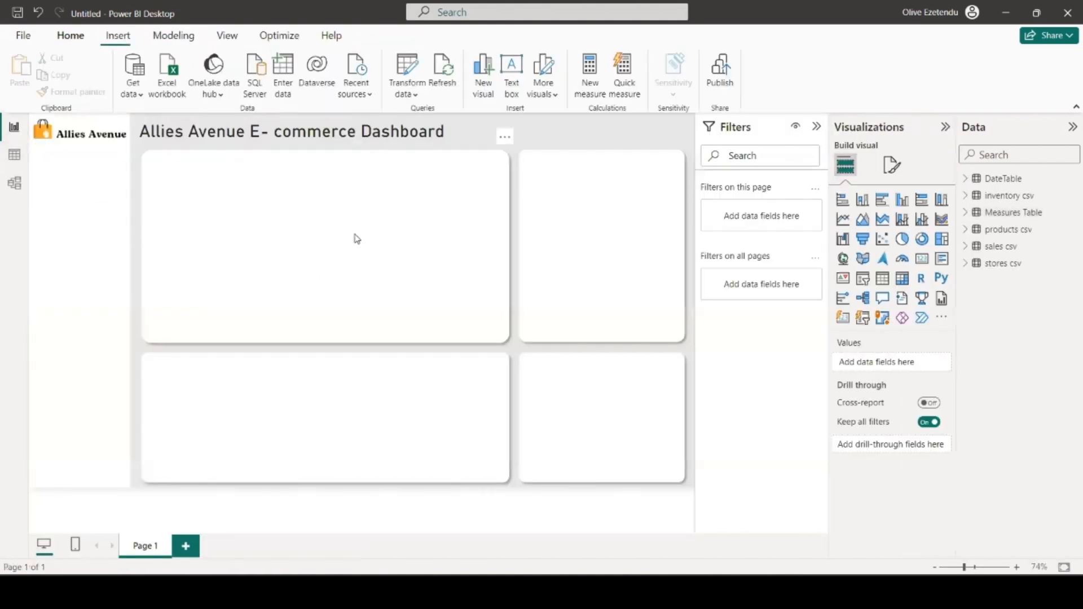
- Create the measure Unit Sold = SUM('sales csv'[Units]) in the Measures Table and expand the sales csv fields
{"action": "left_click", "coordinate": [1013, 215]}
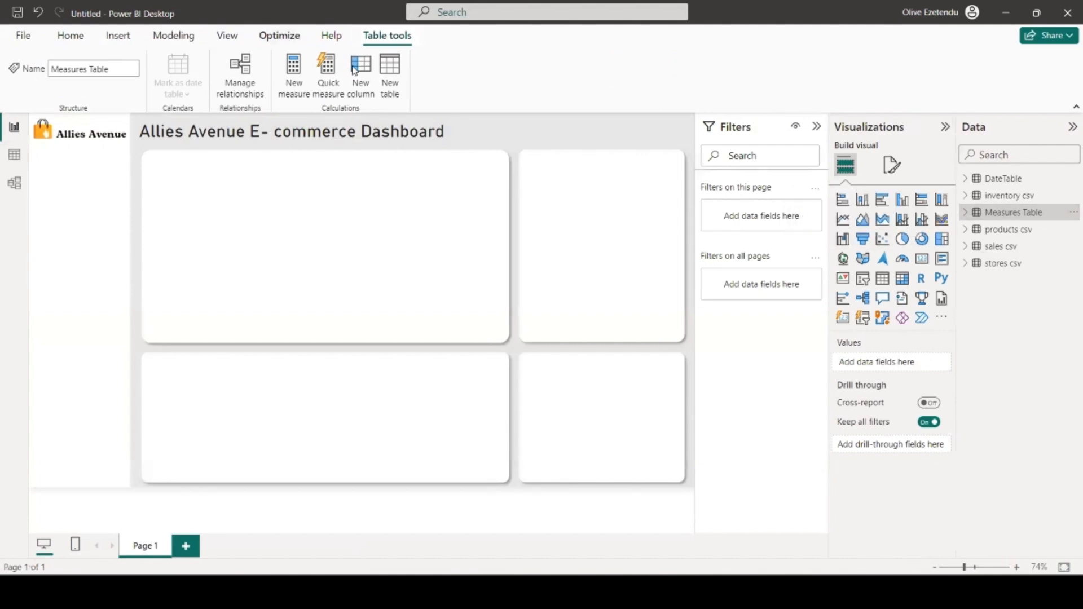
{"action": "left_click", "coordinate": [293, 82]}
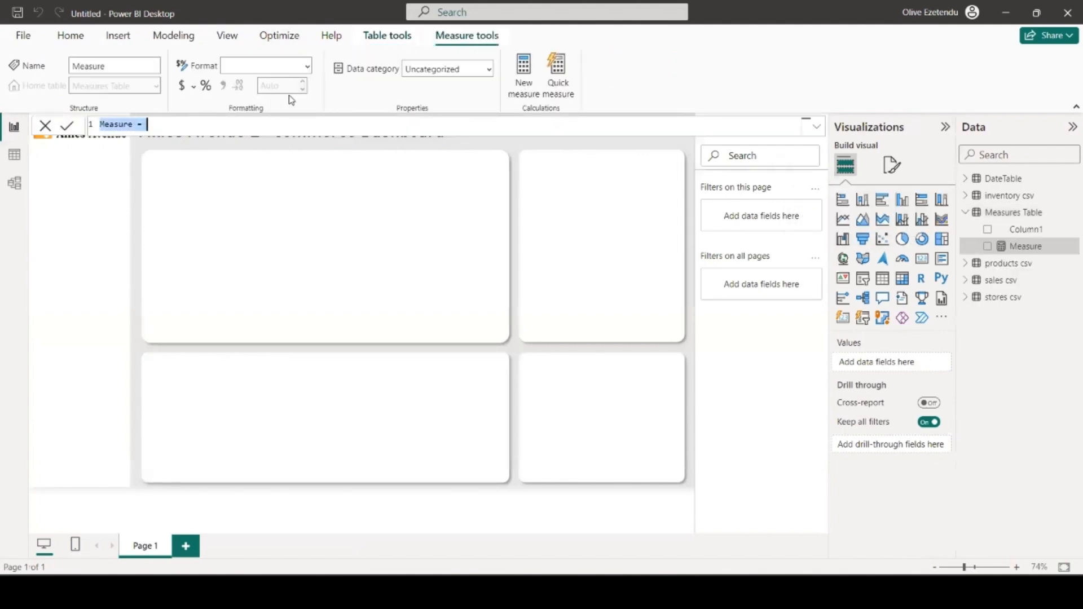
{"action": "type", "text": "Unit Sold = SUM('sales csv'[Units])"}
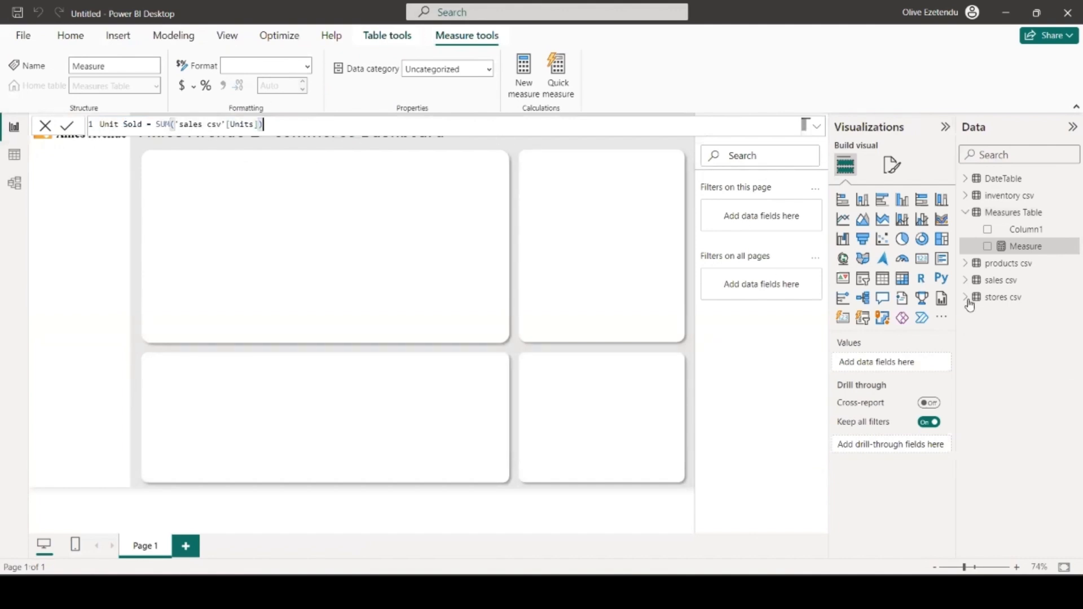
{"action": "key", "text": "Return"}
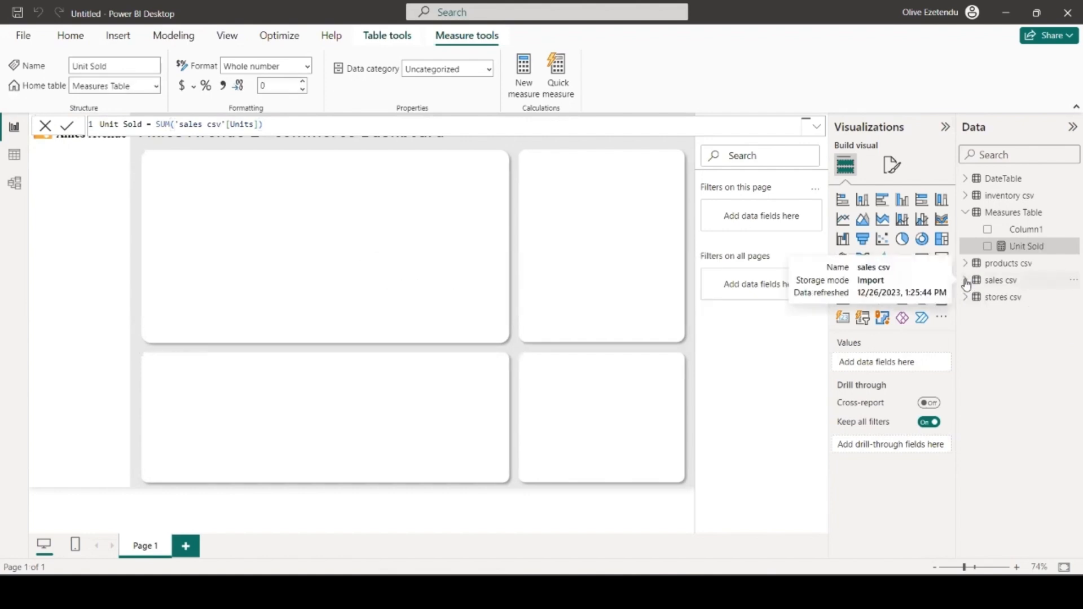
{"action": "left_click", "coordinate": [966, 281]}
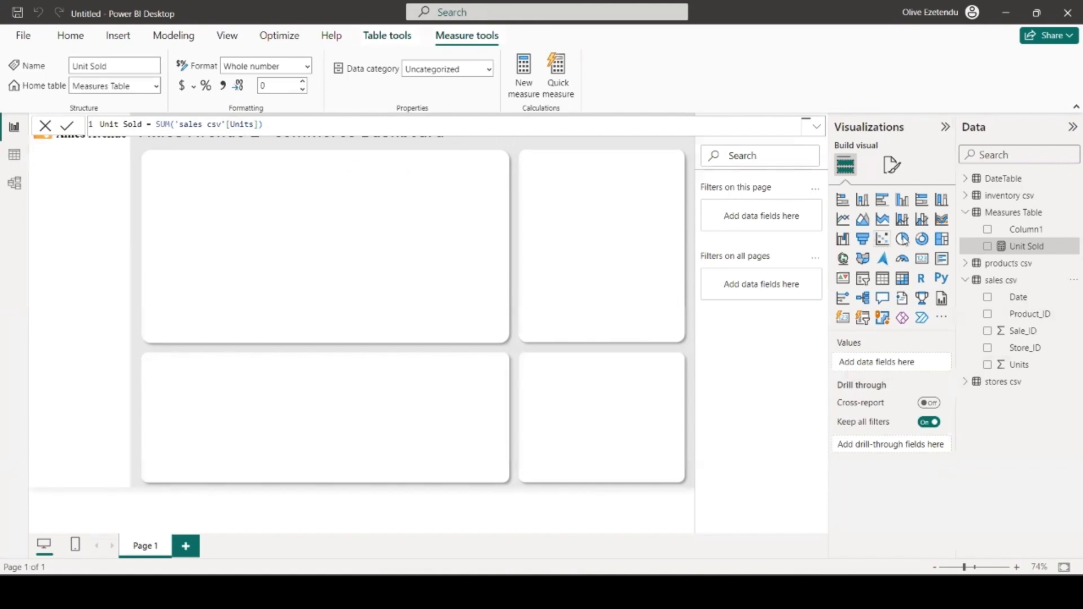
- Delete Column1 from the Measures Table
{"action": "left_click", "coordinate": [1039, 232]}
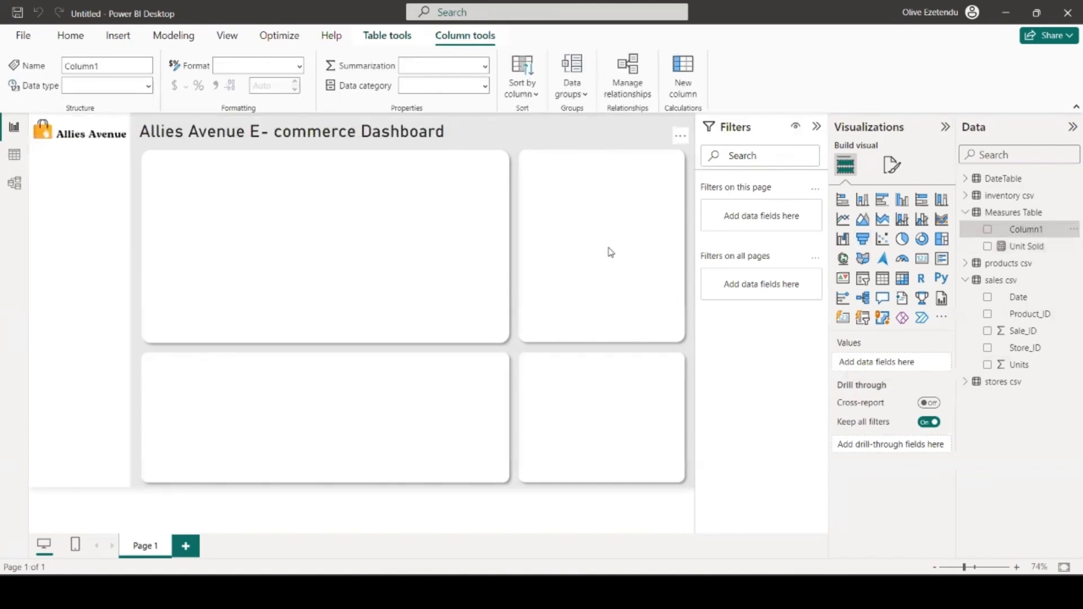
{"action": "left_click", "coordinate": [1069, 233]}
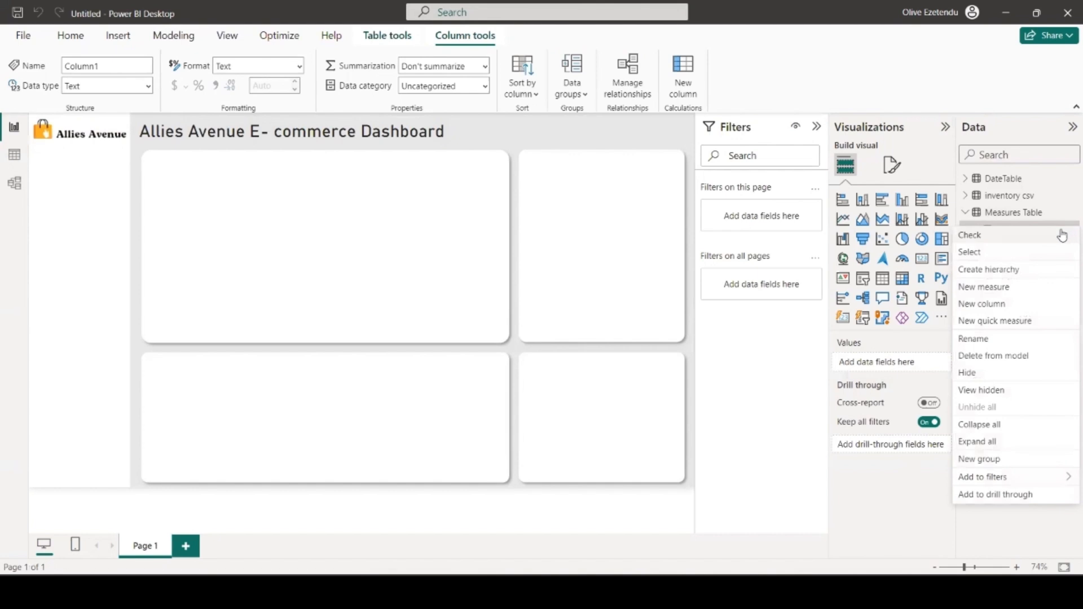
{"action": "left_click", "coordinate": [958, 360]}
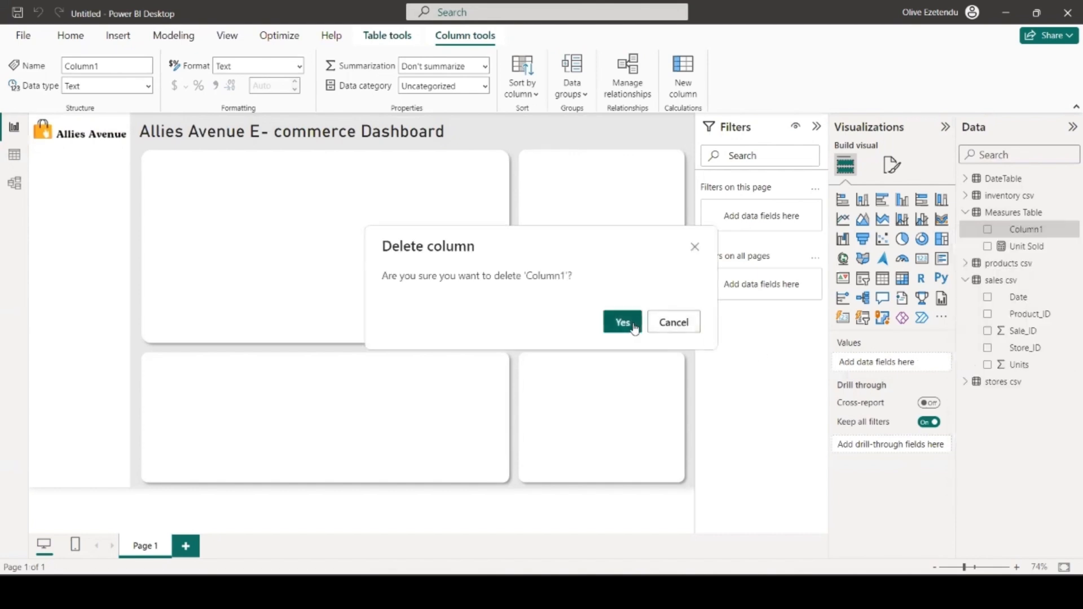
{"action": "left_click", "coordinate": [622, 322]}
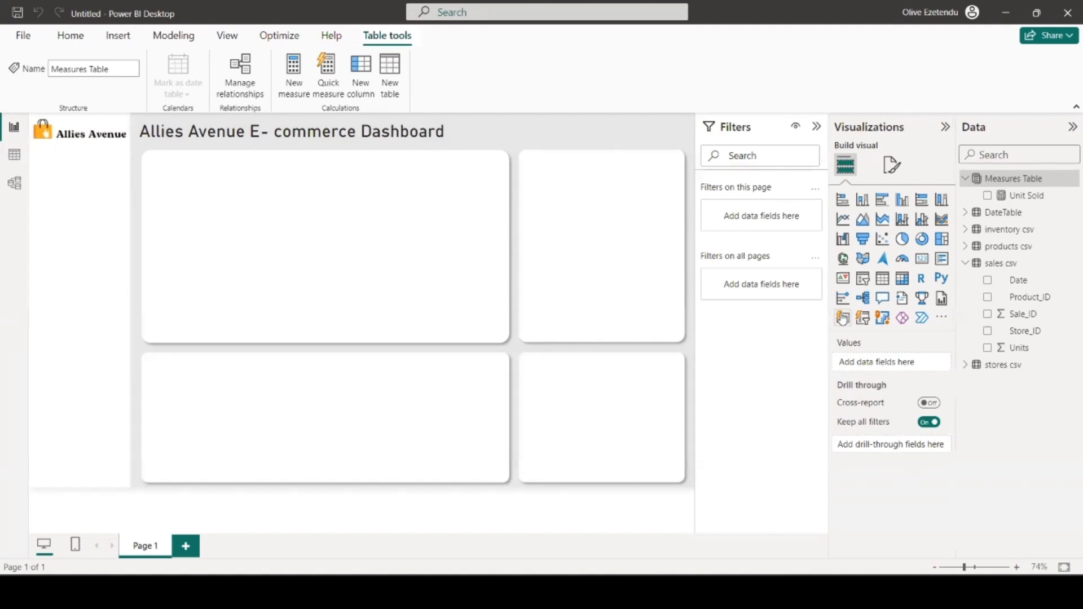
- Add a new card visual showing Unit Sold, shrunk to fit the upper-left corner of the large top background panel
{"action": "left_click", "coordinate": [844, 319]}
{"action": "left_click_drag", "start_coordinate": [119, 214], "coordinate": [190, 212]}
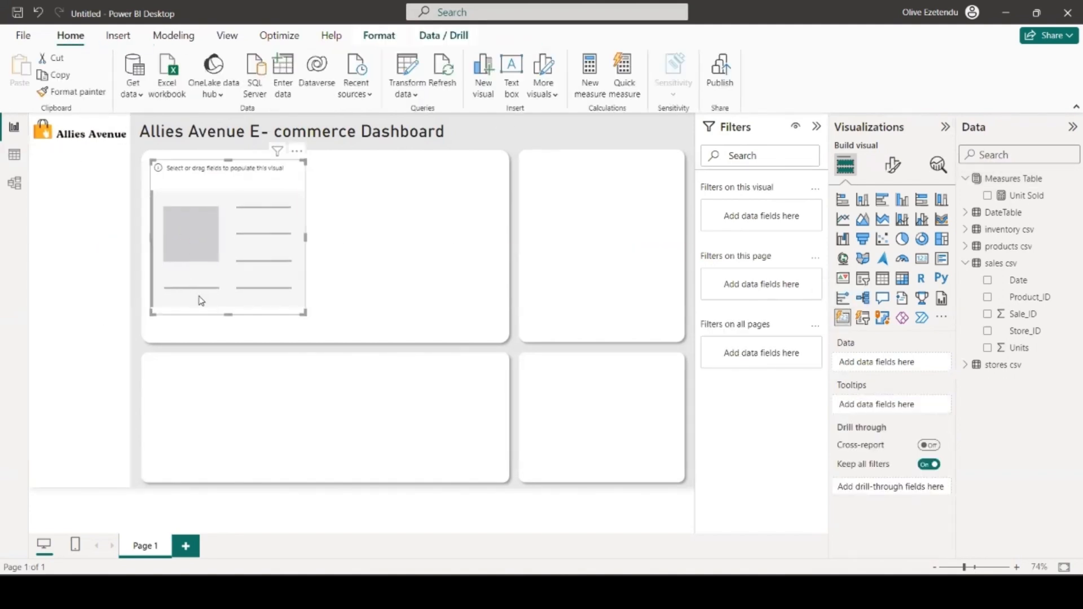
{"action": "left_click_drag", "start_coordinate": [228, 312], "coordinate": [226, 208]}
{"action": "left_click_drag", "start_coordinate": [305, 226], "coordinate": [291, 219]}
{"action": "left_click_drag", "start_coordinate": [1028, 199], "coordinate": [900, 363]}
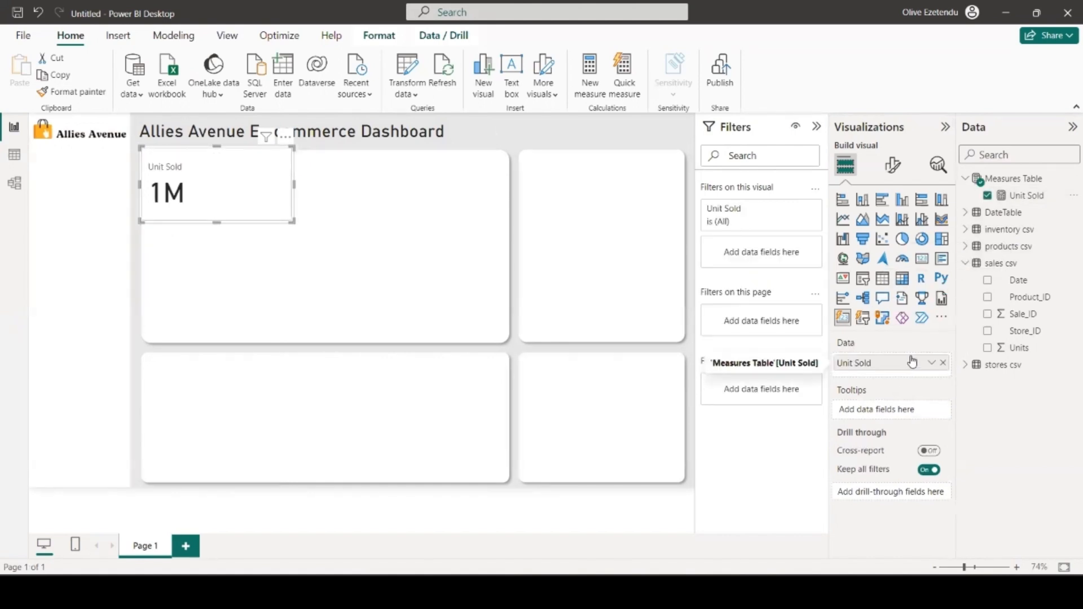
{"action": "left_click_drag", "start_coordinate": [226, 185], "coordinate": [236, 197]}
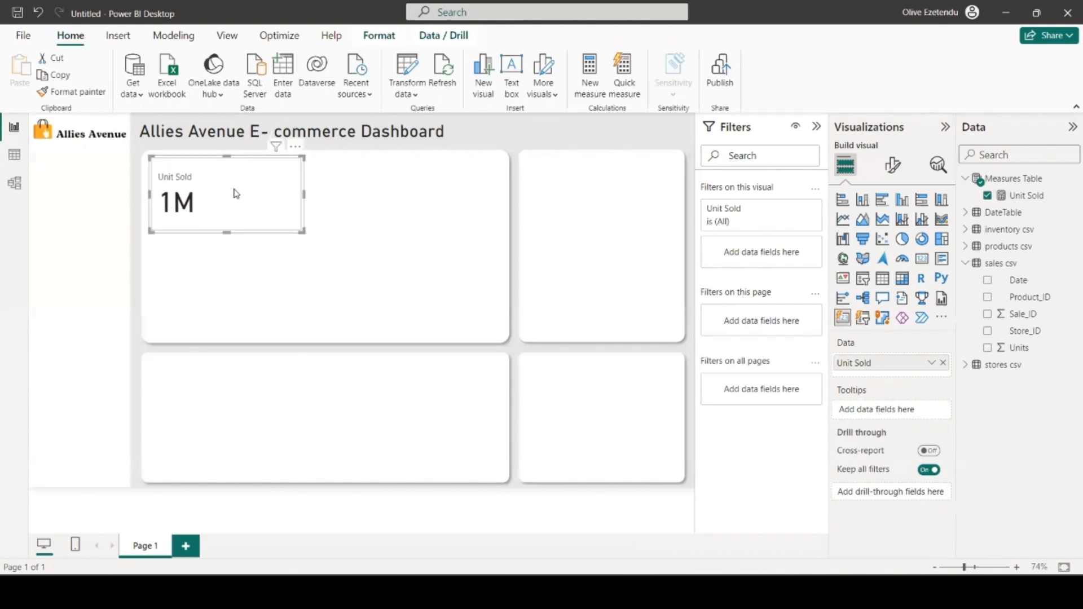
- Format the Unit Sold measure with 1 decimal place and a thousands separator
{"action": "left_click", "coordinate": [1022, 196]}
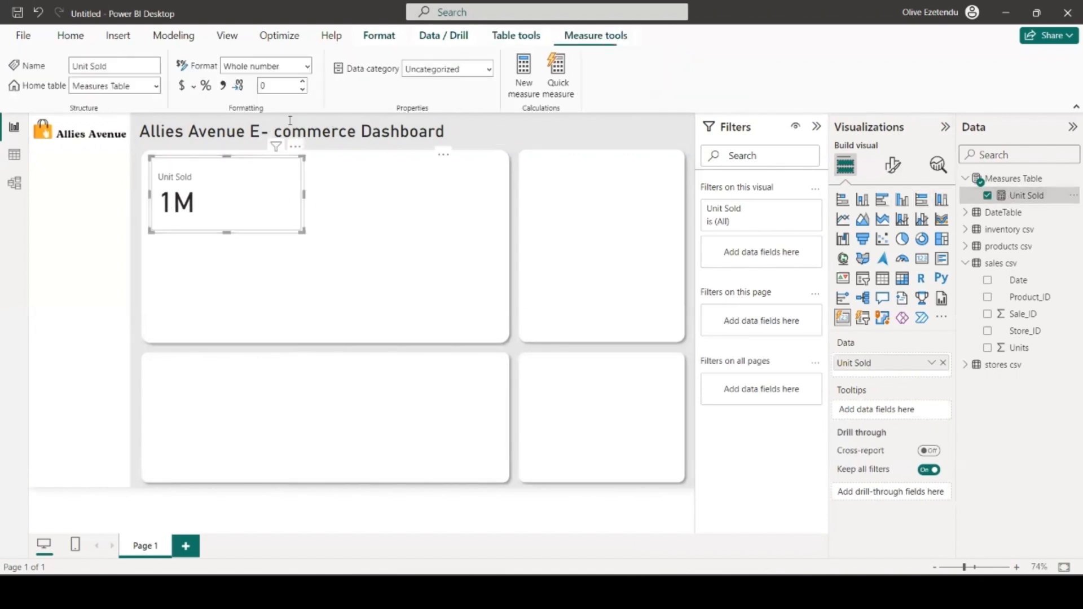
{"action": "left_click", "coordinate": [303, 83]}
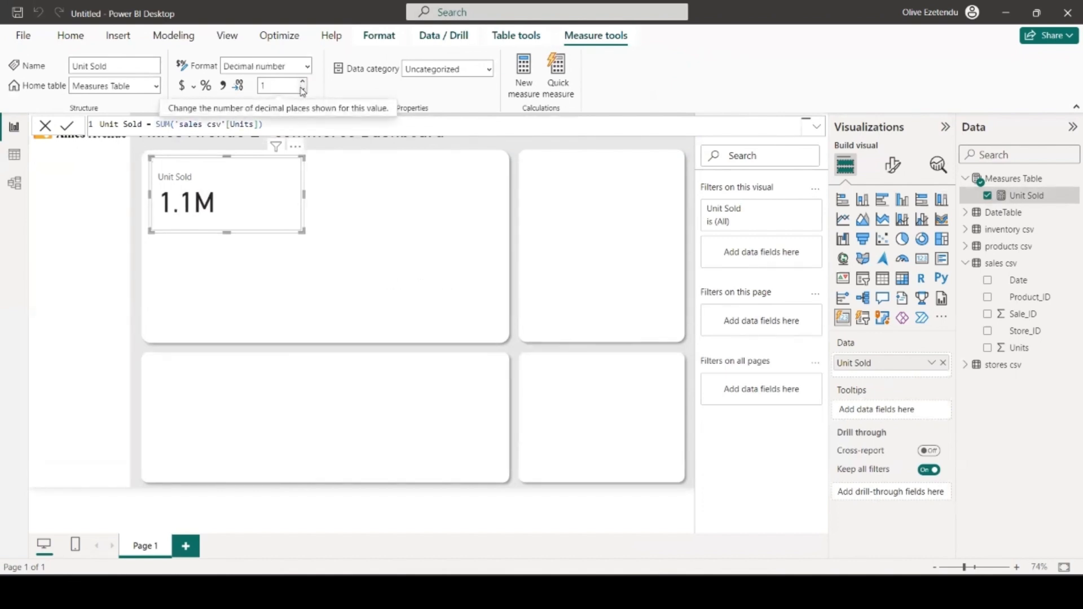
{"action": "left_click", "coordinate": [224, 88]}
- Change the Unit Sold card's shape to Rounded Rectangle and reduce its corner rounding to only a few pixels
{"action": "left_click", "coordinate": [892, 165]}
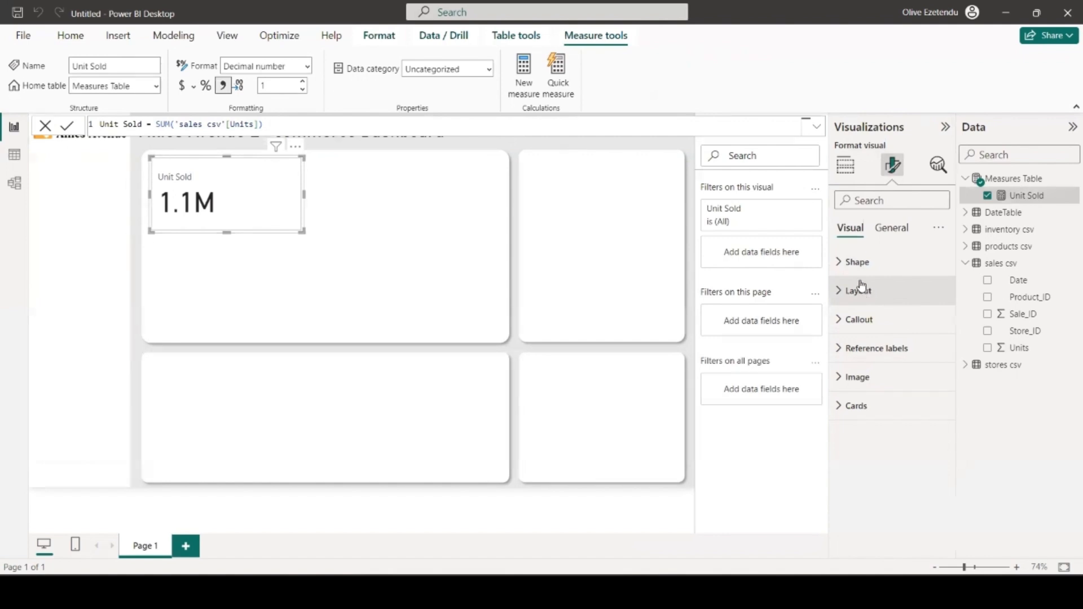
{"action": "left_click", "coordinate": [859, 263]}
{"action": "left_click", "coordinate": [935, 313]}
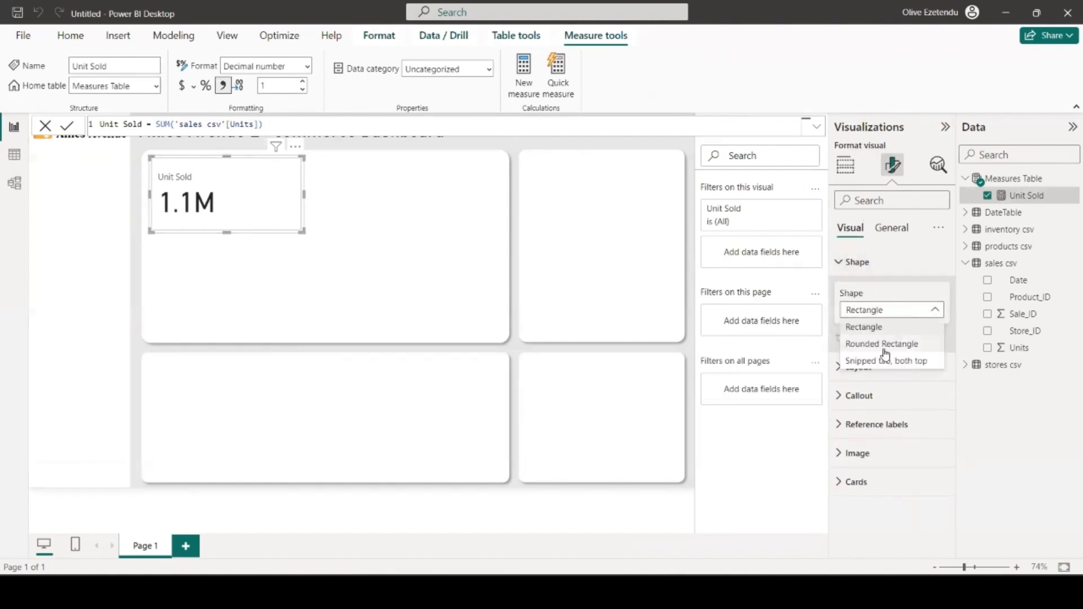
{"action": "left_click", "coordinate": [878, 344]}
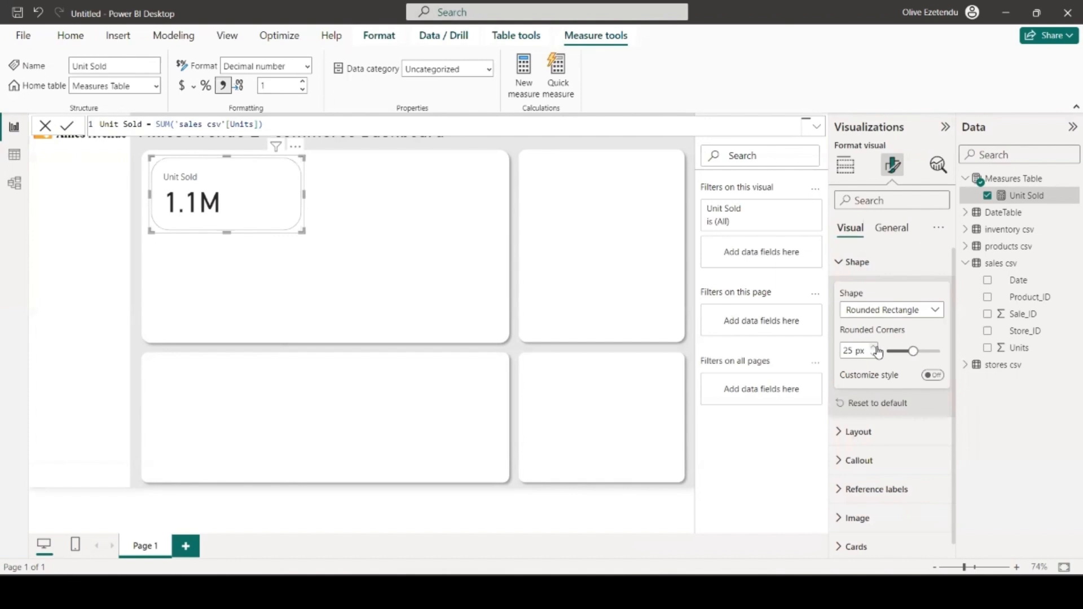
{"action": "left_click", "coordinate": [895, 352]}
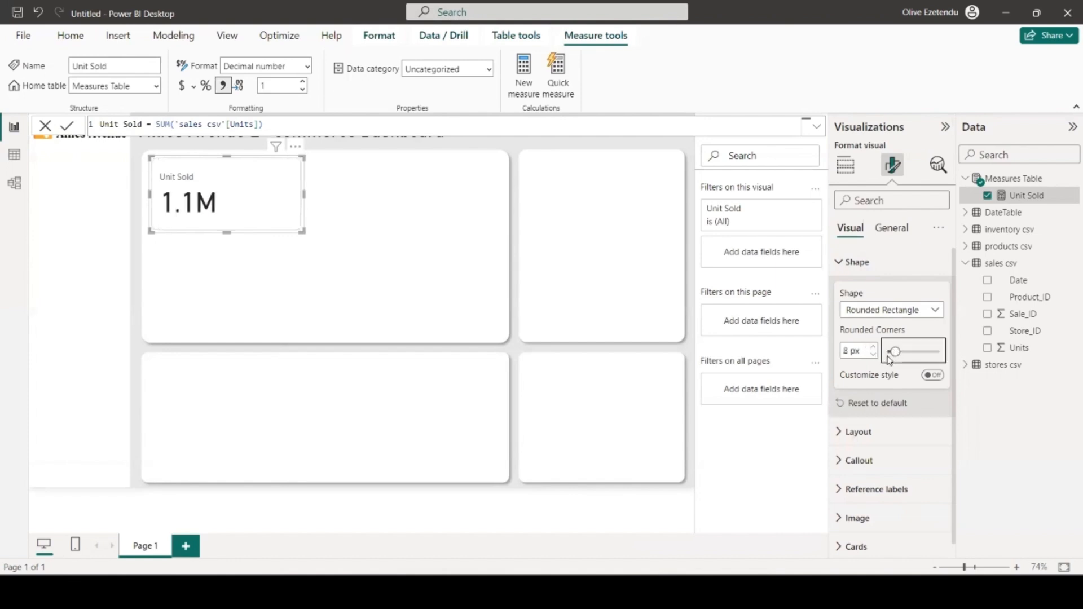
{"action": "left_click", "coordinate": [873, 355]}
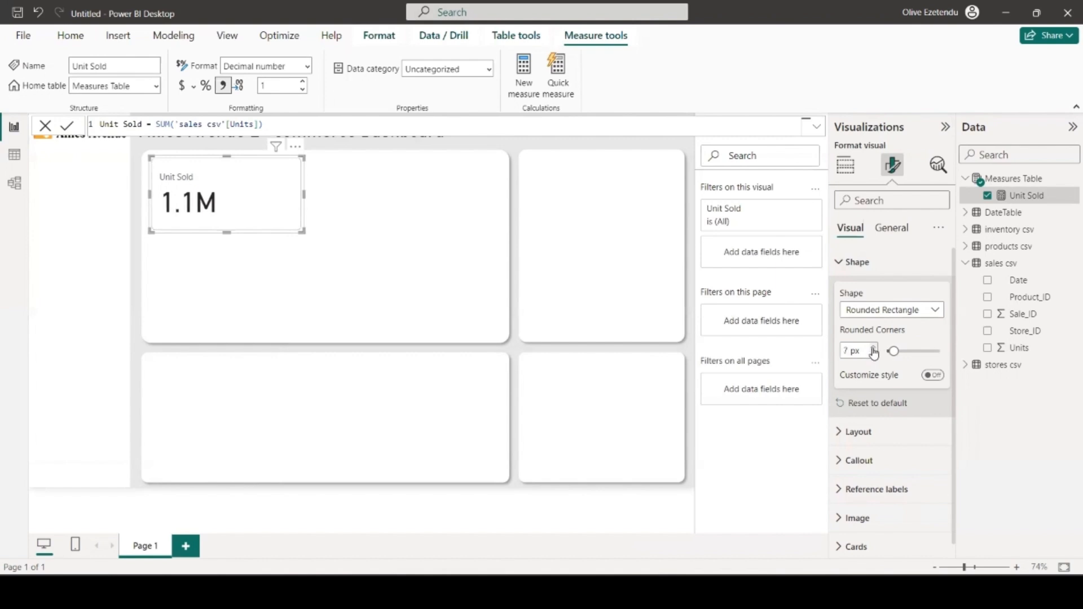
{"action": "left_click", "coordinate": [873, 356]}
- Set the Unit Sold card's callout value font size to 25 and make the card narrower
{"action": "left_click", "coordinate": [859, 460]}
{"action": "double_click", "coordinate": [918, 362]}
{"action": "type", "text": "2"}
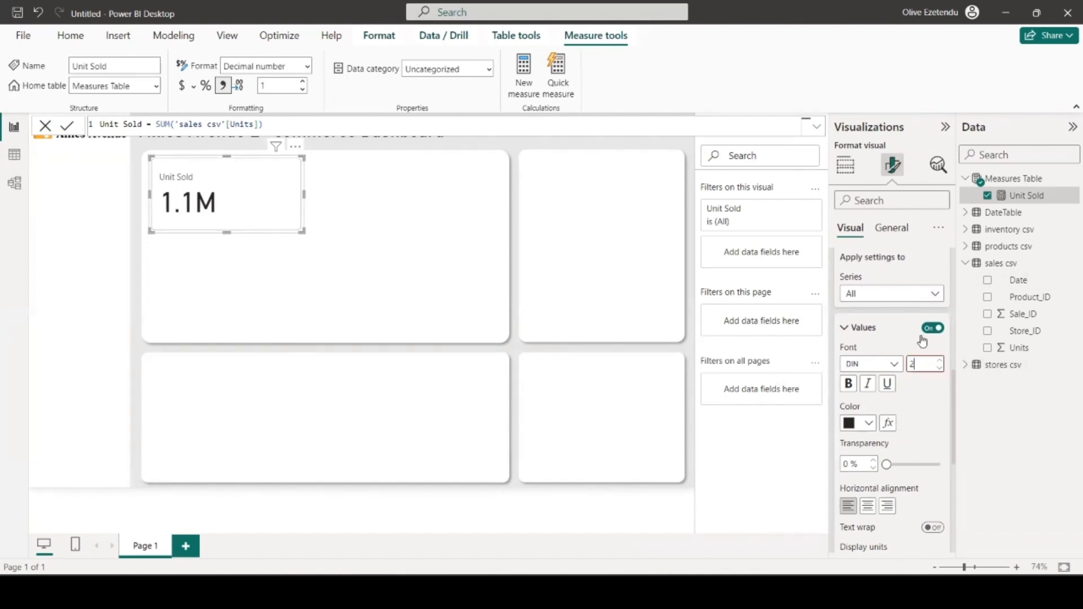
{"action": "type", "text": "5"}
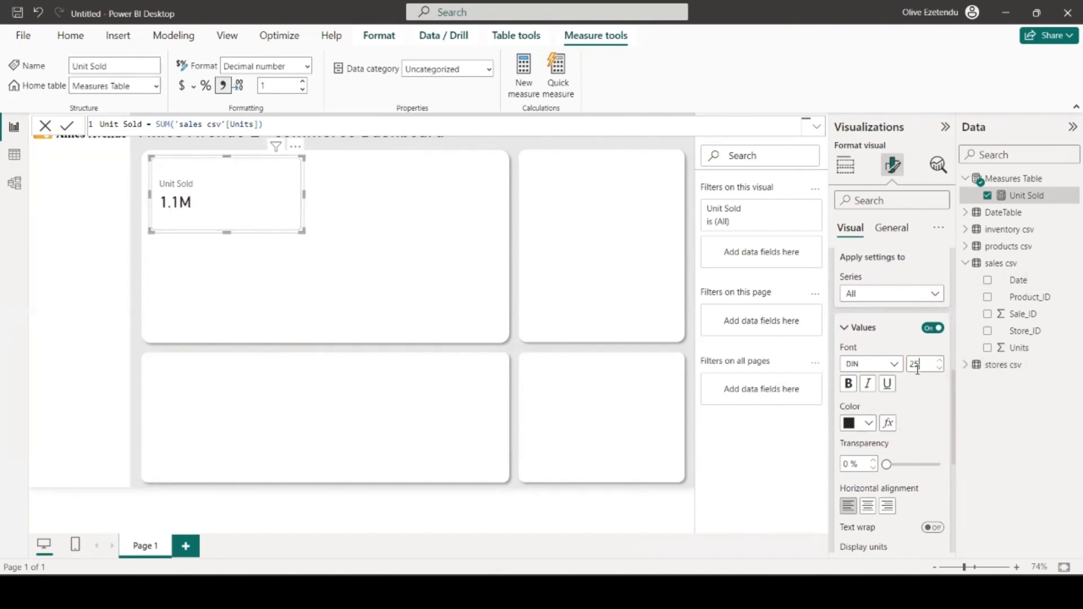
{"action": "scroll", "coordinate": [918, 368], "scroll_direction": "down", "scroll_amount": 2}
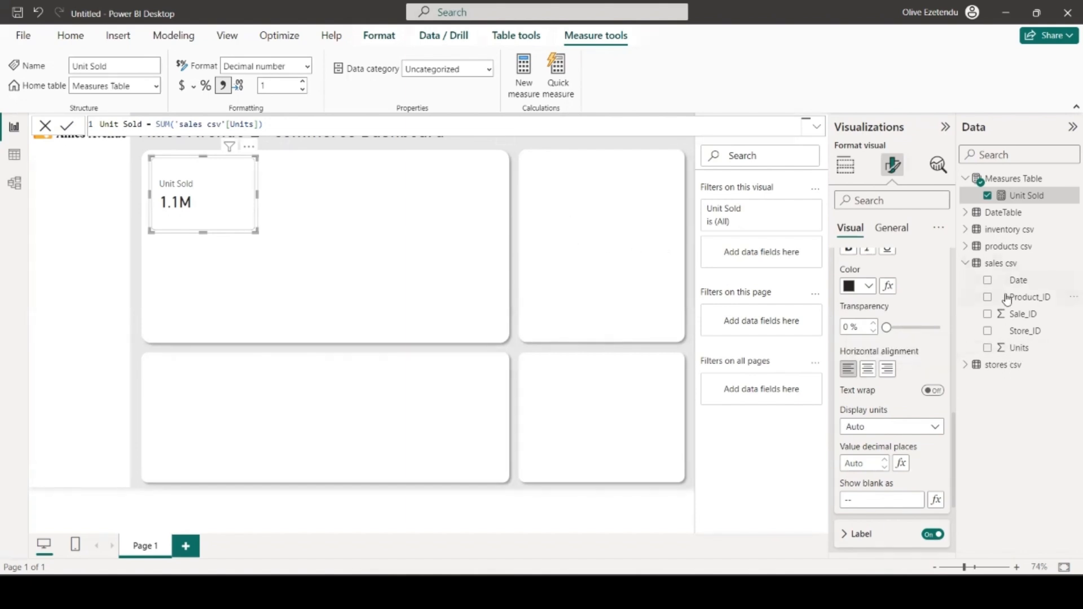
- Examine the sales csv Units column and the products csv Product_Price column in the table data, and return to the report page
{"action": "left_click", "coordinate": [14, 154]}
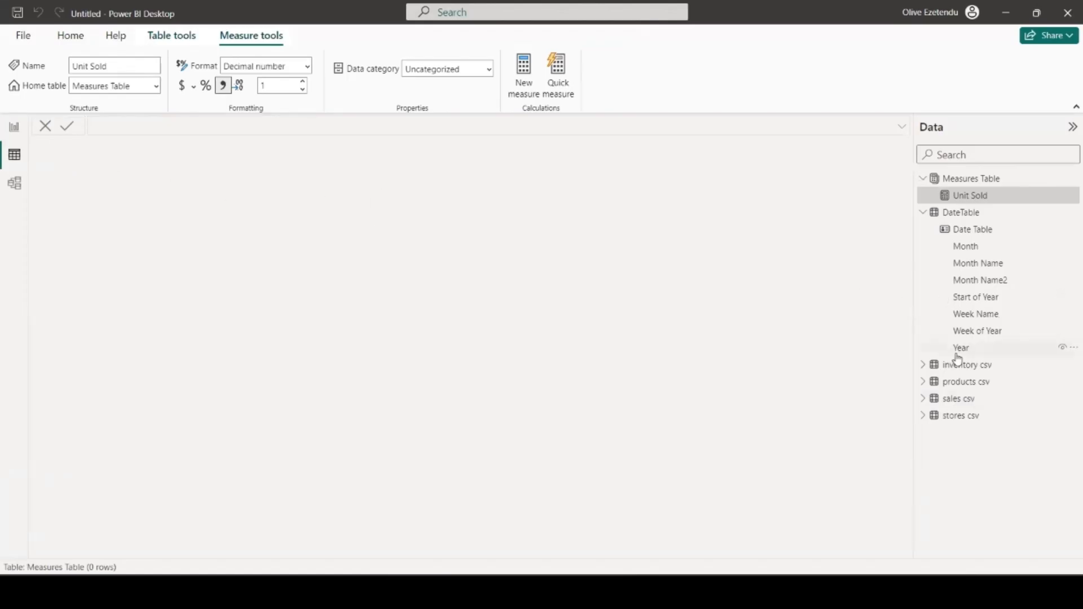
{"action": "left_click", "coordinate": [958, 398]}
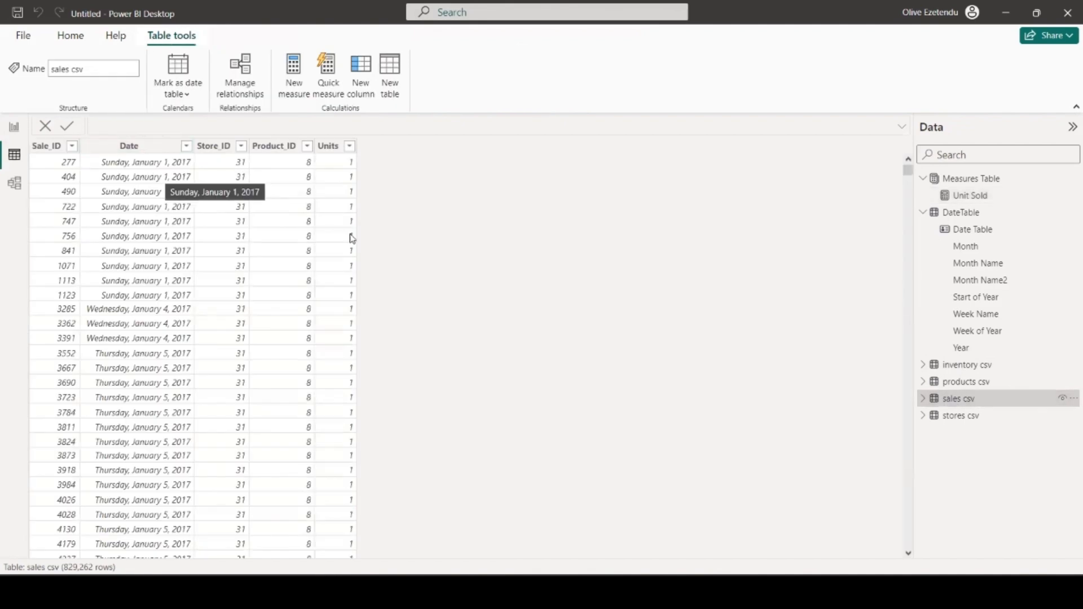
{"action": "left_click", "coordinate": [964, 382]}
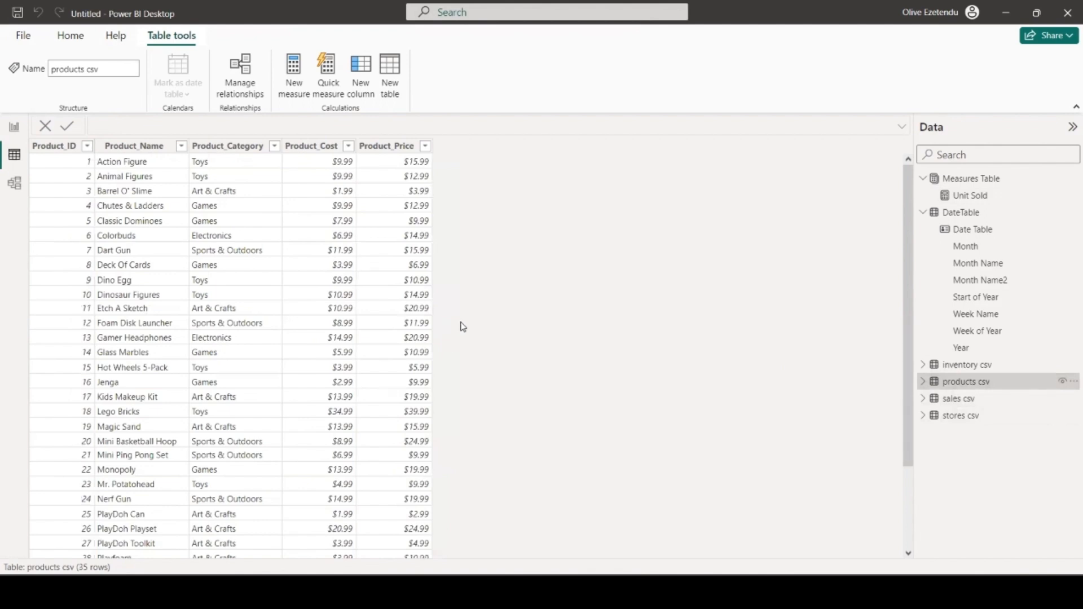
{"action": "left_click", "coordinate": [982, 399]}
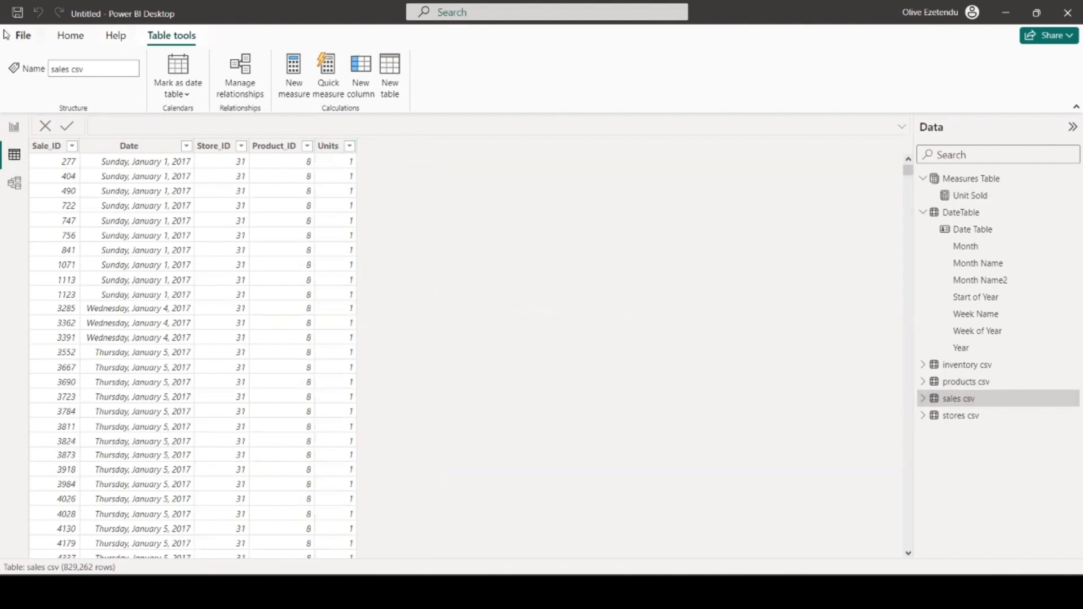
{"action": "left_click", "coordinate": [15, 127]}
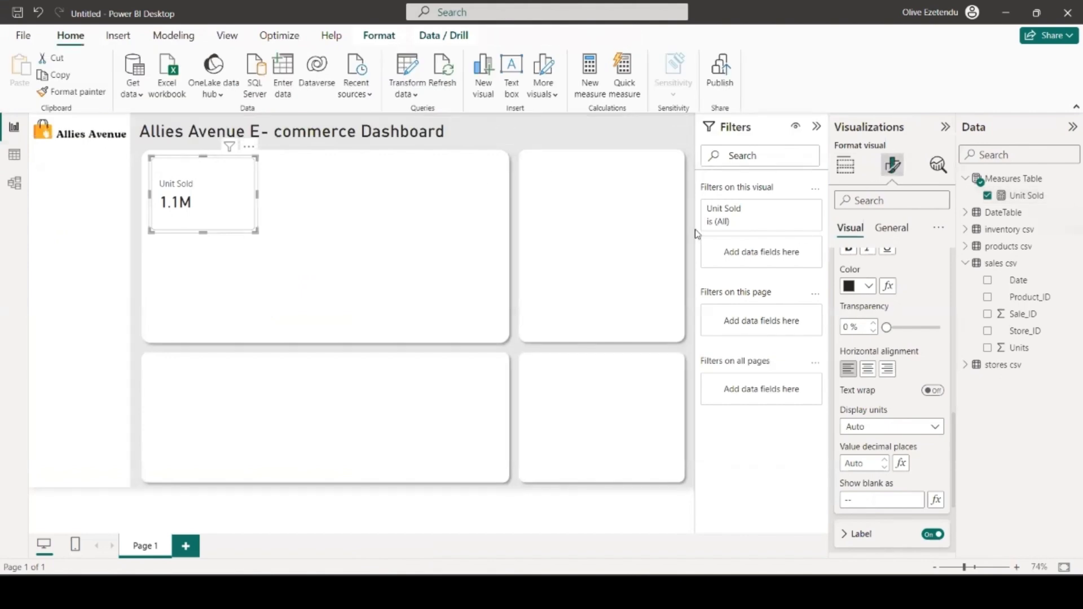
- Create a new measure named Total Sales in the Measures Table and begin its formula with the SUMX function
{"action": "left_click", "coordinate": [462, 225]}
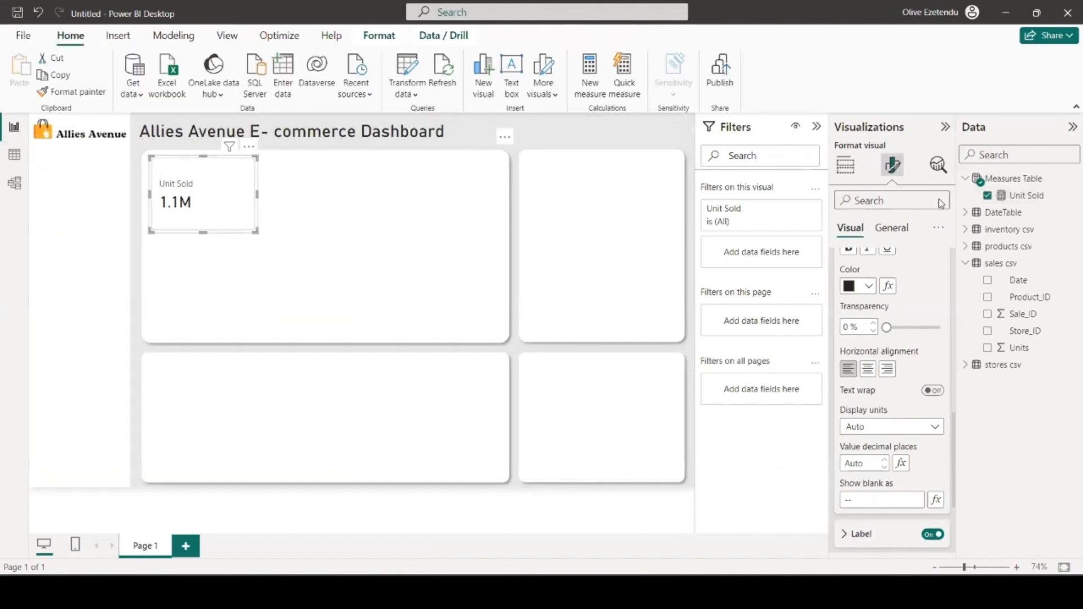
{"action": "left_click", "coordinate": [1014, 178]}
{"action": "left_click", "coordinate": [294, 81]}
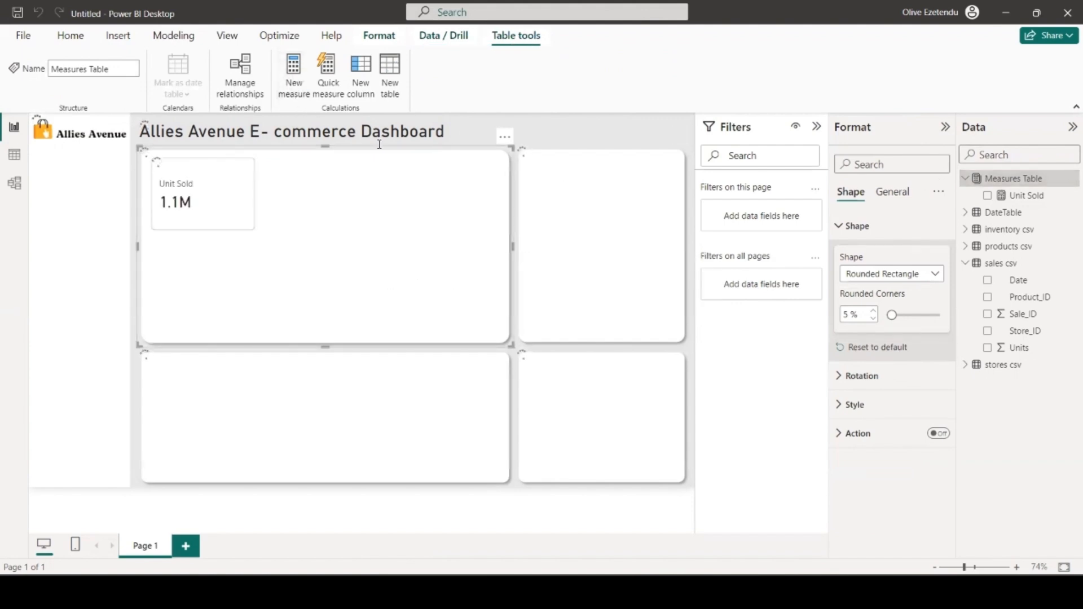
{"action": "key", "text": "BackSpace"}
{"action": "type", "text": "Total Sales ="}
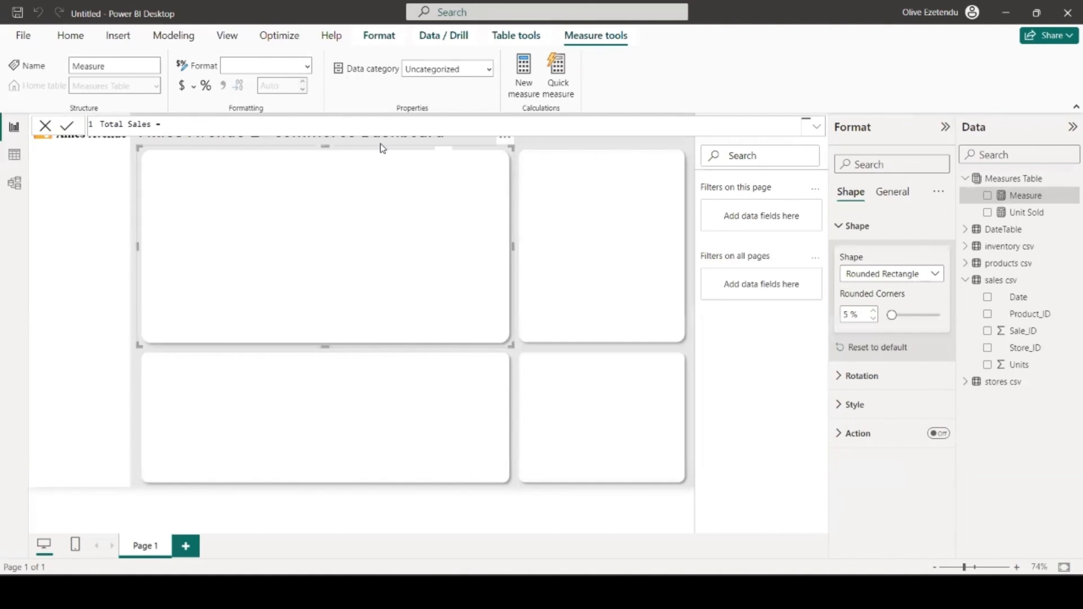
{"action": "type", "text": "S"}
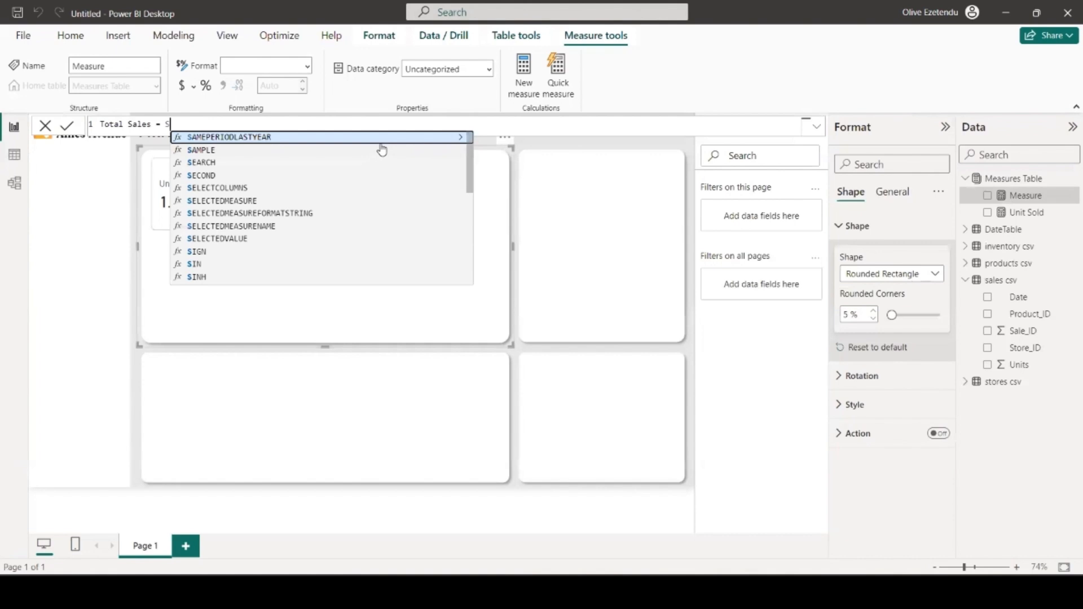
{"action": "type", "text": "u"}
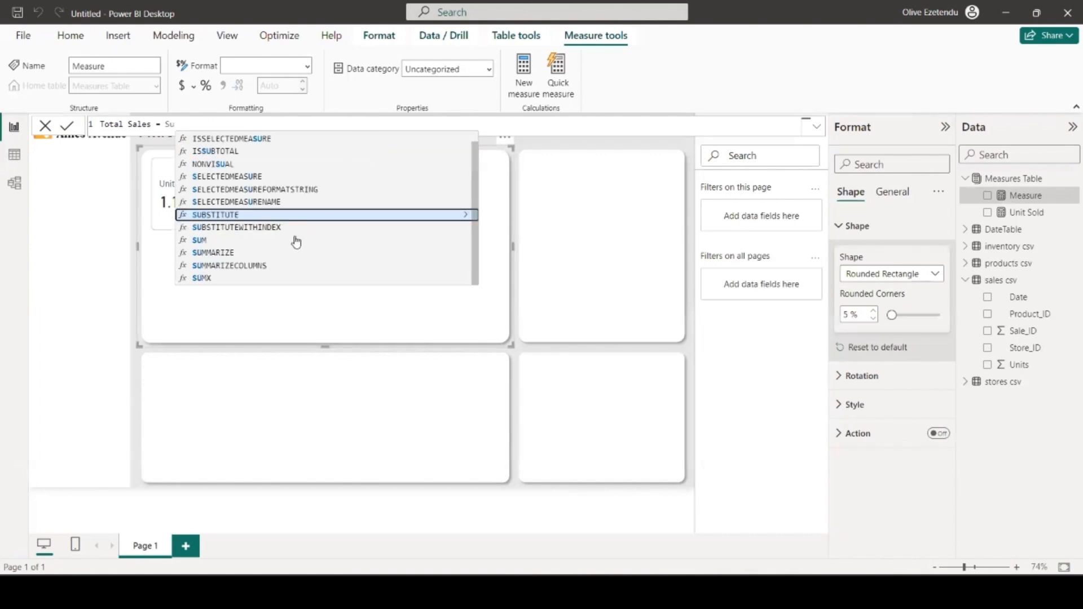
{"action": "left_click", "coordinate": [231, 282]}
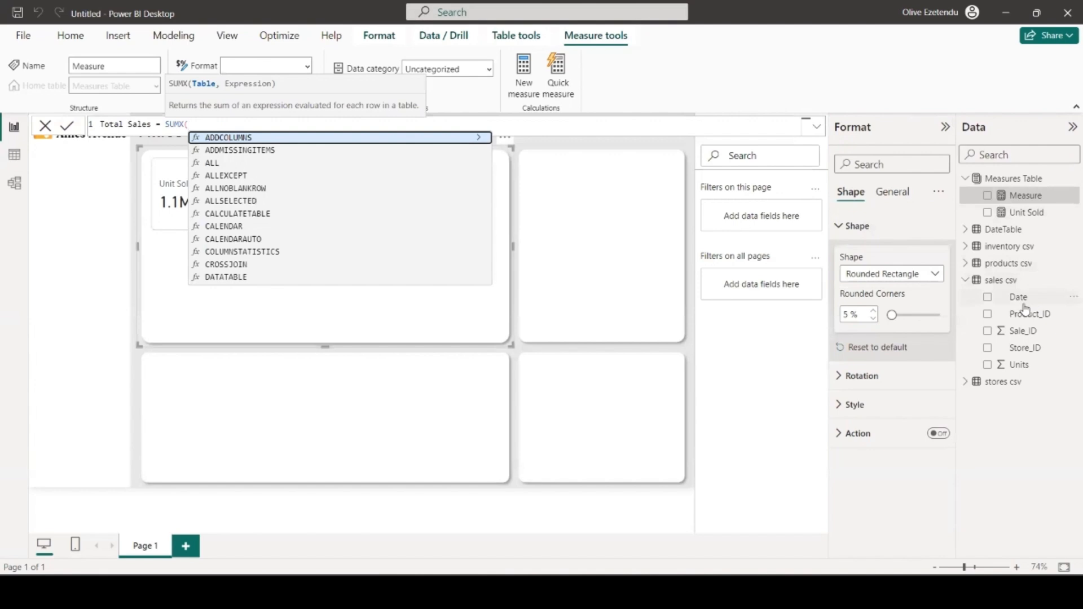
- Enter 'sales csv' as the SUMX table and start its expression with the 'sales csv'[Units] column
{"action": "type", "text": "sa"}
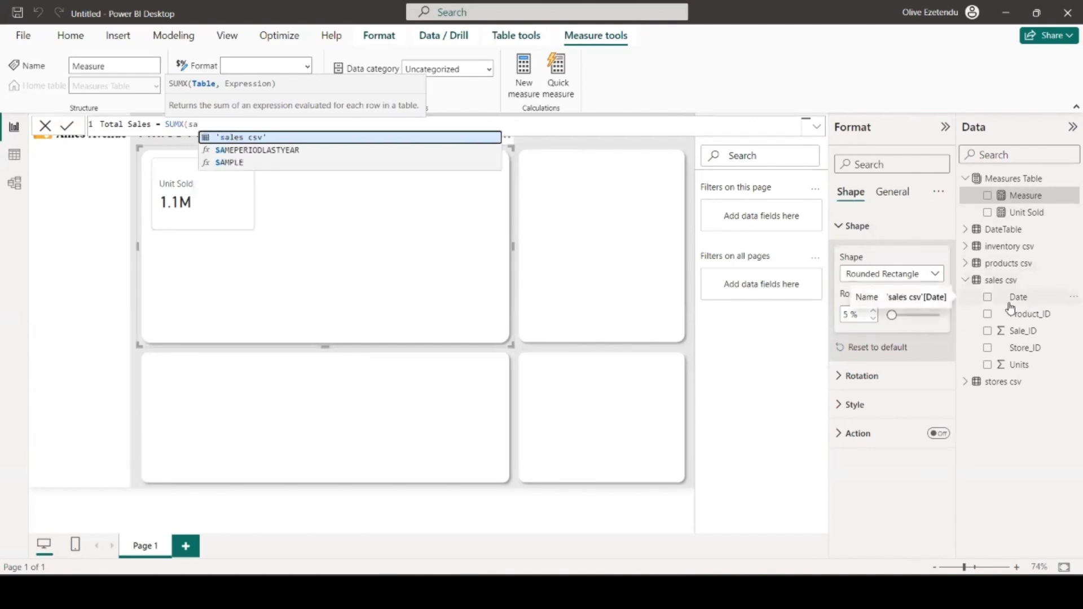
{"action": "left_click", "coordinate": [327, 140]}
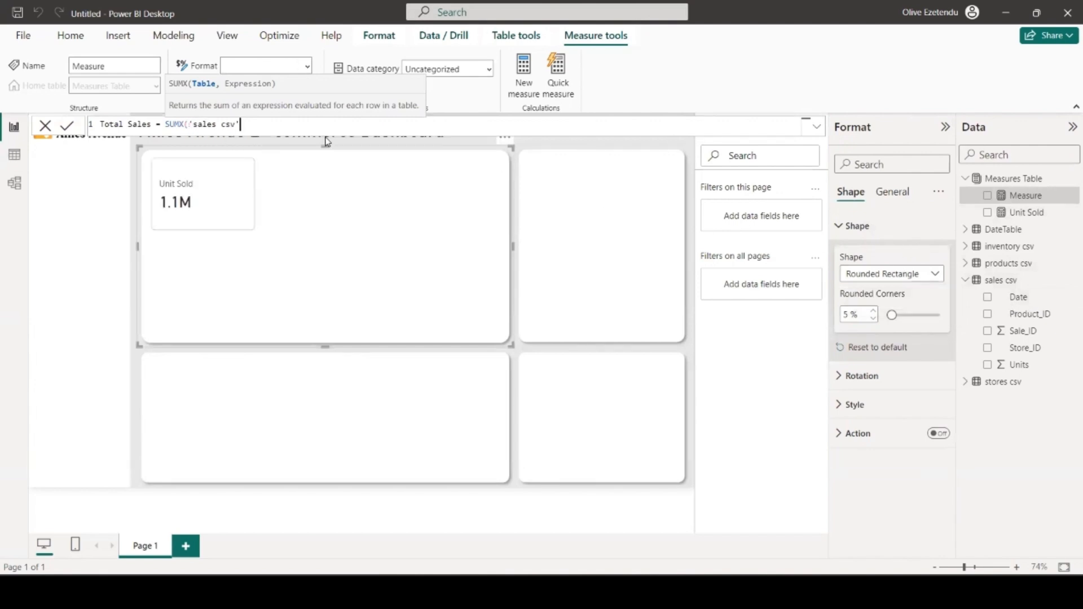
{"action": "type", "text": ","}
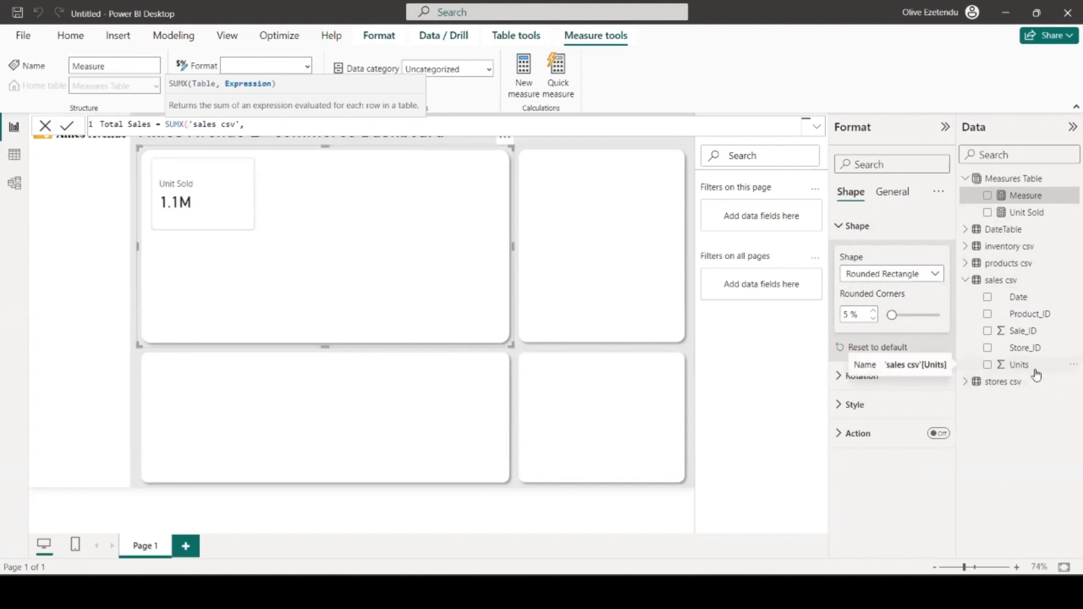
{"action": "type", "text": "sa"}
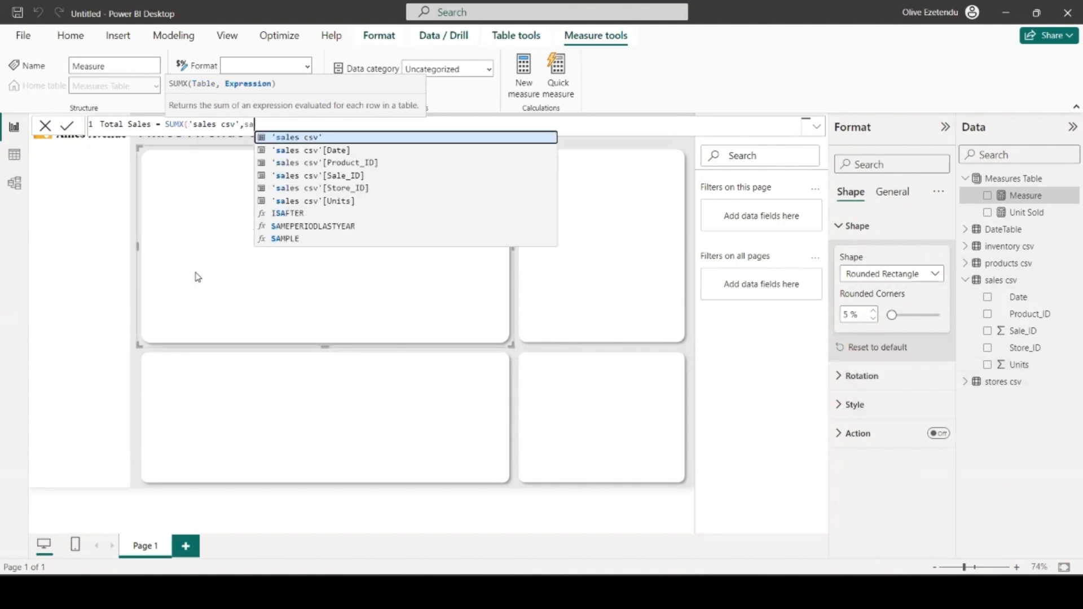
{"action": "left_click", "coordinate": [329, 201]}
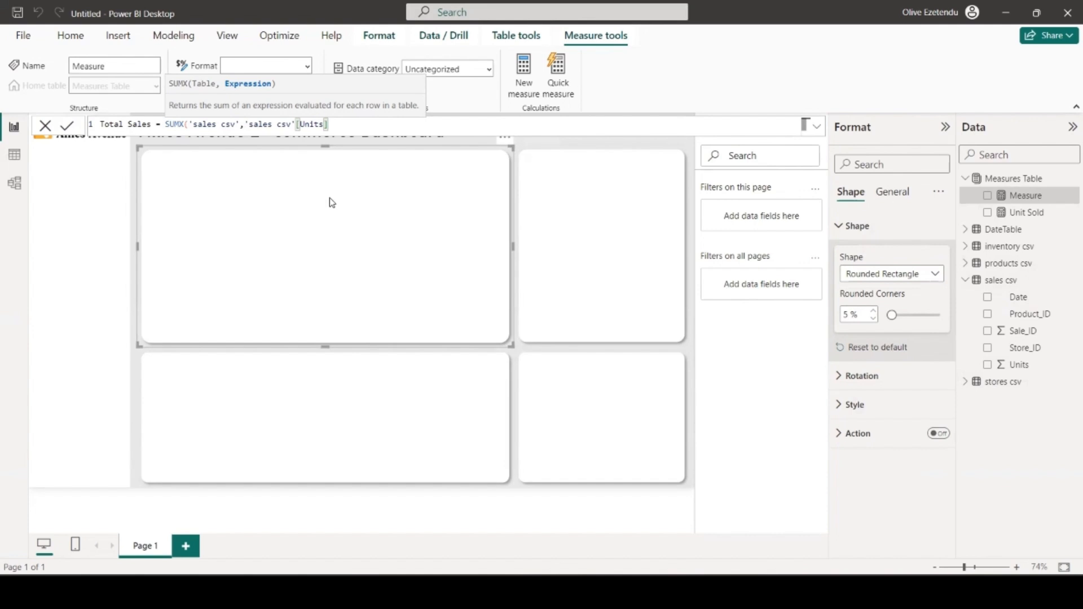
{"action": "key", "text": "Return"}
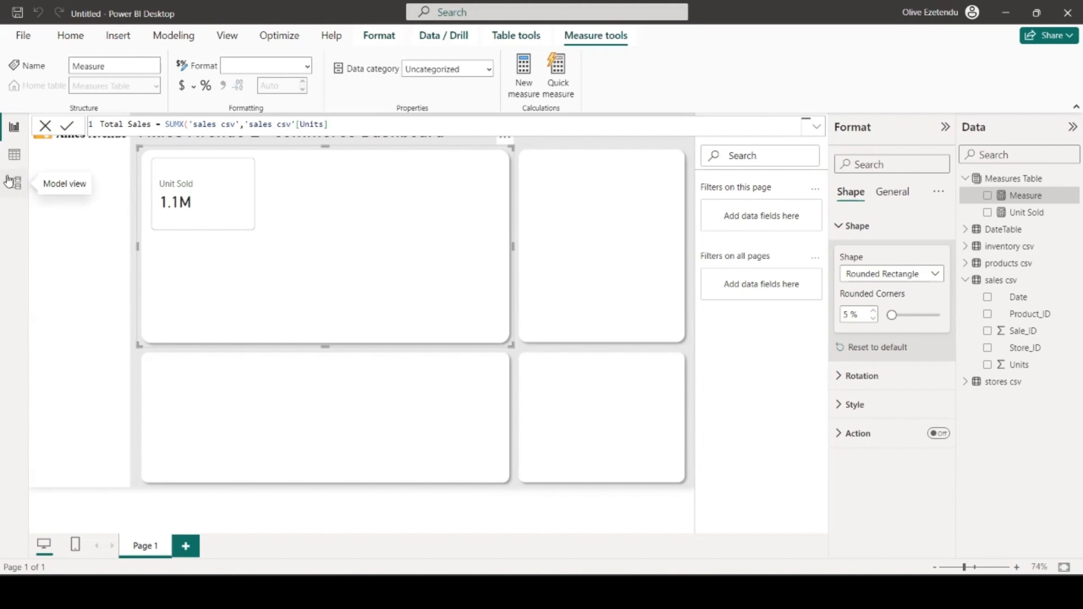
- Multiply Units by RELATED('products csv'[Product_Price]) in the Total Sales formula, close both functions and commit the measure
{"action": "left_click", "coordinate": [358, 123]}
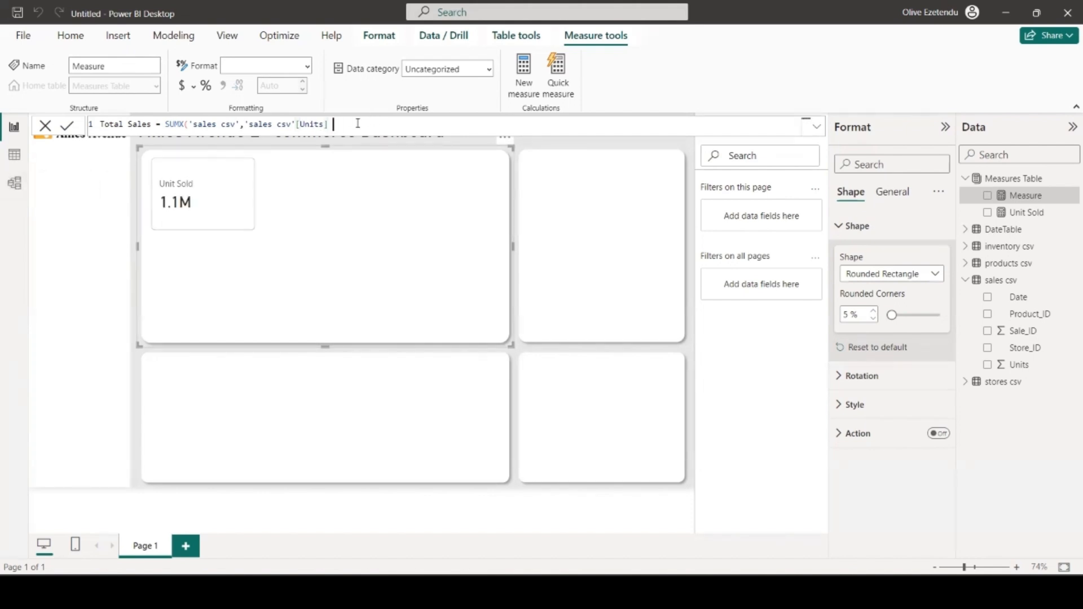
{"action": "type", "text": "* RELA"}
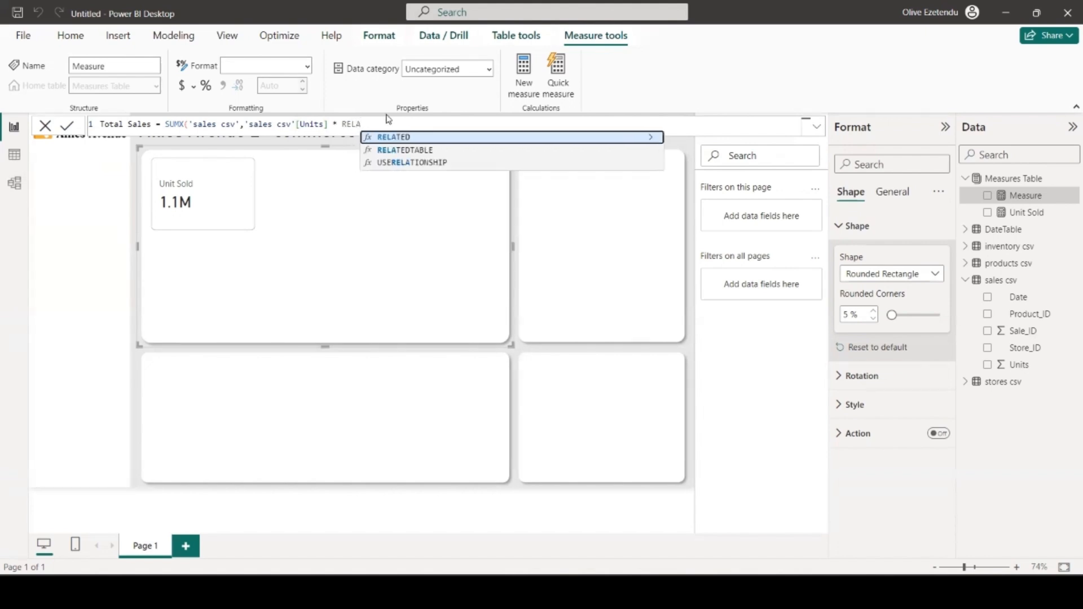
{"action": "left_click", "coordinate": [425, 139]}
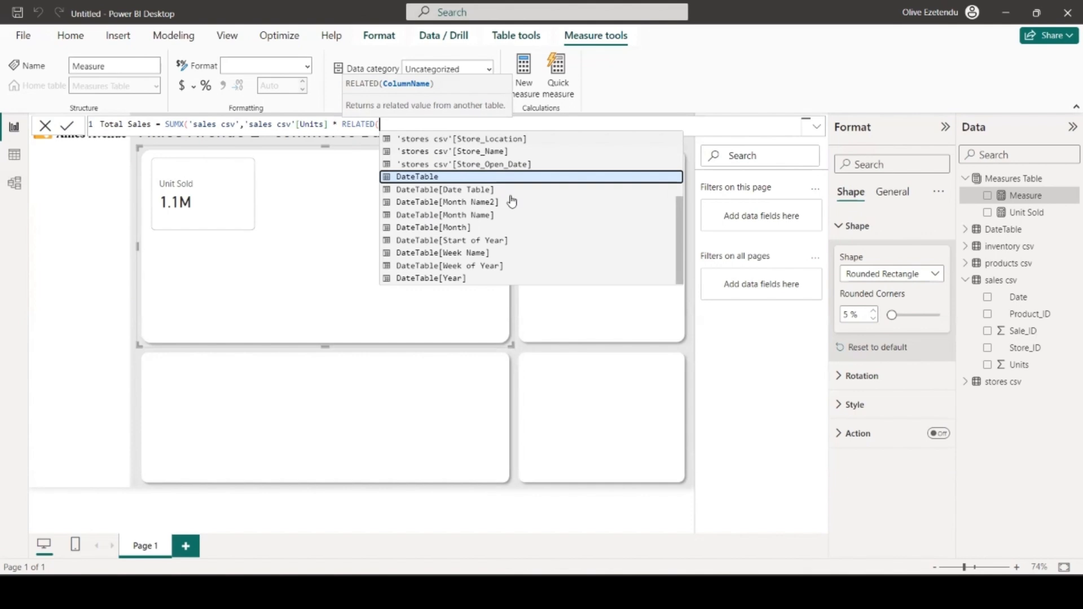
{"action": "scroll", "coordinate": [510, 199], "scroll_direction": "up", "scroll_amount": 3}
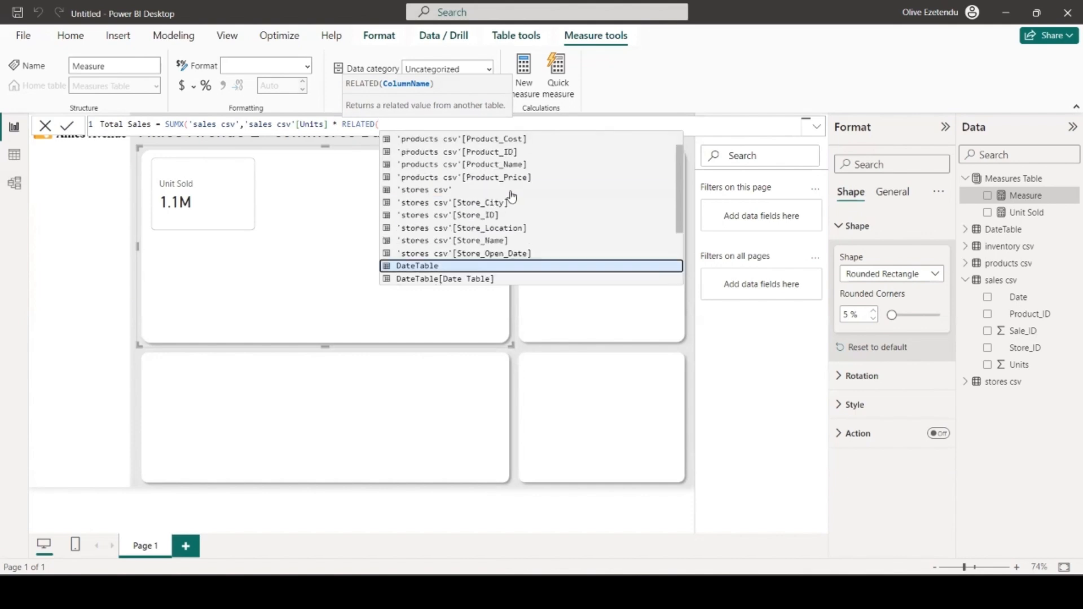
{"action": "left_click", "coordinate": [500, 201]}
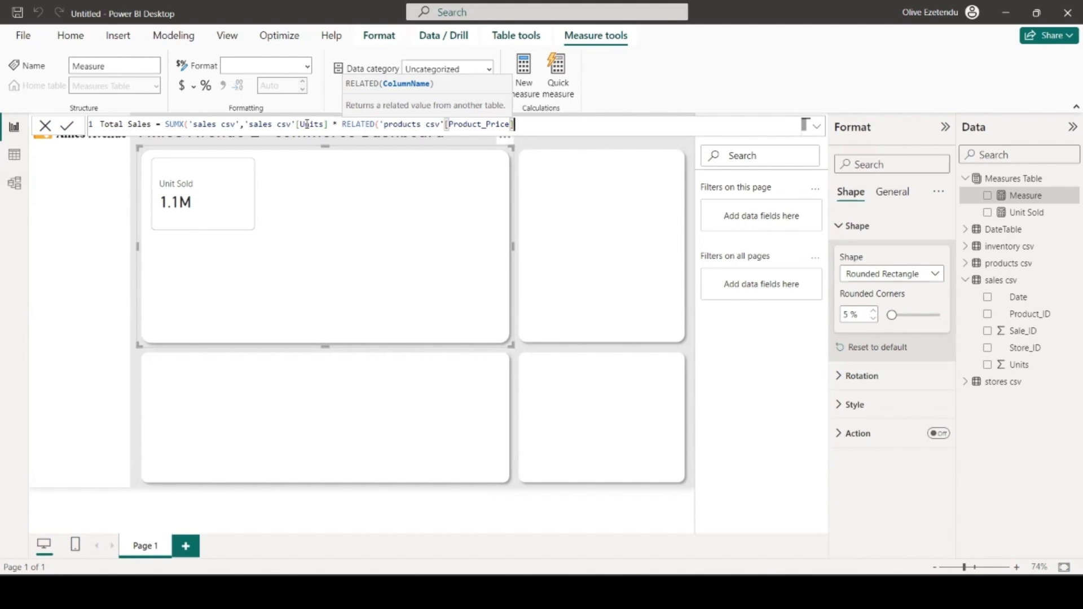
{"action": "type", "text": ")"}
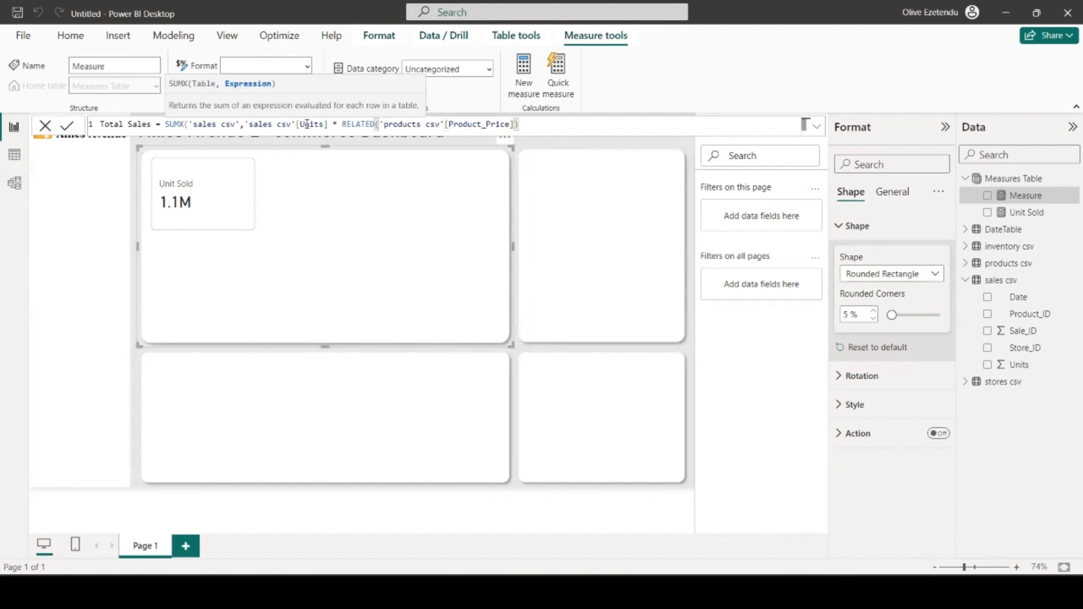
{"action": "type", "text": ")"}
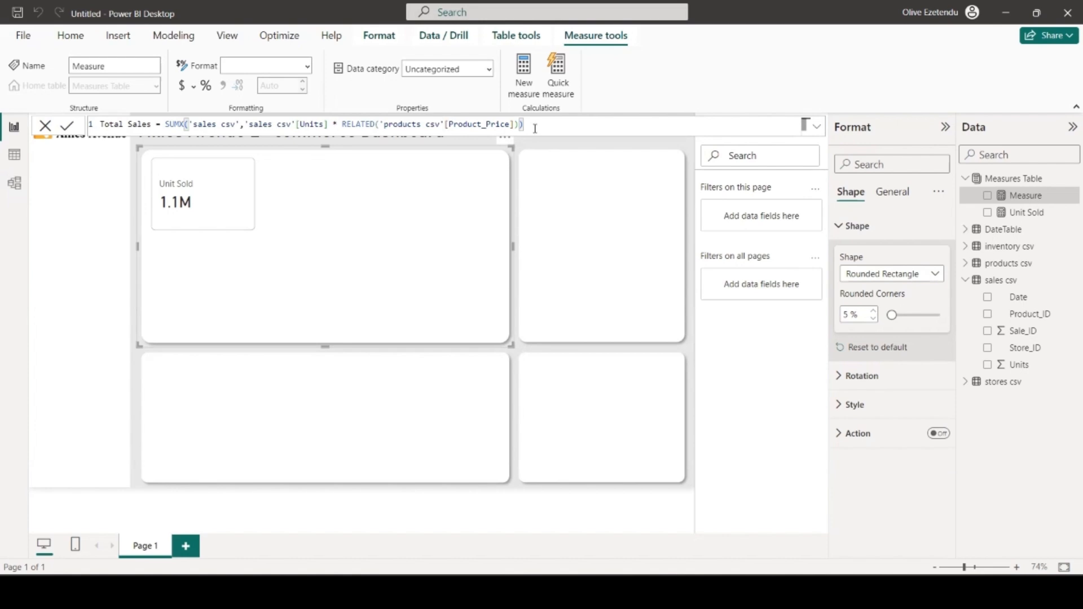
{"action": "key", "text": "Return"}
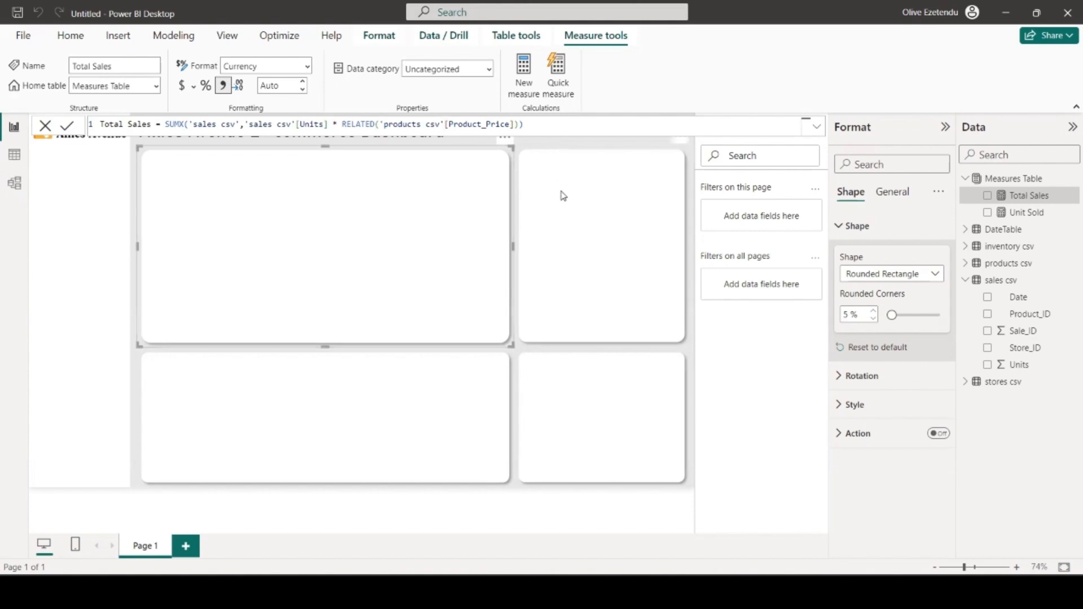
- Duplicate the Unit Sold card and place the copy directly to its right inside the large upper panel
{"action": "left_click", "coordinate": [256, 207]}
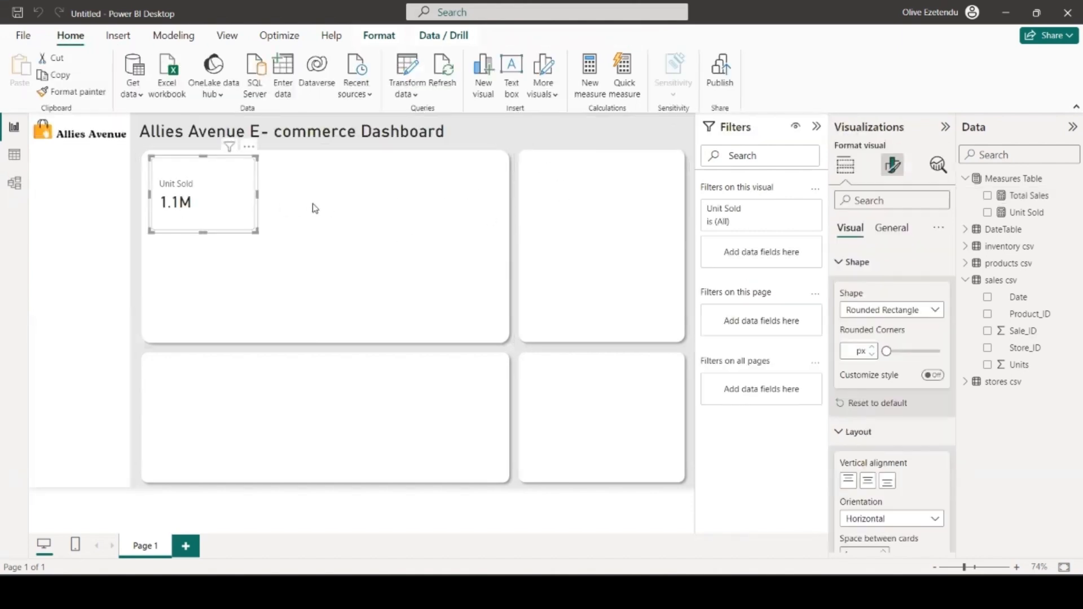
{"action": "key", "text": "ctrl+c"}
{"action": "key", "text": "ctrl+v"}
{"action": "left_click_drag", "start_coordinate": [235, 186], "coordinate": [342, 192]}
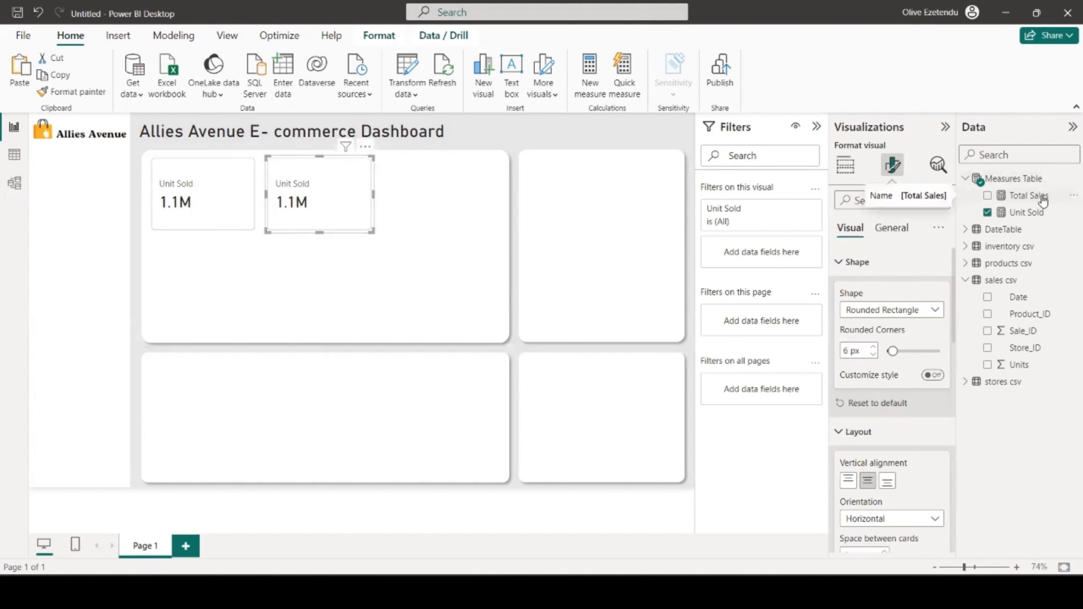
- Replace Unit Sold with the Total Sales measure in the copied card and format Total Sales with 1 decimal place
{"action": "left_click_drag", "start_coordinate": [1044, 201], "coordinate": [909, 361]}
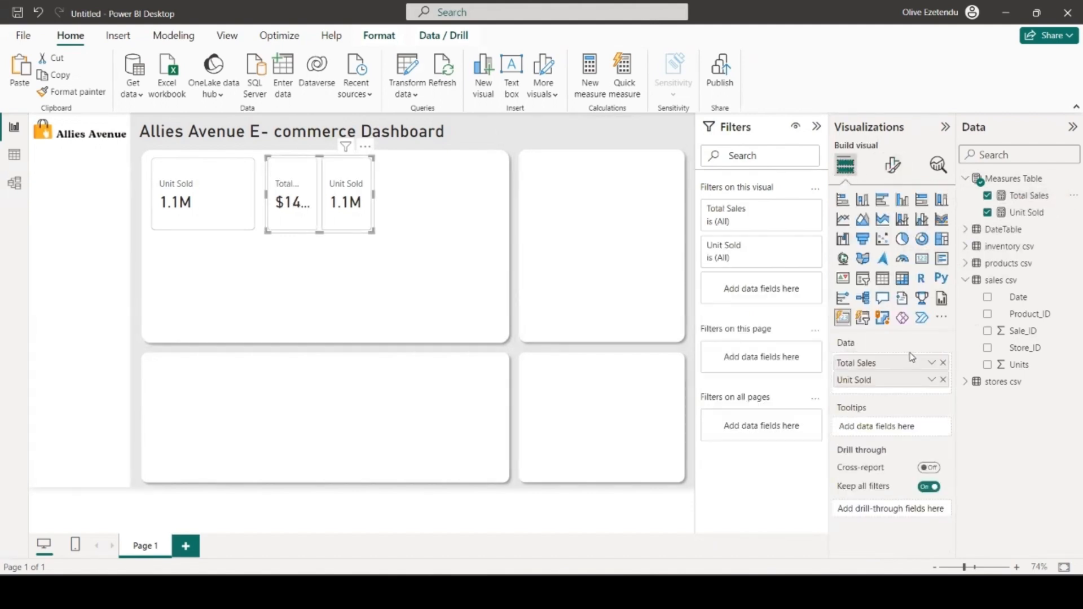
{"action": "left_click", "coordinate": [944, 379]}
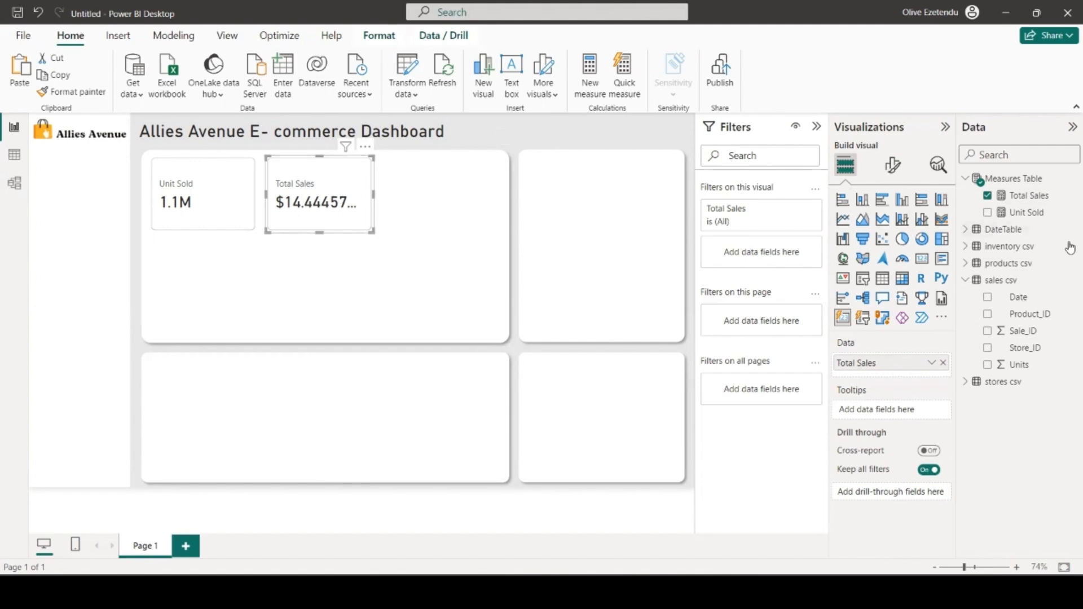
{"action": "left_click", "coordinate": [1018, 195]}
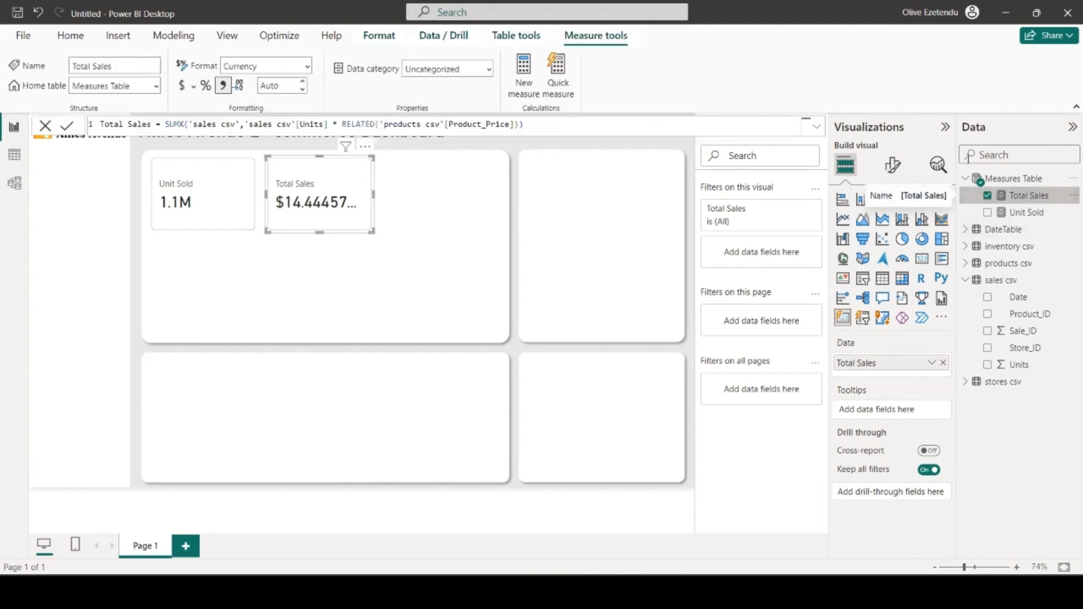
{"action": "left_click", "coordinate": [303, 86]}
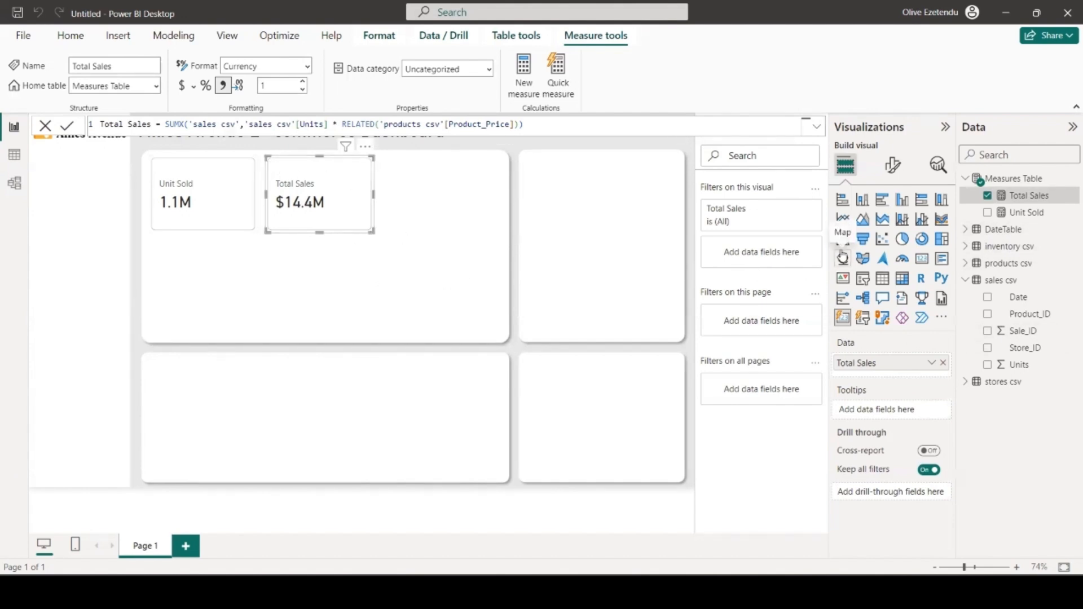
- Paste a copy of the Total Sales card and place it as the third card in the row
{"action": "key", "text": "ctrl+v"}
{"action": "left_click_drag", "start_coordinate": [322, 209], "coordinate": [428, 208]}
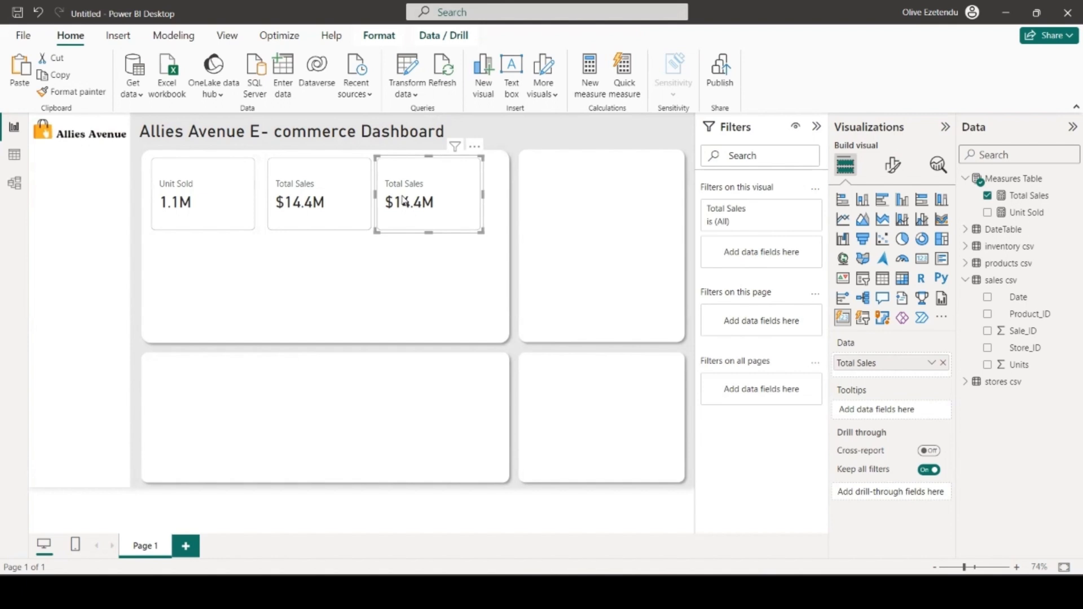
- Add the measure Total Cost = SUMX('sales csv', 'sales csv'[Units] * RELATED('products csv'[Product_Cost])) to the Measures Table
{"action": "left_click", "coordinate": [1013, 179]}
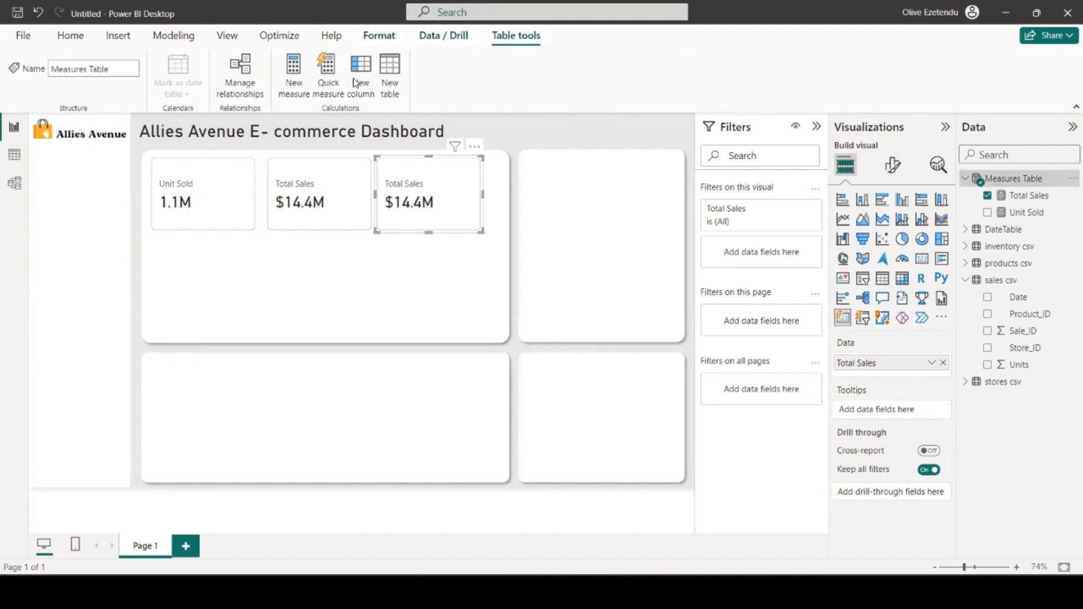
{"action": "left_click", "coordinate": [295, 79]}
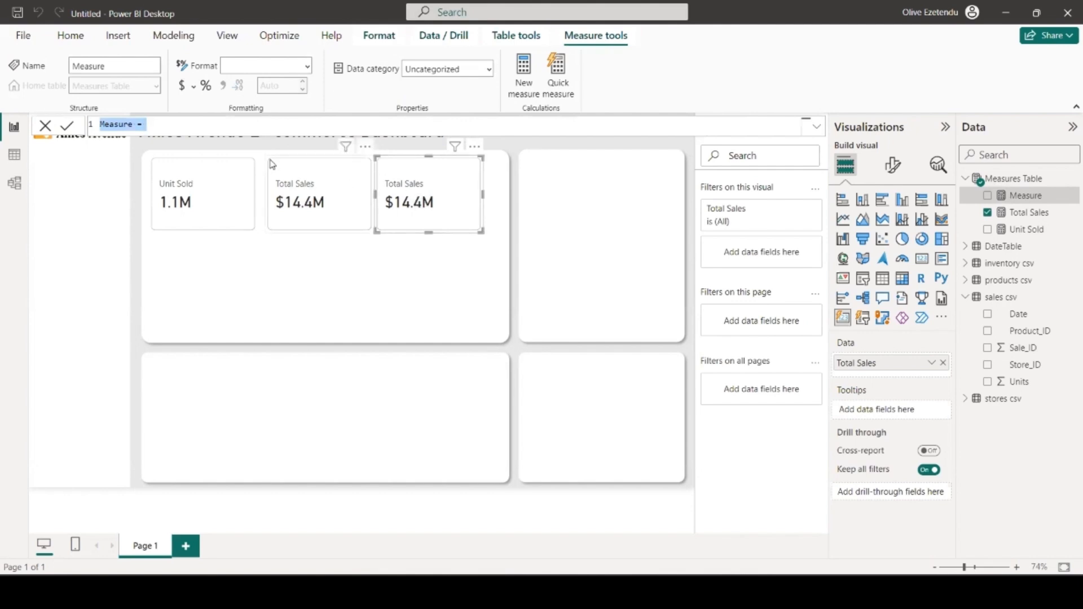
{"action": "key", "text": "ctrl+v"}
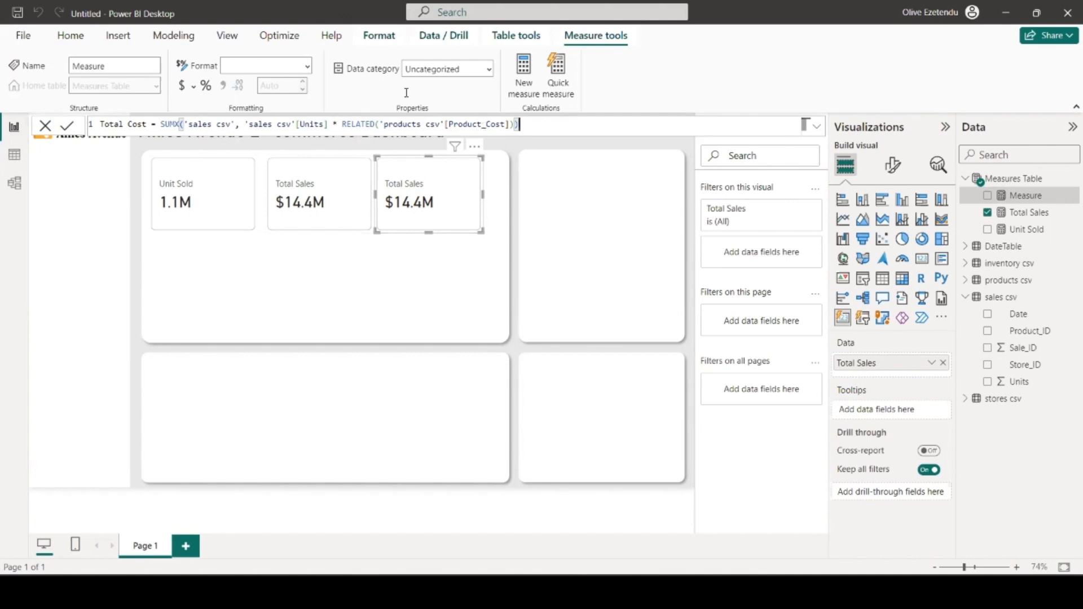
{"action": "key", "text": "Return"}
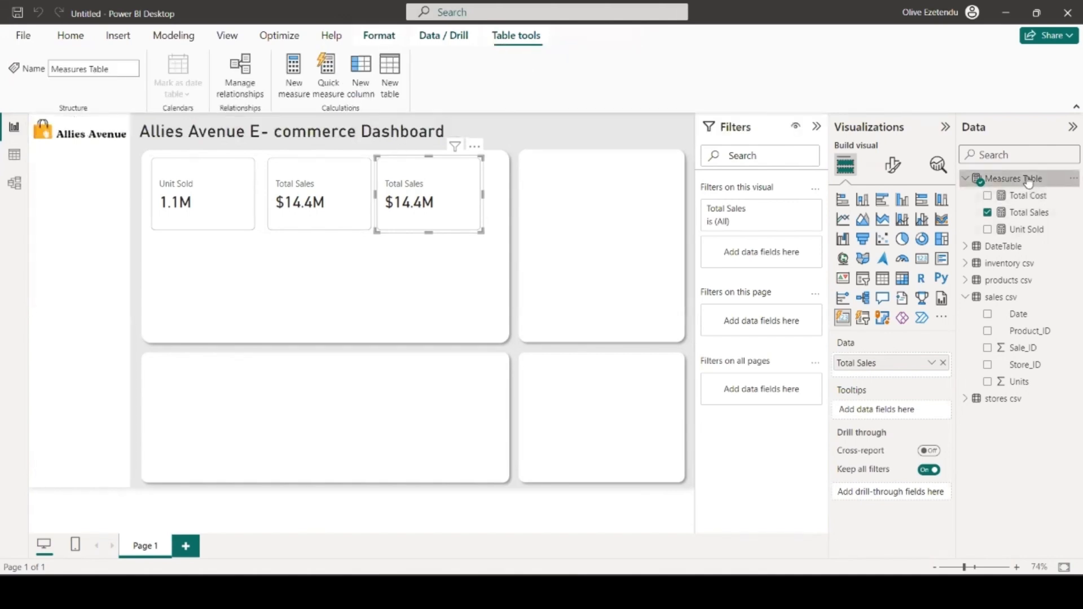
- Add the measure Total Profit = [Total Sales] - [Total Cost] to the Measures Table
{"action": "left_click", "coordinate": [295, 79]}
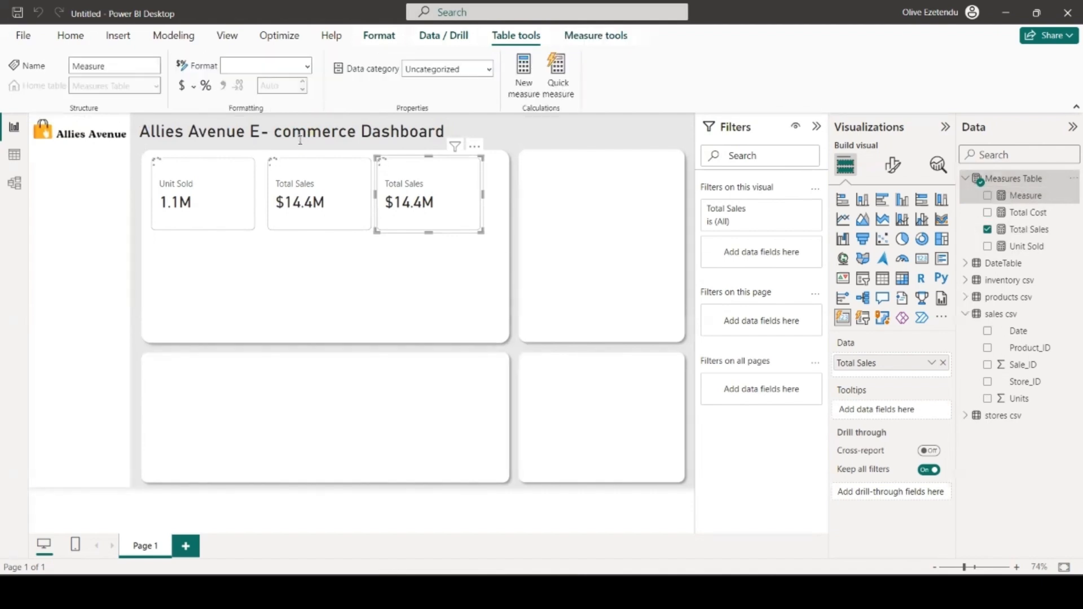
{"action": "type", "text": "To"}
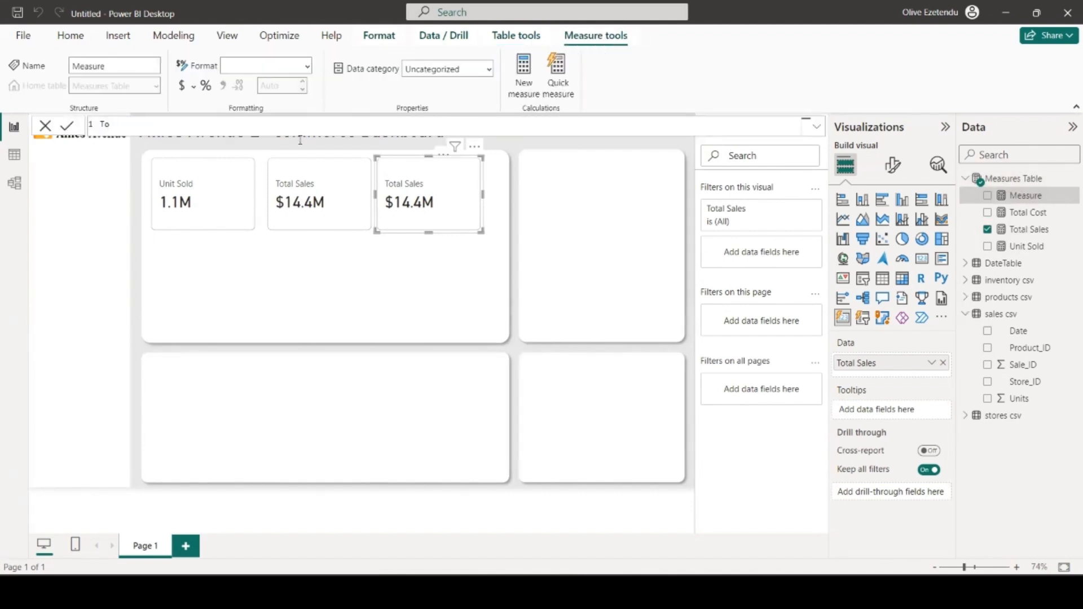
{"action": "type", "text": "tal Profit = T"}
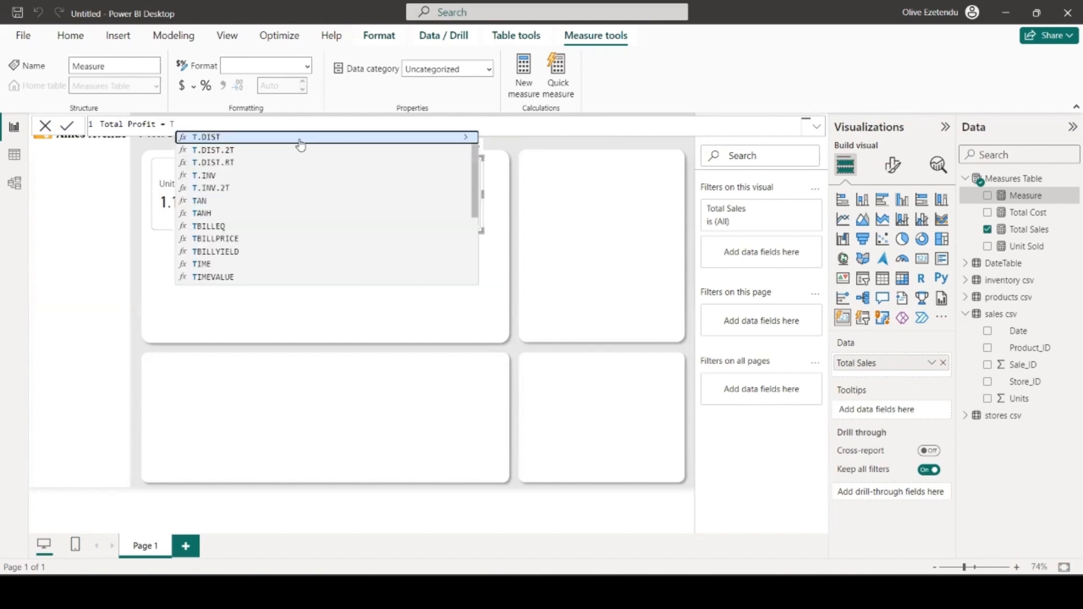
{"action": "type", "text": "ot"}
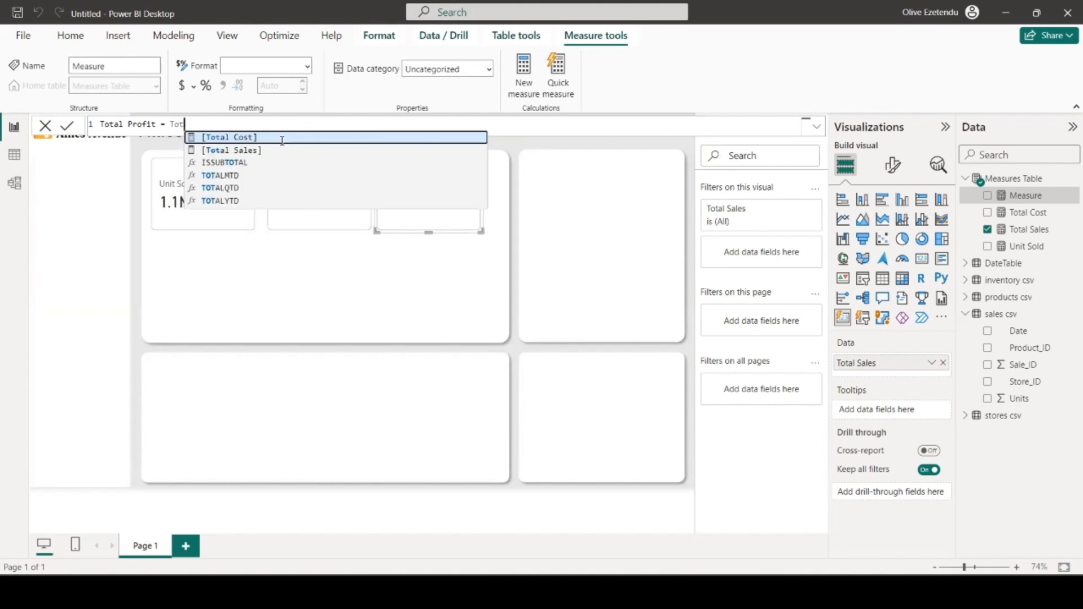
{"action": "left_click", "coordinate": [283, 141]}
{"action": "type", "text": "- "}
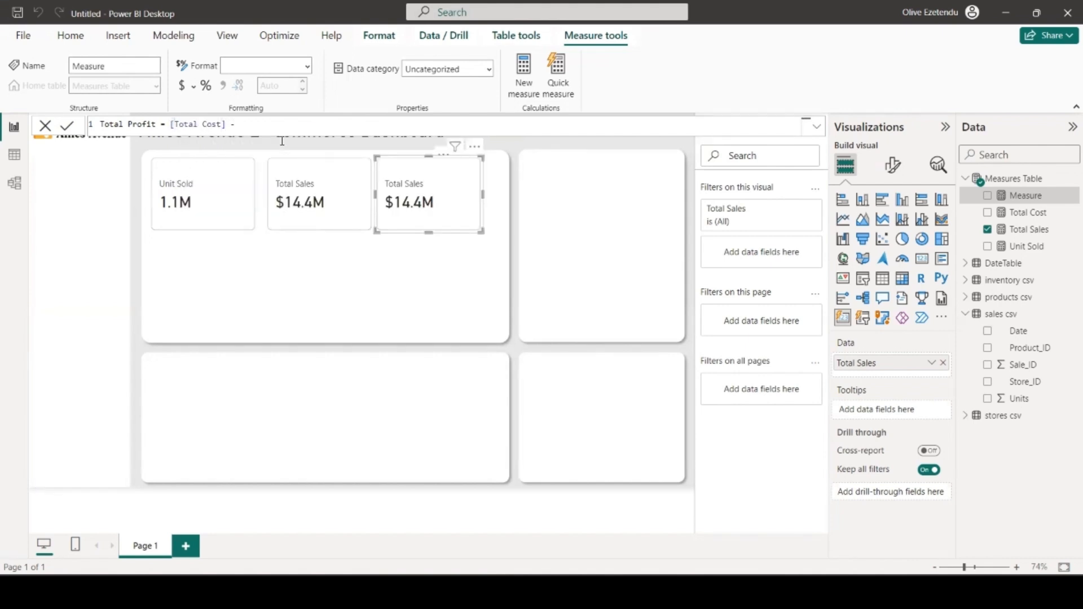
{"action": "type", "text": "tao"}
{"action": "key", "text": "BackSpace"}
{"action": "key", "text": "BackSpace"}
{"action": "type", "text": "ot"}
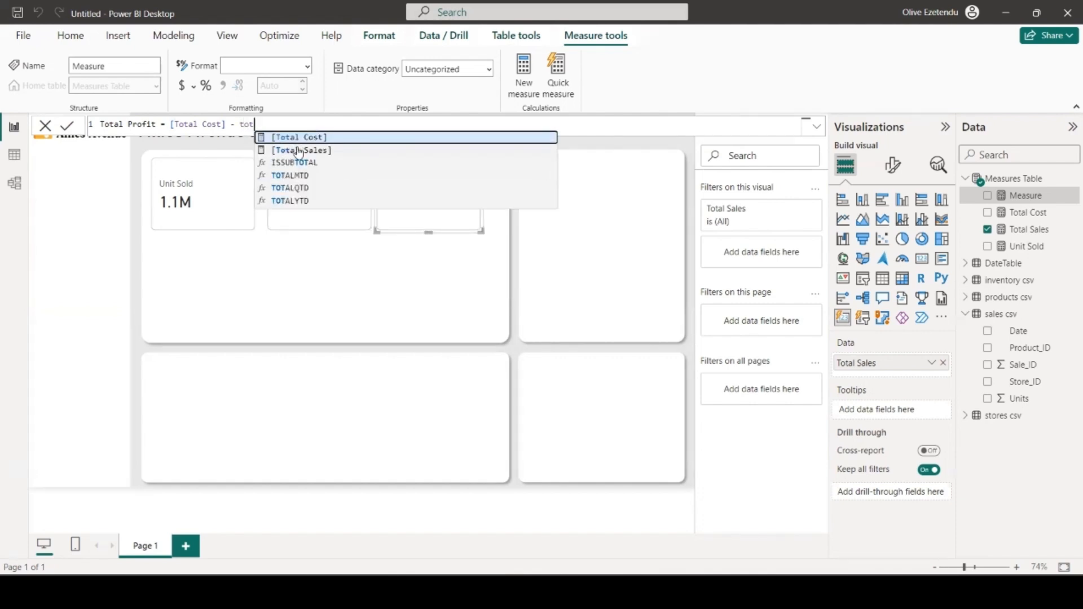
{"action": "key", "text": "Tab"}
{"action": "double_click", "coordinate": [205, 125]}
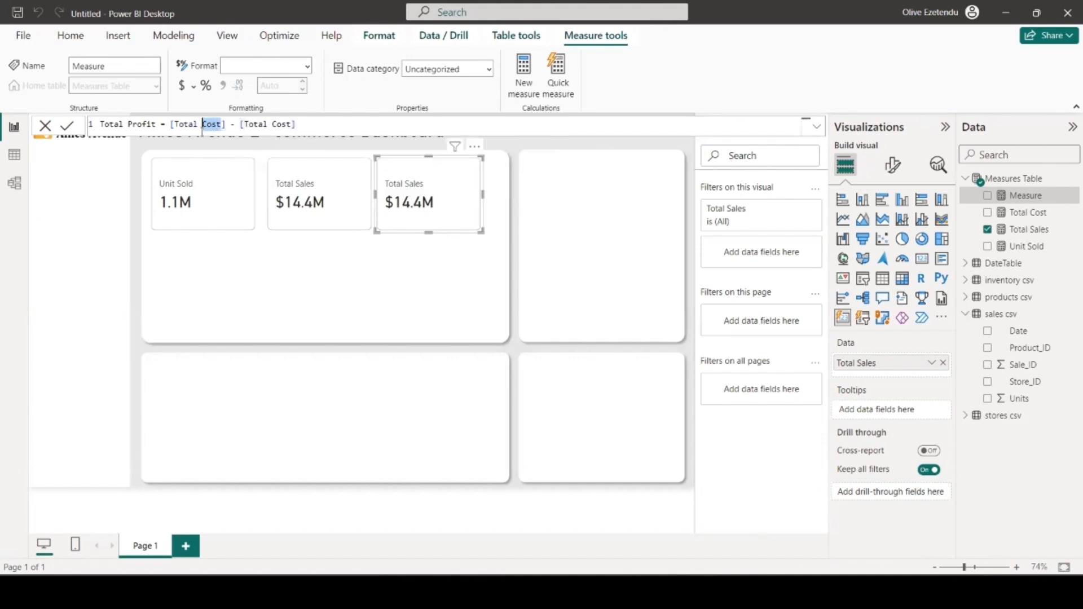
{"action": "type", "text": "S"}
{"action": "key", "text": "Tab"}
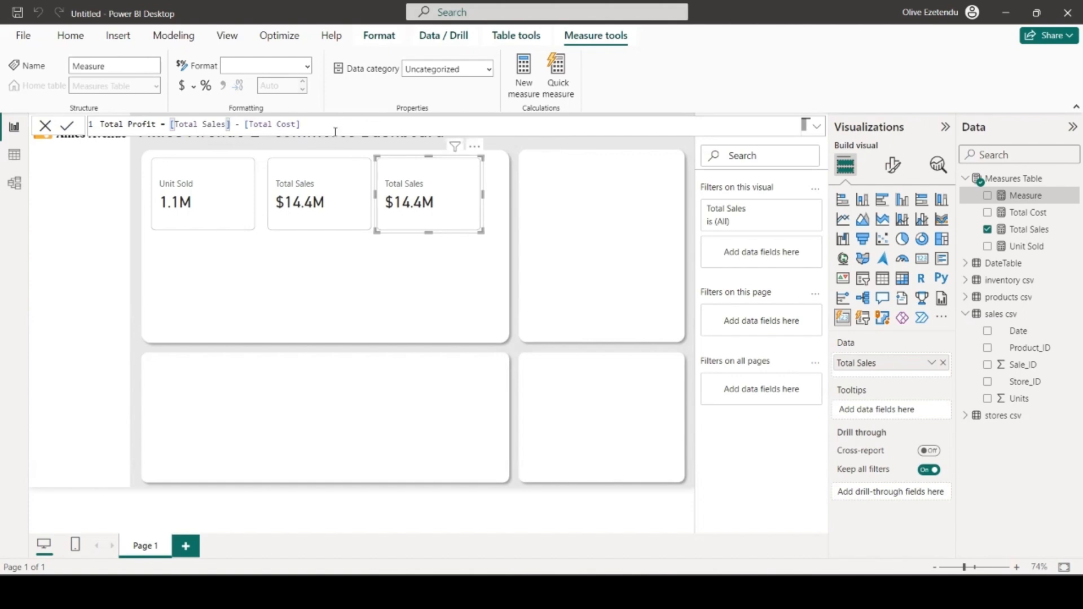
{"action": "key", "text": "Return"}
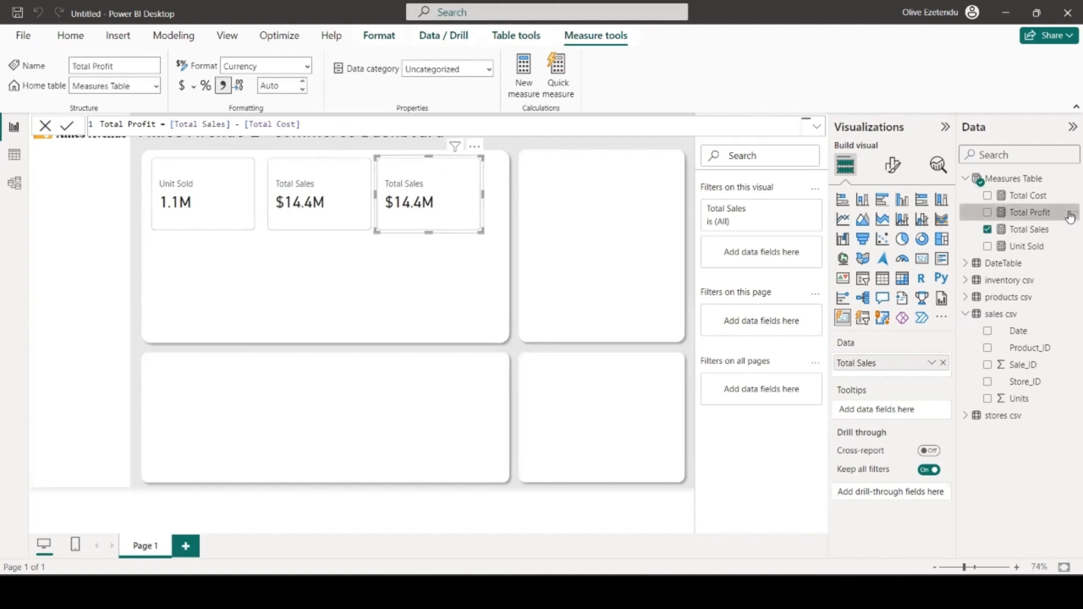
- Replace Total Sales with the Total Profit measure in the third card and format Total Profit with 1 decimal place
{"action": "left_click_drag", "start_coordinate": [1035, 212], "coordinate": [914, 359]}
{"action": "left_click", "coordinate": [942, 379]}
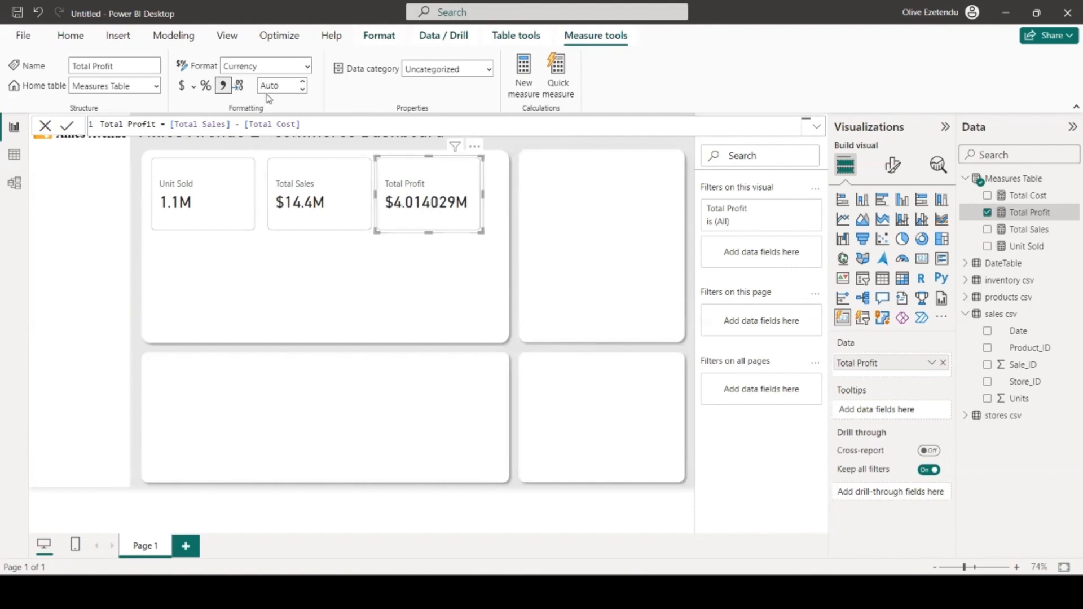
{"action": "left_click", "coordinate": [305, 86]}
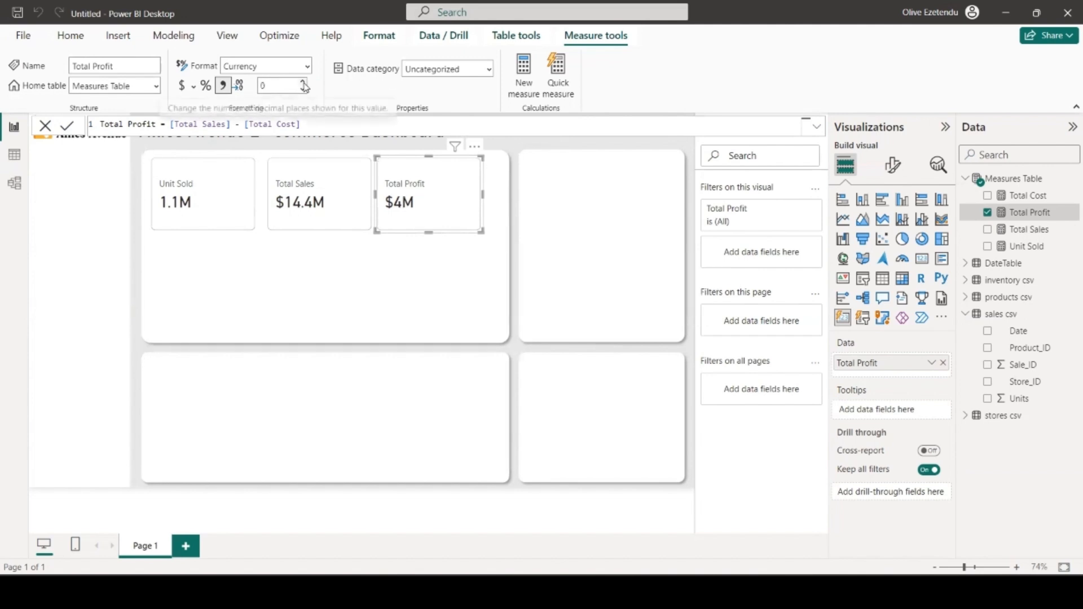
{"action": "left_click", "coordinate": [304, 83]}
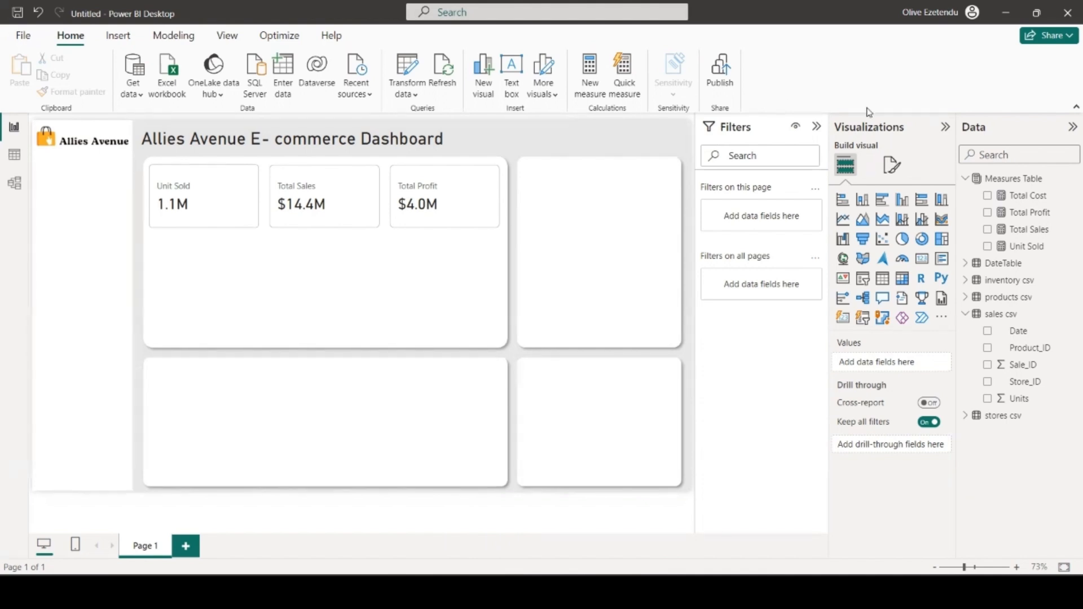
- Add the measure Unit SoldPM = CALCULATE([Unit Sold], DATEADD('DateTable'[Date Table], -1, MONTH)) to the Measures Table
{"action": "left_click", "coordinate": [1017, 179]}
{"action": "left_click", "coordinate": [294, 85]}
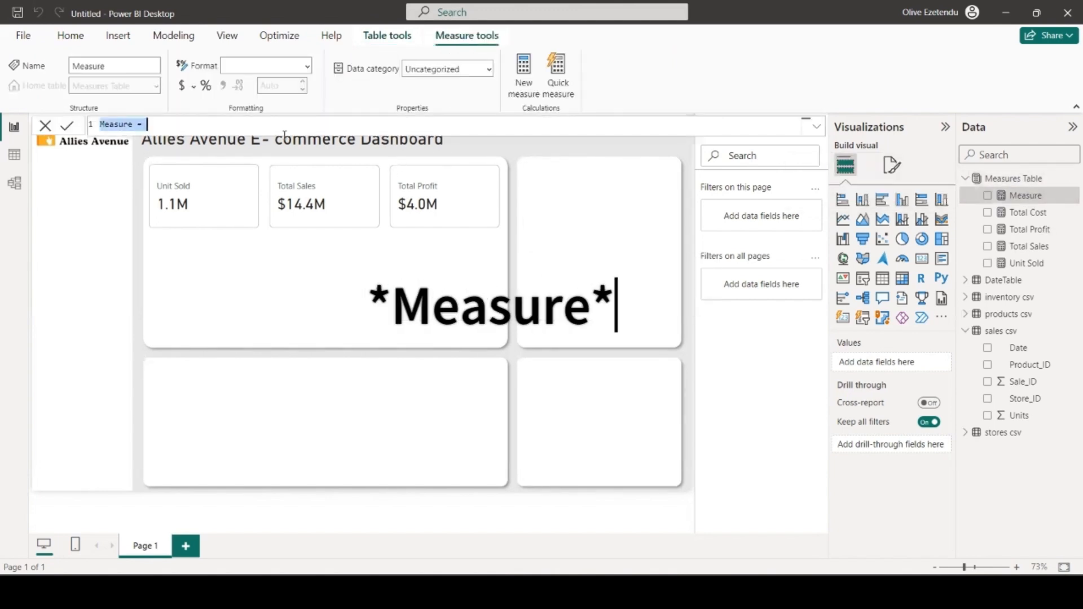
{"action": "type", "text": "Unit SoldPM = CALCULATE([Unit Sold], DATEADD('Date Table'[Date Table], -1, MONTH))"}
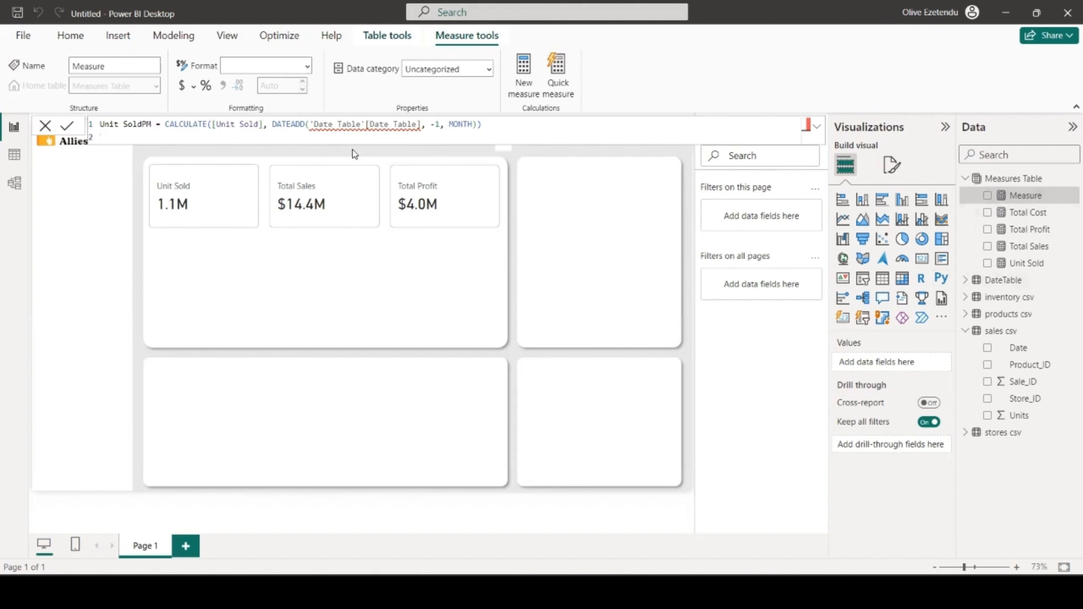
{"action": "left_click", "coordinate": [337, 123]}
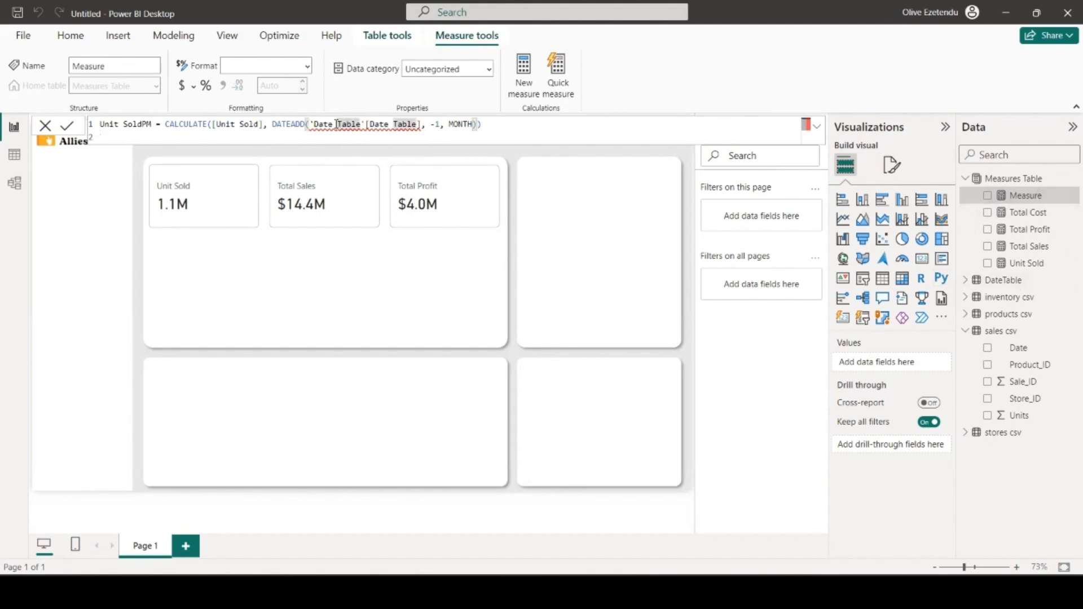
{"action": "key", "text": "BackSpace"}
{"action": "key", "text": "BackSpace"}
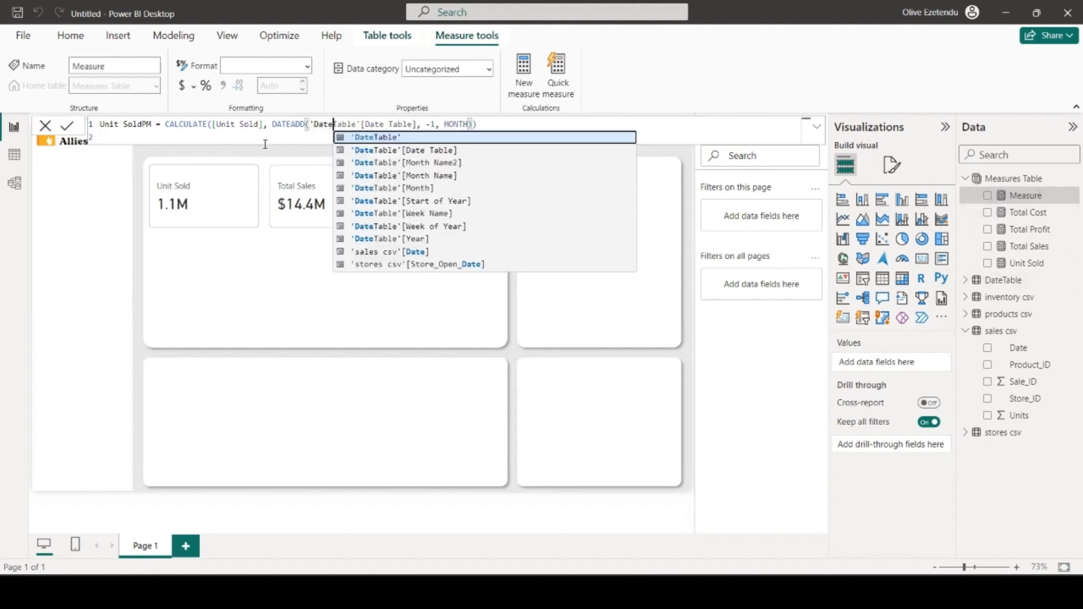
{"action": "left_click", "coordinate": [292, 296]}
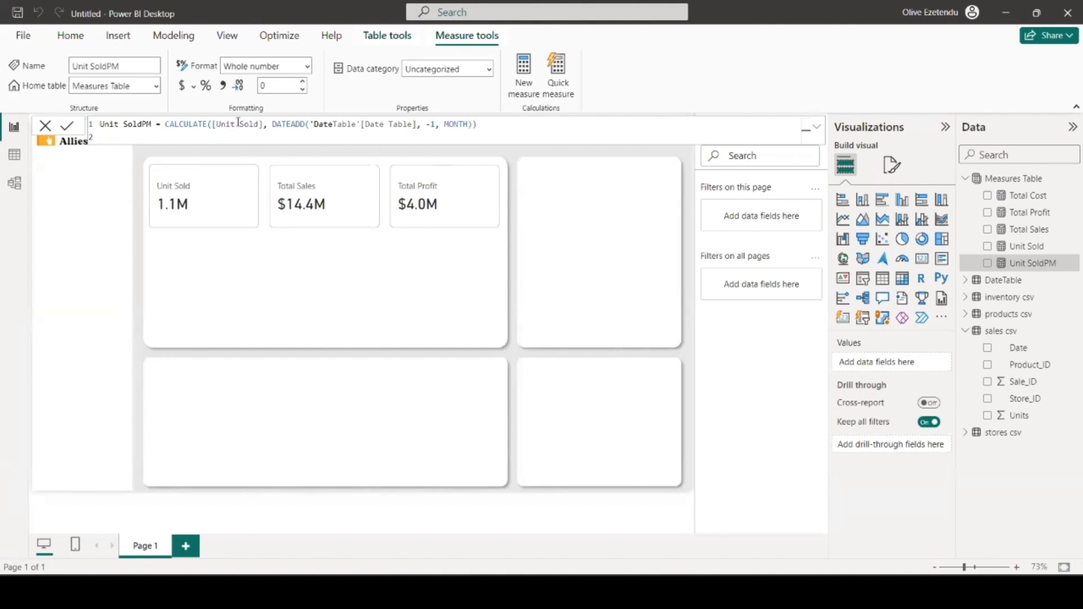
{"action": "left_click", "coordinate": [423, 126]}
{"action": "left_click", "coordinate": [472, 125]}
{"action": "key", "text": "BackSpace"}
{"action": "type", "text": ")"}
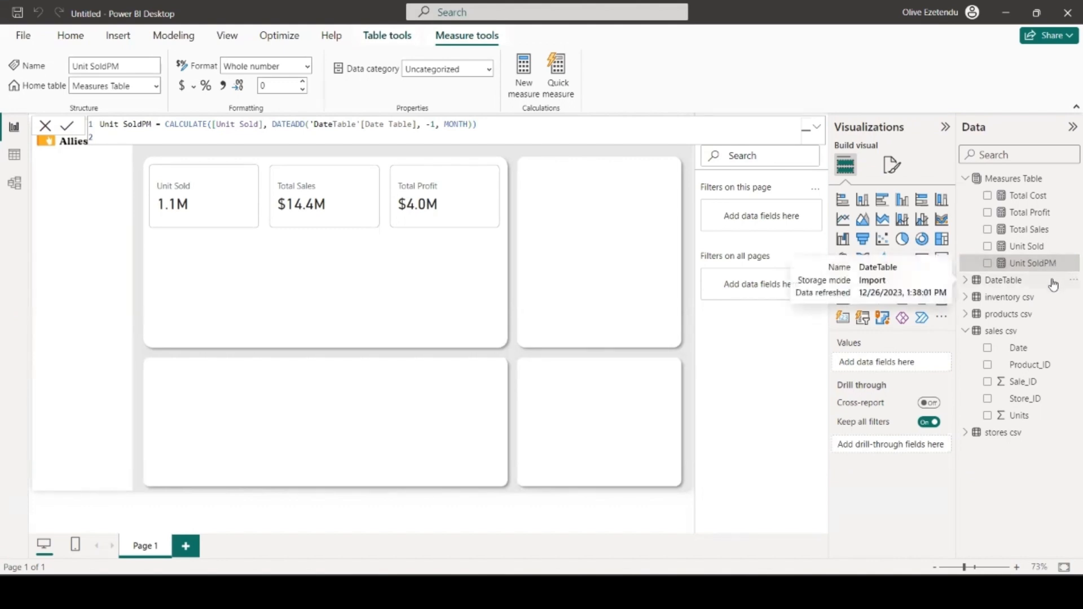
- Add the measure Unit Varience = [Unit Sold] - [Unit SoldPM] to the Measures Table
{"action": "left_click", "coordinate": [1019, 179]}
{"action": "left_click", "coordinate": [294, 77]}
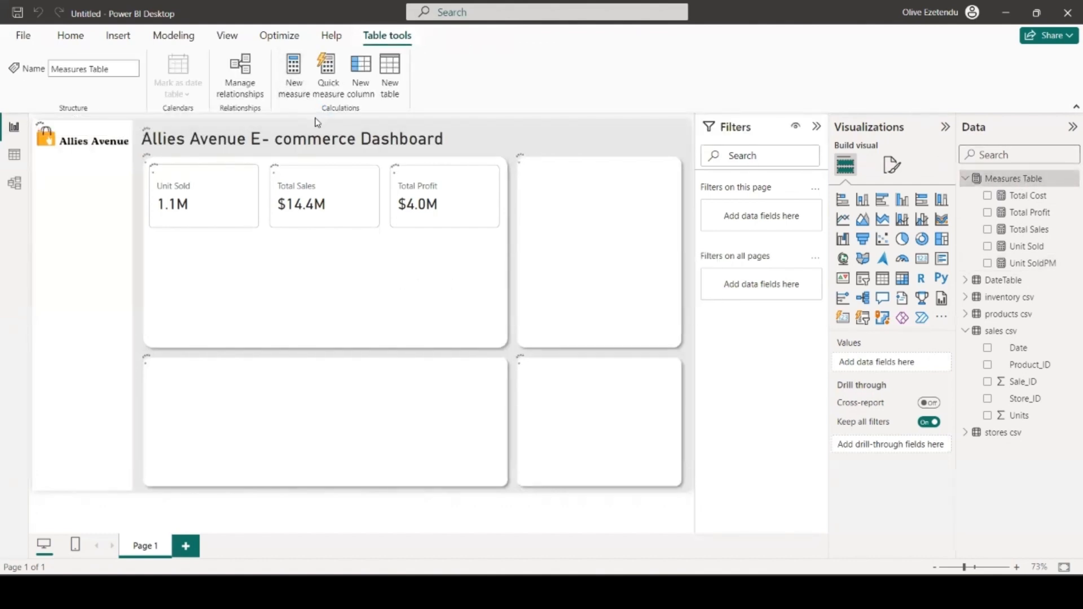
{"action": "type", "text": "uNIT"}
{"action": "key", "text": "BackSpace"}
{"action": "key", "text": "BackSpace"}
{"action": "key", "text": "BackSpace"}
{"action": "key", "text": "BackSpace"}
{"action": "type", "text": "Unit Varience ="}
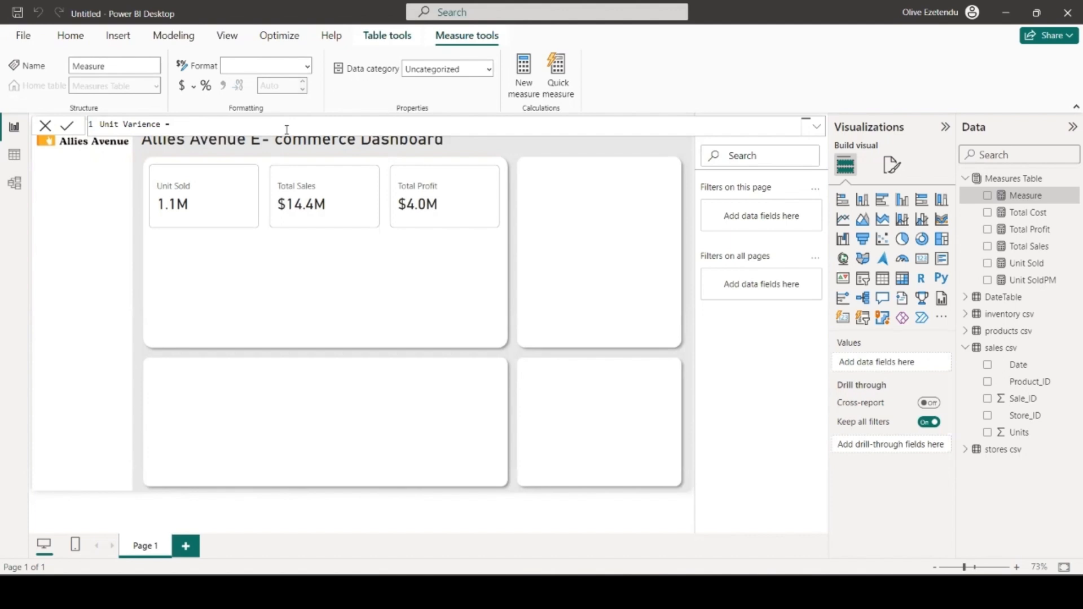
{"action": "type", "text": "u"}
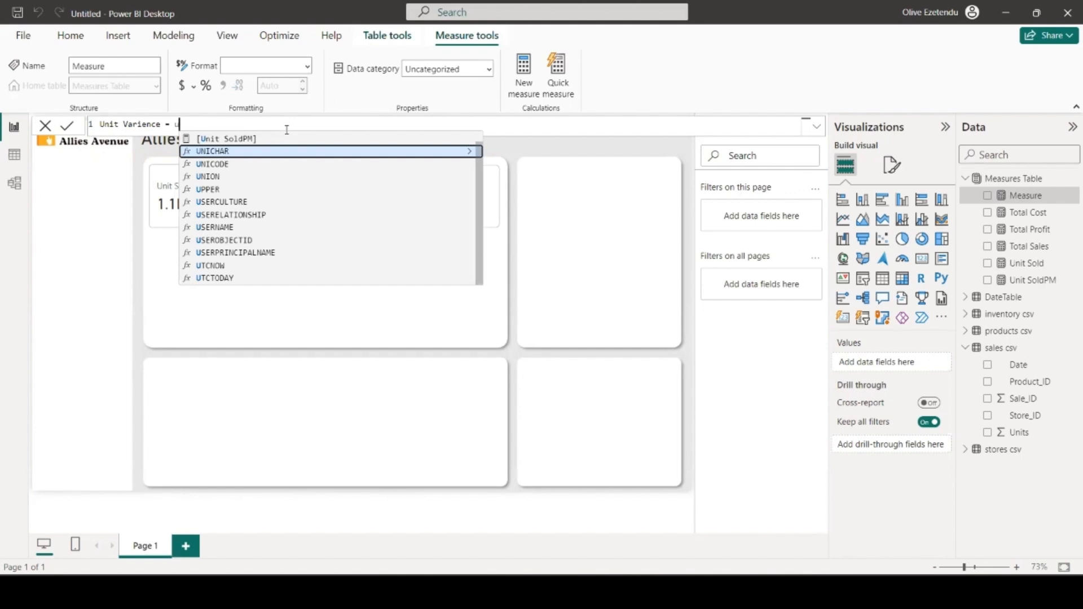
{"action": "left_click", "coordinate": [263, 140]}
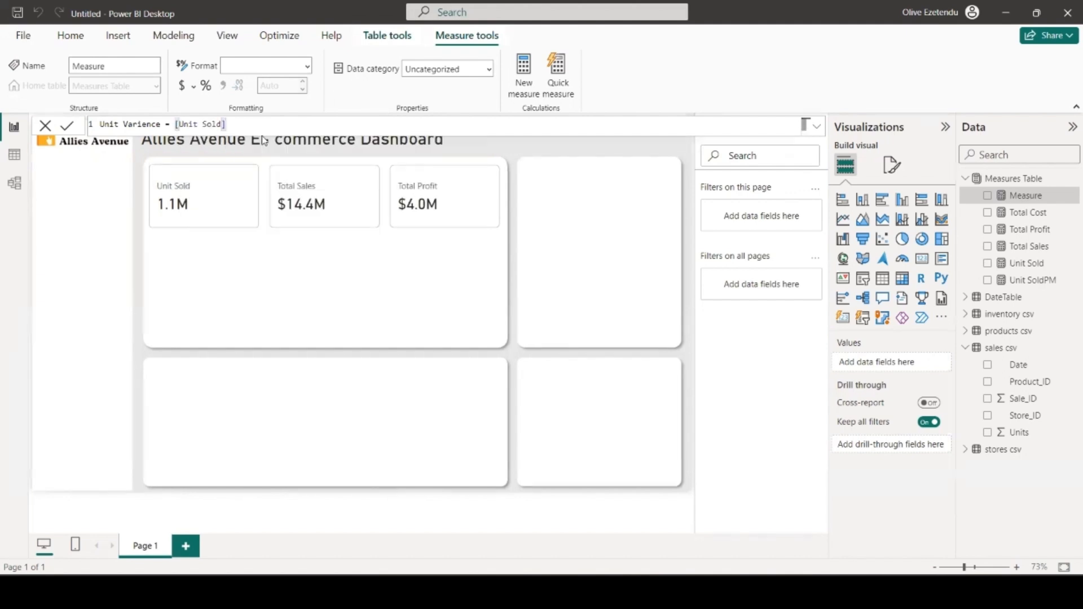
{"action": "type", "text": "- u"}
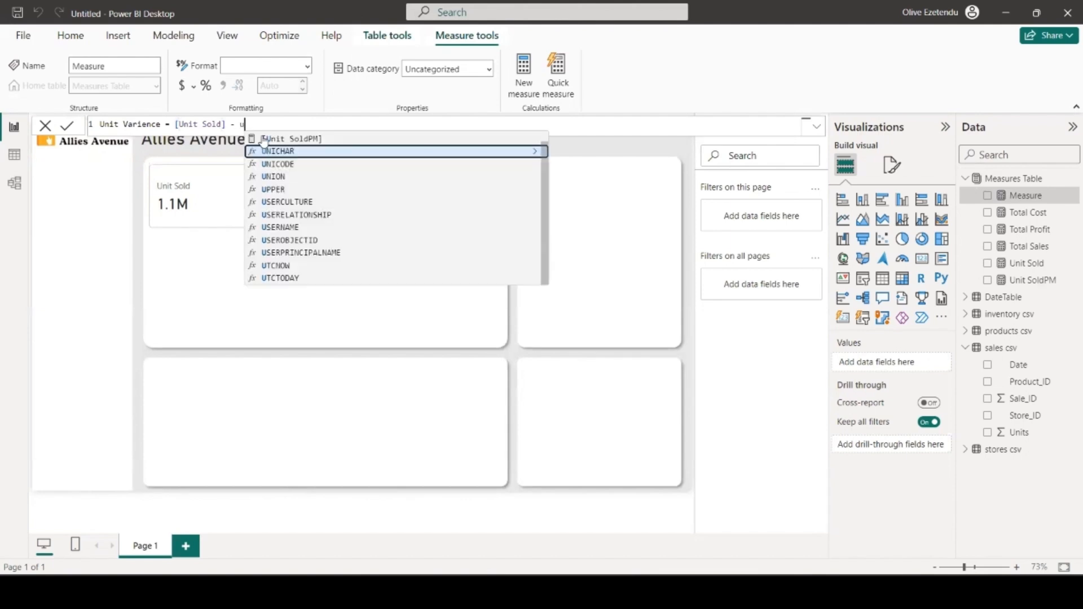
{"action": "left_click", "coordinate": [280, 139]}
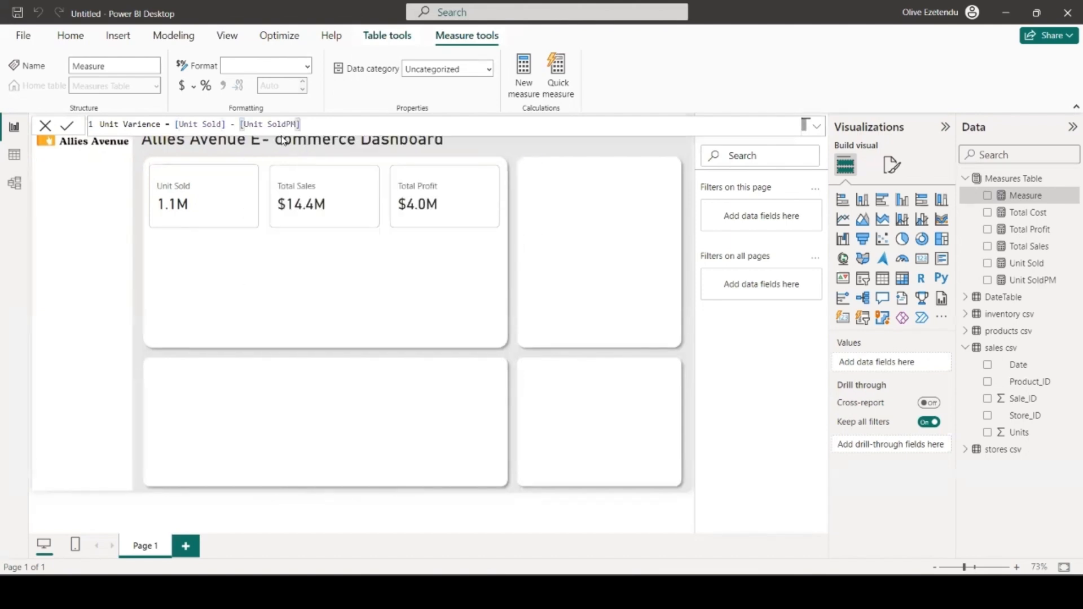
{"action": "left_click", "coordinate": [289, 143]}
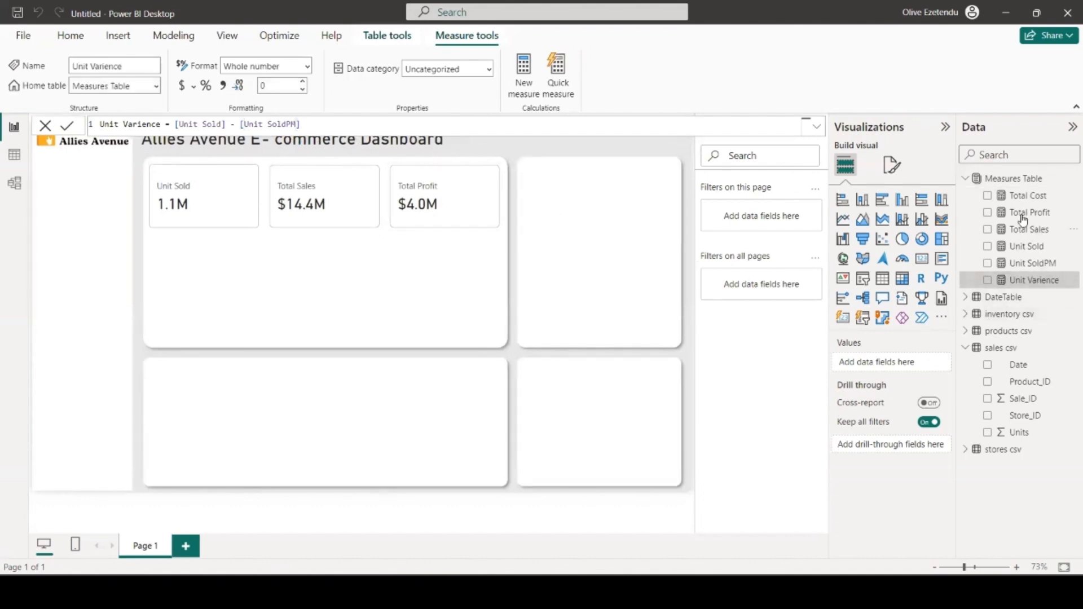
- Add the measure Unit %Varience = DIVIDE([Unit Varience], [Unit Sold], 0) to the Measures Table
{"action": "left_click", "coordinate": [1015, 179]}
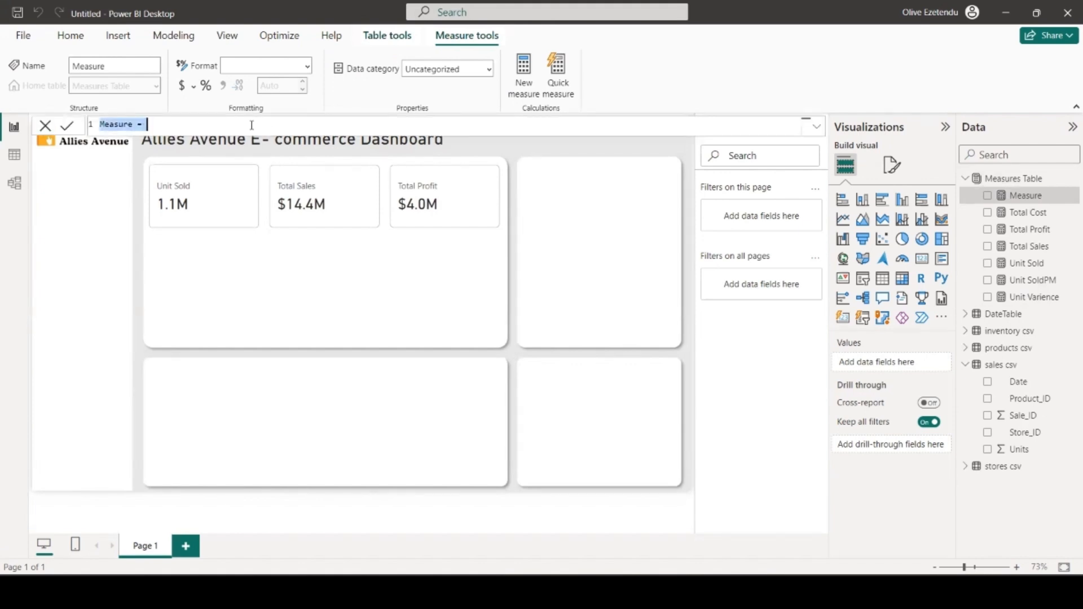
{"action": "type", "text": "U"}
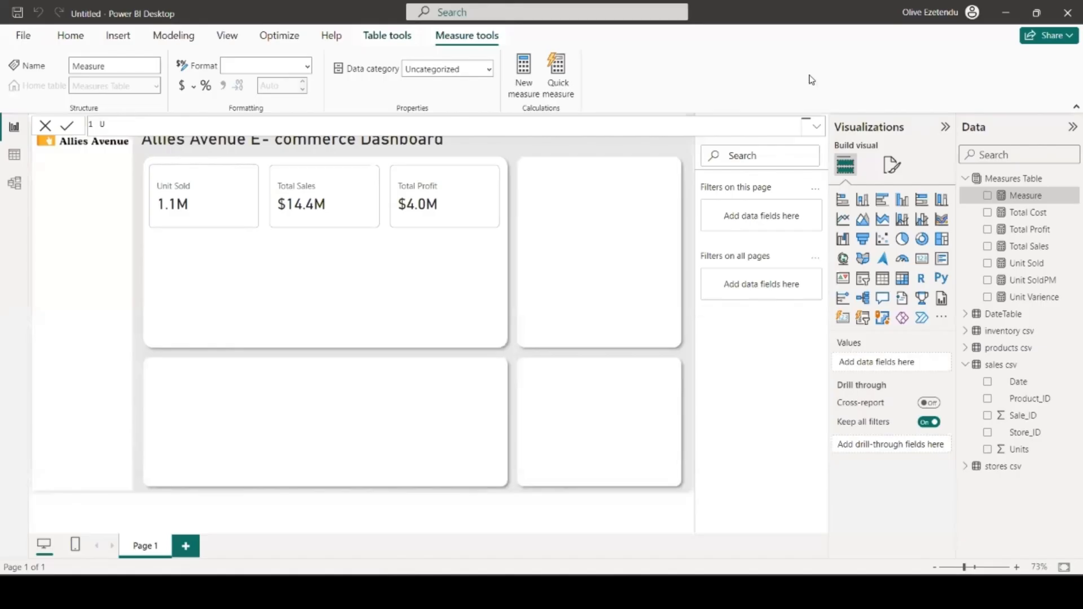
{"action": "type", "text": "nit %Varience = D"}
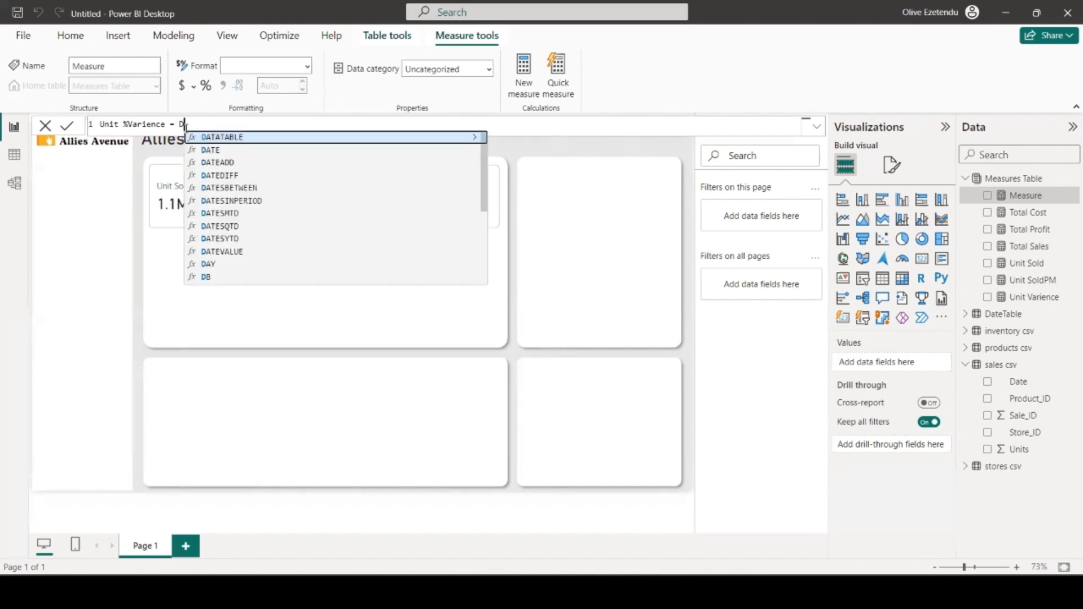
{"action": "type", "text": "IV"}
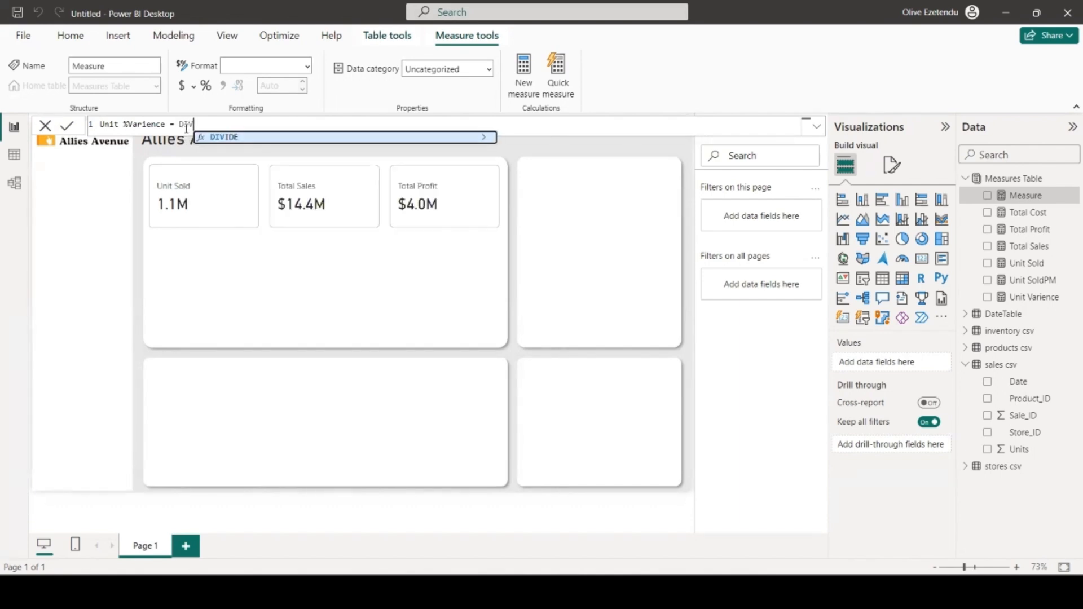
{"action": "left_click", "coordinate": [226, 138]}
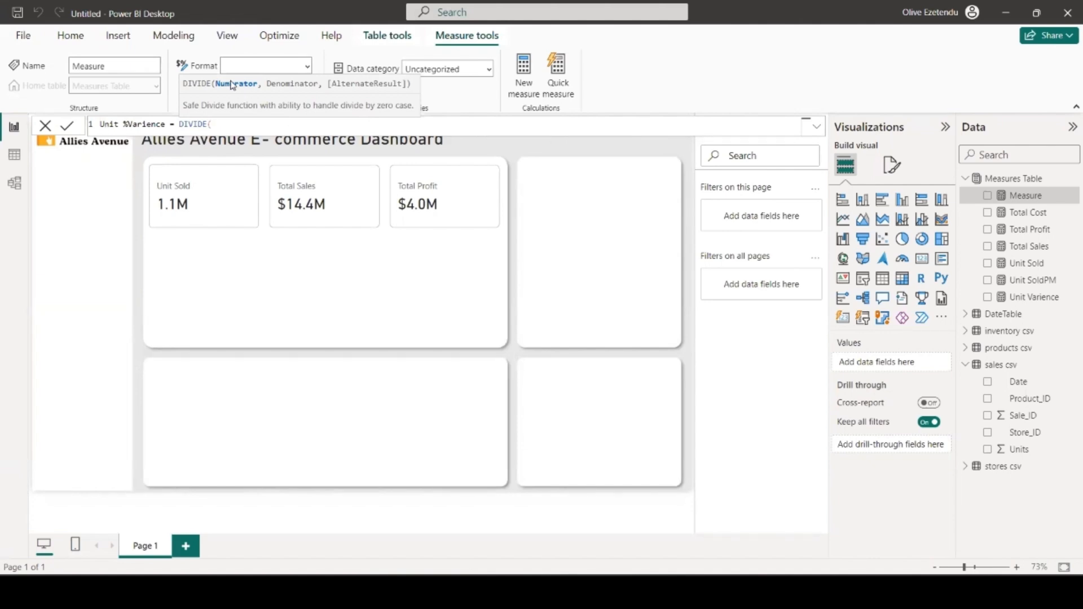
{"action": "type", "text": "unit"}
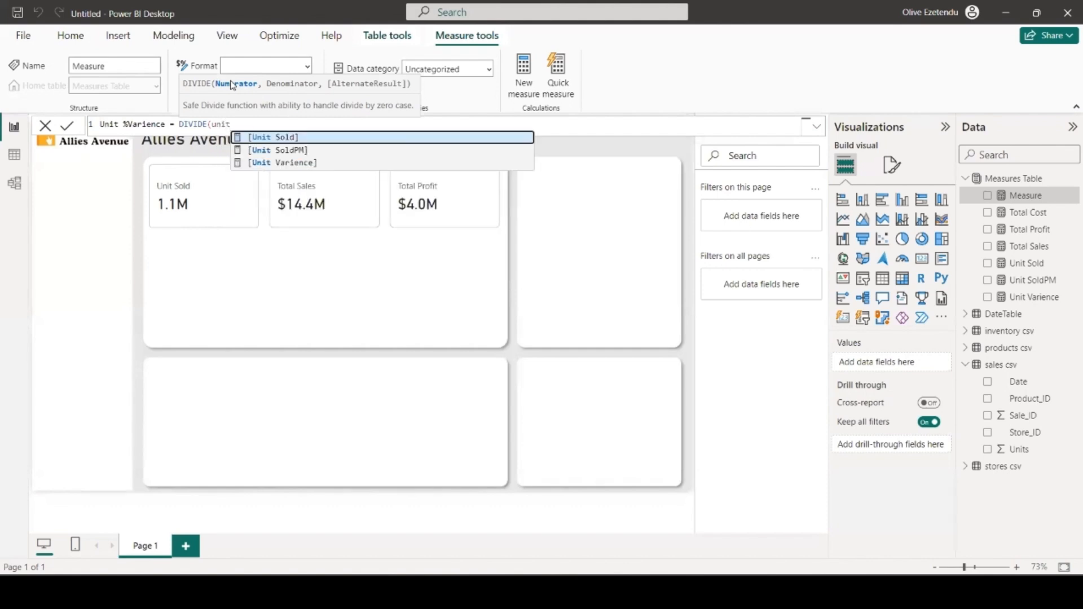
{"action": "left_click", "coordinate": [290, 162]}
{"action": "type", "text": ","}
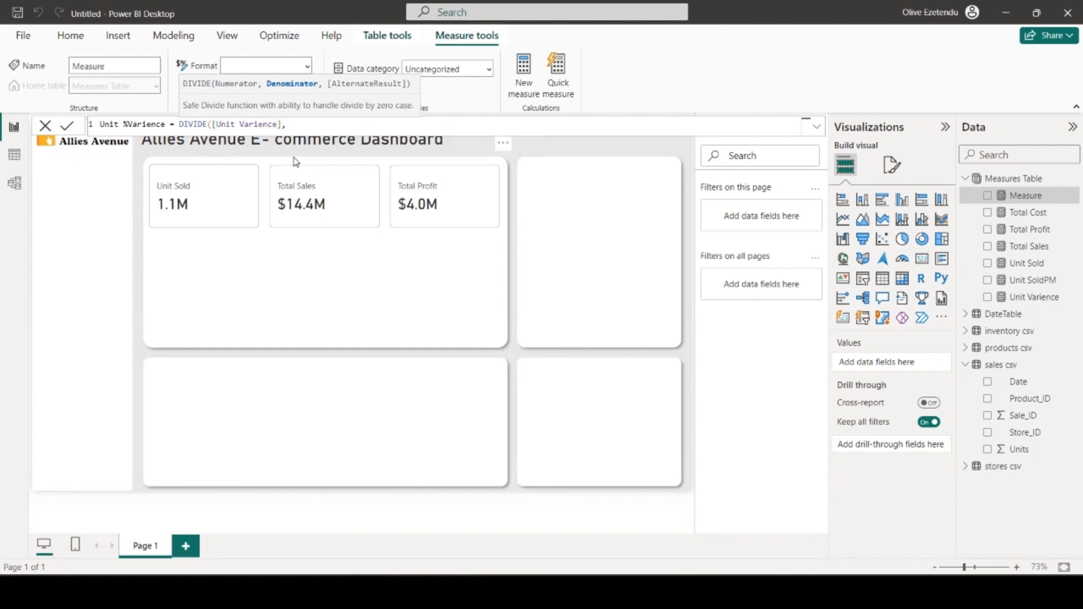
{"action": "type", "text": " unit"}
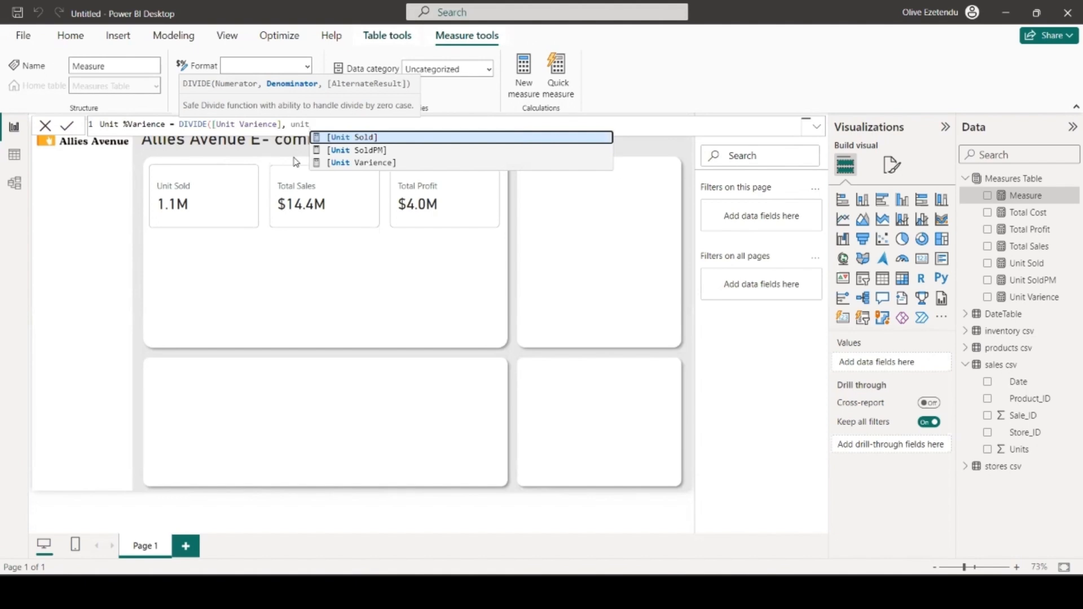
{"action": "left_click", "coordinate": [408, 137]}
{"action": "type", "text": ", 0"}
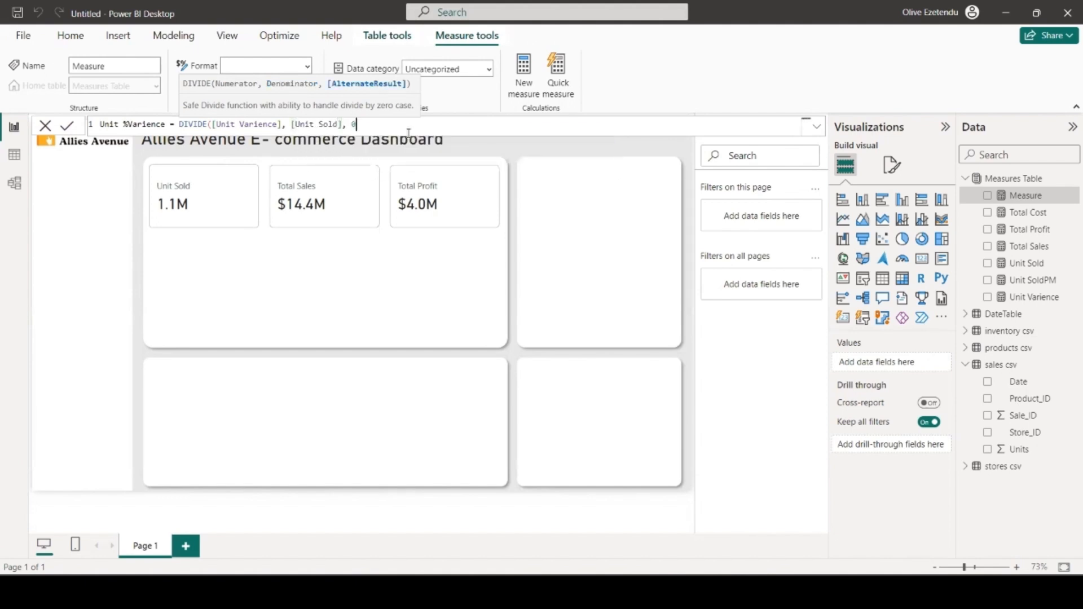
{"action": "type", "text": ")"}
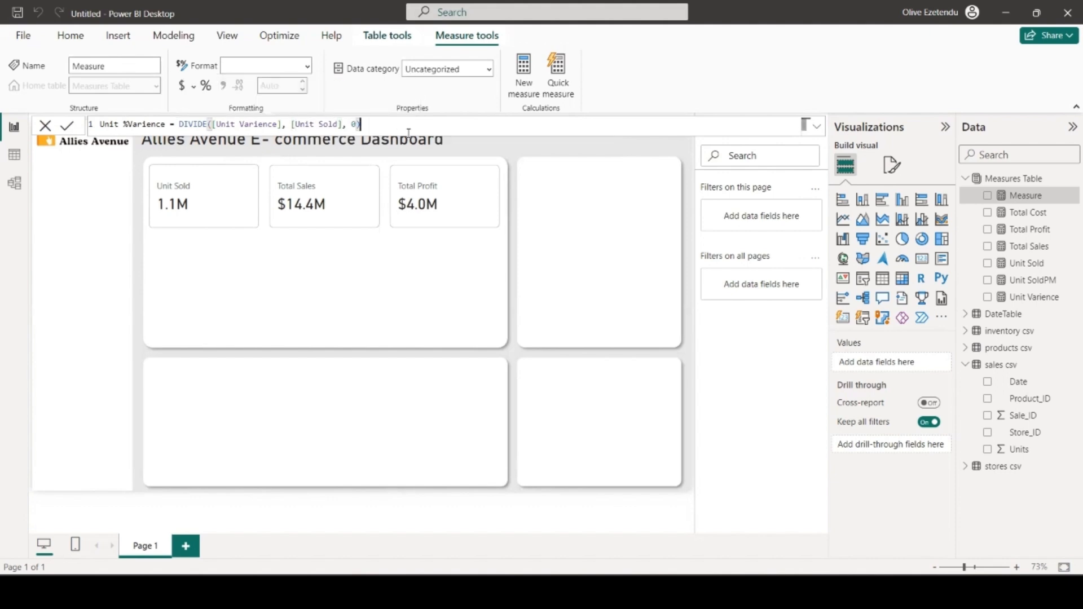
{"action": "key", "text": "Return"}
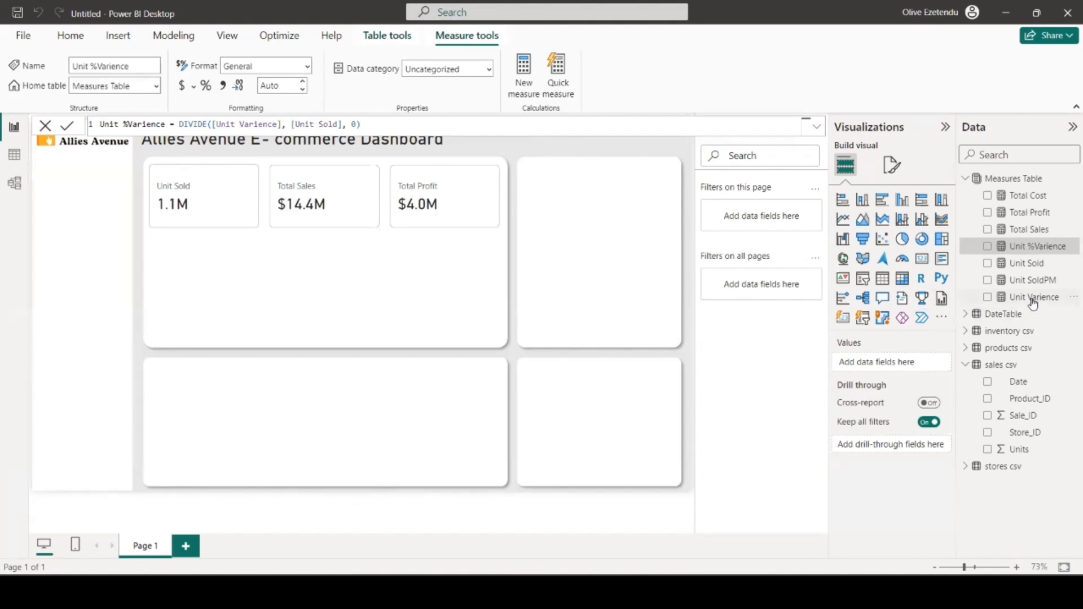
- Add the measure Unit % Arrow, pasting the formula that appends UNICHAR(9650) or UNICHAR(9660) to the rounded Unit %Varience depending on the sign of Unit Varience
{"action": "mouse_move", "coordinate": [699, 591]}
{"action": "left_click", "coordinate": [992, 178]}
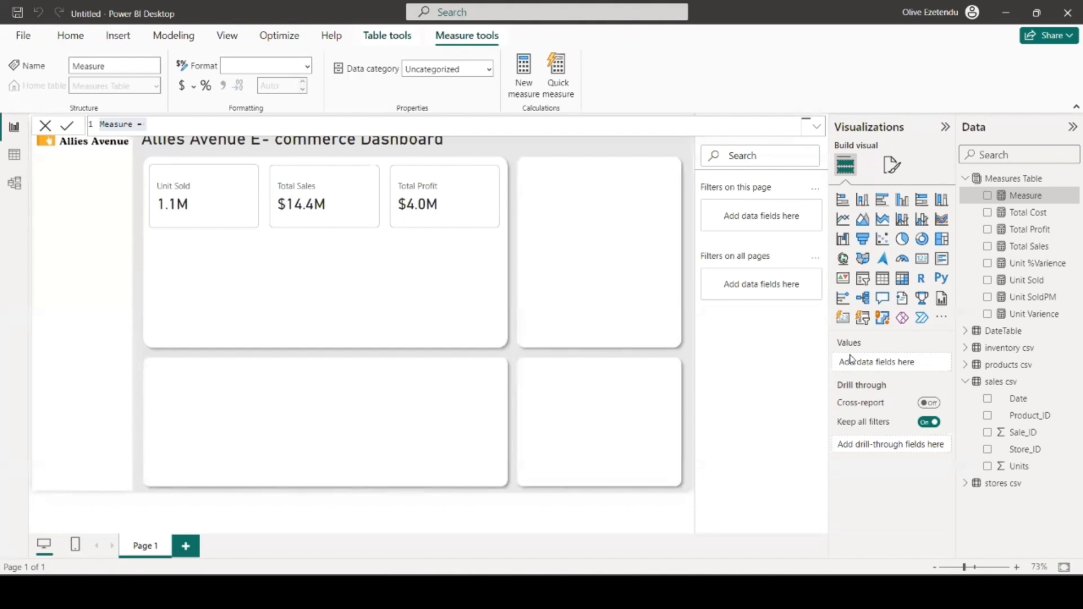
{"action": "left_click_drag", "start_coordinate": [169, 124], "coordinate": [101, 124]}
{"action": "key", "text": "ctrl+v"}
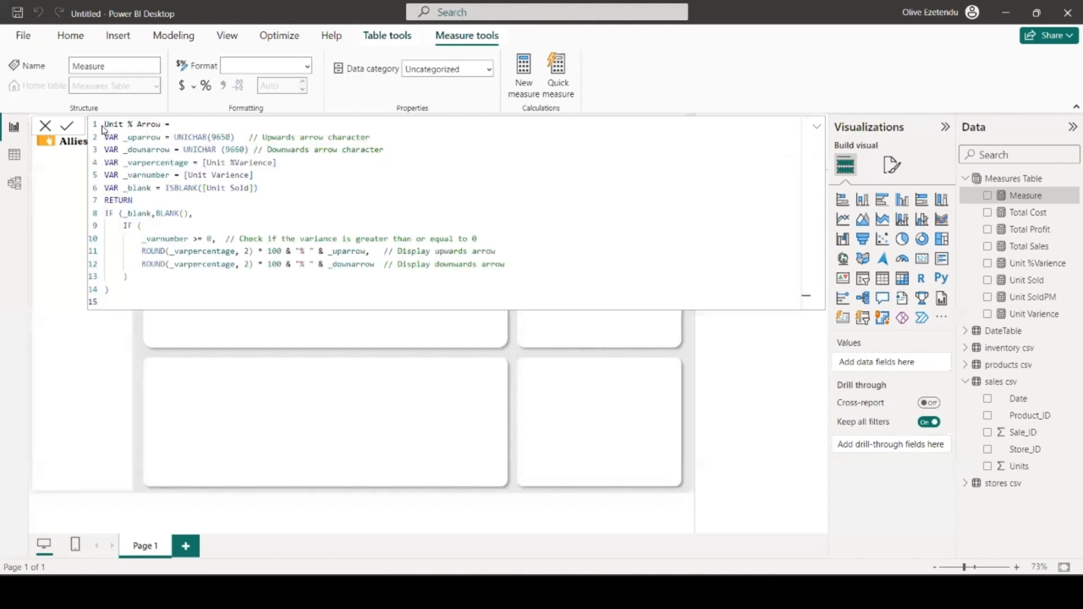
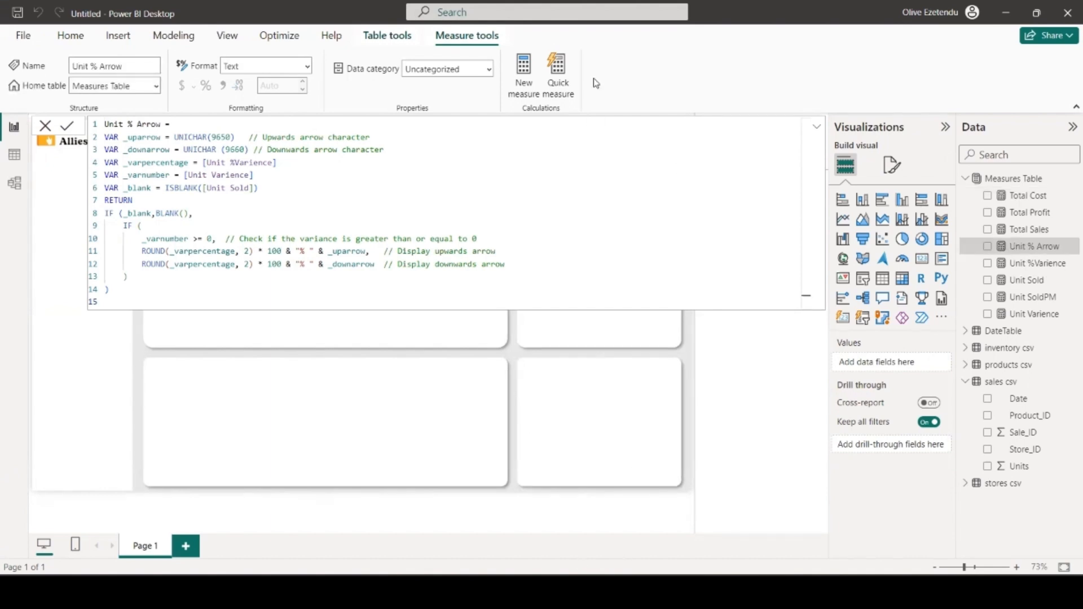
- Switch to the browser, look through the symbl.cc Unicode character table and its character codes, and return to the untitled Power BI report
{"action": "key", "text": "alt+Tab"}
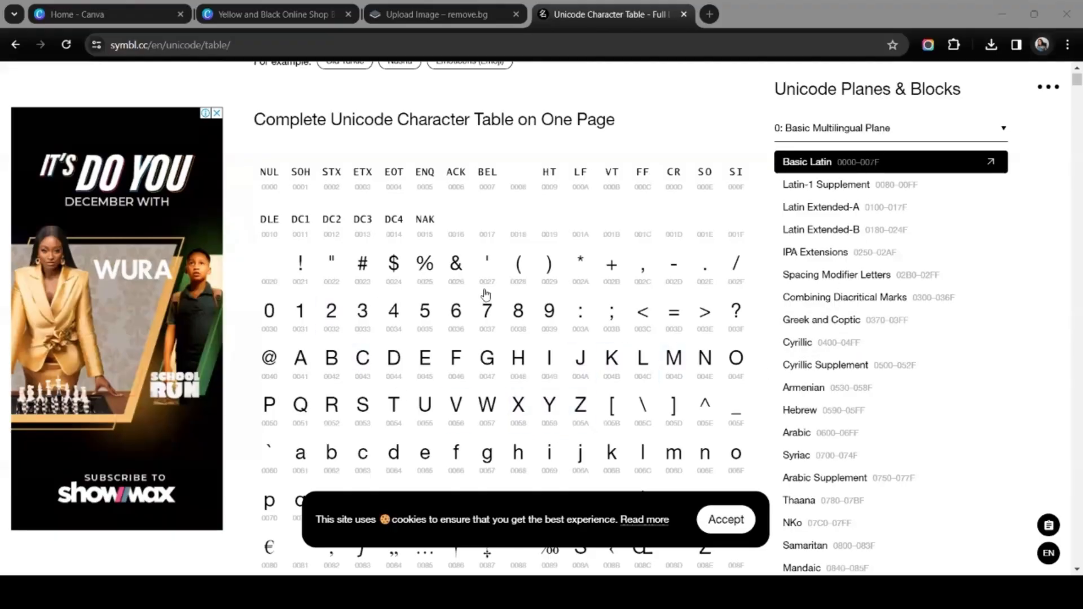
{"action": "mouse_move", "coordinate": [593, 321]}
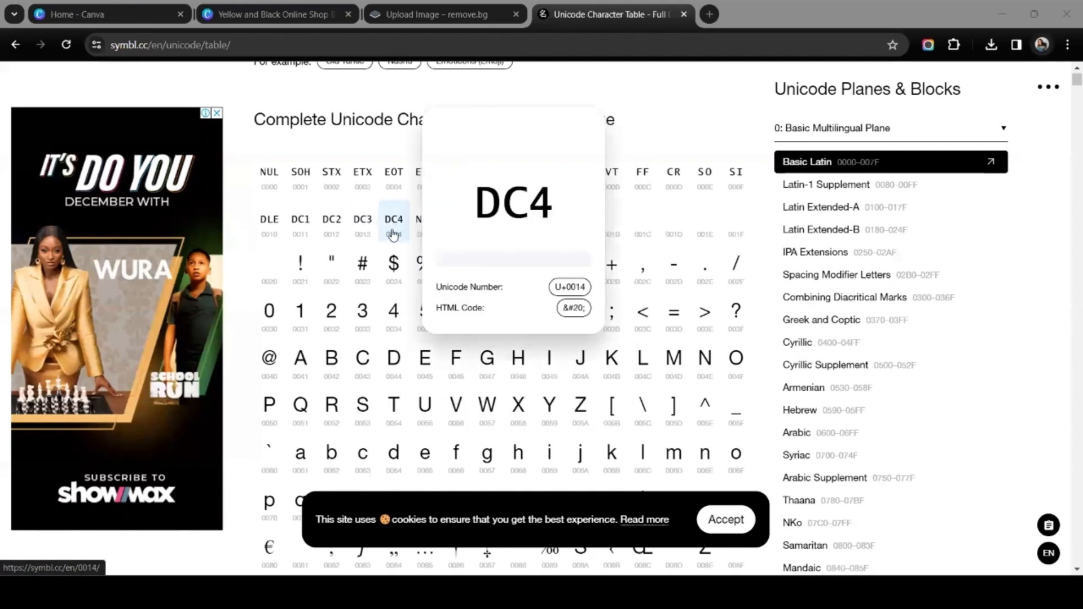
{"action": "mouse_move", "coordinate": [361, 269]}
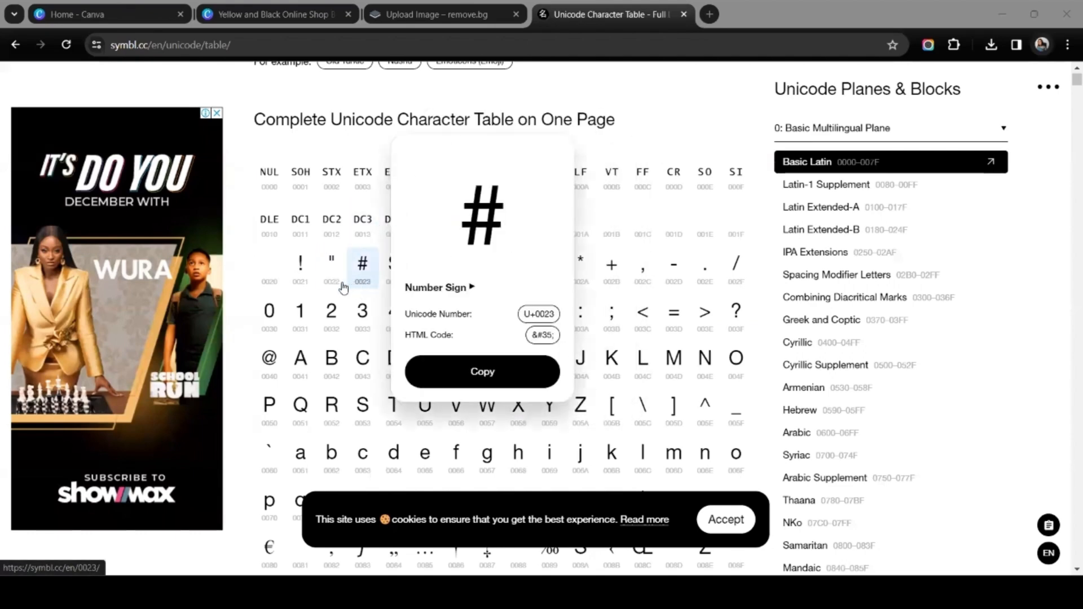
{"action": "mouse_move", "coordinate": [302, 292]}
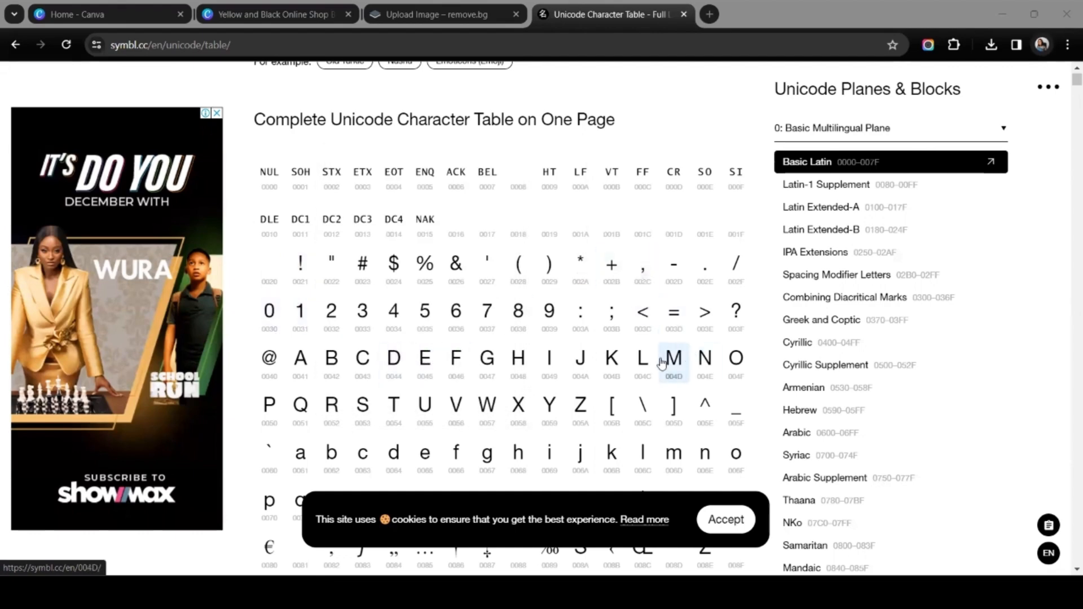
{"action": "scroll", "coordinate": [654, 361], "scroll_direction": "down", "scroll_amount": 6}
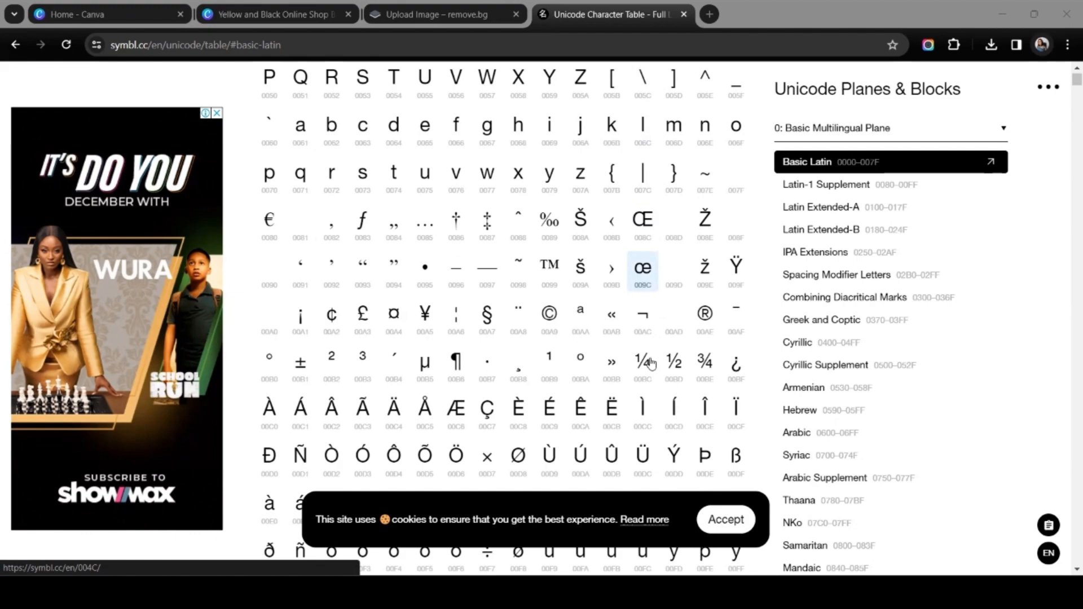
{"action": "scroll", "coordinate": [651, 362], "scroll_direction": "down", "scroll_amount": 2}
{"action": "left_click", "coordinate": [649, 362]}
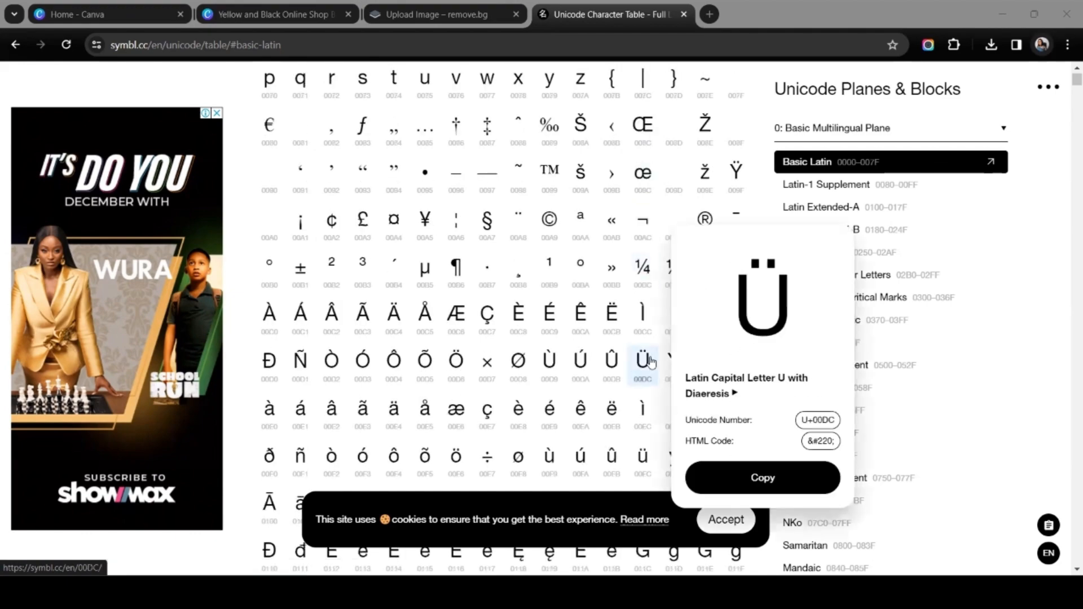
{"action": "scroll", "coordinate": [578, 352], "scroll_direction": "down", "scroll_amount": 20}
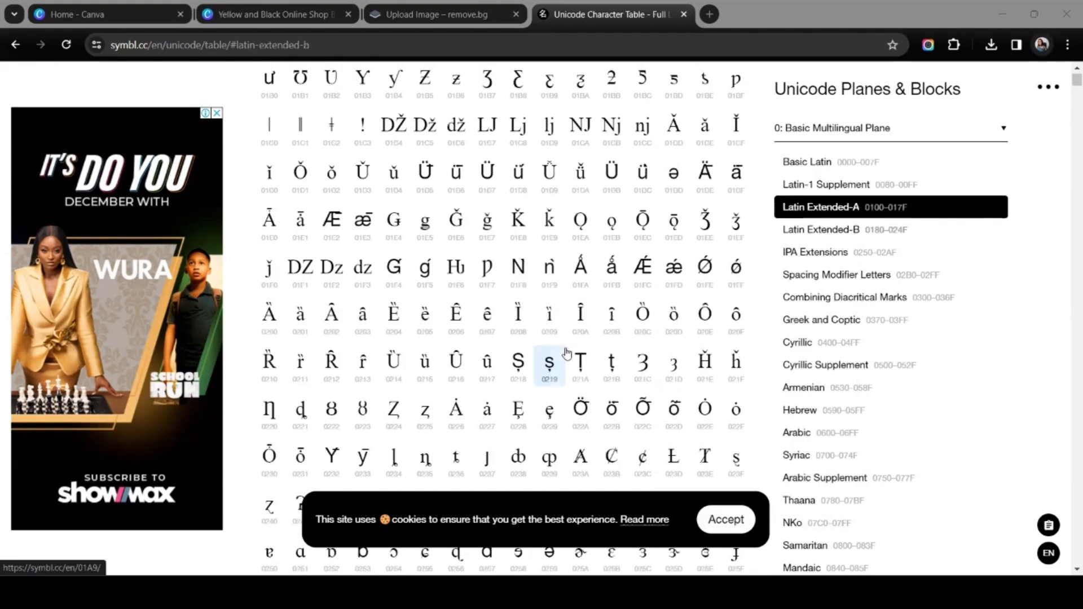
{"action": "scroll", "coordinate": [569, 353], "scroll_direction": "down", "scroll_amount": 20}
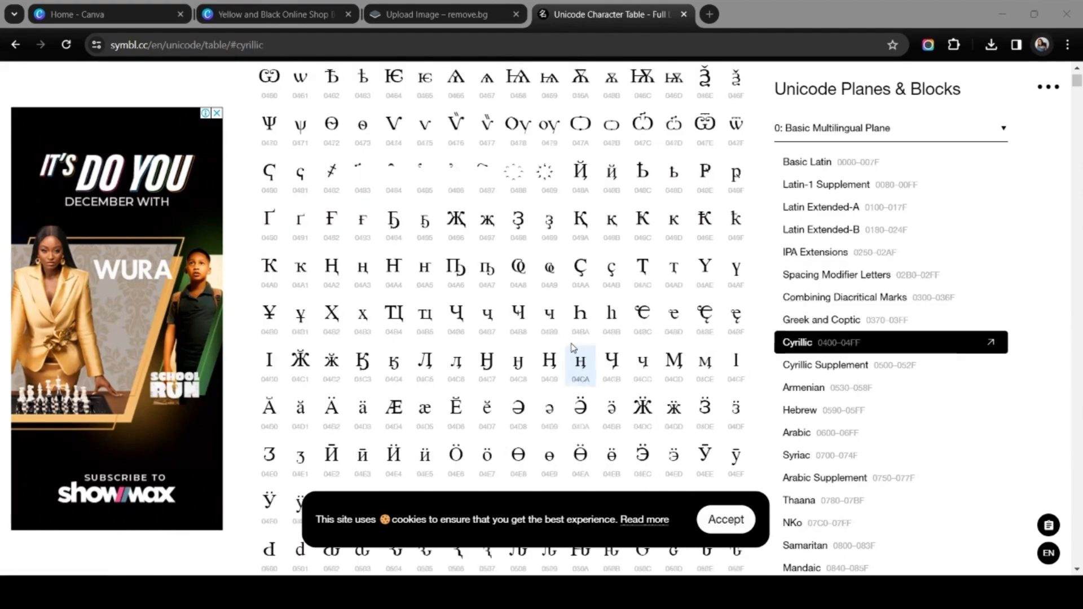
{"action": "scroll", "coordinate": [562, 360], "scroll_direction": "down", "scroll_amount": 20}
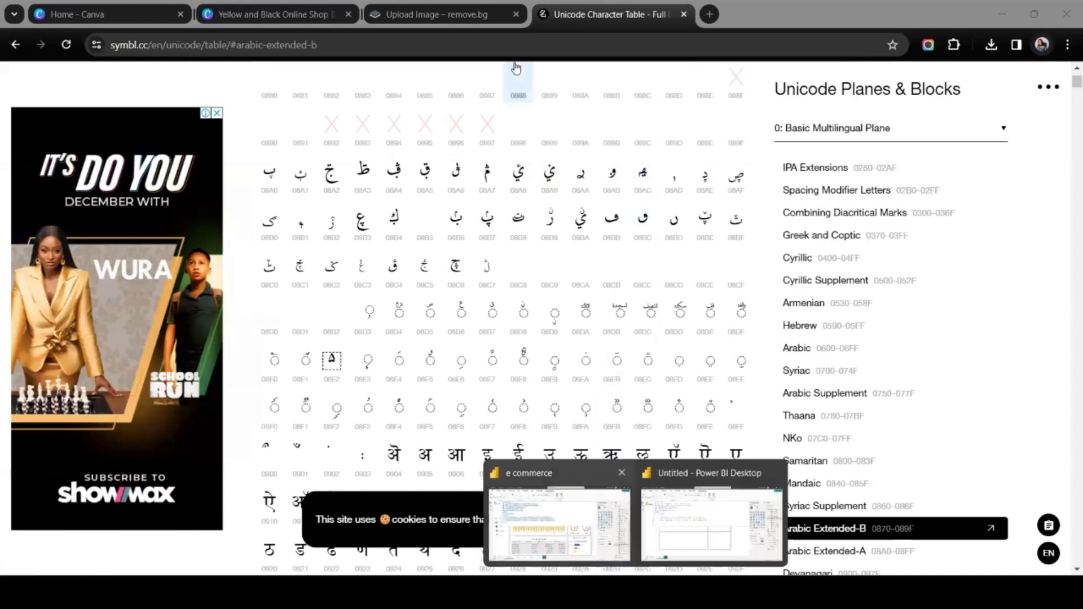
{"action": "left_click", "coordinate": [702, 532]}
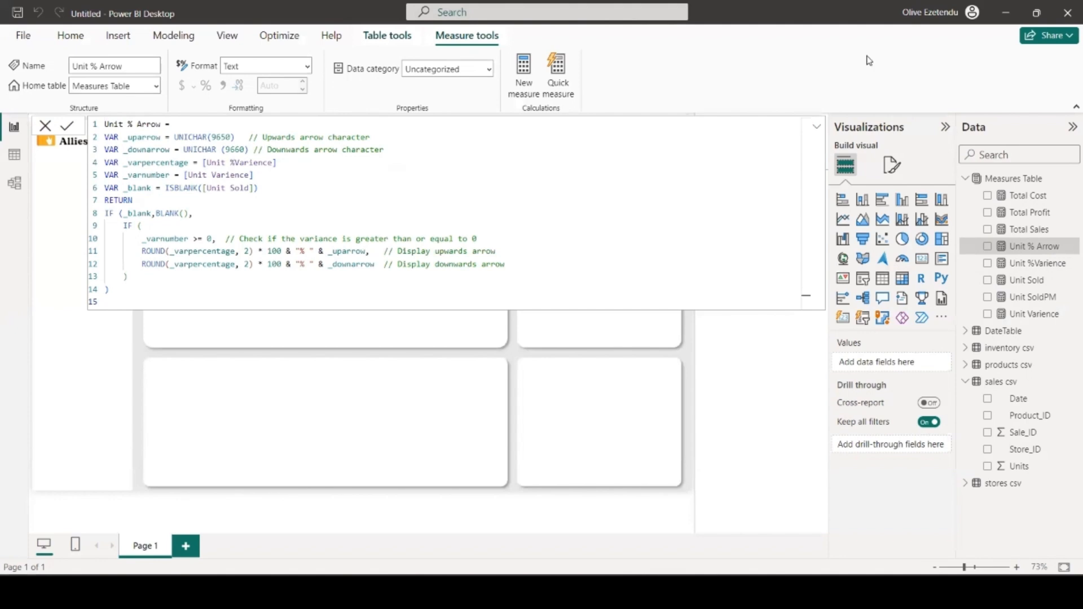
- Add Unit SoldPM and Unit Varience as reference labels to the Unit Sold card and make the card taller to fit both
{"action": "left_click", "coordinate": [689, 393]}
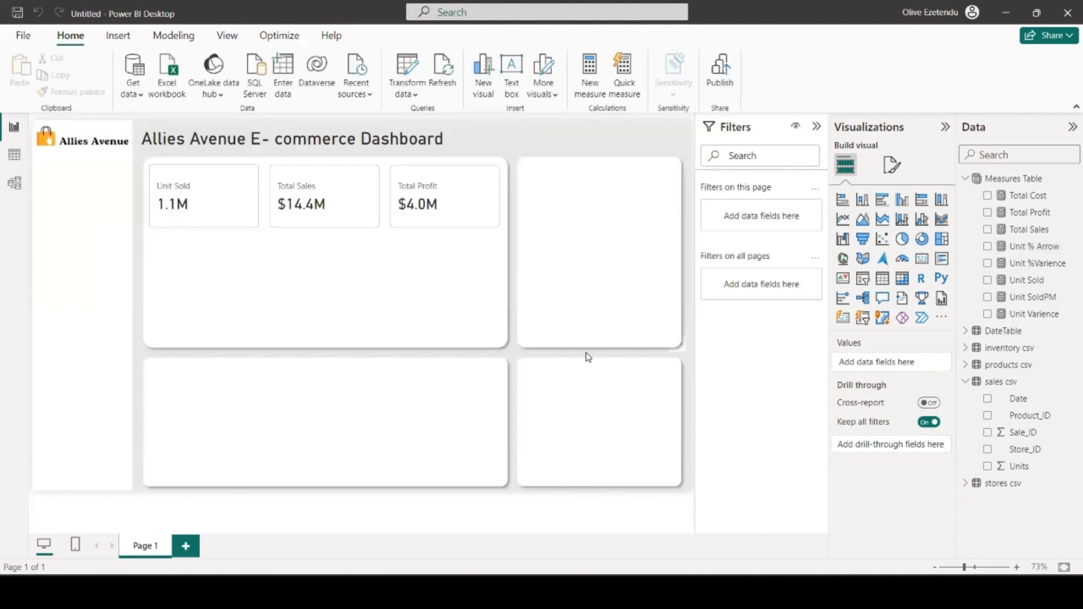
{"action": "left_click", "coordinate": [227, 228]}
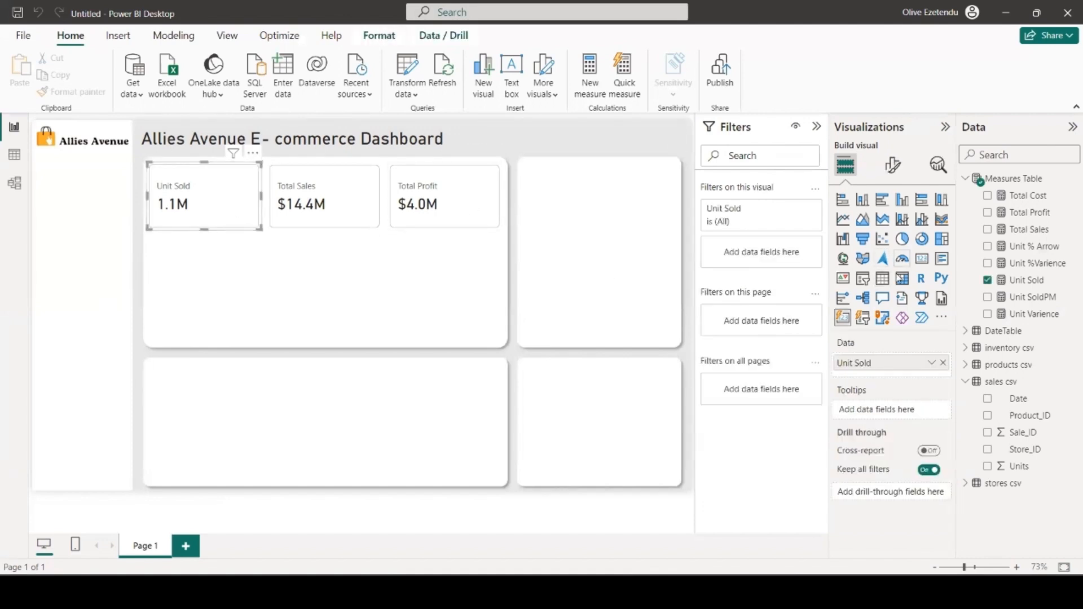
{"action": "left_click", "coordinate": [893, 165]}
{"action": "left_click", "coordinate": [866, 348]}
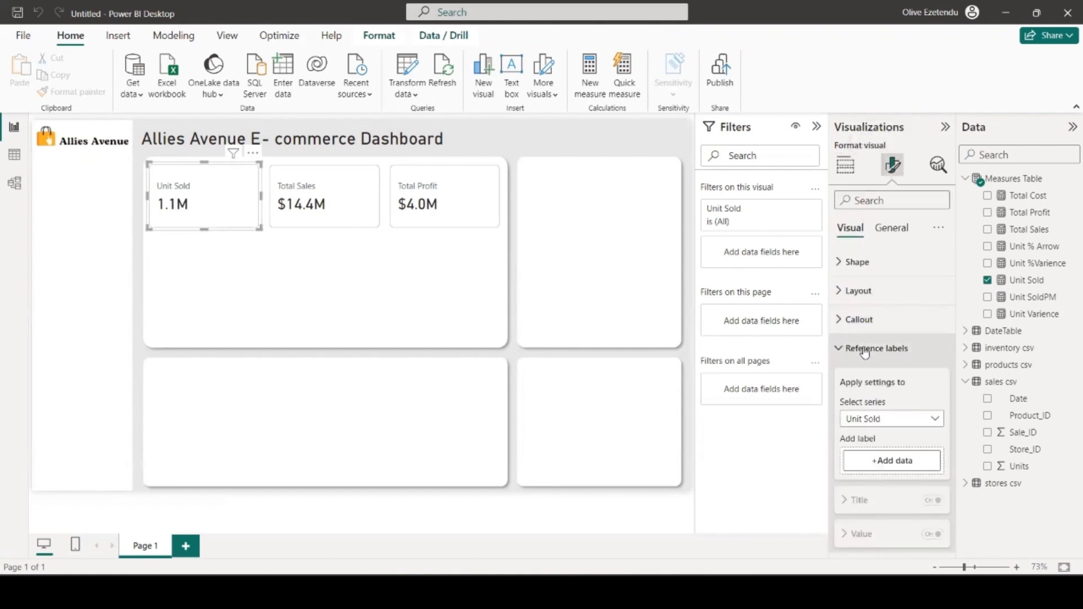
{"action": "scroll", "coordinate": [901, 358], "scroll_direction": "down", "scroll_amount": 3}
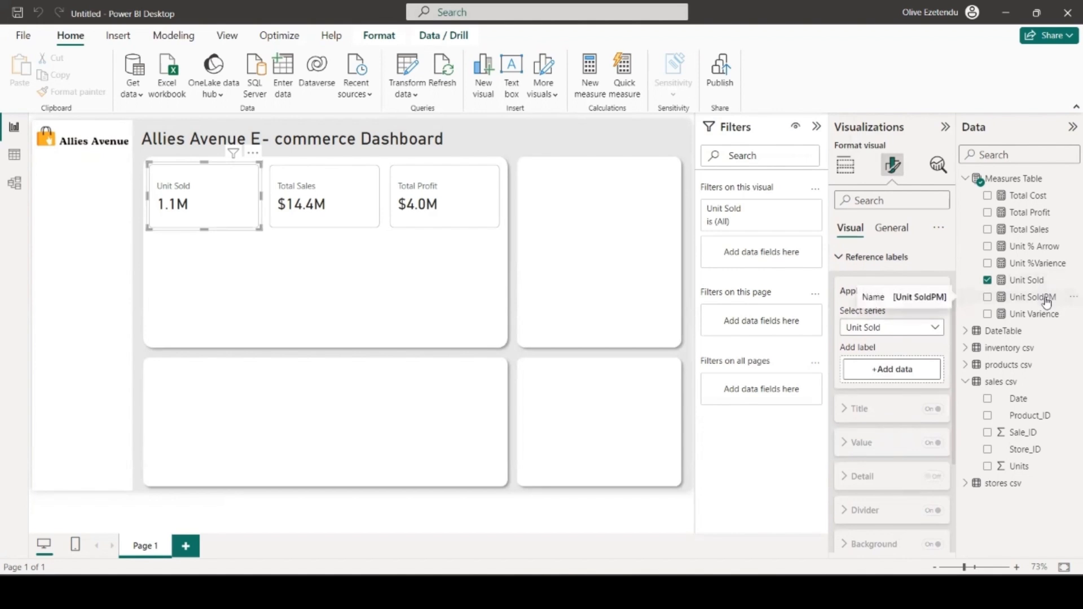
{"action": "left_click_drag", "start_coordinate": [1048, 299], "coordinate": [926, 374]}
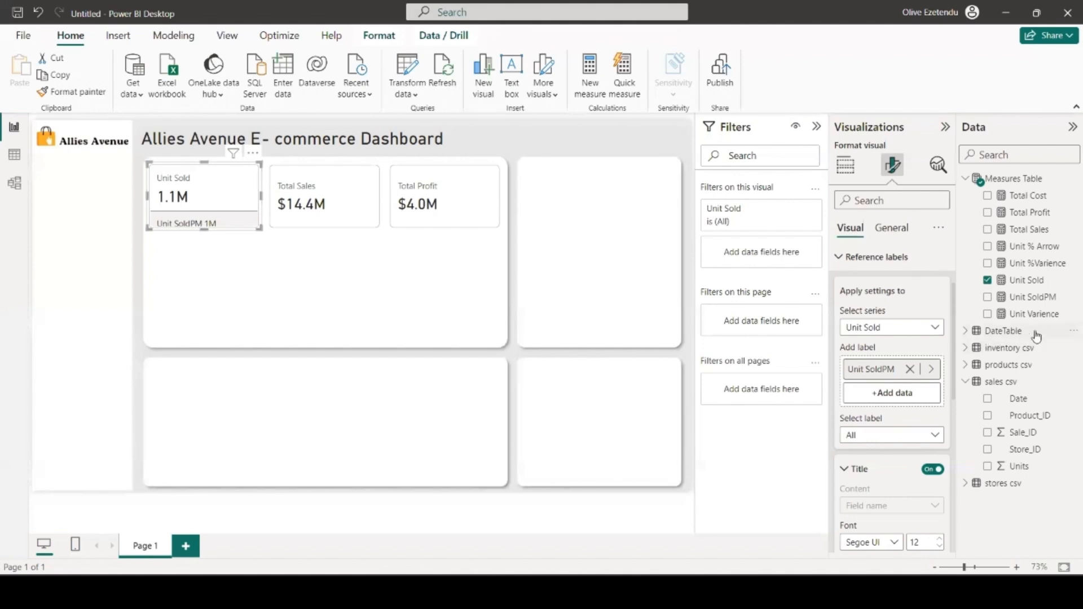
{"action": "left_click_drag", "start_coordinate": [1040, 318], "coordinate": [918, 398]}
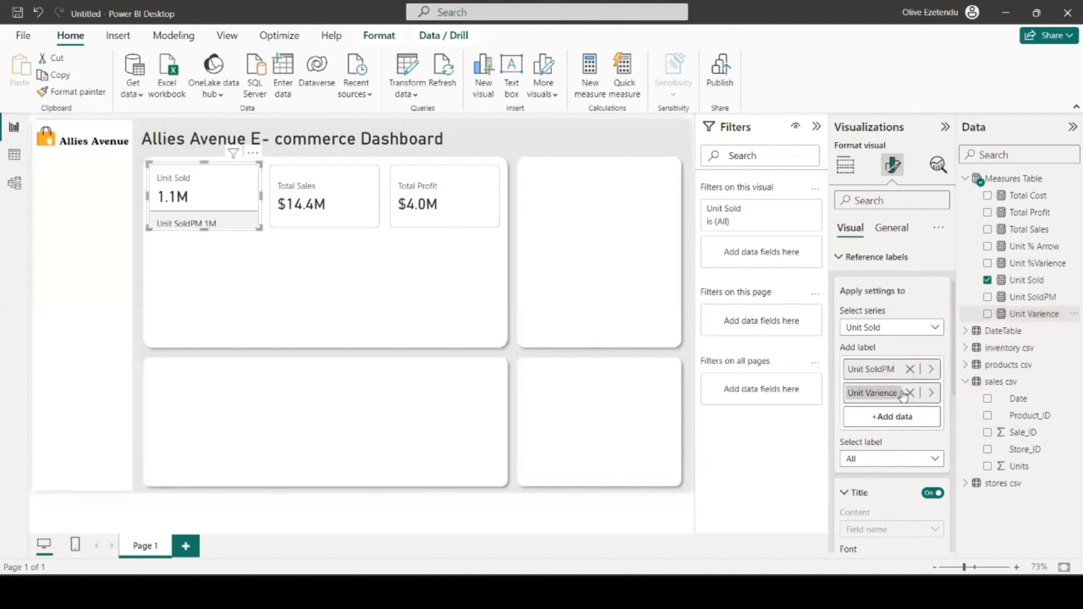
{"action": "left_click", "coordinate": [207, 246]}
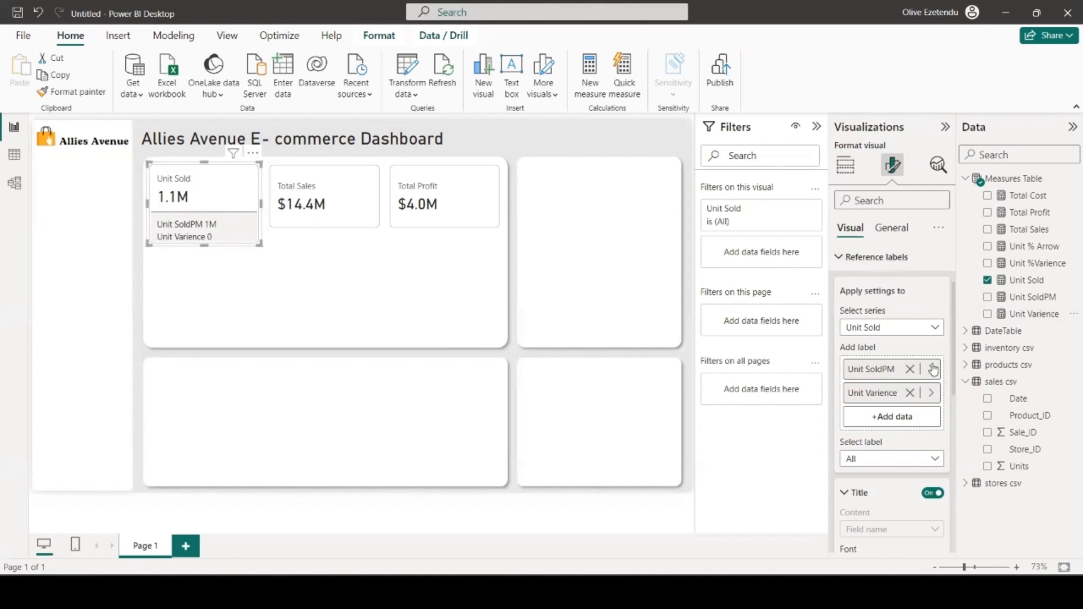
- Set the title font size of all reference labels on the Unit Sold card to 10
{"action": "scroll", "coordinate": [899, 369], "scroll_direction": "down", "scroll_amount": 3}
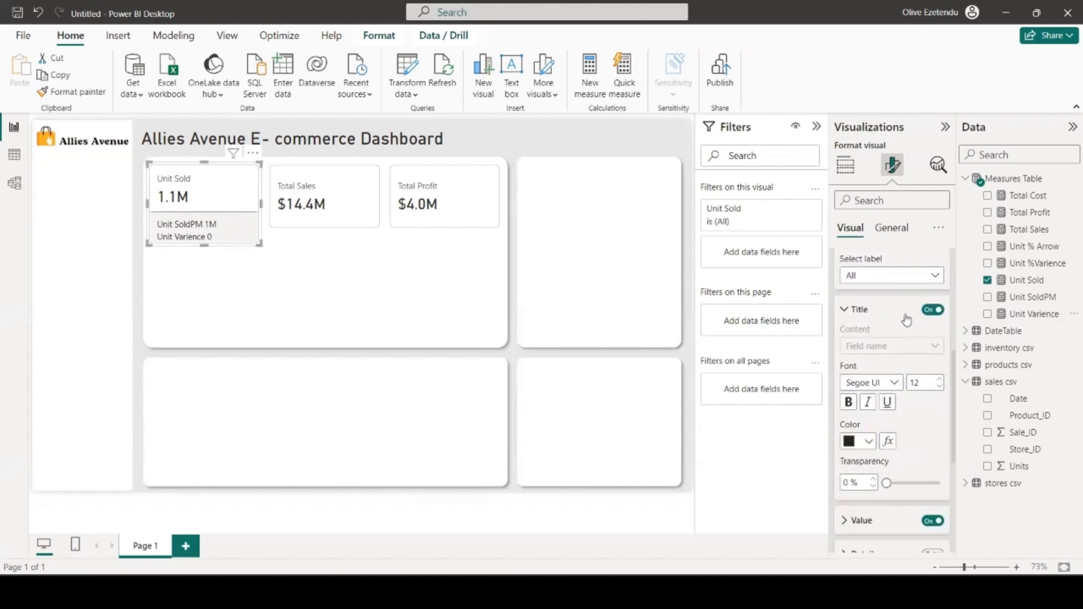
{"action": "left_click", "coordinate": [940, 388]}
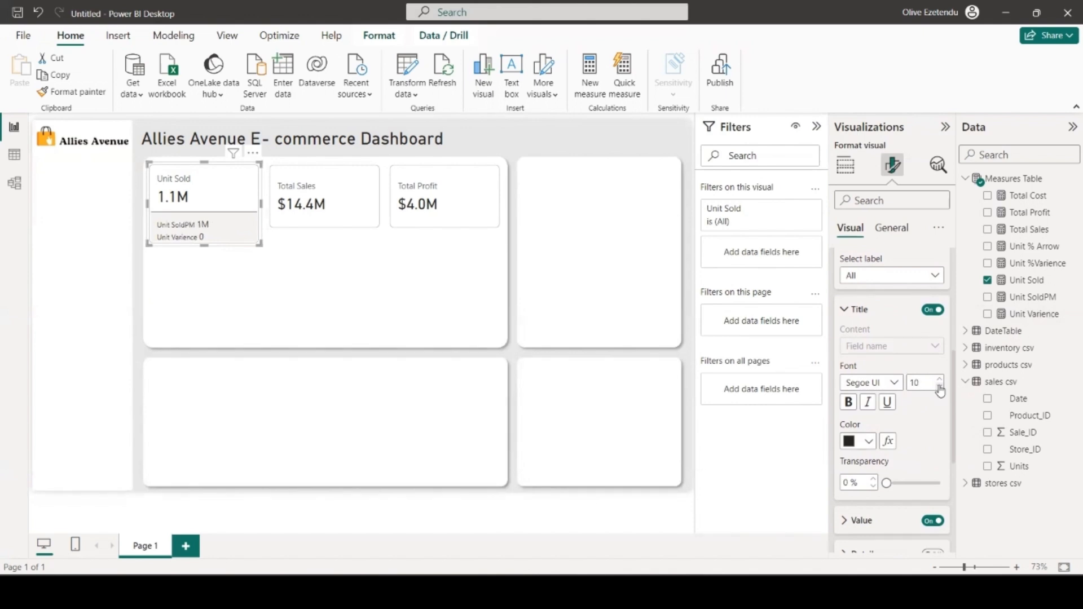
{"action": "left_click", "coordinate": [939, 388]}
- Reduce the value font size of all reference labels on the Unit Sold card
{"action": "scroll", "coordinate": [926, 402], "scroll_direction": "down", "scroll_amount": 3}
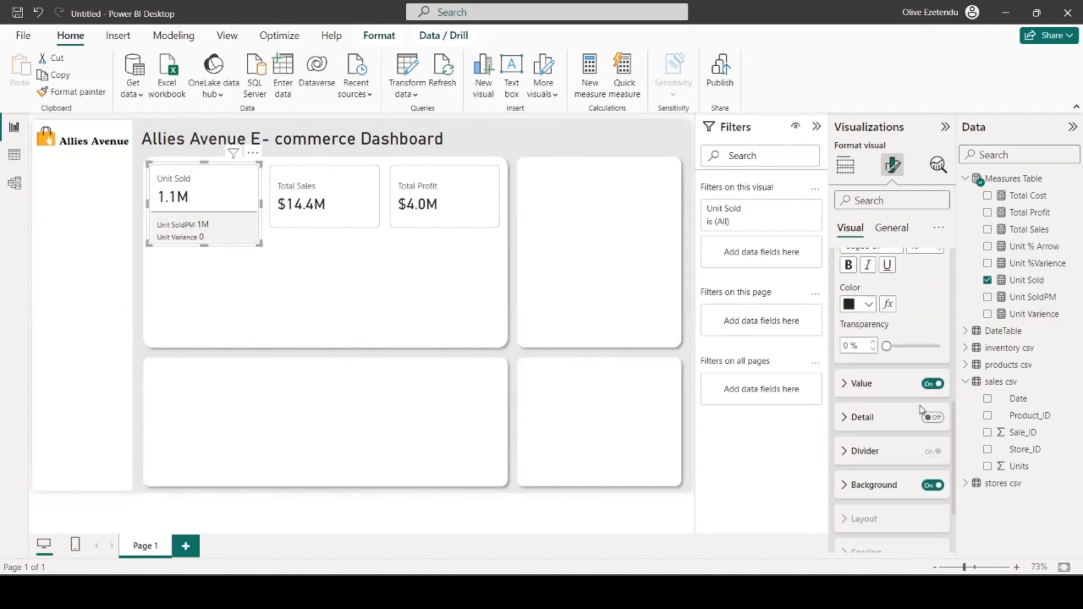
{"action": "left_click", "coordinate": [853, 384]}
{"action": "scroll", "coordinate": [931, 319], "scroll_direction": "down", "scroll_amount": 3}
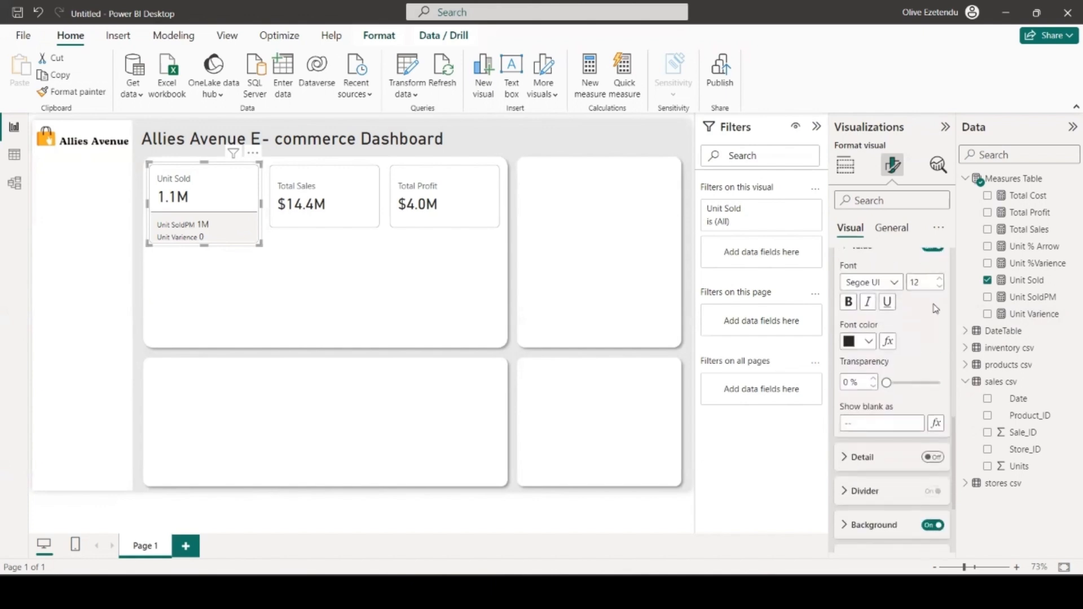
{"action": "left_click", "coordinate": [938, 288]}
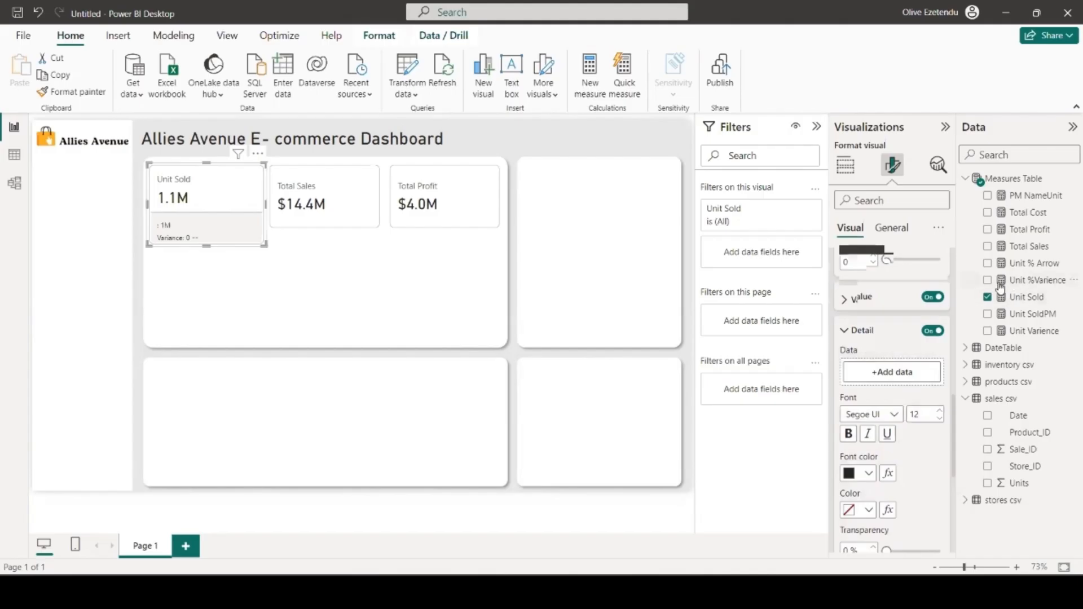
- Add Unit % Arrow as the detail of the Variance reference label on the Unit Sold card and set its font size to 10
{"action": "left_click_drag", "start_coordinate": [1038, 264], "coordinate": [926, 375]}
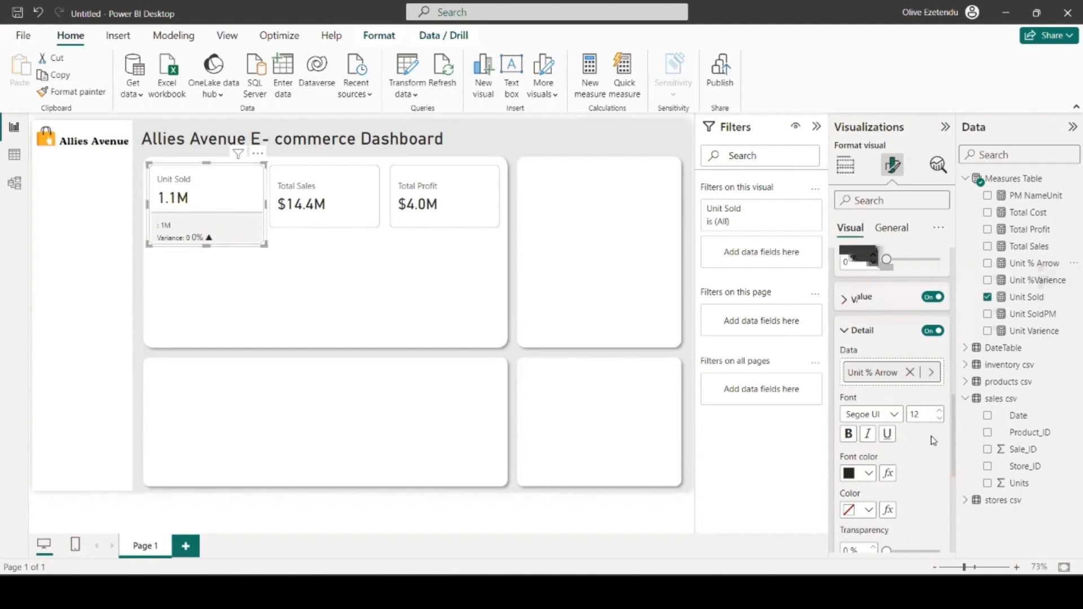
{"action": "left_click", "coordinate": [939, 420]}
{"action": "scroll", "coordinate": [940, 422], "scroll_direction": "down", "scroll_amount": 2}
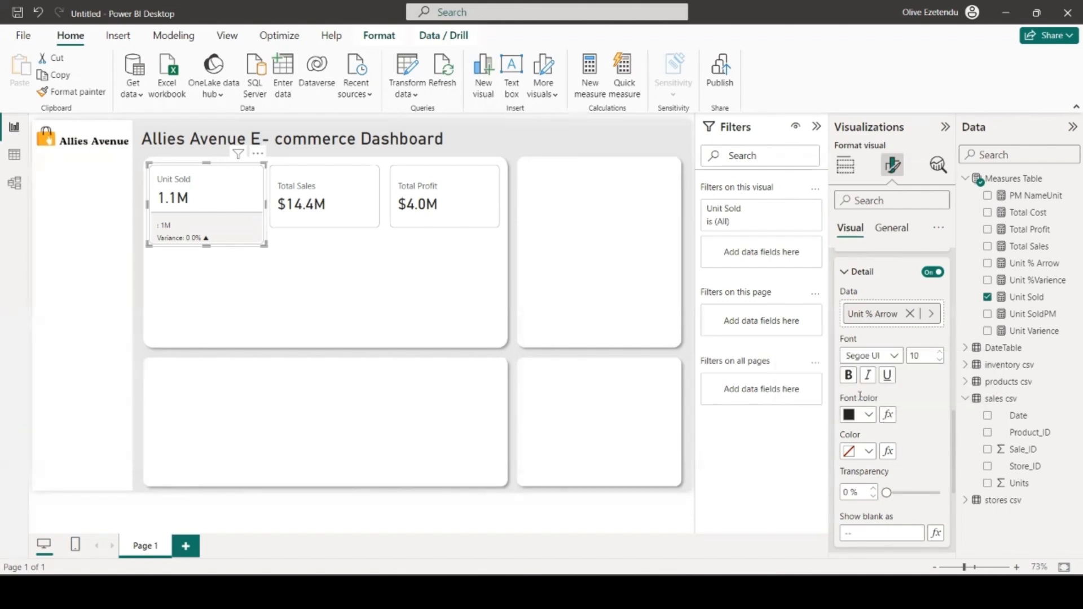
- Set up conditional formatting for the Variance detail's font color, using the Rules style based on Unit %Varience
{"action": "left_click", "coordinate": [888, 415]}
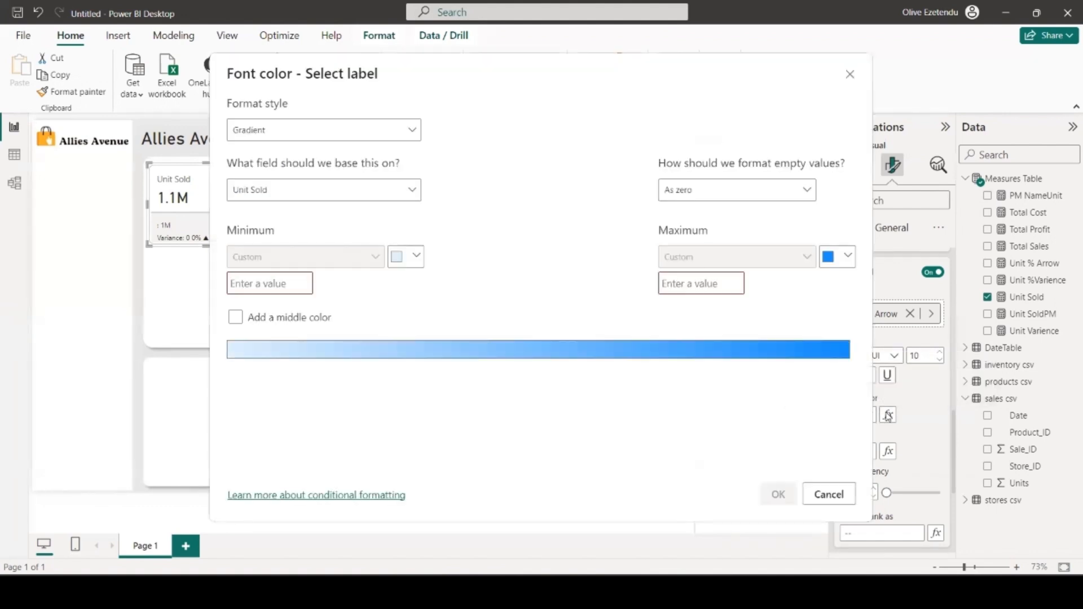
{"action": "left_click", "coordinate": [329, 131]}
{"action": "left_click", "coordinate": [336, 175]}
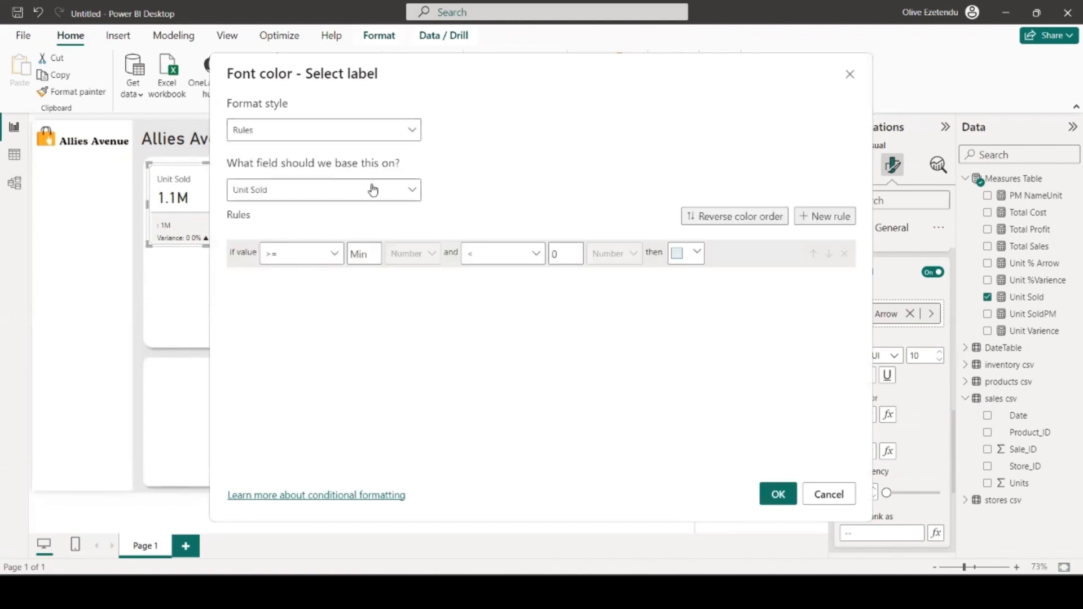
{"action": "left_click", "coordinate": [411, 190]}
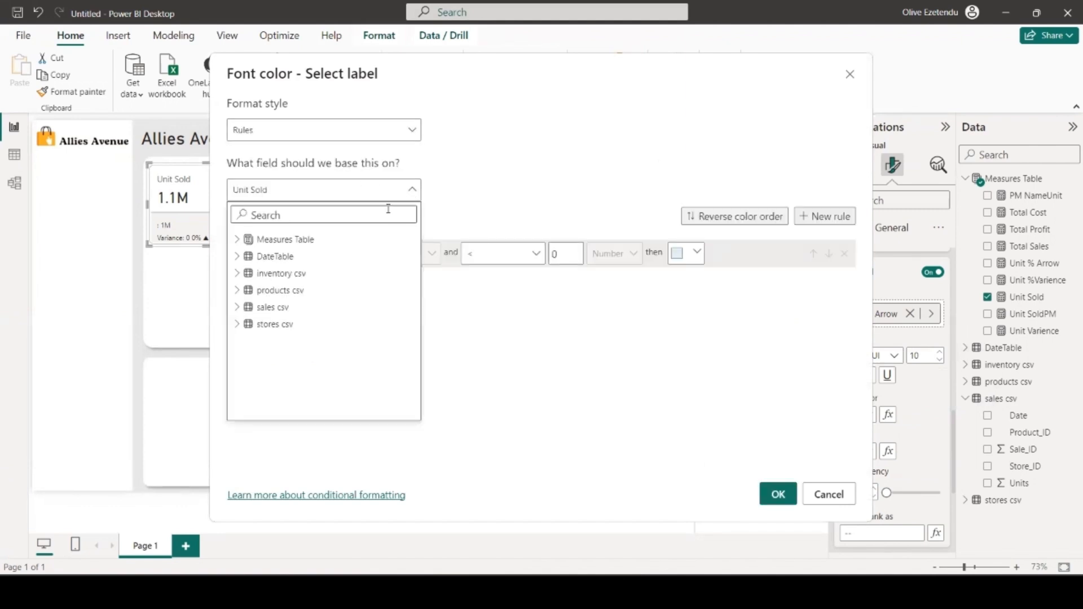
{"action": "left_click", "coordinate": [238, 241]}
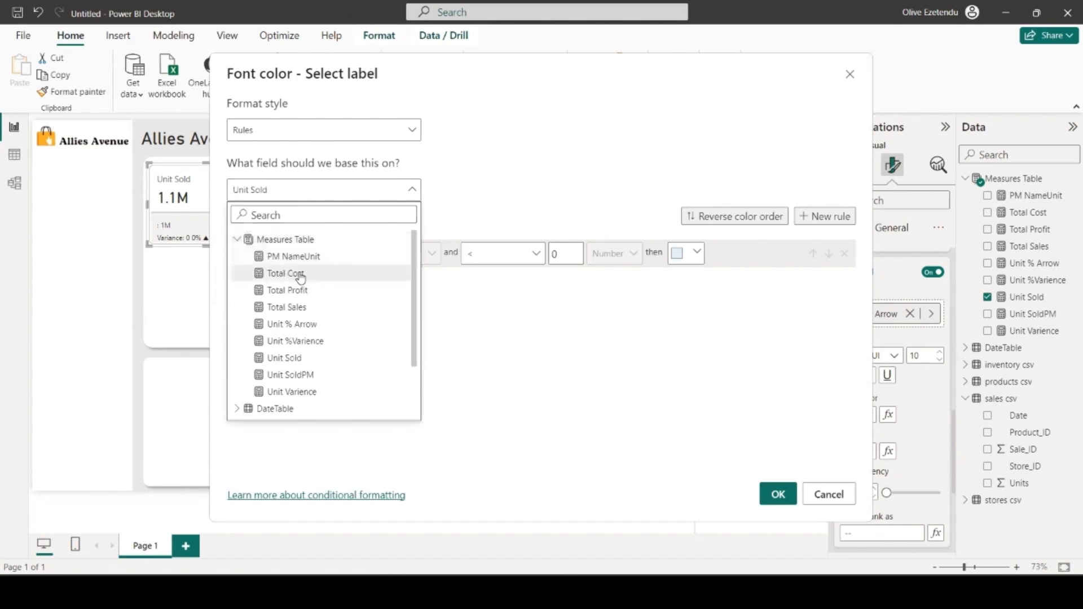
{"action": "left_click", "coordinate": [304, 342]}
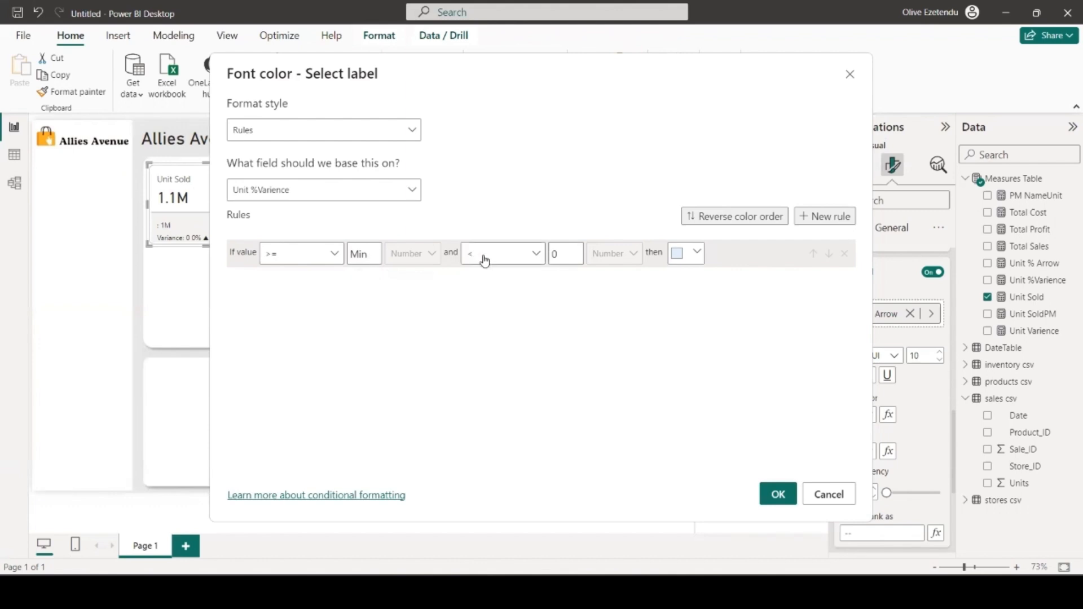
- Give the rule for values from Min to below 0 the dark red font color #9A2816
{"action": "left_click", "coordinate": [698, 254]}
{"action": "left_click", "coordinate": [631, 472]}
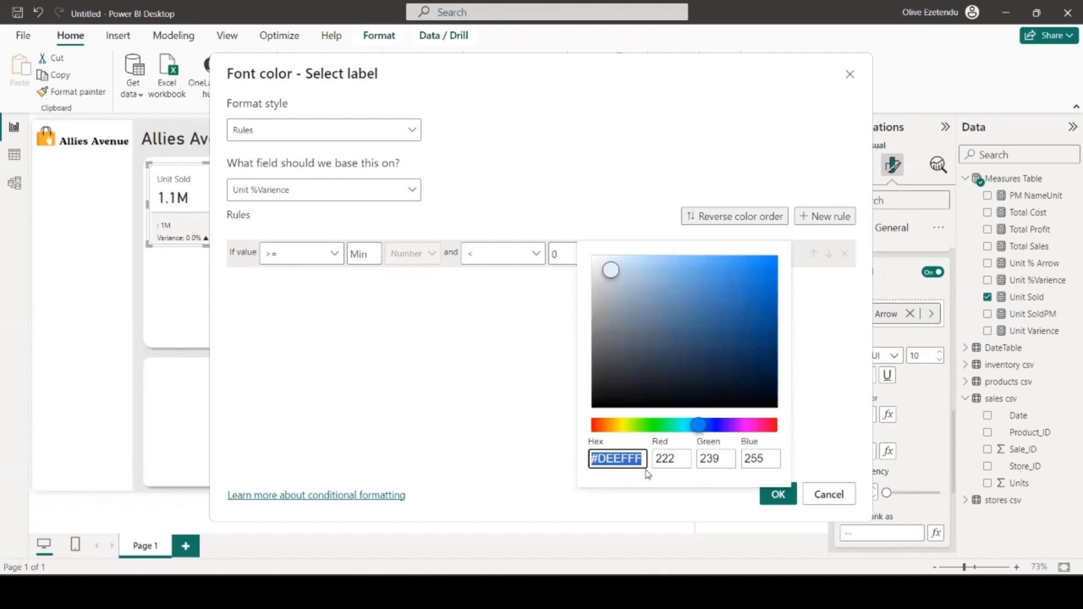
{"action": "type", "text": "#9a28"}
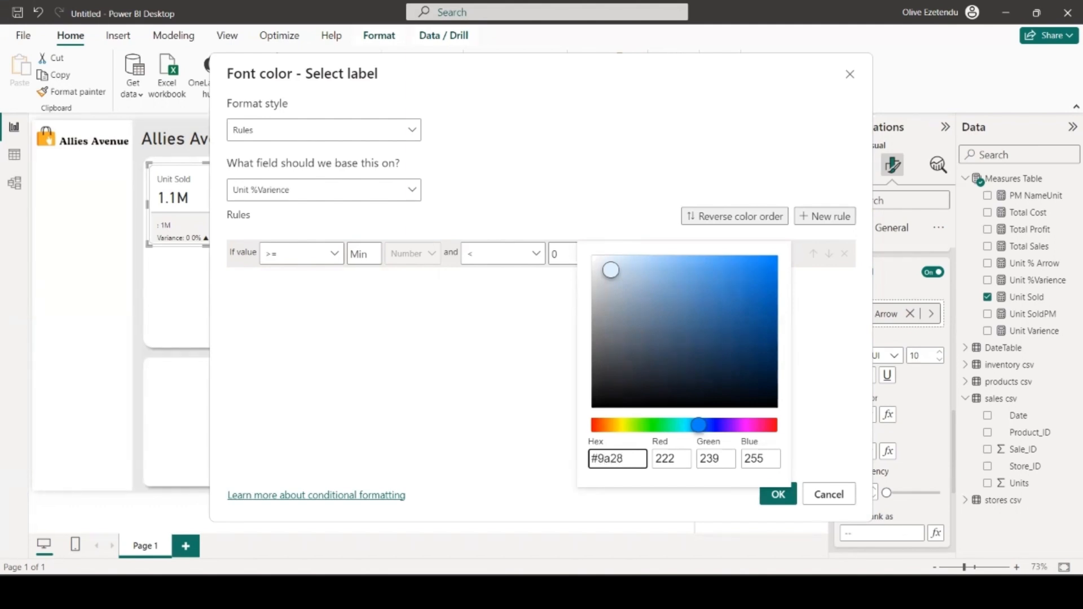
{"action": "type", "text": "6"}
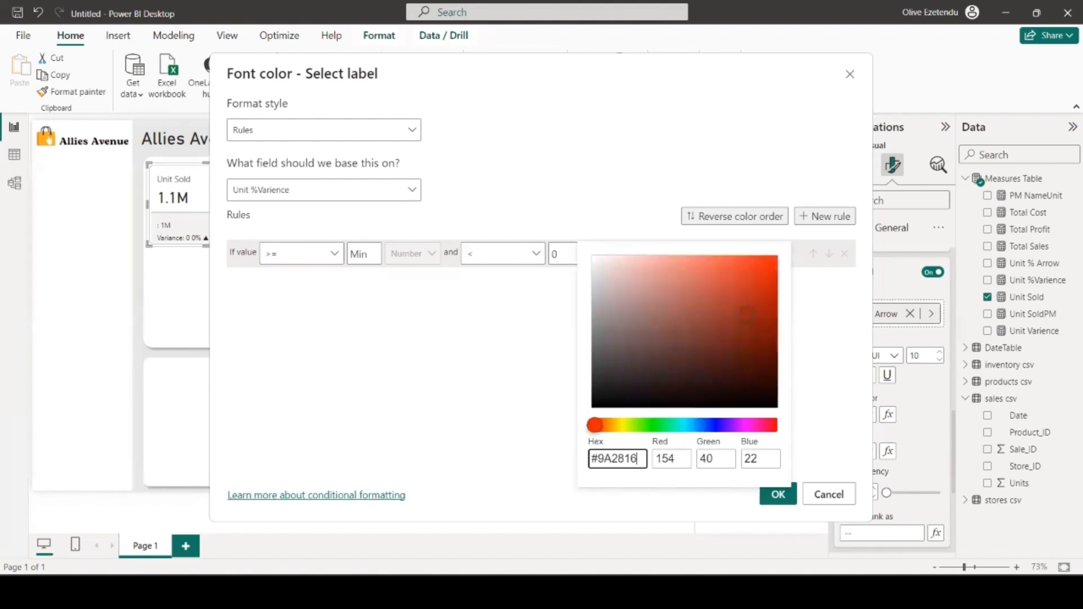
{"action": "left_click", "coordinate": [849, 375]}
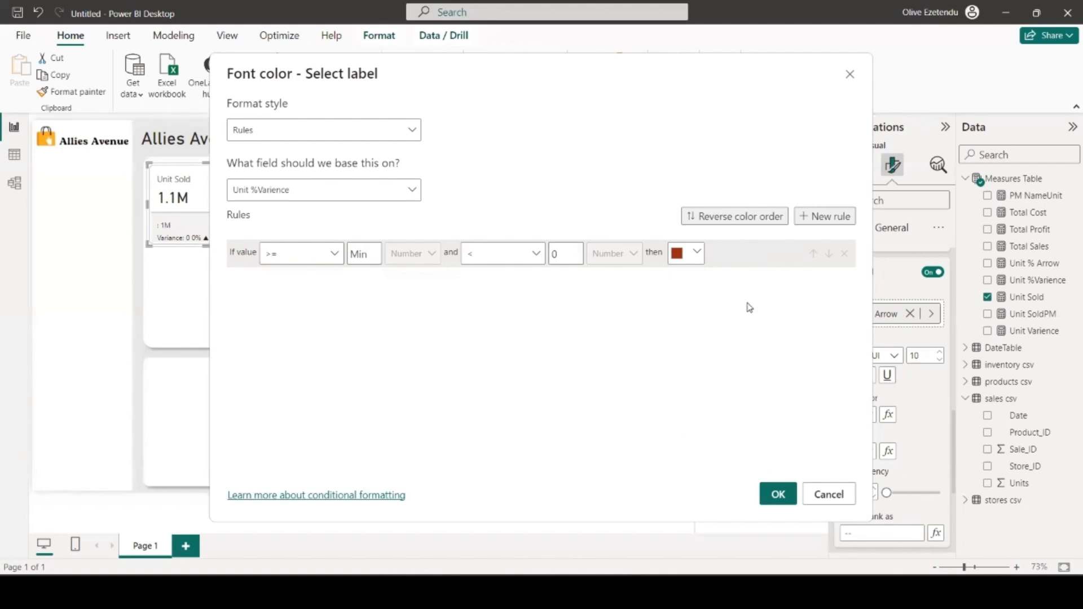
- Add a second font color rule that colors values greater than 0 and up to Max green
{"action": "left_click", "coordinate": [830, 216]}
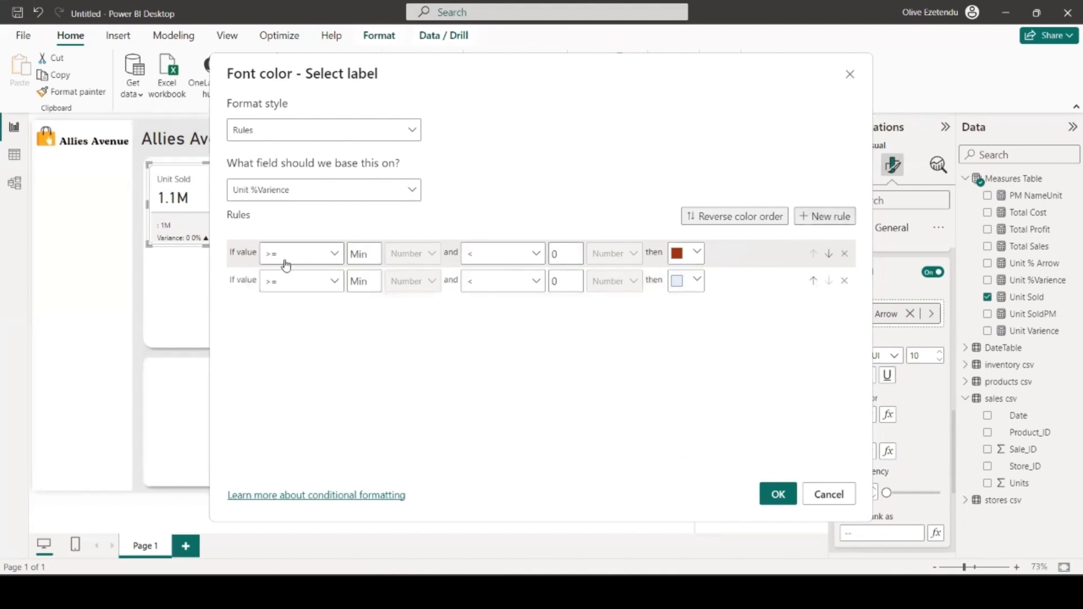
{"action": "left_click", "coordinate": [330, 281]}
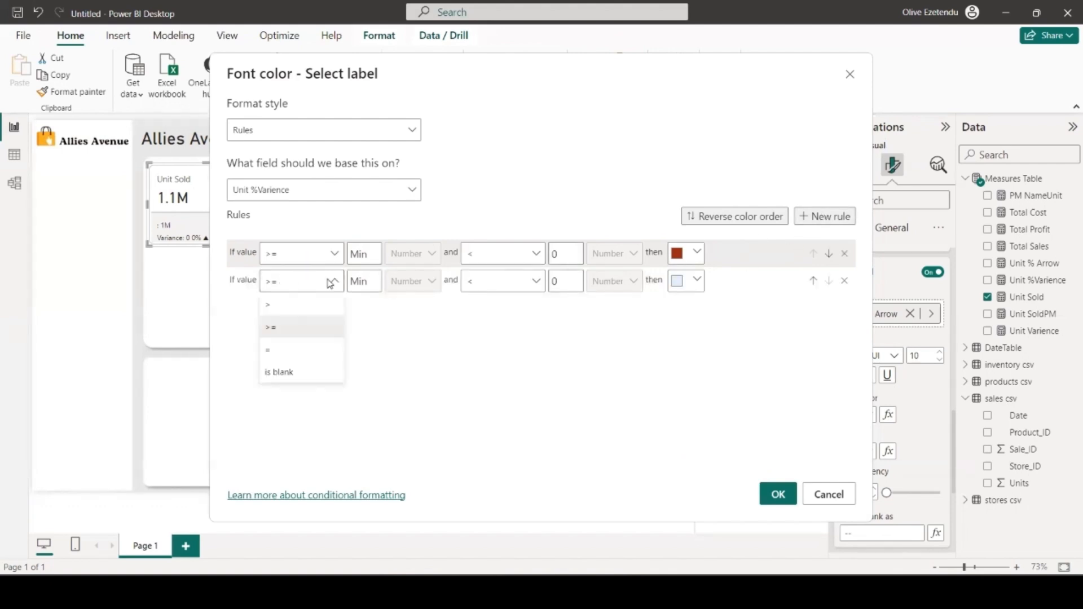
{"action": "left_click", "coordinate": [296, 310]}
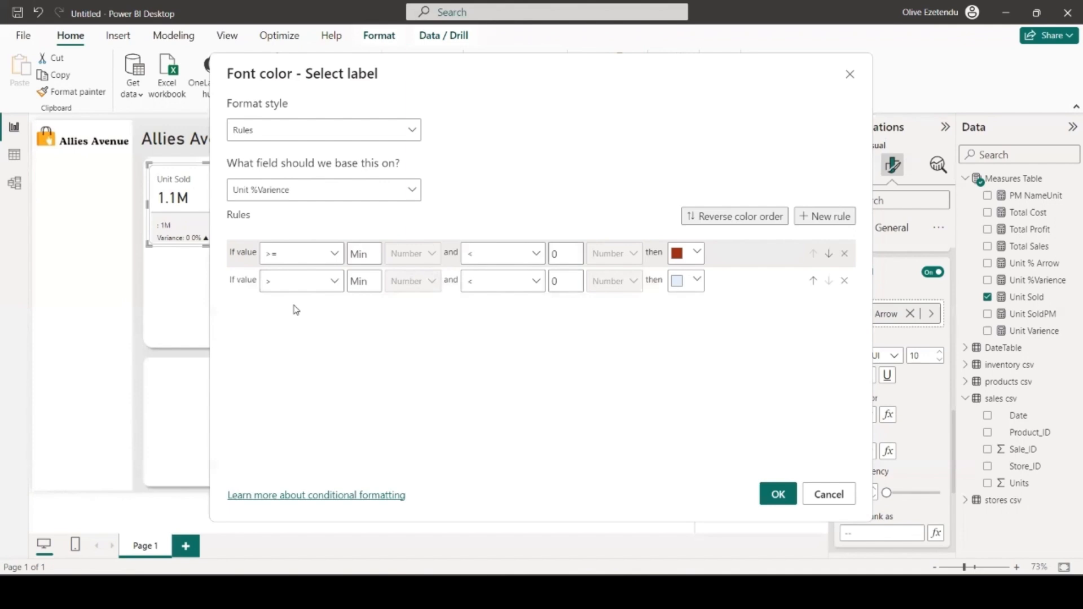
{"action": "left_click", "coordinate": [366, 285]}
{"action": "type", "text": "0"}
{"action": "left_click", "coordinate": [566, 282]}
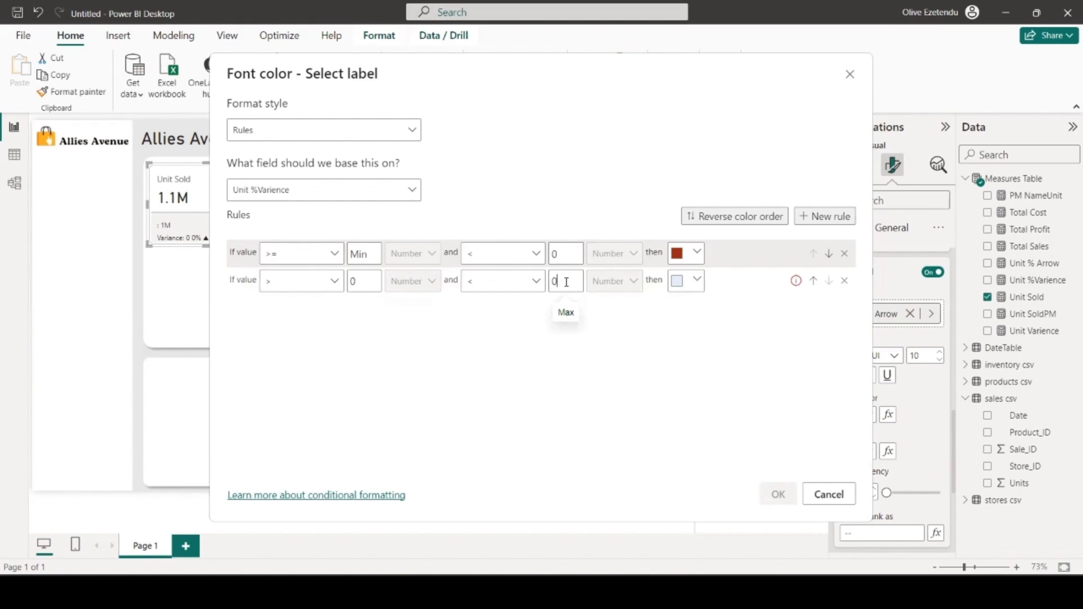
{"action": "key", "text": "BackSpace"}
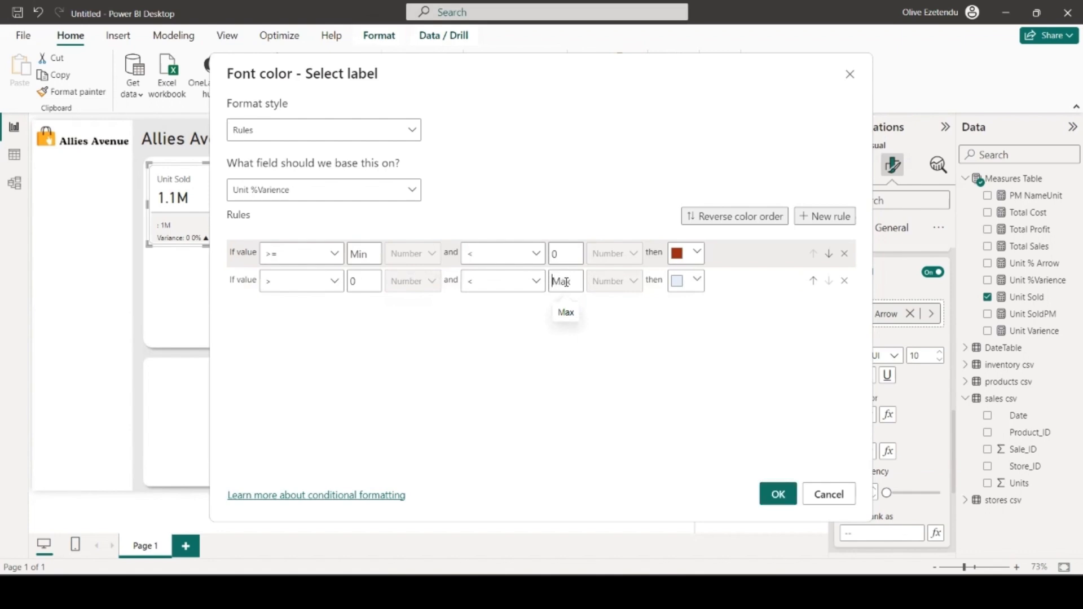
{"action": "left_click", "coordinate": [694, 284]}
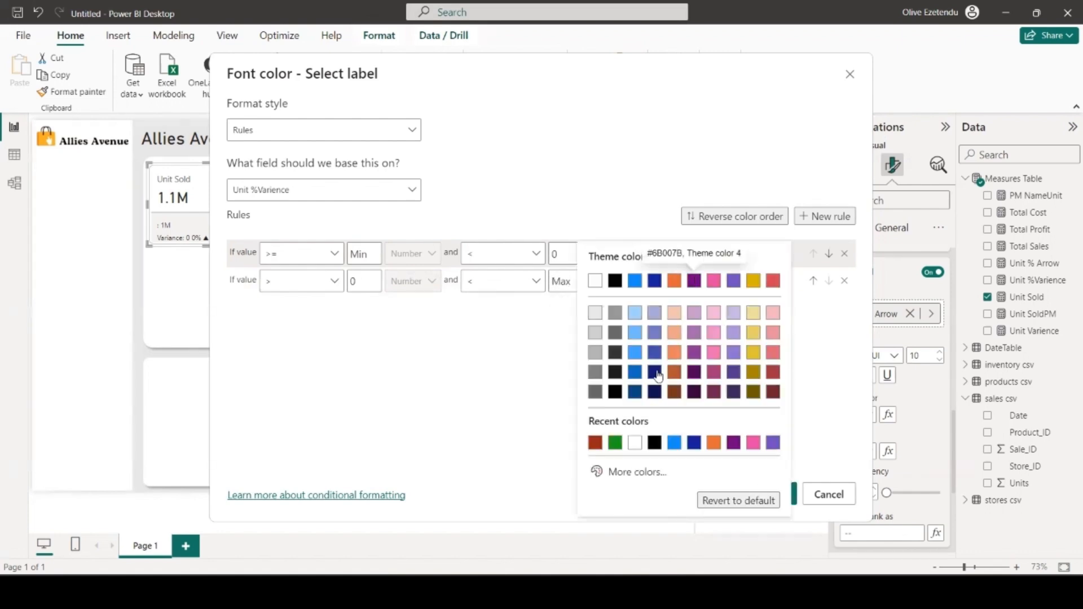
{"action": "left_click", "coordinate": [615, 443]}
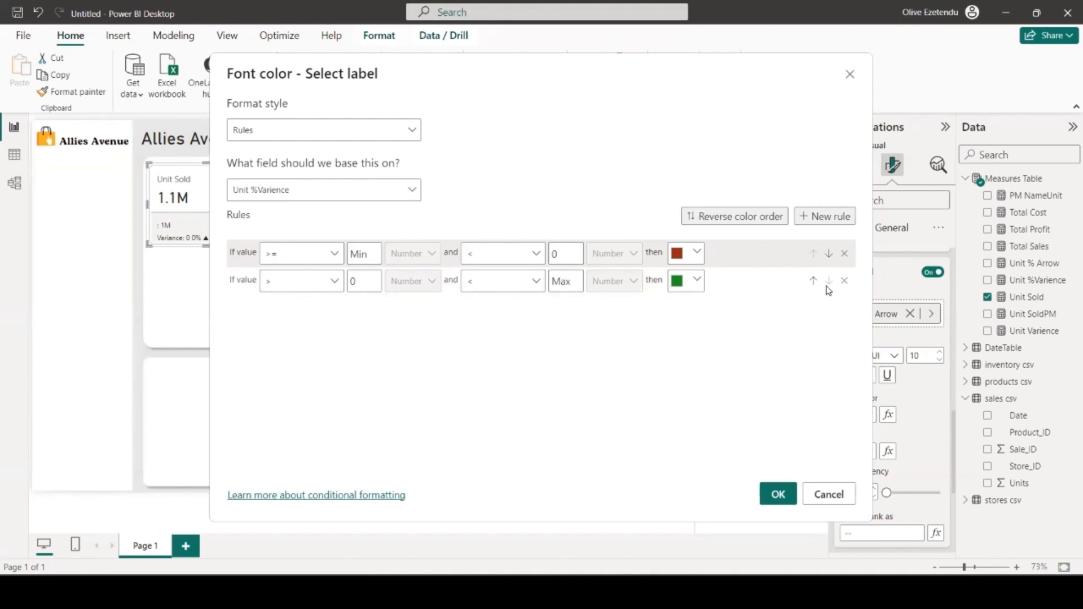
- Add a third font color rule that colors values equal to 0 light grey, and apply the rules
{"action": "left_click", "coordinate": [836, 218]}
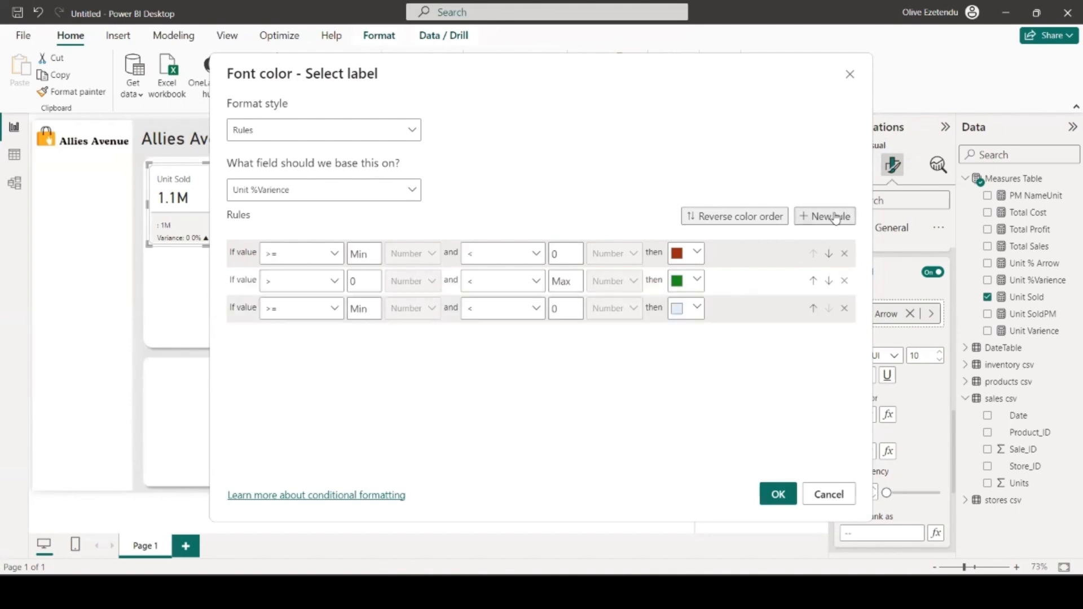
{"action": "left_click", "coordinate": [334, 310]}
{"action": "left_click", "coordinate": [281, 382]}
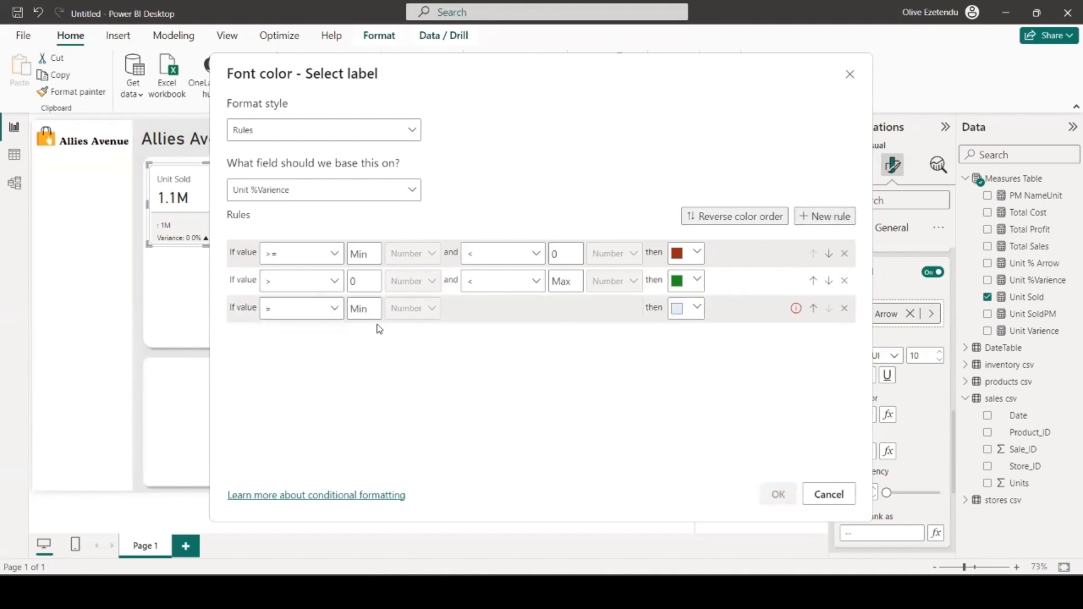
{"action": "double_click", "coordinate": [372, 312]}
{"action": "type", "text": "0"}
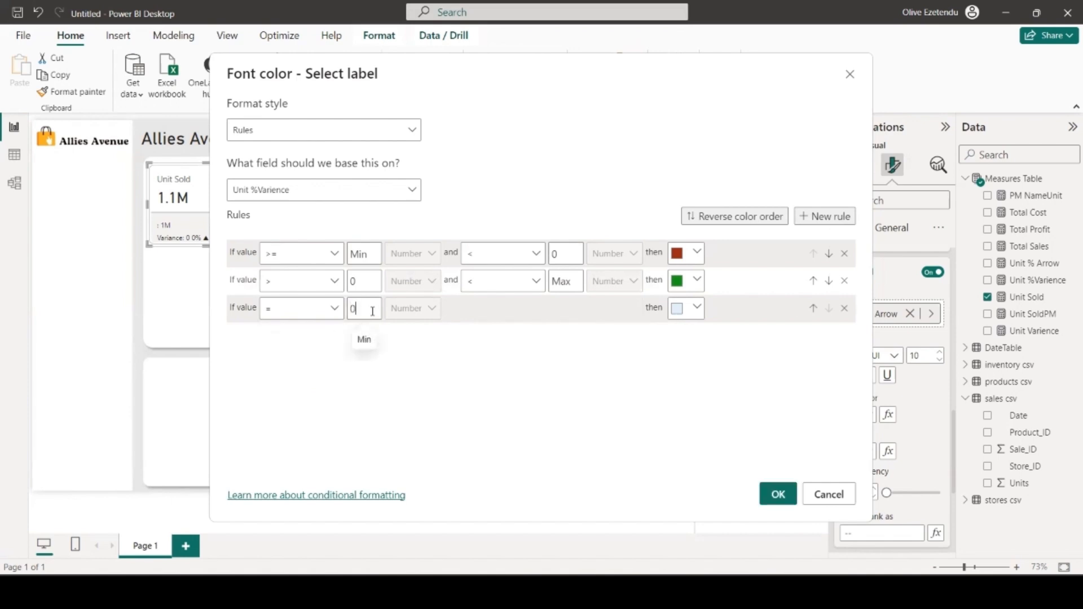
{"action": "left_click", "coordinate": [697, 309]}
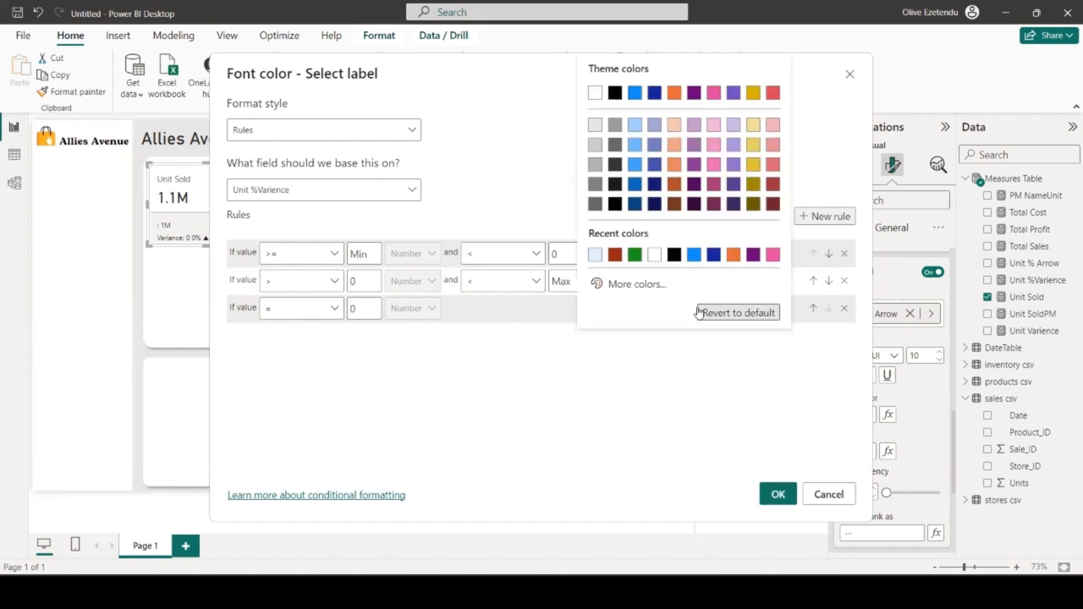
{"action": "left_click", "coordinate": [596, 145]}
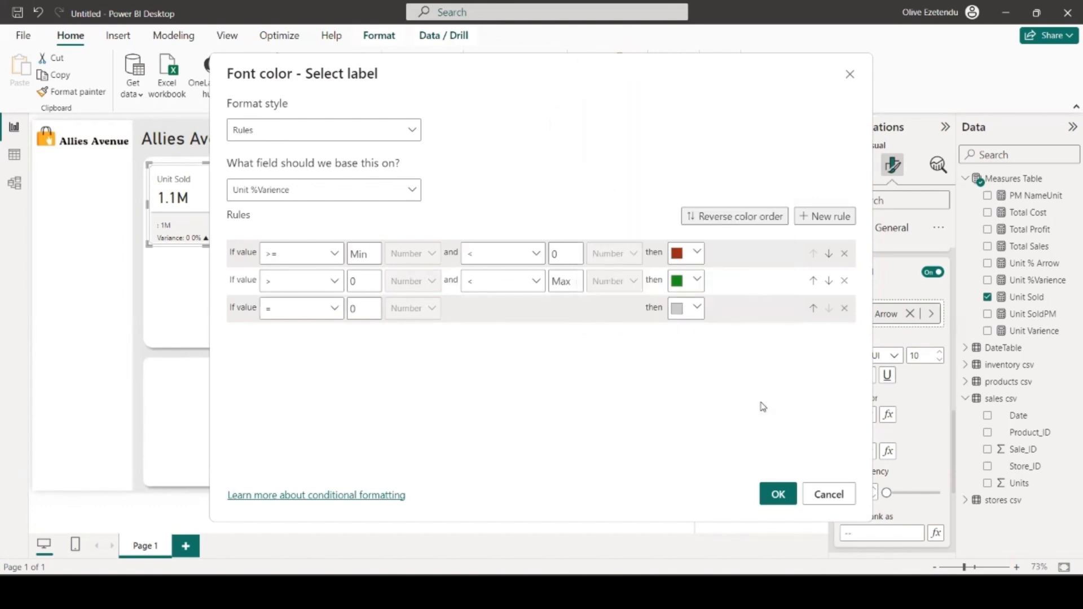
{"action": "left_click", "coordinate": [777, 495]}
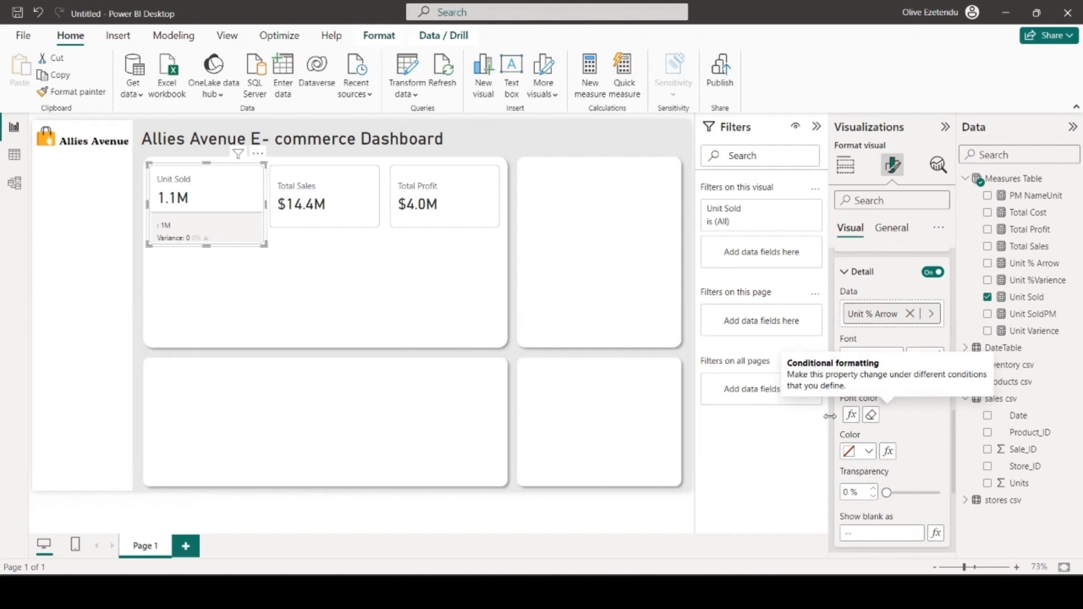
- Reopen the Variance detail's font color rules, change the color for values equal to 0 to white, and apply
{"action": "left_click", "coordinate": [851, 416]}
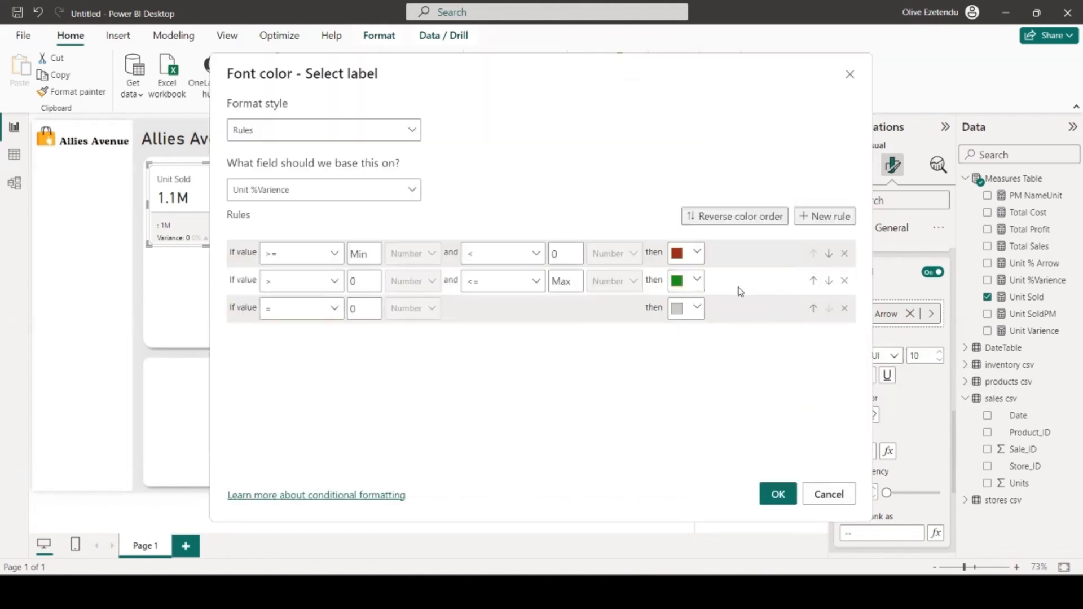
{"action": "left_click", "coordinate": [697, 309]}
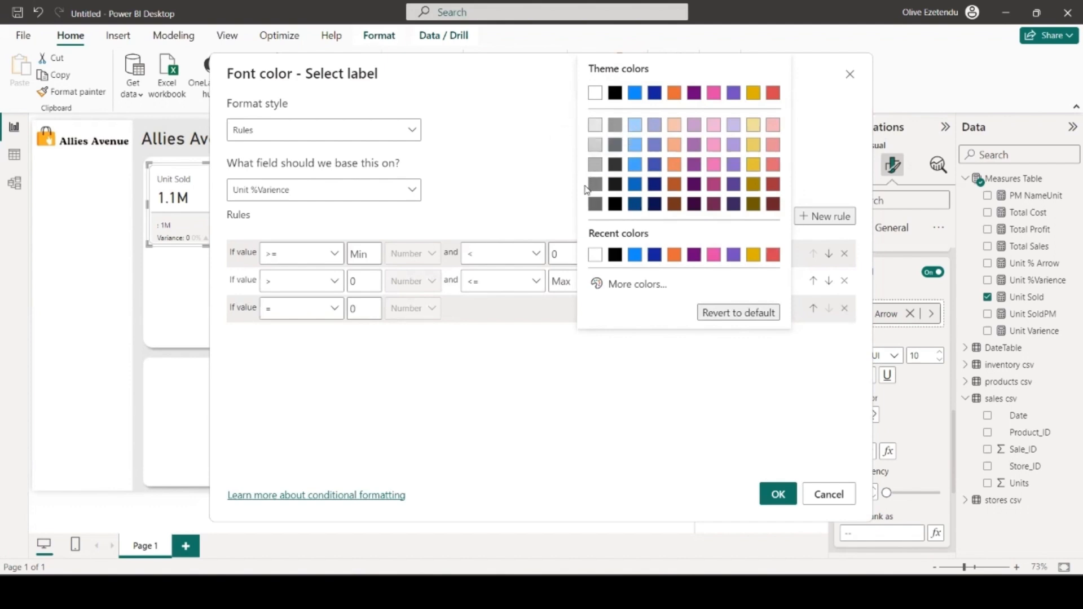
{"action": "left_click", "coordinate": [685, 389]}
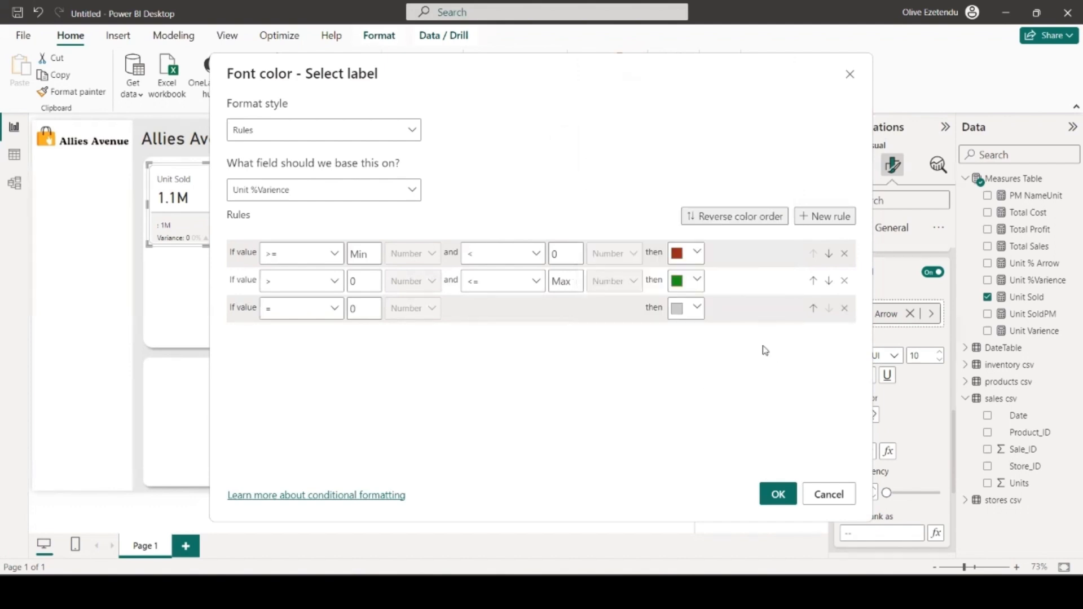
{"action": "left_click", "coordinate": [690, 310]}
{"action": "left_click", "coordinate": [614, 255]}
{"action": "left_click", "coordinate": [778, 494]}
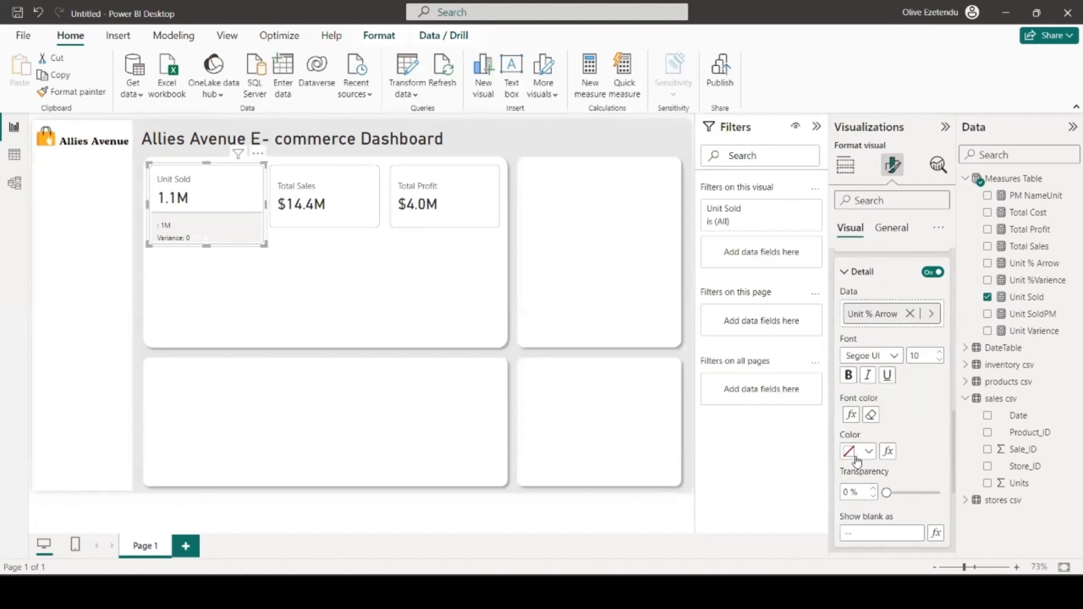
- Set up conditional formatting for the Variance detail's Color property, using the Rules style based on Unit %Varience
{"action": "left_click", "coordinate": [887, 452]}
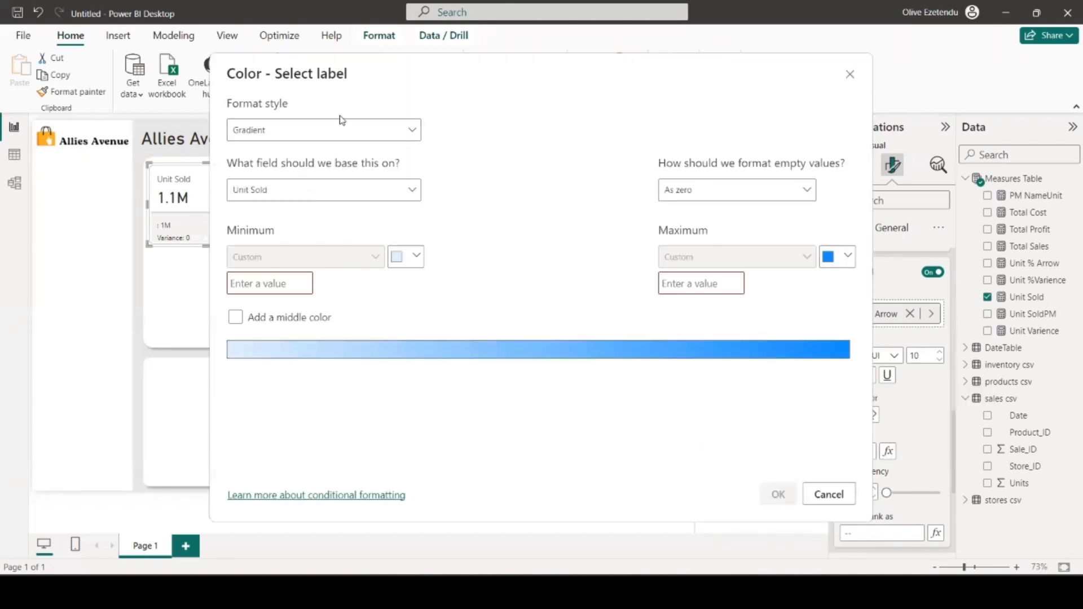
{"action": "left_click", "coordinate": [395, 134]}
{"action": "left_click", "coordinate": [346, 175]}
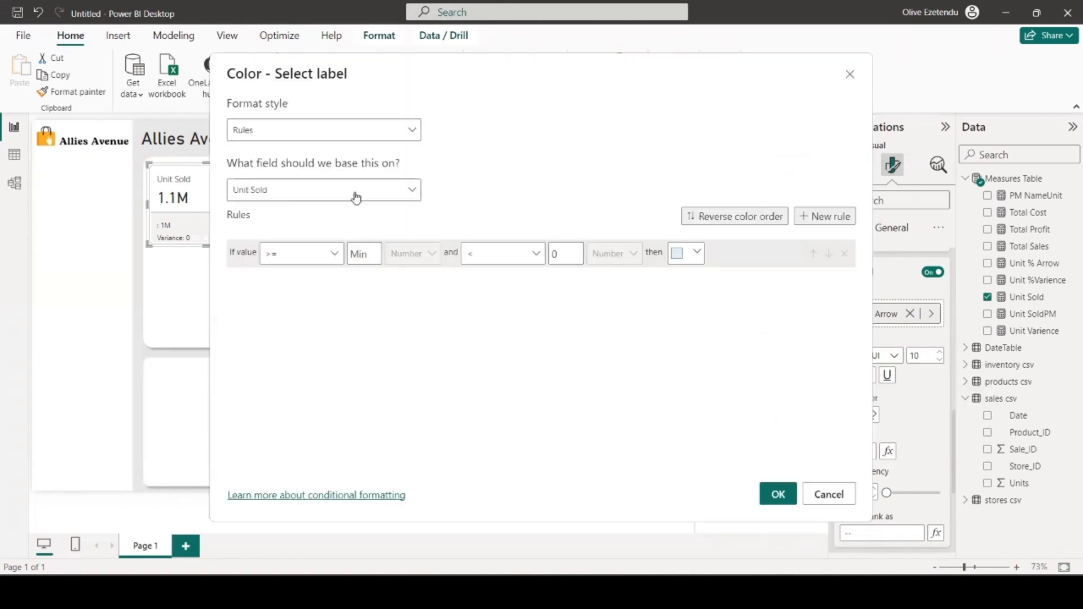
{"action": "left_click", "coordinate": [388, 191]}
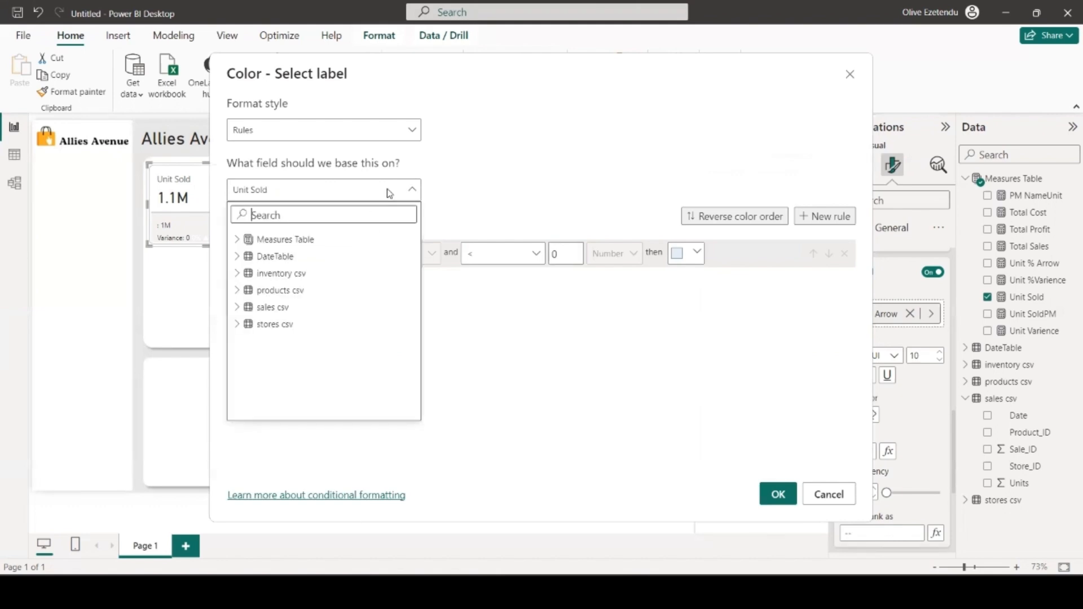
{"action": "left_click", "coordinate": [247, 239]}
{"action": "left_click", "coordinate": [288, 341]}
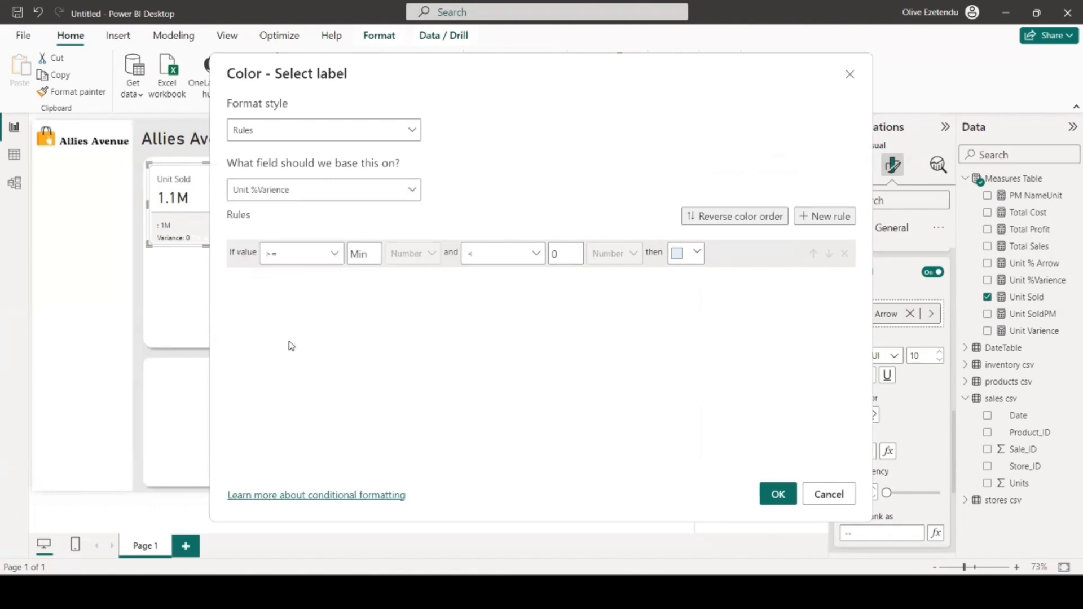
- Set the first color rule, for values from Min to below 0, to the custom color #F3AEA8
{"action": "left_click", "coordinate": [362, 252]}
{"action": "left_click", "coordinate": [697, 255]}
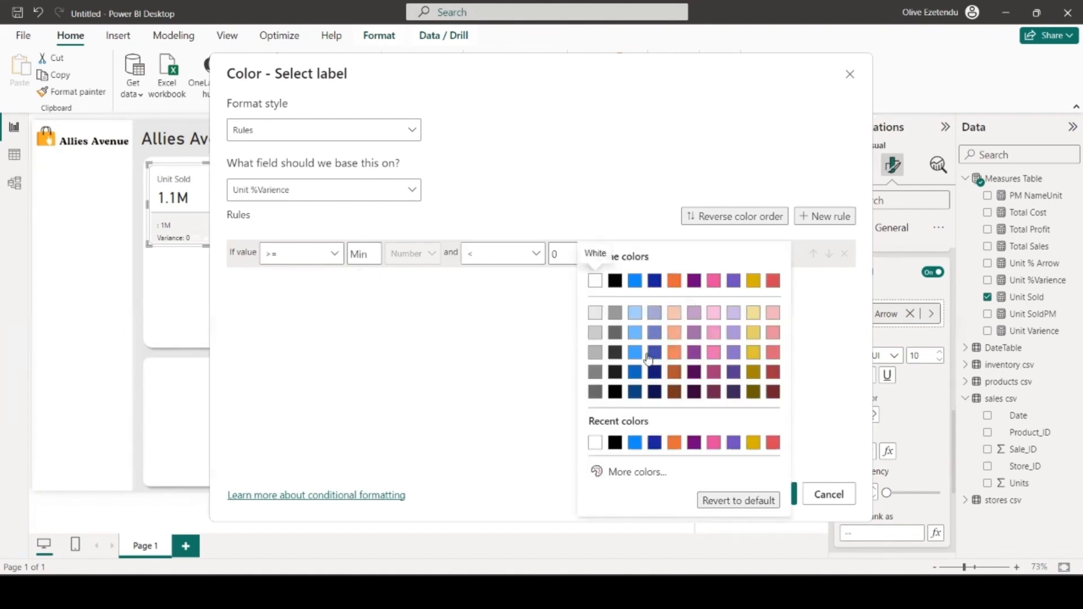
{"action": "left_click", "coordinate": [631, 474]}
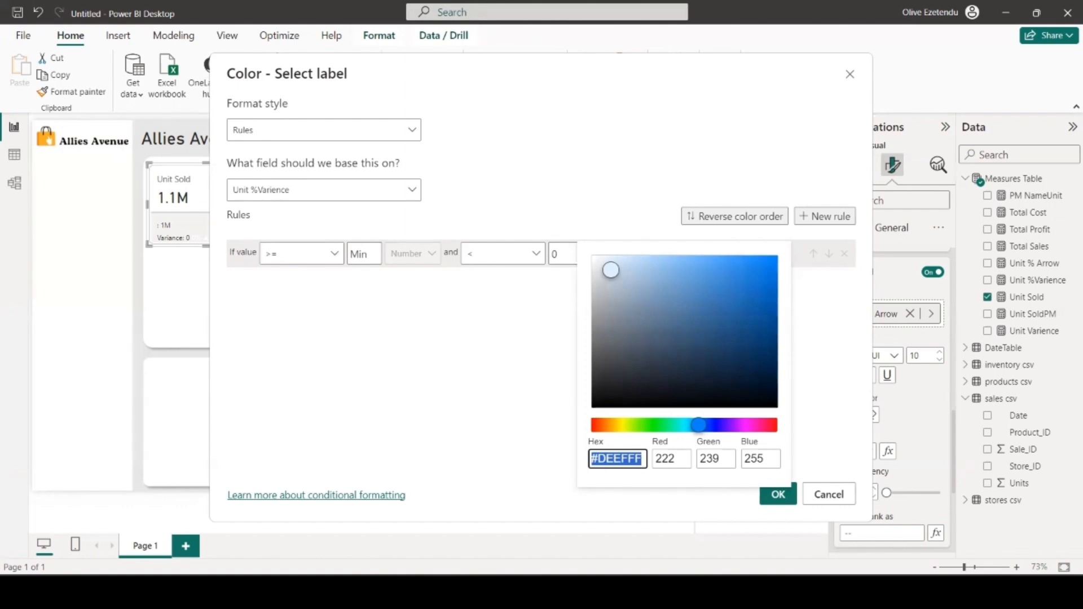
{"action": "type", "text": "#f3"}
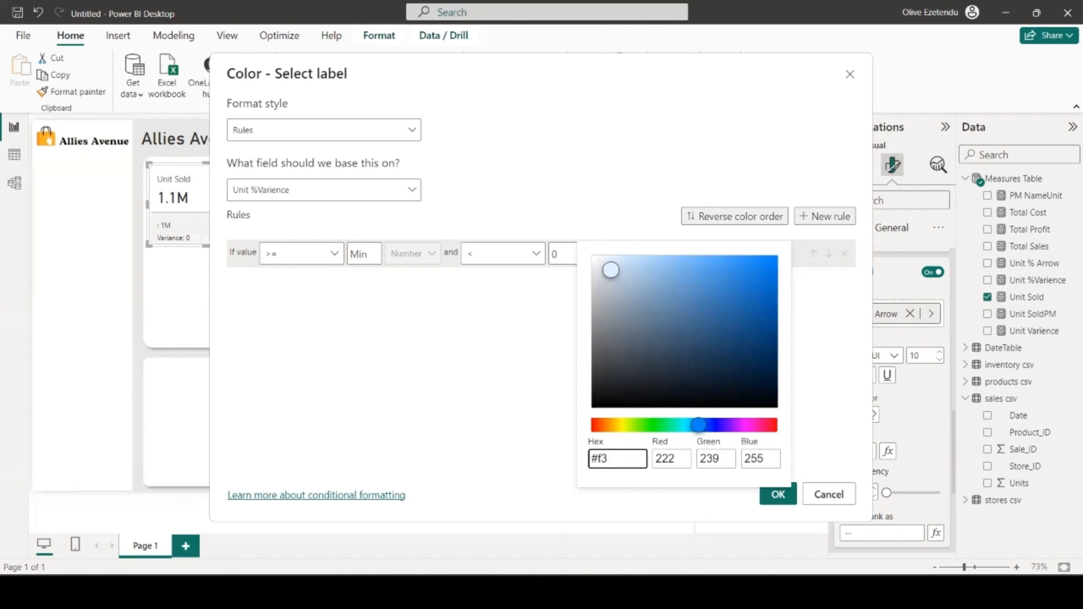
{"action": "type", "text": "aea8"}
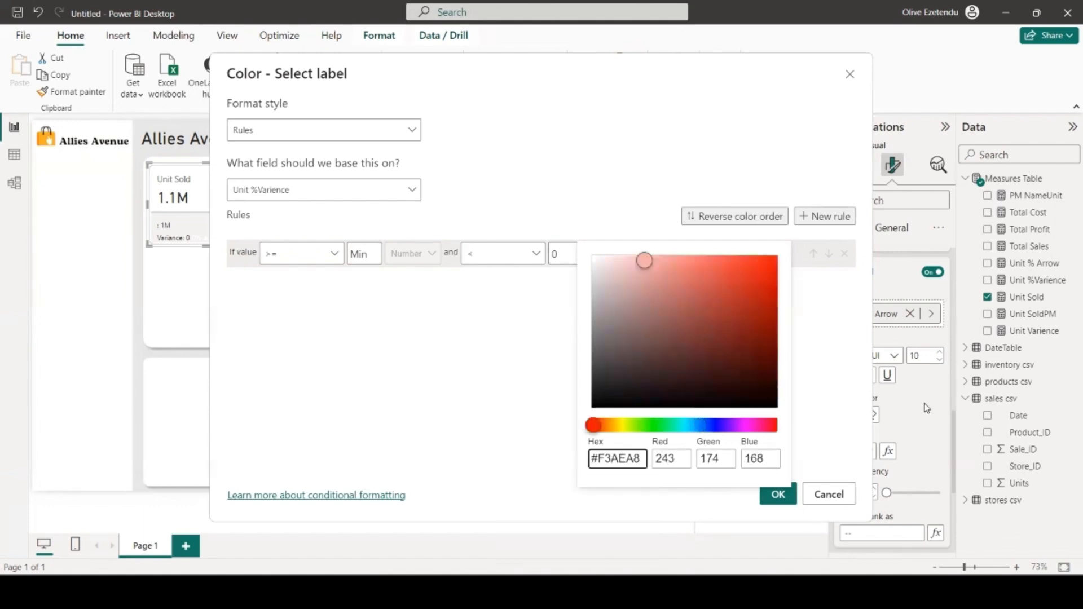
{"action": "left_click", "coordinate": [842, 374]}
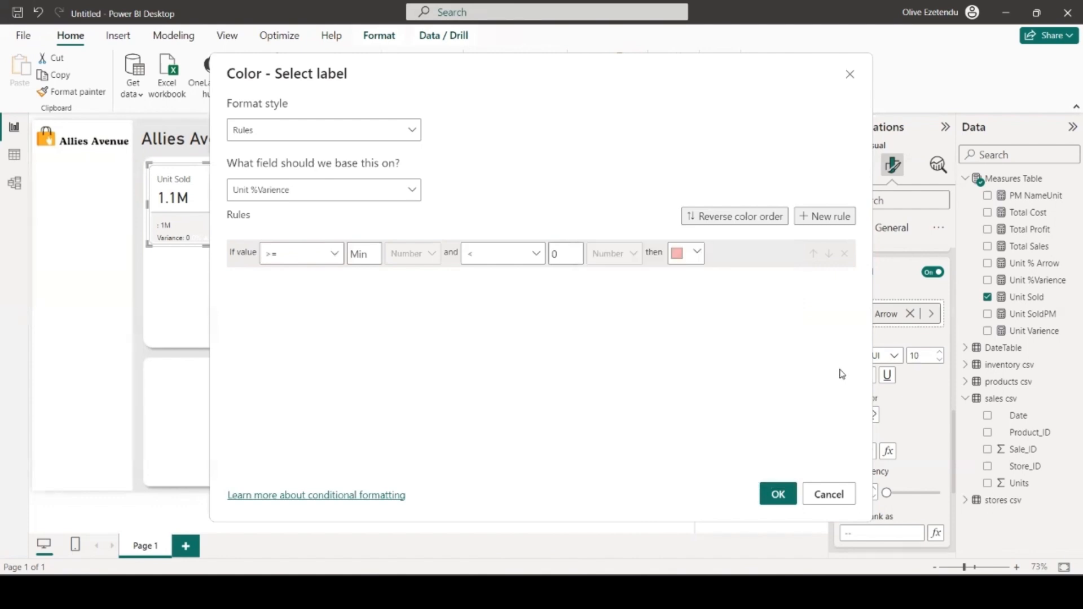
- Add a second color rule covering values greater than or equal to 0 and less than Max
{"action": "left_click", "coordinate": [827, 216]}
{"action": "left_click", "coordinate": [367, 283]}
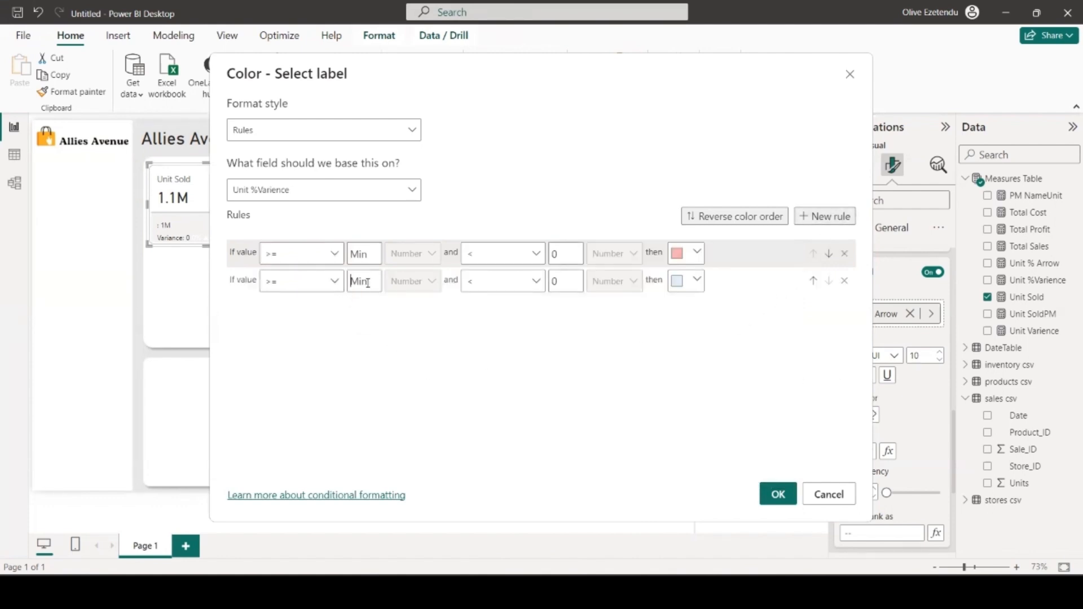
{"action": "key", "text": "BackSpace"}
{"action": "key", "text": "BackSpace"}
{"action": "key", "text": "BackSpace"}
{"action": "type", "text": "0"}
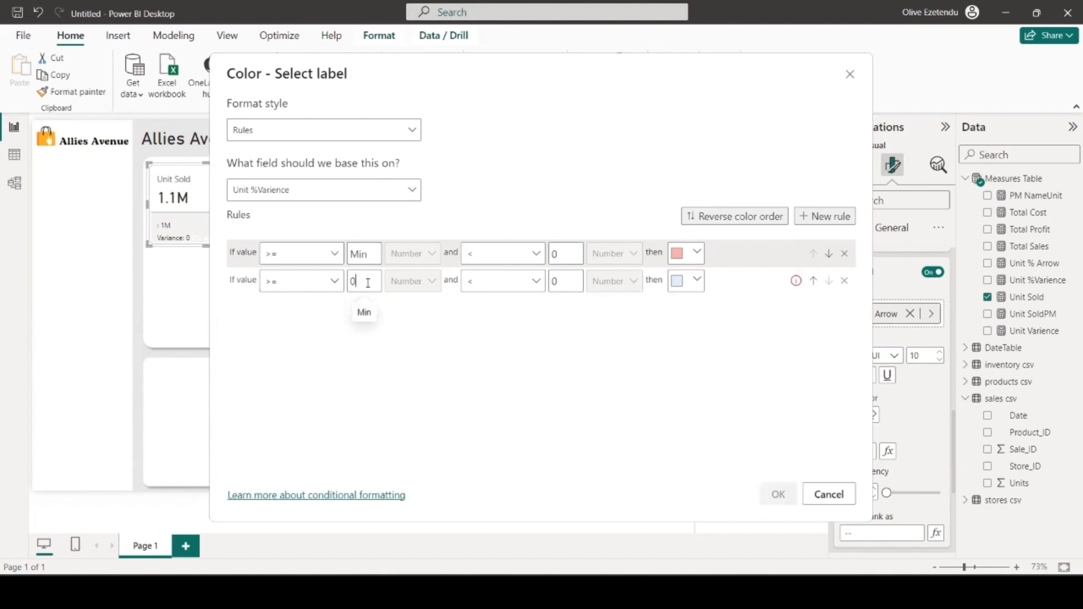
{"action": "left_click", "coordinate": [567, 280]}
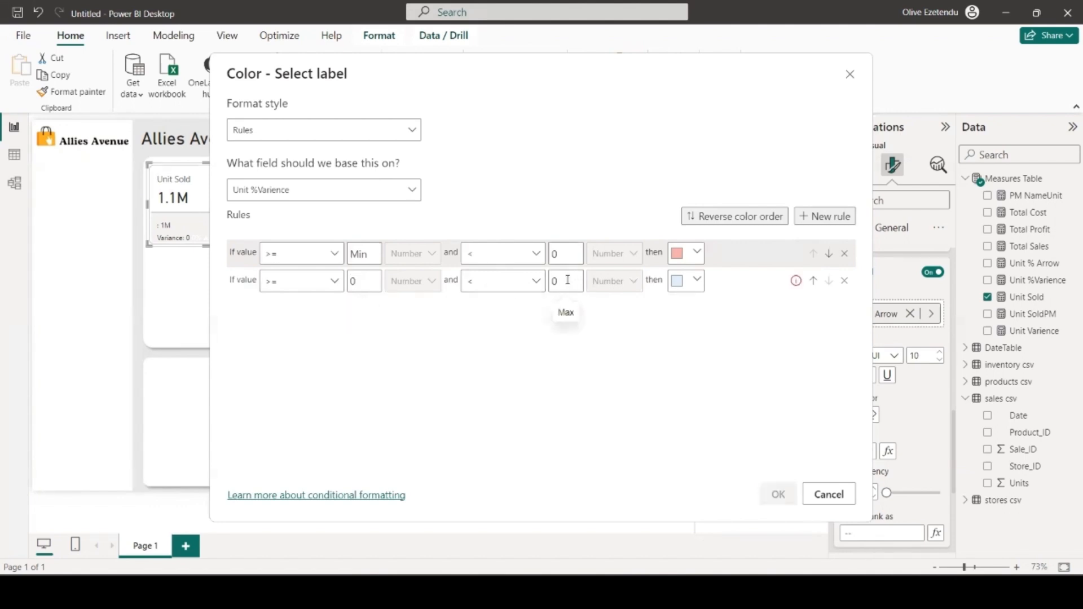
{"action": "key", "text": "BackSpace"}
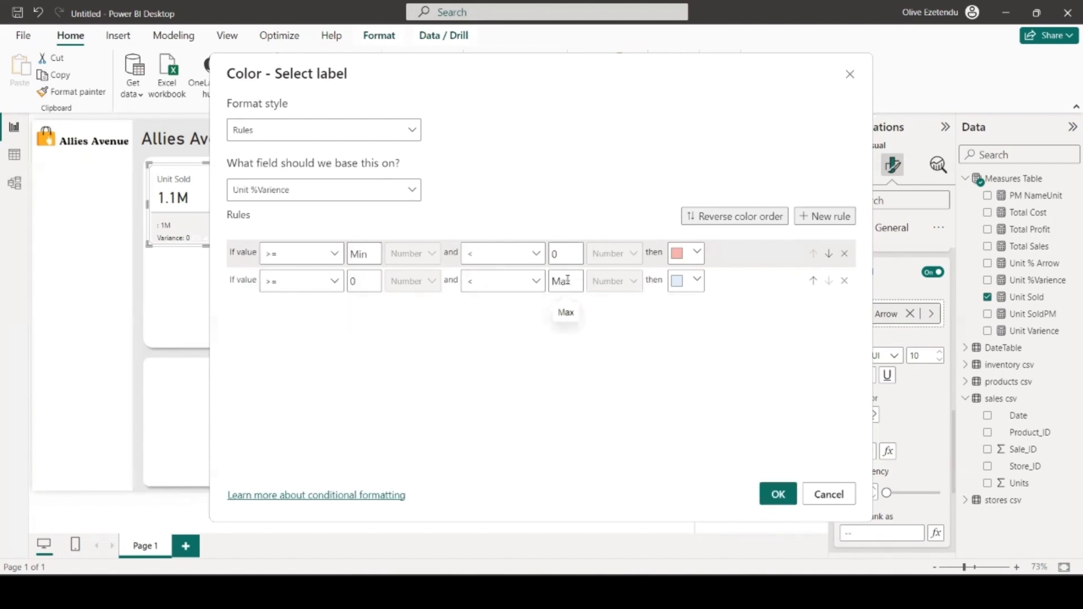
- Give the 0-to-Max rule the custom color #B8E3B9
{"action": "left_click", "coordinate": [698, 280]}
{"action": "left_click", "coordinate": [648, 477]}
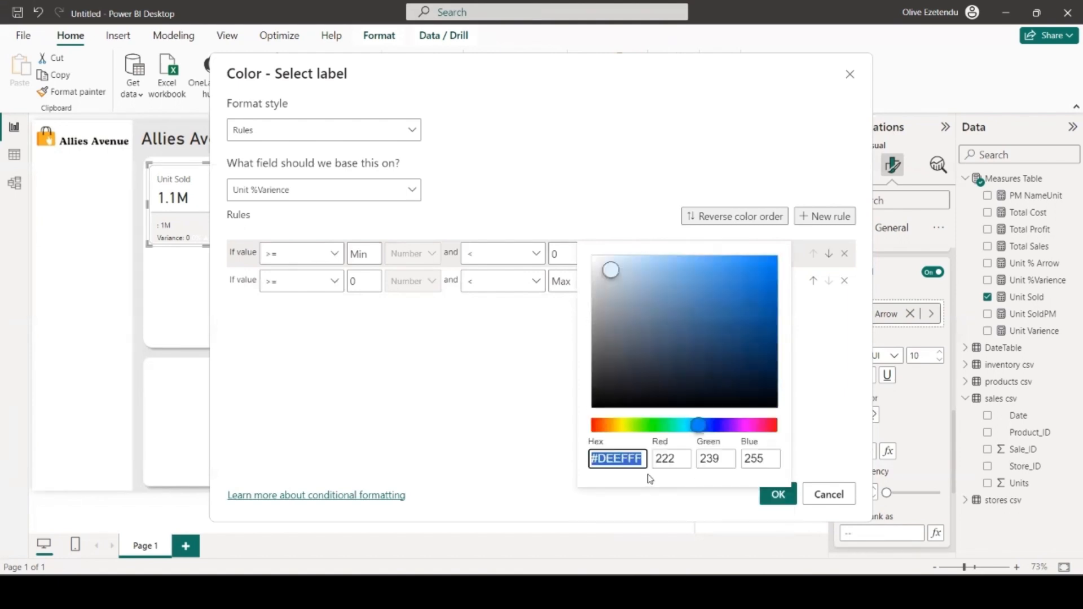
{"action": "type", "text": "#b8e3"}
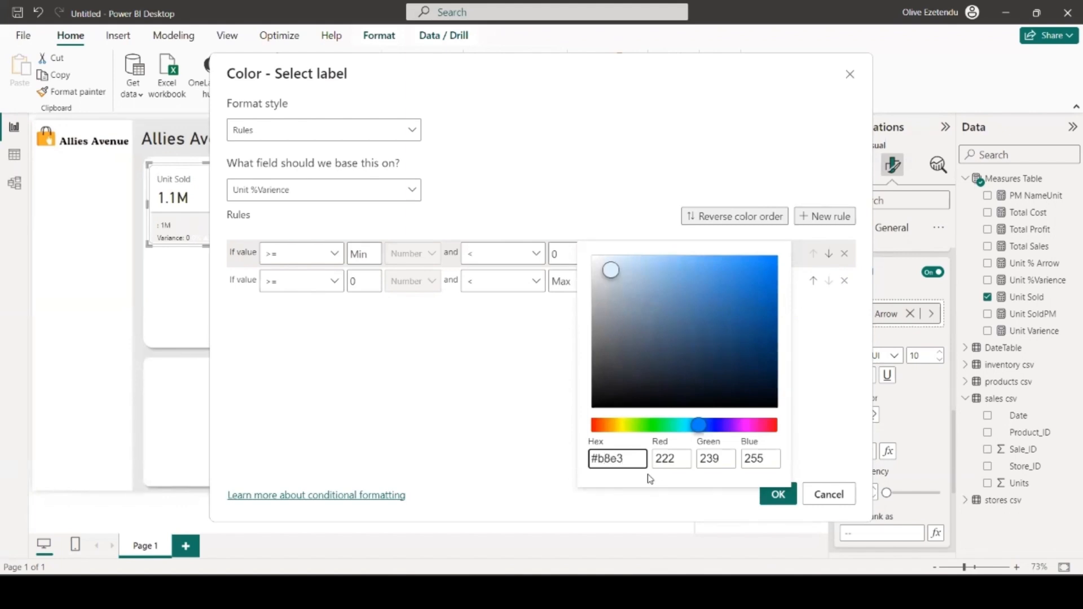
{"action": "type", "text": "b9"}
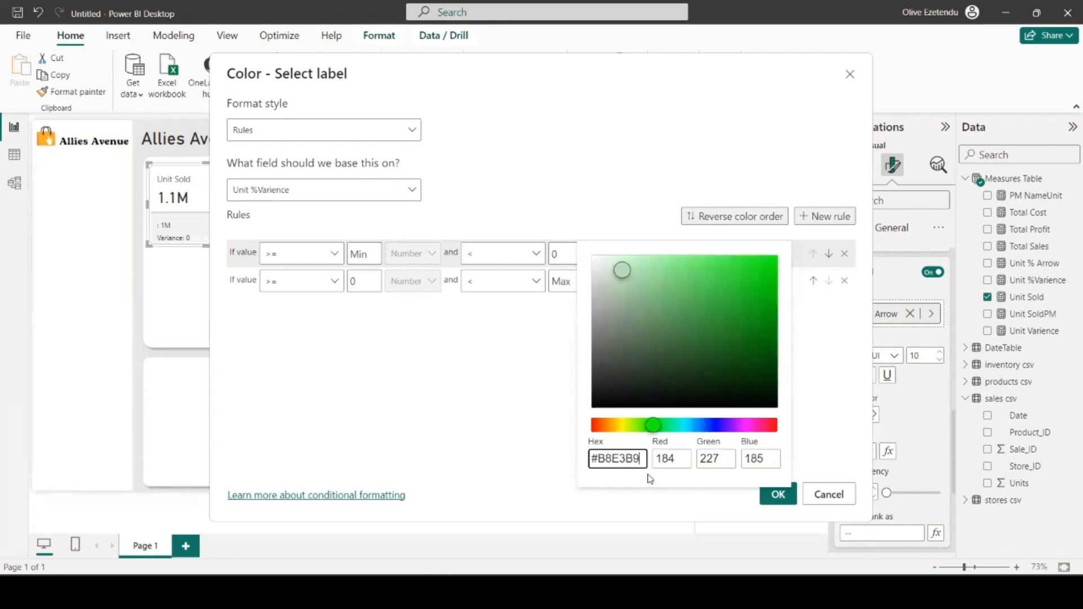
{"action": "left_click", "coordinate": [851, 414]}
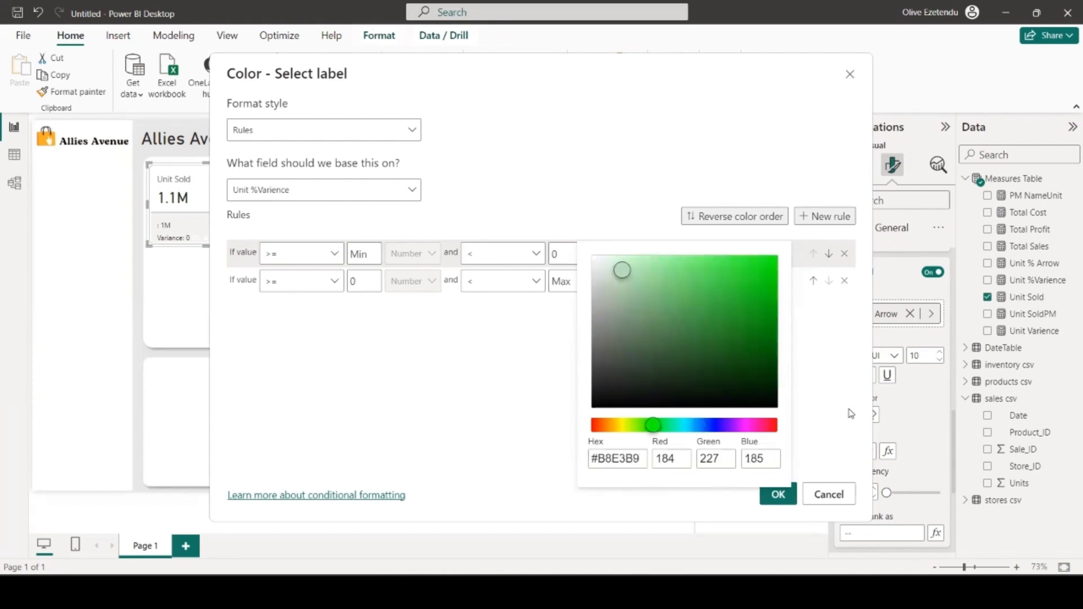
- Add a third color rule that colors values equal to 0 light grey, and apply the rules to the Variance detail
{"action": "left_click", "coordinate": [823, 217]}
{"action": "left_click", "coordinate": [303, 309]}
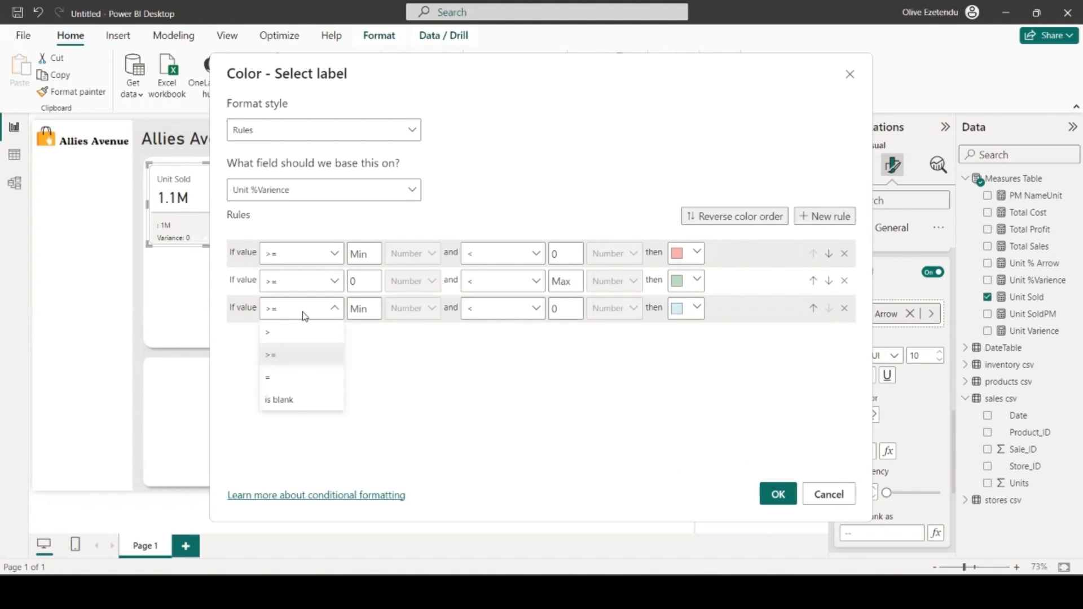
{"action": "left_click", "coordinate": [285, 377]}
{"action": "left_click", "coordinate": [372, 307]}
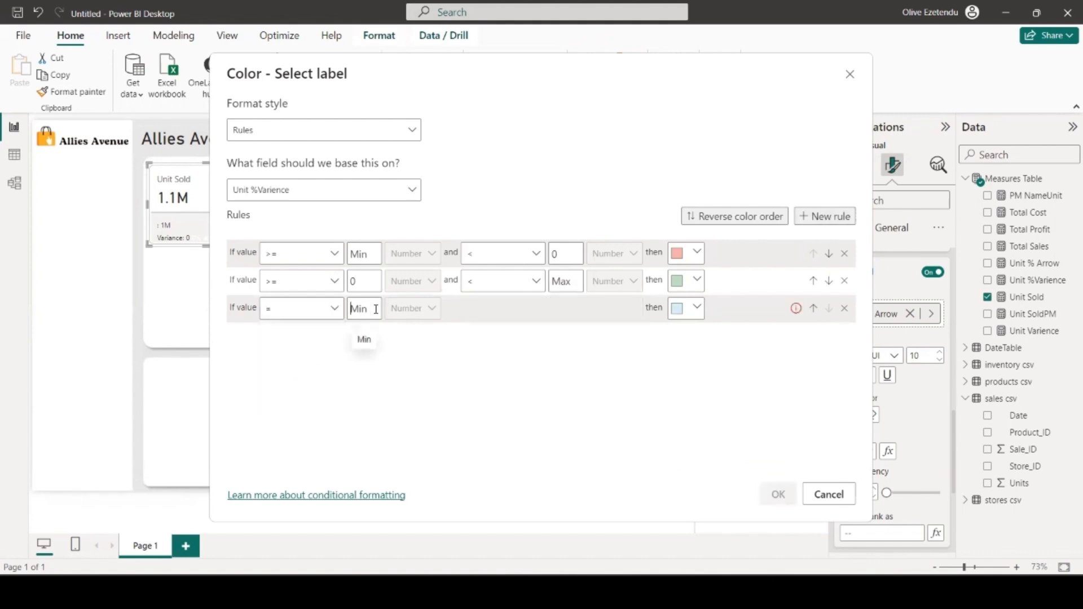
{"action": "type", "text": "0"}
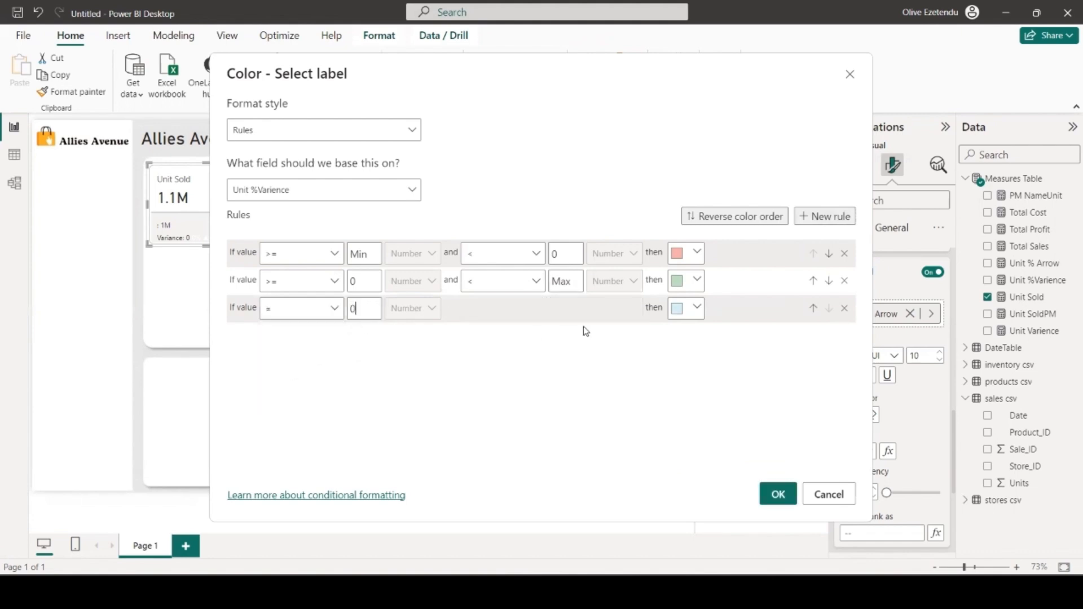
{"action": "left_click", "coordinate": [697, 308]}
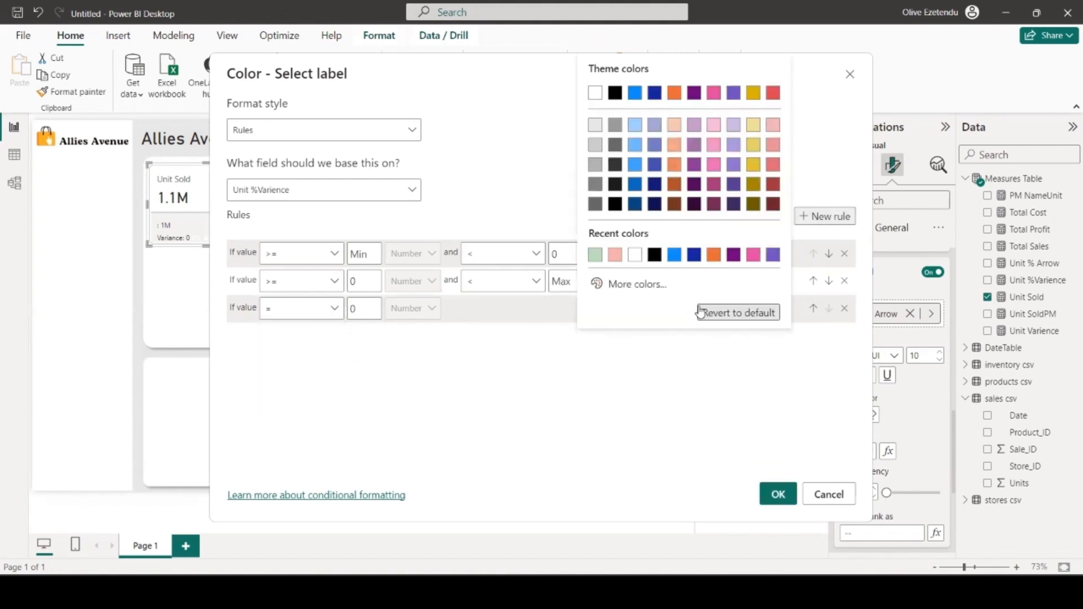
{"action": "left_click", "coordinate": [591, 146]}
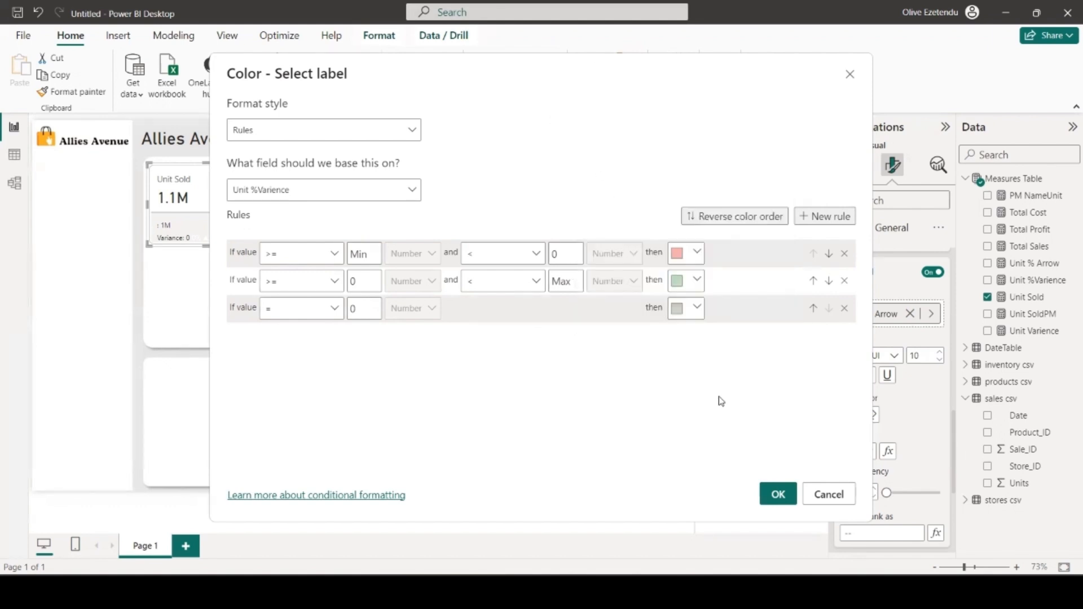
{"action": "left_click", "coordinate": [778, 495]}
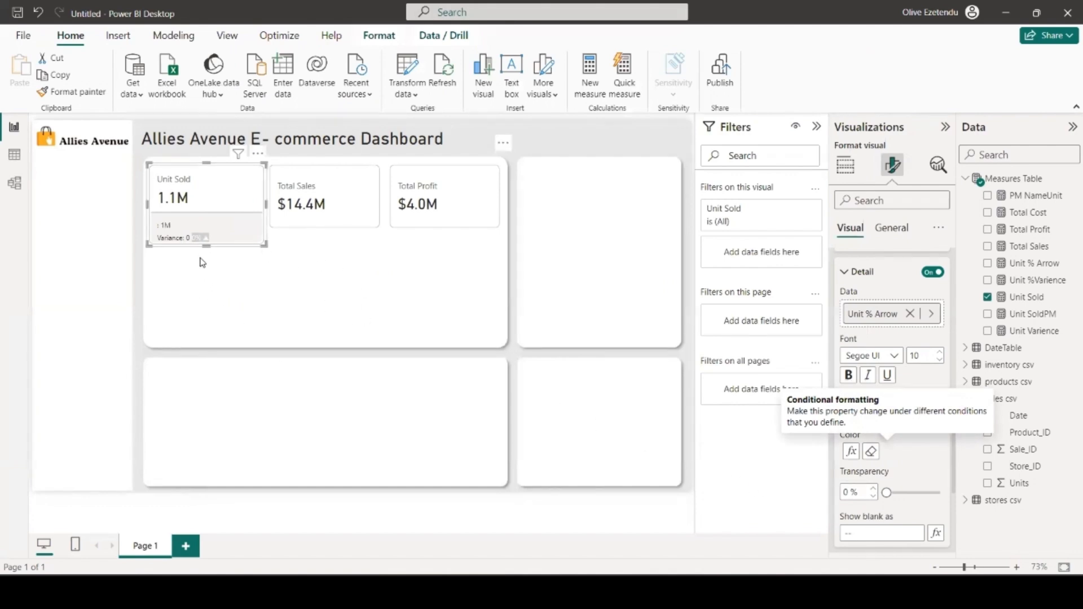
{"action": "left_click", "coordinate": [136, 316]}
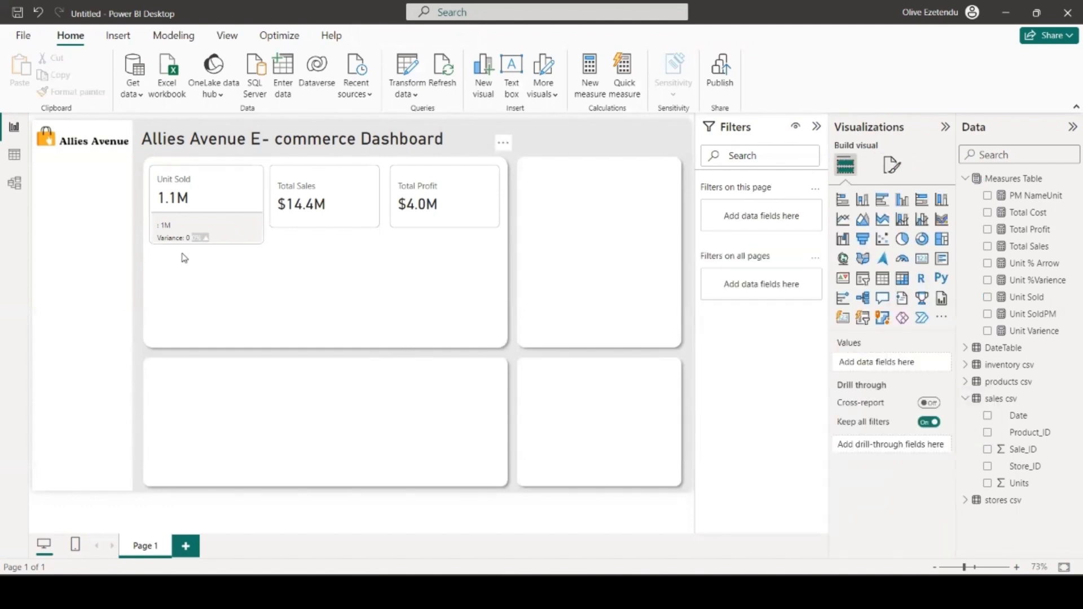
- Switch the Unit Sold card's reference label settings to Unit SoldPM and clear its custom title text
{"action": "left_click", "coordinate": [217, 240]}
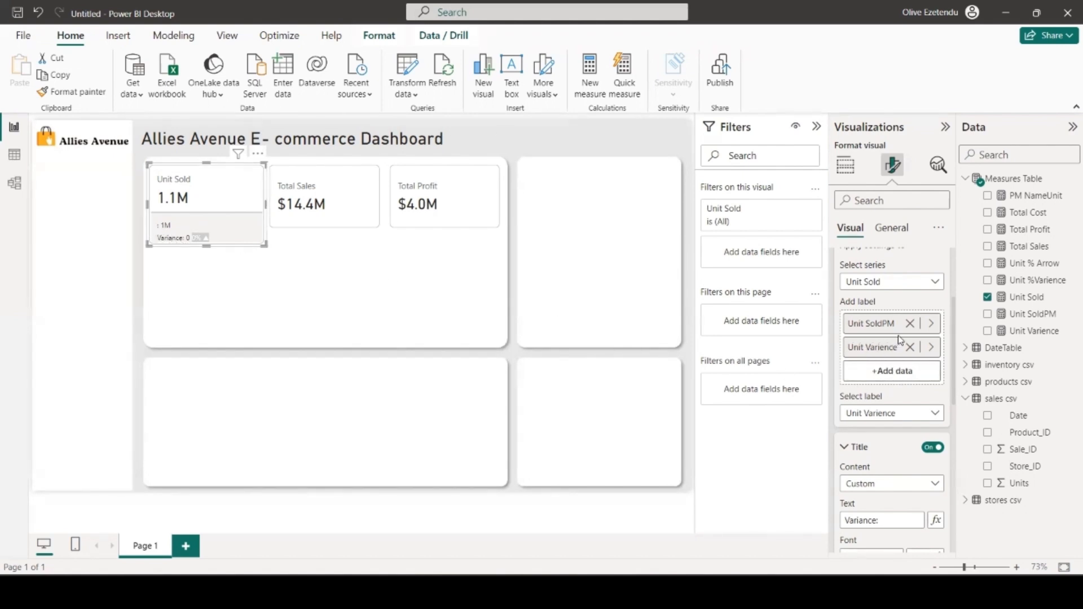
{"action": "left_click", "coordinate": [935, 418]}
{"action": "left_click", "coordinate": [883, 446]}
{"action": "scroll", "coordinate": [888, 436], "scroll_direction": "down", "scroll_amount": 1}
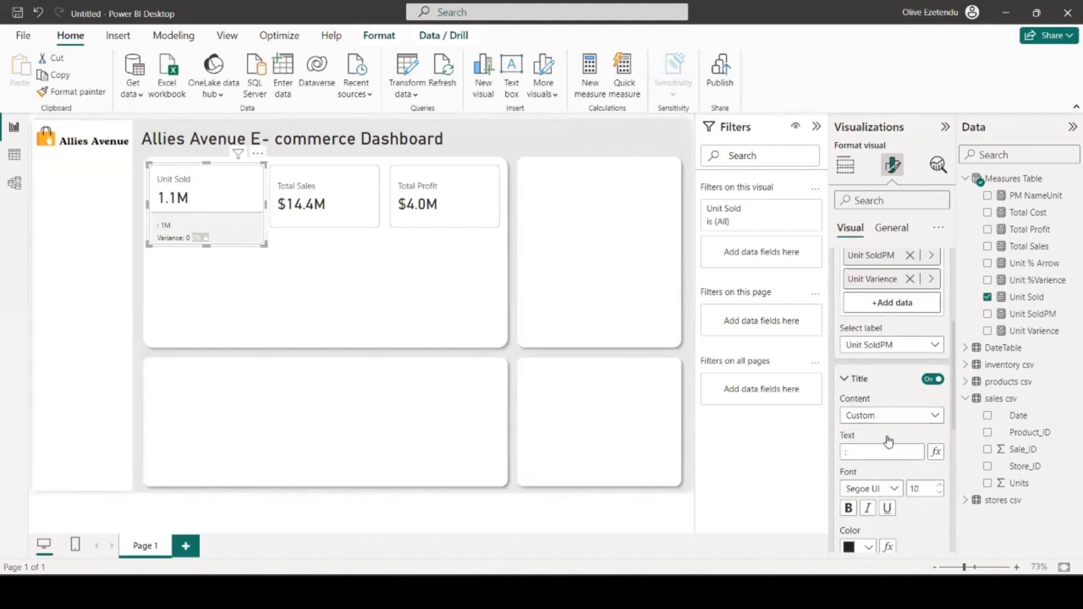
{"action": "scroll", "coordinate": [888, 436], "scroll_direction": "down", "scroll_amount": 1}
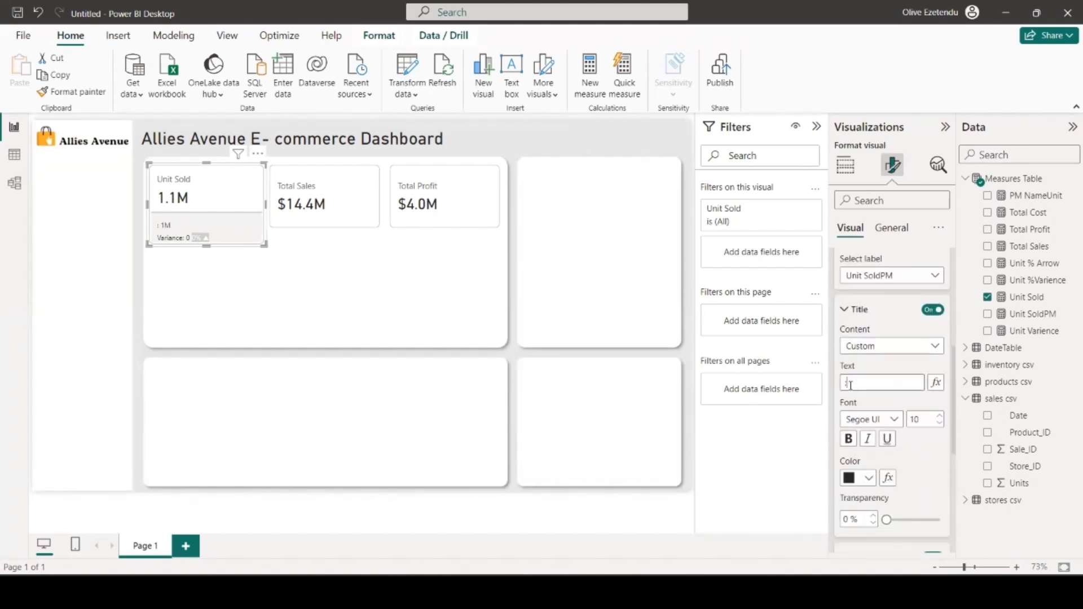
{"action": "left_click", "coordinate": [850, 384]}
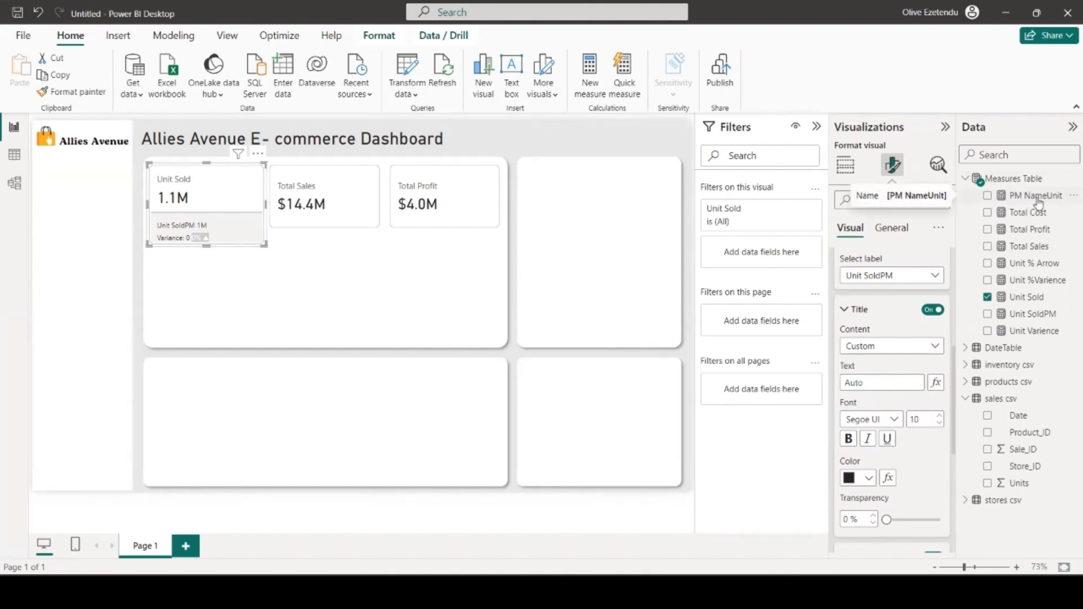
{"action": "left_click", "coordinate": [891, 385]}
- Base the Unit SoldPM label's title text on the PM NameUnit measure, using the Field value format style
{"action": "scroll", "coordinate": [893, 401], "scroll_direction": "up", "scroll_amount": 3}
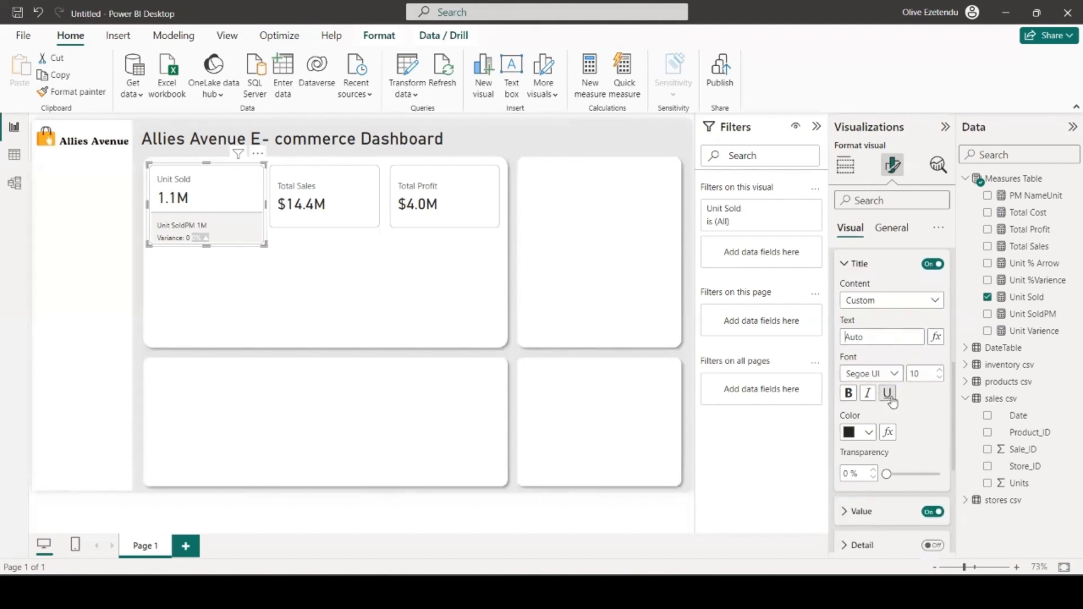
{"action": "scroll", "coordinate": [893, 401], "scroll_direction": "up", "scroll_amount": 1}
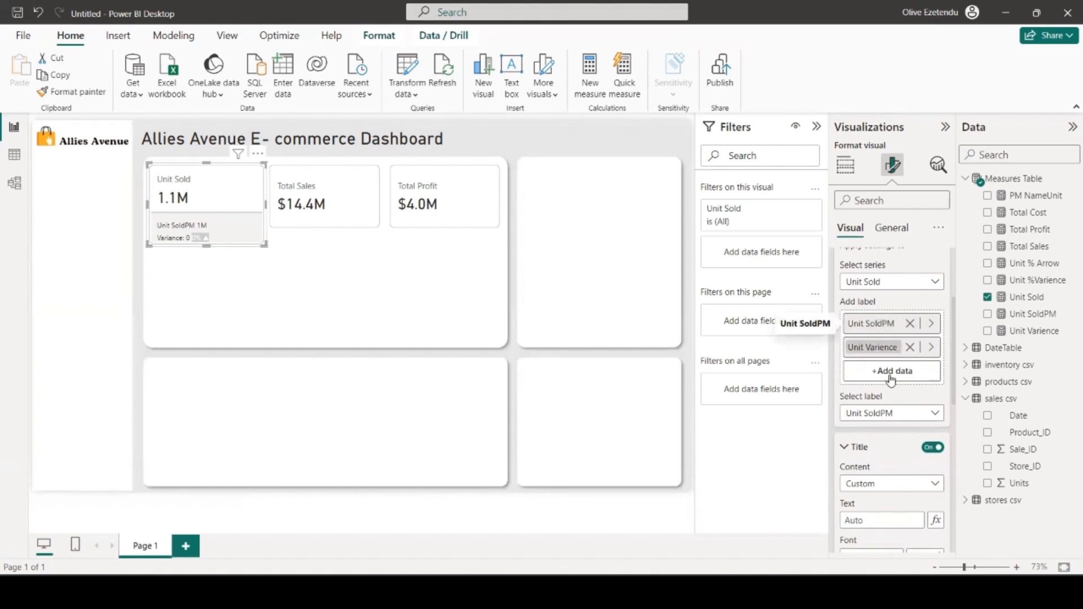
{"action": "scroll", "coordinate": [899, 417], "scroll_direction": "down", "scroll_amount": 1}
{"action": "scroll", "coordinate": [899, 416], "scroll_direction": "down", "scroll_amount": 5}
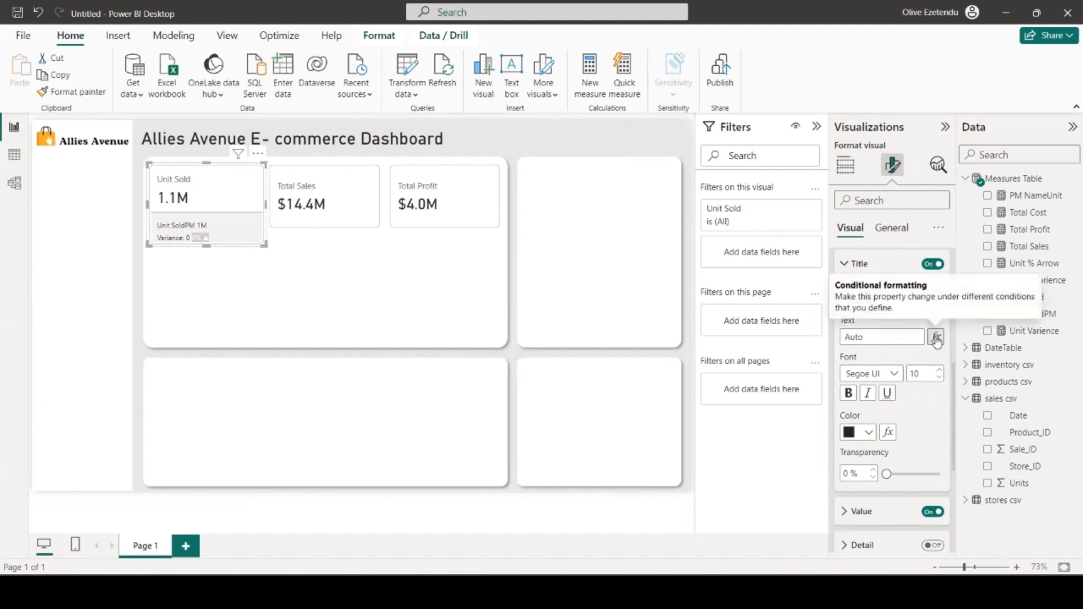
{"action": "left_click", "coordinate": [936, 338]}
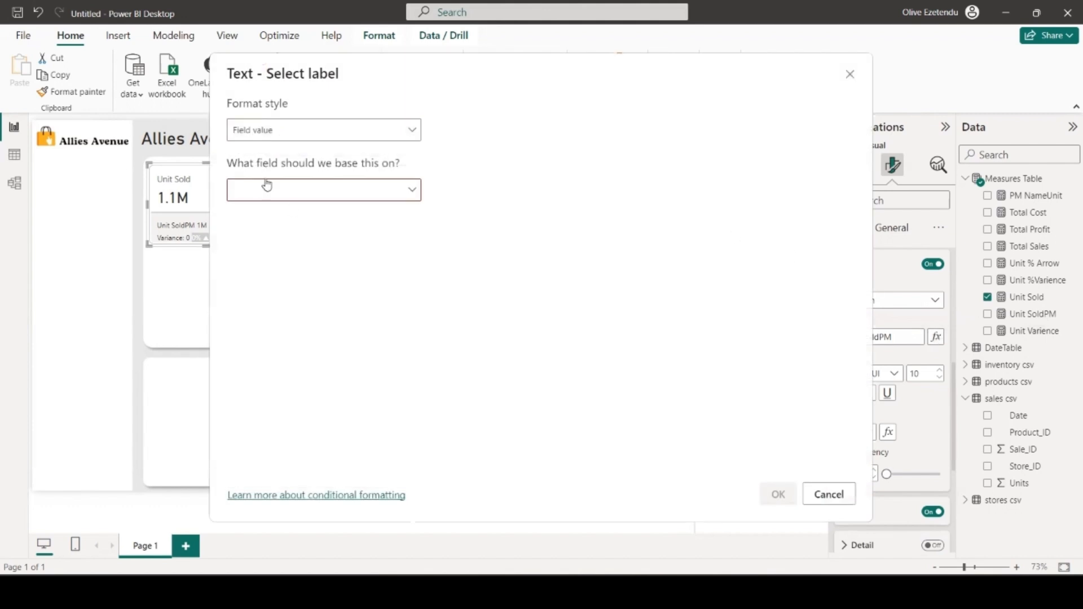
{"action": "left_click", "coordinate": [411, 190]}
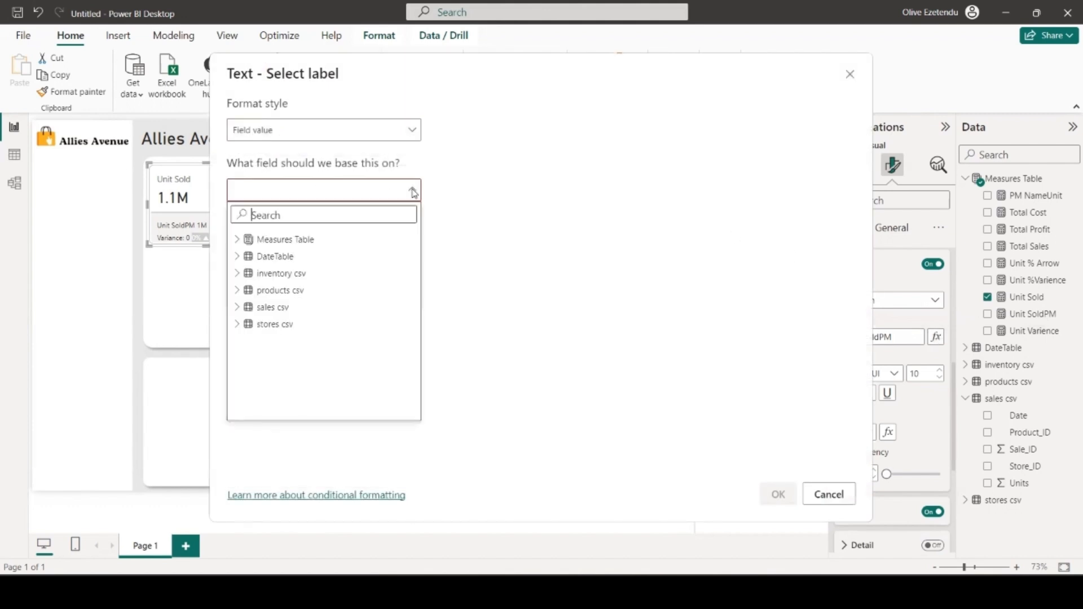
{"action": "left_click", "coordinate": [237, 239]}
{"action": "left_click", "coordinate": [285, 257]}
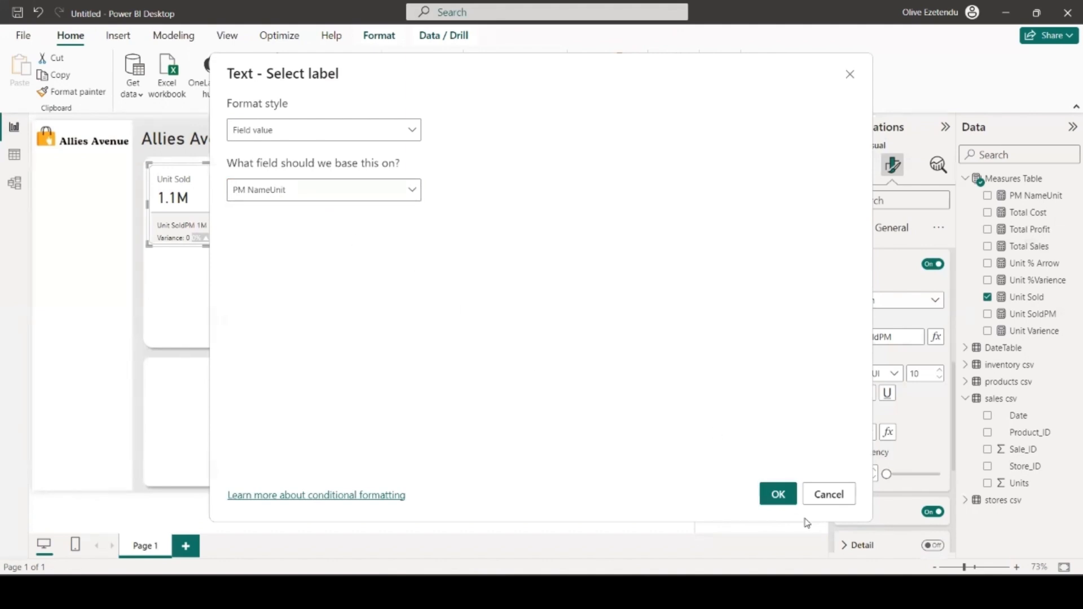
{"action": "left_click", "coordinate": [776, 493]}
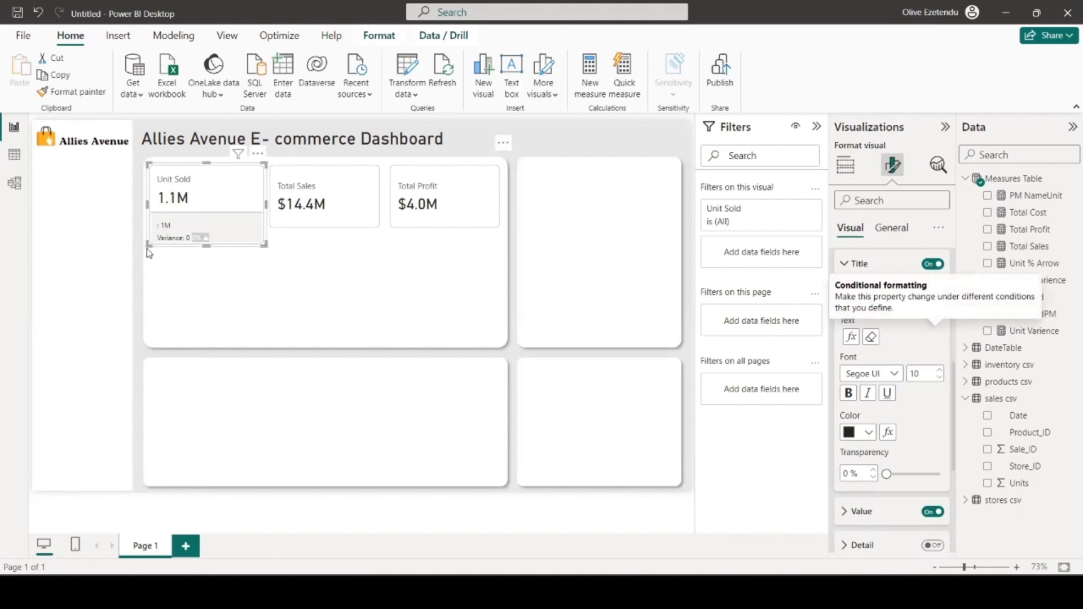
{"action": "left_click", "coordinate": [845, 165]}
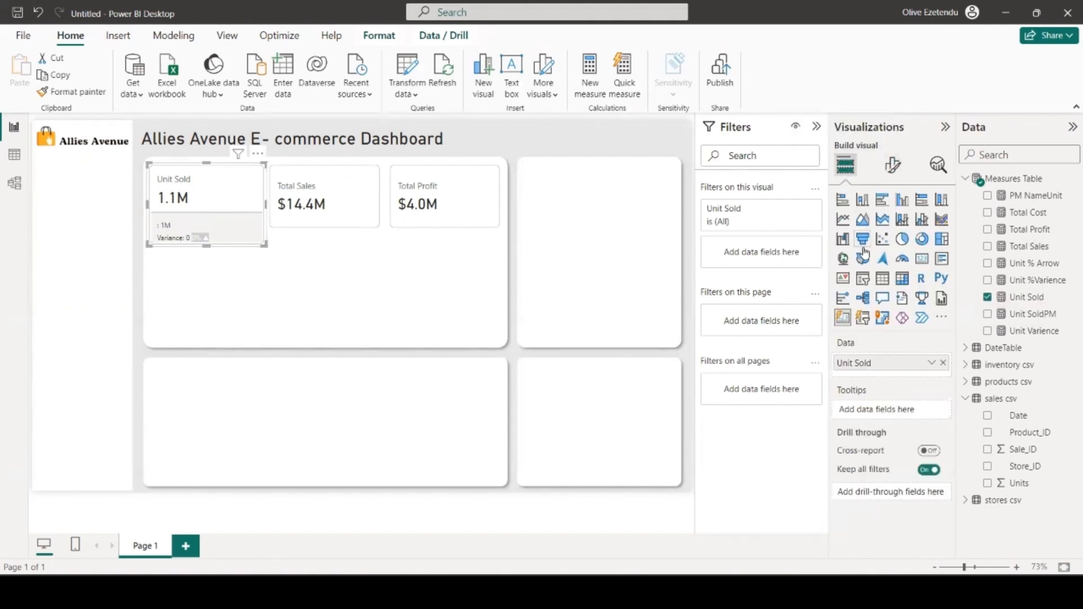
{"action": "left_click", "coordinate": [903, 199]}
{"action": "left_click_drag", "start_coordinate": [209, 229], "coordinate": [454, 299]}
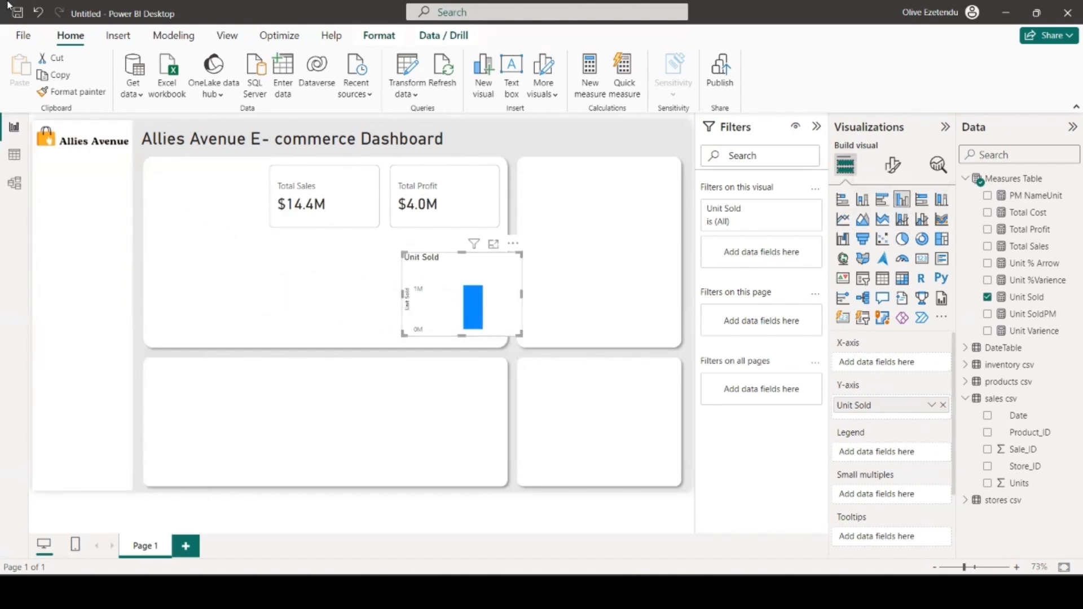
{"action": "left_click", "coordinate": [36, 13]}
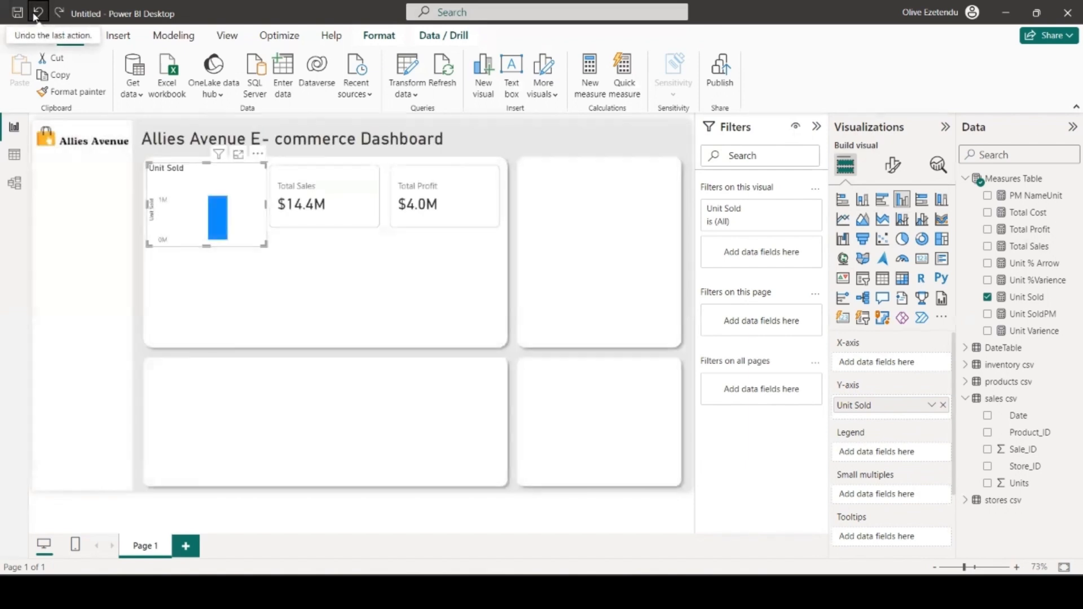
{"action": "left_click", "coordinate": [36, 13]}
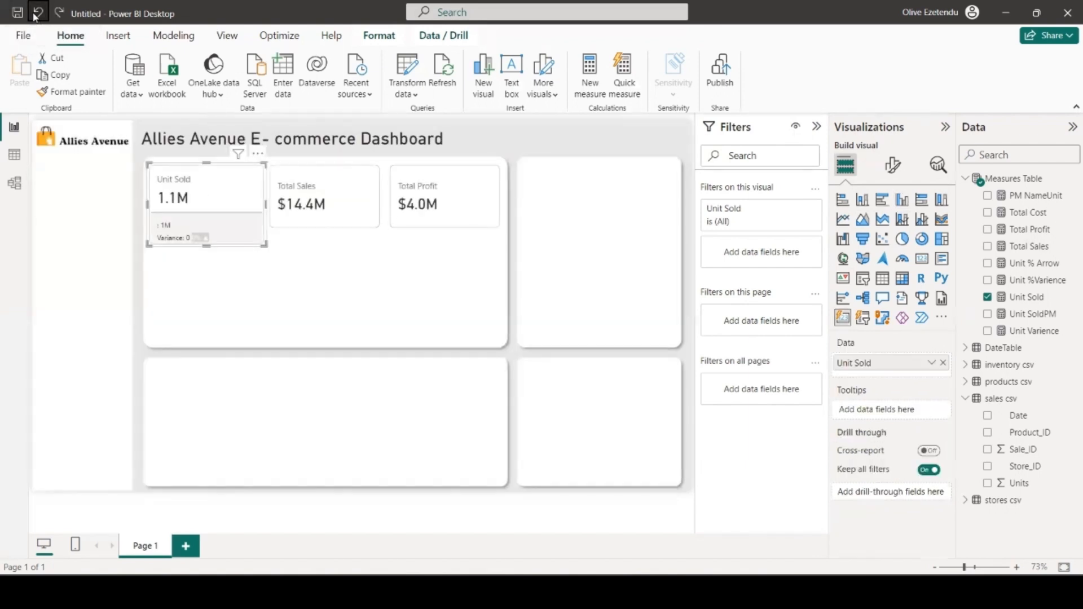
- Insert a clustered column chart mid-page with Month Name2 on the X-axis and Total Sales on the Y-axis
{"action": "key", "text": "ctrl+z"}
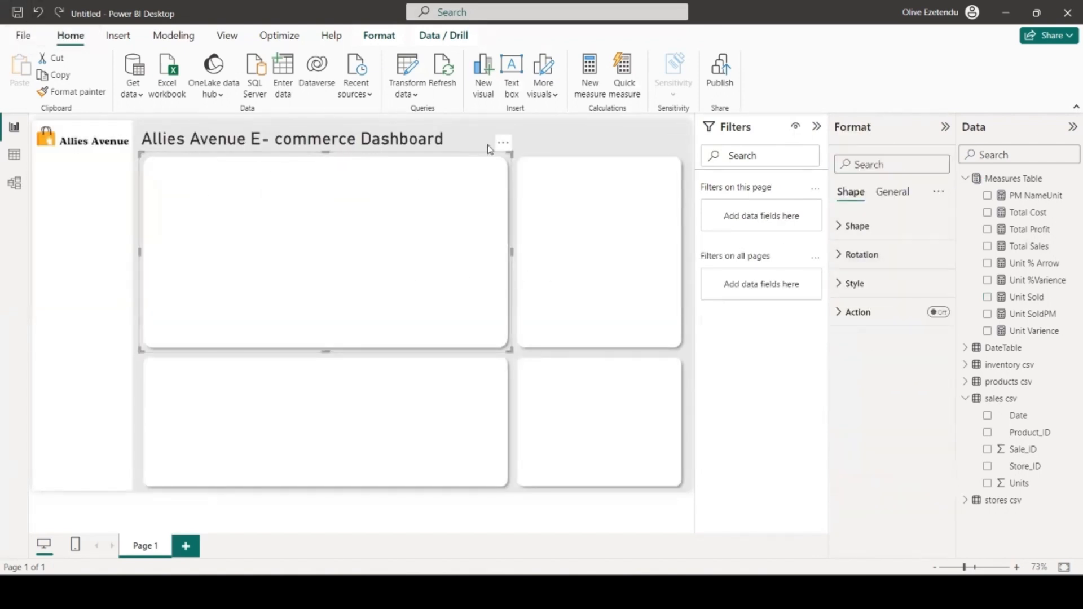
{"action": "left_click", "coordinate": [586, 140]}
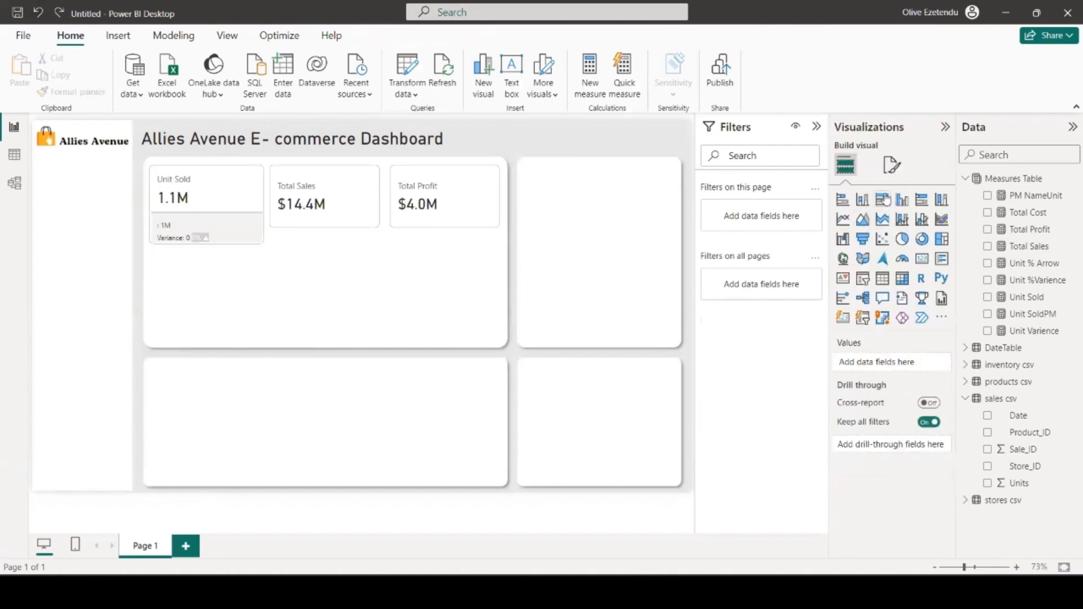
{"action": "left_click", "coordinate": [902, 203]}
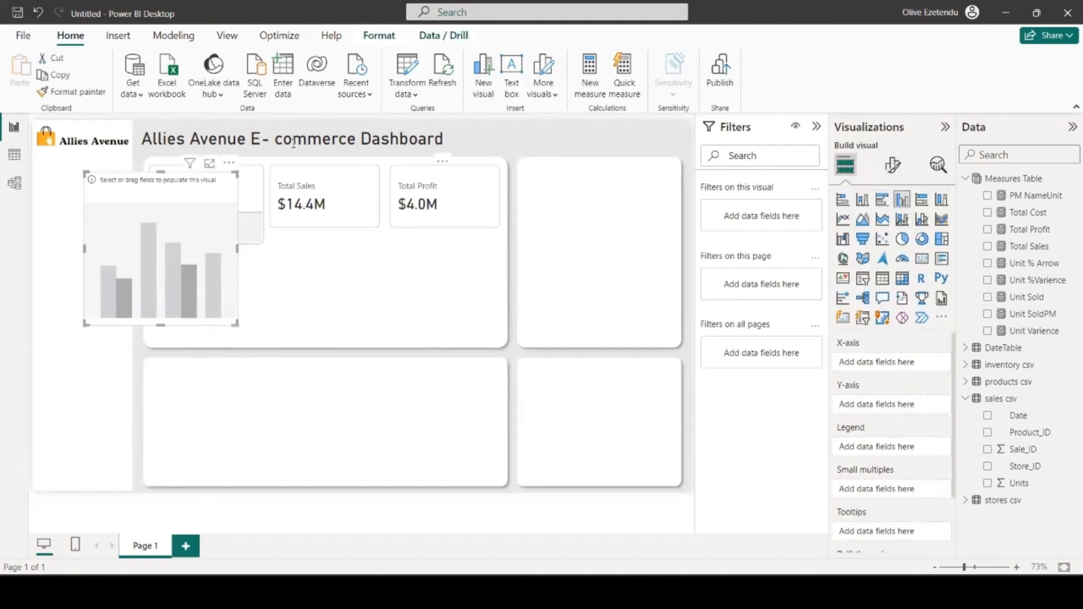
{"action": "left_click_drag", "start_coordinate": [192, 236], "coordinate": [504, 334]}
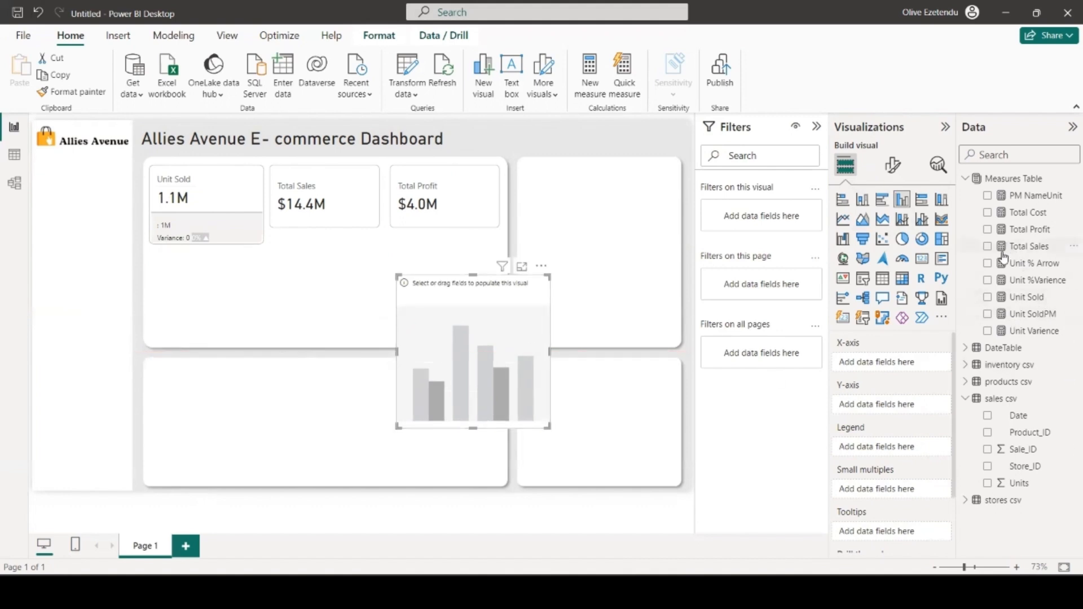
{"action": "left_click", "coordinate": [967, 349]}
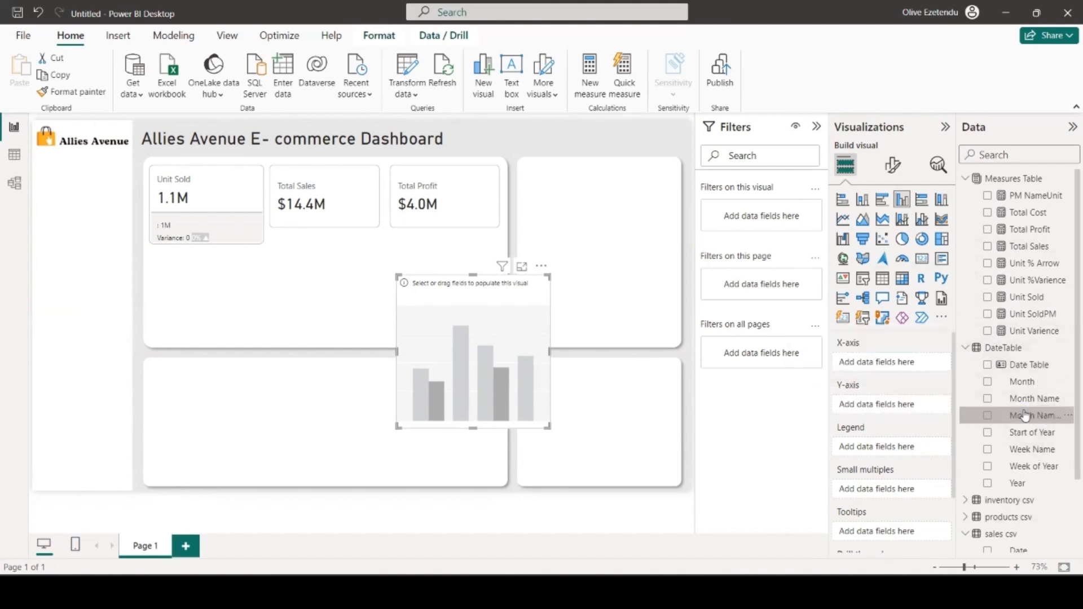
{"action": "left_click", "coordinate": [988, 416]}
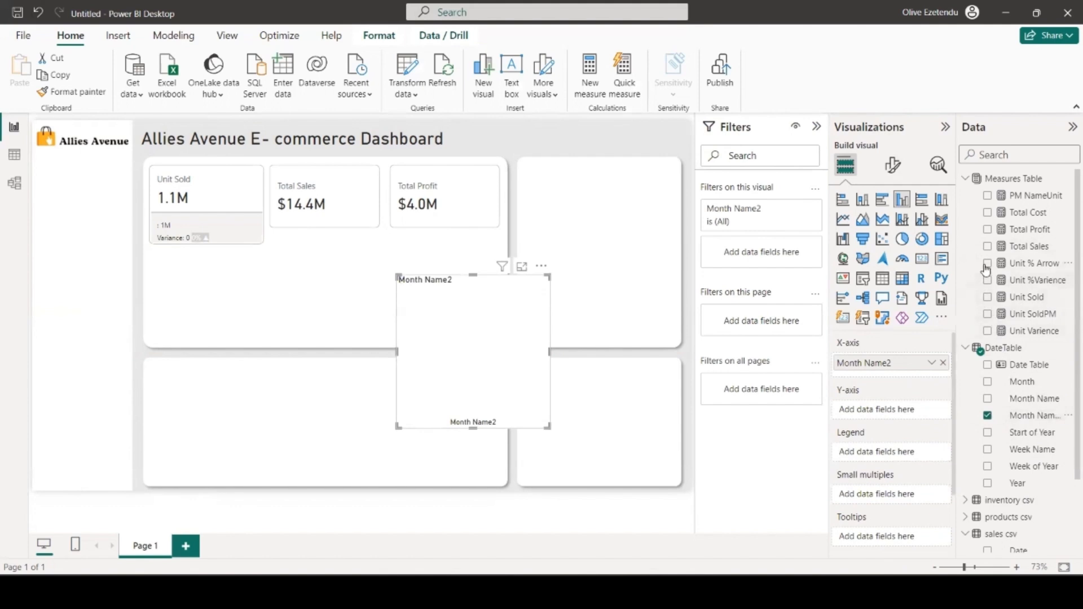
{"action": "left_click", "coordinate": [988, 247]}
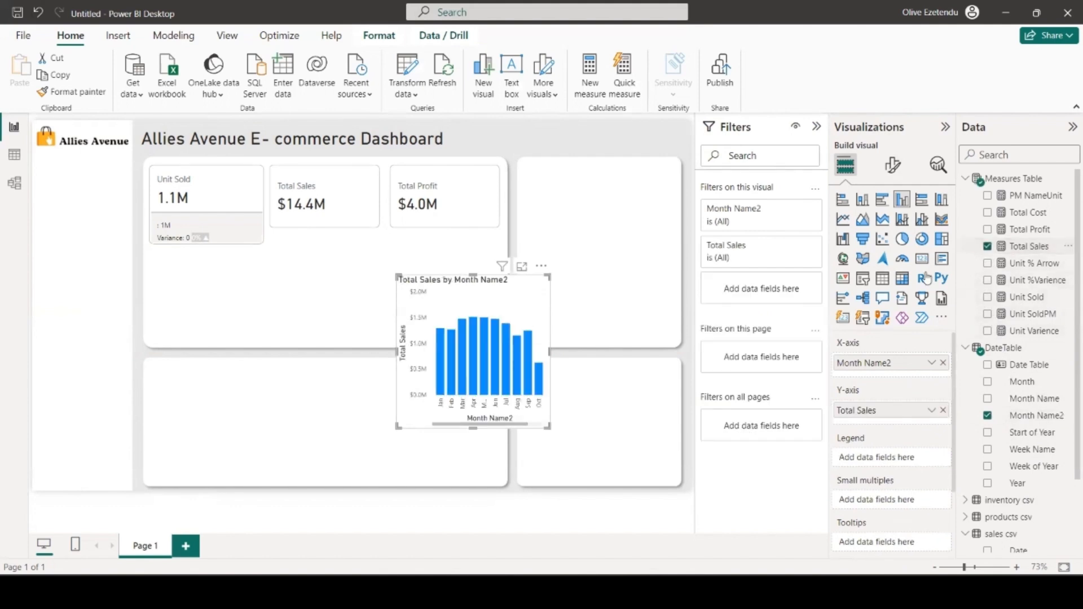
- Check the Unit Sold card against the chart's February, March and April columns, and move the chart to the lower-left white panel
{"action": "left_click", "coordinate": [451, 364]}
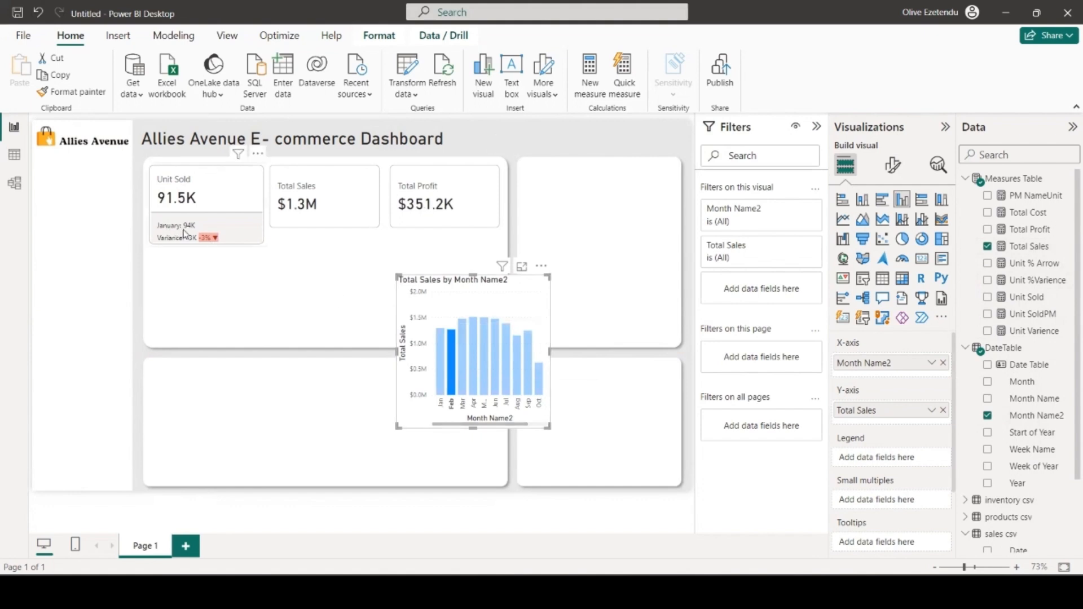
{"action": "left_click", "coordinate": [466, 360]}
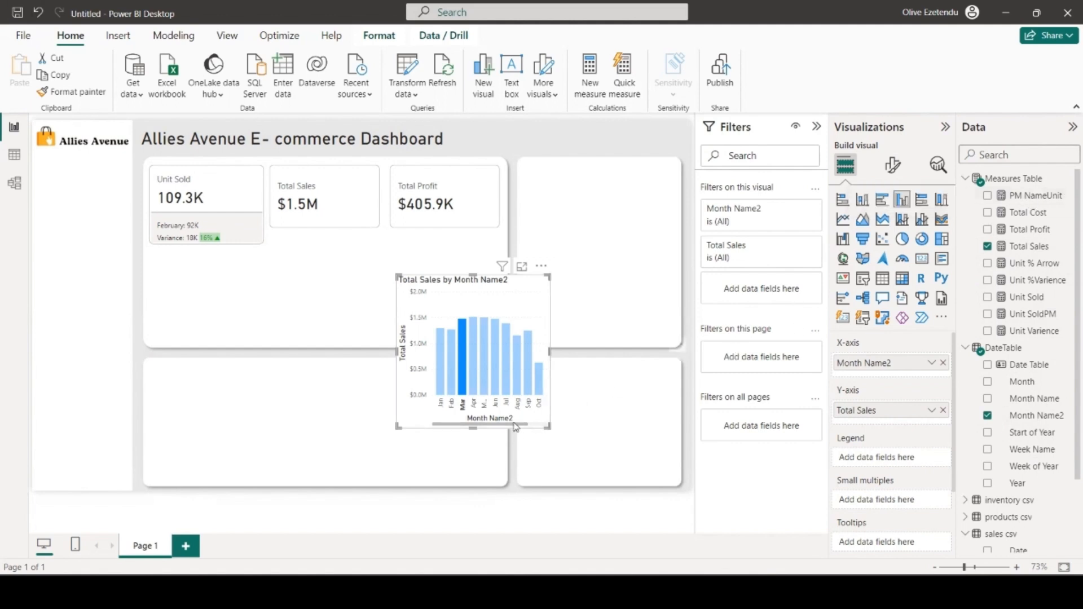
{"action": "left_click", "coordinate": [476, 386]}
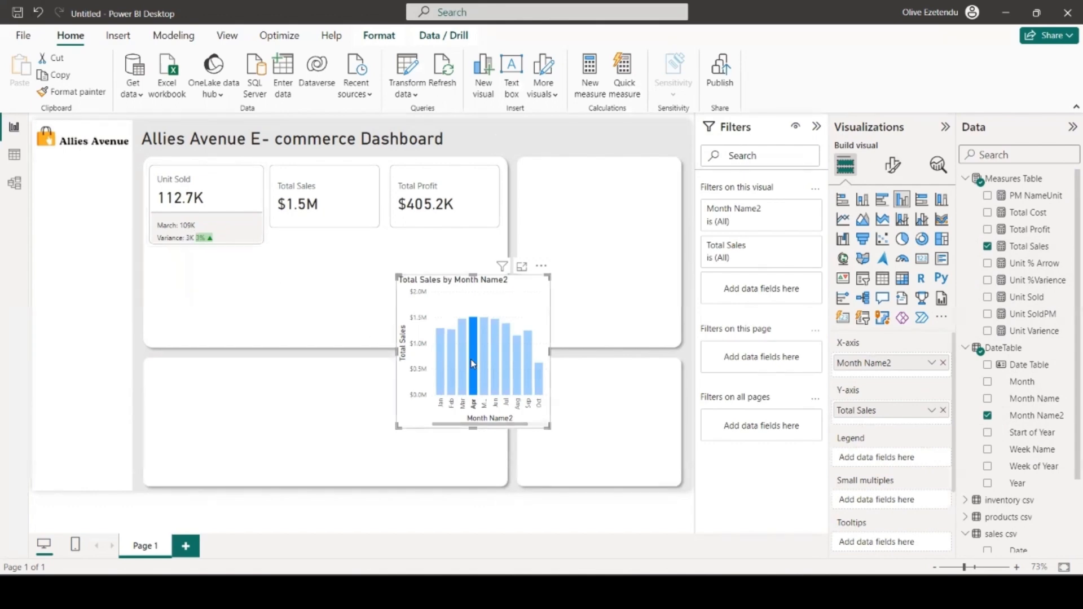
{"action": "left_click", "coordinate": [463, 373]}
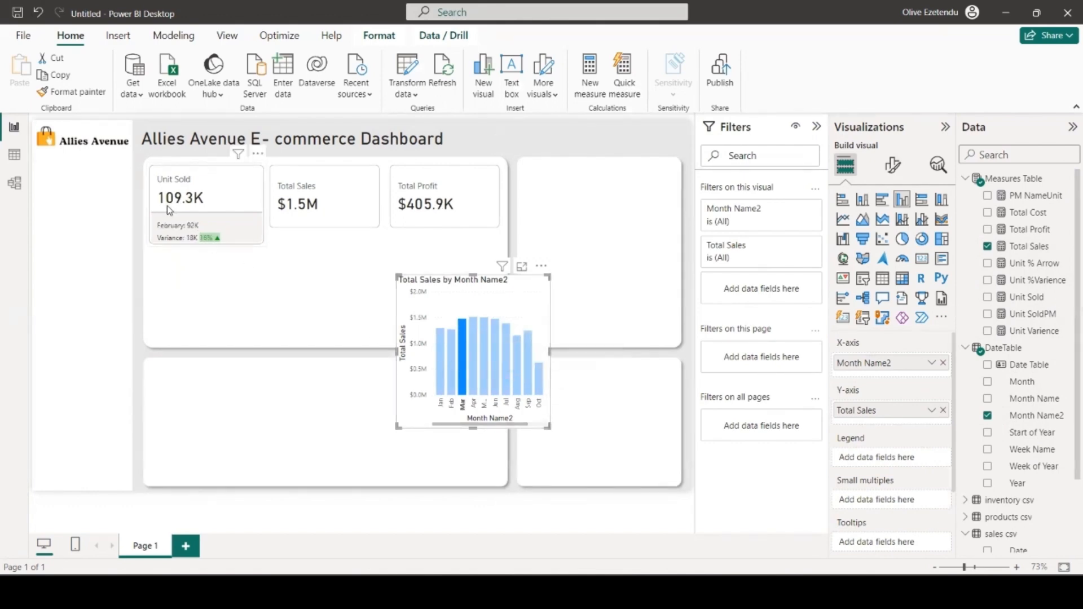
{"action": "left_click", "coordinate": [478, 366]}
{"action": "left_click", "coordinate": [474, 364]}
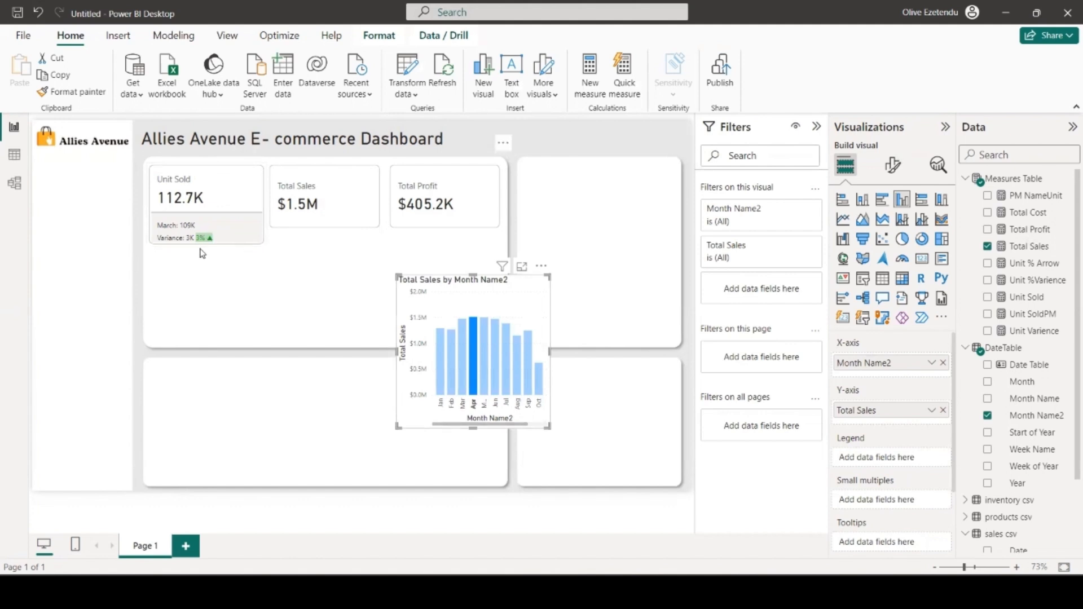
{"action": "left_click_drag", "start_coordinate": [511, 299], "coordinate": [311, 382]}
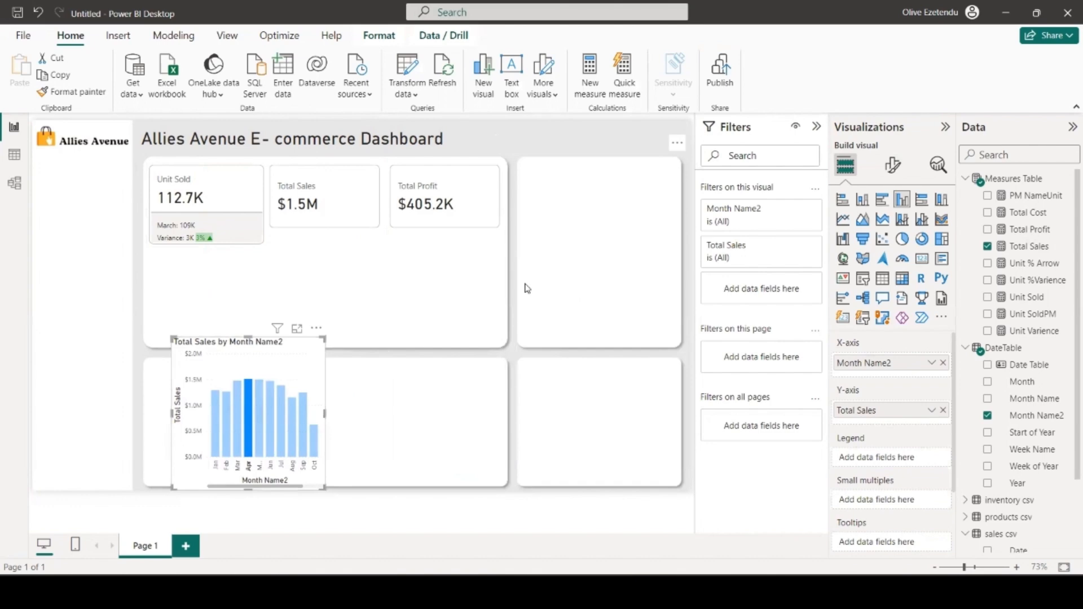
- Turn on the accent bar for the Unit Sold card
{"action": "left_click", "coordinate": [253, 198]}
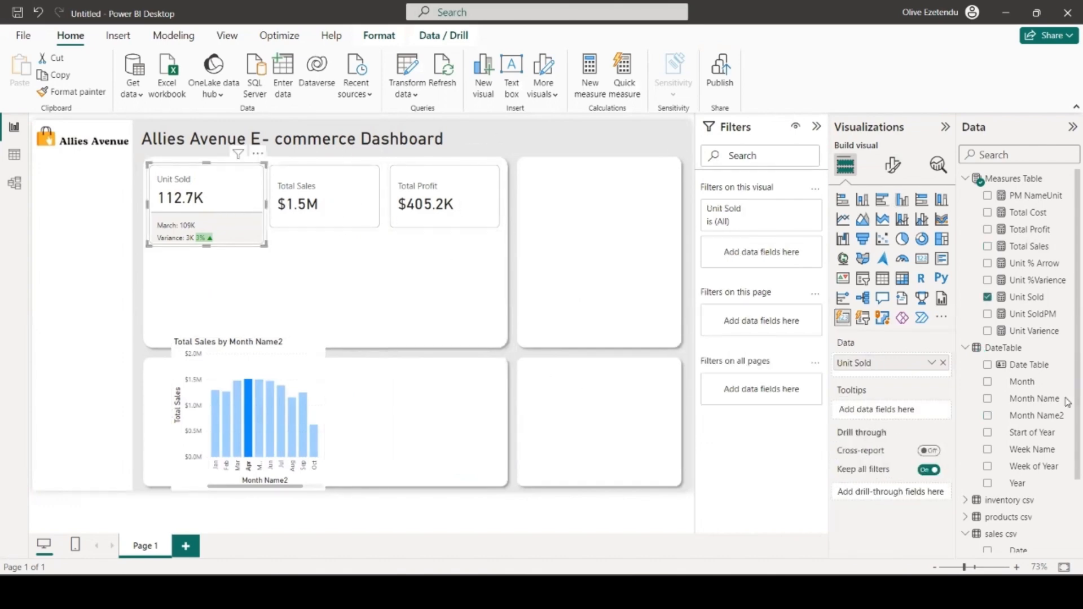
{"action": "left_click", "coordinate": [894, 166]}
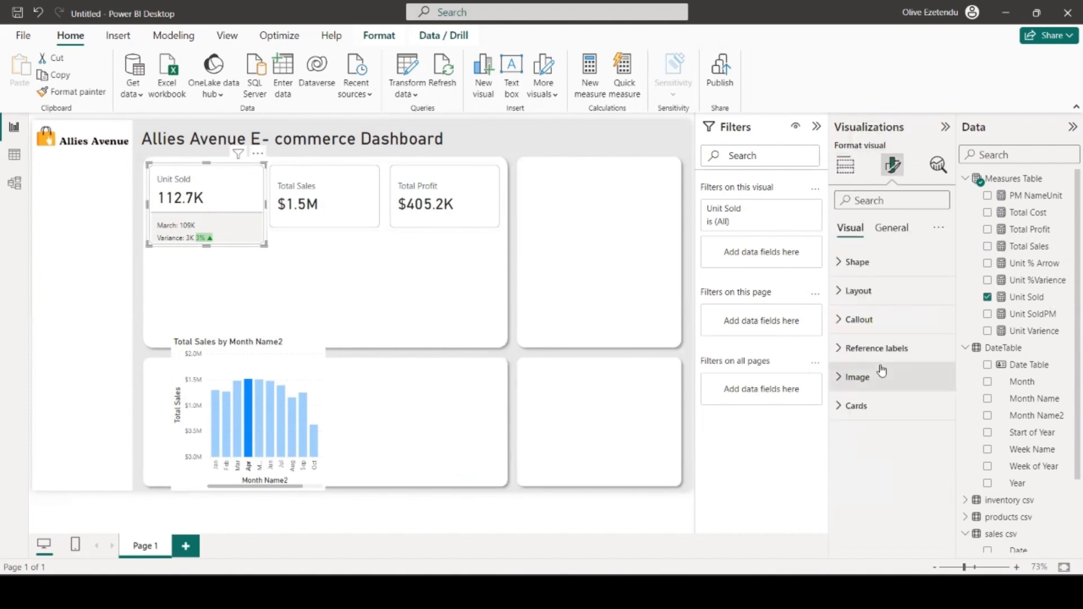
{"action": "left_click", "coordinate": [878, 406]}
{"action": "scroll", "coordinate": [883, 400], "scroll_direction": "down", "scroll_amount": 3}
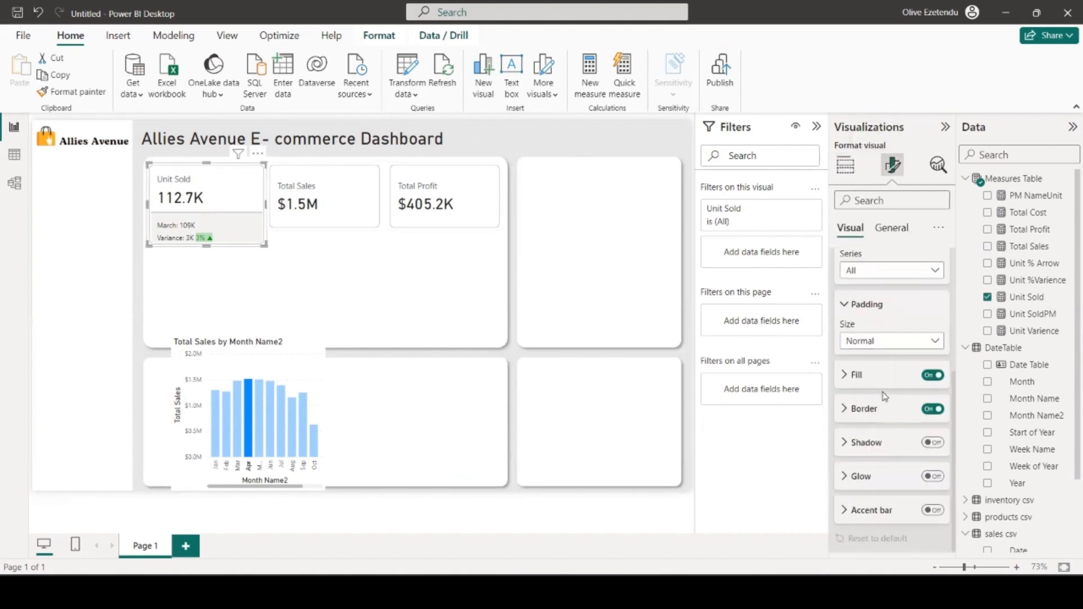
{"action": "left_click", "coordinate": [934, 510]}
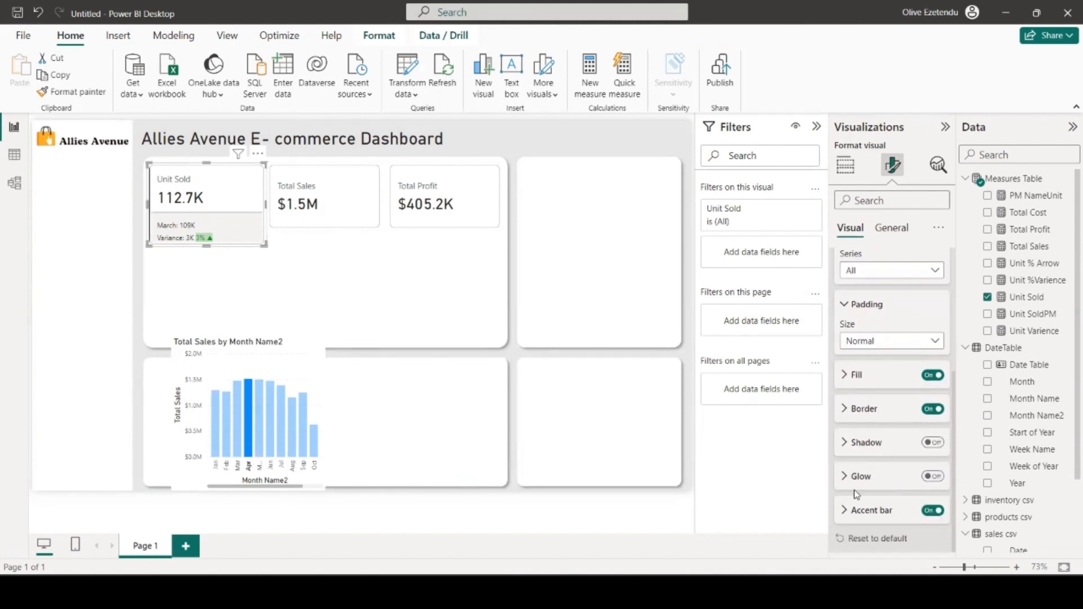
- Set the Unit Sold card's accent bar position to Top and its width to 5 px
{"action": "left_click", "coordinate": [862, 508]}
{"action": "scroll", "coordinate": [879, 467], "scroll_direction": "down", "scroll_amount": 3}
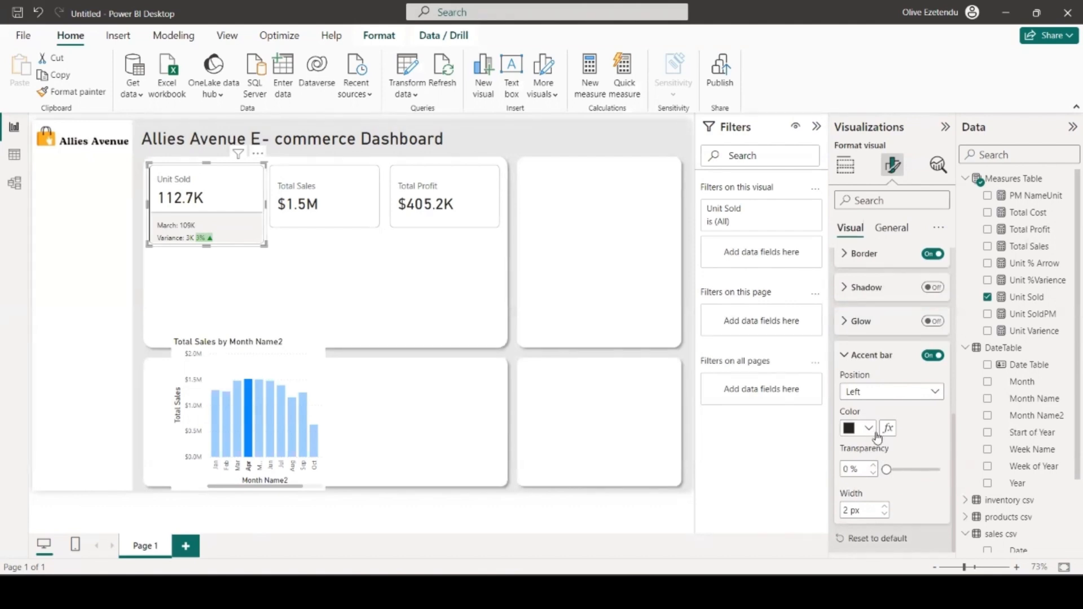
{"action": "left_click", "coordinate": [934, 392]}
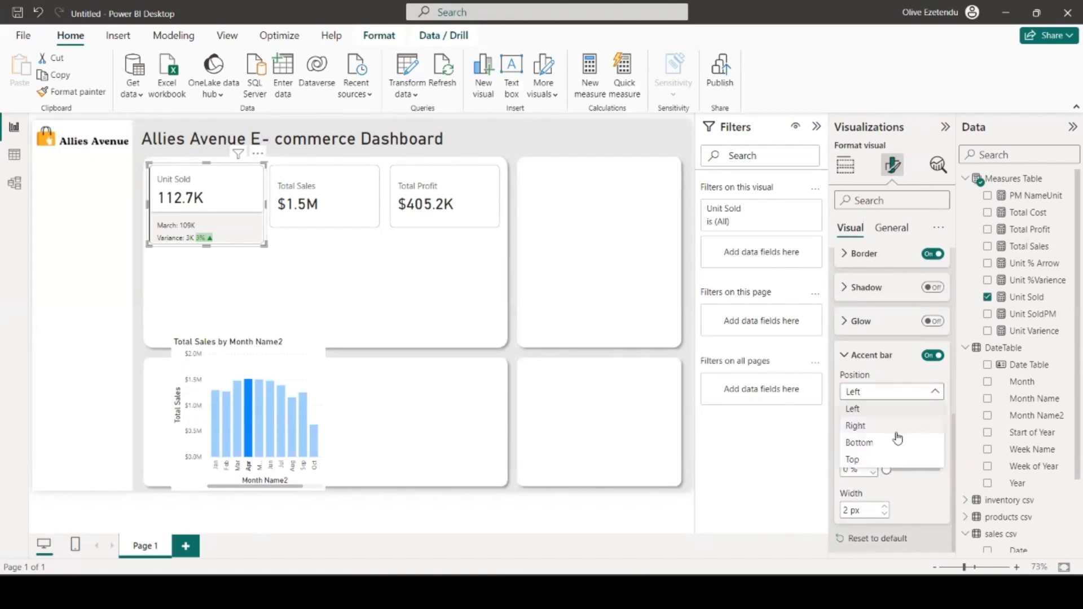
{"action": "left_click", "coordinate": [879, 459]}
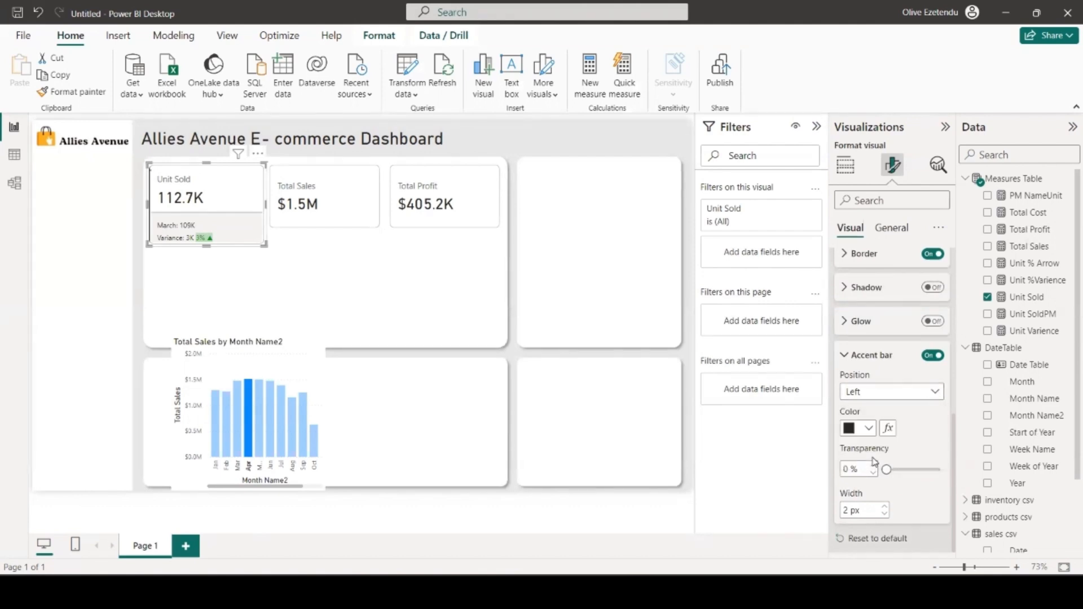
{"action": "left_click", "coordinate": [886, 507]}
{"action": "left_click", "coordinate": [886, 507]}
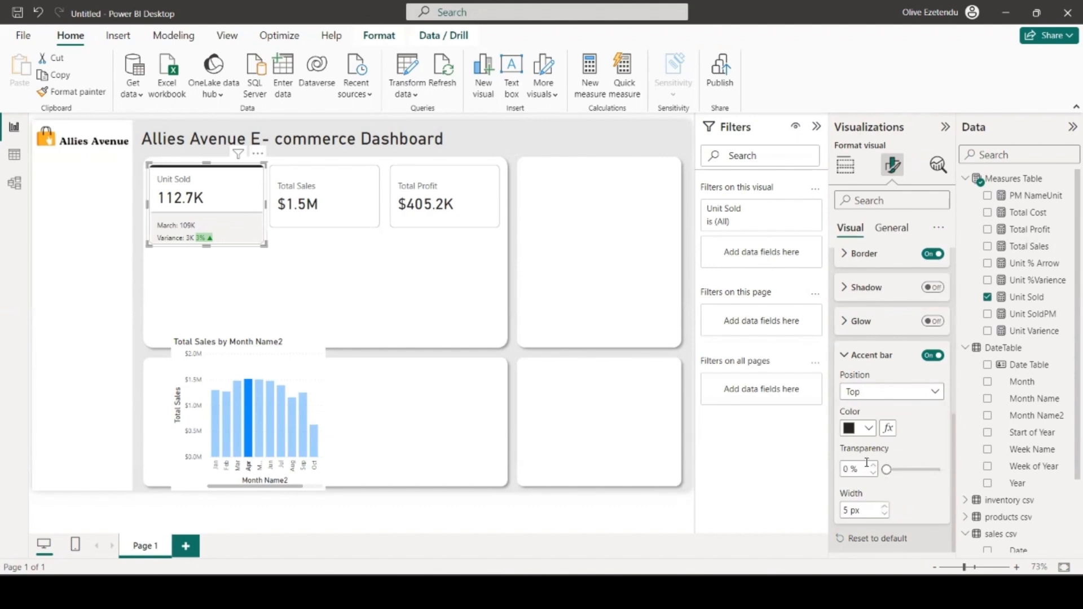
{"action": "mouse_move", "coordinate": [887, 470]}
{"action": "left_mouse_down"}
{"action": "mouse_move", "coordinate": [953, 476]}
{"action": "mouse_move", "coordinate": [884, 474]}
{"action": "left_mouse_up"}
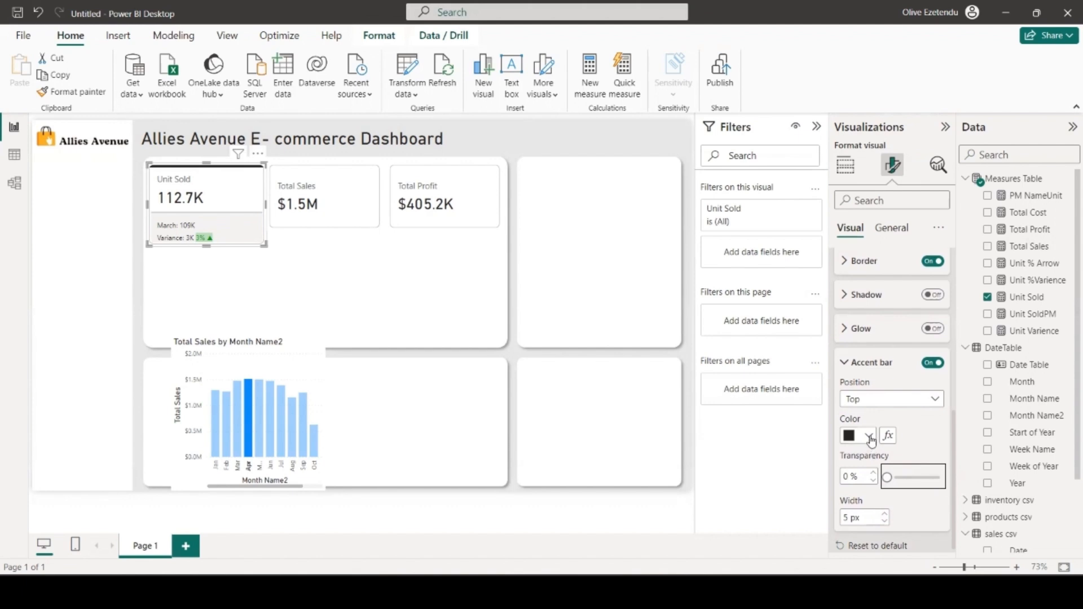
- Base the accent bar's conditional color on the Unit %Varience measure, using the Rules format style
{"action": "left_click", "coordinate": [888, 436]}
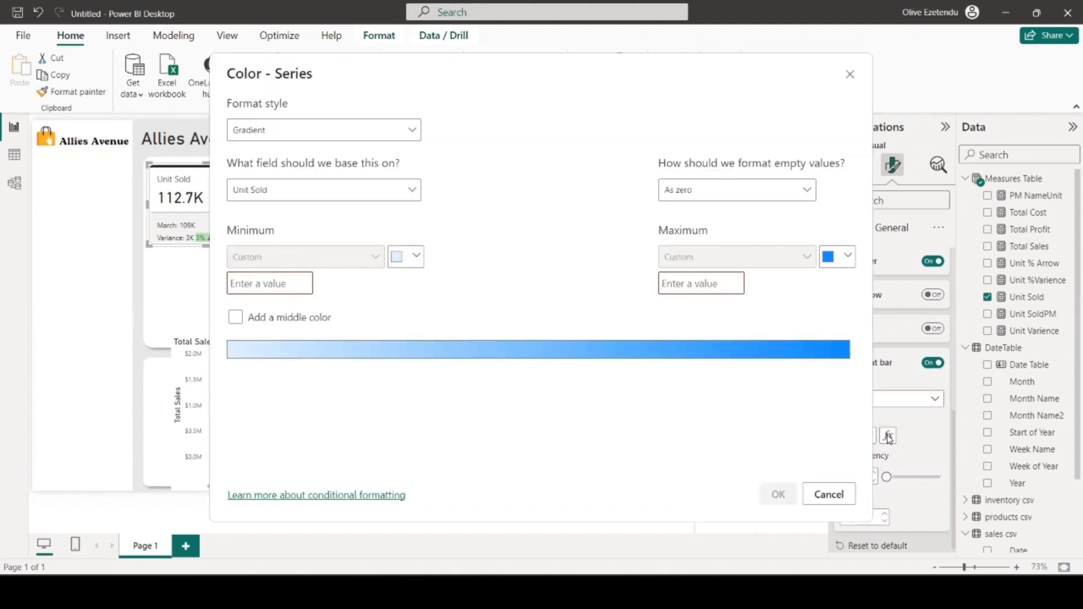
{"action": "left_click", "coordinate": [413, 132]}
{"action": "left_click", "coordinate": [338, 177]}
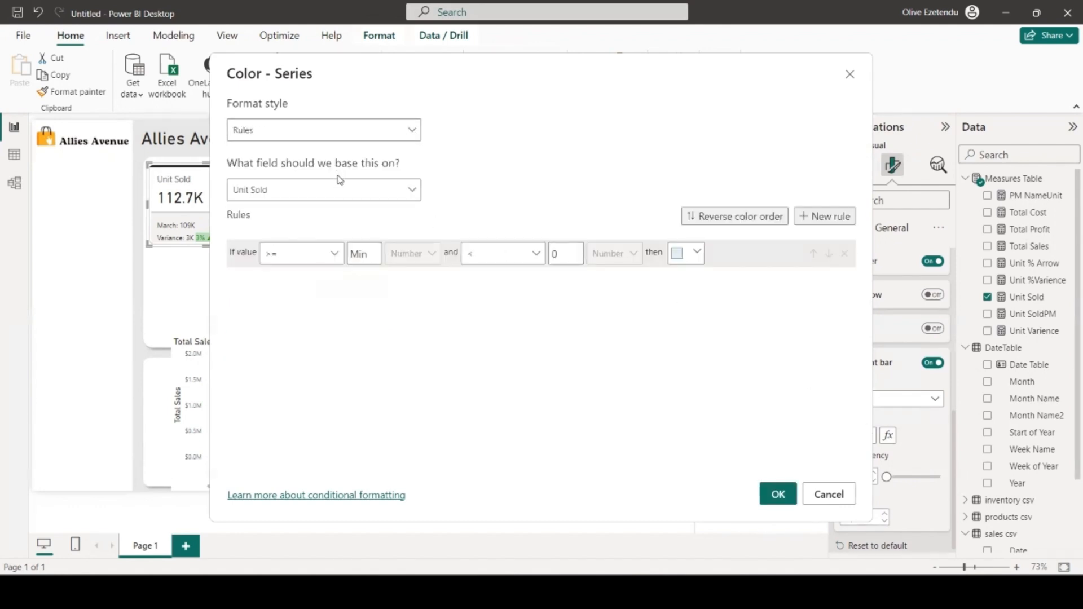
{"action": "left_click", "coordinate": [406, 192]}
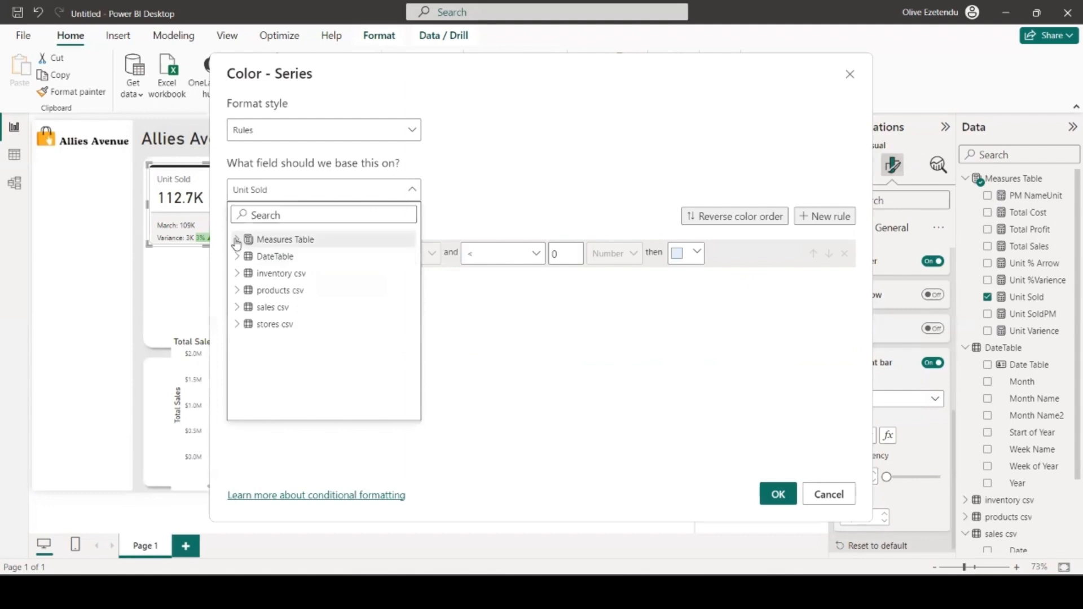
{"action": "left_click", "coordinate": [237, 240]}
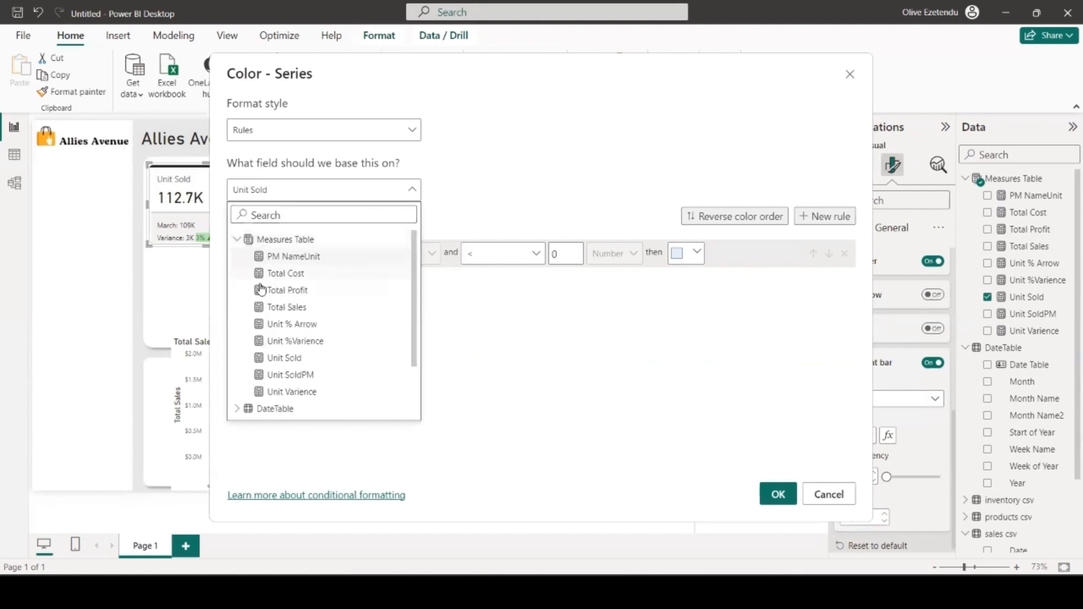
{"action": "left_click", "coordinate": [301, 343]}
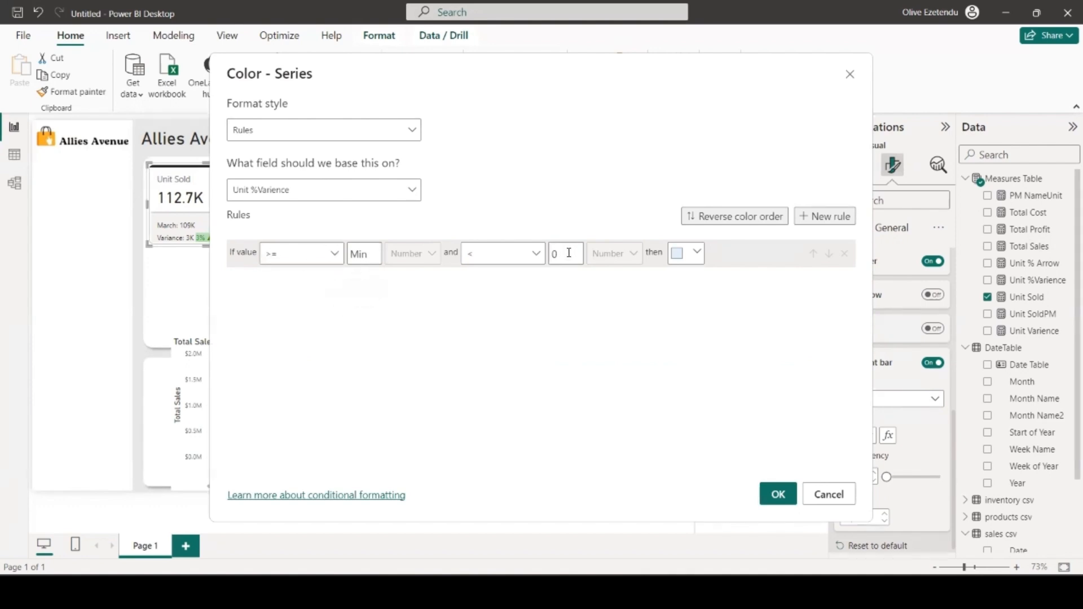
- Define and apply the accent bar rules: Min to 0 light red, 0 to Max light green, and equal to 0 grey
{"action": "left_click", "coordinate": [693, 253]}
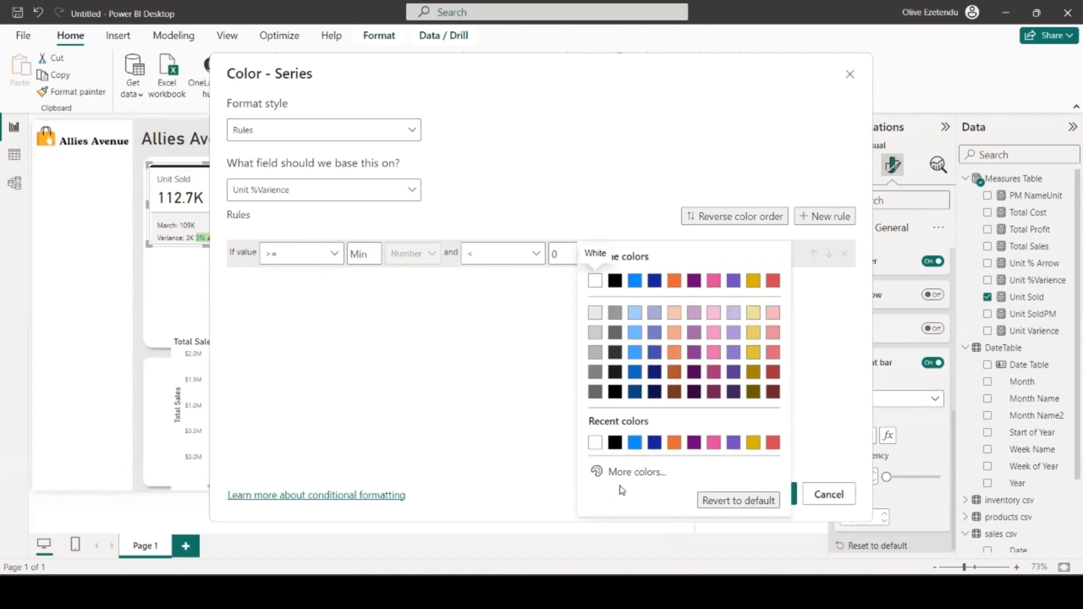
{"action": "left_click", "coordinate": [634, 472]}
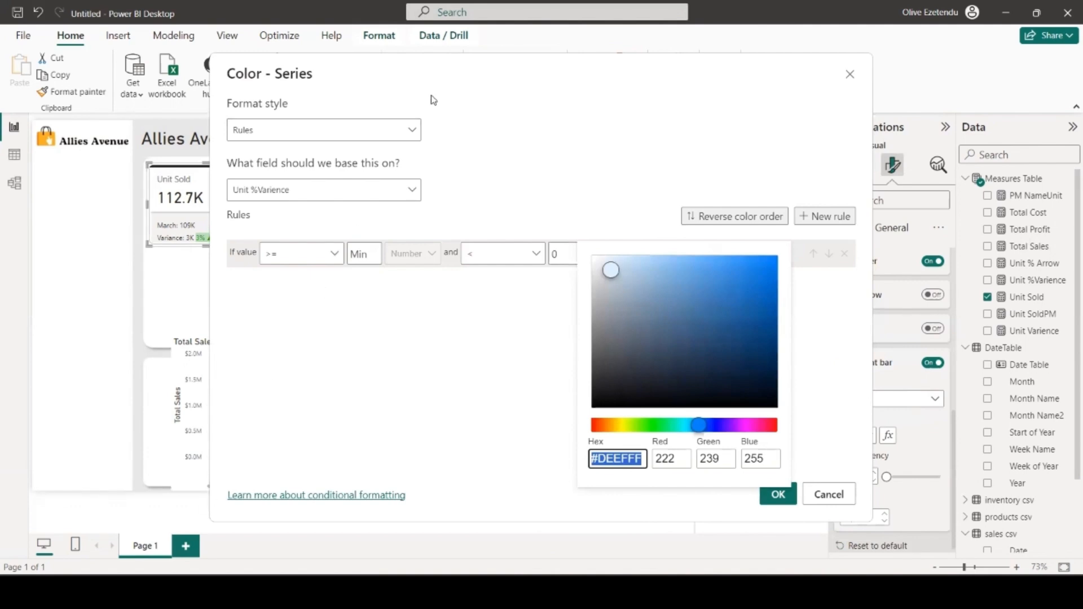
{"action": "key", "text": "alt+Tab"}
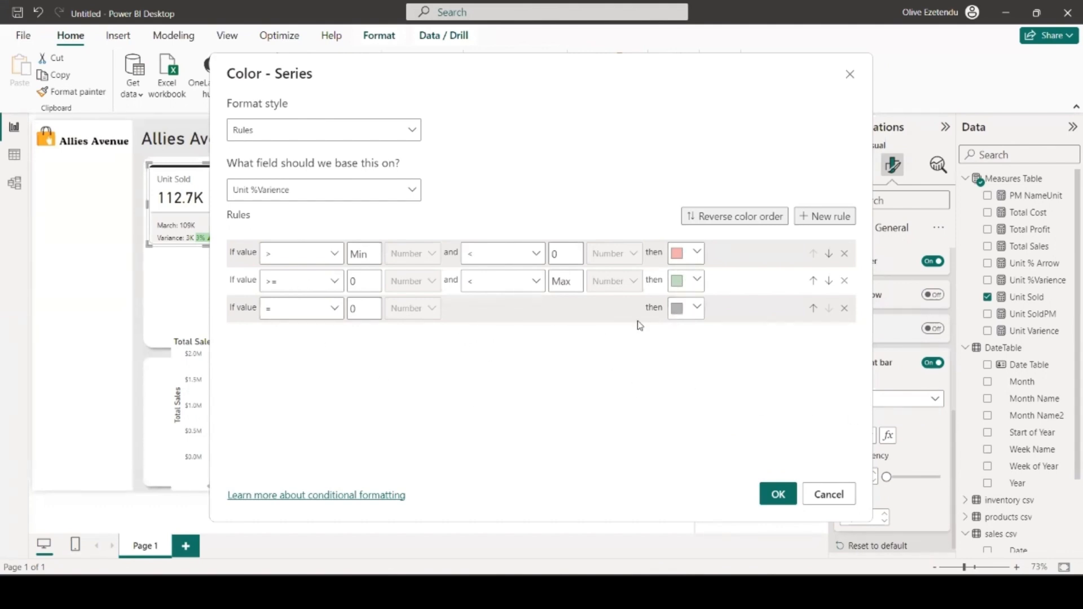
{"action": "left_click", "coordinate": [696, 312]}
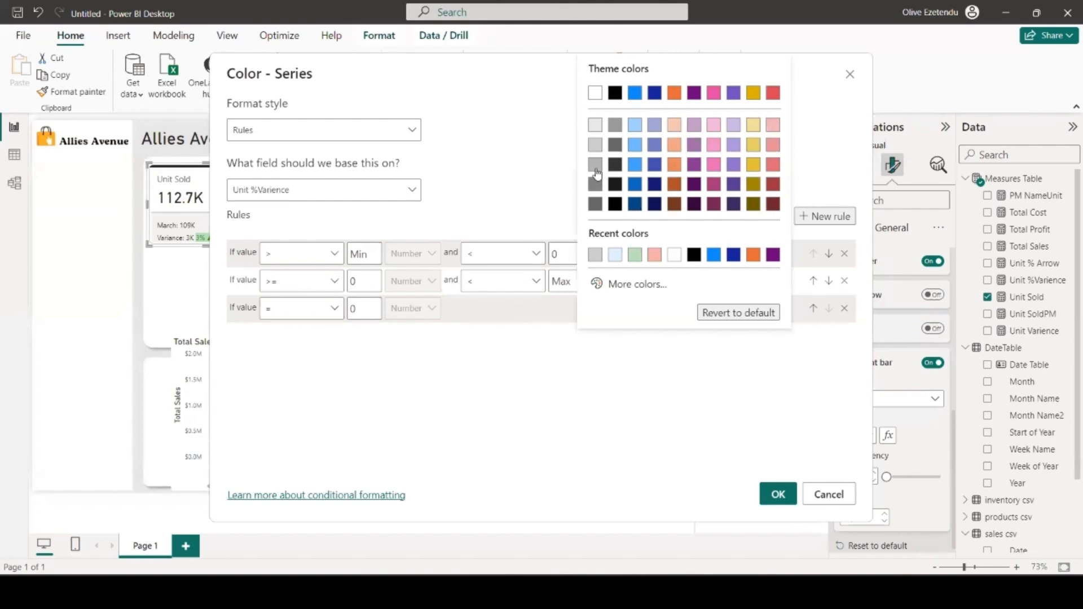
{"action": "left_click", "coordinate": [734, 399]}
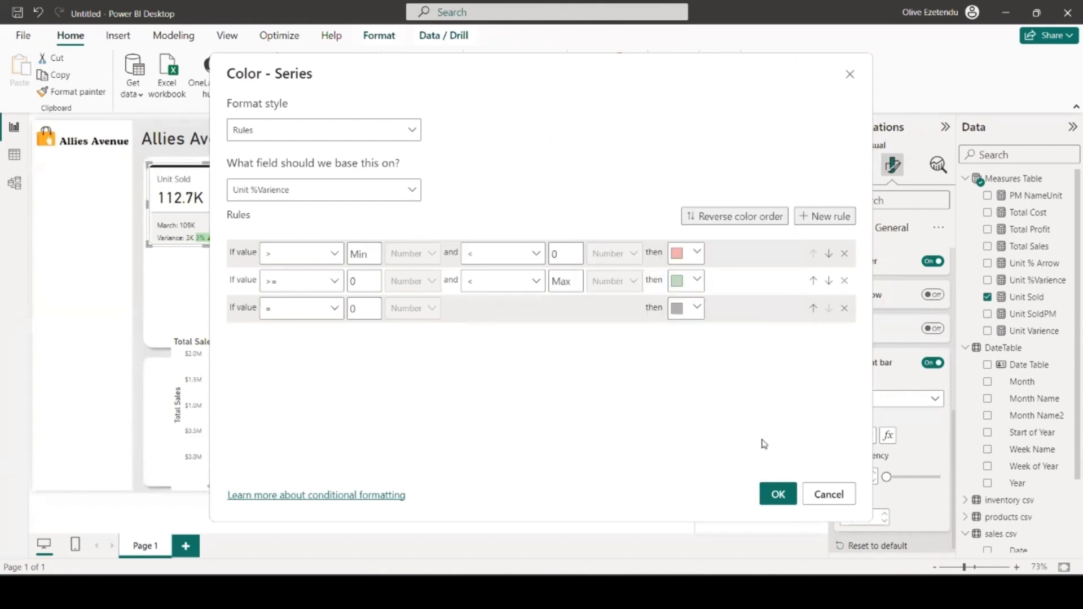
{"action": "left_click", "coordinate": [776, 494]}
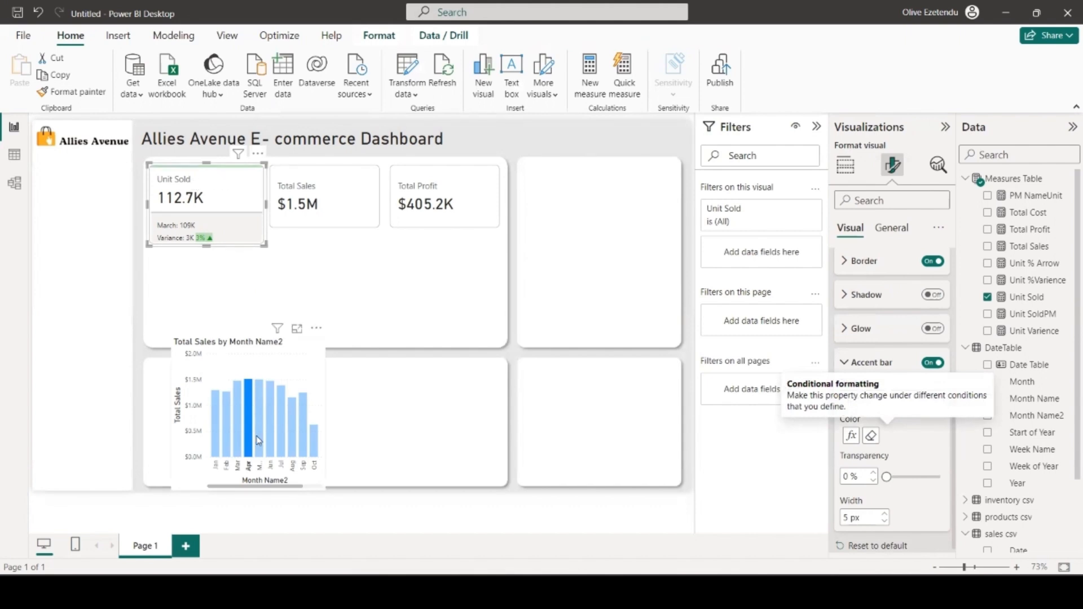
- Check the Unit Sold card's accent bar color for the May and June columns, and clear the chart selection
{"action": "left_click", "coordinate": [261, 420]}
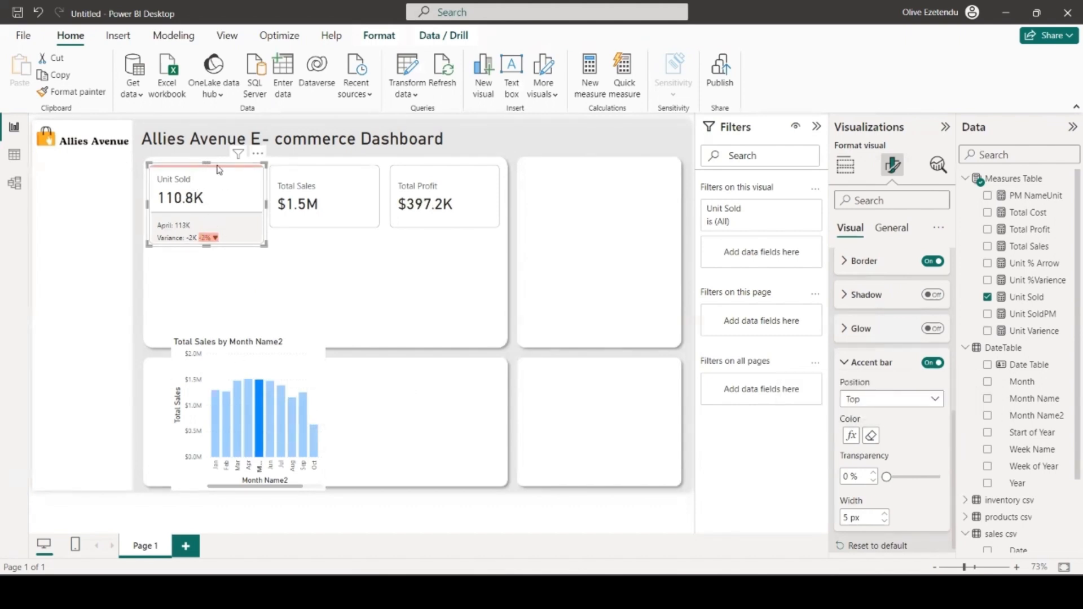
{"action": "left_click", "coordinate": [272, 423]}
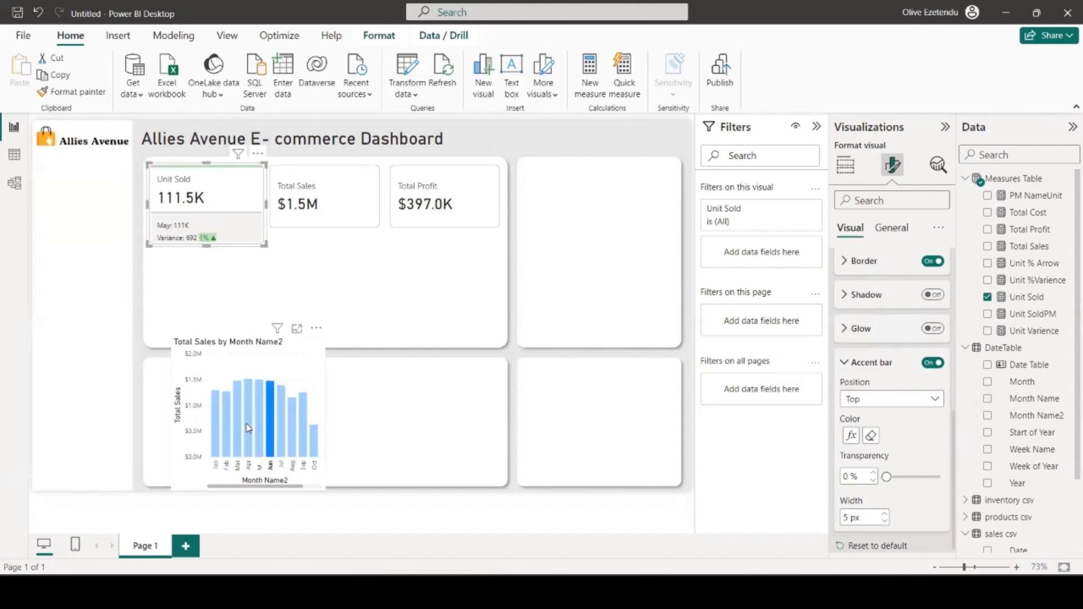
{"action": "left_click", "coordinate": [270, 427]}
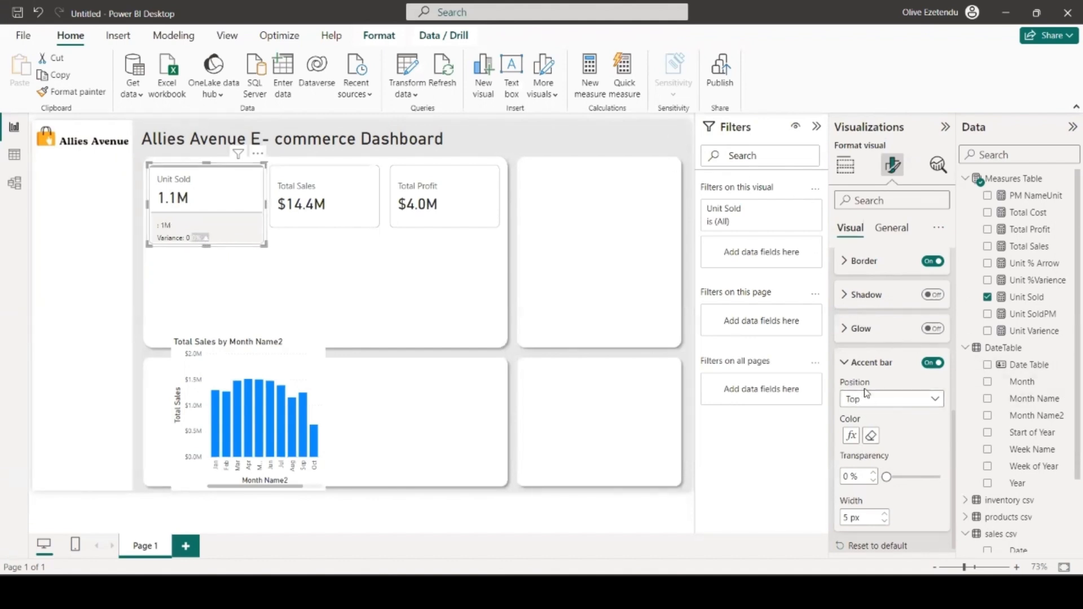
- Change the Variance detail's equal-to-0 color rule to a darker grey and apply it
{"action": "scroll", "coordinate": [867, 395], "scroll_direction": "down", "scroll_amount": 5}
{"action": "left_click", "coordinate": [851, 499]}
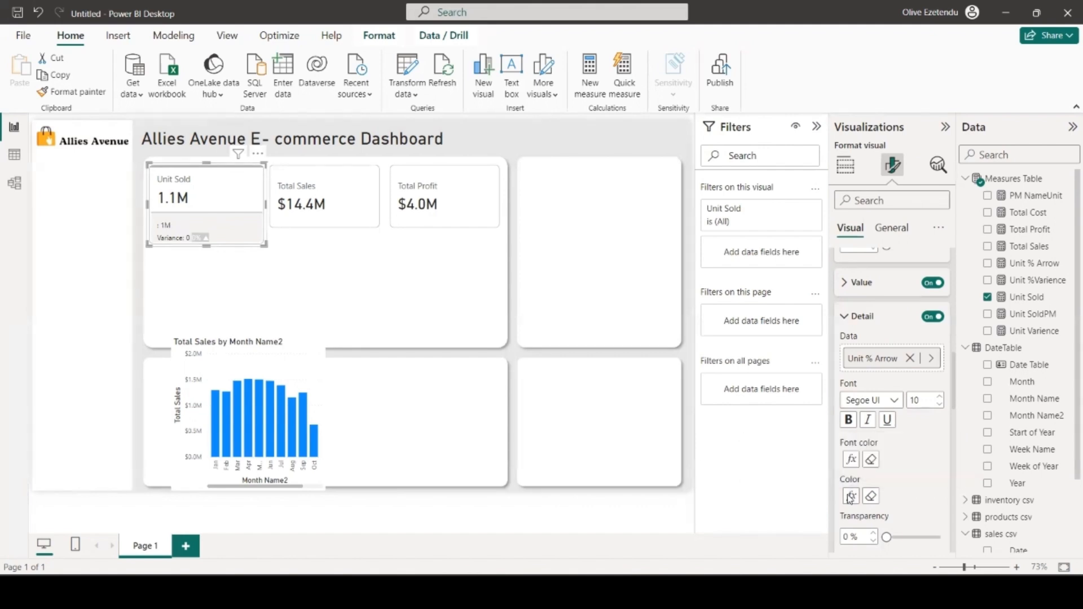
{"action": "left_click", "coordinate": [680, 308]}
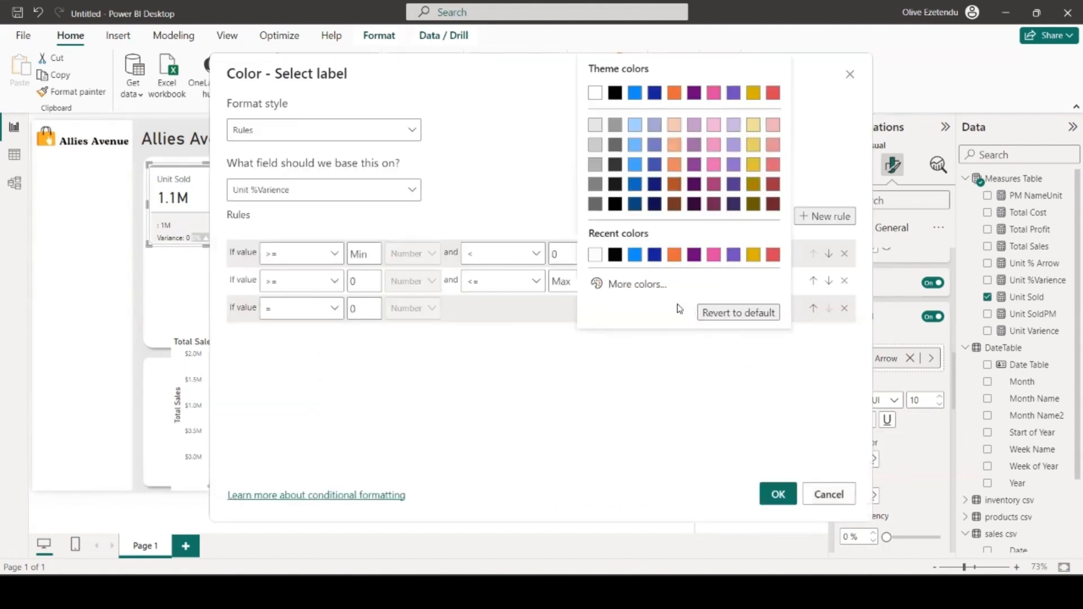
{"action": "left_click", "coordinate": [595, 164]}
{"action": "left_click", "coordinate": [779, 494]}
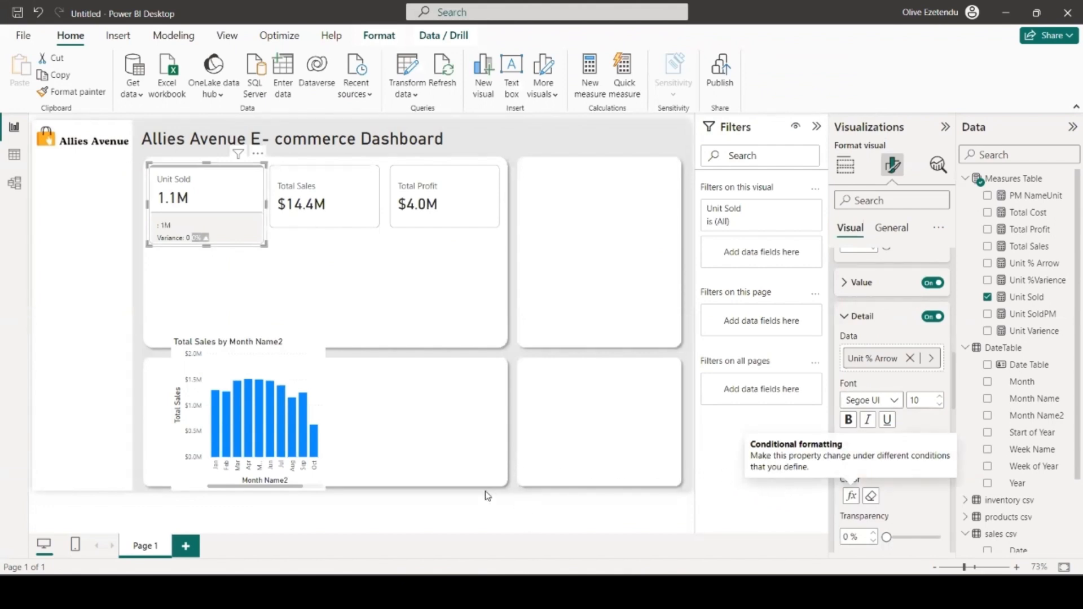
- Reduce the height of the Total Sales column chart by lowering its top edge inside the lower-left white panel
{"action": "left_click", "coordinate": [303, 365]}
{"action": "left_click_drag", "start_coordinate": [248, 338], "coordinate": [248, 382]}
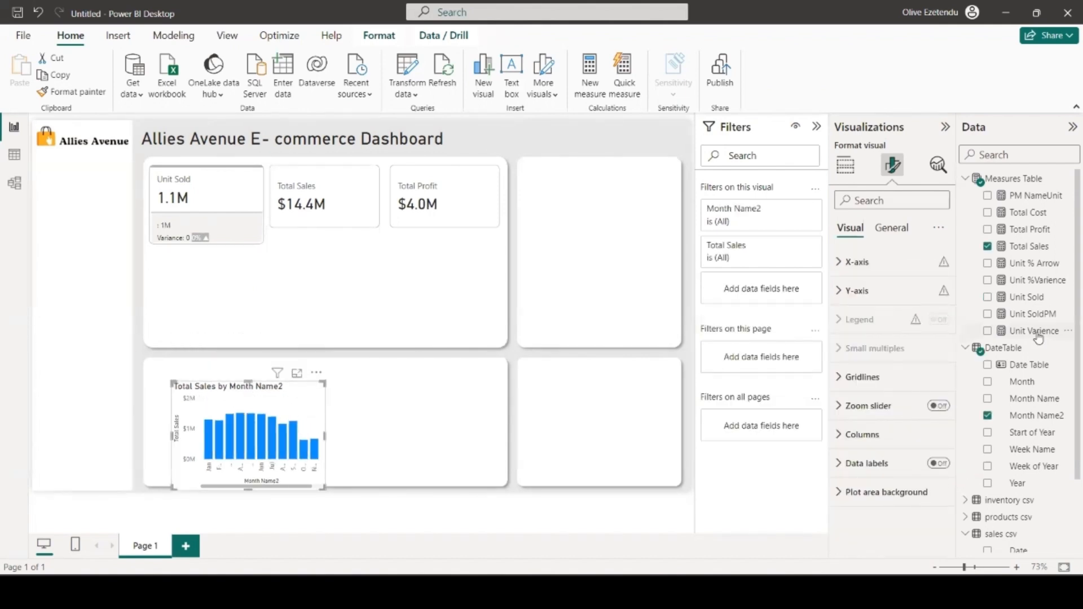
- Copy the full formula of the Unit SoldPM measure
{"action": "left_click", "coordinate": [1034, 314]}
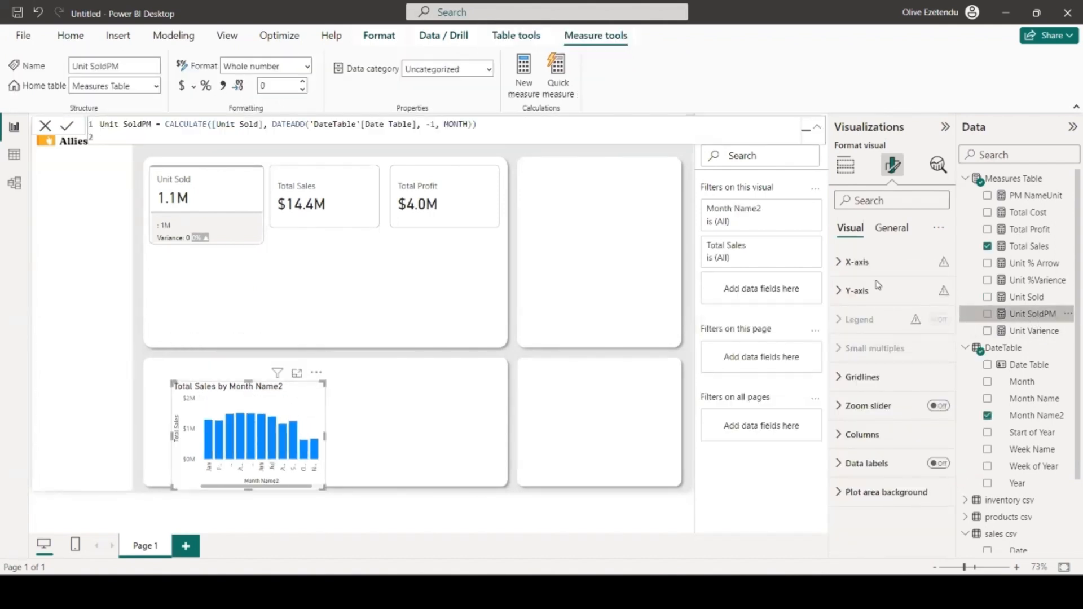
{"action": "left_click", "coordinate": [486, 127]}
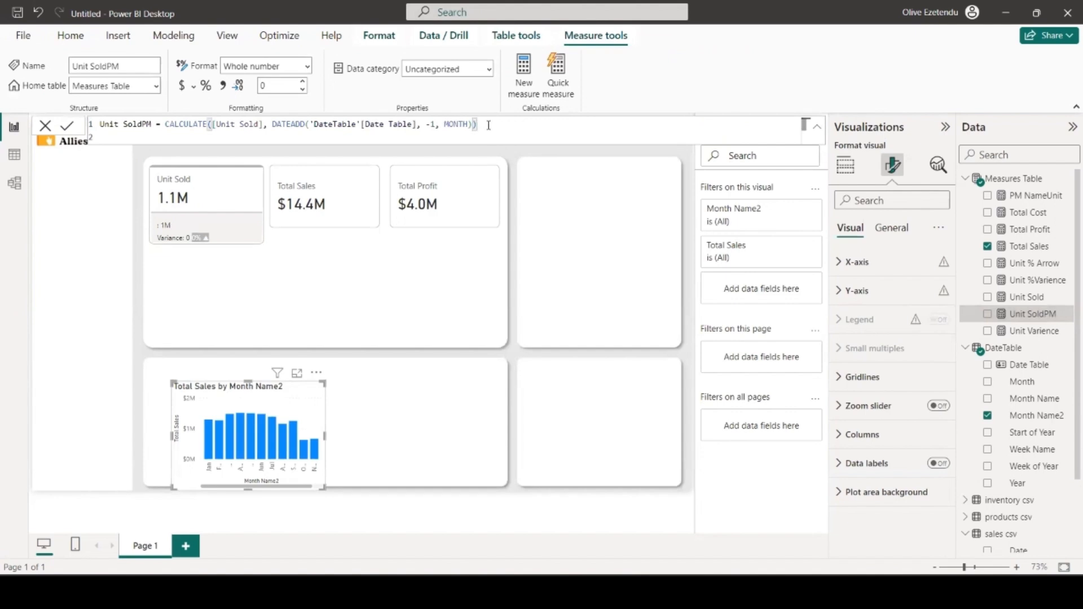
{"action": "left_click_drag", "start_coordinate": [489, 125], "coordinate": [218, 95]}
{"action": "key", "text": "ctrl+c"}
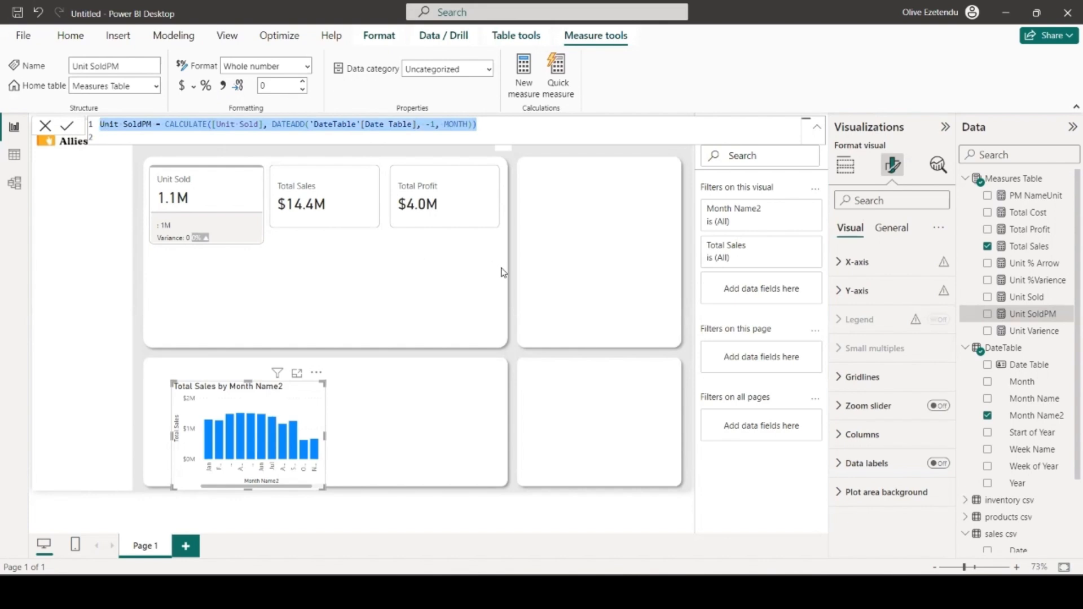
- Create a new measure in the Measures Table from the copied formula and name it Sales SoldPM
{"action": "left_click", "coordinate": [1010, 178]}
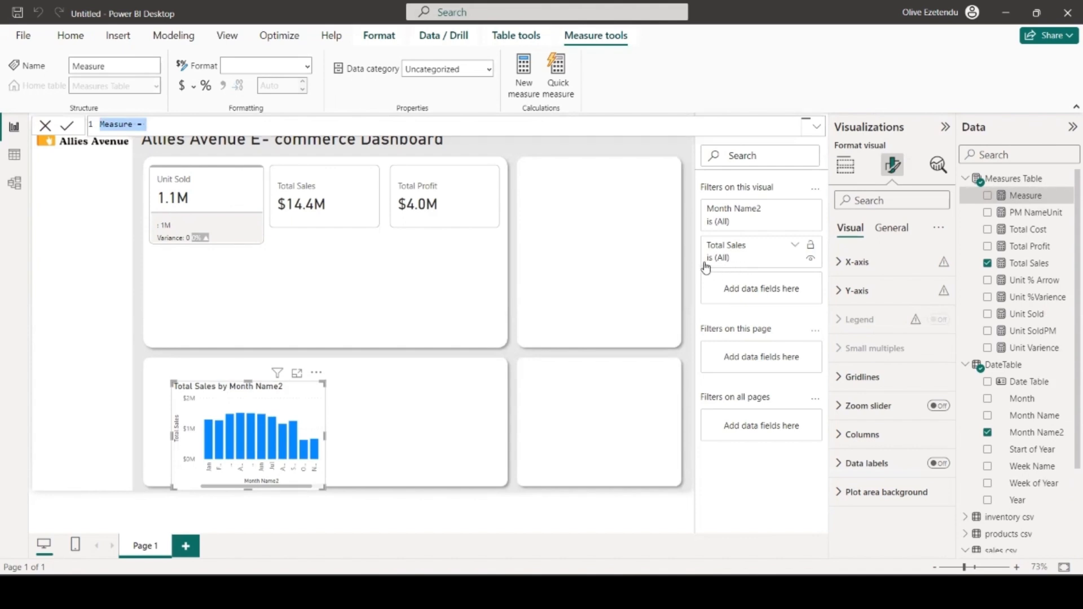
{"action": "key", "text": "ctrl+v"}
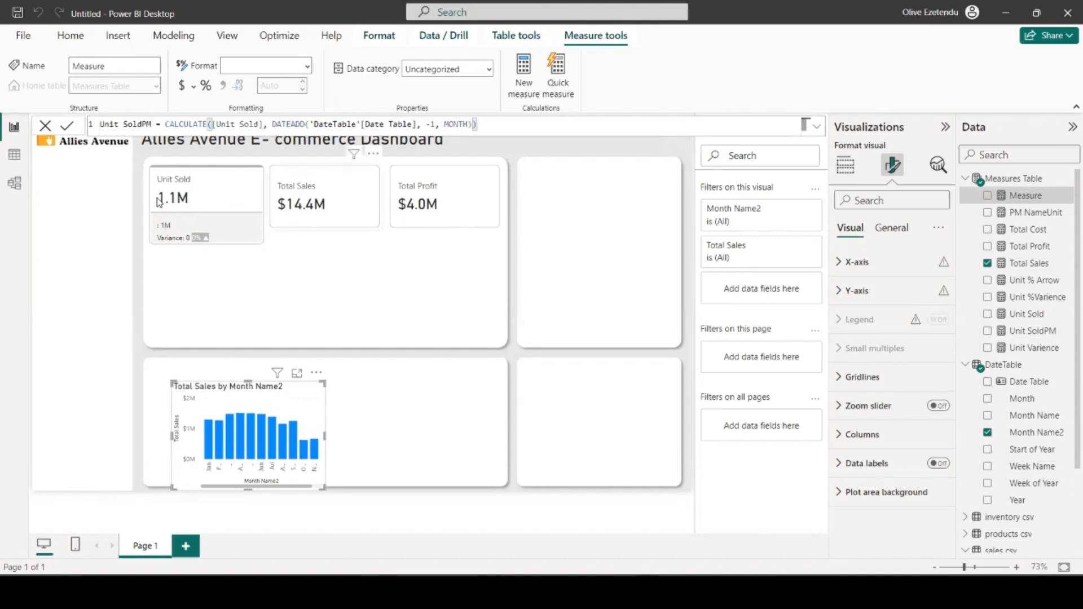
{"action": "left_click_drag", "start_coordinate": [123, 124], "coordinate": [99, 127]}
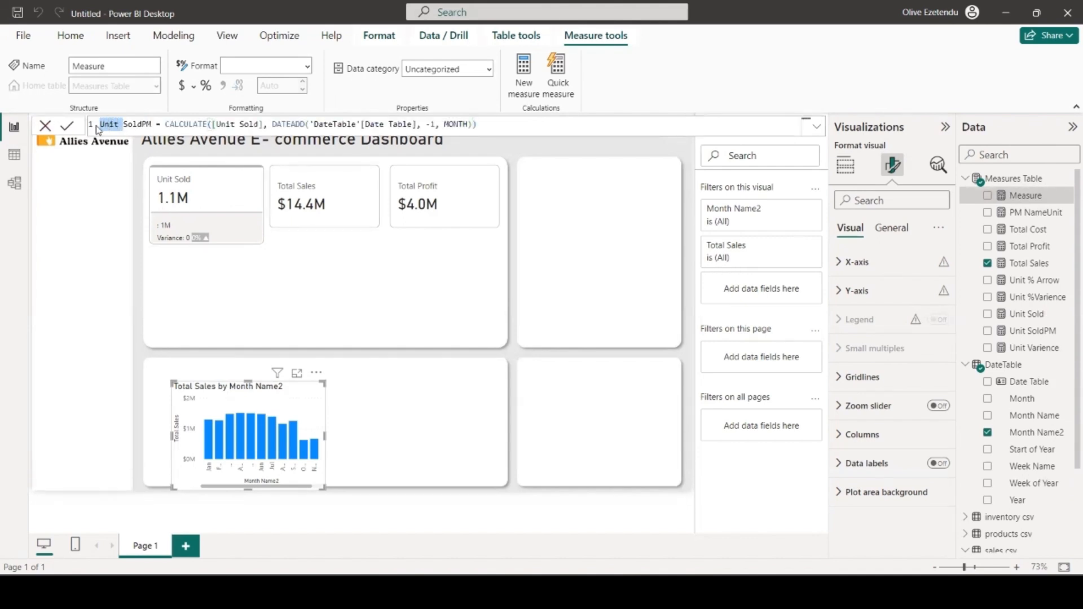
{"action": "type", "text": "Sales"}
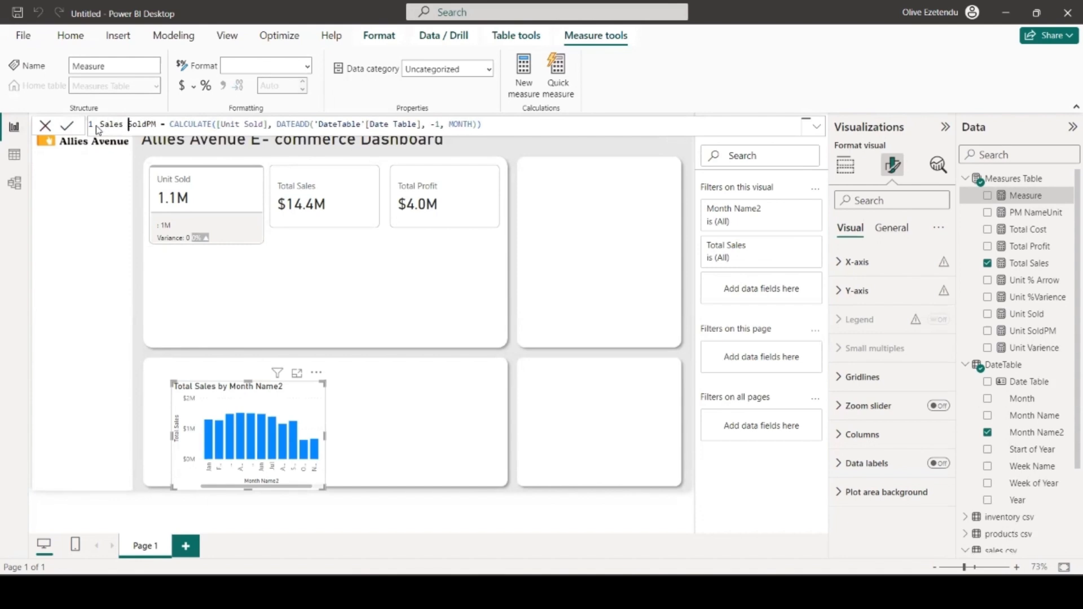
- Replace [Unit Sold] with [Total Sales] in the Sales SoldPM formula and commit the measure
{"action": "left_click_drag", "start_coordinate": [262, 124], "coordinate": [222, 127]}
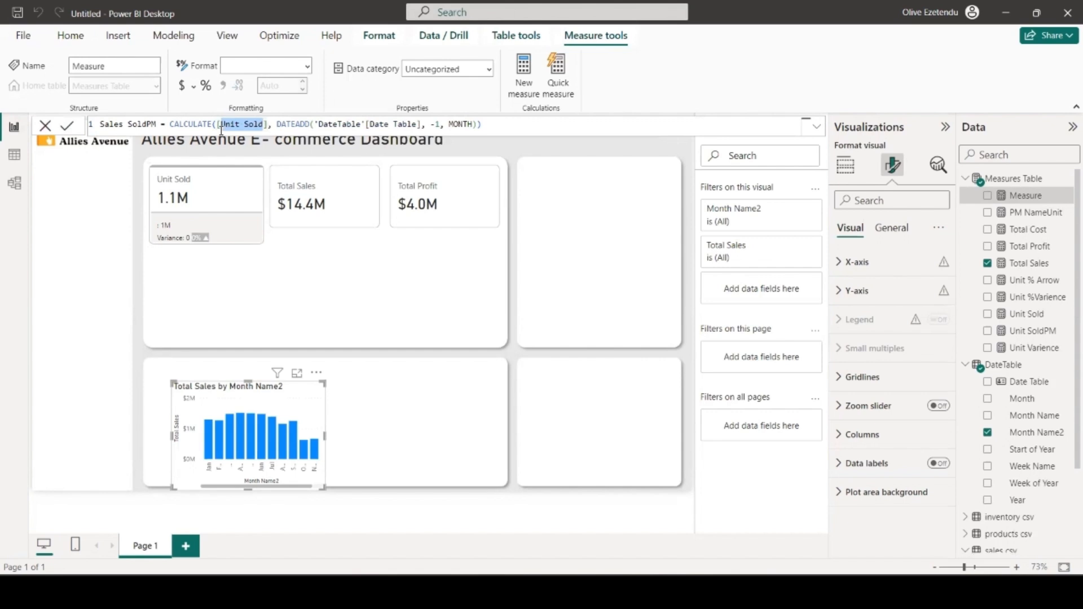
{"action": "type", "text": "T"}
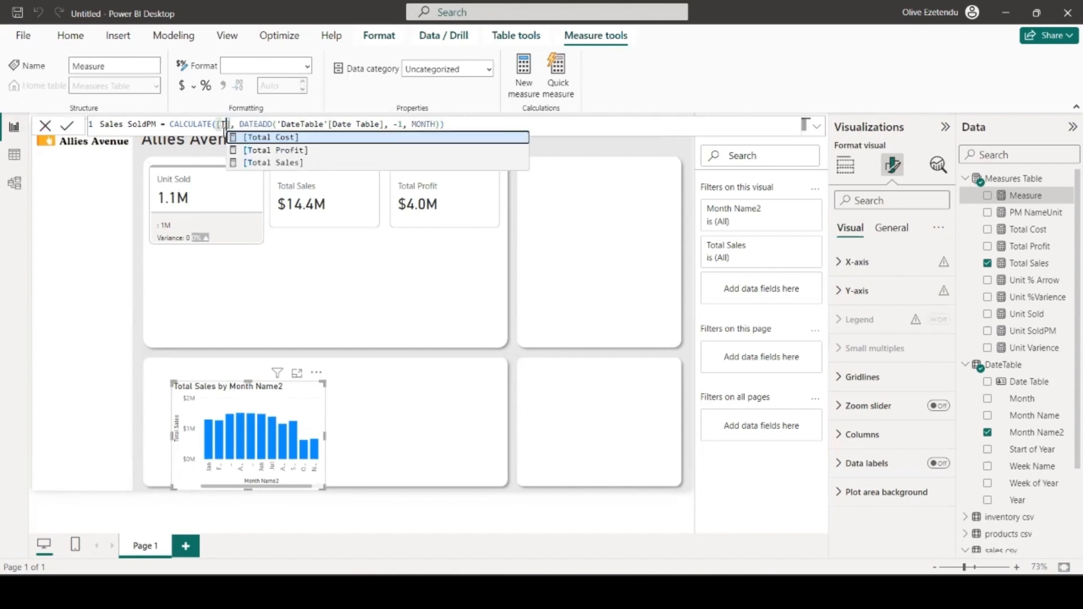
{"action": "left_click", "coordinate": [274, 162]}
{"action": "key", "text": "Return"}
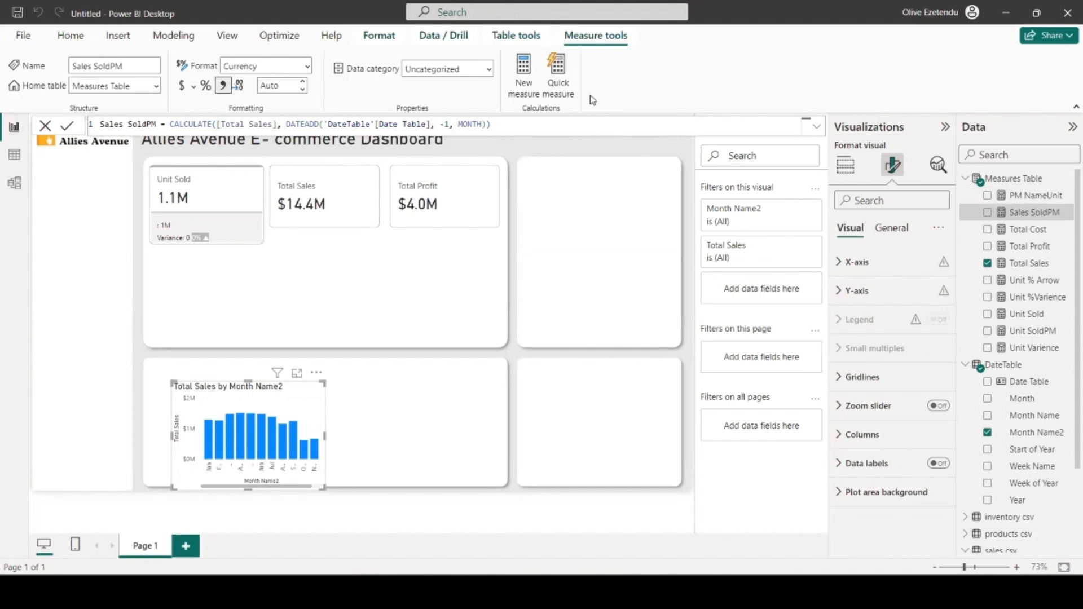
- Copy the Sales SoldPM formula into another new measure and name it Profit SoldPM
{"action": "left_click_drag", "start_coordinate": [499, 123], "coordinate": [99, 123]}
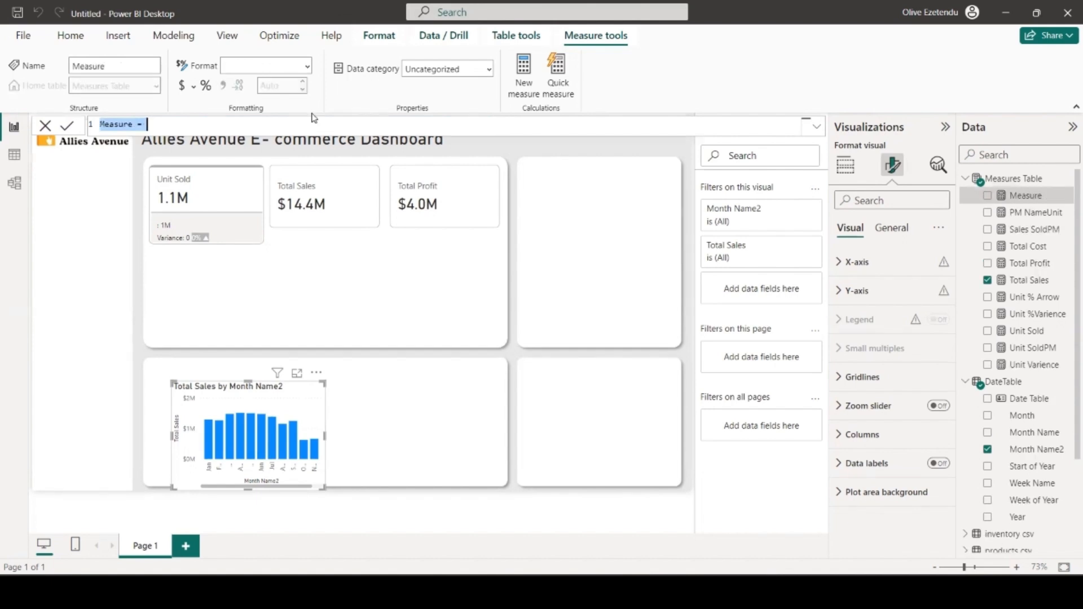
{"action": "type", "text": "Sales SoldPM = CALCULATE([Total Sales], DATEADD('DateTable'[Date Table], -1, MONTH))"}
{"action": "left_click_drag", "start_coordinate": [123, 124], "coordinate": [93, 125]}
{"action": "type", "text": "Profit"}
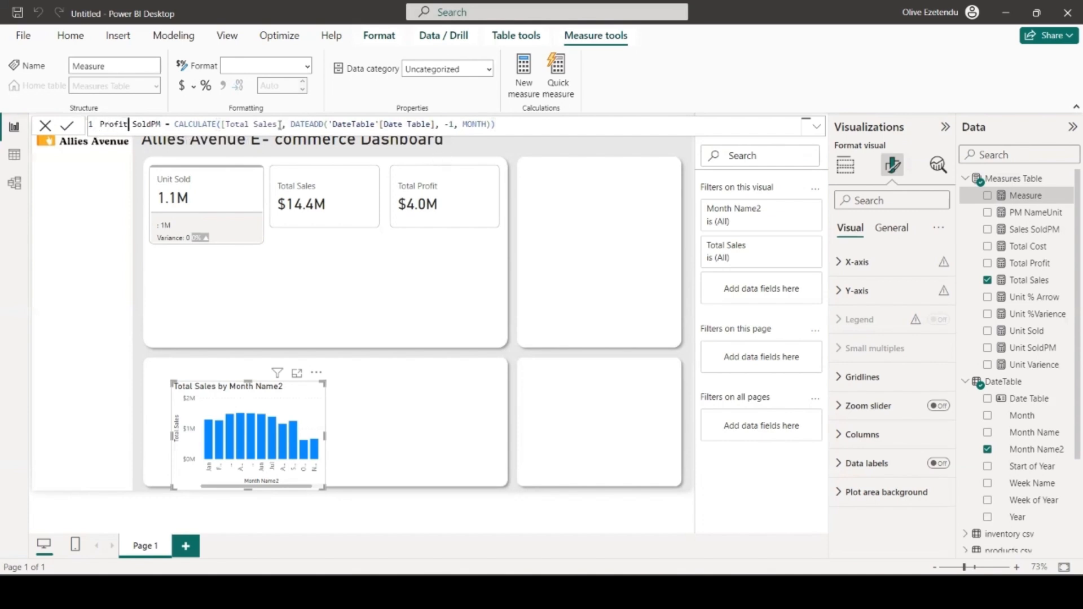
- Replace [Total Sales] with [Total Profit] in the Profit SoldPM formula and commit the measure
{"action": "left_click_drag", "start_coordinate": [279, 124], "coordinate": [255, 126]}
{"action": "type", "text": "P"}
{"action": "left_click", "coordinate": [300, 138]}
{"action": "key", "text": "Return"}
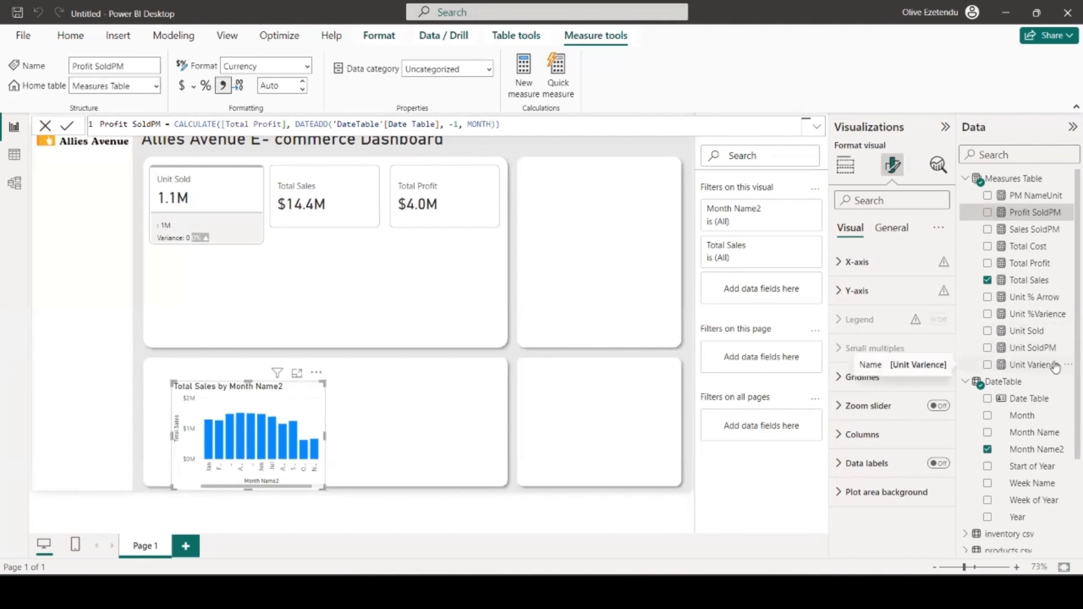
- Copy the full formula of the Unit Varience measure
{"action": "left_click", "coordinate": [1035, 365]}
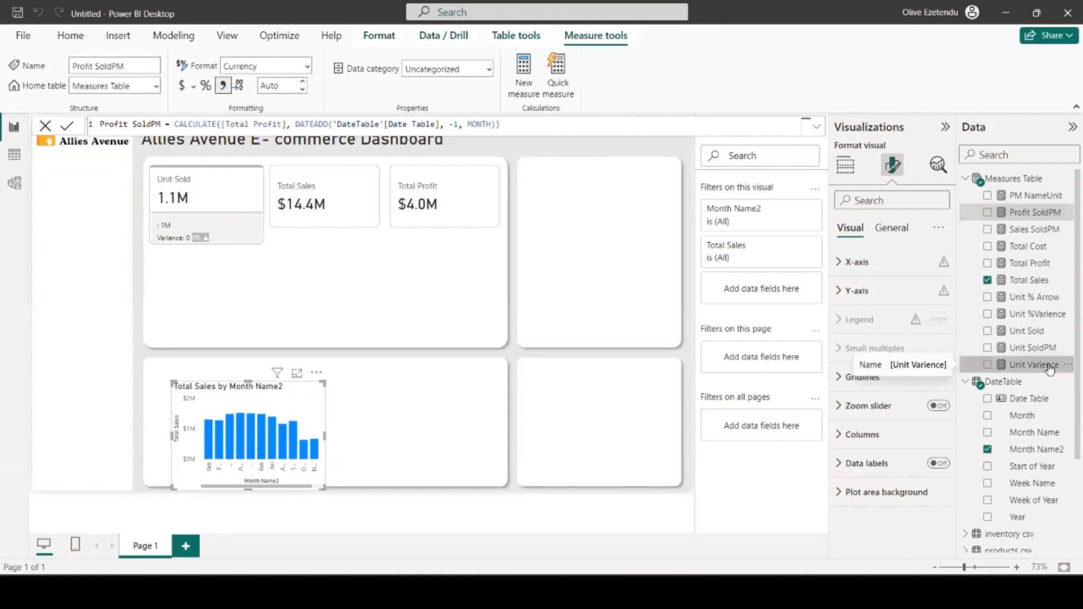
{"action": "left_click", "coordinate": [90, 125]}
{"action": "key", "text": "ctrl+c"}
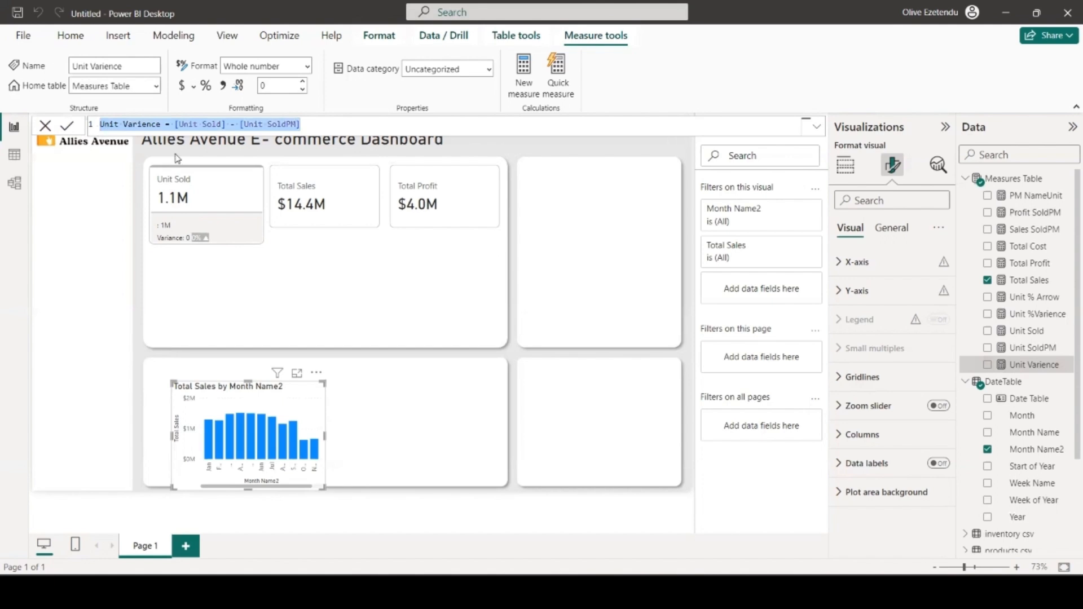
- Create a new measure in the Measures Table from the copied variance formula and name it Sales Varience
{"action": "left_click", "coordinate": [1004, 178]}
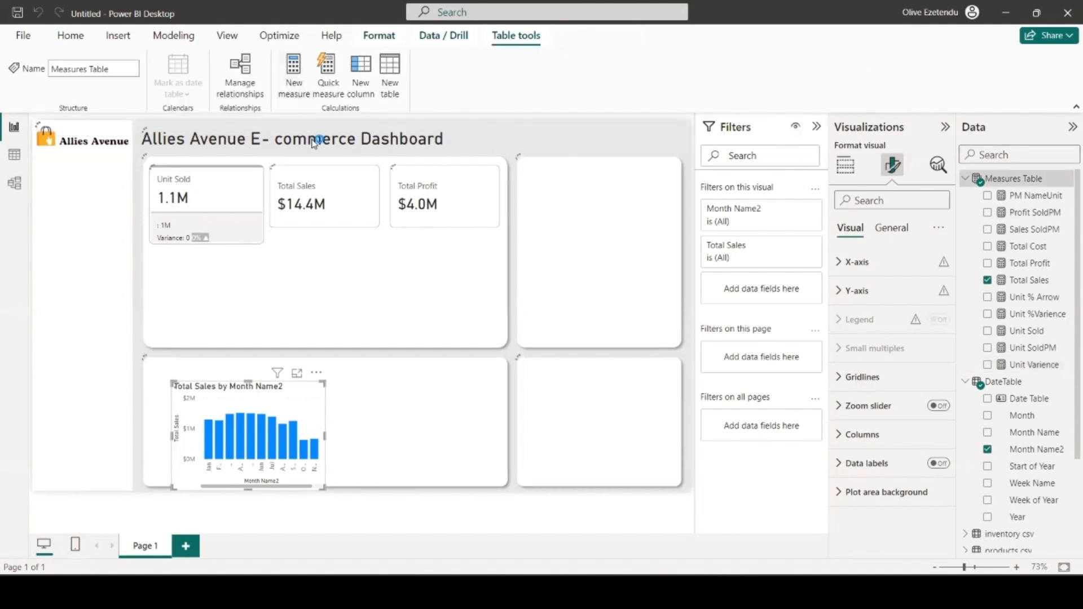
{"action": "key", "text": "ctrl+a"}
{"action": "key", "text": "ctrl+v"}
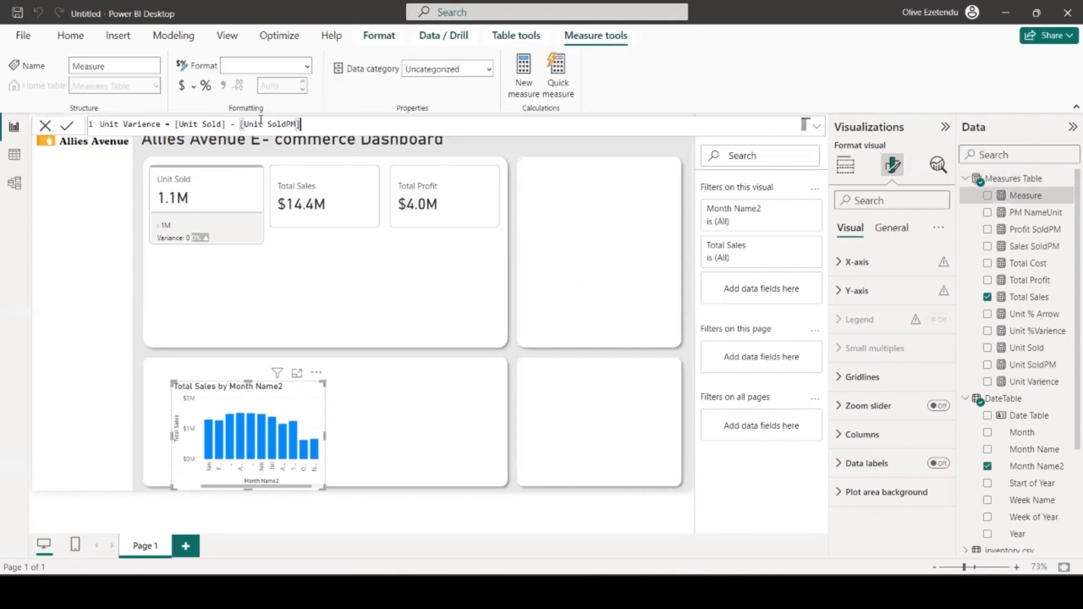
{"action": "double_click", "coordinate": [117, 124]}
{"action": "type", "text": "Sales"}
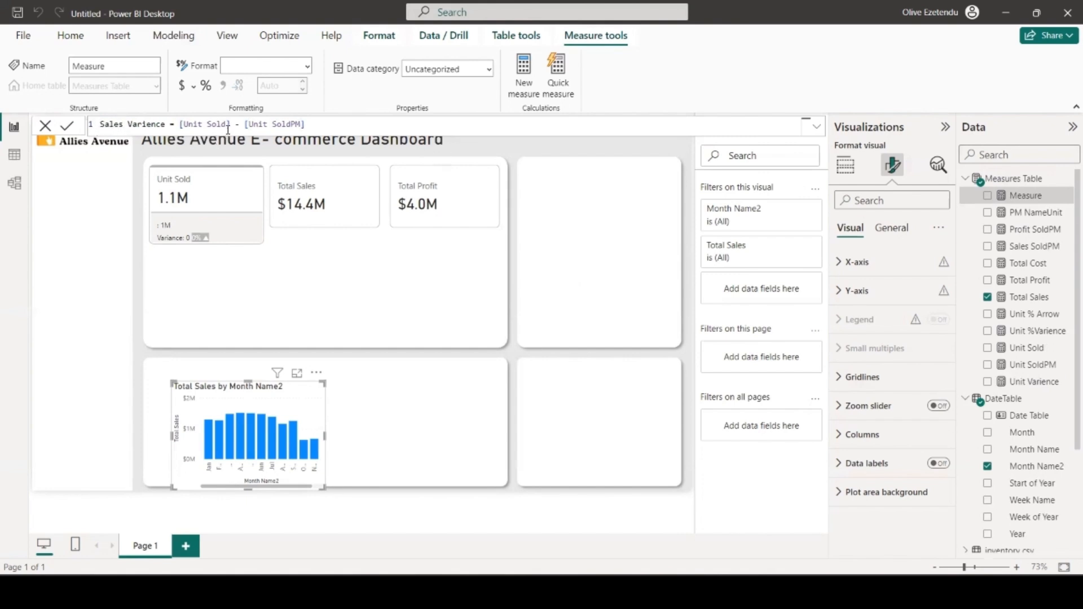
- Clear the unit expression from the Sales Varience formula and reference [Total Sales] instead
{"action": "left_click_drag", "start_coordinate": [228, 126], "coordinate": [188, 125]}
{"action": "key", "text": "shift+End"}
{"action": "type", "text": "T"}
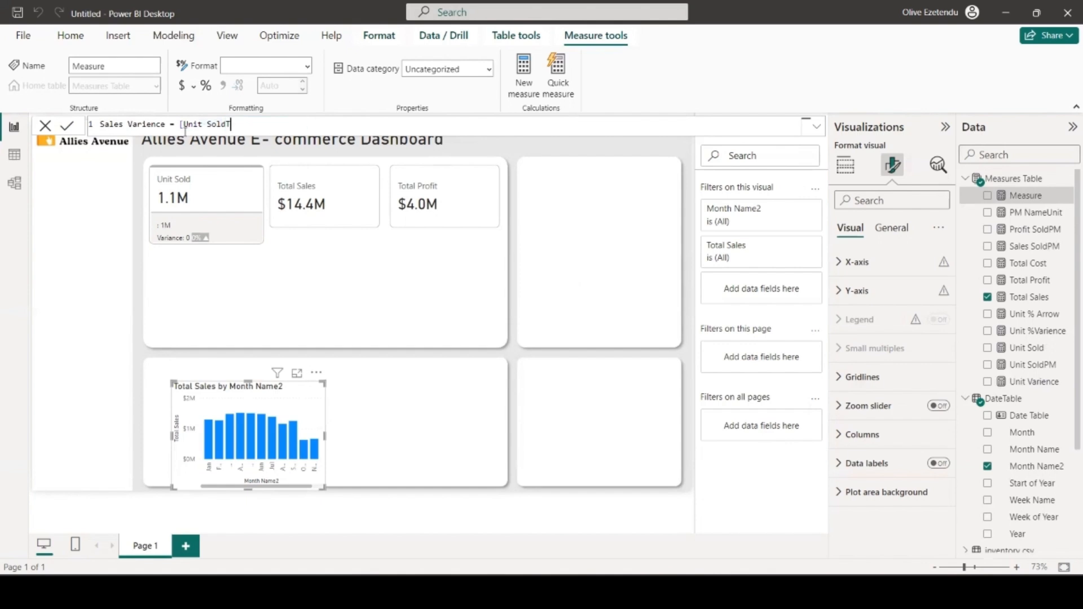
{"action": "left_click_drag", "start_coordinate": [231, 125], "coordinate": [179, 124]}
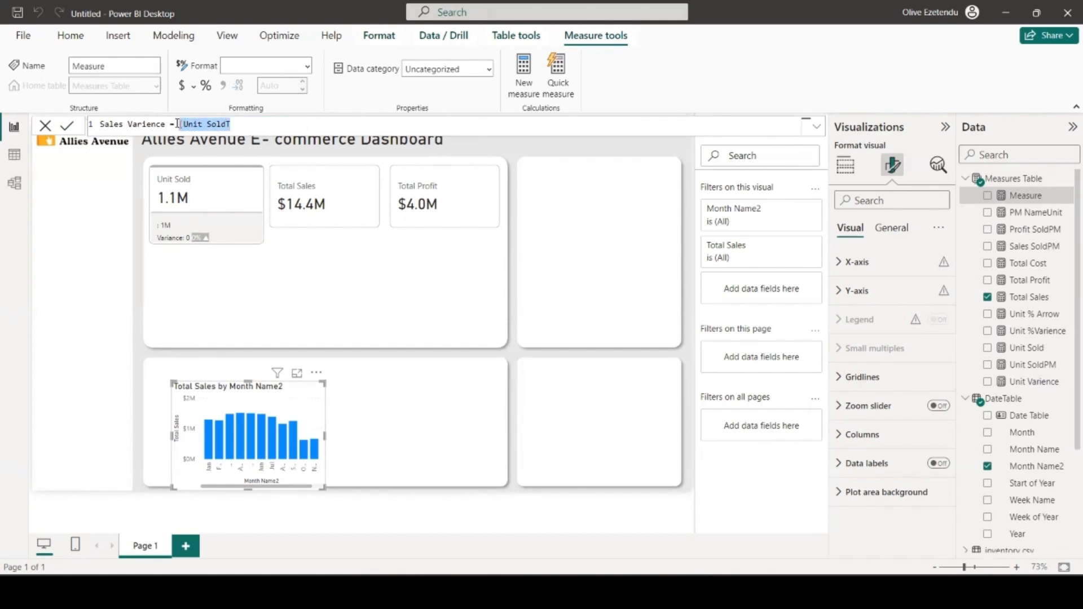
{"action": "type", "text": "tot"}
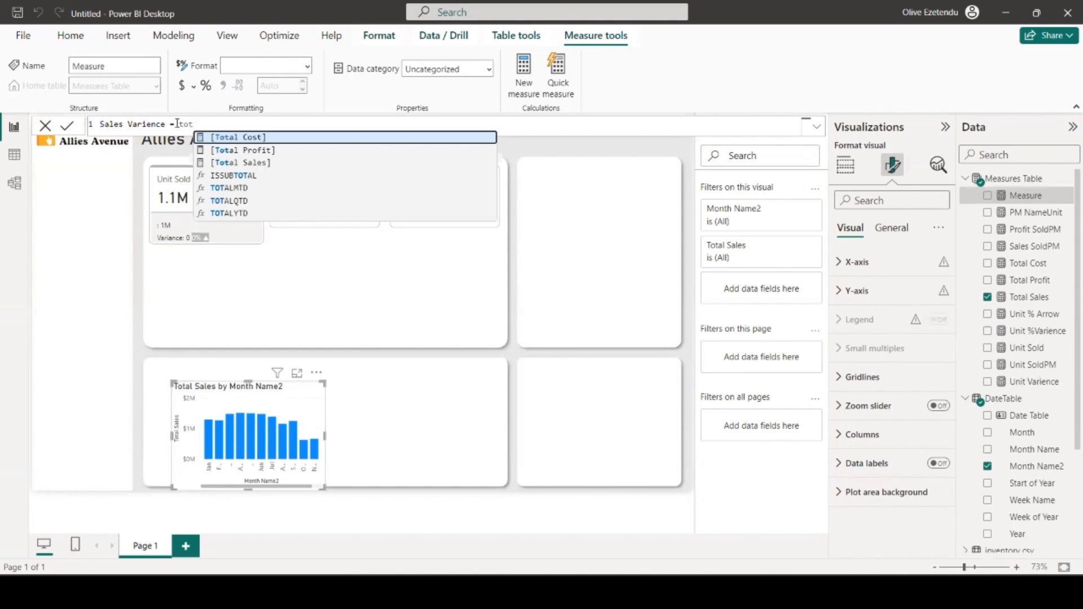
{"action": "left_click", "coordinate": [260, 163]}
- Subtract [Sales SoldPM] from [Total Sales] in the Sales Varience formula and commit the measure
{"action": "type", "text": "- tota"}
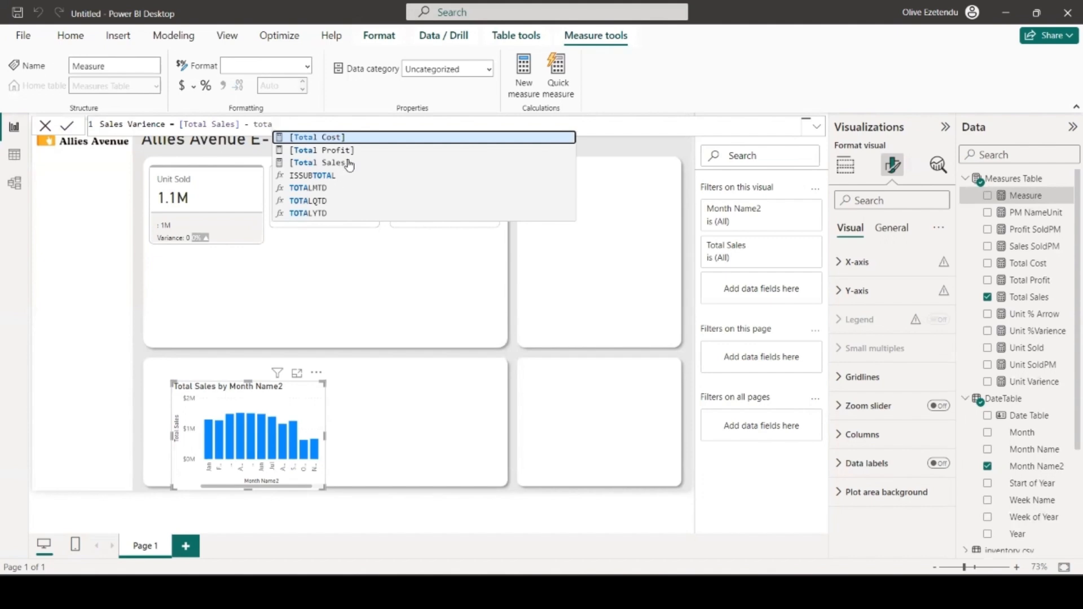
{"action": "key", "text": "BackSpace"}
{"action": "key", "text": "BackSpace"}
{"action": "key", "text": "BackSpace"}
{"action": "key", "text": "BackSpace"}
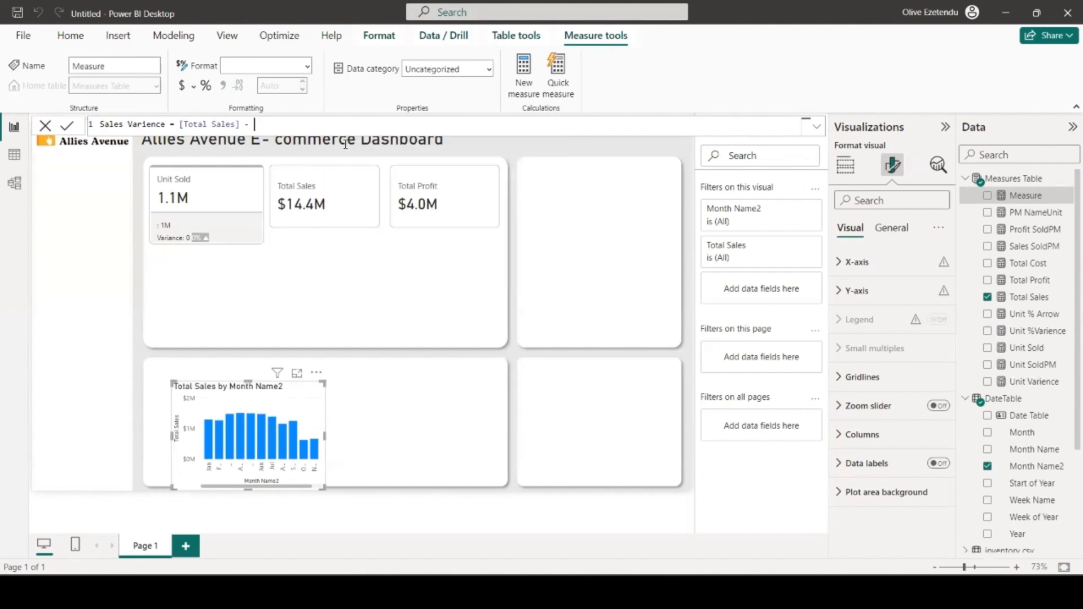
{"action": "type", "text": "sal"}
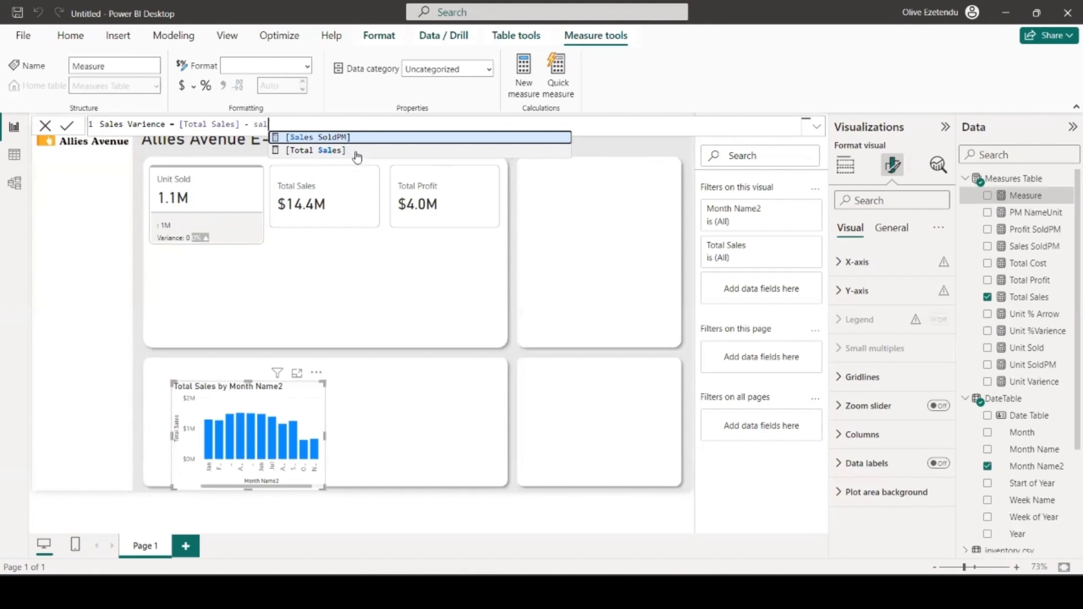
{"action": "left_click", "coordinate": [362, 137]}
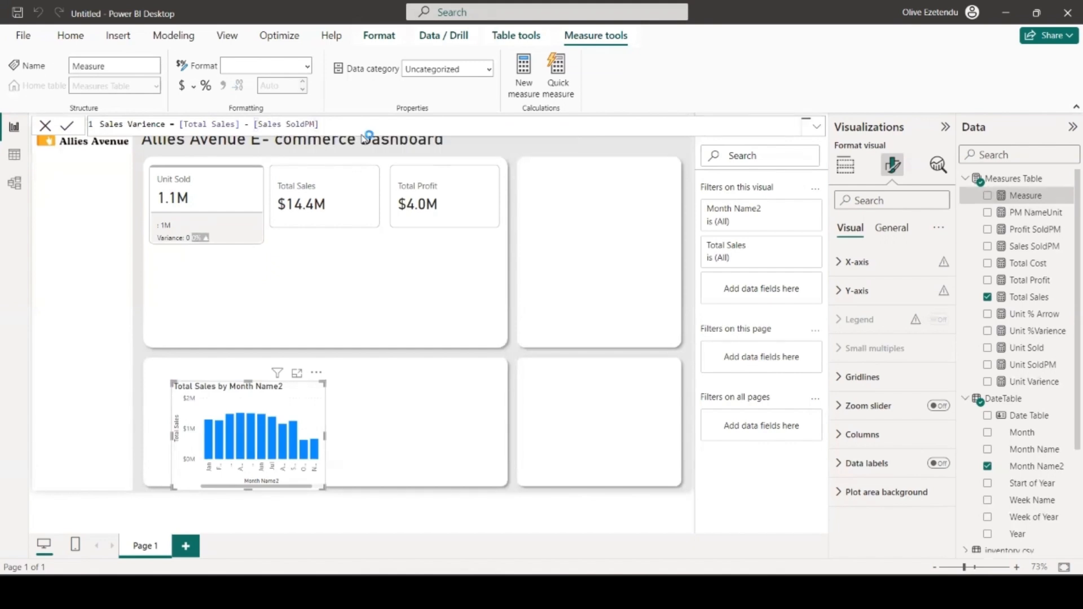
{"action": "key", "text": "Return"}
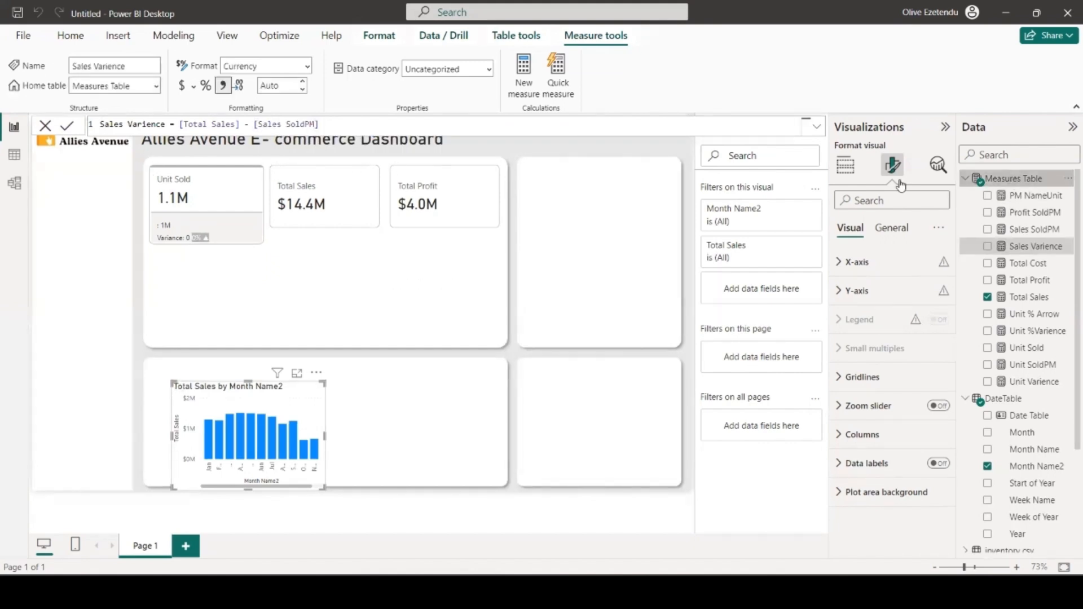
- Create another new measure from the copied Unit Varience formula and name it Profit Varience
{"action": "left_click", "coordinate": [293, 76]}
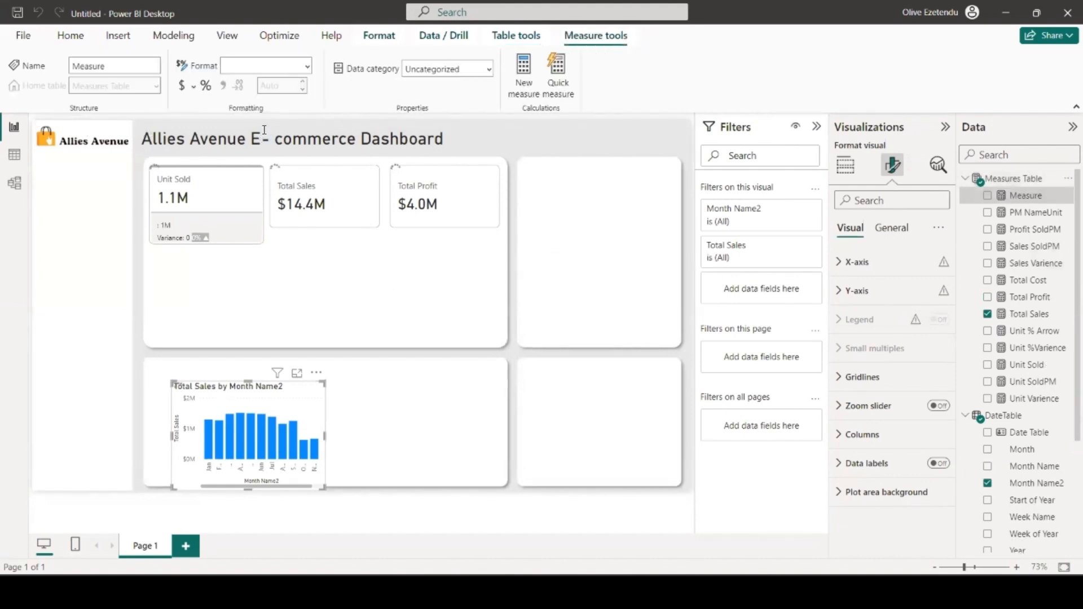
{"action": "key", "text": "ctrl+v"}
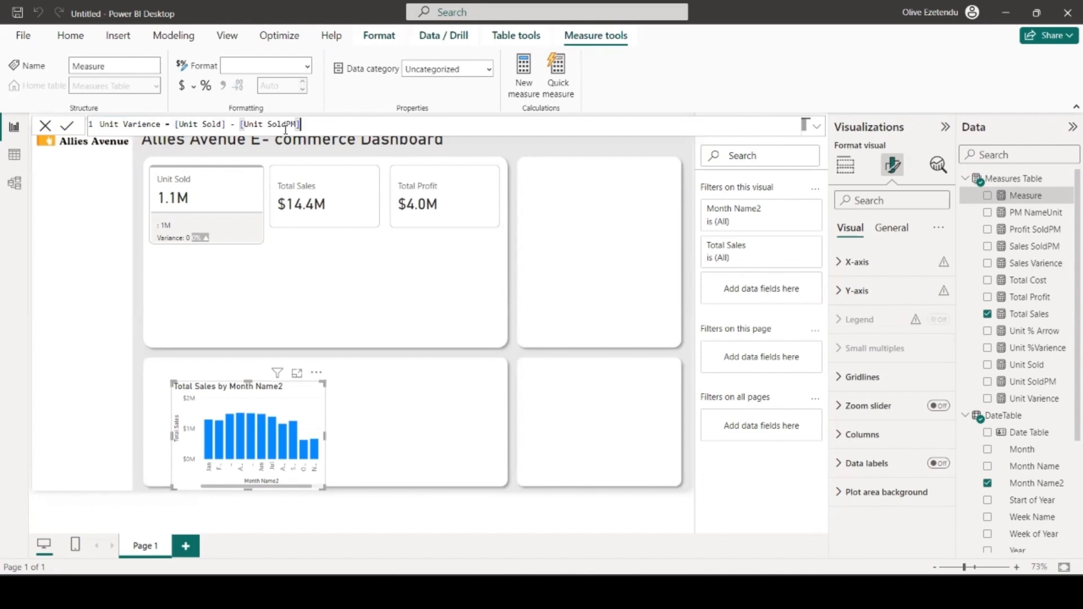
{"action": "double_click", "coordinate": [106, 124]}
{"action": "type", "text": "Profit"}
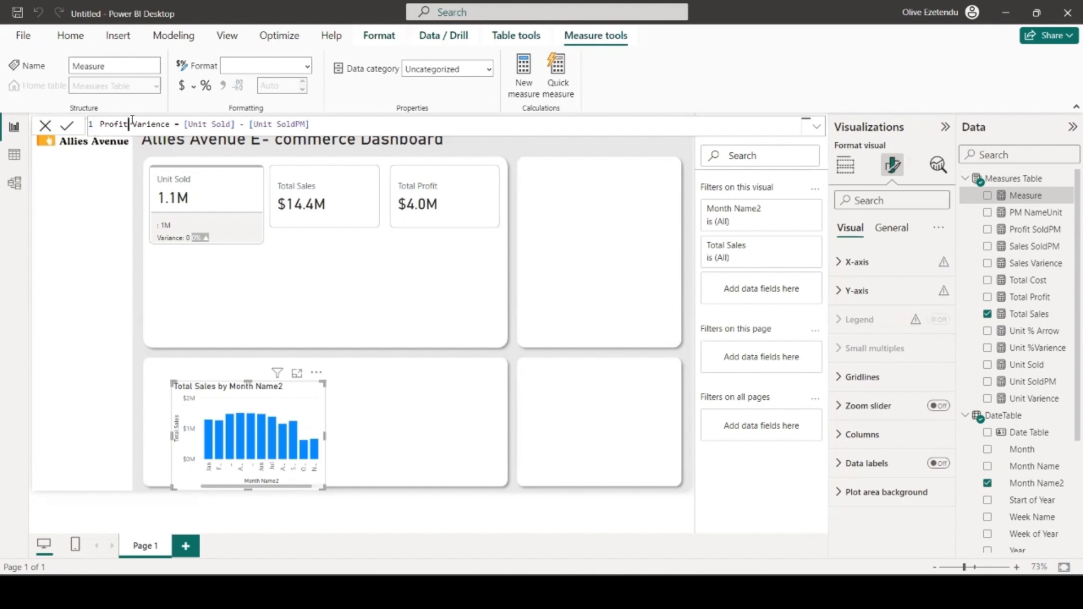
- Change the Profit Varience expression to [Total Profit] - [Profit SoldPM], removing the leftover SoldPM text
{"action": "left_click_drag", "start_coordinate": [231, 125], "coordinate": [190, 128]}
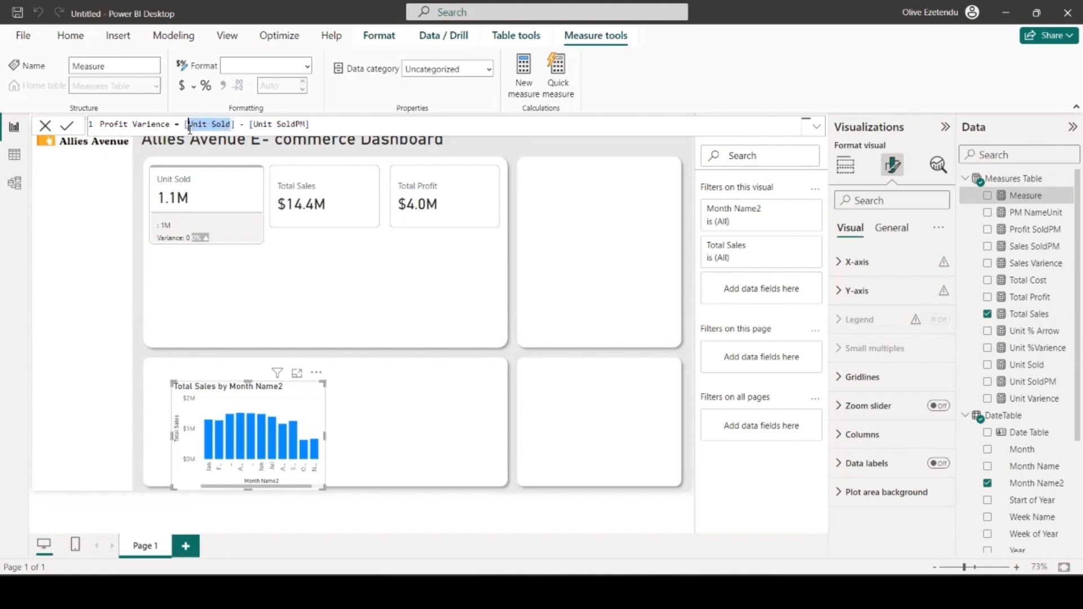
{"action": "type", "text": "Tot"}
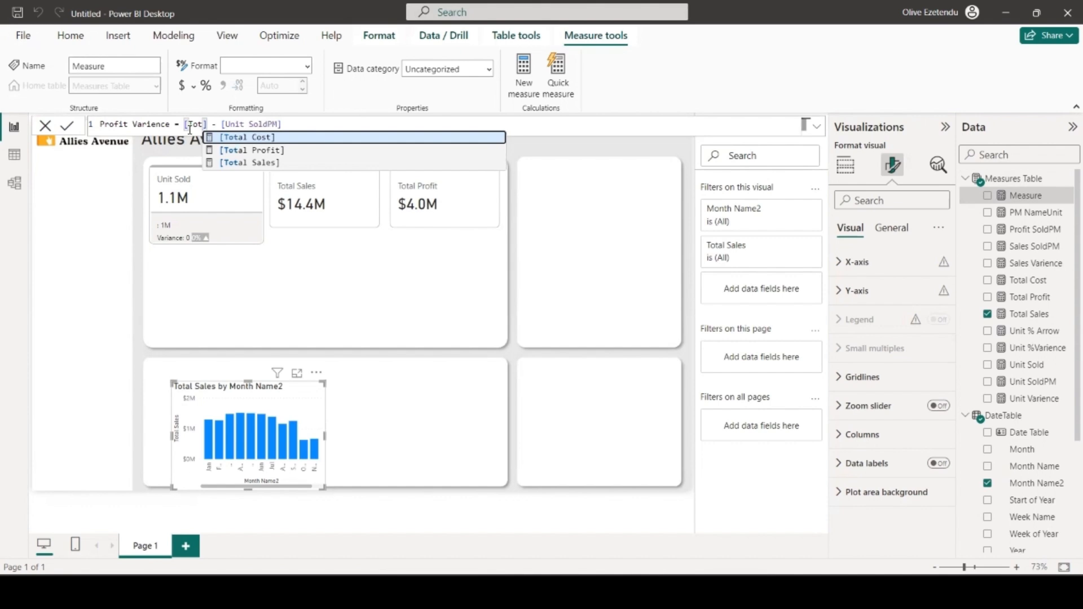
{"action": "left_click", "coordinate": [246, 151]}
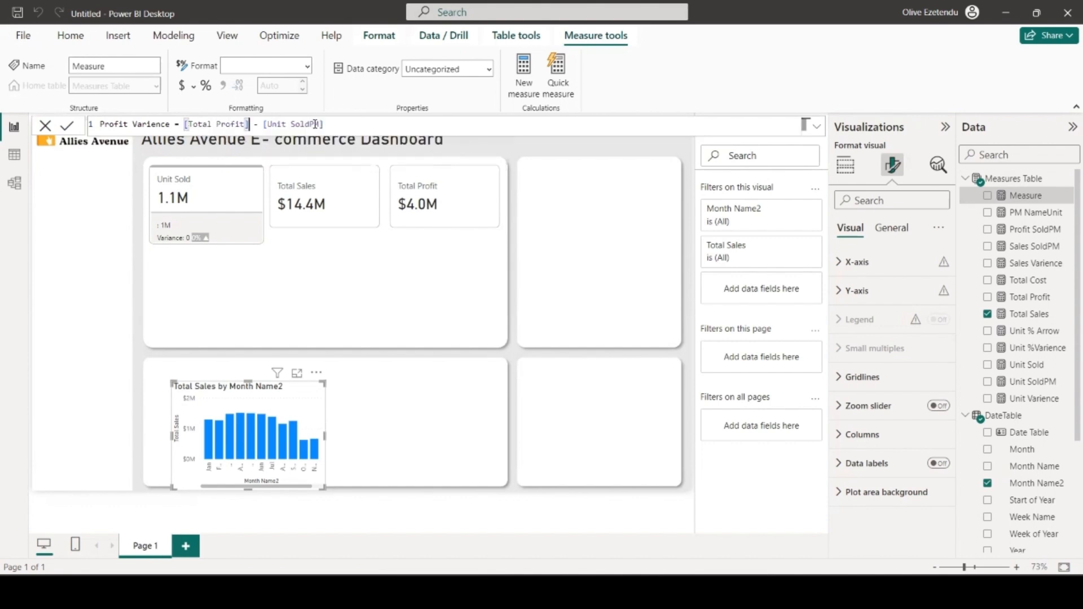
{"action": "left_click_drag", "start_coordinate": [292, 125], "coordinate": [262, 125]}
{"action": "type", "text": "Pro"}
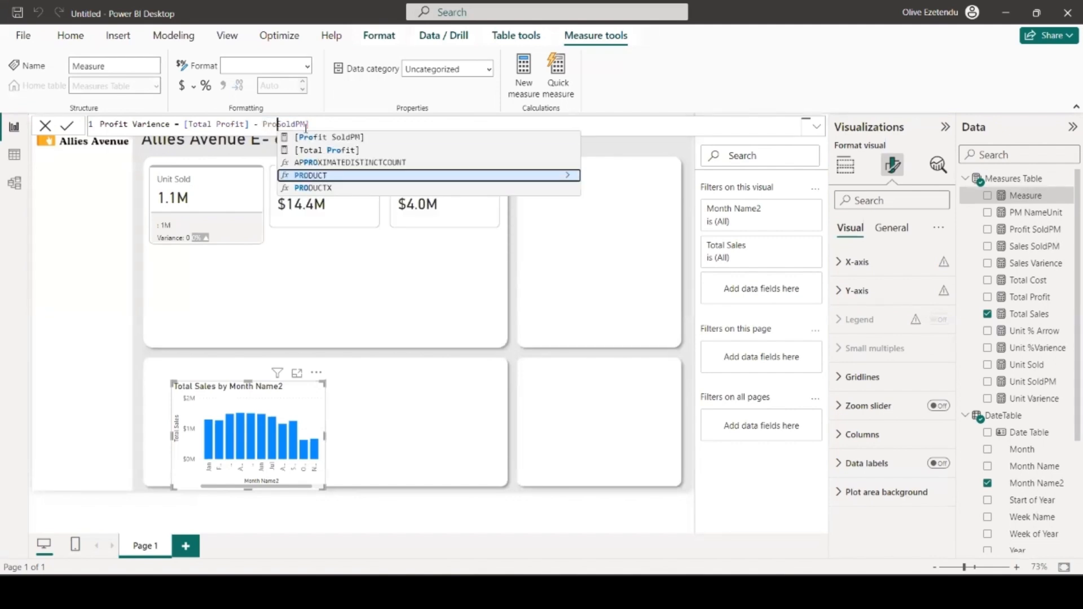
{"action": "left_click", "coordinate": [309, 138]}
{"action": "left_click_drag", "start_coordinate": [379, 125], "coordinate": [335, 124]}
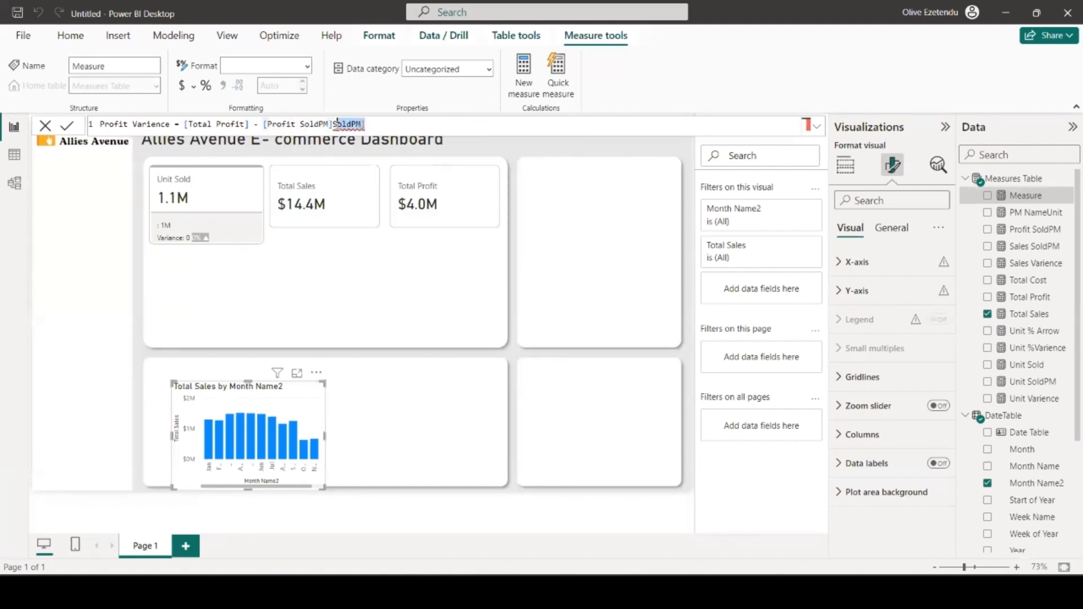
{"action": "key", "text": "BackSpace"}
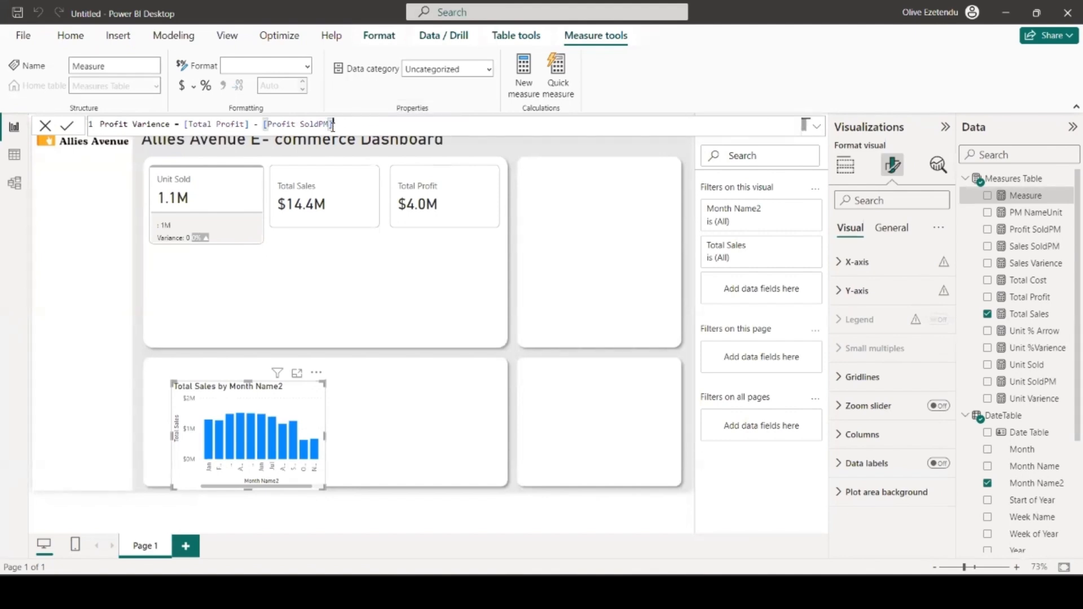
- Commit the Profit Varience measure and copy the whole formula of the Unit %Varience measure
{"action": "key", "text": "Return"}
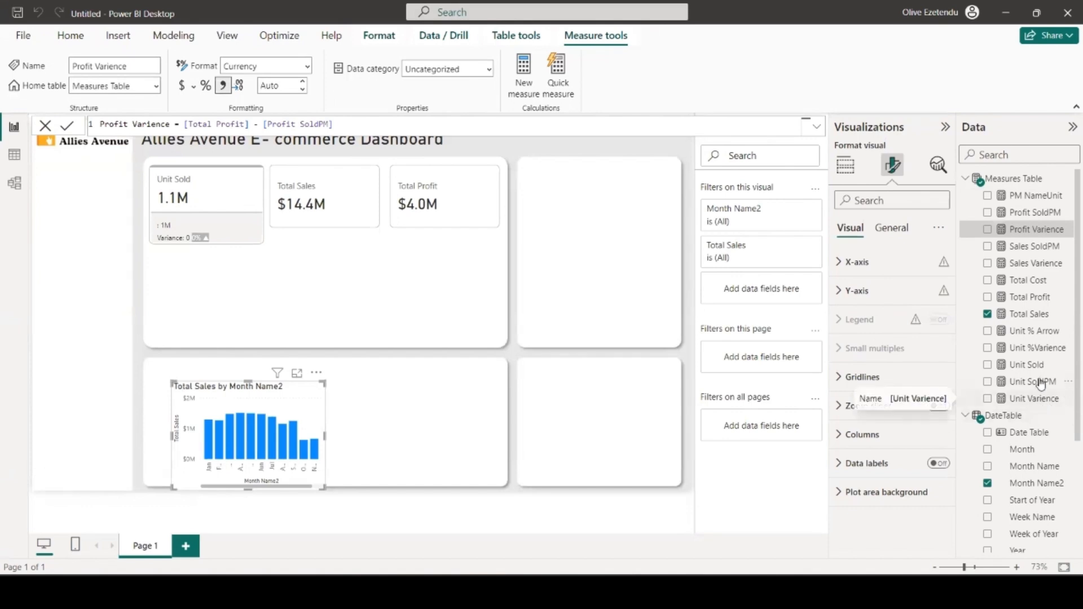
{"action": "left_click", "coordinate": [1044, 348]}
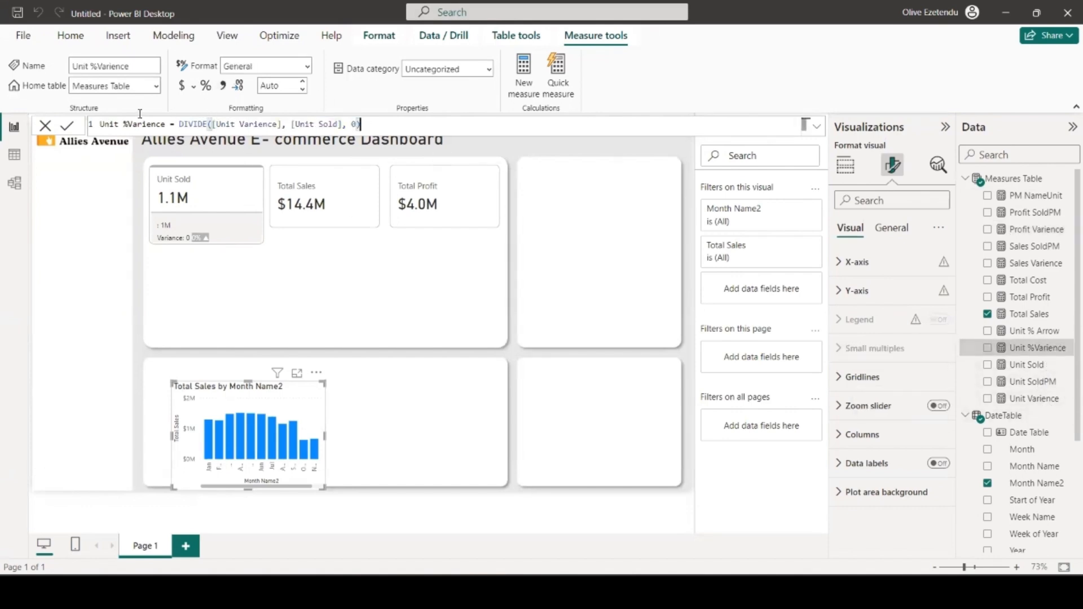
{"action": "triple_click", "coordinate": [101, 124]}
{"action": "key", "text": "ctrl+c"}
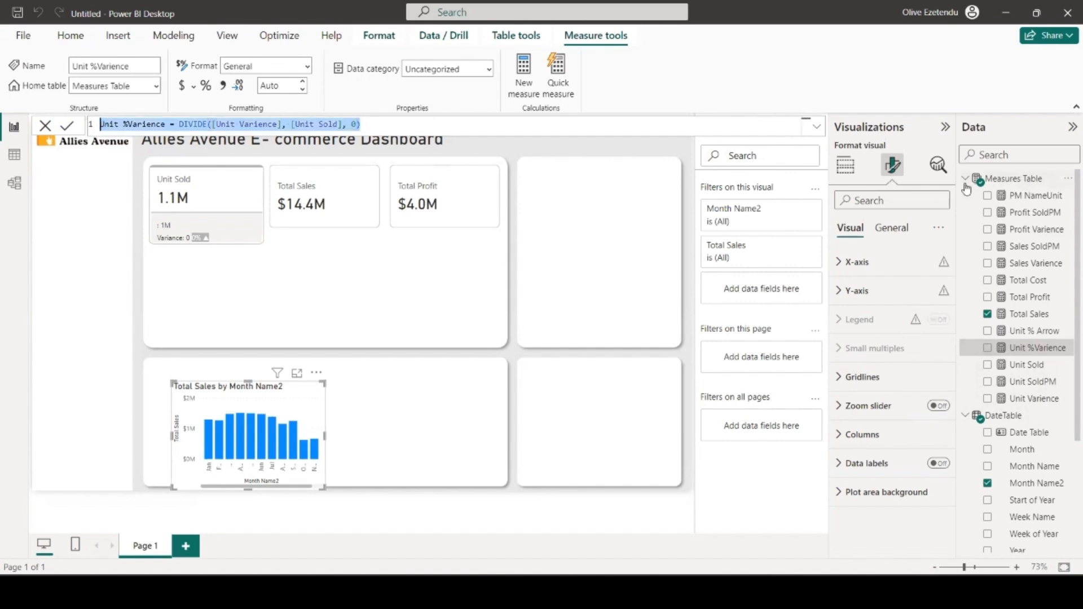
- Create a new measure in the Measures Table from the copied Unit %Varience formula and name it Sales %Varience
{"action": "left_click", "coordinate": [1001, 181]}
{"action": "left_click", "coordinate": [294, 95]}
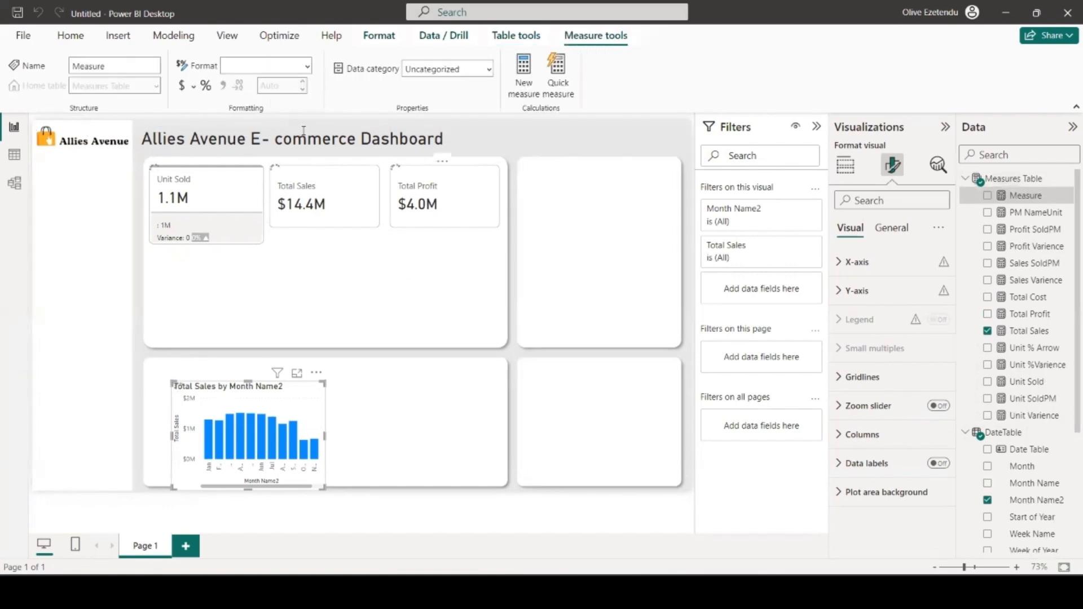
{"action": "key", "text": "ctrl+v"}
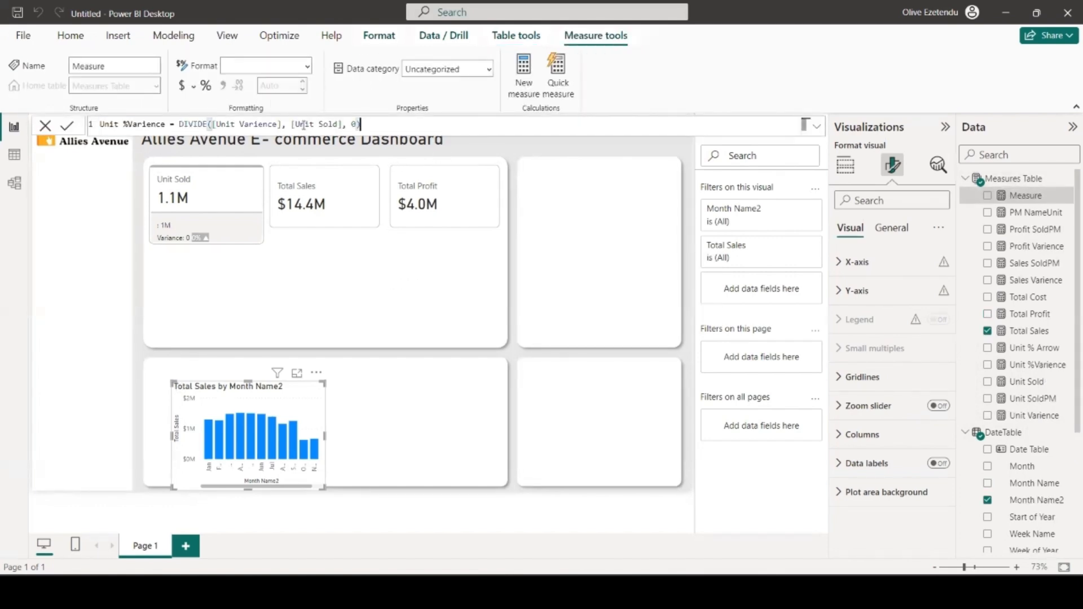
{"action": "left_click_drag", "start_coordinate": [119, 124], "coordinate": [98, 125]}
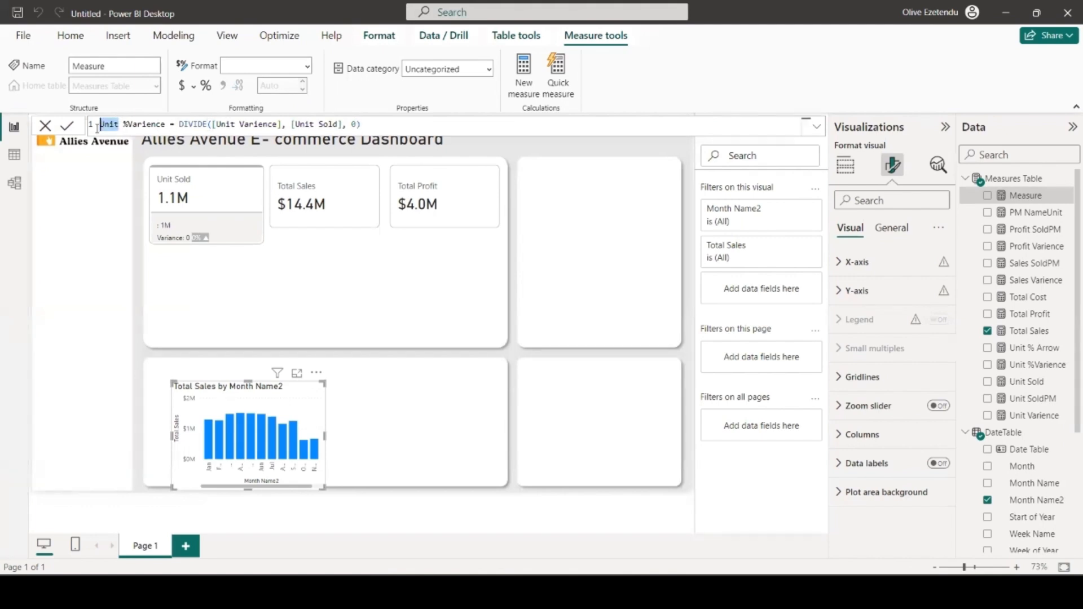
{"action": "type", "text": "Sales"}
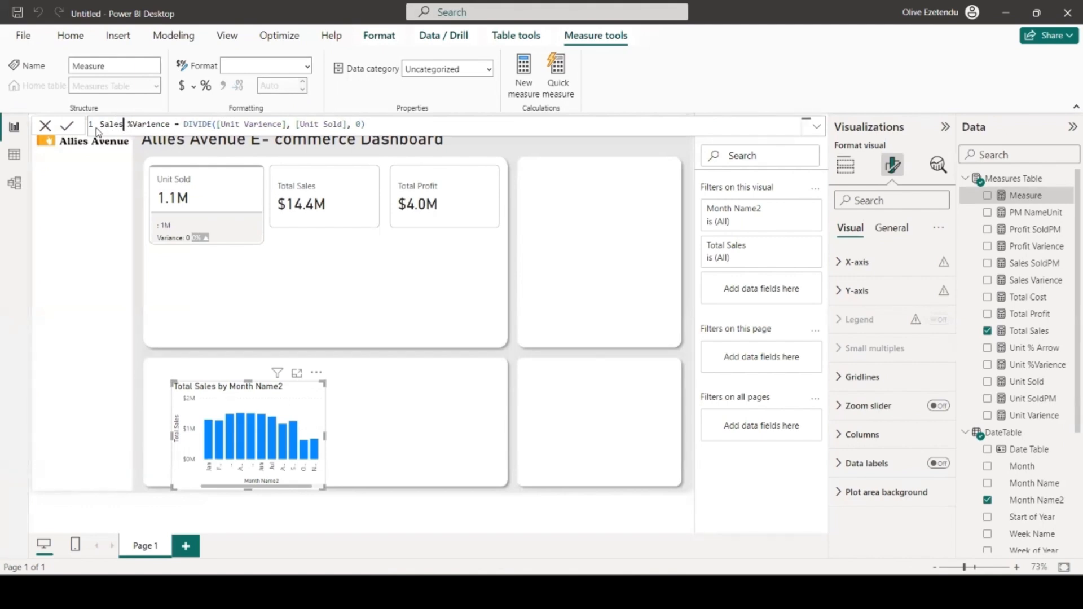
- Change the Sales %Varience expression to DIVIDE([Sales Varience], [Total Sales], 0) and commit the measure
{"action": "left_click_drag", "start_coordinate": [283, 124], "coordinate": [221, 125]}
{"action": "type", "text": "S"}
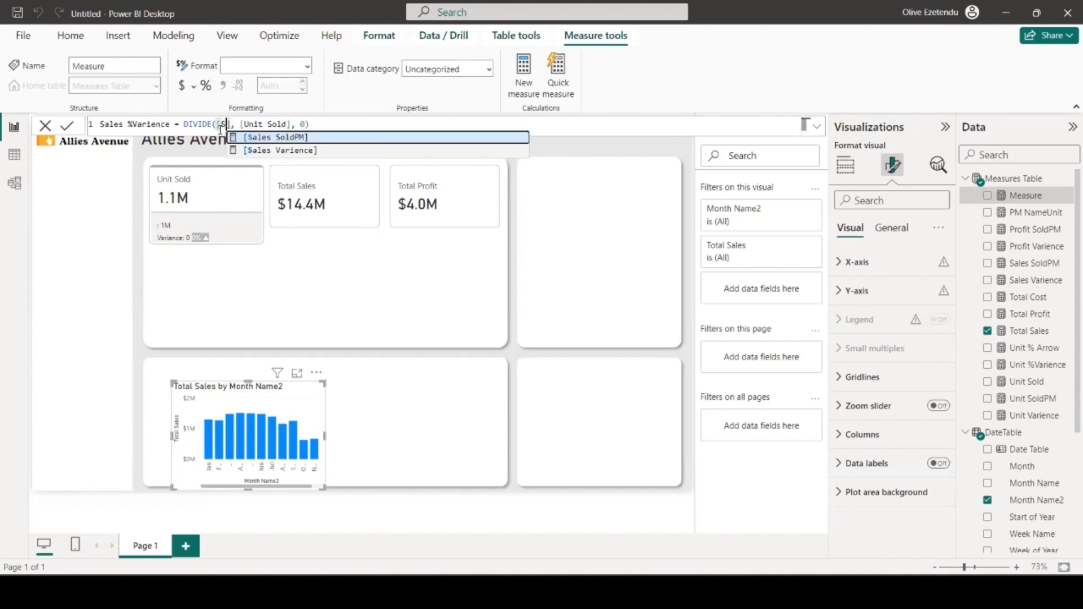
{"action": "left_click", "coordinate": [287, 150]}
{"action": "left_click_drag", "start_coordinate": [323, 124], "coordinate": [307, 125]}
{"action": "type", "text": "To"}
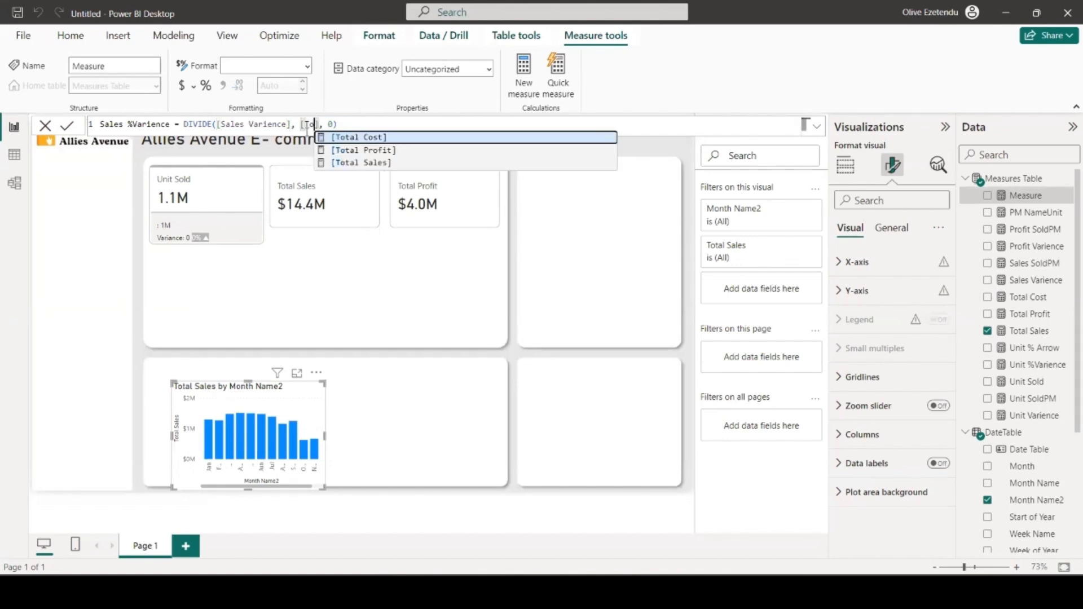
{"action": "left_click", "coordinate": [345, 163]}
{"action": "key", "text": "Return"}
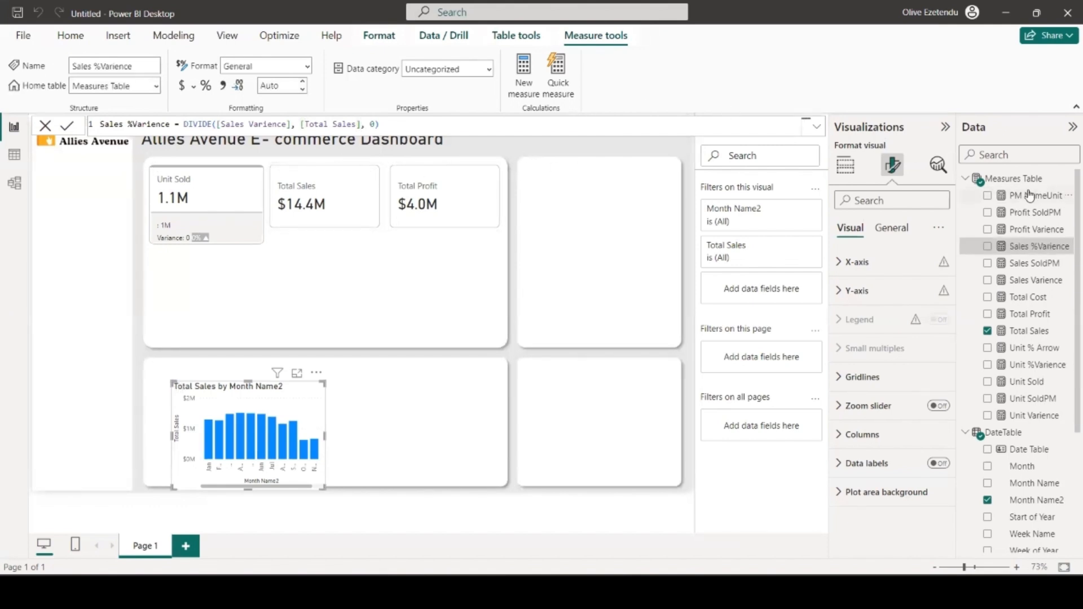
- Create another new measure from the copied Unit %Varience formula and name it Profit %Varience
{"action": "left_click", "coordinate": [1014, 179]}
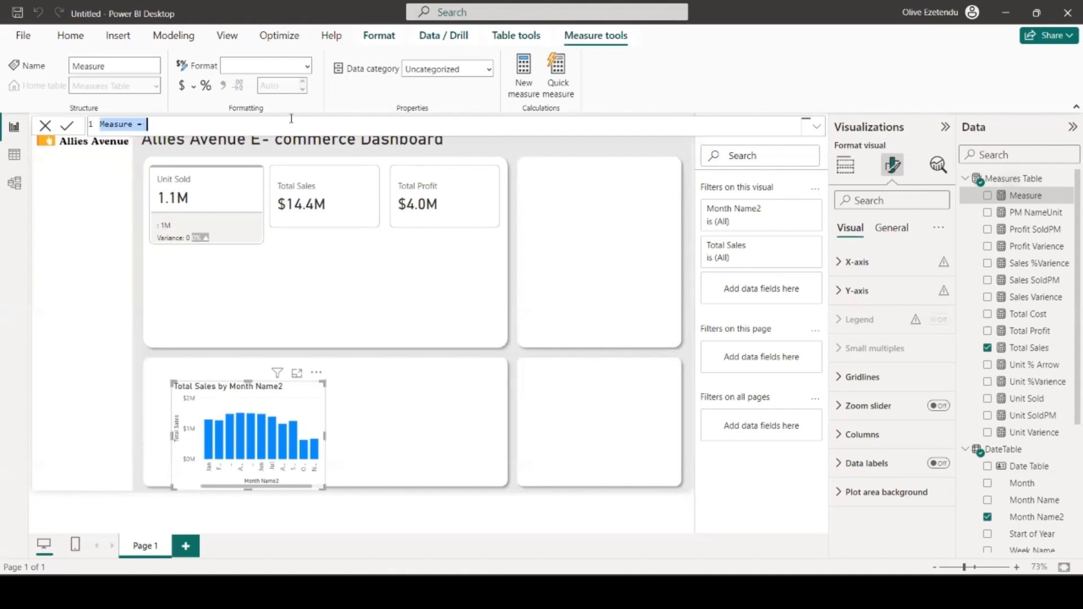
{"action": "key", "text": "ctrl+v"}
{"action": "left_click_drag", "start_coordinate": [118, 125], "coordinate": [97, 126]}
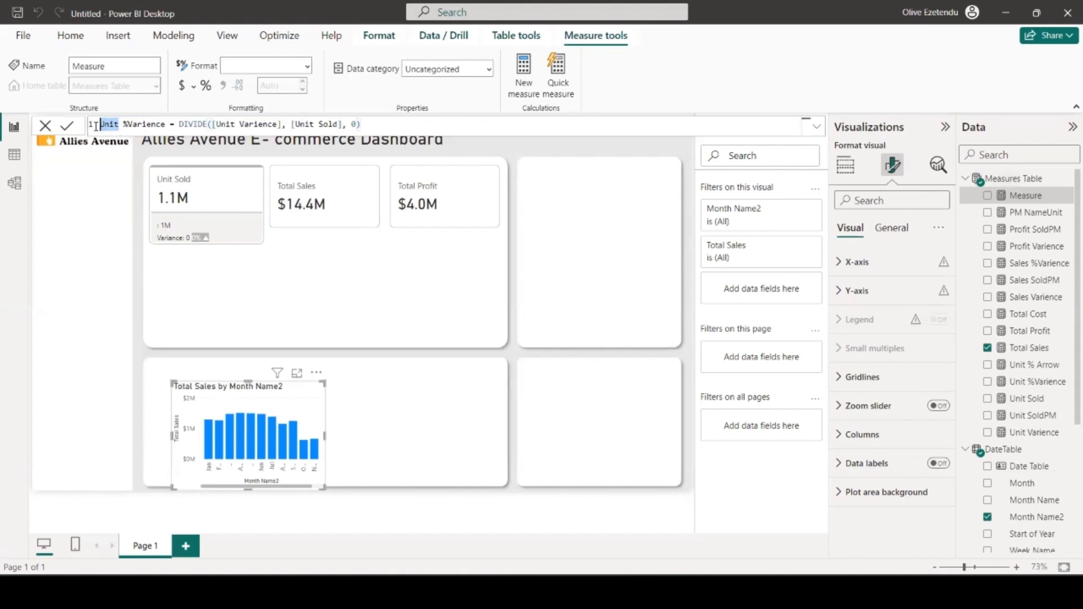
{"action": "type", "text": "Prof"}
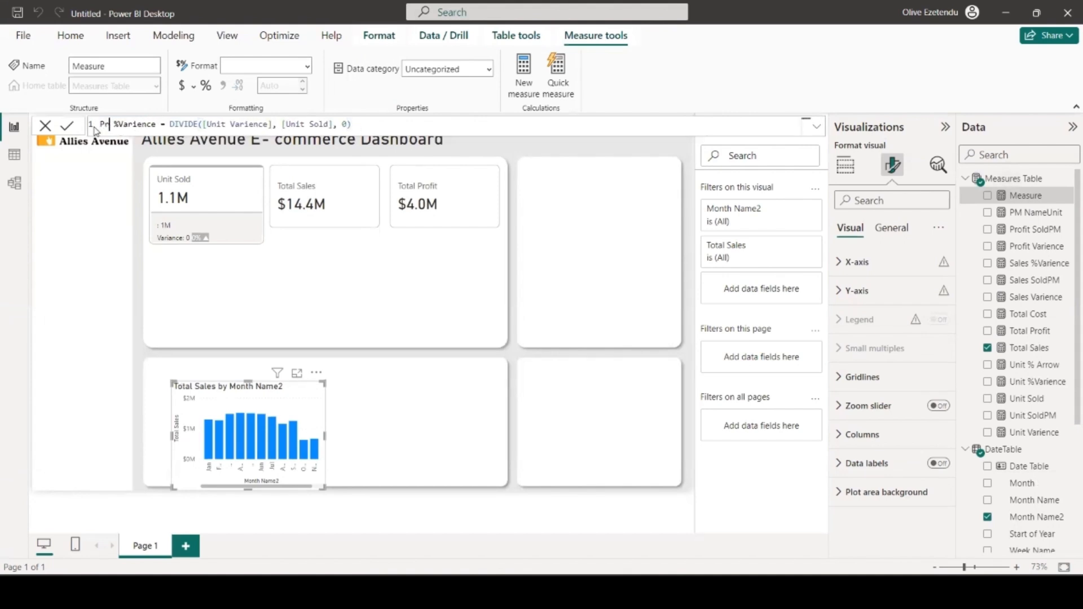
{"action": "type", "text": "it"}
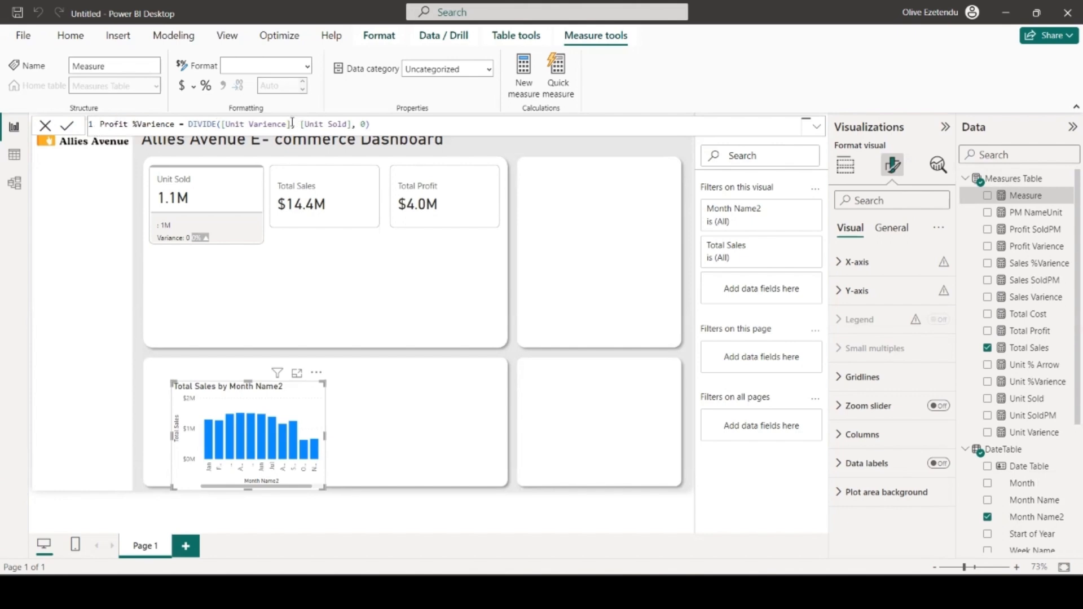
- Change the Profit %Varience expression to DIVIDE([Profit Varience], [Total Profit], 0) and commit the measure
{"action": "left_click_drag", "start_coordinate": [287, 124], "coordinate": [224, 125]}
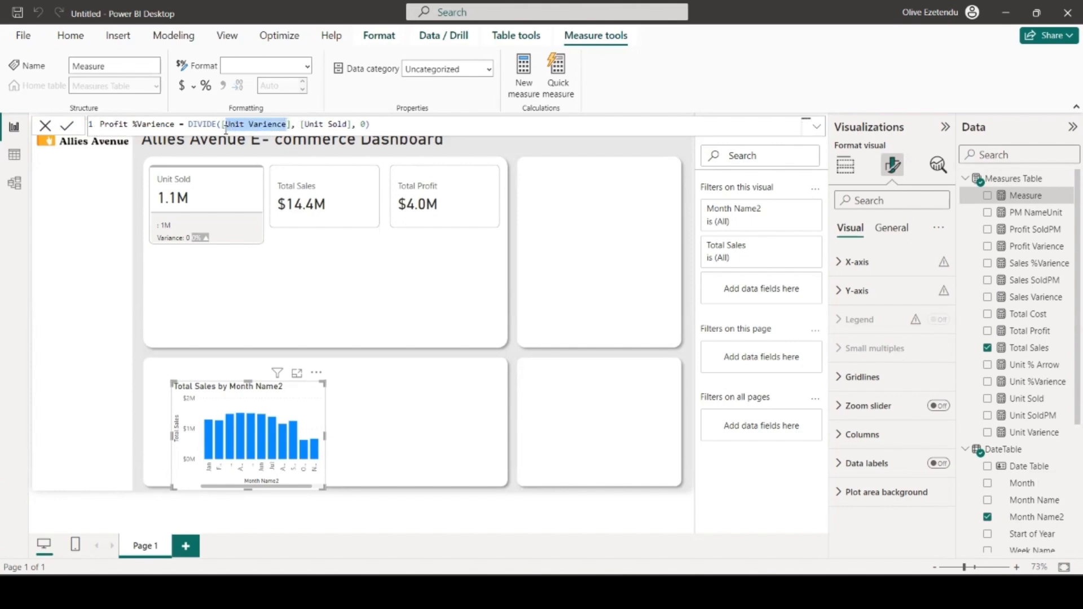
{"action": "type", "text": "P"}
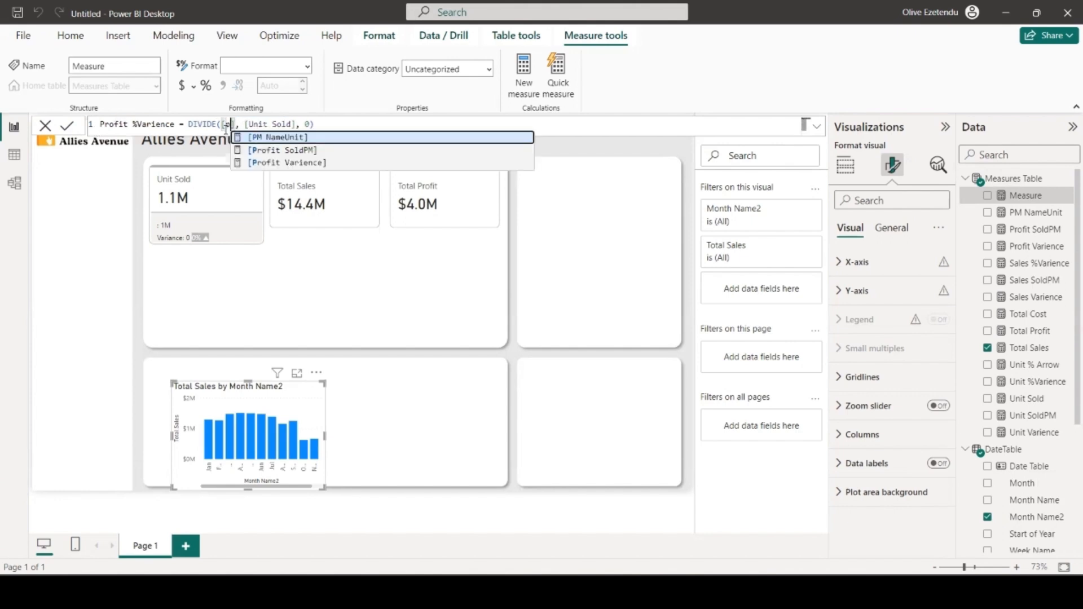
{"action": "left_click", "coordinate": [246, 163]}
{"action": "left_click_drag", "start_coordinate": [346, 124], "coordinate": [320, 126]}
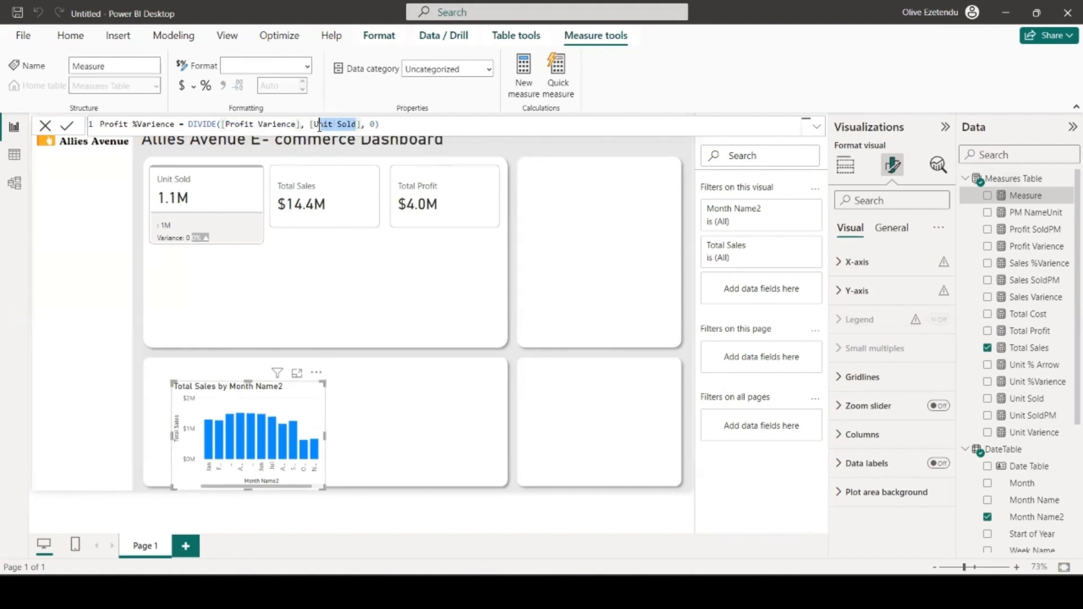
{"action": "type", "text": "T"}
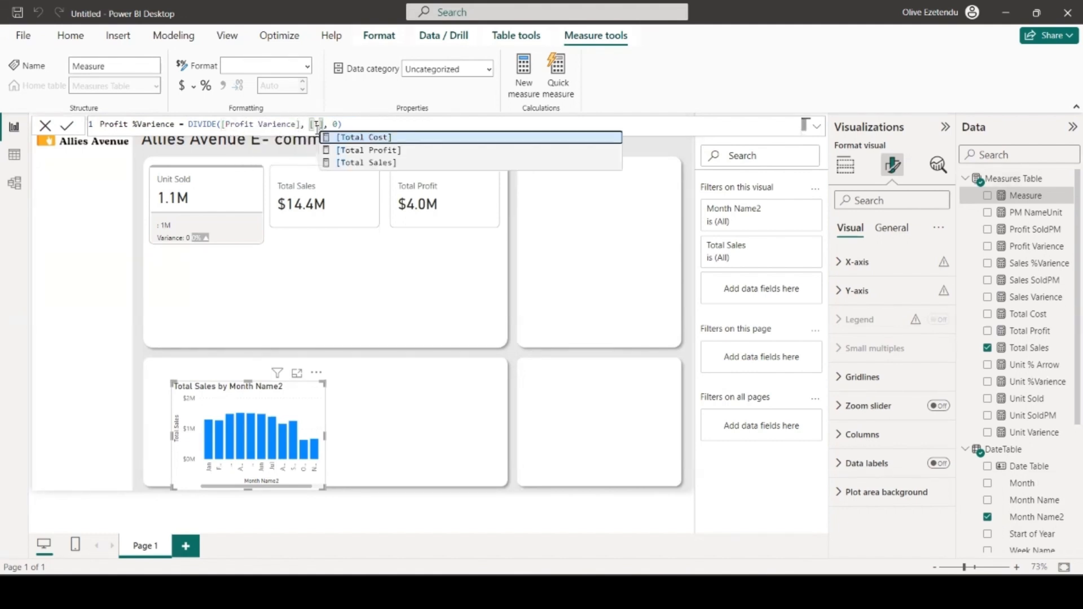
{"action": "left_click", "coordinate": [405, 149]}
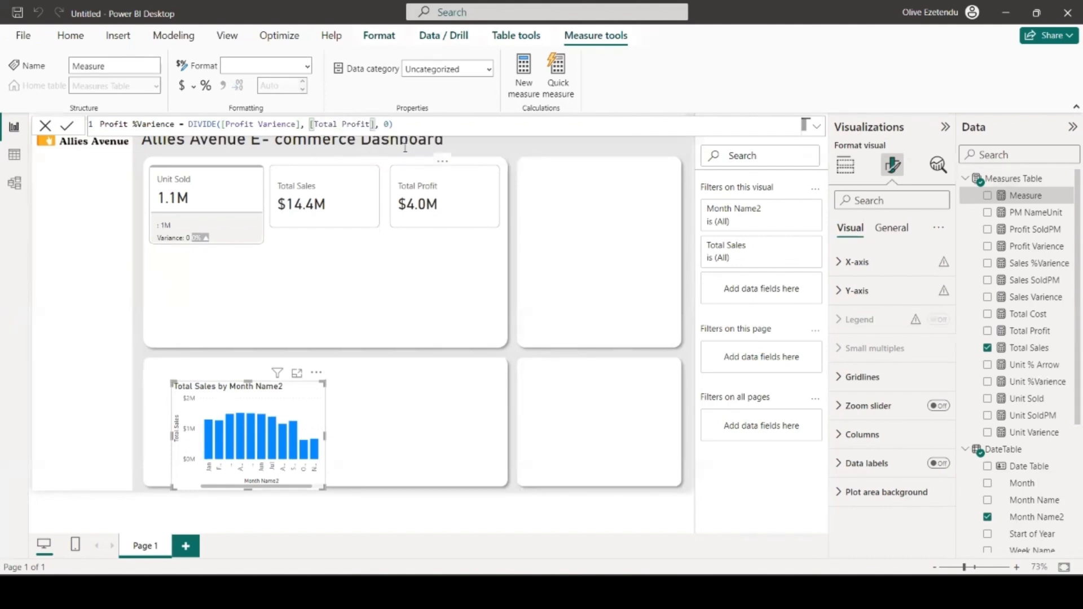
{"action": "key", "text": "Return"}
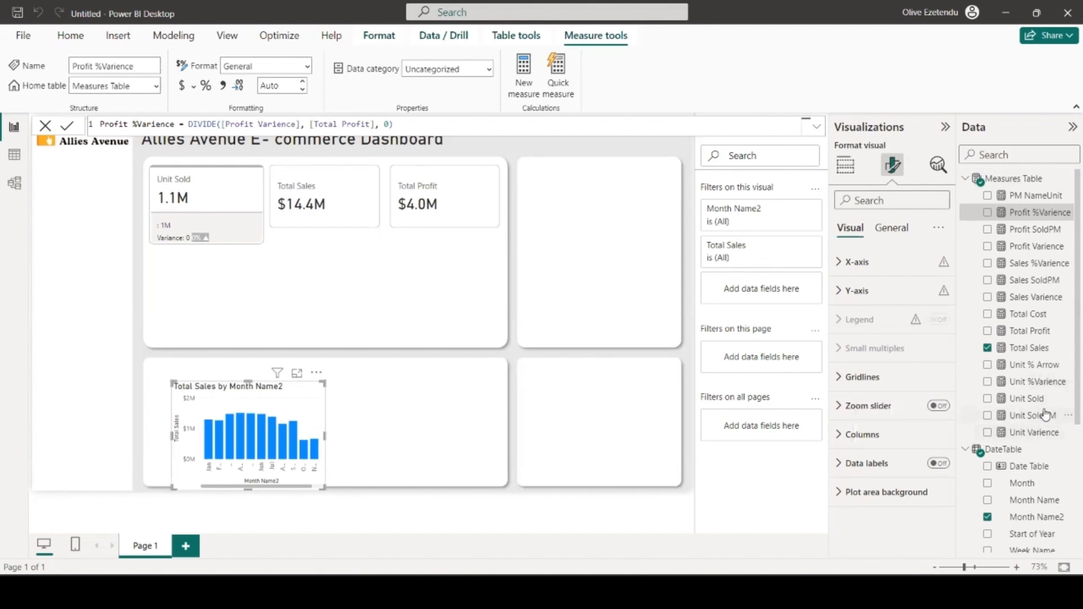
- Copy the full Unit % Arrow formula into a new measure in the Measures Table and name it Sales % Arrow
{"action": "left_click", "coordinate": [1041, 365]}
{"action": "left_click_drag", "start_coordinate": [148, 293], "coordinate": [96, 129]}
{"action": "key", "text": "ctrl+c"}
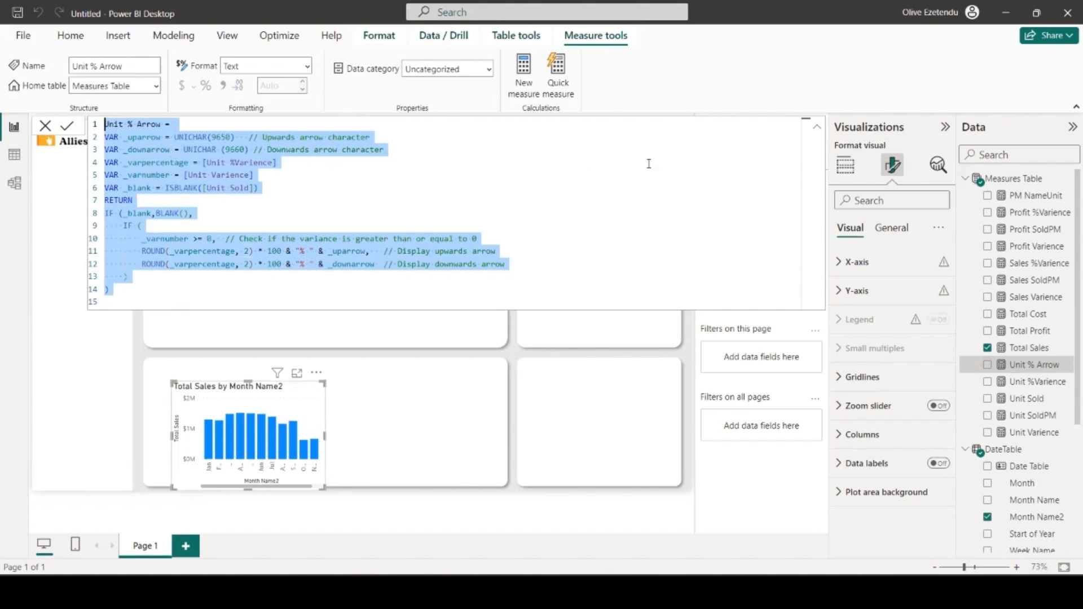
{"action": "left_click", "coordinate": [1007, 178]}
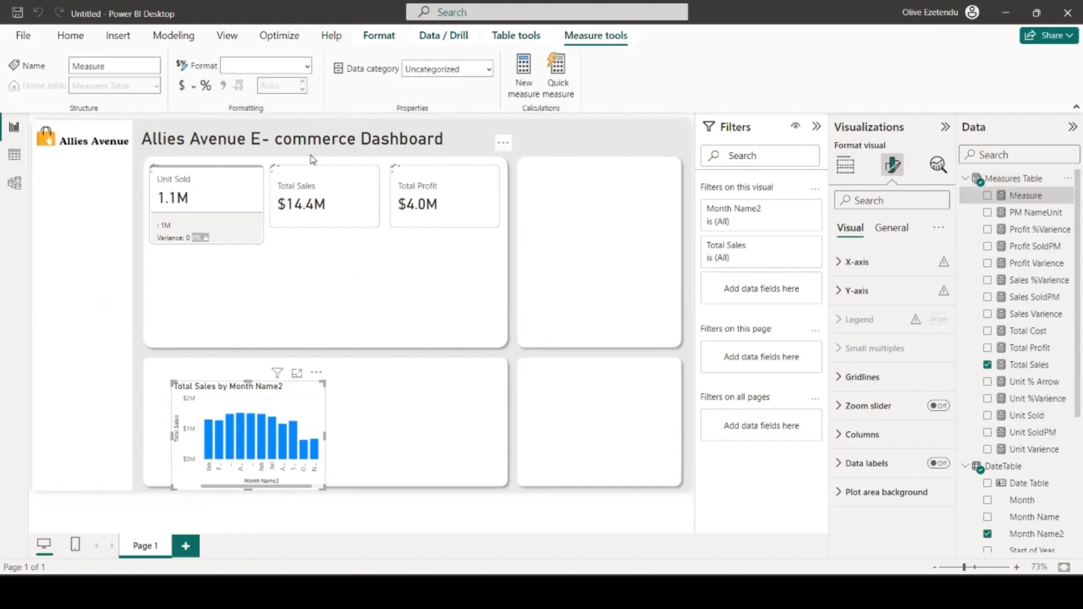
{"action": "key", "text": "ctrl+v"}
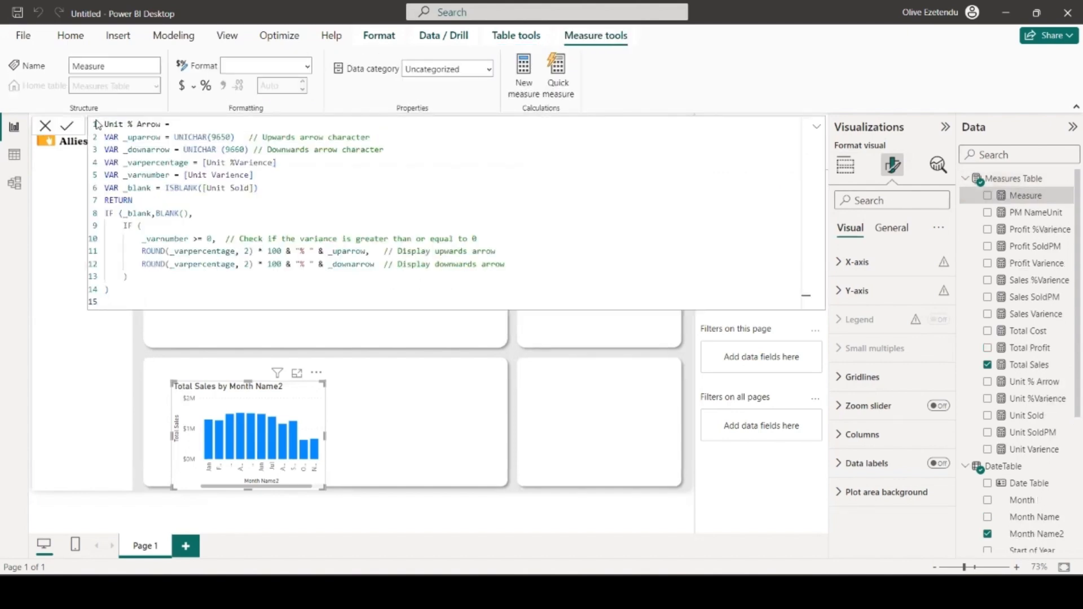
{"action": "double_click", "coordinate": [120, 124]}
{"action": "type", "text": "Sales"}
- In Sales % Arrow, set _varpercentage to [Sales %Varience], _varnumber to [Sales Varience] and _blank to ISBLANK([Total Sales]), and commit the measure
{"action": "left_click_drag", "start_coordinate": [273, 163], "coordinate": [208, 167]}
{"action": "type", "text": "S"}
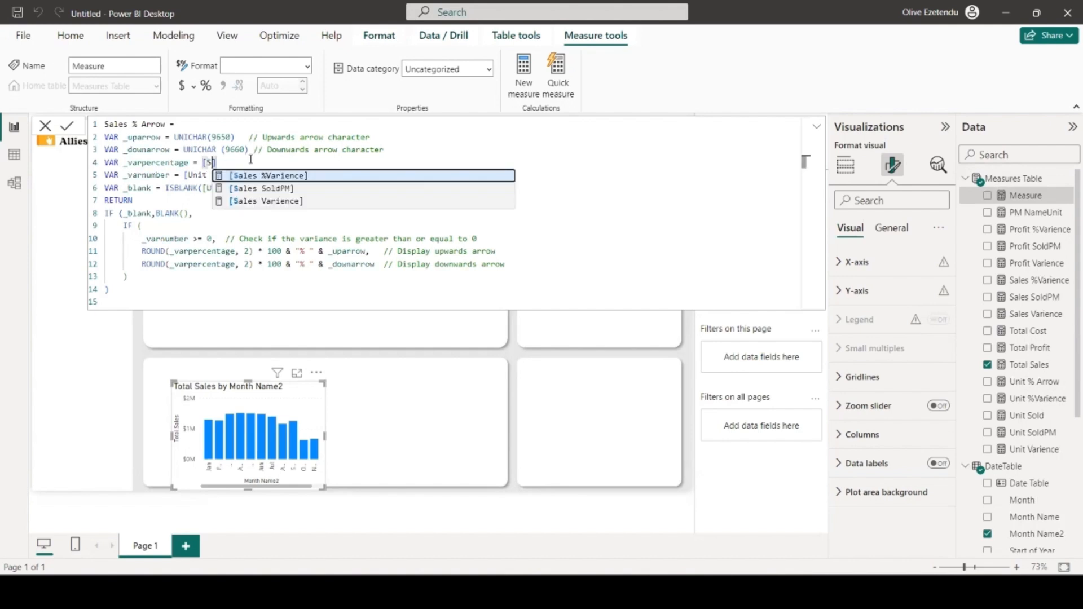
{"action": "left_click", "coordinate": [260, 175]}
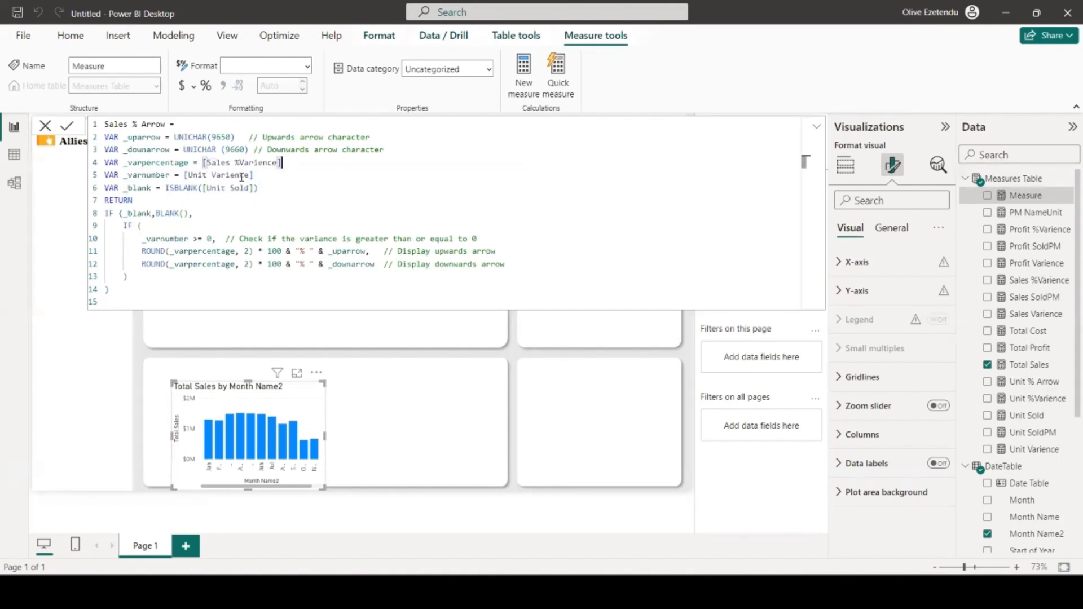
{"action": "left_click_drag", "start_coordinate": [250, 175], "coordinate": [190, 177]}
{"action": "type", "text": "Sa"}
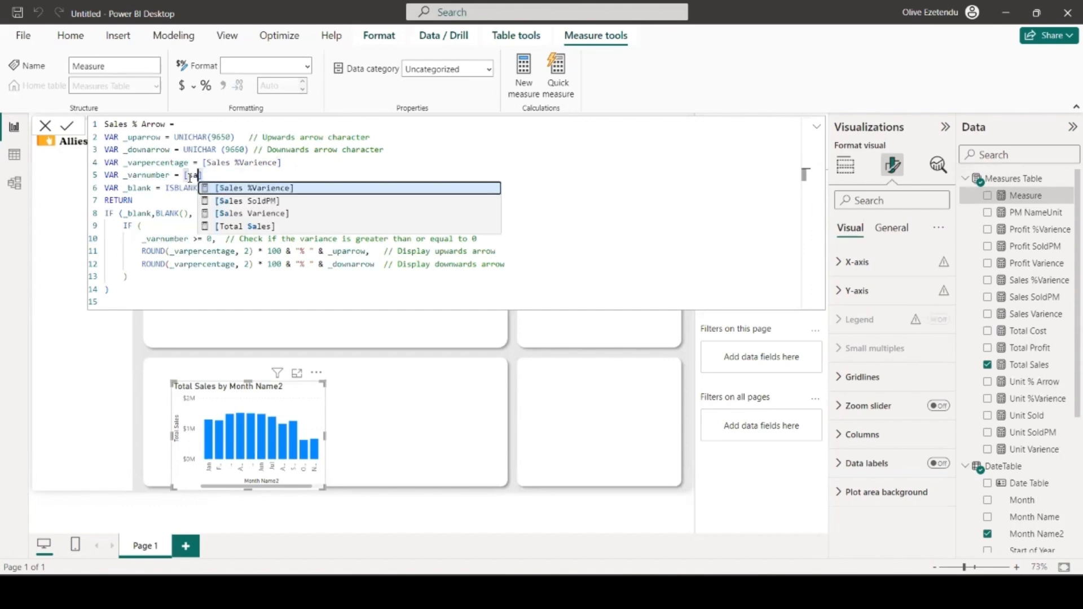
{"action": "left_click", "coordinate": [264, 221]}
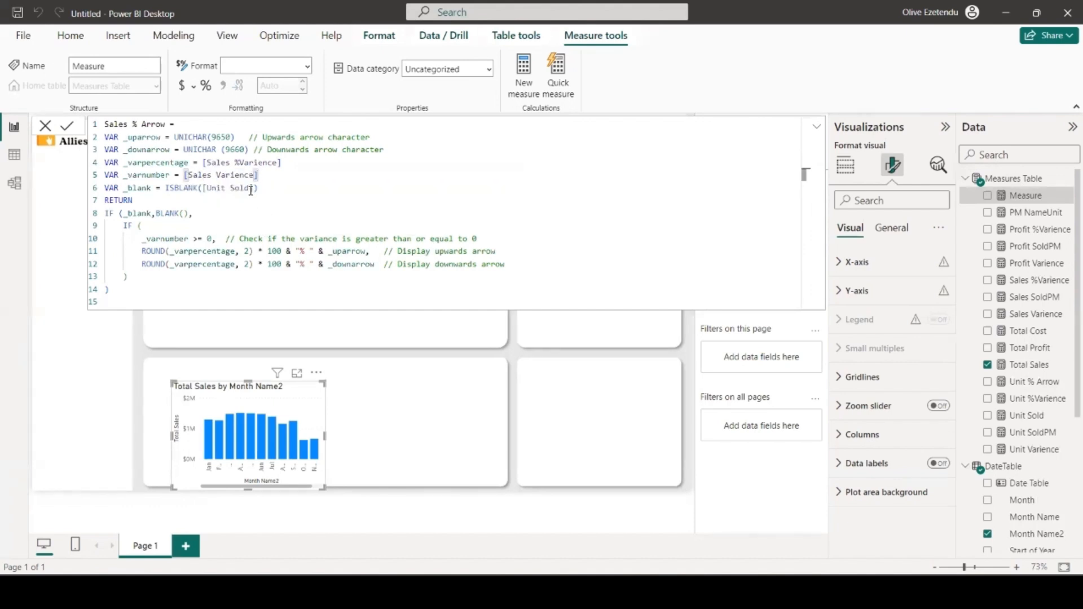
{"action": "left_click_drag", "start_coordinate": [249, 188], "coordinate": [211, 188]}
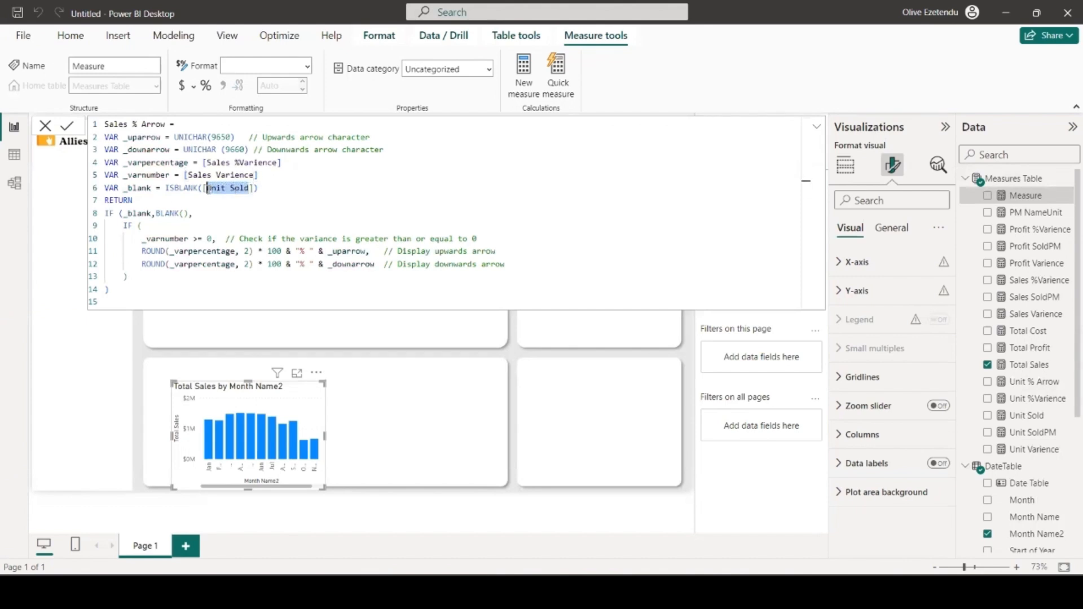
{"action": "type", "text": "T"}
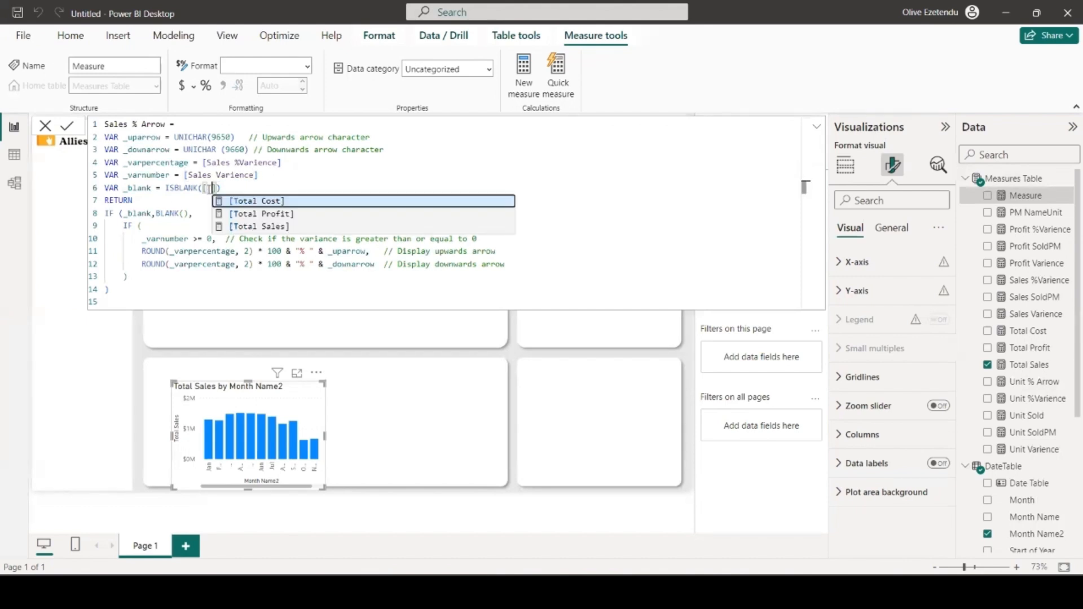
{"action": "left_click", "coordinate": [248, 226]}
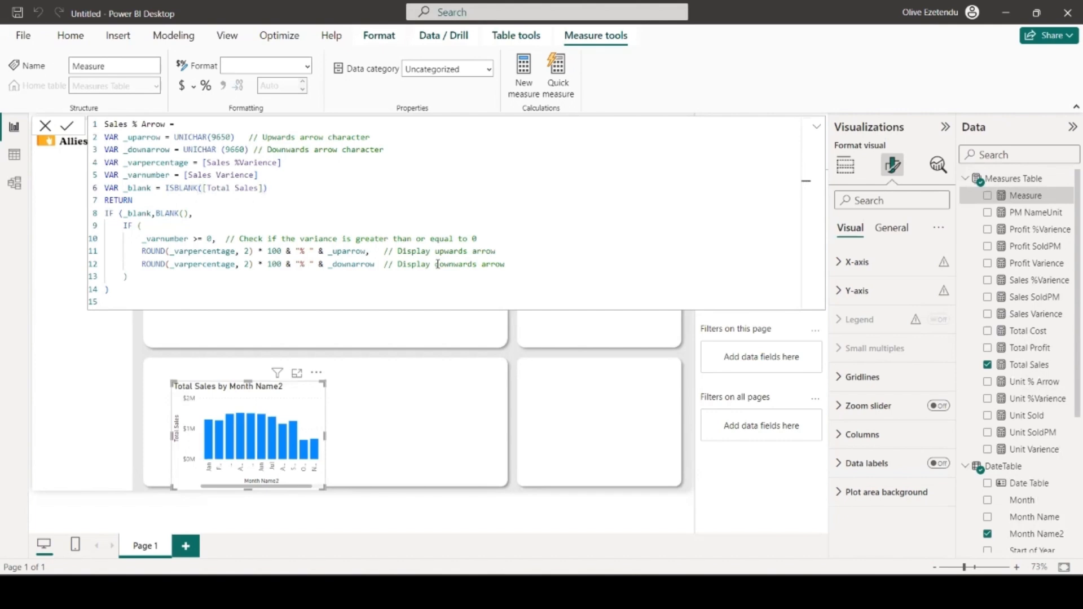
{"action": "key", "text": "Return"}
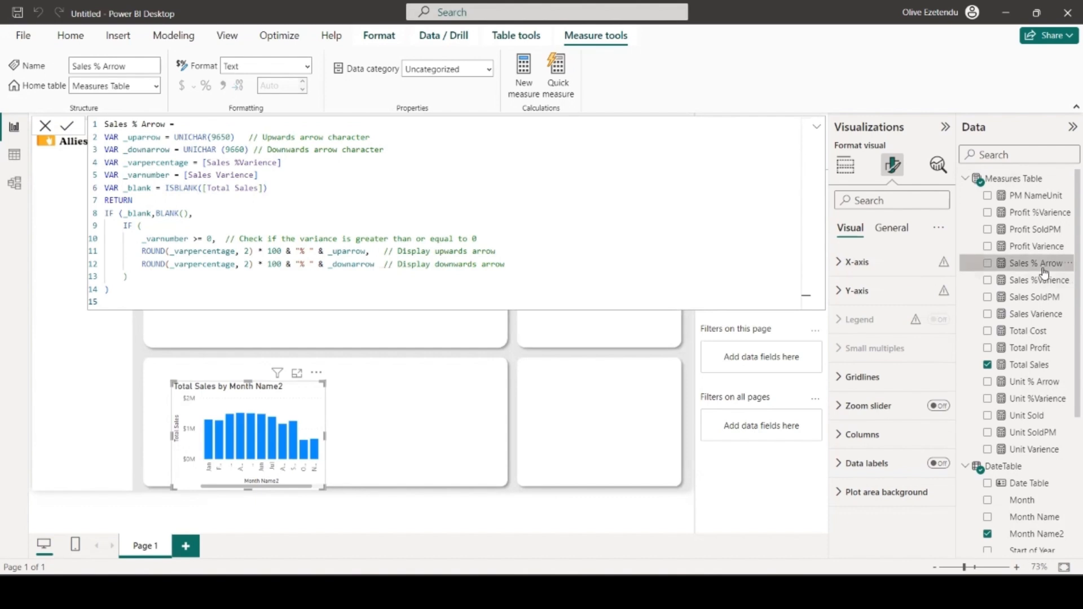
- Paste the copied arrow formula into a new Measures Table measure, using [Profit %Varience] for _varpercentage, [Profit Varience] for _varnumber and ISBLANK([Total Profit]) for _blank
{"action": "left_click", "coordinate": [1023, 180]}
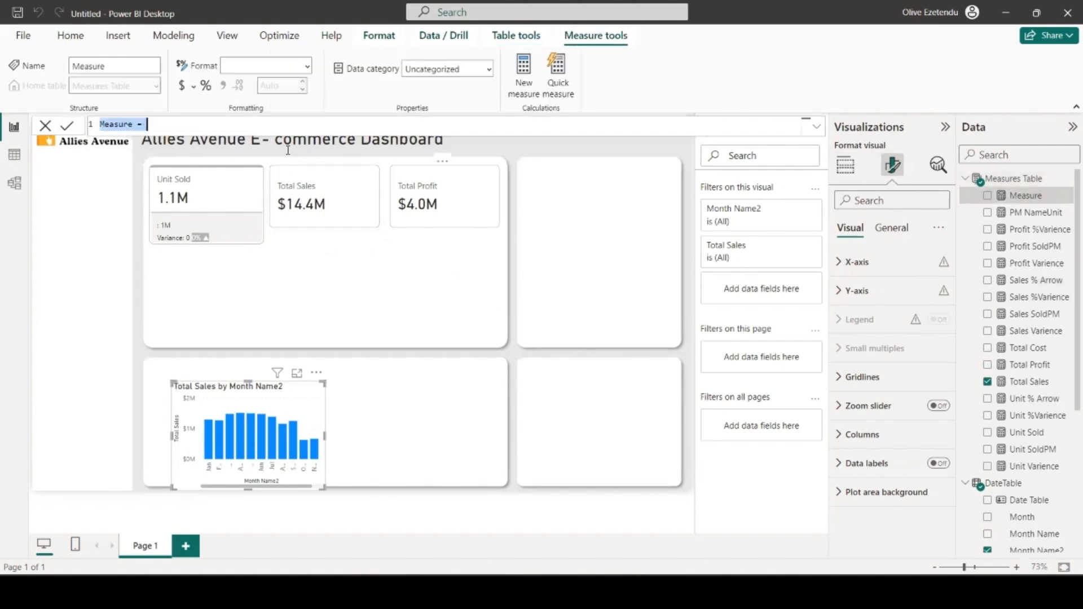
{"action": "key", "text": "ctrl+v"}
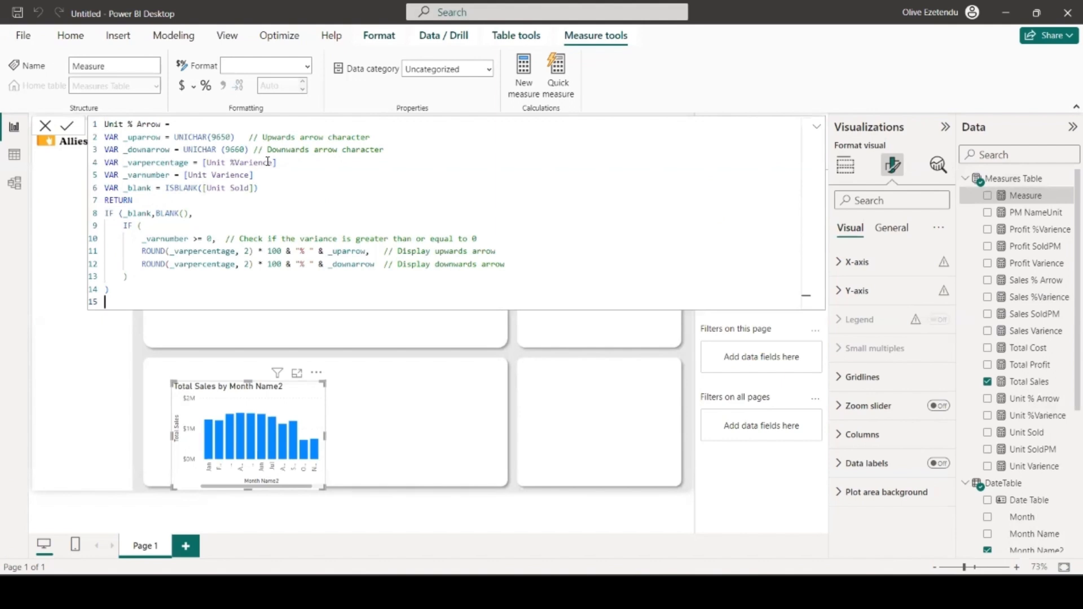
{"action": "left_click_drag", "start_coordinate": [272, 163], "coordinate": [209, 164]}
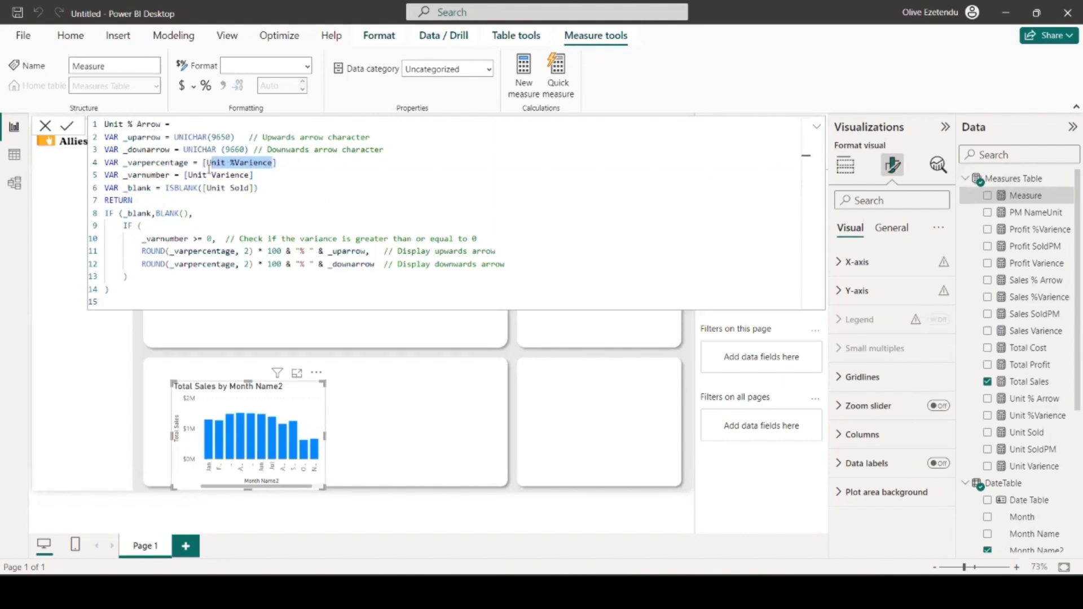
{"action": "type", "text": "PR"}
{"action": "key", "text": "Tab"}
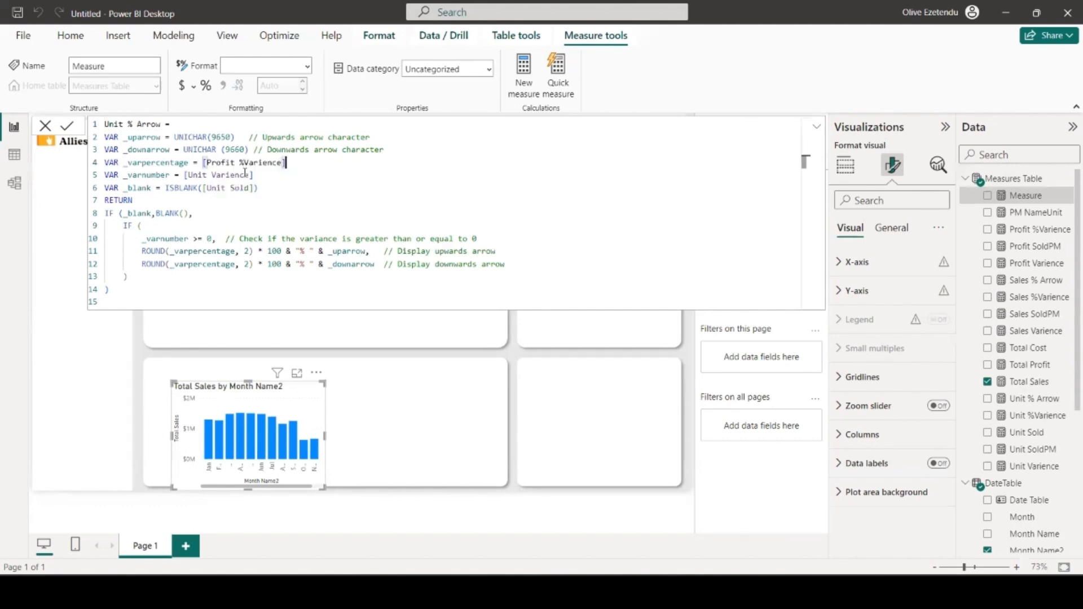
{"action": "double_click", "coordinate": [191, 177]}
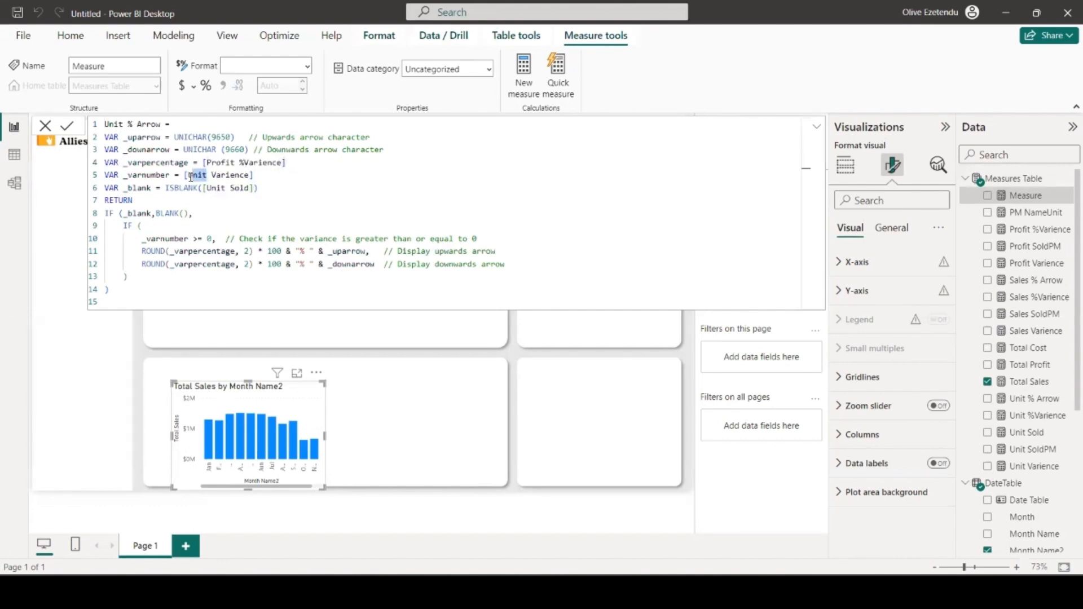
{"action": "type", "text": "P"}
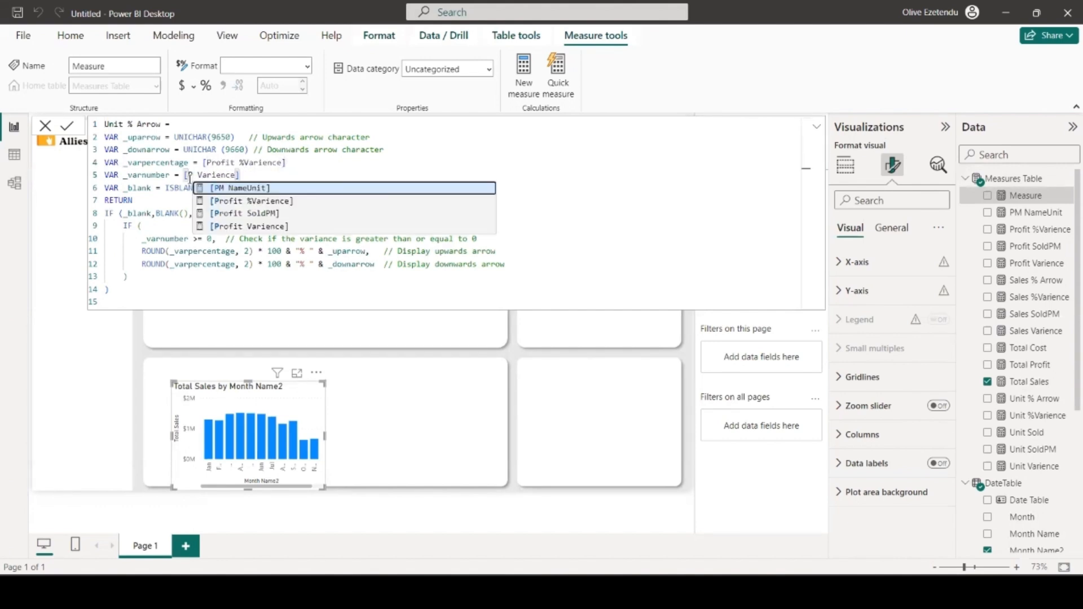
{"action": "left_click", "coordinate": [275, 226]}
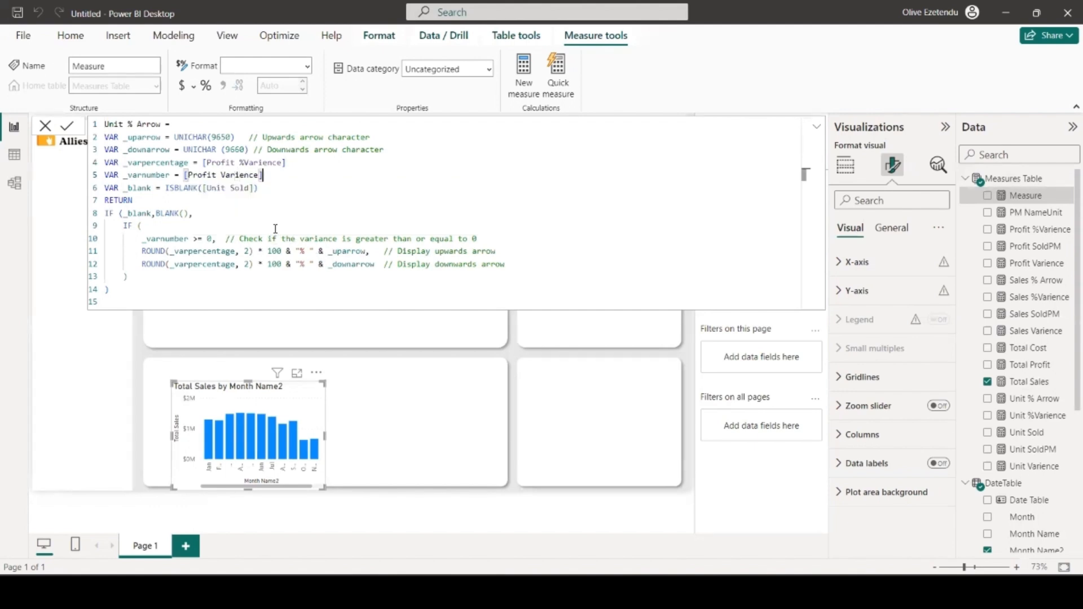
{"action": "mouse_move", "coordinate": [231, 188]}
{"action": "left_mouse_down"}
{"action": "mouse_move", "coordinate": [249, 189]}
{"action": "mouse_move", "coordinate": [210, 190]}
{"action": "left_mouse_up"}
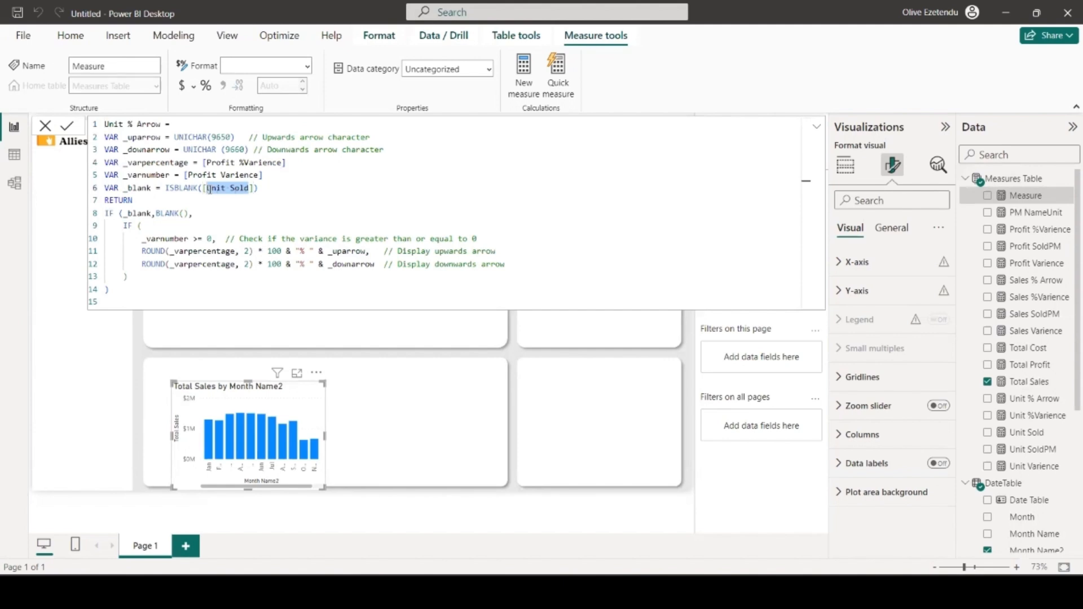
{"action": "type", "text": "T"}
{"action": "left_click", "coordinate": [277, 214]}
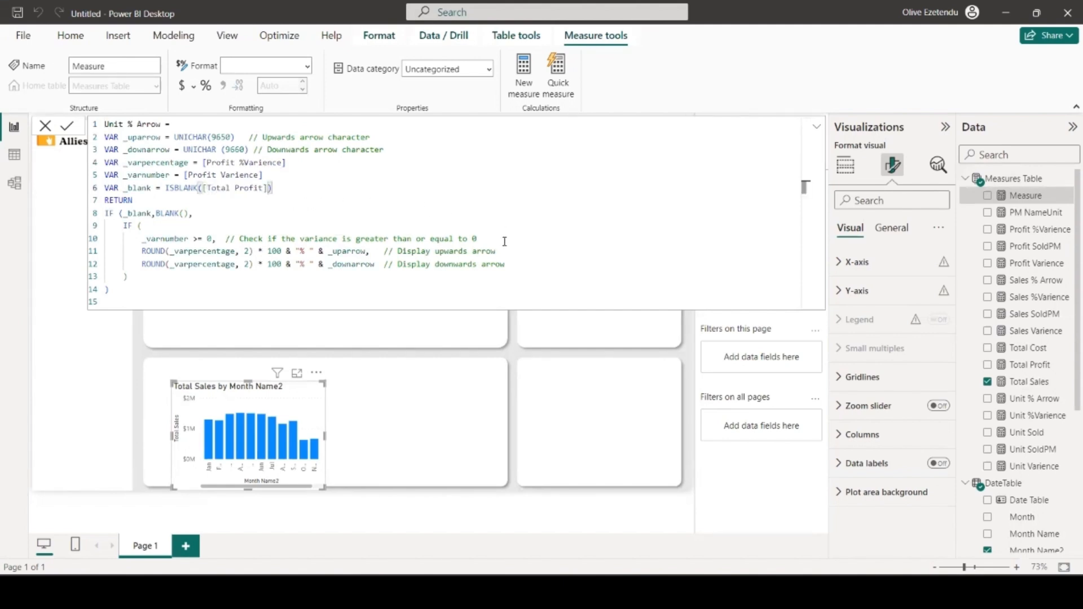
- Name the new profit arrow measure Profit % Arrow and commit it
{"action": "key", "text": "Return"}
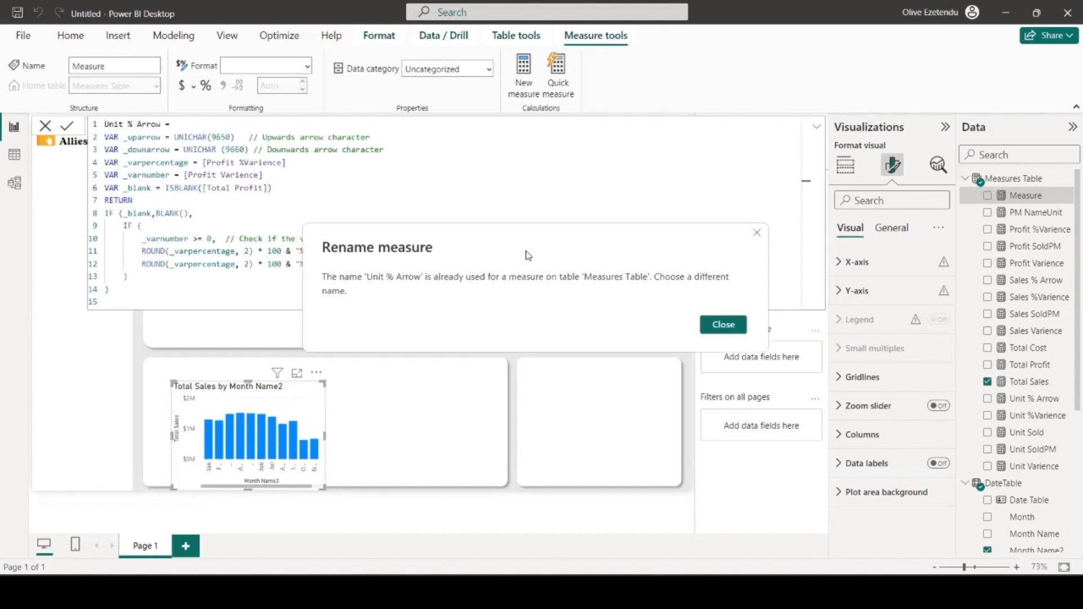
{"action": "left_click", "coordinate": [722, 326]}
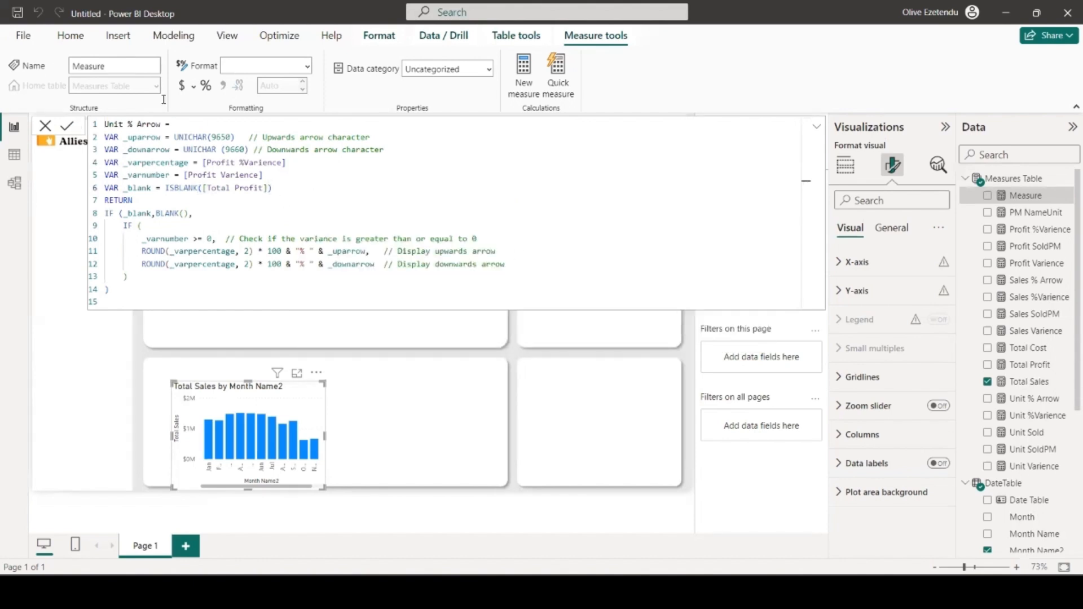
{"action": "left_click_drag", "start_coordinate": [124, 123], "coordinate": [106, 129]}
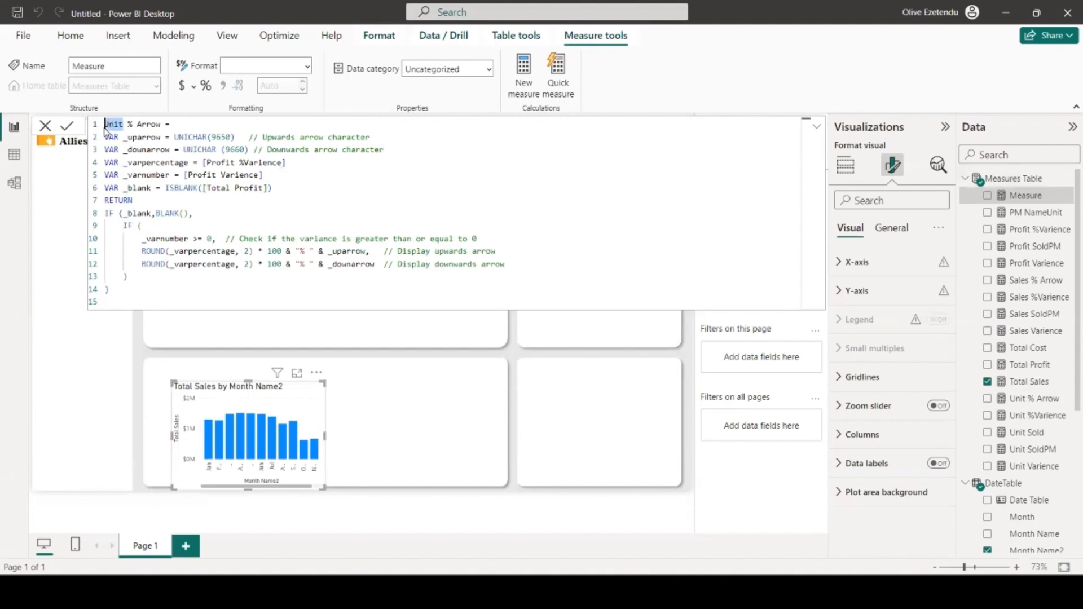
{"action": "type", "text": "Profit"}
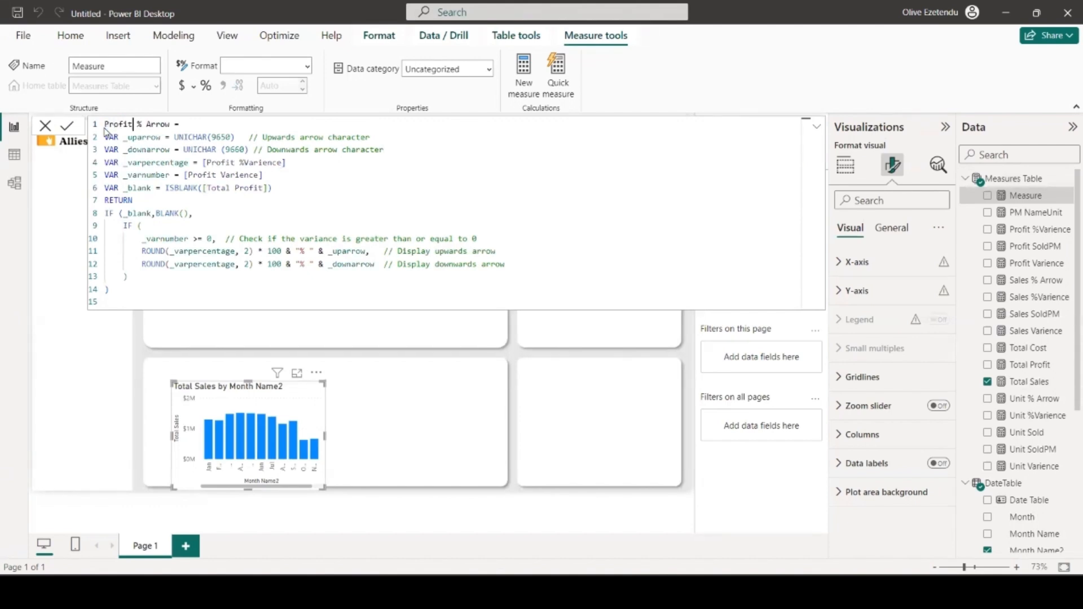
{"action": "key", "text": "Return"}
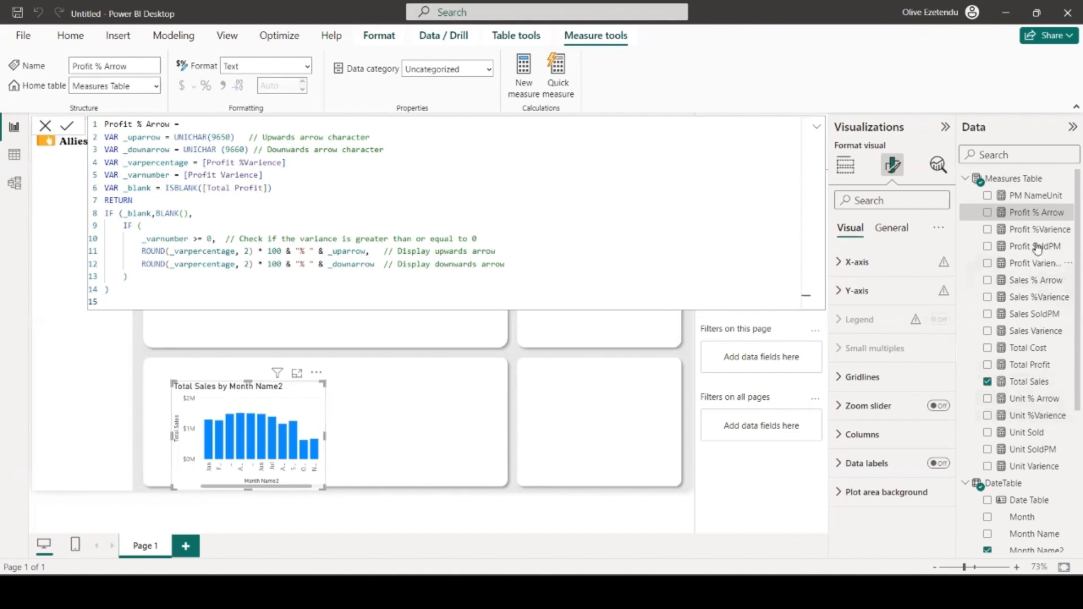
- Copy the full PM NameUnit formula into a new measure in the Measures Table
{"action": "left_click", "coordinate": [1037, 196]}
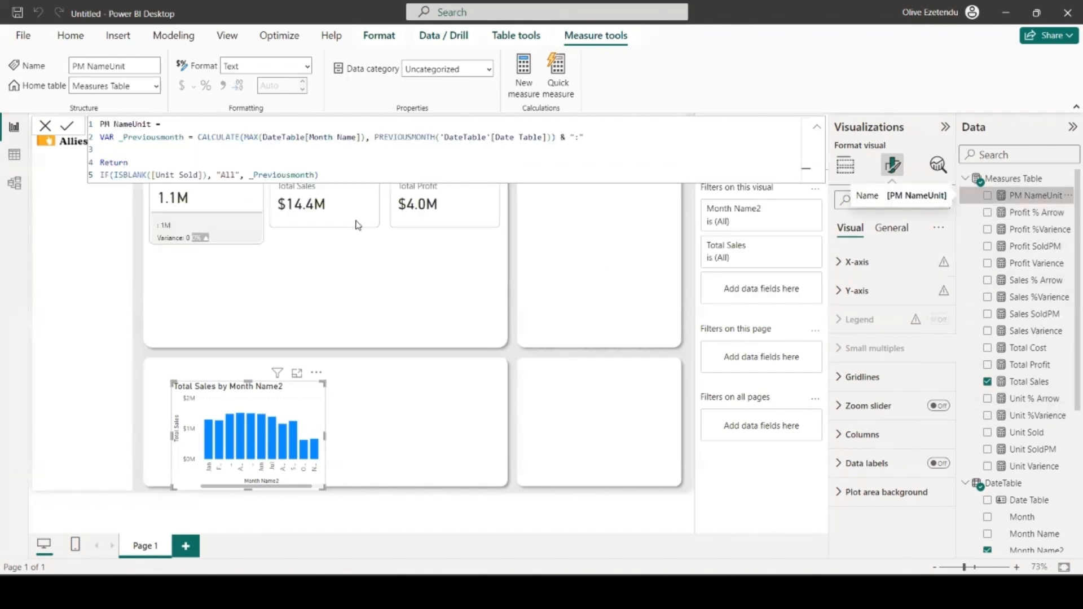
{"action": "left_click_drag", "start_coordinate": [319, 175], "coordinate": [101, 124]}
{"action": "key", "text": "ctrl+c"}
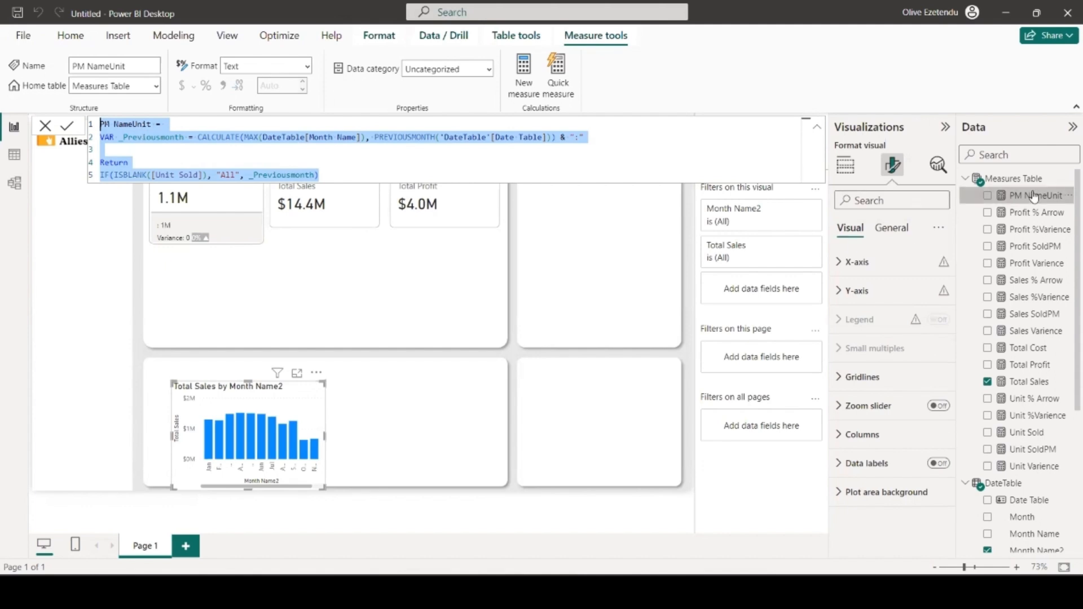
{"action": "left_click", "coordinate": [1024, 178]}
{"action": "left_click", "coordinate": [297, 85]}
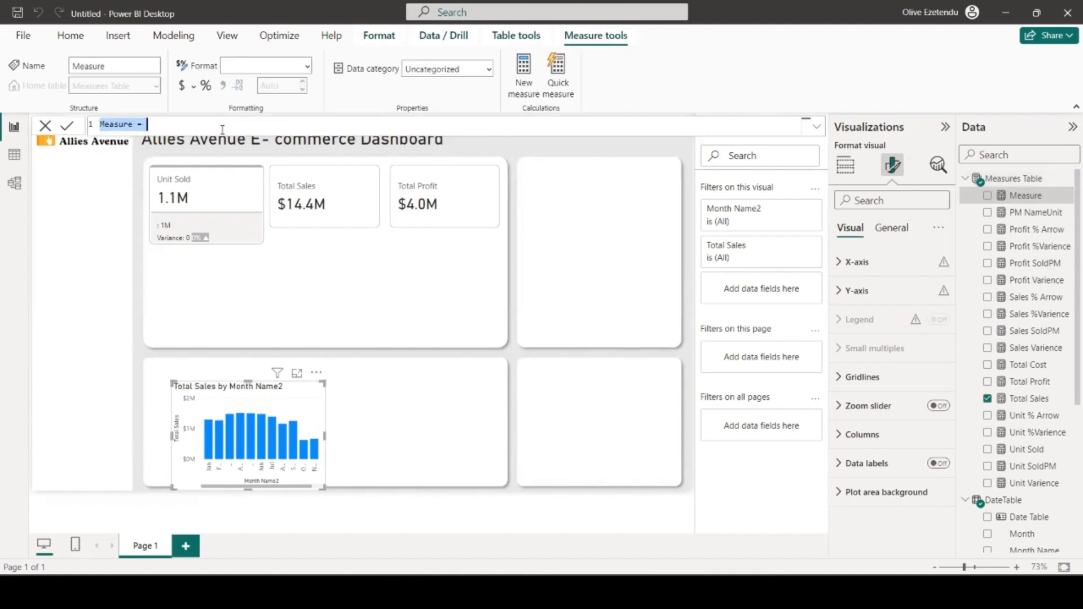
{"action": "key", "text": "ctrl+v"}
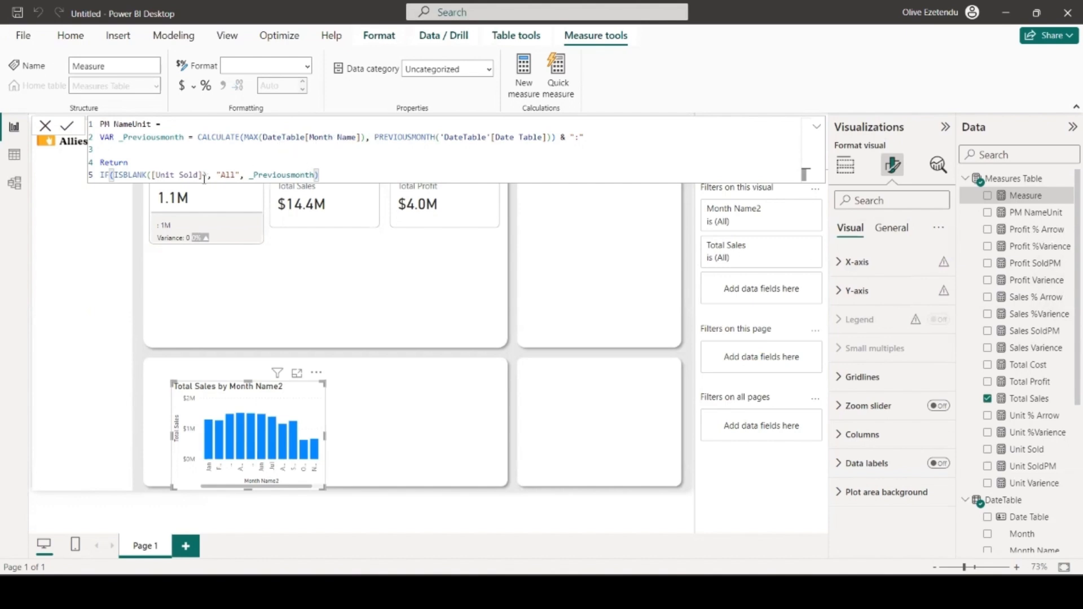
- In the pasted formula, change the ISBLANK argument to [Total Sales], name the measure PM NameSales and commit it
{"action": "left_click_drag", "start_coordinate": [198, 175], "coordinate": [165, 175]}
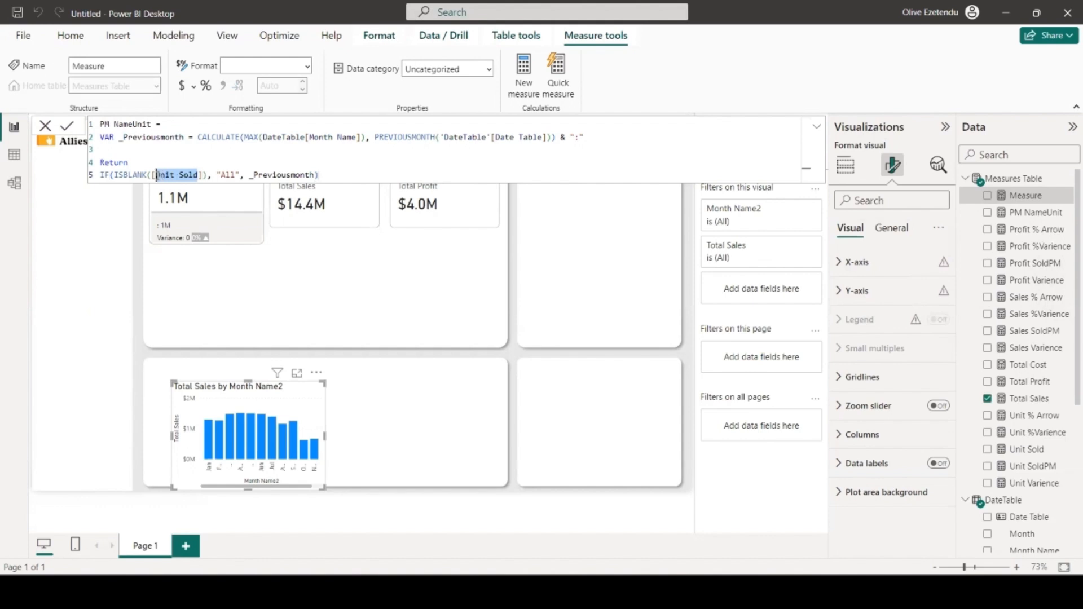
{"action": "type", "text": "Sal"}
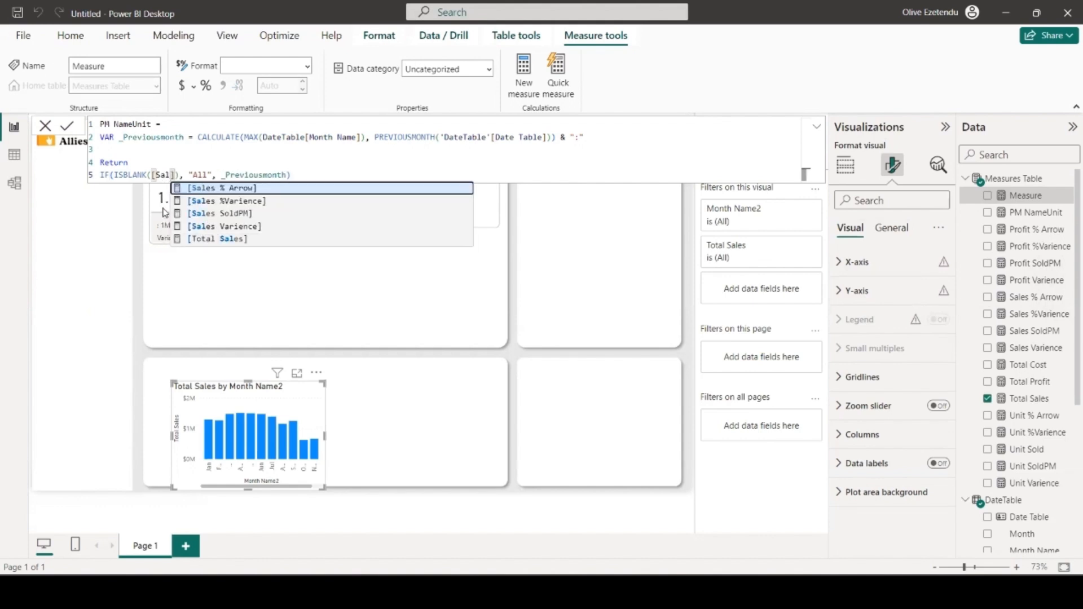
{"action": "left_click", "coordinate": [197, 239]}
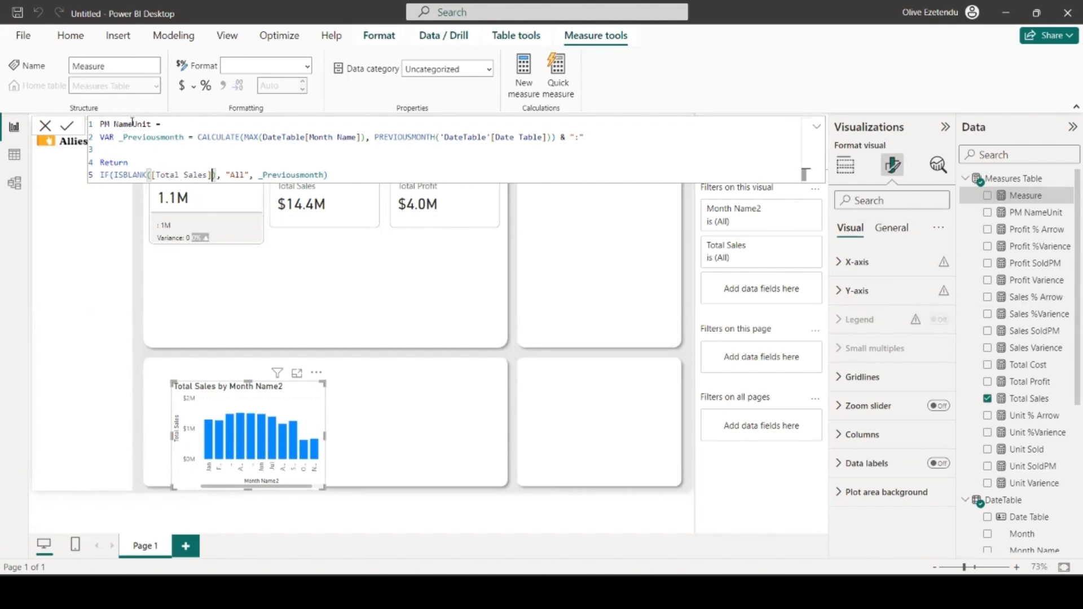
{"action": "left_click", "coordinate": [151, 125]}
{"action": "key", "text": "BackSpace"}
{"action": "key", "text": "BackSpace"}
{"action": "key", "text": "BackSpace"}
{"action": "key", "text": "Return"}
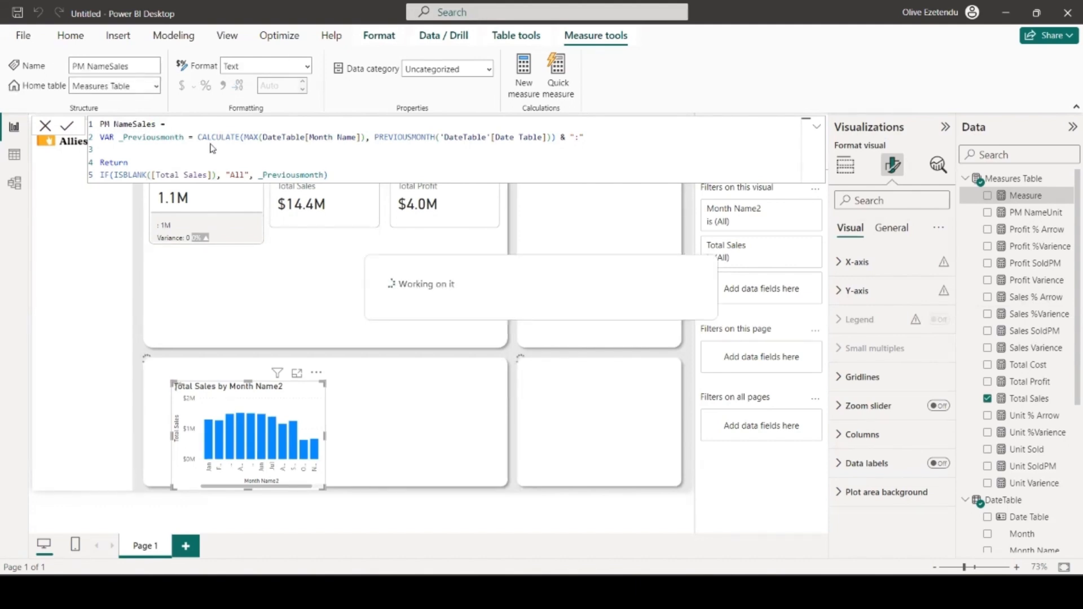
- Create another new measure from the copied PM NameUnit formula and change its ISBLANK argument to [Total Profit]
{"action": "left_click", "coordinate": [993, 180]}
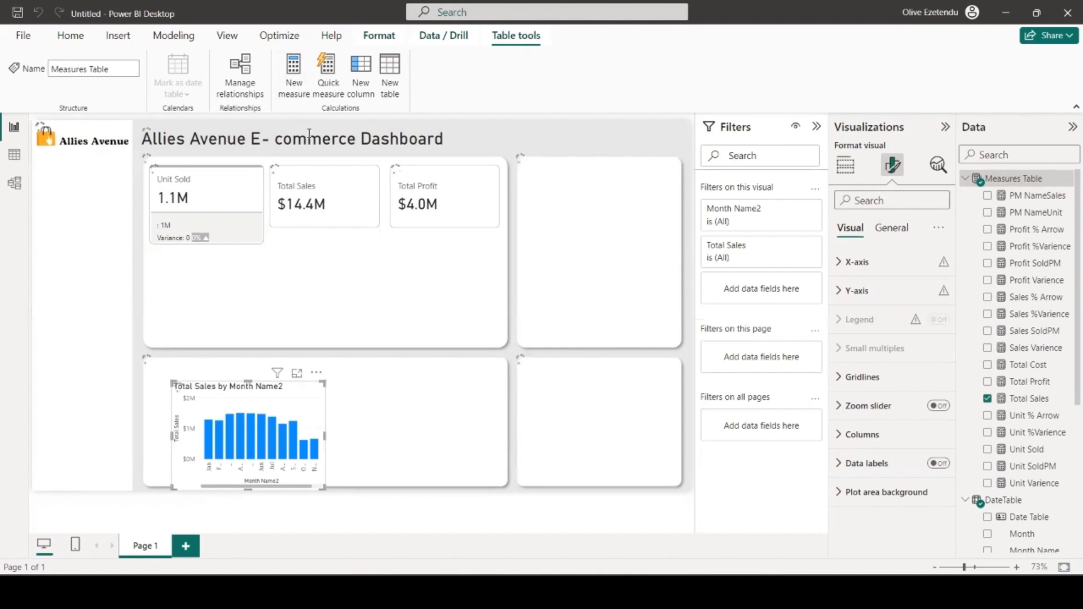
{"action": "key", "text": "ctrl+v"}
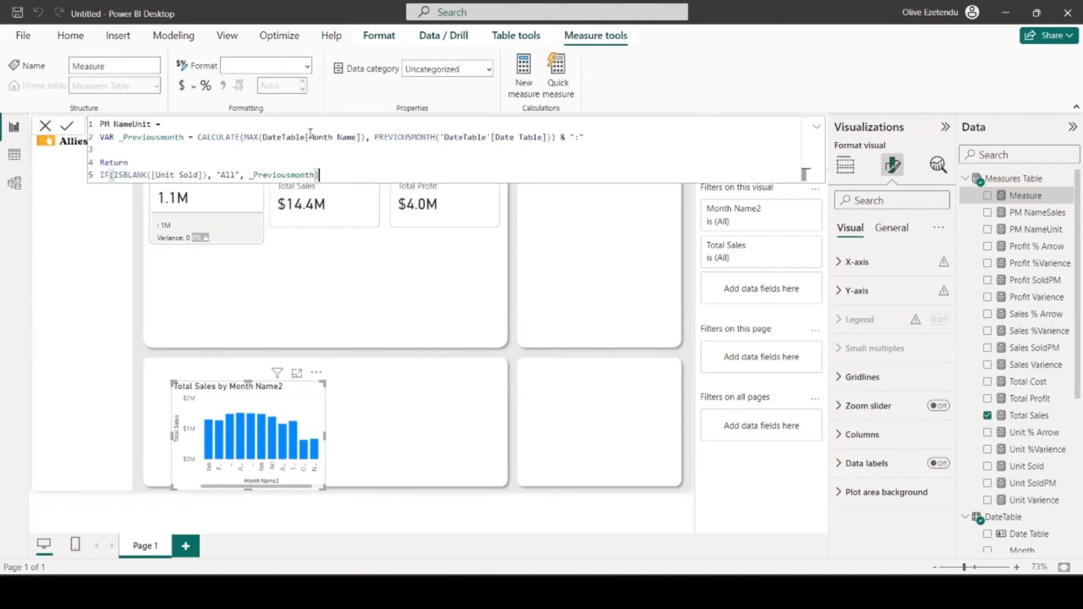
{"action": "left_click_drag", "start_coordinate": [198, 175], "coordinate": [157, 176]}
{"action": "type", "text": "To"}
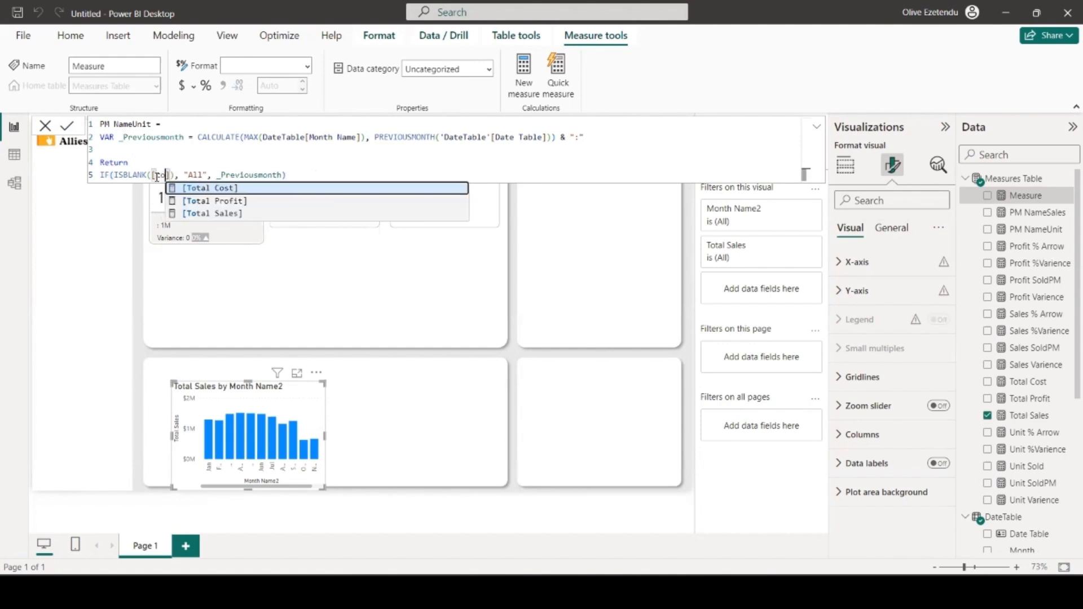
{"action": "left_click", "coordinate": [226, 201]}
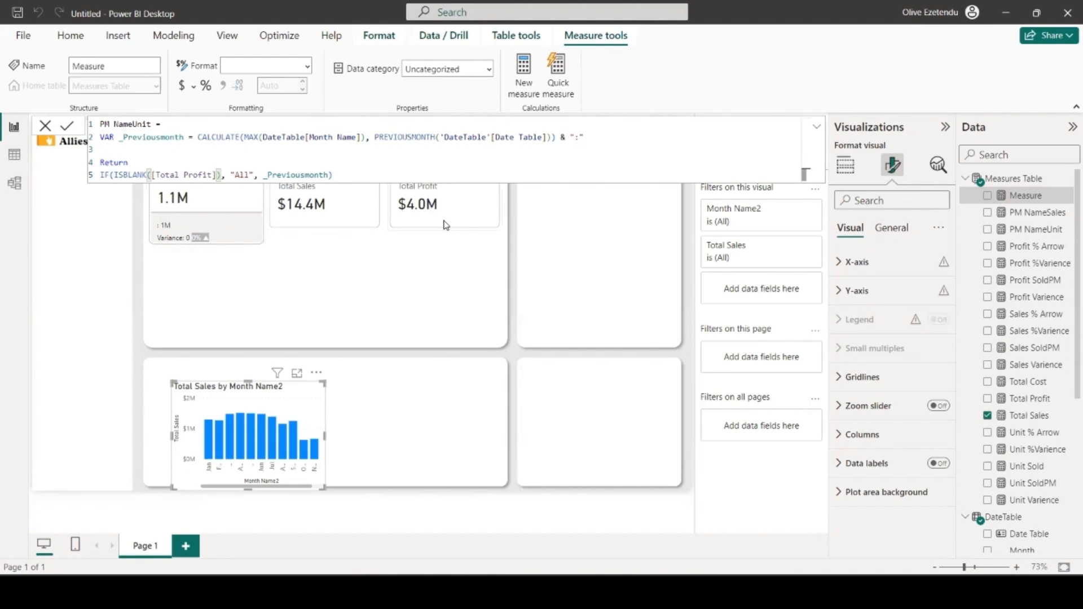
- Name the new previous-month name measure PM NameProfit and commit it
{"action": "double_click", "coordinate": [148, 124]}
{"action": "left_click", "coordinate": [150, 123]}
{"action": "key", "text": "BackSpace"}
{"action": "key", "text": "BackSpace"}
{"action": "key", "text": "BackSpace"}
{"action": "key", "text": "Return"}
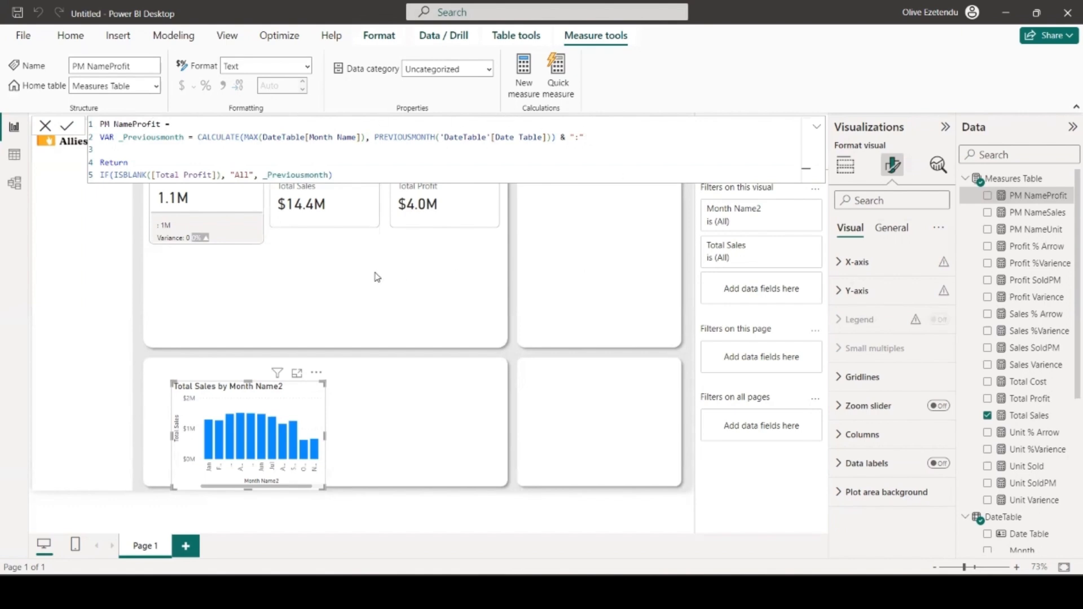
- Add Sales SoldPM and Sales Varience as reference labels on the Total Sales card and extend the card downward to fit both
{"action": "left_click", "coordinate": [148, 305]}
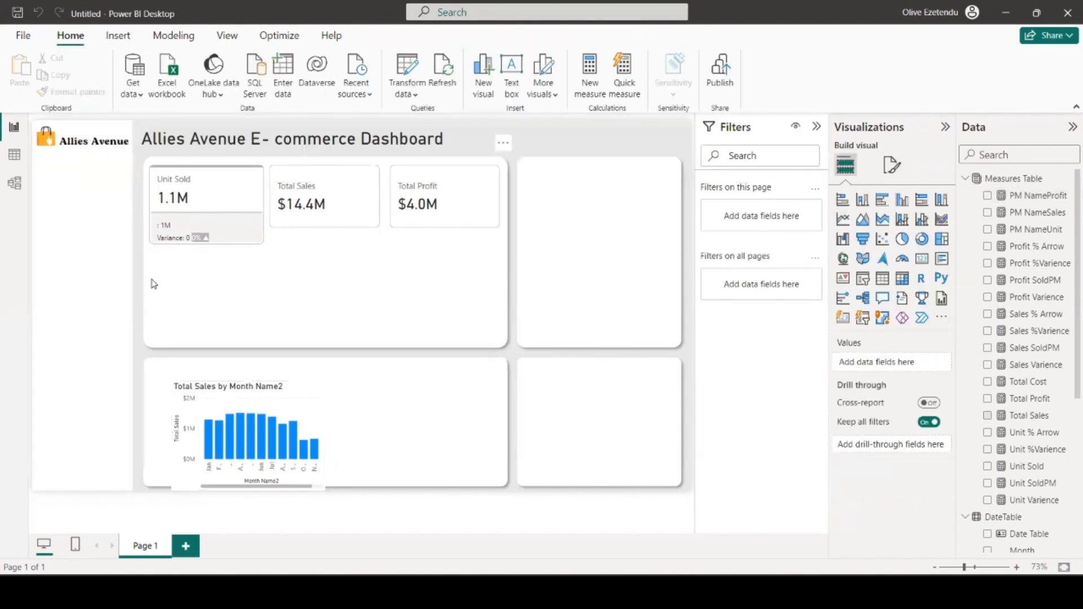
{"action": "left_click", "coordinate": [344, 195]}
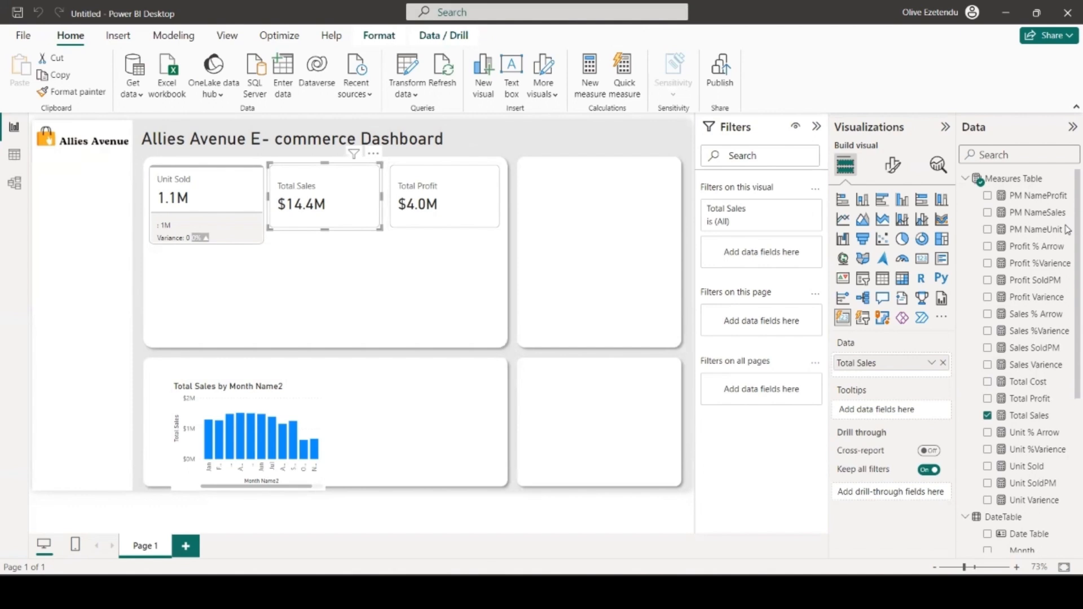
{"action": "left_click", "coordinate": [893, 165]}
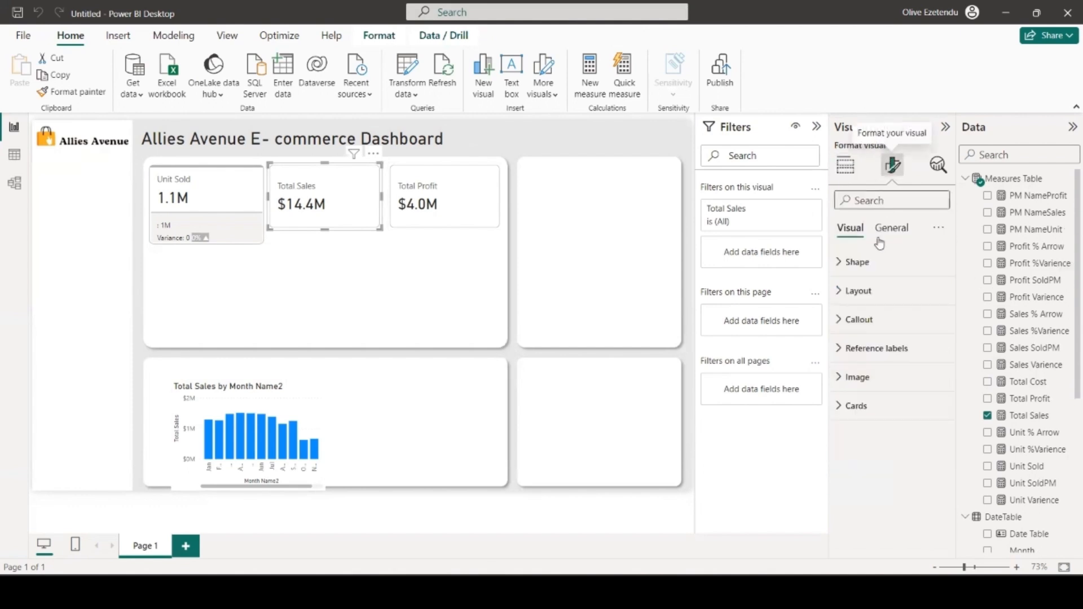
{"action": "left_click", "coordinate": [864, 349]}
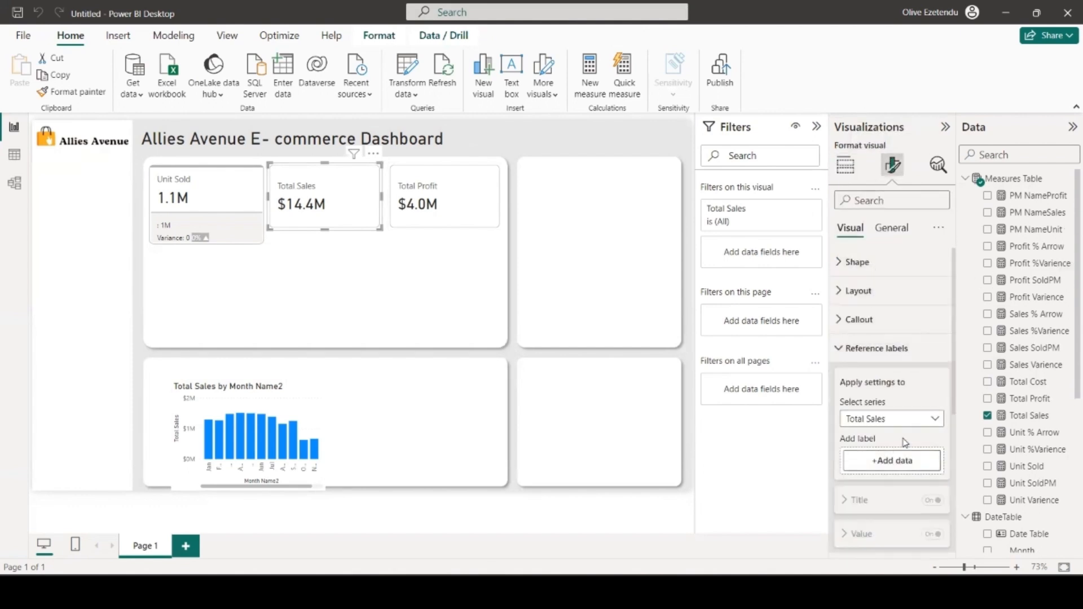
{"action": "scroll", "coordinate": [895, 448], "scroll_direction": "down", "scroll_amount": 3}
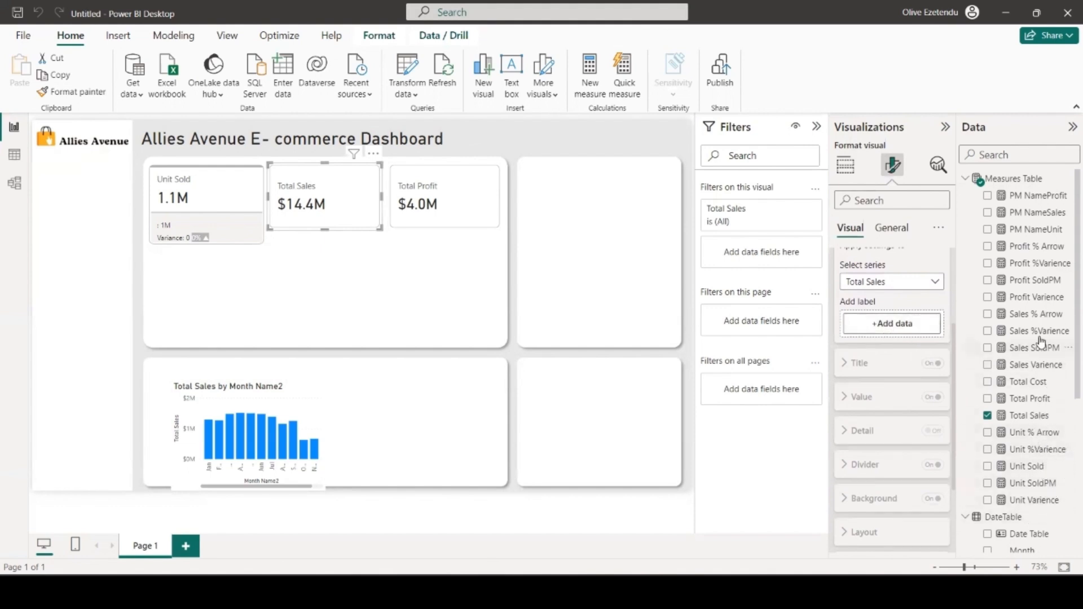
{"action": "left_click_drag", "start_coordinate": [1043, 345], "coordinate": [919, 324]}
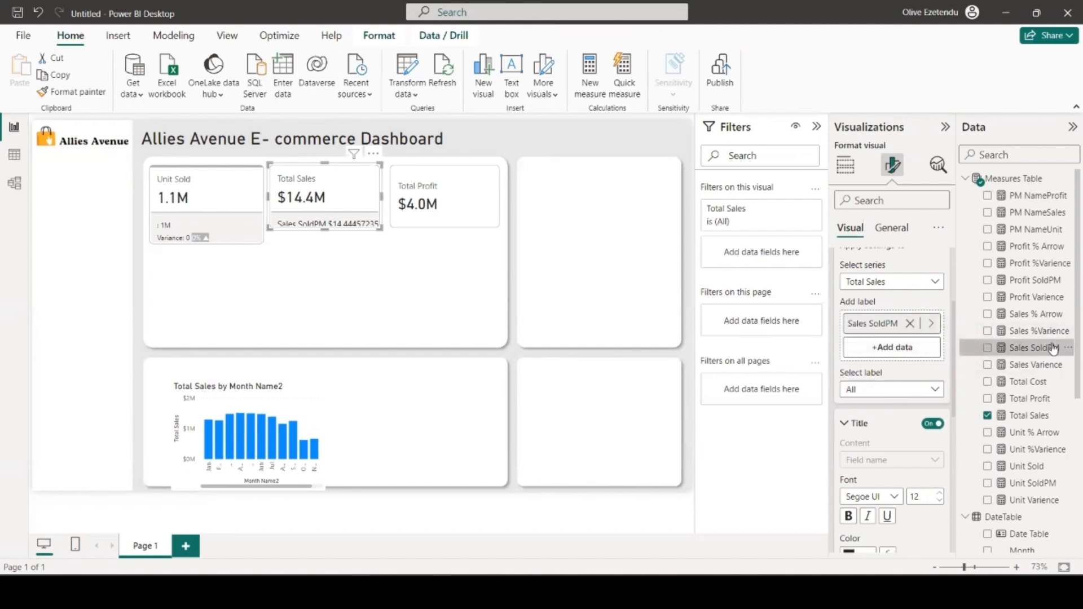
{"action": "left_click_drag", "start_coordinate": [1048, 373], "coordinate": [928, 350]}
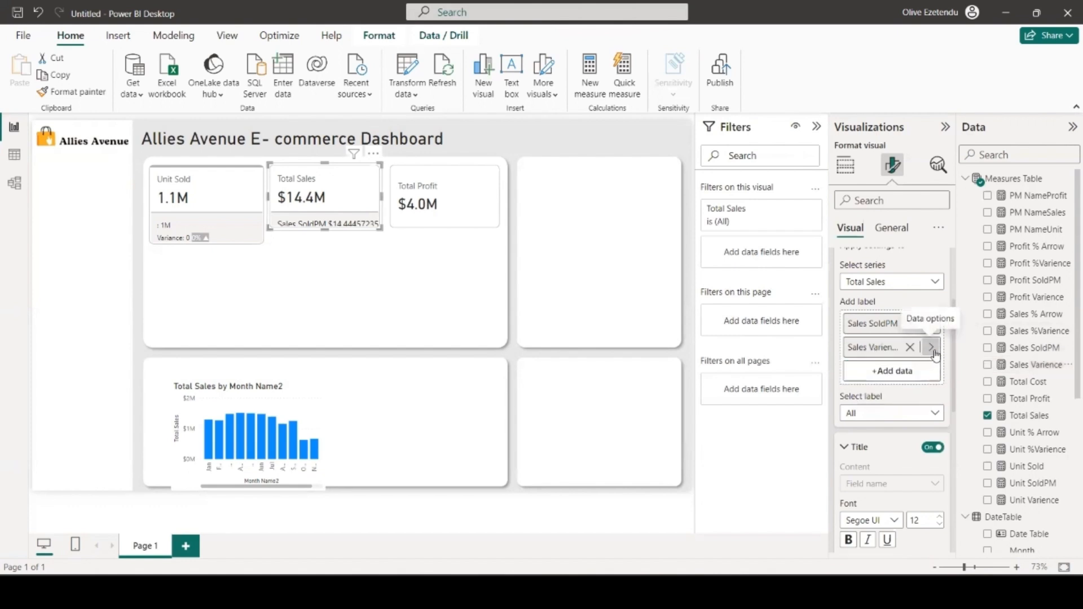
{"action": "left_click_drag", "start_coordinate": [326, 235], "coordinate": [323, 245]}
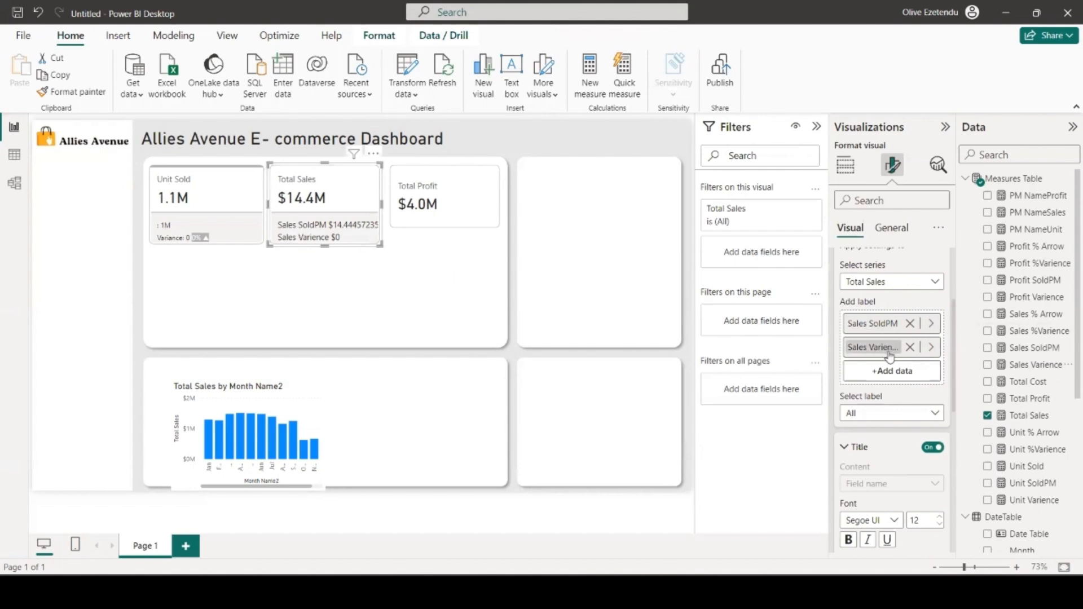
- Set the title and value font sizes of the Total Sales card's reference labels to 10
{"action": "scroll", "coordinate": [934, 349], "scroll_direction": "down", "scroll_amount": 3}
{"action": "left_click", "coordinate": [938, 341]}
{"action": "left_click", "coordinate": [939, 341]}
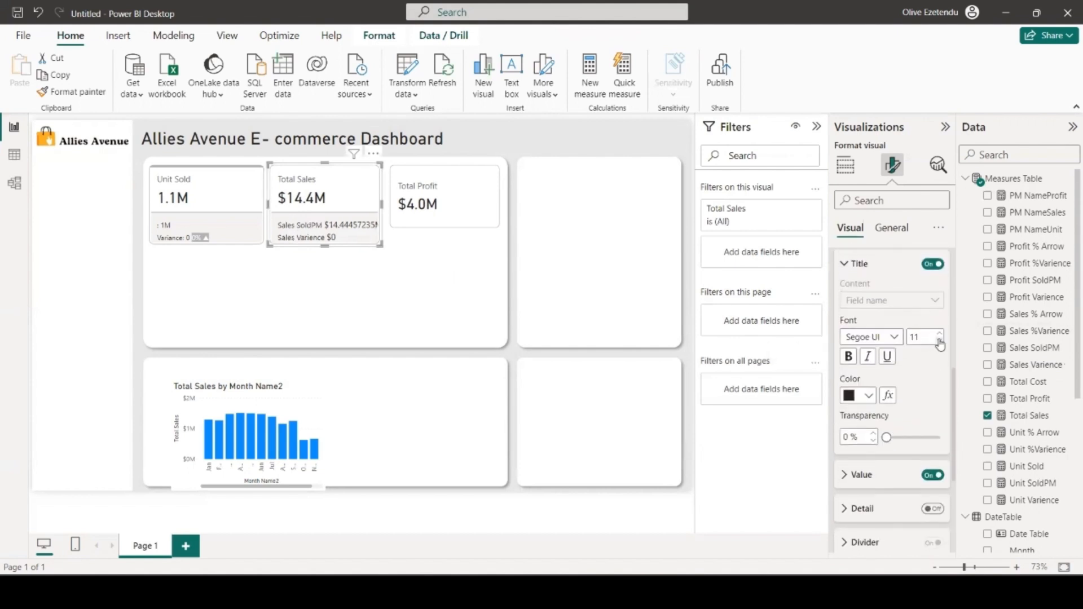
{"action": "scroll", "coordinate": [920, 375], "scroll_direction": "down", "scroll_amount": 3}
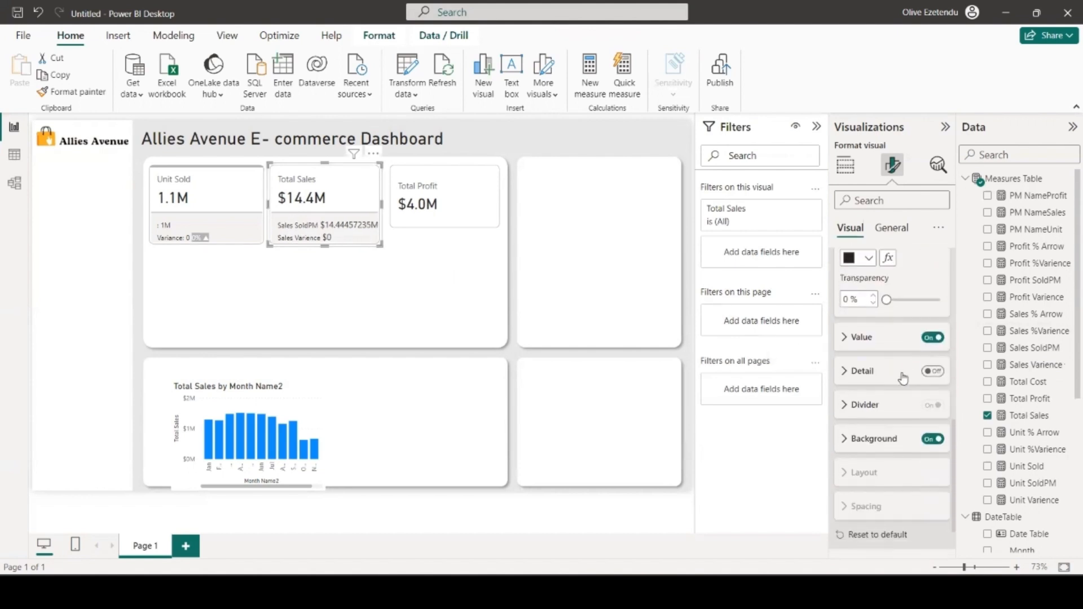
{"action": "left_click", "coordinate": [844, 337]}
{"action": "left_click", "coordinate": [940, 378]}
{"action": "left_click", "coordinate": [939, 378]}
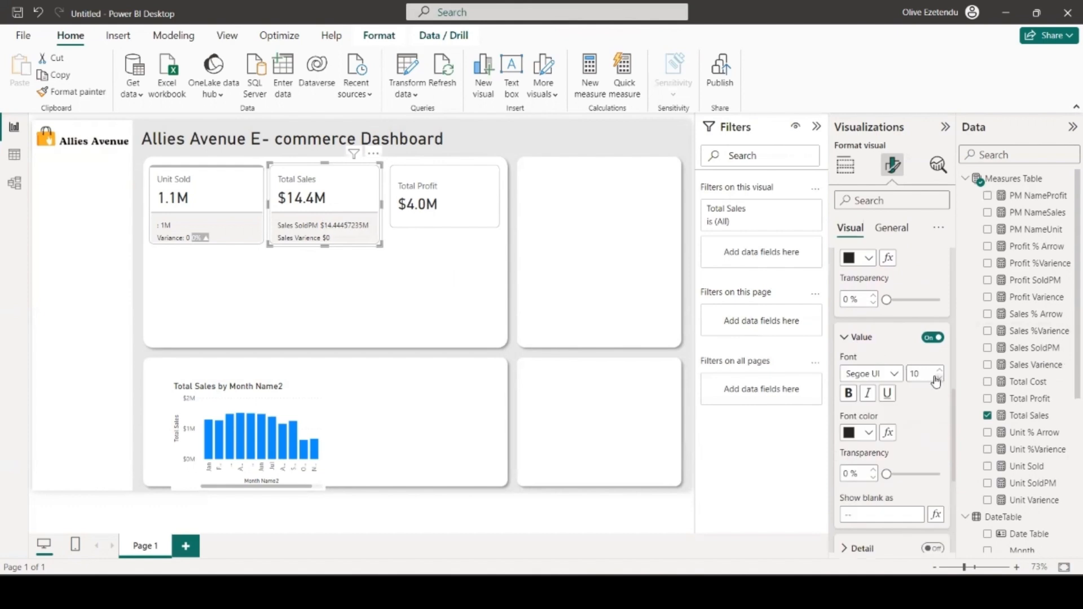
- Format the Sales SoldPM measure to show 1 decimal place
{"action": "scroll", "coordinate": [858, 334], "scroll_direction": "up", "scroll_amount": 2}
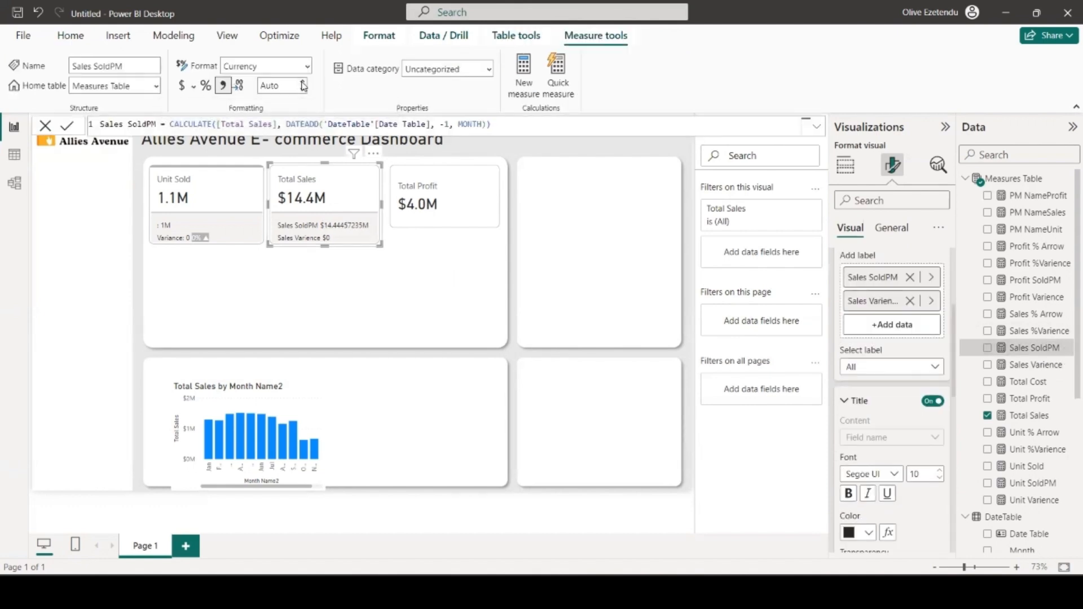
{"action": "left_click", "coordinate": [305, 85]}
{"action": "scroll", "coordinate": [883, 351], "scroll_direction": "down", "scroll_amount": 5}
{"action": "scroll", "coordinate": [883, 411], "scroll_direction": "down", "scroll_amount": 3}
{"action": "scroll", "coordinate": [883, 402], "scroll_direction": "up", "scroll_amount": 5}
{"action": "scroll", "coordinate": [883, 402], "scroll_direction": "up", "scroll_amount": 4}
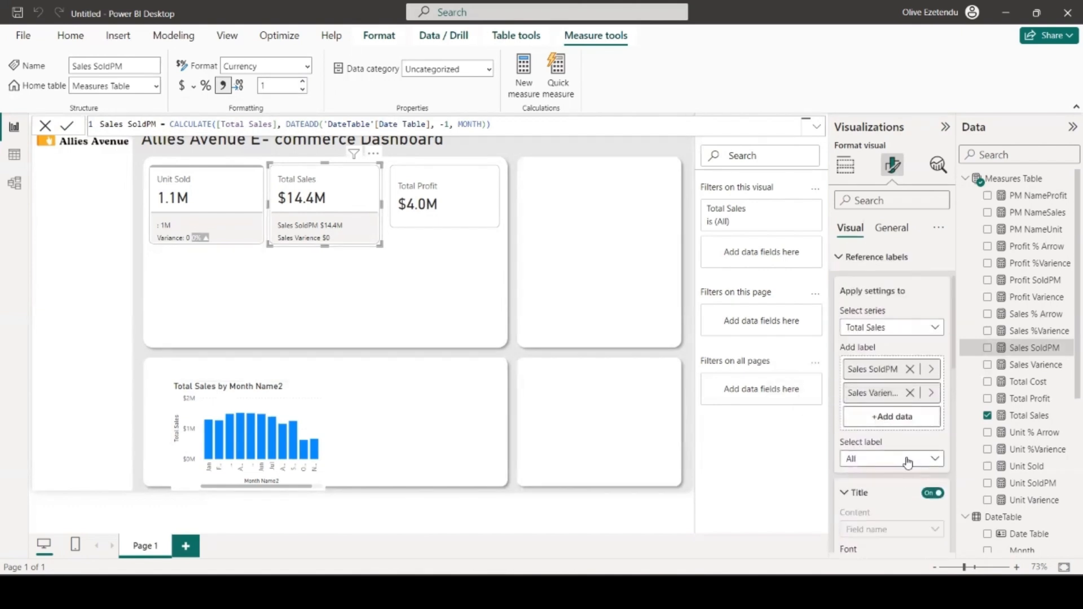
- Give the Sales Varience reference label a custom title reading "Variance:"
{"action": "left_click", "coordinate": [907, 461]}
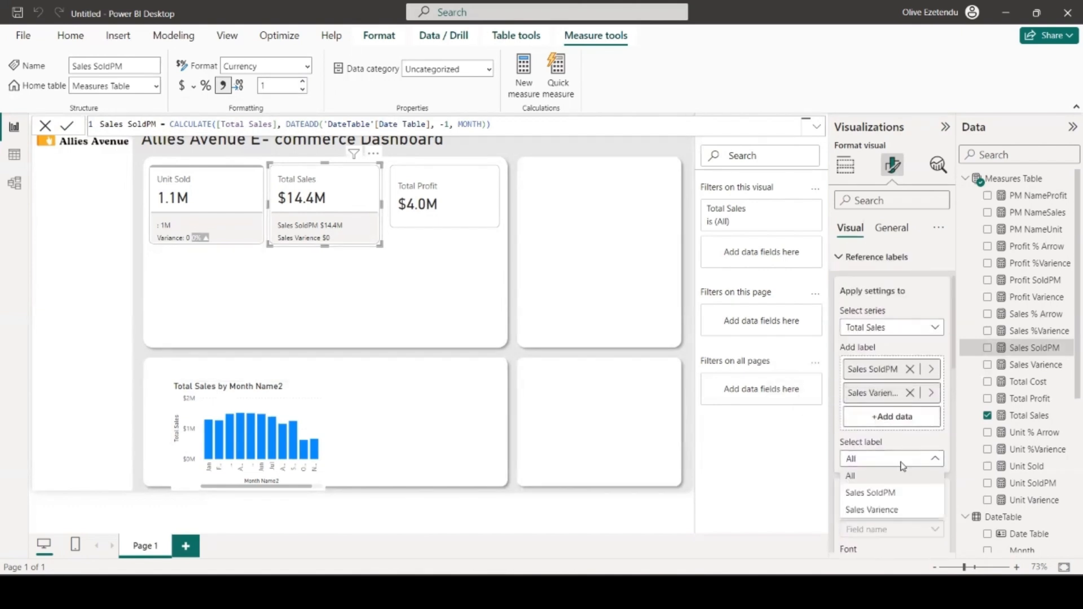
{"action": "left_click", "coordinate": [889, 494]}
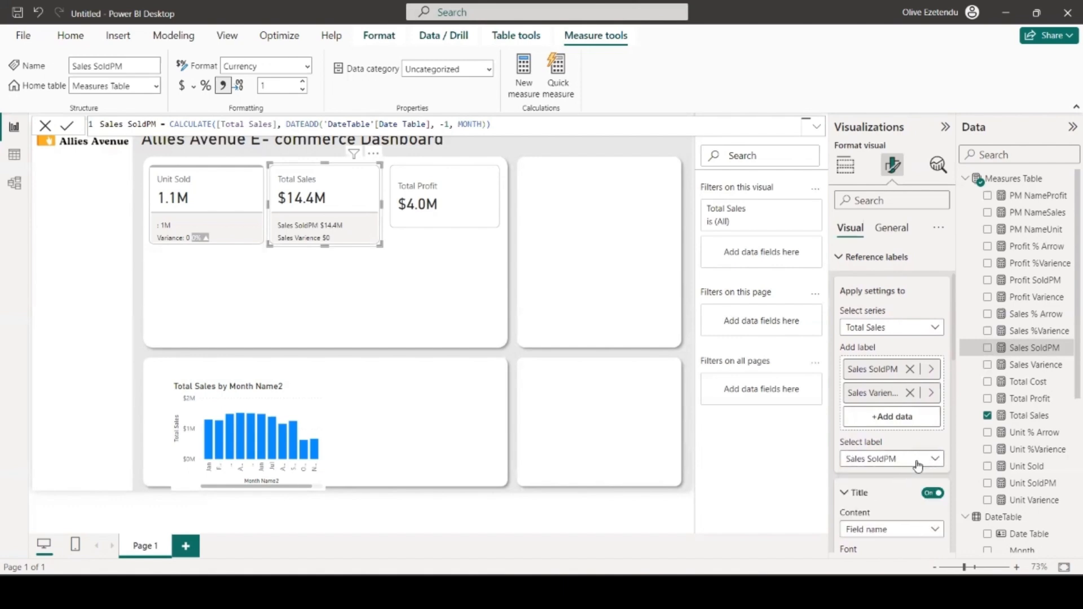
{"action": "left_click", "coordinate": [934, 459]}
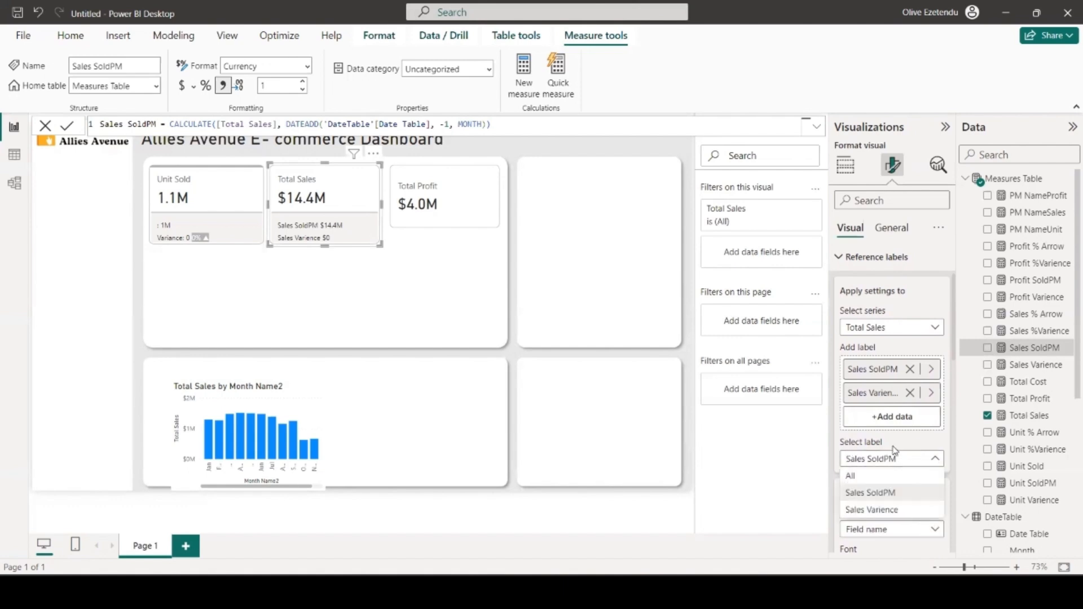
{"action": "left_click", "coordinate": [885, 508]}
{"action": "scroll", "coordinate": [884, 502], "scroll_direction": "down", "scroll_amount": 3}
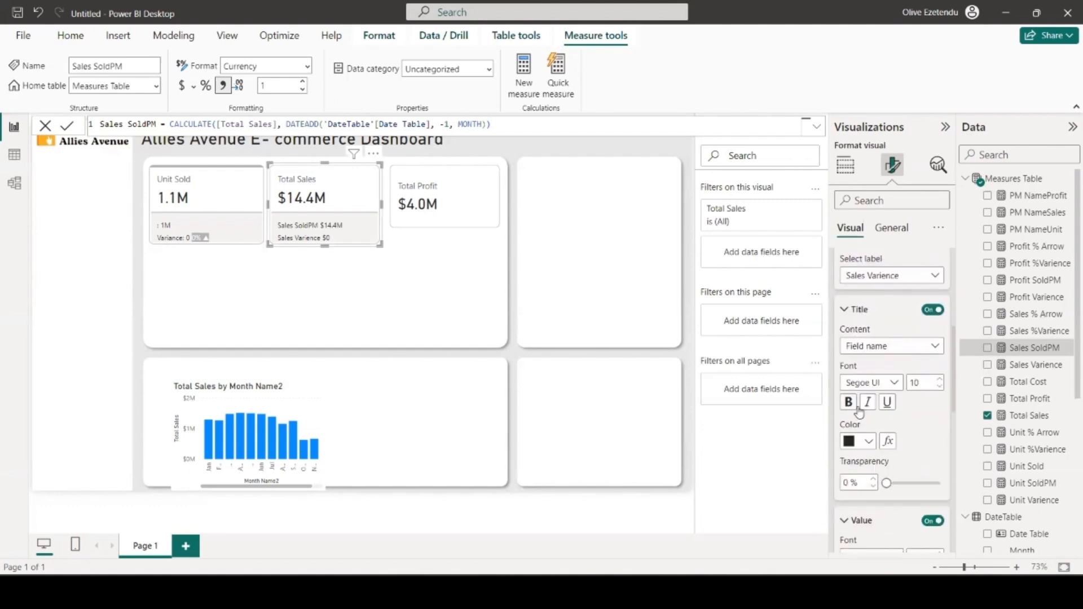
{"action": "left_click", "coordinate": [900, 347]}
{"action": "left_click", "coordinate": [859, 363]}
{"action": "left_click_drag", "start_coordinate": [866, 384], "coordinate": [837, 387]}
{"action": "key", "text": "BackSpace"}
{"action": "key", "text": "BackSpace"}
{"action": "type", "text": "ariance:"}
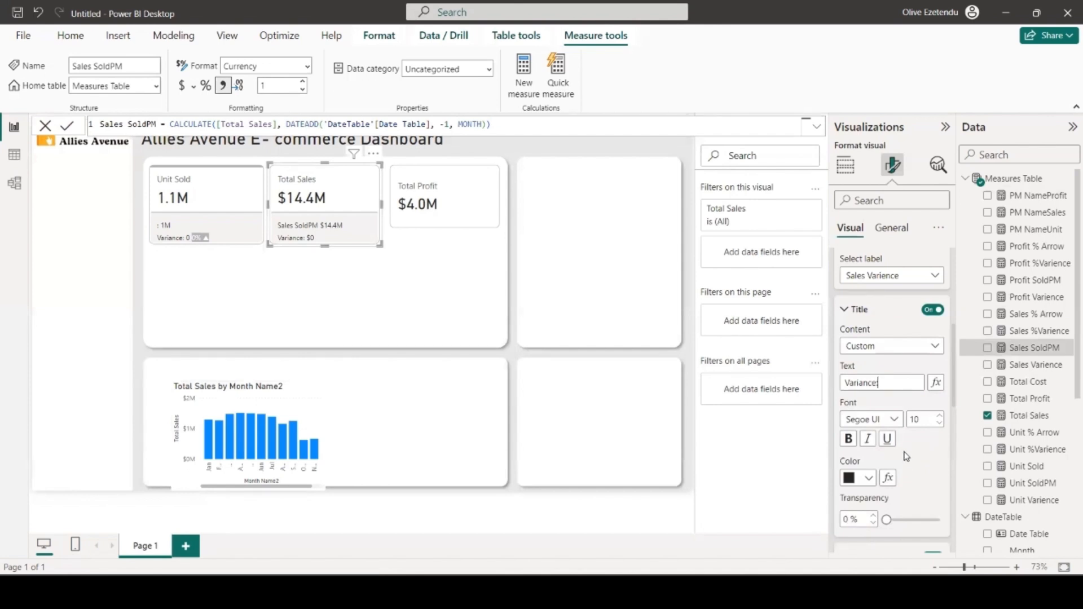
- Turn on the detail for the Sales Varience label, use Sales % Arrow as its data and set its font size to 10
{"action": "scroll", "coordinate": [893, 438], "scroll_direction": "down", "scroll_amount": 4}
{"action": "scroll", "coordinate": [894, 438], "scroll_direction": "down", "scroll_amount": 10}
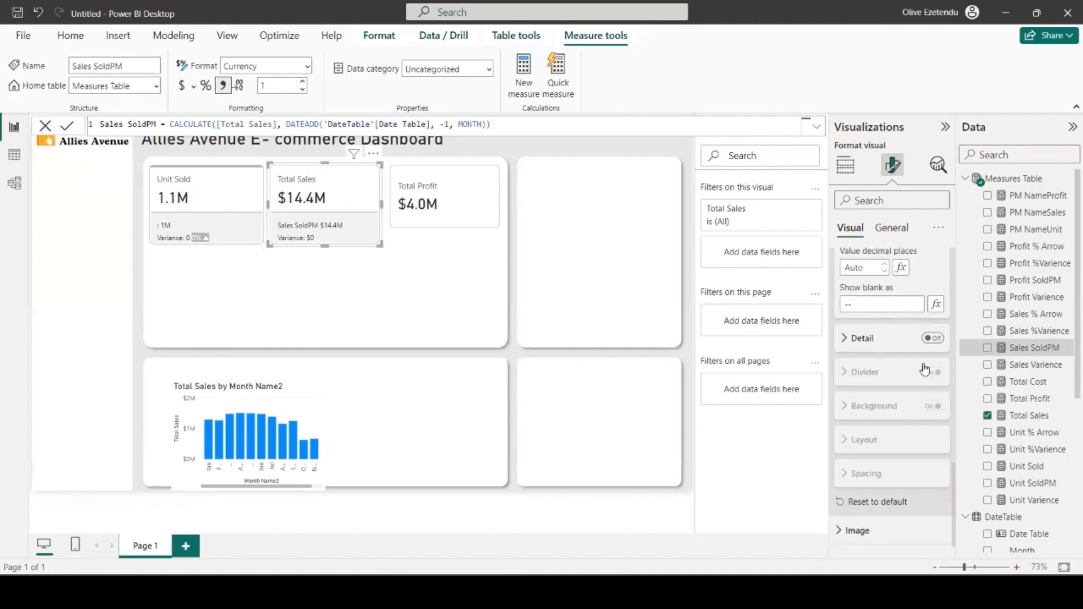
{"action": "left_click", "coordinate": [934, 338]}
{"action": "left_click", "coordinate": [845, 339]}
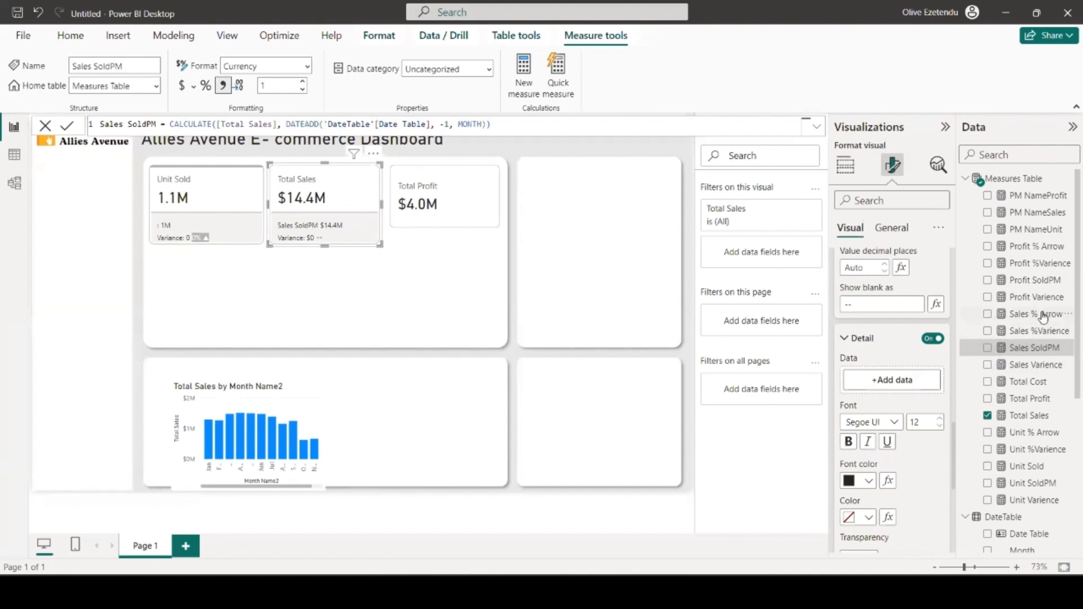
{"action": "left_click_drag", "start_coordinate": [1044, 316], "coordinate": [921, 387]}
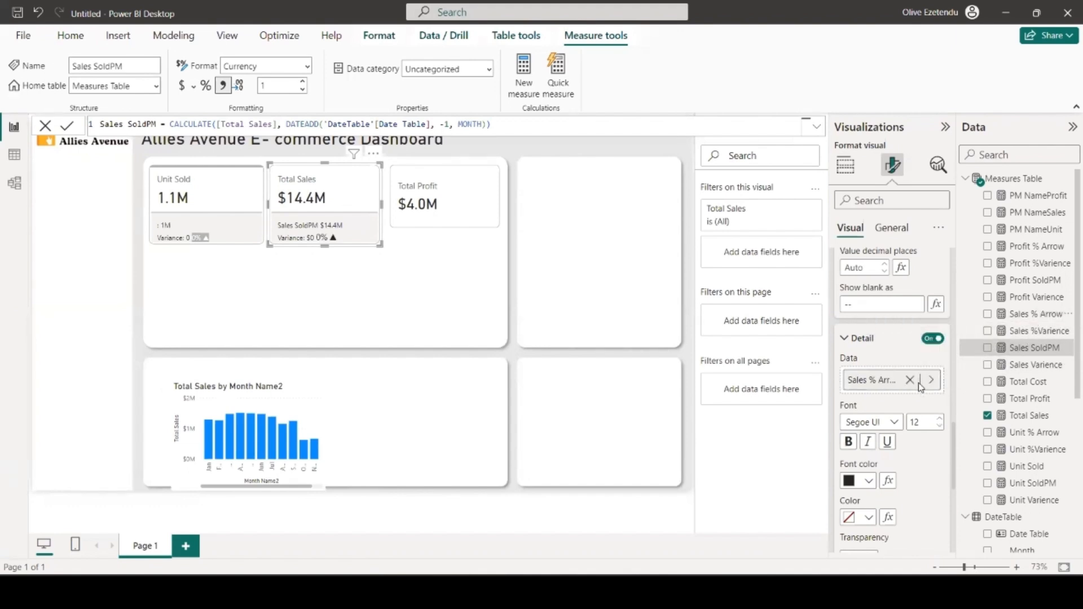
{"action": "left_click", "coordinate": [940, 429]}
- Base the detail's font color rules on Sales %Varience and color values from Min to below 0 with #9A2816
{"action": "scroll", "coordinate": [899, 425], "scroll_direction": "down", "scroll_amount": 3}
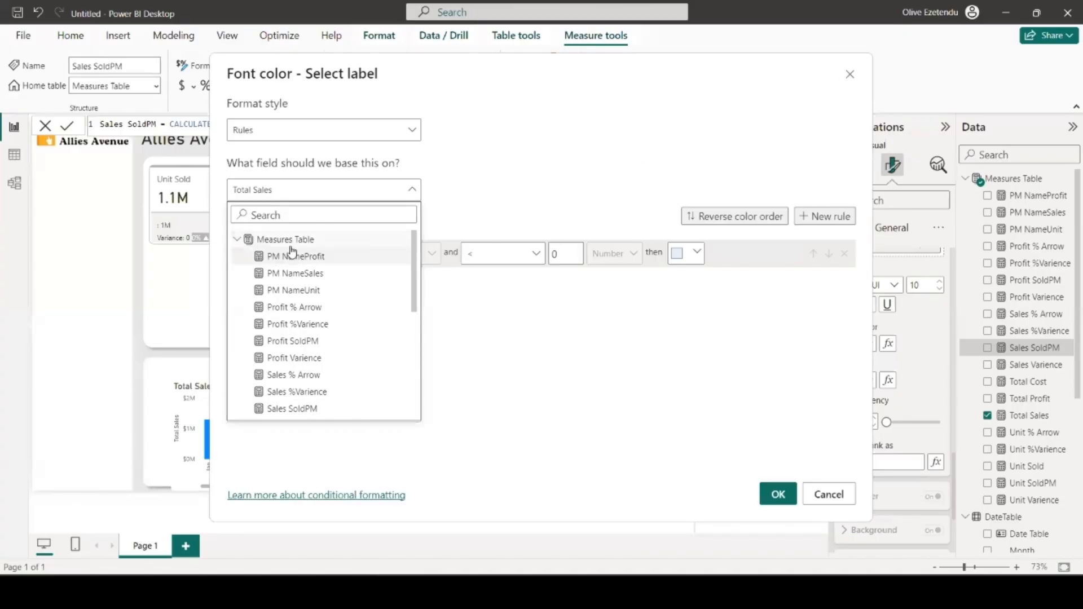
{"action": "scroll", "coordinate": [292, 254], "scroll_direction": "down", "scroll_amount": 3}
{"action": "left_click", "coordinate": [318, 311]}
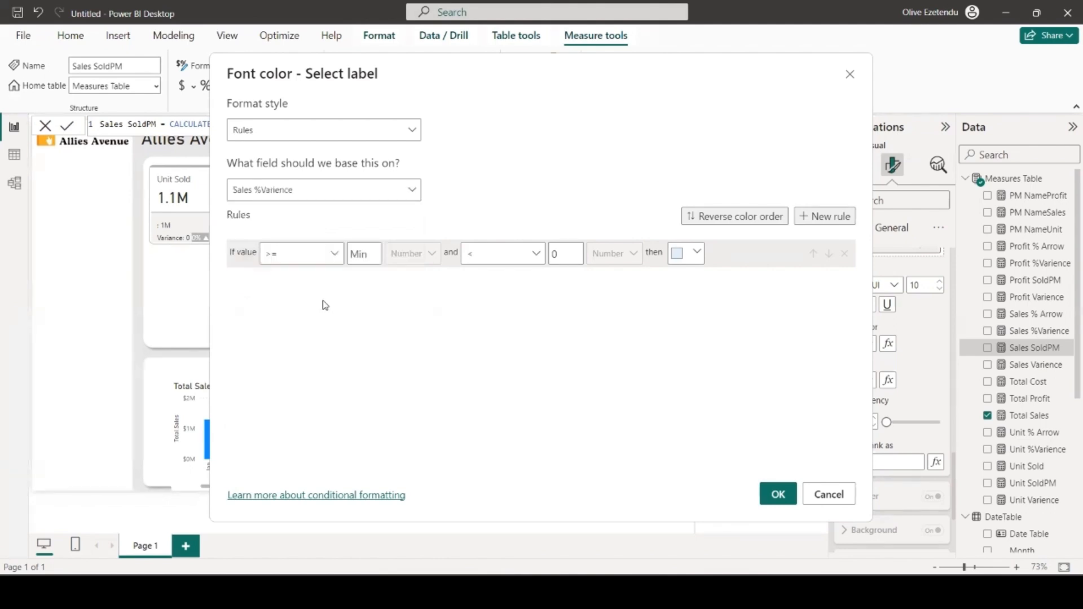
{"action": "left_click", "coordinate": [687, 253]}
{"action": "left_click", "coordinate": [621, 472]}
{"action": "type", "text": "#"}
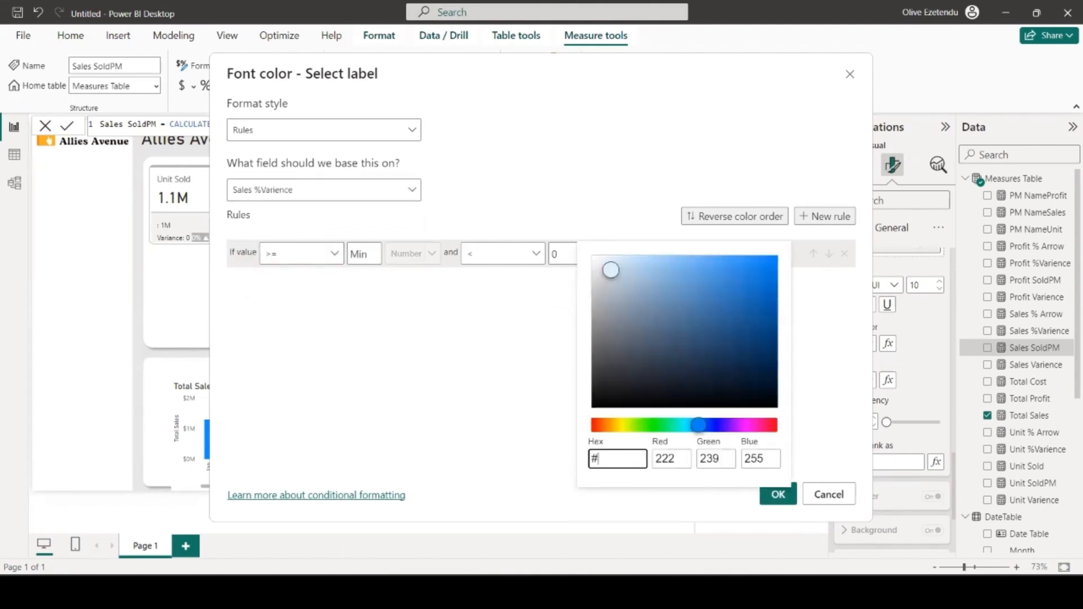
{"action": "type", "text": "9a2816"}
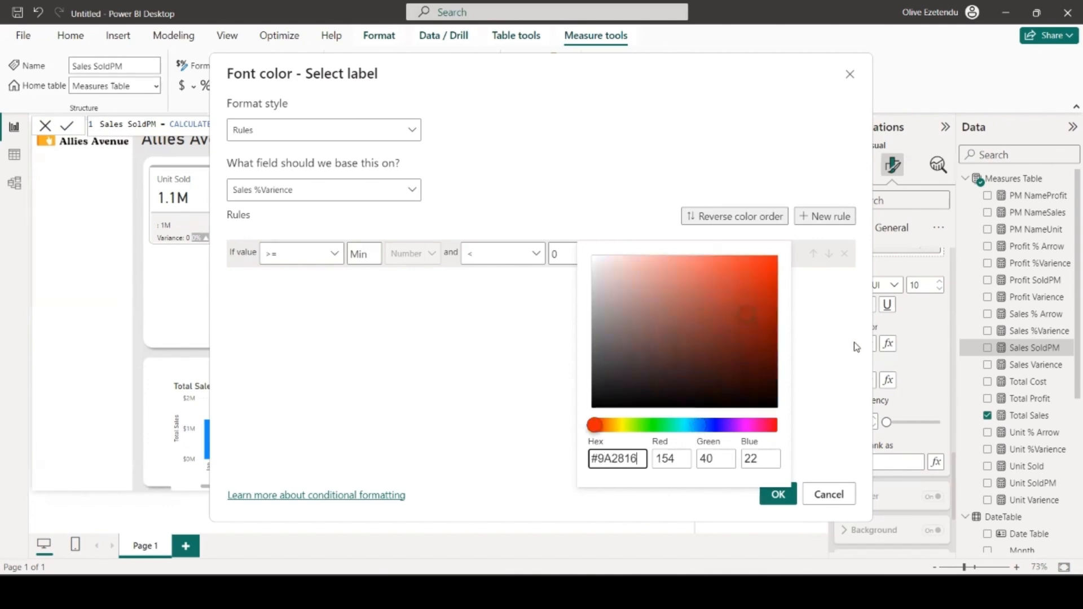
{"action": "left_click", "coordinate": [856, 343]}
- Add a font color rule that colors values greater than 0 and below Max with #179A10
{"action": "left_click", "coordinate": [834, 218]}
{"action": "left_click", "coordinate": [334, 281]}
{"action": "left_click", "coordinate": [312, 304]}
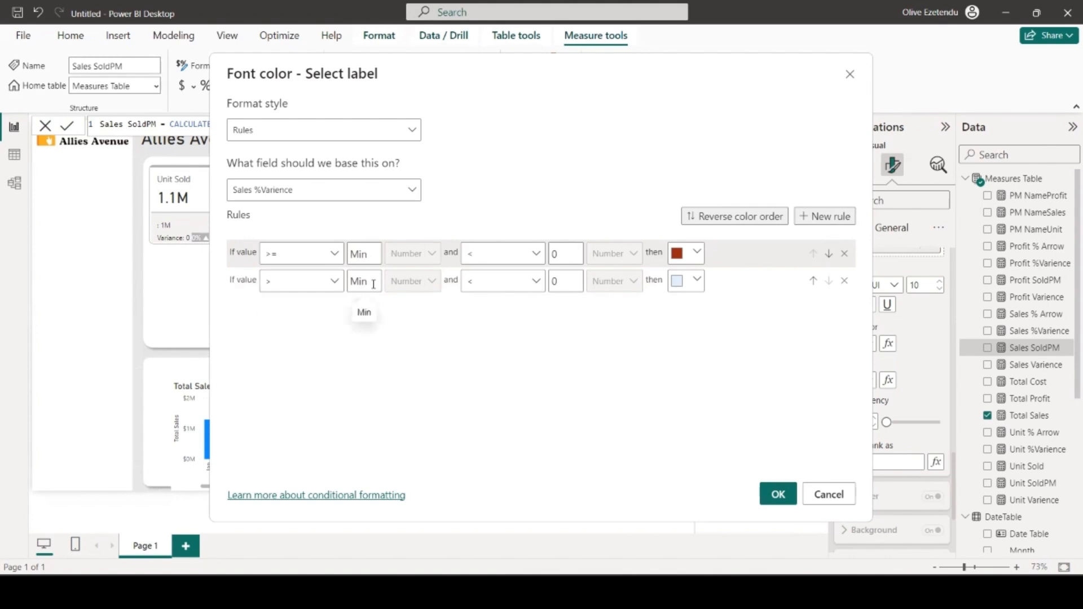
{"action": "left_click", "coordinate": [373, 284]}
{"action": "type", "text": "0"}
{"action": "left_click", "coordinate": [573, 281]}
{"action": "key", "text": "BackSpace"}
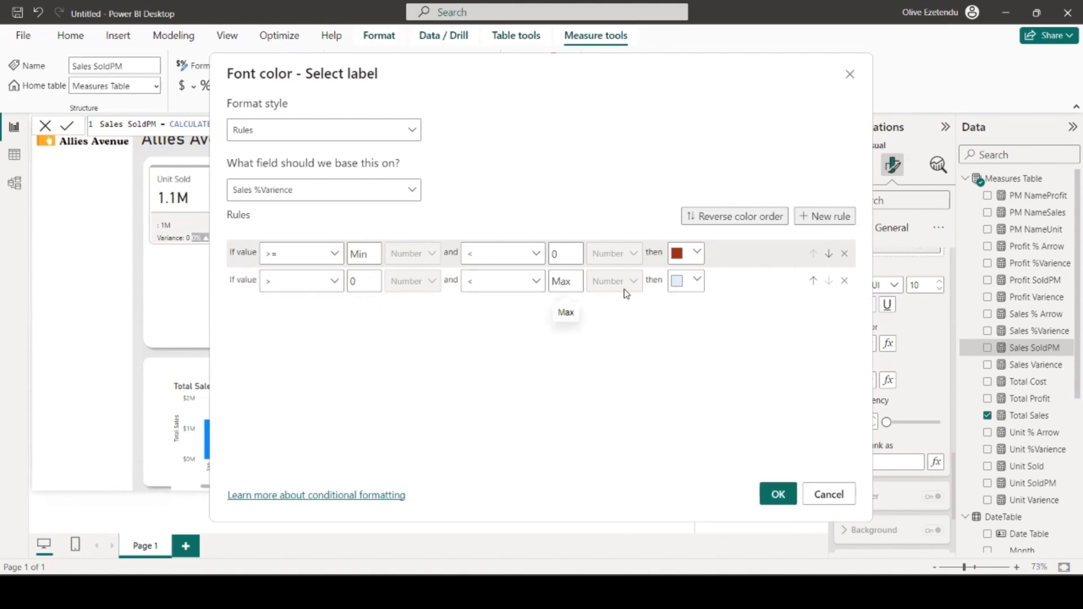
{"action": "left_click", "coordinate": [687, 281]}
{"action": "left_click", "coordinate": [640, 481]}
{"action": "key", "text": "BackSpace"}
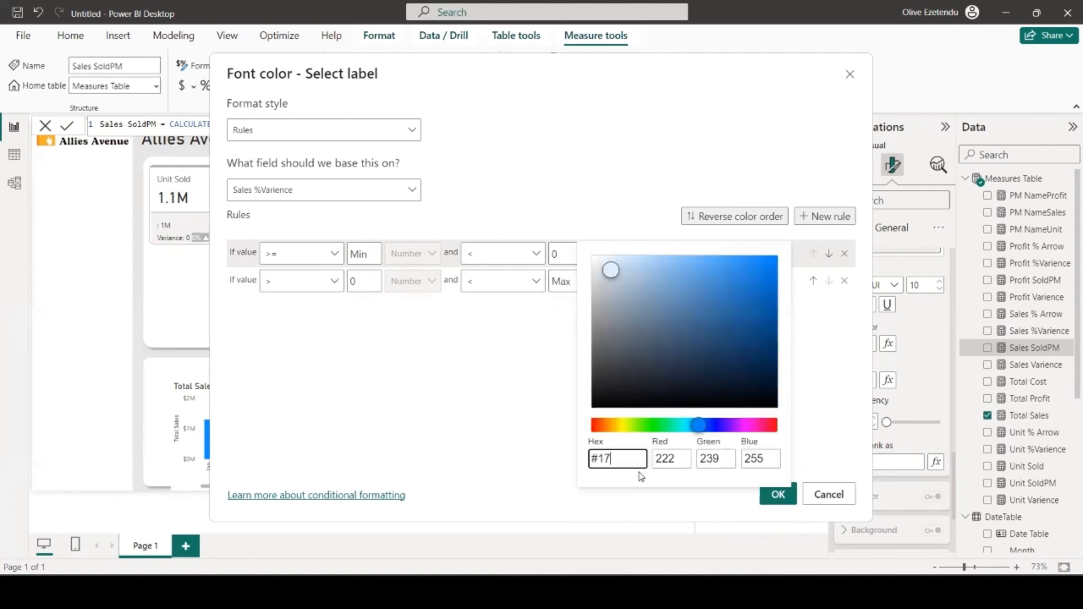
{"action": "type", "text": "179a10"}
{"action": "left_click", "coordinate": [541, 423]}
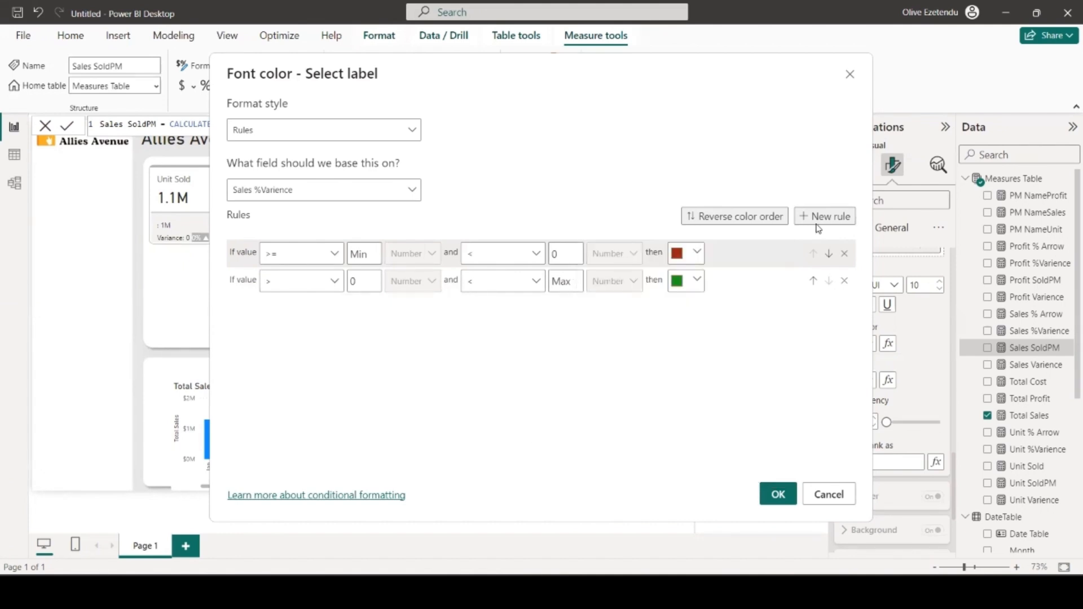
- Add a font color rule that colors values equal to 0 white and apply the font color rules
{"action": "left_click", "coordinate": [824, 216]}
{"action": "left_click", "coordinate": [334, 309]}
{"action": "left_click", "coordinate": [302, 378]}
{"action": "left_click", "coordinate": [364, 308]}
{"action": "type", "text": "0"}
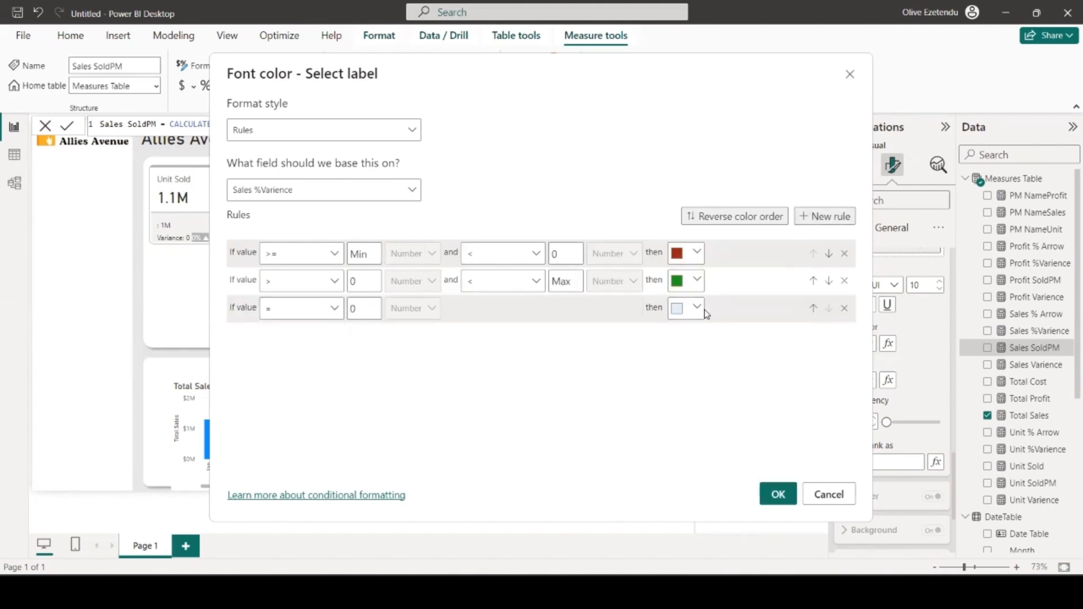
{"action": "left_click", "coordinate": [698, 309]}
{"action": "left_click", "coordinate": [635, 257]}
{"action": "left_click", "coordinate": [779, 495]}
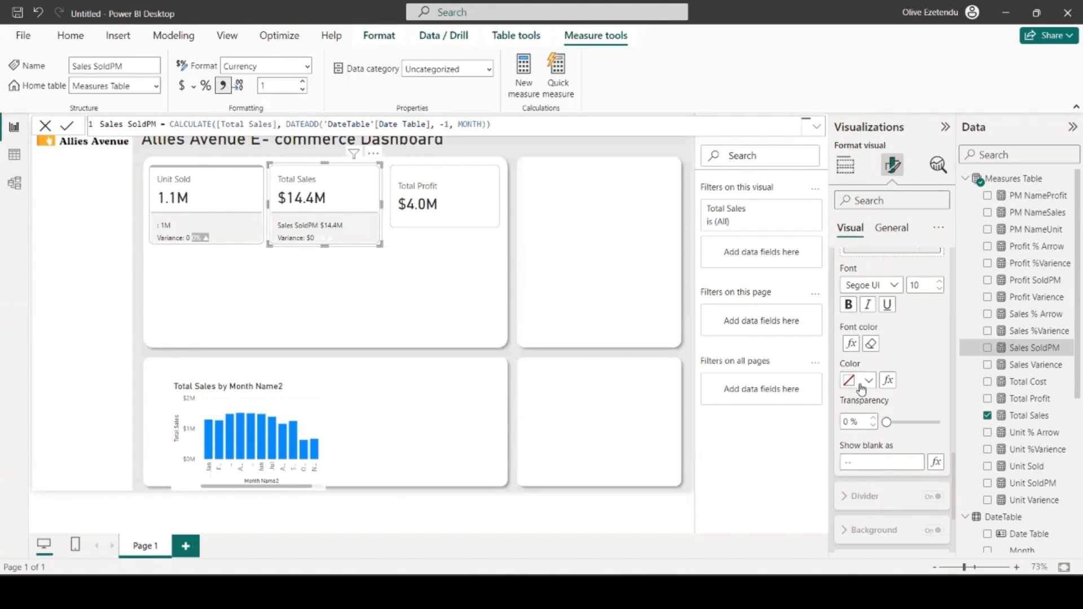
- Base the detail's background color rules on Sales %Varience and color values from Min to below 0 with #F3AEAB
{"action": "left_click", "coordinate": [887, 380]}
{"action": "left_click", "coordinate": [387, 127]}
{"action": "left_click", "coordinate": [339, 169]}
{"action": "left_click", "coordinate": [384, 190]}
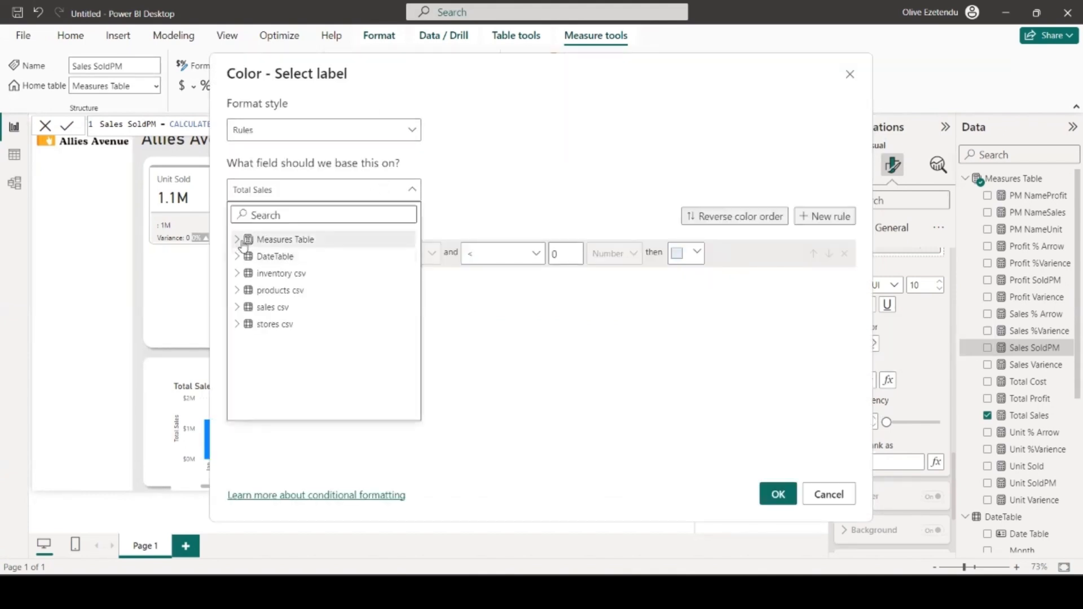
{"action": "left_click", "coordinate": [248, 239]}
{"action": "left_click", "coordinate": [297, 392]}
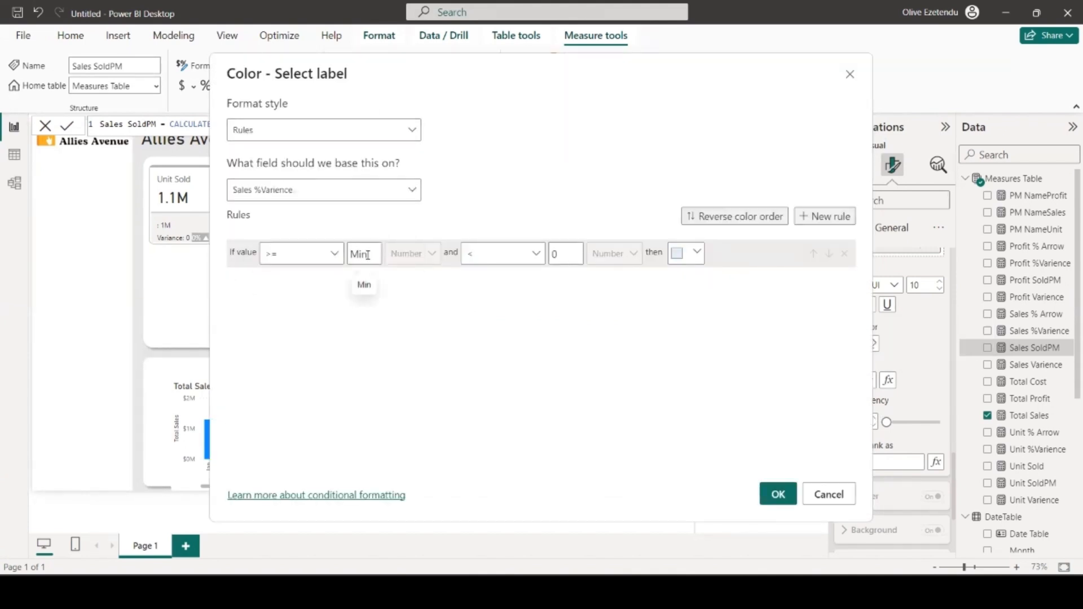
{"action": "left_click", "coordinate": [685, 252]}
{"action": "left_click", "coordinate": [618, 467]}
{"action": "type", "text": "#"}
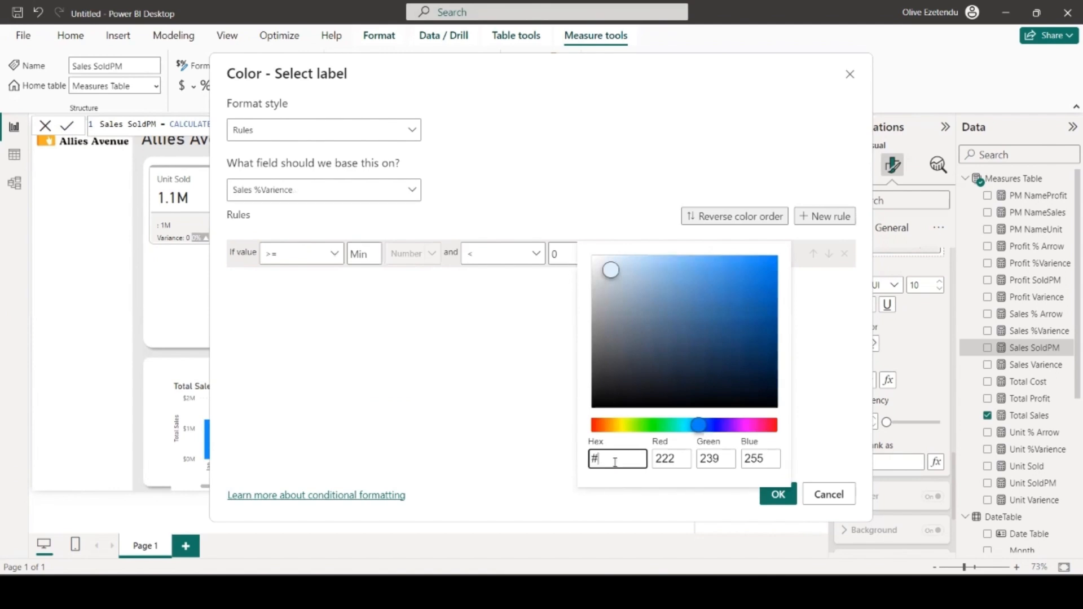
{"action": "type", "text": "f3aeab"}
- Add a background color rule that colors values greater than 0 and below Max light green
{"action": "left_click", "coordinate": [826, 216]}
{"action": "left_click", "coordinate": [826, 216]}
{"action": "left_click", "coordinate": [297, 289]}
{"action": "left_click", "coordinate": [299, 307]}
{"action": "left_click", "coordinate": [370, 283]}
{"action": "type", "text": "0"}
{"action": "left_click", "coordinate": [566, 281]}
{"action": "key", "text": "BackSpace"}
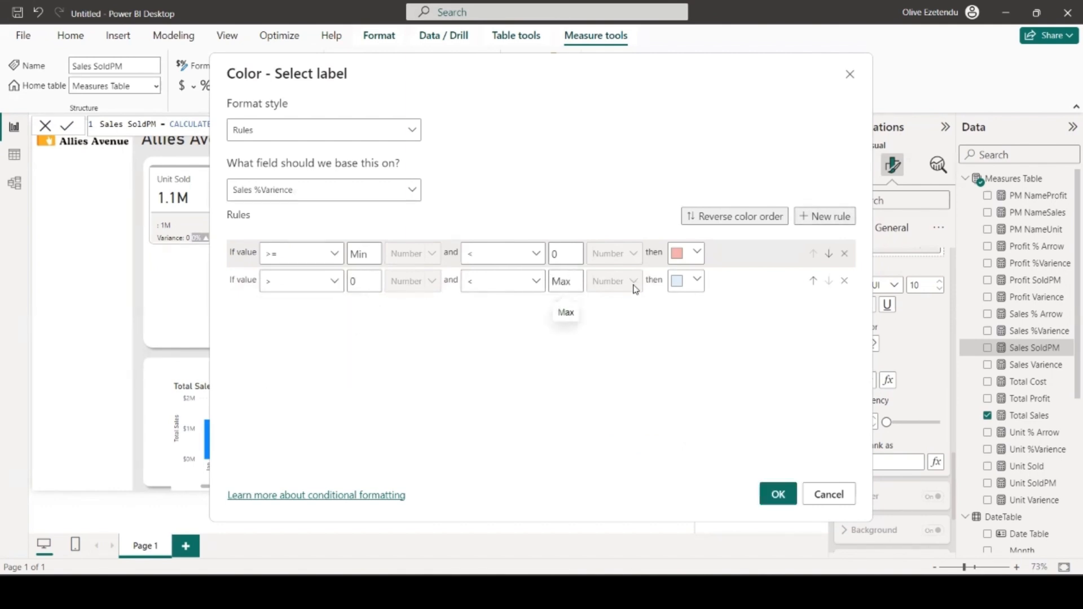
{"action": "left_click", "coordinate": [697, 280]}
{"action": "left_click", "coordinate": [638, 469]}
{"action": "type", "text": "#b8"}
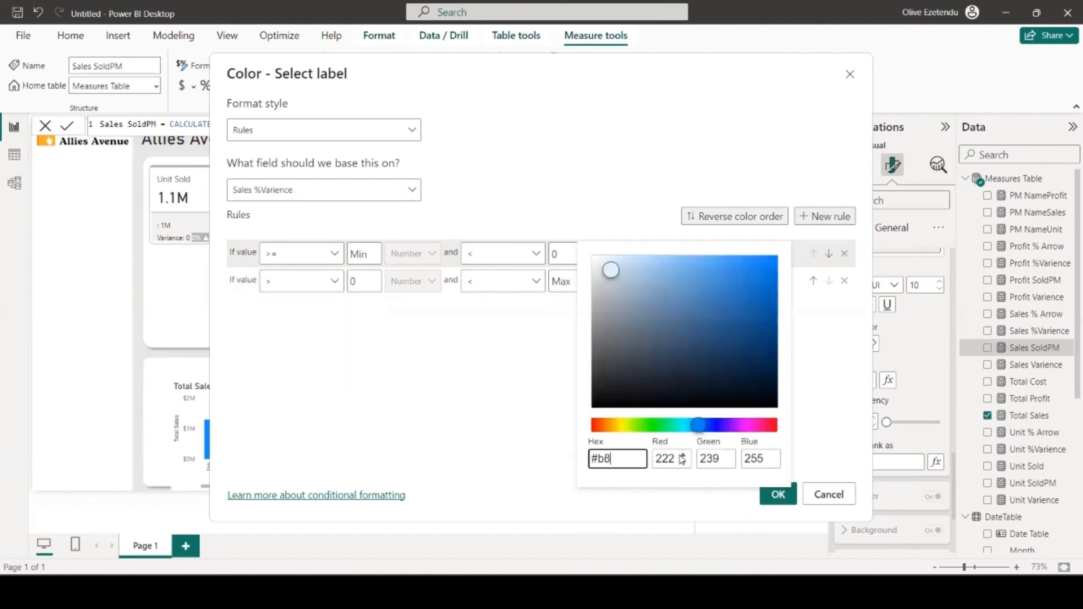
{"action": "type", "text": "e3b"}
{"action": "left_click", "coordinate": [812, 390]}
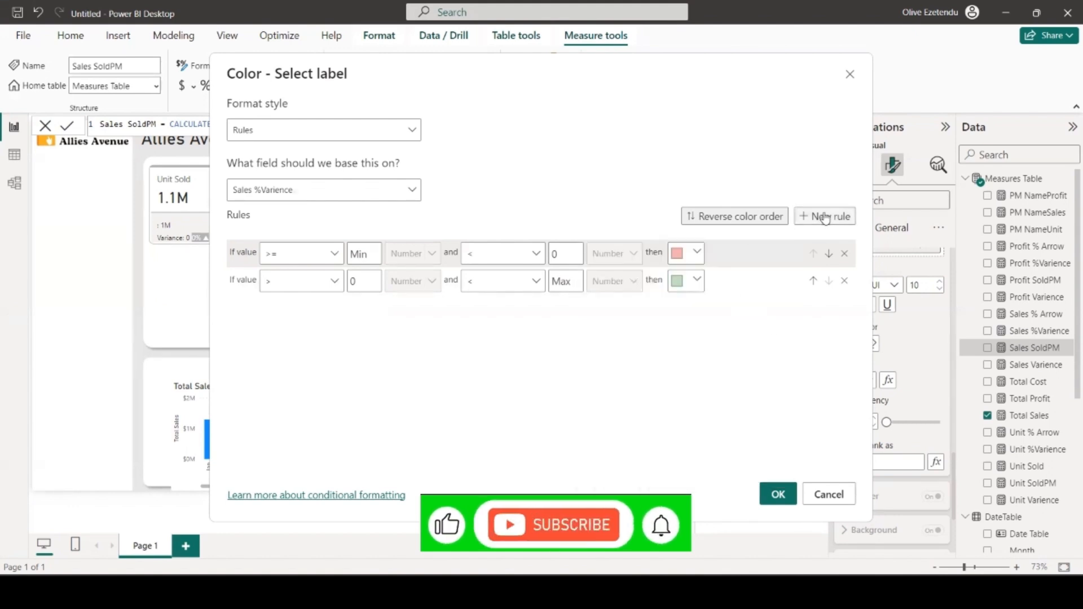
- Add a background color rule that colors values equal to 0 grey and apply the background rules
{"action": "left_click", "coordinate": [824, 217]}
{"action": "left_click", "coordinate": [332, 313]}
{"action": "left_click", "coordinate": [325, 372]}
{"action": "left_click", "coordinate": [368, 309]}
{"action": "key", "text": "BackSpace"}
{"action": "key", "text": "BackSpace"}
{"action": "key", "text": "BackSpace"}
{"action": "type", "text": "0"}
{"action": "left_click", "coordinate": [686, 308]}
{"action": "left_click", "coordinate": [648, 252]}
{"action": "left_click", "coordinate": [778, 494]}
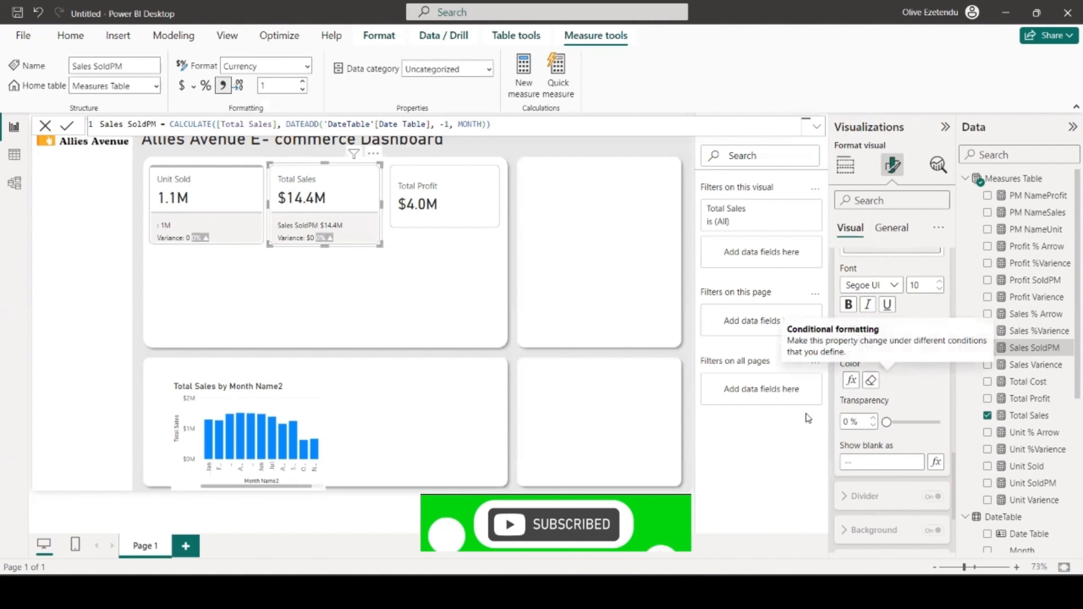
- Turn on the Total Sales card's accent bar, place it at the top and increase its width
{"action": "scroll", "coordinate": [870, 538], "scroll_direction": "down", "scroll_amount": 3}
{"action": "left_click", "coordinate": [869, 538]}
{"action": "scroll", "coordinate": [903, 497], "scroll_direction": "down", "scroll_amount": 2}
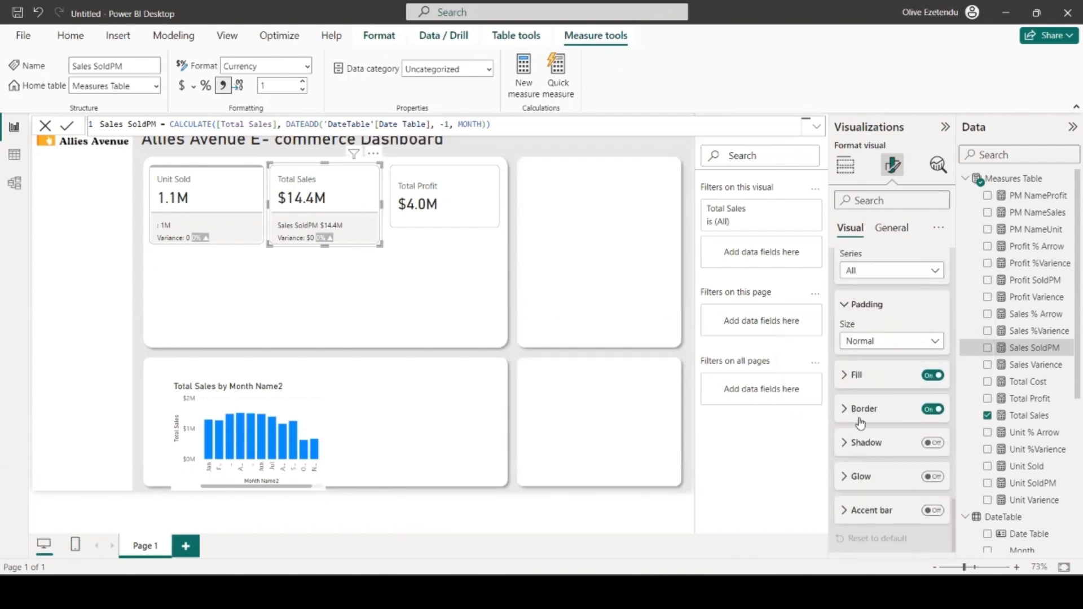
{"action": "left_click", "coordinate": [935, 511]}
{"action": "scroll", "coordinate": [876, 488], "scroll_direction": "down", "scroll_amount": 3}
{"action": "left_click", "coordinate": [884, 392]}
{"action": "left_click", "coordinate": [857, 459]}
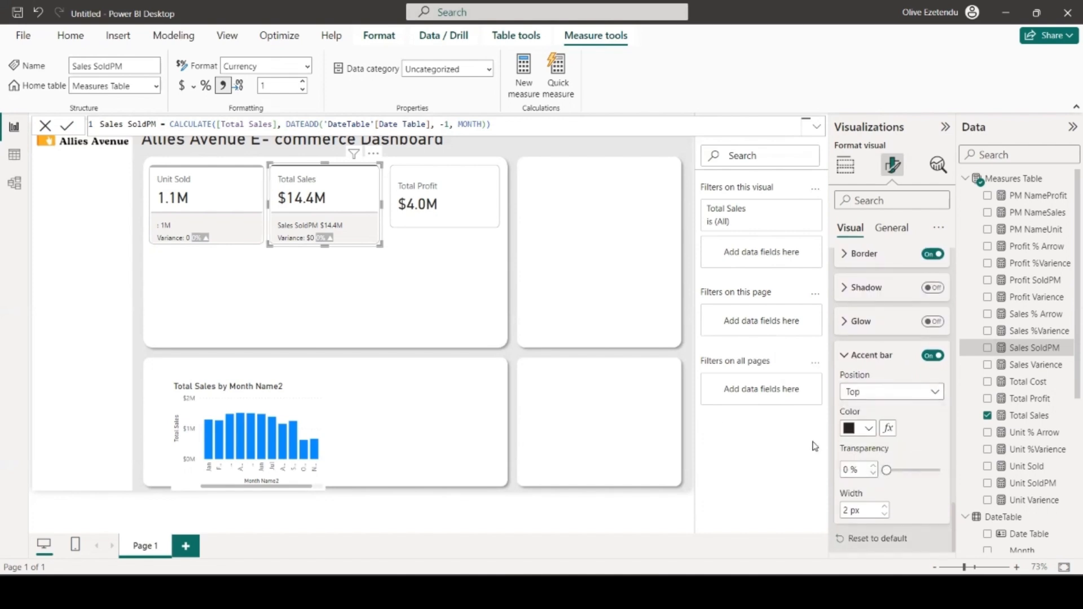
{"action": "left_click", "coordinate": [884, 507]}
{"action": "left_click", "coordinate": [884, 507]}
{"action": "left_click", "coordinate": [884, 508]}
- Base the accent bar's color rules on Sales %Varience and color values from Min to below 0 with #F3AEAE
{"action": "left_click", "coordinate": [889, 428]}
{"action": "left_click", "coordinate": [268, 134]}
{"action": "left_click", "coordinate": [277, 176]}
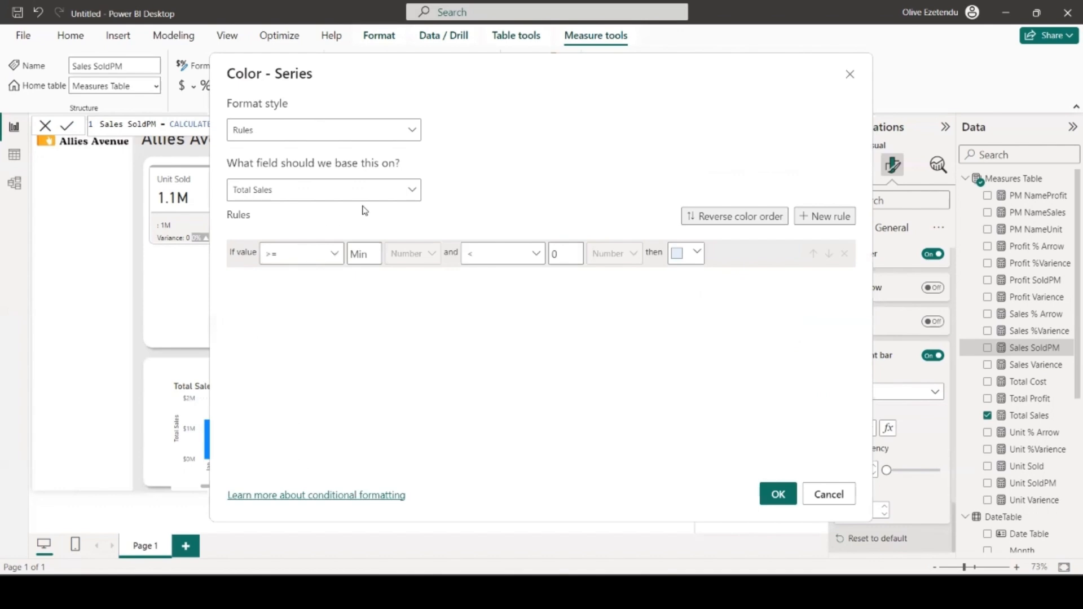
{"action": "left_click", "coordinate": [328, 190]}
{"action": "left_click", "coordinate": [237, 239]}
{"action": "left_click", "coordinate": [295, 390]}
{"action": "left_click", "coordinate": [686, 253]}
{"action": "left_click", "coordinate": [629, 471]}
{"action": "key", "text": "BackSpace"}
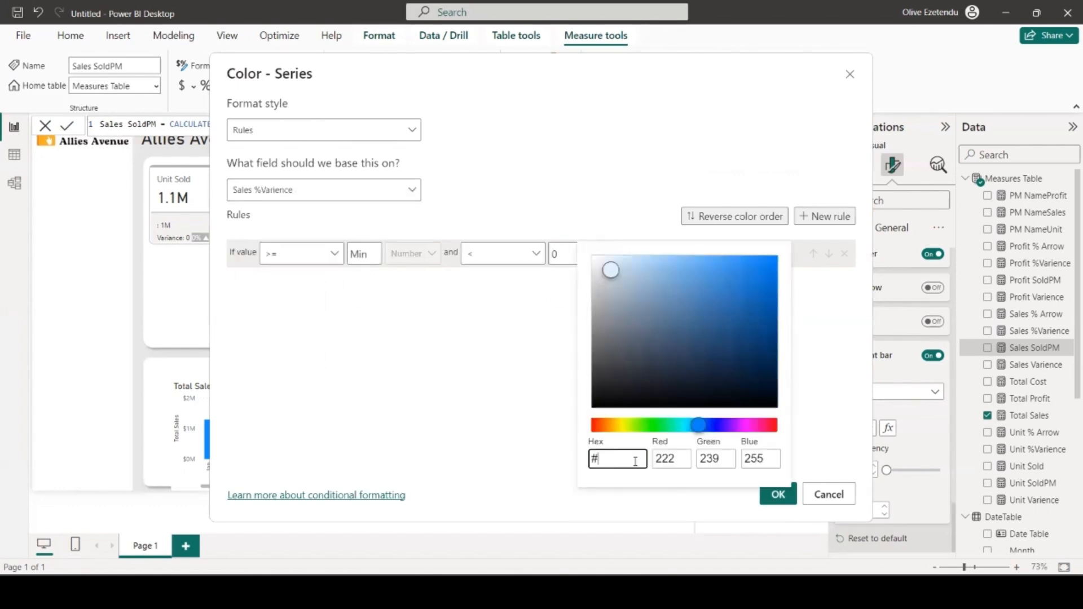
{"action": "type", "text": "f3aeae"}
{"action": "key", "text": "Return"}
- Add an accent bar color rule that colors values greater than 0 and below Max with #B8E3B9
{"action": "left_click", "coordinate": [825, 216]}
{"action": "left_click", "coordinate": [301, 281]}
{"action": "left_click", "coordinate": [327, 314]}
{"action": "left_click", "coordinate": [364, 281]}
{"action": "type", "text": "0"}
{"action": "left_click", "coordinate": [564, 281]}
{"action": "key", "text": "BackSpace"}
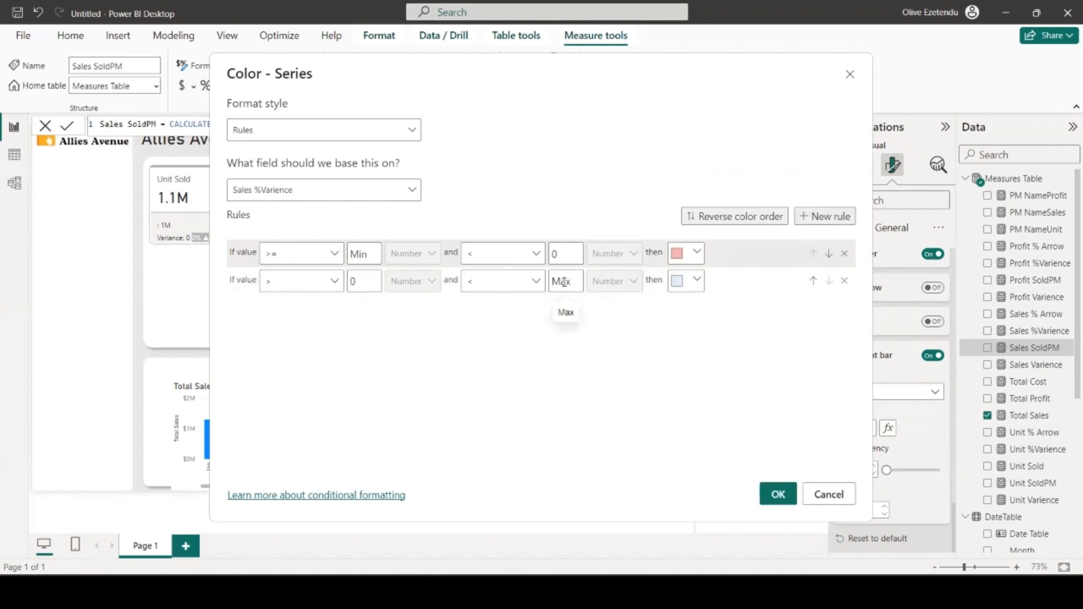
{"action": "left_click", "coordinate": [697, 281]}
{"action": "left_click", "coordinate": [642, 478]}
{"action": "key", "text": "BackSpace"}
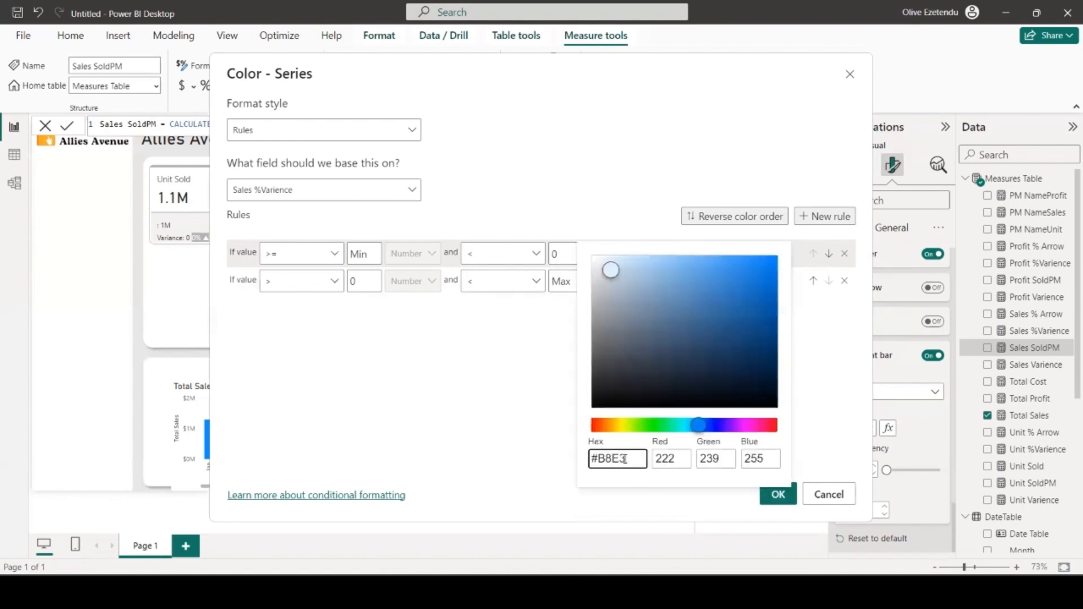
{"action": "type", "text": "B8E3B9"}
{"action": "left_click", "coordinate": [830, 434]}
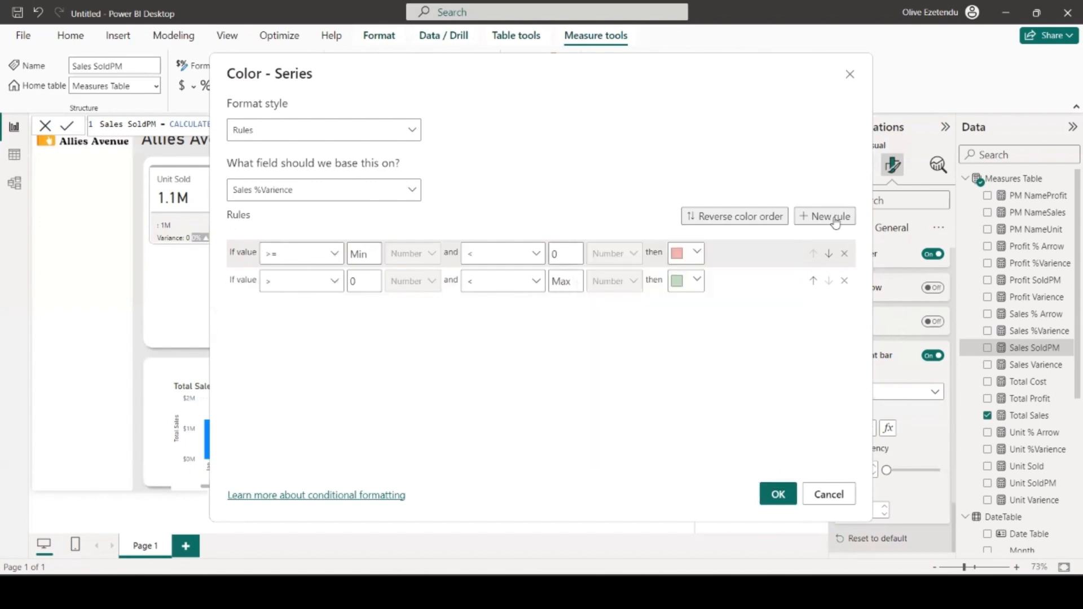
- Add an accent bar color rule that colors values equal to 0 grey and apply the accent bar rules
{"action": "left_click", "coordinate": [825, 216]}
{"action": "left_click", "coordinate": [302, 308]}
{"action": "left_click", "coordinate": [277, 379]}
{"action": "type", "text": "0"}
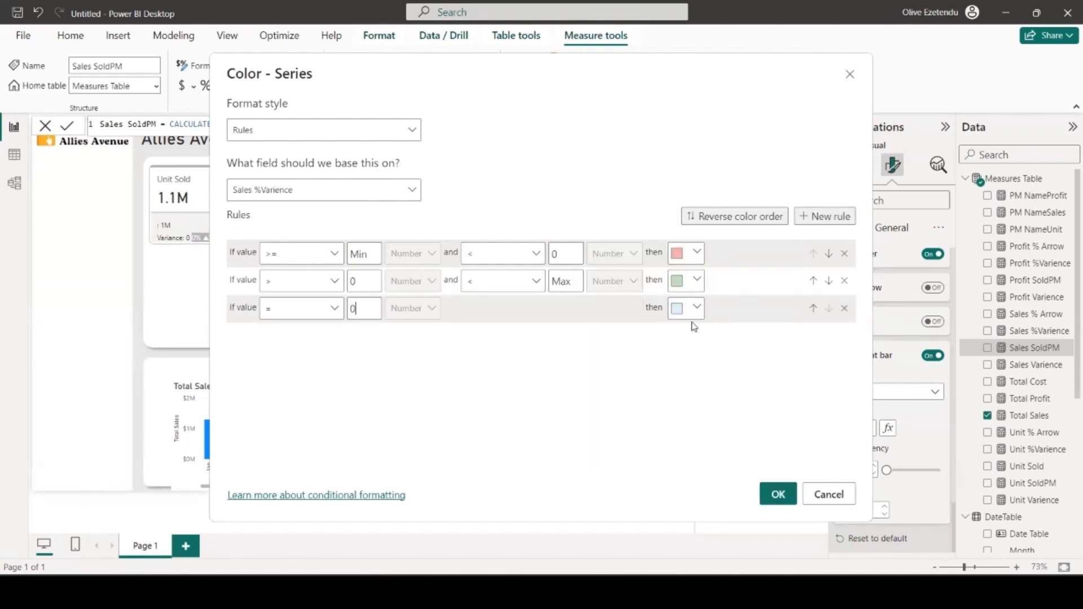
{"action": "left_click", "coordinate": [689, 308]}
{"action": "left_click", "coordinate": [596, 167]}
{"action": "left_click", "coordinate": [778, 494]}
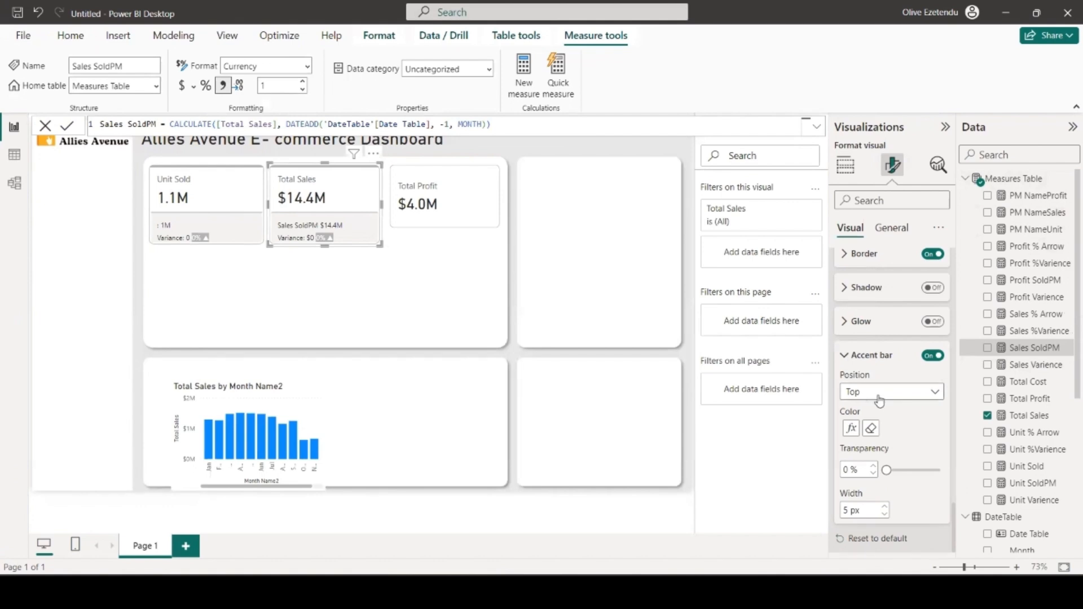
- Switch the title content of the Total Sales card's Sales SoldPM reference label to Custom
{"action": "scroll", "coordinate": [896, 398], "scroll_direction": "up", "scroll_amount": 5}
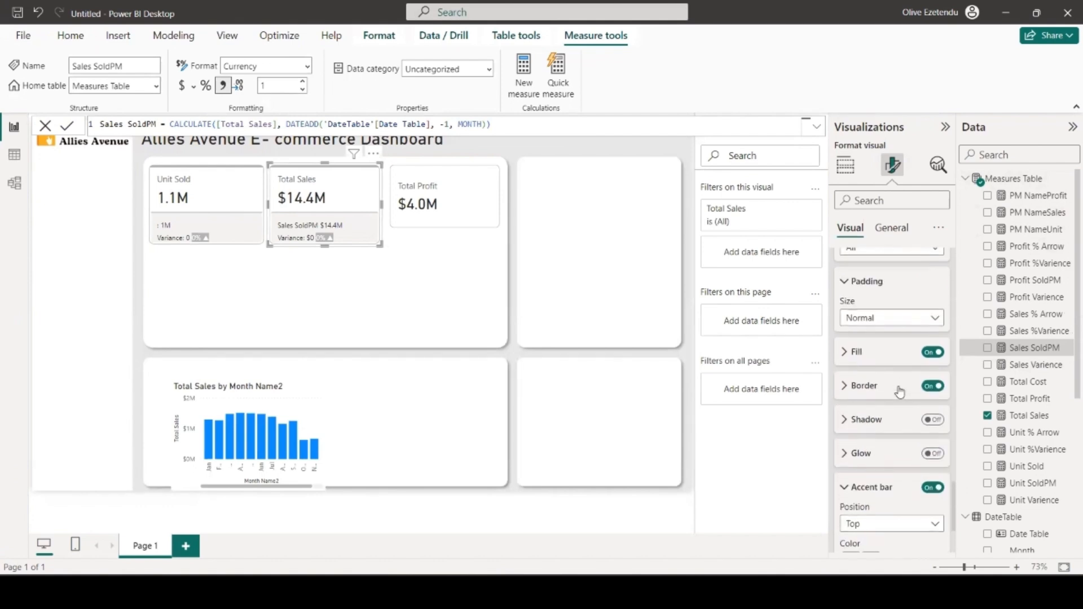
{"action": "scroll", "coordinate": [905, 390], "scroll_direction": "up", "scroll_amount": 12}
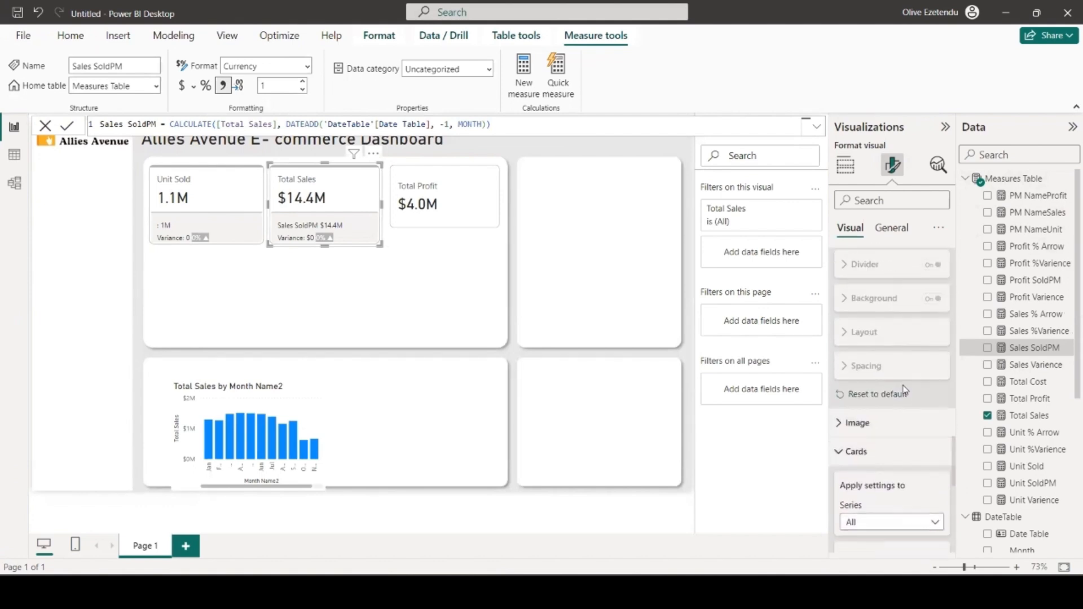
{"action": "scroll", "coordinate": [905, 390], "scroll_direction": "up", "scroll_amount": 10}
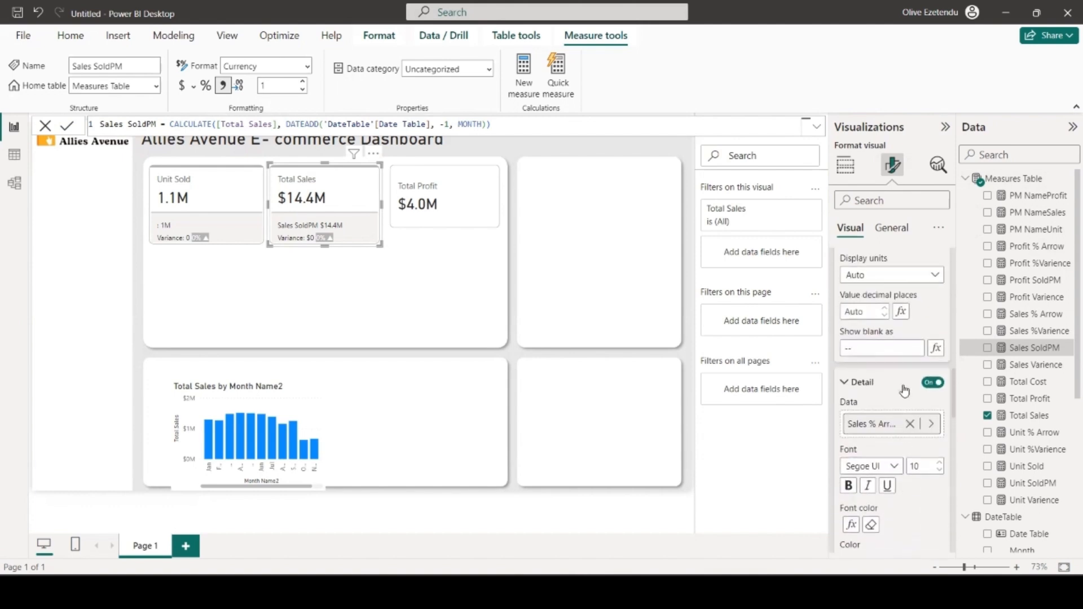
{"action": "scroll", "coordinate": [905, 386], "scroll_direction": "up", "scroll_amount": 11}
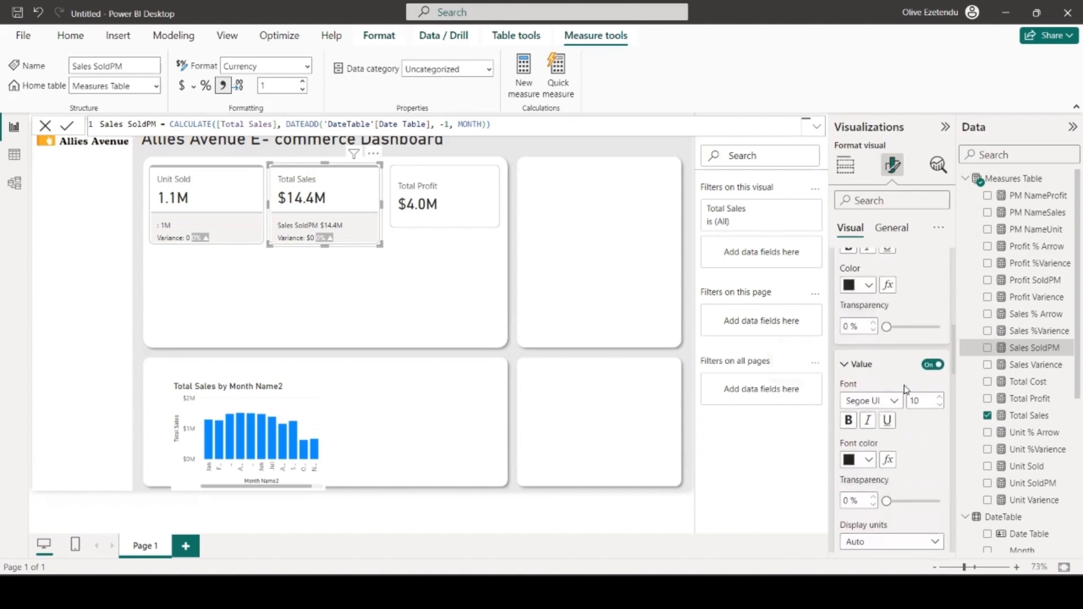
{"action": "scroll", "coordinate": [905, 386], "scroll_direction": "up", "scroll_amount": 4}
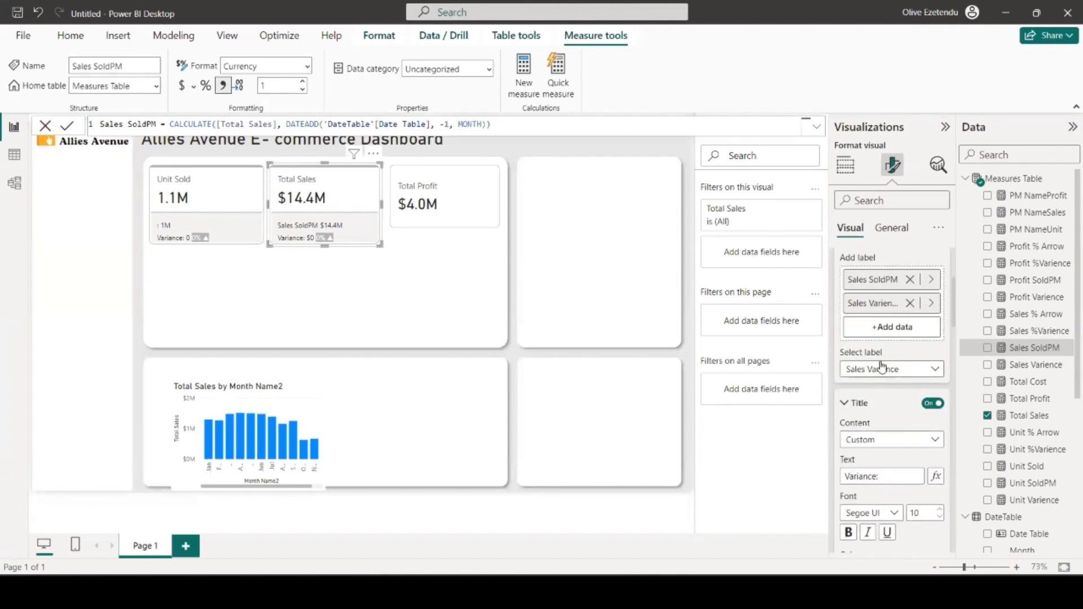
{"action": "left_click", "coordinate": [906, 373]}
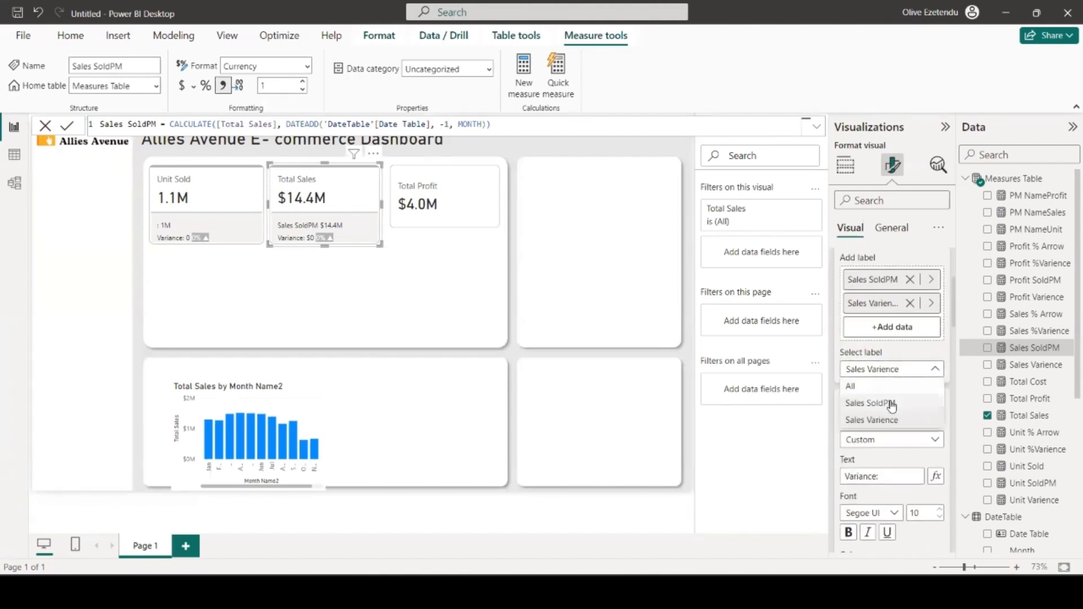
{"action": "left_click", "coordinate": [891, 403]}
{"action": "scroll", "coordinate": [893, 403], "scroll_direction": "down", "scroll_amount": 2}
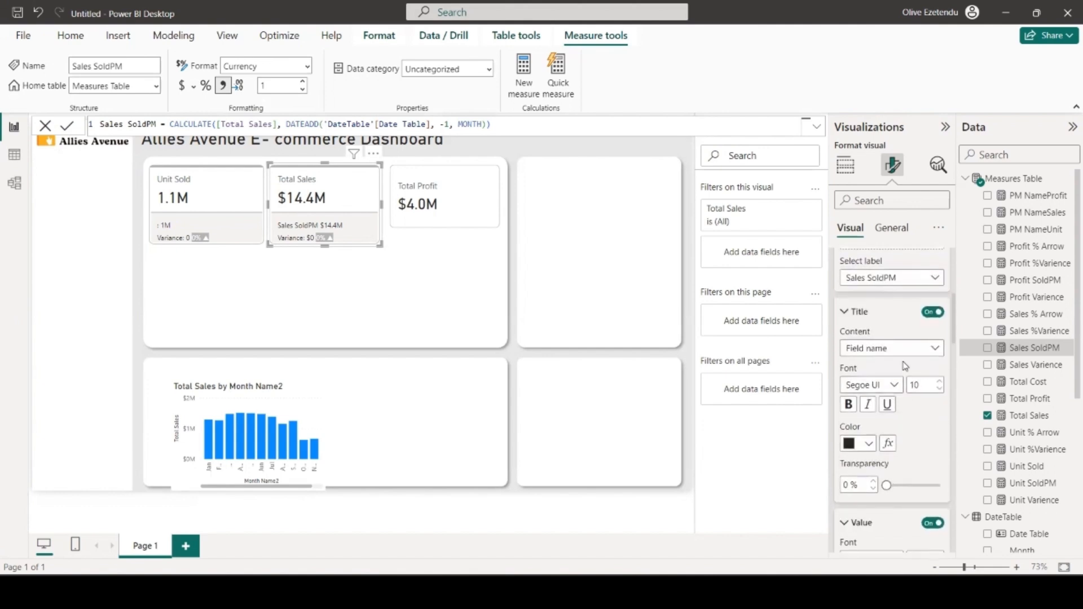
{"action": "left_click", "coordinate": [936, 351]}
{"action": "left_click", "coordinate": [898, 364]}
{"action": "scroll", "coordinate": [900, 367], "scroll_direction": "down", "scroll_amount": 3}
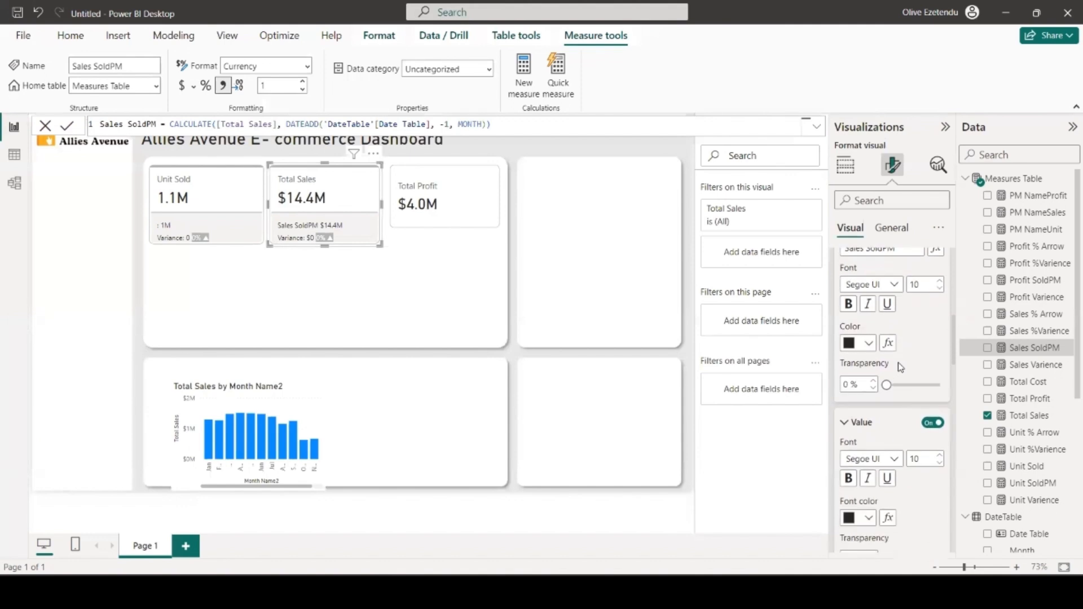
{"action": "scroll", "coordinate": [894, 344], "scroll_direction": "up", "scroll_amount": 2}
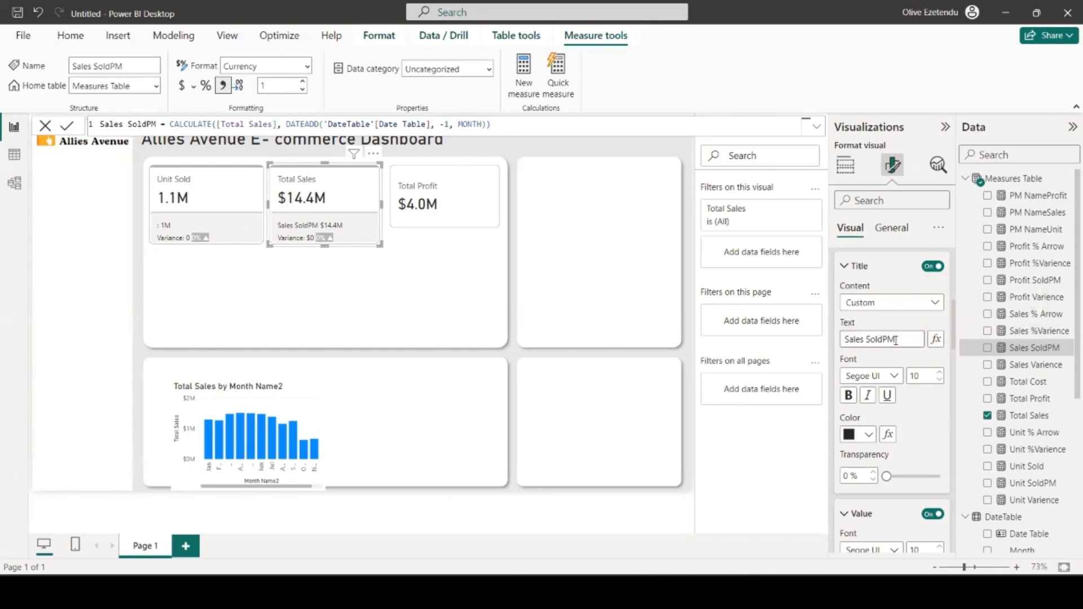
- Base the Sales SoldPM label's title text on the field value of the PM NameSales measure
{"action": "left_click", "coordinate": [936, 341]}
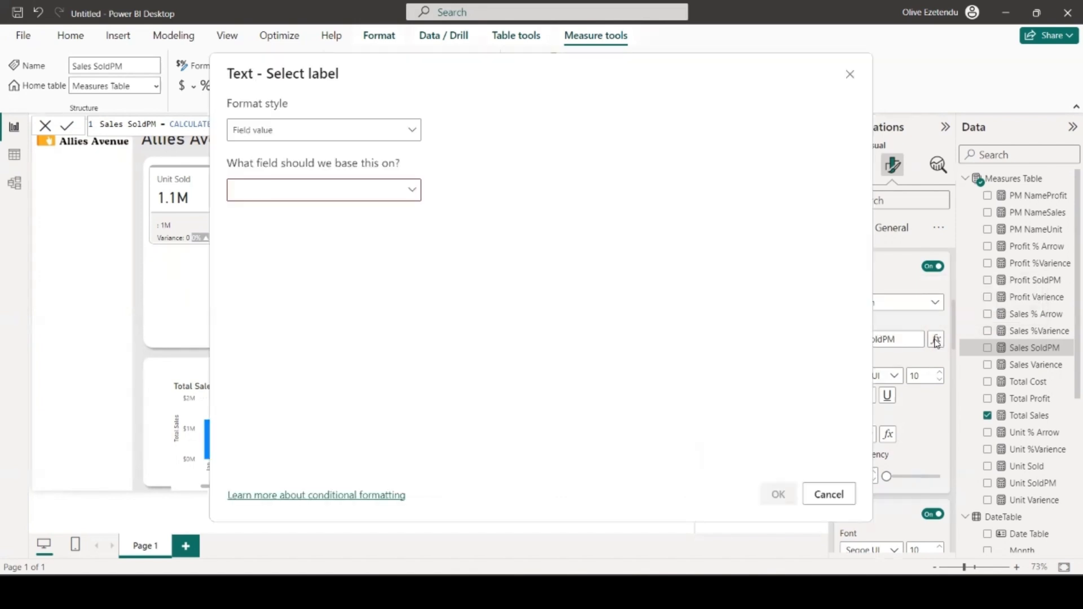
{"action": "left_click", "coordinate": [405, 191]}
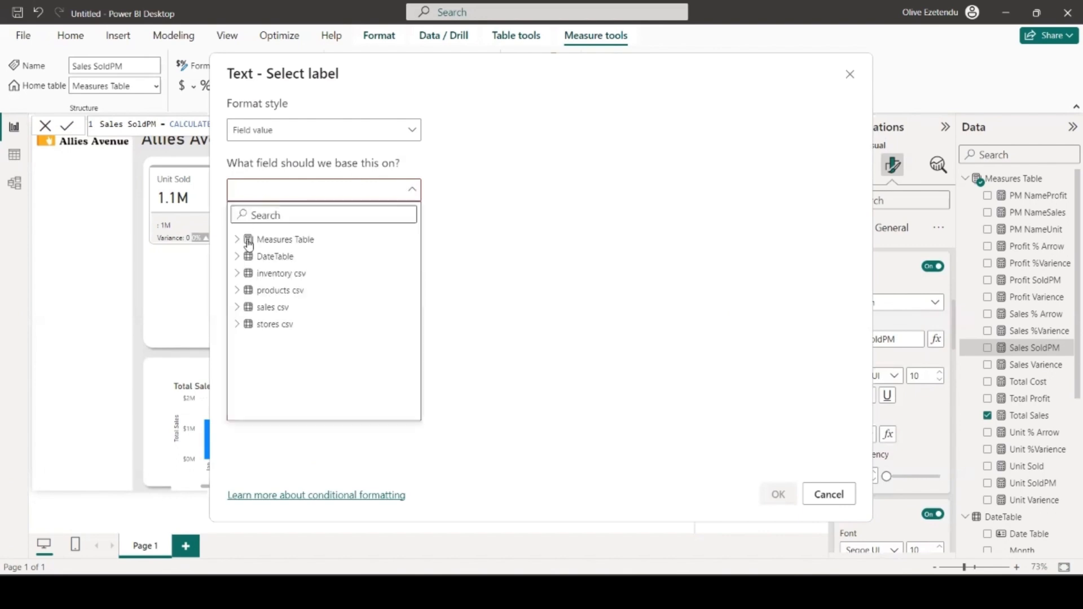
{"action": "left_click", "coordinate": [237, 240]}
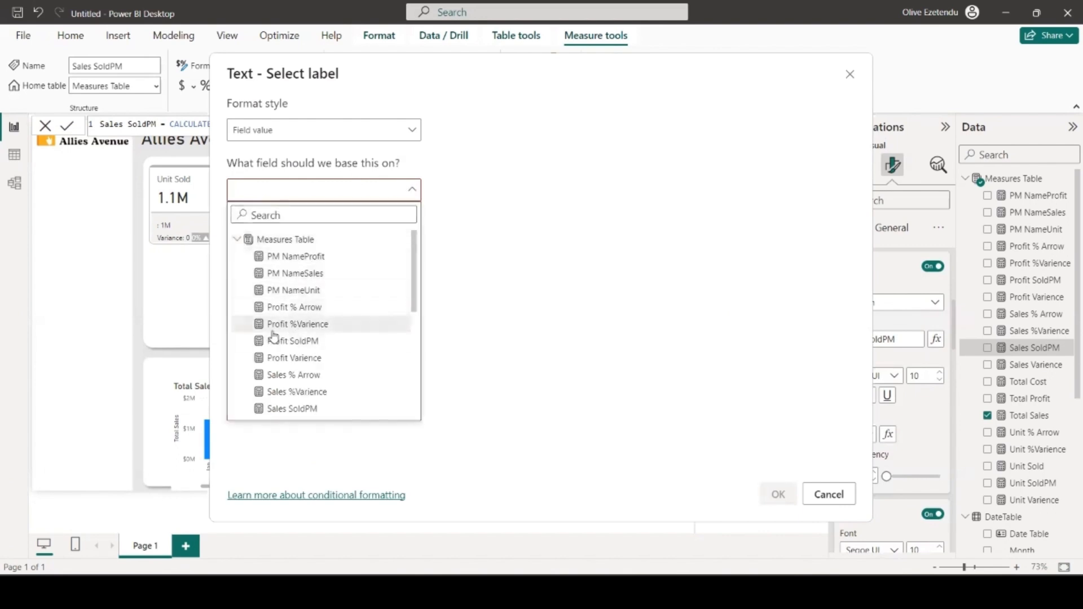
{"action": "left_click", "coordinate": [304, 275]}
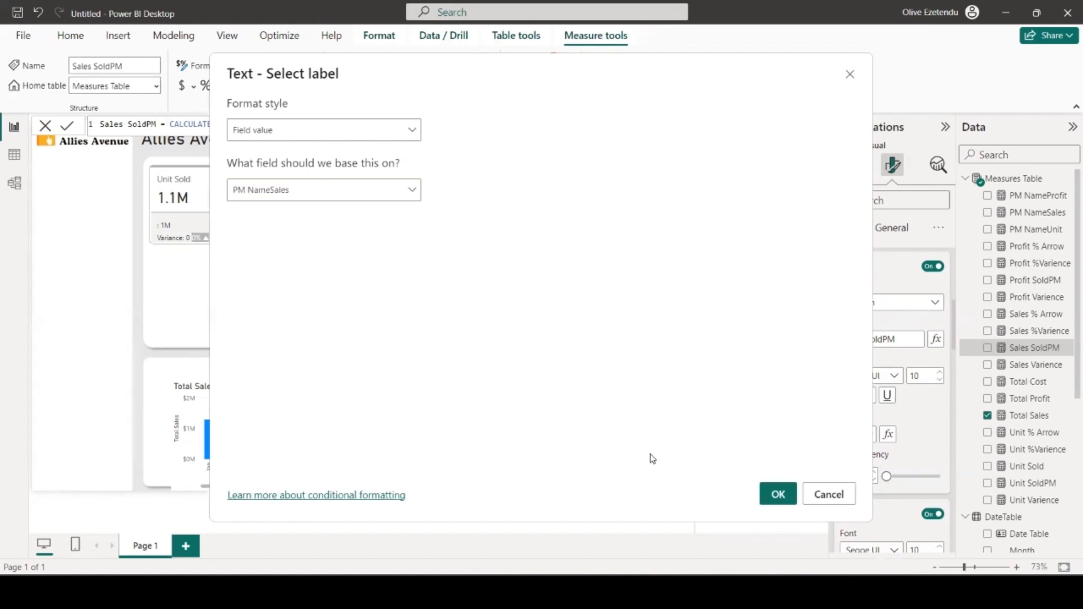
{"action": "left_click", "coordinate": [779, 497]}
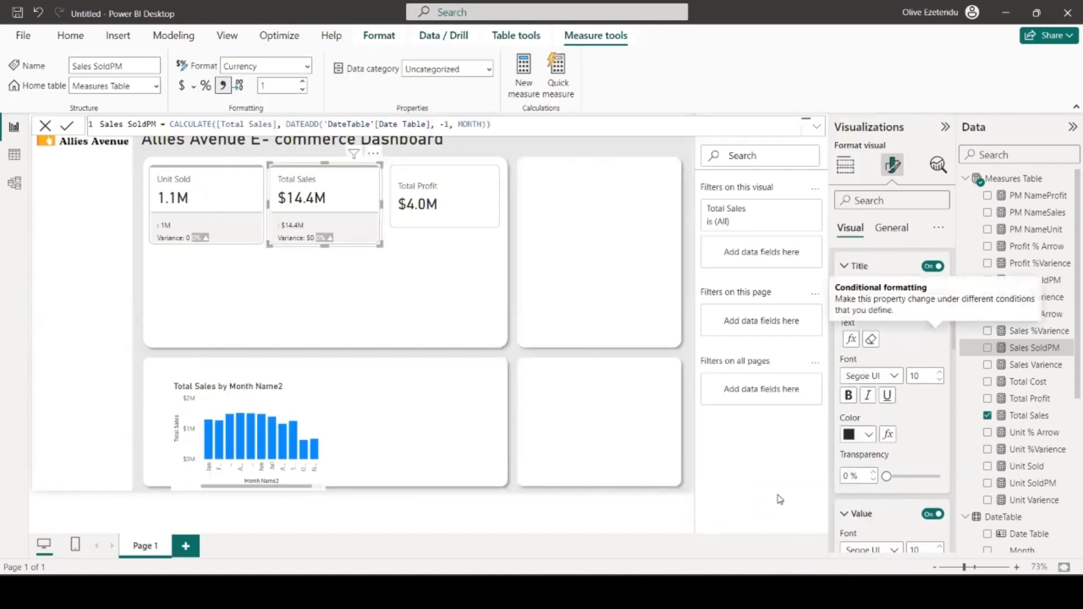
- Cross-filter the cards by July, August and September in the monthly sales chart to check the Total Sales labels and colors
{"action": "left_click", "coordinate": [275, 445]}
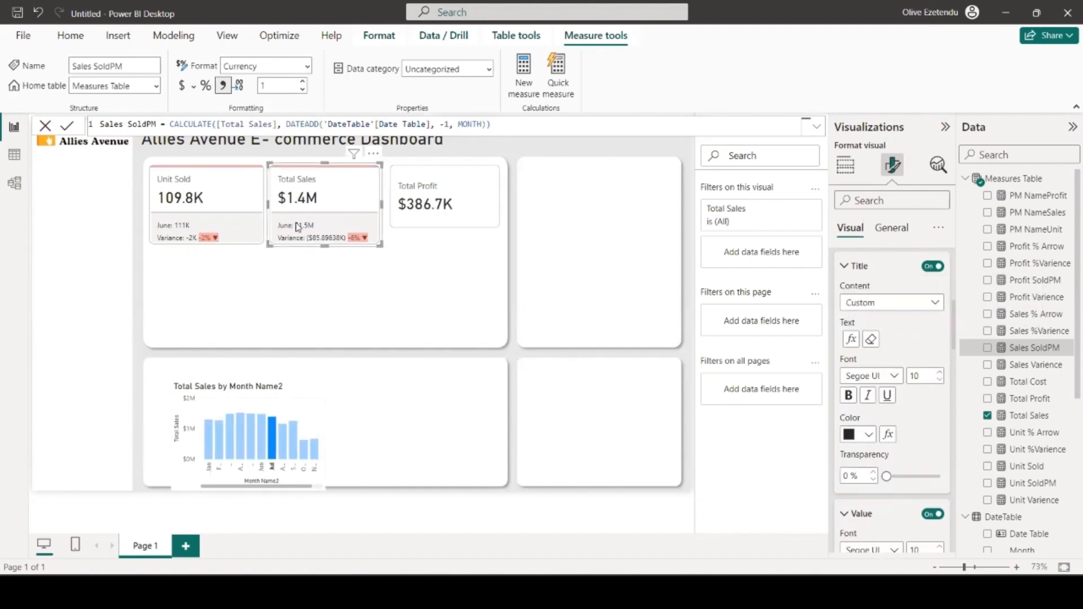
{"action": "left_click", "coordinate": [284, 437]}
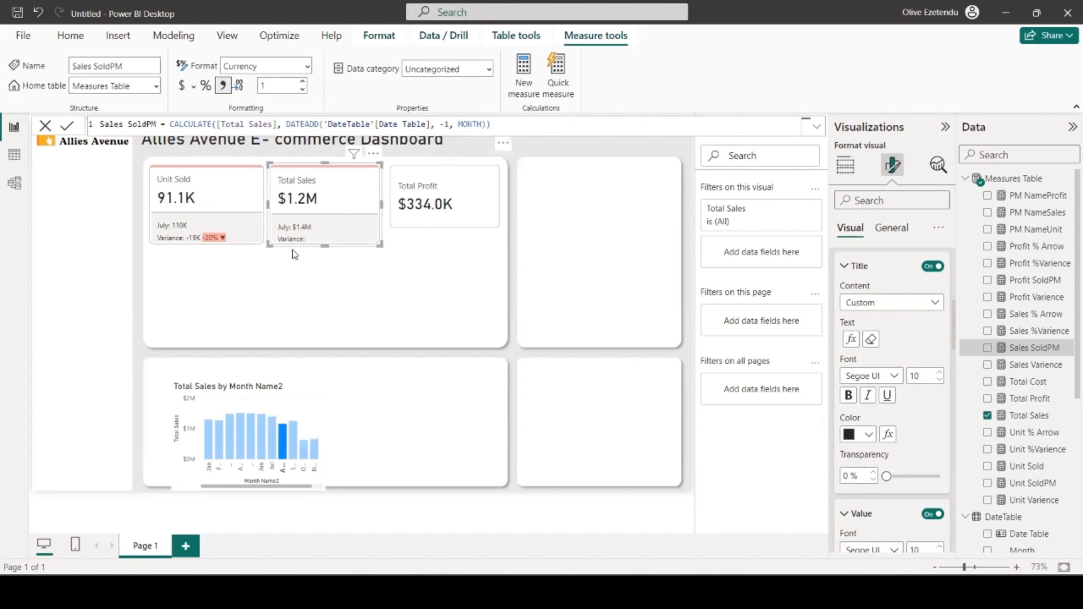
{"action": "left_click", "coordinate": [295, 443]}
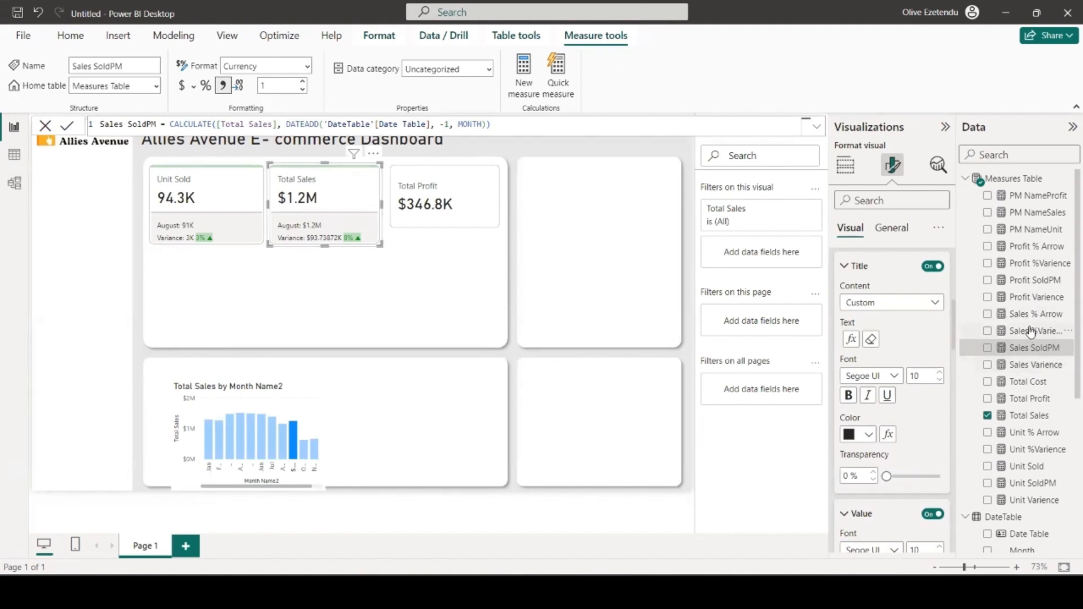
- Format the Sales Varience measure with 1 decimal place and clear the September selection in the monthly sales chart
{"action": "left_click", "coordinate": [1038, 368]}
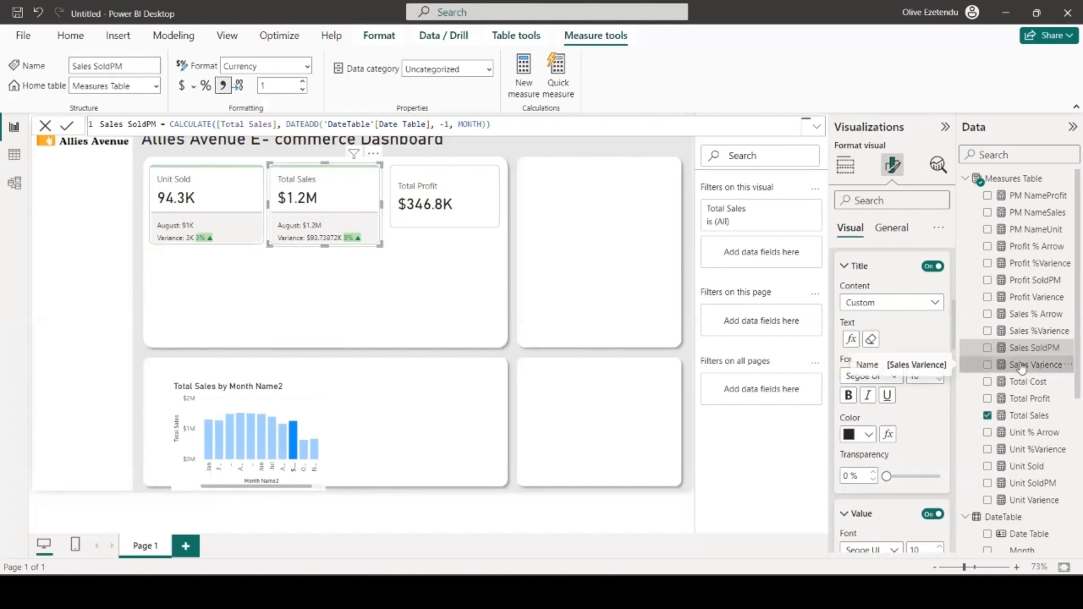
{"action": "left_click", "coordinate": [303, 84]}
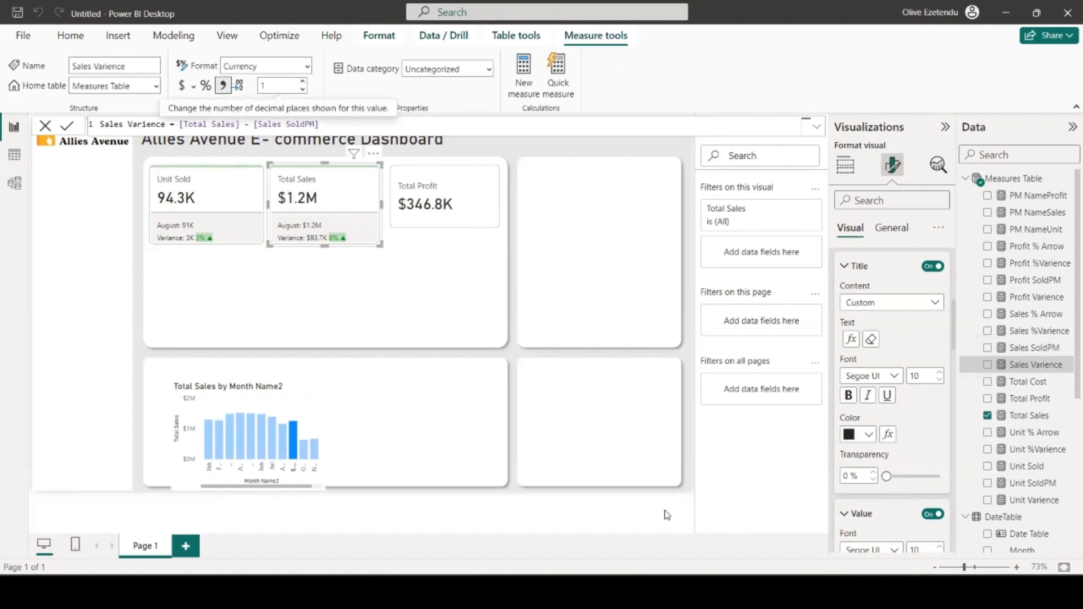
{"action": "left_click", "coordinate": [570, 485]}
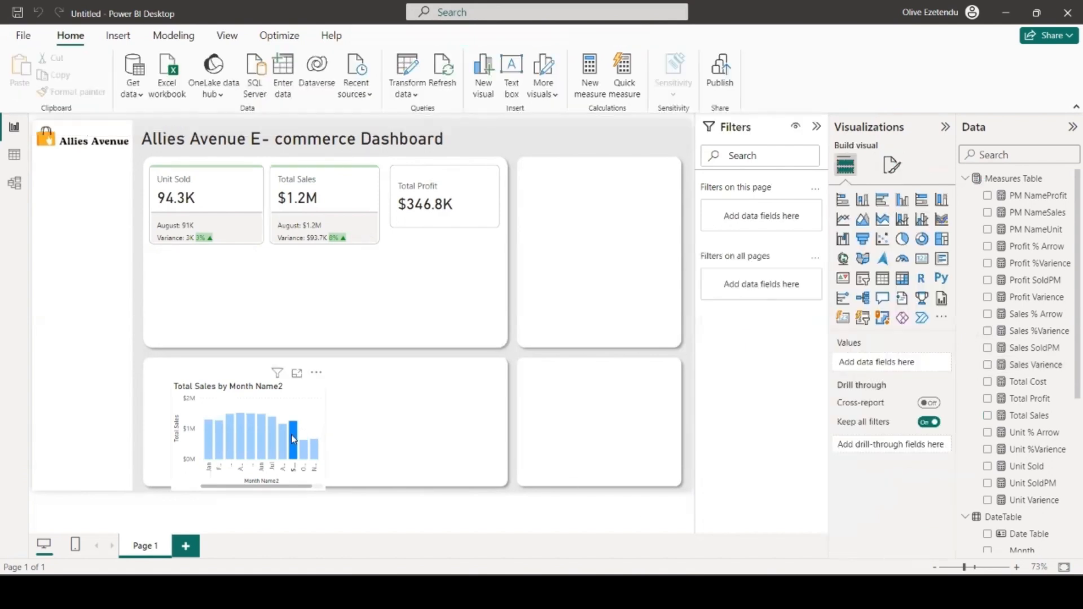
{"action": "left_click", "coordinate": [293, 440]}
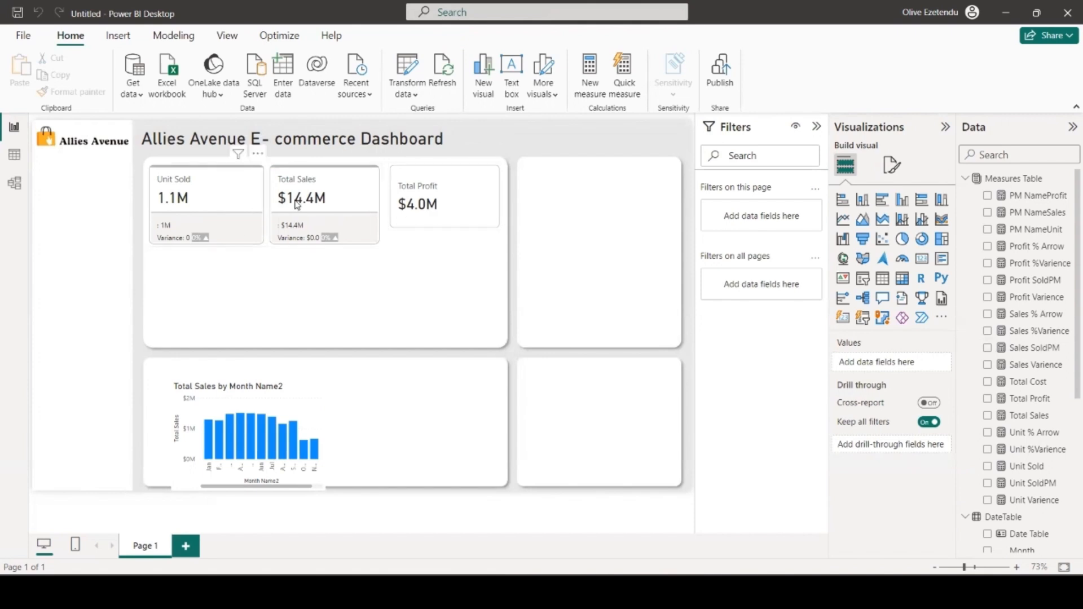
- Add Profit SoldPM and Profit Varience as reference labels on the Total Profit card
{"action": "left_click", "coordinate": [454, 199]}
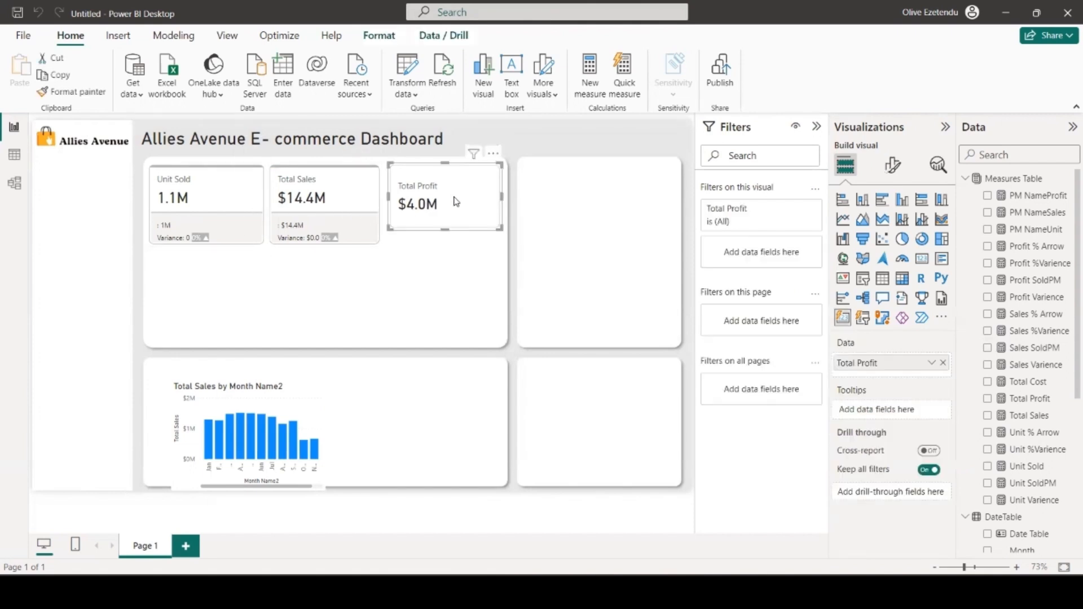
{"action": "left_click", "coordinate": [893, 166]}
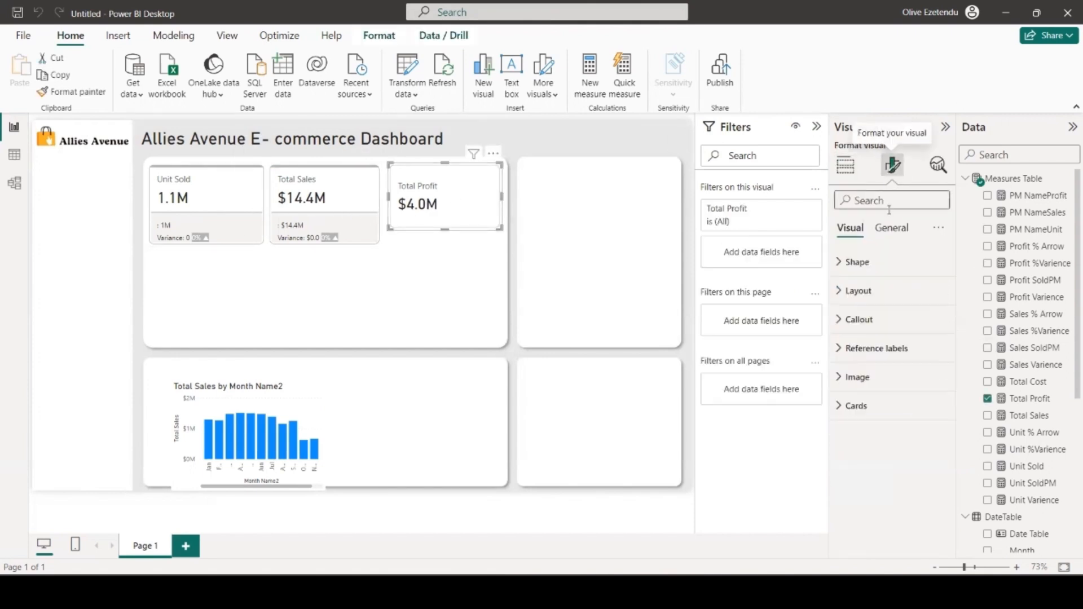
{"action": "left_click", "coordinate": [885, 350]}
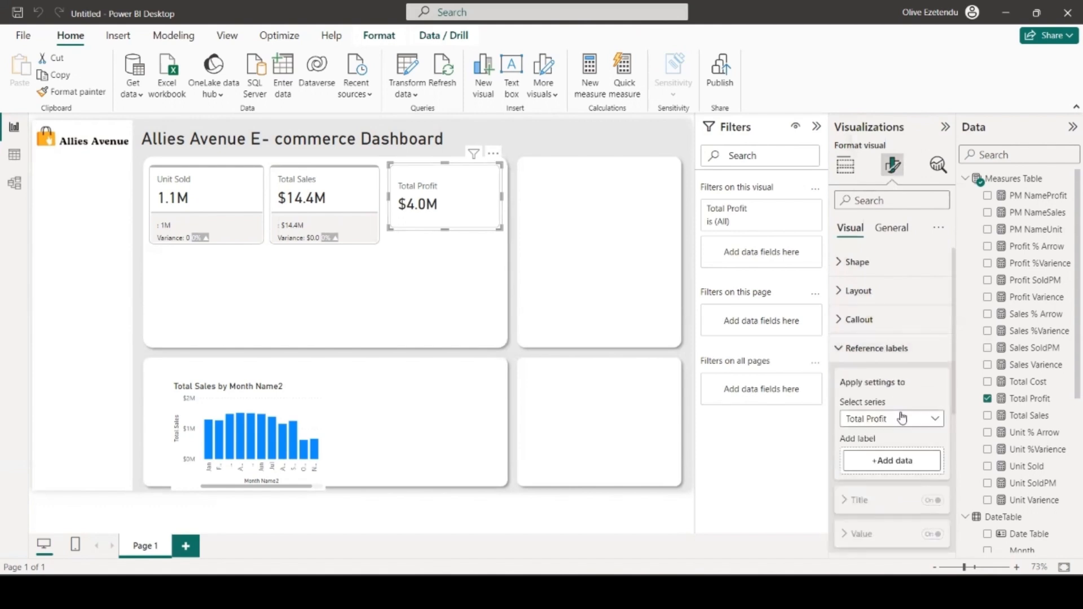
{"action": "scroll", "coordinate": [913, 395], "scroll_direction": "down", "scroll_amount": 3}
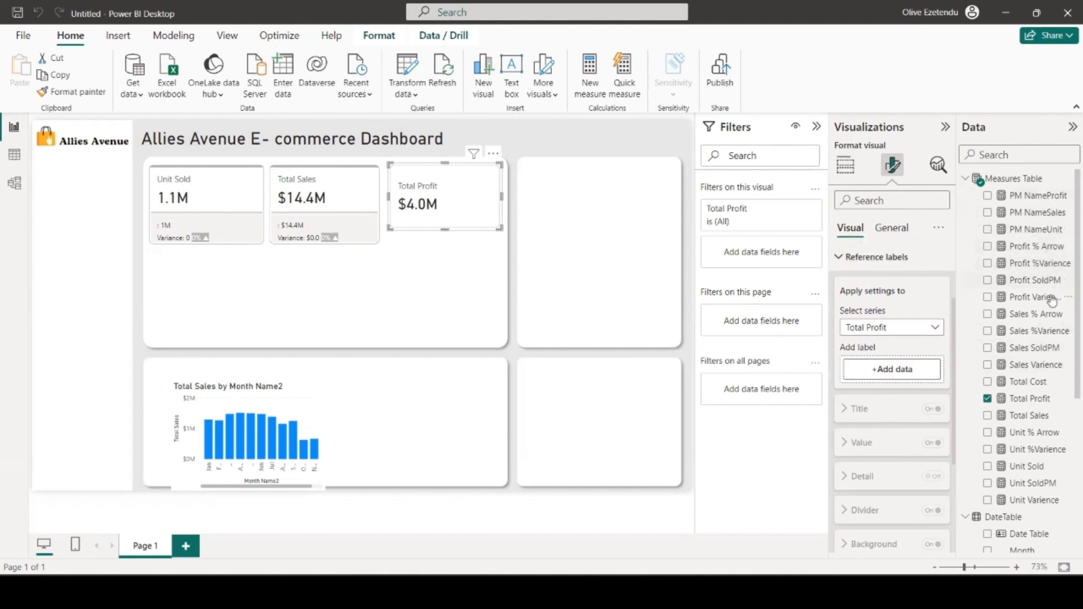
{"action": "left_click_drag", "start_coordinate": [1053, 284], "coordinate": [926, 370]}
{"action": "left_click_drag", "start_coordinate": [1032, 305], "coordinate": [920, 389]}
- Give the Profit Varience reference label a custom title reading "Variance:" at font size 10
{"action": "scroll", "coordinate": [919, 389], "scroll_direction": "down", "scroll_amount": 3}
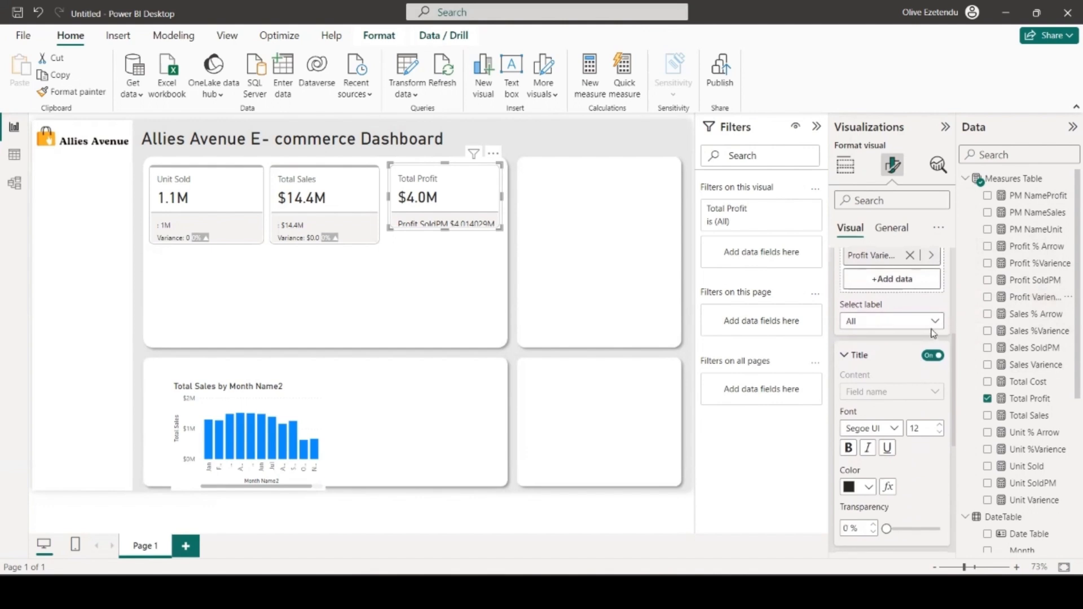
{"action": "left_click", "coordinate": [932, 322]}
{"action": "left_click", "coordinate": [898, 372]}
{"action": "scroll", "coordinate": [906, 361], "scroll_direction": "down", "scroll_amount": 1}
{"action": "left_click", "coordinate": [928, 256]}
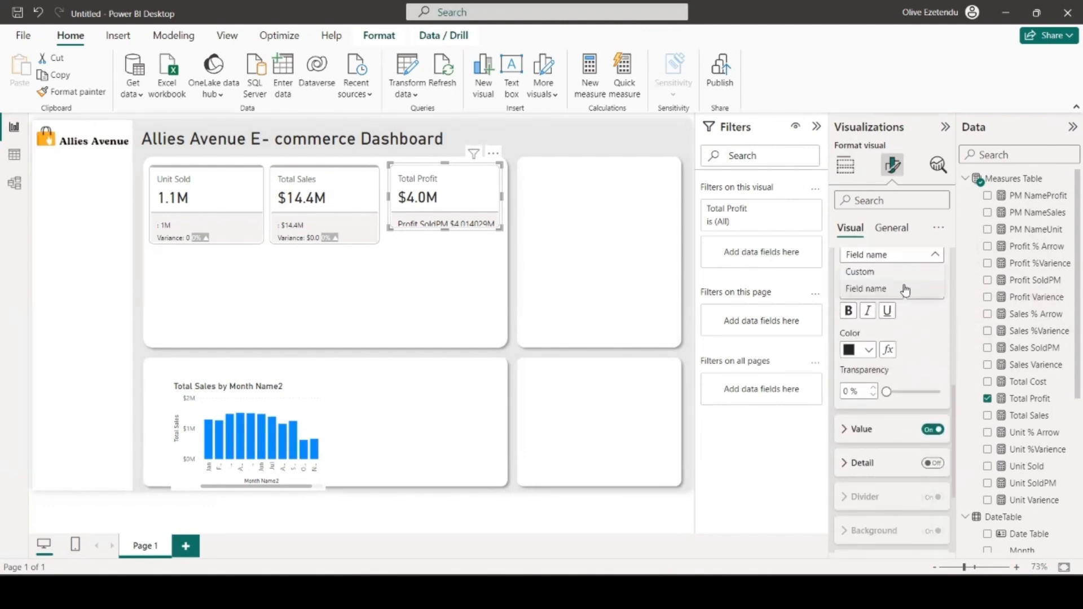
{"action": "left_click", "coordinate": [860, 272]}
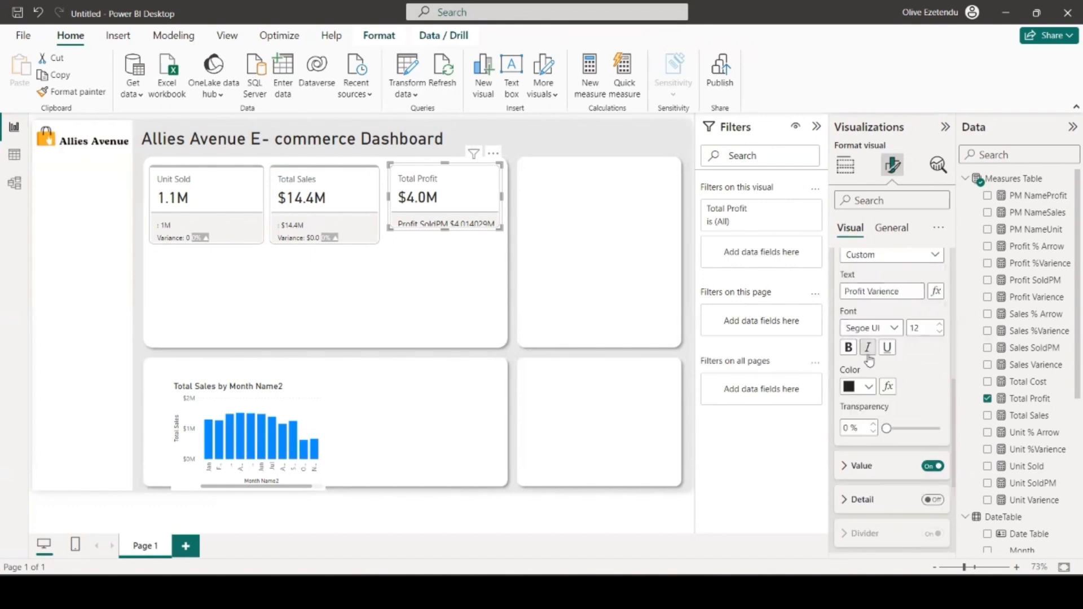
{"action": "left_click_drag", "start_coordinate": [868, 292], "coordinate": [845, 291]}
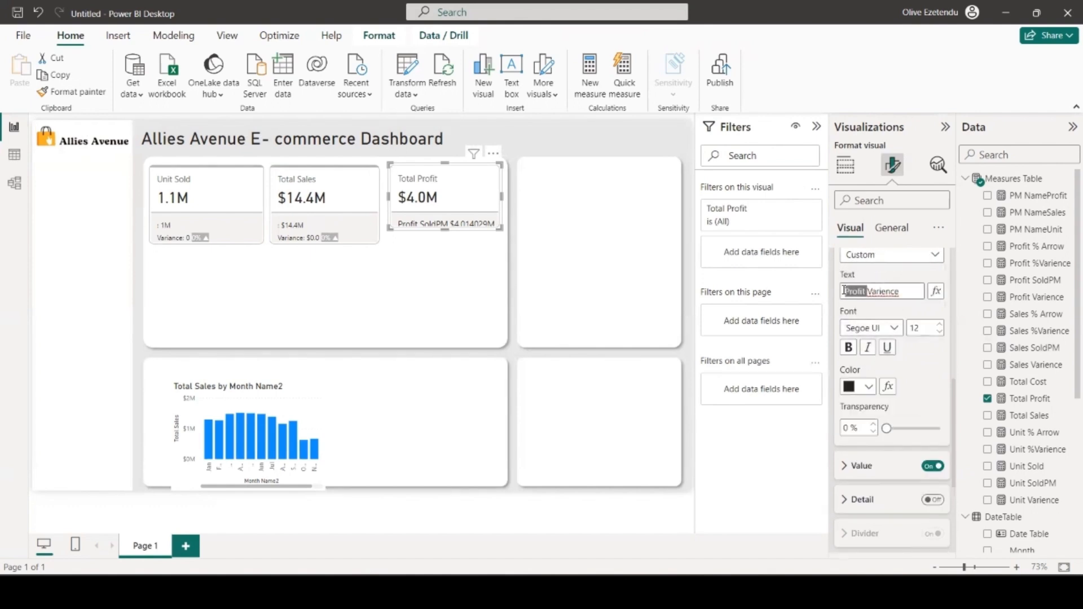
{"action": "key", "text": "BackSpace"}
{"action": "key", "text": "BackSpace"}
{"action": "left_click", "coordinate": [940, 333]}
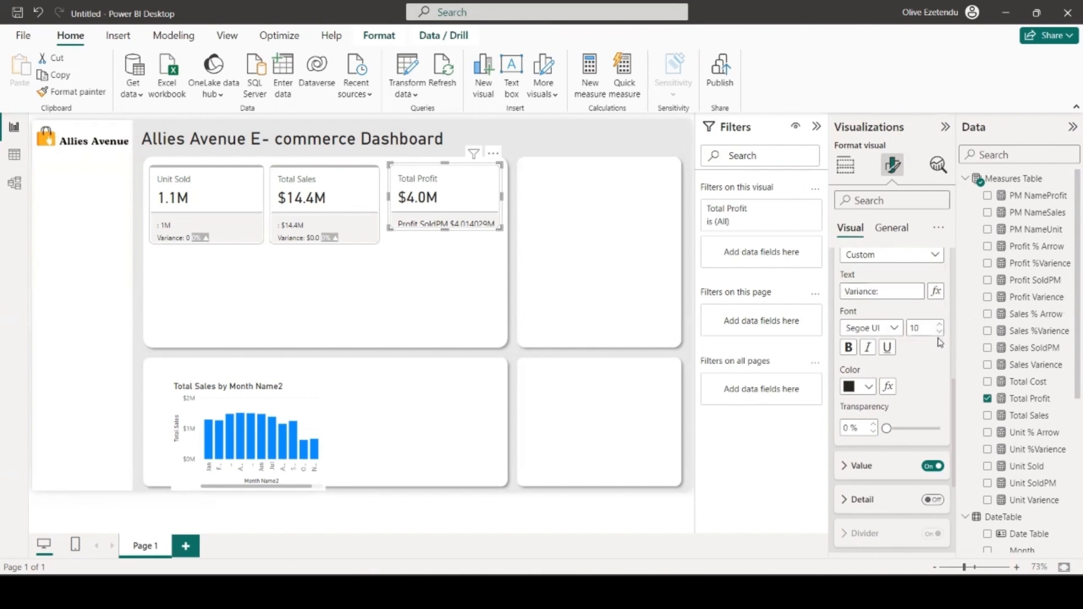
- Set the Profit Varience label's value font size to 10 and extend the Total Profit card's height to fit both reference labels
{"action": "left_click", "coordinate": [850, 473]}
{"action": "scroll", "coordinate": [931, 418], "scroll_direction": "down", "scroll_amount": 2}
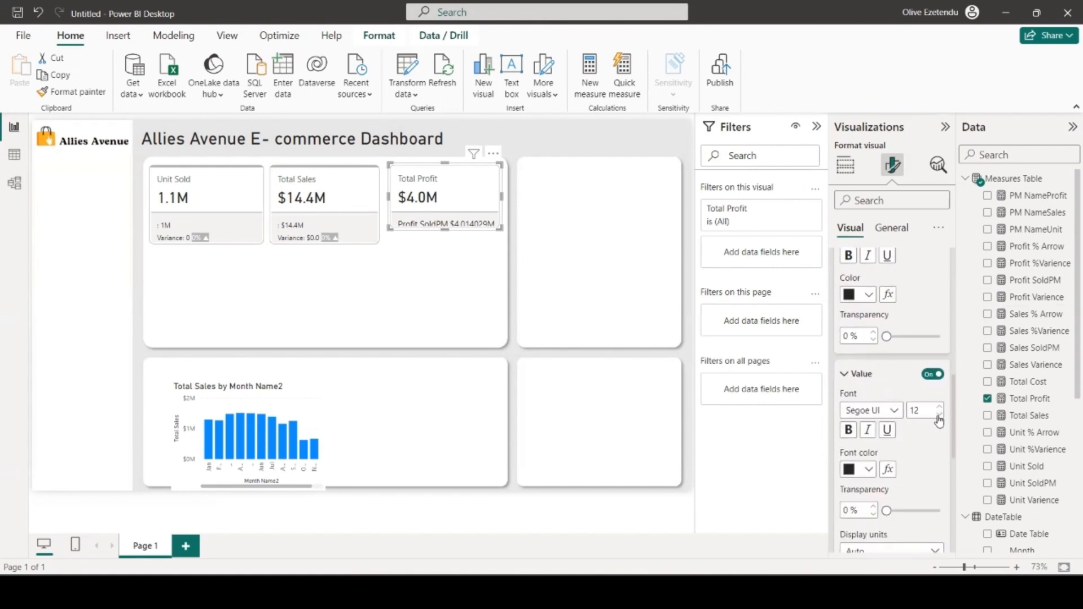
{"action": "scroll", "coordinate": [939, 413], "scroll_direction": "up", "scroll_amount": 1}
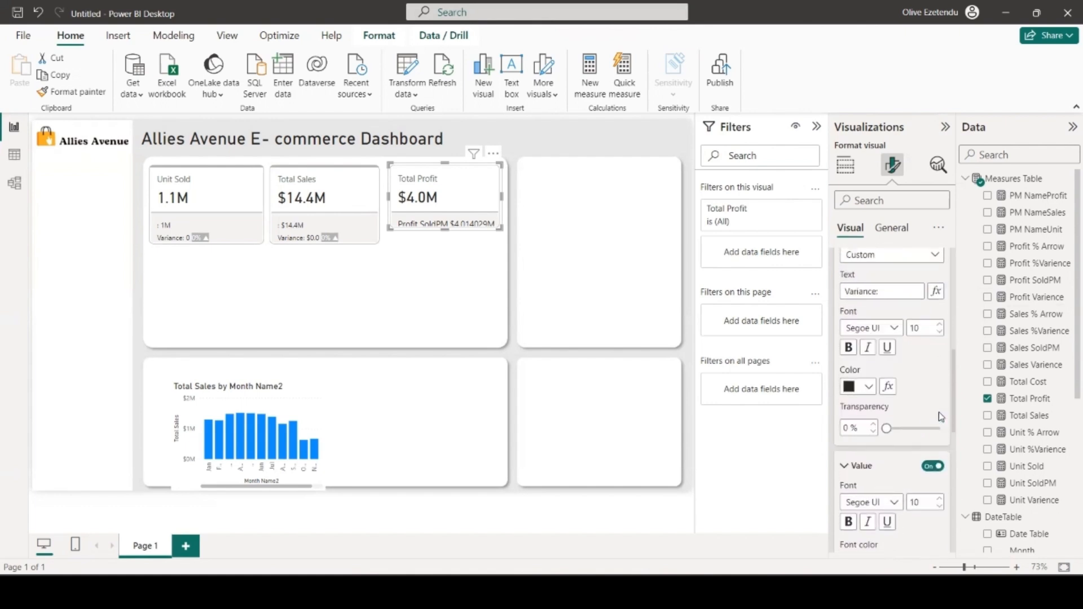
{"action": "scroll", "coordinate": [873, 359], "scroll_direction": "up", "scroll_amount": 3}
{"action": "scroll", "coordinate": [873, 359], "scroll_direction": "up", "scroll_amount": 1}
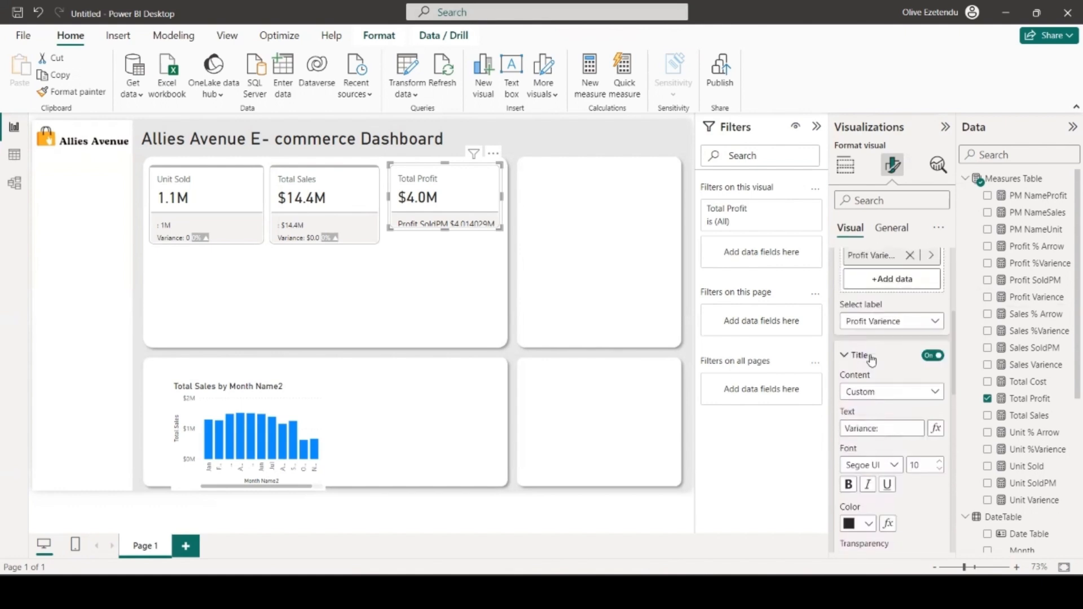
{"action": "scroll", "coordinate": [872, 359], "scroll_direction": "up", "scroll_amount": 2}
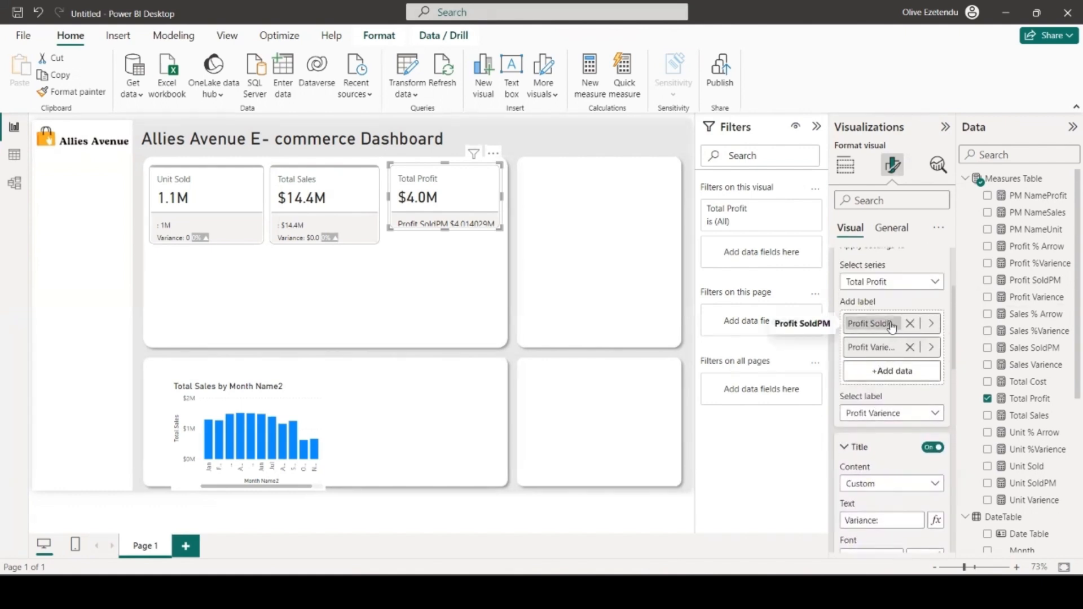
{"action": "left_click_drag", "start_coordinate": [446, 229], "coordinate": [443, 242]}
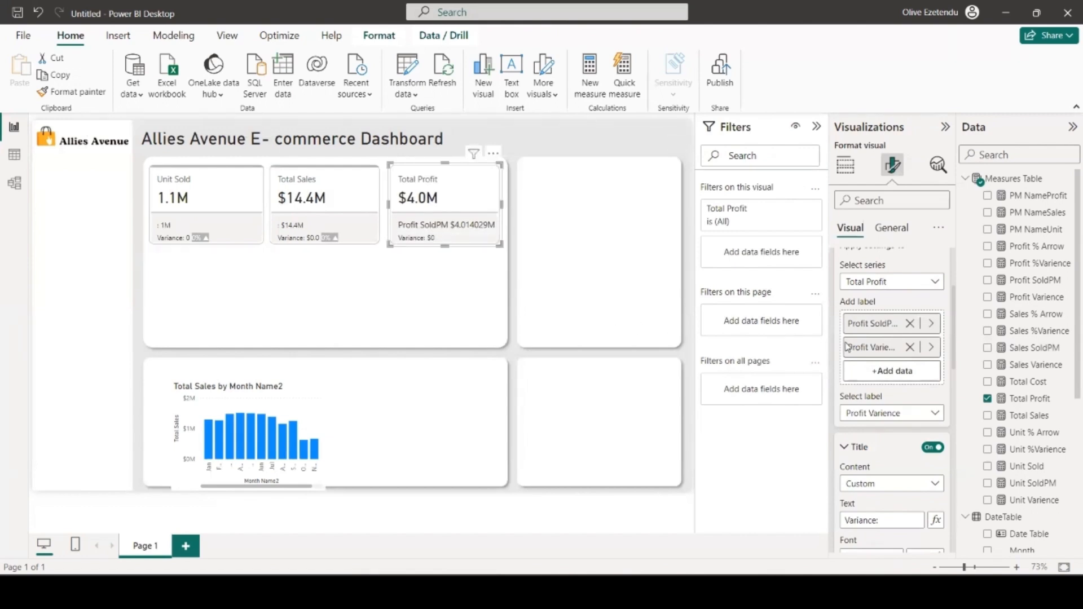
- Set both the title and value font sizes of the Profit SoldPM reference label to 10
{"action": "left_click", "coordinate": [895, 413]}
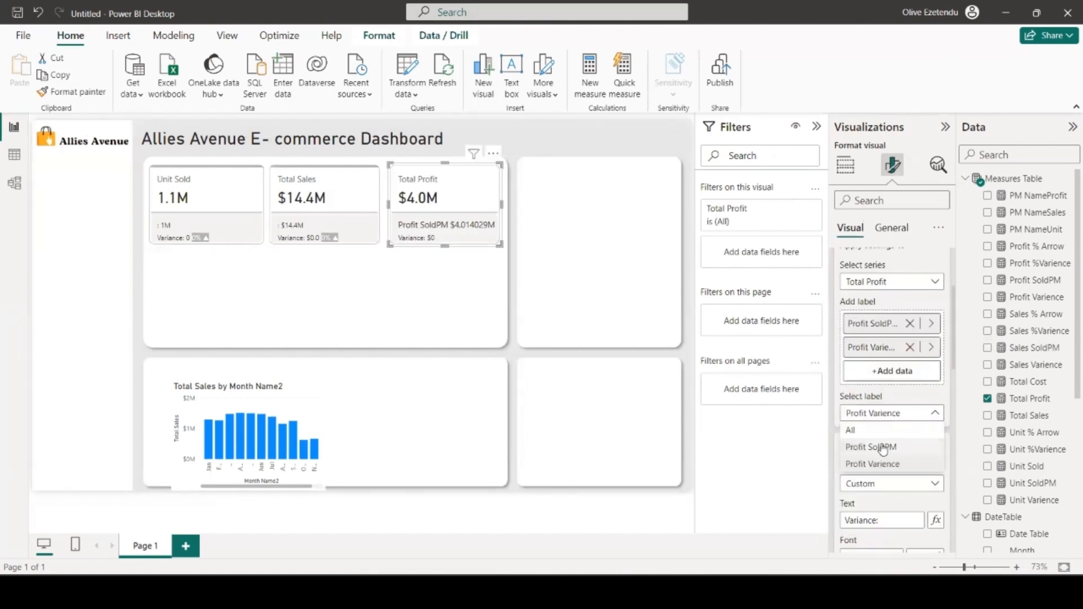
{"action": "left_click", "coordinate": [883, 449]}
{"action": "scroll", "coordinate": [897, 427], "scroll_direction": "down", "scroll_amount": 2}
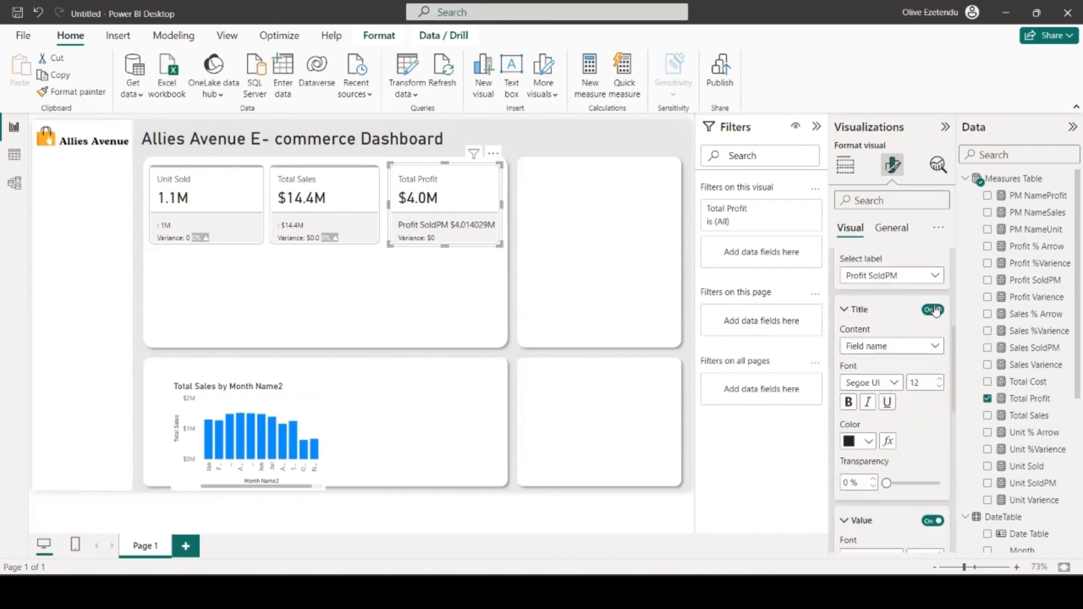
{"action": "left_click", "coordinate": [940, 388]}
{"action": "left_click", "coordinate": [939, 388]}
{"action": "scroll", "coordinate": [938, 404], "scroll_direction": "down", "scroll_amount": 3}
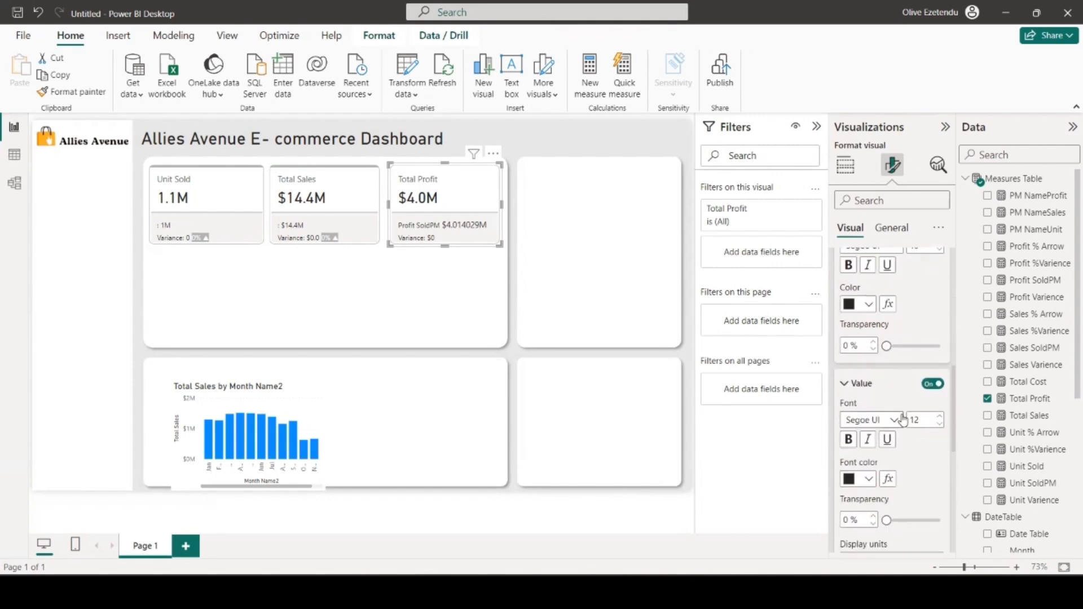
{"action": "left_click", "coordinate": [939, 423]}
{"action": "left_click", "coordinate": [939, 424]}
{"action": "scroll", "coordinate": [872, 379], "scroll_direction": "down", "scroll_amount": 1}
- Give the Profit SoldPM label a custom title driven by the field value of the PM NameProfit measure
{"action": "scroll", "coordinate": [872, 379], "scroll_direction": "up", "scroll_amount": 3}
{"action": "scroll", "coordinate": [874, 341], "scroll_direction": "up", "scroll_amount": 1}
{"action": "scroll", "coordinate": [876, 343], "scroll_direction": "up", "scroll_amount": 1}
{"action": "left_click", "coordinate": [917, 437]}
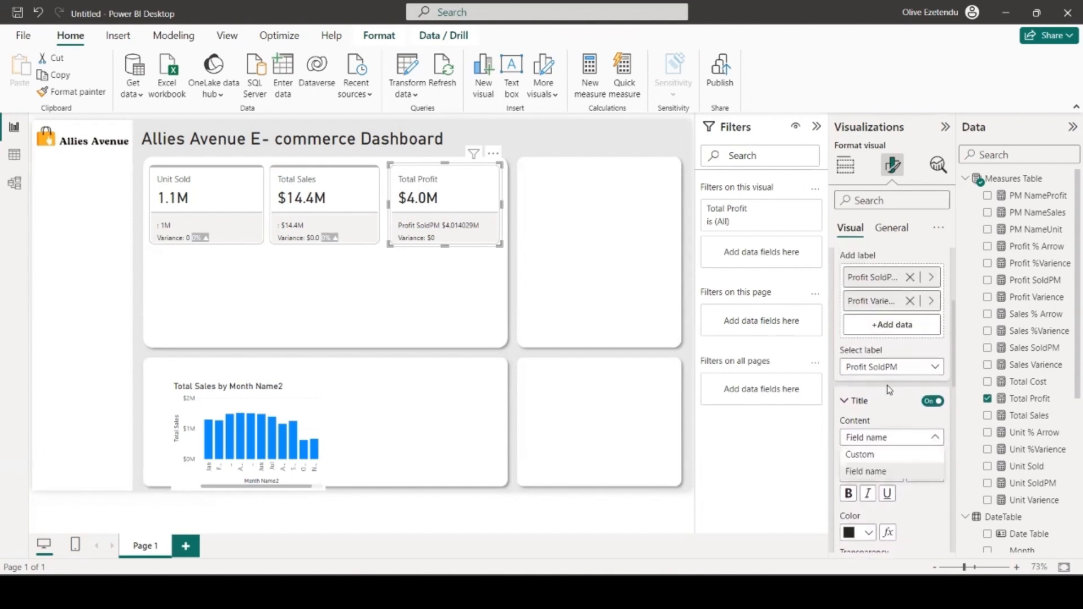
{"action": "left_click", "coordinate": [880, 455]}
{"action": "scroll", "coordinate": [891, 429], "scroll_direction": "down", "scroll_amount": 3}
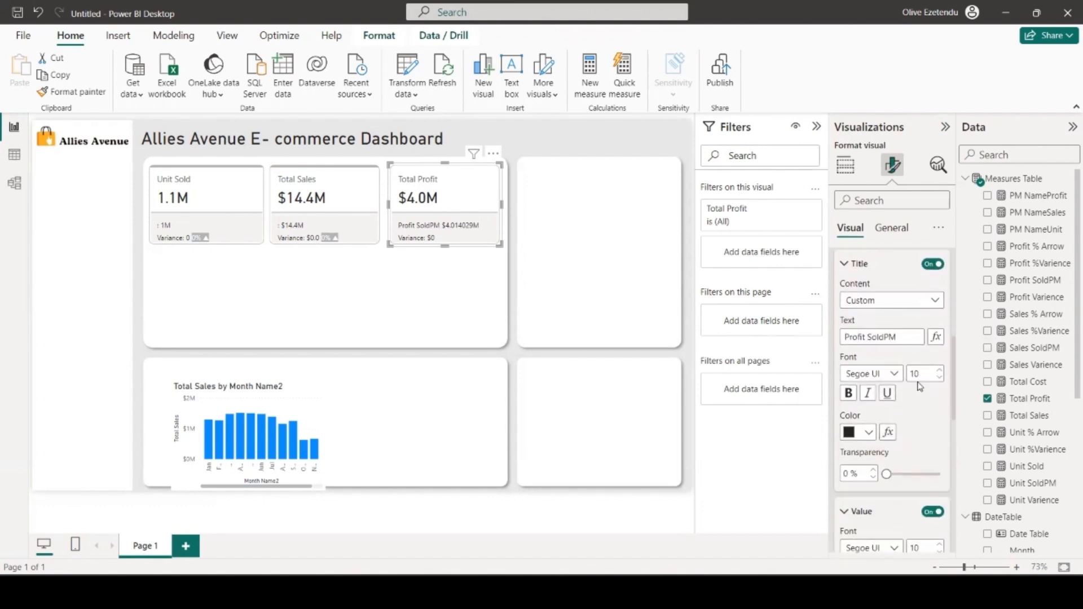
{"action": "left_click", "coordinate": [934, 338]}
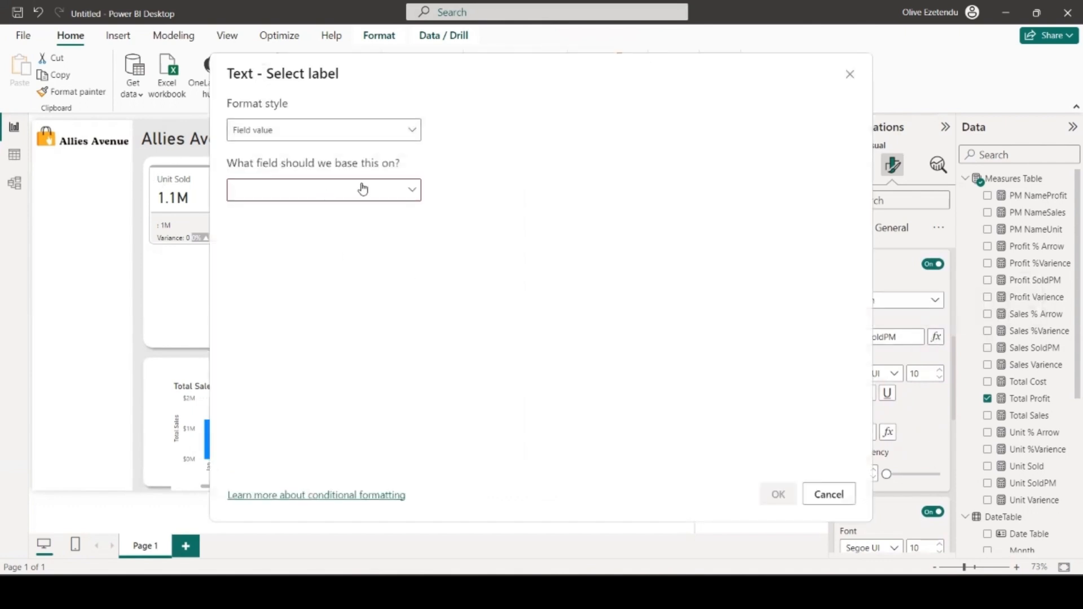
{"action": "left_click", "coordinate": [389, 190]}
{"action": "left_click", "coordinate": [238, 242]}
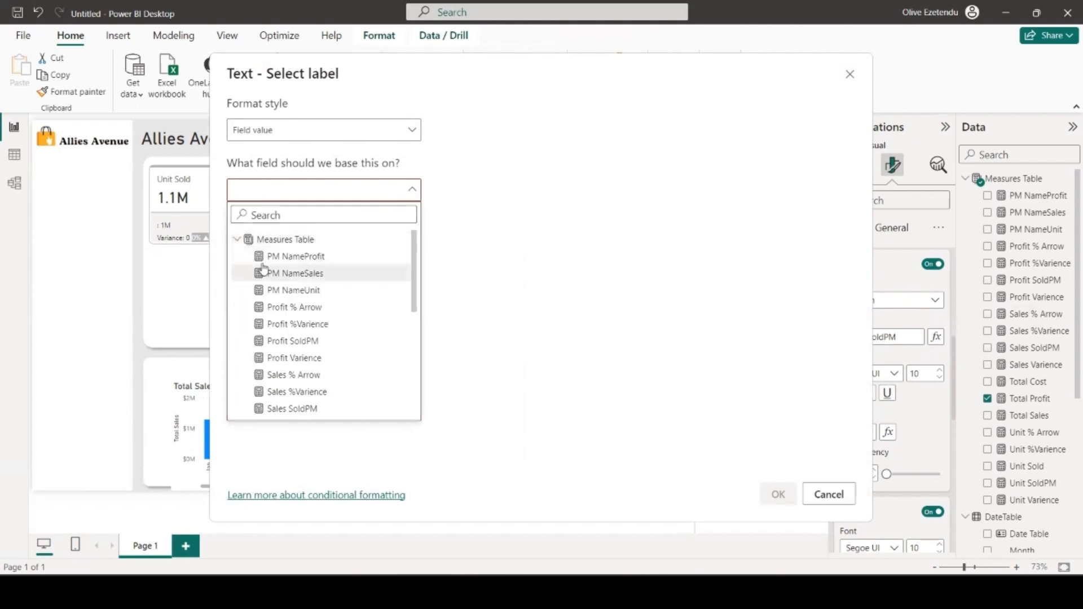
{"action": "left_click", "coordinate": [272, 256]}
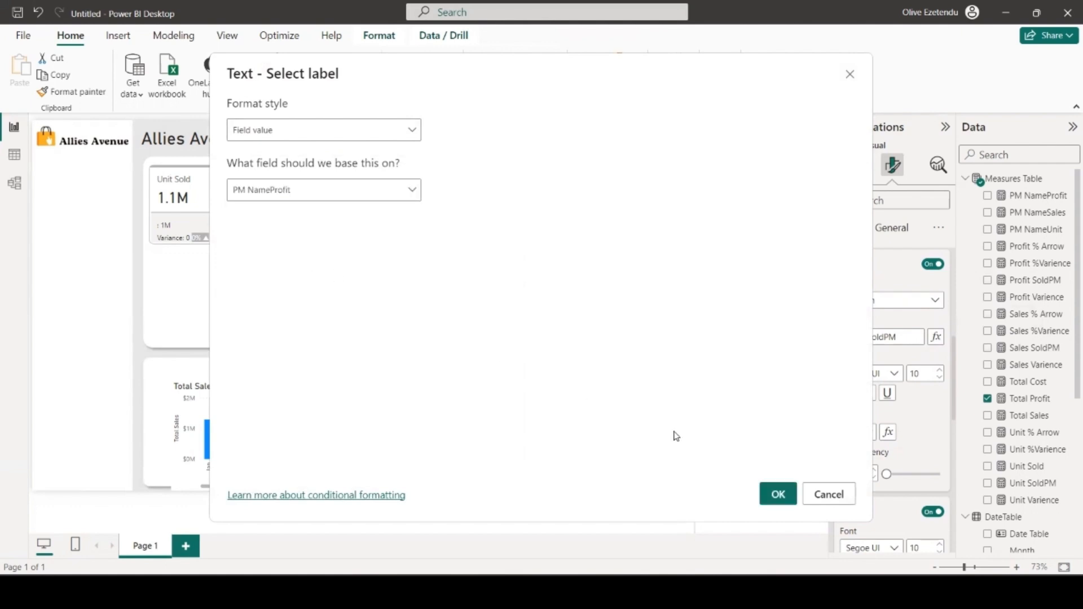
{"action": "left_click", "coordinate": [778, 493]}
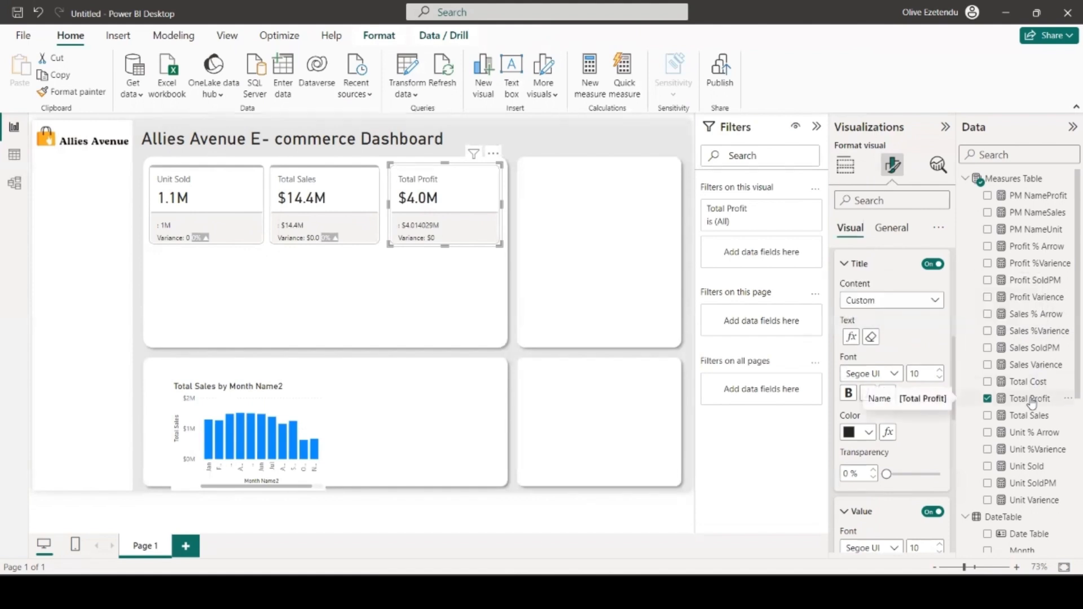
- Format the Profit SoldPM measure with 1 decimal place and deselect the card
{"action": "left_click", "coordinate": [1037, 281]}
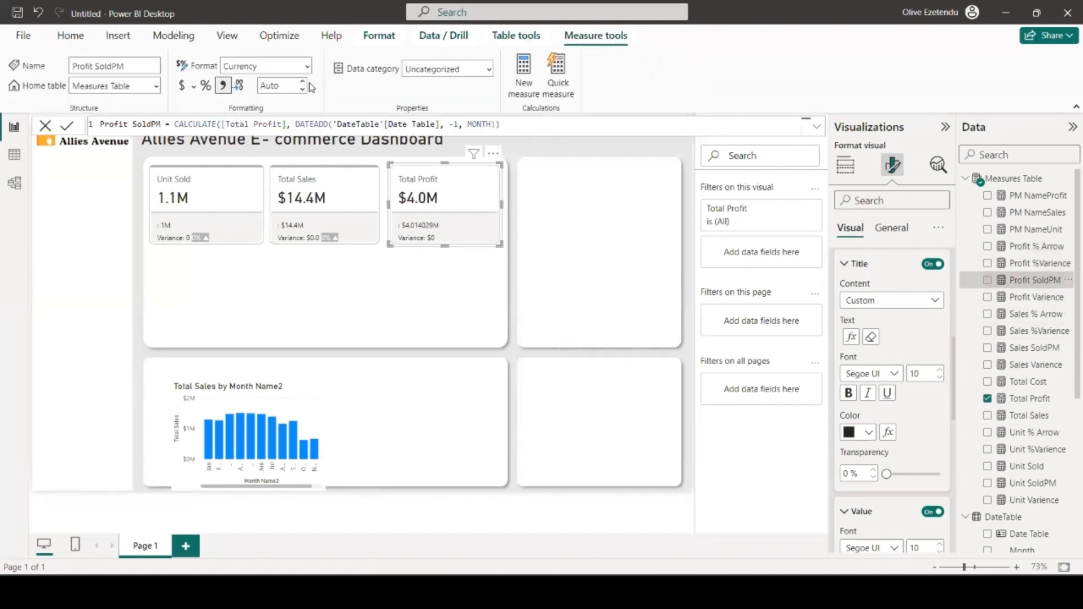
{"action": "left_click", "coordinate": [303, 84]}
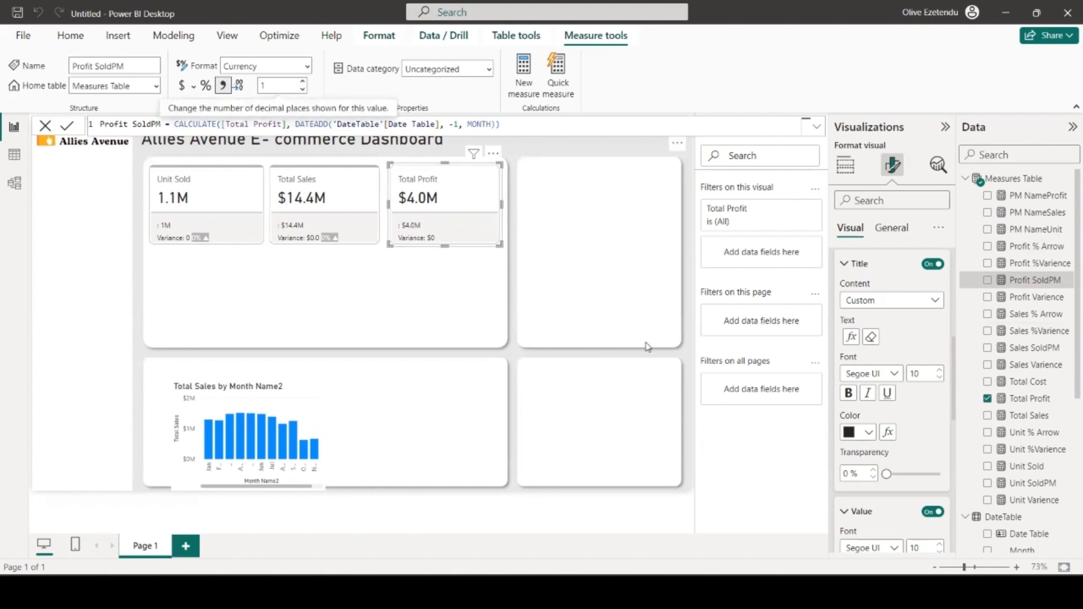
{"action": "left_click", "coordinate": [685, 432]}
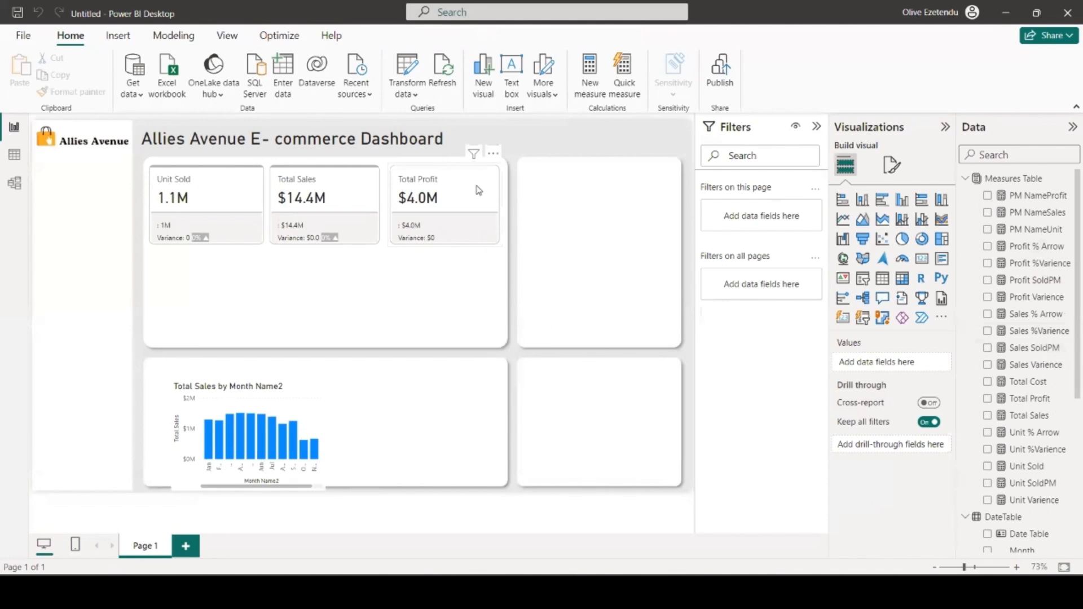
- Enable the detail of the Total Profit card's Profit Varience label, using the Profit % Arrow measure at font size 10
{"action": "left_click", "coordinate": [891, 166]}
{"action": "left_click", "coordinate": [879, 349]}
{"action": "scroll", "coordinate": [887, 341], "scroll_direction": "down", "scroll_amount": 5}
{"action": "scroll", "coordinate": [889, 345], "scroll_direction": "down", "scroll_amount": 2}
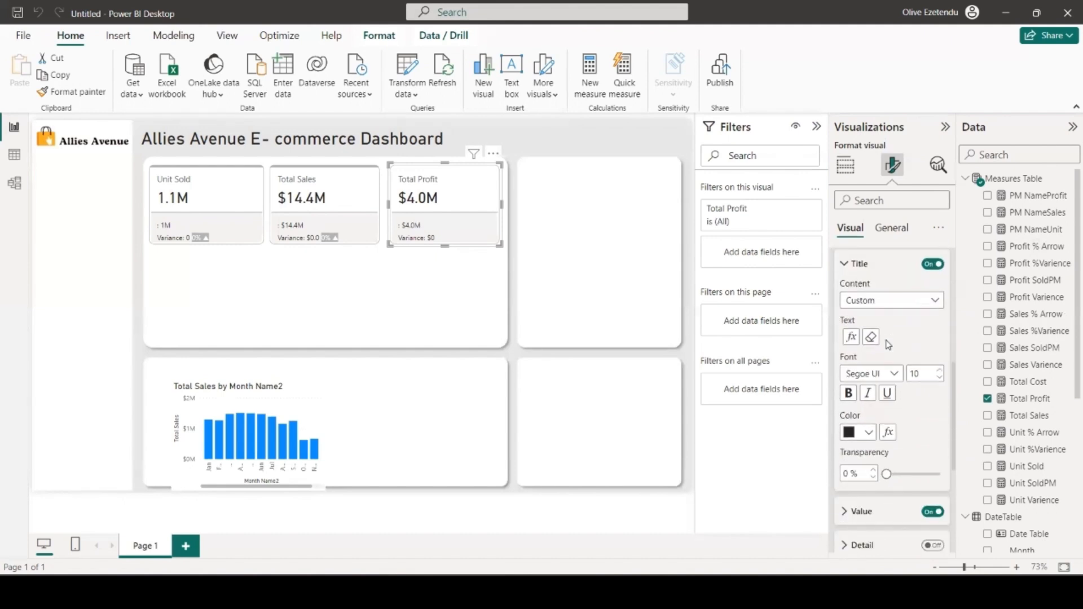
{"action": "scroll", "coordinate": [888, 347], "scroll_direction": "down", "scroll_amount": 3}
{"action": "scroll", "coordinate": [889, 346], "scroll_direction": "up", "scroll_amount": 5}
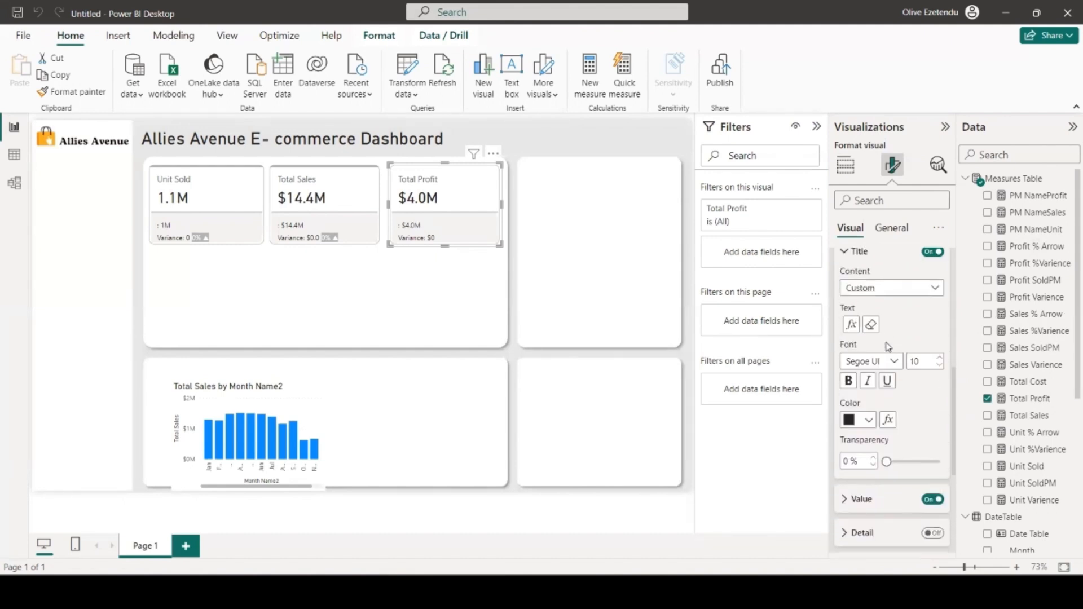
{"action": "scroll", "coordinate": [888, 347], "scroll_direction": "up", "scroll_amount": 1}
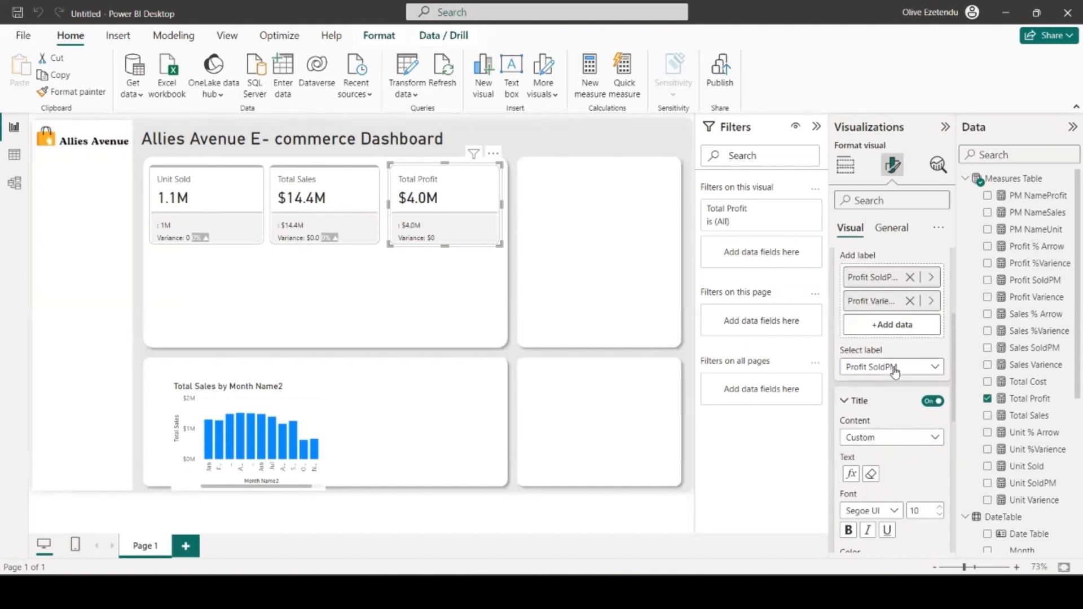
{"action": "left_click", "coordinate": [895, 368]}
{"action": "left_click", "coordinate": [883, 417]}
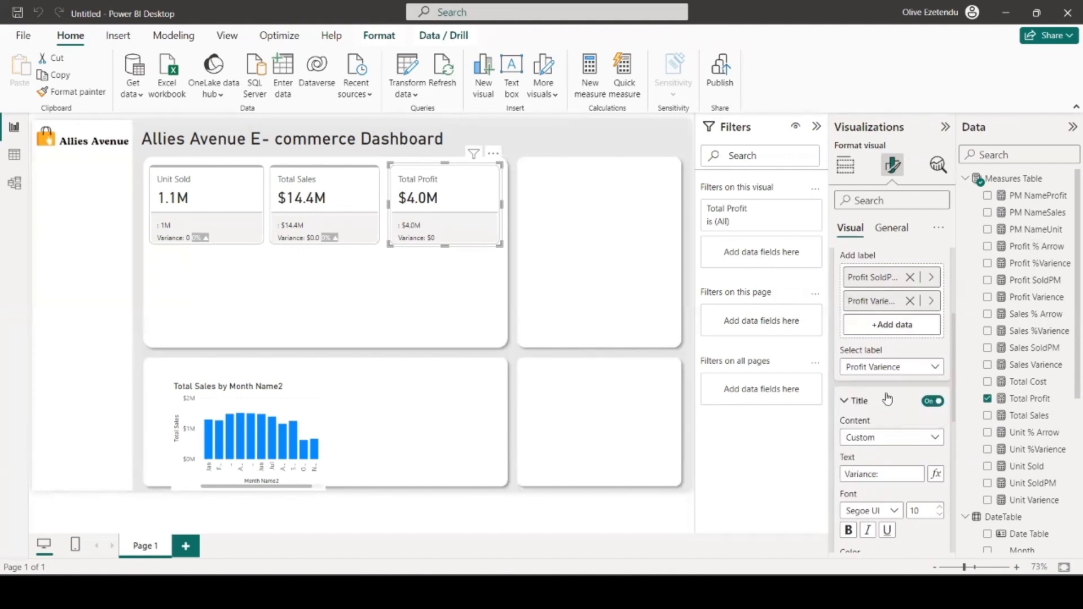
{"action": "scroll", "coordinate": [889, 397], "scroll_direction": "down", "scroll_amount": 3}
{"action": "scroll", "coordinate": [888, 398], "scroll_direction": "down", "scroll_amount": 4}
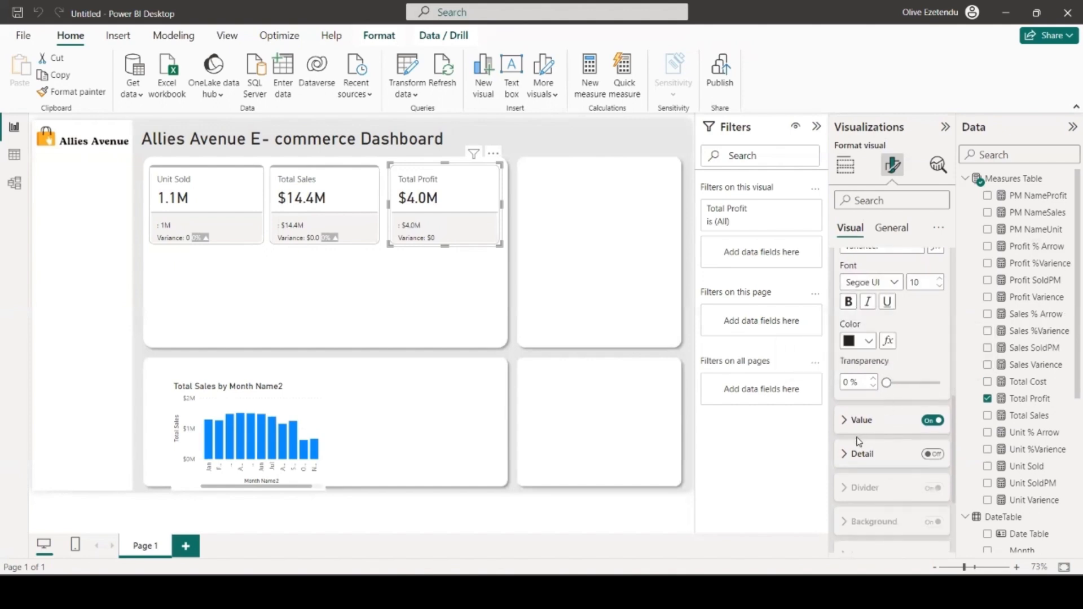
{"action": "left_click", "coordinate": [933, 454]}
{"action": "scroll", "coordinate": [866, 445], "scroll_direction": "down", "scroll_amount": 4}
{"action": "left_click", "coordinate": [847, 362]}
{"action": "scroll", "coordinate": [889, 406], "scroll_direction": "down", "scroll_amount": 4}
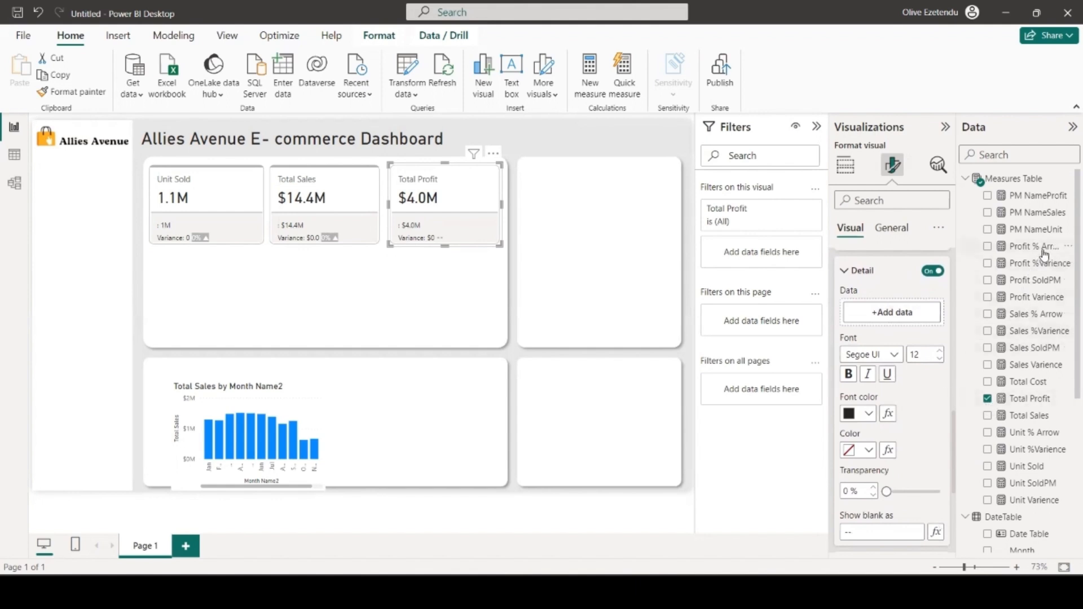
{"action": "left_click_drag", "start_coordinate": [1047, 250], "coordinate": [919, 318]}
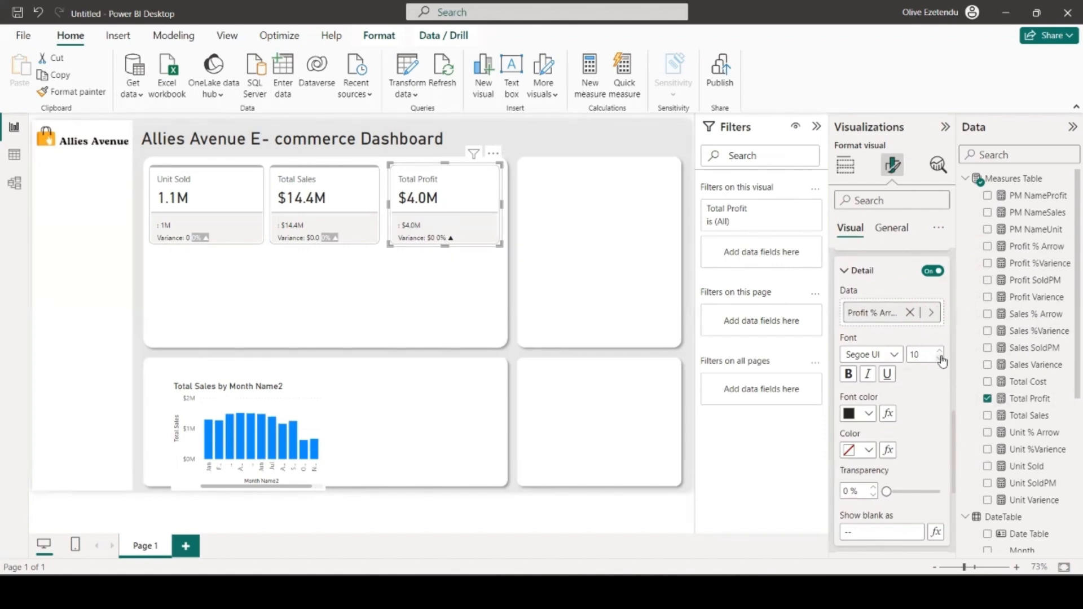
- Set the detail's font color to conditional formatting by rules based on the Profit %Varience measure
{"action": "scroll", "coordinate": [918, 415], "scroll_direction": "down", "scroll_amount": 3}
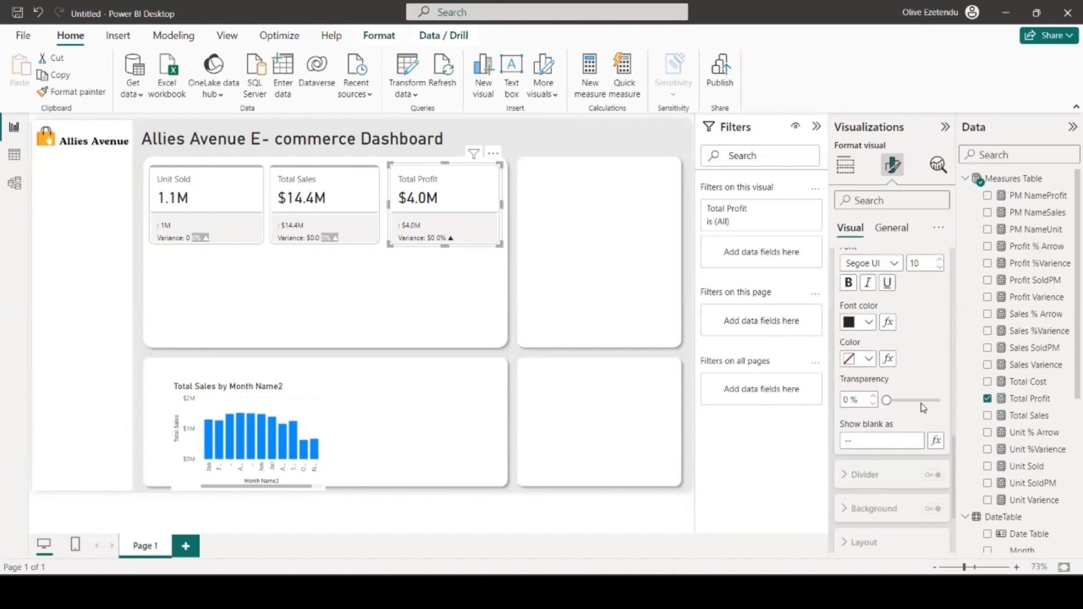
{"action": "left_click", "coordinate": [888, 325]}
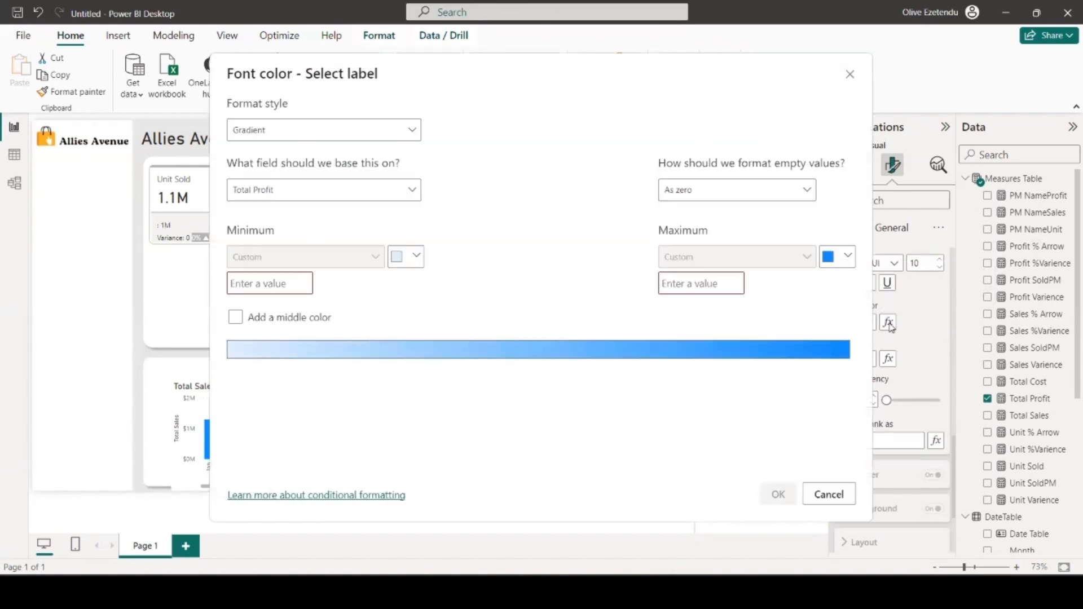
{"action": "left_click", "coordinate": [413, 133]}
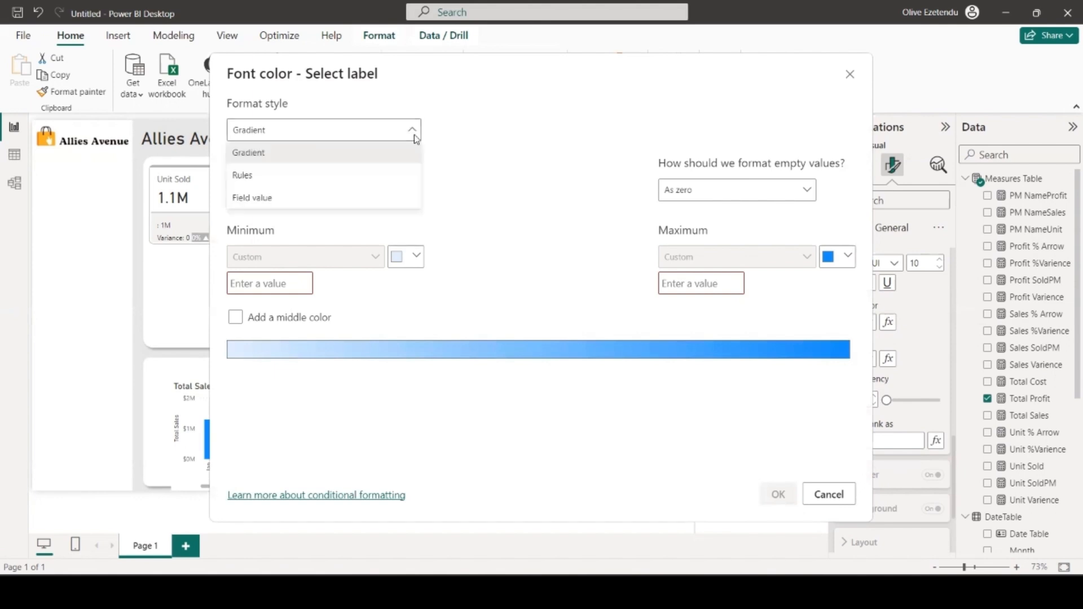
{"action": "left_click", "coordinate": [366, 178]}
{"action": "left_click", "coordinate": [412, 190]}
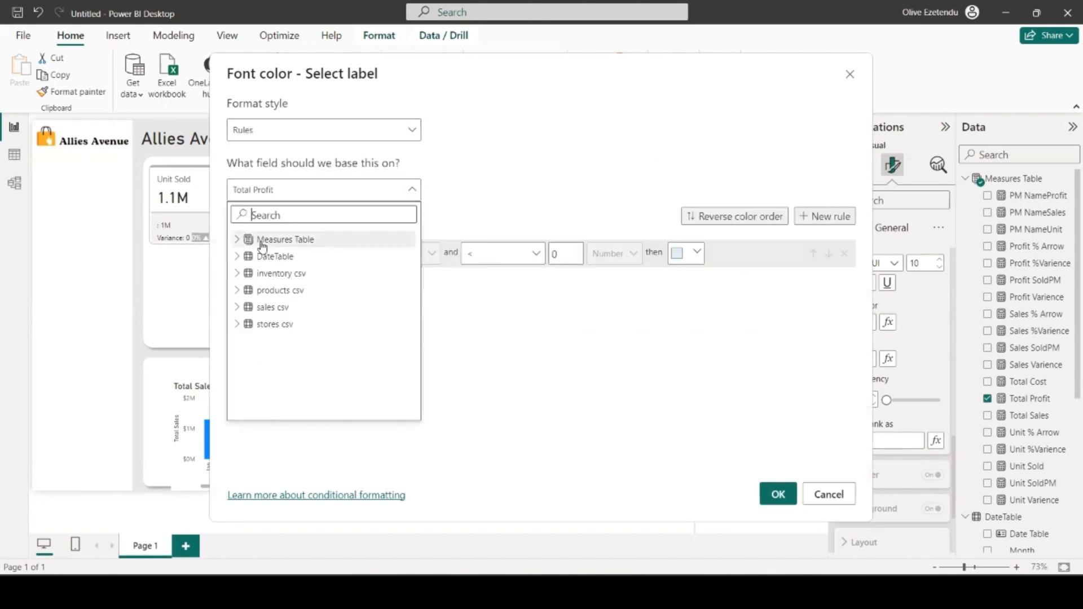
{"action": "left_click", "coordinate": [238, 241]}
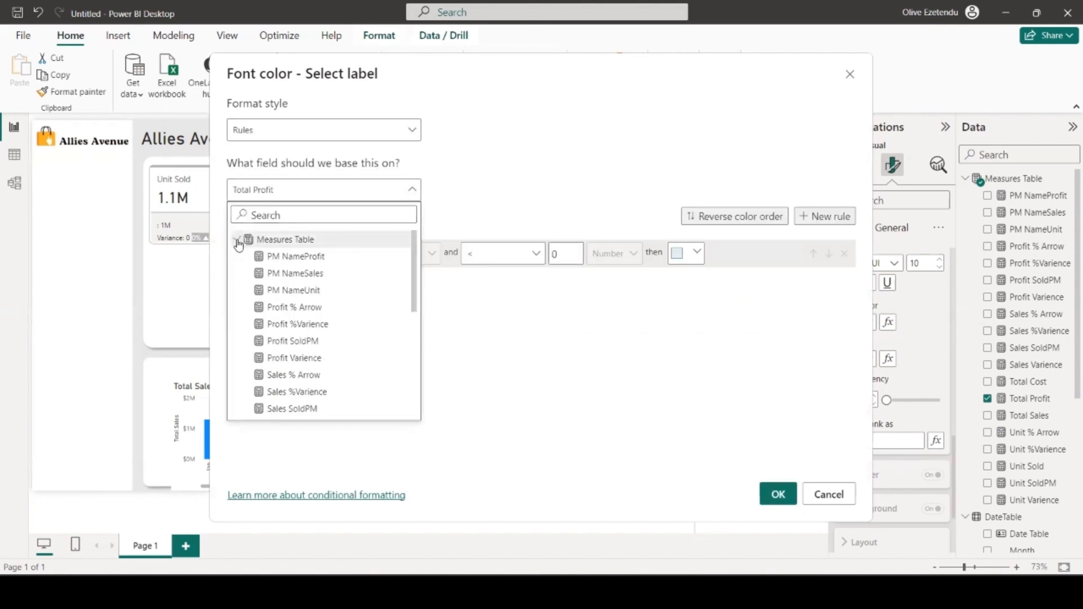
{"action": "left_click", "coordinate": [298, 324]}
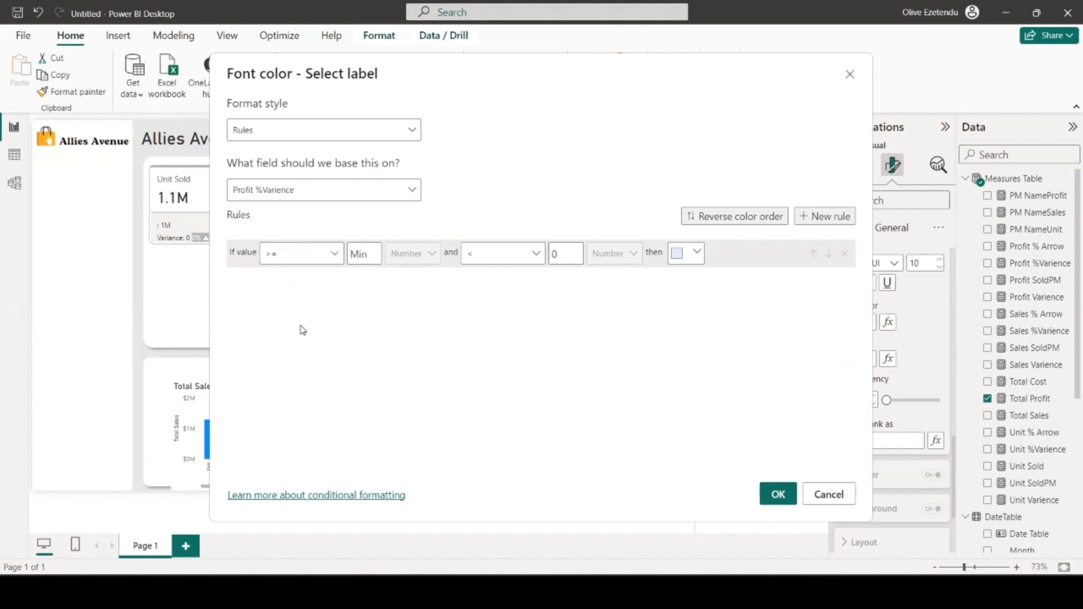
- Enter and copy the green hex #179A19, and color the first rule, from Min to below 0, #9A2816
{"action": "left_click", "coordinate": [697, 253]}
{"action": "left_click", "coordinate": [634, 473]}
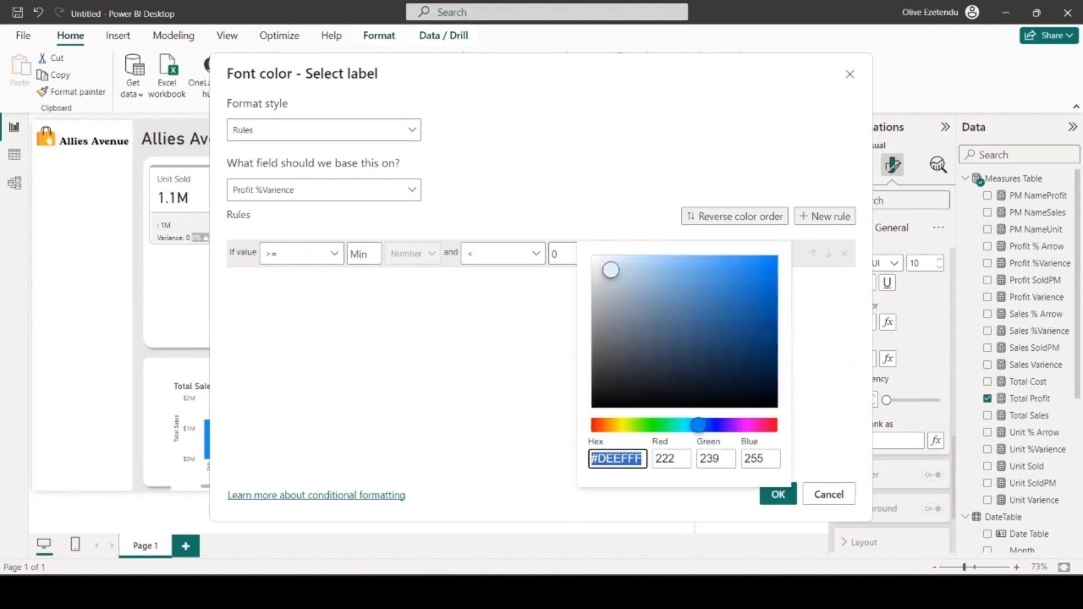
{"action": "type", "text": "#17"}
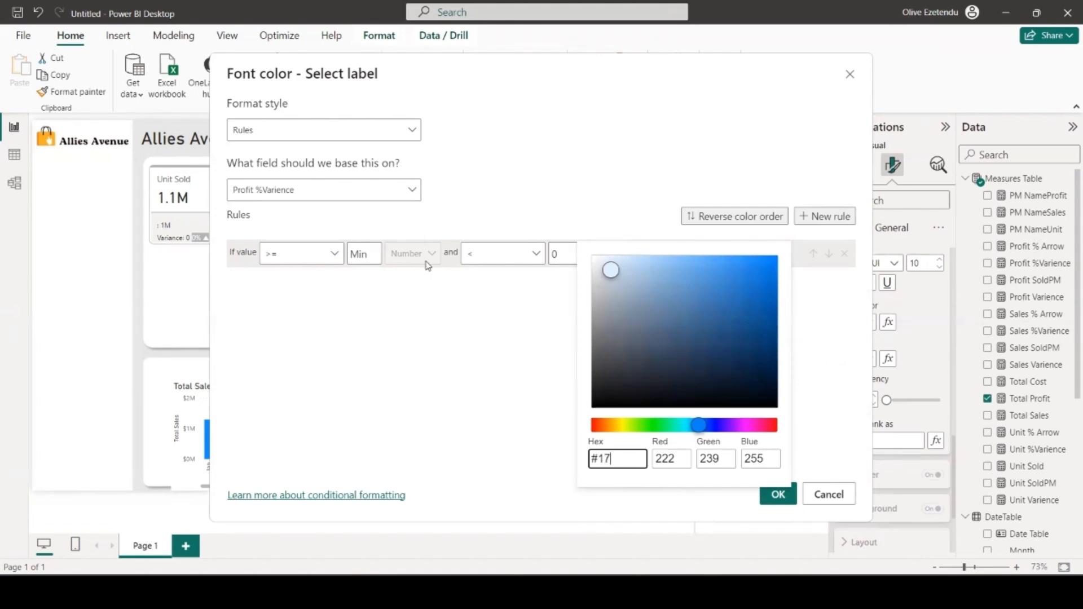
{"action": "type", "text": "9a19"}
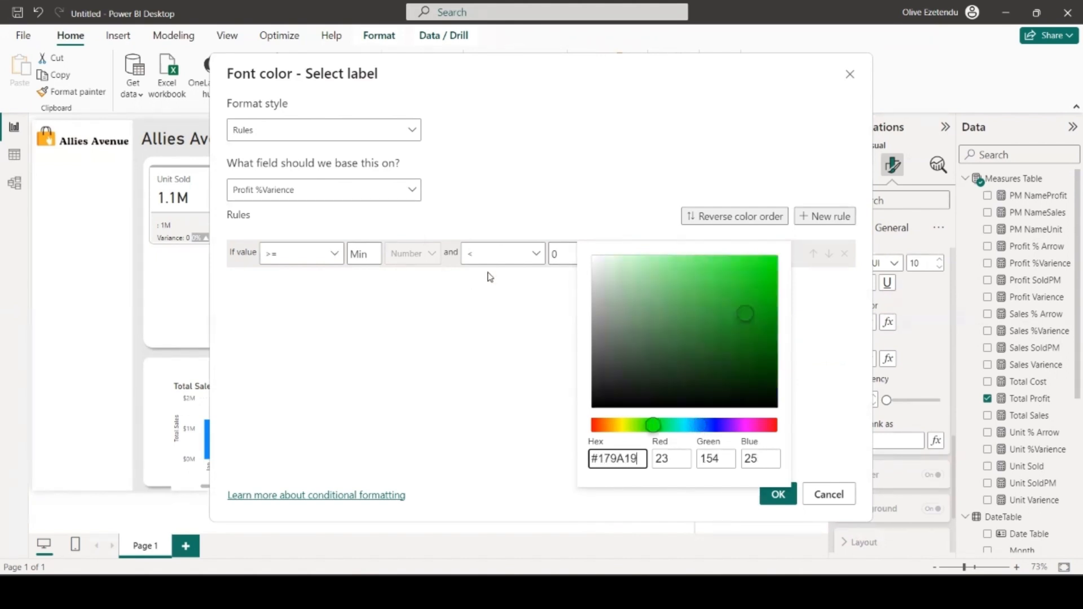
{"action": "double_click", "coordinate": [590, 459]}
{"action": "key", "text": "ctrl+c"}
{"action": "key", "text": "BackSpace"}
{"action": "type", "text": "#9a2816"}
- Add a second font color rule from 0 to Max using the copied green #179A19
{"action": "left_click", "coordinate": [825, 216]}
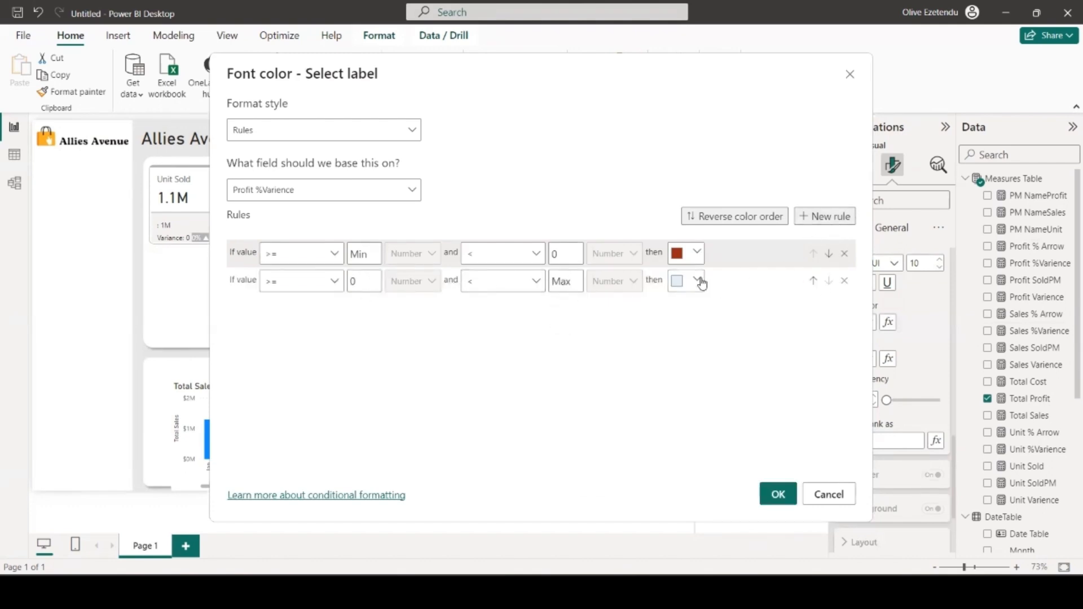
{"action": "left_click", "coordinate": [697, 281]}
{"action": "key", "text": "ctrl+v"}
{"action": "left_click", "coordinate": [851, 422]}
- Make the second font color rule strictly greater than 0, add a colored third rule for values equal to 0, and apply the rules
{"action": "left_click", "coordinate": [839, 218]}
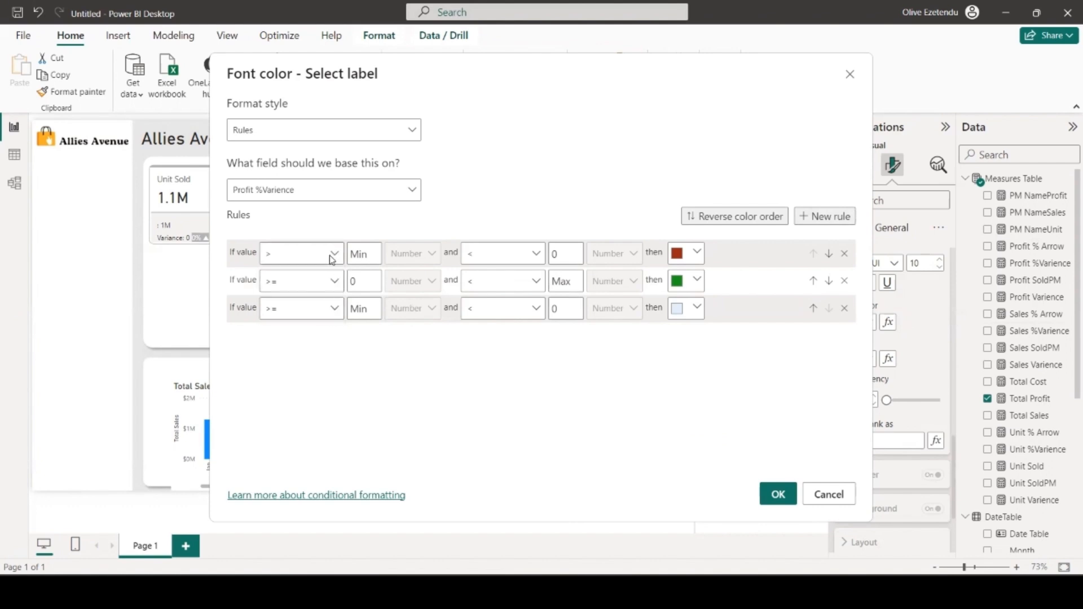
{"action": "left_click", "coordinate": [331, 285]}
{"action": "left_click", "coordinate": [316, 330]}
{"action": "left_click", "coordinate": [320, 315]}
{"action": "left_click", "coordinate": [310, 378]}
{"action": "left_click", "coordinate": [355, 310]}
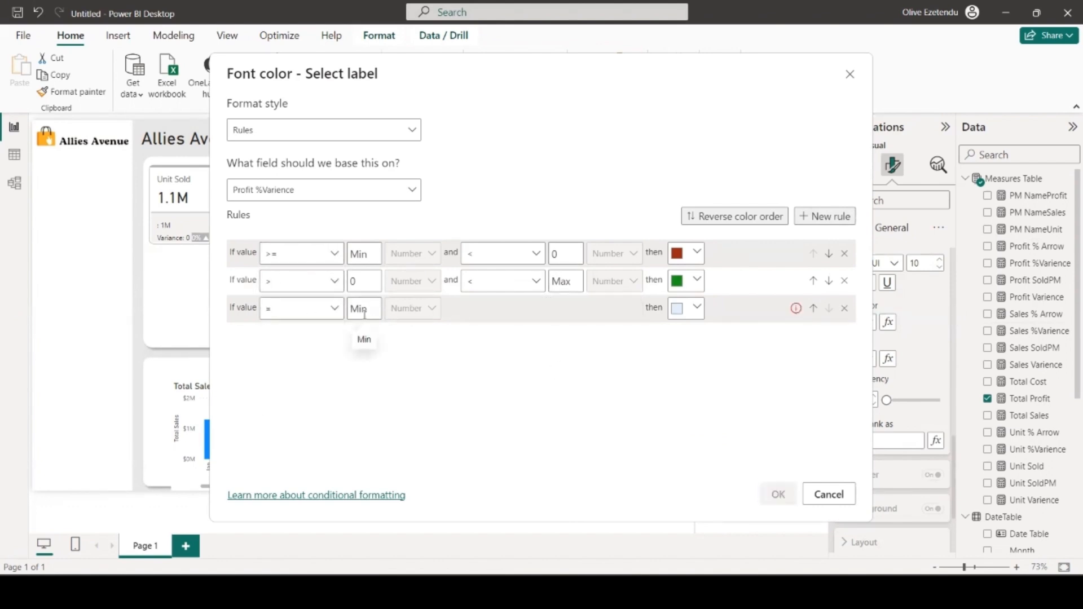
{"action": "type", "text": "0"}
{"action": "left_click", "coordinate": [698, 308]}
{"action": "left_click", "coordinate": [737, 309]}
{"action": "left_click", "coordinate": [778, 494]}
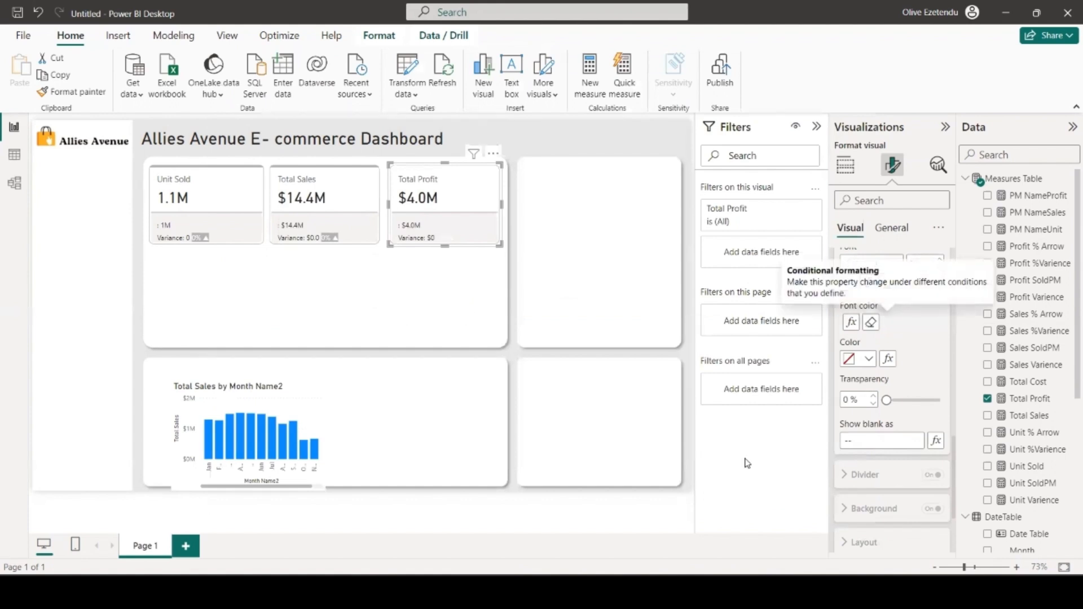
- Set the detail's background color to conditional formatting by rules based on the Profit %Varience measure
{"action": "left_click", "coordinate": [887, 359]}
{"action": "left_click", "coordinate": [323, 130]}
{"action": "left_click", "coordinate": [312, 171]}
{"action": "left_click", "coordinate": [323, 189]}
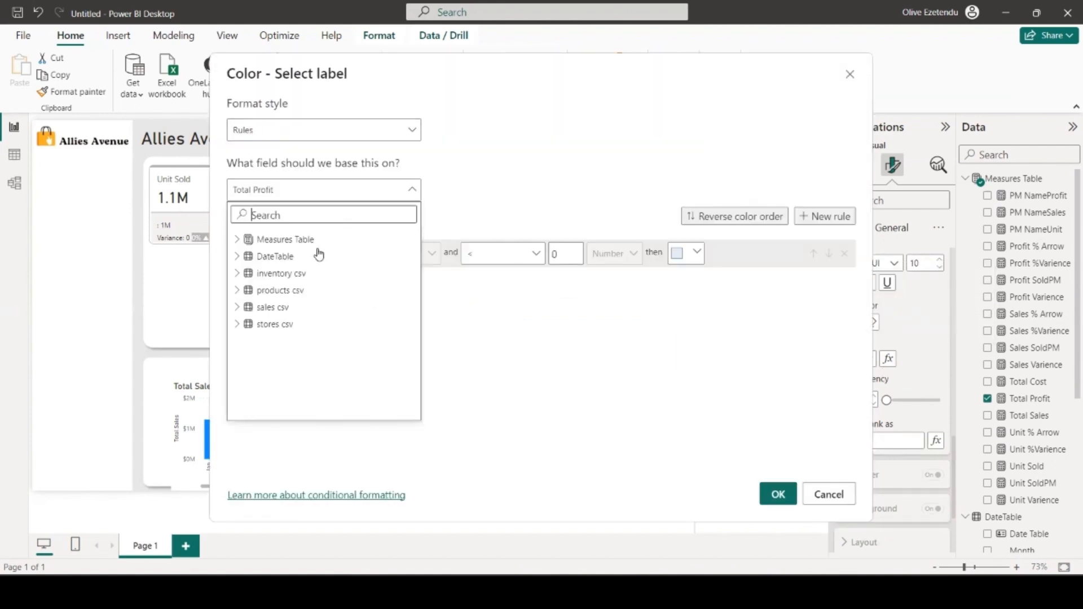
{"action": "left_click", "coordinate": [238, 237]}
{"action": "left_click", "coordinate": [299, 324]}
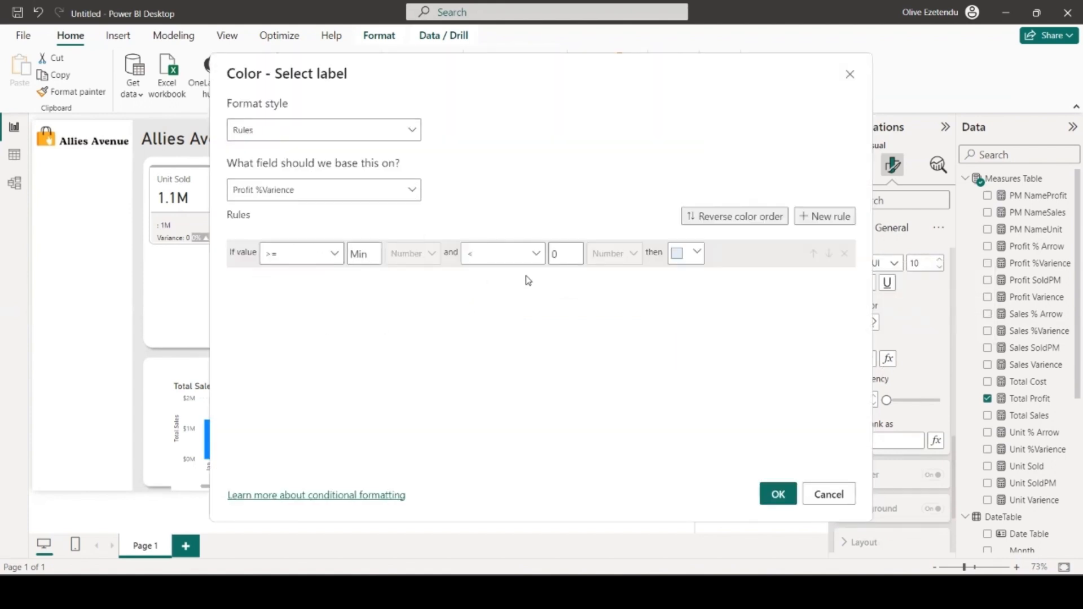
- Define the first background rule as greater than Min and less than 0, colored #F3AEA8
{"action": "left_click", "coordinate": [334, 254]}
{"action": "left_click", "coordinate": [315, 275]}
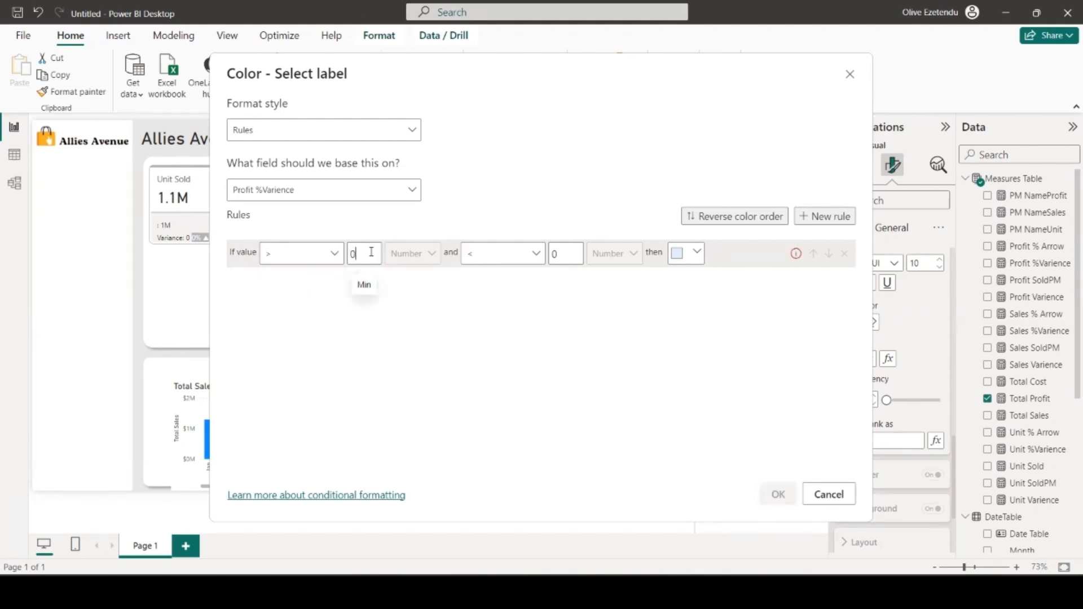
{"action": "left_click", "coordinate": [691, 253]}
{"action": "left_click", "coordinate": [627, 470]}
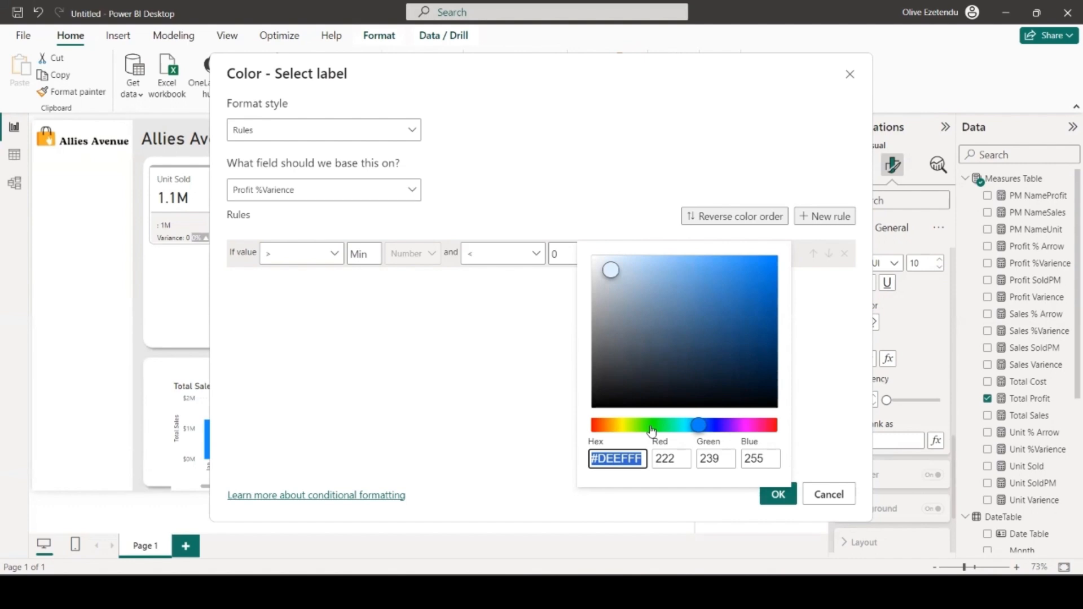
{"action": "type", "text": "#f3"}
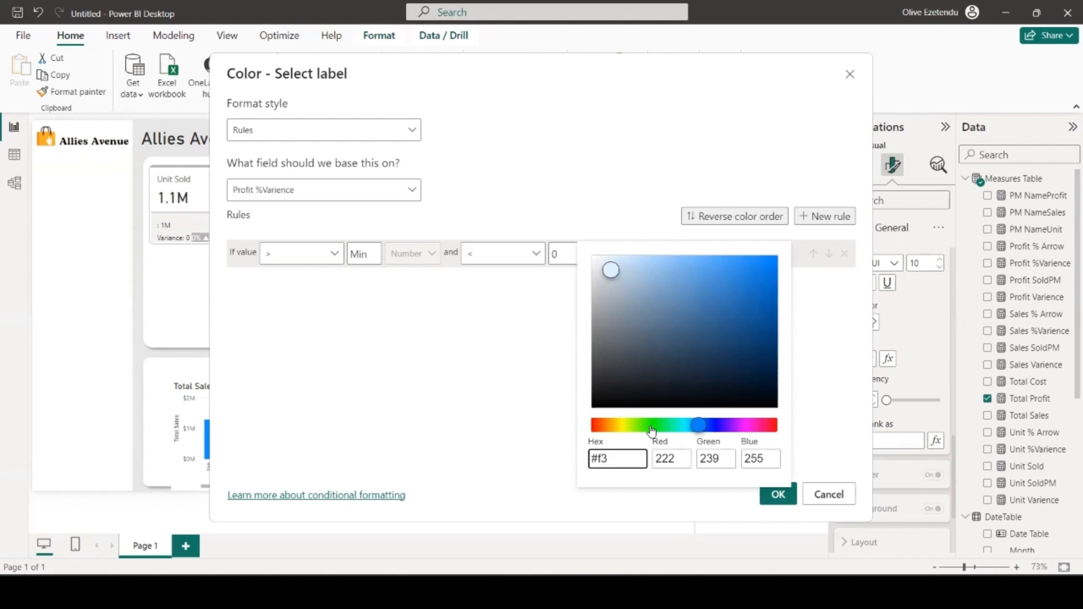
{"action": "type", "text": "aea8"}
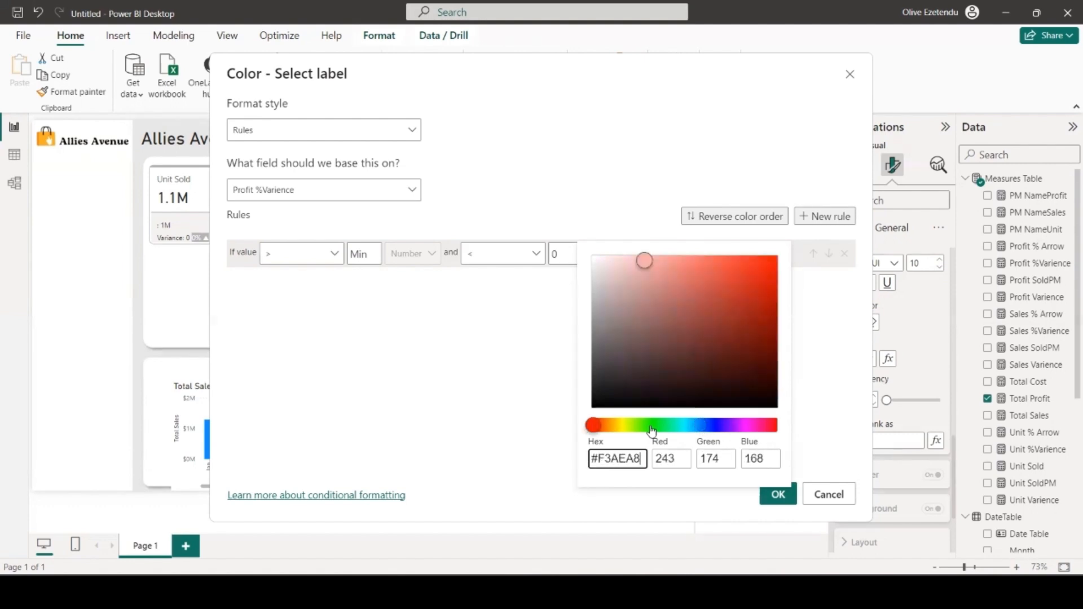
{"action": "key", "text": "Return"}
- Add a second background rule from 0 to below Max with the light green #B8E3B8
{"action": "left_click", "coordinate": [816, 218]}
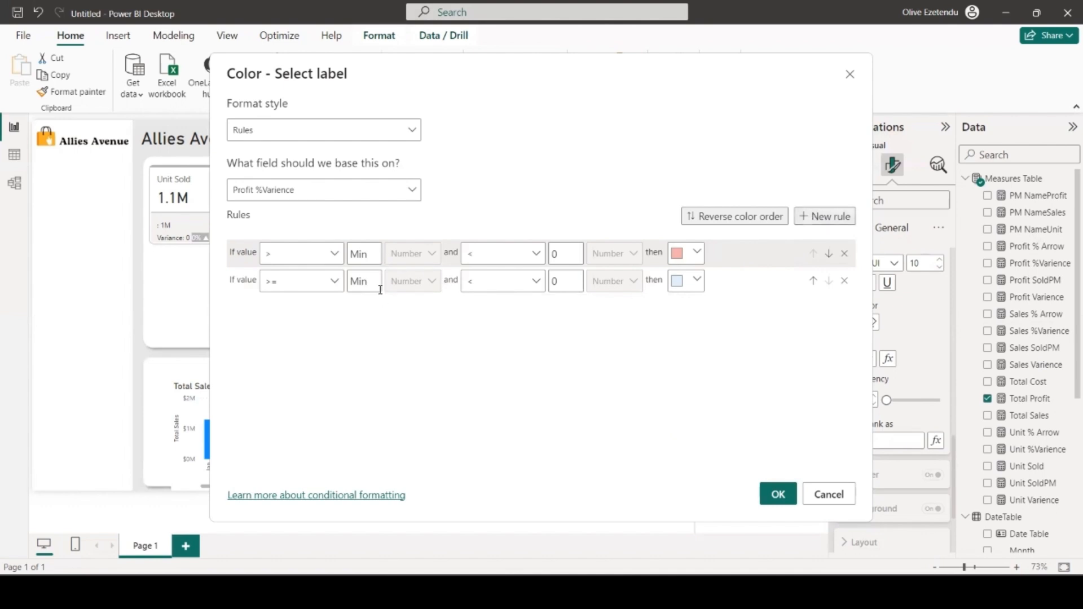
{"action": "left_click", "coordinate": [370, 284]}
{"action": "type", "text": "0"}
{"action": "left_click", "coordinate": [568, 283]}
{"action": "key", "text": "BackSpace"}
{"action": "left_click", "coordinate": [698, 281]}
{"action": "type", "text": "#b8e3b8"}
{"action": "key", "text": "Return"}
- Add a third background rule coloring values equal to 0 gray and apply the detail's background rules
{"action": "left_click", "coordinate": [825, 216]}
{"action": "left_click", "coordinate": [333, 309]}
{"action": "left_click", "coordinate": [292, 378]}
{"action": "left_click", "coordinate": [361, 309]}
{"action": "type", "text": "0"}
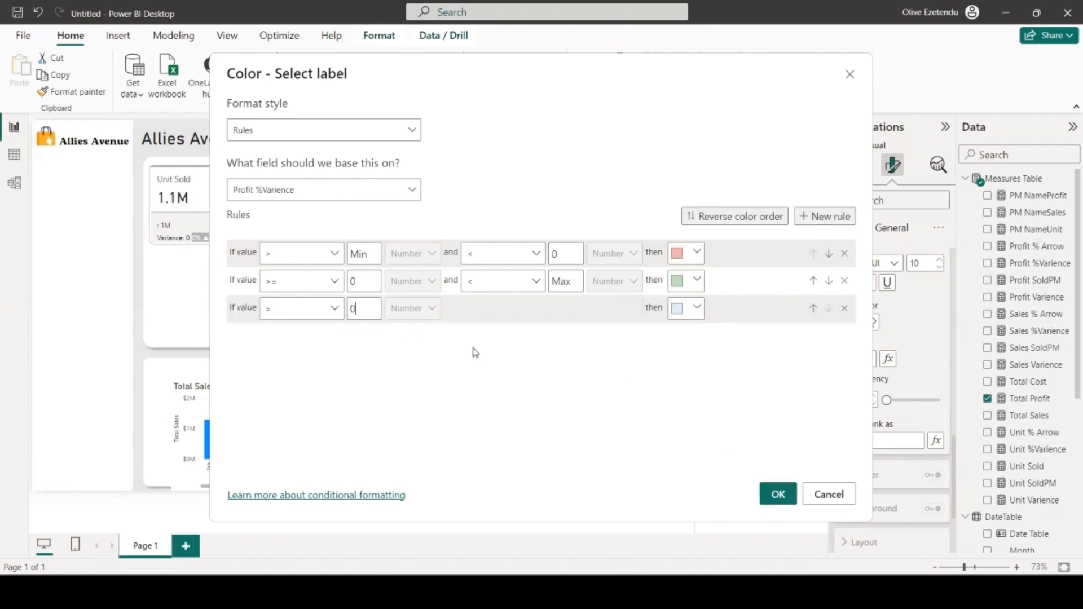
{"action": "left_click", "coordinate": [697, 308]}
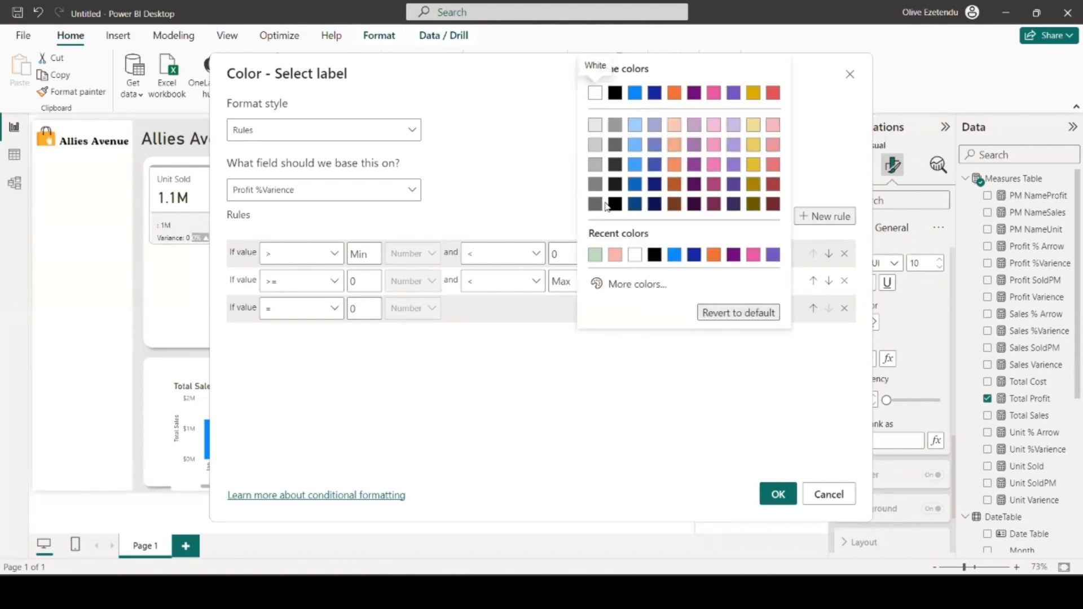
{"action": "left_click", "coordinate": [595, 166]}
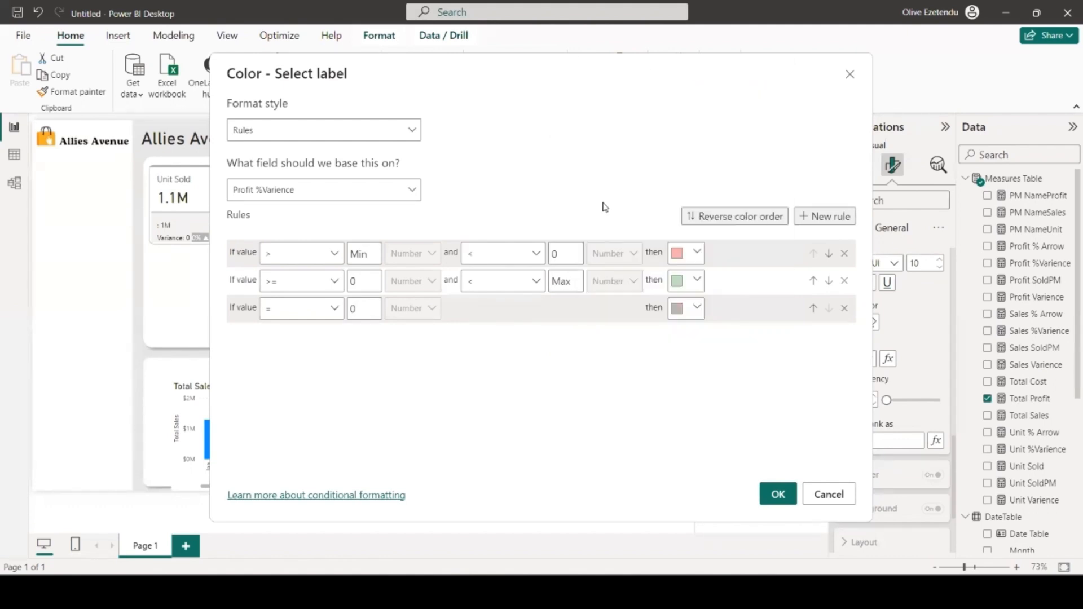
{"action": "left_click", "coordinate": [779, 494]}
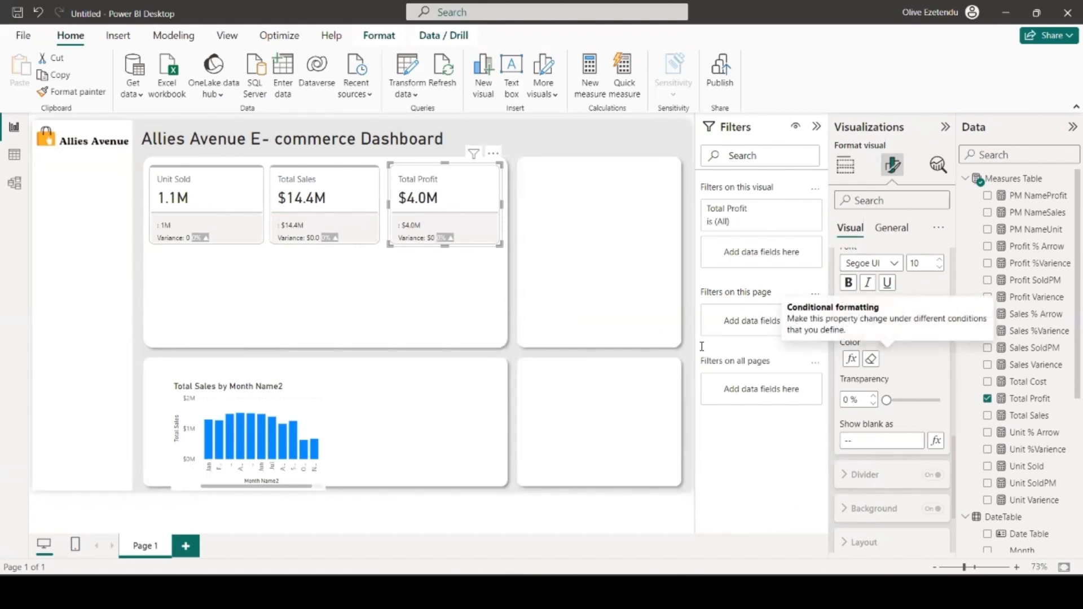
- Turn on the Total Profit card's accent bar, place it at the top and set its width to 5 px
{"action": "scroll", "coordinate": [883, 399], "scroll_direction": "down", "scroll_amount": 2}
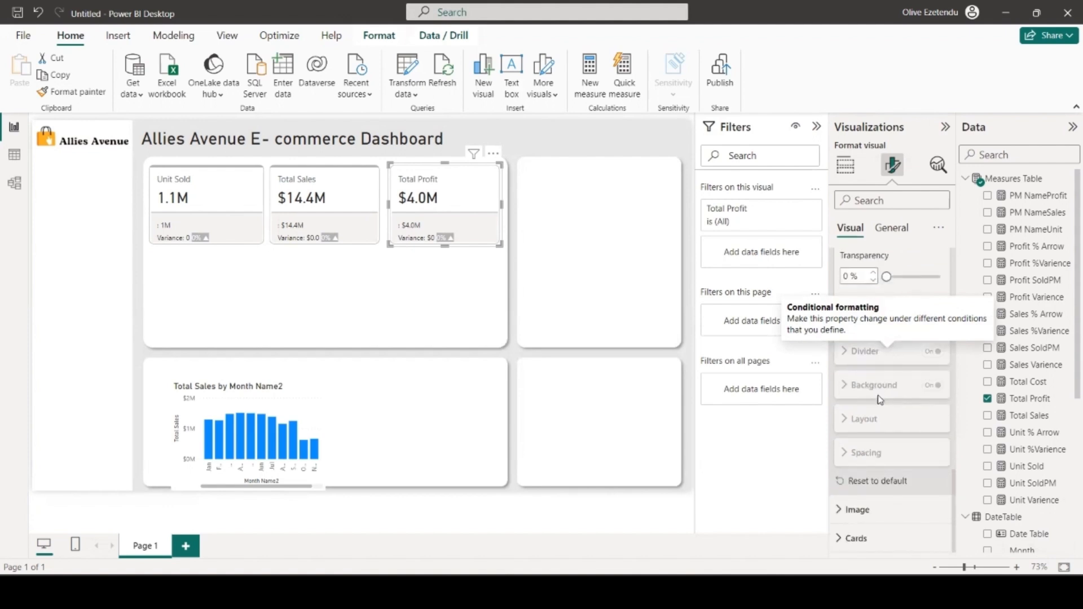
{"action": "left_click", "coordinate": [863, 539]}
{"action": "scroll", "coordinate": [865, 519], "scroll_direction": "down", "scroll_amount": 5}
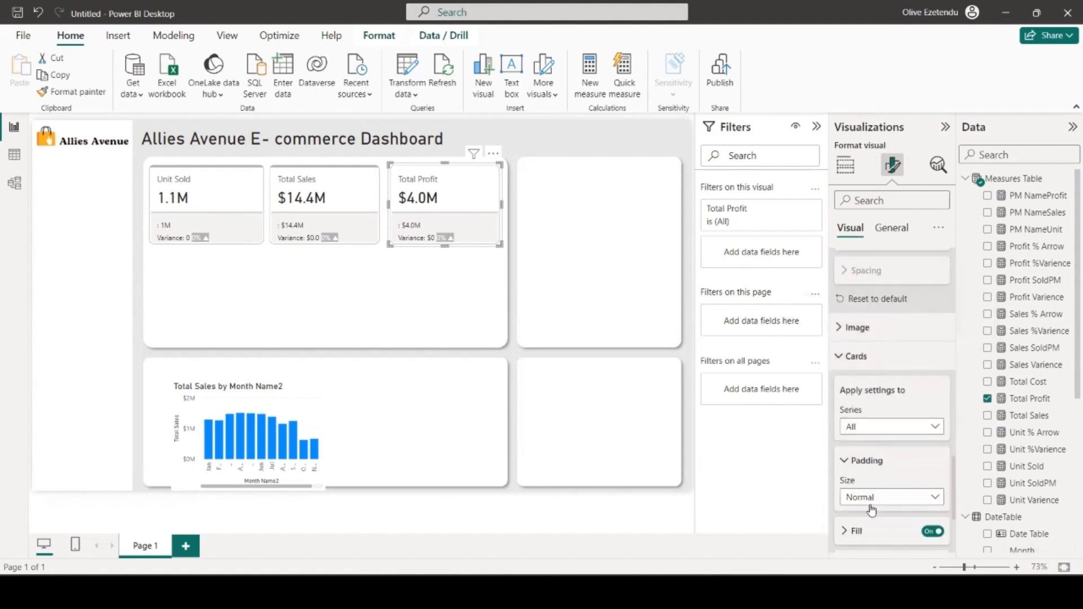
{"action": "left_click", "coordinate": [932, 511]}
{"action": "left_click", "coordinate": [845, 510]}
{"action": "scroll", "coordinate": [875, 481], "scroll_direction": "down", "scroll_amount": 3}
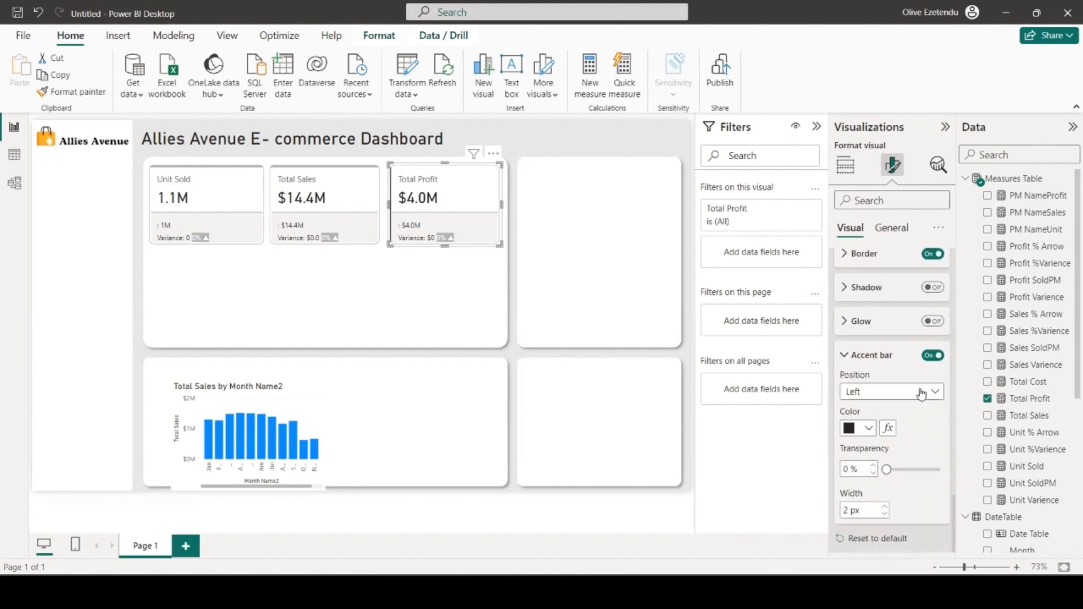
{"action": "left_click", "coordinate": [920, 392]}
{"action": "left_click", "coordinate": [876, 461]}
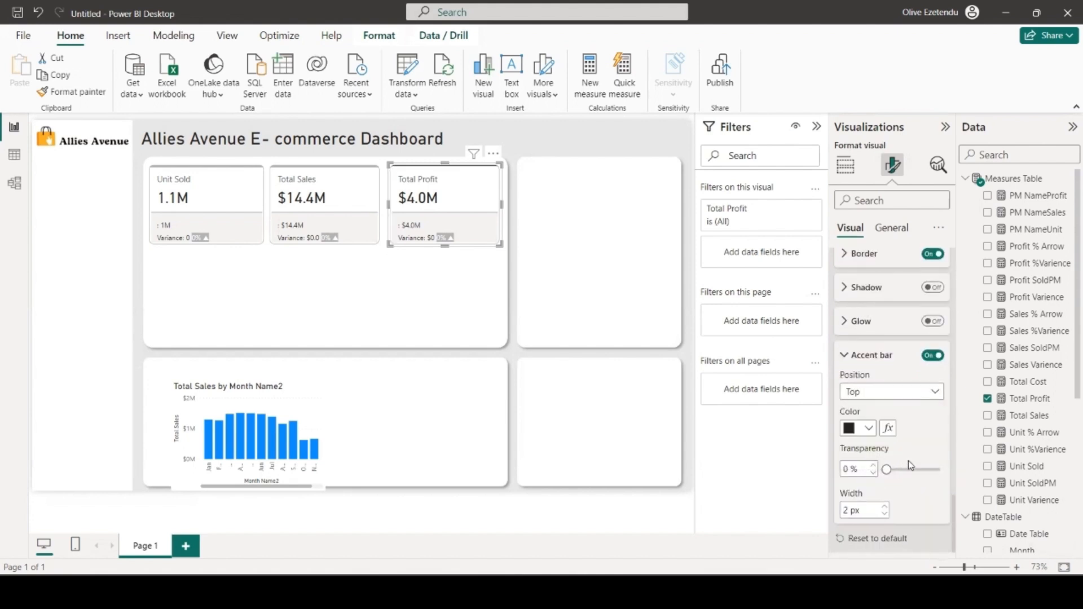
{"action": "left_click", "coordinate": [885, 507]}
{"action": "left_click", "coordinate": [885, 506]}
{"action": "left_click", "coordinate": [885, 506]}
- Set the accent bar's color to conditional formatting by rules based on the Profit %Varience measure
{"action": "left_click", "coordinate": [889, 430]}
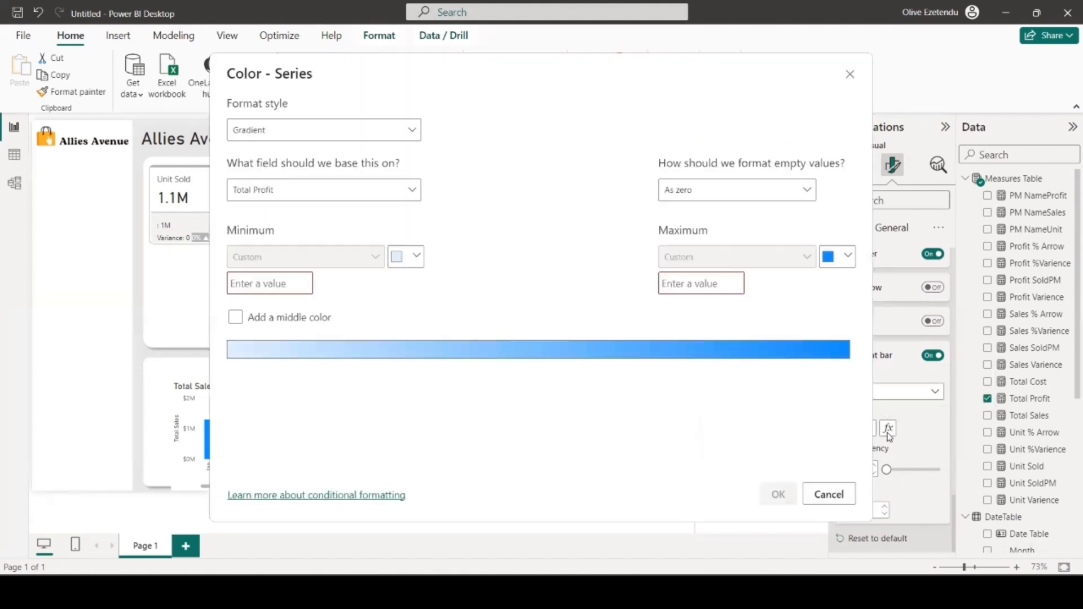
{"action": "left_click", "coordinate": [411, 131]}
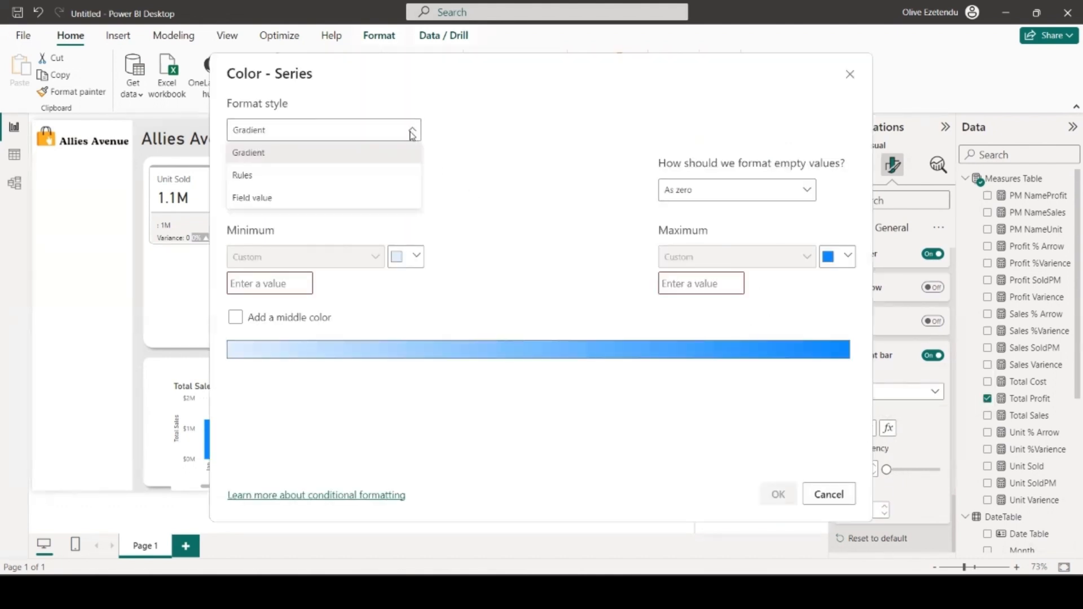
{"action": "left_click", "coordinate": [375, 175]}
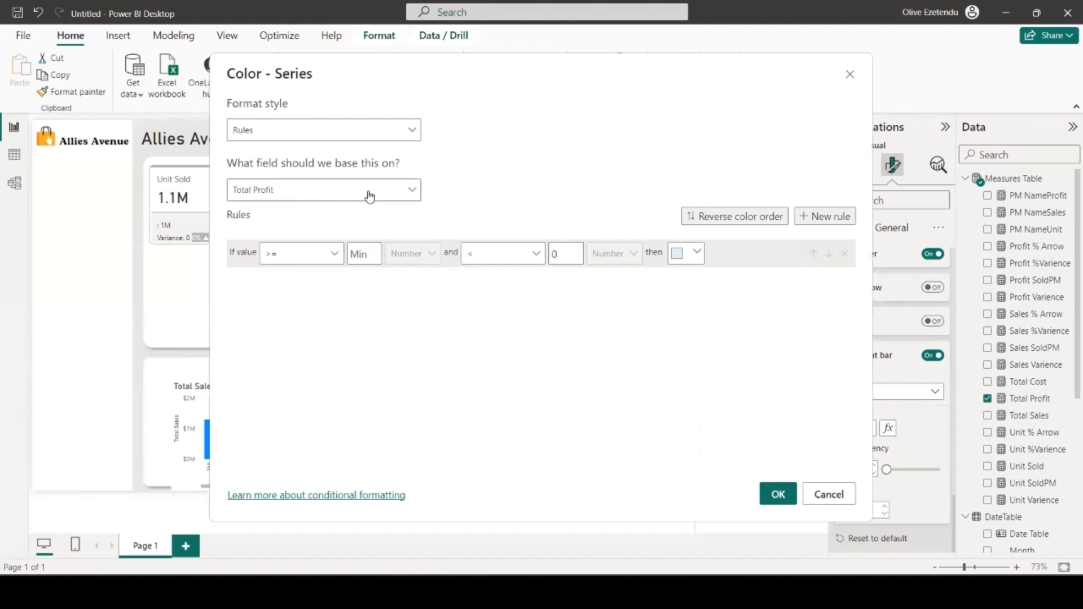
{"action": "left_click", "coordinate": [405, 191]}
{"action": "left_click", "coordinate": [237, 239]}
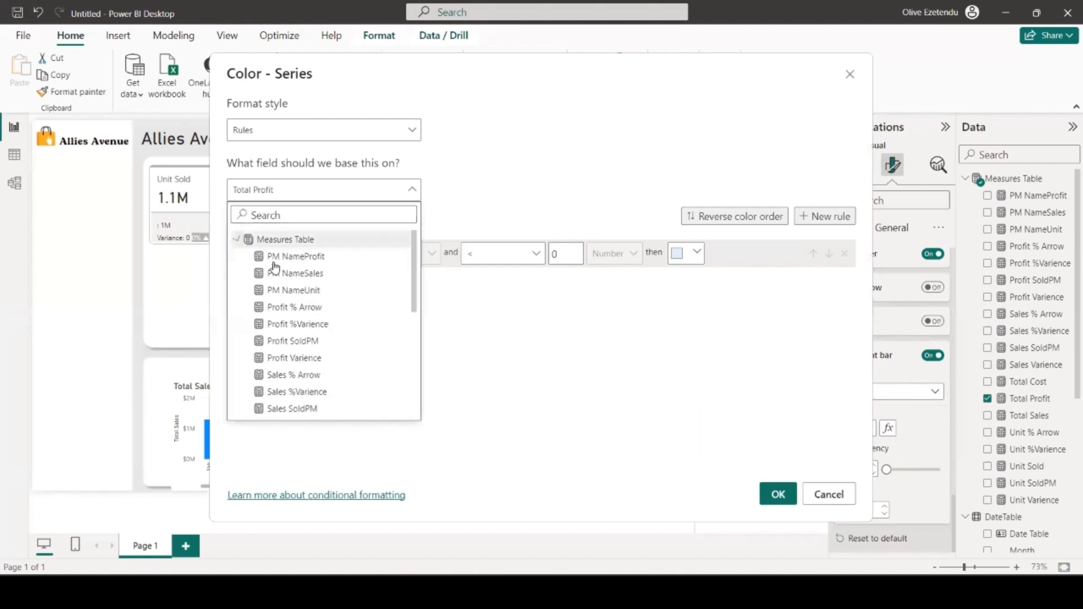
{"action": "left_click", "coordinate": [311, 326]}
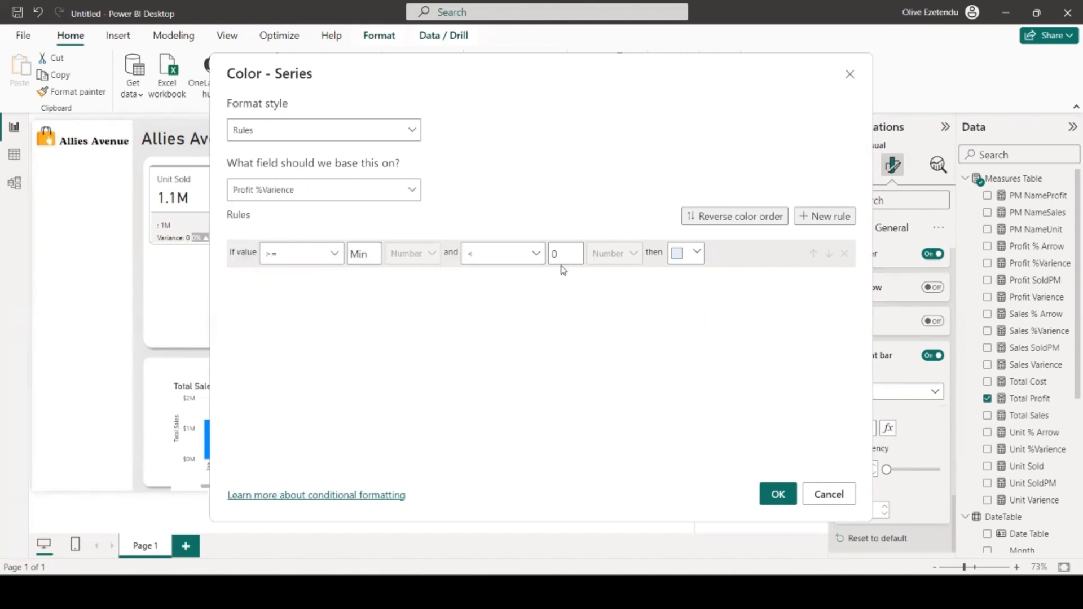
- Color the accent bar's first rule, from Min to below 0, light red #F3AEAB
{"action": "left_click", "coordinate": [693, 257]}
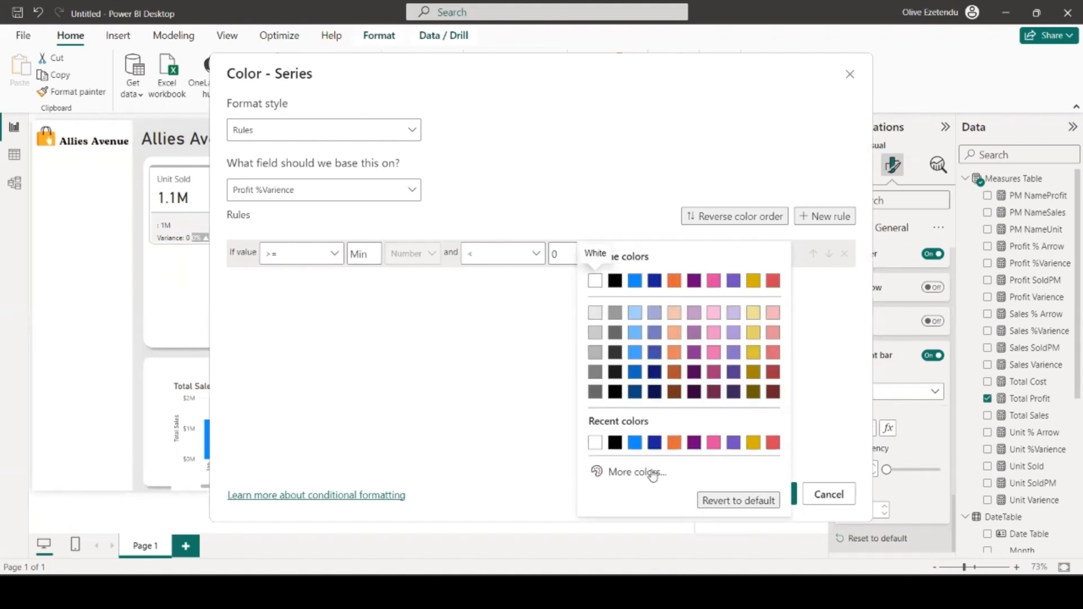
{"action": "left_click", "coordinate": [633, 472]}
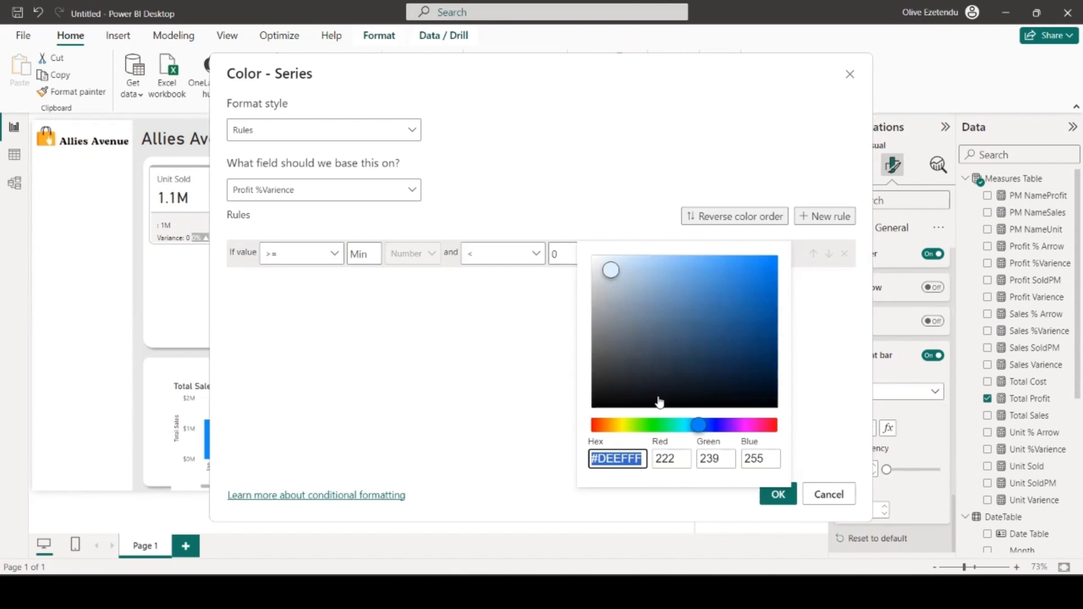
{"action": "type", "text": "#"}
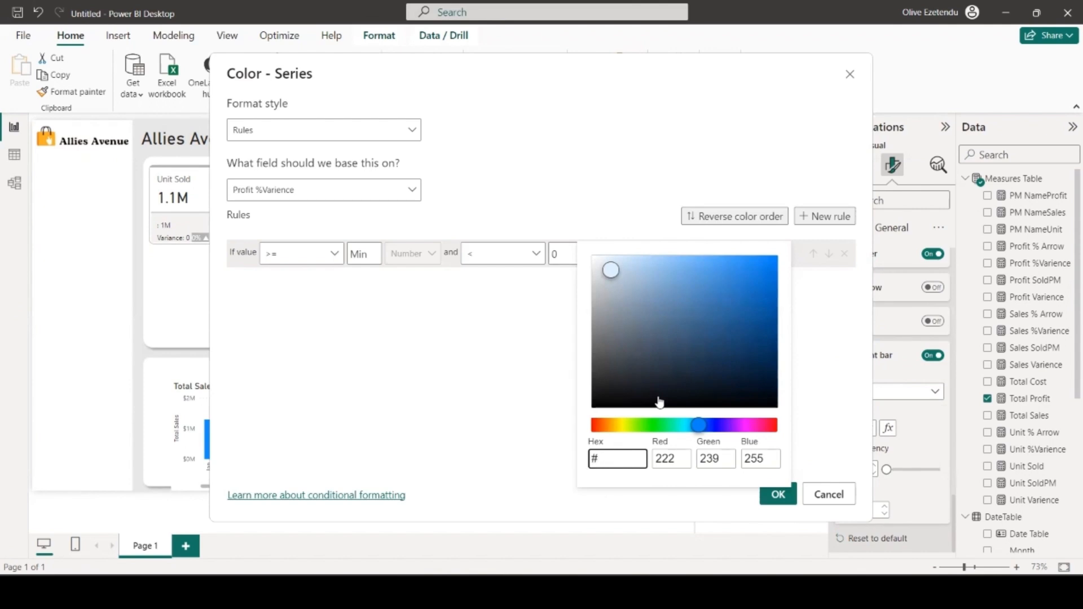
{"action": "type", "text": "f3aeab"}
- Add a second accent bar rule from 0 to Max with the light green #B8E3B8
{"action": "left_click", "coordinate": [824, 216]}
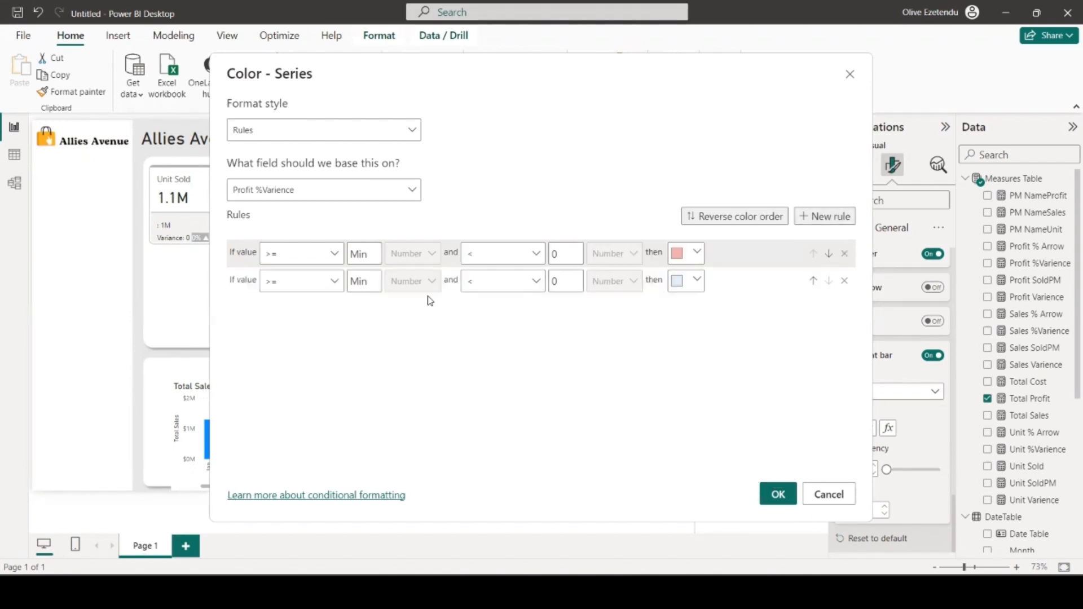
{"action": "left_click", "coordinate": [364, 280]}
{"action": "type", "text": "0"}
{"action": "left_click", "coordinate": [566, 280]}
{"action": "left_click", "coordinate": [565, 324]}
{"action": "left_click", "coordinate": [686, 281]}
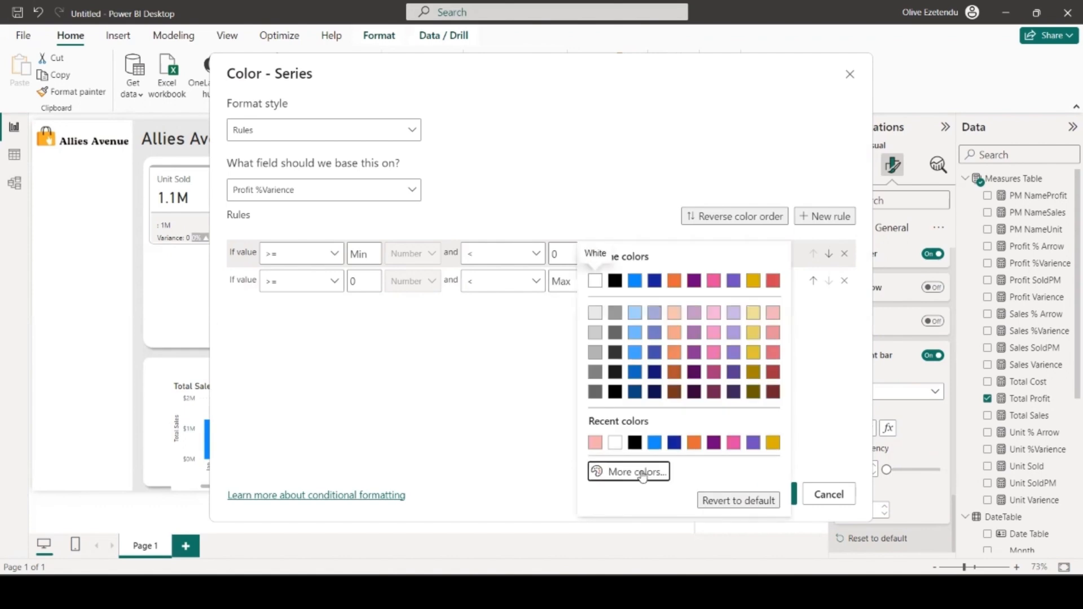
{"action": "left_click", "coordinate": [642, 473]}
{"action": "type", "text": "#b8e3b8"}
{"action": "left_click", "coordinate": [515, 420]}
- Make the second accent bar rule strictly greater than 0, add a gray third rule for values equal to 0, and apply the rules
{"action": "left_click", "coordinate": [825, 216]}
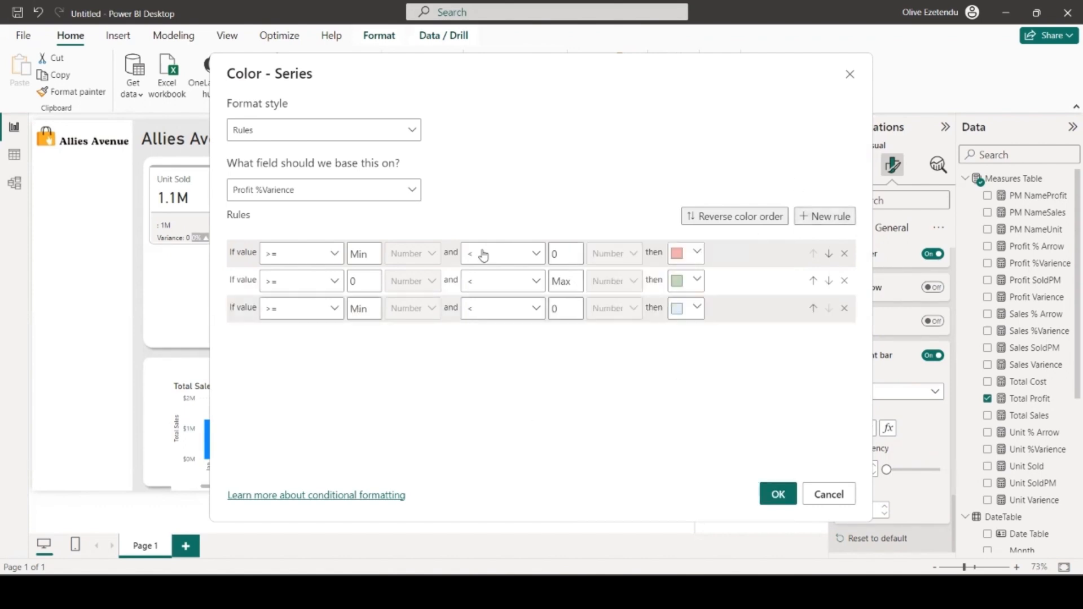
{"action": "left_click", "coordinate": [334, 282]}
{"action": "left_click", "coordinate": [310, 328]}
{"action": "left_click", "coordinate": [336, 309]}
{"action": "left_click", "coordinate": [310, 377]}
{"action": "left_click", "coordinate": [366, 309]}
{"action": "type", "text": "0"}
{"action": "left_click", "coordinate": [697, 309]}
{"action": "left_click", "coordinate": [594, 168]}
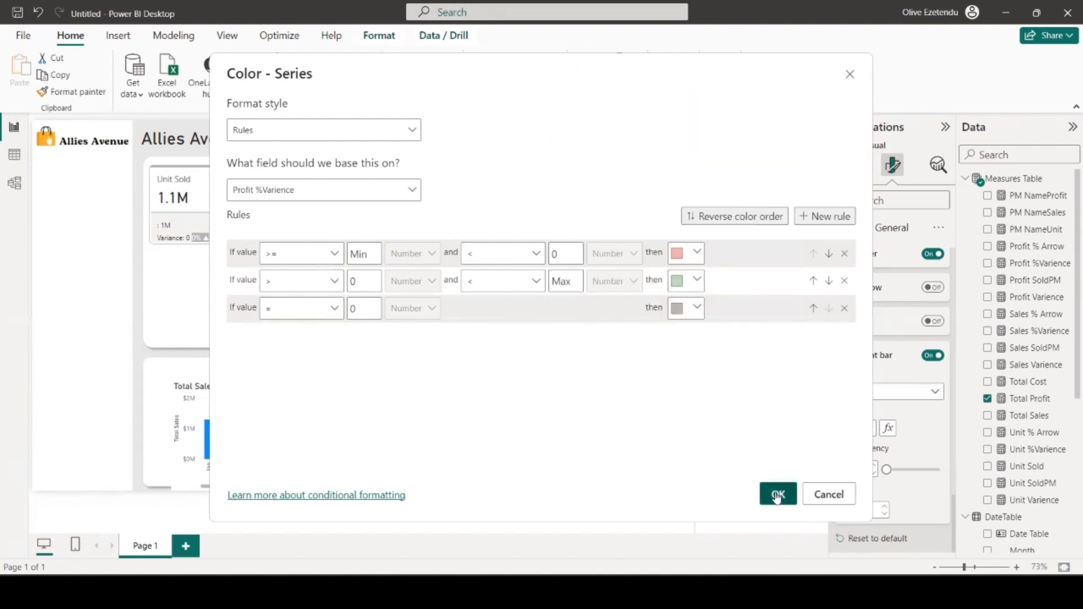
{"action": "left_click", "coordinate": [779, 494]}
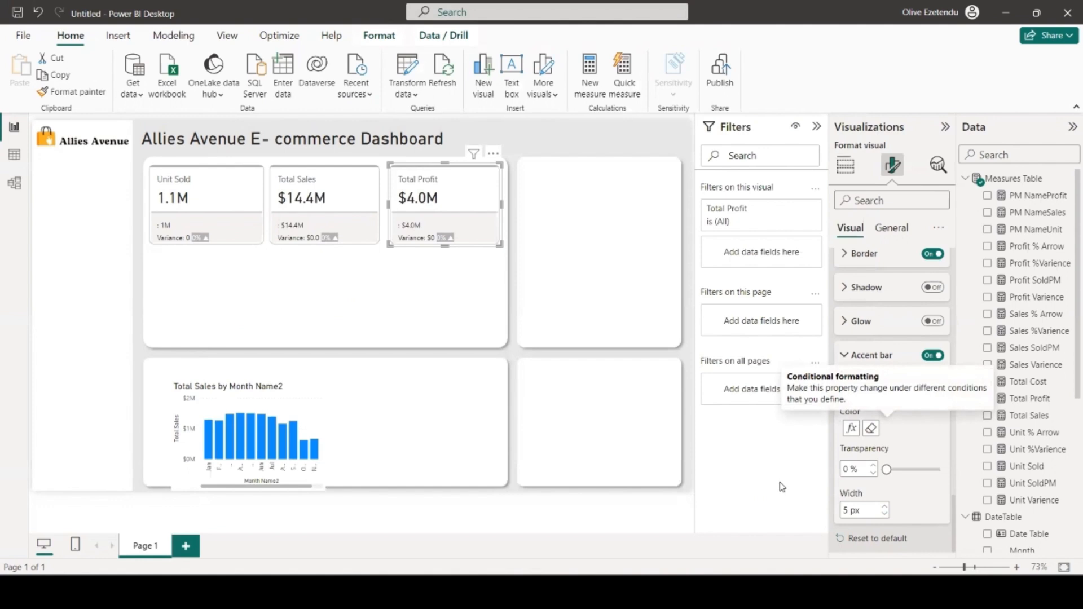
- Filter the cards by individual months, including November and September, in the monthly sales chart to check their labels and colors
{"action": "left_click", "coordinate": [314, 456]}
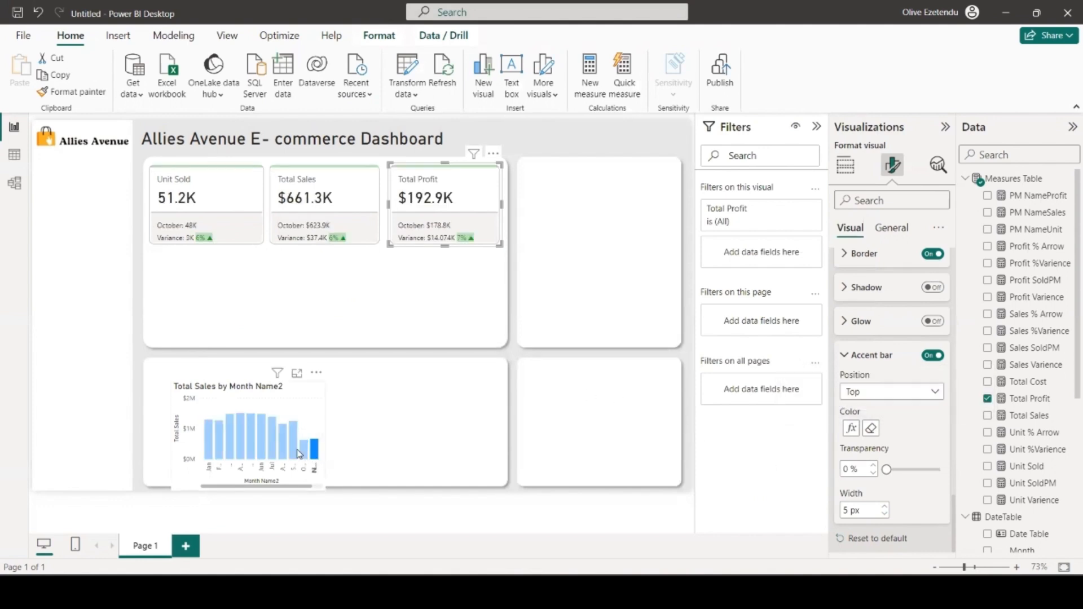
{"action": "left_click", "coordinate": [298, 452]}
{"action": "left_click", "coordinate": [285, 446]}
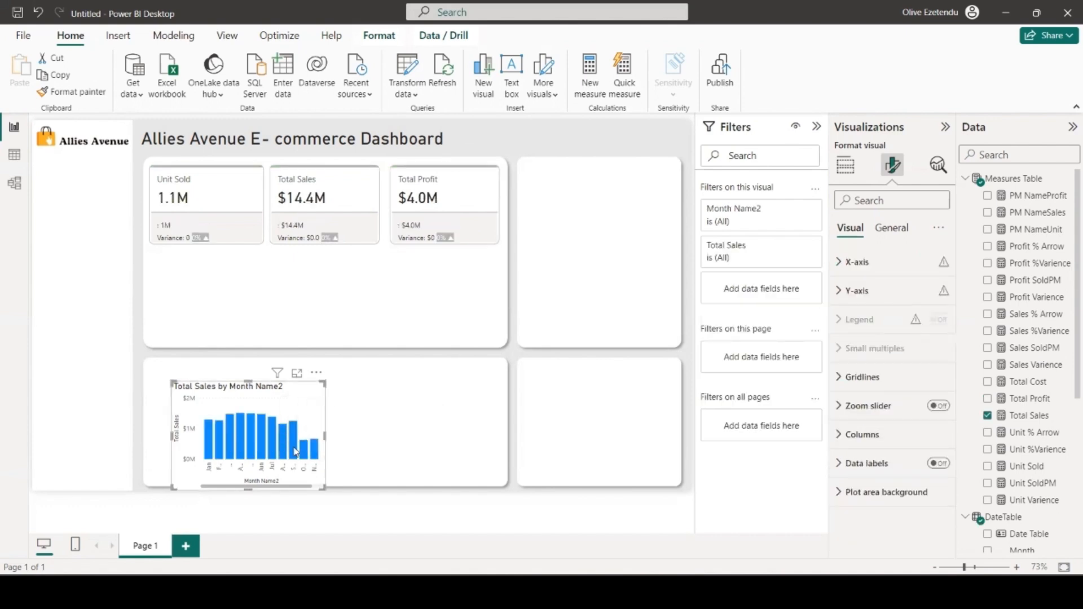
{"action": "left_click", "coordinate": [294, 449]}
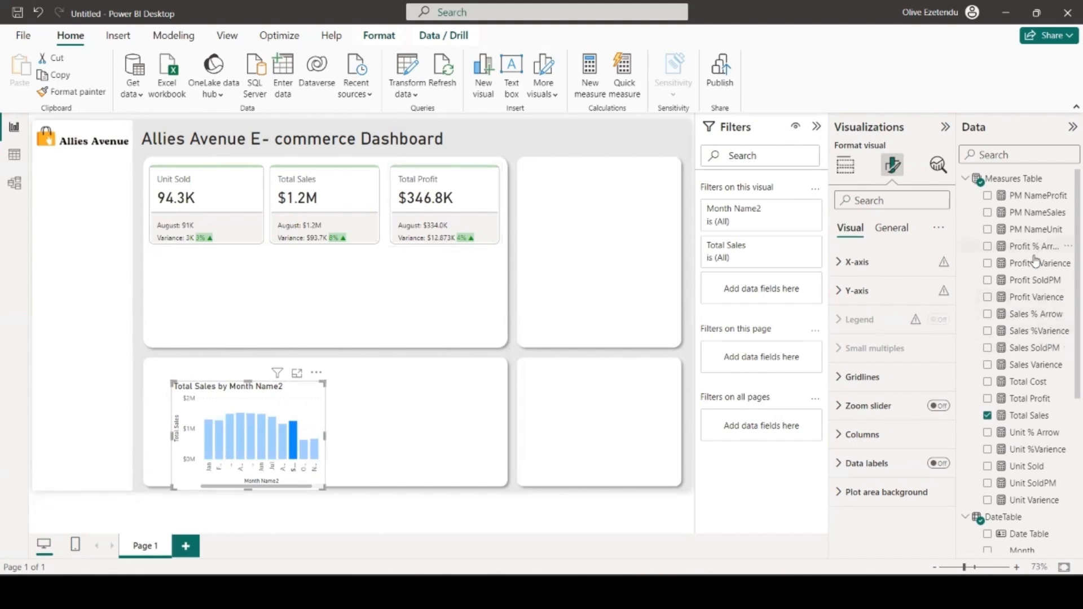
- Adjust the number of decimal places shown for the Profit Varience measure
{"action": "left_click", "coordinate": [1024, 305]}
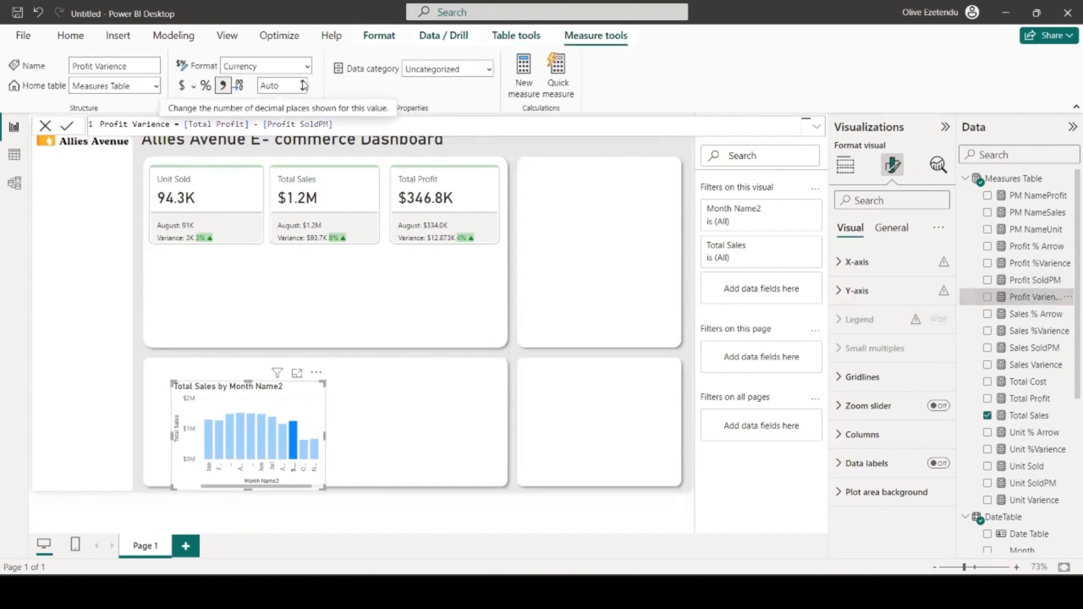
{"action": "left_click", "coordinate": [305, 86]}
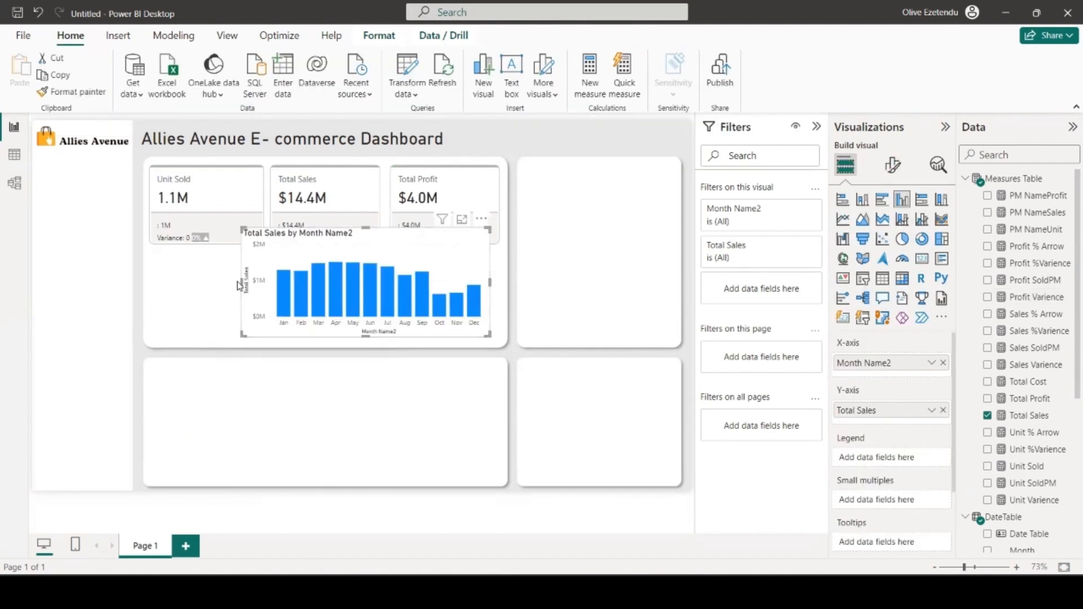
- Enlarge the monthly sales column chart to fill the width and lower part of the container holding the cards
{"action": "left_click_drag", "start_coordinate": [244, 282], "coordinate": [148, 282]}
{"action": "left_click_drag", "start_coordinate": [318, 337], "coordinate": [320, 350]}
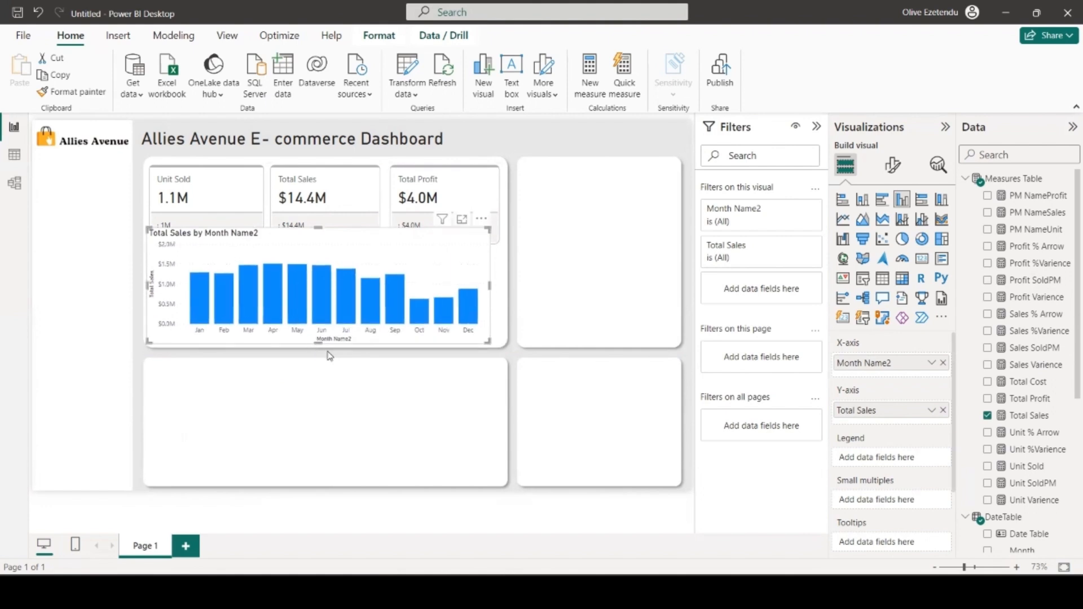
{"action": "left_click_drag", "start_coordinate": [490, 285], "coordinate": [502, 289]}
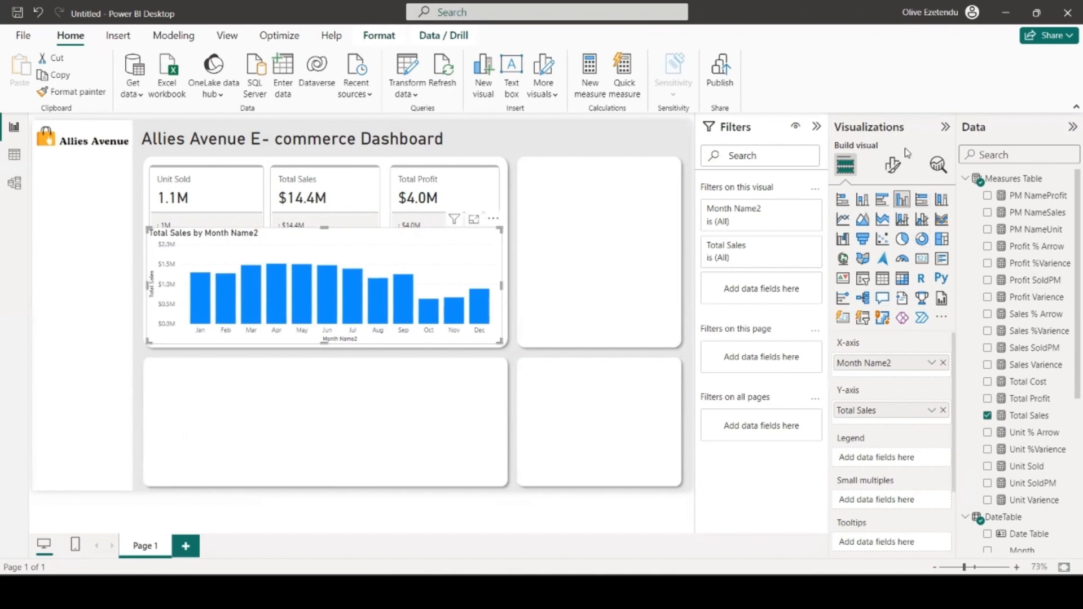
- Set the background transparency of the monthly sales chart to 100%
{"action": "left_click", "coordinate": [893, 167]}
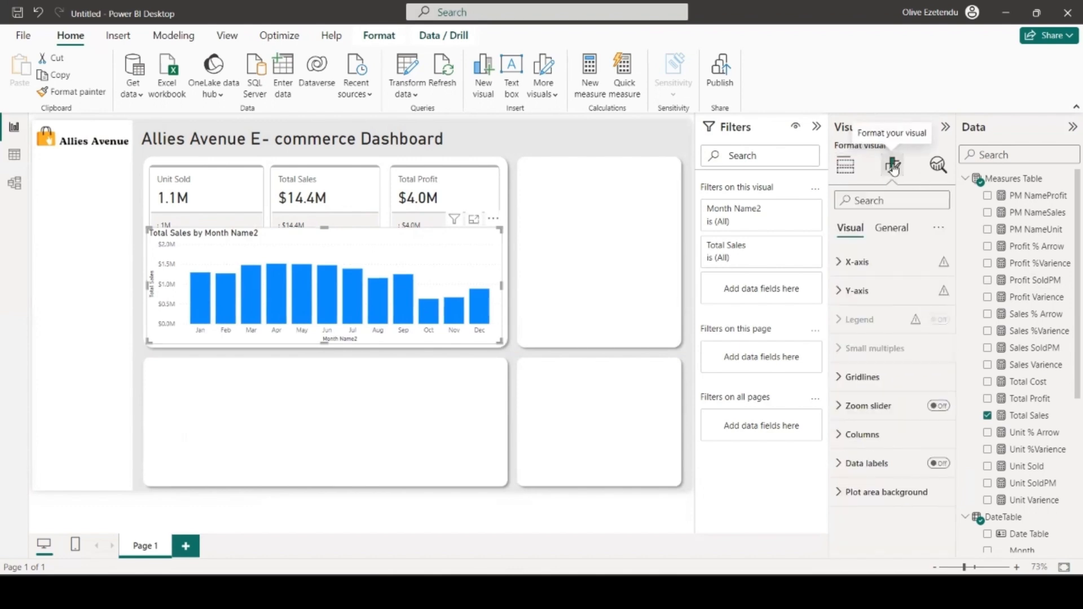
{"action": "left_click", "coordinate": [894, 228]}
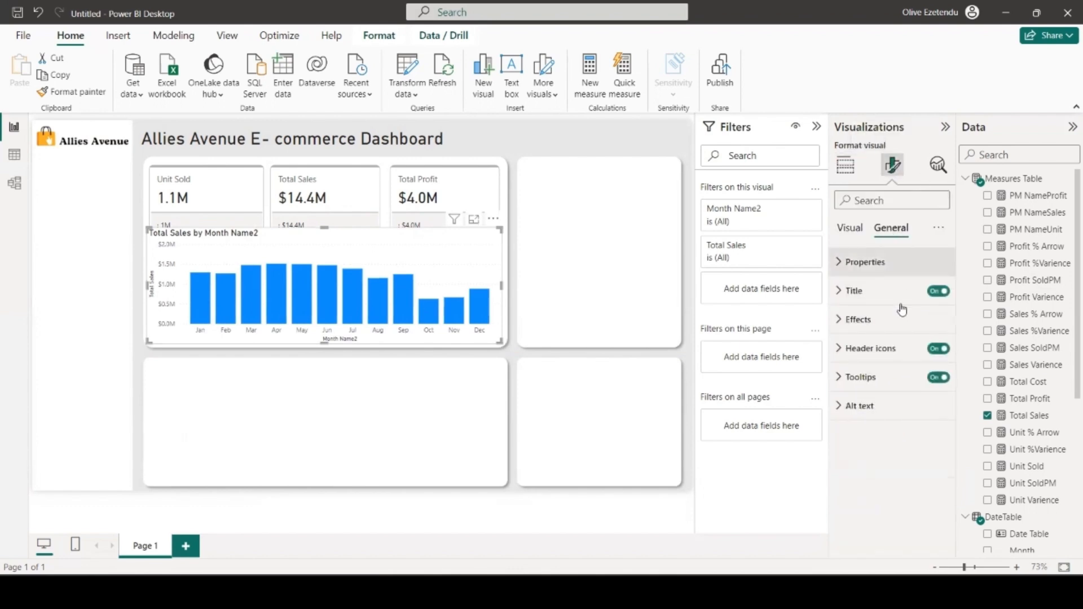
{"action": "left_click", "coordinate": [910, 326]}
{"action": "left_click_drag", "start_coordinate": [889, 431], "coordinate": [941, 431]}
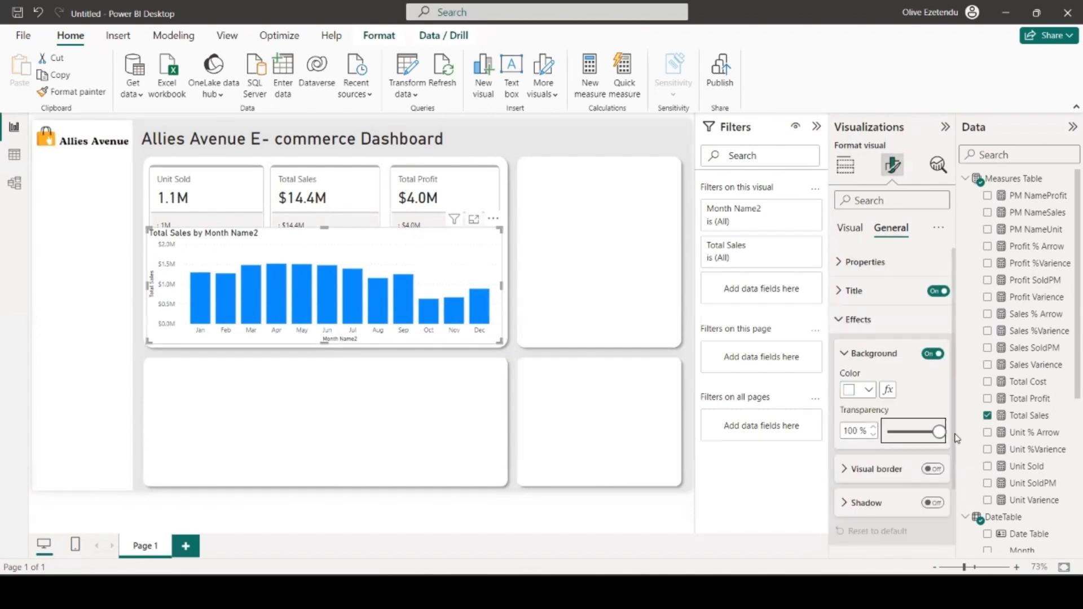
- Turn off the X-axis title of the monthly sales chart
{"action": "left_click", "coordinate": [844, 227]}
{"action": "left_click", "coordinate": [861, 262]}
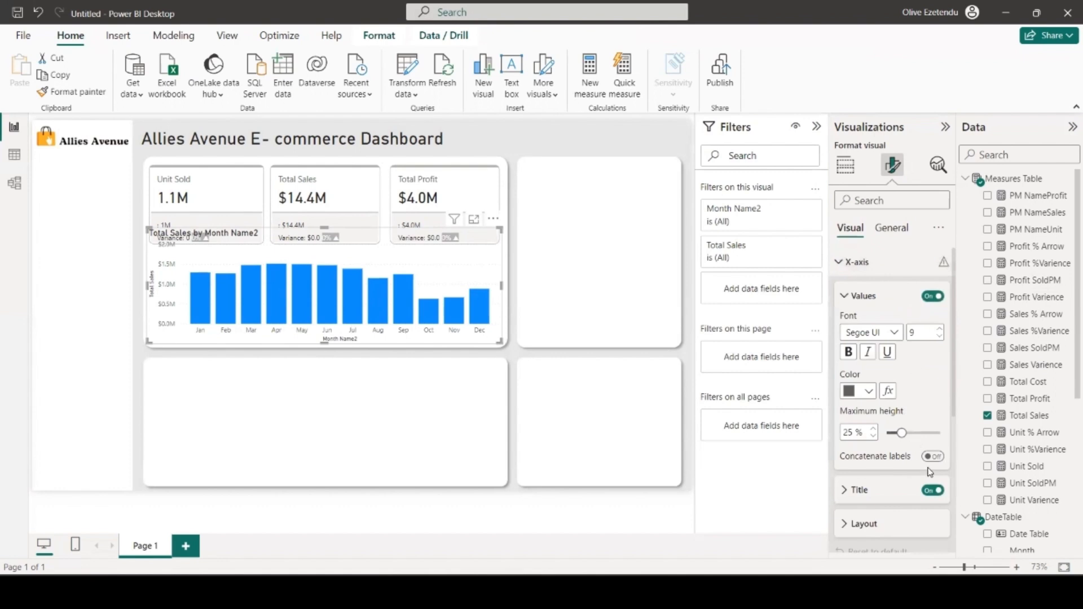
{"action": "left_click", "coordinate": [933, 490]}
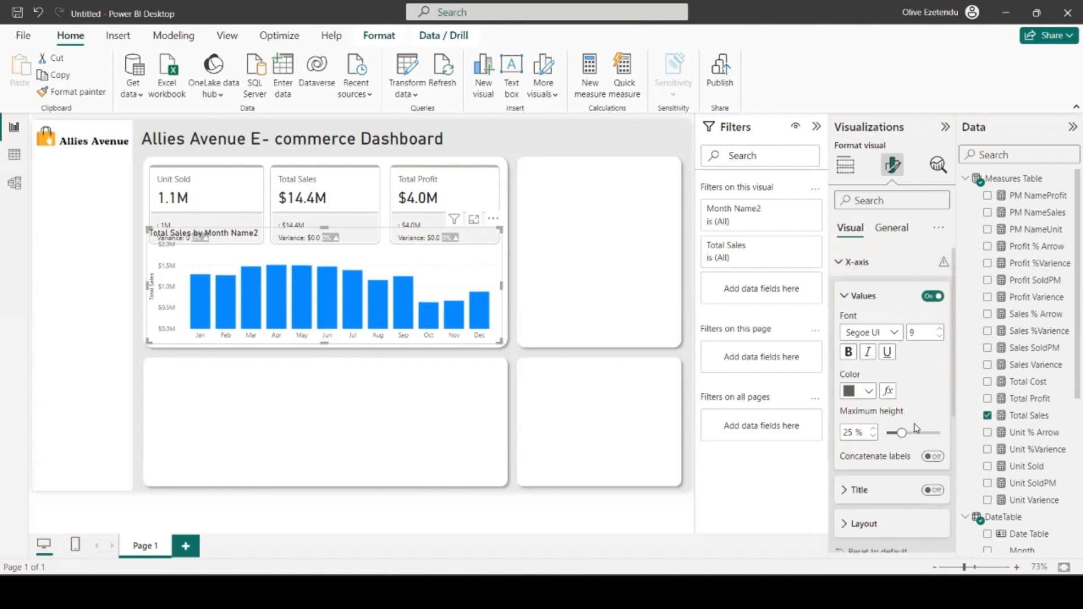
- Turn off the Y-axis title and values of the monthly sales chart
{"action": "scroll", "coordinate": [914, 365], "scroll_direction": "down", "scroll_amount": 4}
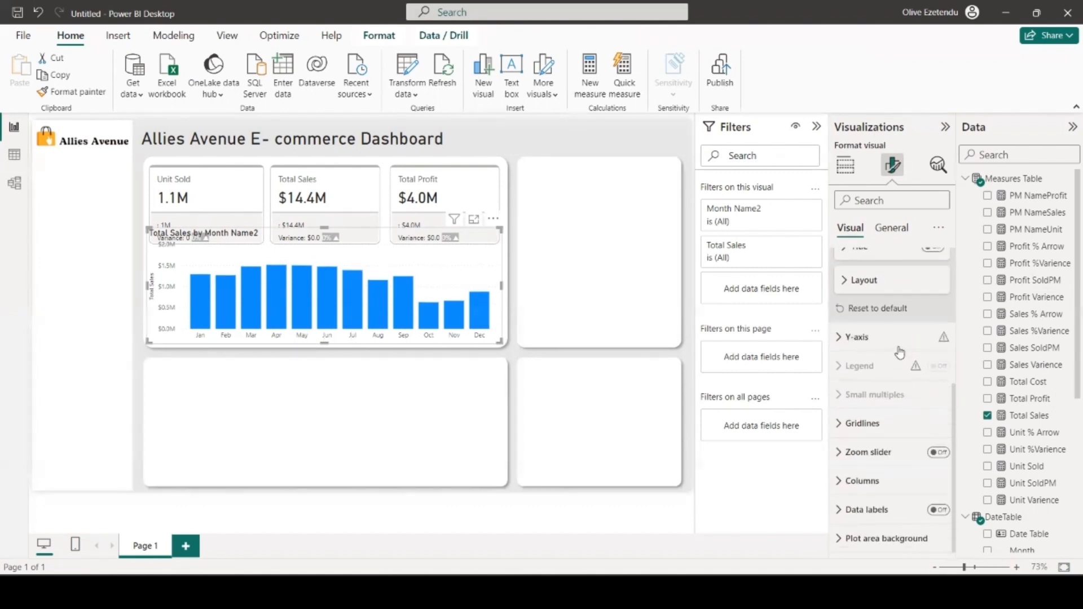
{"action": "left_click", "coordinate": [860, 338]}
{"action": "scroll", "coordinate": [881, 361], "scroll_direction": "down", "scroll_amount": 4}
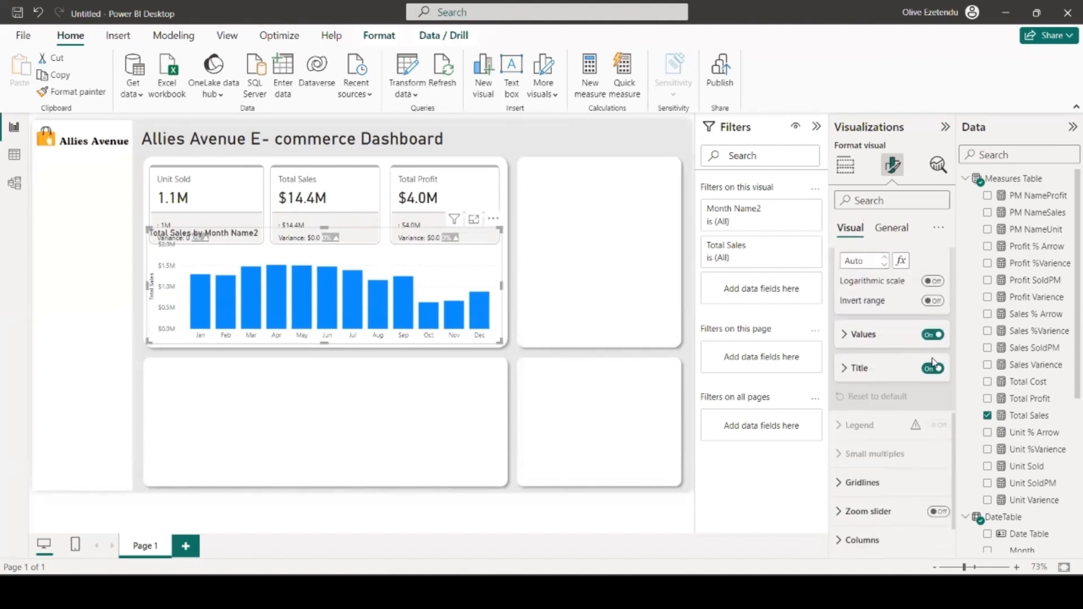
{"action": "left_click", "coordinate": [934, 369]}
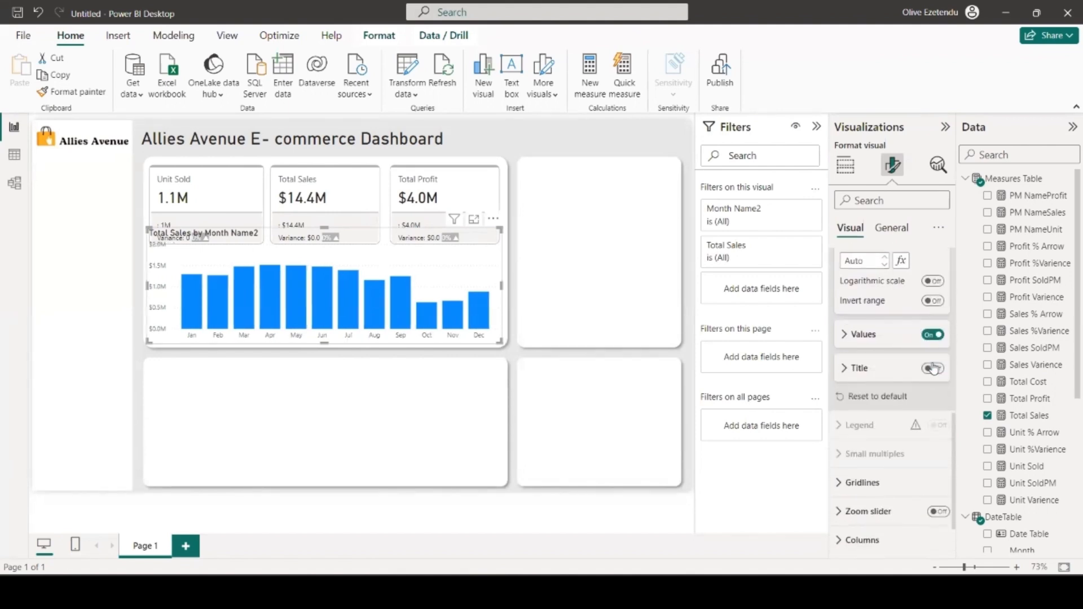
{"action": "left_click", "coordinate": [932, 335]}
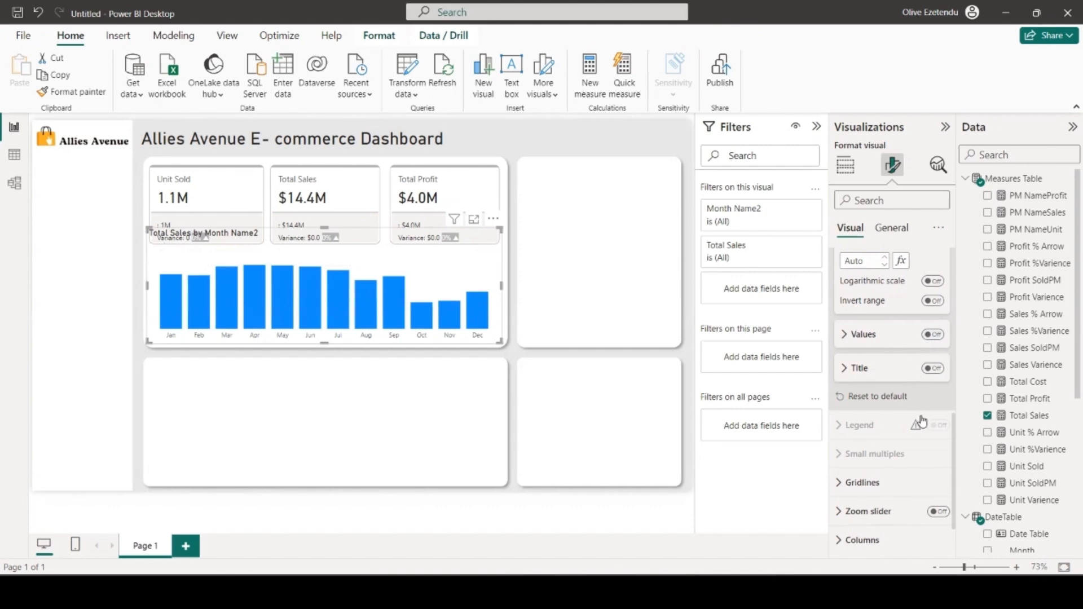
{"action": "scroll", "coordinate": [924, 421], "scroll_direction": "down", "scroll_amount": 2}
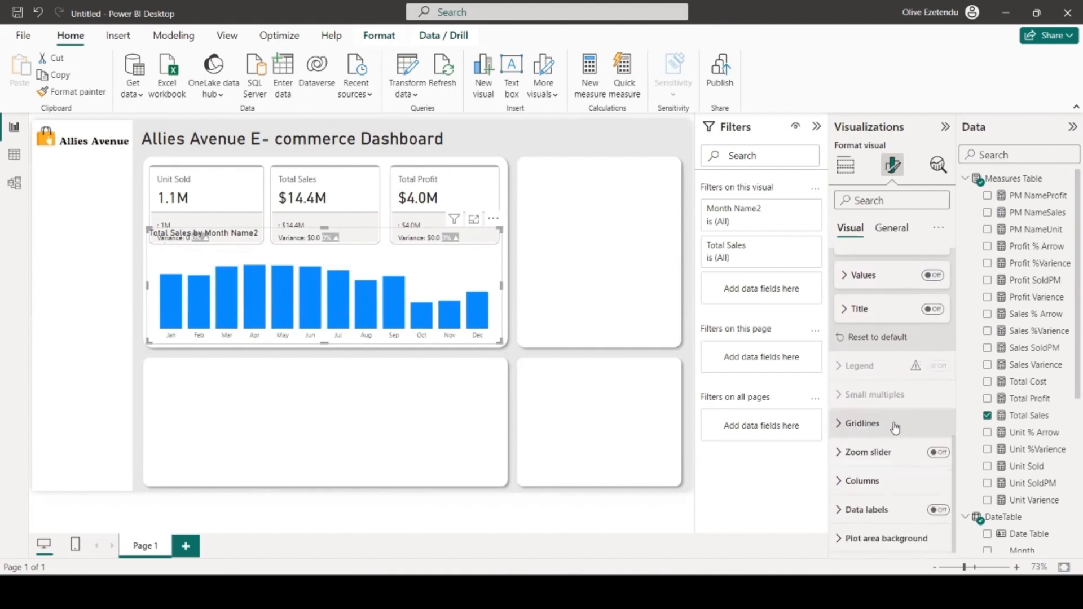
{"action": "left_click", "coordinate": [874, 429]}
{"action": "scroll", "coordinate": [925, 423], "scroll_direction": "up", "scroll_amount": 5}
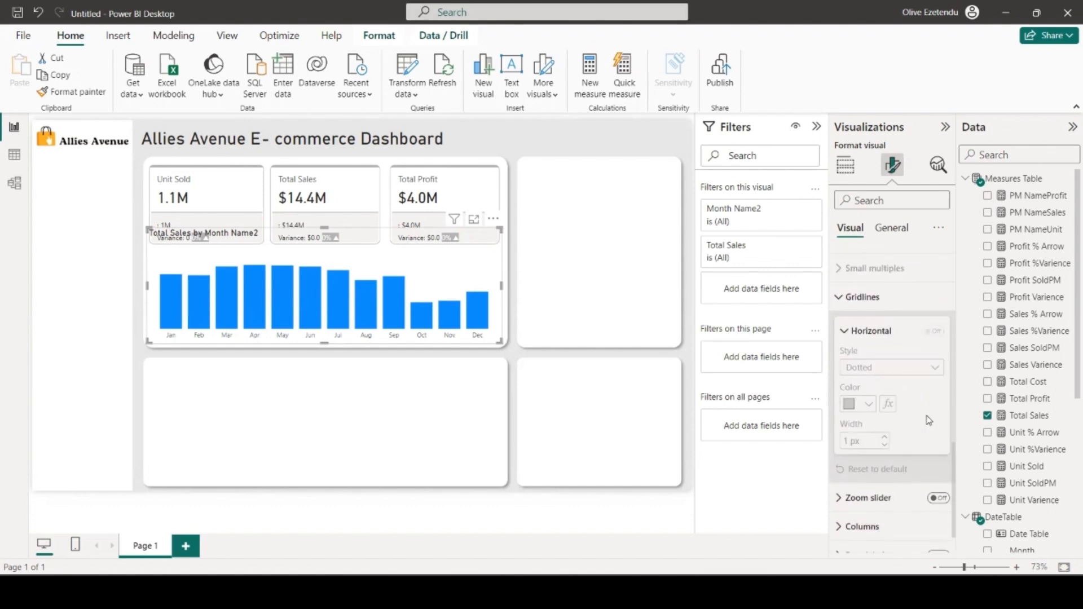
{"action": "scroll", "coordinate": [931, 415], "scroll_direction": "up", "scroll_amount": 2}
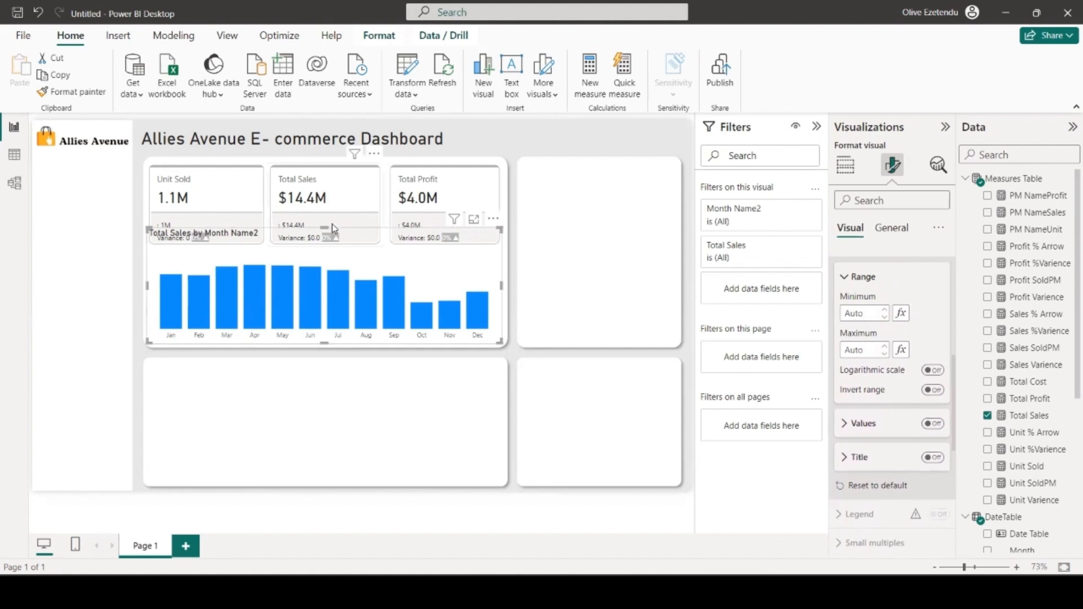
- Extend the upper edge of the monthly sales chart so it overlaps the lower part of the cards
{"action": "left_click_drag", "start_coordinate": [325, 220], "coordinate": [328, 229]}
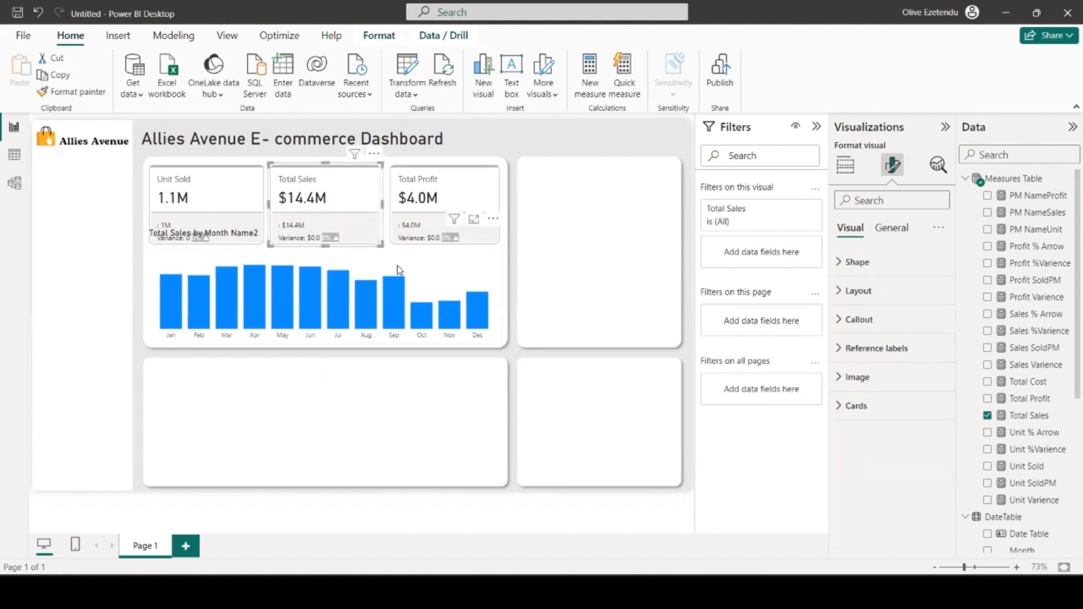
{"action": "left_click", "coordinate": [337, 237]}
{"action": "left_click_drag", "start_coordinate": [325, 228], "coordinate": [327, 215]}
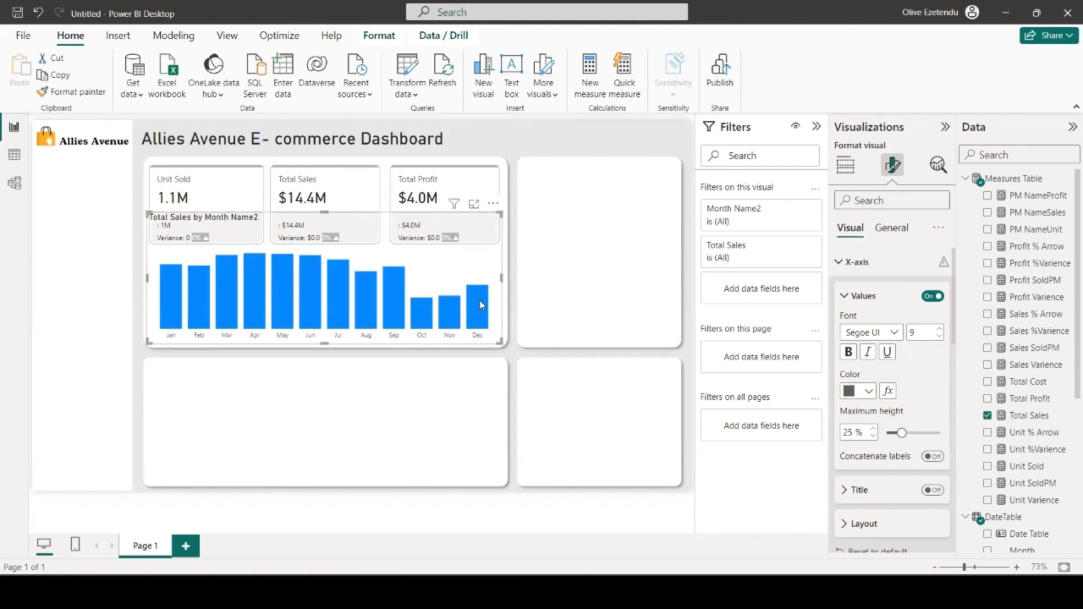
- Break the chart's X-axis down by Year and then Month Name2, re-adding the month field, and lower the chart's upper edge slightly
{"action": "mouse_move", "coordinate": [483, 305]}
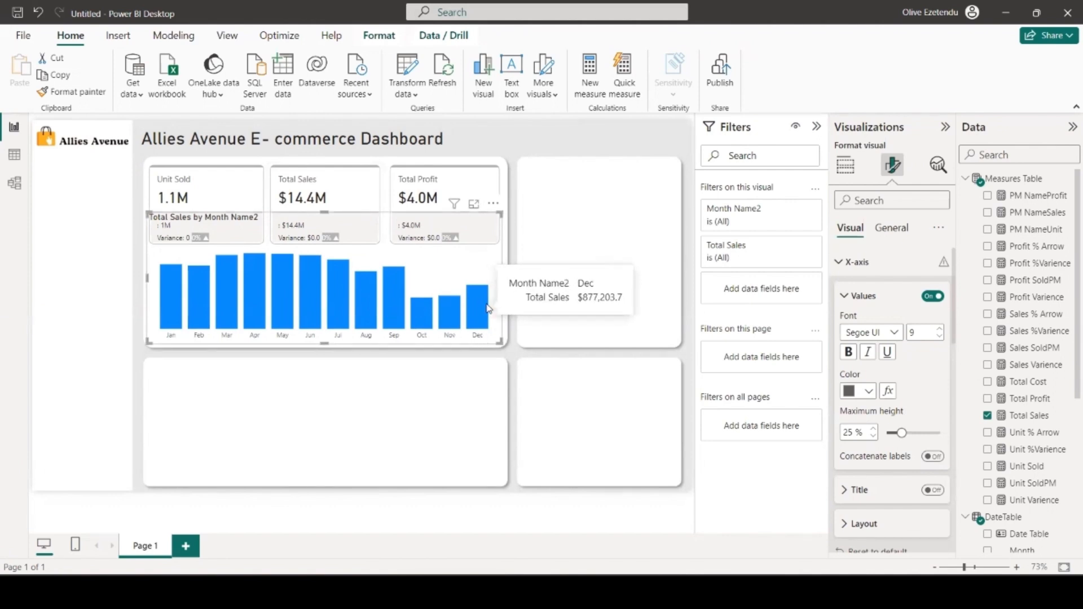
{"action": "left_click", "coordinate": [845, 161]}
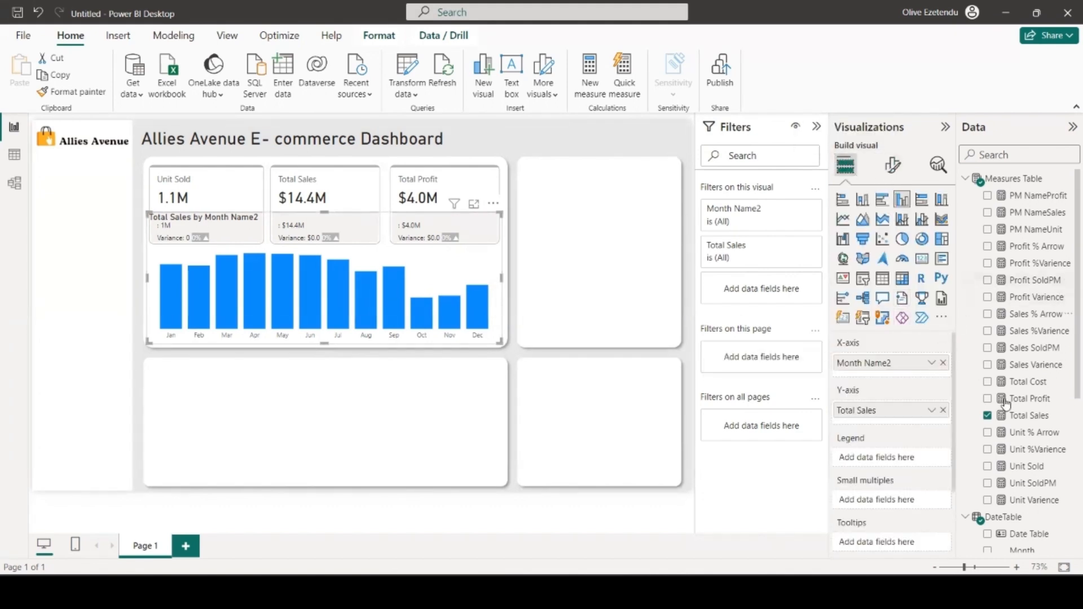
{"action": "scroll", "coordinate": [1032, 395], "scroll_direction": "down", "scroll_amount": 4}
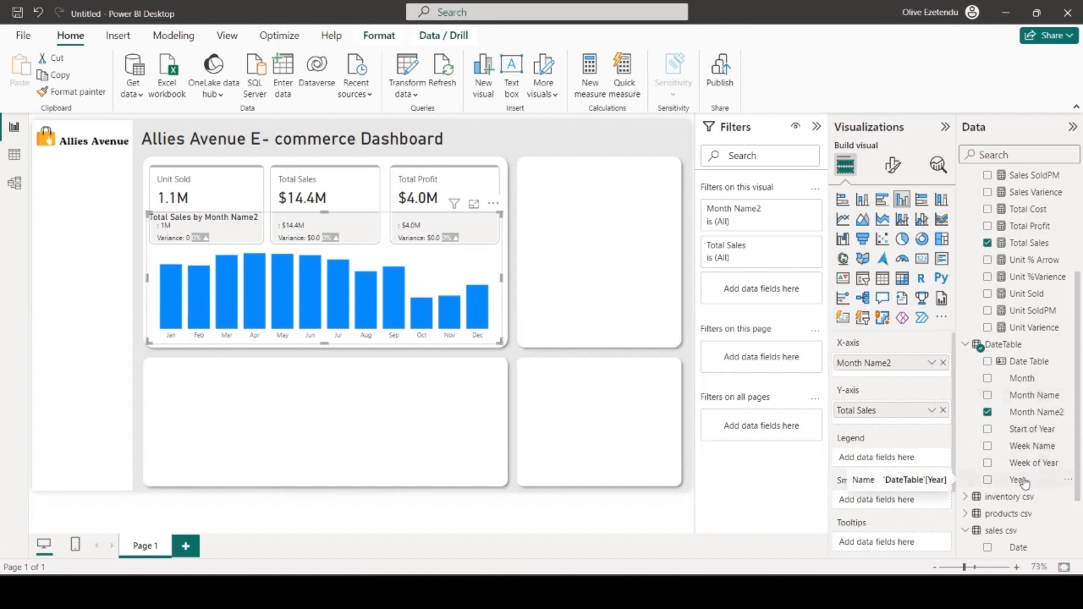
{"action": "left_click_drag", "start_coordinate": [1026, 483], "coordinate": [882, 362]}
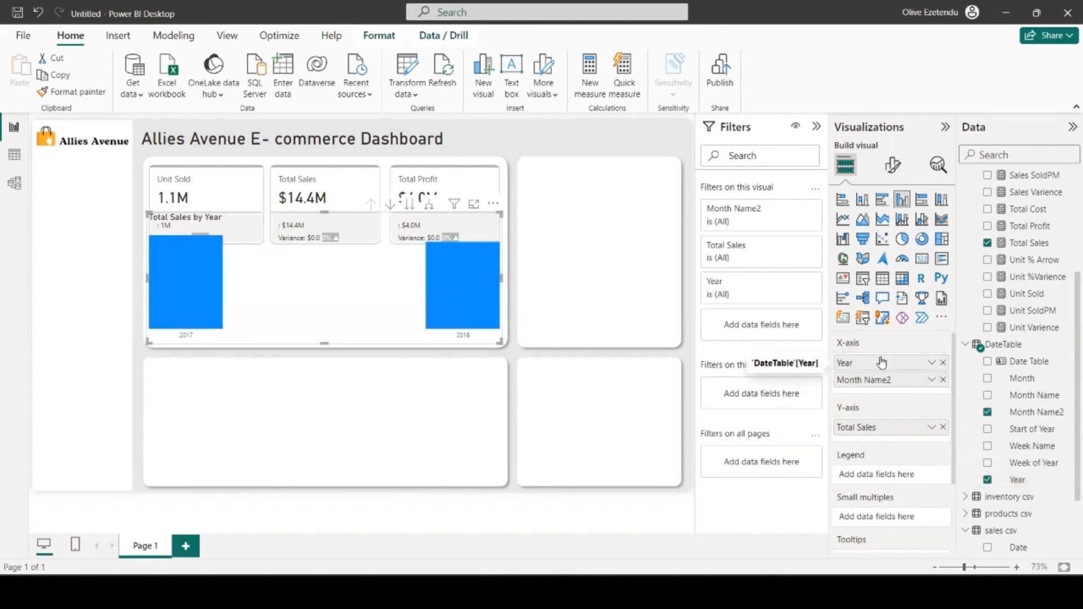
{"action": "left_click", "coordinate": [944, 379]}
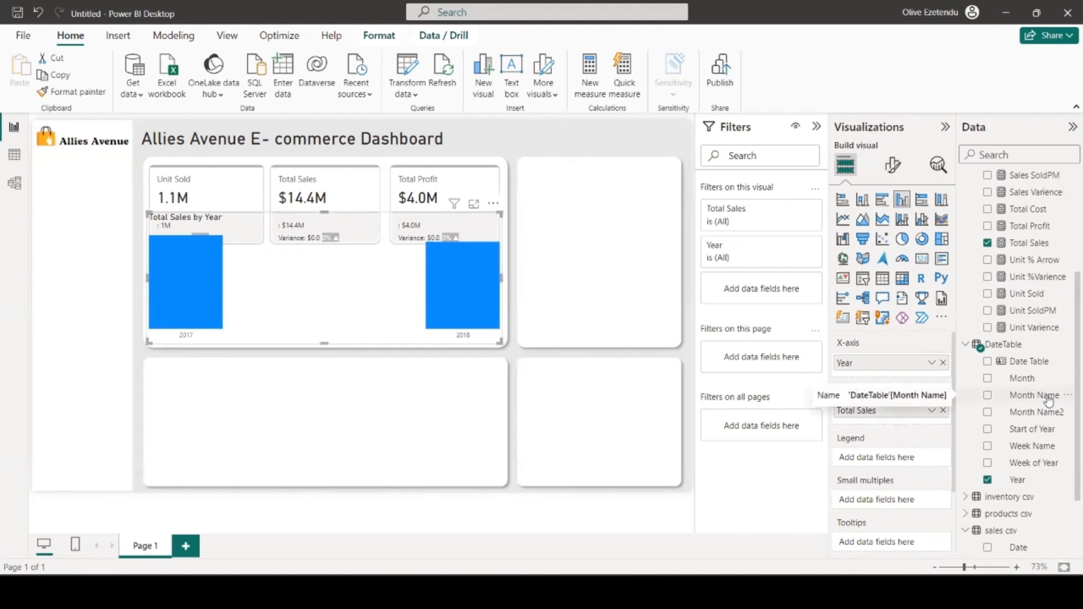
{"action": "left_click_drag", "start_coordinate": [1050, 412], "coordinate": [921, 380]}
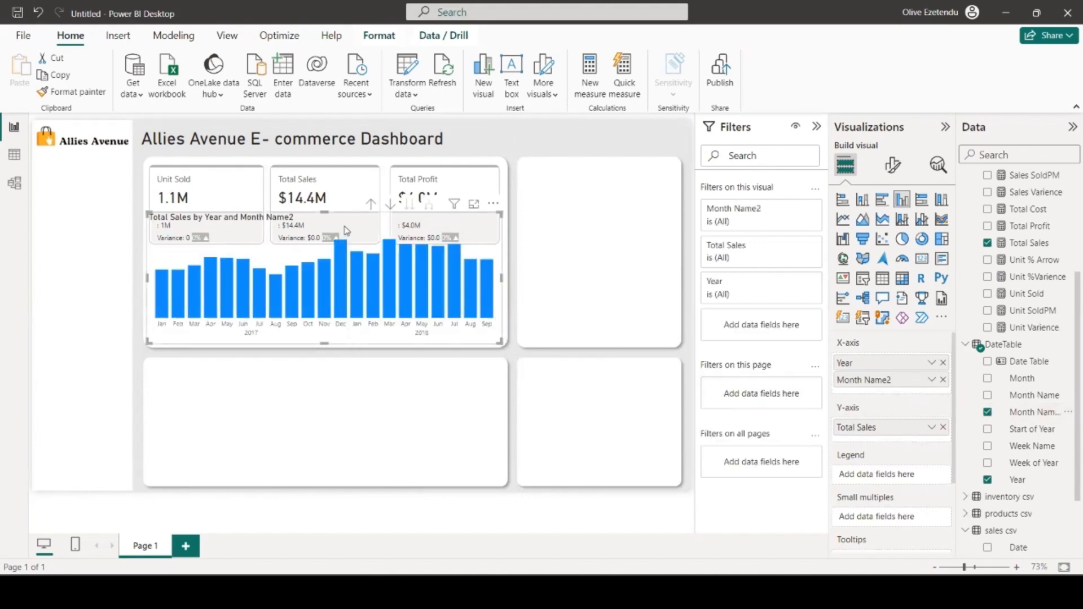
{"action": "left_click_drag", "start_coordinate": [323, 215], "coordinate": [324, 224]}
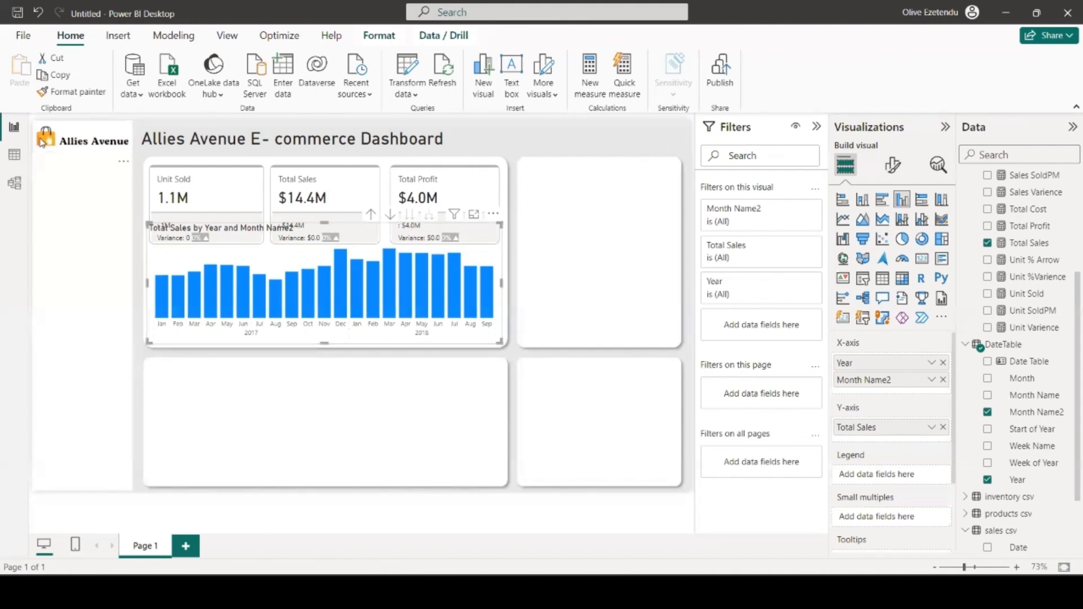
- Set the default column color of the sales chart to #F2CD72
{"action": "left_click", "coordinate": [892, 165]}
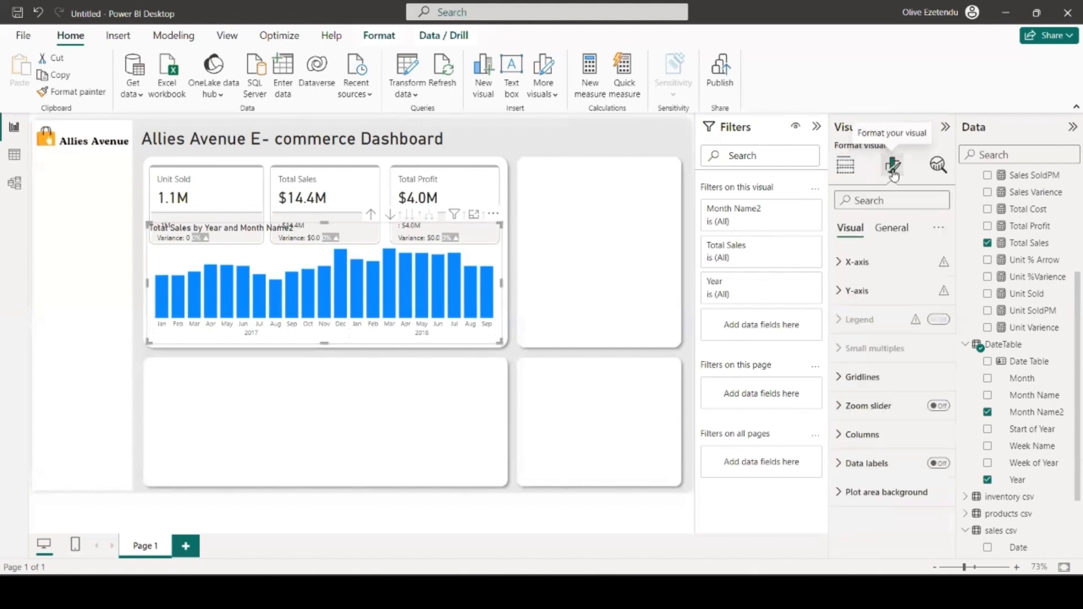
{"action": "left_click", "coordinate": [887, 435]}
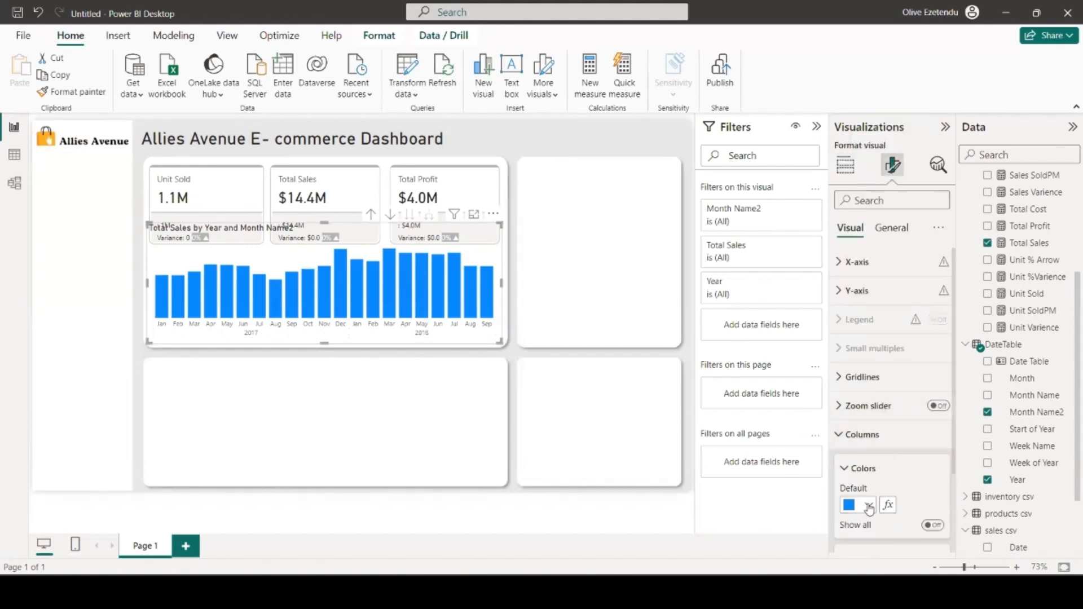
{"action": "left_click", "coordinate": [868, 504]}
{"action": "left_click", "coordinate": [899, 475]}
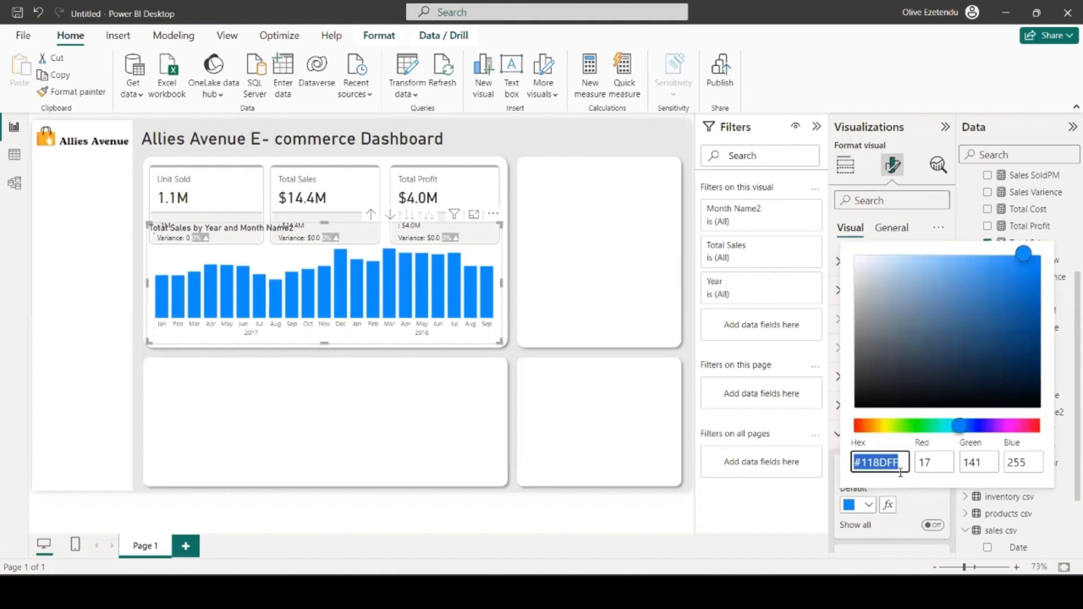
{"action": "type", "text": "#F2CD72"}
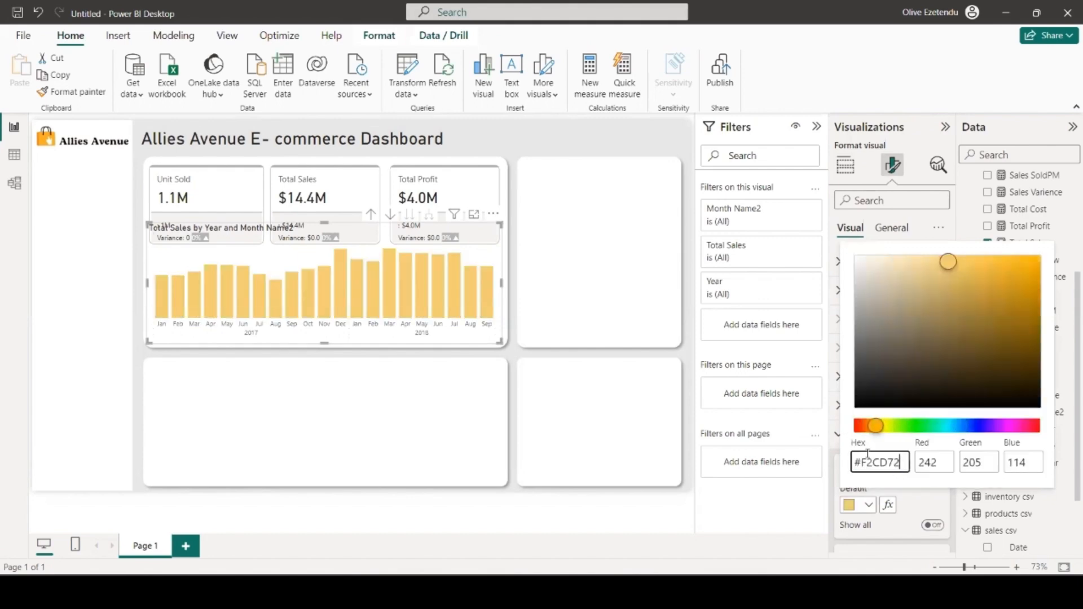
{"action": "left_click", "coordinate": [776, 507]}
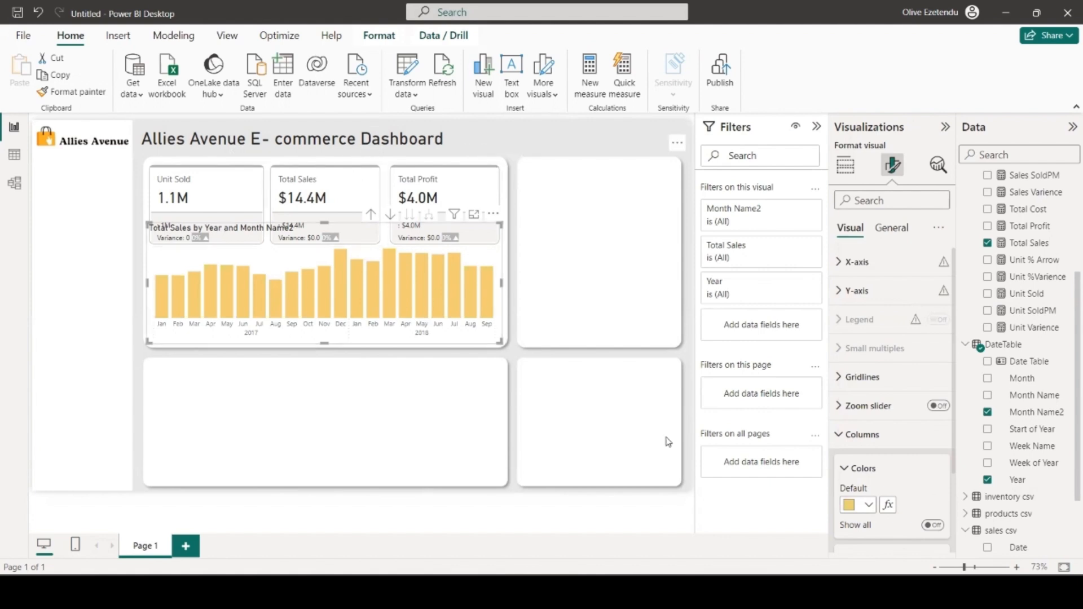
- Switch to the Chrome browser and search Google for "unit icon" in a new tab, browsing the image results
{"action": "mouse_move", "coordinate": [729, 592]}
{"action": "left_click", "coordinate": [729, 513]}
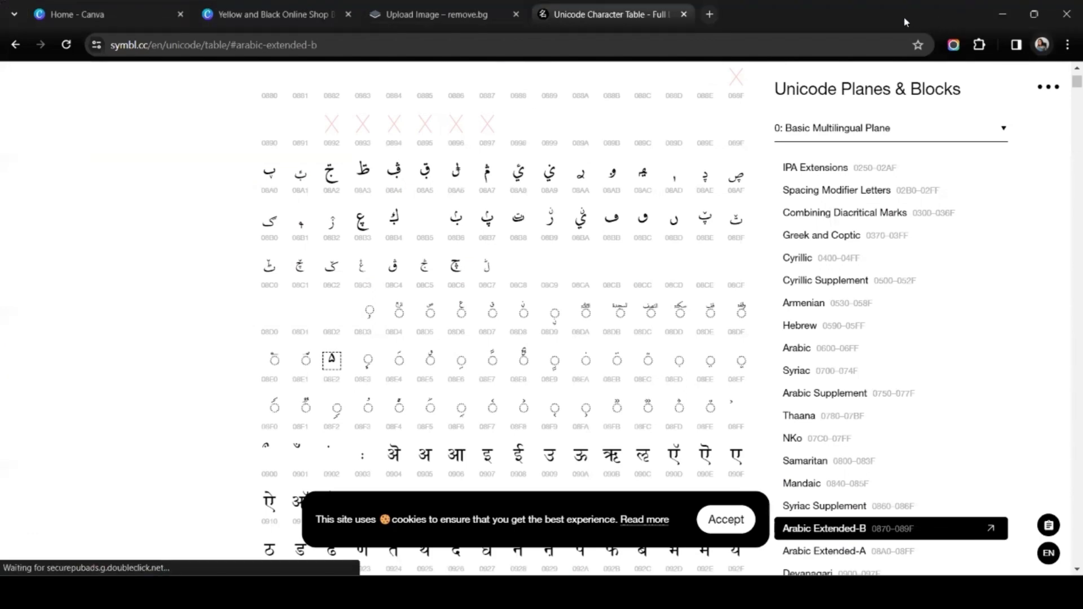
{"action": "key", "text": "ctrl+t"}
{"action": "left_click", "coordinate": [562, 300]}
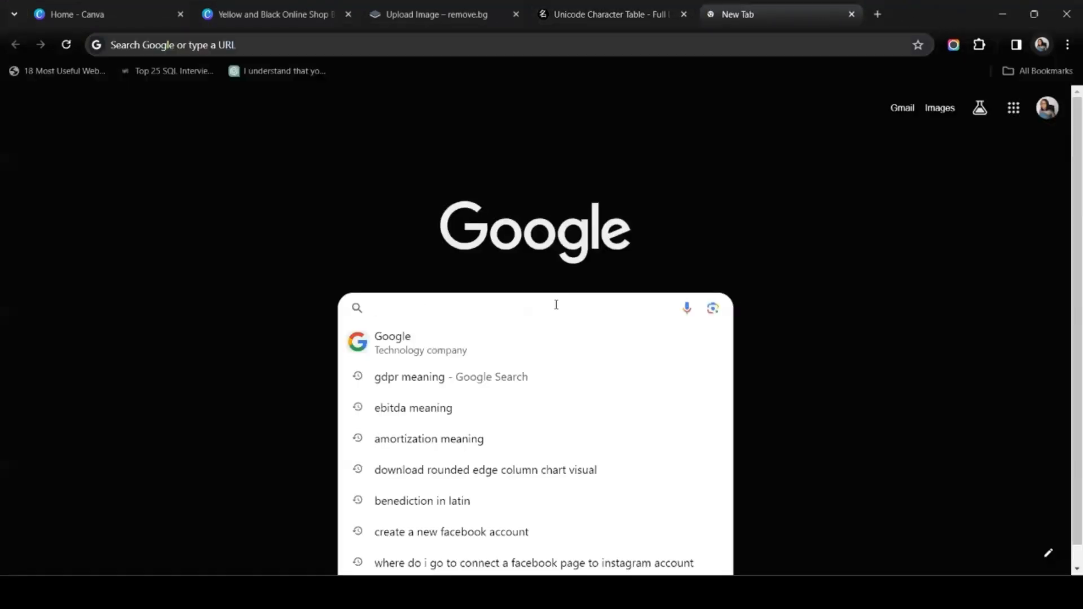
{"action": "type", "text": "unit"}
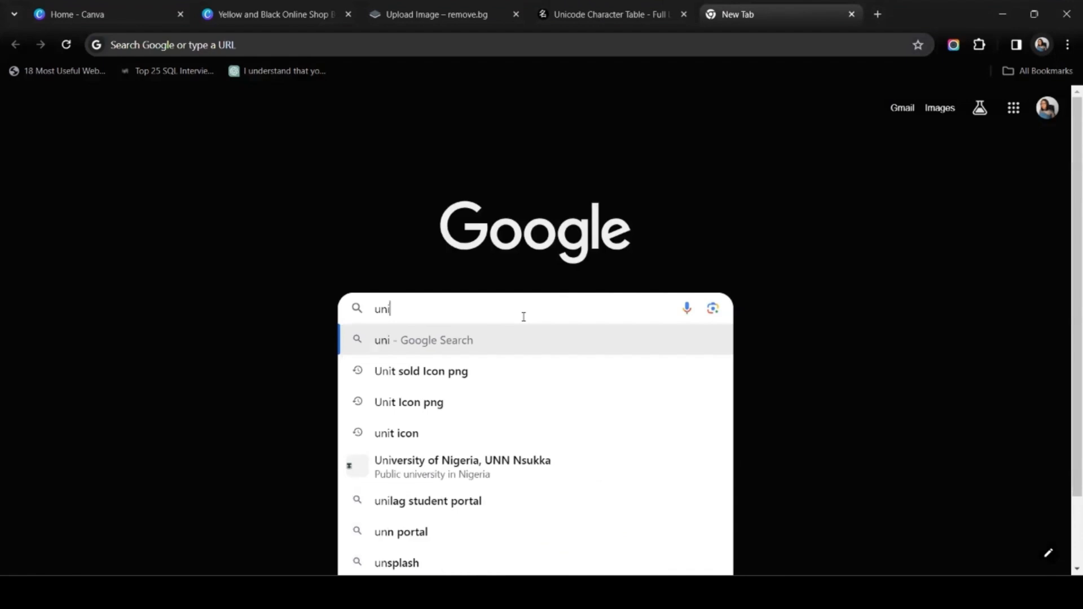
{"action": "left_click", "coordinate": [394, 432]}
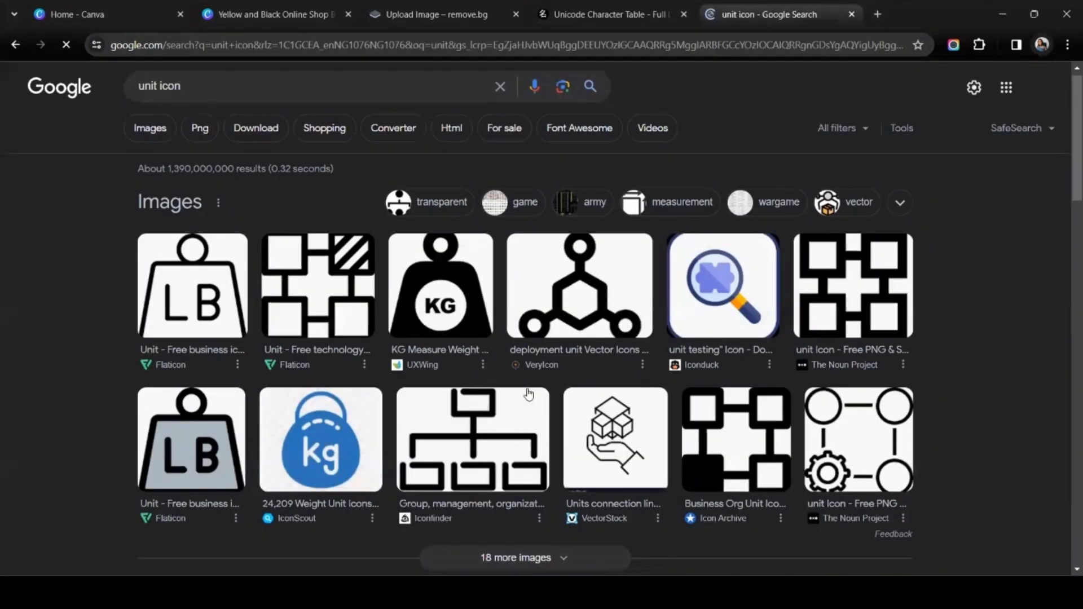
{"action": "scroll", "coordinate": [525, 395], "scroll_direction": "down", "scroll_amount": 3}
{"action": "scroll", "coordinate": [524, 395], "scroll_direction": "up", "scroll_amount": 3}
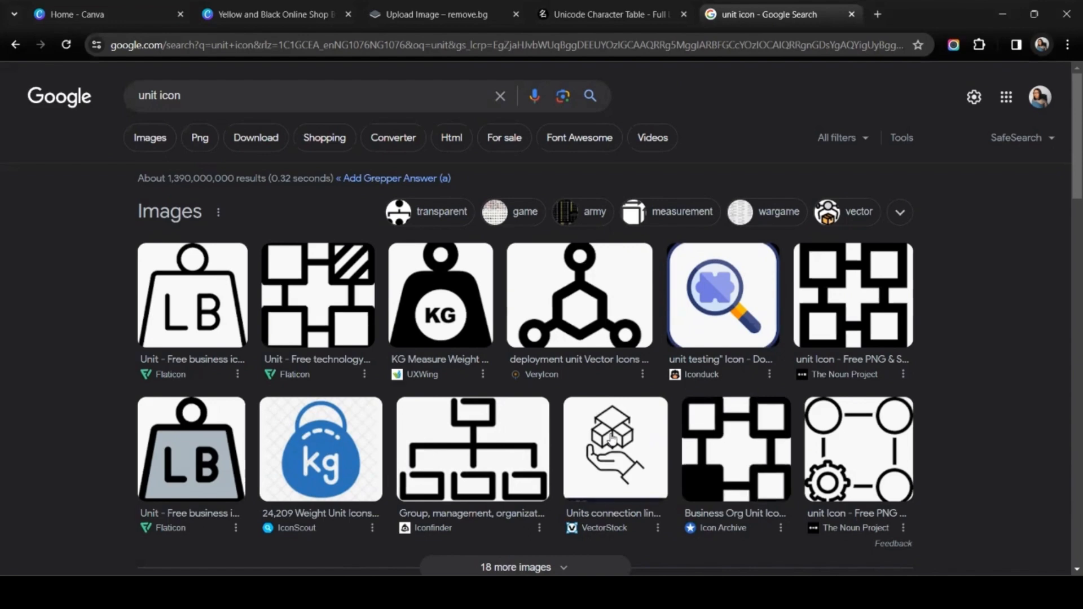
- Show Google's image results for unit icons, then in Power BI insert download__2_-removebg-preview and shrink it into the Total Sales card's upper-right corner
{"action": "left_click", "coordinate": [150, 138]}
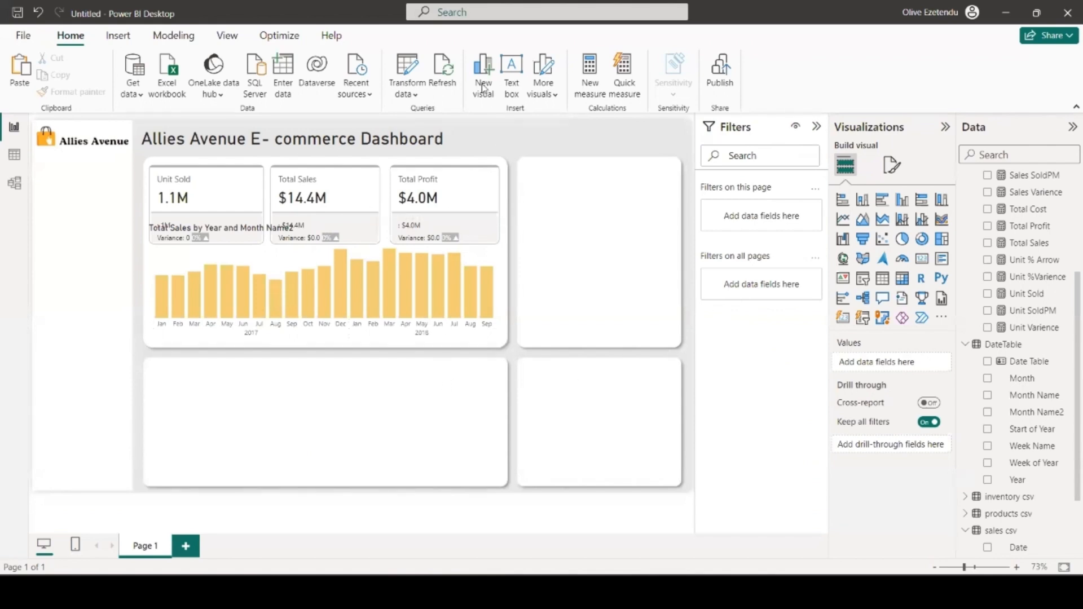
{"action": "left_click", "coordinate": [118, 35]}
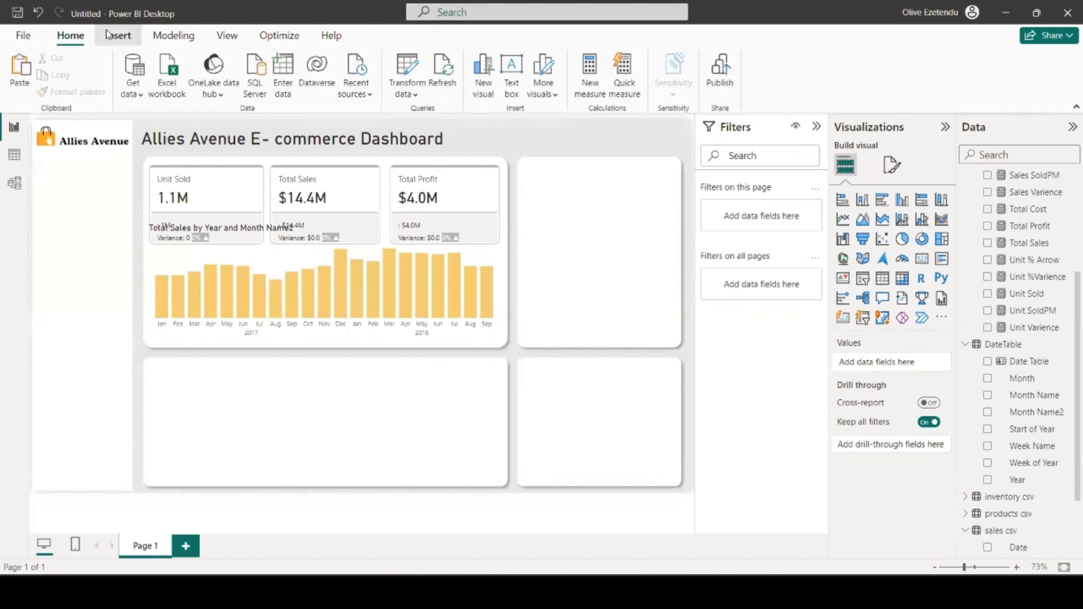
{"action": "left_click", "coordinate": [544, 85]}
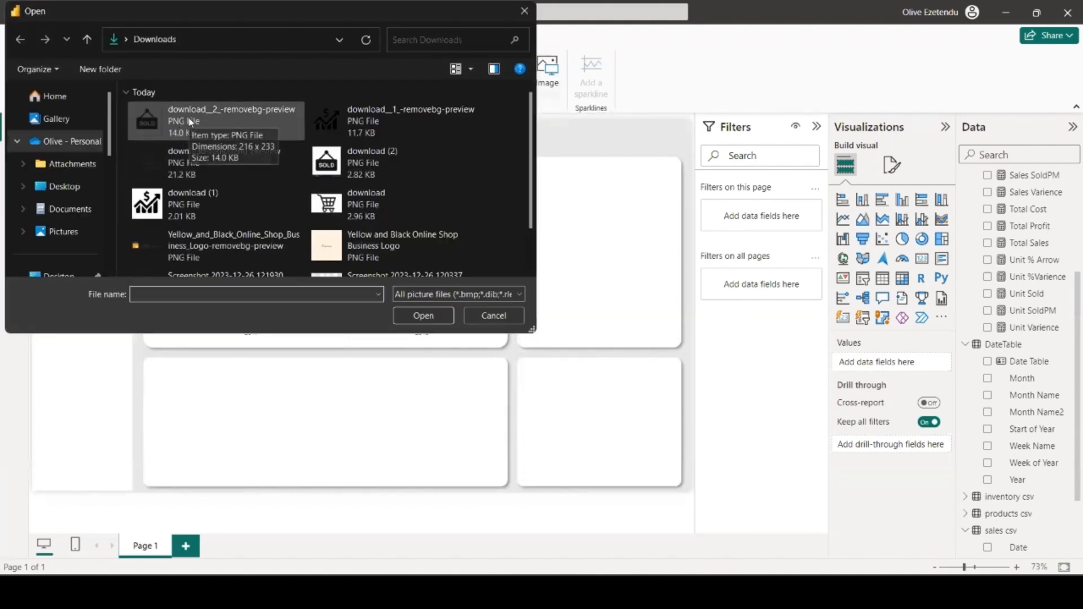
{"action": "left_click", "coordinate": [185, 122]}
{"action": "left_click", "coordinate": [423, 315]}
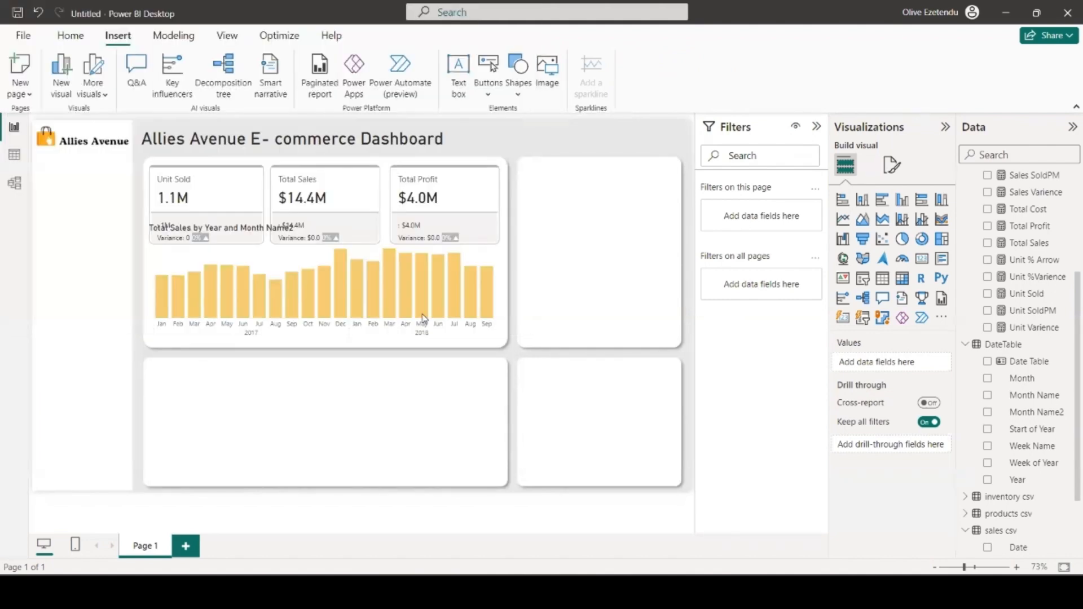
{"action": "left_click_drag", "start_coordinate": [86, 322], "coordinate": [366, 180]}
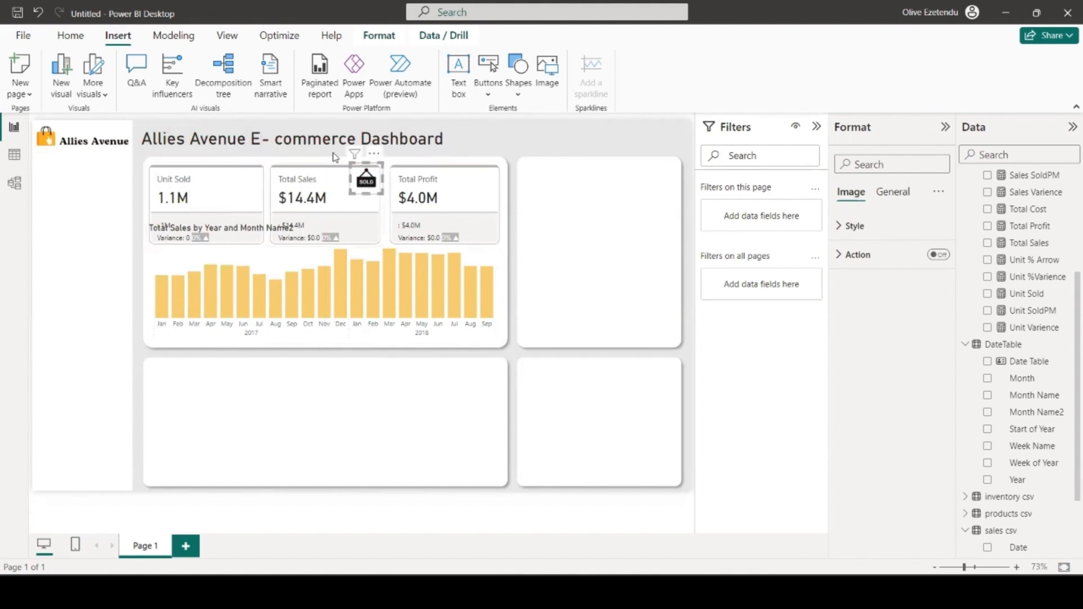
- Insert the growth-chart image download__1_-removebg-preview and shrink it into the upper-right corner of the Total Profit card
{"action": "left_click", "coordinate": [554, 79]}
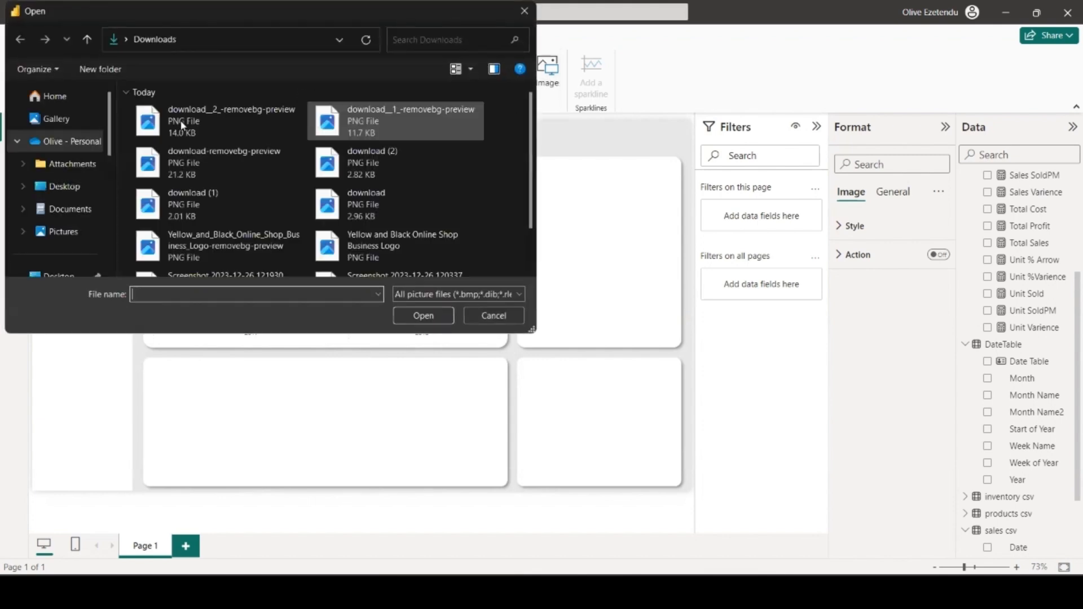
{"action": "left_click", "coordinate": [389, 120]}
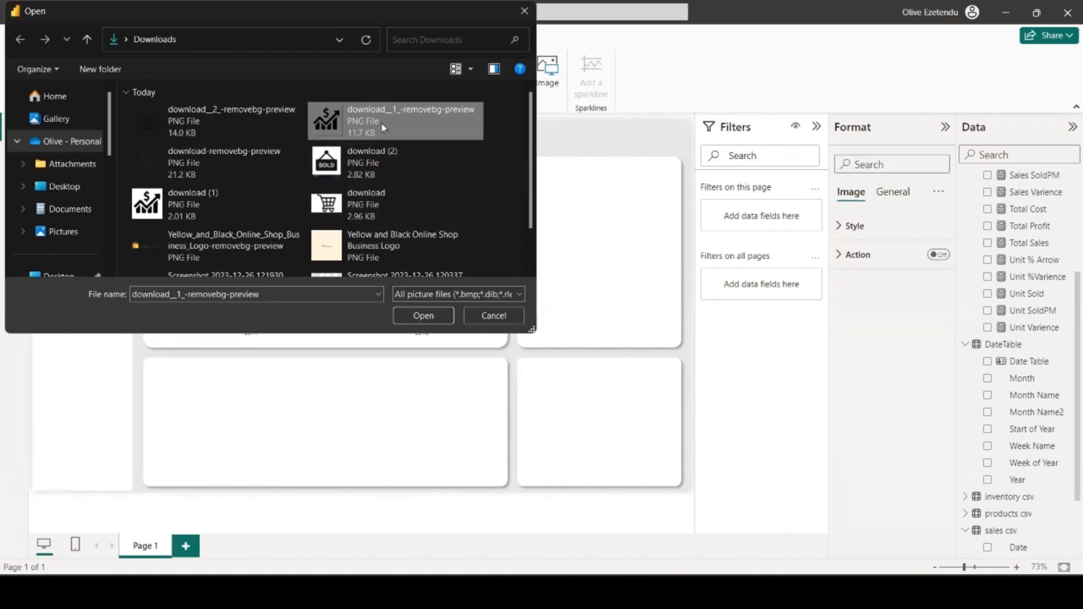
{"action": "left_click", "coordinate": [438, 313]}
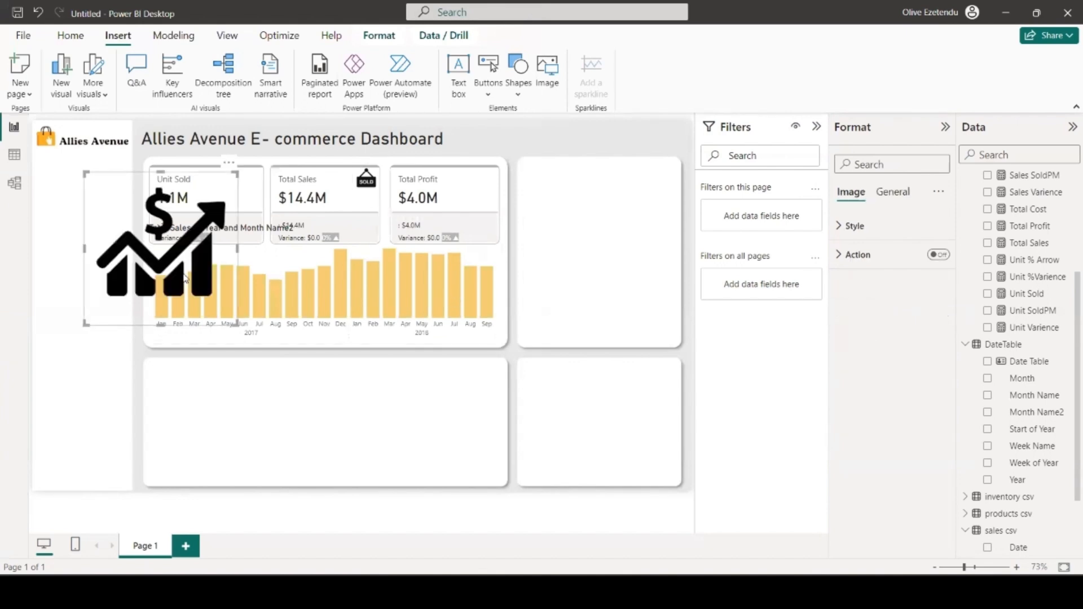
{"action": "left_click_drag", "start_coordinate": [84, 322], "coordinate": [484, 183]}
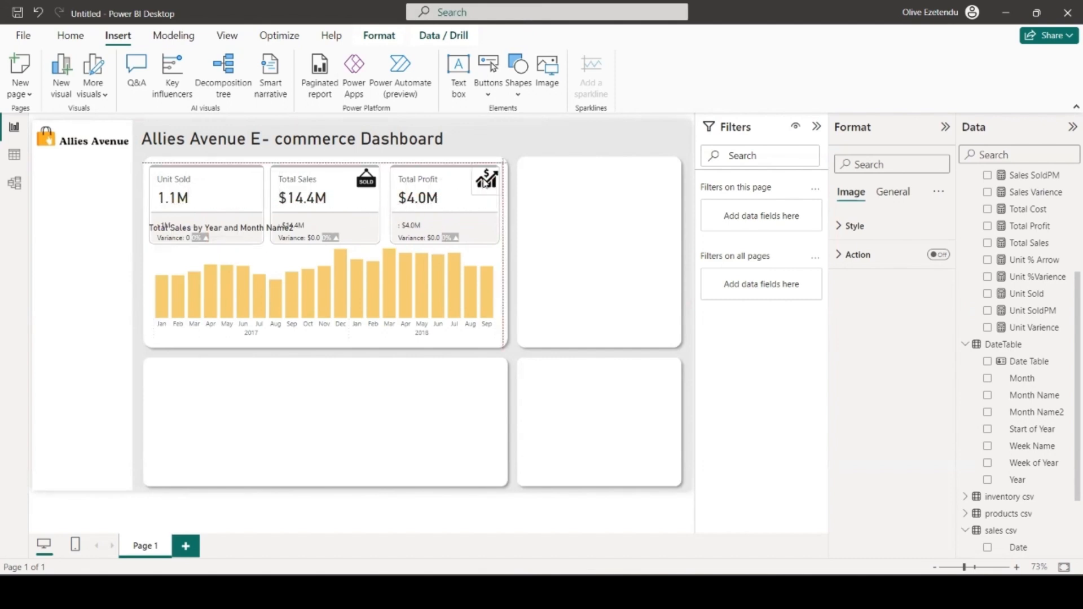
{"action": "left_click_drag", "start_coordinate": [483, 180], "coordinate": [477, 191]}
- Insert the shopping cart image download-removebg-preview and shrink it into the upper-right corner of the Unit Sold card
{"action": "left_click", "coordinate": [542, 77]}
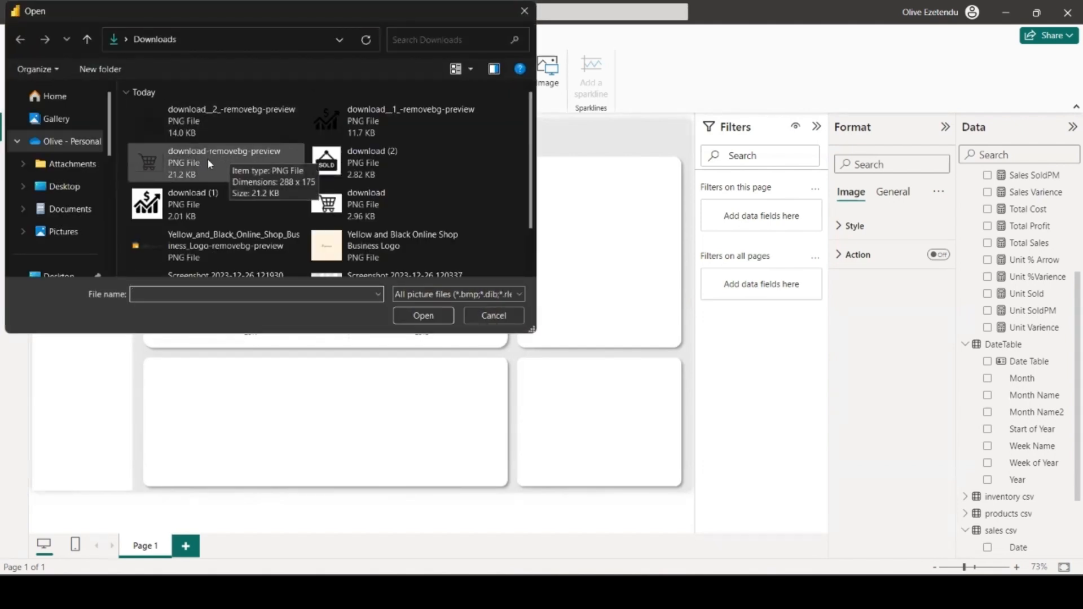
{"action": "left_click", "coordinate": [207, 160]}
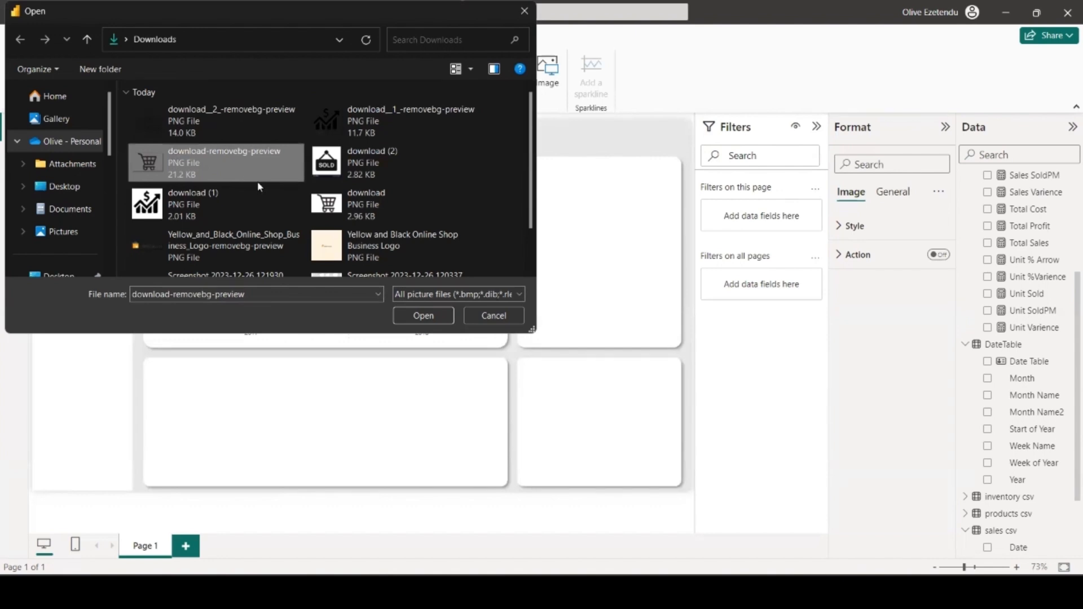
{"action": "left_click", "coordinate": [423, 315]}
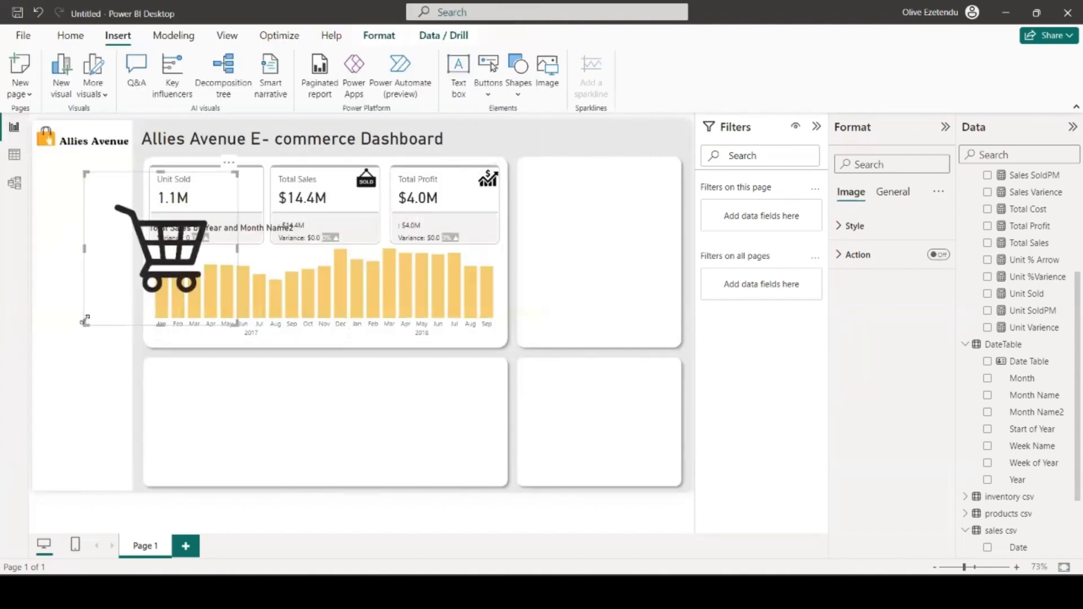
{"action": "left_click_drag", "start_coordinate": [96, 314], "coordinate": [246, 174]}
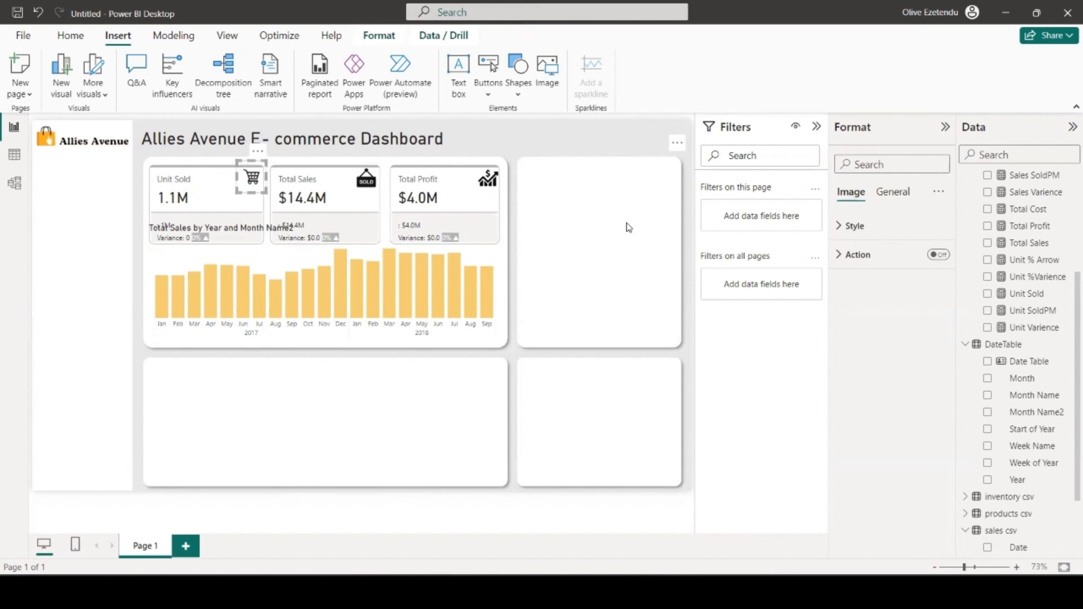
{"action": "left_click", "coordinate": [572, 176]}
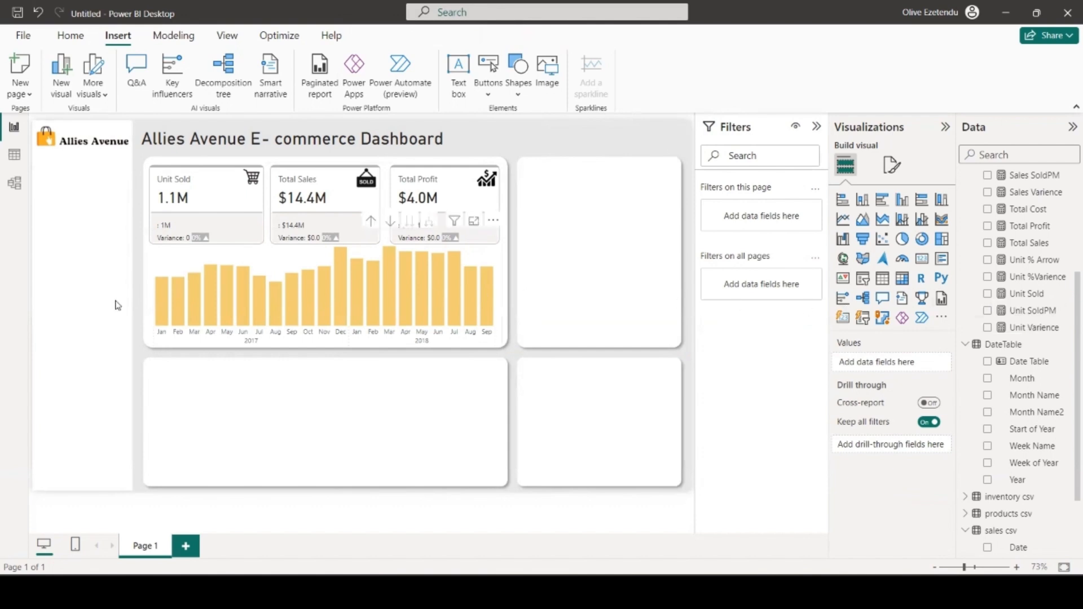
- Check how the cards respond to selecting single 2017 months from March onward in the sales chart, and clear the selection
{"action": "left_click", "coordinate": [190, 308]}
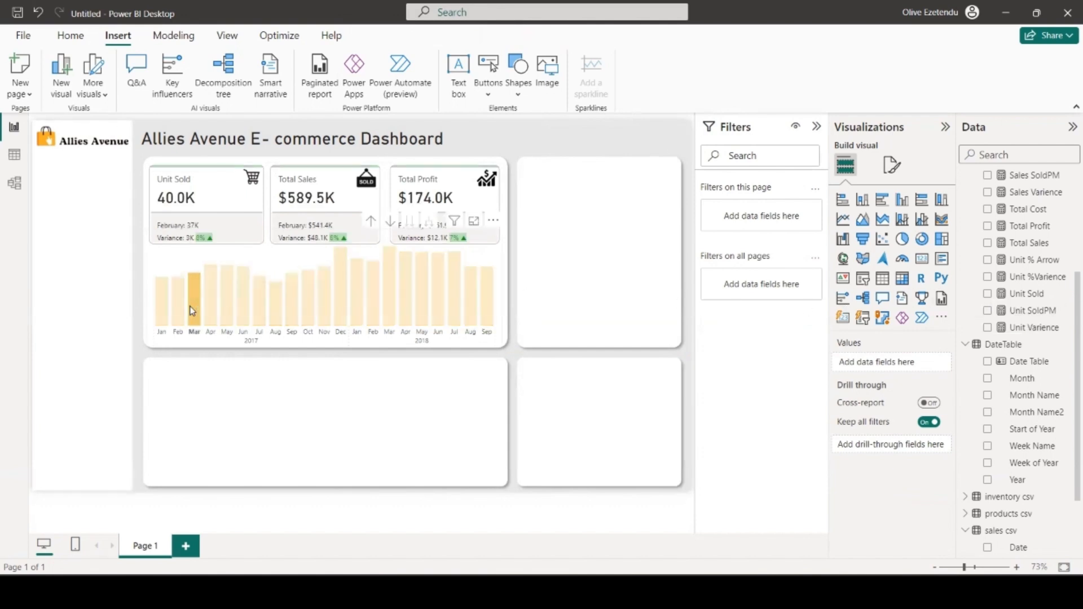
{"action": "left_click", "coordinate": [212, 309]}
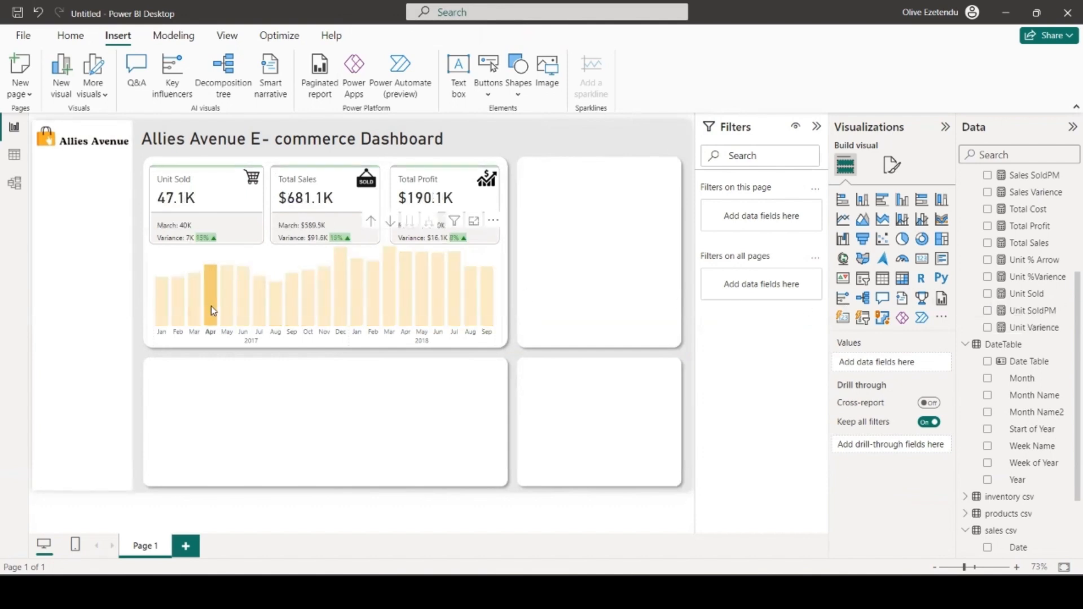
{"action": "left_click", "coordinate": [232, 306]}
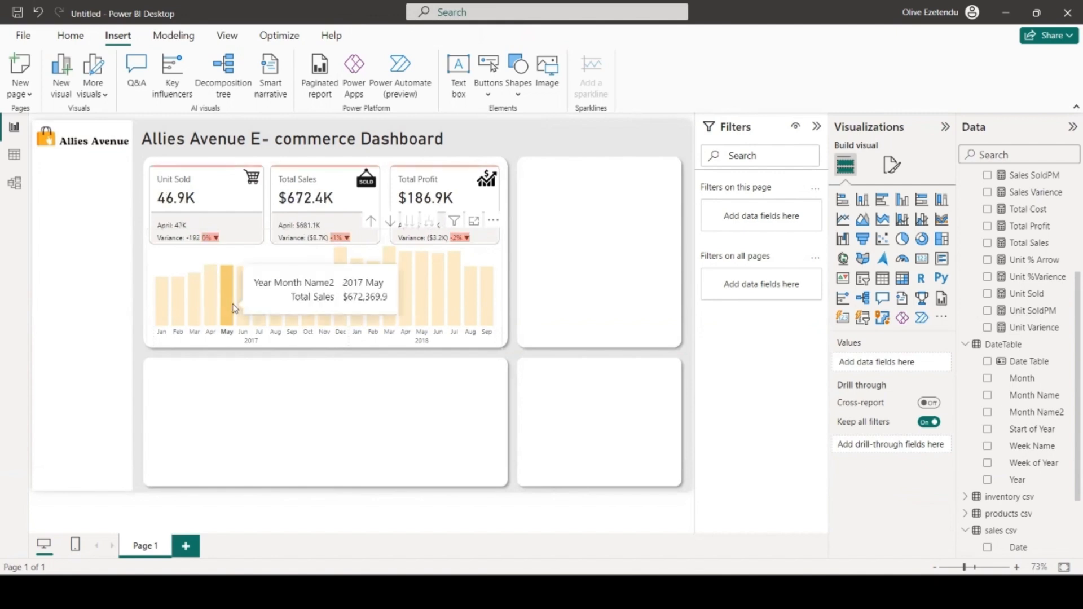
{"action": "left_click", "coordinate": [243, 310]}
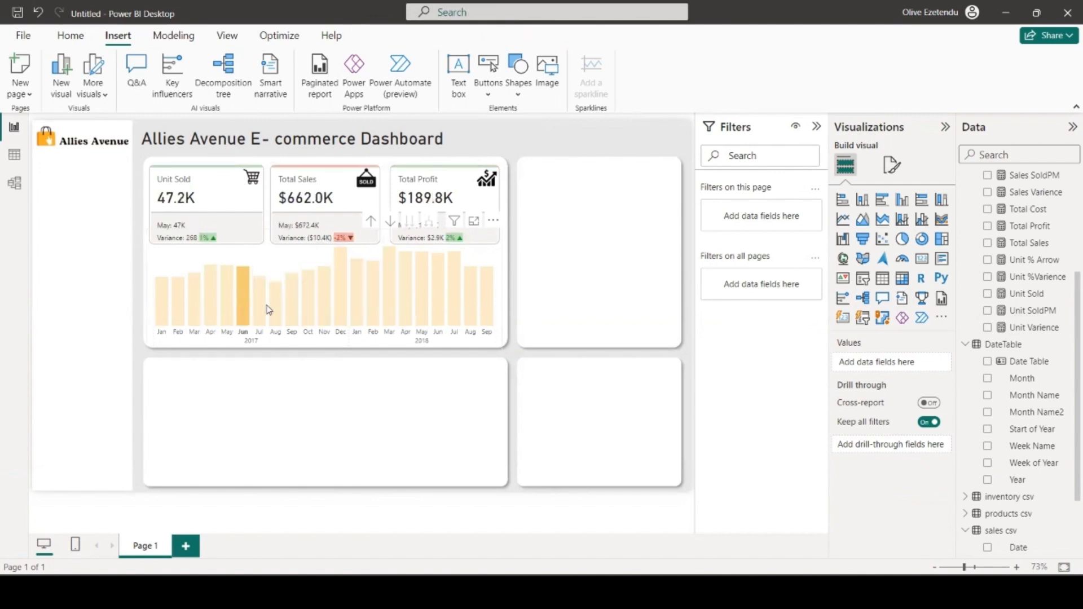
{"action": "left_click", "coordinate": [268, 310]}
{"action": "left_click", "coordinate": [244, 310]}
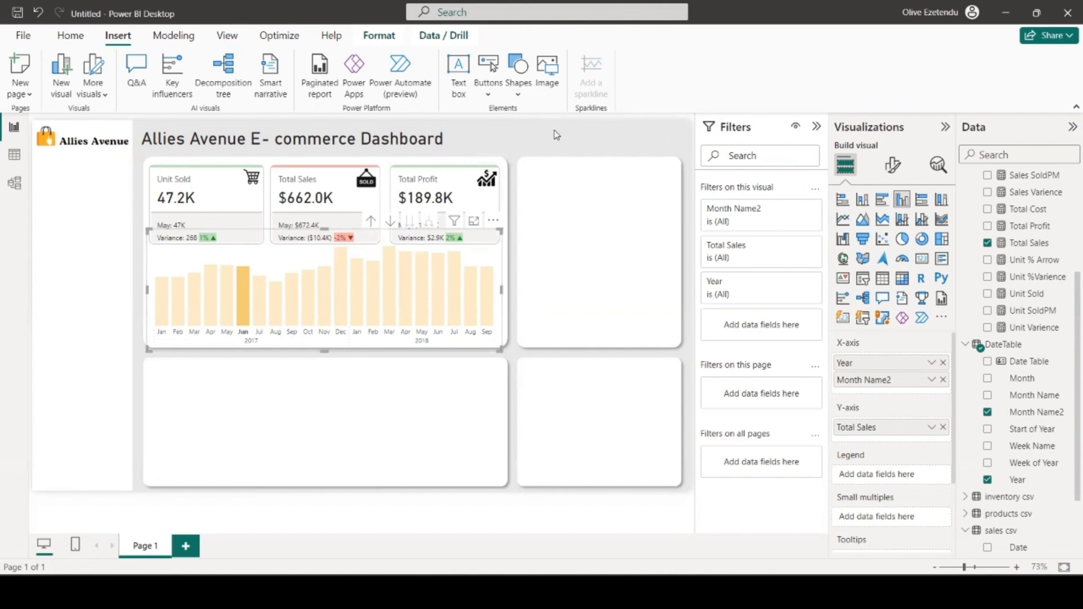
{"action": "left_click", "coordinate": [458, 143]}
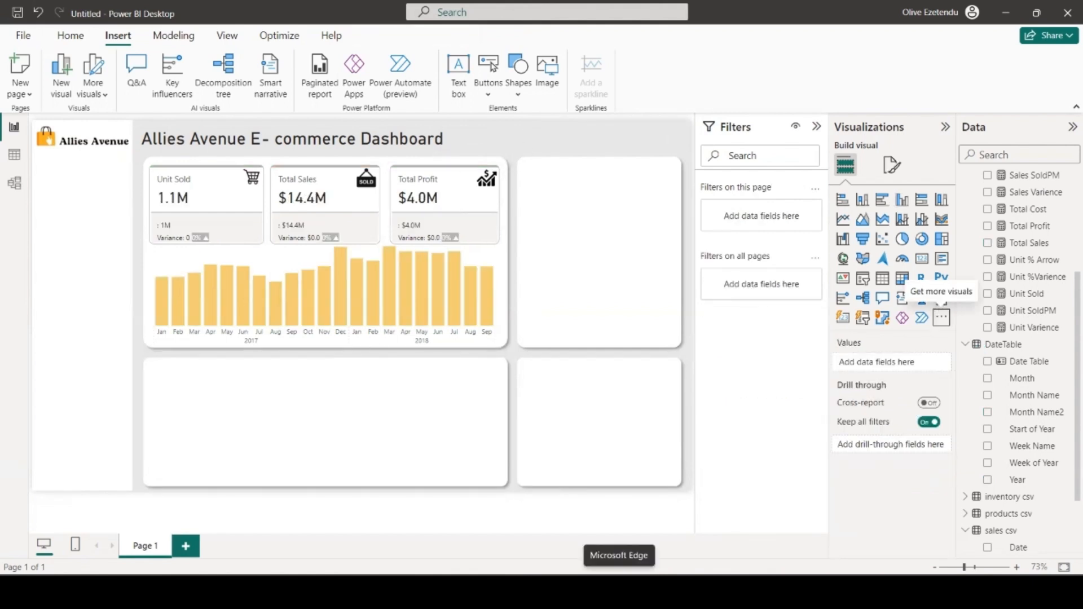
- Examine the product names and categories in the data of the products csv table
{"action": "mouse_move", "coordinate": [636, 592]}
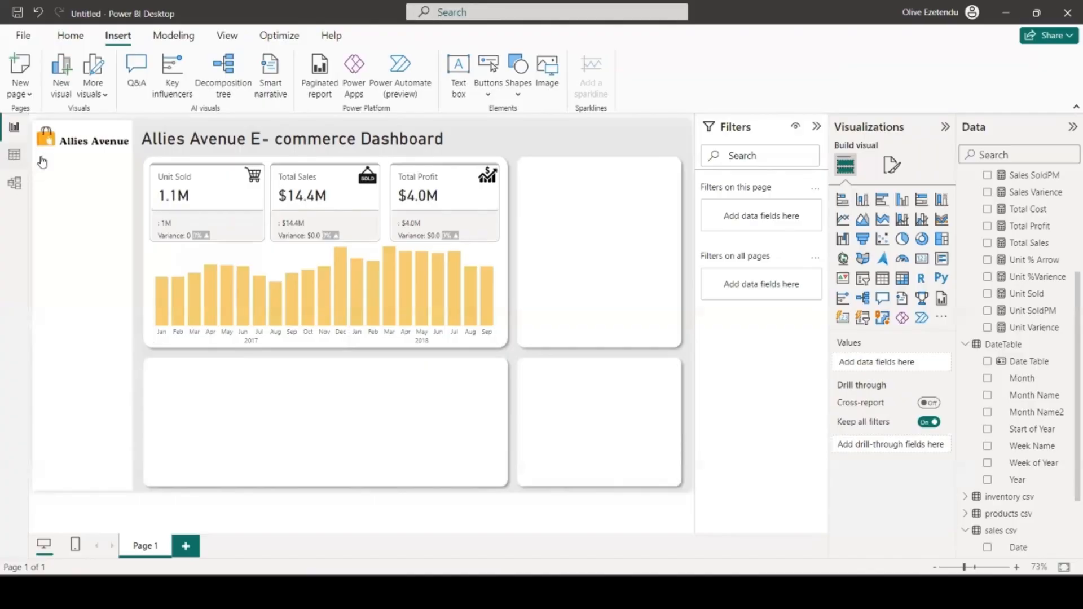
{"action": "left_click", "coordinate": [14, 154]}
{"action": "scroll", "coordinate": [979, 440], "scroll_direction": "down", "scroll_amount": 3}
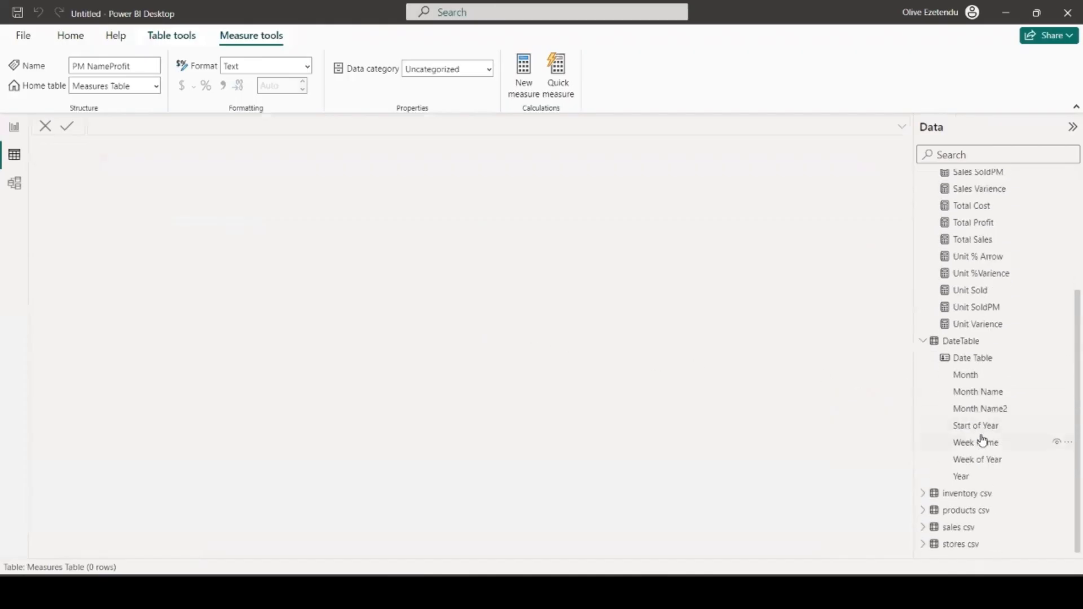
{"action": "left_click", "coordinate": [969, 512]}
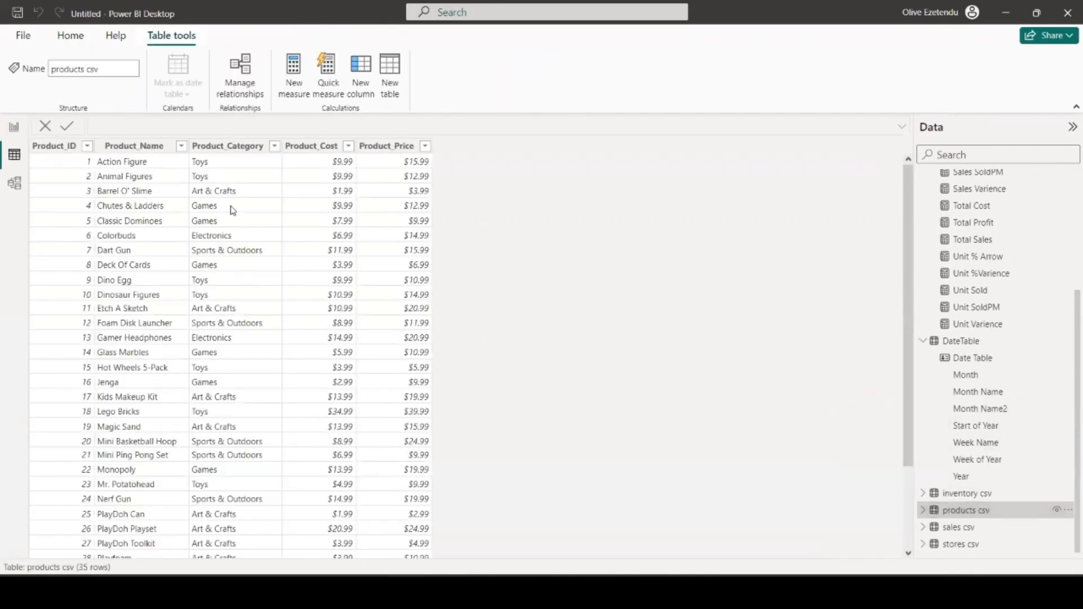
{"action": "scroll", "coordinate": [75, 236], "scroll_direction": "down", "scroll_amount": 3}
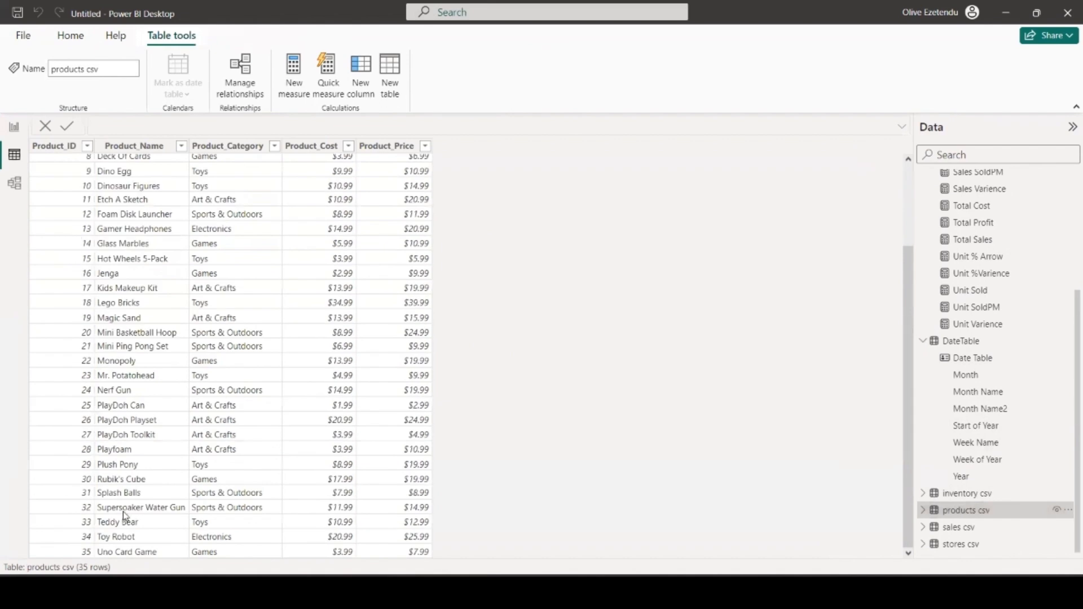
{"action": "scroll", "coordinate": [159, 400], "scroll_direction": "up", "scroll_amount": 3}
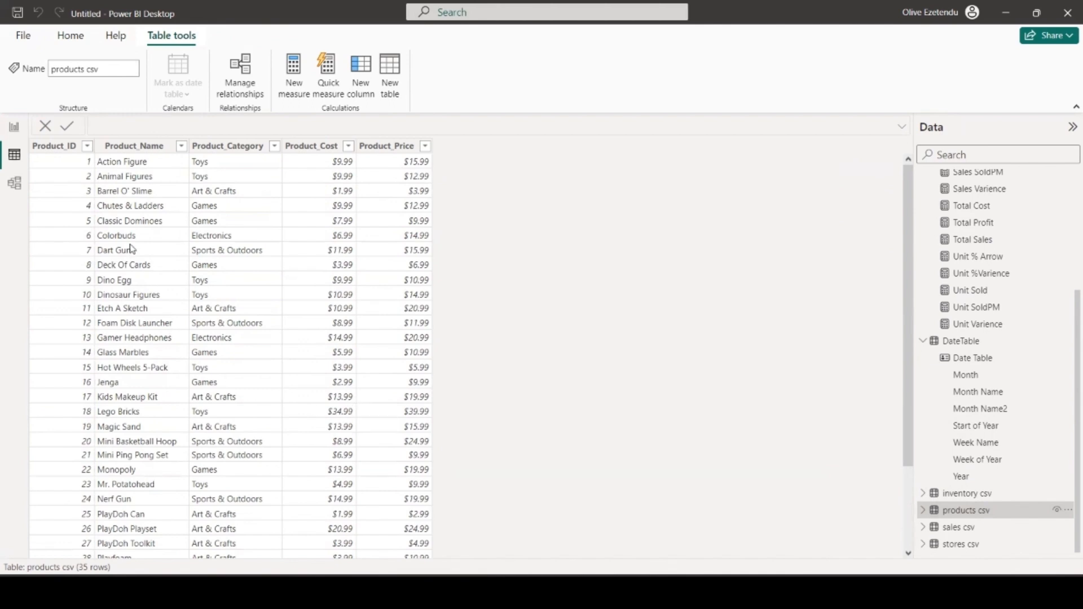
- Add a table visual to the report page and size it to fill the empty panel below the sales chart
{"action": "left_click", "coordinate": [14, 130]}
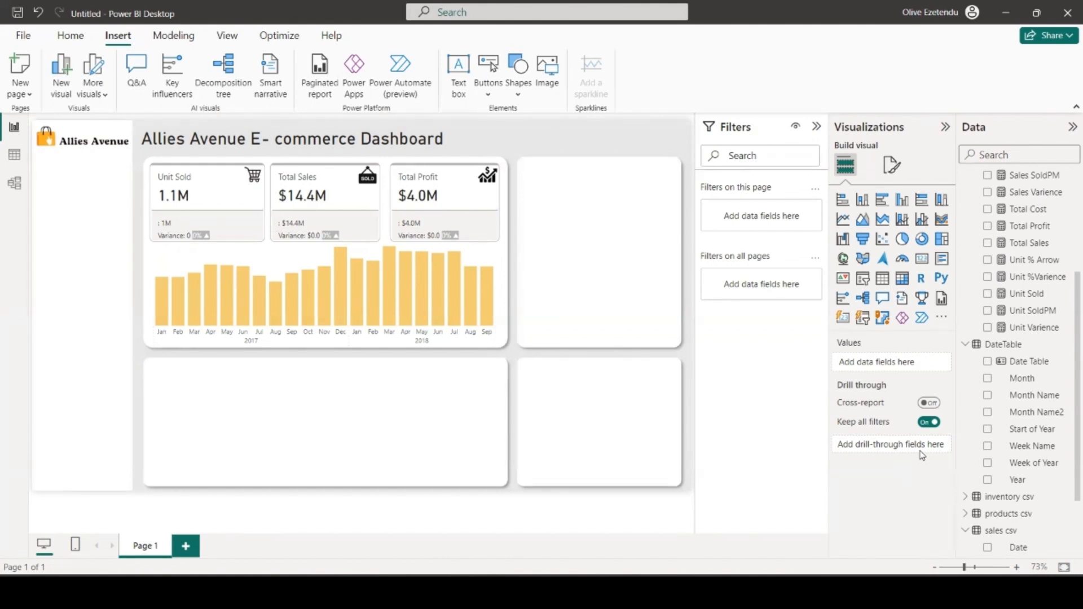
{"action": "left_click", "coordinate": [883, 282]}
{"action": "left_click_drag", "start_coordinate": [186, 265], "coordinate": [250, 400]}
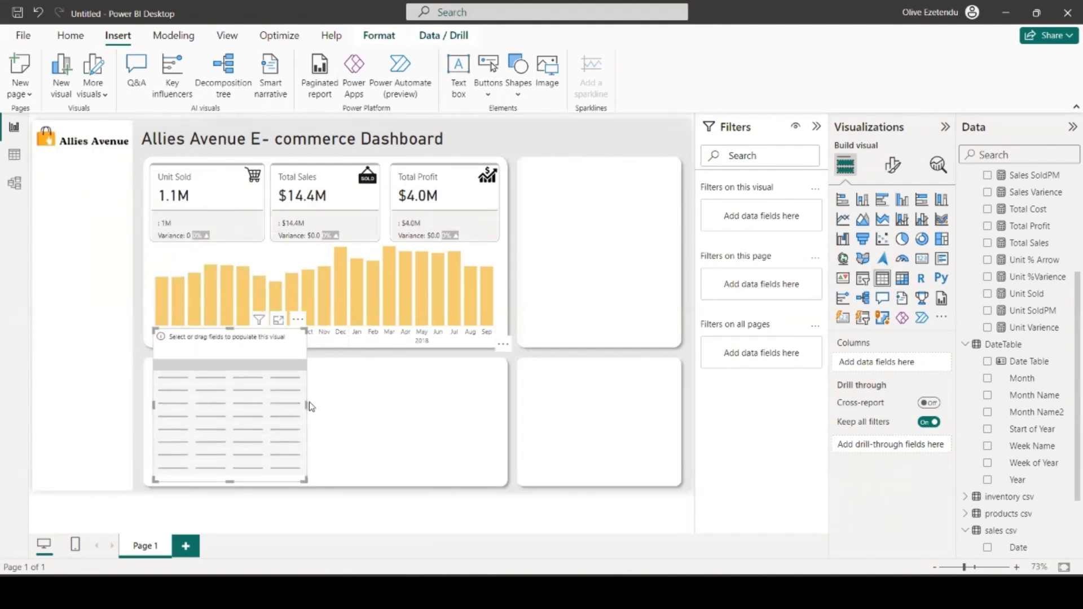
{"action": "left_click_drag", "start_coordinate": [309, 404], "coordinate": [501, 432]}
{"action": "left_click_drag", "start_coordinate": [329, 334], "coordinate": [336, 369]}
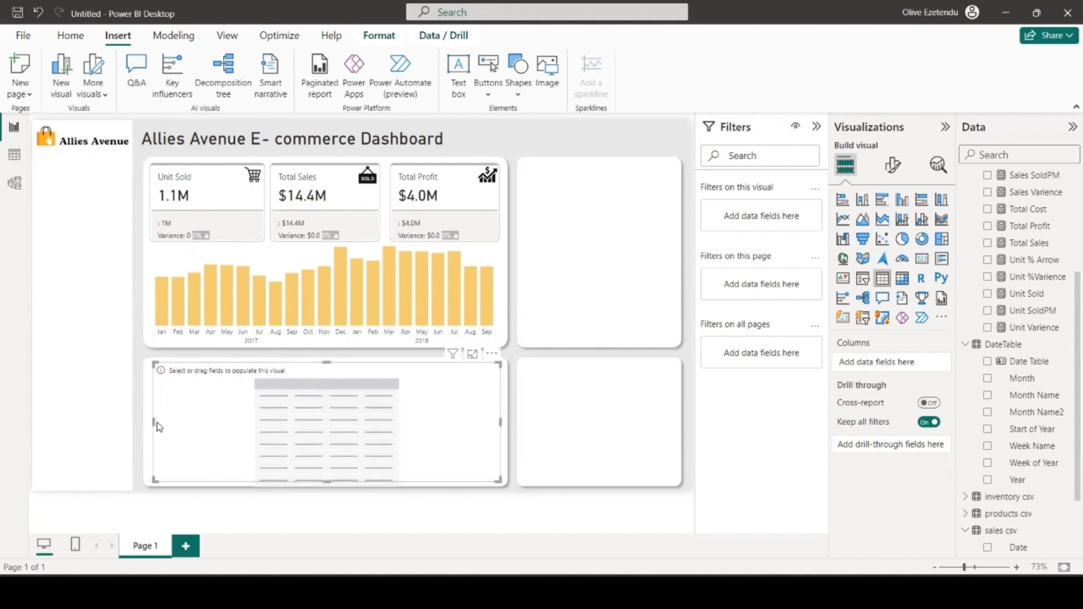
{"action": "left_click_drag", "start_coordinate": [151, 427], "coordinate": [146, 427]}
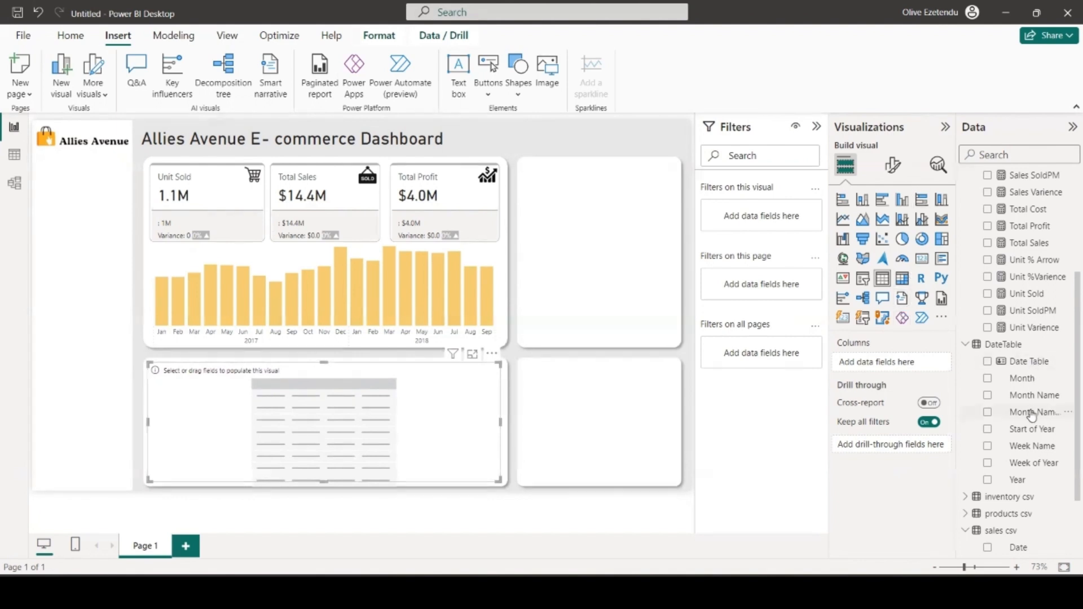
- Fill the table's columns with Product_Name from products csv and the measures Unit Sold, Total Sales and Total Profit
{"action": "scroll", "coordinate": [1029, 417], "scroll_direction": "down", "scroll_amount": 3}
{"action": "left_click", "coordinate": [966, 426]}
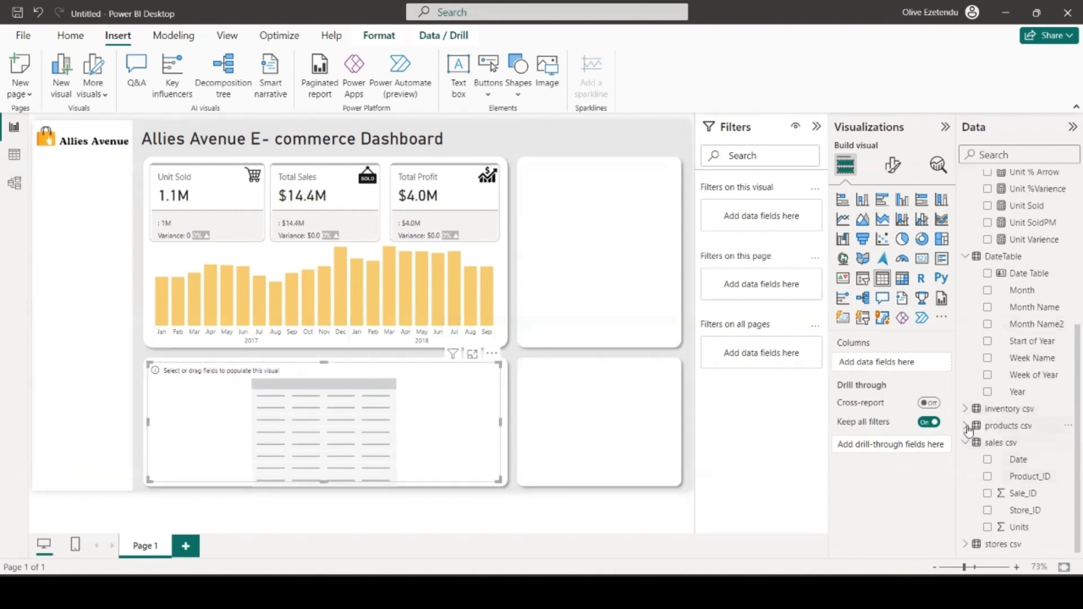
{"action": "left_click_drag", "start_coordinate": [1035, 494], "coordinate": [917, 373]}
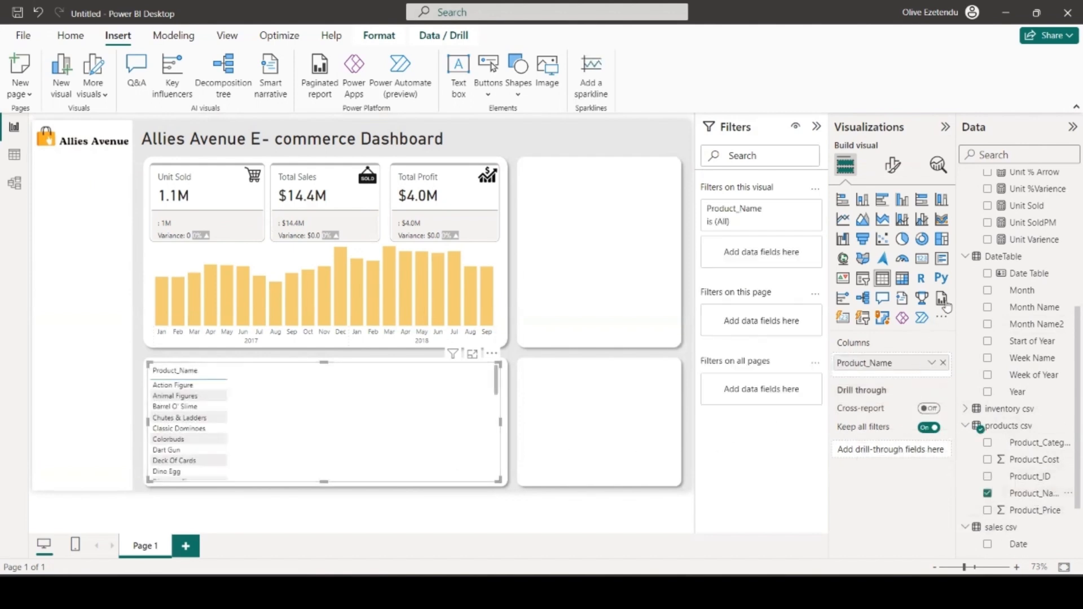
{"action": "scroll", "coordinate": [1027, 320], "scroll_direction": "up", "scroll_amount": 5}
{"action": "scroll", "coordinate": [1027, 320], "scroll_direction": "up", "scroll_amount": 3}
{"action": "left_click_drag", "start_coordinate": [1035, 466], "coordinate": [910, 379]}
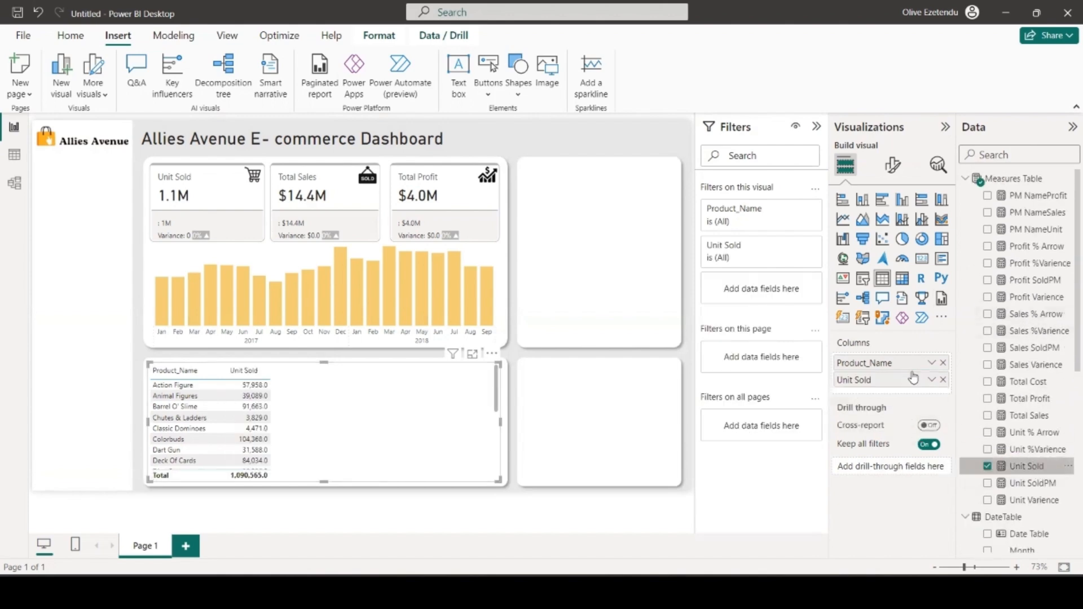
{"action": "left_click_drag", "start_coordinate": [1042, 417], "coordinate": [911, 396]}
{"action": "left_click_drag", "start_coordinate": [1044, 403], "coordinate": [918, 420]}
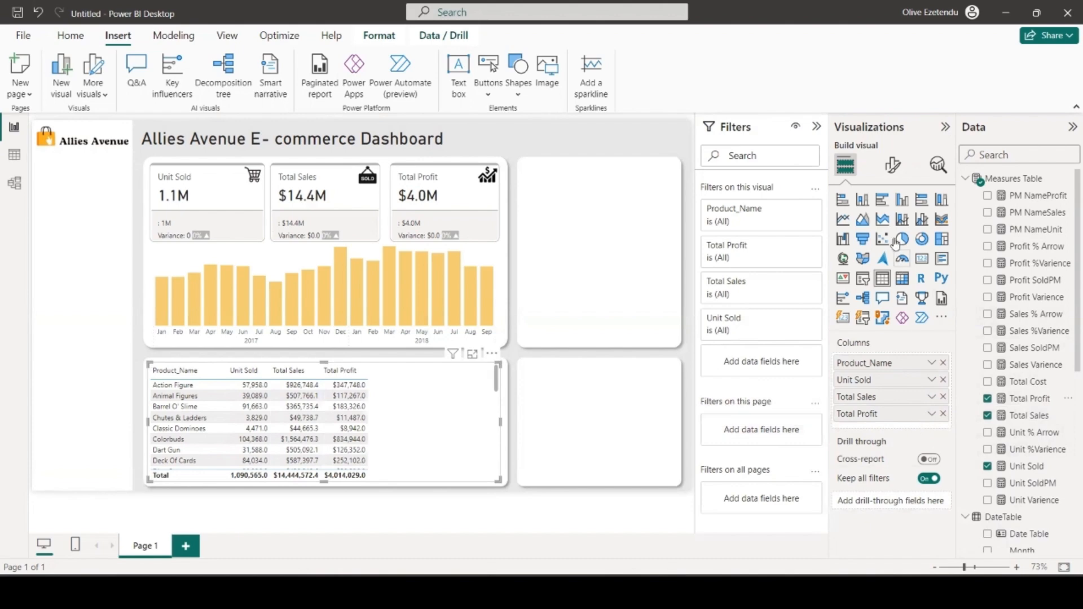
- Turn off the totals row of the product table
{"action": "left_click", "coordinate": [893, 166]}
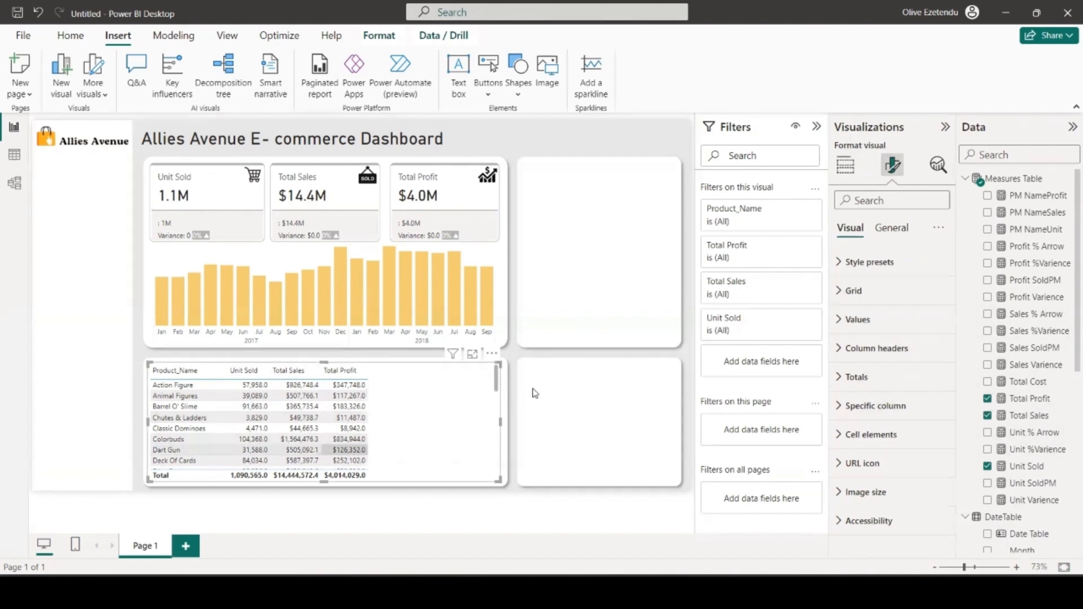
{"action": "left_click", "coordinate": [862, 378]}
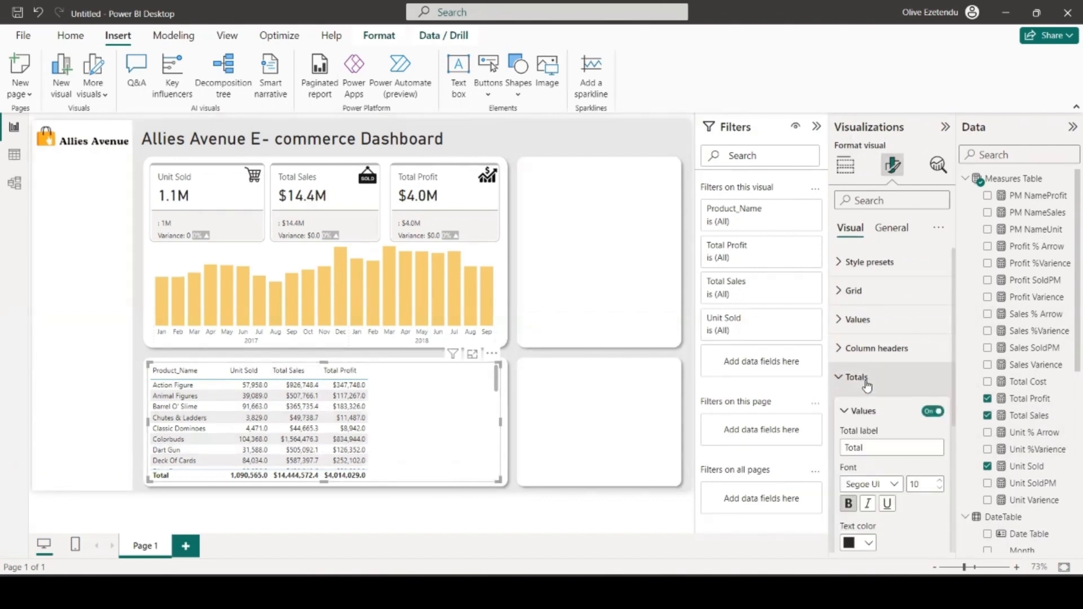
{"action": "left_click", "coordinate": [931, 413]}
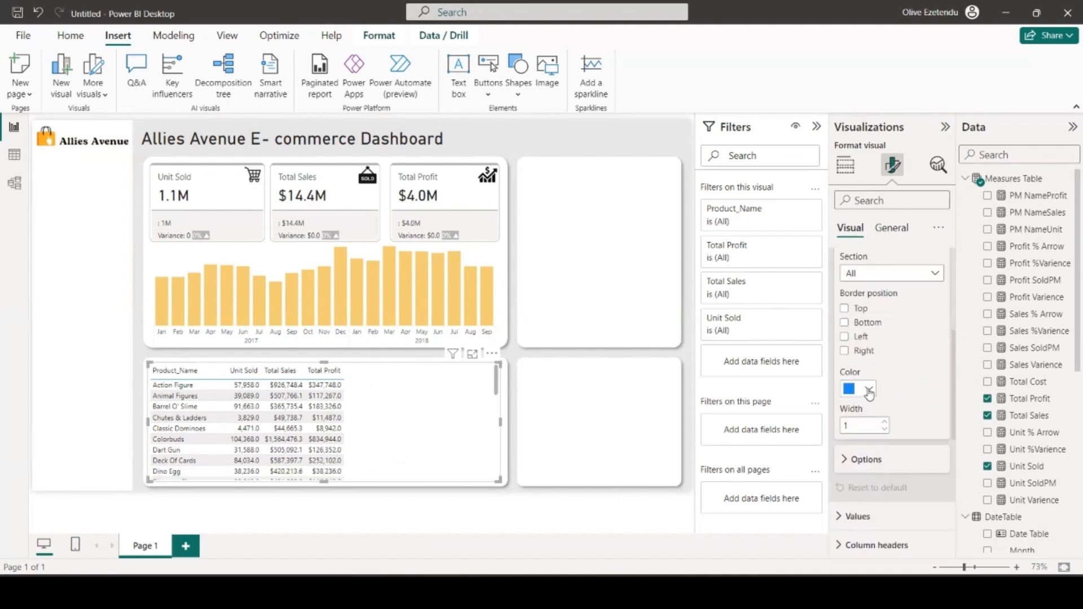
- Set the table's grid border color to White, 20% darker and its width to 2
{"action": "left_click", "coordinate": [869, 390]}
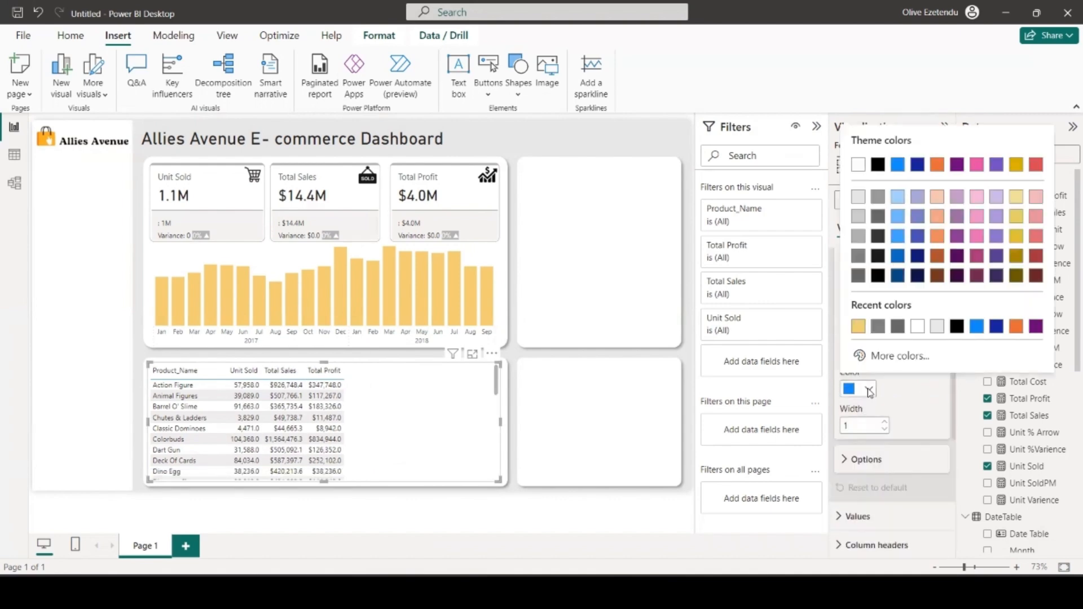
{"action": "left_click", "coordinate": [858, 218]}
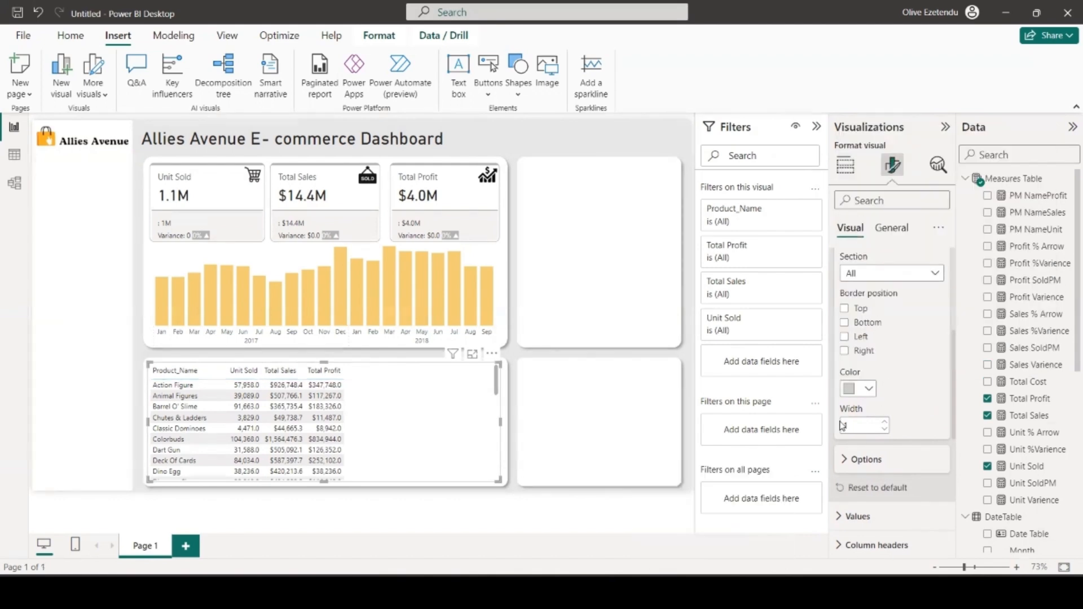
{"action": "left_click", "coordinate": [884, 423]}
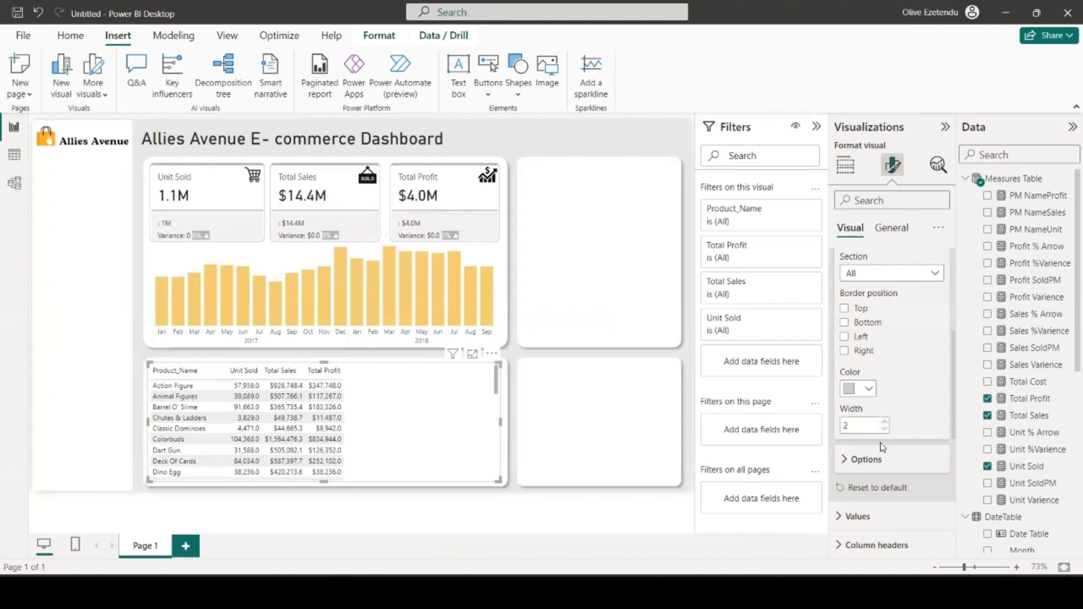
- Set the font size of the table's values to 14
{"action": "scroll", "coordinate": [844, 418], "scroll_direction": "down", "scroll_amount": 2}
{"action": "left_click", "coordinate": [847, 368]}
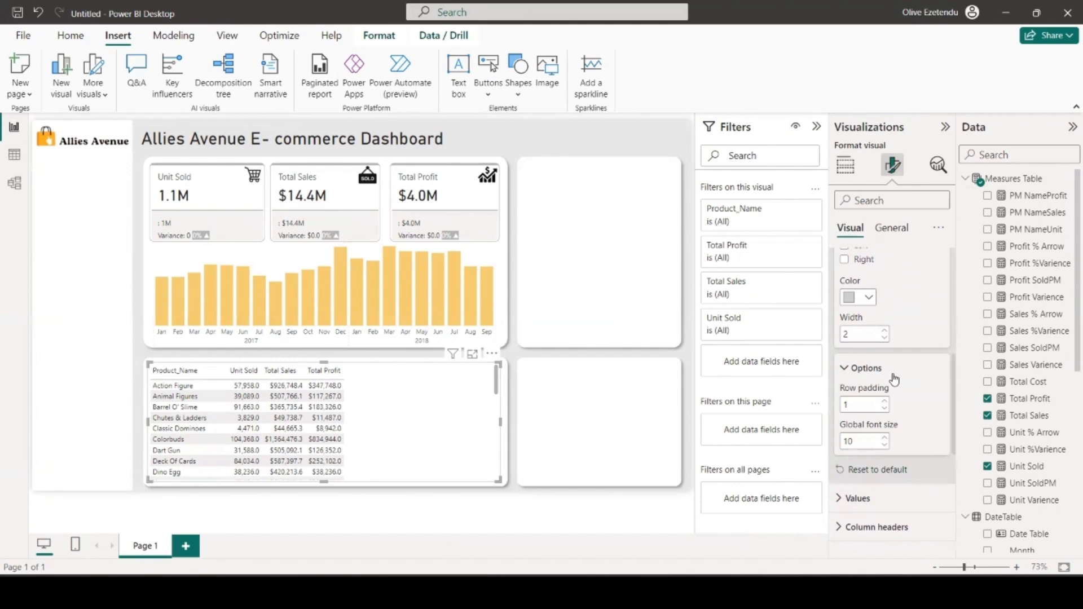
{"action": "scroll", "coordinate": [894, 378], "scroll_direction": "down", "scroll_amount": 2}
{"action": "scroll", "coordinate": [894, 379], "scroll_direction": "down", "scroll_amount": 2}
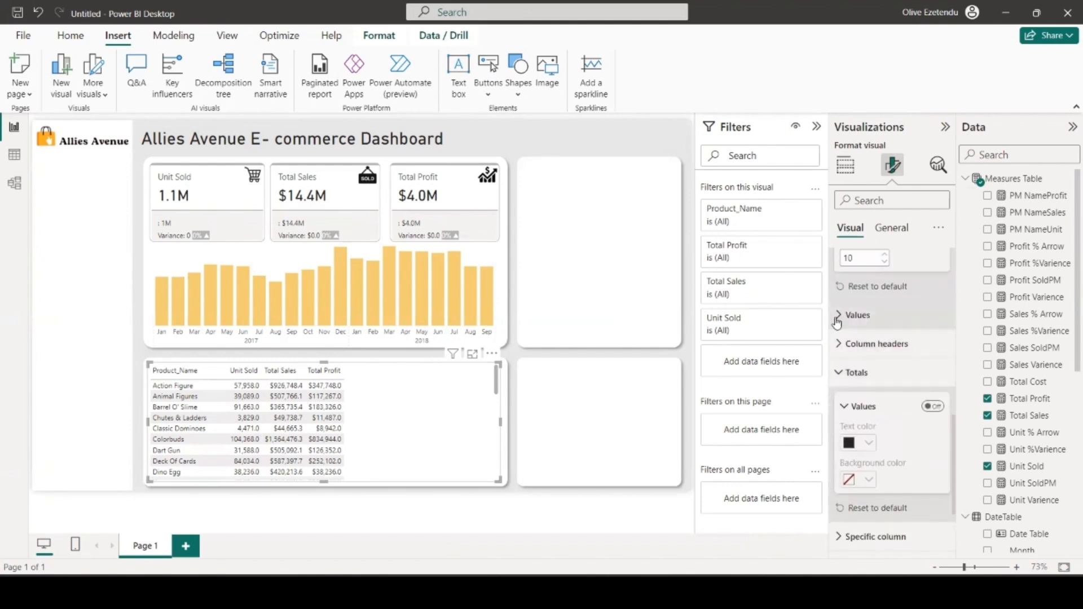
{"action": "left_click", "coordinate": [860, 315]}
{"action": "scroll", "coordinate": [902, 388], "scroll_direction": "down", "scroll_amount": 2}
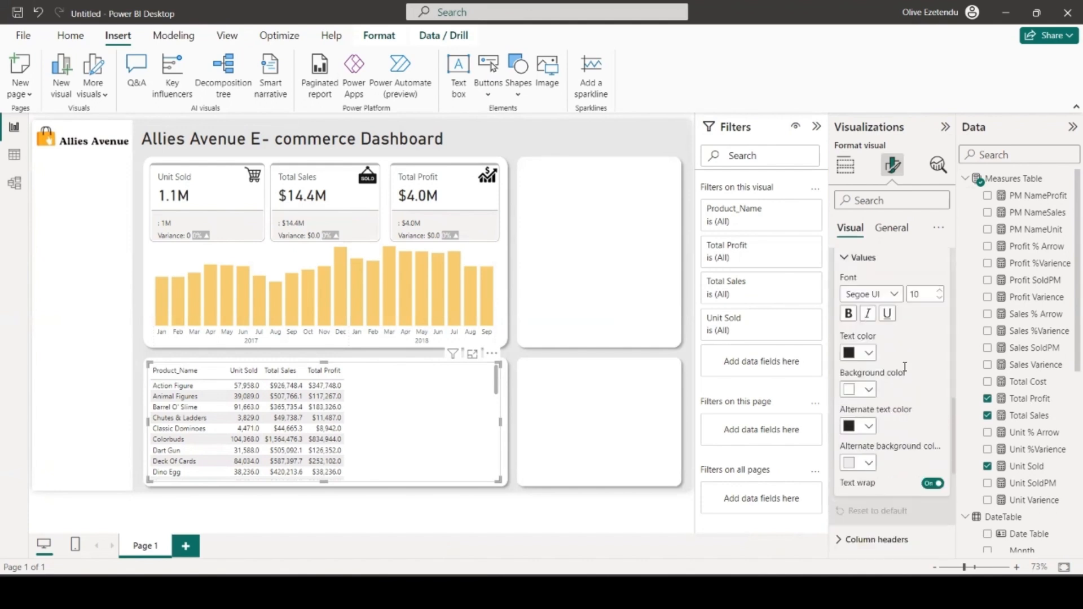
{"action": "left_click", "coordinate": [940, 291]}
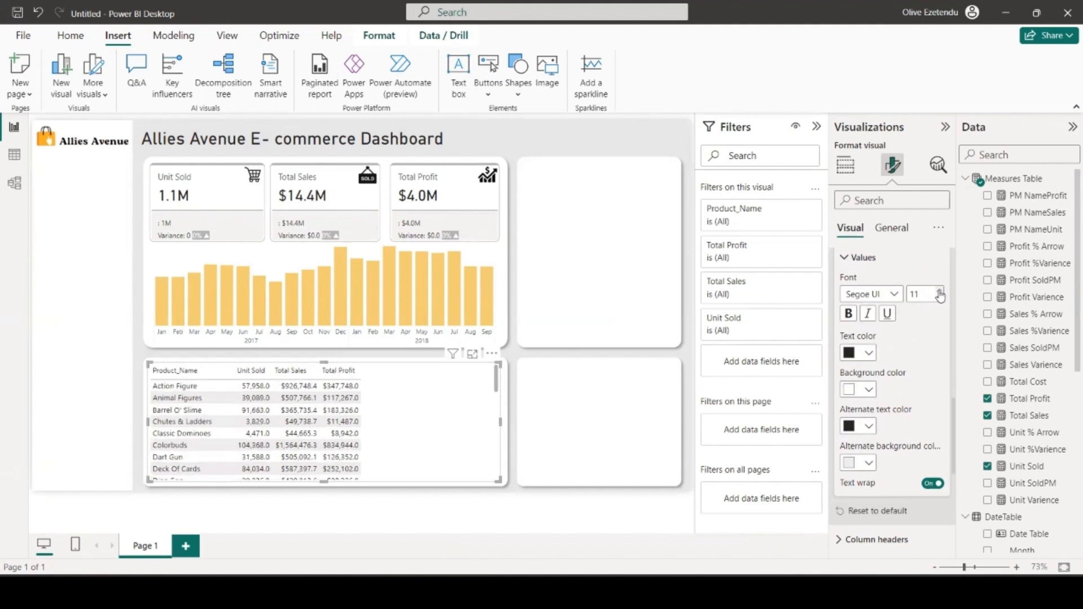
{"action": "left_click", "coordinate": [940, 291]}
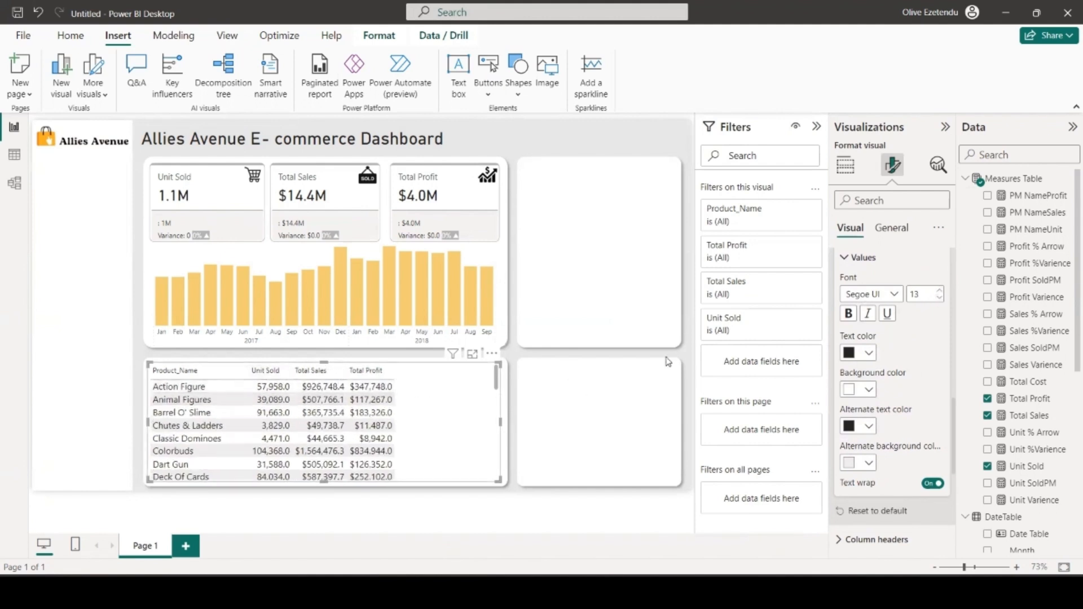
{"action": "left_click", "coordinate": [939, 291]}
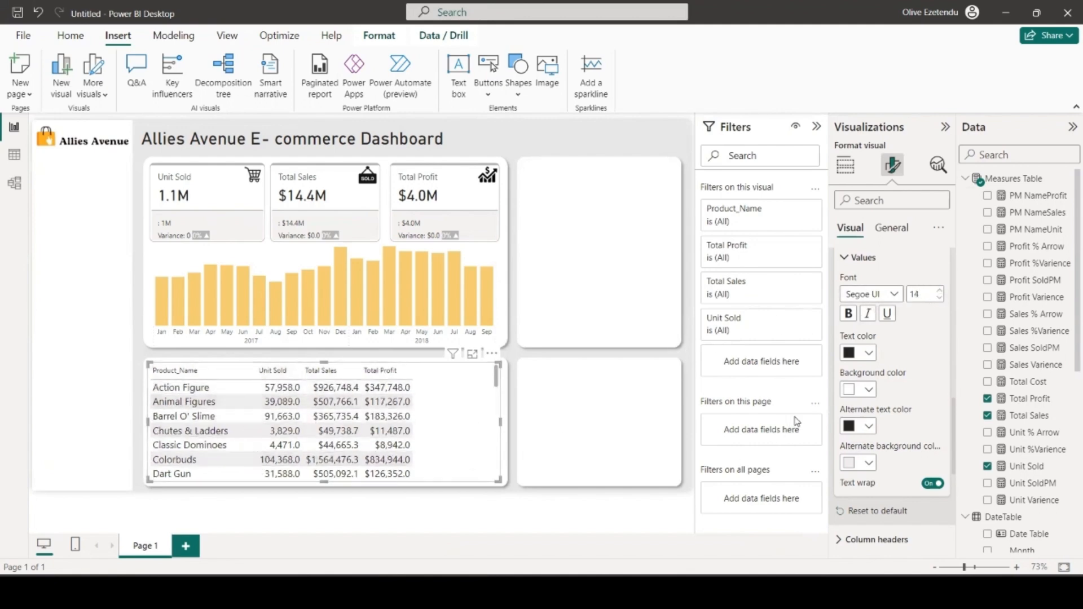
- Try White, 20% darker as both the background and the alternate background color of the table's values
{"action": "left_click", "coordinate": [869, 390]}
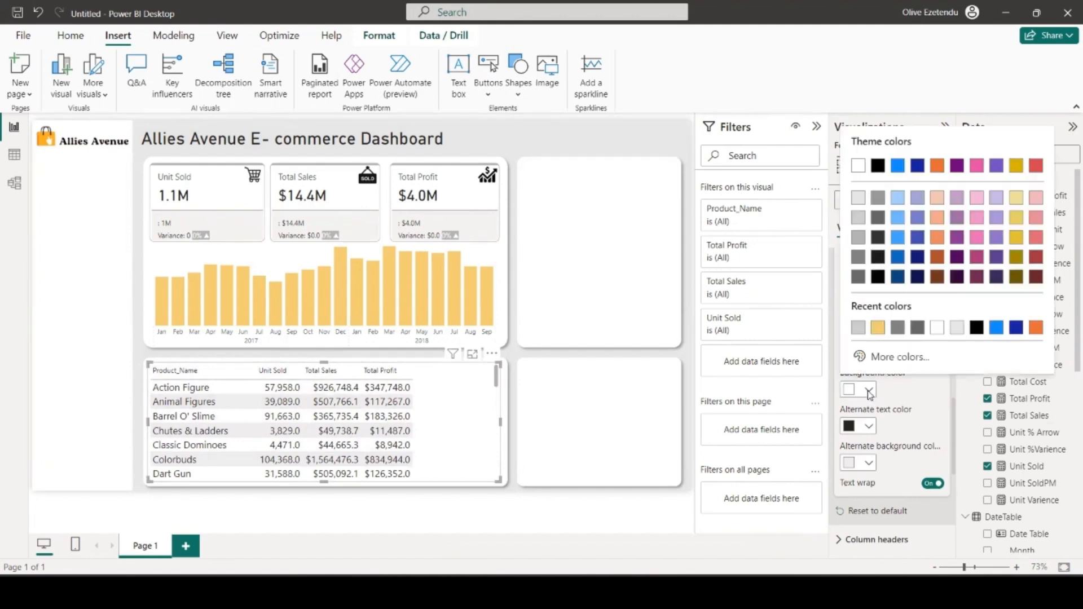
{"action": "left_click", "coordinate": [858, 219]}
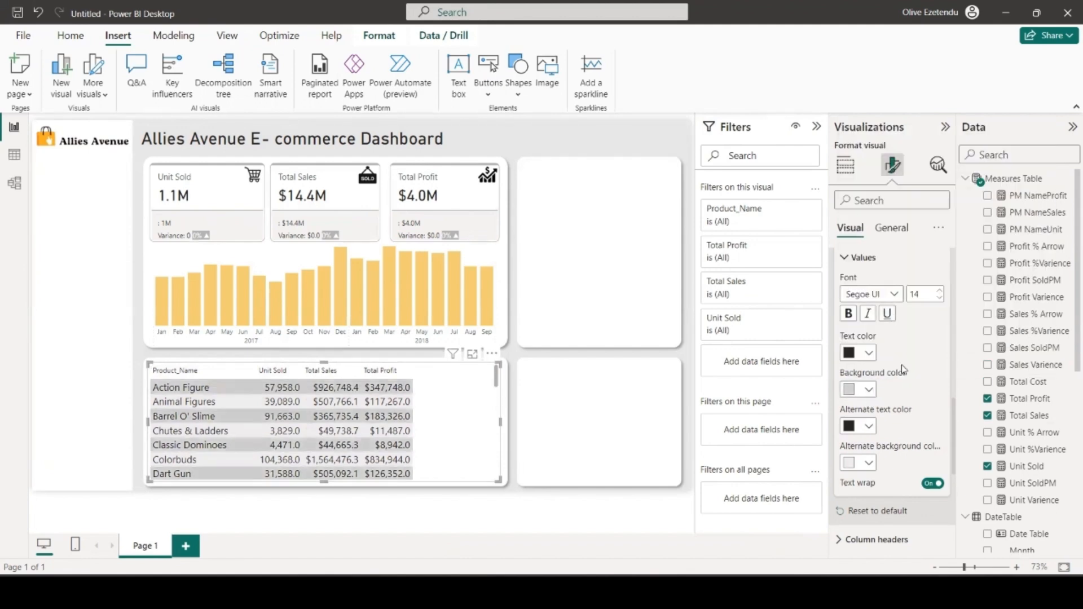
{"action": "left_click", "coordinate": [870, 390]}
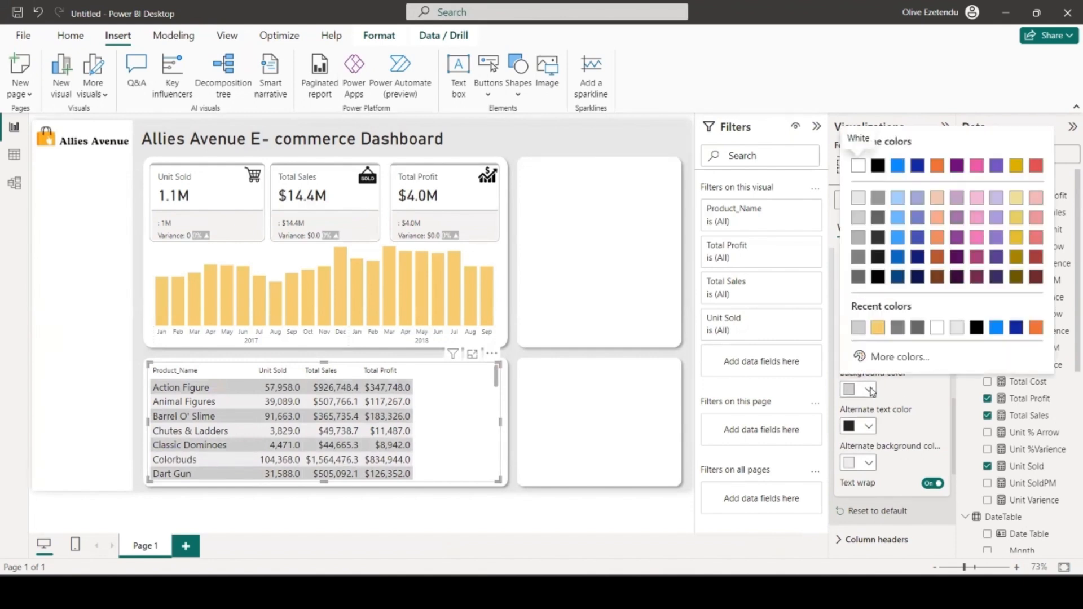
{"action": "left_click", "coordinate": [872, 465]}
{"action": "left_click", "coordinate": [868, 464]}
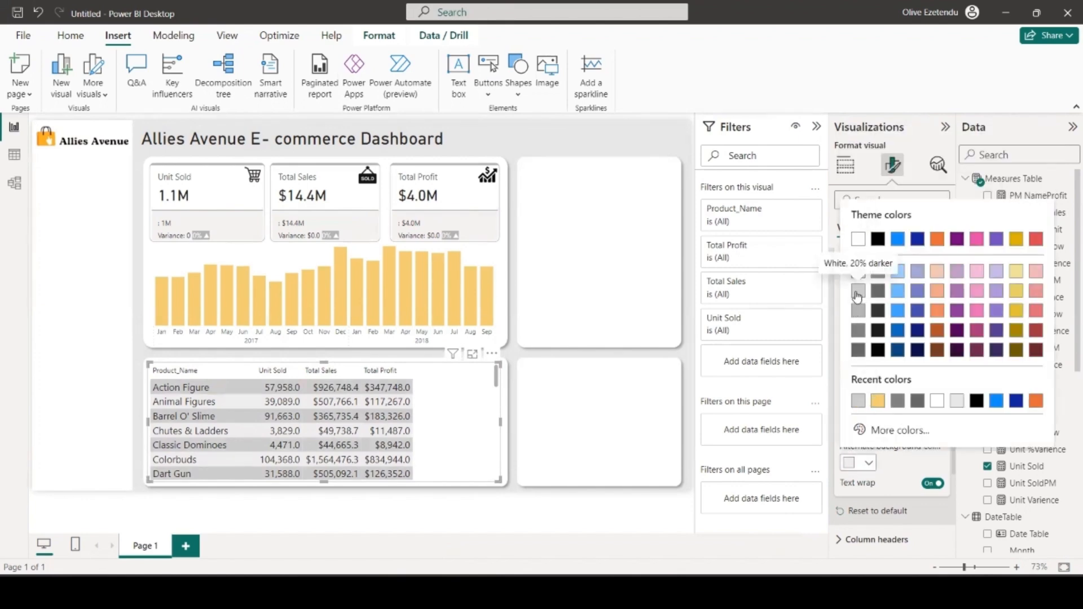
{"action": "left_click", "coordinate": [858, 292]}
{"action": "left_click", "coordinate": [861, 390]}
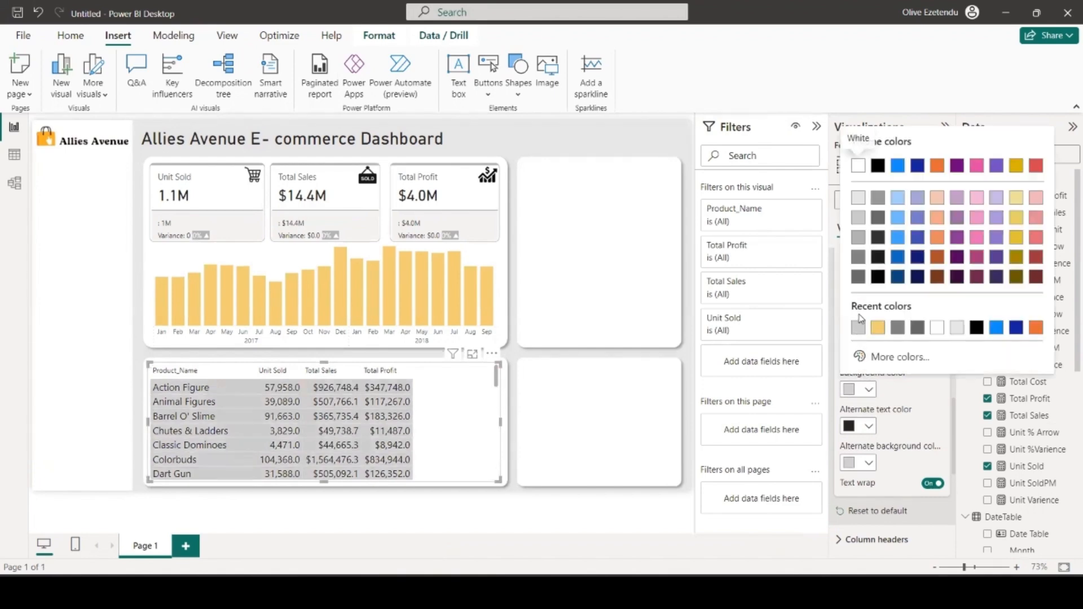
{"action": "left_click", "coordinate": [859, 326]}
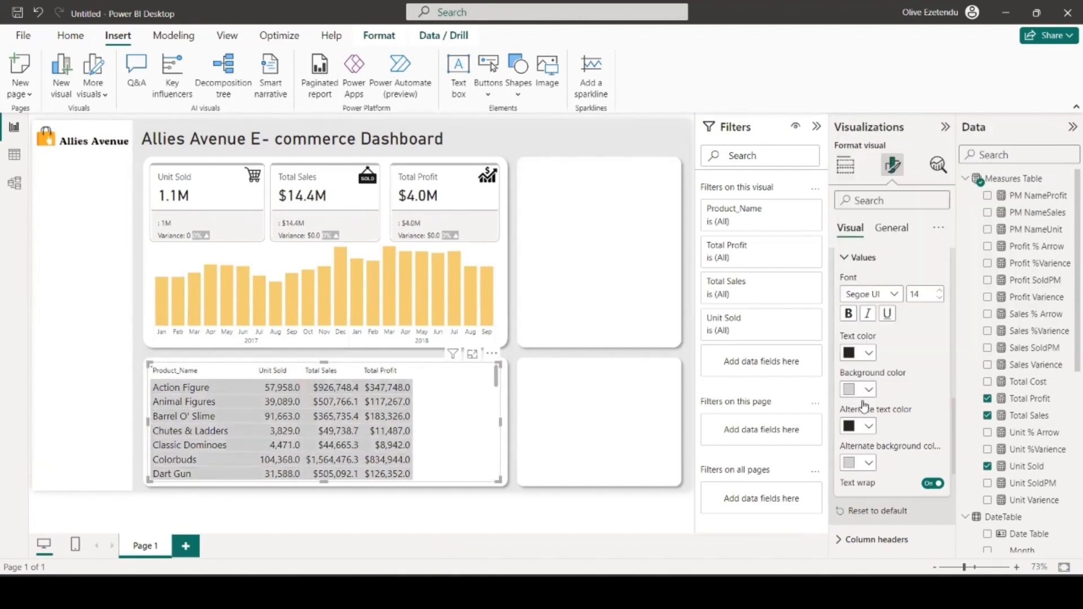
- Set the alternate background and the background color of the table's values to the lightest grey shade of white
{"action": "left_click", "coordinate": [870, 464]}
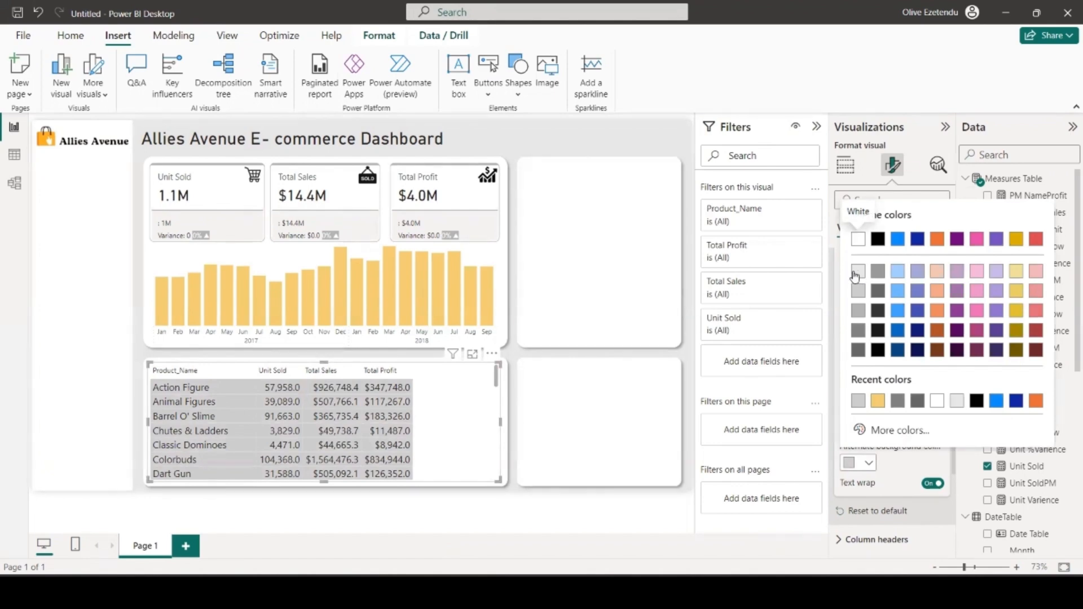
{"action": "left_click", "coordinate": [854, 279]}
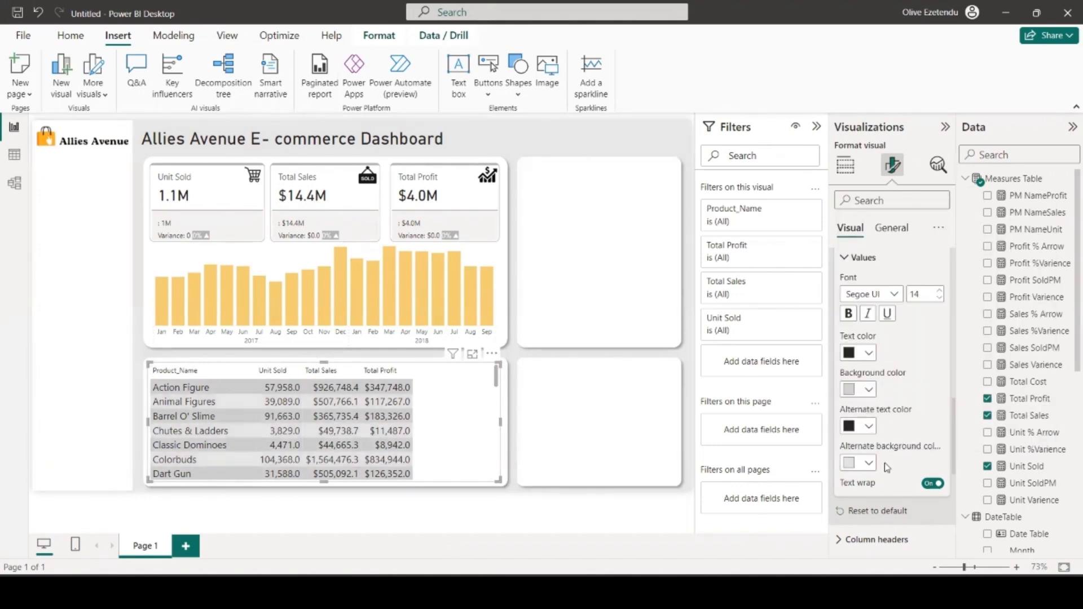
{"action": "left_click", "coordinate": [870, 389]}
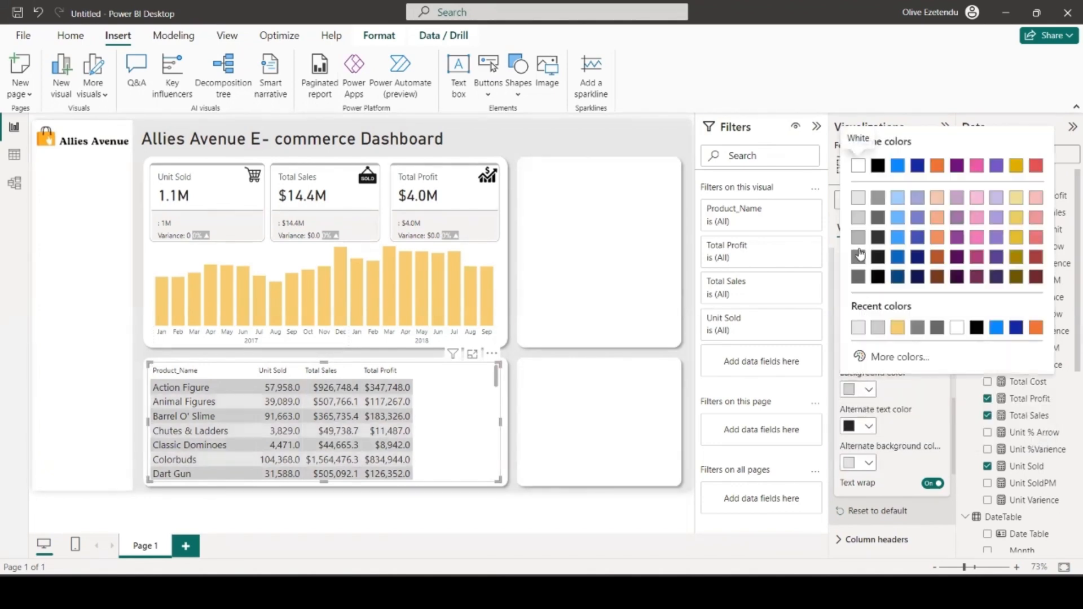
{"action": "left_click", "coordinate": [859, 200]}
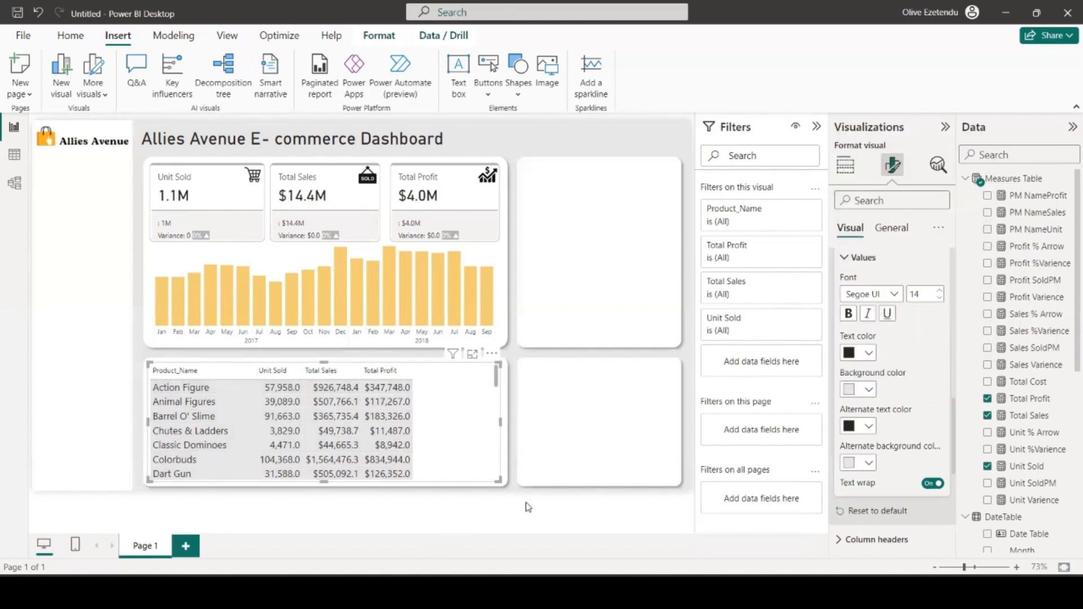
- Set the table's column header text to font size 14, leaving it without bold
{"action": "scroll", "coordinate": [894, 460], "scroll_direction": "down", "scroll_amount": 3}
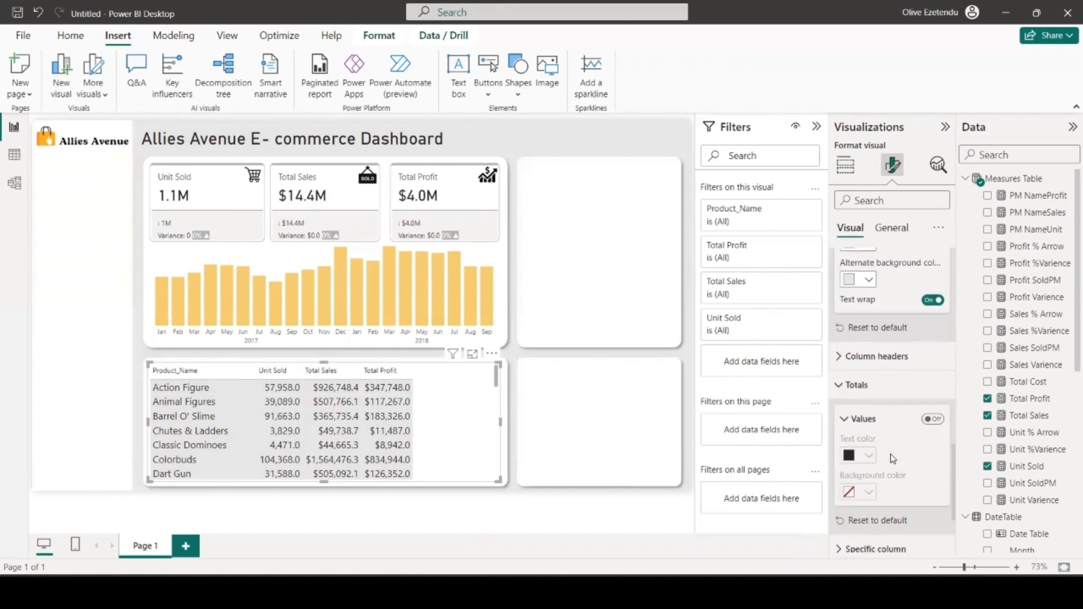
{"action": "left_click", "coordinate": [872, 369]}
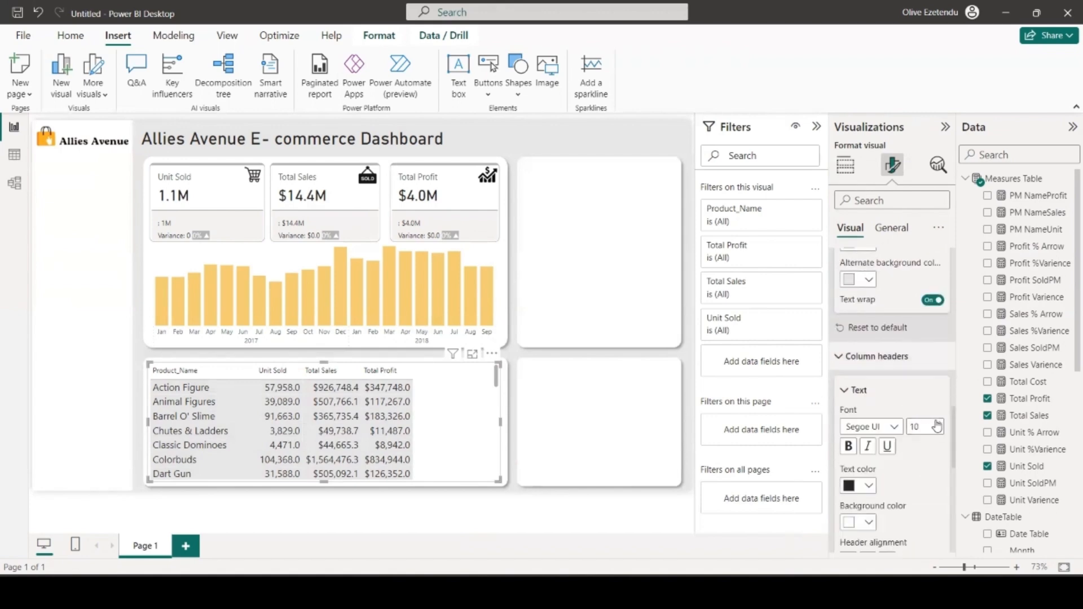
{"action": "left_click", "coordinate": [938, 424]}
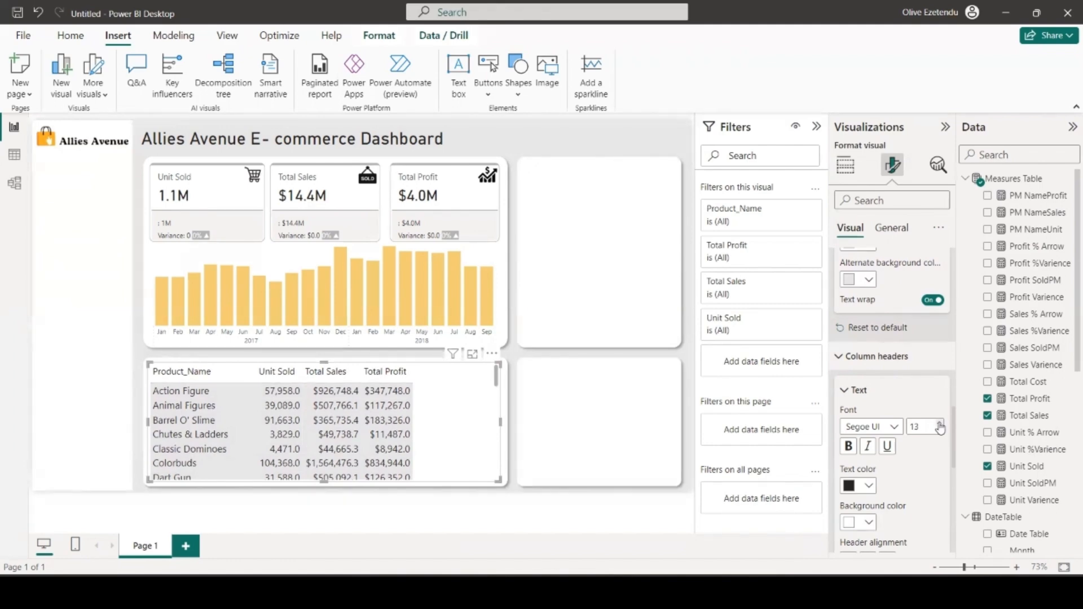
{"action": "left_click", "coordinate": [850, 448]}
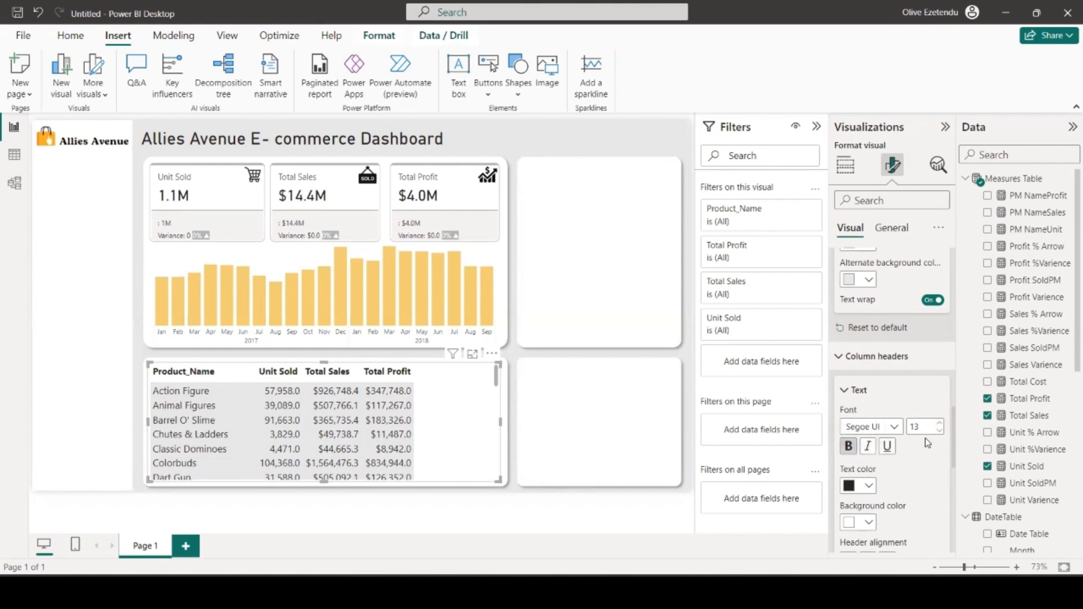
{"action": "left_click", "coordinate": [849, 446]}
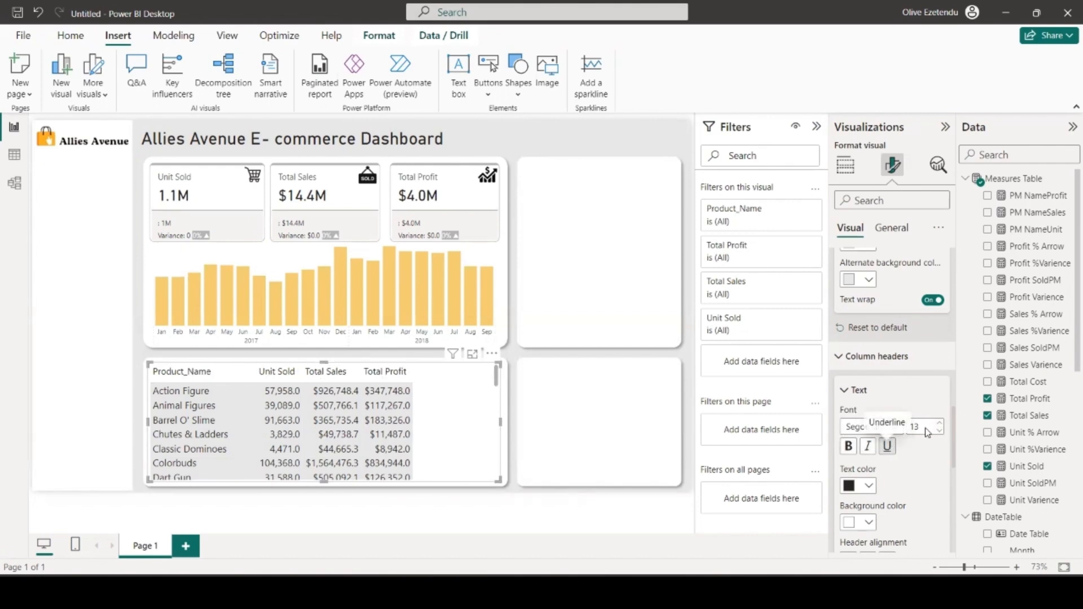
{"action": "left_click", "coordinate": [939, 423]}
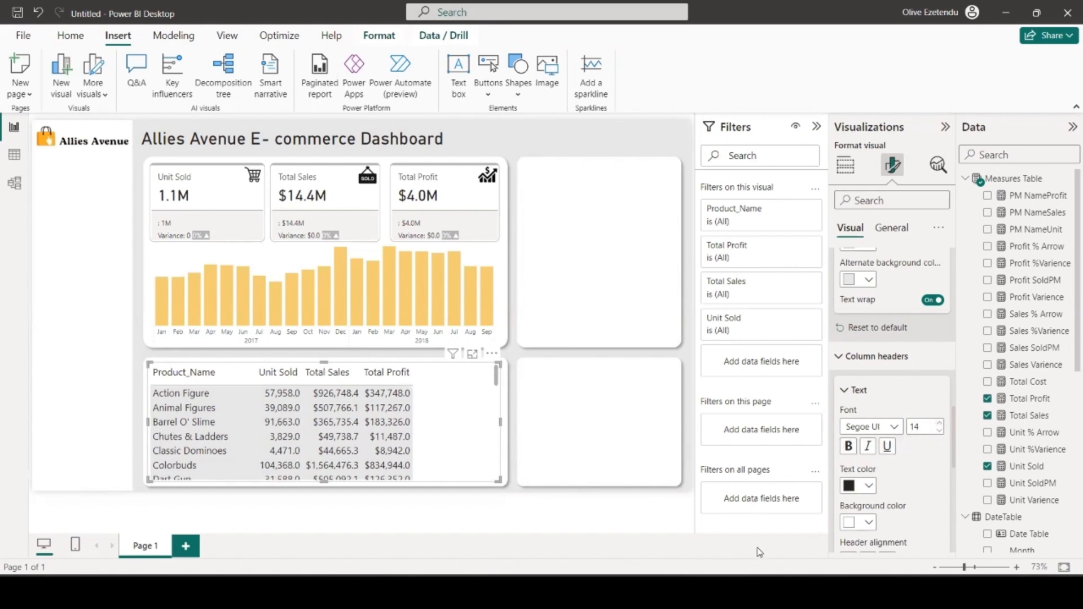
- Make the table visual's background fully transparent by setting its transparency to 100%
{"action": "left_click", "coordinate": [893, 228]}
{"action": "left_click", "coordinate": [865, 322]}
{"action": "left_click_drag", "start_coordinate": [887, 430], "coordinate": [939, 432]}
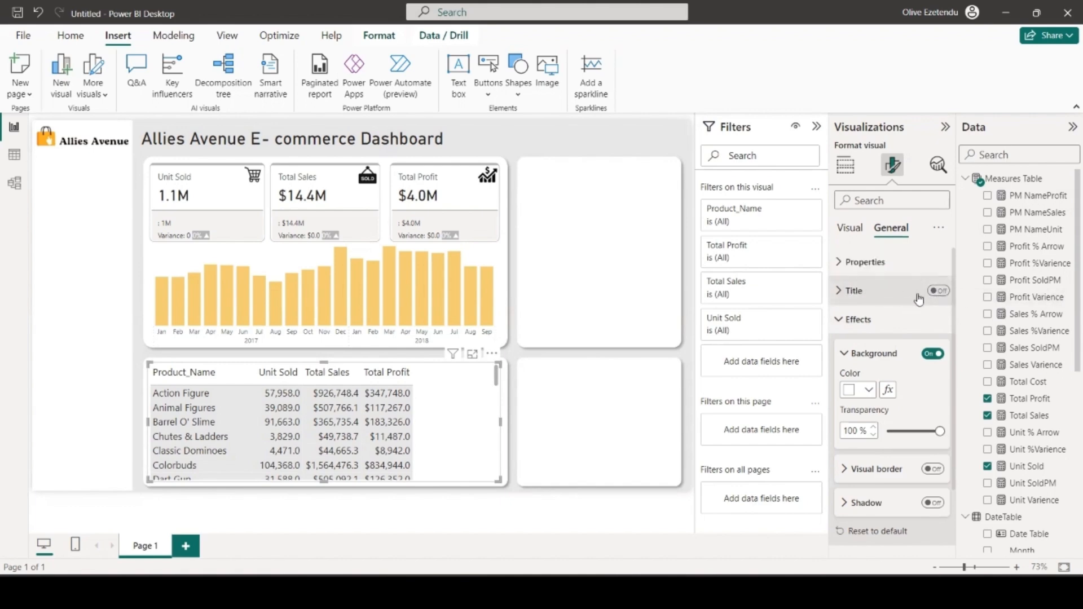
- Turn on the table's title with the text "Top 5 Selling Products"
{"action": "left_click", "coordinate": [938, 291]}
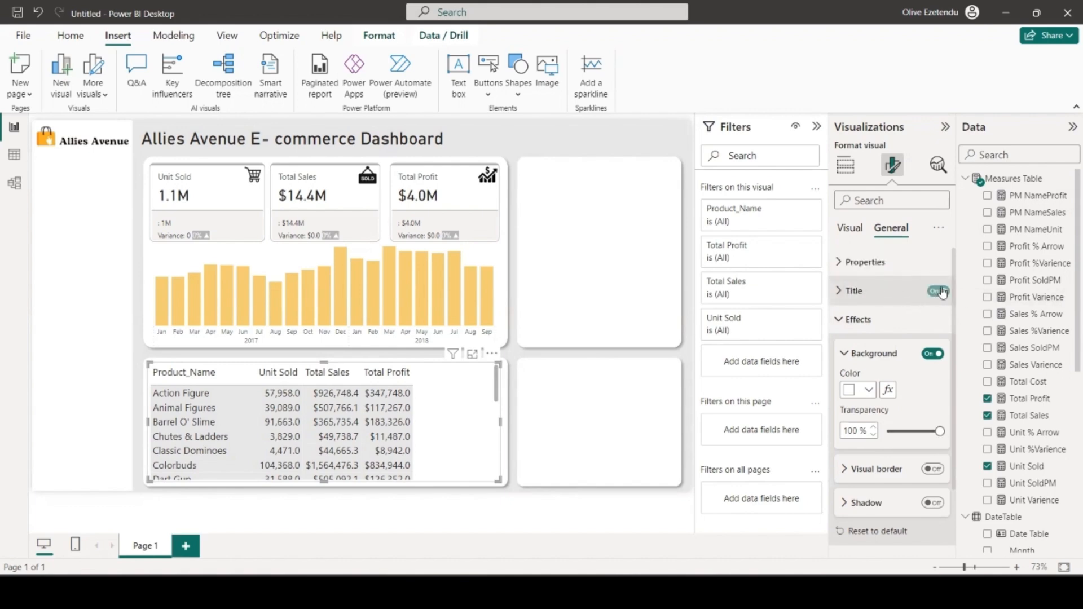
{"action": "left_click", "coordinate": [860, 291]}
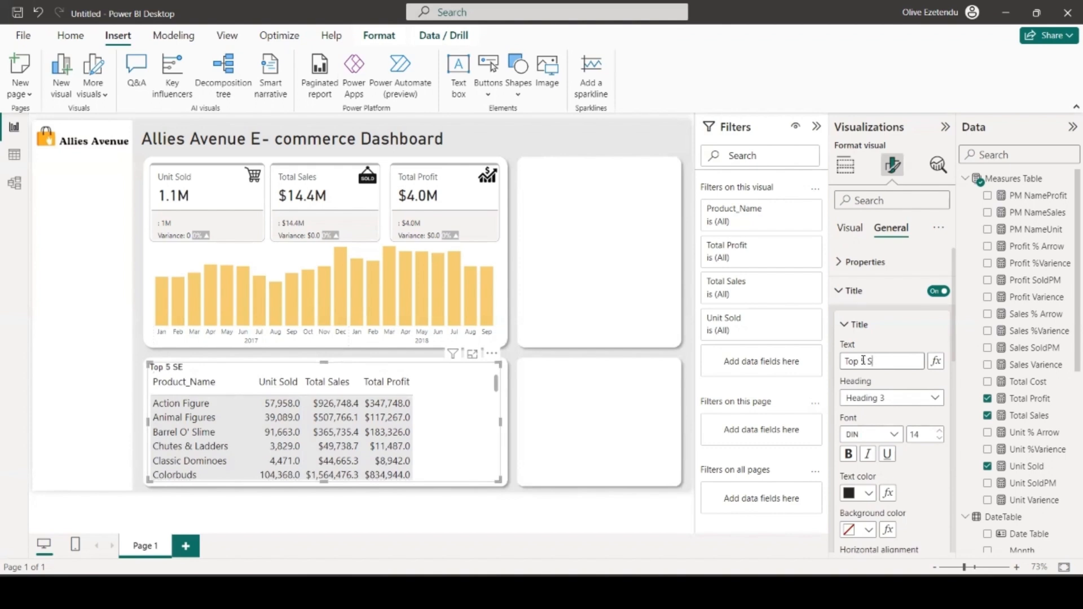
{"action": "type", "text": "elling Products"}
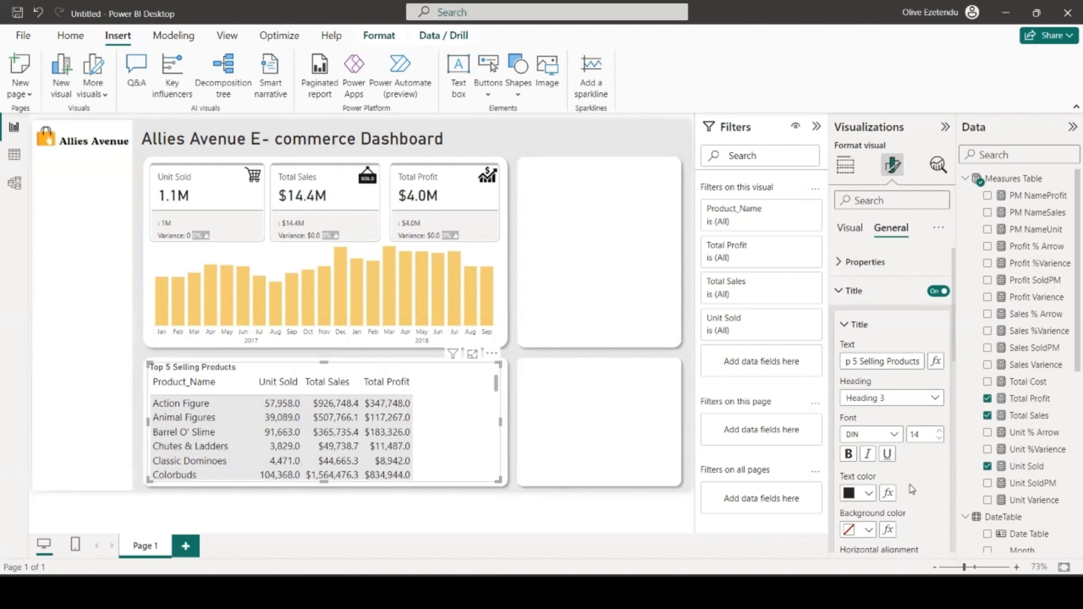
- Center the table's title and set its font size to 17
{"action": "scroll", "coordinate": [912, 490], "scroll_direction": "down", "scroll_amount": 2}
{"action": "left_click", "coordinate": [872, 484]}
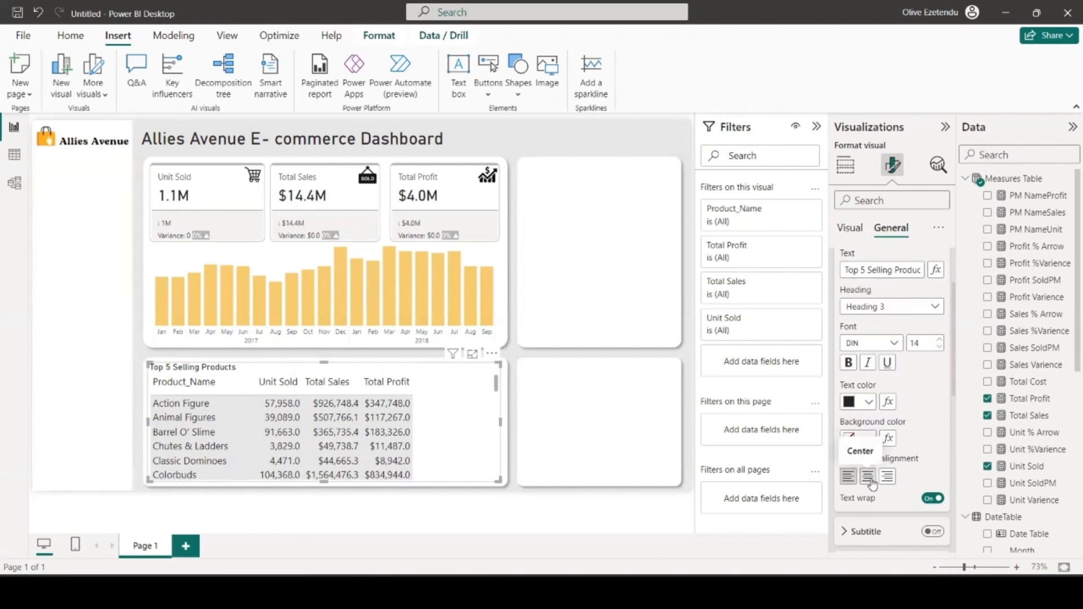
{"action": "left_click", "coordinate": [872, 484]}
{"action": "left_click", "coordinate": [940, 339]}
{"action": "left_click", "coordinate": [940, 339]}
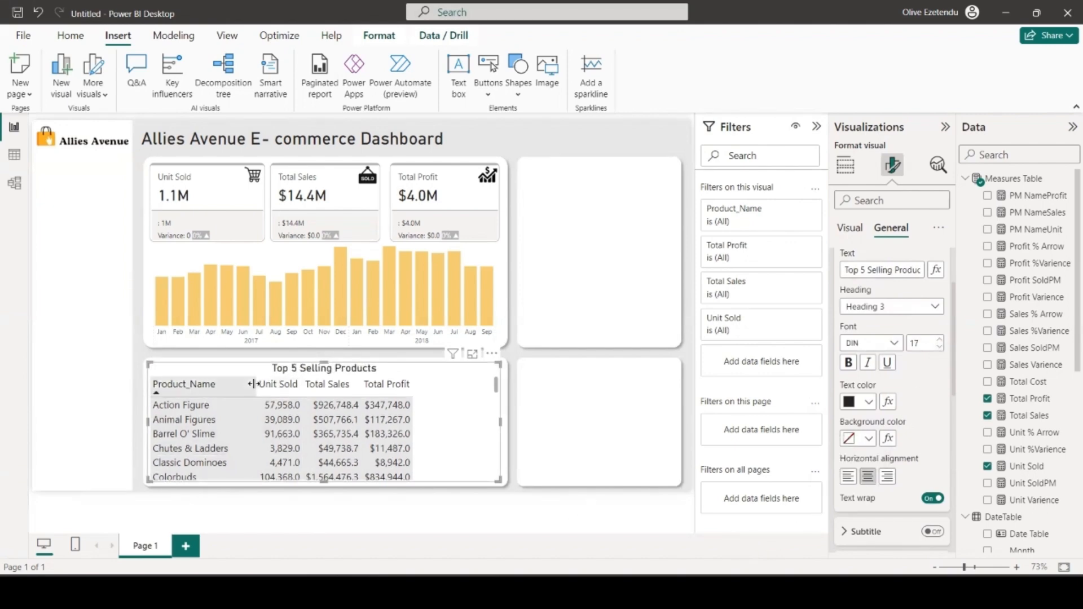
- Widen the table's columns so that they spread across nearly the full width of the panel
{"action": "left_click_drag", "start_coordinate": [257, 386], "coordinate": [475, 383]}
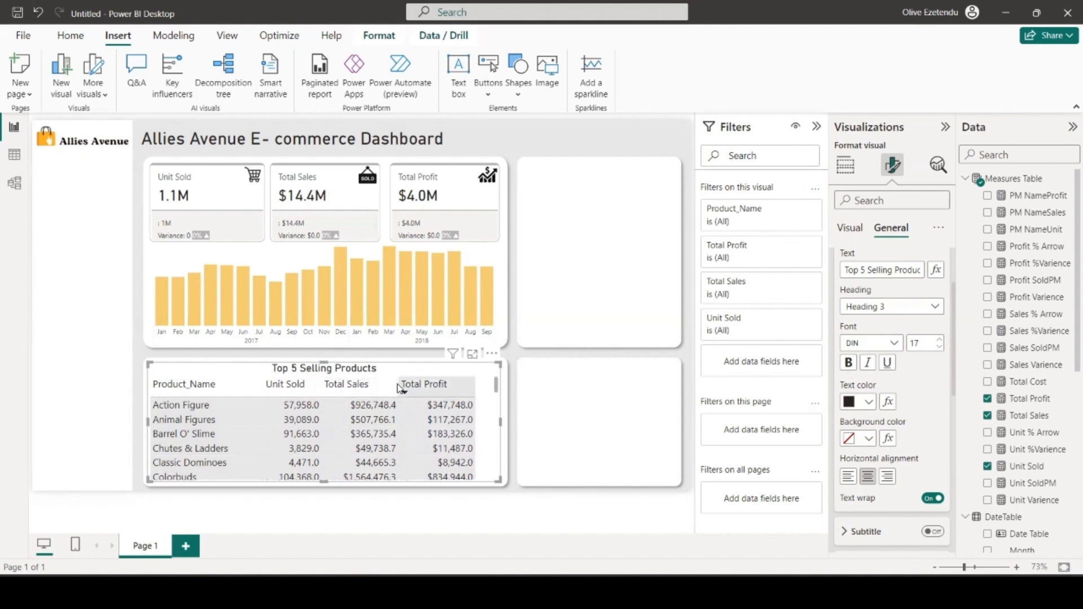
- Widen the Total Sales and Product_Name columns so the table fills the full width of its panel
{"action": "left_click_drag", "start_coordinate": [398, 384], "coordinate": [404, 384]}
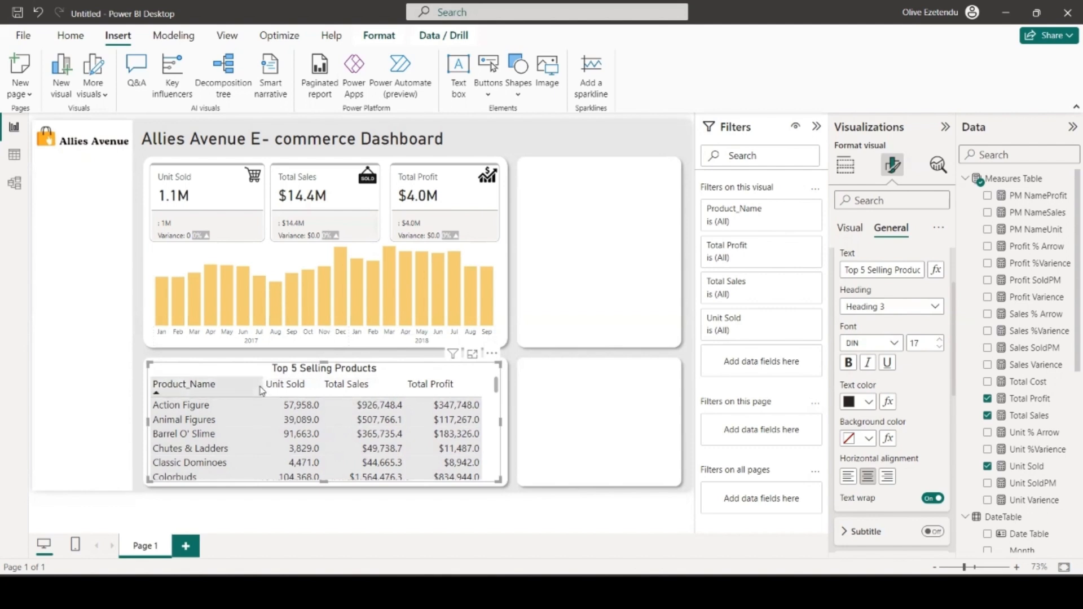
{"action": "mouse_move", "coordinate": [259, 385]}
{"action": "left_mouse_down"}
{"action": "mouse_move", "coordinate": [289, 385]}
{"action": "mouse_move", "coordinate": [270, 384]}
{"action": "left_mouse_up"}
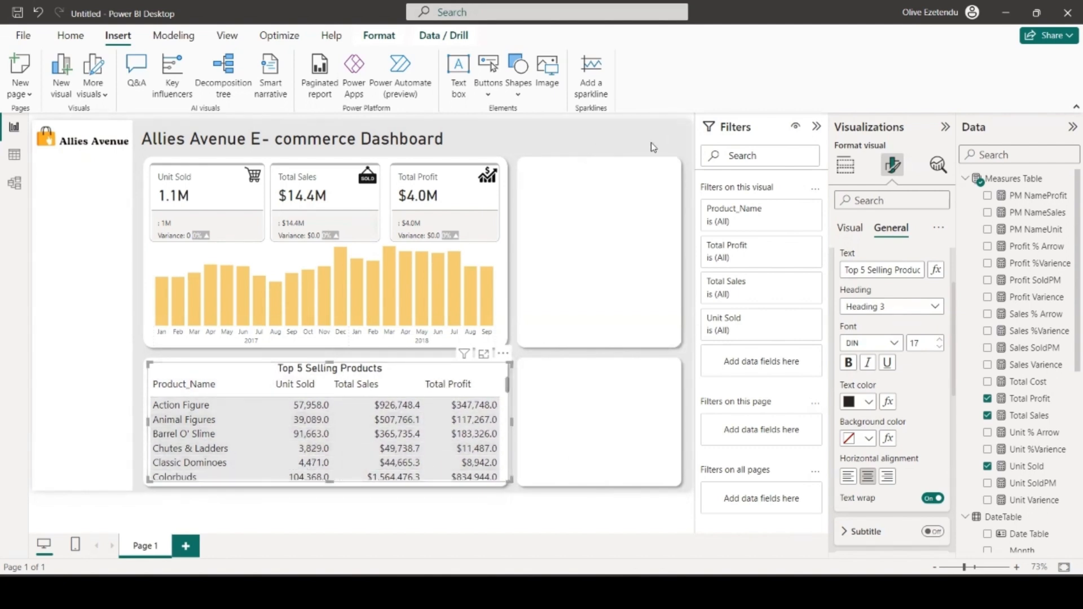
- Apply a Top N filter on Product_Name that shows the top 5 items by Total Profit
{"action": "left_click", "coordinate": [795, 212]}
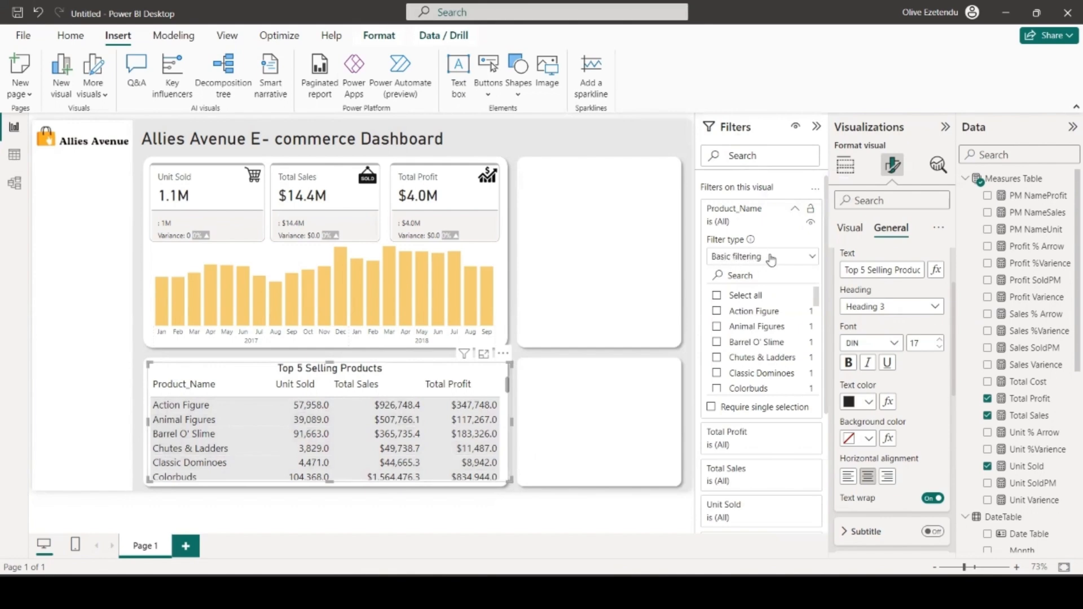
{"action": "left_click", "coordinate": [810, 261]}
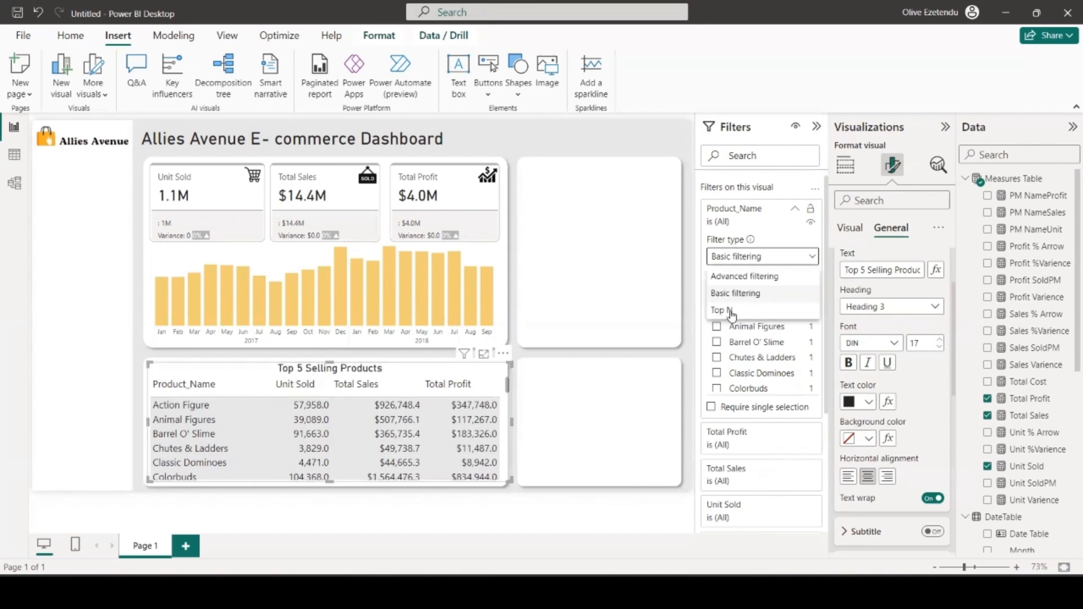
{"action": "left_click", "coordinate": [724, 310]}
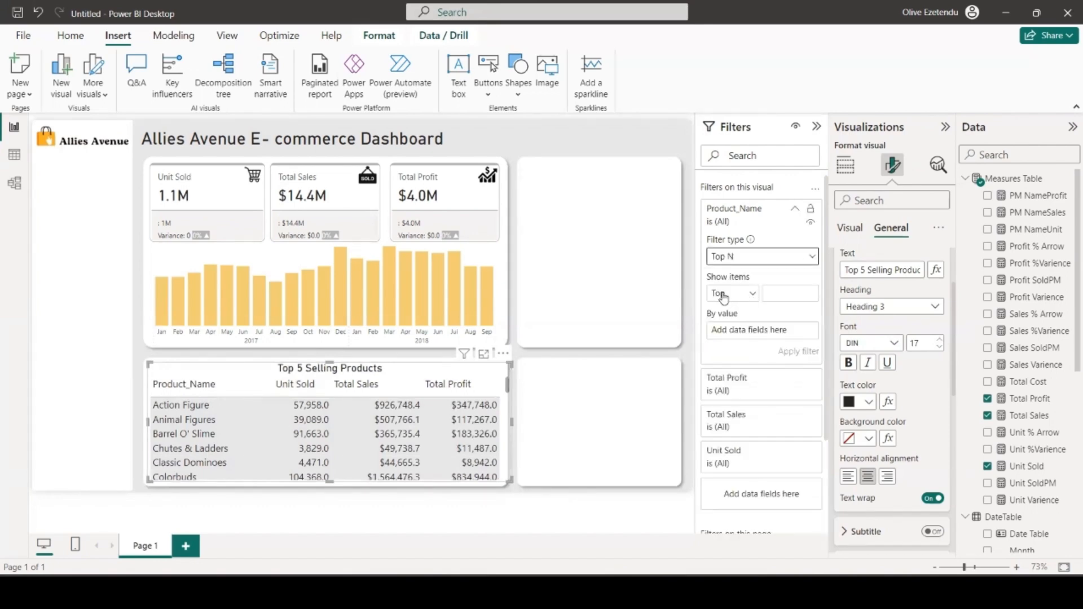
{"action": "left_click", "coordinate": [720, 299]}
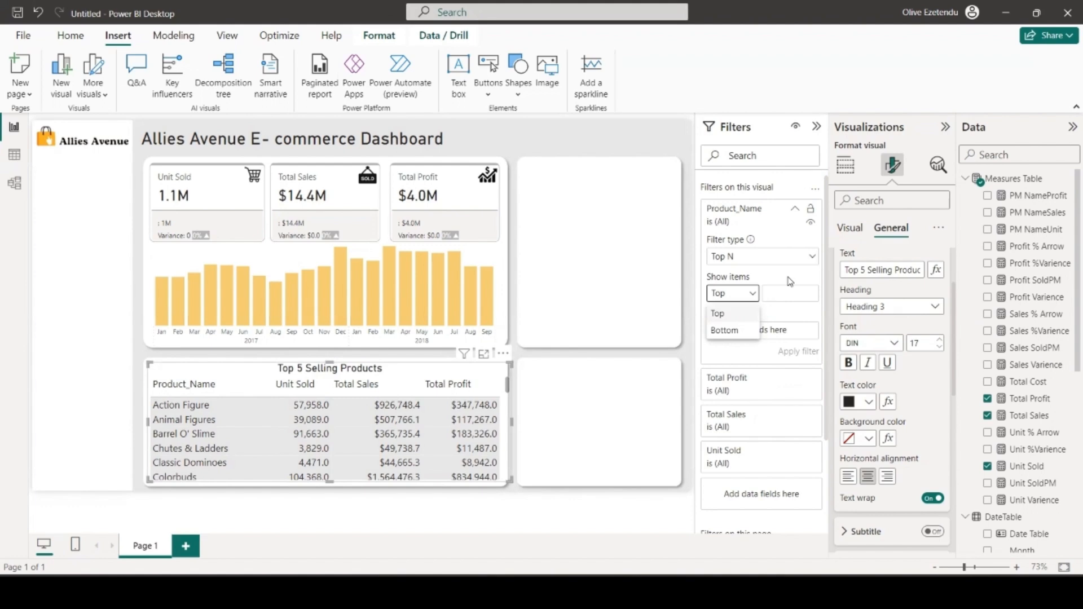
{"action": "left_click", "coordinate": [784, 294]}
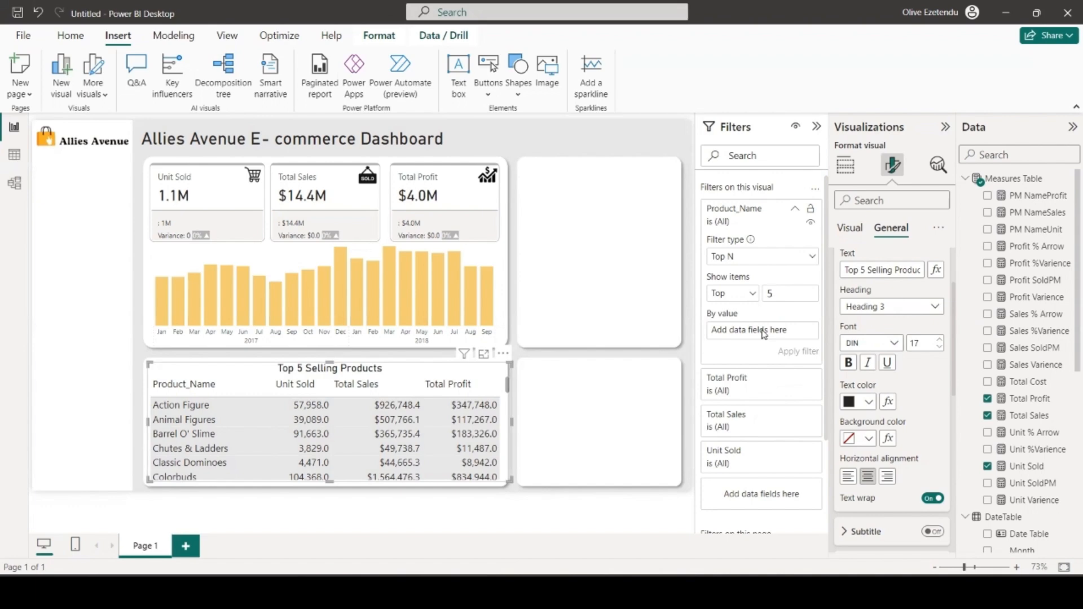
{"action": "left_click_drag", "start_coordinate": [1044, 400], "coordinate": [793, 334]}
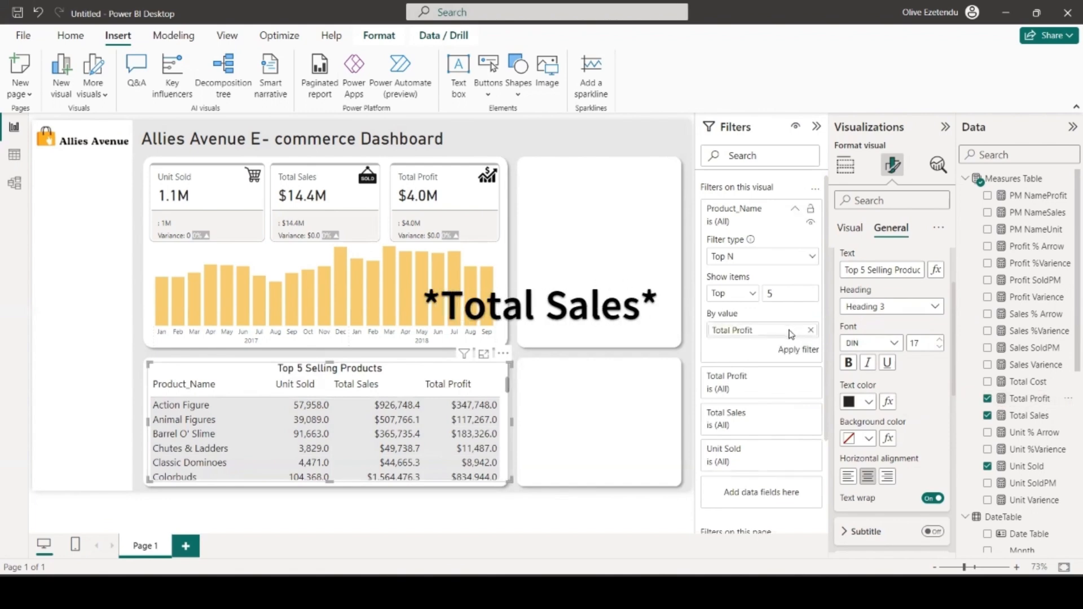
{"action": "left_click", "coordinate": [800, 351]}
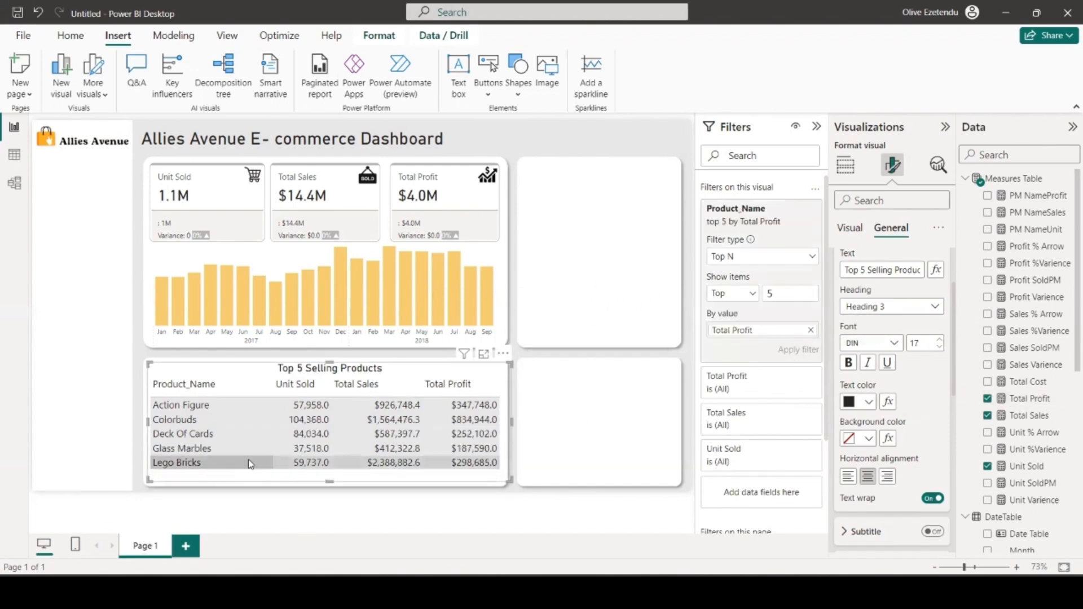
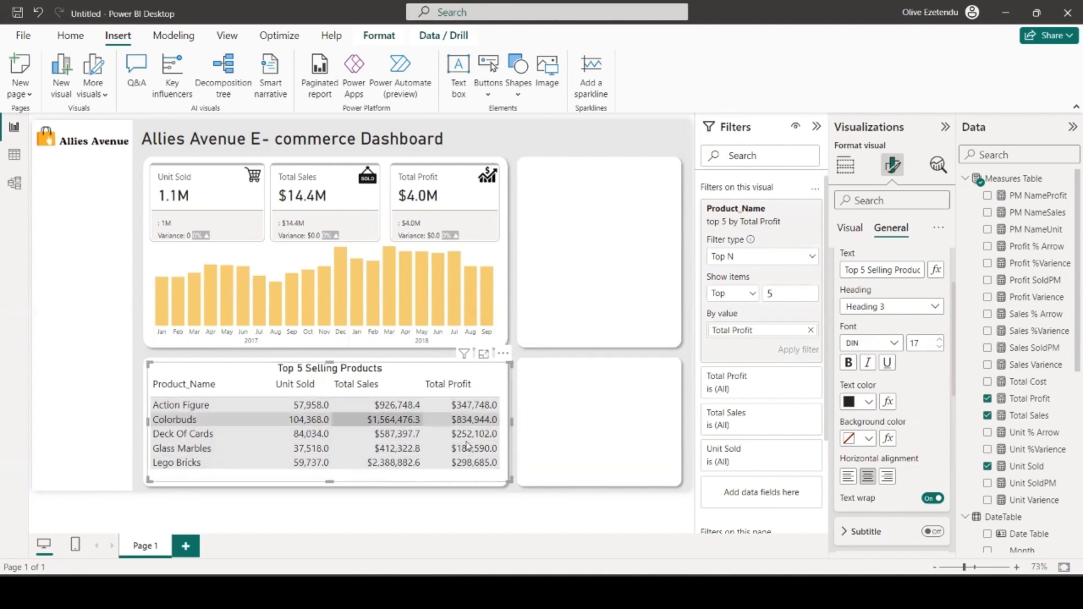
- Sort the Top 5 Selling Products table by Total Sales in descending order
{"action": "left_click", "coordinate": [505, 355]}
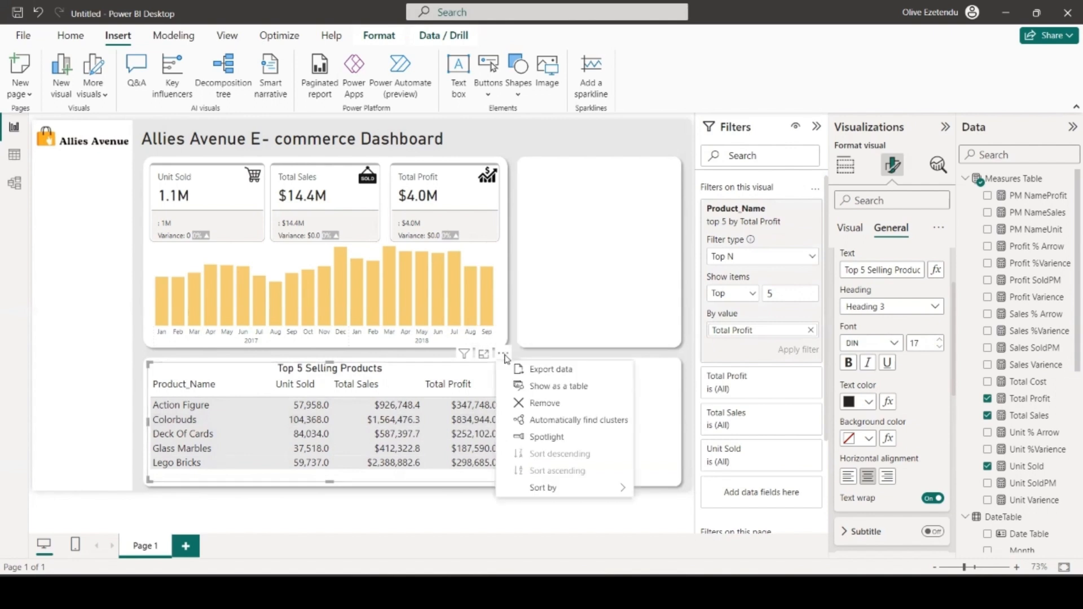
{"action": "mouse_move", "coordinate": [555, 493]}
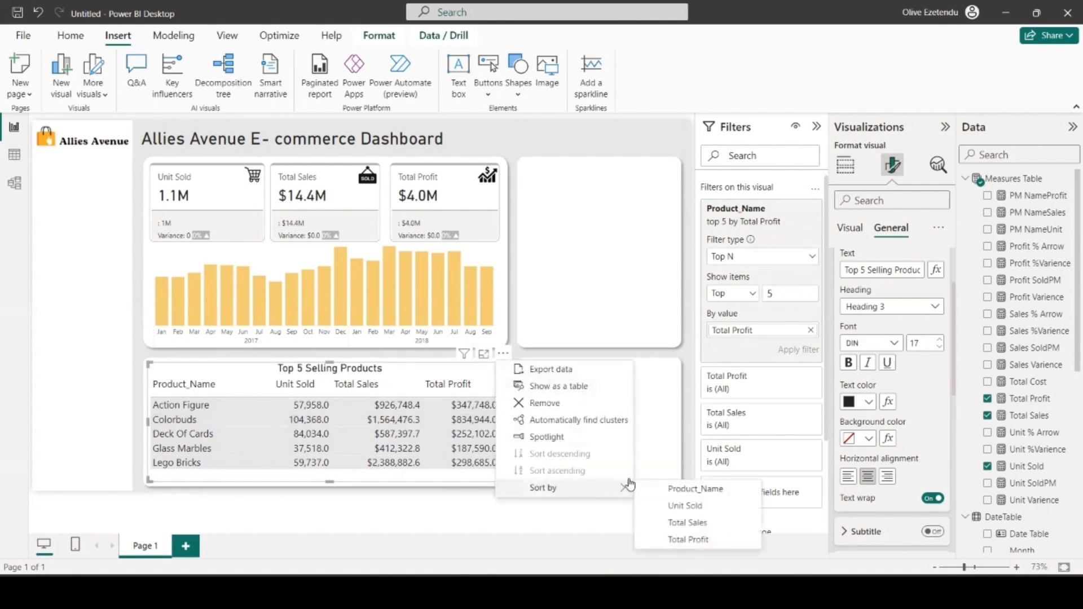
{"action": "left_click", "coordinate": [698, 523]}
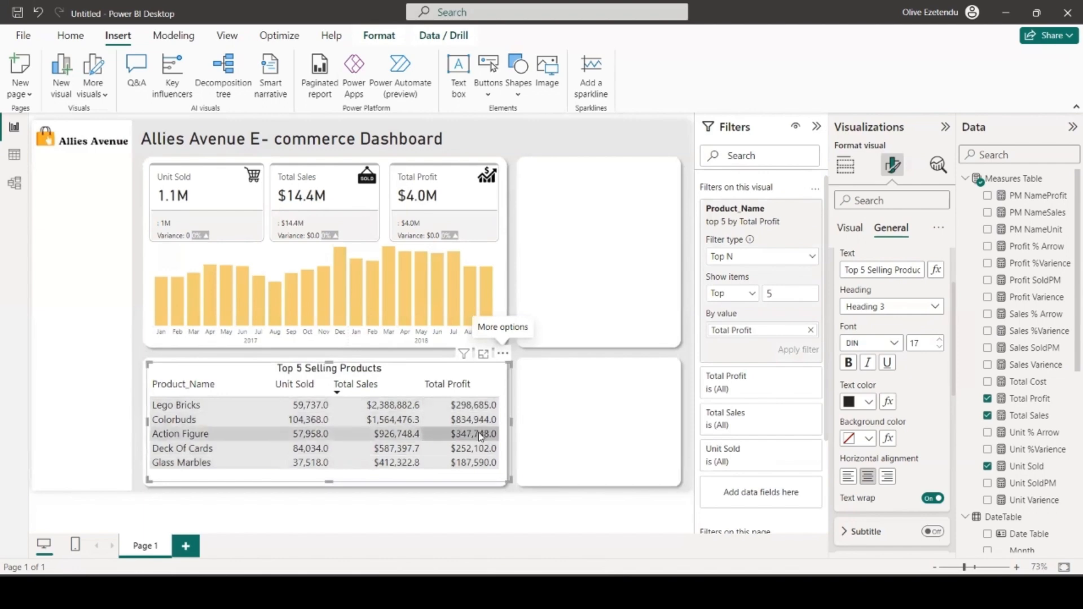
- Try sorting the table by Total Profit and by Unit Sold, and return to descending Total Sales
{"action": "left_click", "coordinate": [439, 392]}
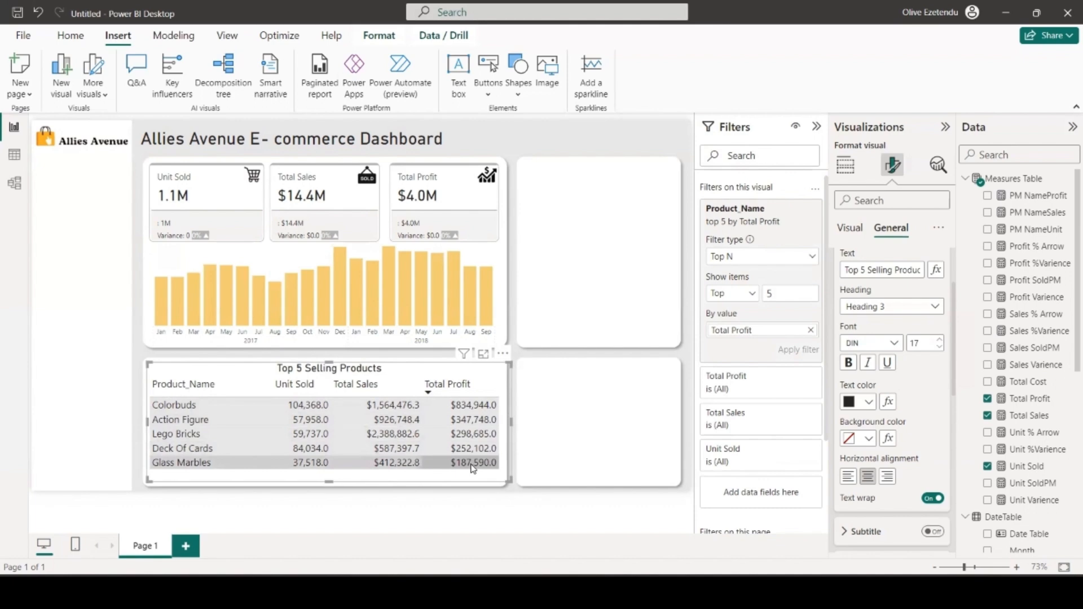
{"action": "left_click", "coordinate": [303, 391]}
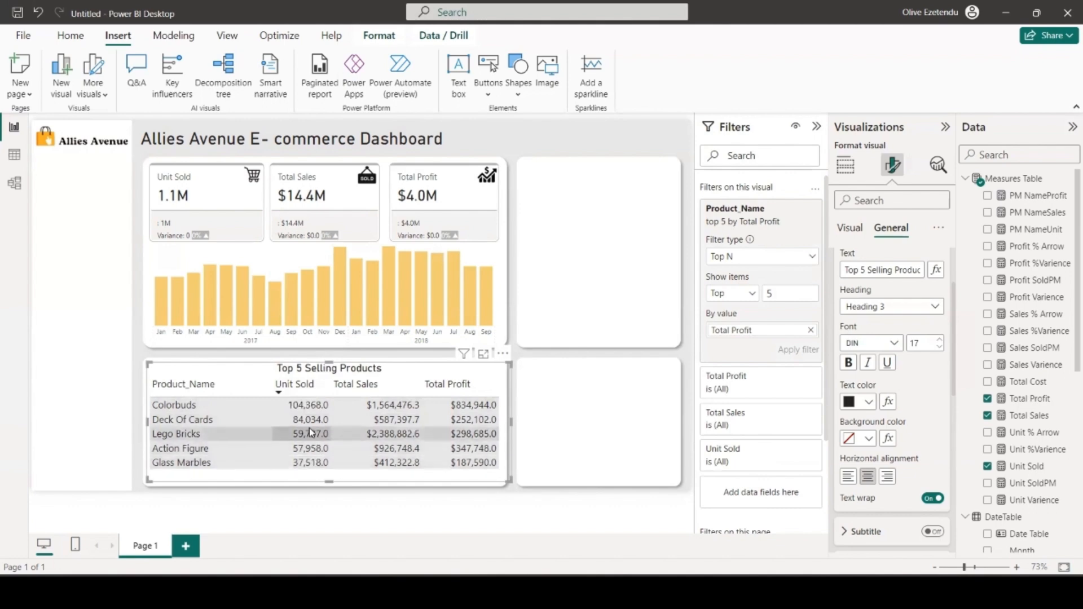
{"action": "left_click", "coordinate": [386, 387]}
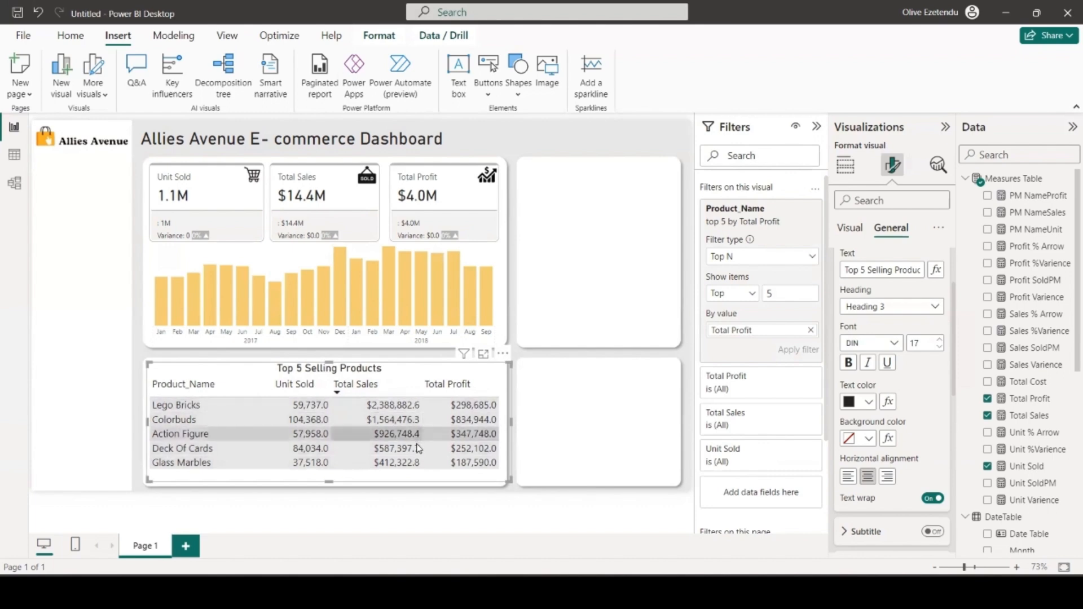
- Shift the table slightly down within its panel and open its column header text formatting
{"action": "left_click", "coordinate": [382, 489]}
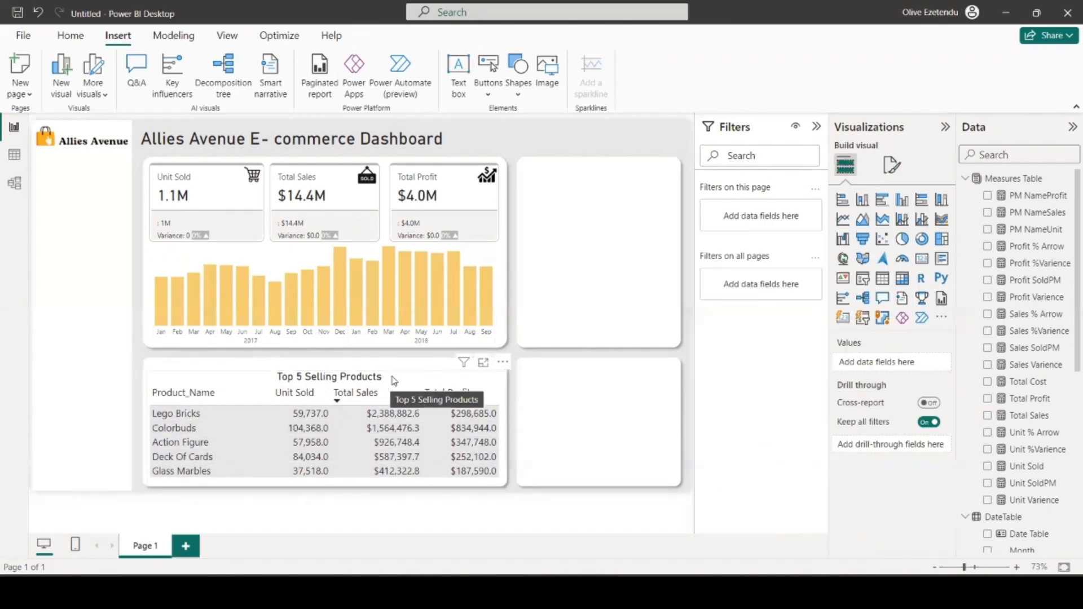
{"action": "left_click", "coordinate": [432, 378]}
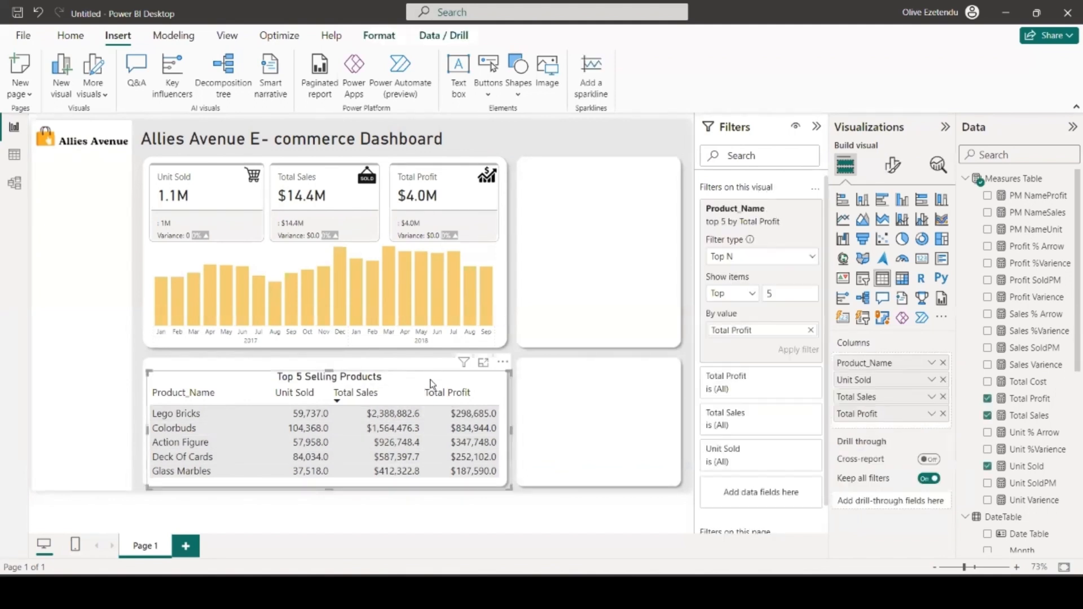
{"action": "left_click", "coordinate": [893, 167]}
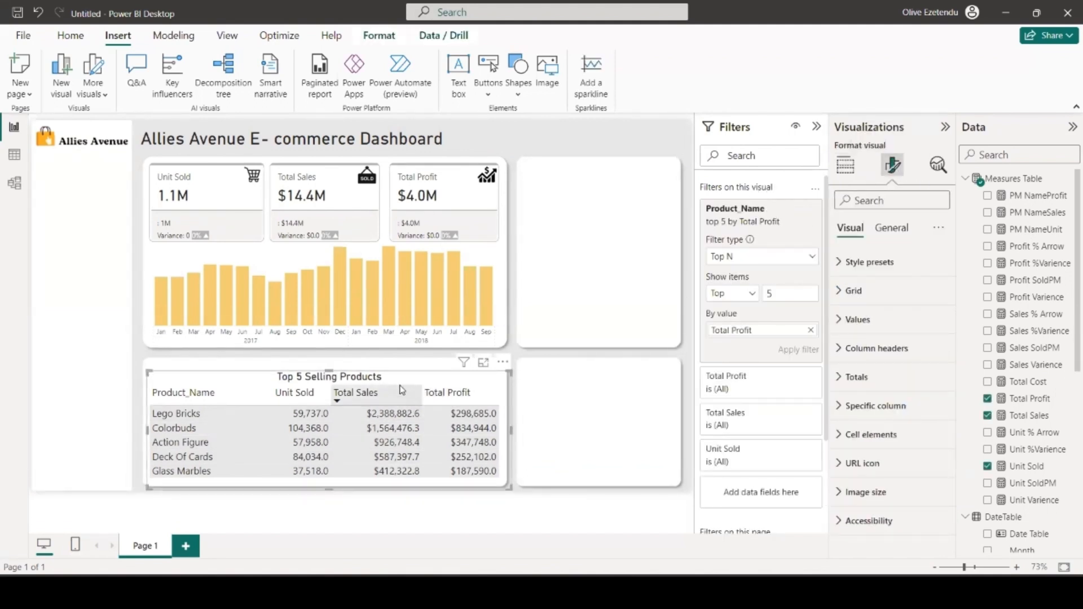
{"action": "left_click", "coordinate": [875, 355]}
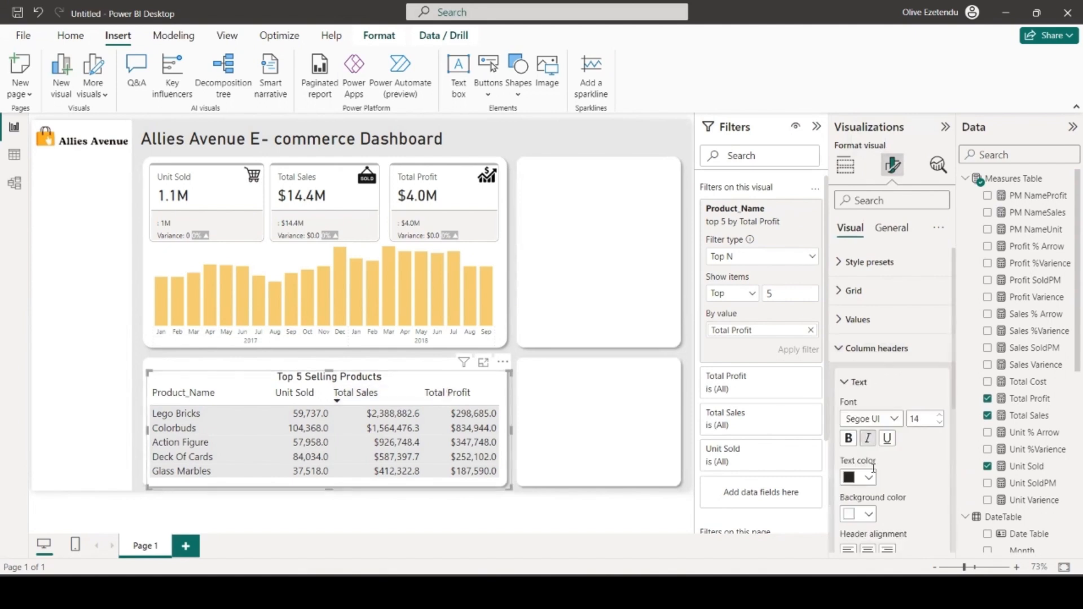
- Give the column headers of the Top 5 Selling Products table a light gray background
{"action": "left_click", "coordinate": [870, 515]}
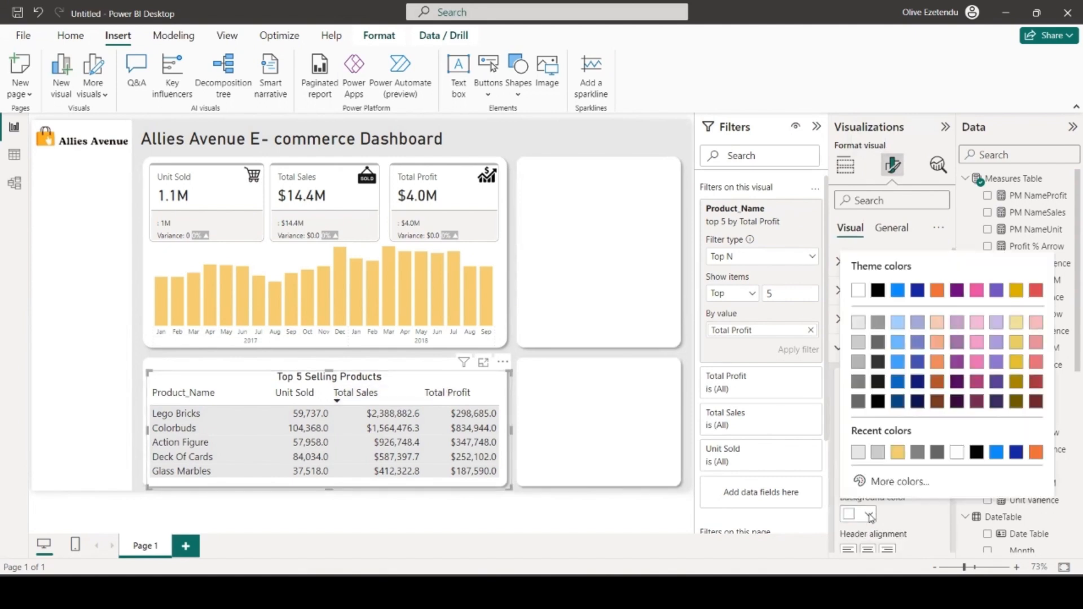
{"action": "left_click", "coordinate": [858, 351]}
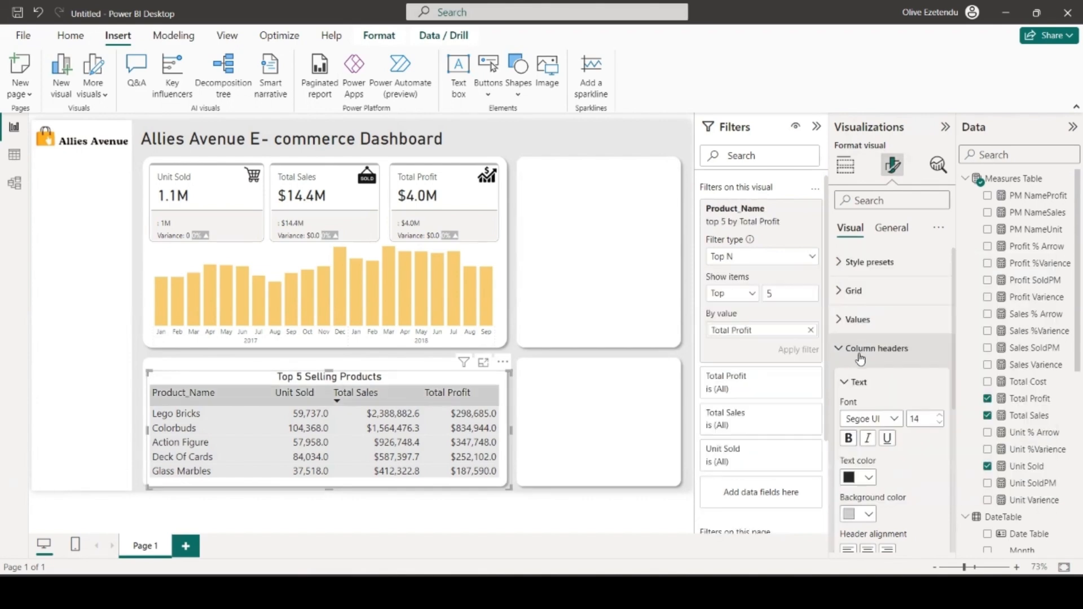
{"action": "left_click", "coordinate": [869, 515]}
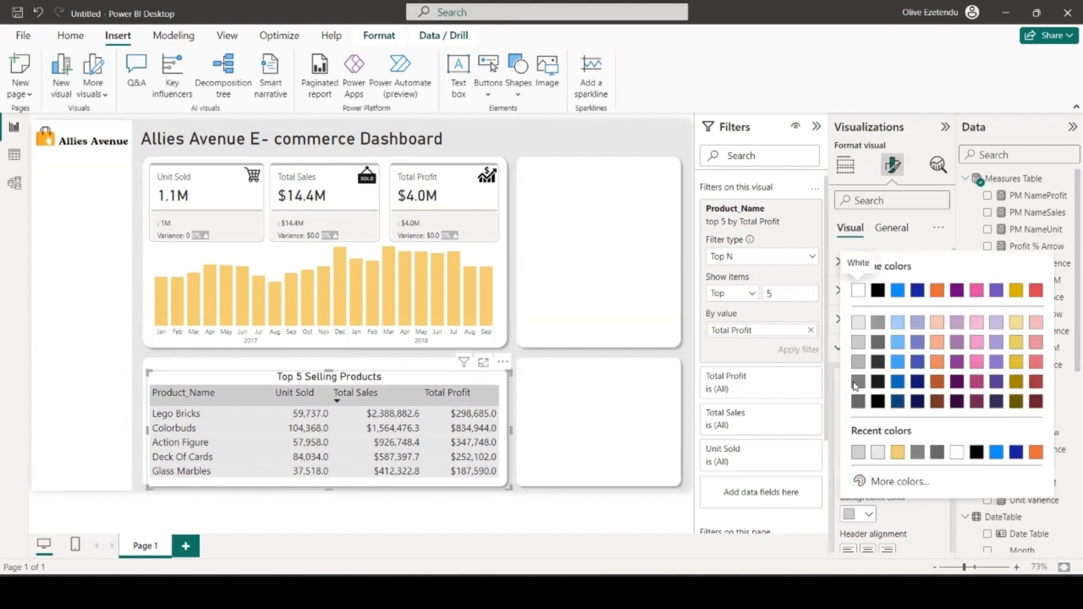
{"action": "left_click", "coordinate": [856, 327]}
- Add a clustered bar chart to the report and fit it inside the empty panel beside the Top 5 Selling Products table
{"action": "left_click", "coordinate": [597, 428]}
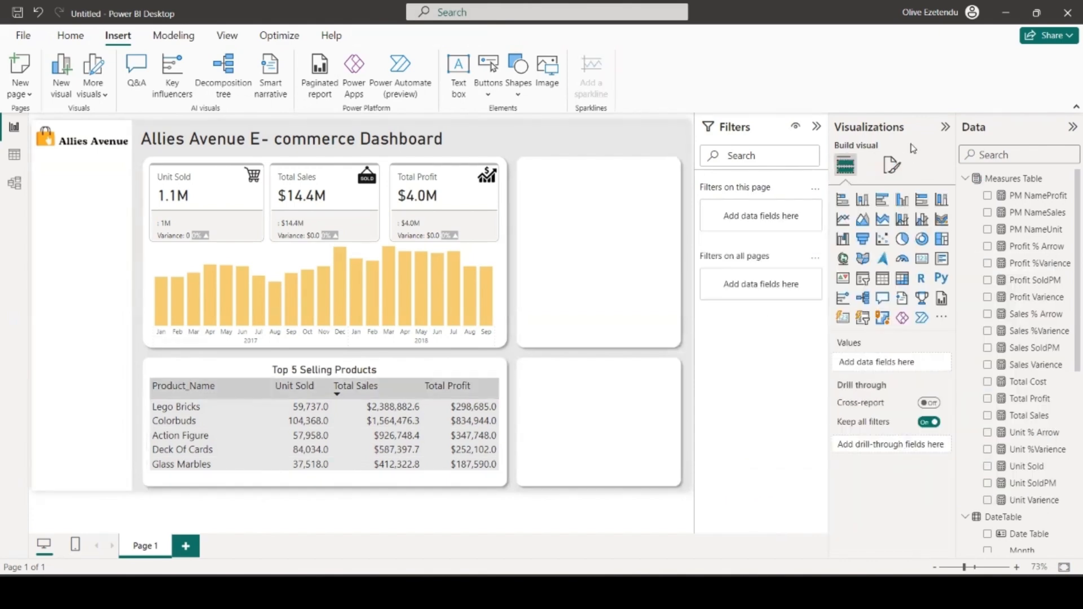
{"action": "left_click", "coordinate": [881, 203]}
{"action": "left_click_drag", "start_coordinate": [113, 242], "coordinate": [634, 484]}
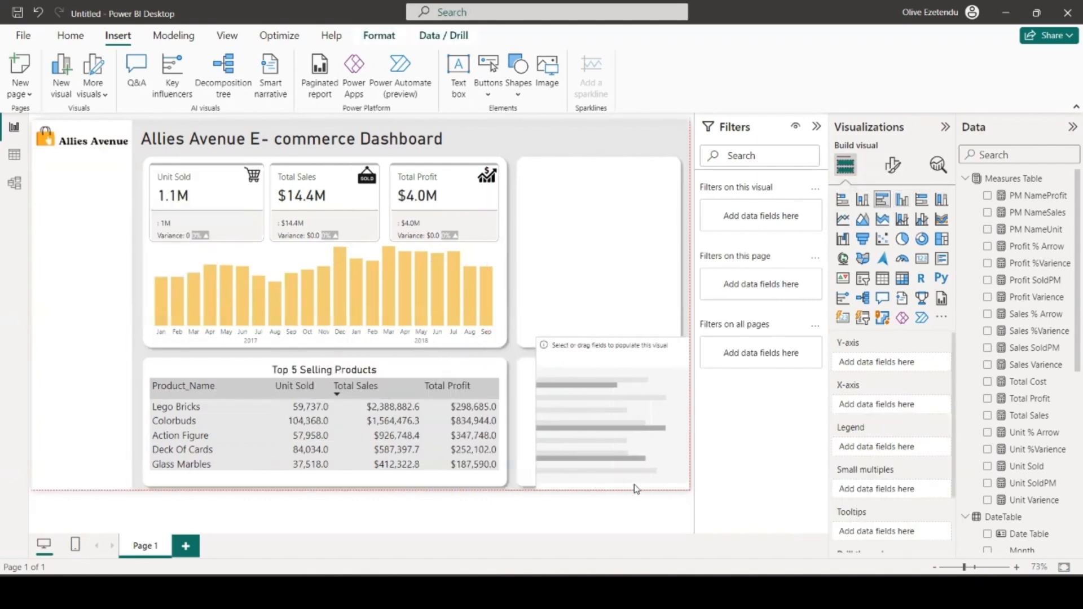
{"action": "left_click_drag", "start_coordinate": [577, 437], "coordinate": [577, 435]}
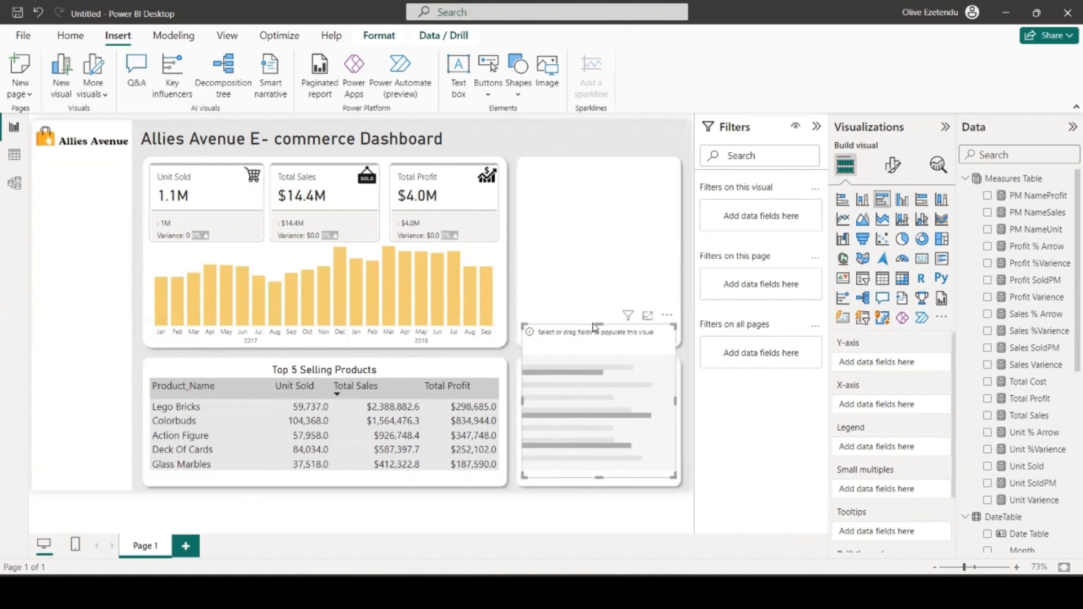
{"action": "left_click_drag", "start_coordinate": [600, 324], "coordinate": [601, 367]}
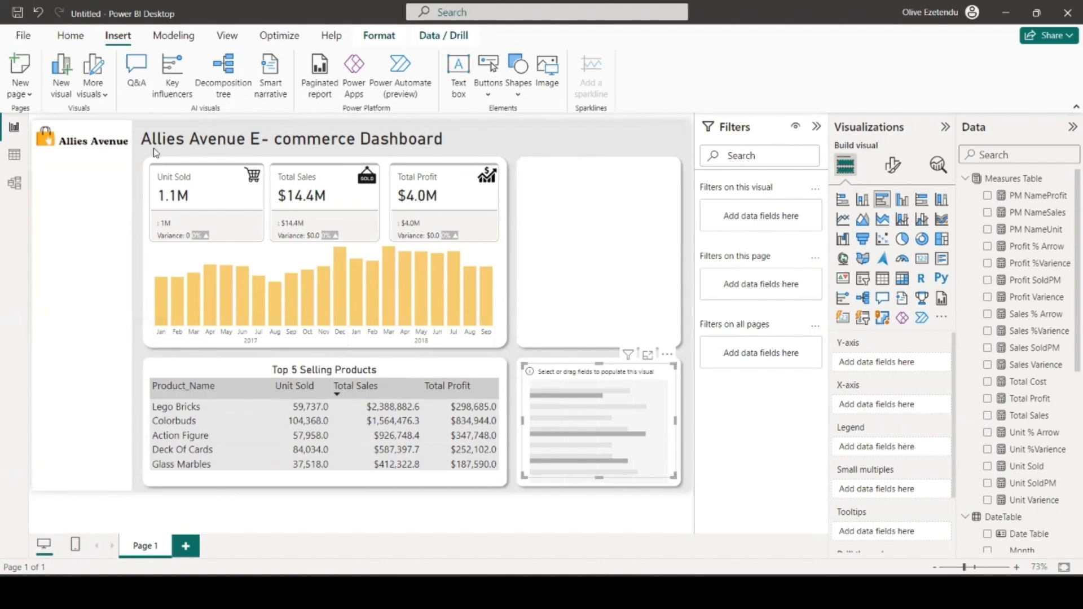
- Examine the stores csv and inventory csv tables in the data view for columns to use in the bar chart
{"action": "left_click", "coordinate": [14, 154]}
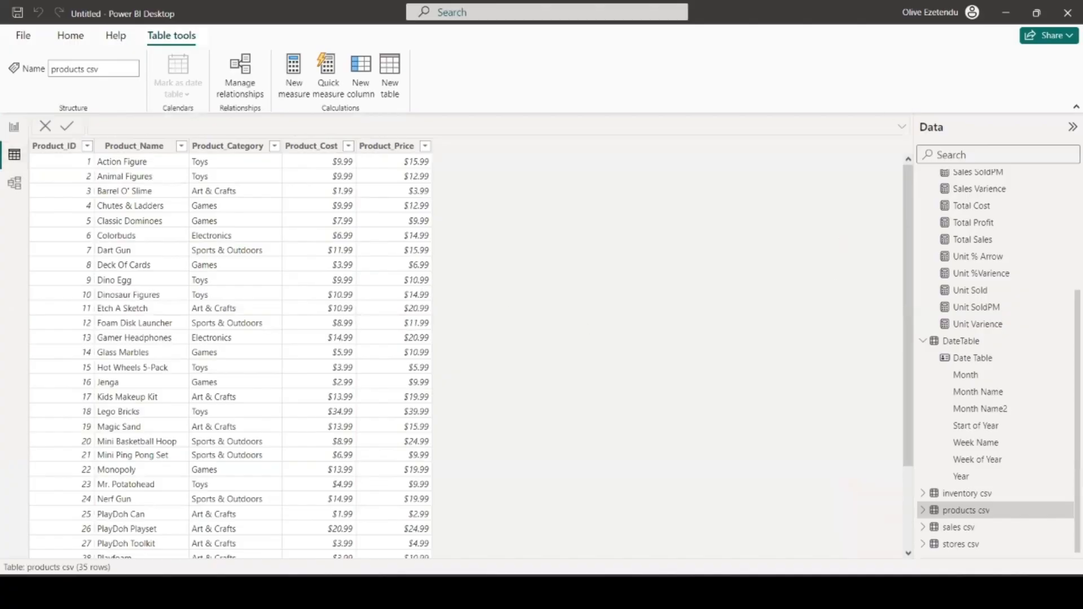
{"action": "left_click", "coordinate": [936, 544]}
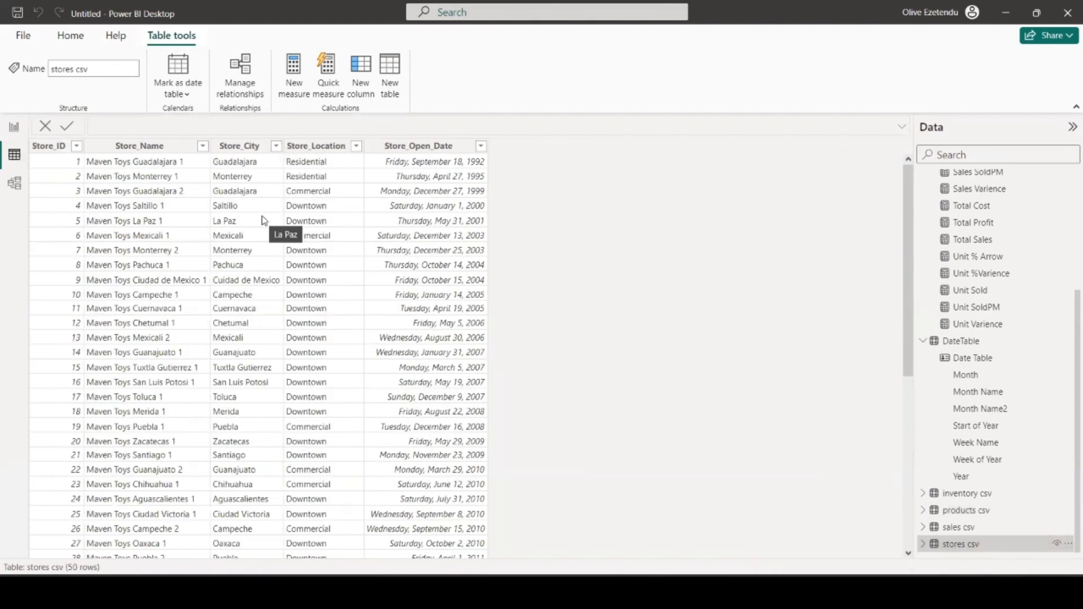
{"action": "scroll", "coordinate": [257, 189], "scroll_direction": "down", "scroll_amount": 6}
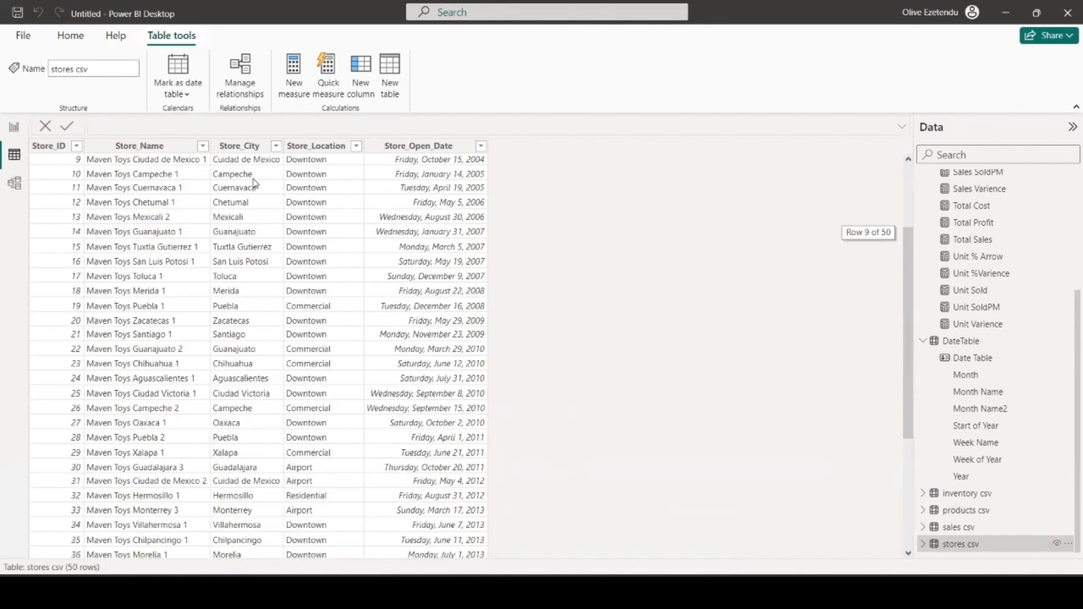
{"action": "scroll", "coordinate": [244, 190], "scroll_direction": "up", "scroll_amount": 5}
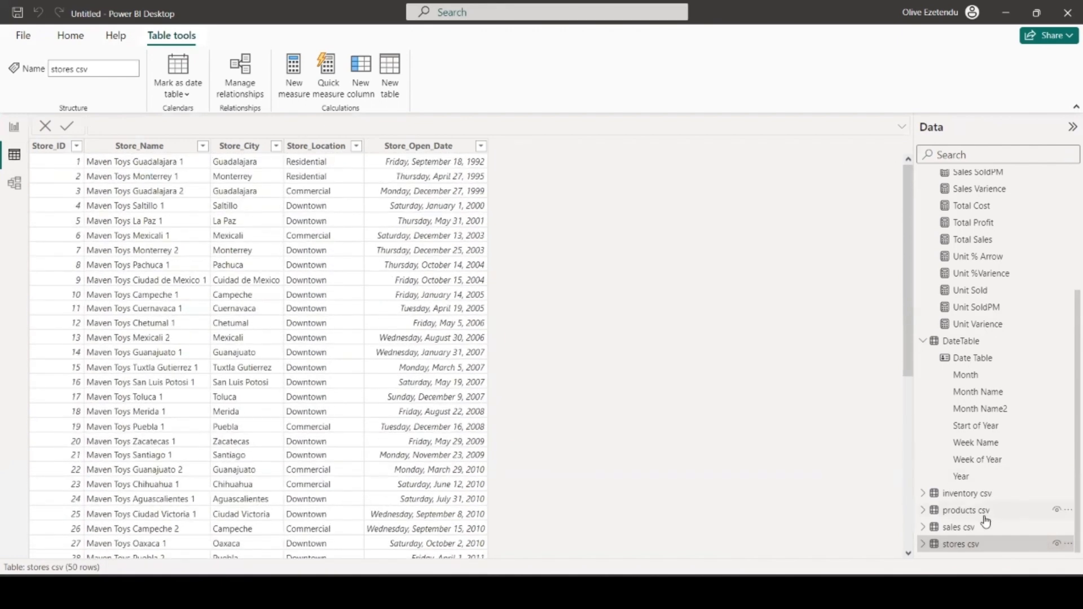
{"action": "left_click", "coordinate": [974, 494]}
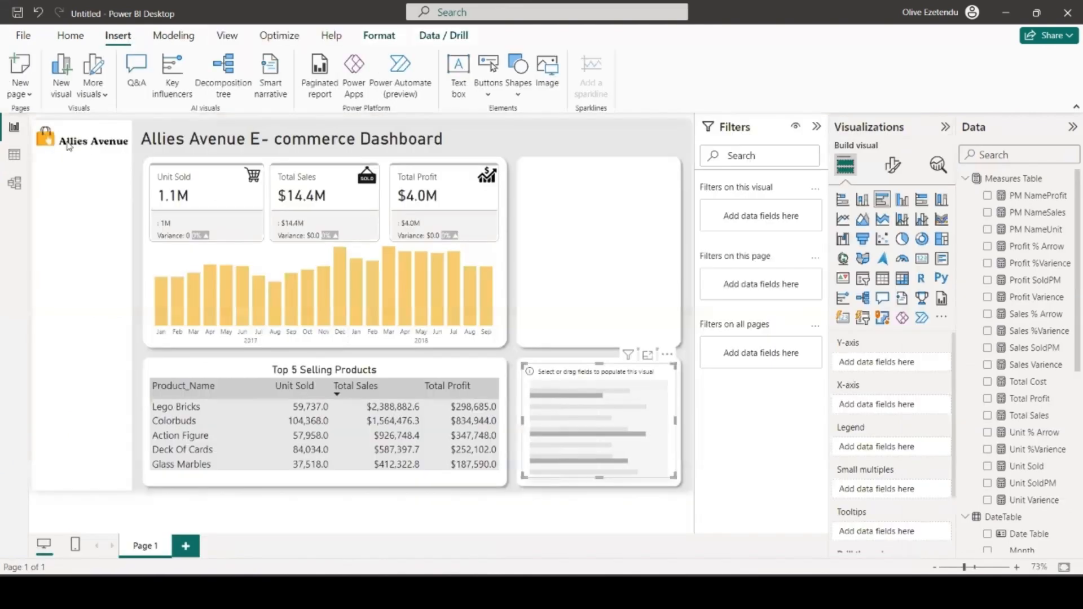
- Check the columns of the stores csv table and put Store_Location on the bar chart's Y-axis
{"action": "scroll", "coordinate": [1046, 430], "scroll_direction": "down", "scroll_amount": 5}
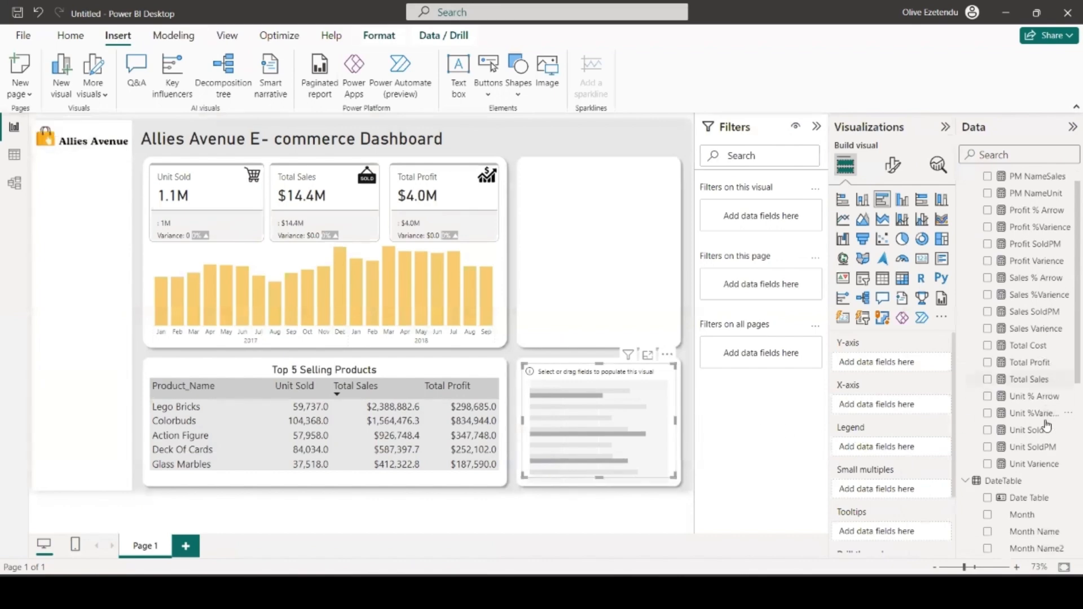
{"action": "scroll", "coordinate": [1045, 430], "scroll_direction": "down", "scroll_amount": 2}
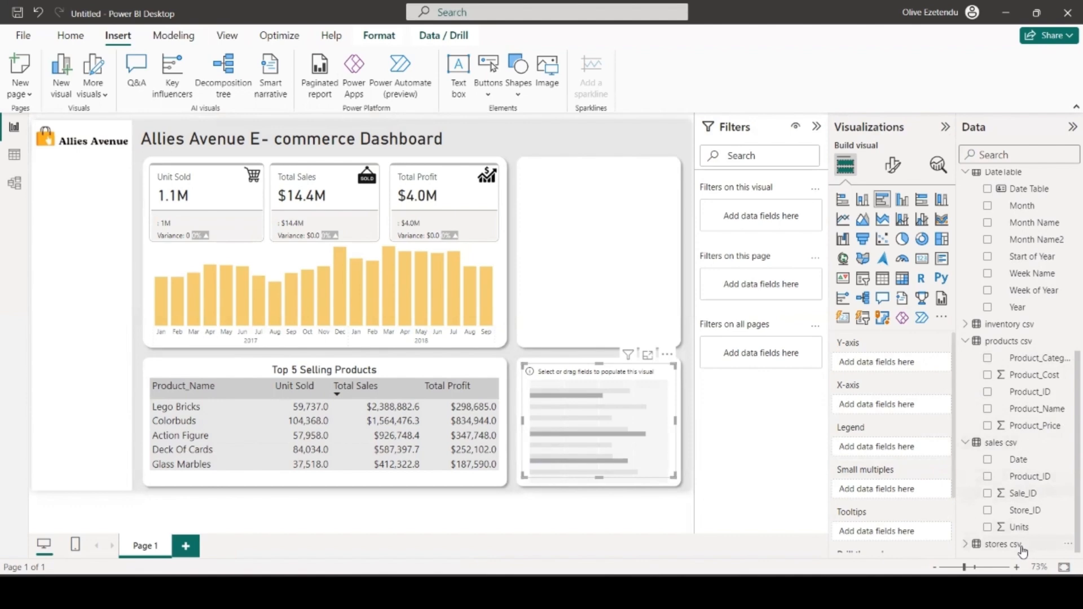
{"action": "left_click", "coordinate": [966, 545]}
{"action": "scroll", "coordinate": [1010, 479], "scroll_direction": "down", "scroll_amount": 3}
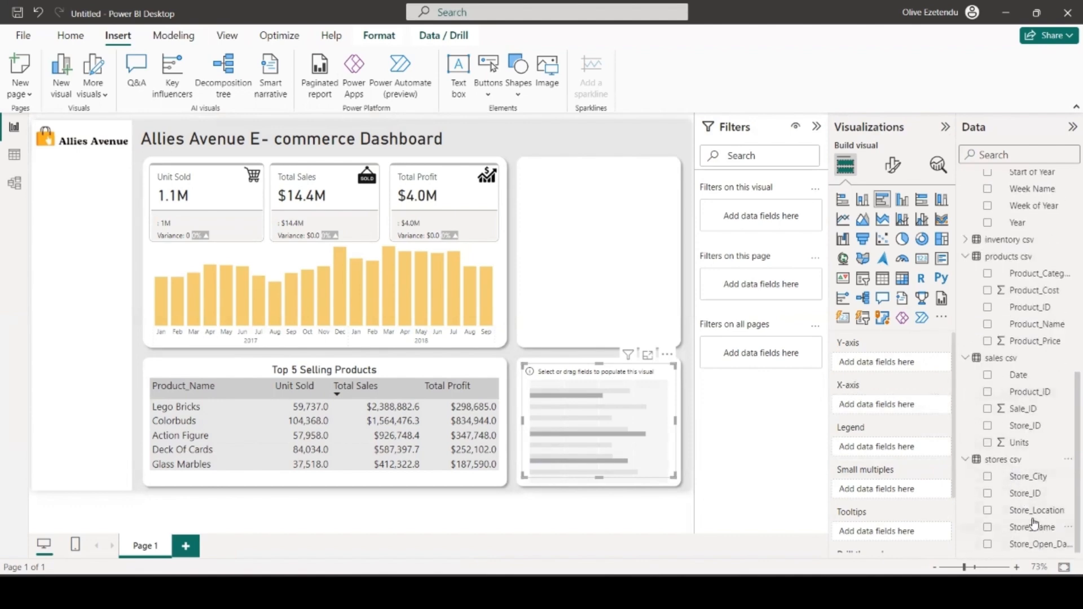
{"action": "left_click", "coordinate": [14, 156]}
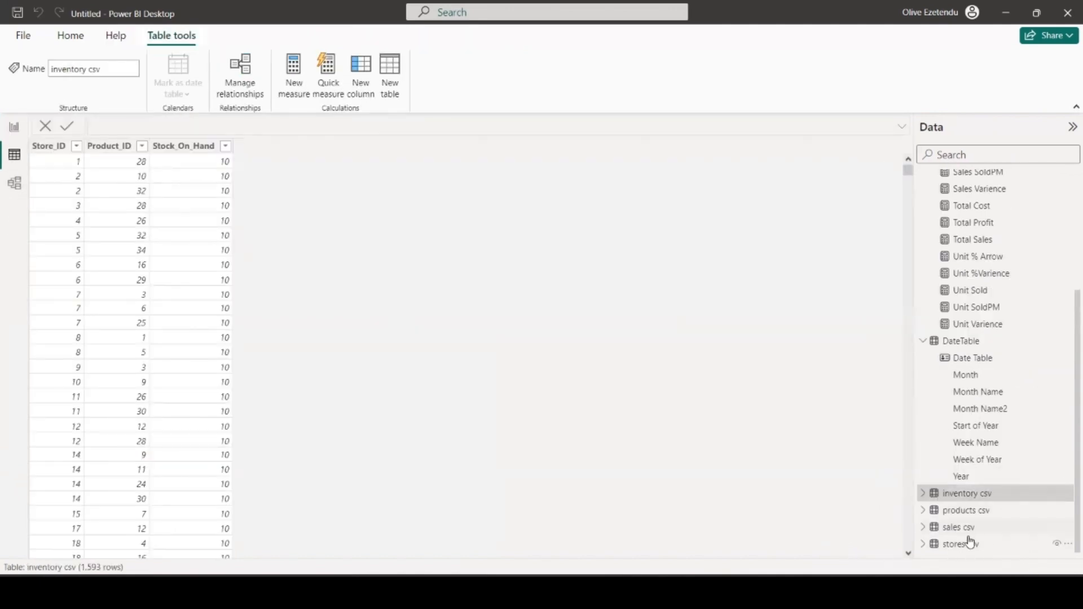
{"action": "left_click", "coordinate": [928, 545]}
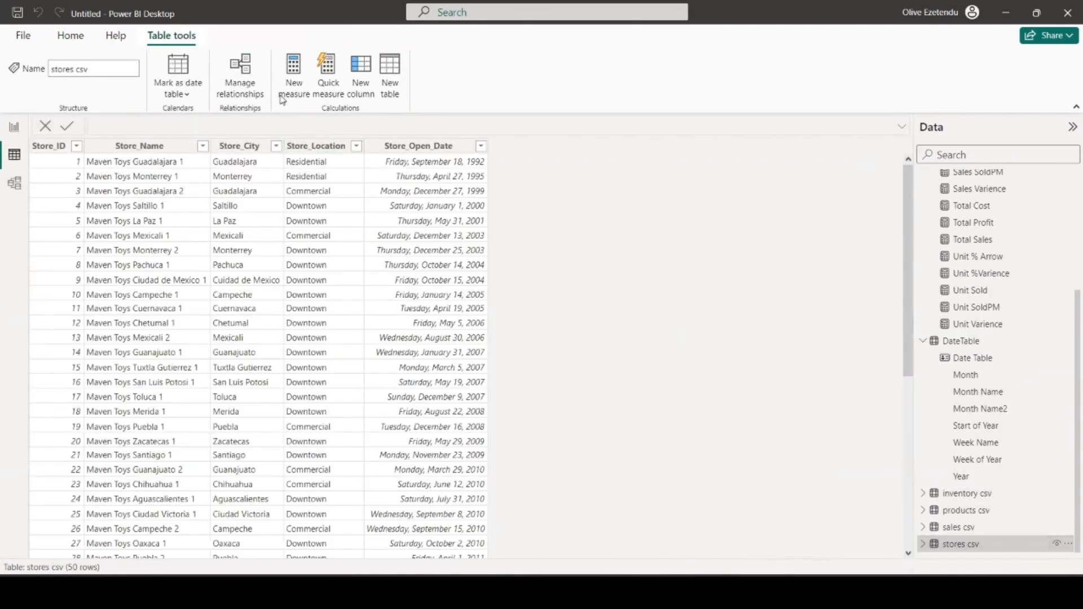
{"action": "left_click", "coordinate": [146, 150]}
{"action": "left_click", "coordinate": [14, 126]}
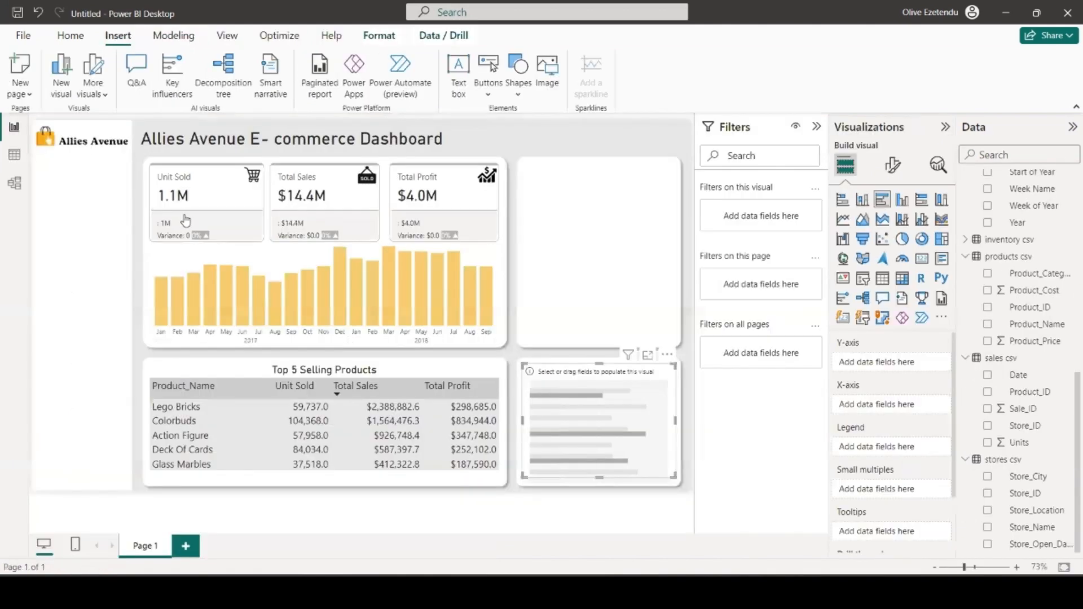
{"action": "left_click_drag", "start_coordinate": [1038, 510], "coordinate": [911, 371]}
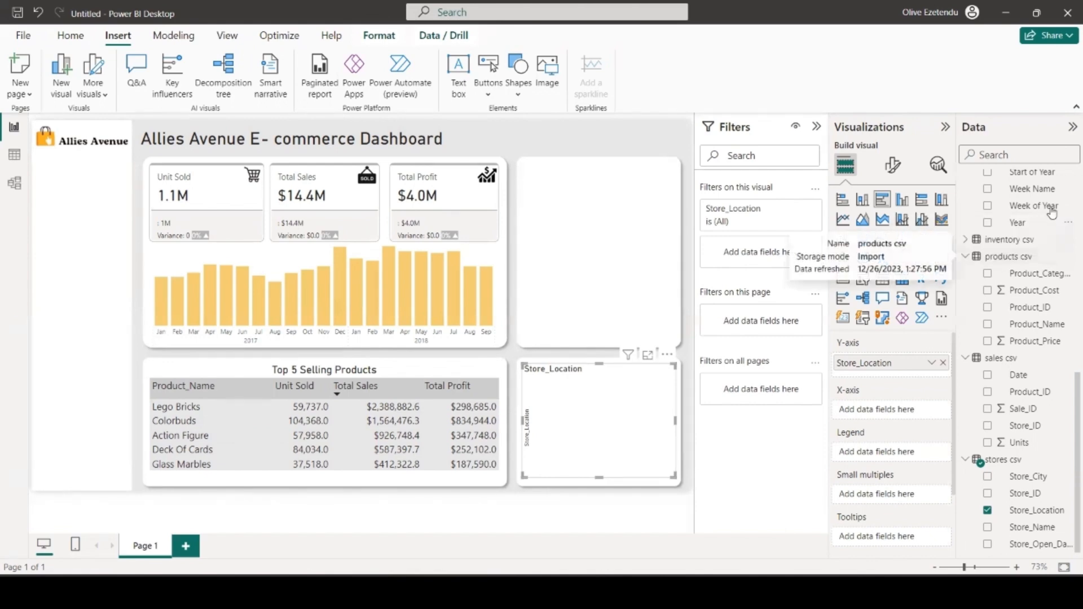
- Create the measure Total Stock = SUM('inventory csv'[Stock_On_Hand]) in the Measures Table
{"action": "scroll", "coordinate": [1014, 274], "scroll_direction": "up", "scroll_amount": 10}
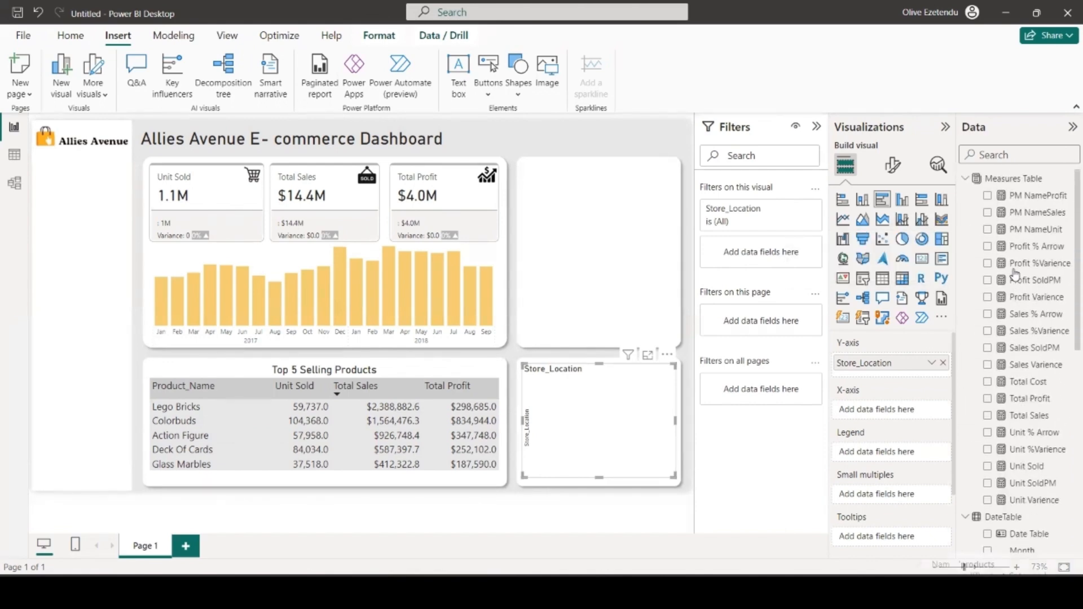
{"action": "left_click", "coordinate": [1014, 179]}
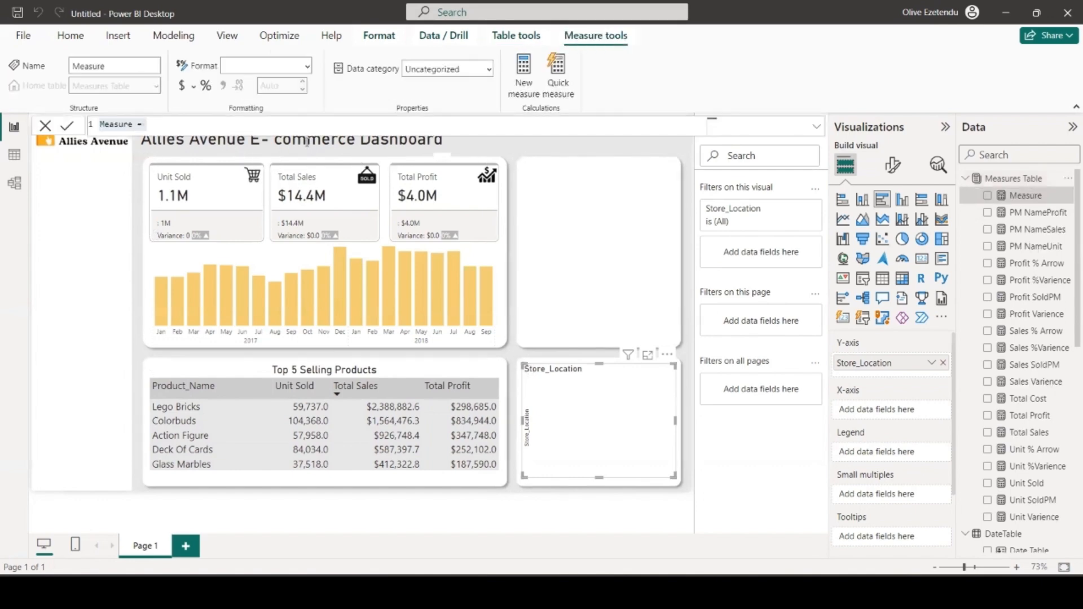
{"action": "type", "text": "Total St"}
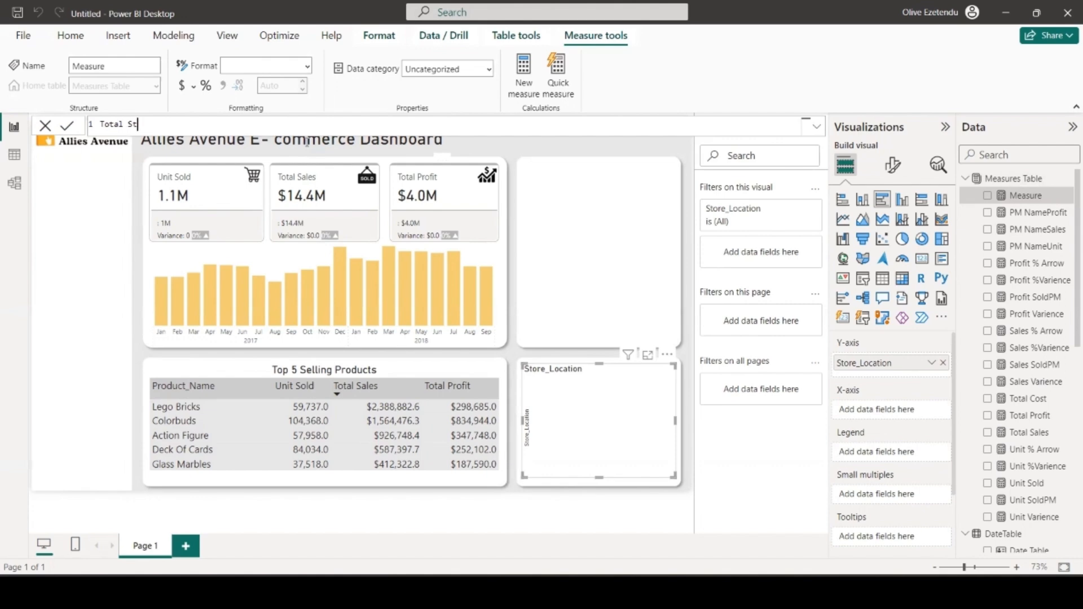
{"action": "type", "text": "ock = su"}
{"action": "left_click", "coordinate": [213, 241]}
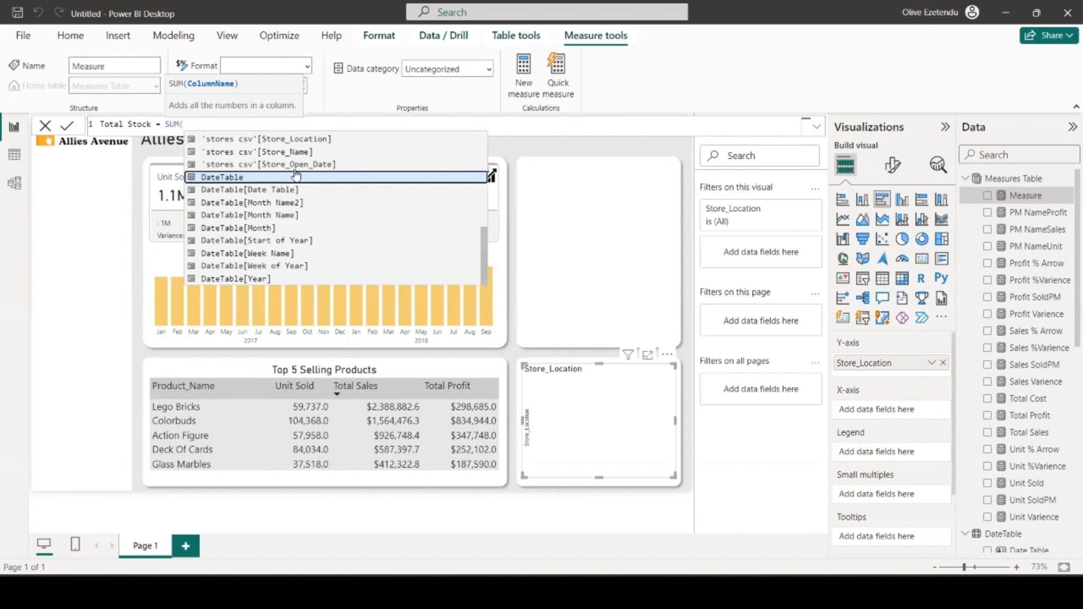
{"action": "scroll", "coordinate": [291, 192], "scroll_direction": "up", "scroll_amount": 4}
{"action": "scroll", "coordinate": [293, 176], "scroll_direction": "down", "scroll_amount": 1}
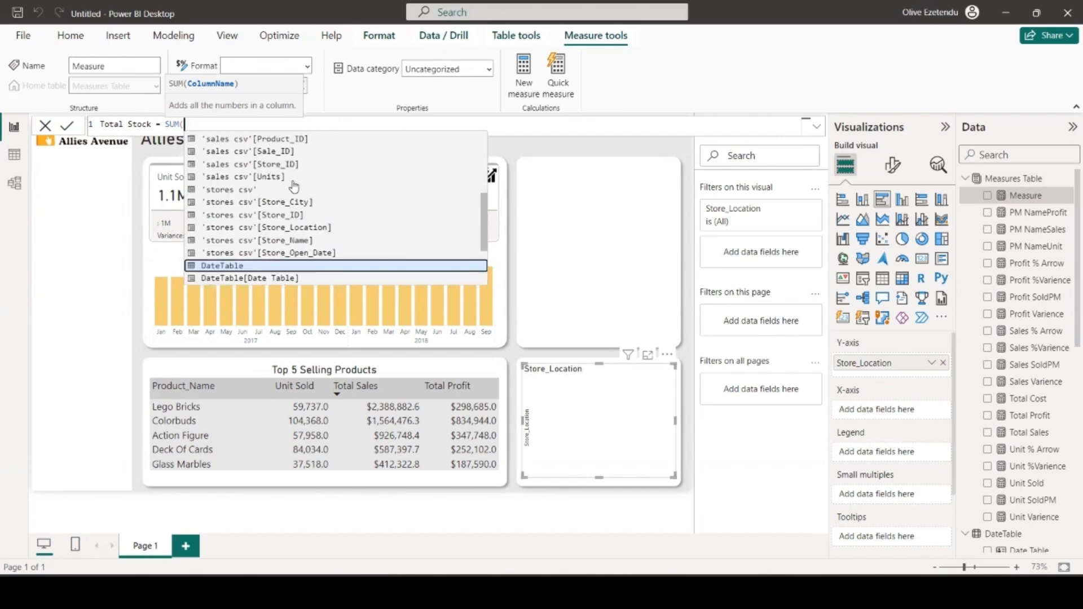
{"action": "scroll", "coordinate": [293, 186], "scroll_direction": "up", "scroll_amount": 4}
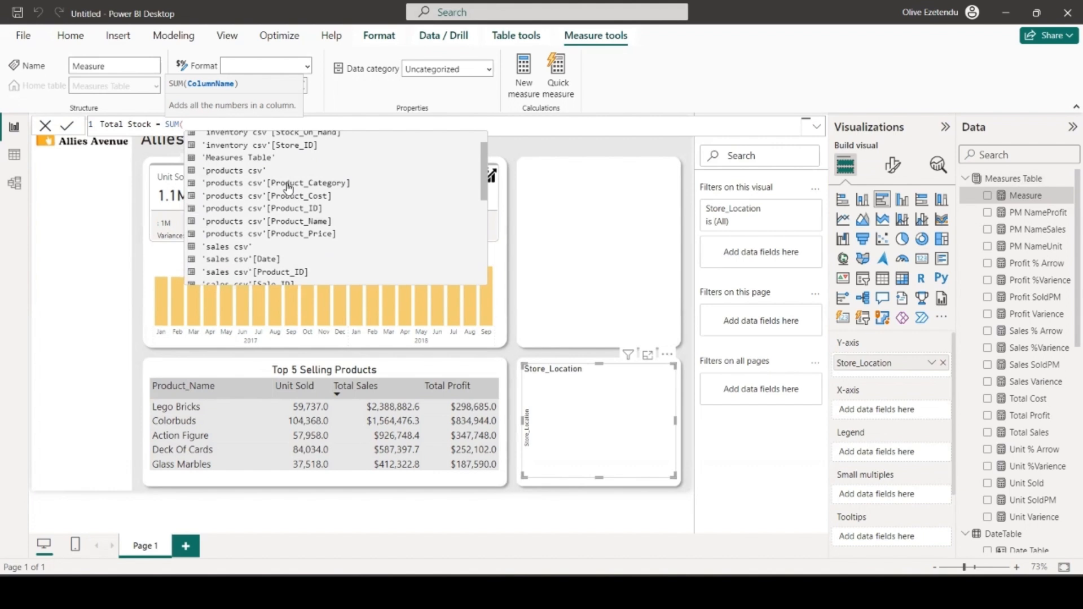
{"action": "scroll", "coordinate": [288, 188], "scroll_direction": "up", "scroll_amount": 1}
{"action": "double_click", "coordinate": [275, 165]}
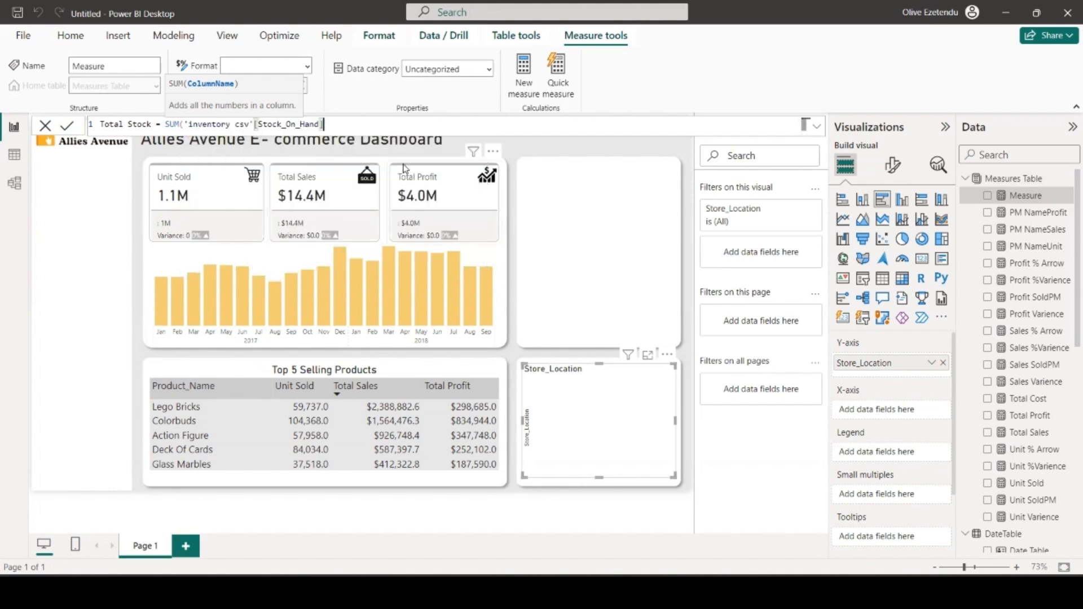
{"action": "type", "text": ")"}
{"action": "key", "text": "Return"}
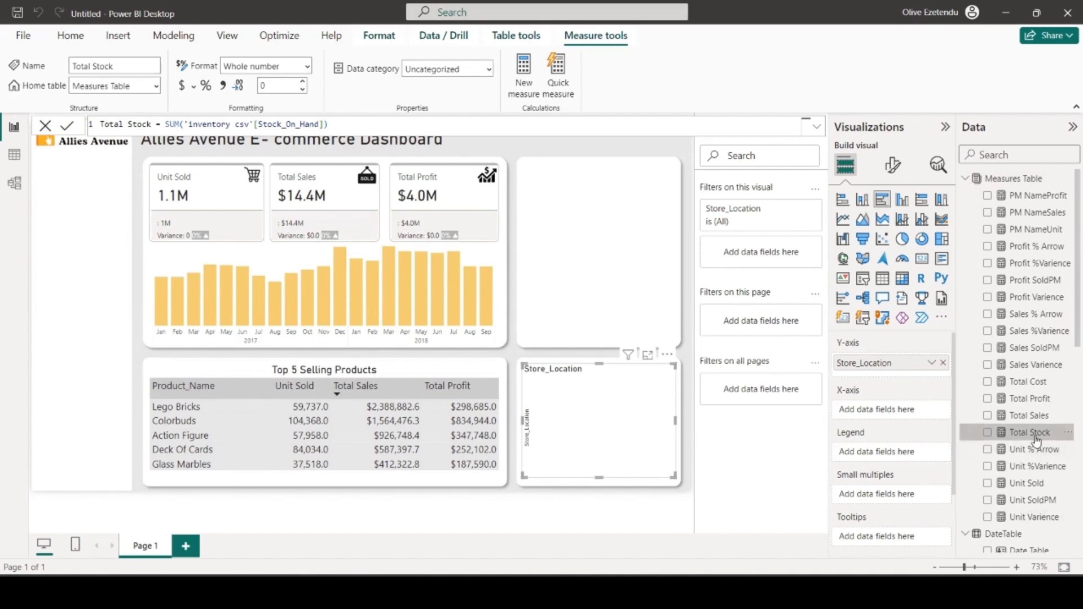
- Plot the Total Stock measure on the X-axis of the store location bar chart
{"action": "left_click", "coordinate": [988, 432]}
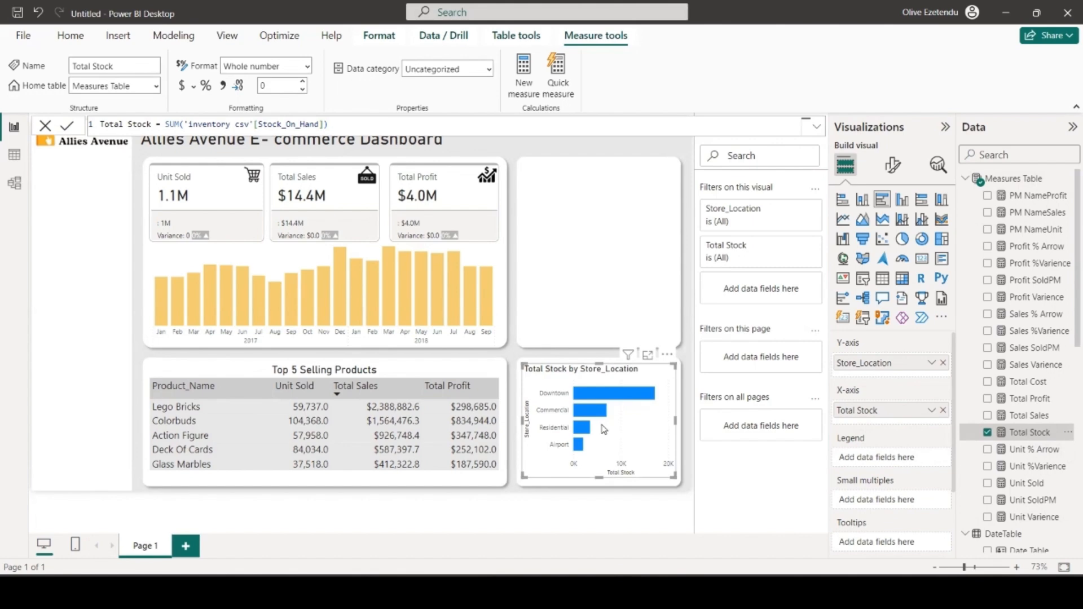
{"action": "mouse_move", "coordinate": [584, 453]}
- Turn off the bar chart's Y-axis title as well as its X-axis title and values
{"action": "left_click", "coordinate": [893, 165]}
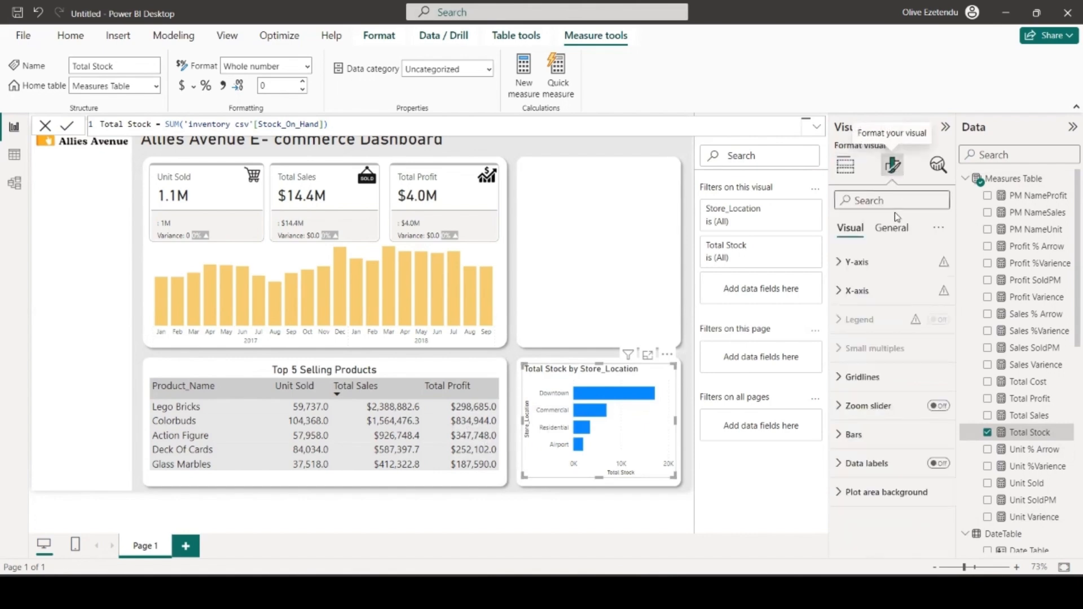
{"action": "left_click", "coordinate": [854, 263]}
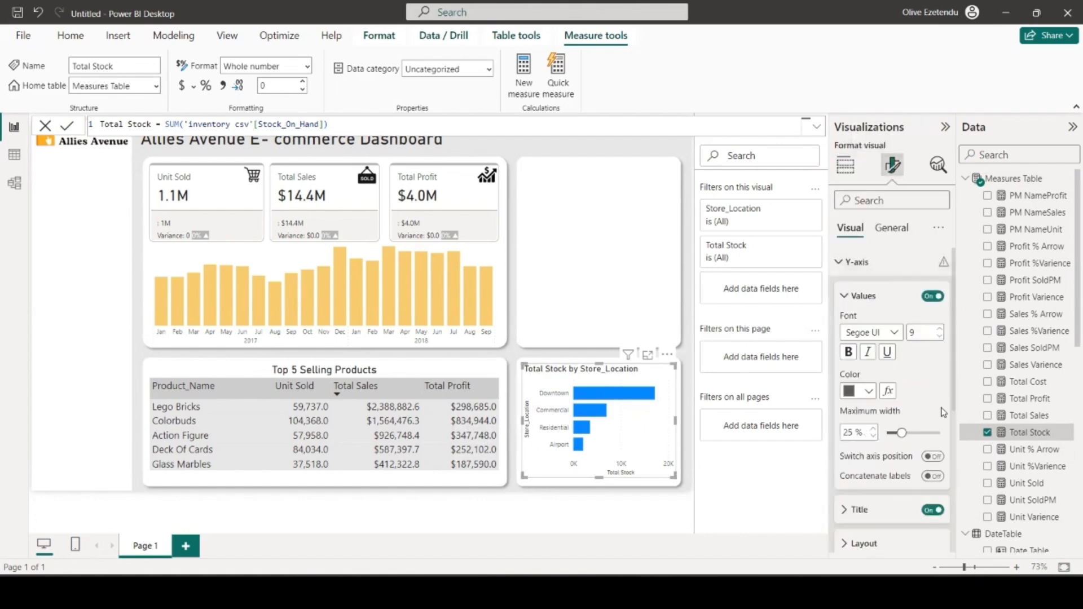
{"action": "left_click", "coordinate": [932, 511]}
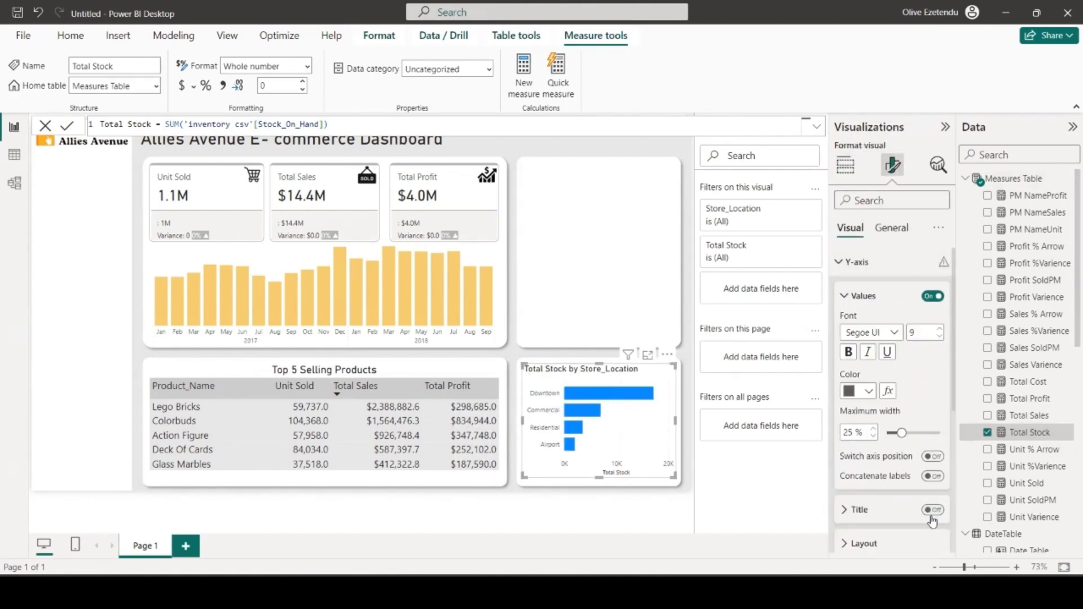
{"action": "scroll", "coordinate": [886, 457], "scroll_direction": "down", "scroll_amount": 2}
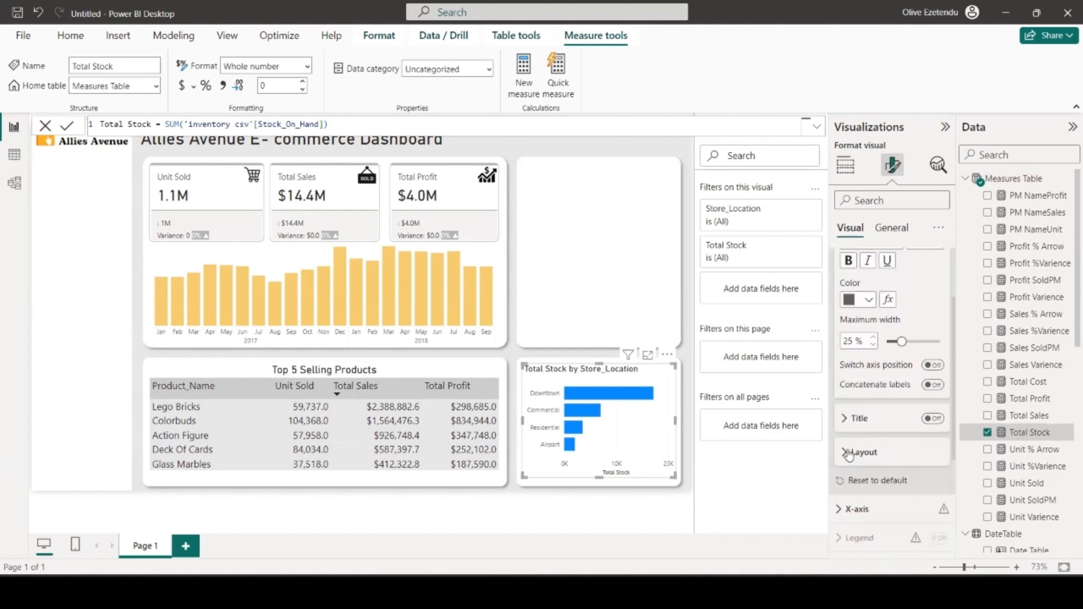
{"action": "scroll", "coordinate": [847, 445], "scroll_direction": "down", "scroll_amount": 3}
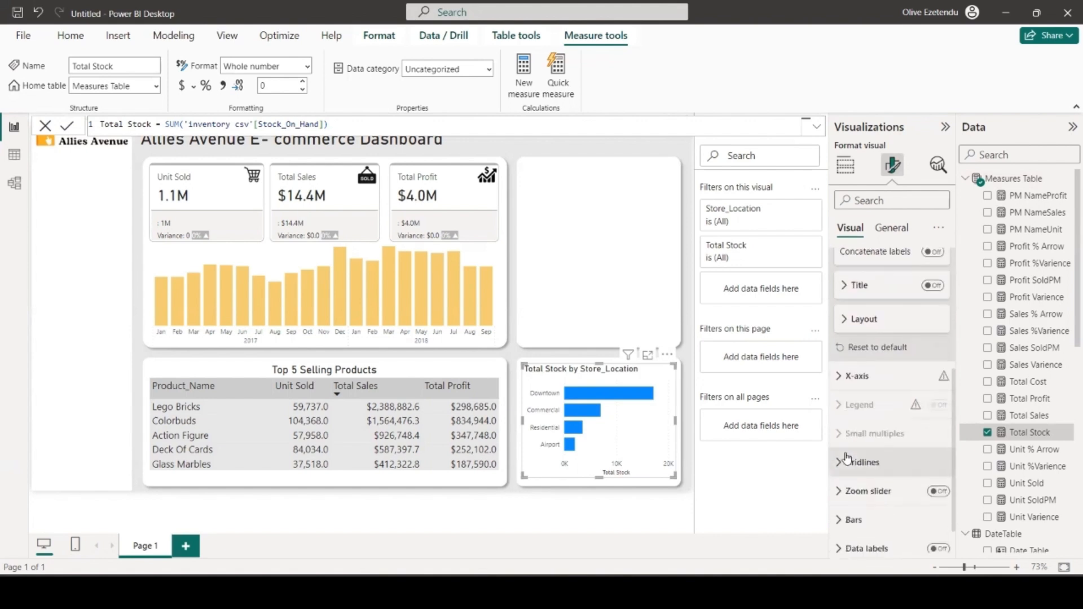
{"action": "left_click", "coordinate": [841, 371]}
{"action": "scroll", "coordinate": [917, 518], "scroll_direction": "down", "scroll_amount": 3}
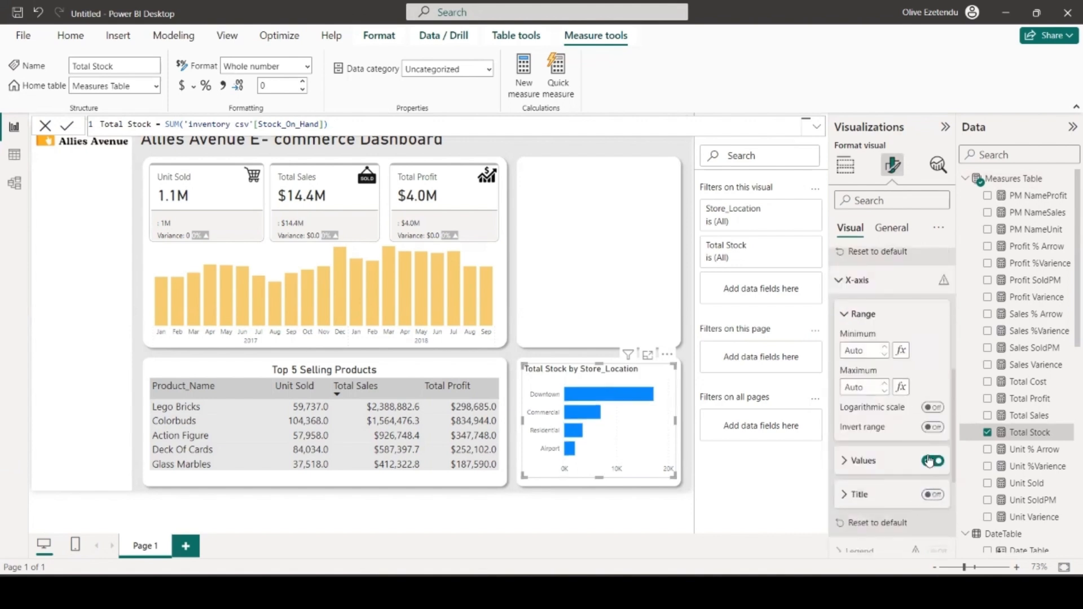
{"action": "left_click", "coordinate": [933, 461]}
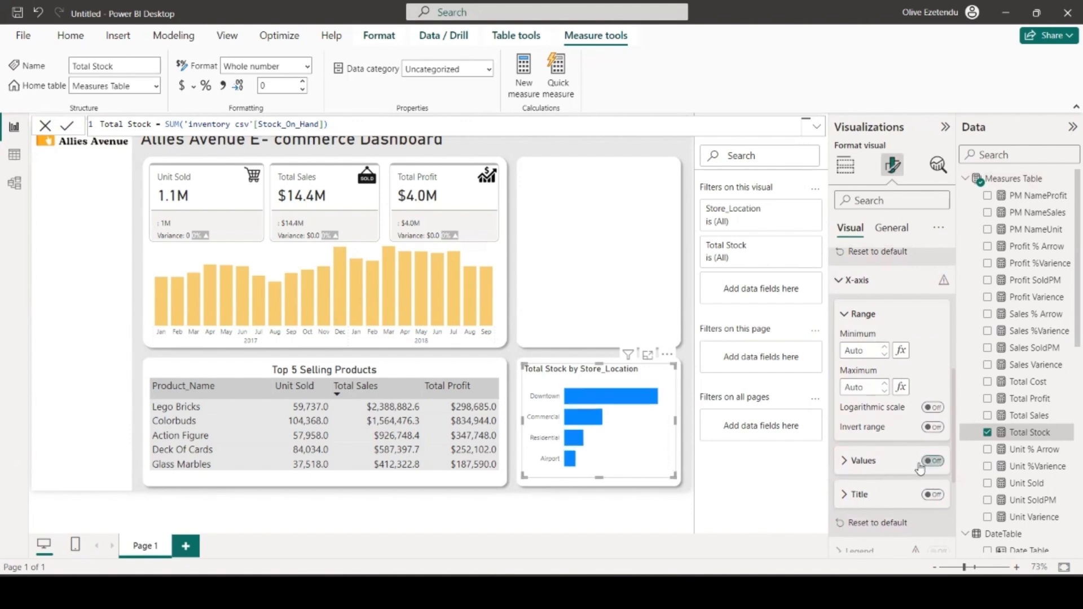
- Turn on data labels for the store location bar chart and set their display units to None
{"action": "scroll", "coordinate": [909, 461], "scroll_direction": "down", "scroll_amount": 5}
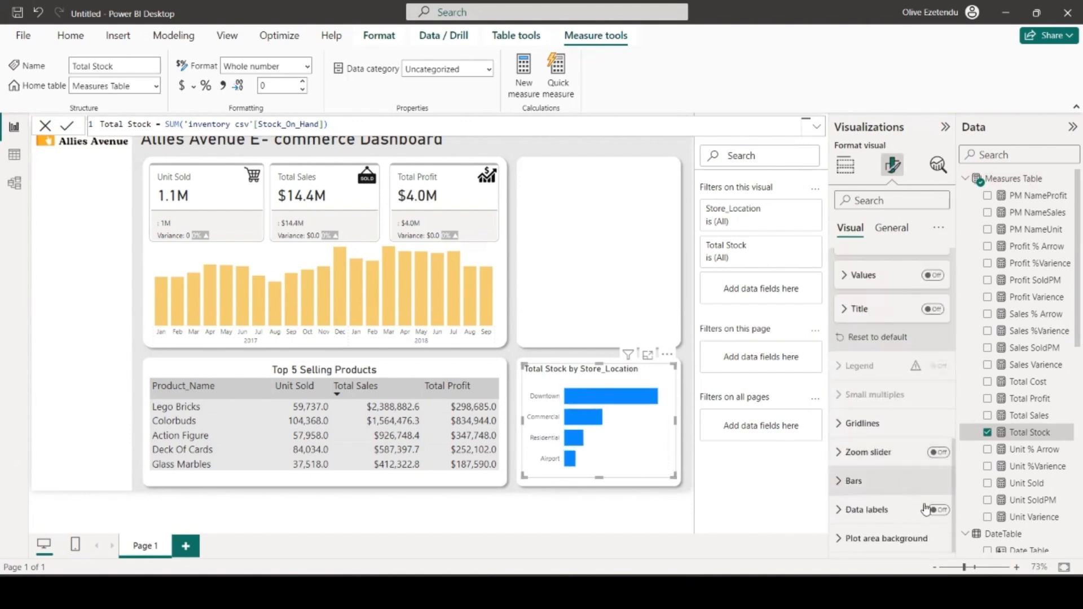
{"action": "left_click", "coordinate": [941, 511]}
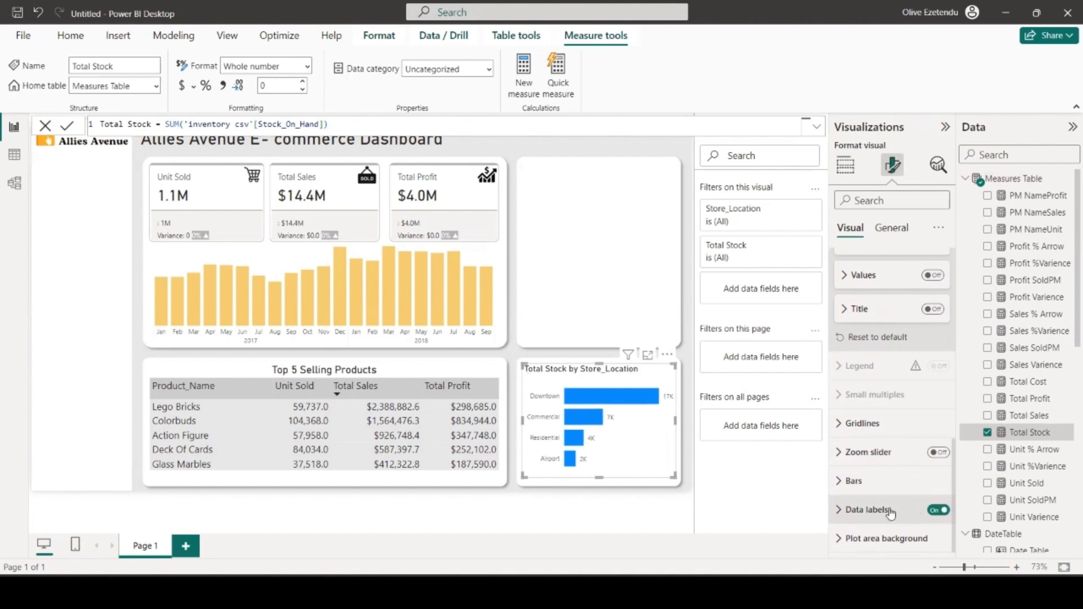
{"action": "left_click", "coordinate": [871, 510]}
{"action": "scroll", "coordinate": [856, 482], "scroll_direction": "down", "scroll_amount": 4}
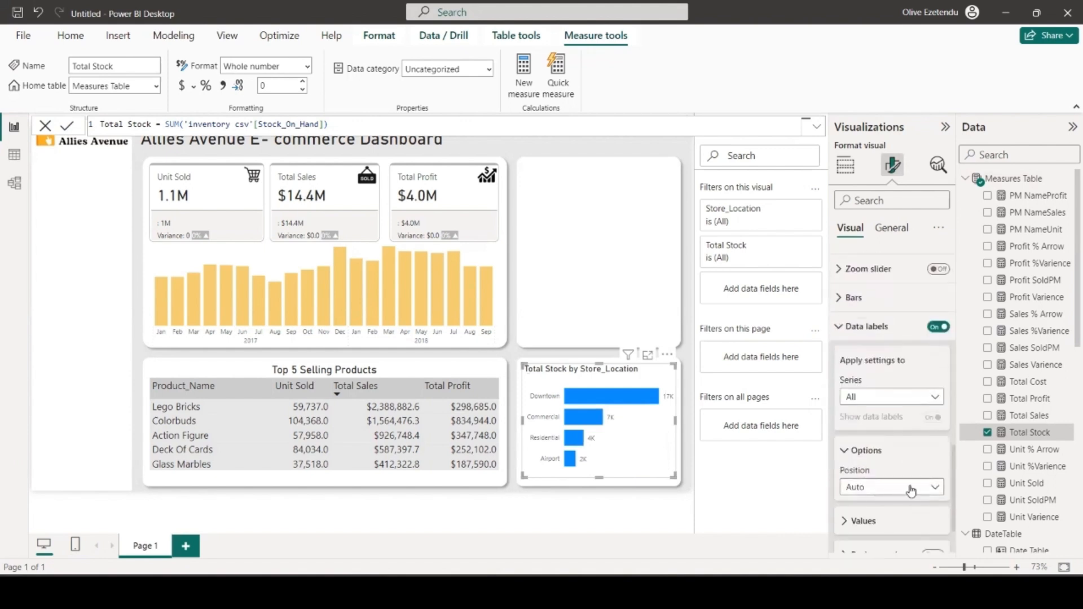
{"action": "scroll", "coordinate": [932, 490], "scroll_direction": "down", "scroll_amount": 2}
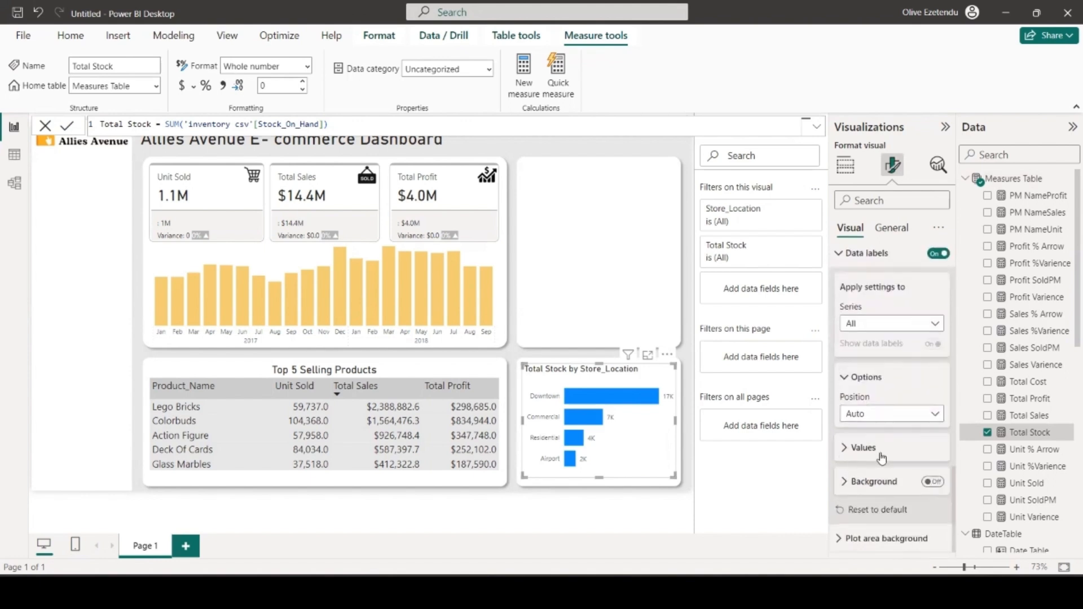
{"action": "left_click", "coordinate": [846, 449]}
{"action": "left_click", "coordinate": [919, 444]}
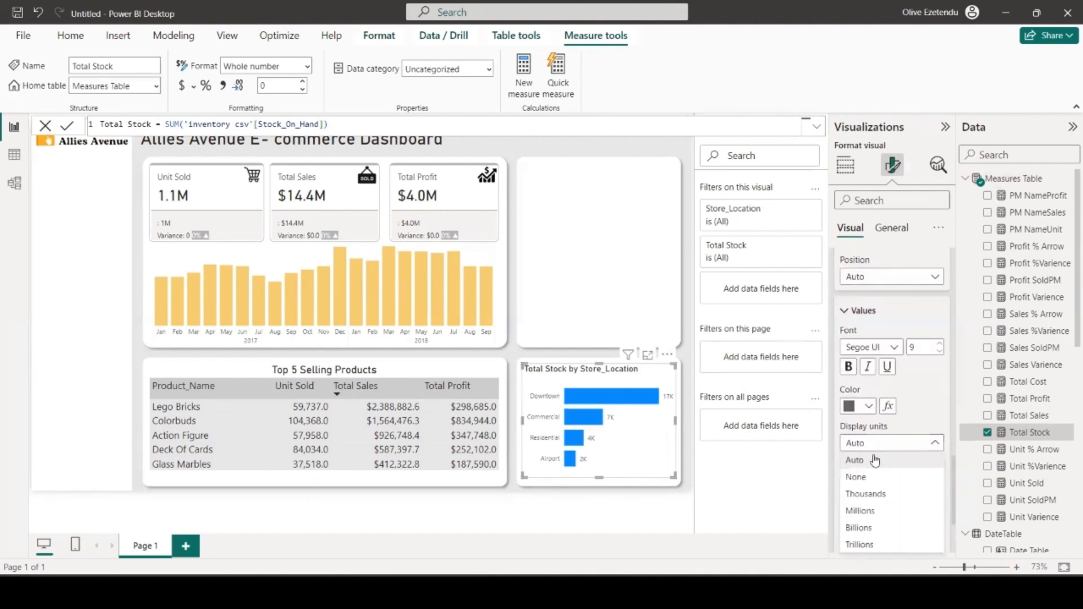
{"action": "left_click", "coordinate": [867, 475]}
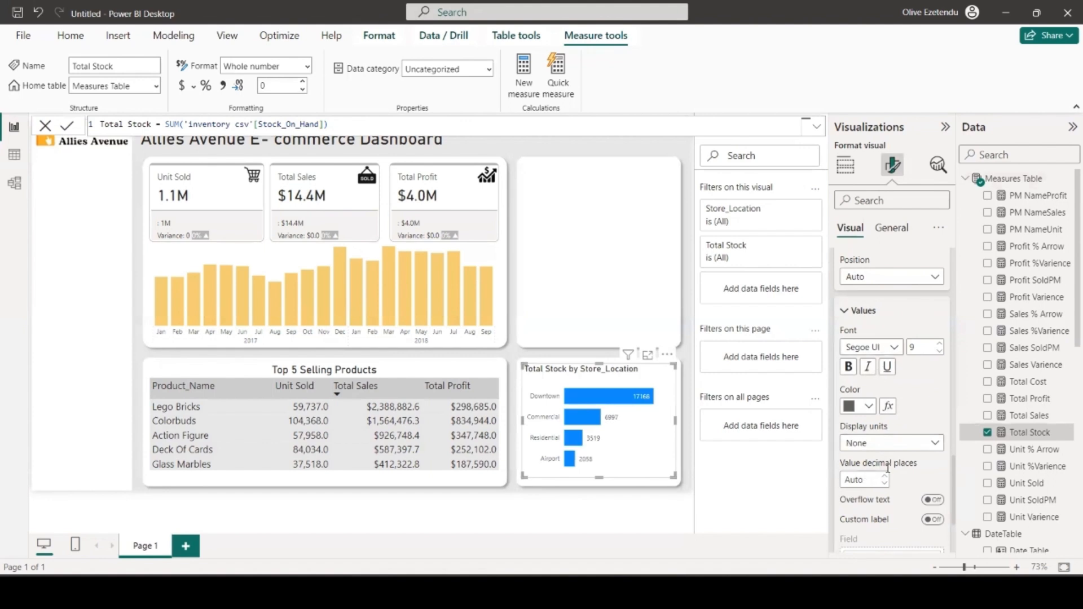
- Format the Total Stock measure with a thousands separator and stretch the store location bar chart slightly downward
{"action": "scroll", "coordinate": [889, 477], "scroll_direction": "up", "scroll_amount": 2}
{"action": "scroll", "coordinate": [888, 477], "scroll_direction": "up", "scroll_amount": 3}
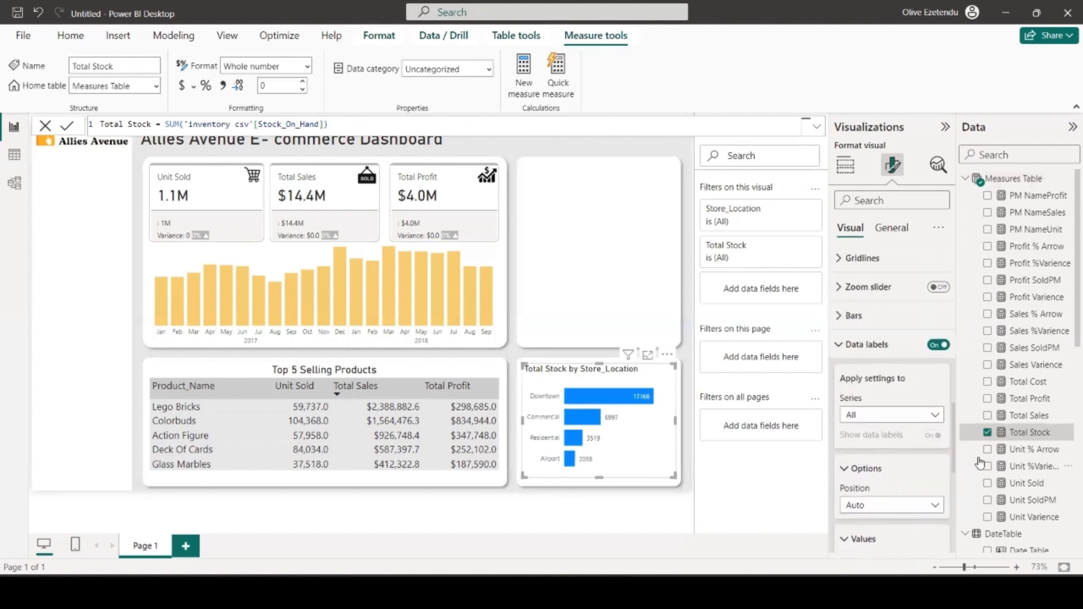
{"action": "left_click", "coordinate": [1020, 421]}
{"action": "left_click", "coordinate": [1021, 433]}
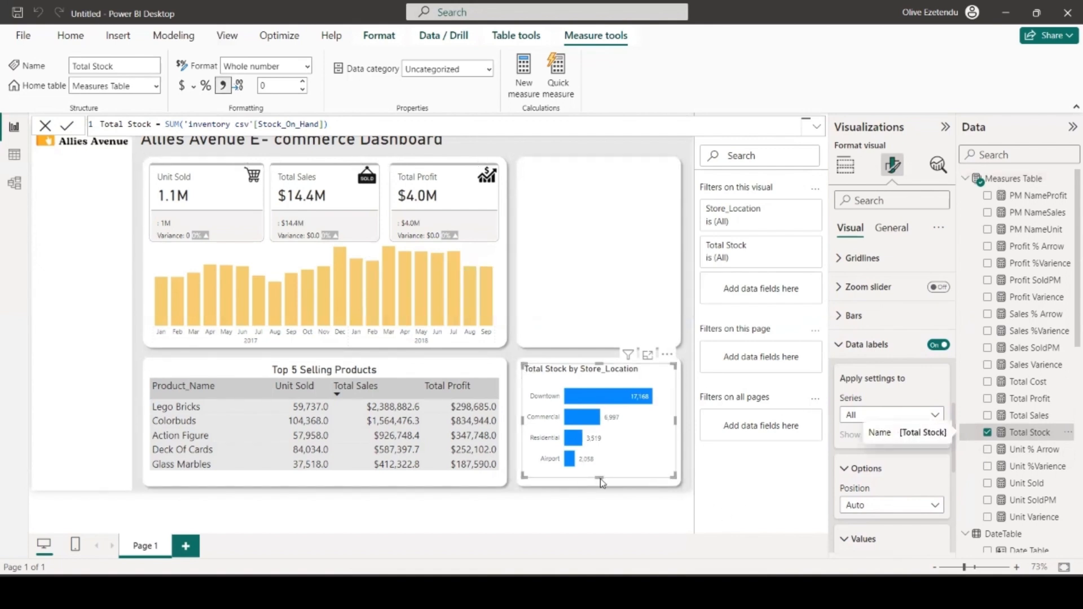
{"action": "left_click_drag", "start_coordinate": [601, 478], "coordinate": [600, 485]}
{"action": "left_click", "coordinate": [653, 449]}
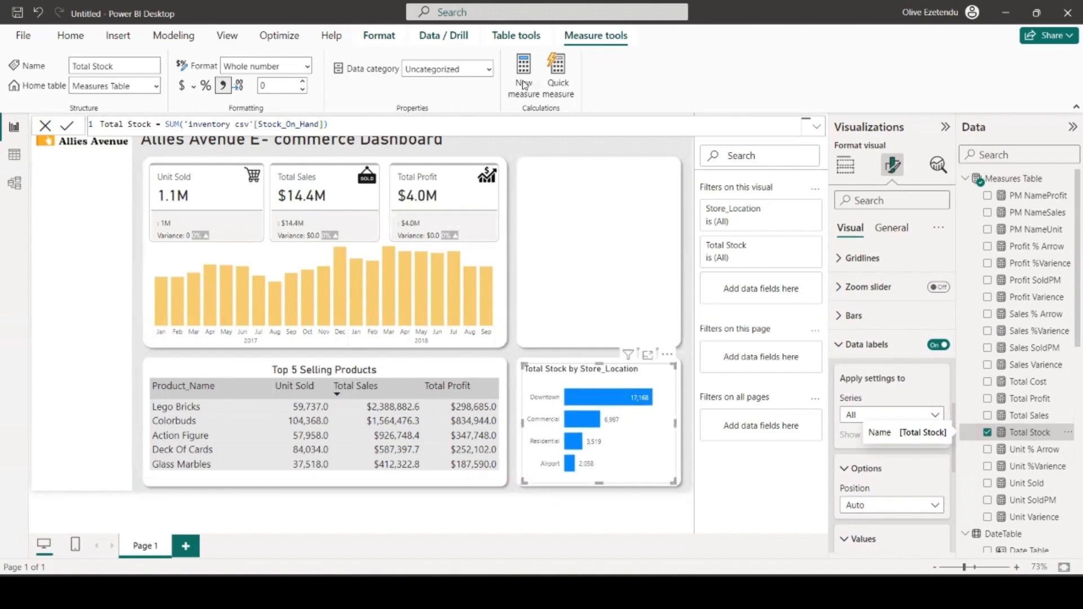
- Look up the monthly sales chart's column color #F2CD72 and apply it as the store location chart's default bar color
{"action": "left_click", "coordinate": [504, 273]}
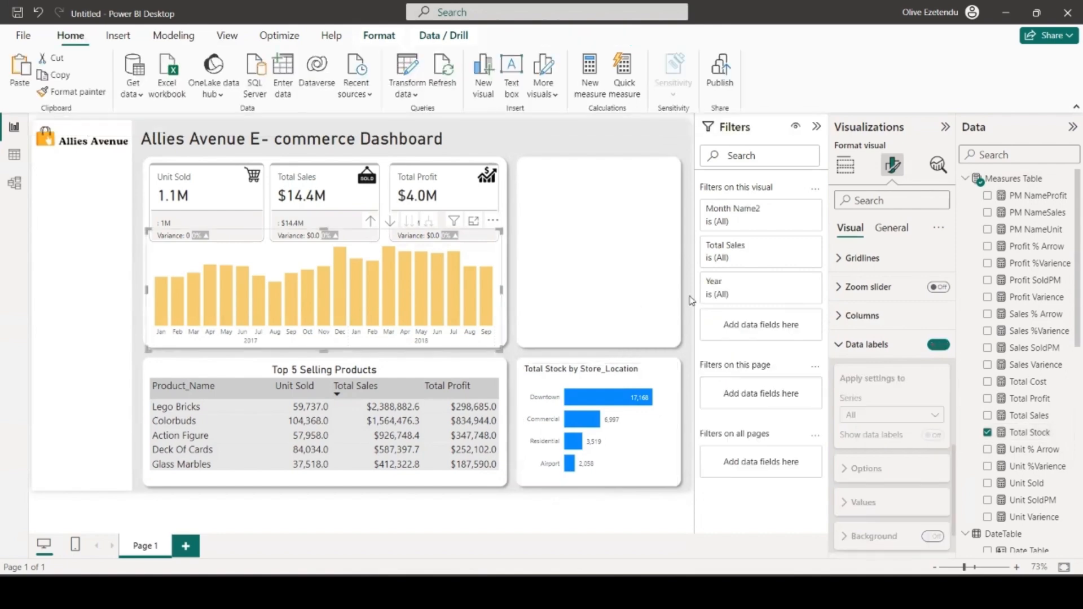
{"action": "left_click", "coordinate": [866, 315]}
{"action": "left_click", "coordinate": [868, 389]}
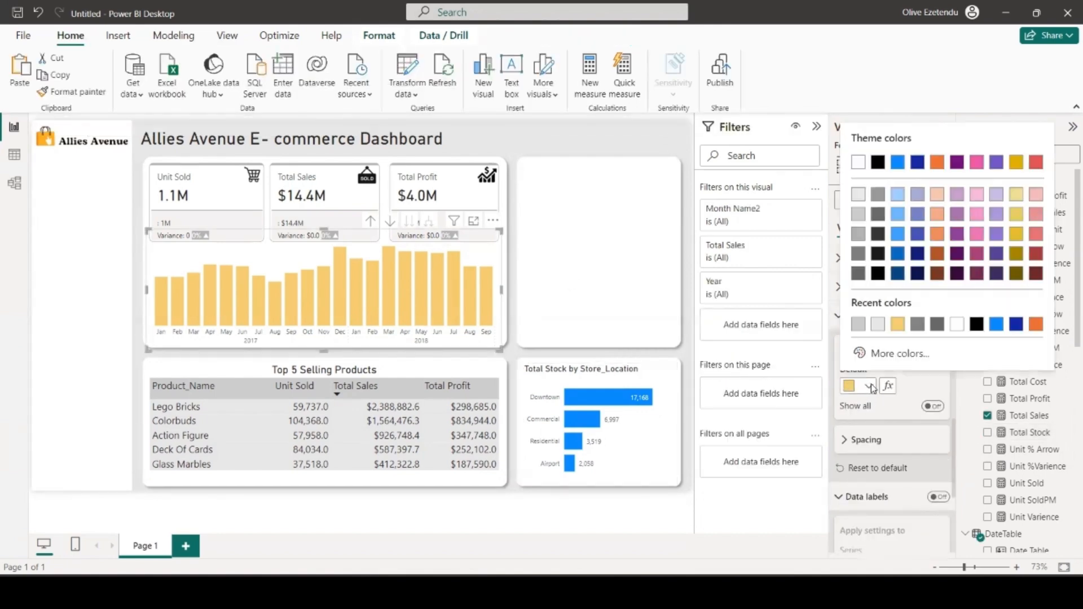
{"action": "left_click", "coordinate": [901, 356]}
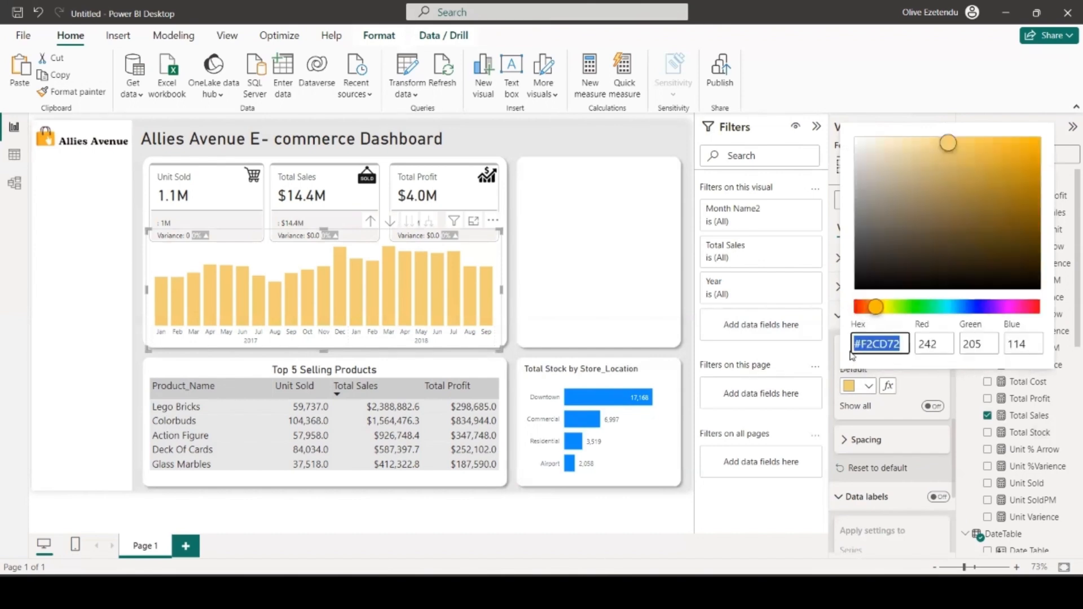
{"action": "left_click", "coordinate": [664, 450]}
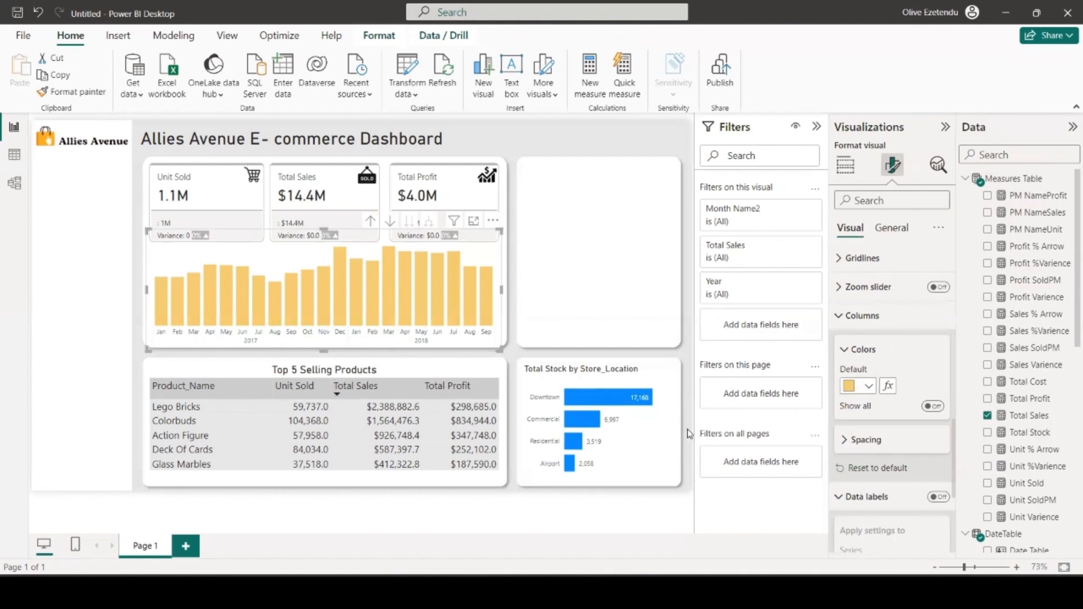
{"action": "left_click", "coordinate": [657, 439]}
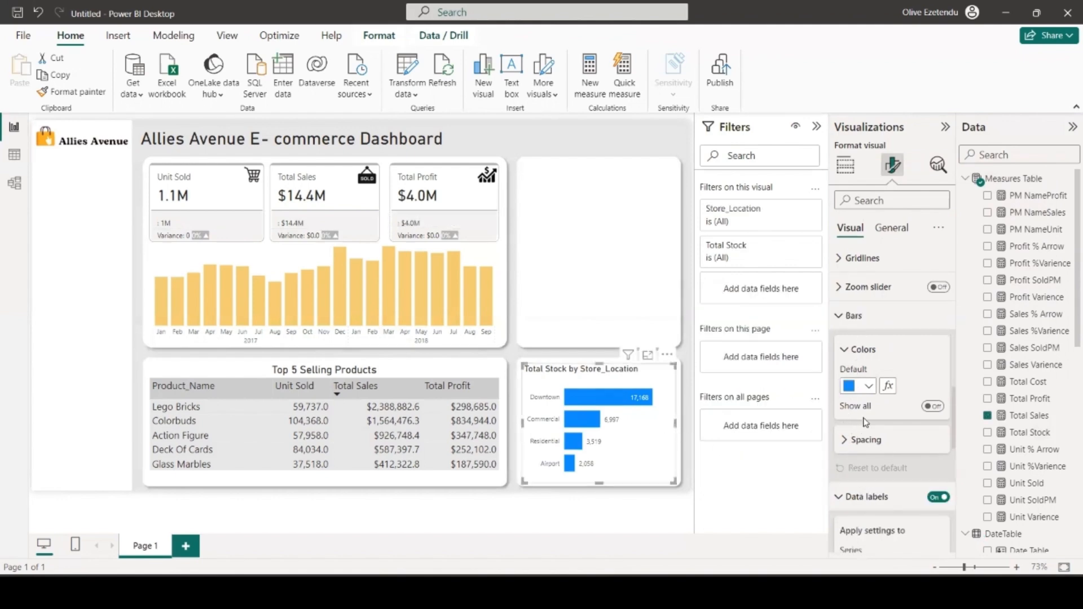
{"action": "left_click", "coordinate": [869, 387]}
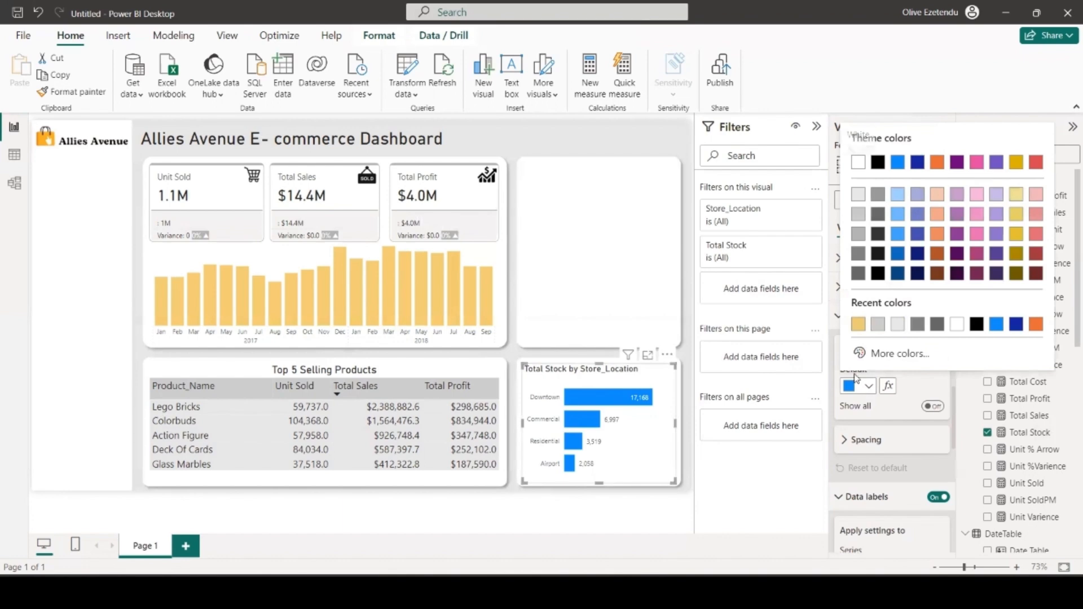
{"action": "left_click", "coordinate": [858, 323]}
- Show individual bar colors for every store location and set the Residential bar to #F28135
{"action": "left_click", "coordinate": [933, 406]}
{"action": "scroll", "coordinate": [874, 470], "scroll_direction": "down", "scroll_amount": 1}
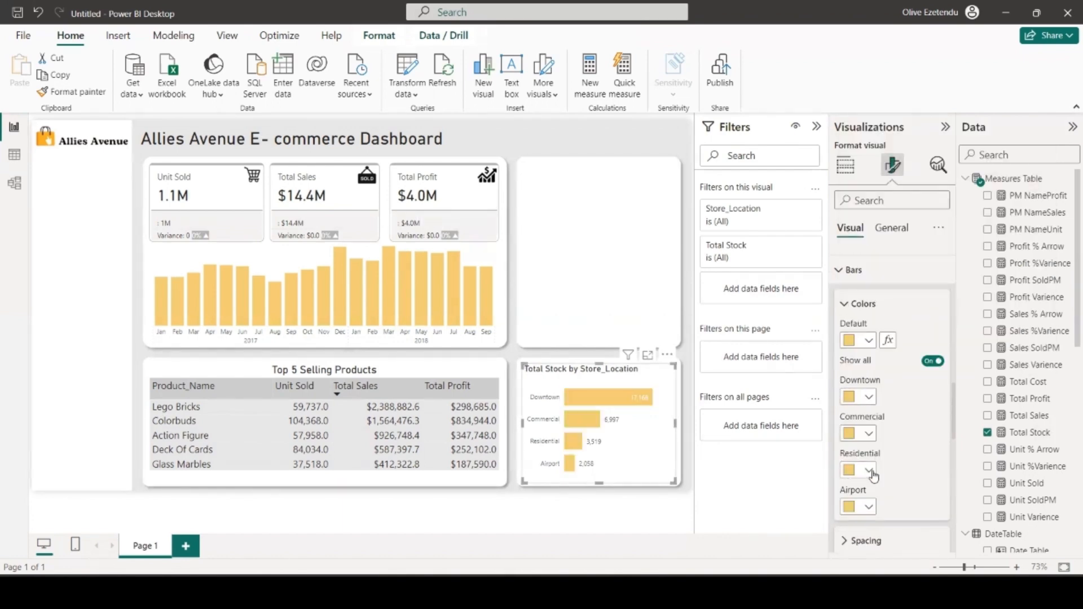
{"action": "left_click", "coordinate": [868, 470]}
{"action": "left_click", "coordinate": [881, 440]}
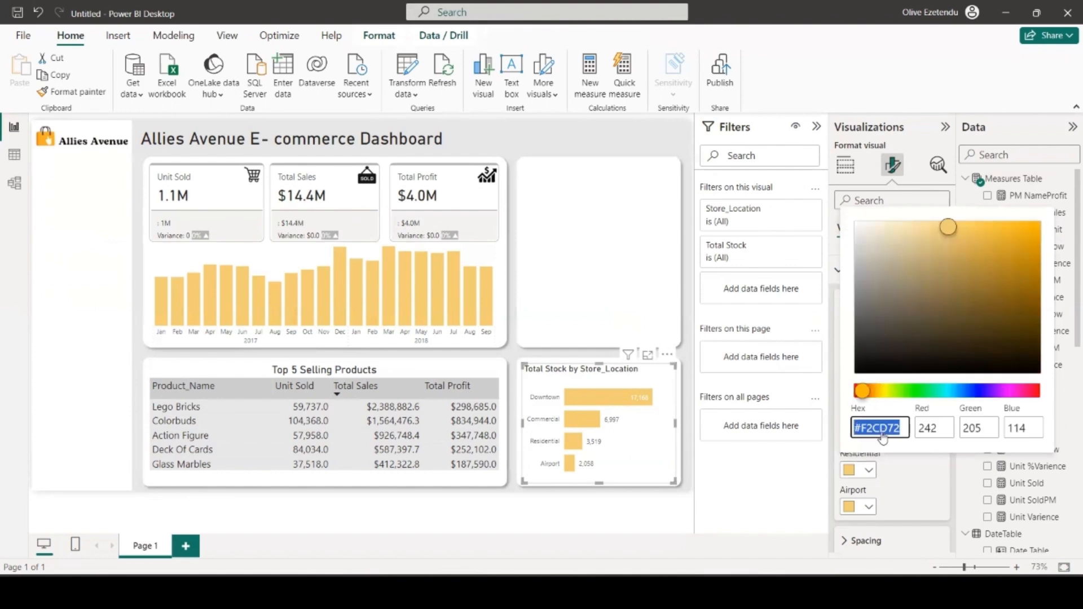
{"action": "type", "text": "#F28135"}
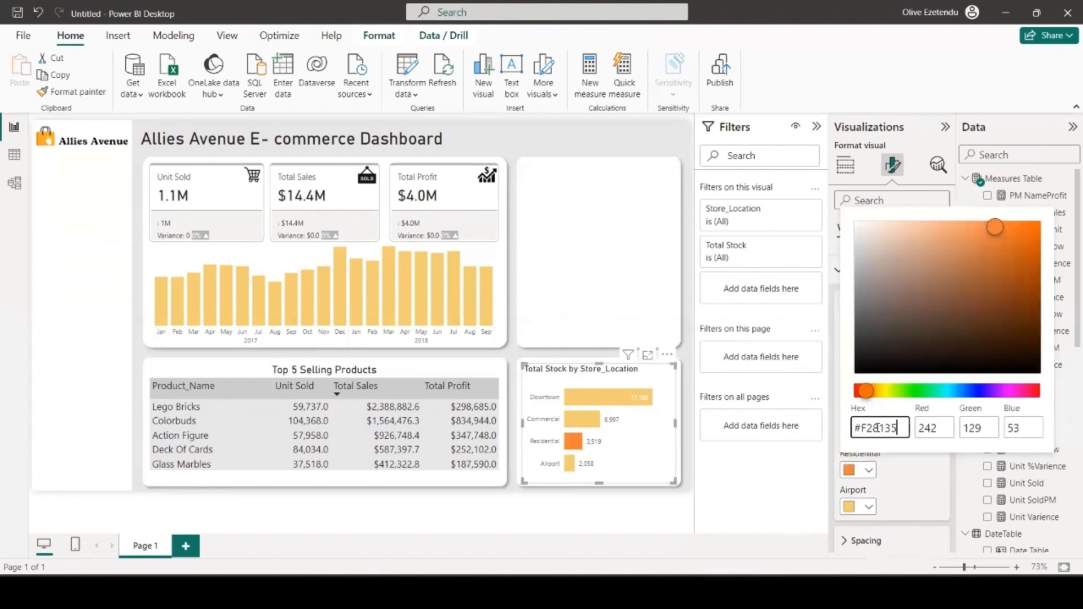
{"action": "left_click", "coordinate": [801, 491]}
- Color the Commercial bar #5F27CD and the Downtown bar with the recently used light gray
{"action": "left_click", "coordinate": [870, 433]}
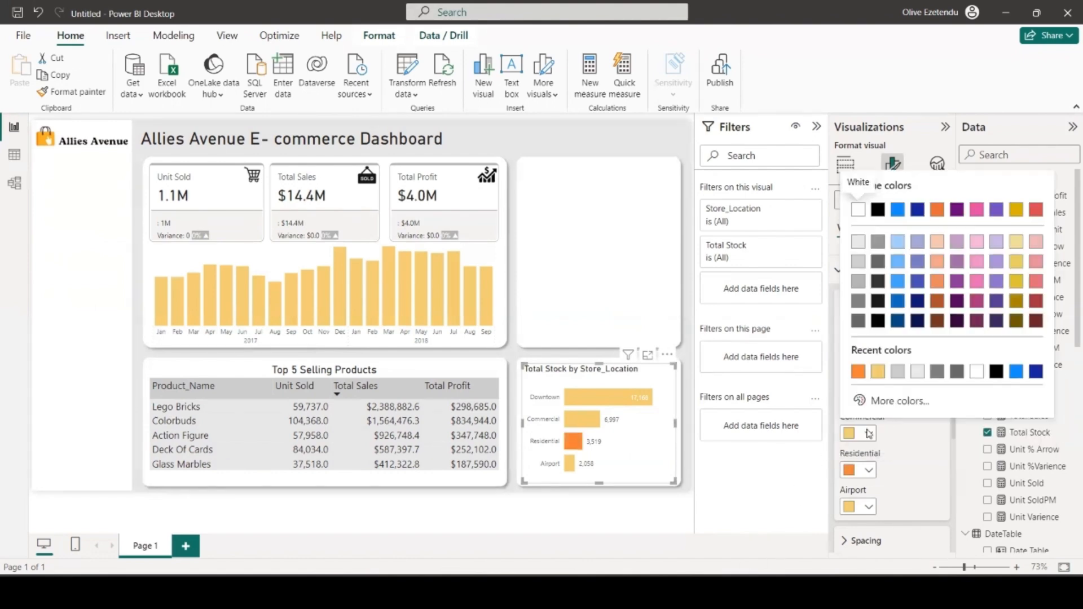
{"action": "left_click", "coordinate": [878, 398]}
{"action": "type", "text": "#5F27CD"}
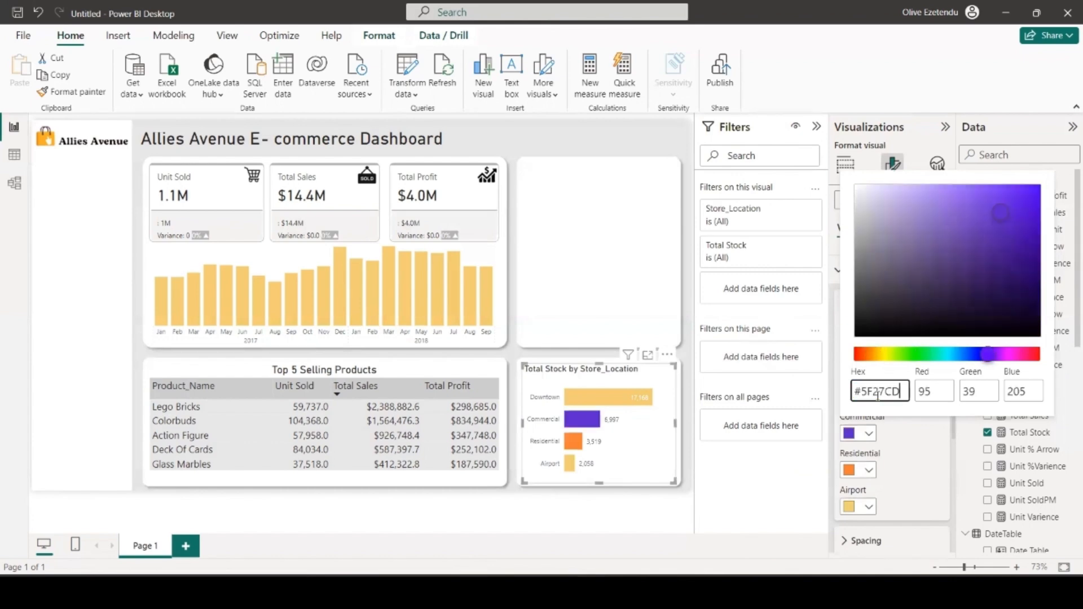
{"action": "left_click", "coordinate": [770, 492]}
{"action": "left_click", "coordinate": [870, 398]}
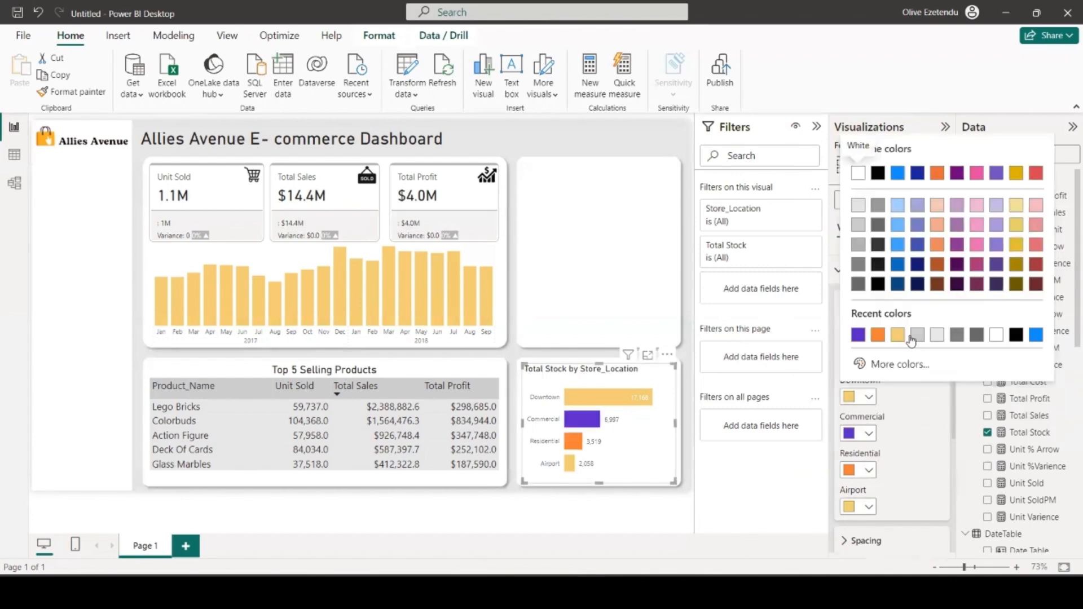
{"action": "left_click", "coordinate": [936, 335]}
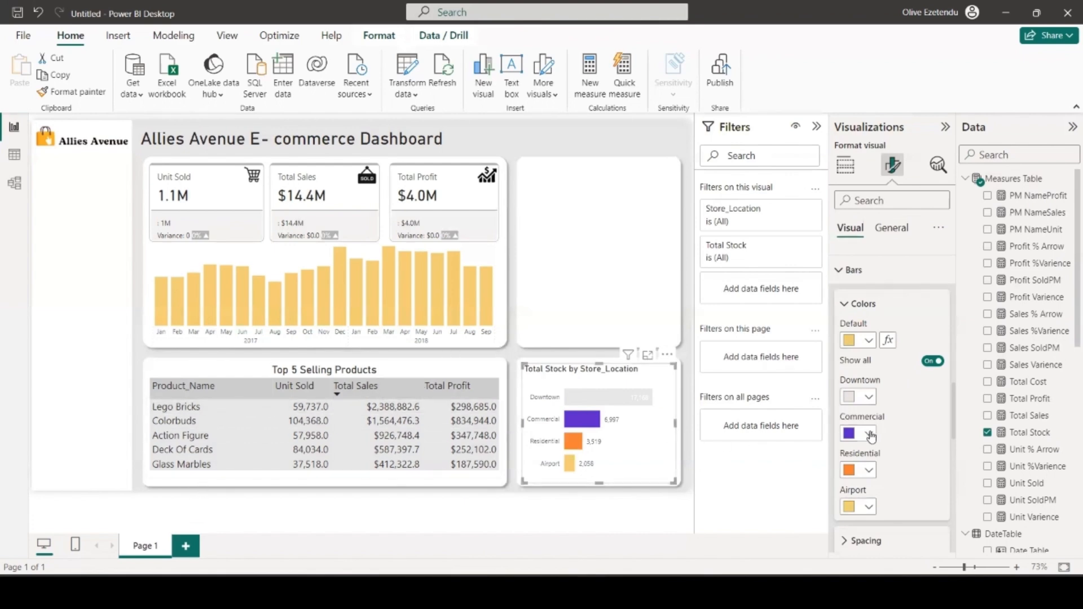
- Set the space between categories of the store location bar chart to 31%
{"action": "scroll", "coordinate": [862, 447], "scroll_direction": "down", "scroll_amount": 3}
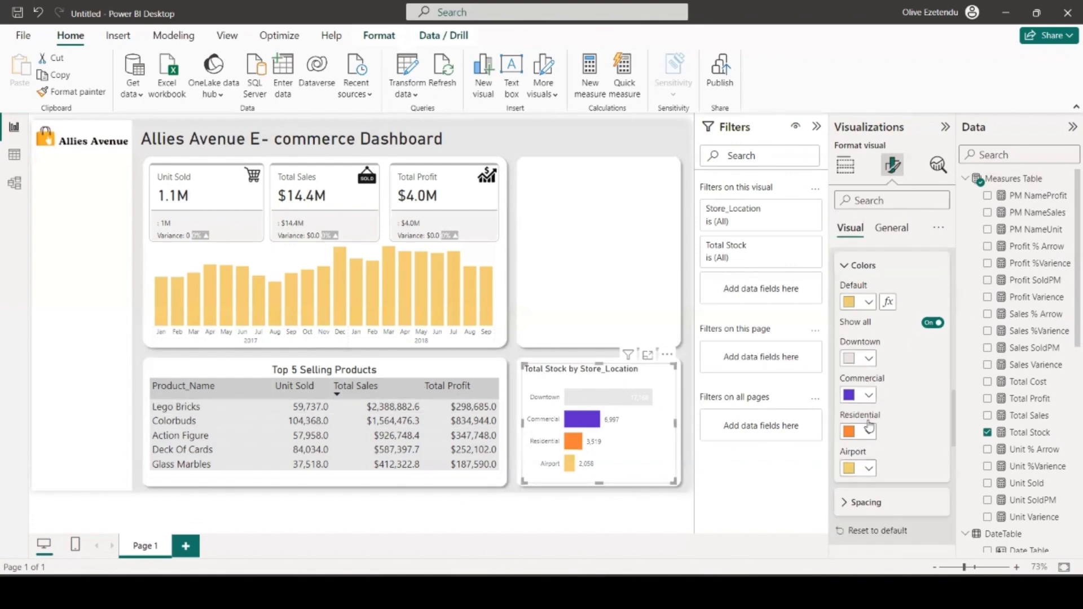
{"action": "left_click", "coordinate": [879, 455]}
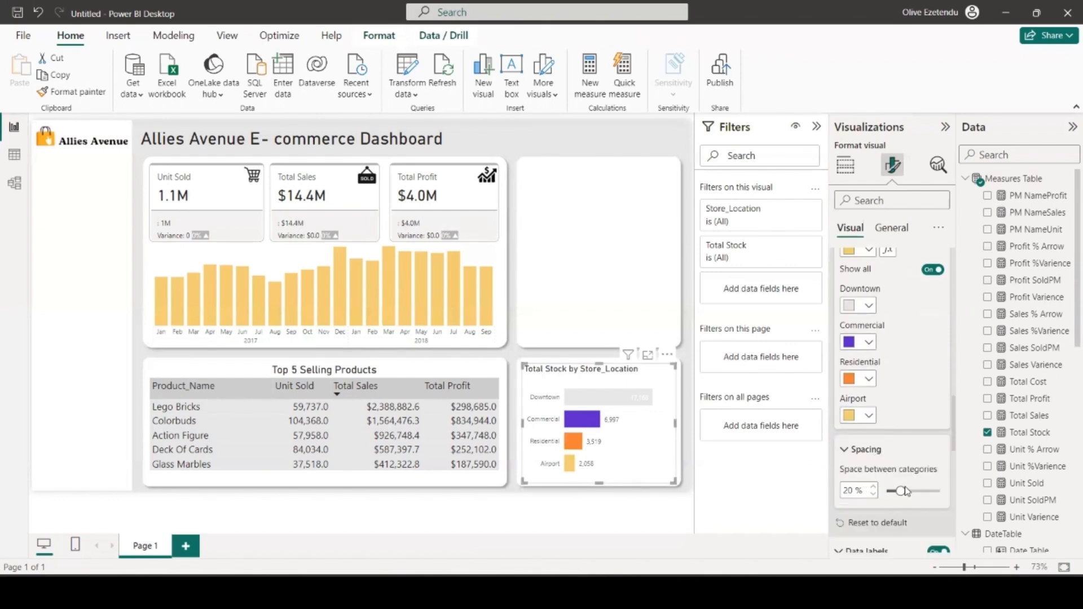
{"action": "left_click_drag", "start_coordinate": [902, 491], "coordinate": [907, 491]}
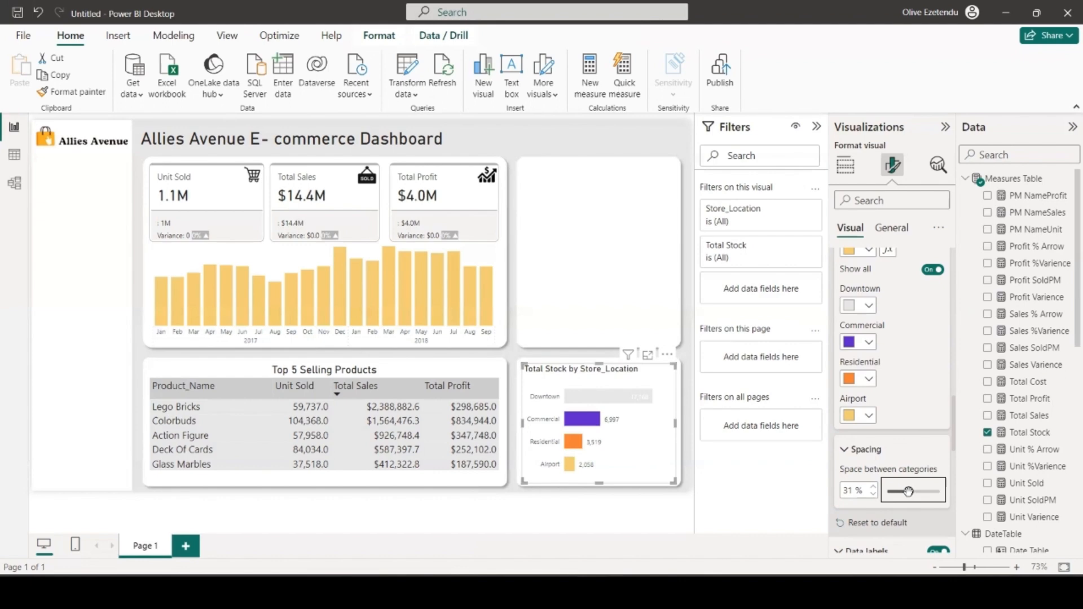
- Adjust the space between categories of the monthly sales column chart
{"action": "left_click", "coordinate": [496, 255]}
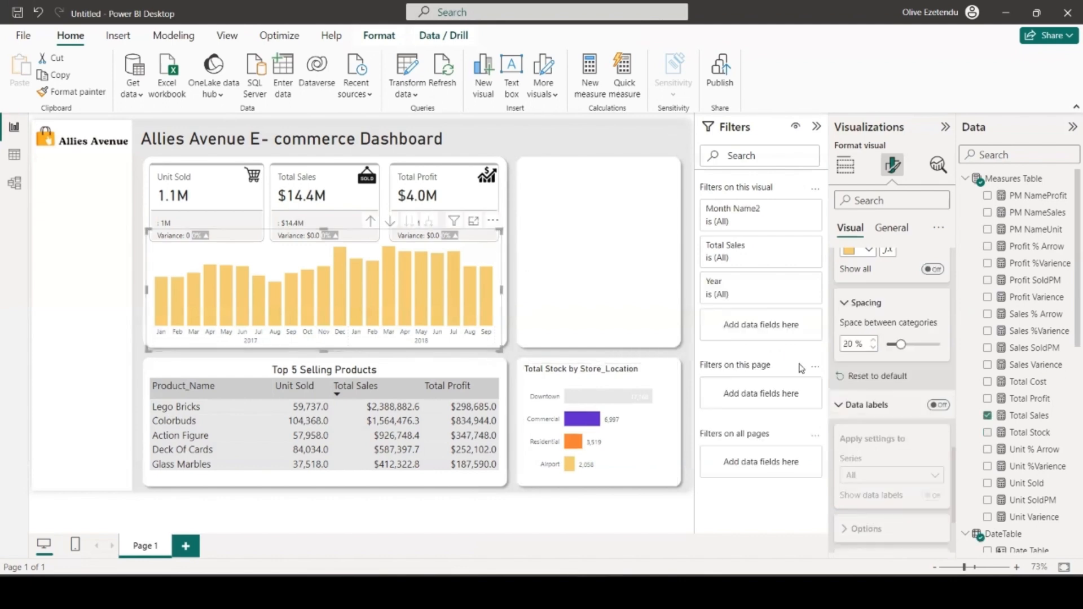
{"action": "left_click", "coordinate": [874, 344]}
{"action": "left_click", "coordinate": [874, 341]}
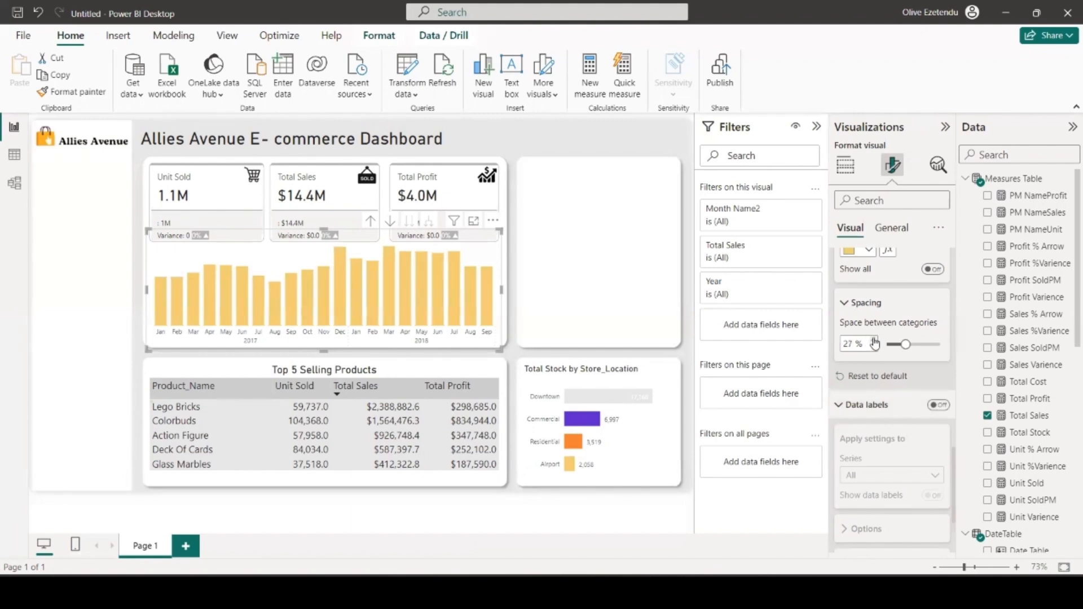
{"action": "left_click", "coordinate": [874, 346]}
- Change the title text of the store location bar chart to Stock by Store Location
{"action": "left_click", "coordinate": [649, 457]}
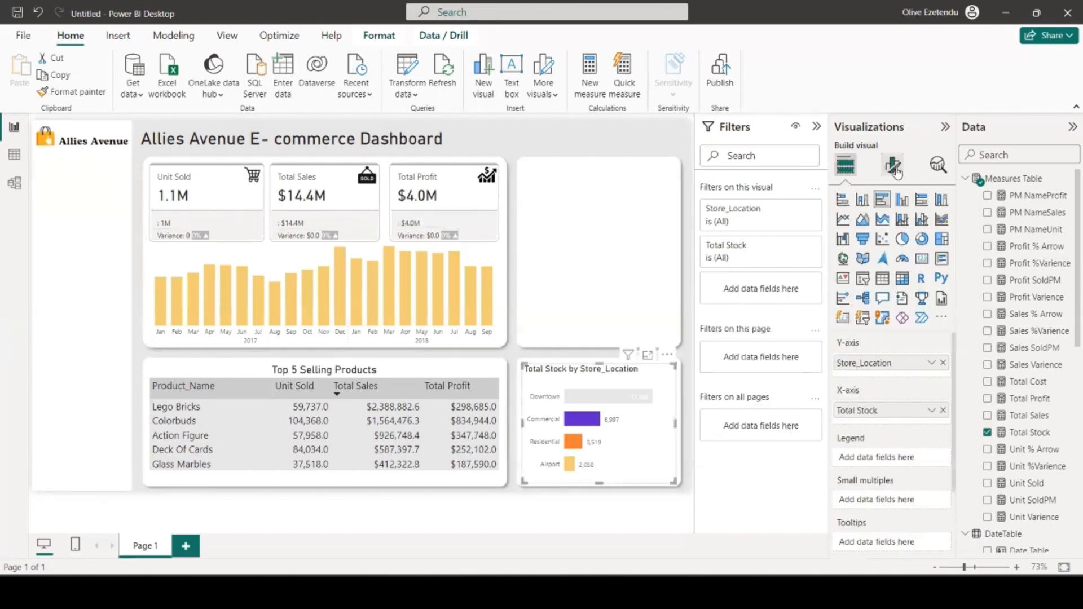
{"action": "left_click", "coordinate": [896, 171]}
{"action": "left_click", "coordinate": [893, 228]}
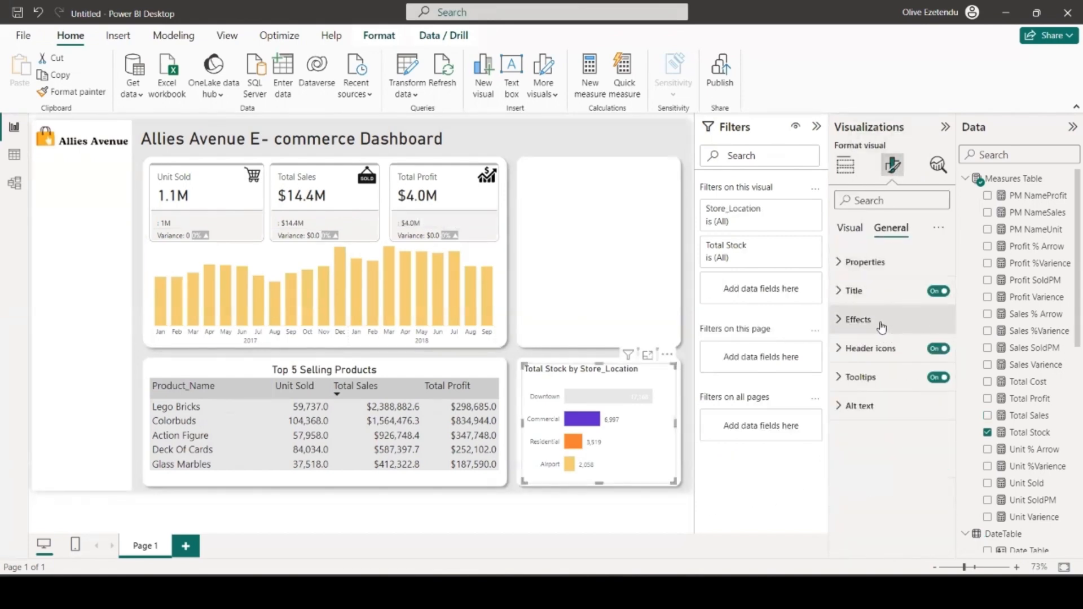
{"action": "left_click", "coordinate": [872, 291]}
{"action": "left_click_drag", "start_coordinate": [871, 361], "coordinate": [844, 363]}
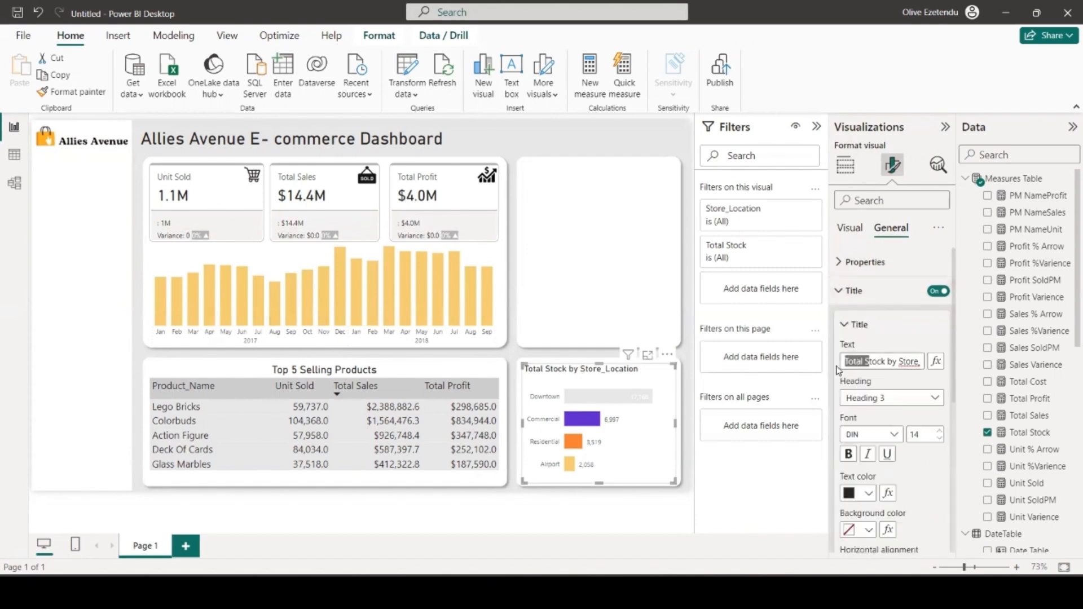
{"action": "key", "text": "BackSpace"}
{"action": "type", "text": "S"}
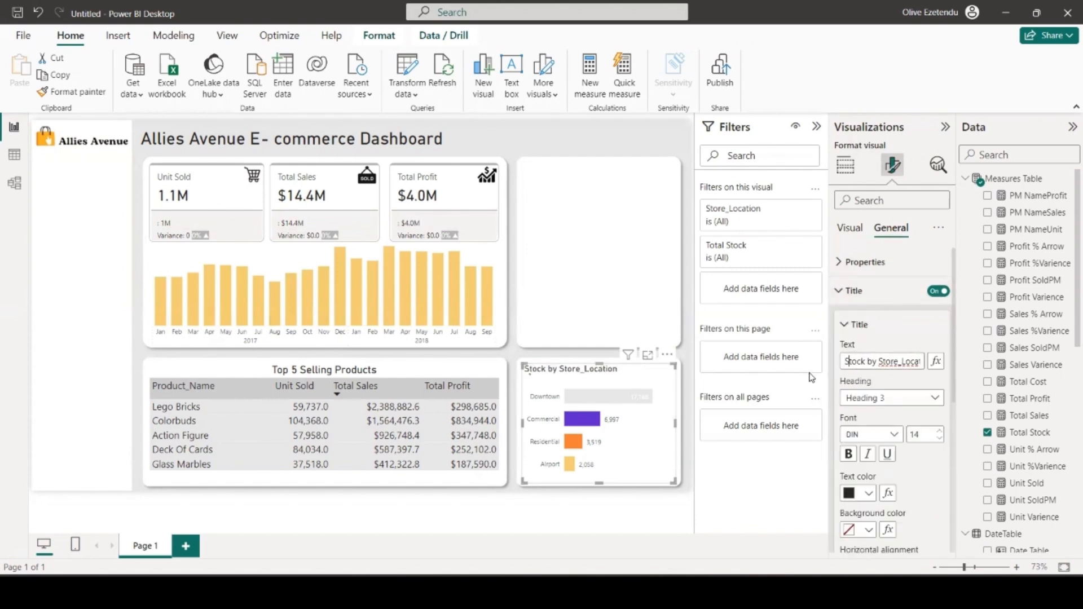
{"action": "left_click", "coordinate": [901, 361]}
{"action": "key", "text": "BackSpace"}
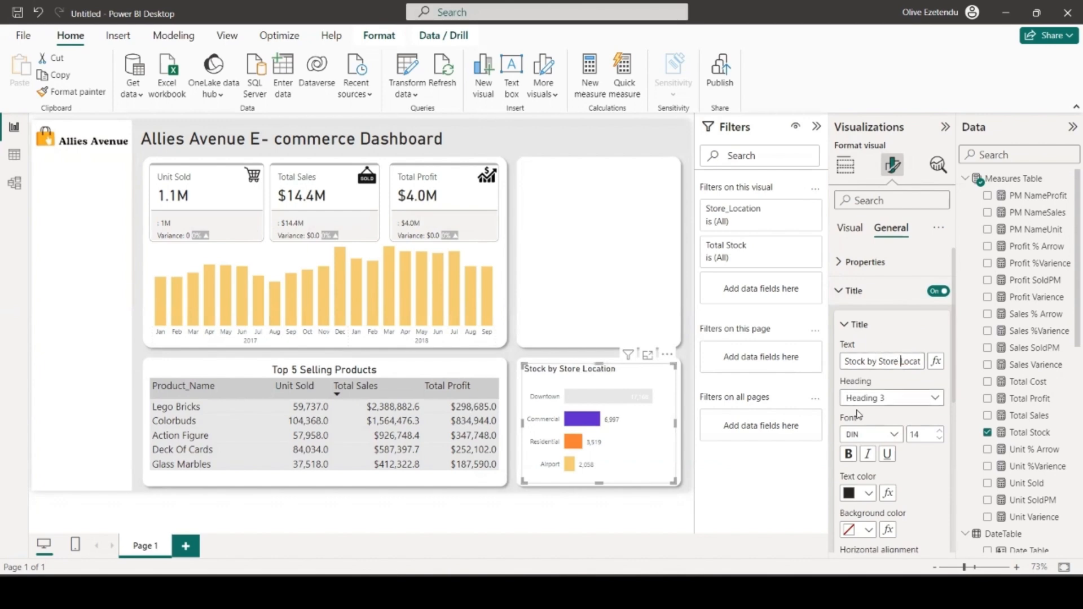
- Center the store location bar chart's title horizontally and deselect the chart
{"action": "scroll", "coordinate": [903, 458], "scroll_direction": "down", "scroll_amount": 1}
{"action": "left_click", "coordinate": [866, 524]}
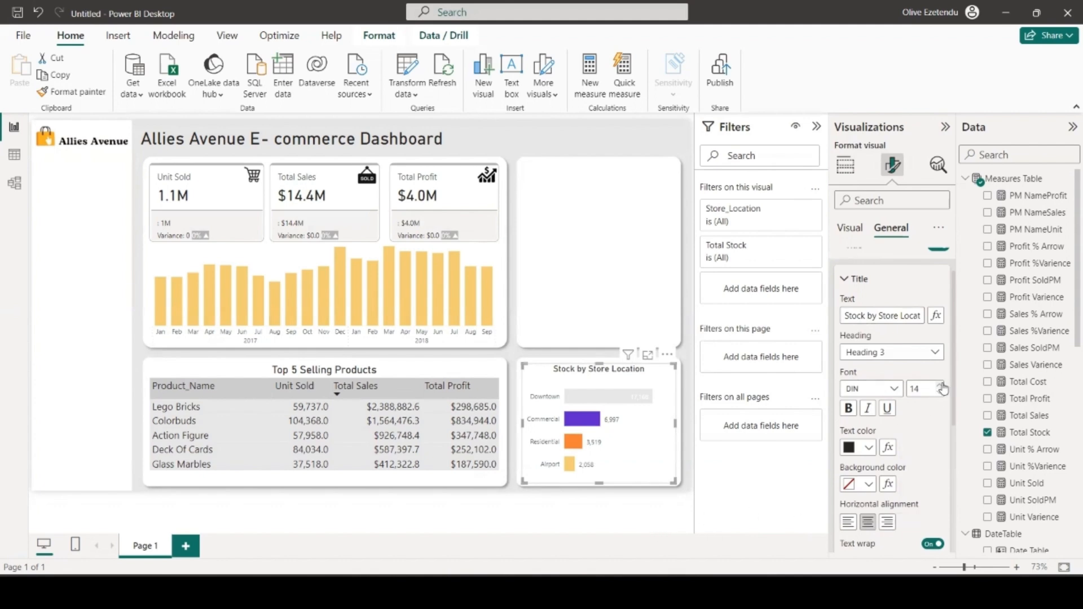
{"action": "left_click", "coordinate": [640, 528]}
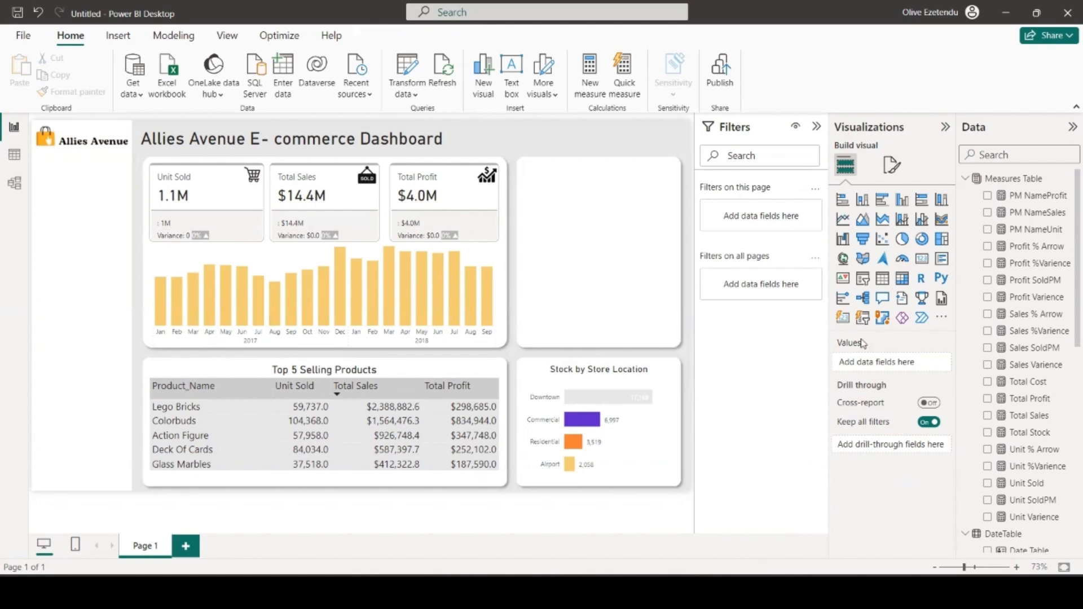
- Add a slicer on the Product_Name field in the header above the empty card
{"action": "left_click", "coordinate": [861, 280]}
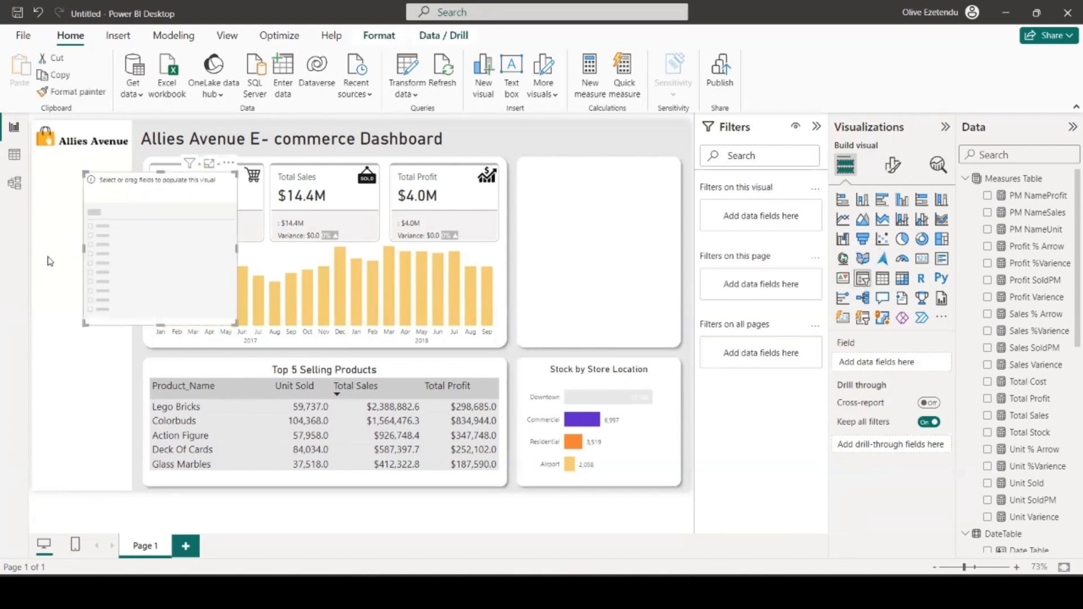
{"action": "left_click_drag", "start_coordinate": [160, 321], "coordinate": [589, 144]}
{"action": "scroll", "coordinate": [1015, 366], "scroll_direction": "down", "scroll_amount": 6}
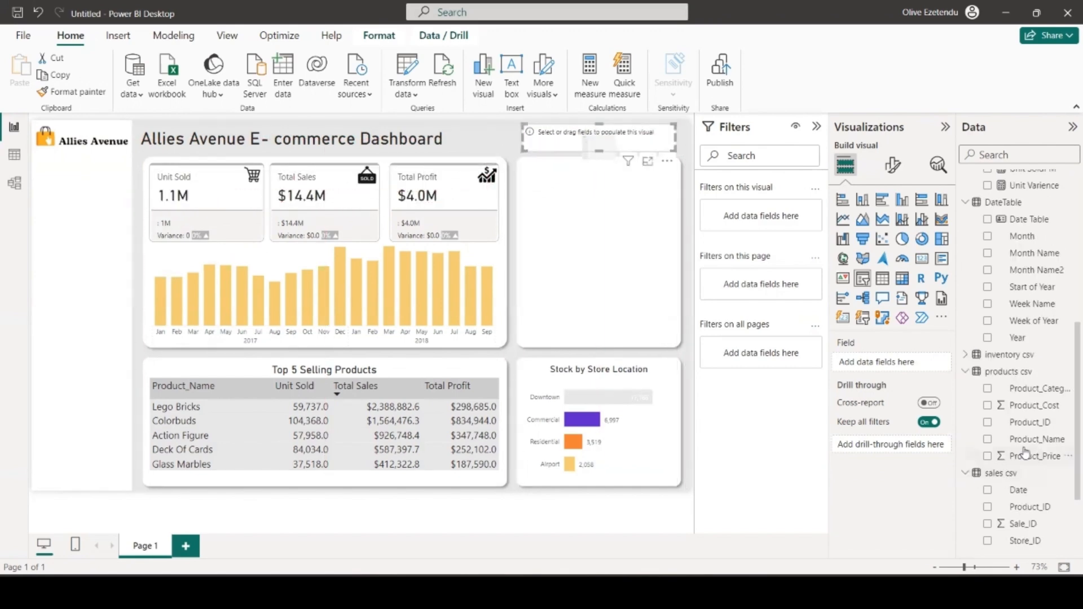
{"action": "left_click", "coordinate": [987, 439]}
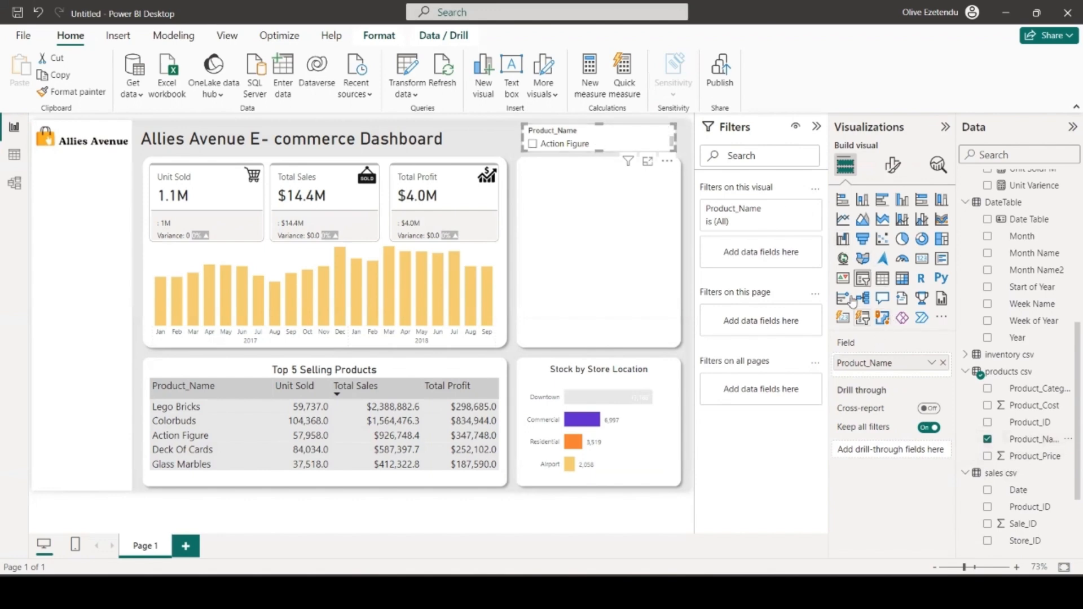
- Set the Product_Name slicer's style to Dropdown and fit it, narrowed, into the right end of the header
{"action": "left_click", "coordinate": [894, 169]}
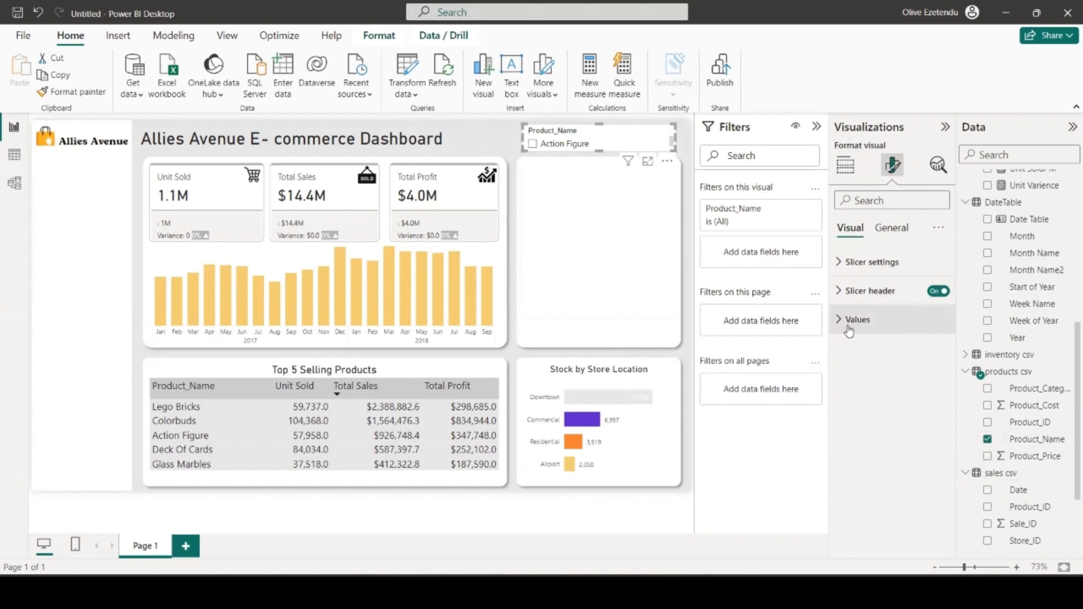
{"action": "left_click", "coordinate": [846, 263]}
{"action": "left_click", "coordinate": [898, 335]}
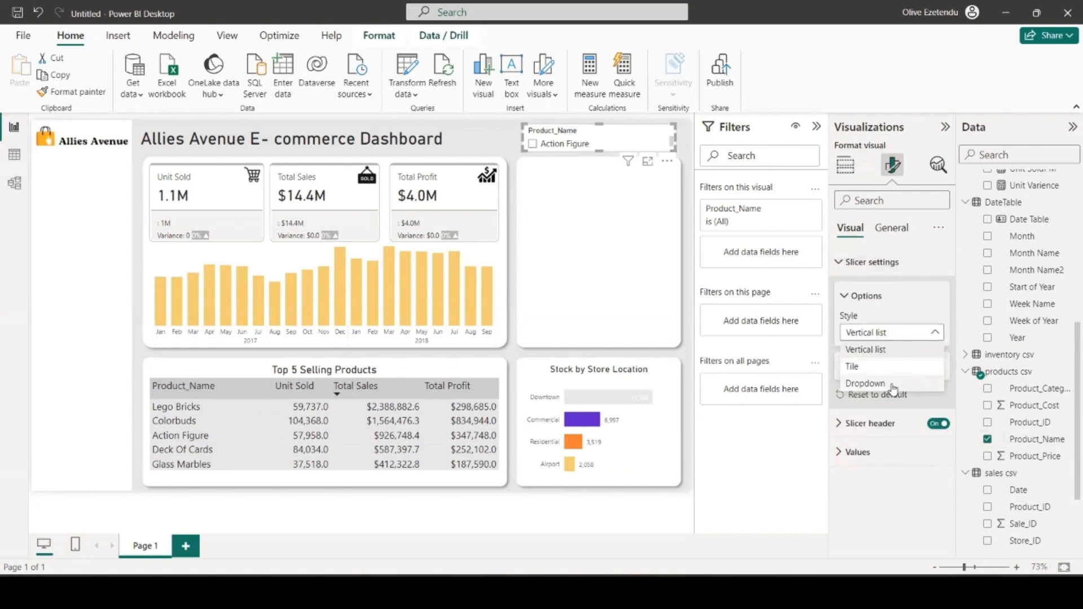
{"action": "left_click", "coordinate": [892, 383]}
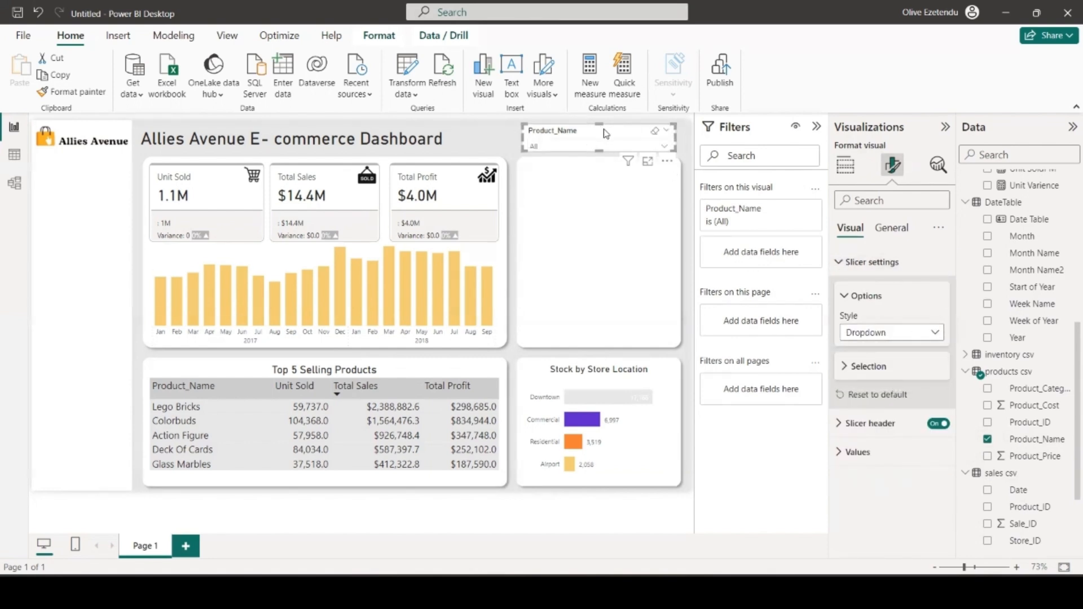
{"action": "left_click_drag", "start_coordinate": [606, 132], "coordinate": [638, 128]}
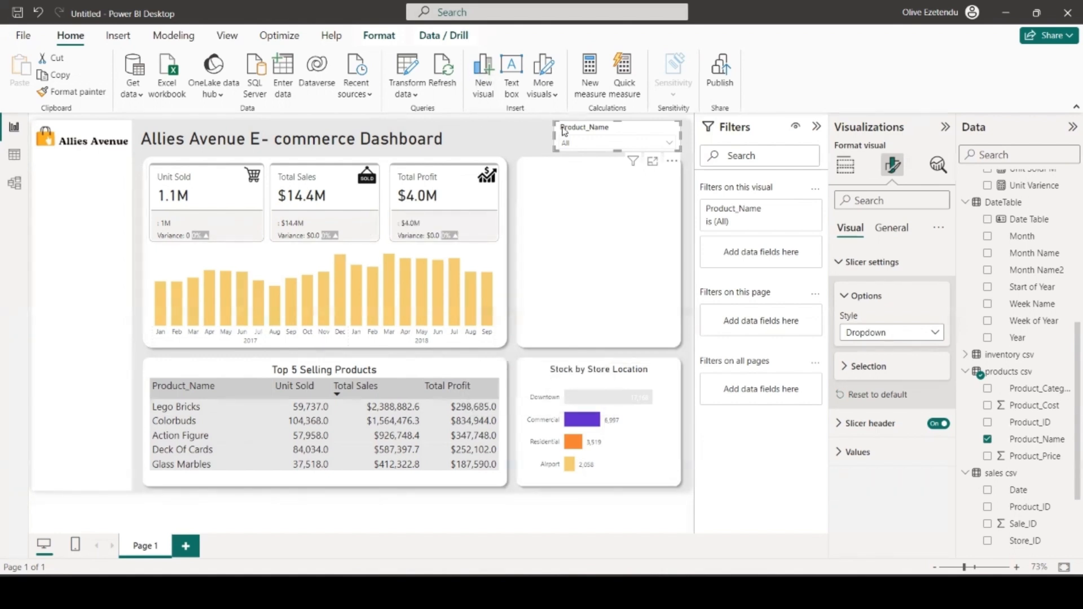
{"action": "left_click_drag", "start_coordinate": [552, 136], "coordinate": [592, 144]}
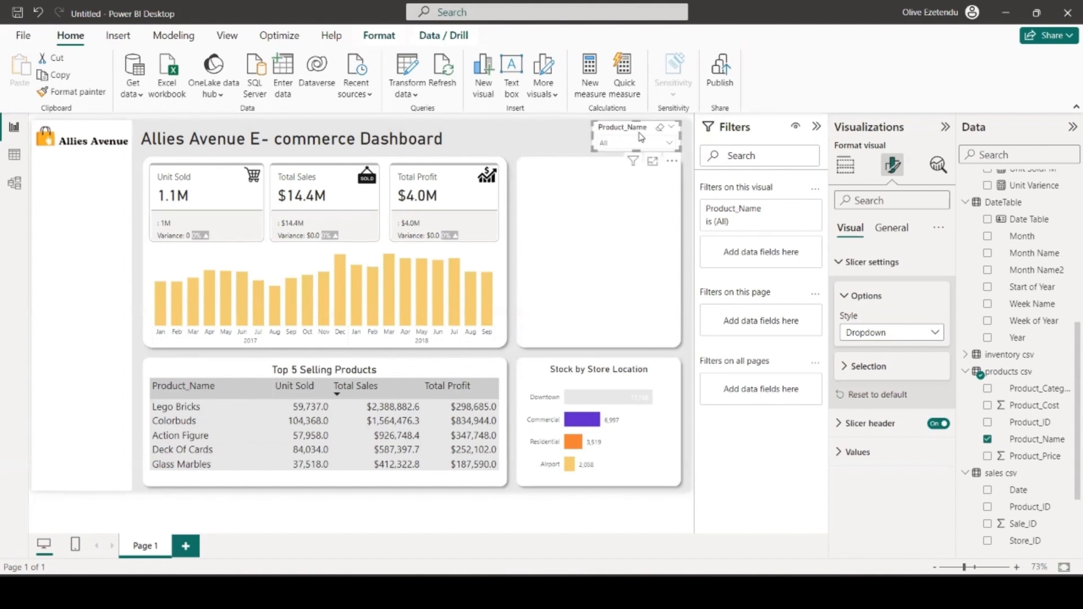
- Duplicate the Product_Name slicer and place the copy beside it in the header
{"action": "left_click_drag", "start_coordinate": [642, 138], "coordinate": [541, 129]}
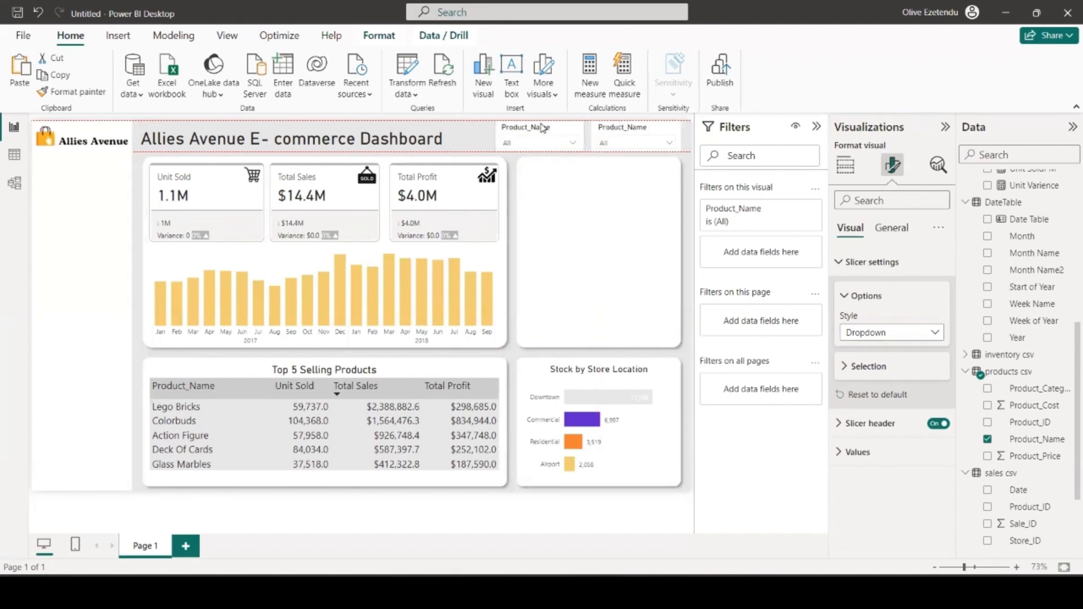
{"action": "left_click_drag", "start_coordinate": [542, 129], "coordinate": [540, 127]}
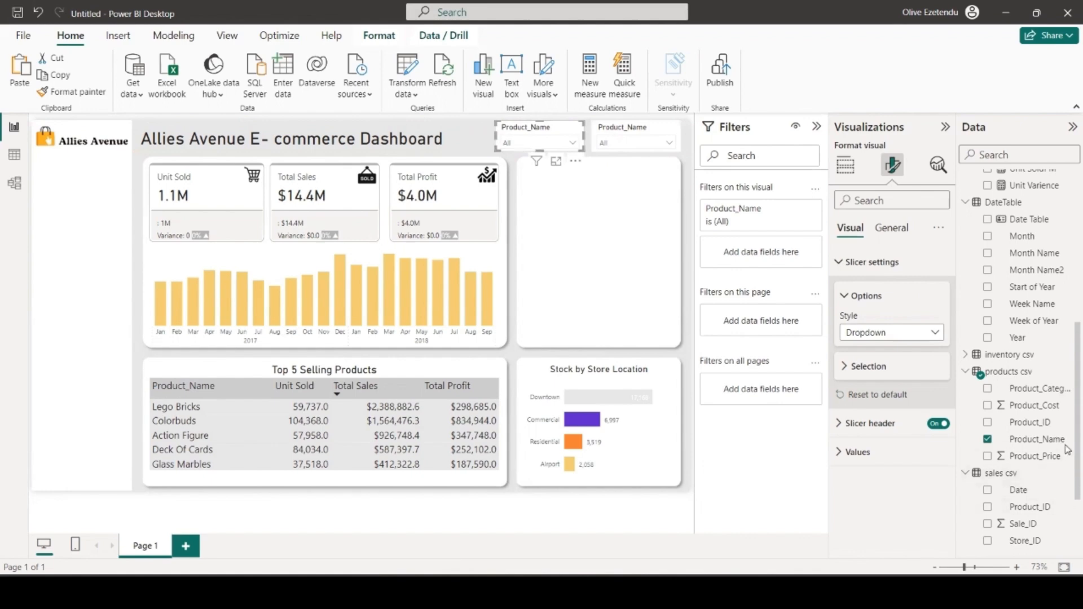
- Replace Product_Name with Store_Name from the stores csv table as the field of the duplicated slicer
{"action": "scroll", "coordinate": [1035, 429], "scroll_direction": "up", "scroll_amount": 5}
{"action": "scroll", "coordinate": [1034, 427], "scroll_direction": "down", "scroll_amount": 8}
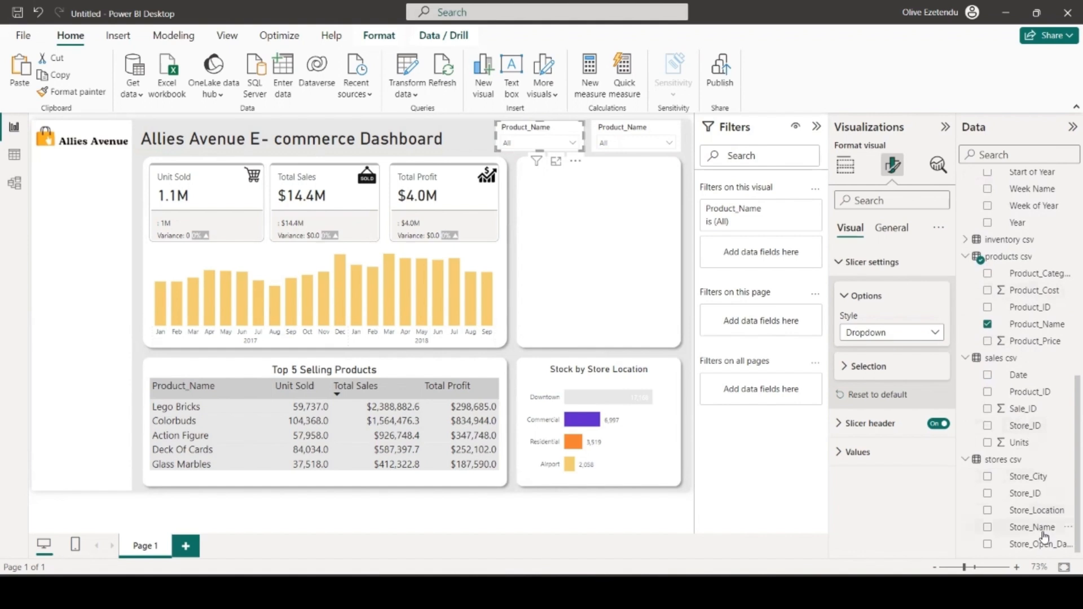
{"action": "left_click_drag", "start_coordinate": [1035, 526], "coordinate": [966, 390]}
{"action": "left_click", "coordinate": [845, 165]}
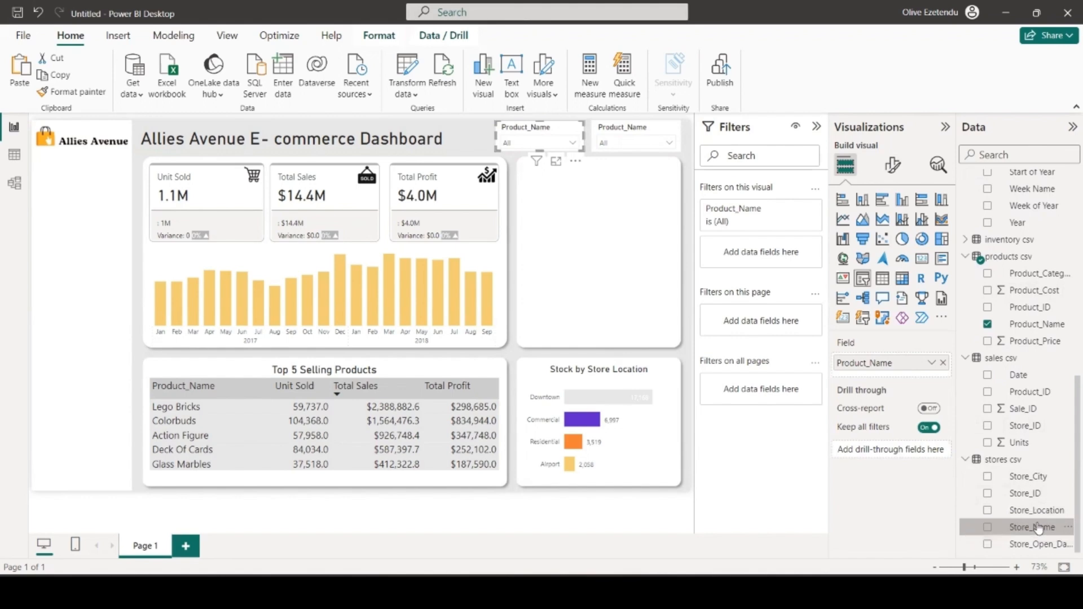
{"action": "left_click_drag", "start_coordinate": [1050, 530], "coordinate": [948, 365]}
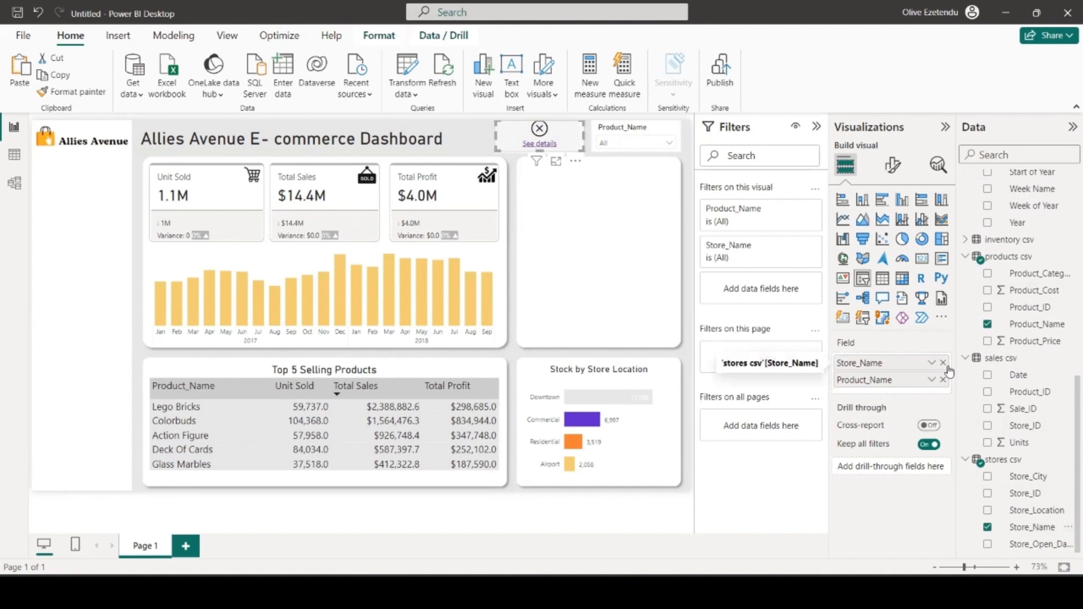
{"action": "left_click", "coordinate": [943, 379]}
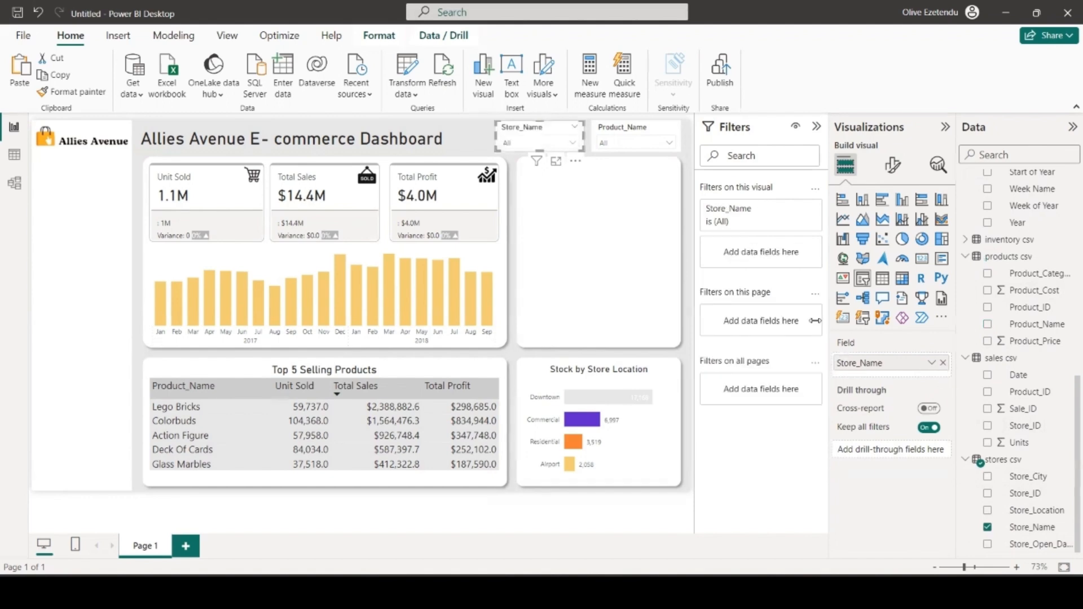
- Test the Store_Name slicer by filtering the page to Maven Toys Hermosillo 2 and clearing the selection
{"action": "left_click", "coordinate": [573, 143]}
{"action": "scroll", "coordinate": [549, 181], "scroll_direction": "down", "scroll_amount": 5}
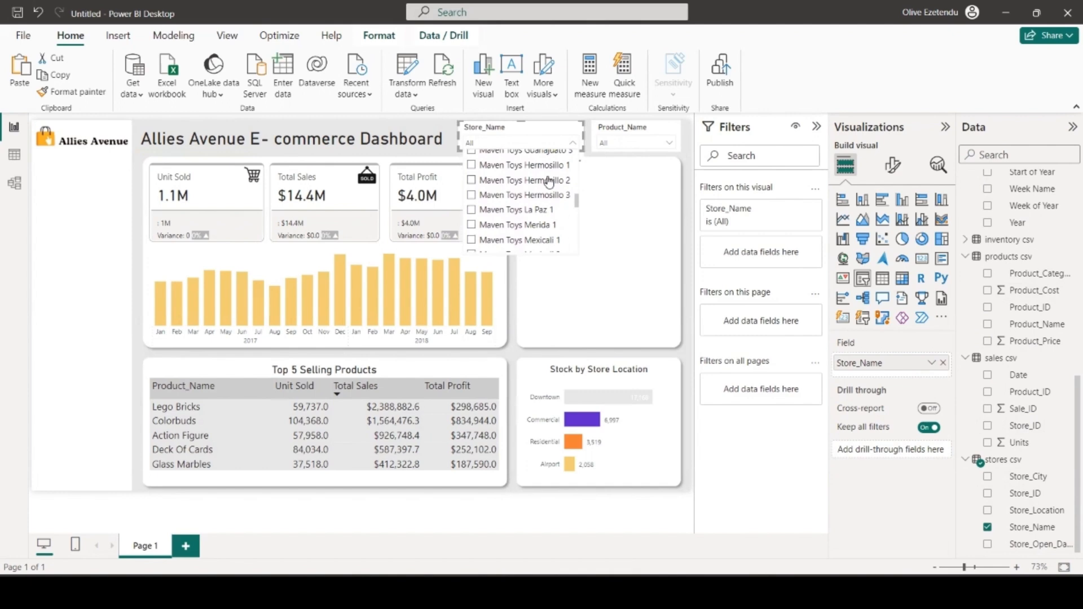
{"action": "left_click", "coordinate": [484, 180]}
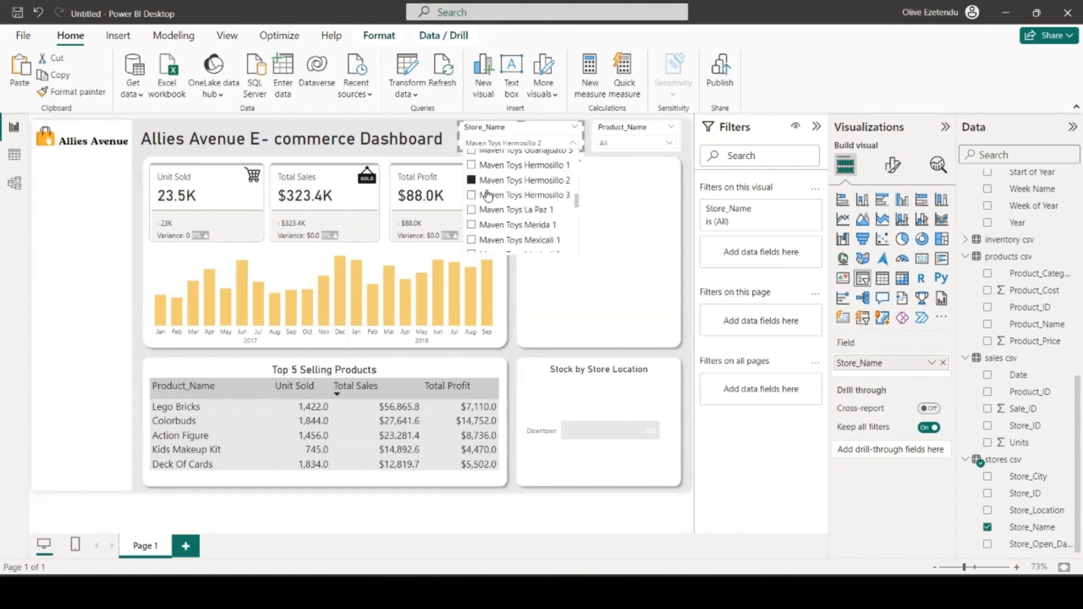
{"action": "left_click", "coordinate": [472, 180]}
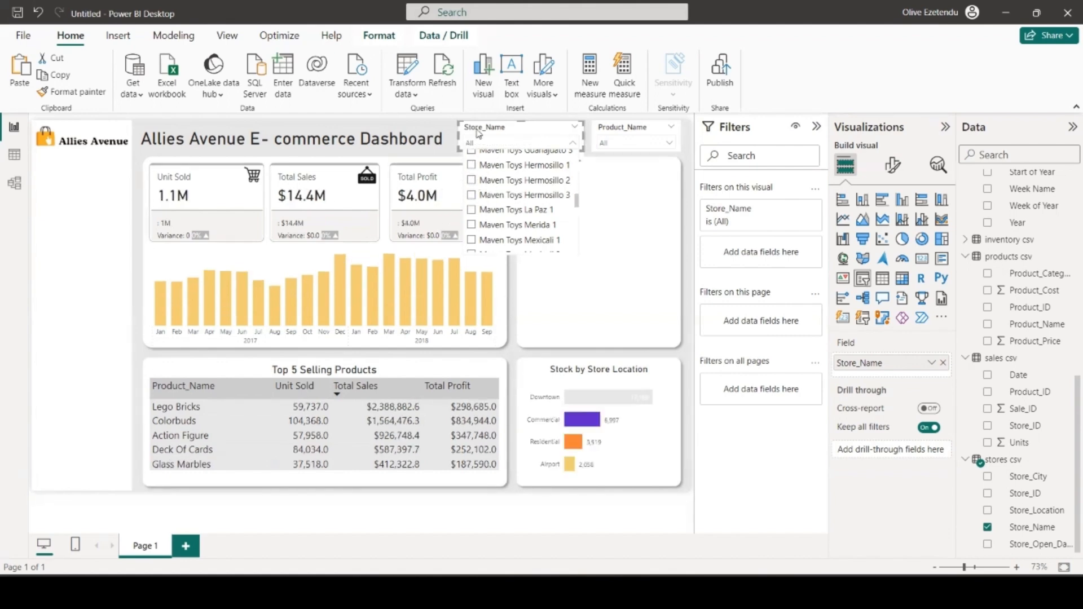
{"action": "left_click", "coordinate": [453, 129]}
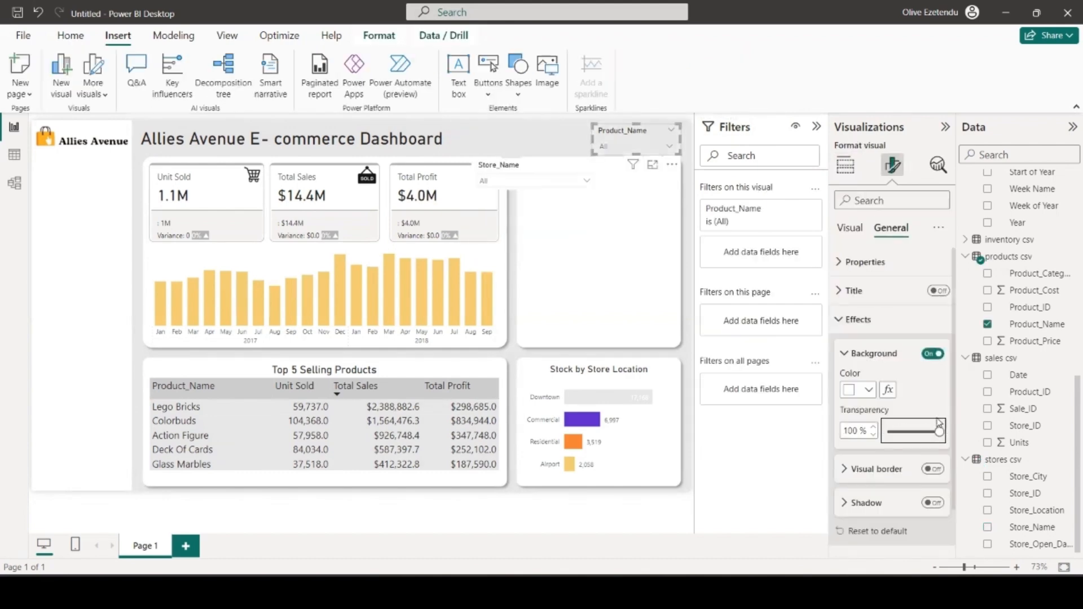
- Move the Product_Name slicer slightly up and right into the corner of the header
{"action": "left_click", "coordinate": [639, 132]}
{"action": "left_click_drag", "start_coordinate": [641, 134], "coordinate": [646, 131]}
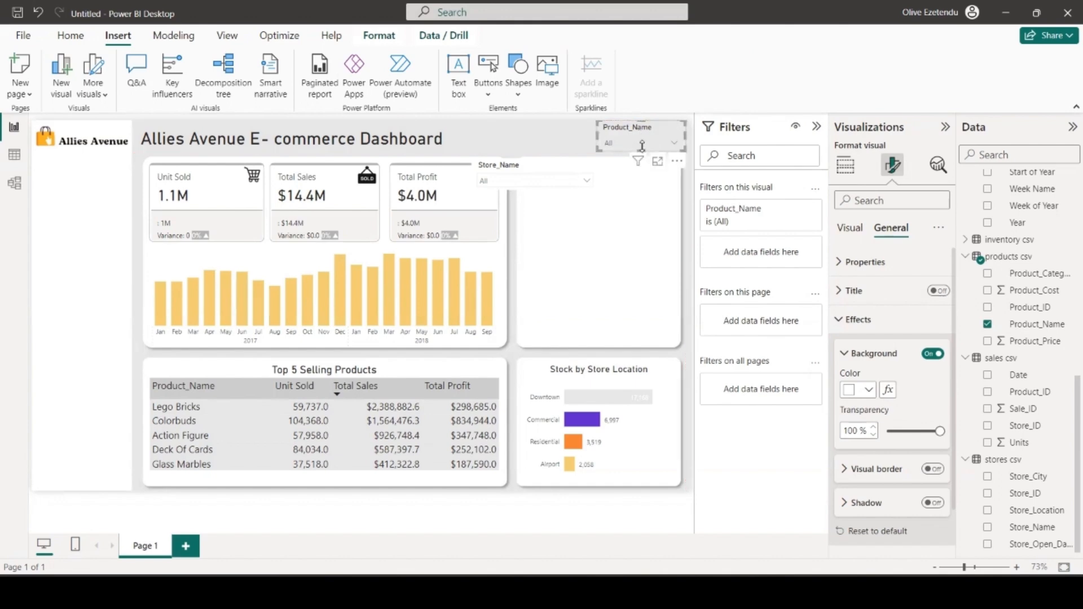
{"action": "left_click_drag", "start_coordinate": [642, 146], "coordinate": [643, 148]}
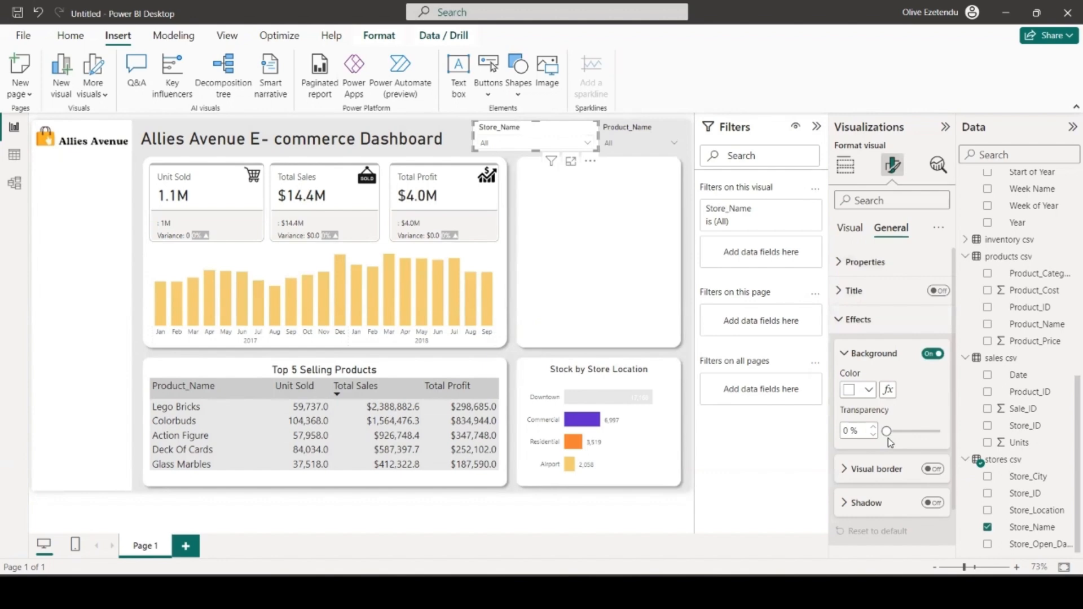
- Set the Store_Name slicer's background transparency to 100% and adjust its fit in the header
{"action": "left_click_drag", "start_coordinate": [888, 433], "coordinate": [951, 435]}
{"action": "left_click_drag", "start_coordinate": [536, 147], "coordinate": [536, 144]}
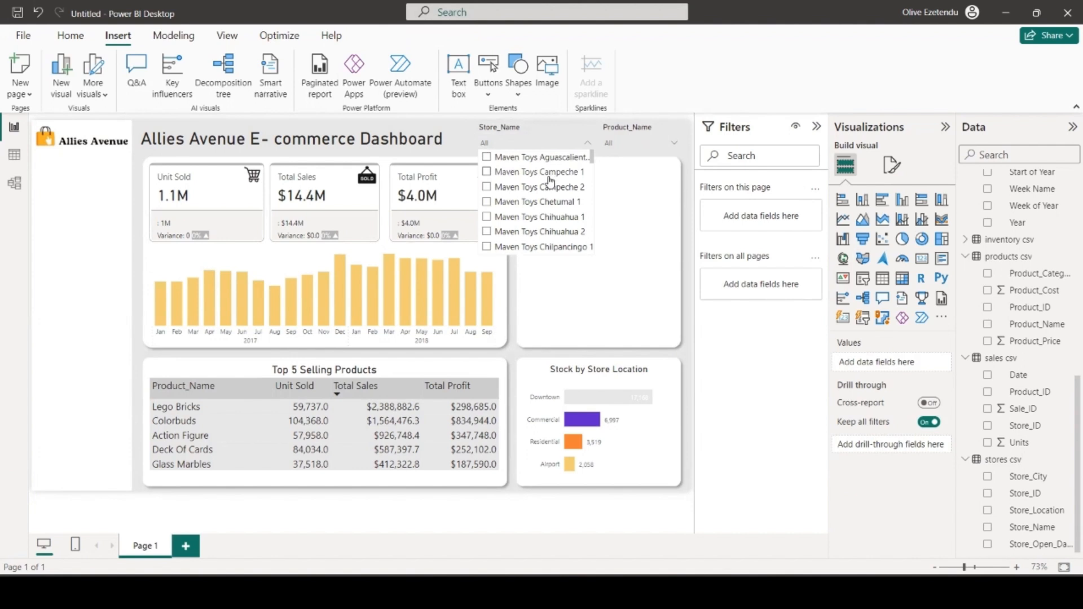
- Test the Store_Name slicer with Maven Toys Ciudad de Mexico 2 and Maven Toys La Paz 1, ending with the filter cleared
{"action": "scroll", "coordinate": [550, 181], "scroll_direction": "down", "scroll_amount": 4}
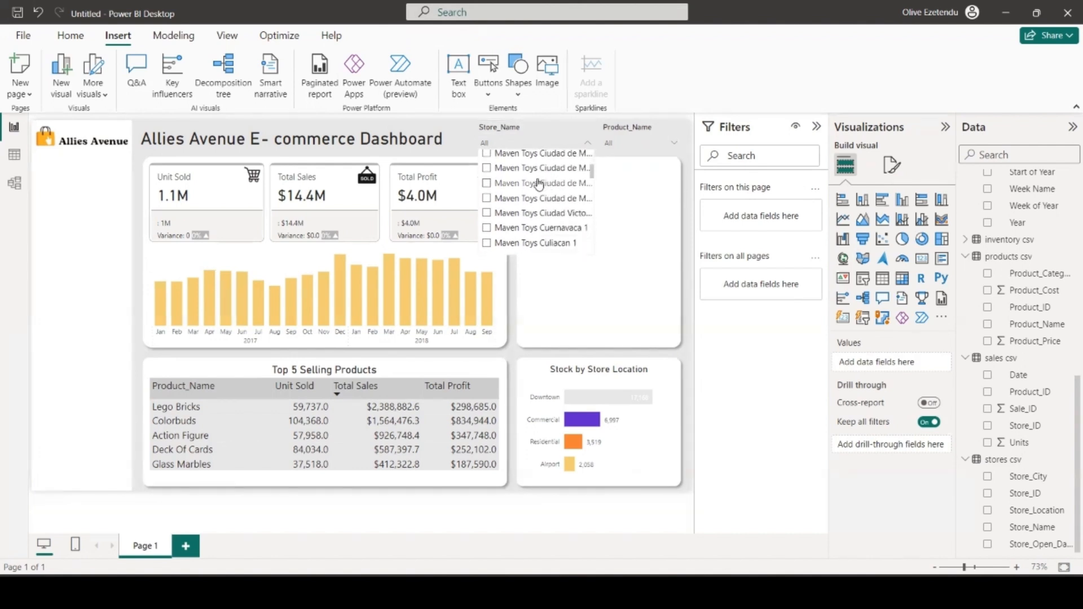
{"action": "left_click", "coordinate": [520, 169]}
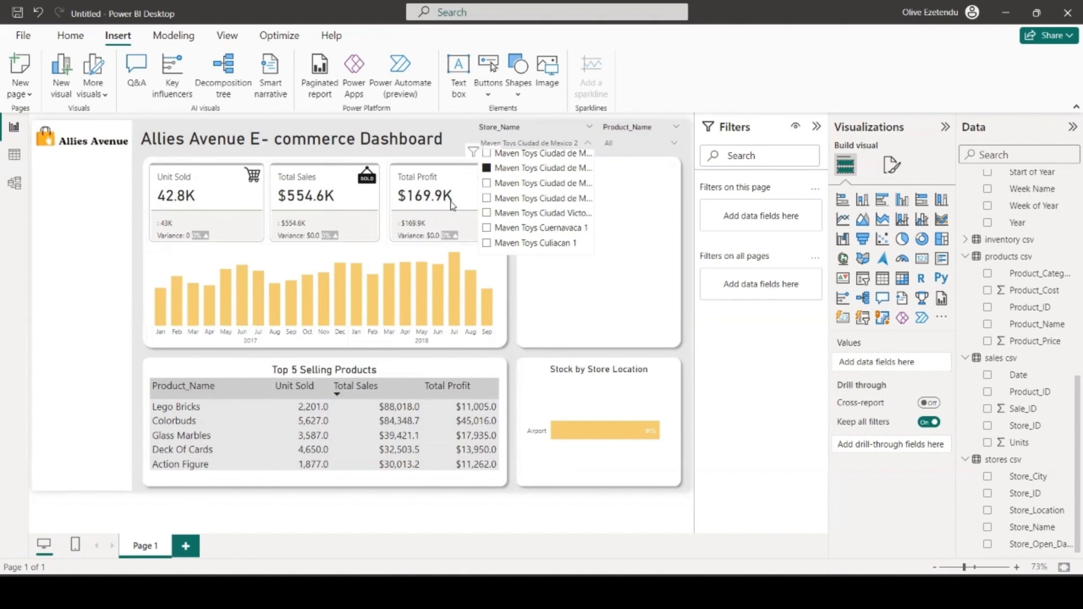
{"action": "scroll", "coordinate": [529, 210], "scroll_direction": "down", "scroll_amount": 4}
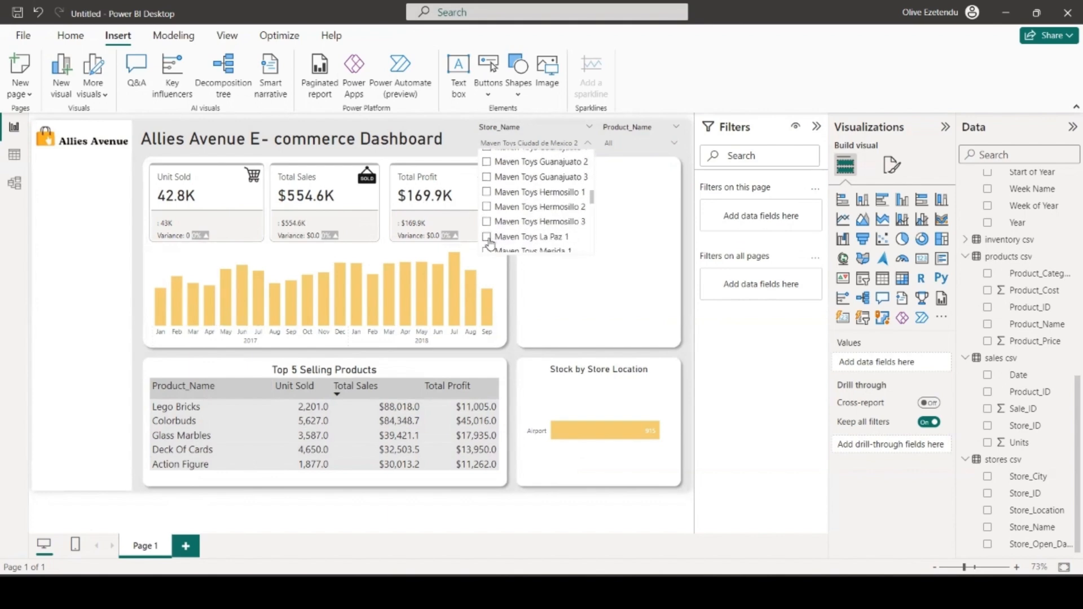
{"action": "left_click", "coordinate": [487, 239]}
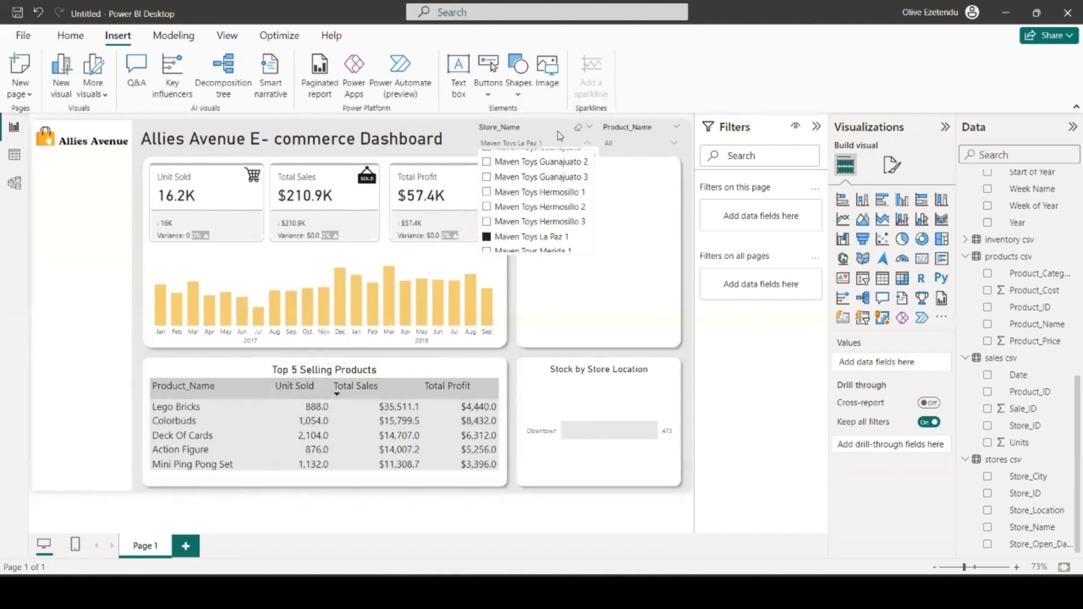
{"action": "left_click", "coordinate": [469, 127]}
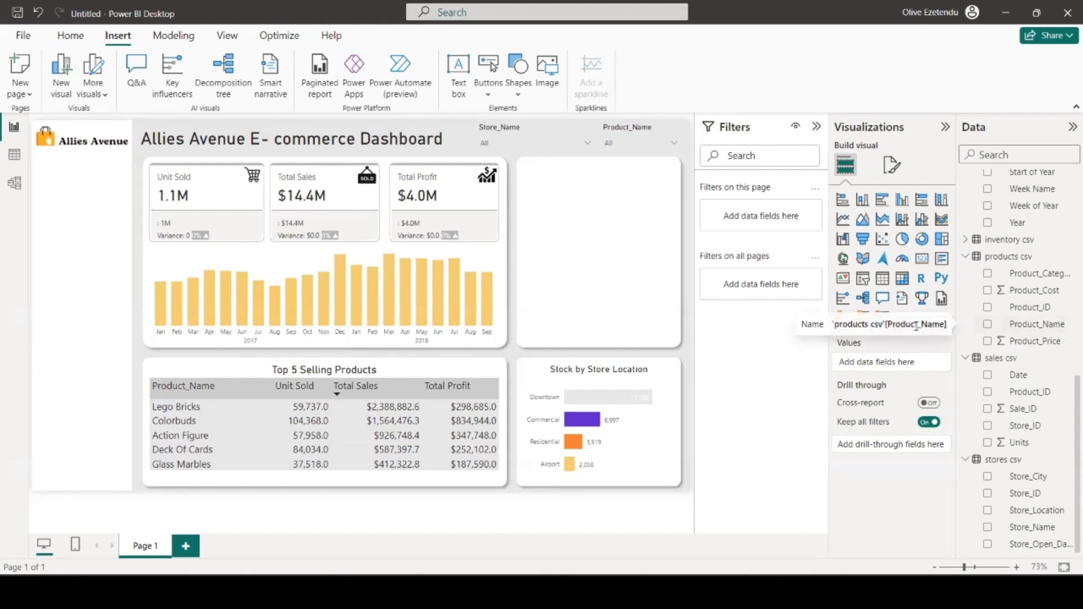
- Create a measure Target Sales = 440000 in the Measures Table
{"action": "scroll", "coordinate": [1015, 254], "scroll_direction": "up", "scroll_amount": 10}
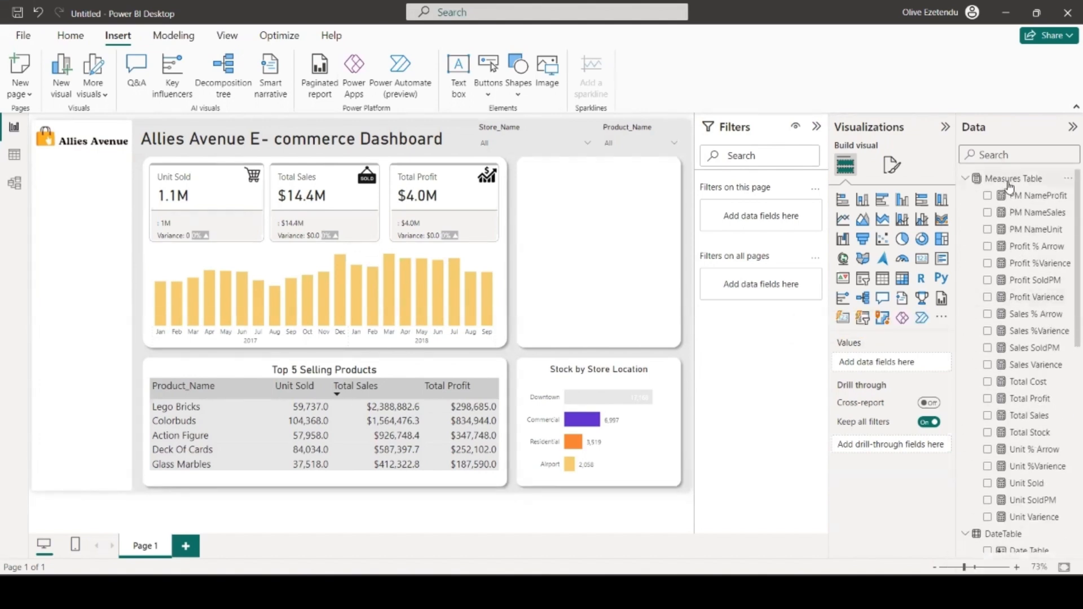
{"action": "left_click", "coordinate": [1010, 184]}
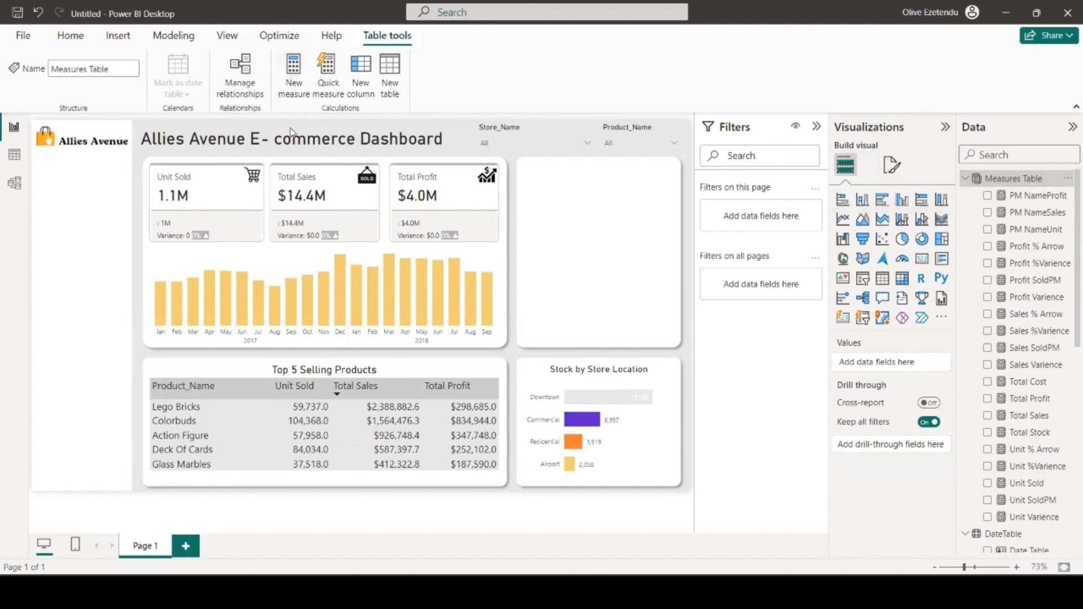
{"action": "key", "text": "ctrl+z"}
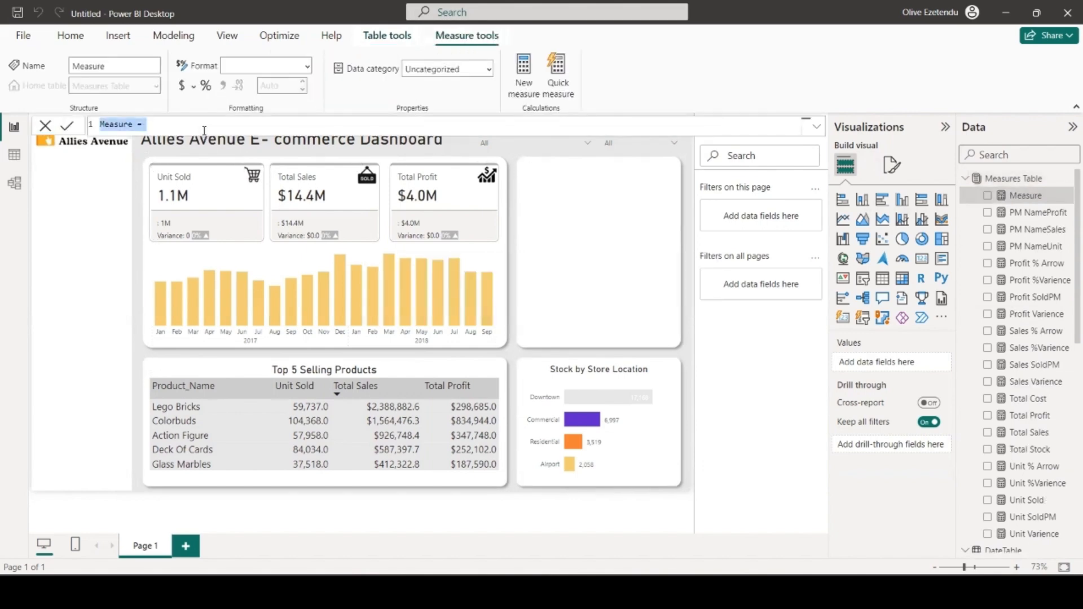
{"action": "type", "text": "target Sales "}
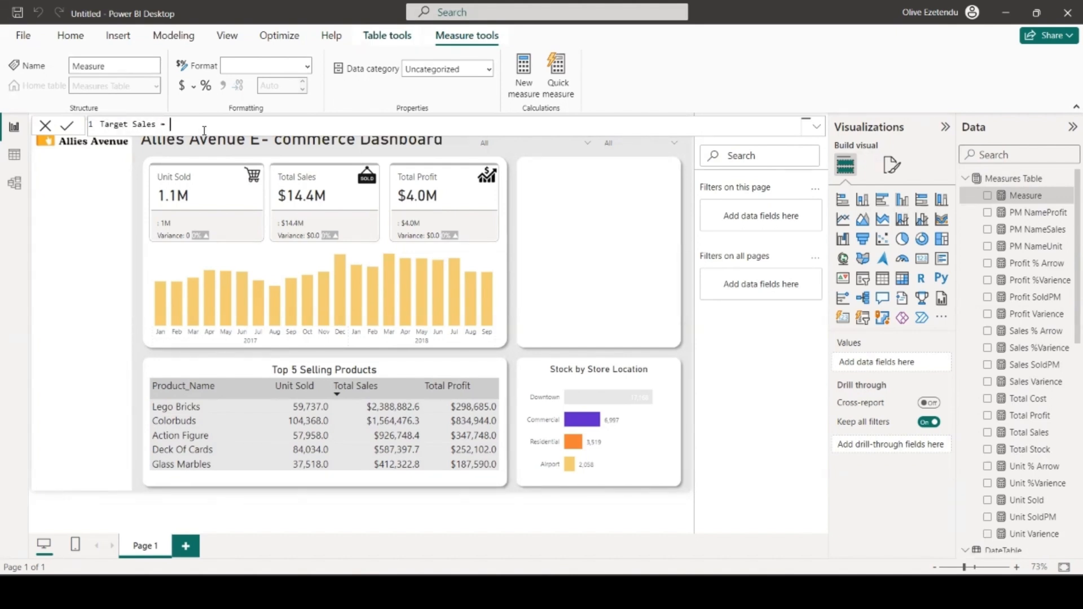
{"action": "type", "text": "= 440000"}
{"action": "key", "text": "Return"}
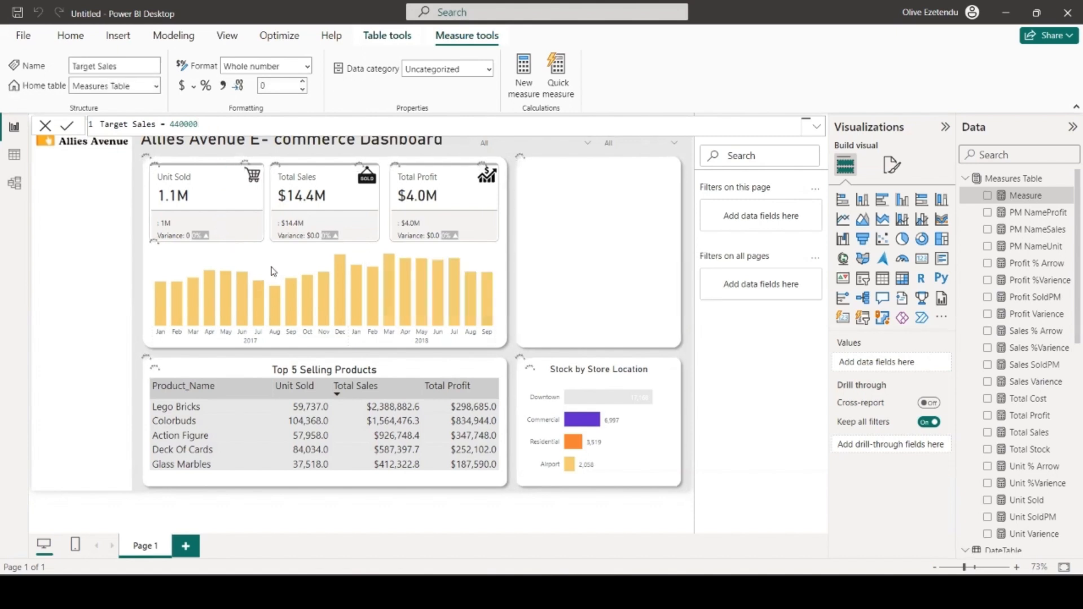
- Create the measure %Target Varience = DIVIDE([Total sales] - 'Measures Table'[Target Sales], 'Measures Table'[Target Sales],0)
{"action": "left_click", "coordinate": [524, 75]}
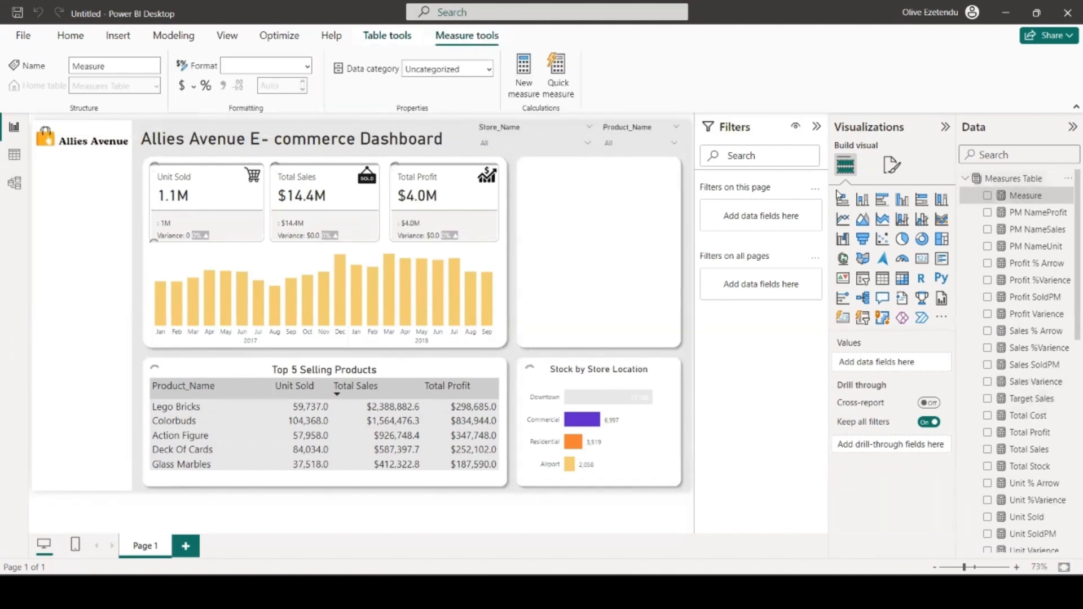
{"action": "type", "text": "%Target Varience = DIVIDE([Total sales] - 'Measures Table'[Target Sales], 'Measures Table'[Target Sales],0)"}
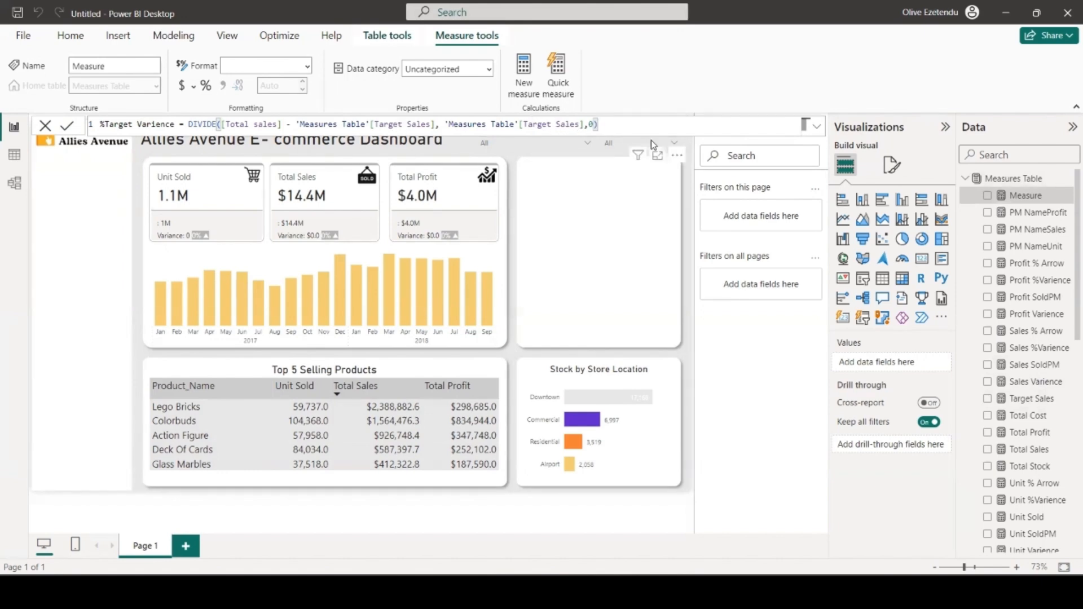
{"action": "key", "text": "Return"}
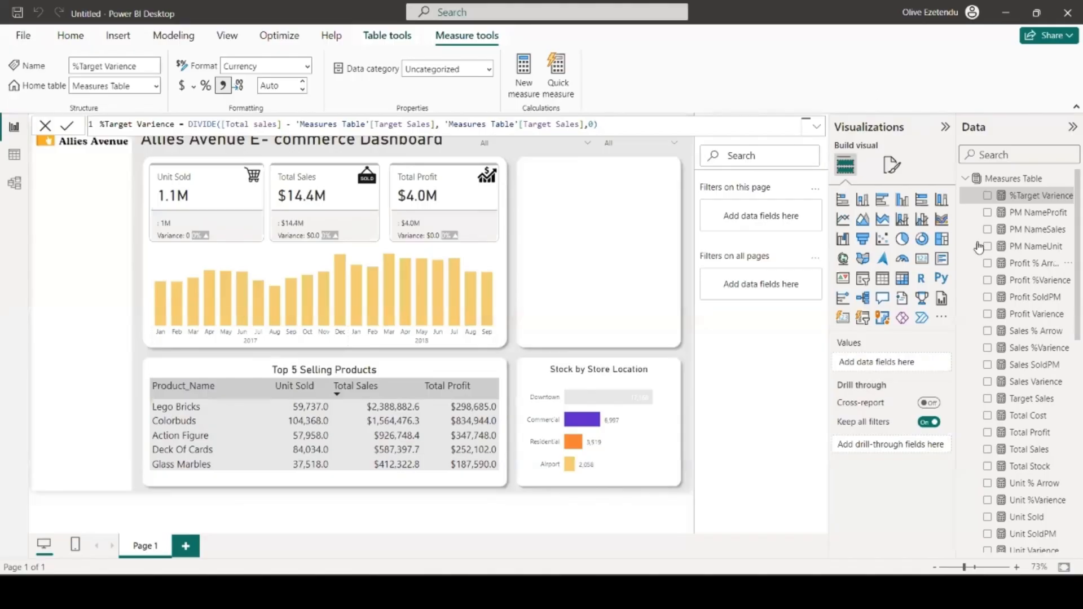
- Create the measures Achieved = MIN (1 + [%Target Varience], 1) and Remaining = MAX (- [%Target Varience], 0) in the Measures Table
{"action": "left_click", "coordinate": [1002, 179]}
{"action": "left_click", "coordinate": [302, 75]}
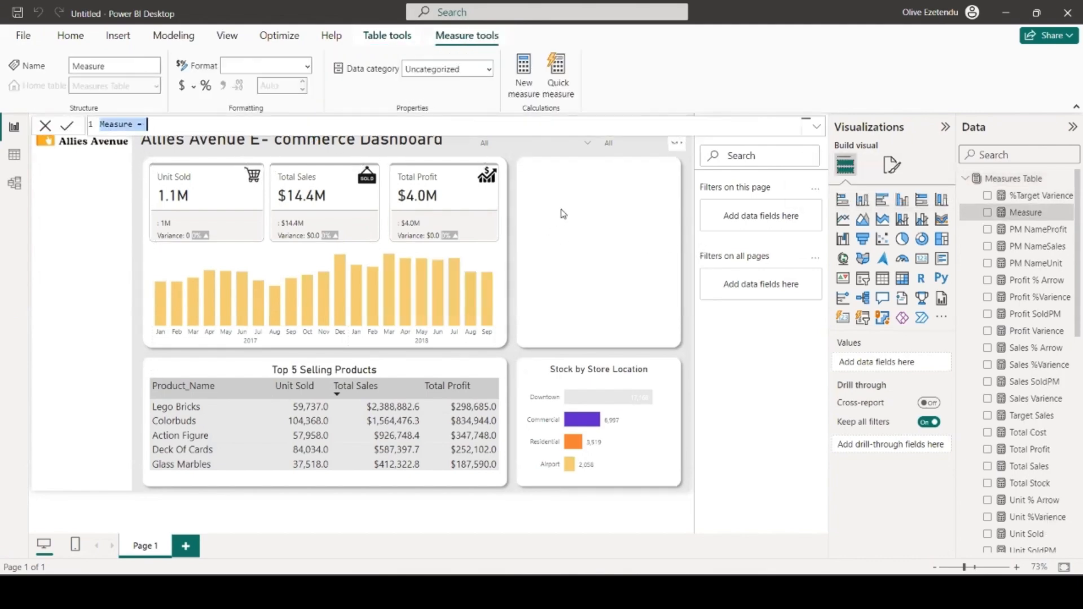
{"action": "type", "text": "Achieved = MIN (1 + [%Target Varience], 1)"}
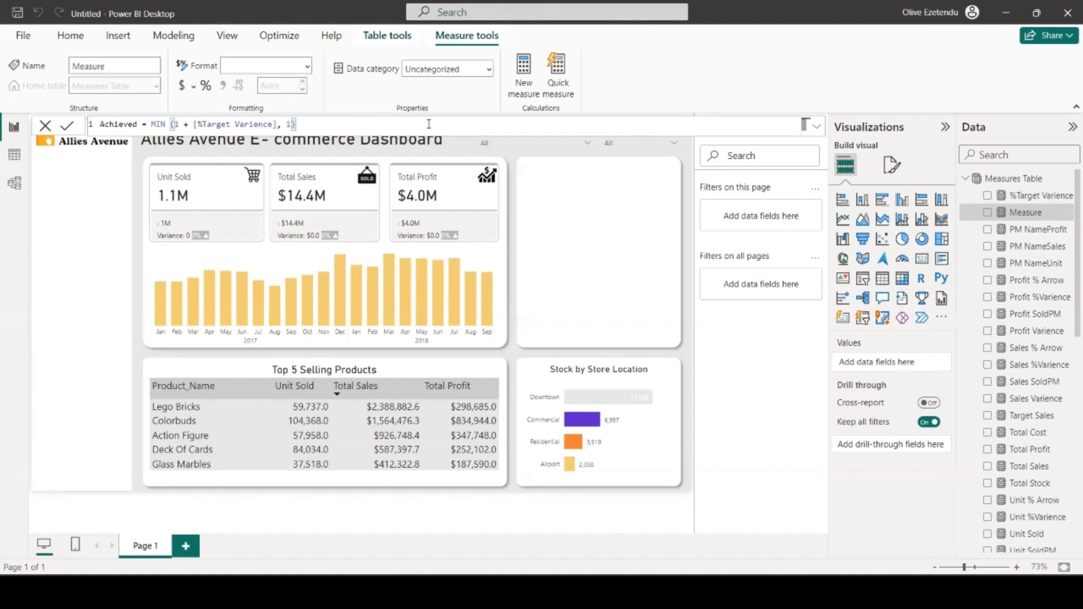
{"action": "key", "text": "Return"}
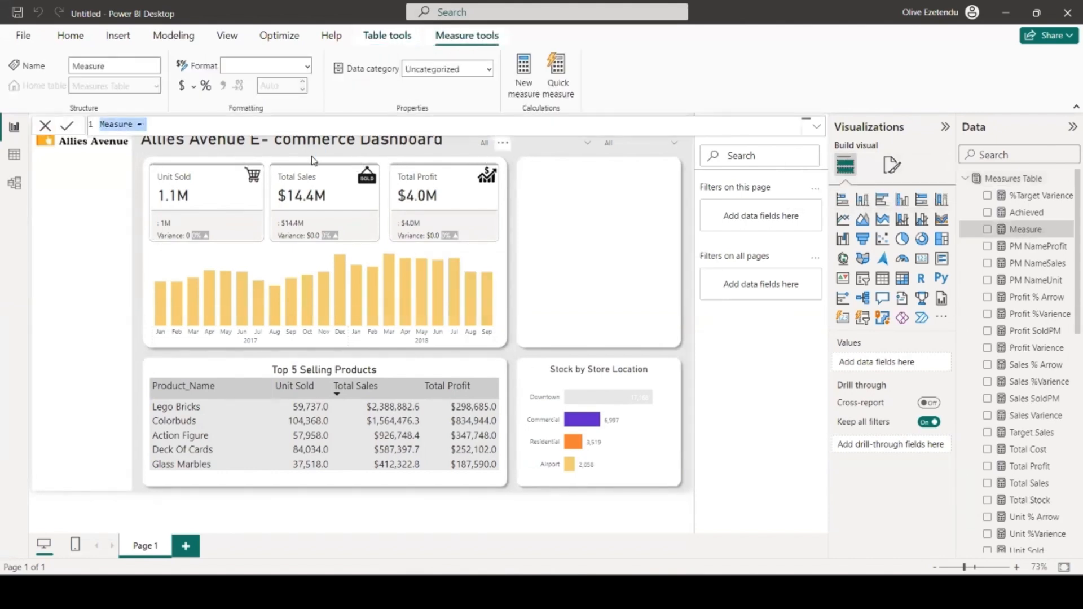
{"action": "type", "text": "Remaining = MAX (- [%Target Varience], 0)"}
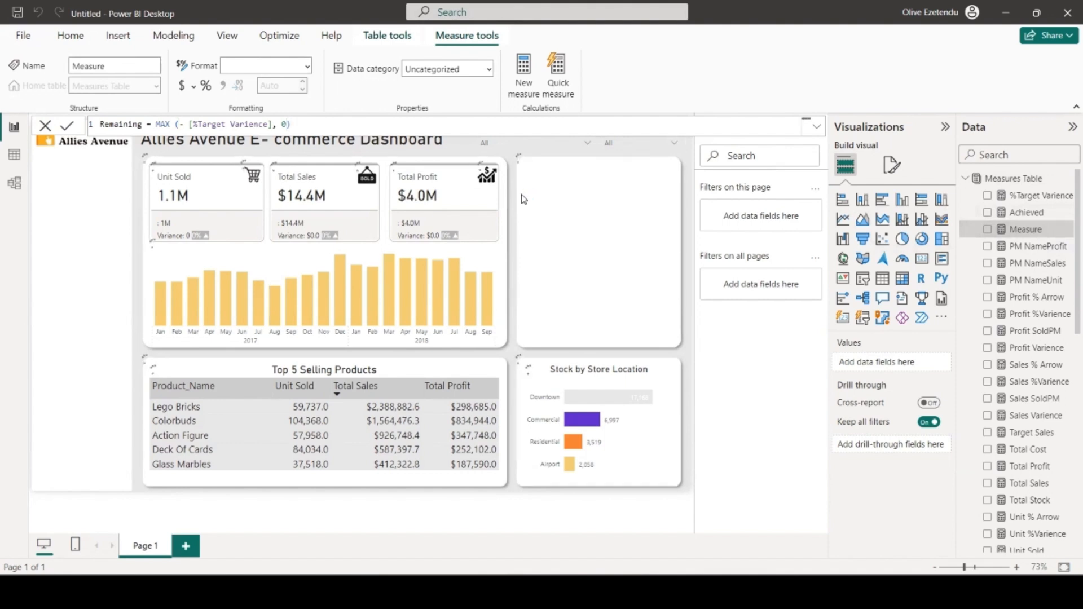
{"action": "key", "text": "Return"}
- Create the measure Target Text = IF([%Target Varience] >= 0, "Above Target", "To Target") in the Measures Table
{"action": "left_click", "coordinate": [1006, 179]}
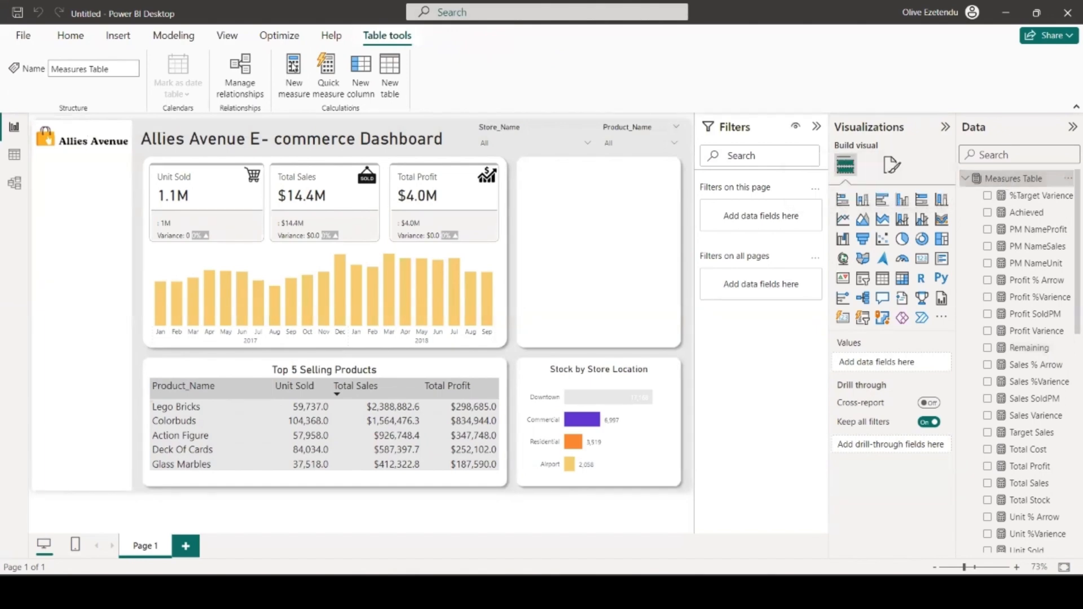
{"action": "left_click", "coordinate": [297, 90]}
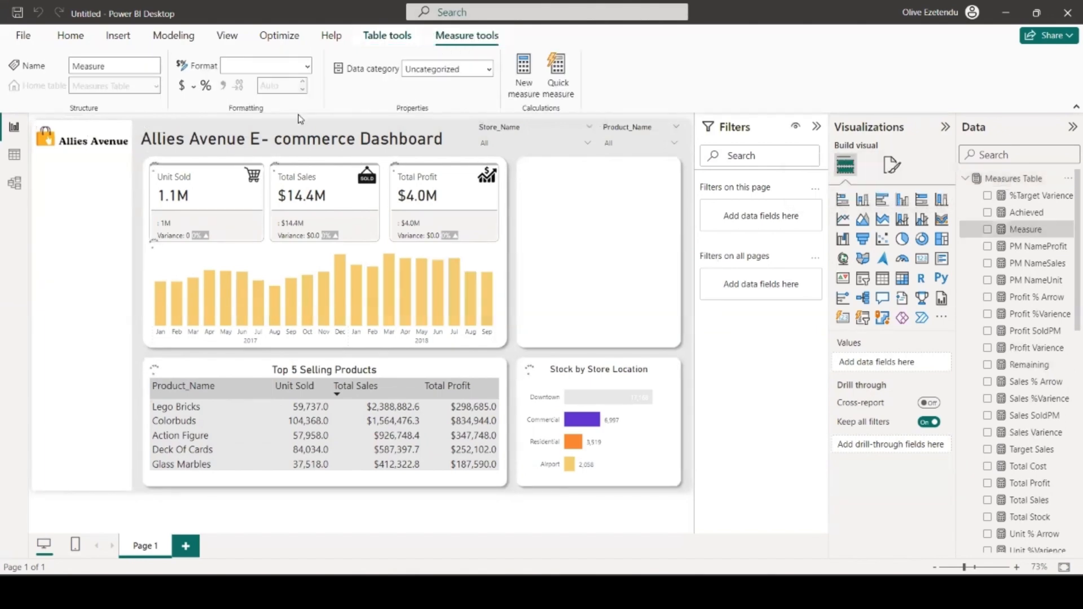
{"action": "type", "text": "Target Text = IF([%Target Varience] >= 0, \"Above Target\", \"To Target\")"}
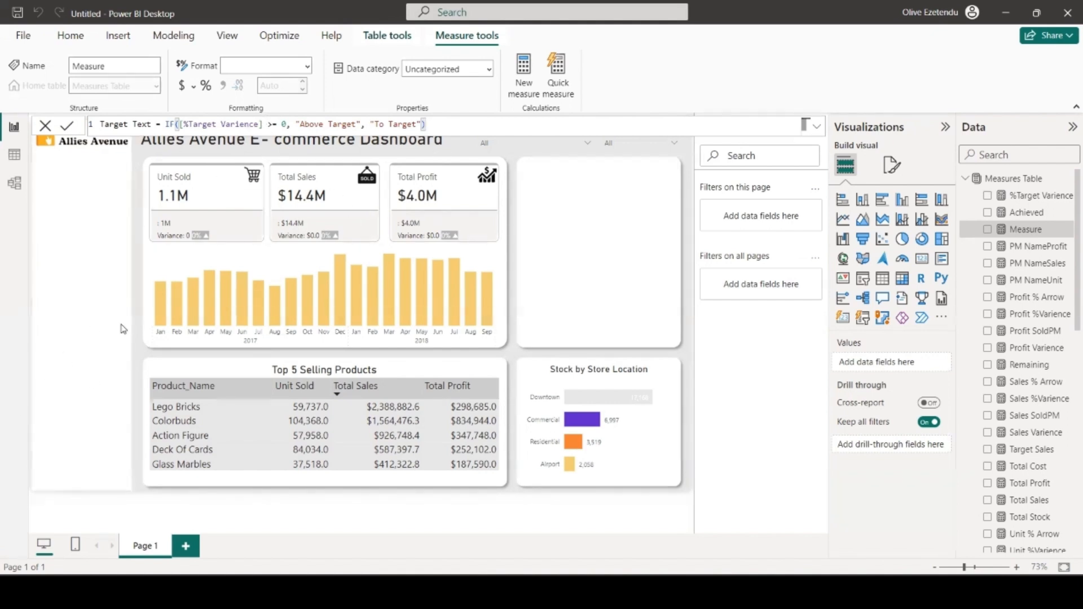
{"action": "key", "text": "Return"}
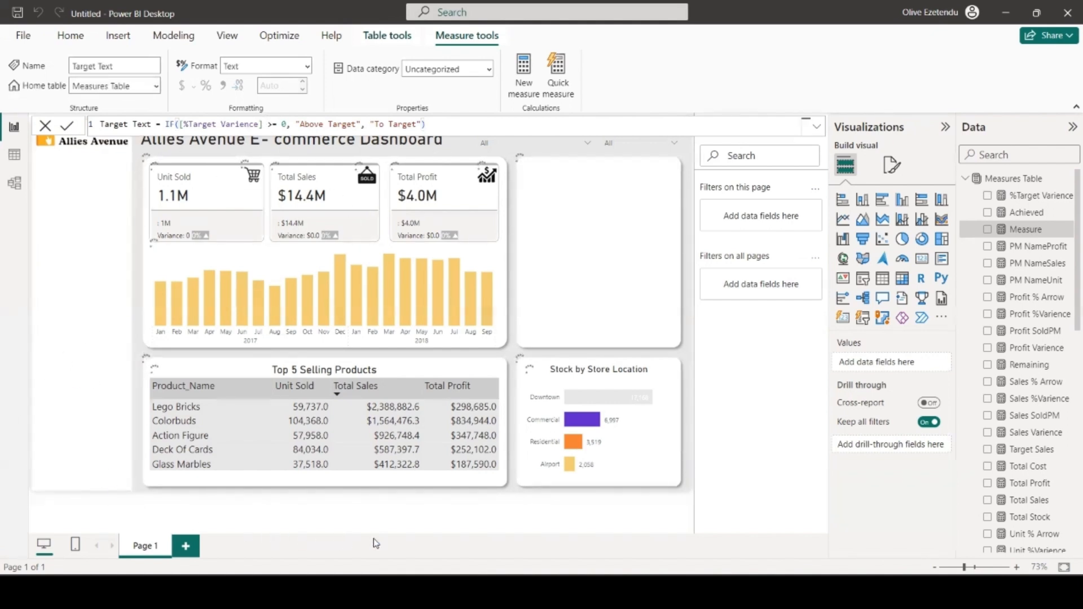
- Insert a donut chart and shrink it to fit the upper-right quarter of the empty card above Stock by Store Location
{"action": "left_click", "coordinate": [926, 243]}
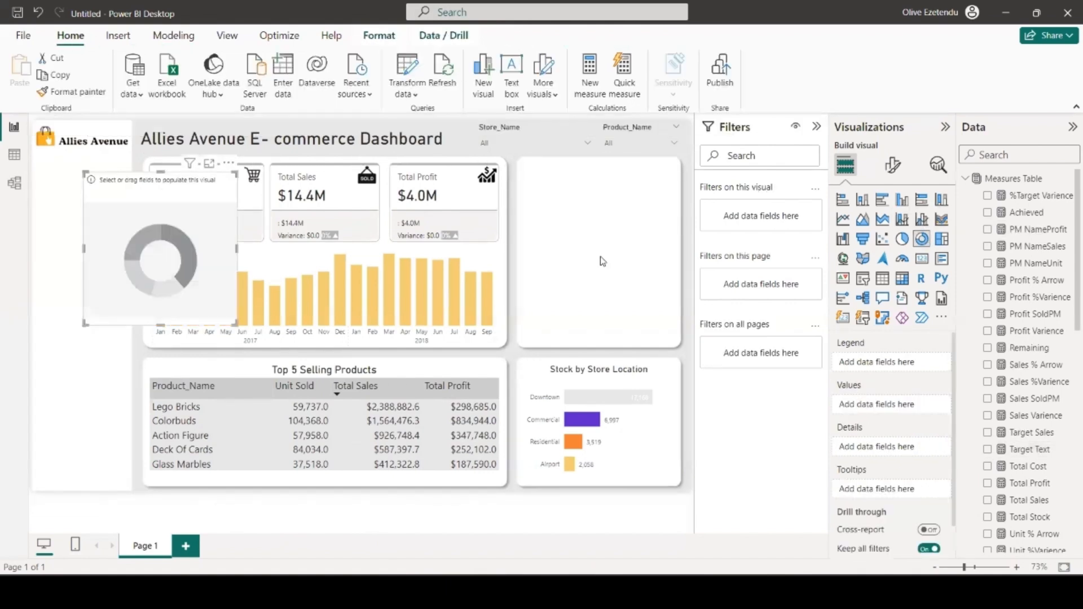
{"action": "left_click_drag", "start_coordinate": [163, 254], "coordinate": [608, 278]}
{"action": "left_click_drag", "start_coordinate": [533, 343], "coordinate": [636, 221]}
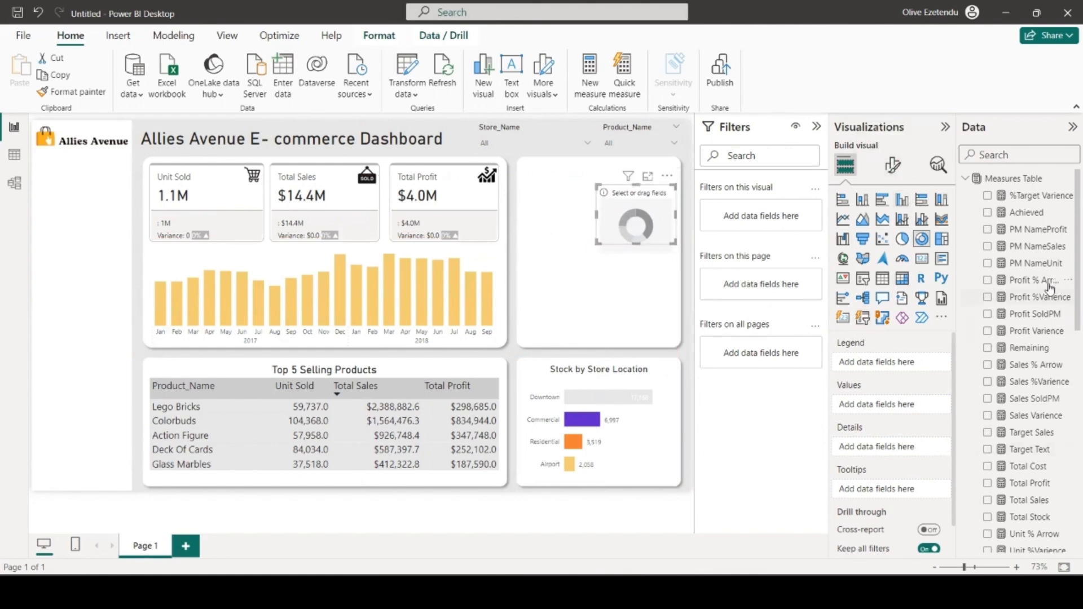
- Add the Achieved and Remaining measures as the donut chart's values
{"action": "left_click", "coordinate": [988, 213]}
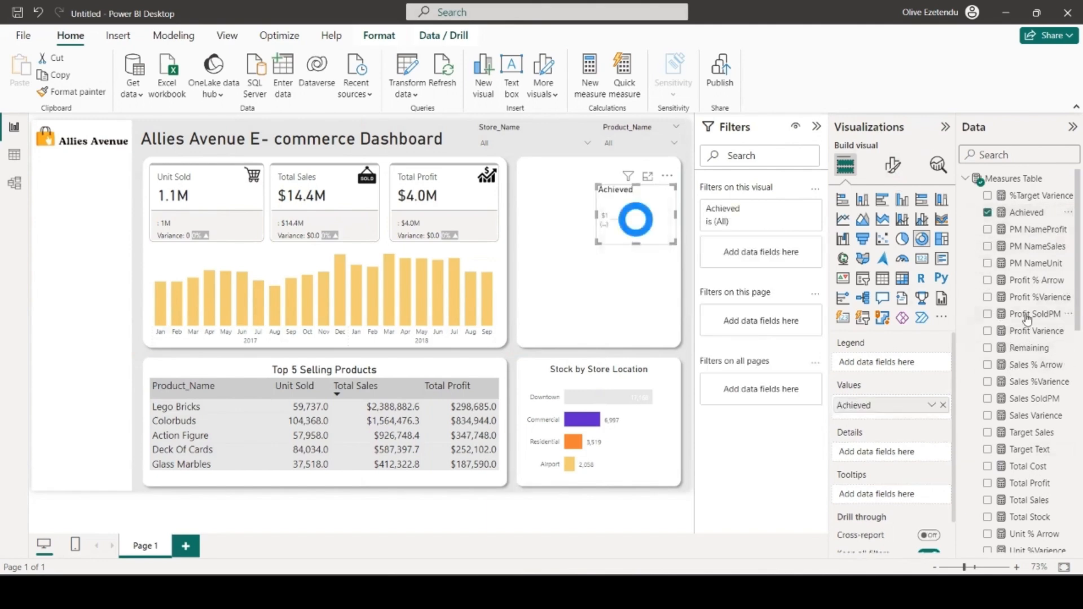
{"action": "scroll", "coordinate": [1018, 349], "scroll_direction": "down", "scroll_amount": 3}
{"action": "scroll", "coordinate": [1028, 319], "scroll_direction": "up", "scroll_amount": 1}
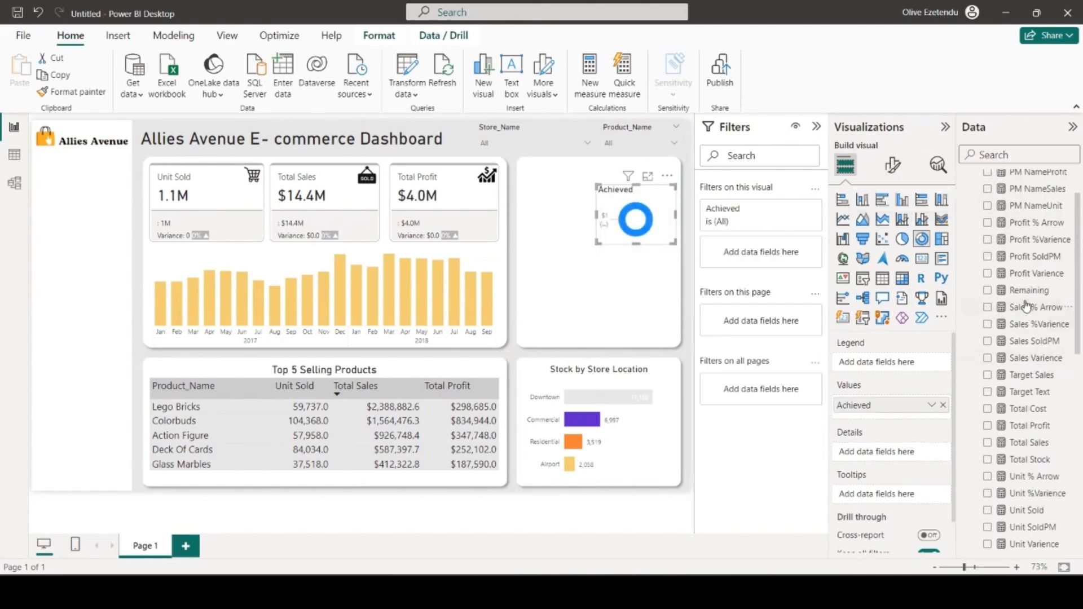
{"action": "left_click", "coordinate": [987, 291]}
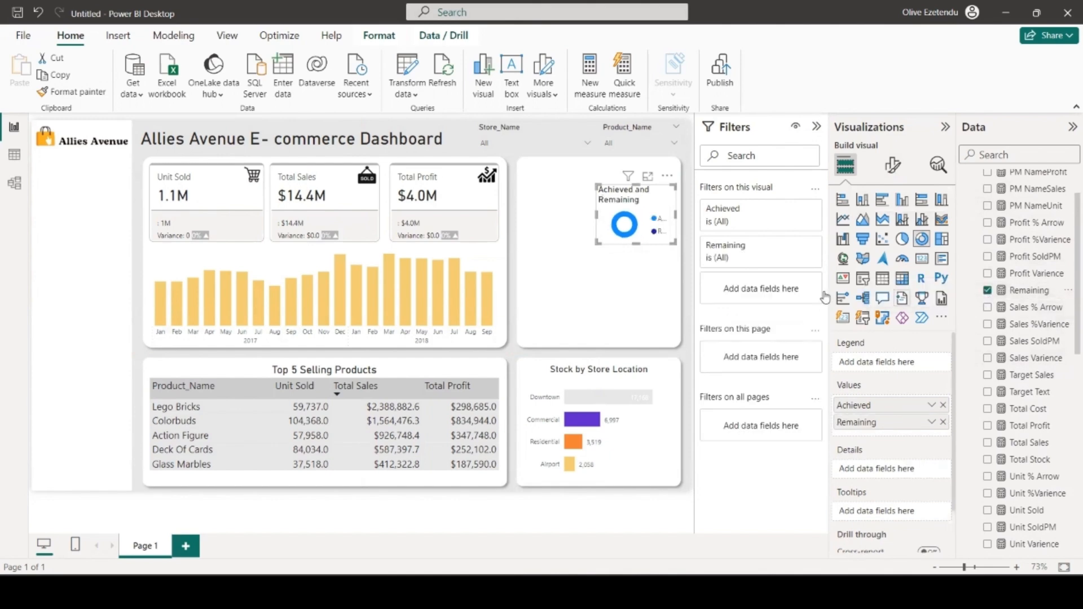
- Turn off the donut chart's legend and detail labels
{"action": "left_click", "coordinate": [891, 169]}
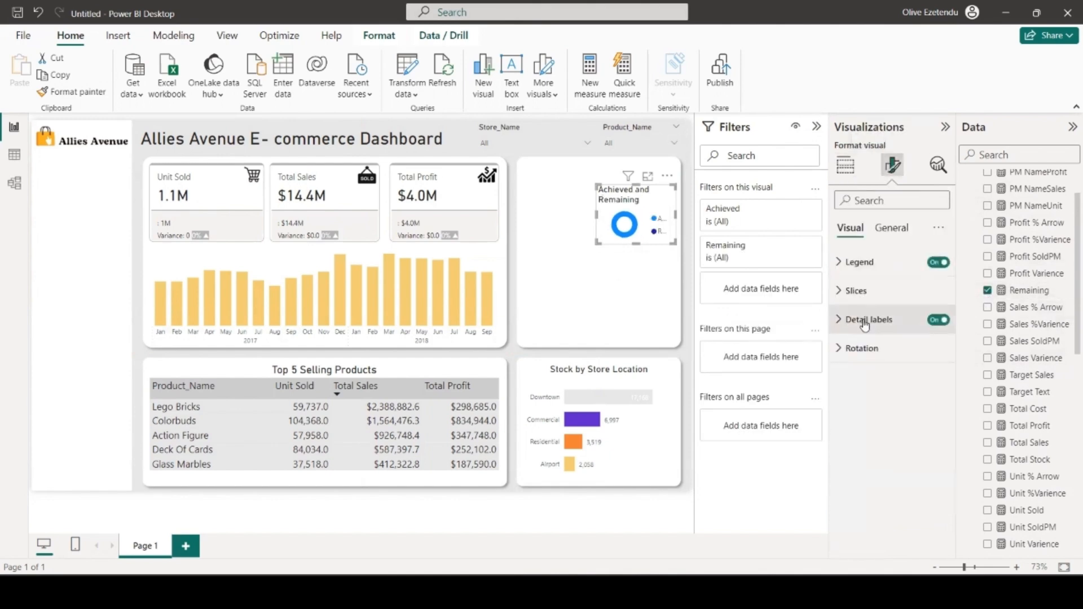
{"action": "left_click", "coordinate": [938, 262]}
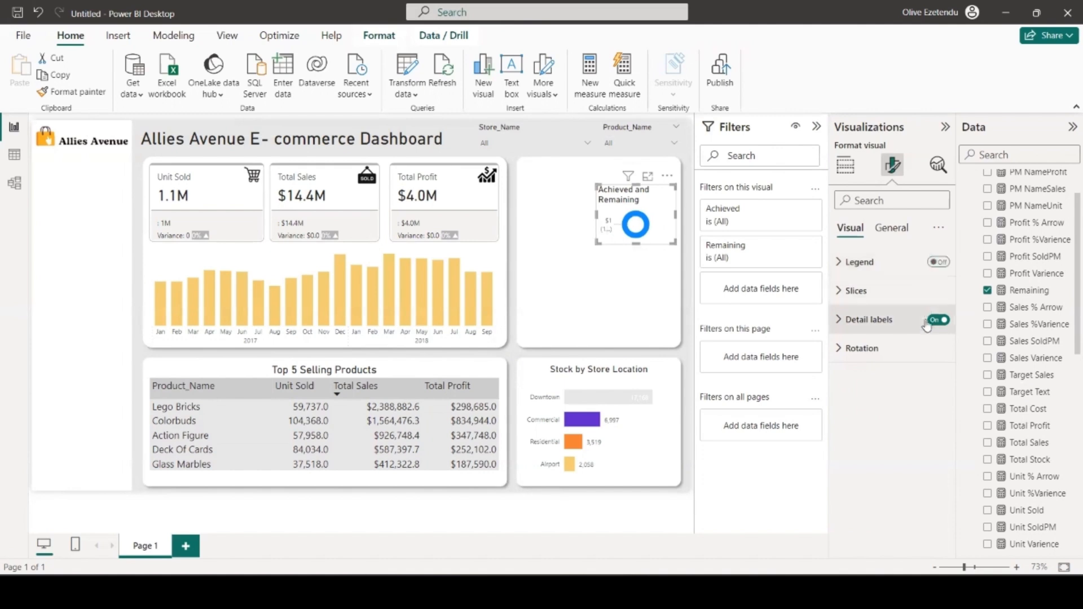
{"action": "left_click", "coordinate": [938, 320]}
- Set the donut chart's background transparency to 100% and turn off its title
{"action": "left_click", "coordinate": [882, 233]}
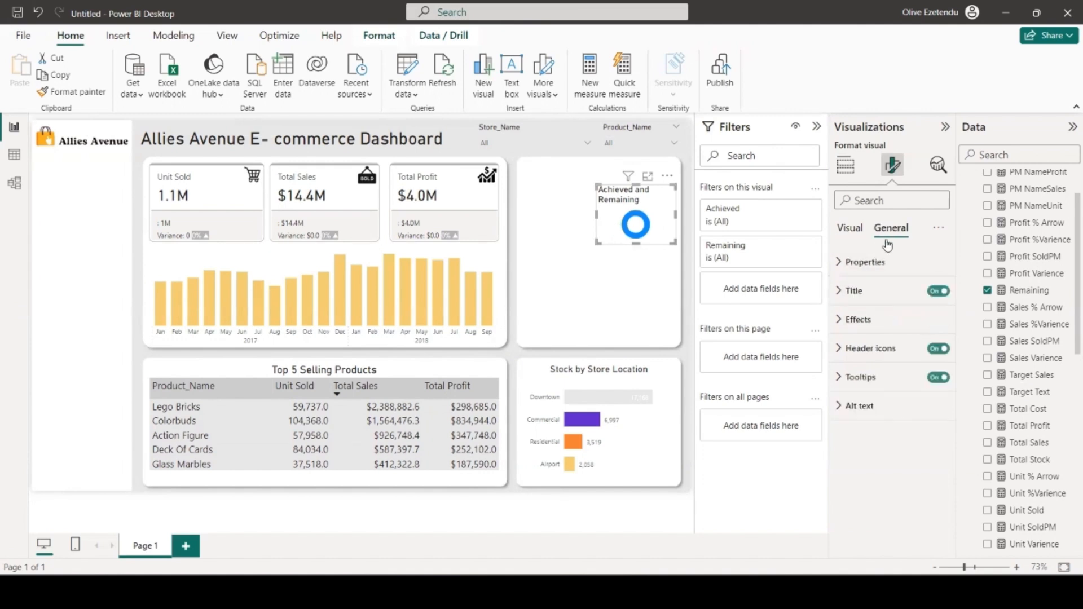
{"action": "left_click", "coordinate": [858, 319]}
{"action": "left_click_drag", "start_coordinate": [889, 432], "coordinate": [943, 432]}
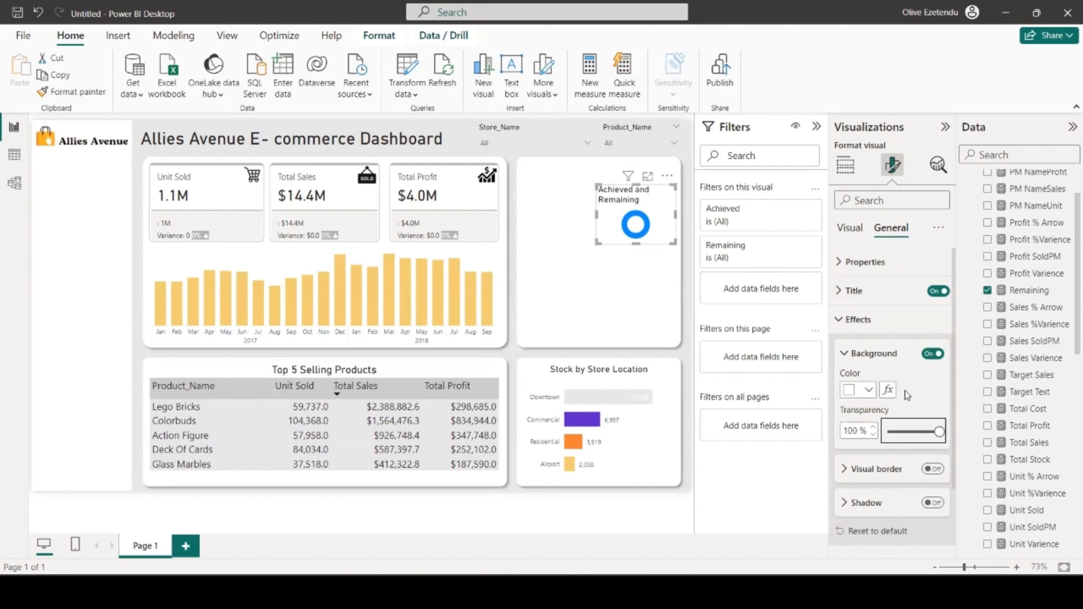
{"action": "left_click", "coordinate": [937, 291]}
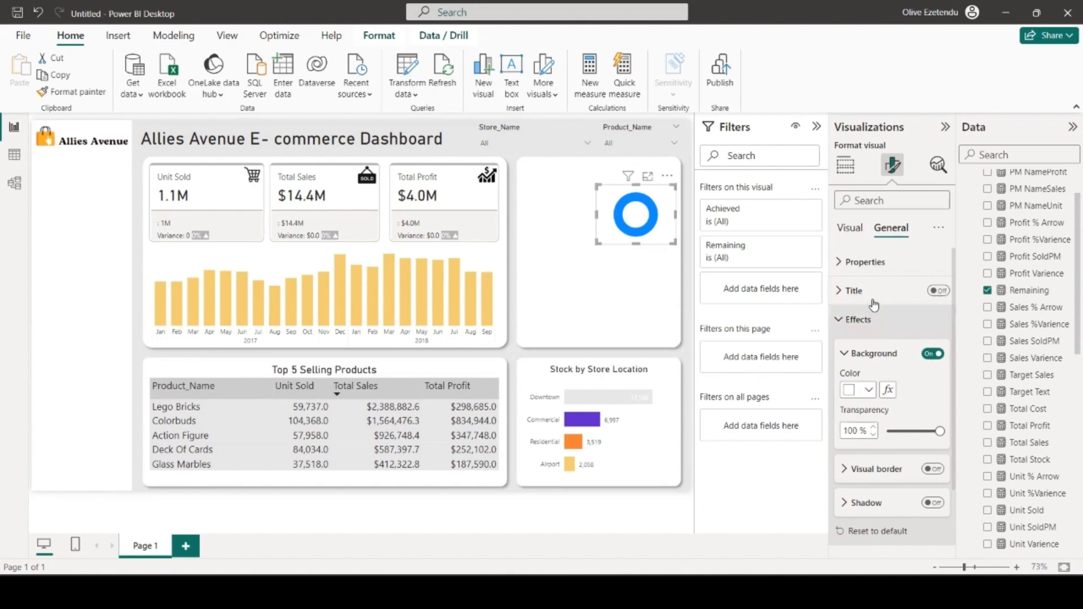
- Set the inner radius of the donut chart's slices to 80%
{"action": "left_click", "coordinate": [851, 228]}
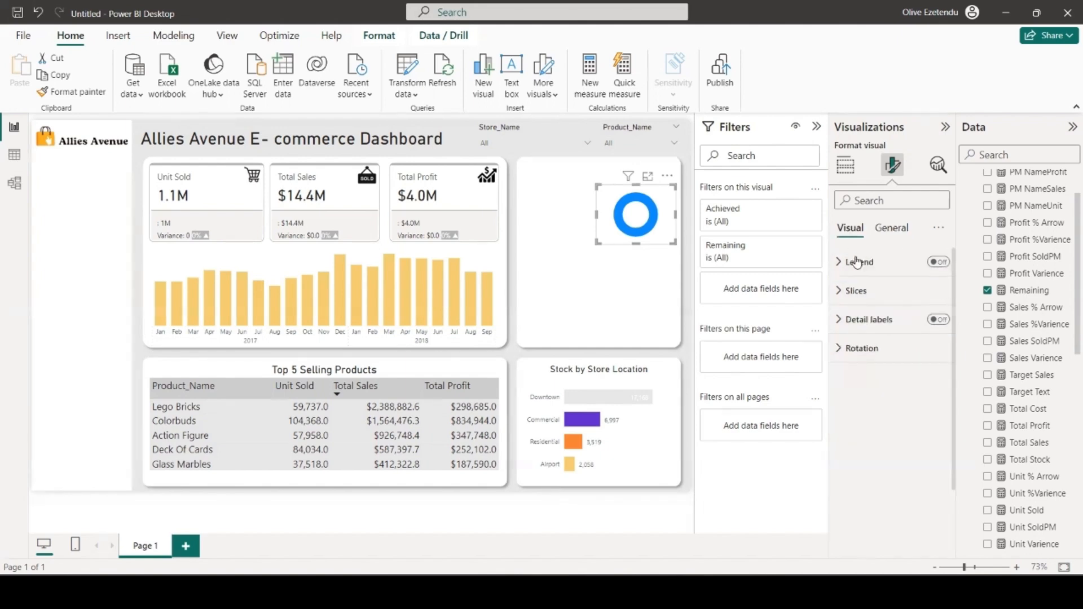
{"action": "left_click", "coordinate": [852, 291]}
{"action": "left_click", "coordinate": [855, 432]}
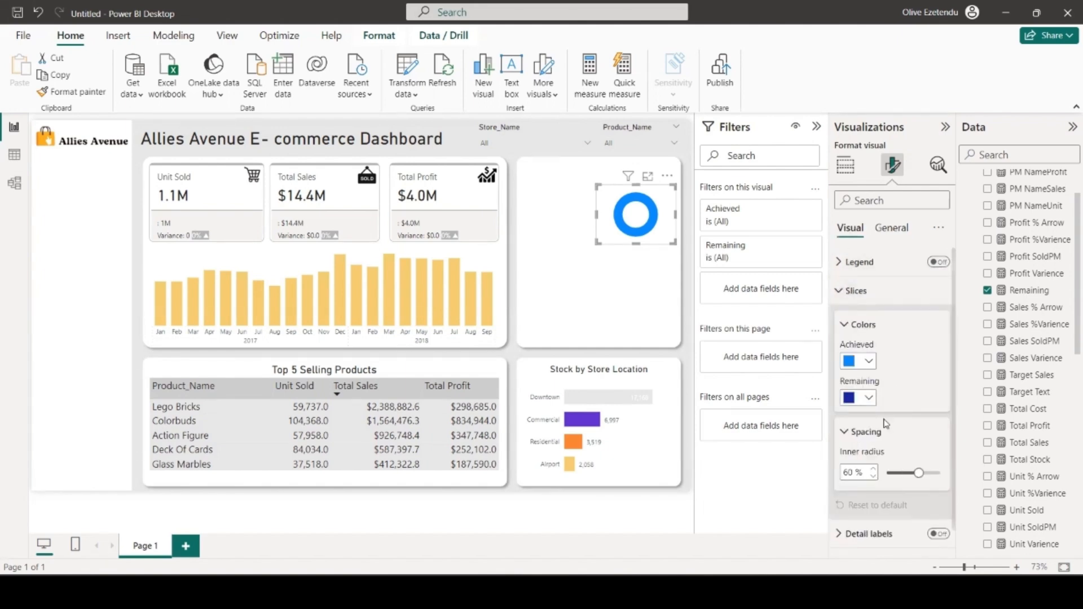
{"action": "left_click_drag", "start_coordinate": [907, 450], "coordinate": [929, 447]}
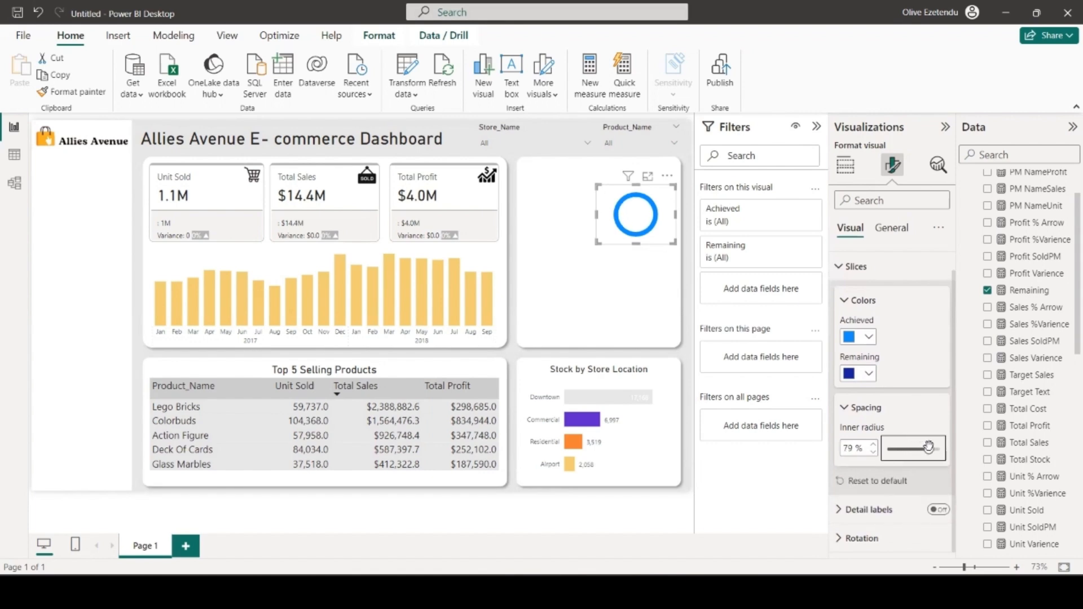
{"action": "left_click", "coordinate": [873, 445]}
- Duplicate the donut chart three times and arrange the four donuts in a two-by-two grid inside the card
{"action": "key", "text": "ctrl+c"}
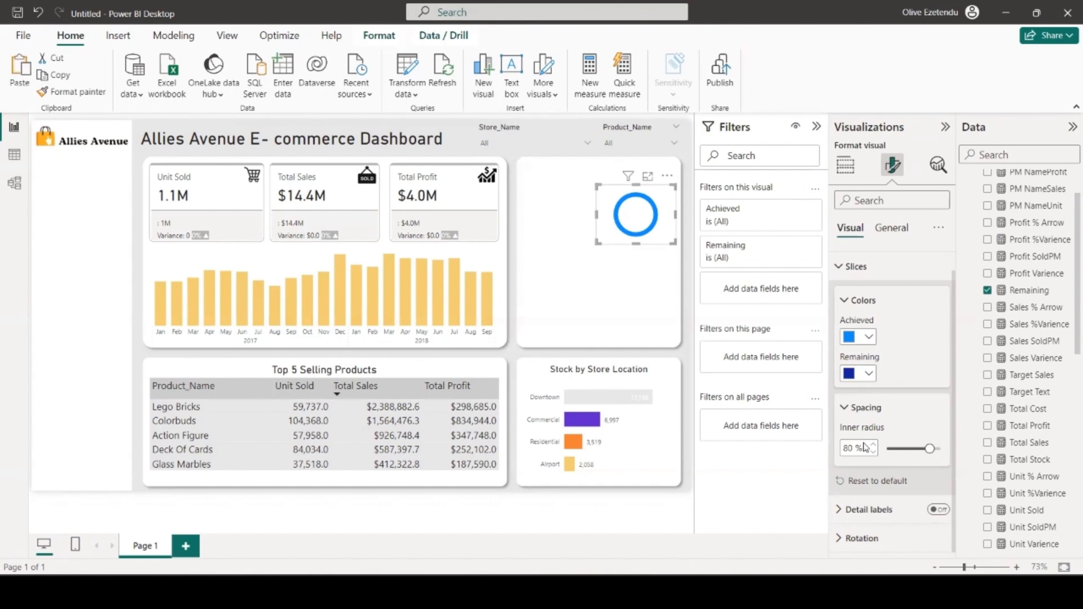
{"action": "key", "text": "ctrl+v"}
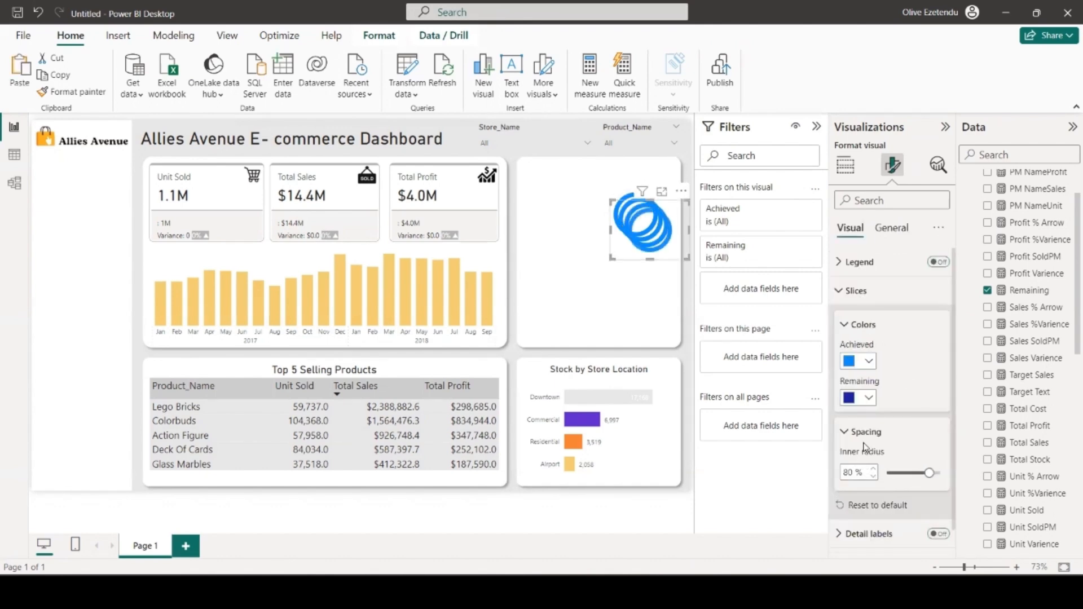
{"action": "left_click_drag", "start_coordinate": [664, 260], "coordinate": [649, 322]}
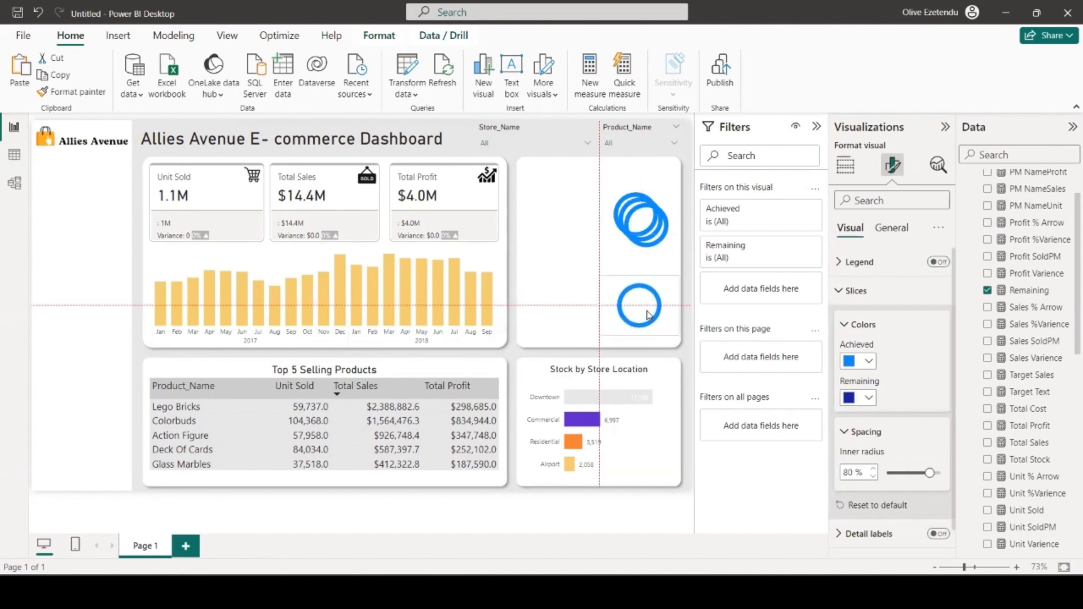
- Insert a clustered bar chart of Total Sales by Store_Name and enlarge it so more store names are readable
{"action": "left_click", "coordinate": [884, 200]}
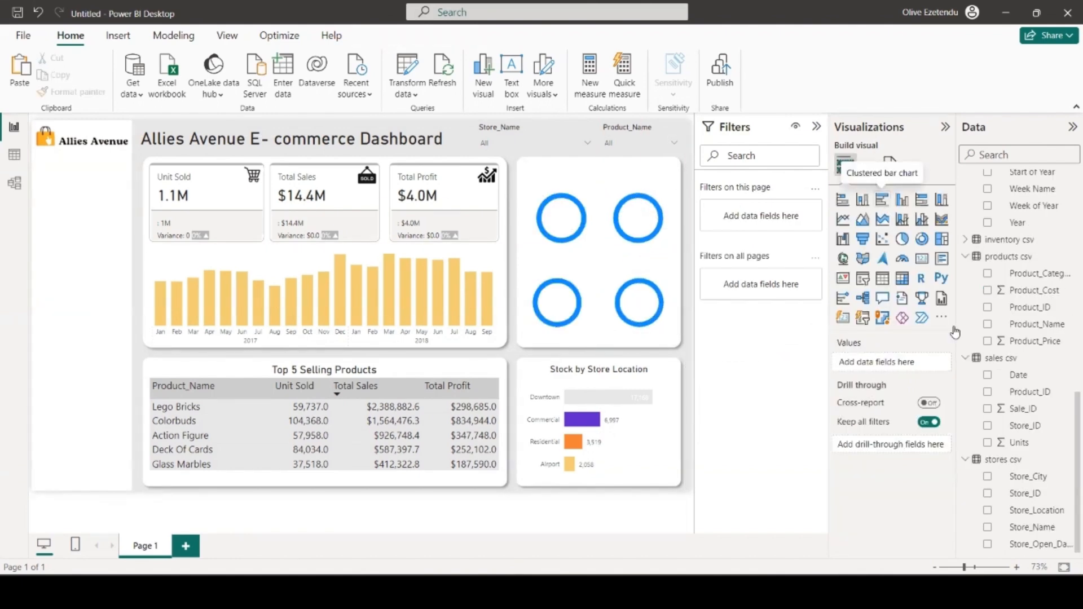
{"action": "left_click", "coordinate": [987, 527]}
{"action": "scroll", "coordinate": [1020, 304], "scroll_direction": "up", "scroll_amount": 3}
{"action": "scroll", "coordinate": [1020, 305], "scroll_direction": "up", "scroll_amount": 5}
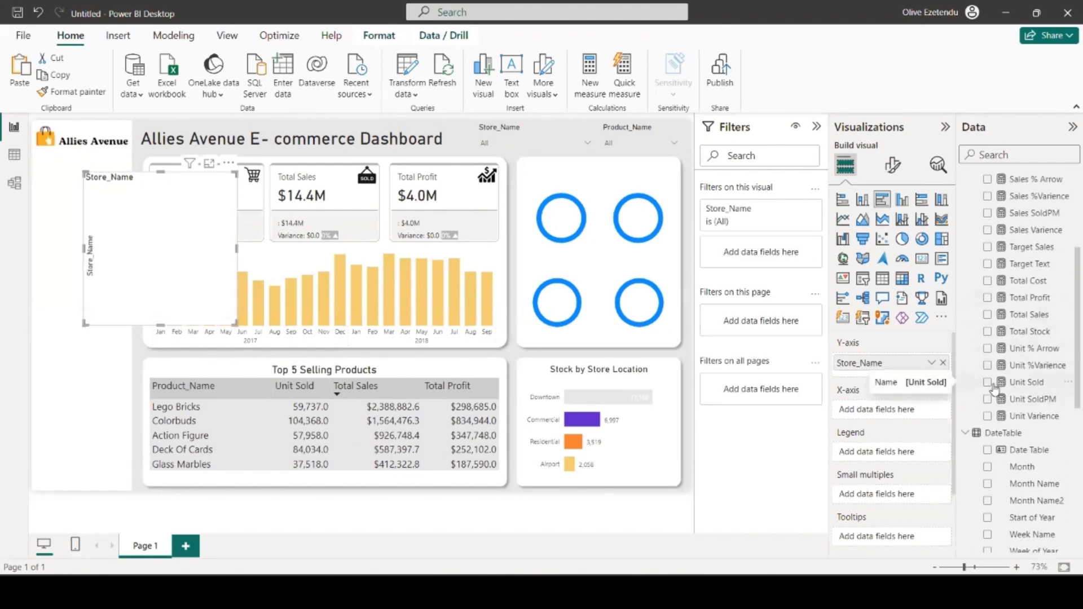
{"action": "left_click", "coordinate": [988, 314]}
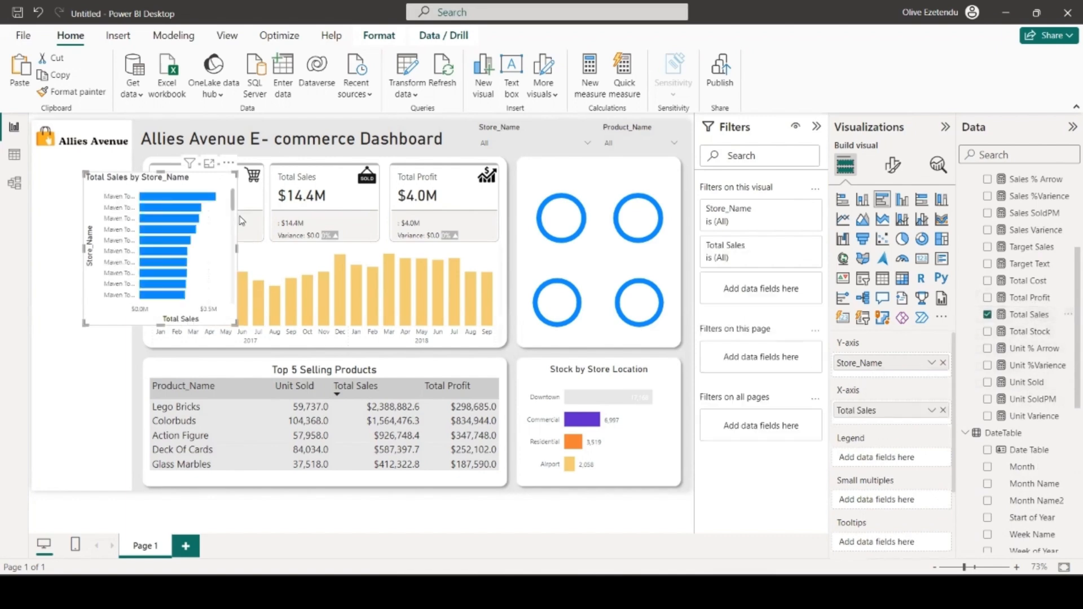
{"action": "left_click_drag", "start_coordinate": [236, 248], "coordinate": [473, 301]}
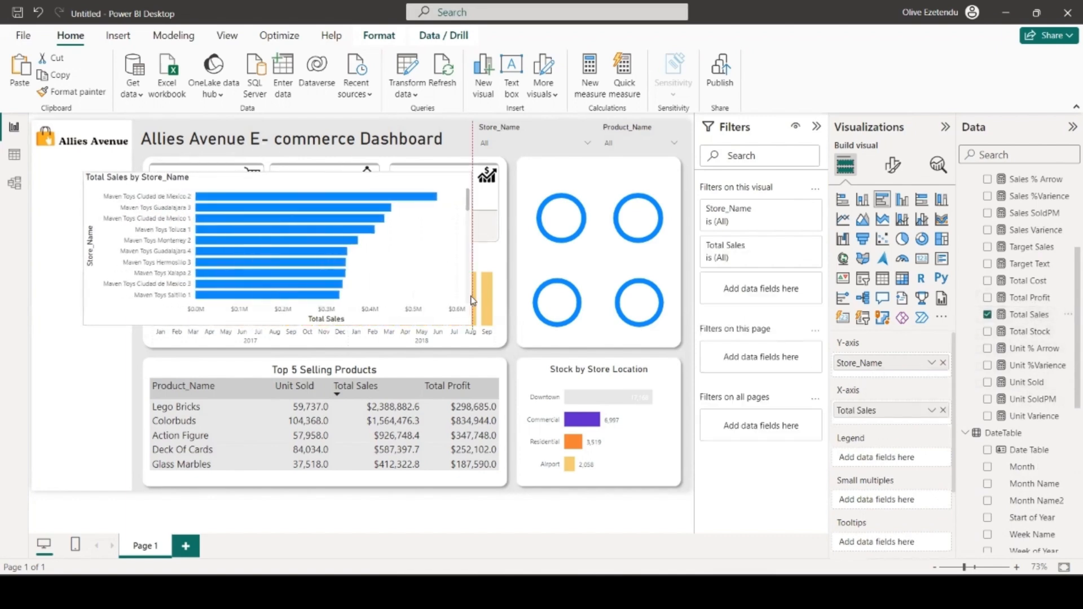
{"action": "left_click_drag", "start_coordinate": [277, 323], "coordinate": [276, 380]}
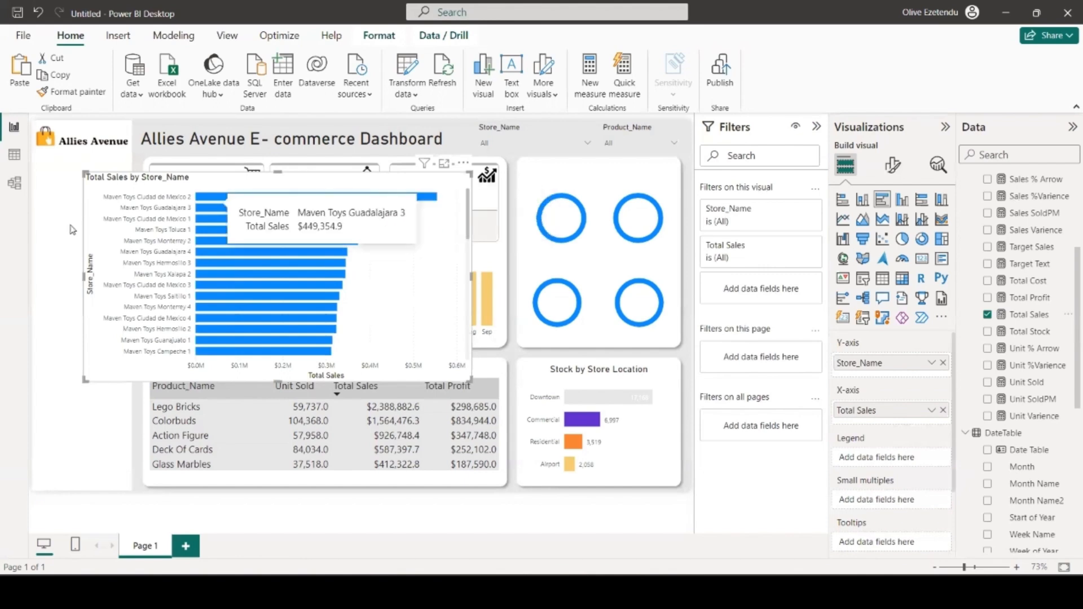
- Move the upper-left donut chart slightly left to line up with the donut below it
{"action": "left_click", "coordinate": [584, 330]}
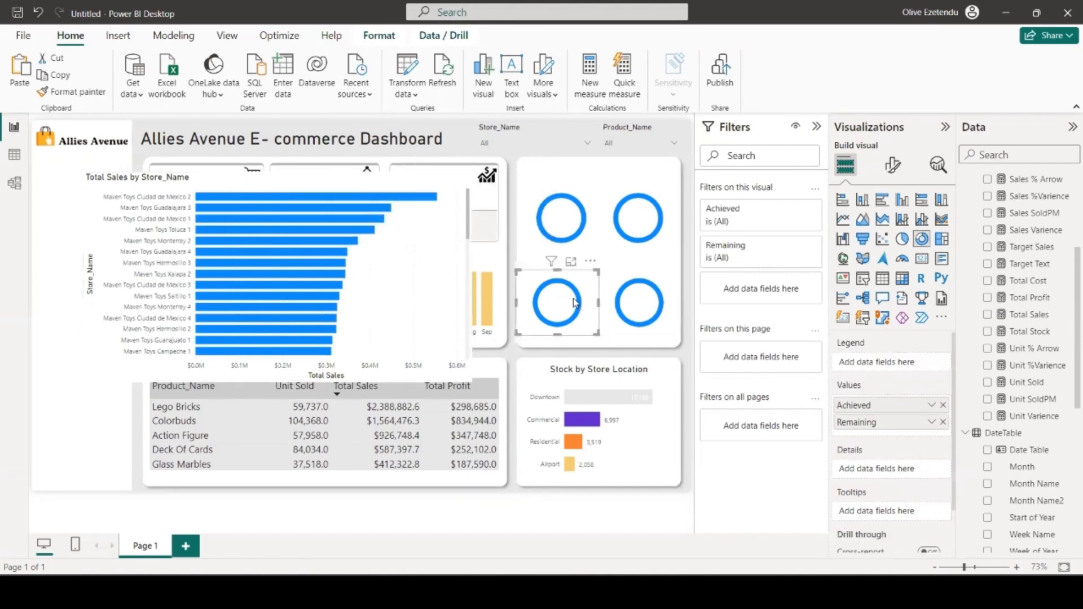
{"action": "left_click", "coordinate": [571, 212]}
{"action": "left_click_drag", "start_coordinate": [568, 208], "coordinate": [557, 213]}
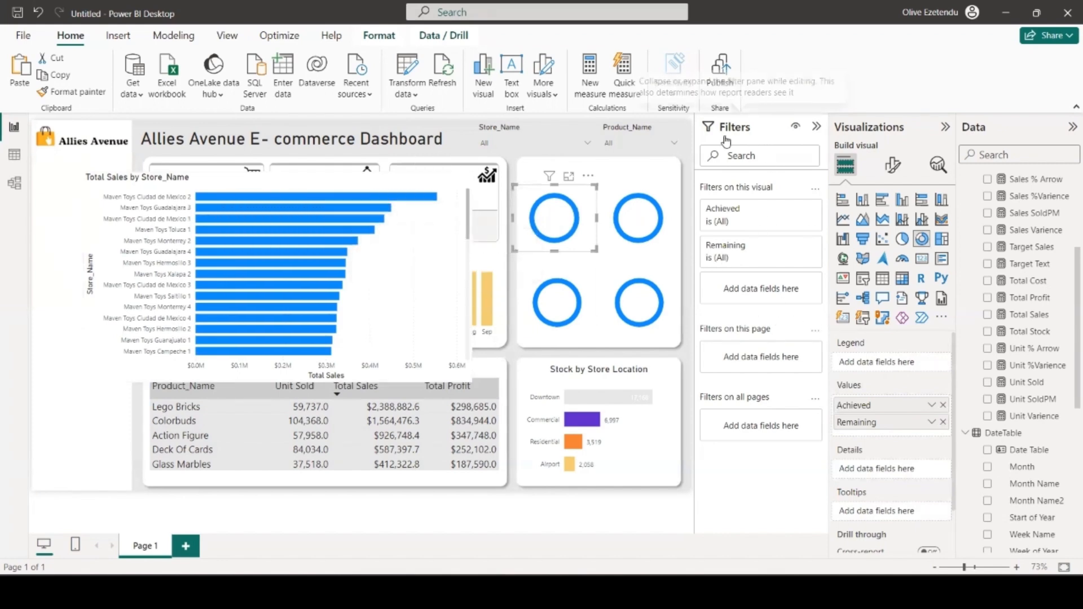
{"action": "scroll", "coordinate": [1040, 462], "scroll_direction": "down", "scroll_amount": 5}
{"action": "scroll", "coordinate": [1039, 461], "scroll_direction": "down", "scroll_amount": 3}
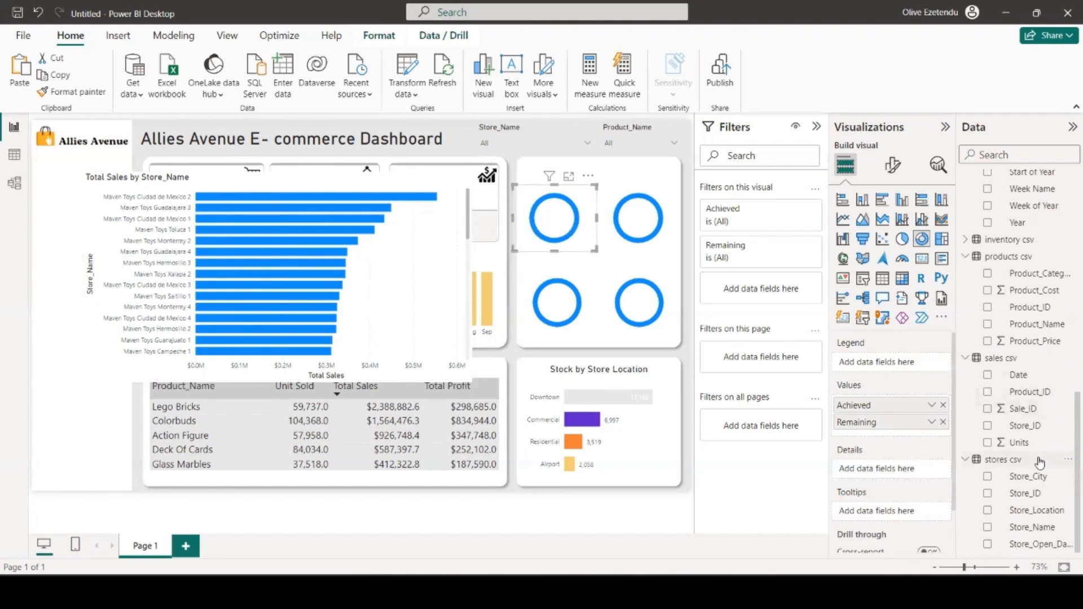
{"action": "left_click_drag", "start_coordinate": [1038, 330], "coordinate": [756, 289]}
{"action": "left_click", "coordinate": [748, 312]}
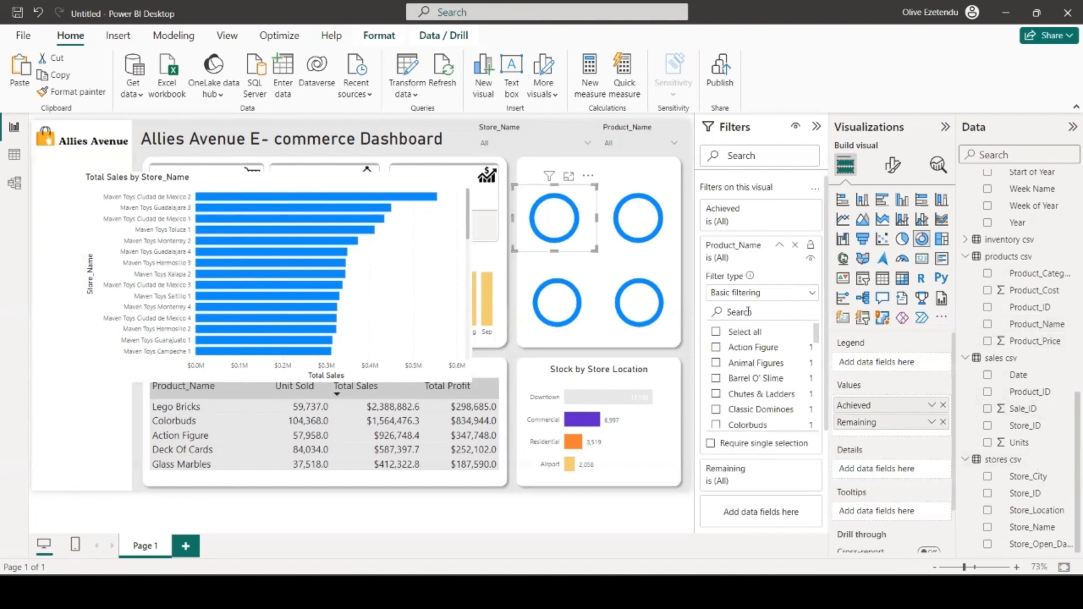
{"action": "type", "text": "ciud"}
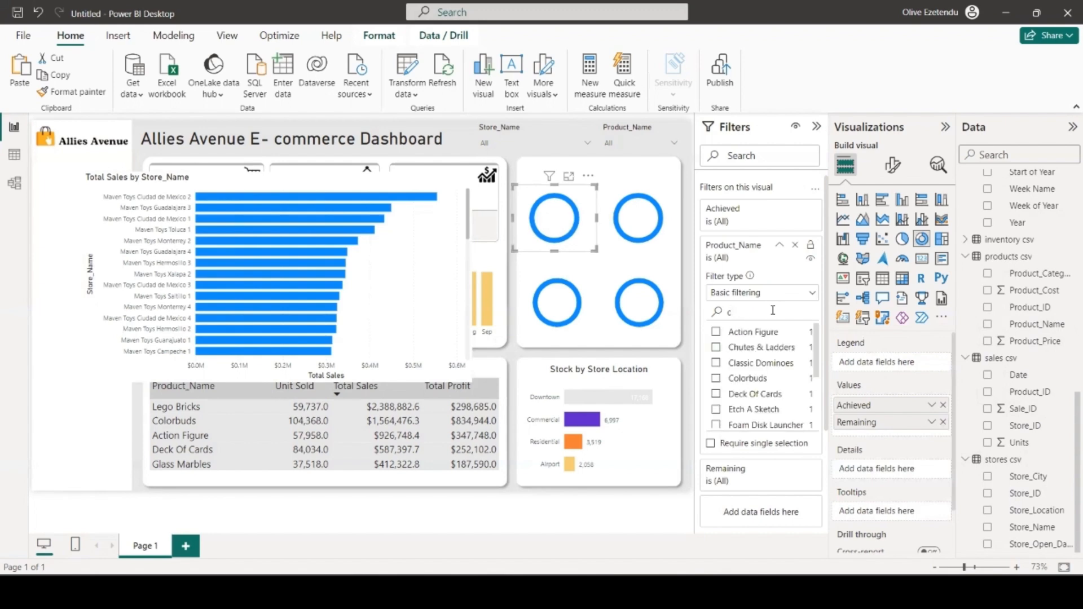
{"action": "left_click", "coordinate": [795, 248]}
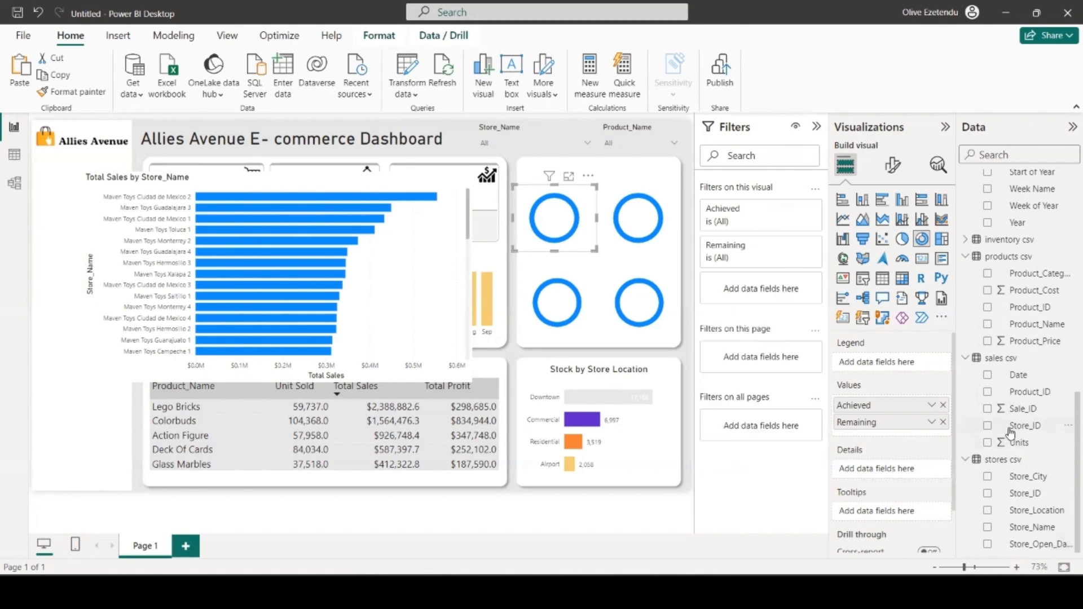
- Add Store_Name as a filter on the upper-left donut chart and select Maven Toys Ciudad de Mexico 2
{"action": "left_click_drag", "start_coordinate": [1035, 527], "coordinate": [789, 299]}
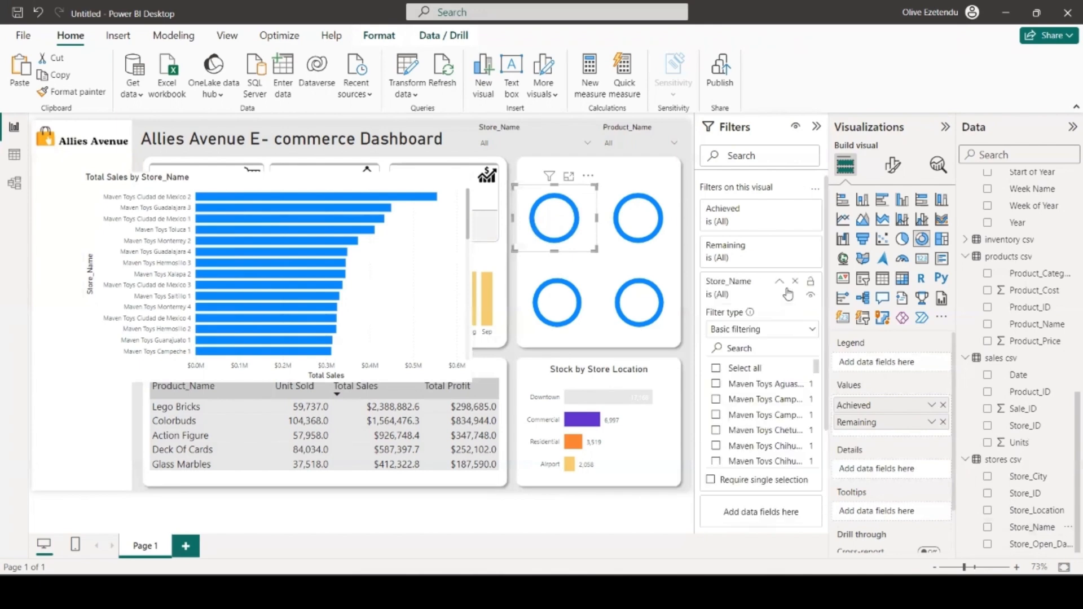
{"action": "left_click", "coordinate": [748, 348]}
{"action": "type", "text": "ciuda"}
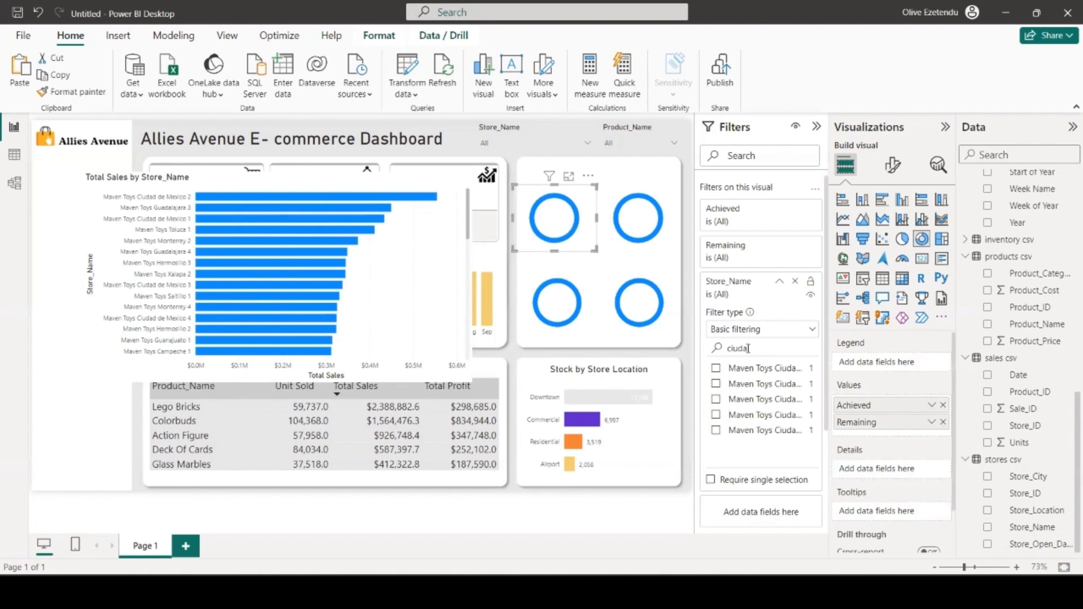
{"action": "left_click", "coordinate": [783, 386]}
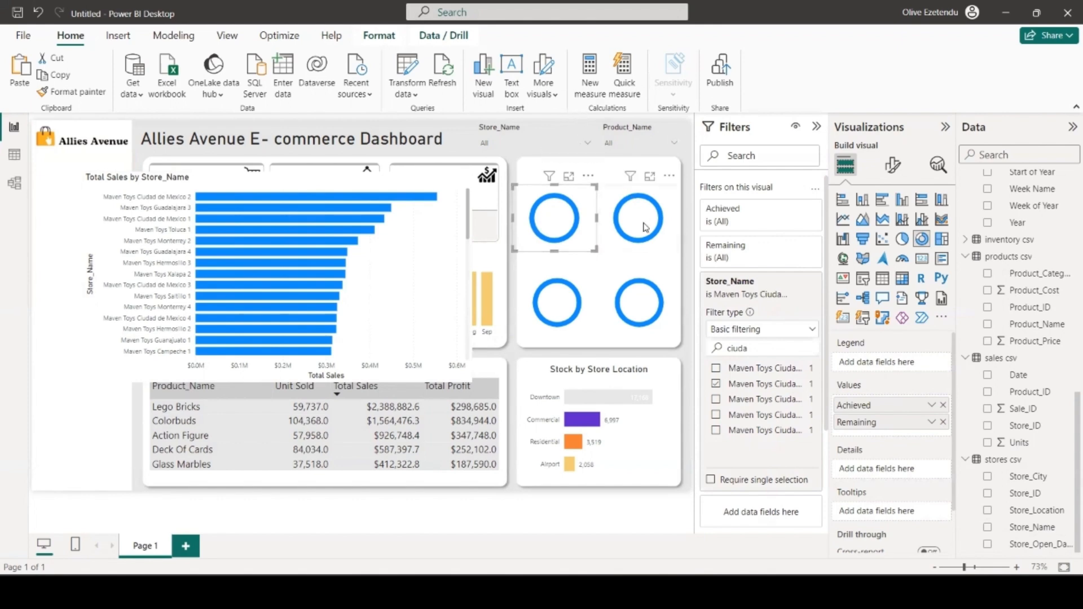
- Add Store_Name as a filter on the upper-right donut chart and select Maven Toys Guadalajara 3
{"action": "left_click", "coordinate": [650, 247]}
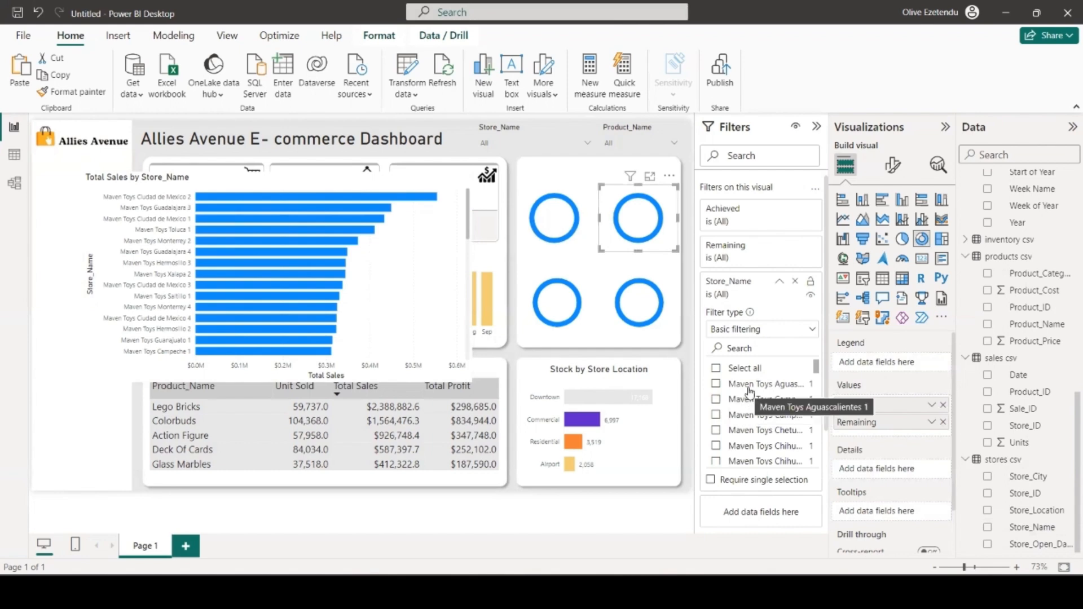
{"action": "left_click", "coordinate": [737, 348]}
{"action": "type", "text": "guadal"}
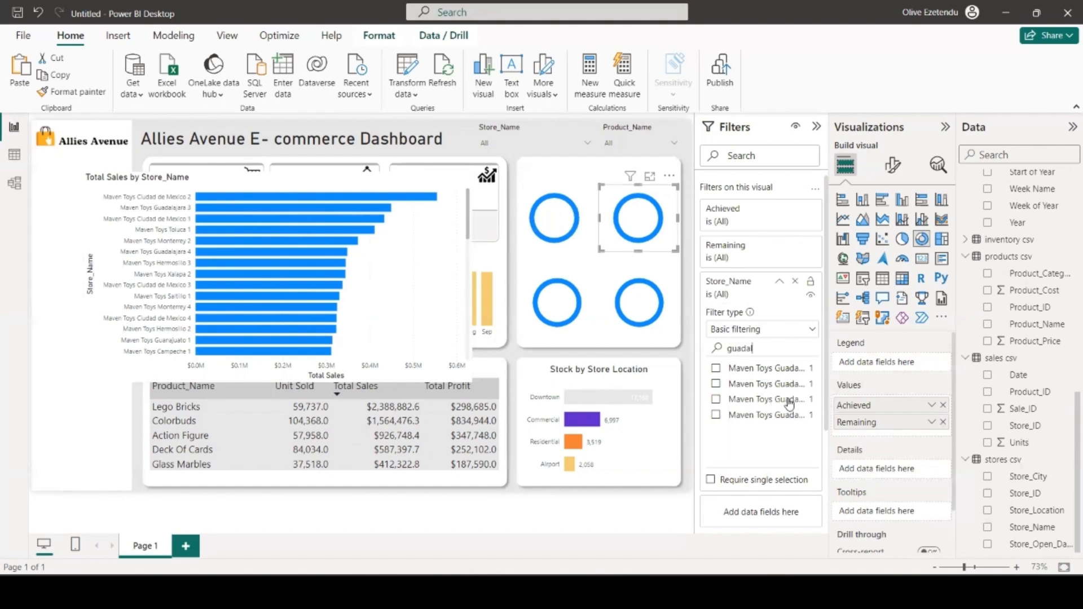
{"action": "left_click", "coordinate": [716, 399]}
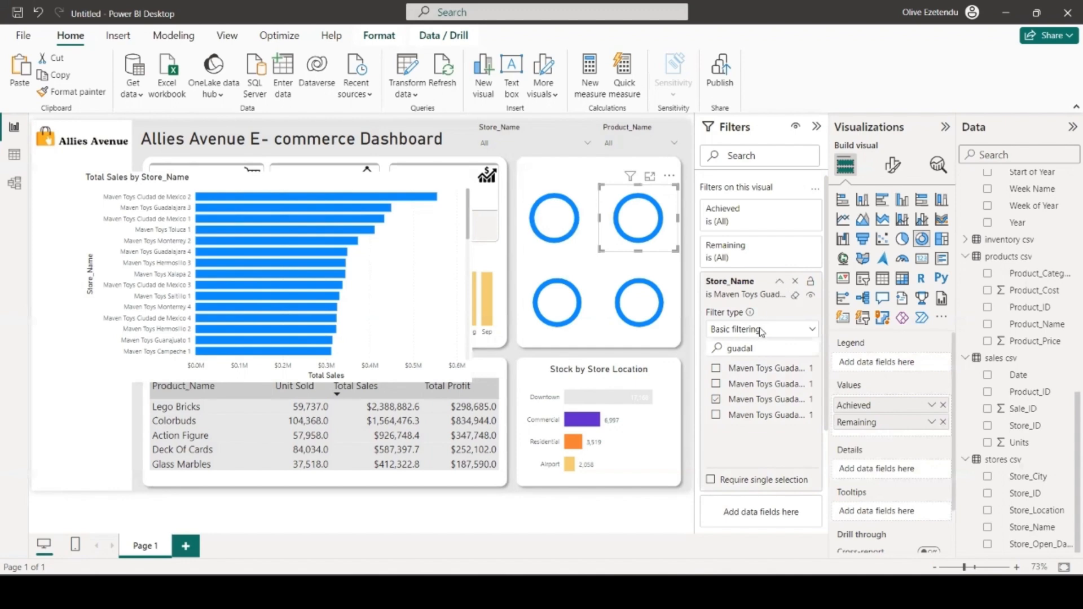
- Require single selection in the upper-right donut's Store_Name filter and reselect Maven Toys Guadalajara 3
{"action": "scroll", "coordinate": [769, 397], "scroll_direction": "down", "scroll_amount": 5}
{"action": "scroll", "coordinate": [762, 372], "scroll_direction": "up", "scroll_amount": 5}
{"action": "left_click", "coordinate": [711, 480]}
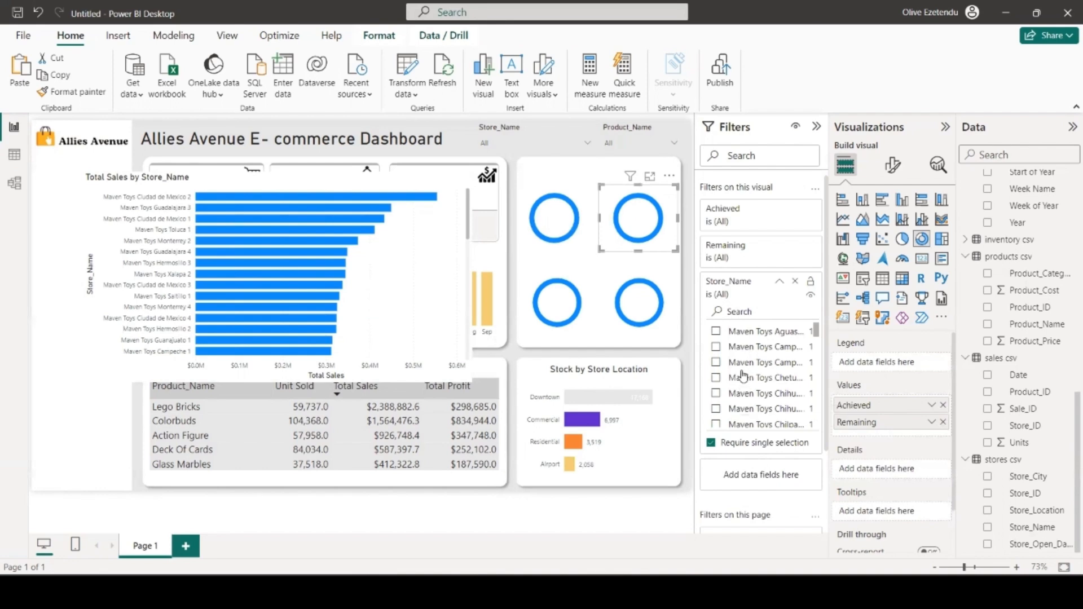
{"action": "left_click", "coordinate": [745, 312]}
{"action": "type", "text": "guada"}
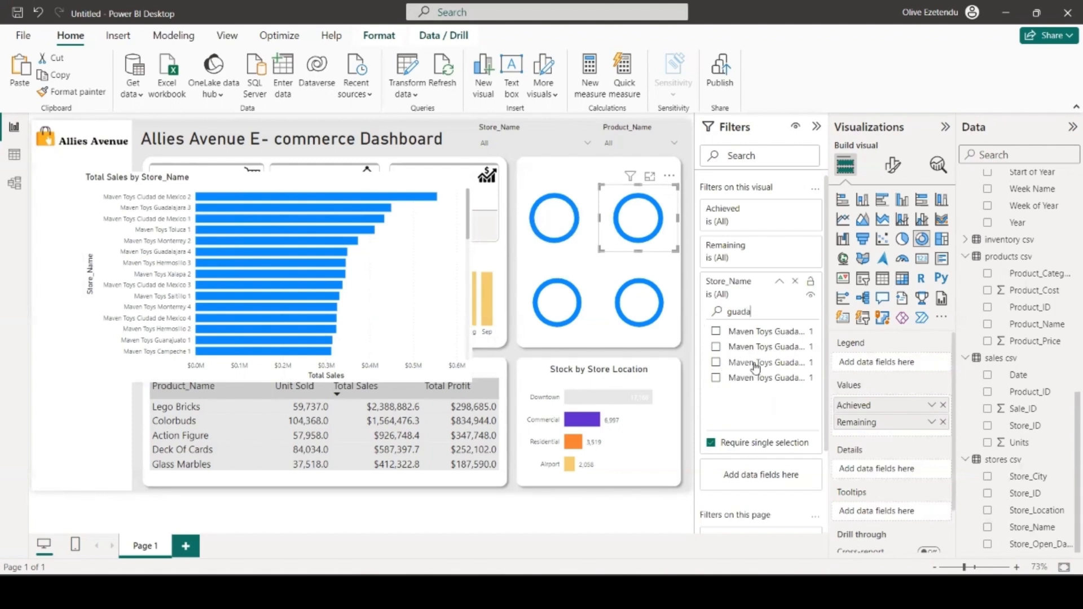
{"action": "left_click", "coordinate": [715, 363]}
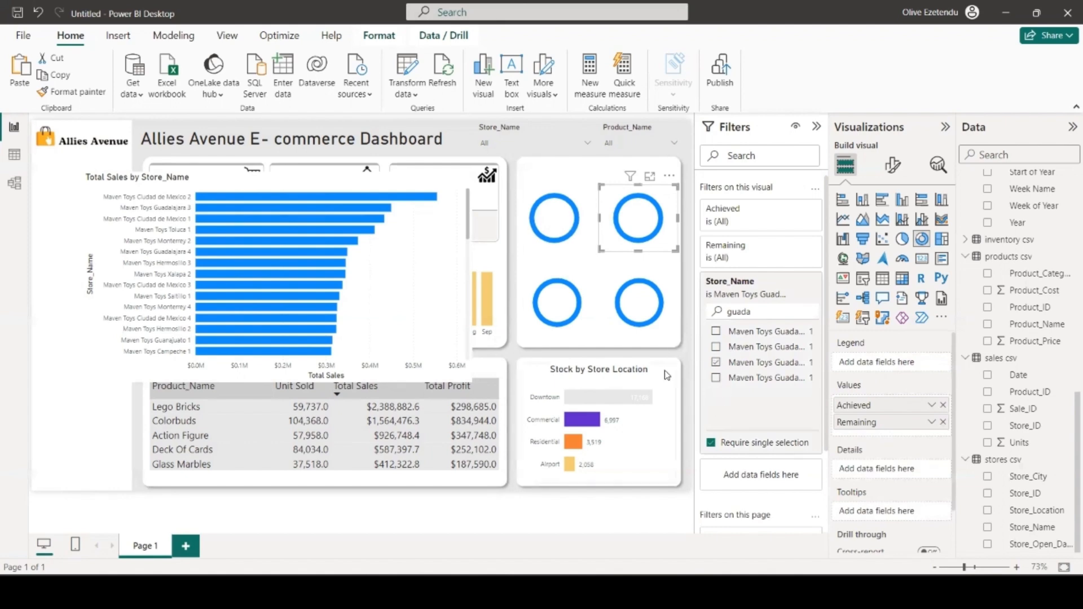
- Filter the lower-left donut chart by Store_Name, requiring single selection, to Maven Toys Ciudad de Mexico 1
{"action": "left_click", "coordinate": [582, 326]}
{"action": "left_click_drag", "start_coordinate": [1053, 529], "coordinate": [788, 295]}
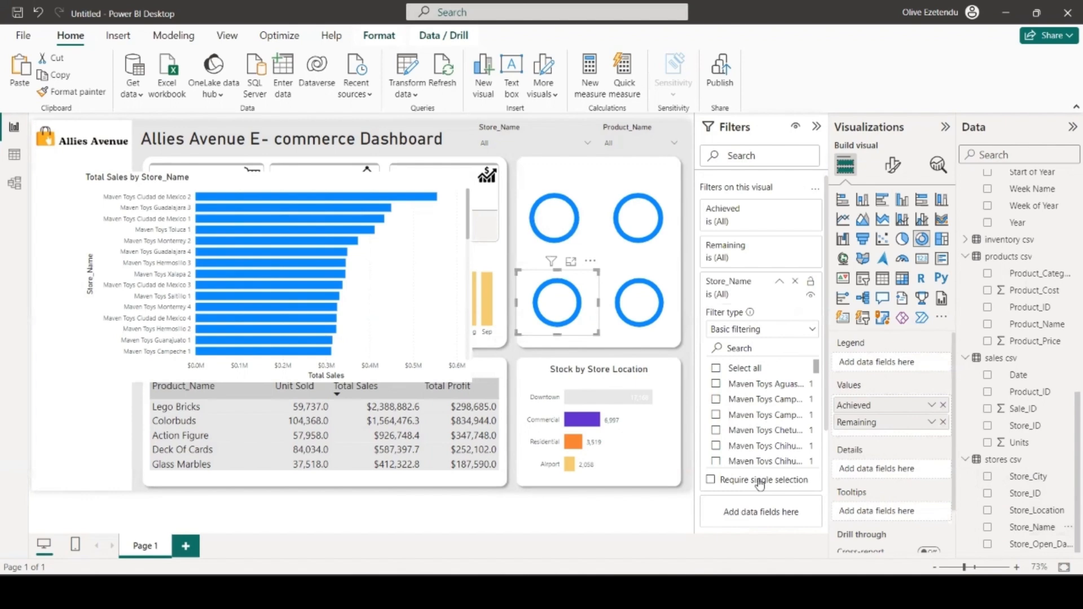
{"action": "left_click", "coordinate": [712, 479]}
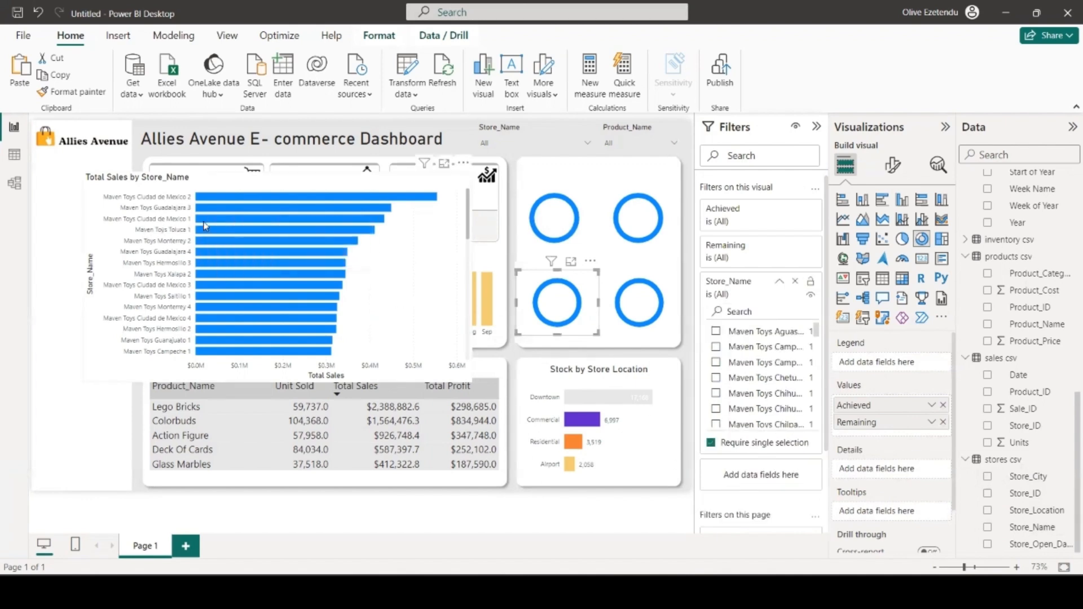
{"action": "left_click", "coordinate": [745, 310]}
{"action": "type", "text": "mexico"}
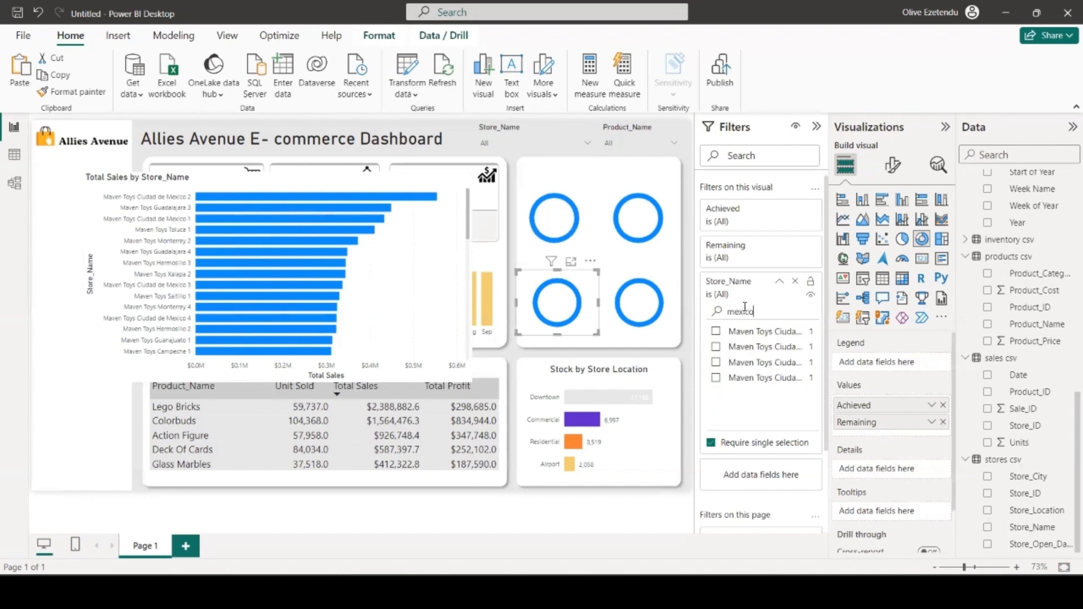
{"action": "left_click", "coordinate": [773, 332]}
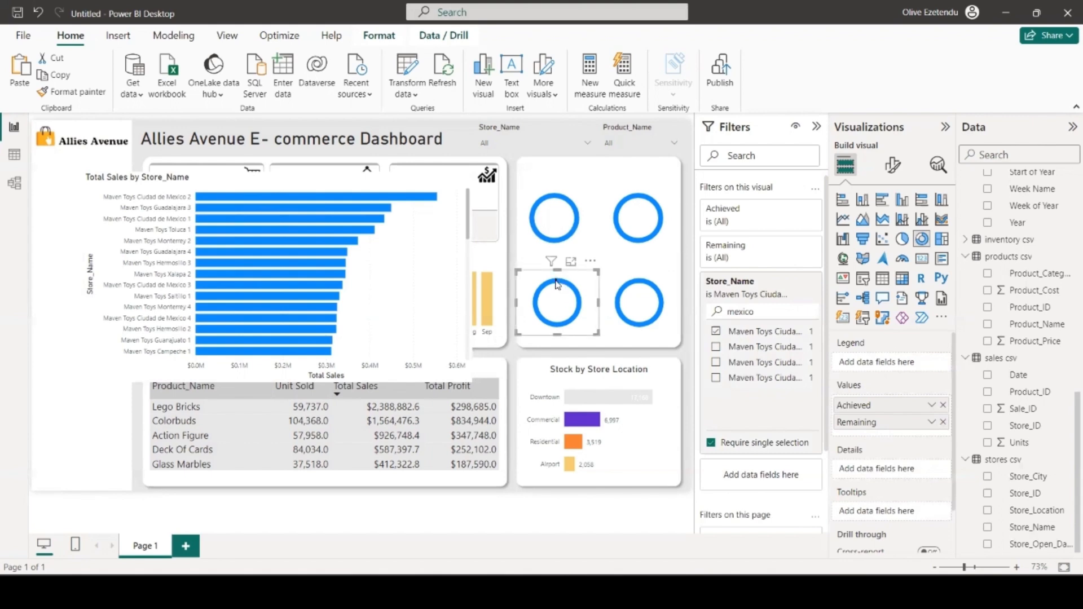
{"action": "mouse_move", "coordinate": [557, 285]}
- Filter the lower-right donut chart by Store_Name, requiring single selection, to Maven Toys Toluca 1
{"action": "left_click", "coordinate": [663, 333]}
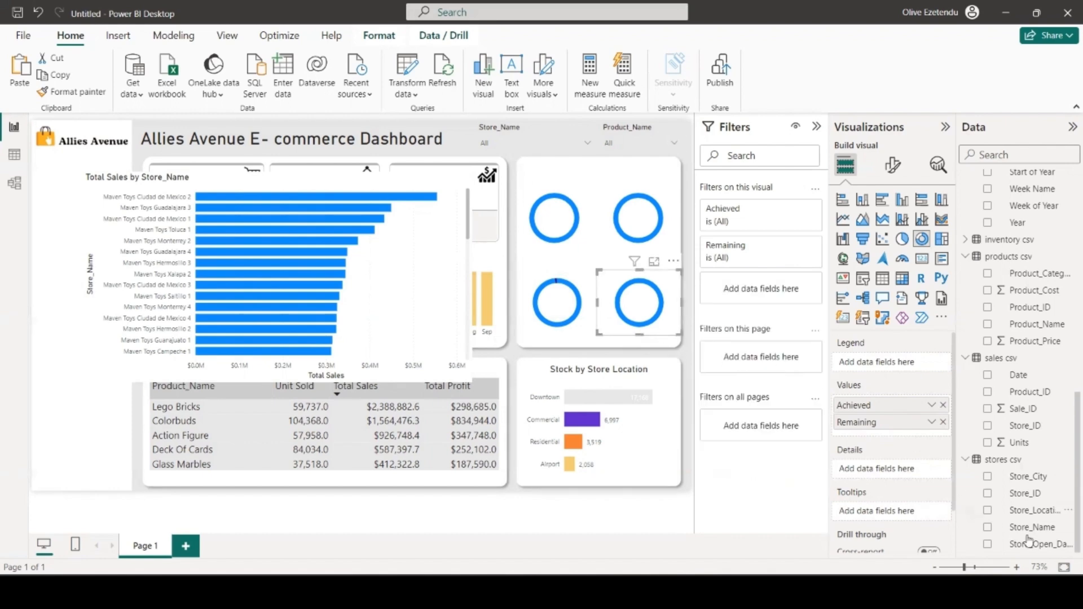
{"action": "left_click_drag", "start_coordinate": [1031, 529], "coordinate": [776, 317]}
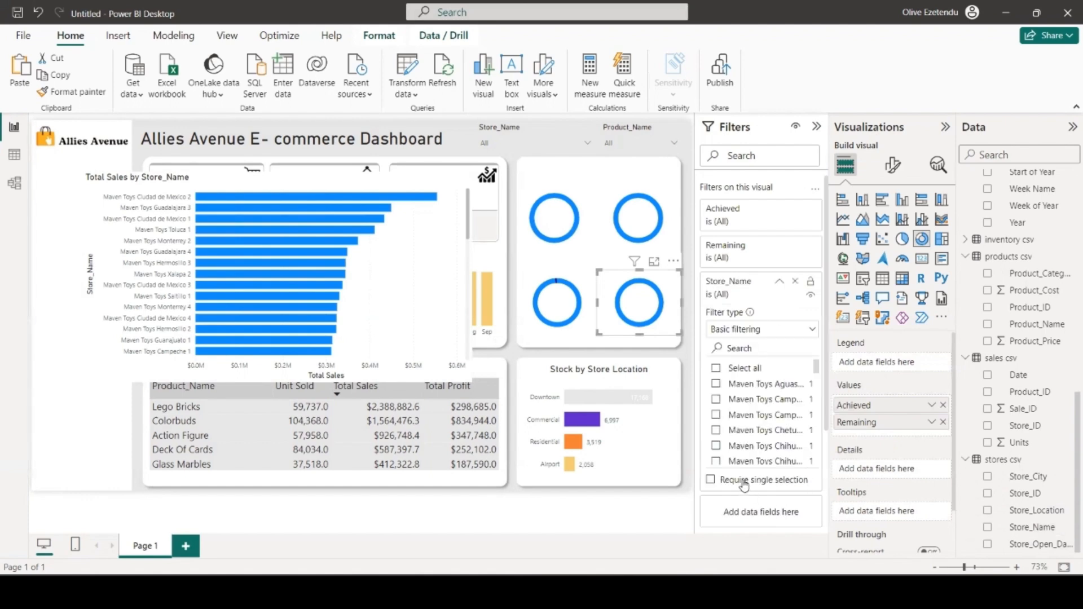
{"action": "left_click", "coordinate": [743, 480]}
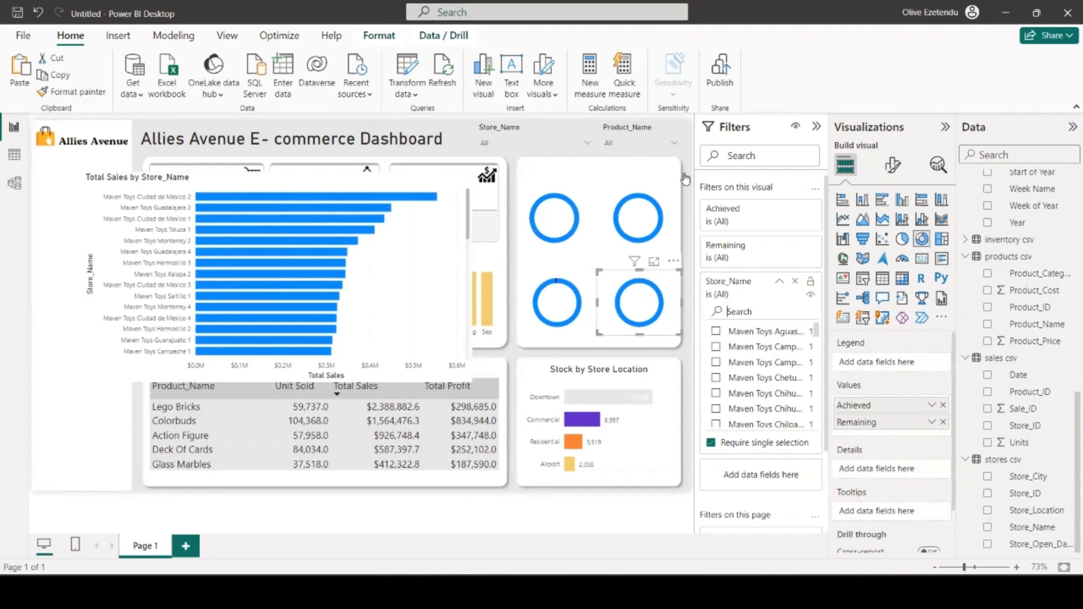
{"action": "left_click", "coordinate": [736, 311]}
{"action": "type", "text": "Toluca"}
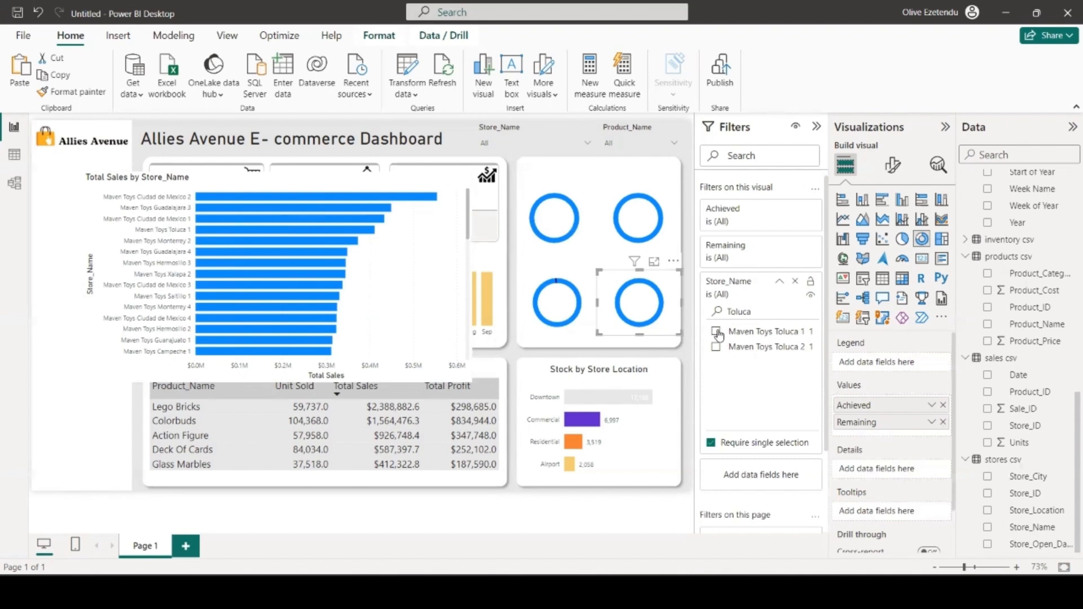
{"action": "left_click", "coordinate": [717, 332]}
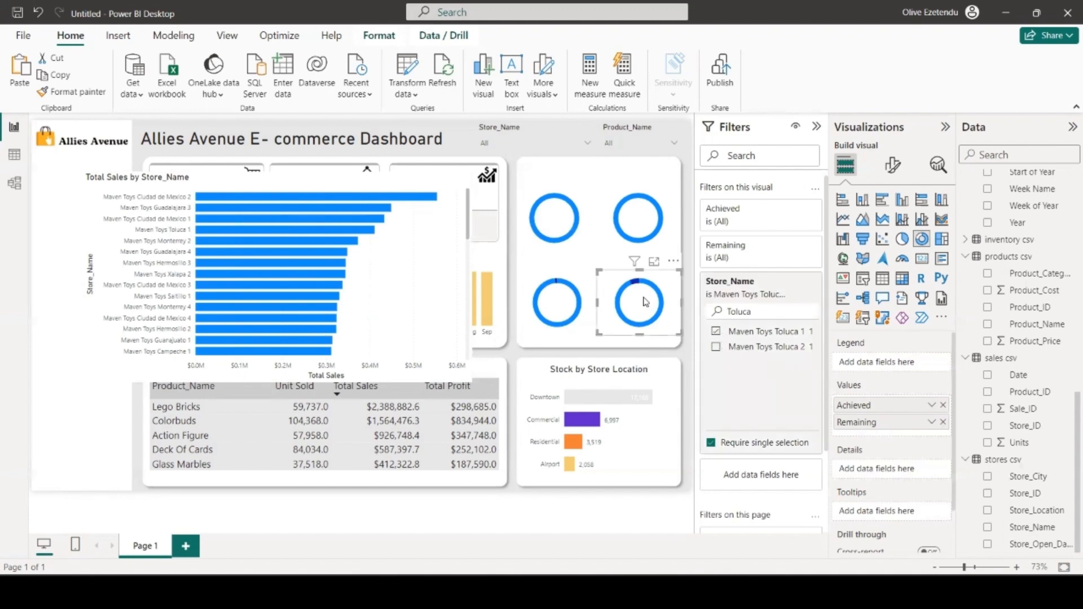
- Check which store the upper-right donut chart's Store_Name filter is set to
{"action": "left_click", "coordinate": [636, 222]}
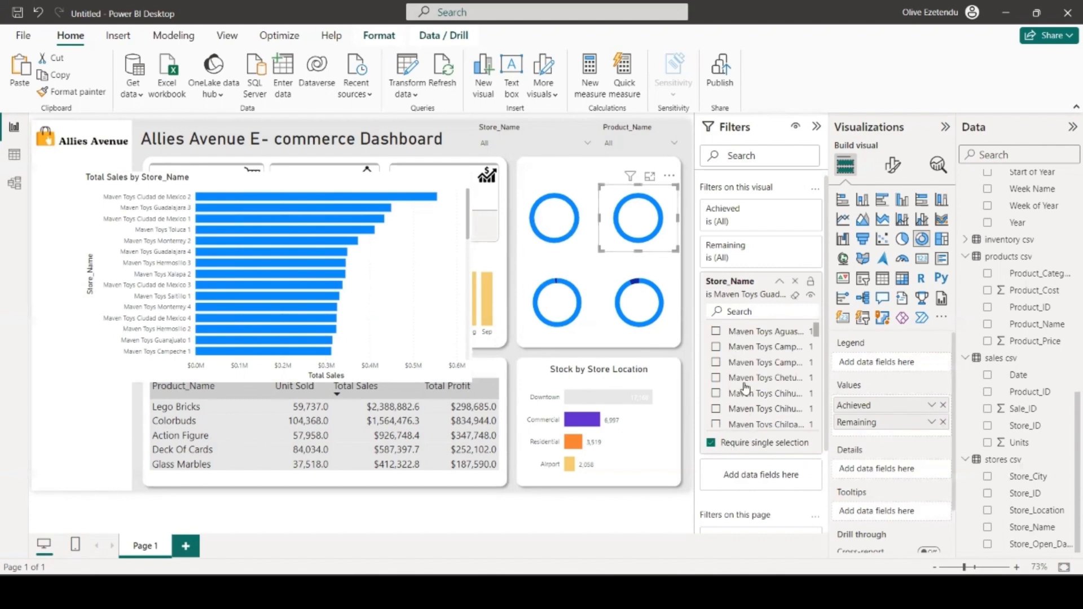
{"action": "scroll", "coordinate": [747, 339], "scroll_direction": "down", "scroll_amount": 3}
{"action": "scroll", "coordinate": [748, 338], "scroll_direction": "down", "scroll_amount": 6}
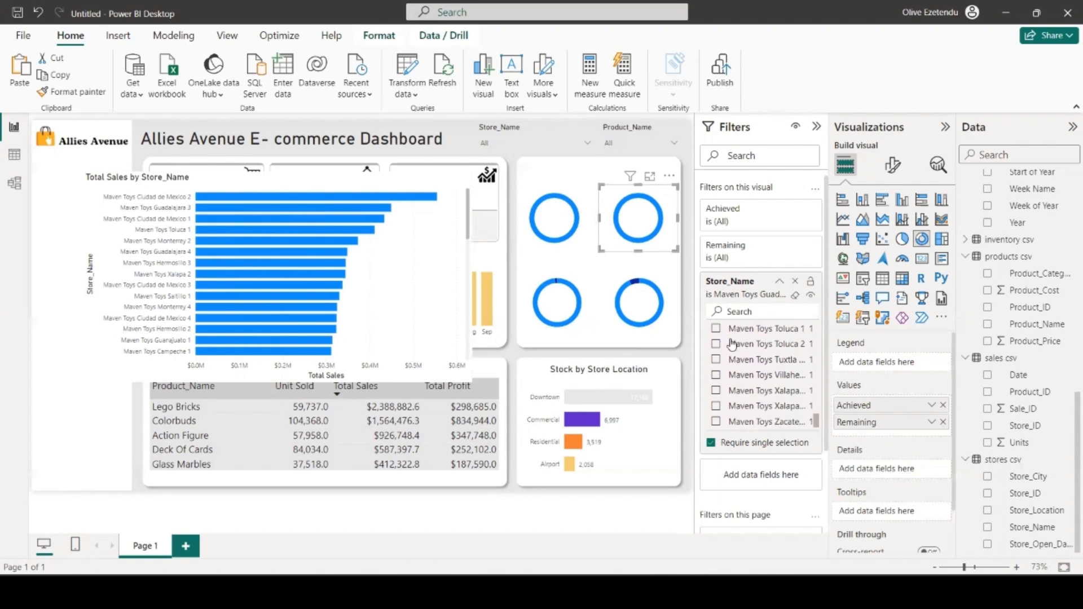
{"action": "scroll", "coordinate": [752, 364], "scroll_direction": "up", "scroll_amount": 5}
{"action": "scroll", "coordinate": [753, 364], "scroll_direction": "up", "scroll_amount": 5}
{"action": "scroll", "coordinate": [753, 364], "scroll_direction": "down", "scroll_amount": 6}
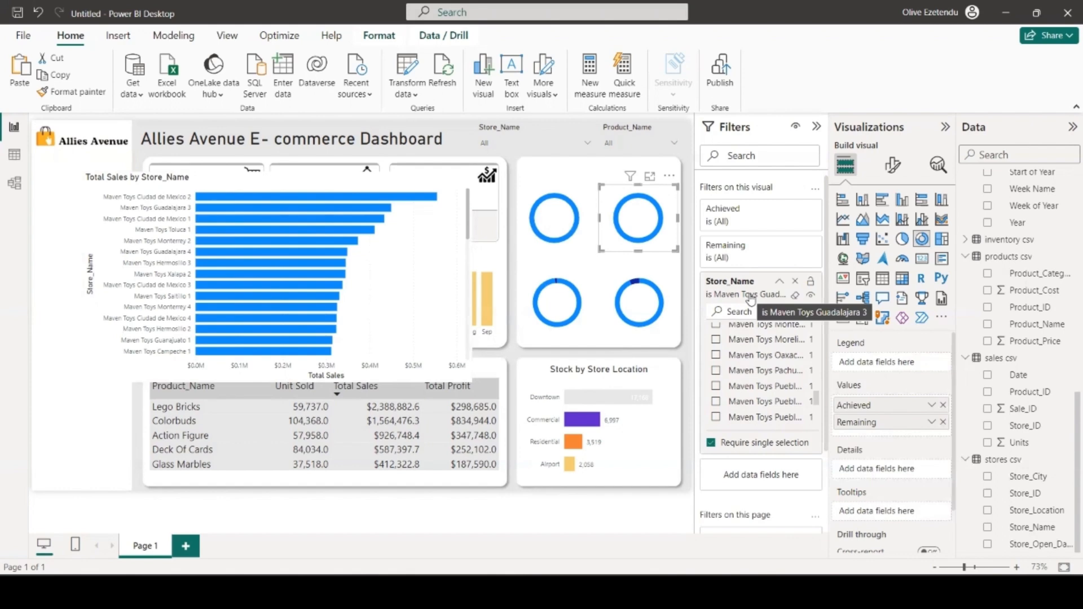
- Require single selection in the upper-left donut's Store_Name filter and reselect Maven Toys Ciudad de Mexico 2
{"action": "left_click", "coordinate": [556, 221]}
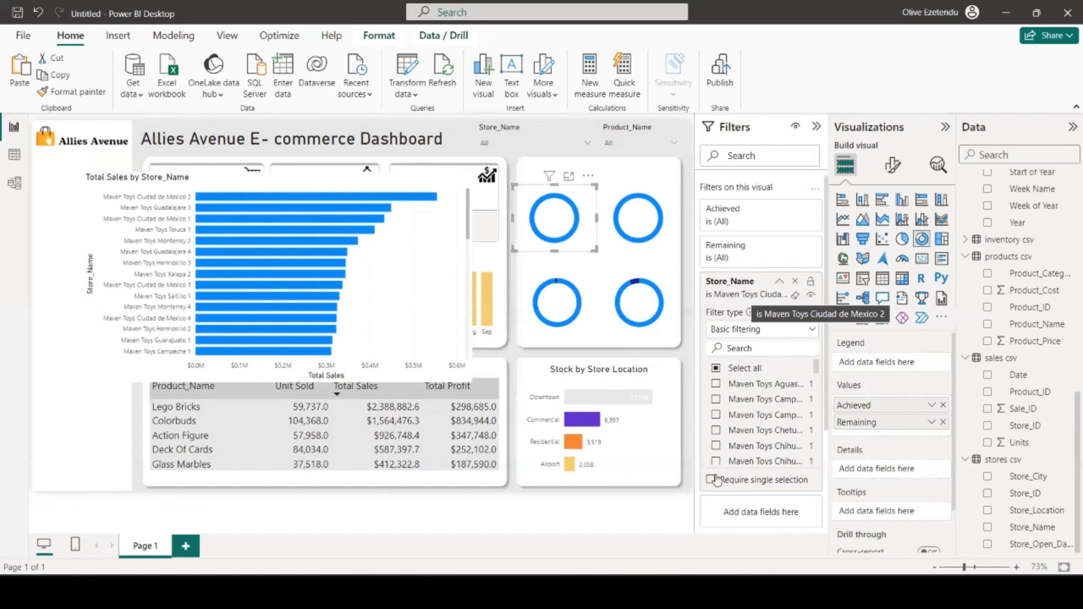
{"action": "left_click", "coordinate": [711, 480]}
{"action": "left_click", "coordinate": [737, 311]}
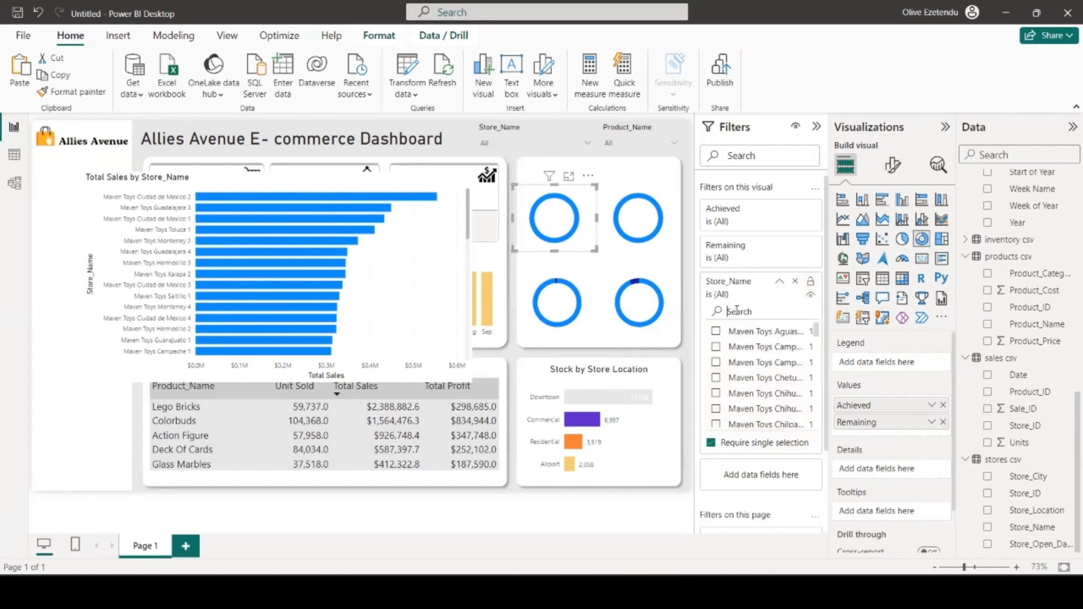
{"action": "type", "text": "ciuda"}
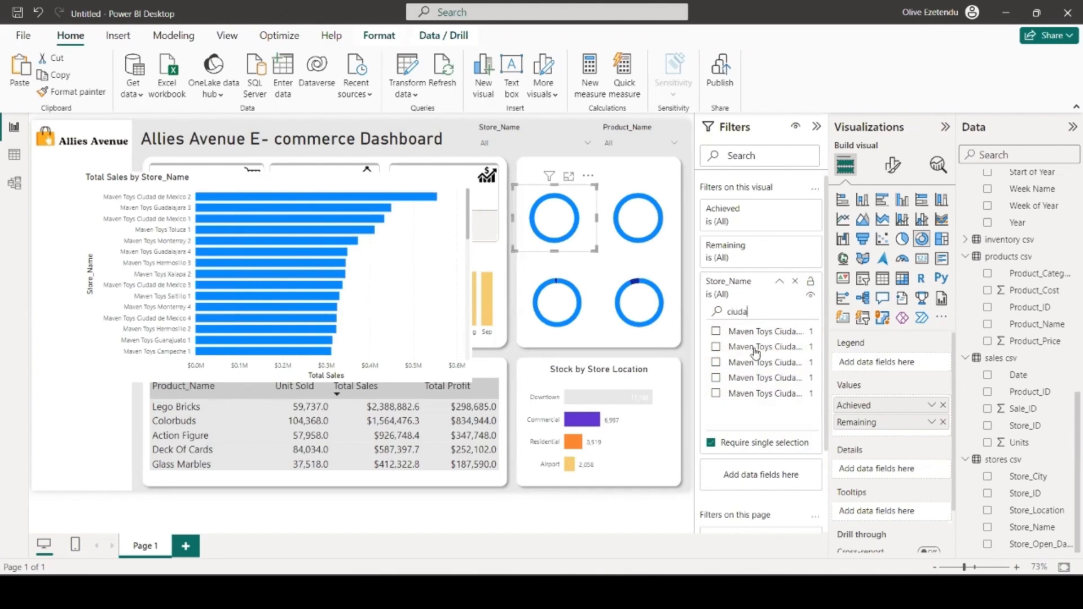
{"action": "left_click", "coordinate": [771, 351]}
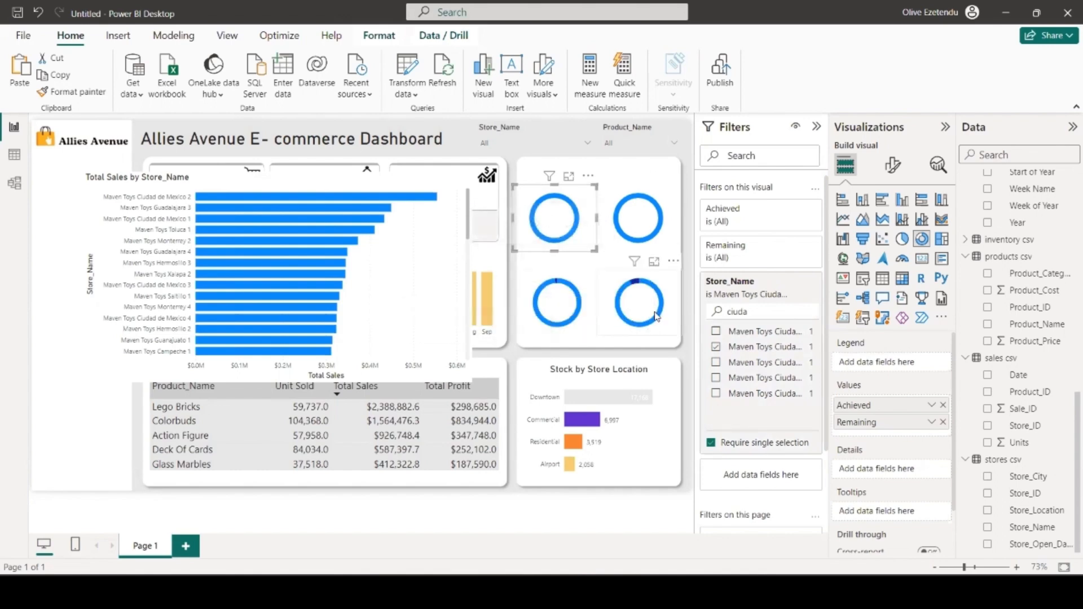
- Set the Remaining slice color to white on the lower-right and lower-left donut charts
{"action": "left_click", "coordinate": [669, 333]}
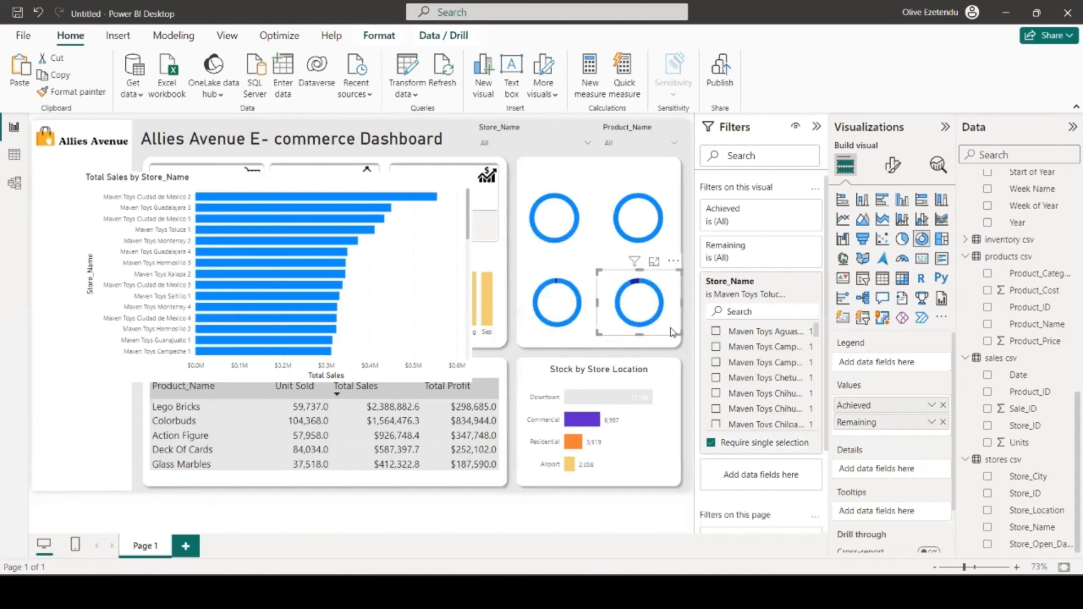
{"action": "left_click", "coordinate": [893, 166]}
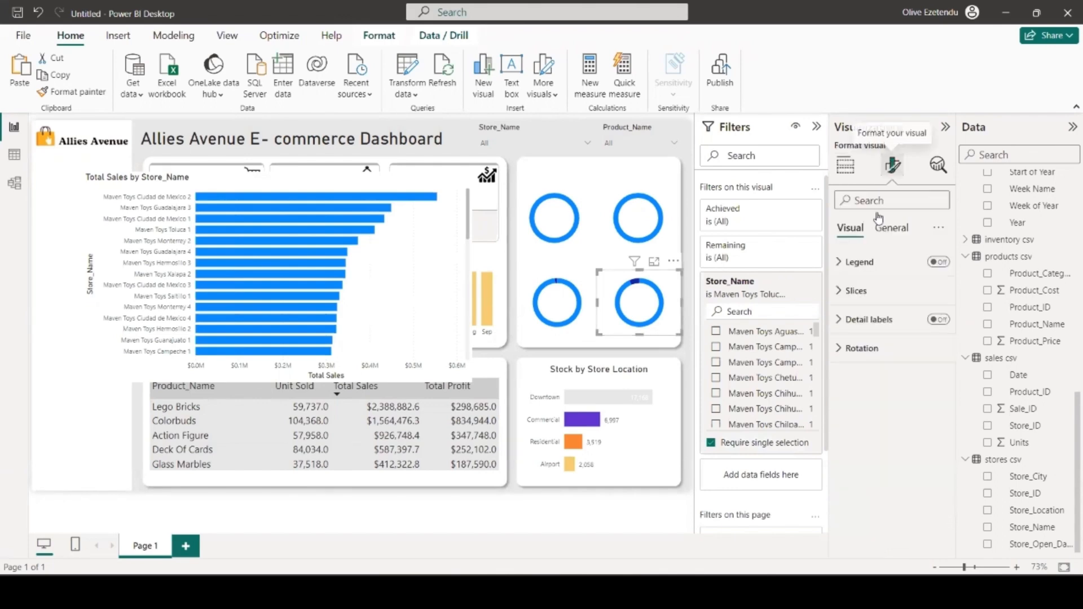
{"action": "left_click", "coordinate": [863, 292]}
{"action": "left_click", "coordinate": [868, 407]}
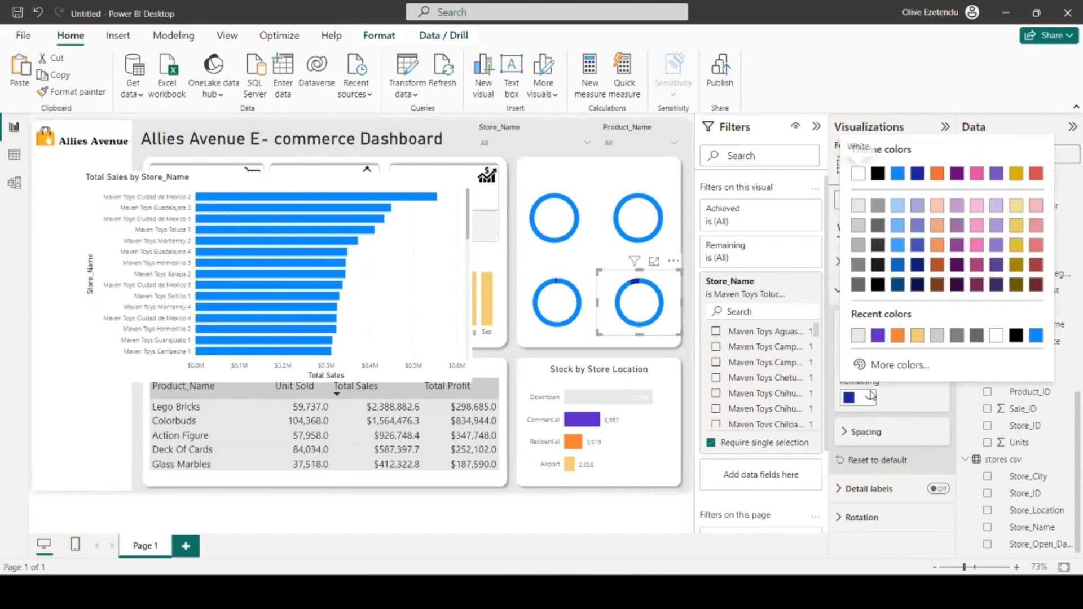
{"action": "left_click", "coordinate": [994, 338]}
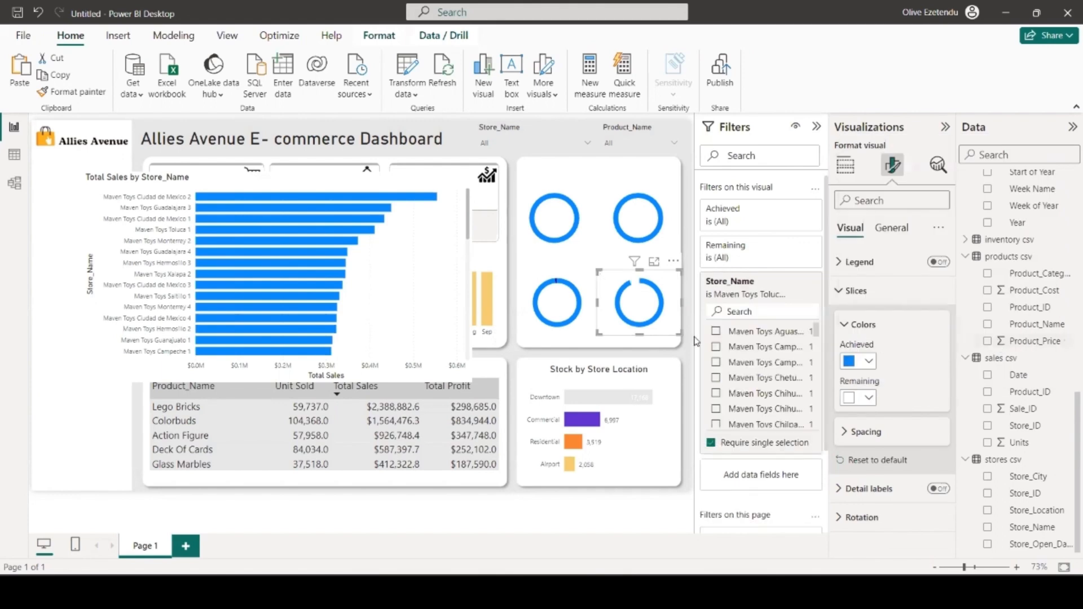
{"action": "left_click", "coordinate": [584, 336]}
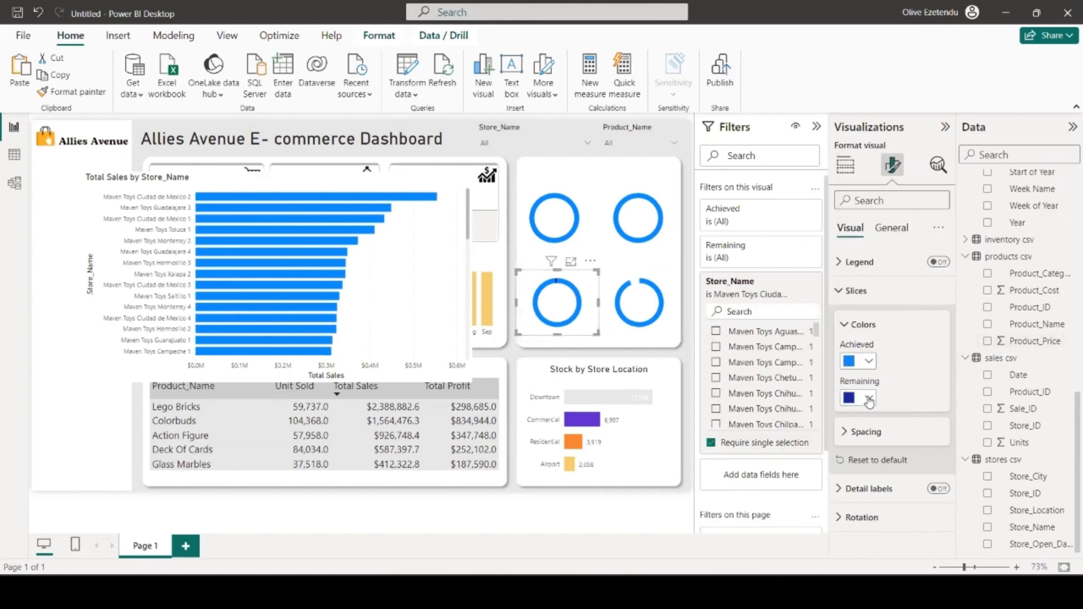
{"action": "left_click", "coordinate": [868, 397]}
{"action": "left_click", "coordinate": [858, 337]}
- Remove the Total Sales by Store_Name bar chart from the report page
{"action": "left_click", "coordinate": [462, 163]}
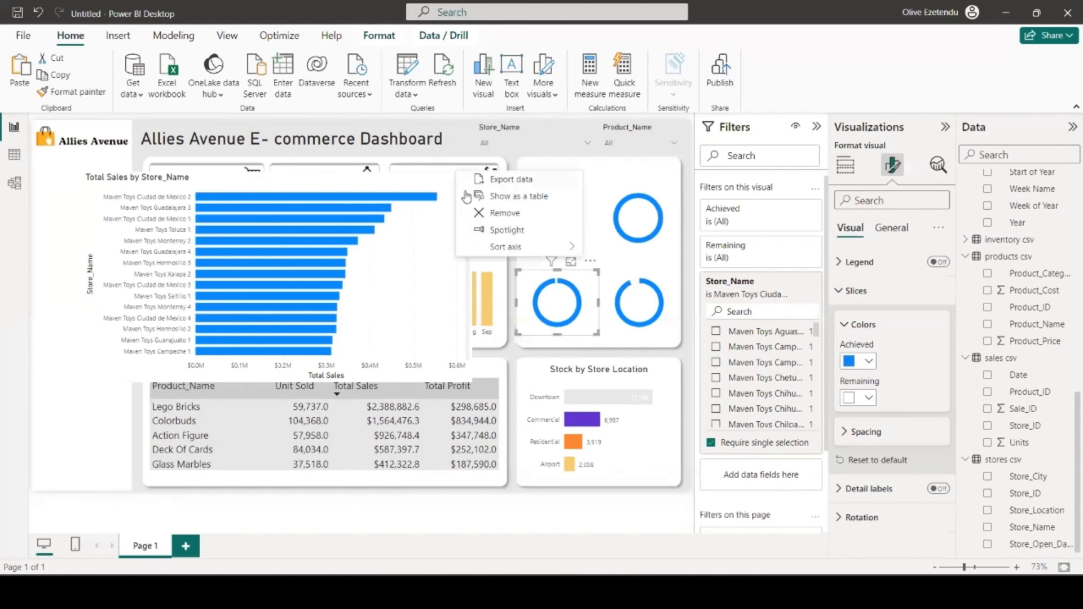
{"action": "left_click", "coordinate": [484, 213]}
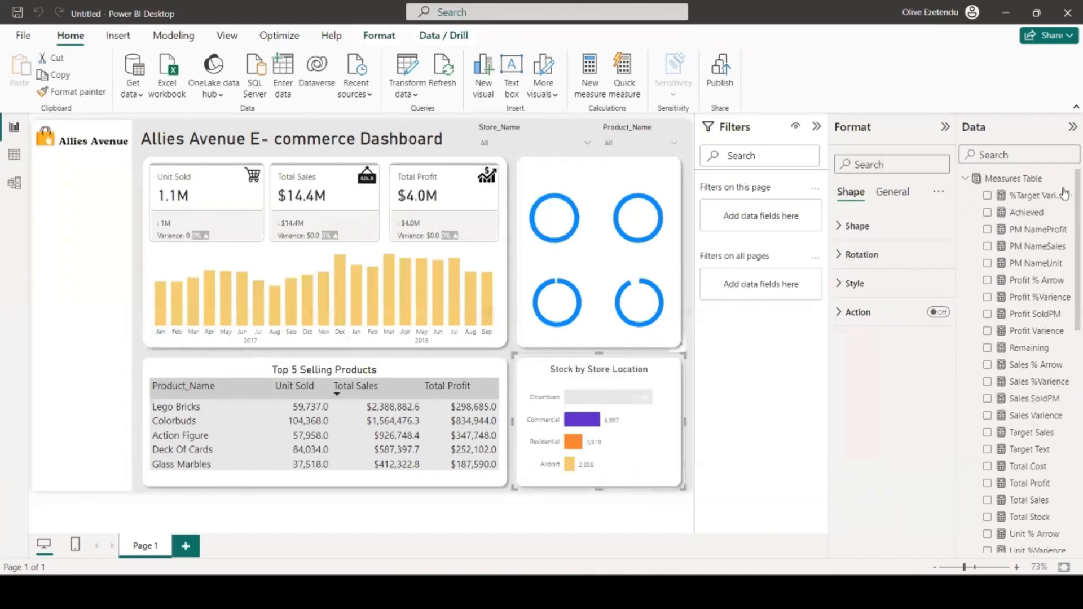
- Create a measure in Measures Table: ABS Remaining = ABS('Measures Table'[%Target Varience])
{"action": "left_click", "coordinate": [1022, 179]}
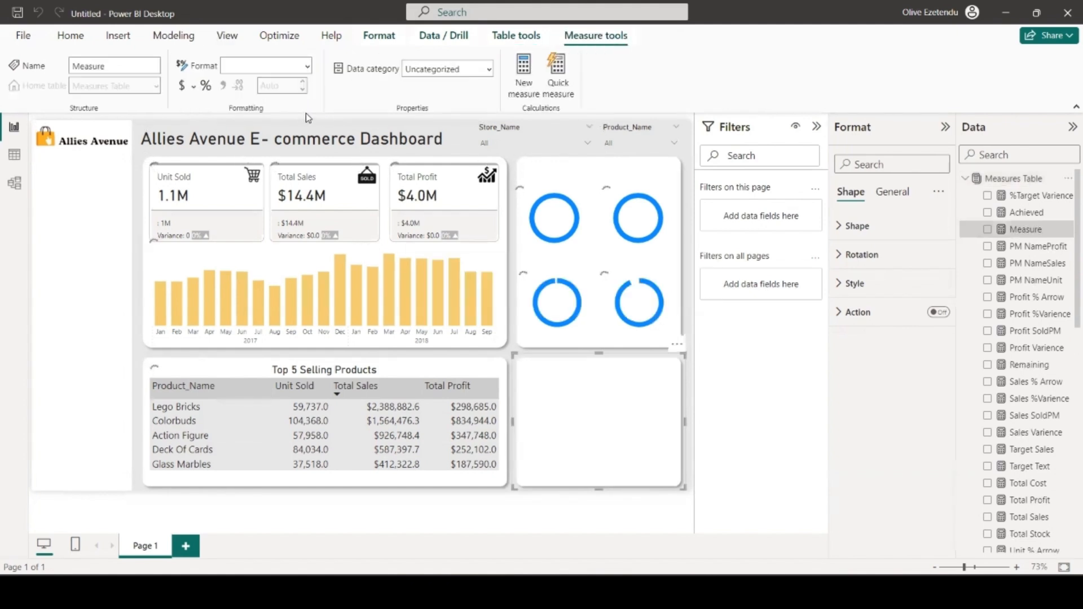
{"action": "type", "text": "ABS Remaining = ABS('Measures Table'[%Target Varience])"}
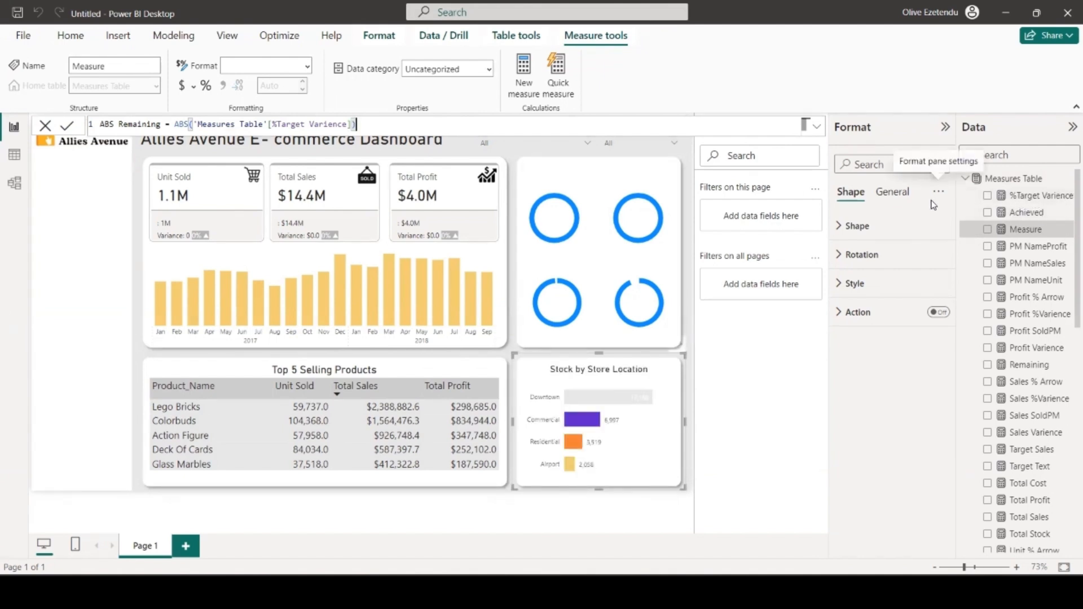
{"action": "key", "text": "Return"}
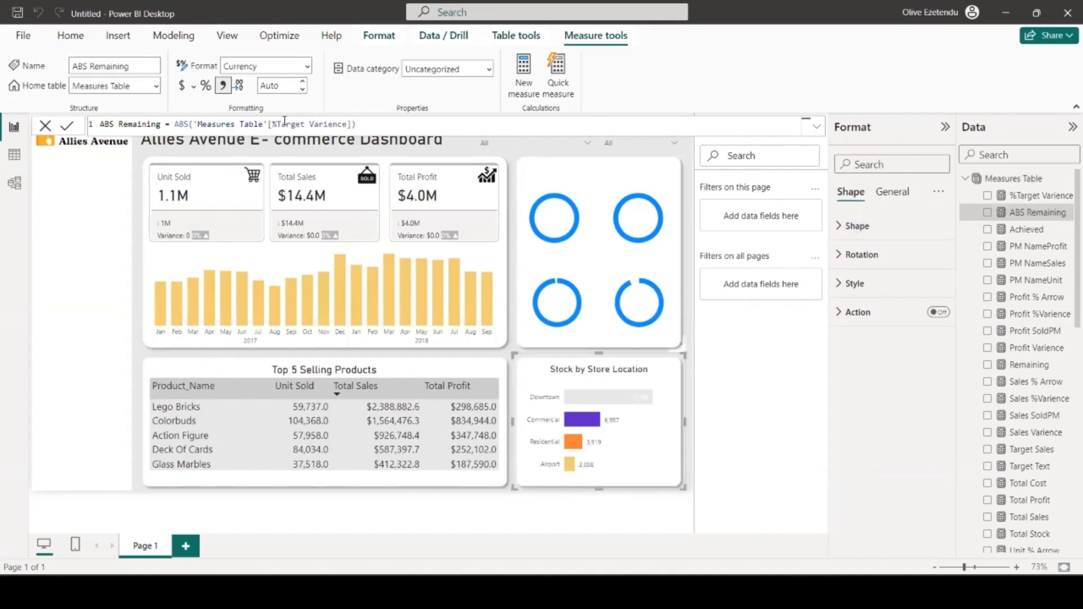
- Format the ABS Remaining measure as a percentage and show it in a new, smaller card visual
{"action": "left_click", "coordinate": [206, 86]}
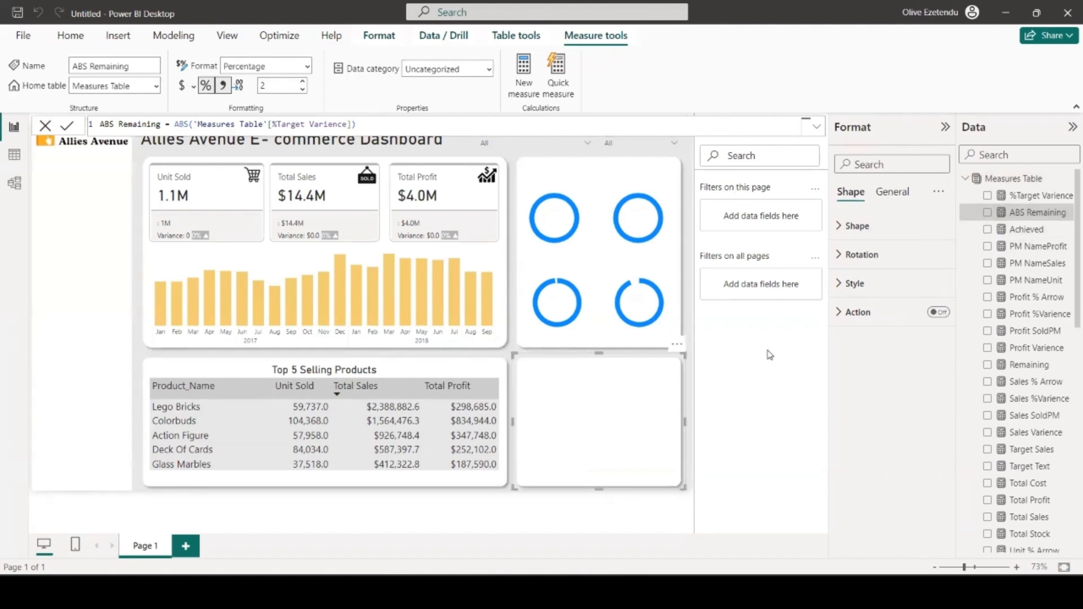
{"action": "left_click", "coordinate": [691, 179]}
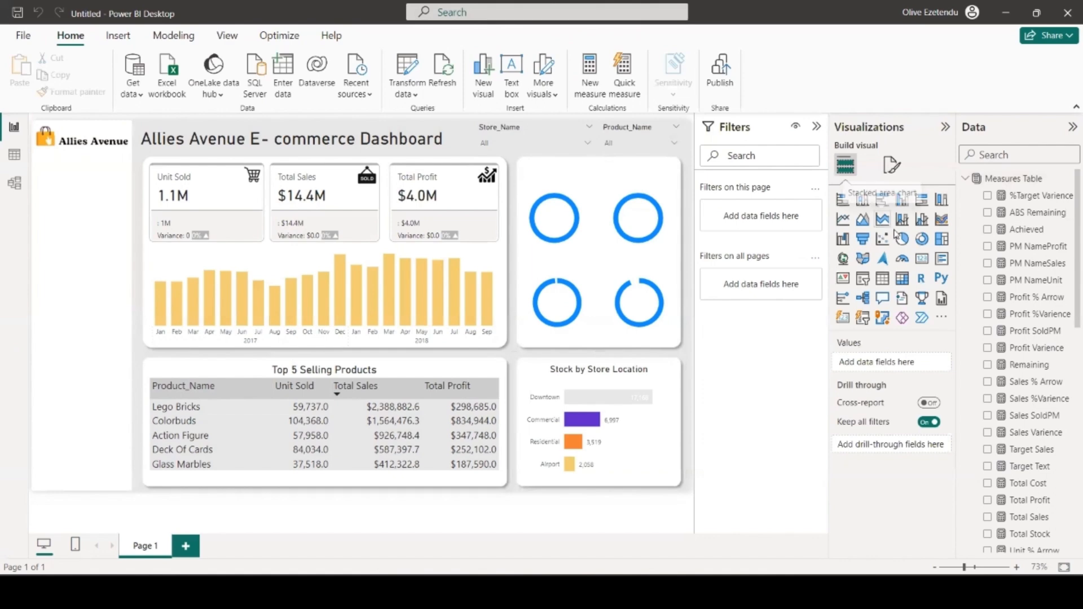
{"action": "left_click", "coordinate": [922, 258]}
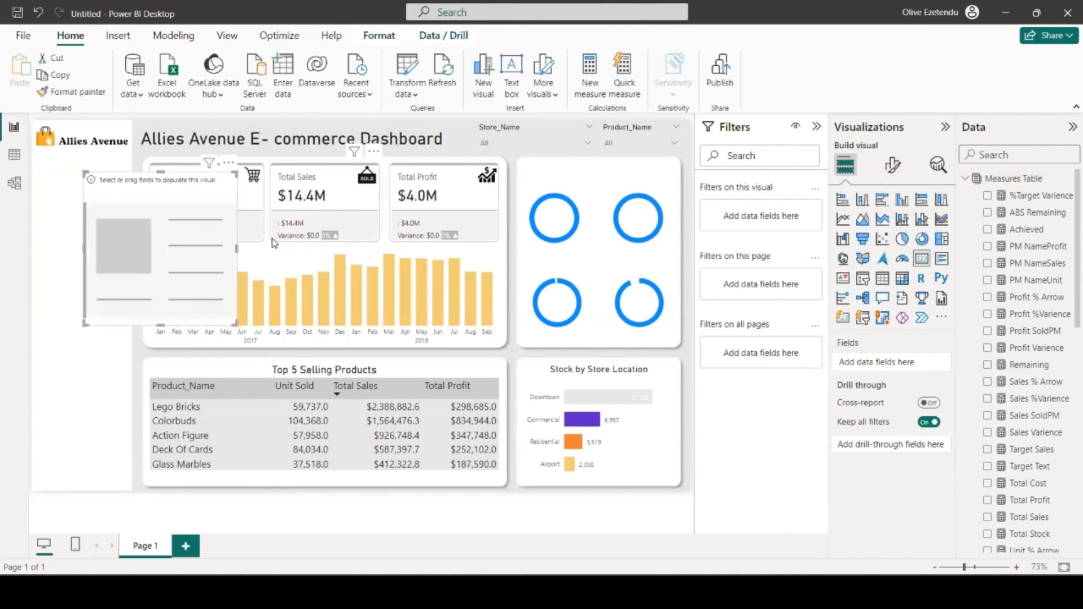
{"action": "left_click_drag", "start_coordinate": [1038, 213], "coordinate": [909, 366]}
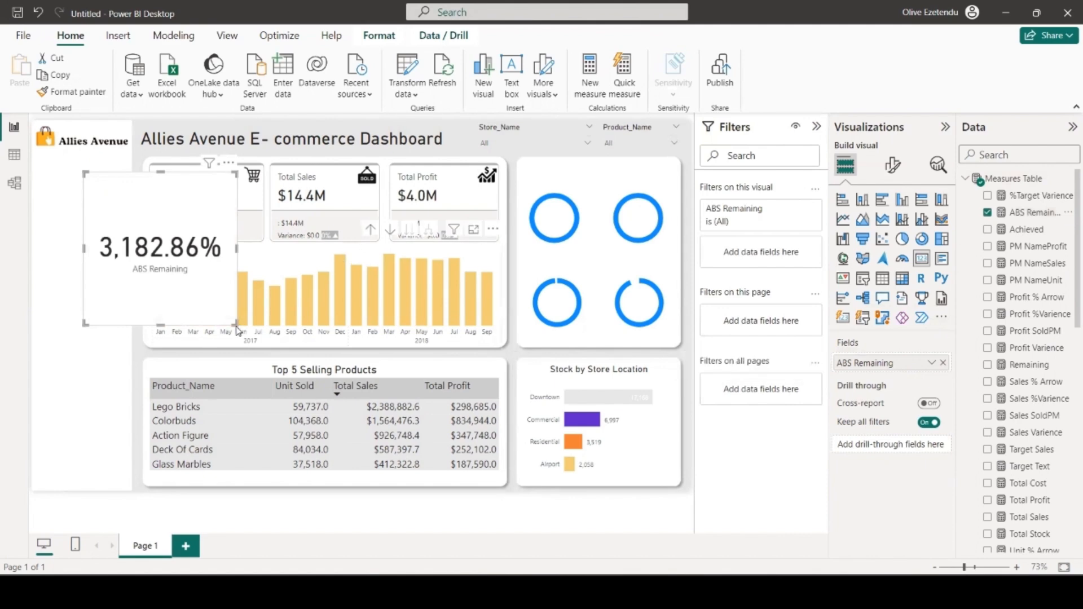
{"action": "left_click_drag", "start_coordinate": [237, 325], "coordinate": [211, 244]}
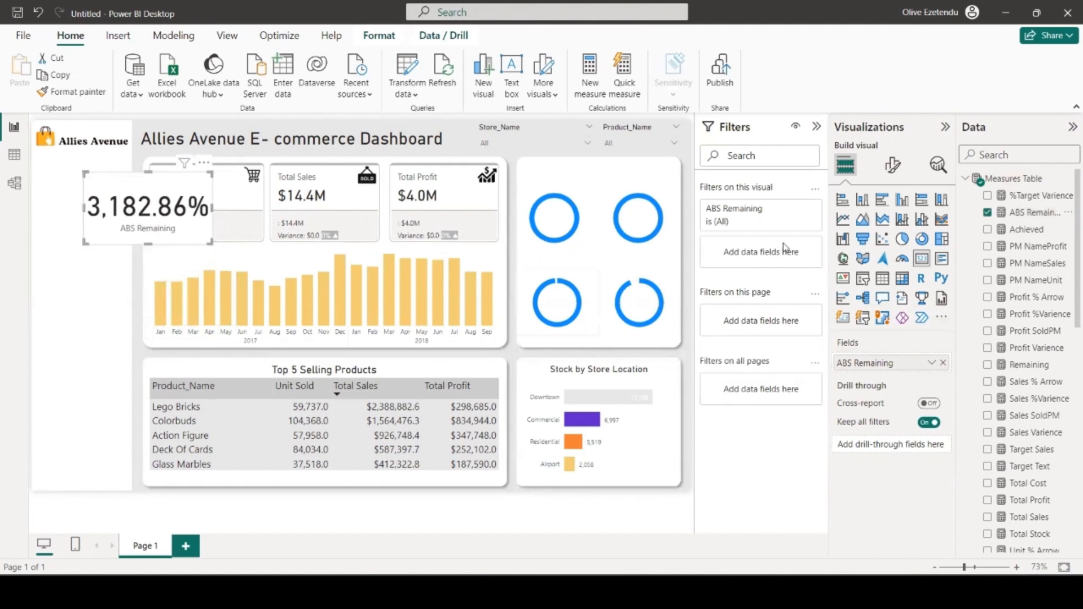
- Turn off the ABS Remaining card's category label and set its callout value font size to 15
{"action": "left_click", "coordinate": [895, 170]}
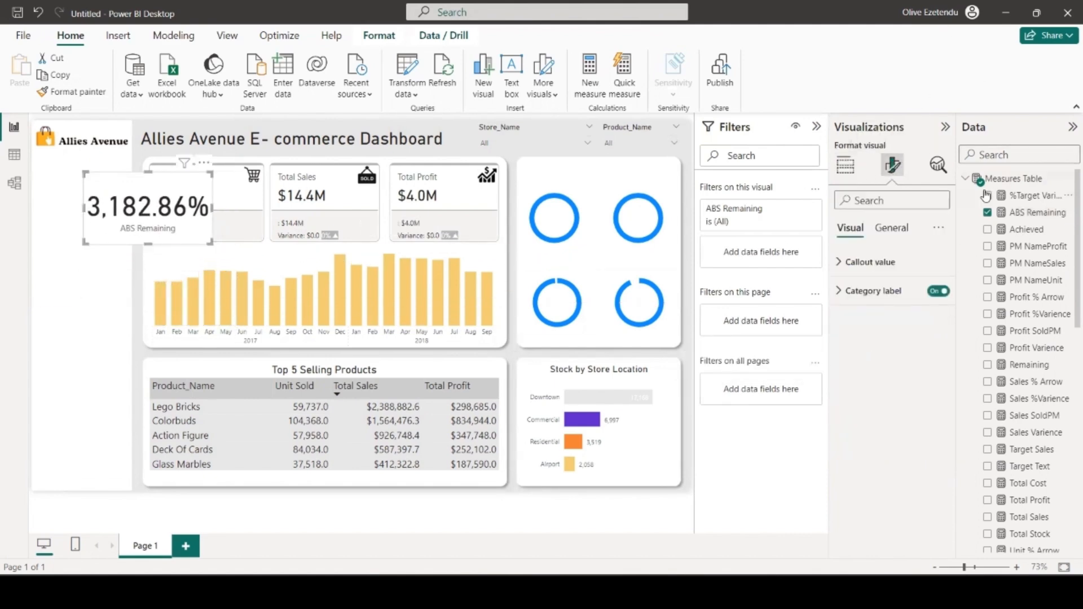
{"action": "left_click", "coordinate": [933, 299]}
{"action": "left_click", "coordinate": [863, 262]}
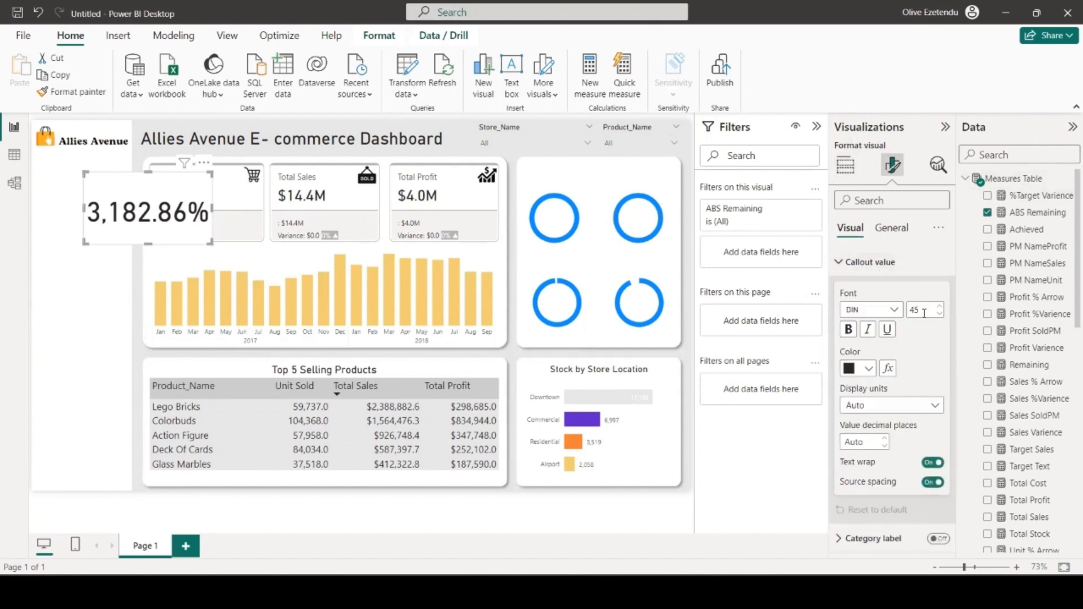
{"action": "type", "text": "15"}
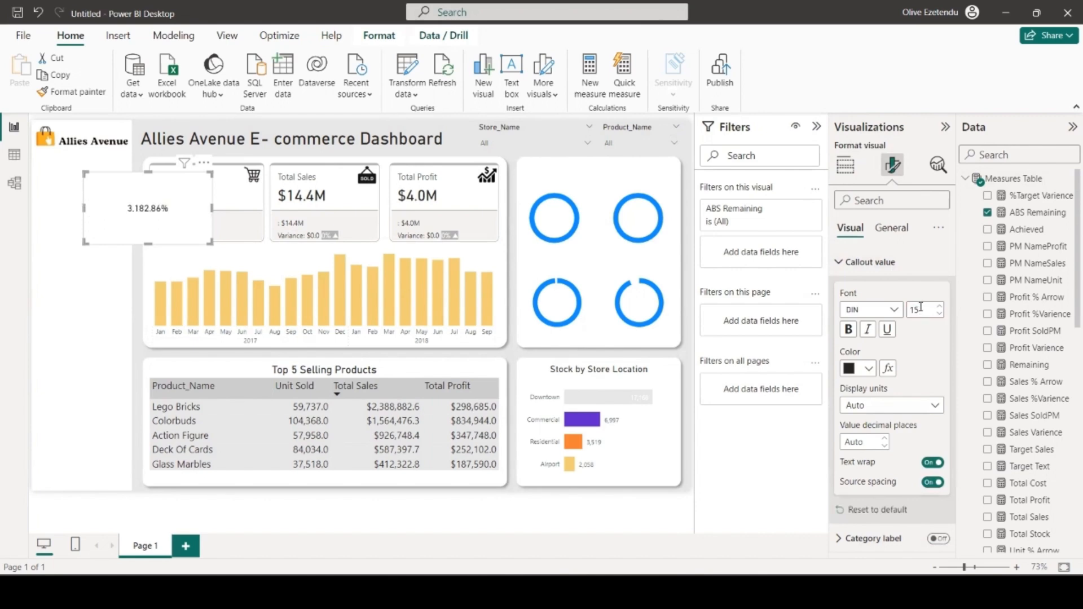
- Set the ABS Remaining card's background transparency to 100% and shrink it to fit below the Allies Avenue logo
{"action": "left_click", "coordinate": [894, 229]}
{"action": "left_click", "coordinate": [875, 319]}
{"action": "left_click_drag", "start_coordinate": [890, 432], "coordinate": [939, 432]}
{"action": "left_click_drag", "start_coordinate": [209, 242], "coordinate": [80, 191]}
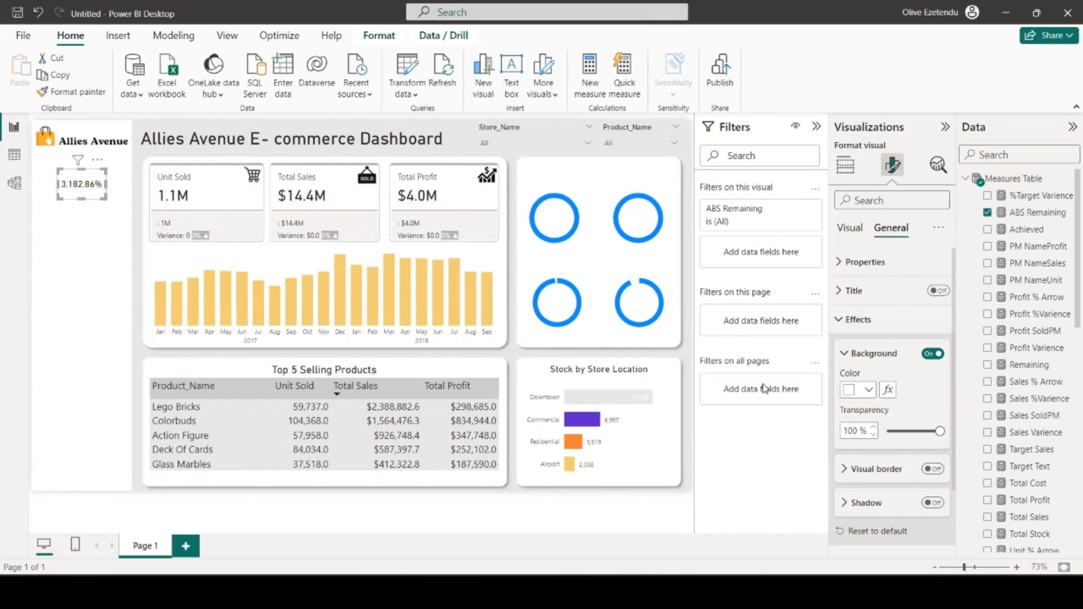
{"action": "left_click", "coordinate": [51, 331]}
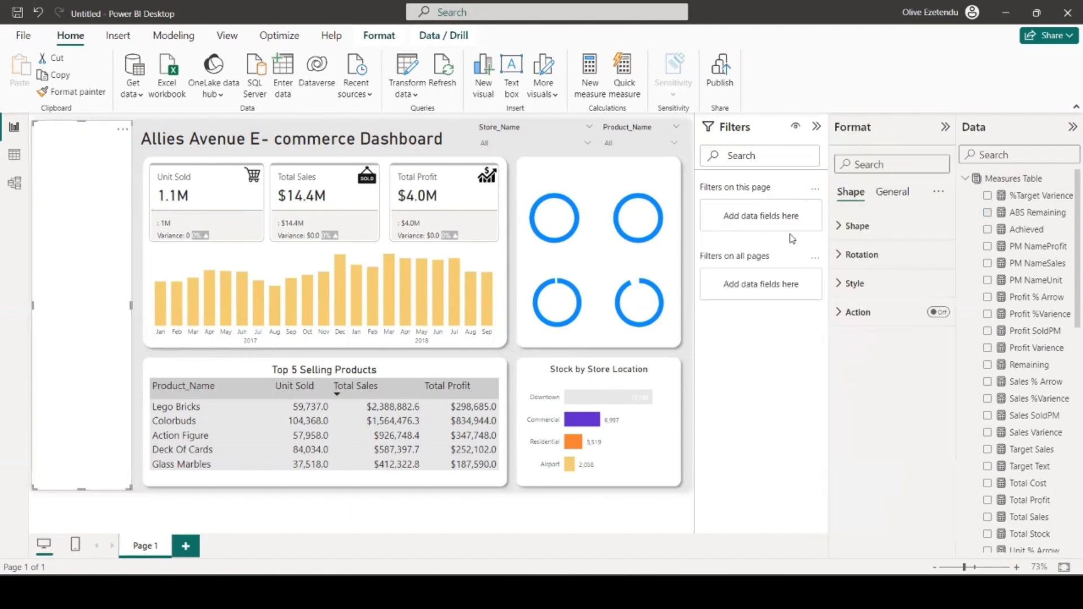
{"action": "key", "text": "Escape"}
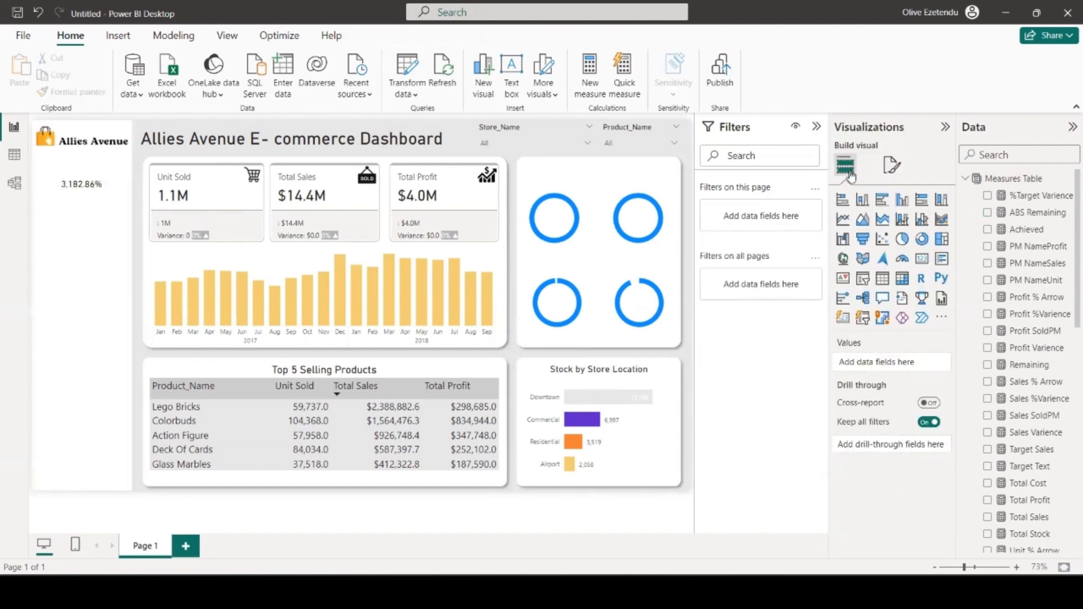
- Add a card showing the Target Text measure, with its category label off and a callout font size of 15
{"action": "left_click", "coordinate": [922, 260]}
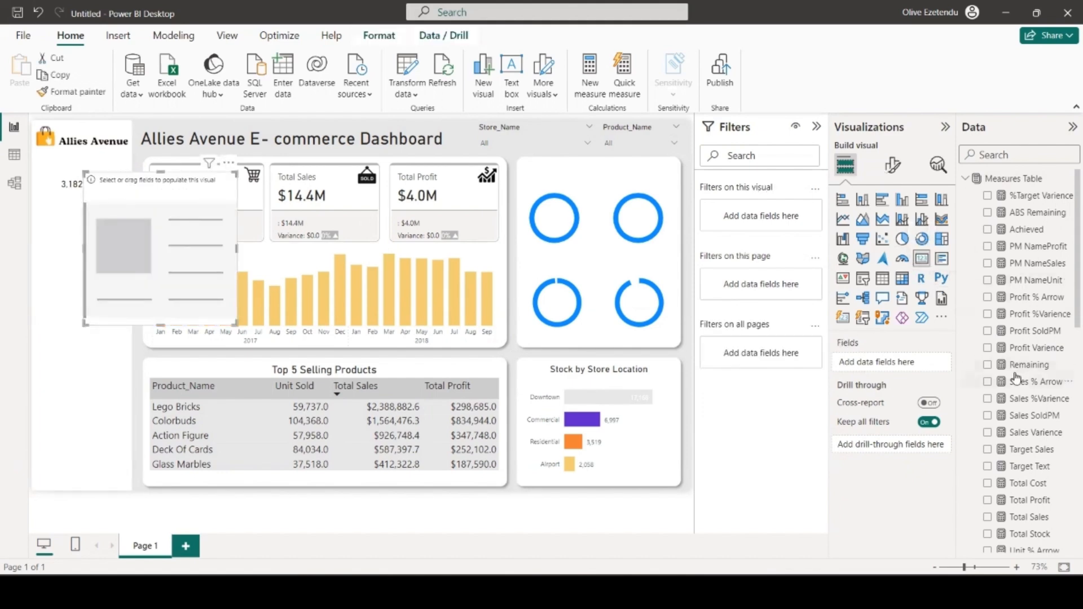
{"action": "left_click_drag", "start_coordinate": [1041, 467], "coordinate": [910, 368]}
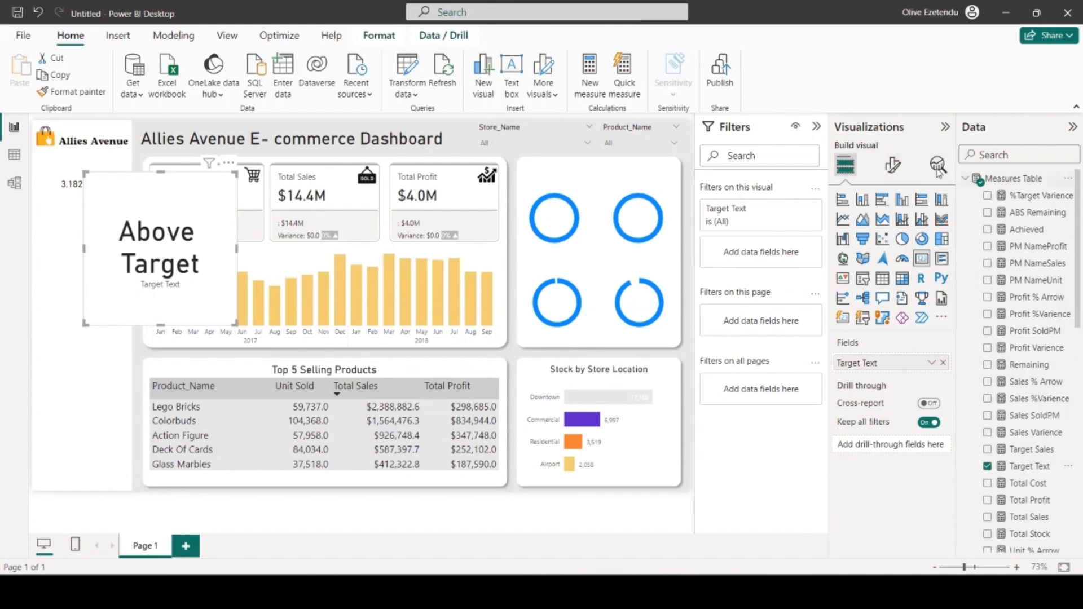
{"action": "left_click", "coordinate": [889, 181]}
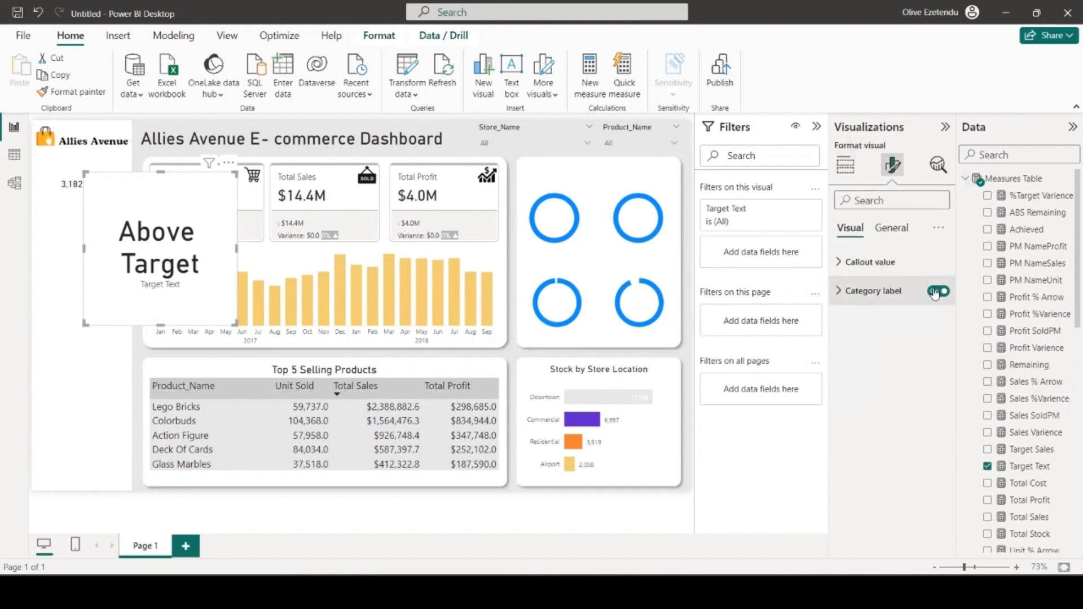
{"action": "left_click", "coordinate": [938, 291]}
{"action": "left_click", "coordinate": [870, 262]}
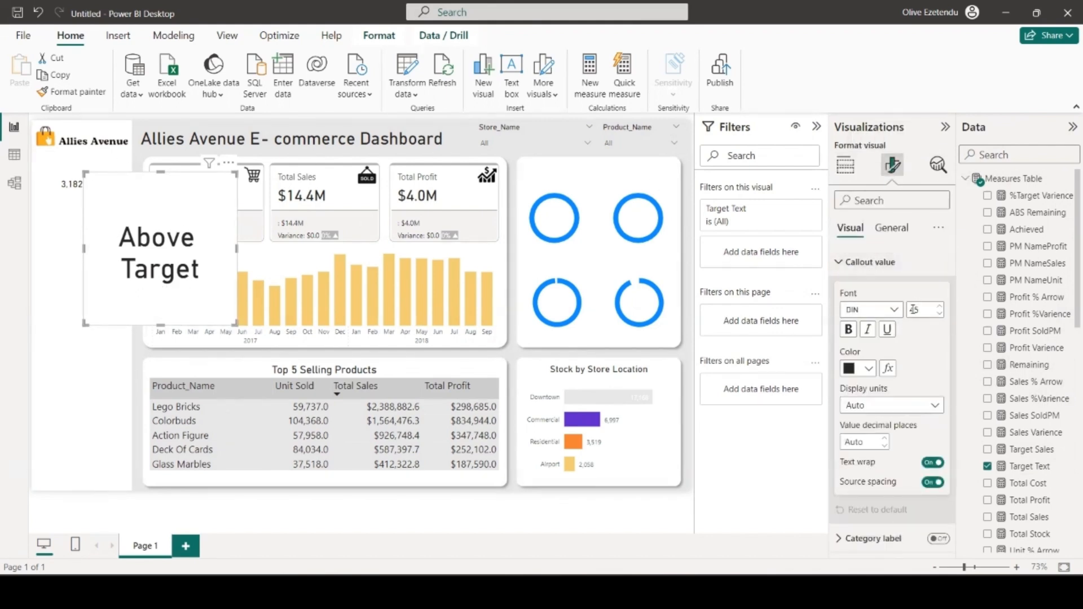
{"action": "type", "text": "15"}
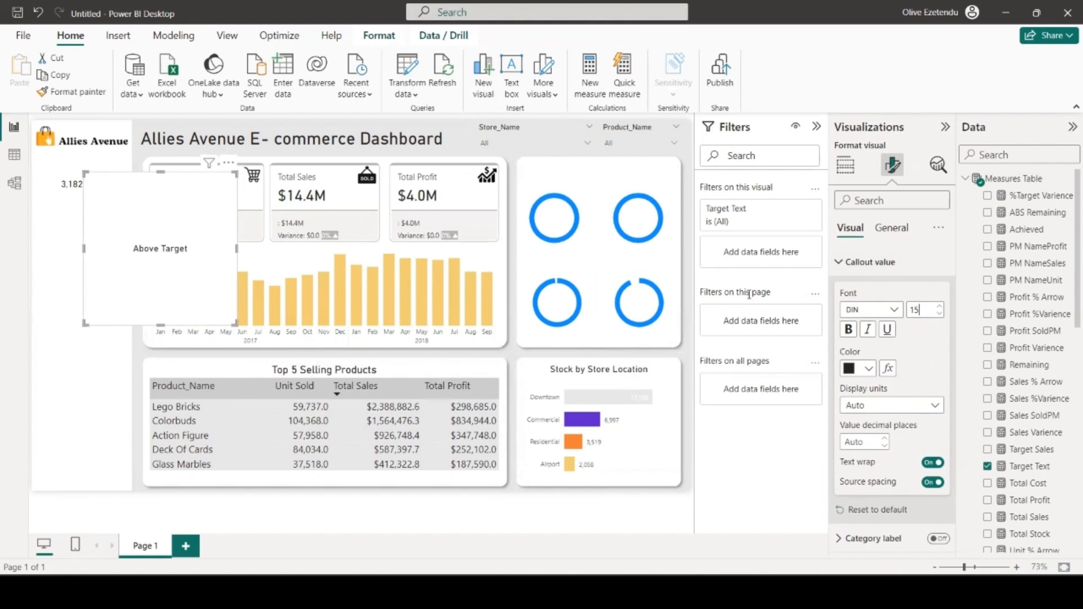
- Set the Target Text card's background transparency to 100% and shrink it to fit just below the percentage card
{"action": "left_click", "coordinate": [883, 234]}
{"action": "left_click", "coordinate": [893, 321]}
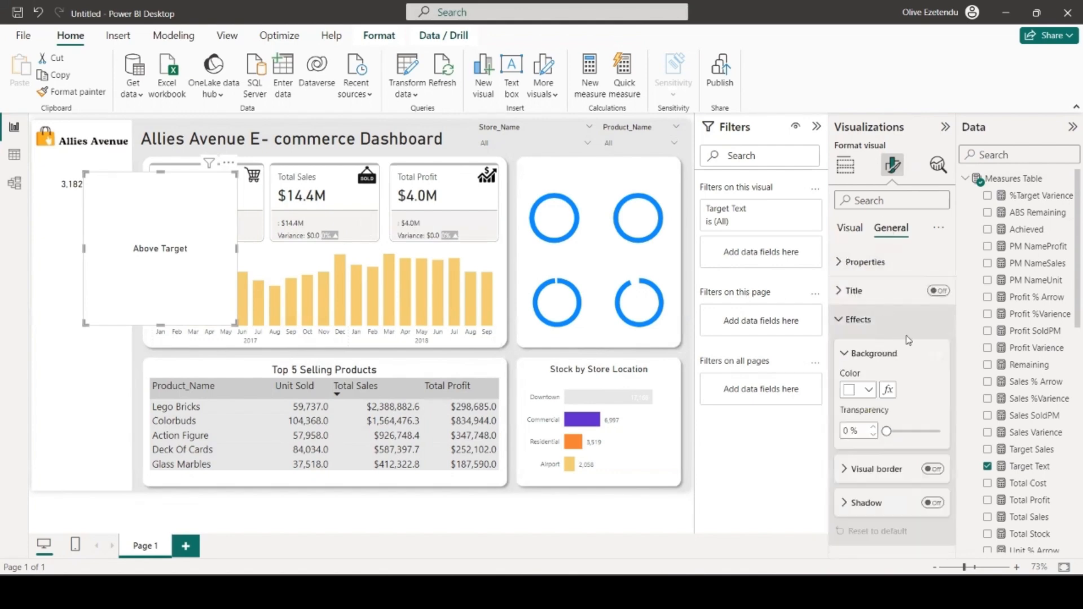
{"action": "left_click_drag", "start_coordinate": [886, 431], "coordinate": [940, 431]}
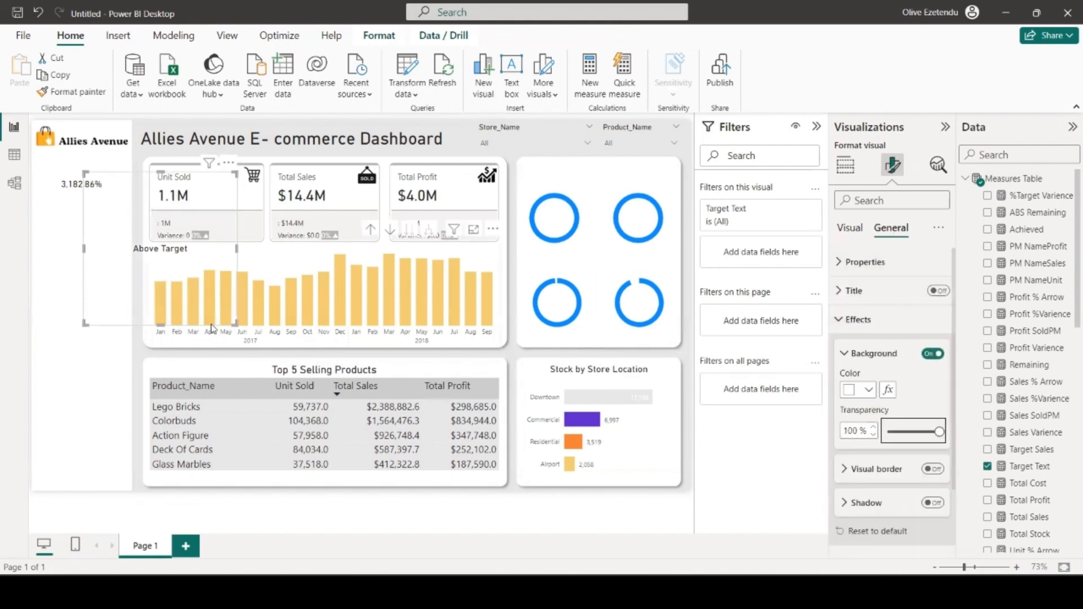
{"action": "left_click_drag", "start_coordinate": [232, 322], "coordinate": [81, 197]}
- Set the Target Text card's callout font size to 10 and place both cards over the upper-left donut chart
{"action": "left_click", "coordinate": [850, 228]}
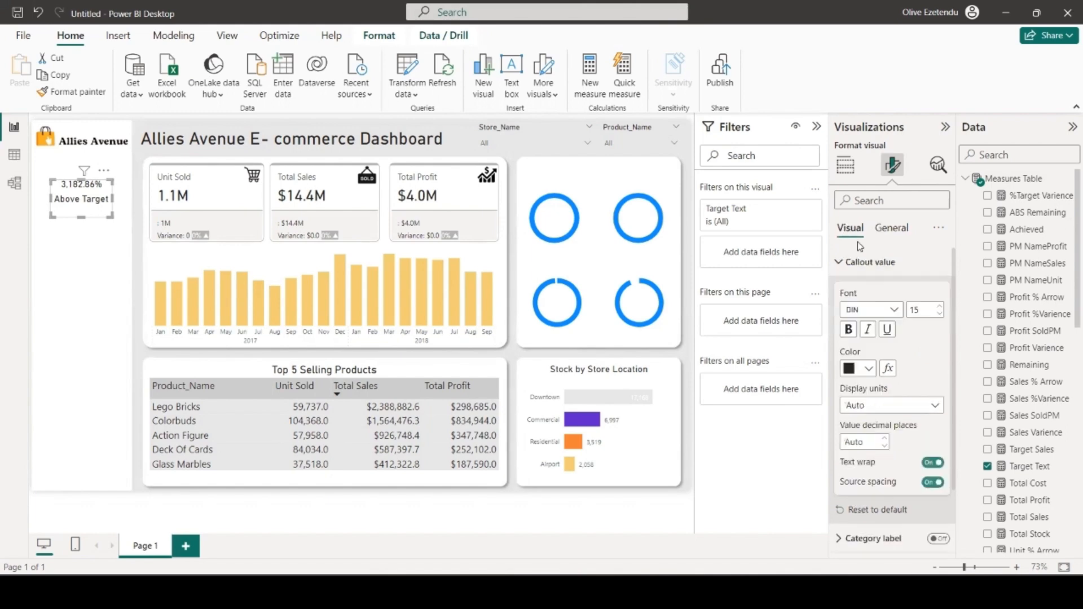
{"action": "left_click", "coordinate": [940, 314]}
{"action": "left_click", "coordinate": [940, 315]}
{"action": "left_click", "coordinate": [940, 314]}
{"action": "left_click", "coordinate": [940, 315]}
{"action": "left_click", "coordinate": [940, 314]}
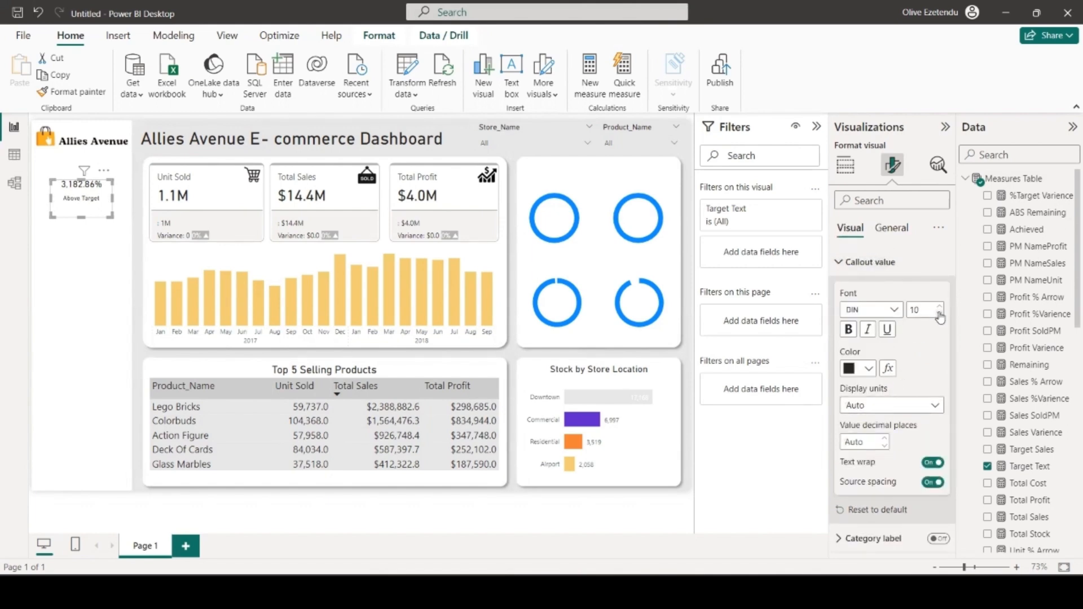
{"action": "left_click_drag", "start_coordinate": [93, 199], "coordinate": [590, 275]}
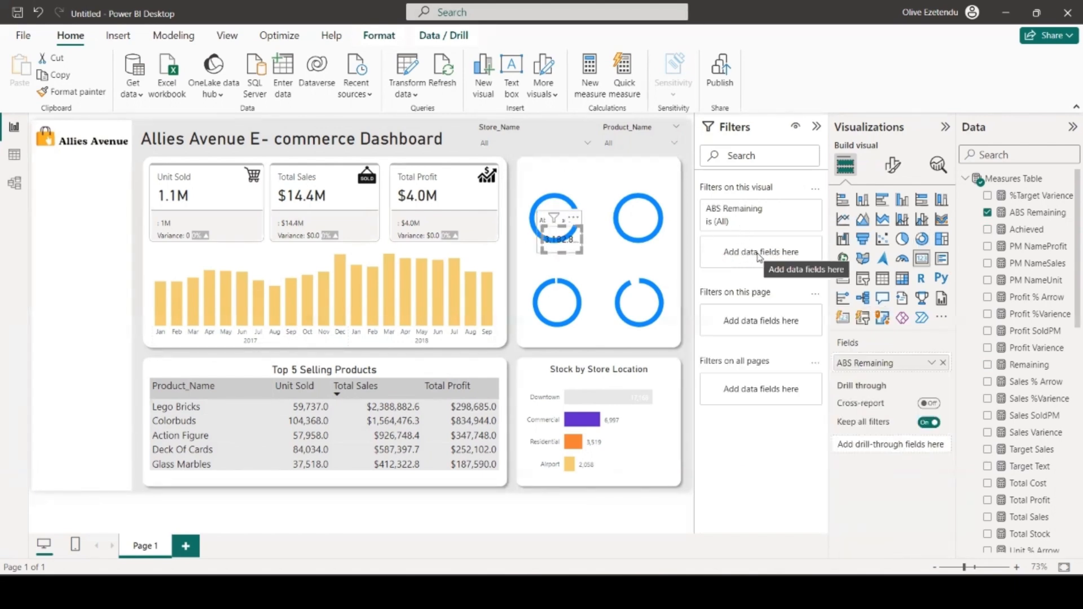
- Filter the ABS Remaining card by Store_Name to Maven Toys Ciudad de Mexico 2, requiring single selection
{"action": "scroll", "coordinate": [1024, 434], "scroll_direction": "down", "scroll_amount": 10}
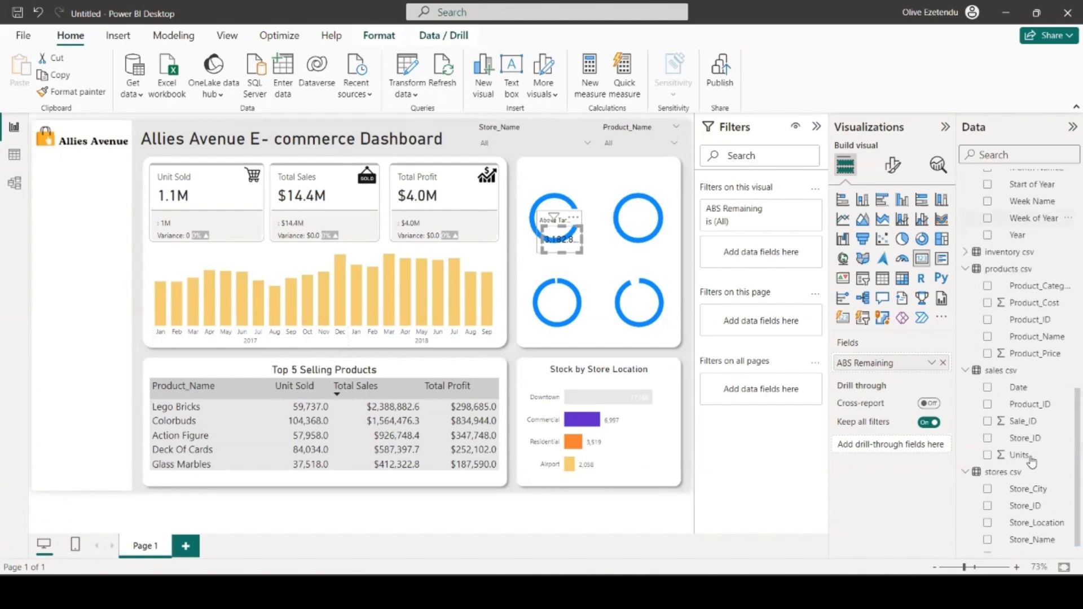
{"action": "left_click_drag", "start_coordinate": [1051, 527], "coordinate": [802, 264]}
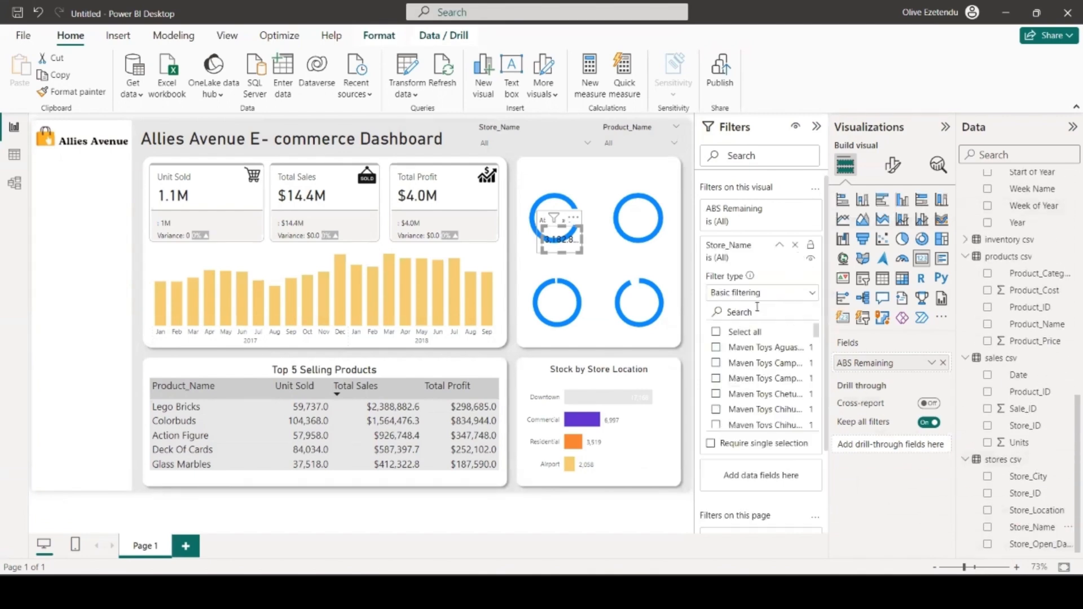
{"action": "type", "text": "ciuda"}
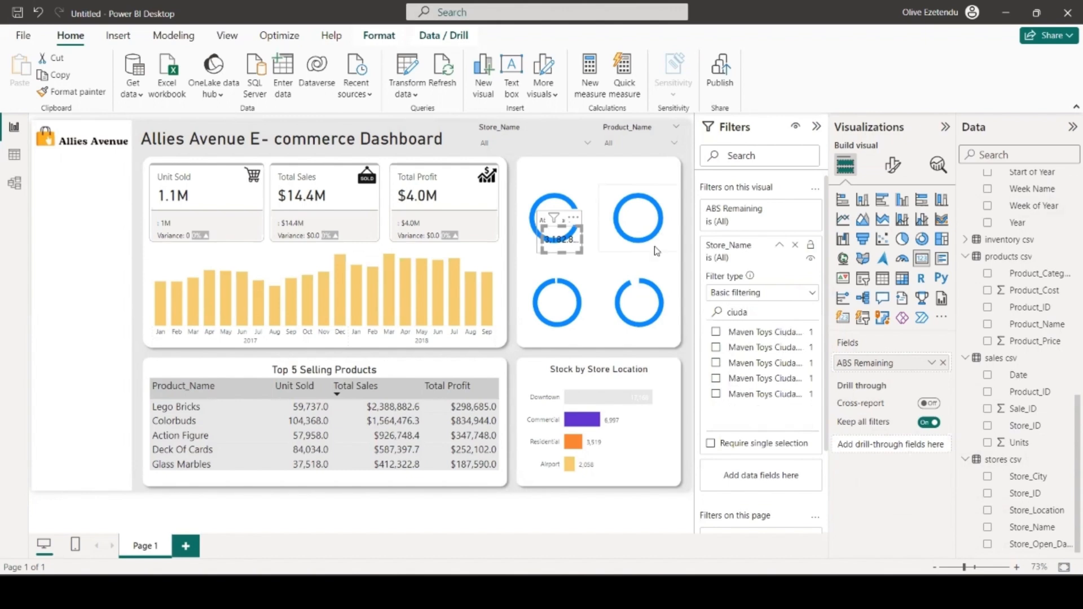
{"action": "left_click", "coordinate": [744, 444]}
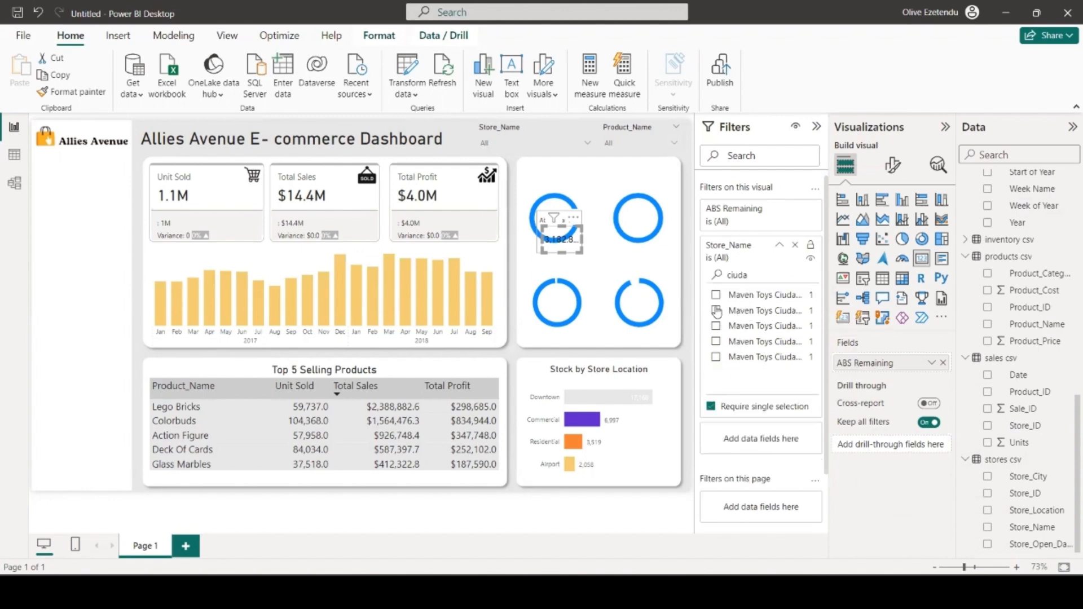
{"action": "left_click", "coordinate": [717, 311]}
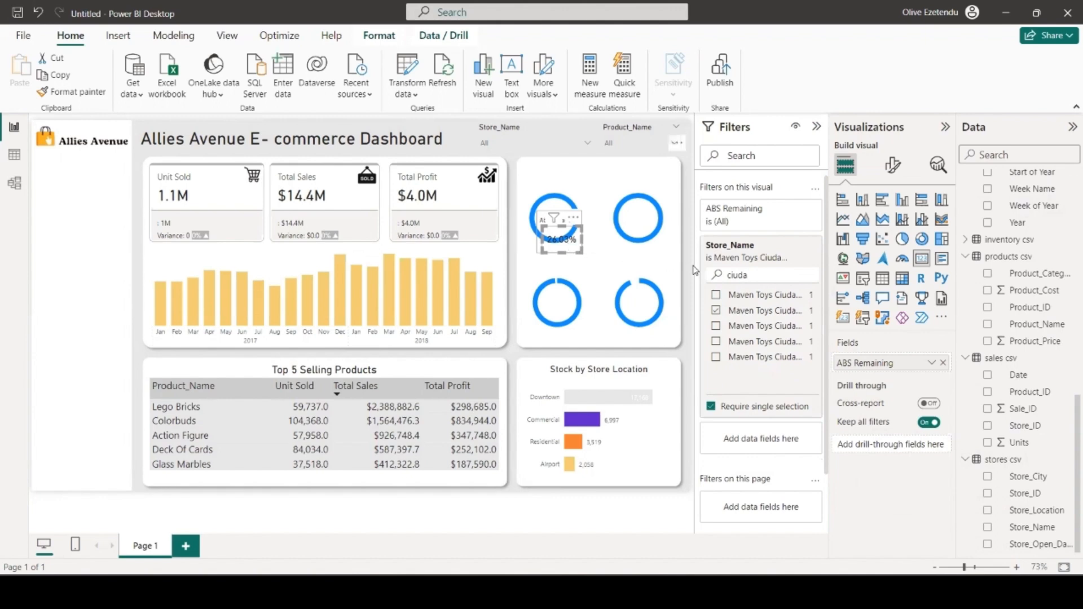
- Set the ABS Remaining measure to show 0 decimal places
{"action": "scroll", "coordinate": [998, 399], "scroll_direction": "down", "scroll_amount": 10}
{"action": "scroll", "coordinate": [1002, 395], "scroll_direction": "up", "scroll_amount": 1}
{"action": "left_click", "coordinate": [1031, 212]}
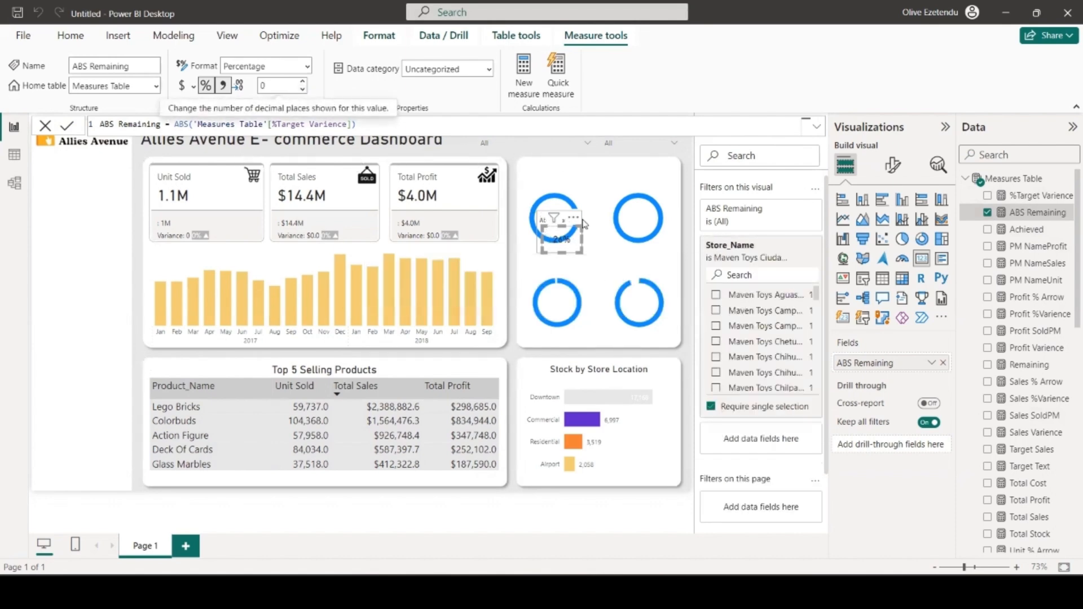
{"action": "left_click", "coordinate": [600, 270]}
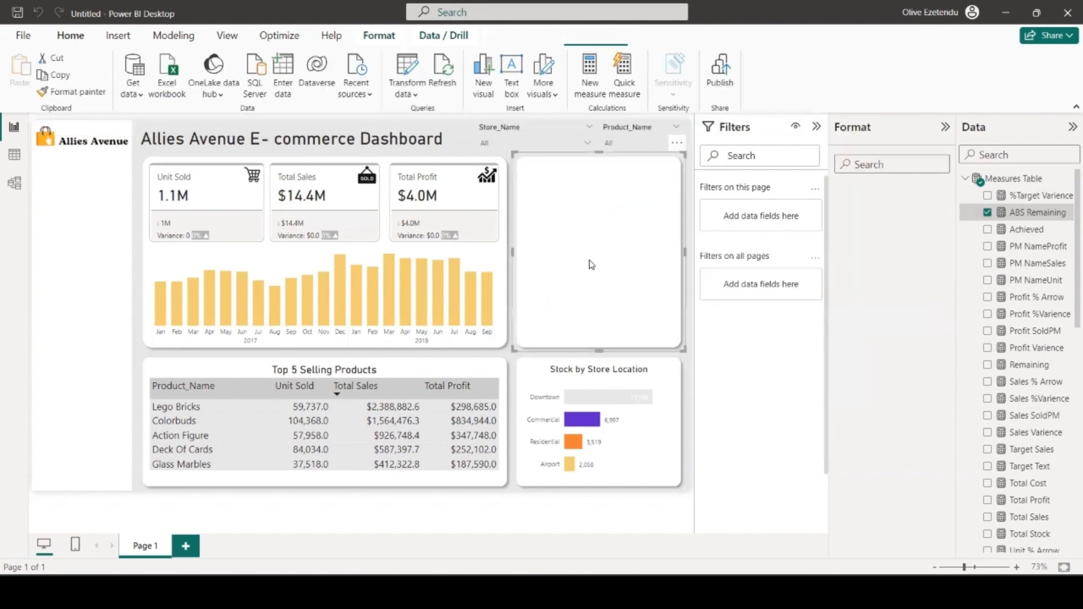
{"action": "left_click", "coordinate": [459, 149]}
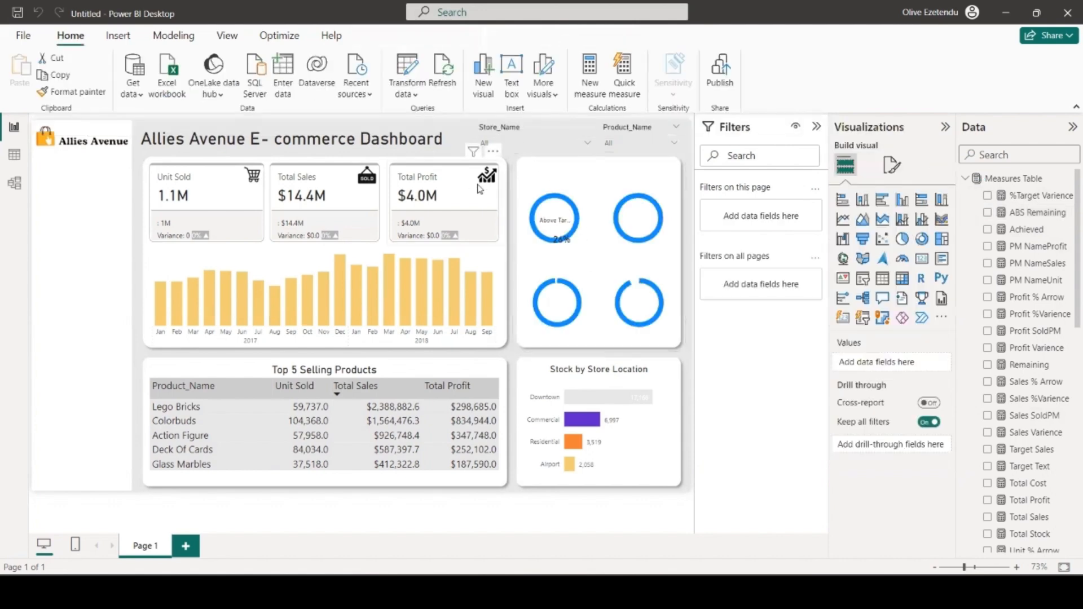
- Filter the Target Text card by Store_Name to Maven Toys Ciudad de Mexico 2, requiring single selection
{"action": "left_click", "coordinate": [553, 223]}
{"action": "left_click", "coordinate": [553, 224]}
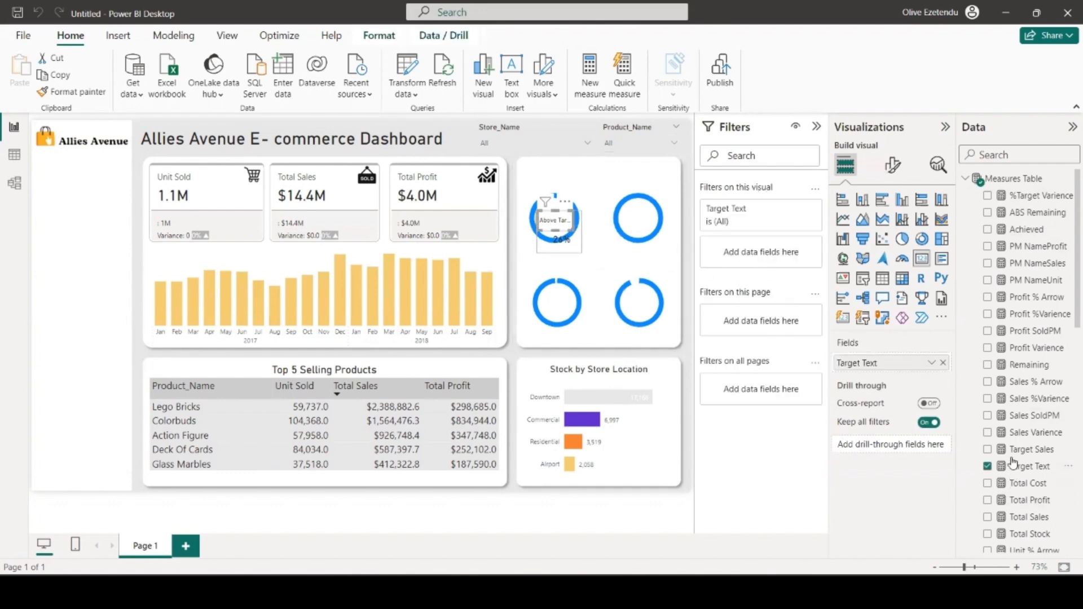
{"action": "scroll", "coordinate": [1013, 467], "scroll_direction": "down", "scroll_amount": 10}
{"action": "left_click_drag", "start_coordinate": [1052, 527], "coordinate": [791, 257]}
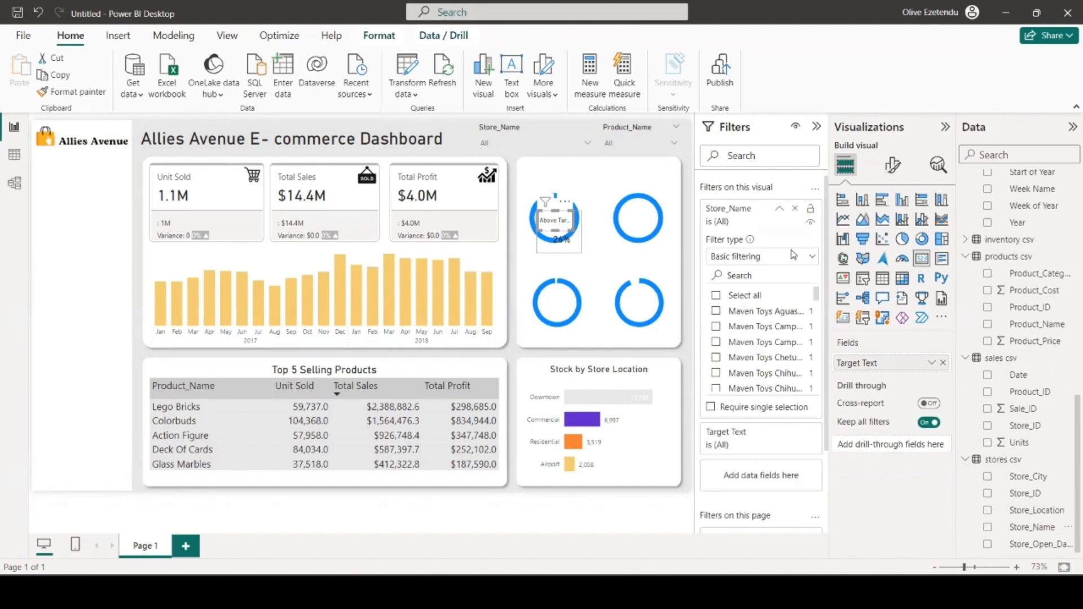
{"action": "left_click", "coordinate": [711, 407]}
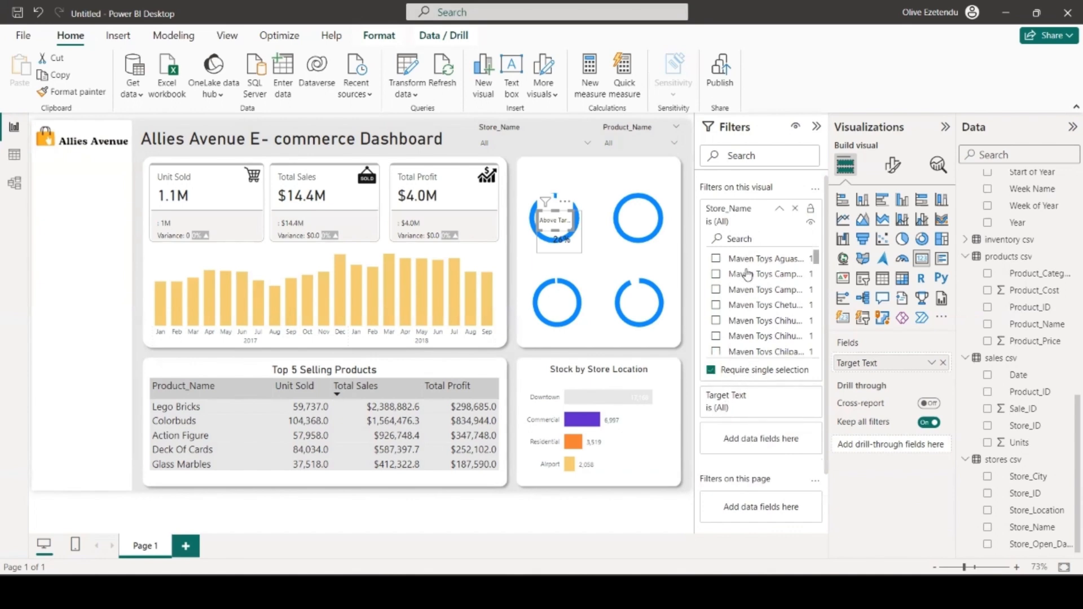
{"action": "left_click", "coordinate": [739, 240]}
{"action": "type", "text": "ciu"}
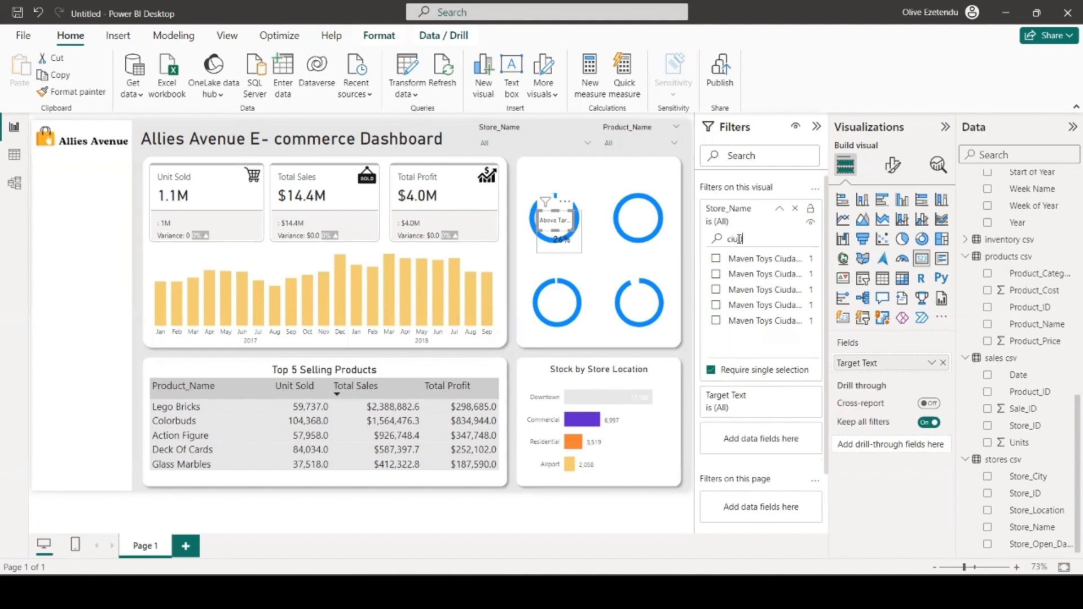
{"action": "type", "text": "d"}
{"action": "left_click", "coordinate": [717, 275]}
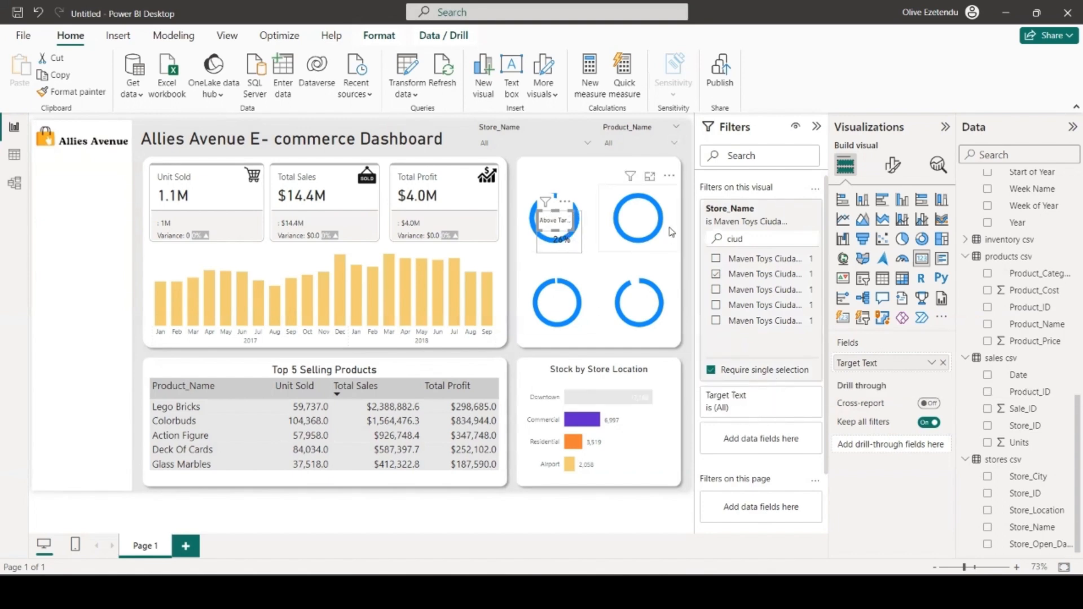
- Duplicate the grouped ABS Remaining and Target Text cards and place the copy over the upper-right donut chart
{"action": "key", "text": "ctrl+c"}
{"action": "key", "text": "ctrl+v"}
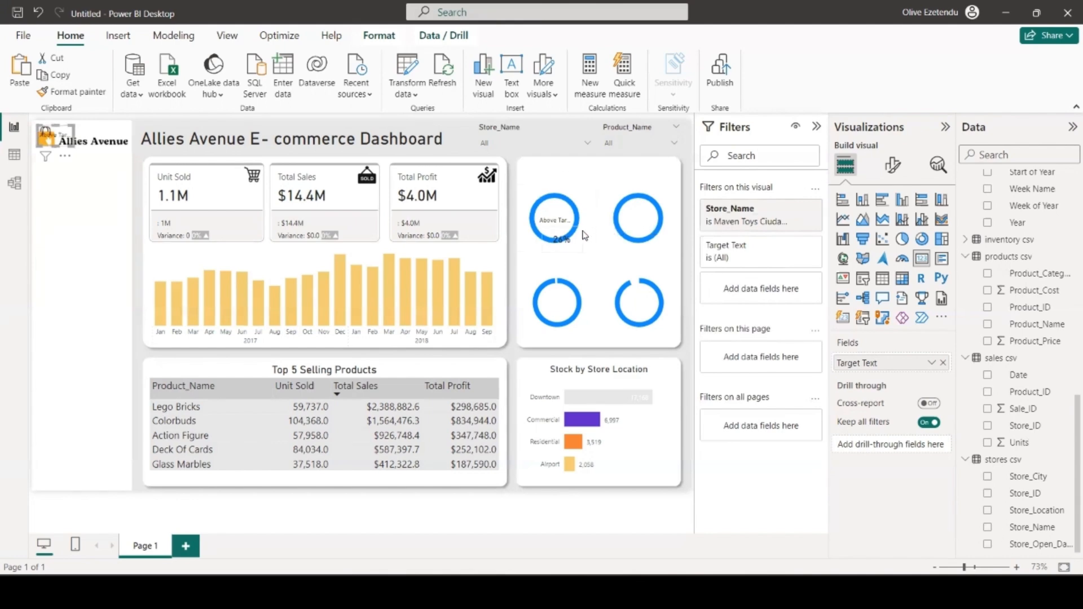
{"action": "left_click", "coordinate": [555, 227]}
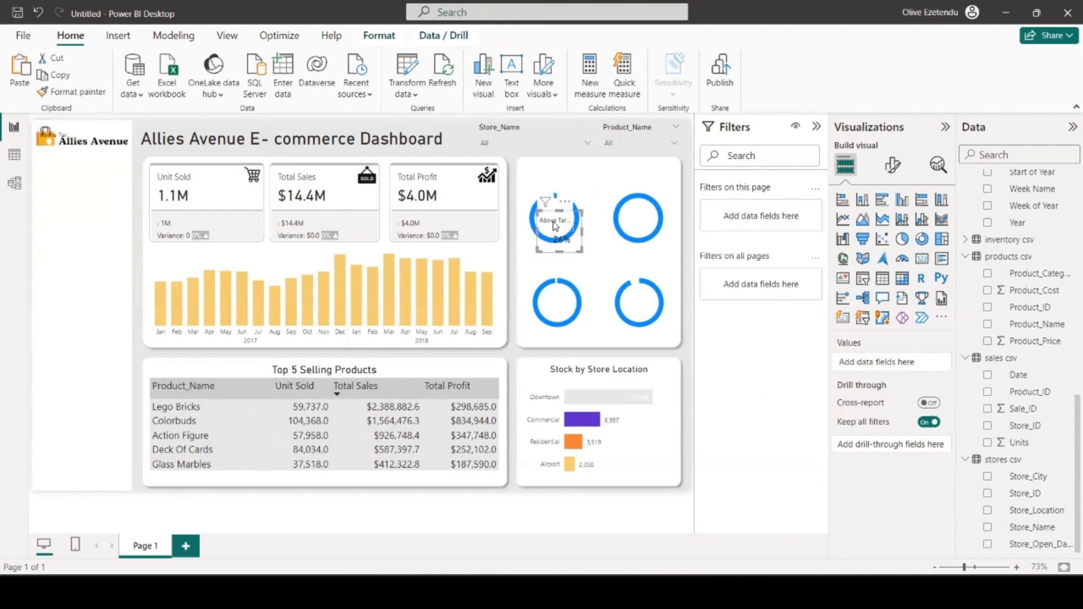
{"action": "key", "text": "ctrl+v"}
{"action": "left_click_drag", "start_coordinate": [560, 234], "coordinate": [638, 220]}
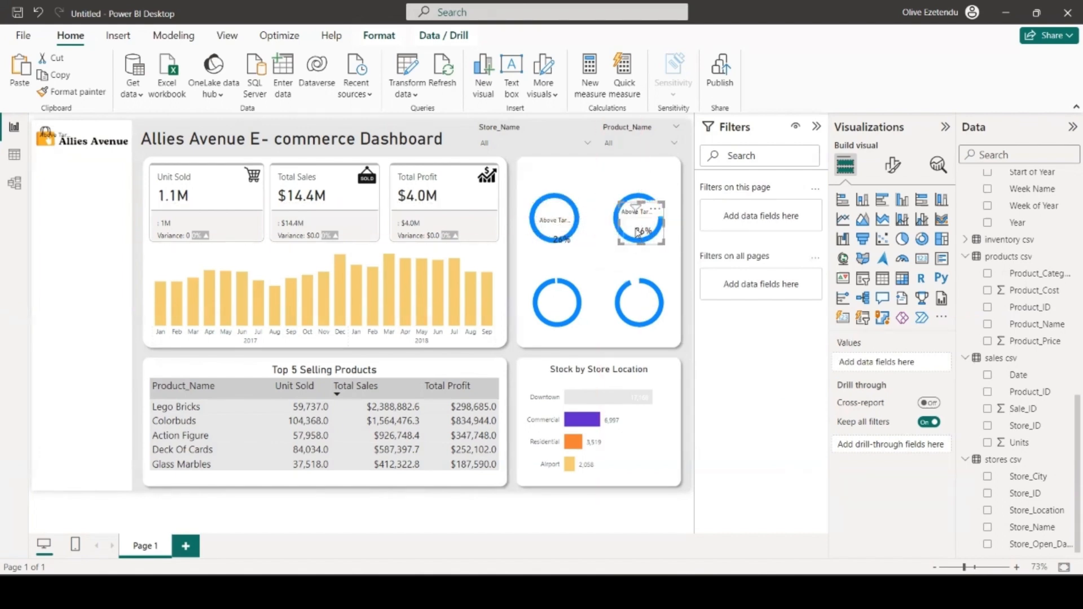
- Filter the ABS Remaining card on the upper-right donut chart by Store_Name to the third listed Maven Toys Guadalajara store
{"action": "left_click", "coordinate": [639, 234]}
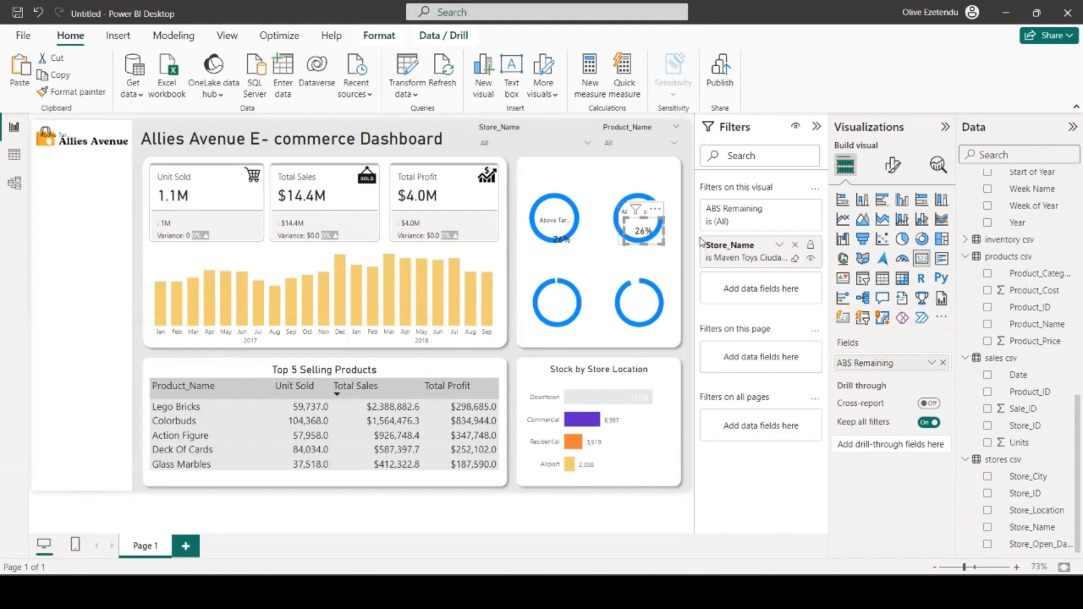
{"action": "left_click", "coordinate": [646, 195]}
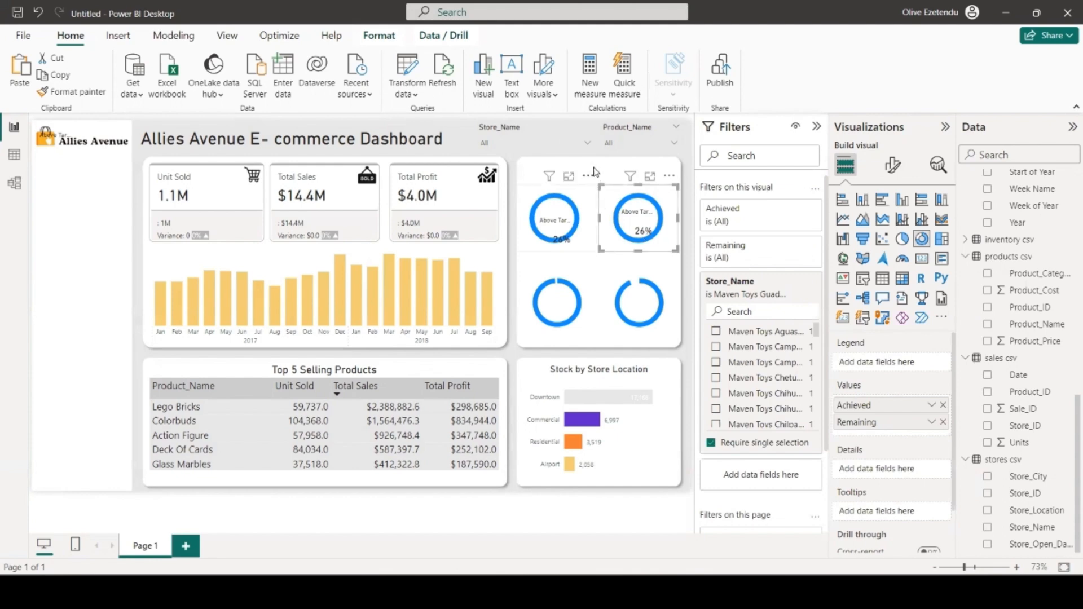
{"action": "left_click", "coordinate": [637, 231]}
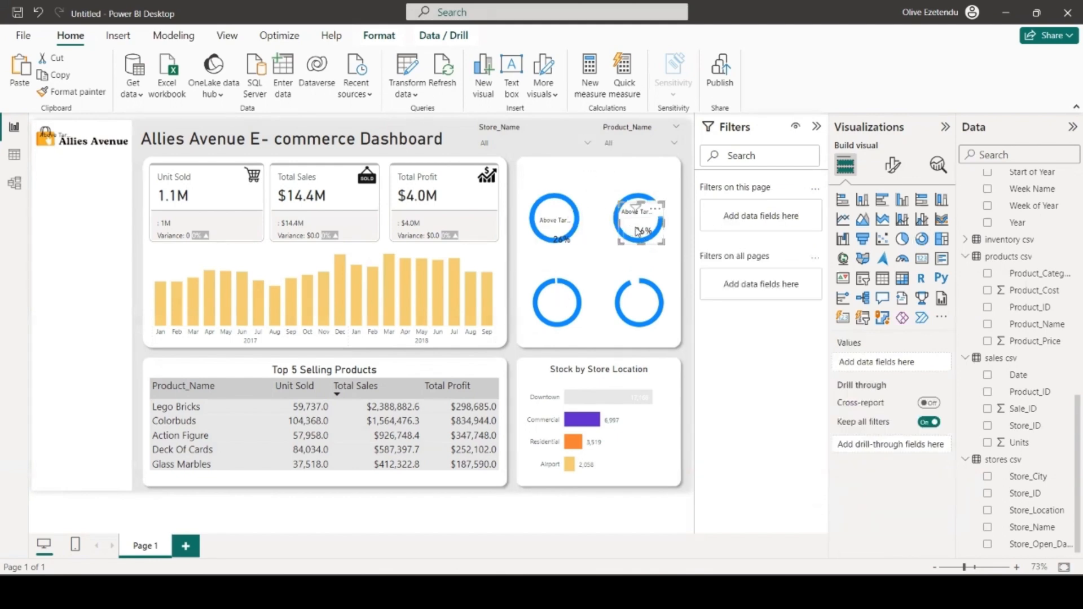
{"action": "left_click", "coordinate": [638, 231]}
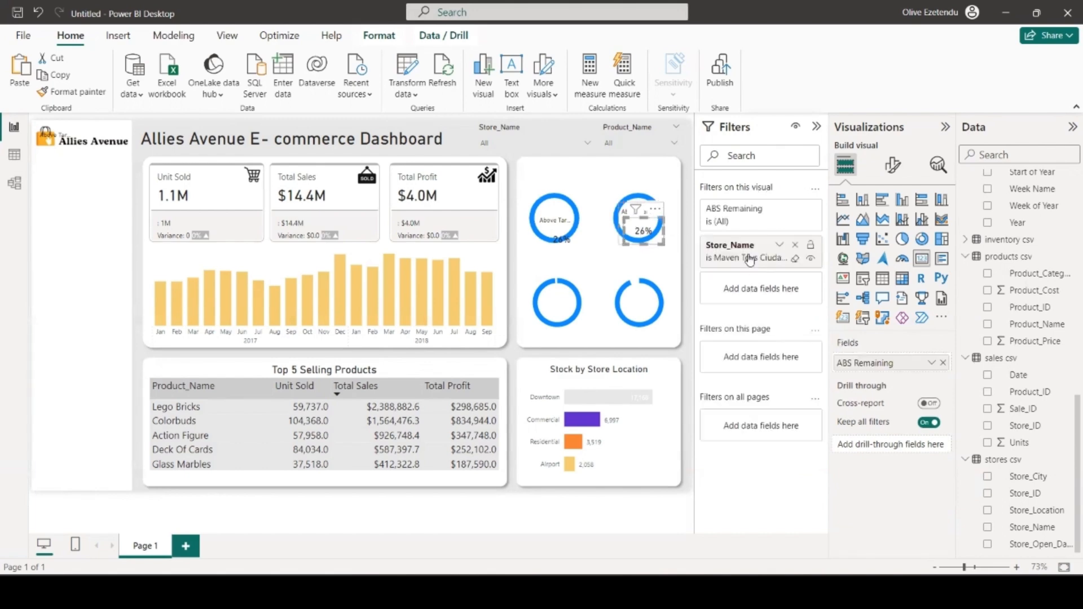
{"action": "left_click", "coordinate": [779, 245]}
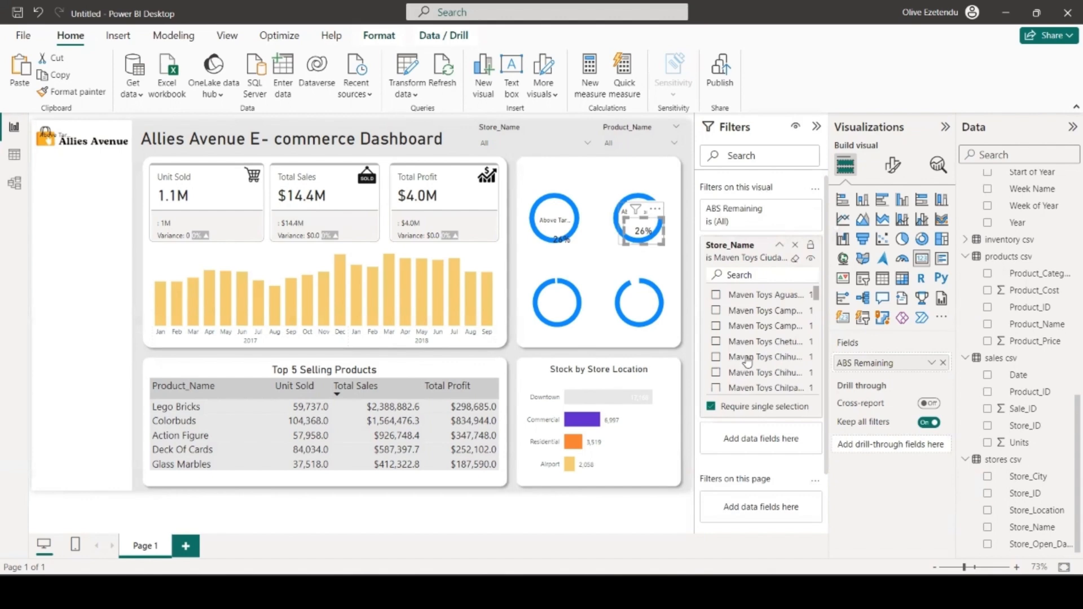
{"action": "scroll", "coordinate": [753, 316], "scroll_direction": "down", "scroll_amount": 1}
{"action": "type", "text": "gua"}
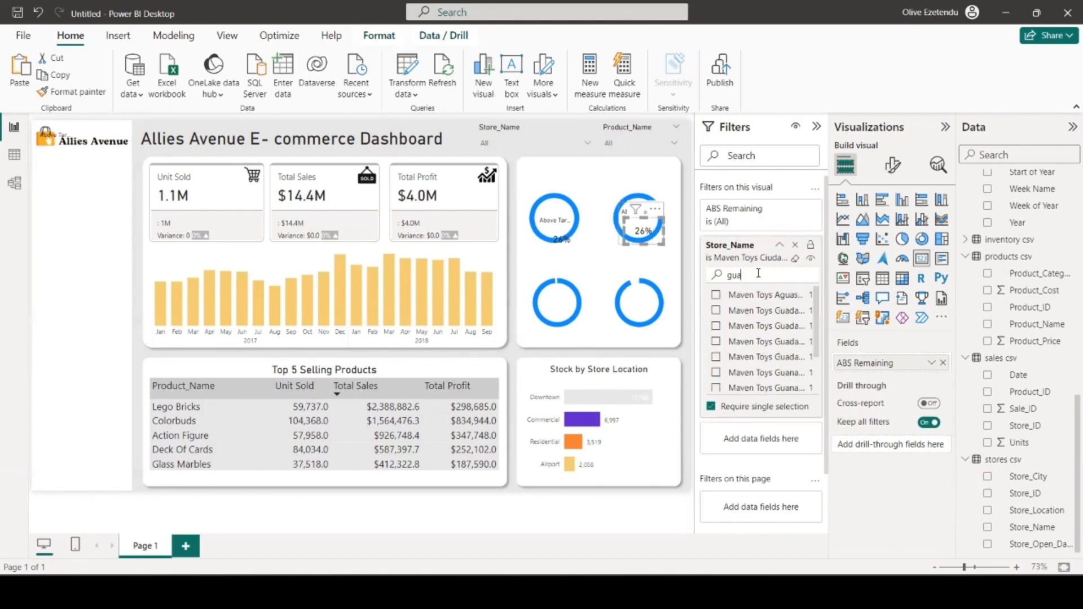
{"action": "type", "text": "dala"}
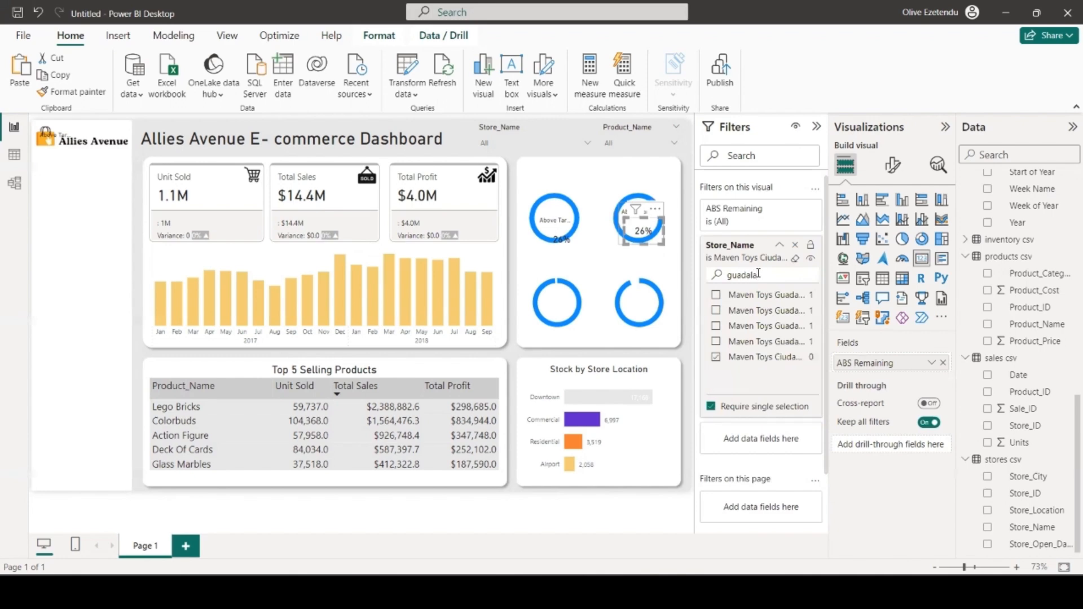
{"action": "left_click", "coordinate": [777, 327]}
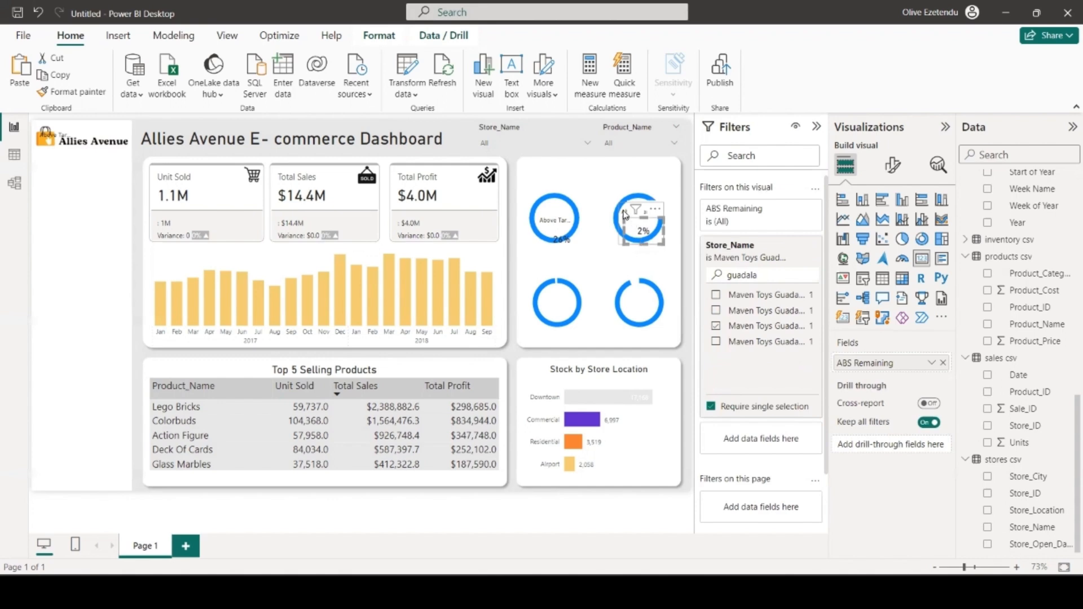
- Filter the Target Text card on the upper-right donut chart by Store_Name to the third listed Maven Toys Guadalajara store
{"action": "left_click", "coordinate": [657, 264]}
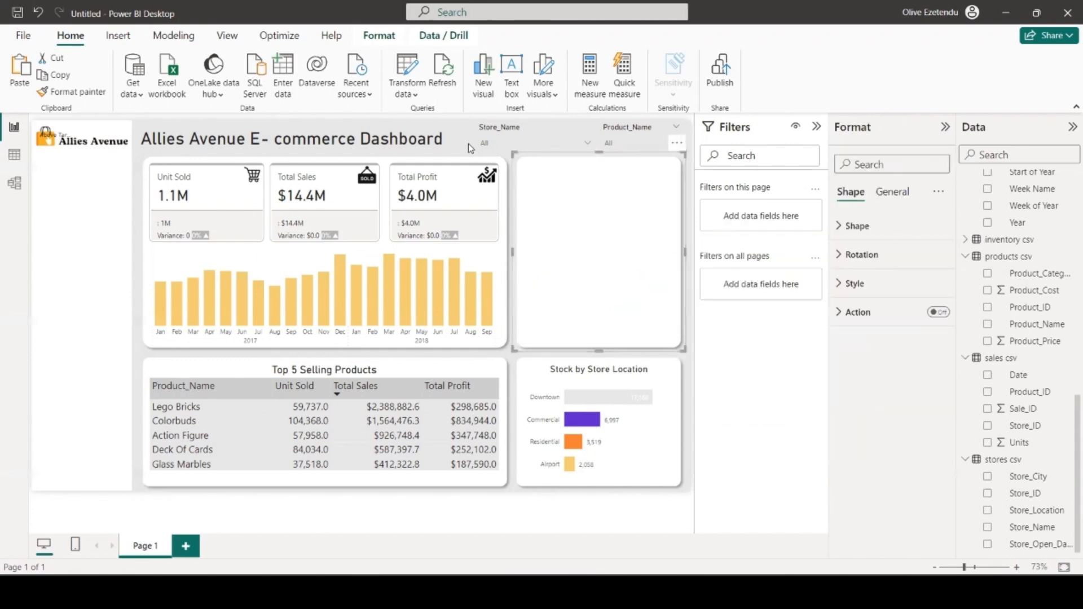
{"action": "left_click", "coordinate": [637, 218]}
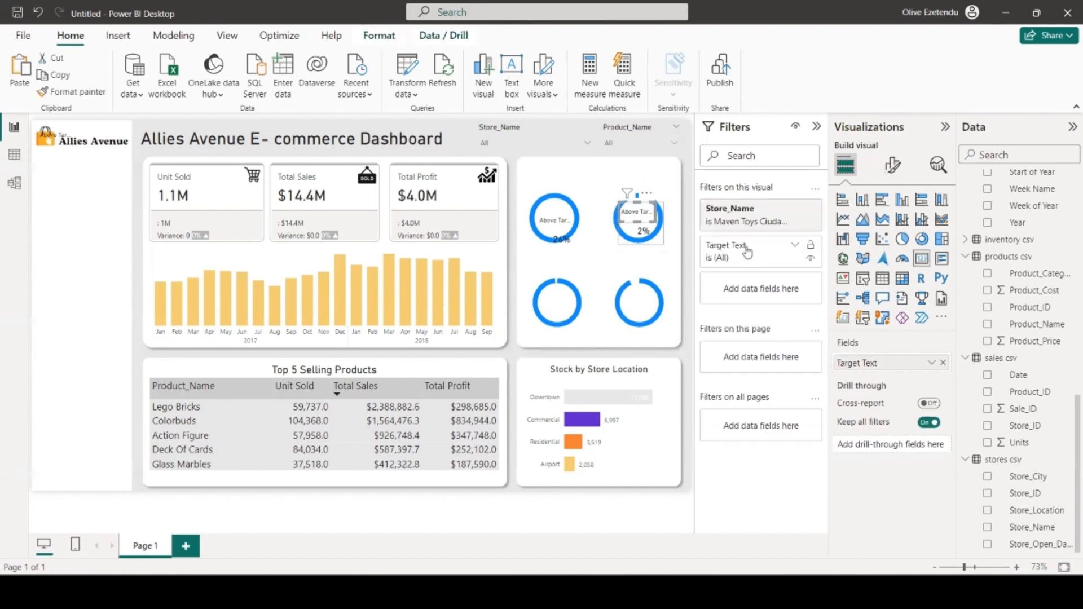
{"action": "left_click", "coordinate": [775, 222]}
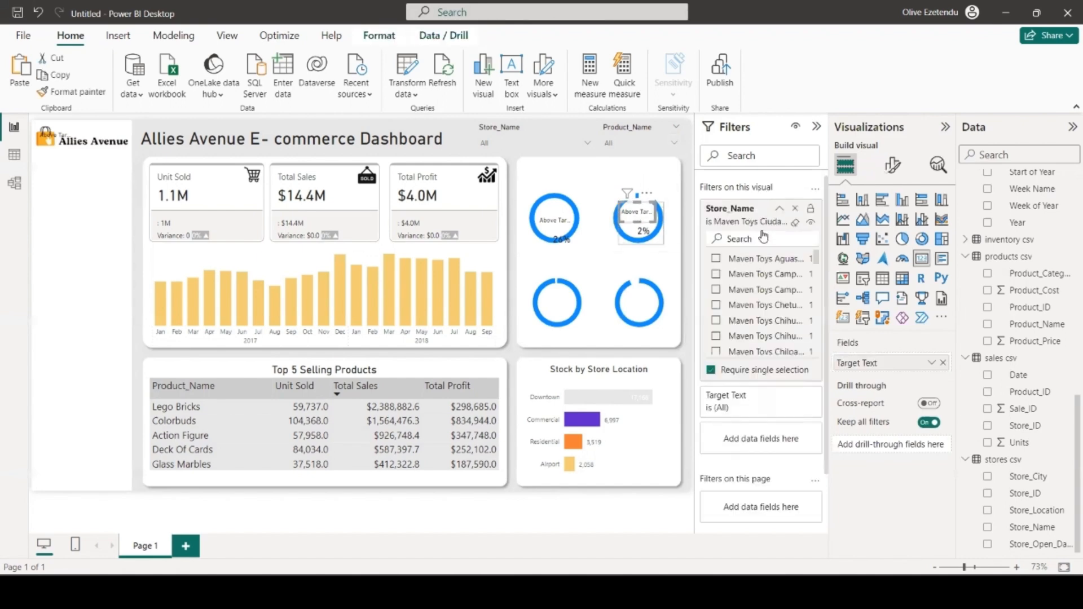
{"action": "type", "text": "guada"}
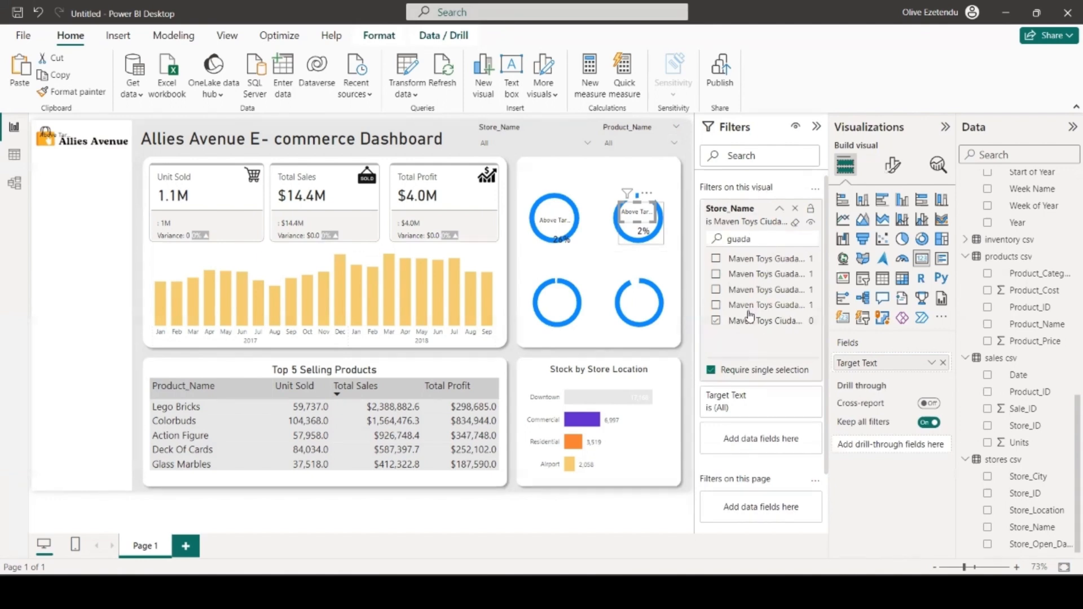
{"action": "left_click", "coordinate": [716, 289]}
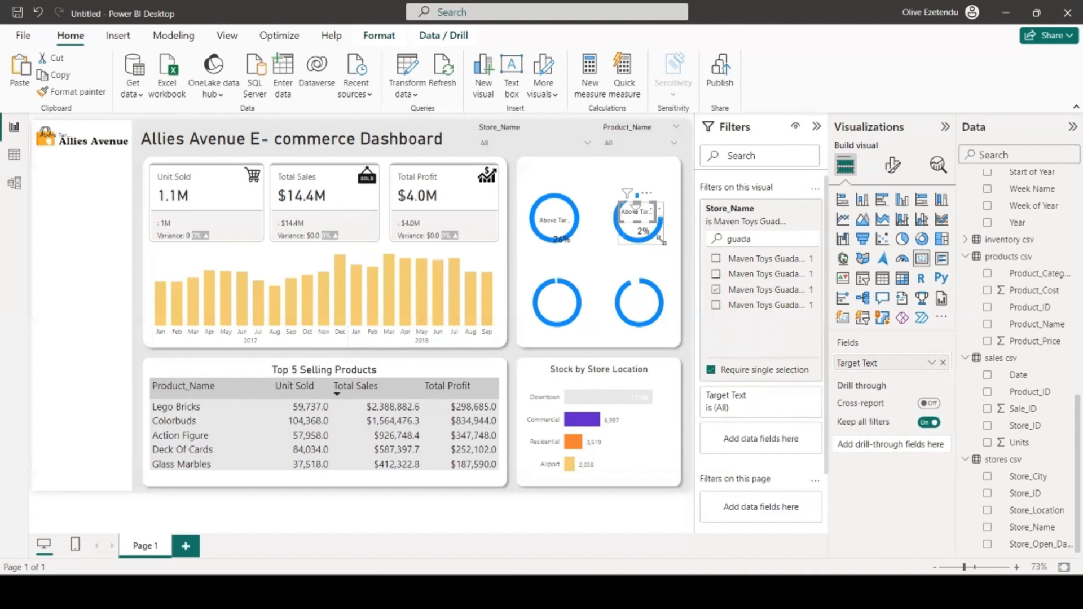
- Place copies of the card pair over both lower donut charts and filter the lower-left ABS Remaining card to the first listed Maven Toys Ciudad store
{"action": "left_click_drag", "start_coordinate": [654, 217], "coordinate": [639, 304]}
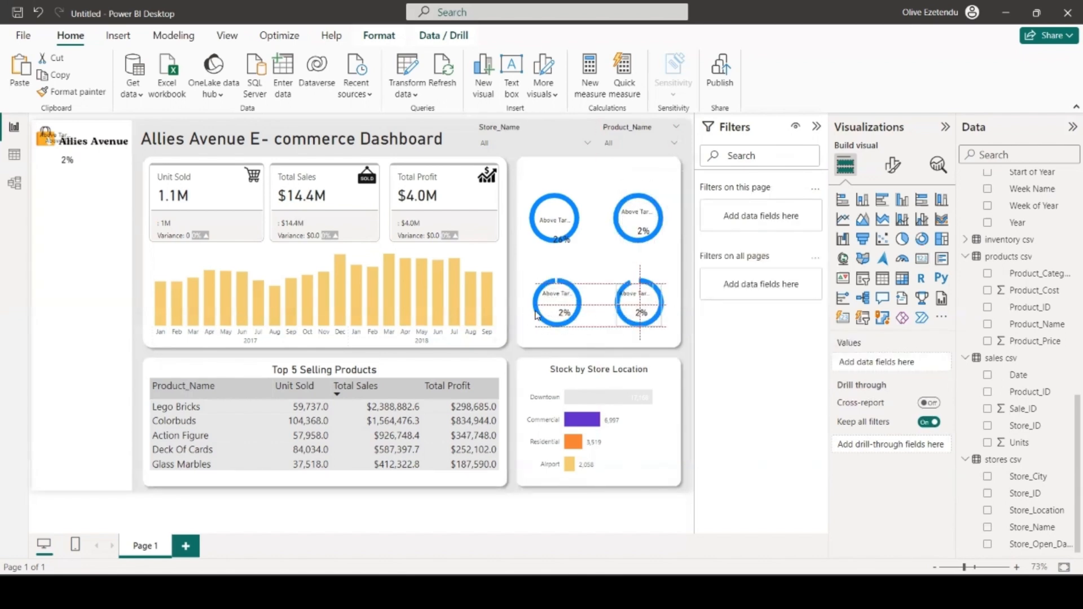
{"action": "left_click", "coordinate": [562, 316]}
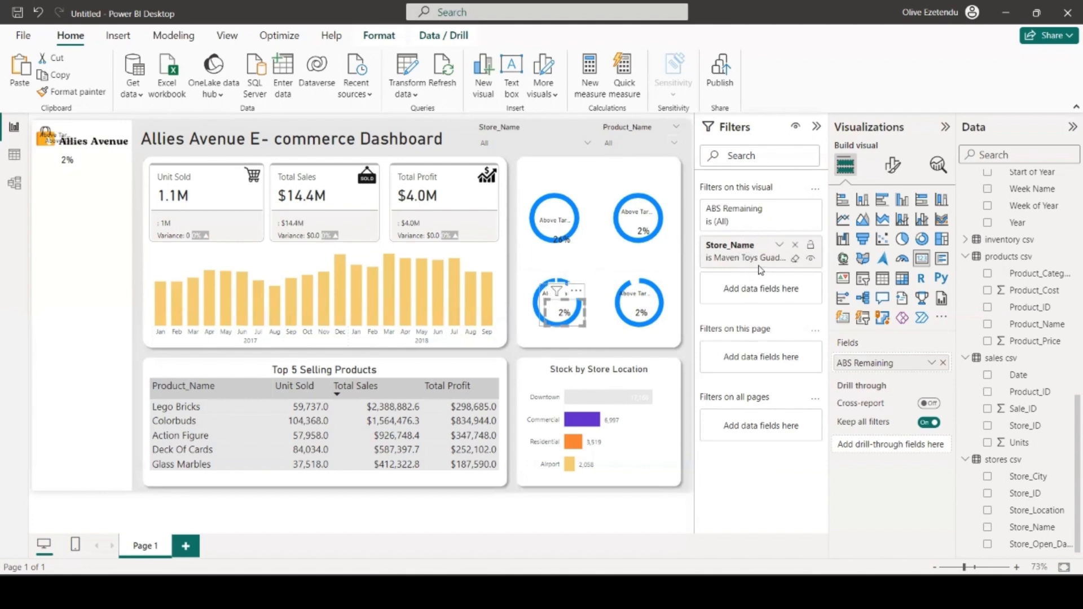
{"action": "left_click", "coordinate": [778, 246]}
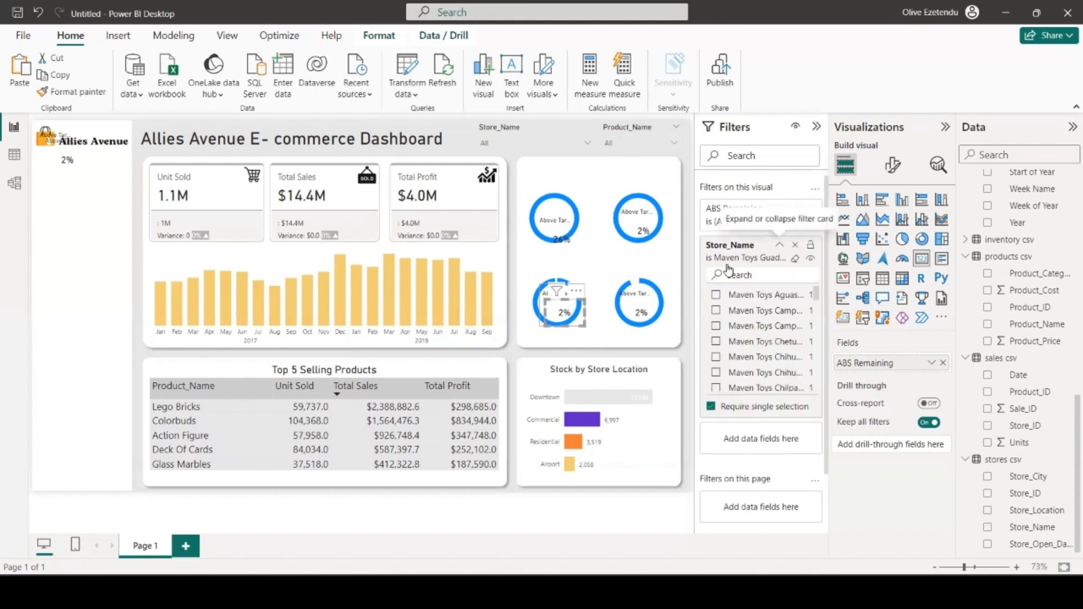
{"action": "left_click", "coordinate": [536, 286]}
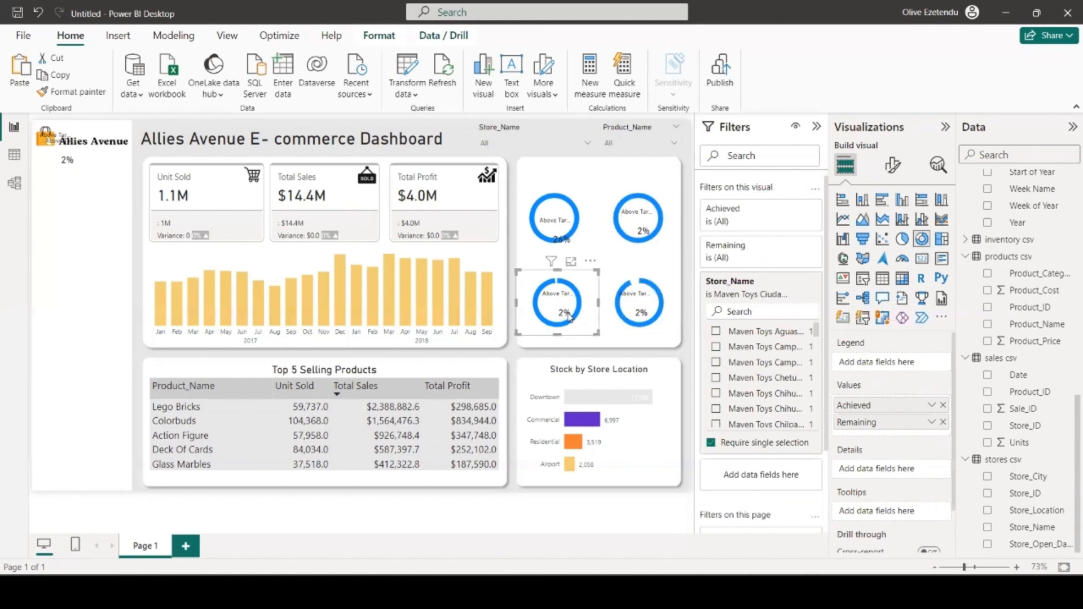
{"action": "left_click", "coordinate": [643, 276]}
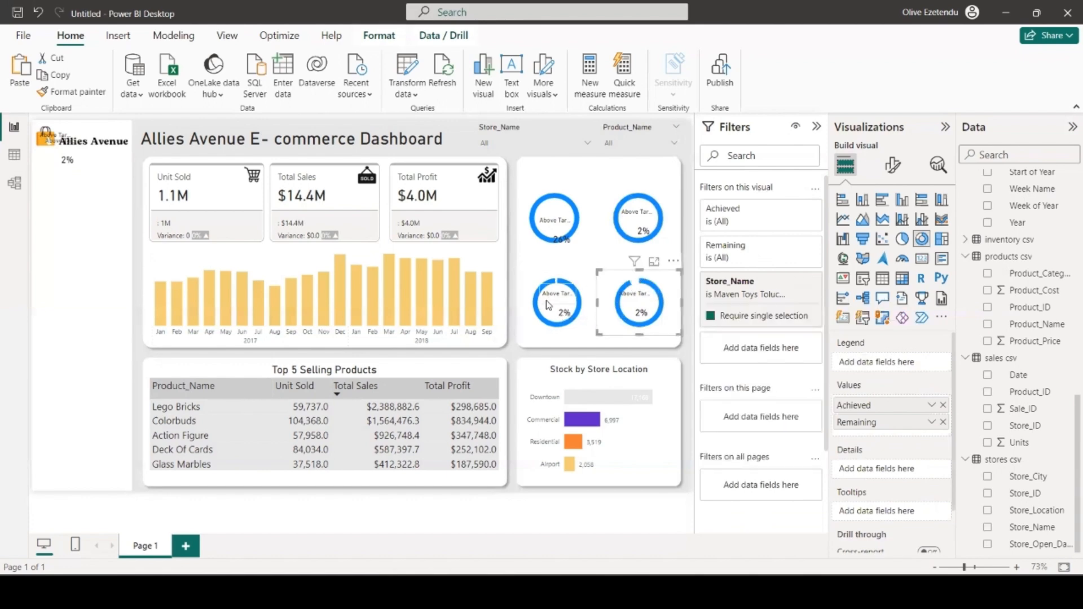
{"action": "left_click", "coordinate": [567, 315]}
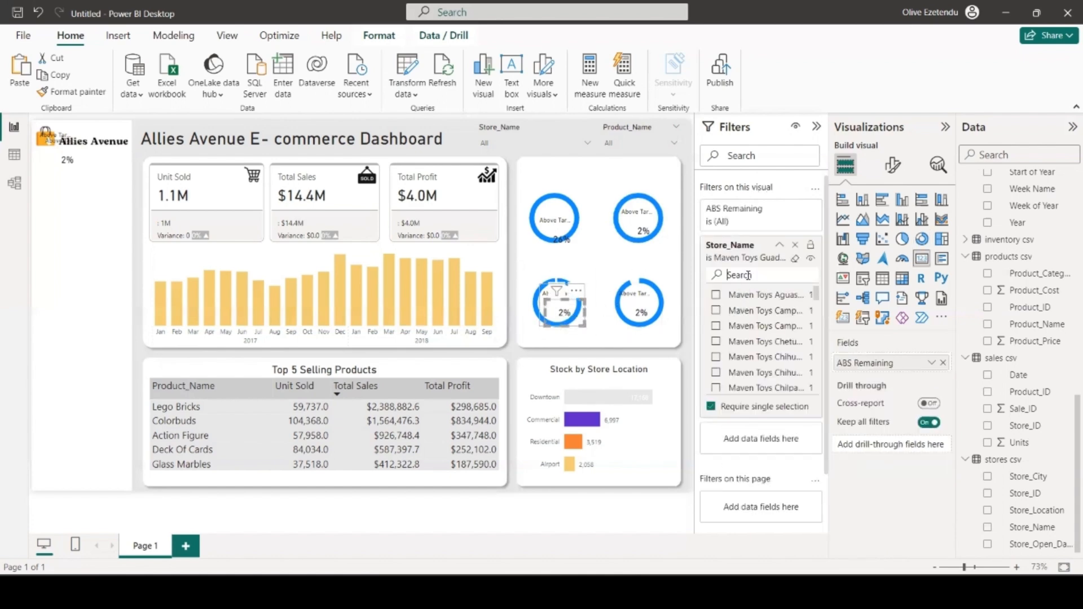
{"action": "left_click", "coordinate": [748, 275]}
{"action": "type", "text": "ciud"}
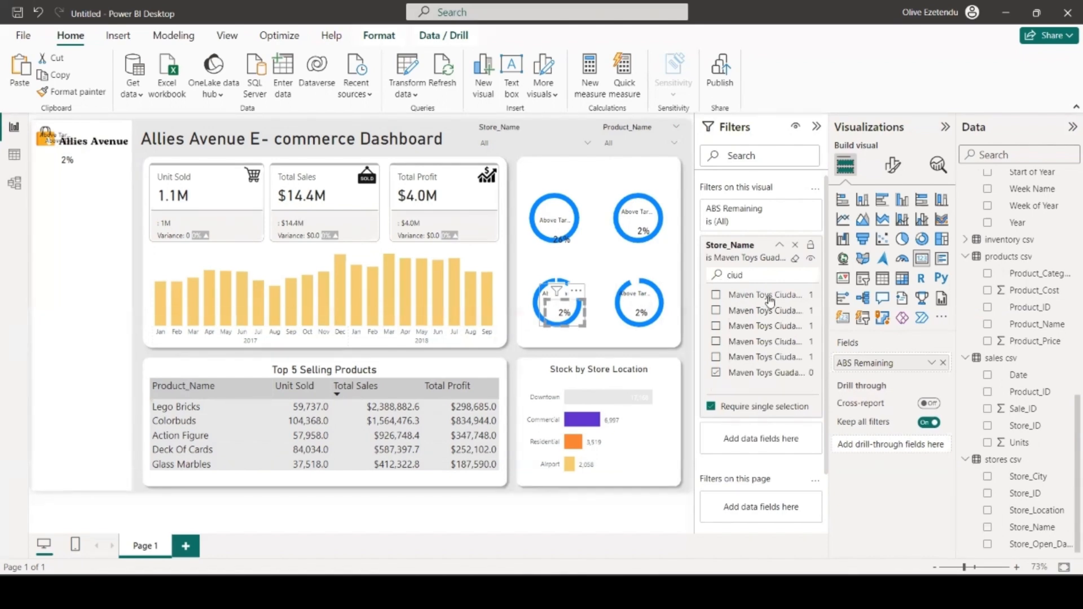
{"action": "left_click", "coordinate": [771, 296]}
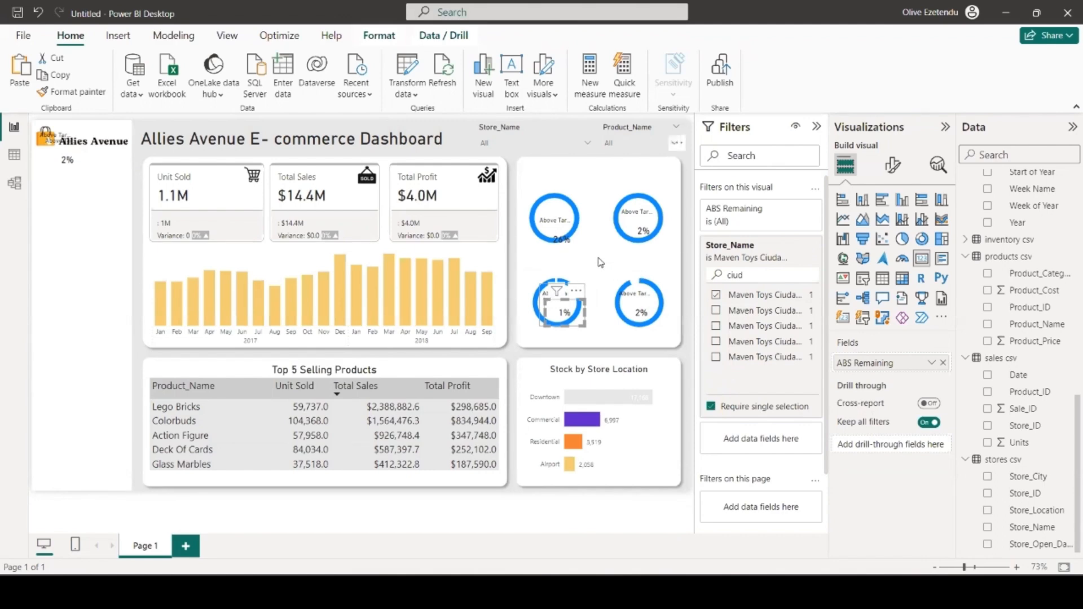
- Filter the Target Text card on the lower-left donut chart by Store_Name to the first listed Maven Toys Ciudad store
{"action": "left_click", "coordinate": [552, 258]}
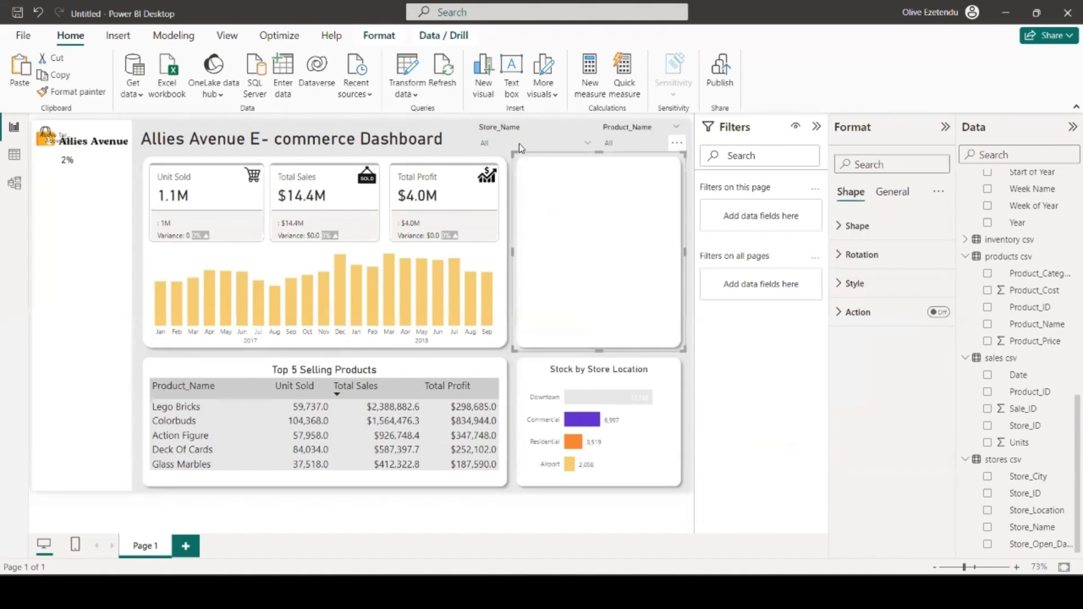
{"action": "left_click", "coordinate": [486, 152]}
{"action": "left_click", "coordinate": [551, 295]}
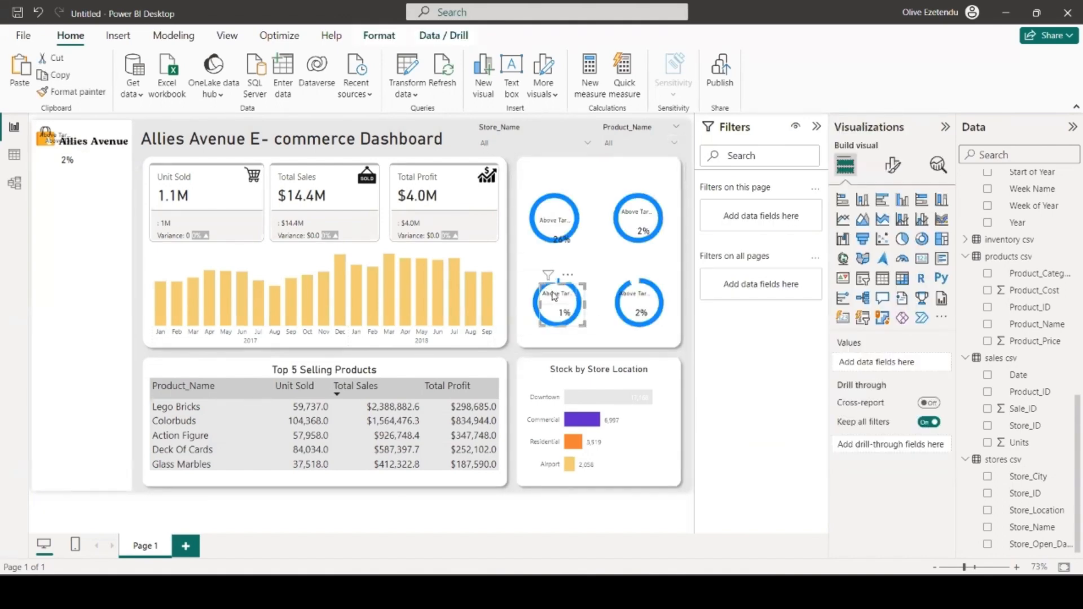
{"action": "left_click", "coordinate": [556, 297]}
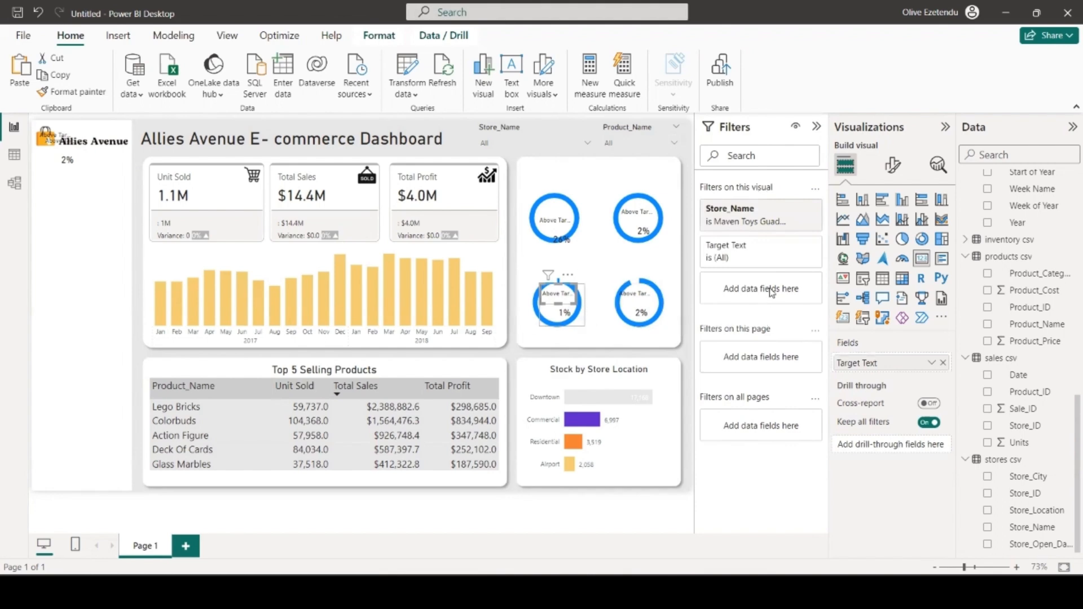
{"action": "left_click", "coordinate": [760, 221]}
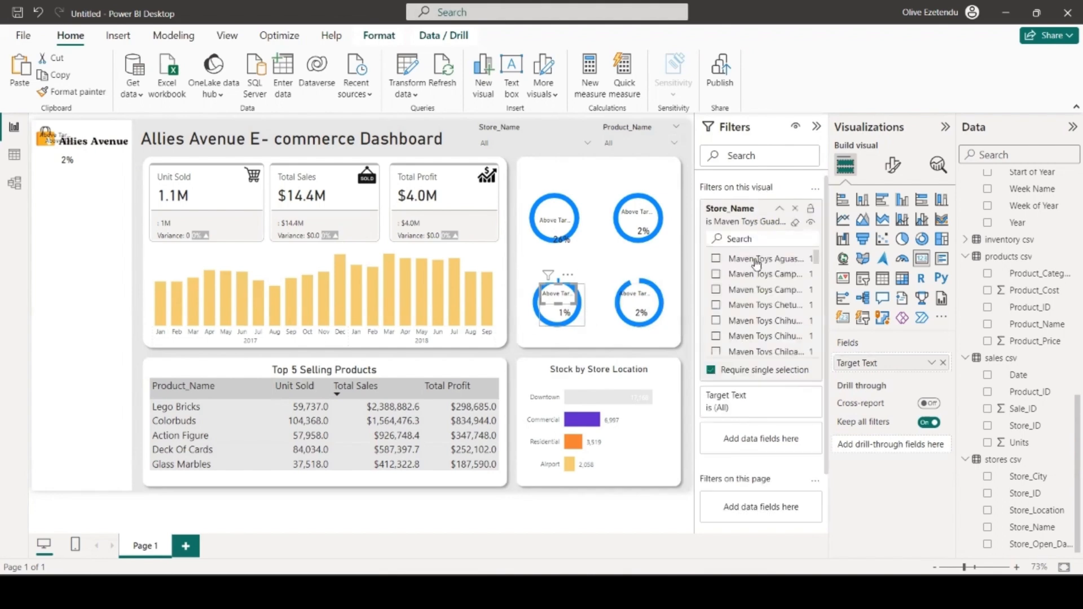
{"action": "type", "text": "ciud"}
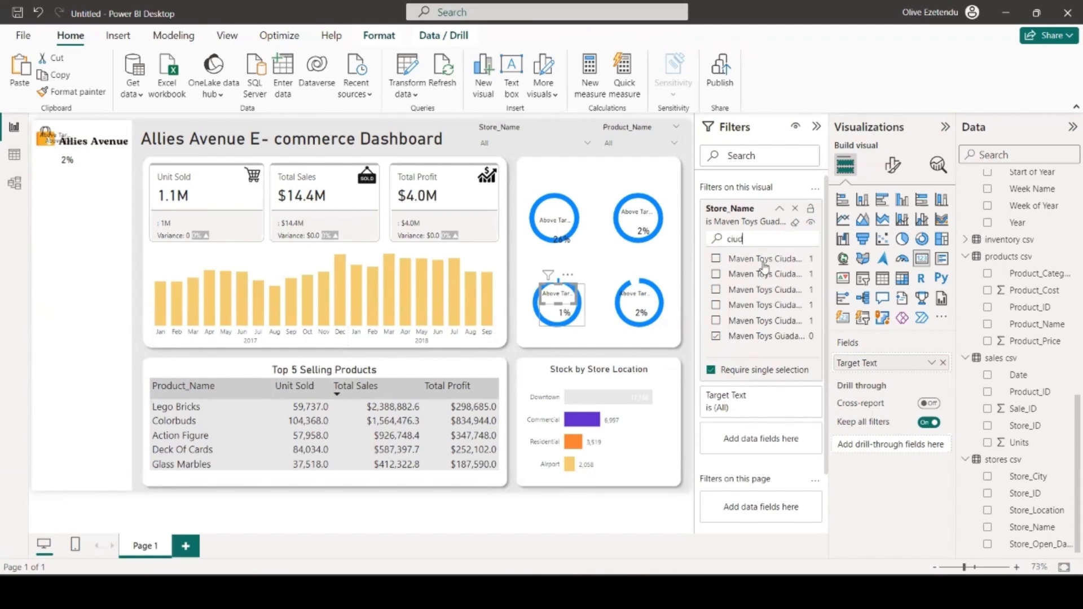
{"action": "left_click", "coordinate": [764, 263]}
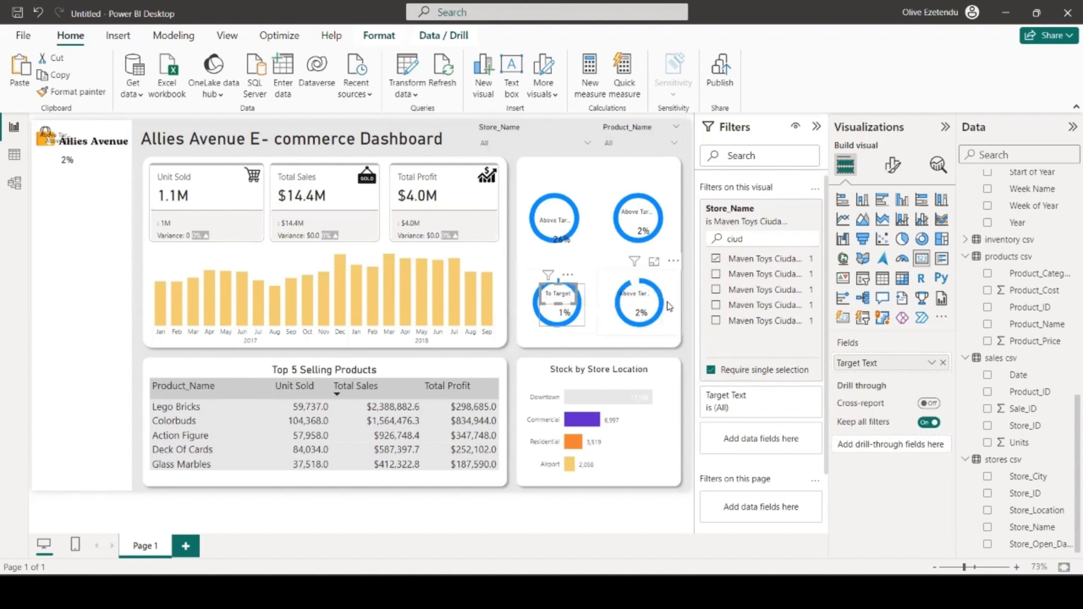
- Filter the ABS Remaining card on the lower-right donut chart by Store_Name to Maven Toys Toluca 1, matching the donut's store
{"action": "left_click", "coordinate": [642, 311]}
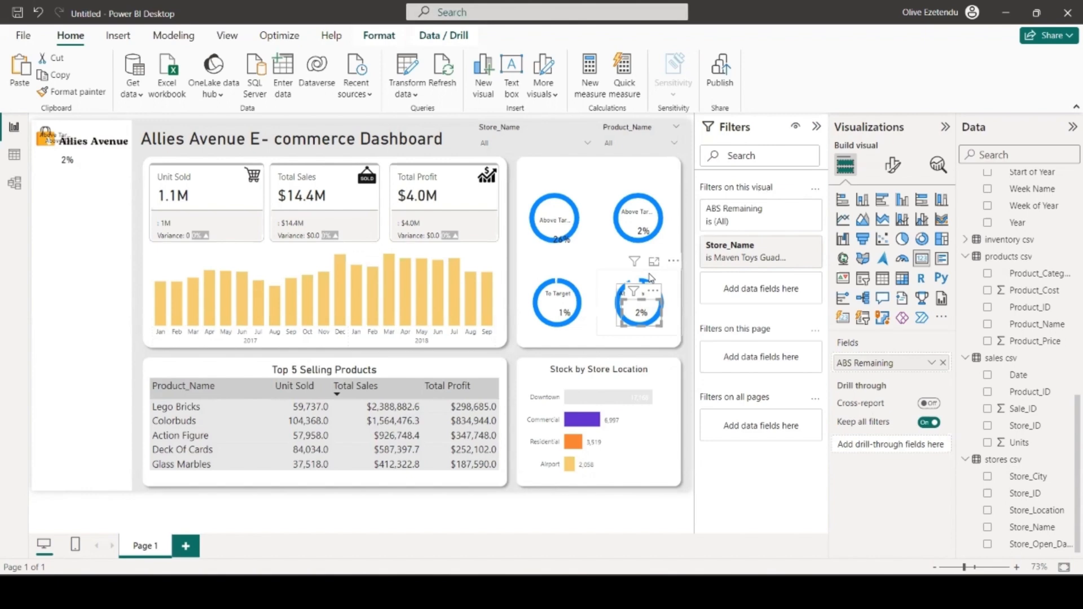
{"action": "left_click", "coordinate": [649, 277]}
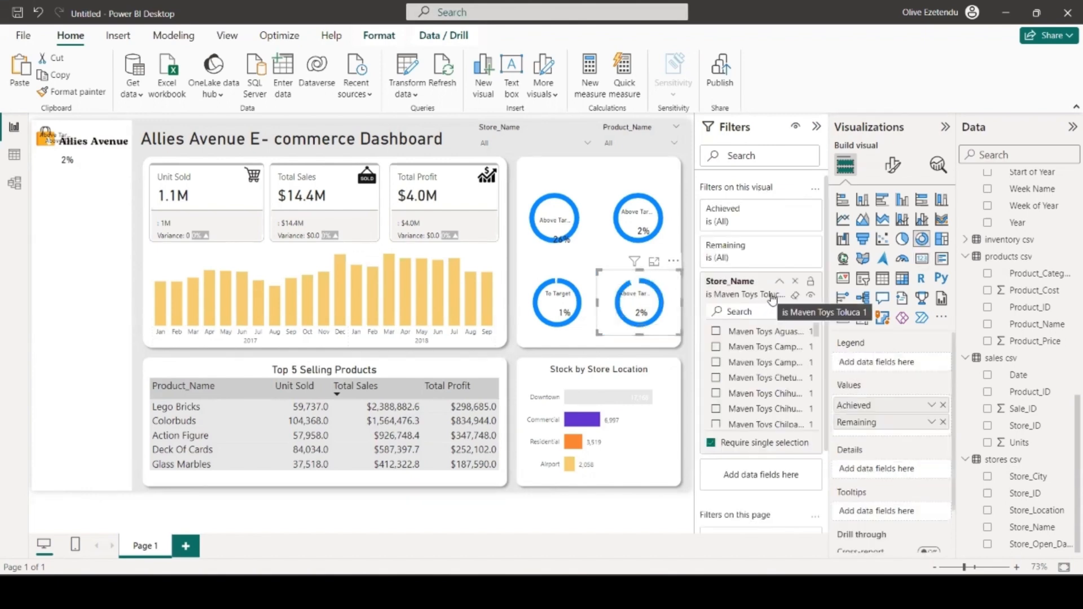
{"action": "left_click", "coordinate": [589, 285]}
{"action": "left_click", "coordinate": [635, 309]}
{"action": "left_click", "coordinate": [643, 314]}
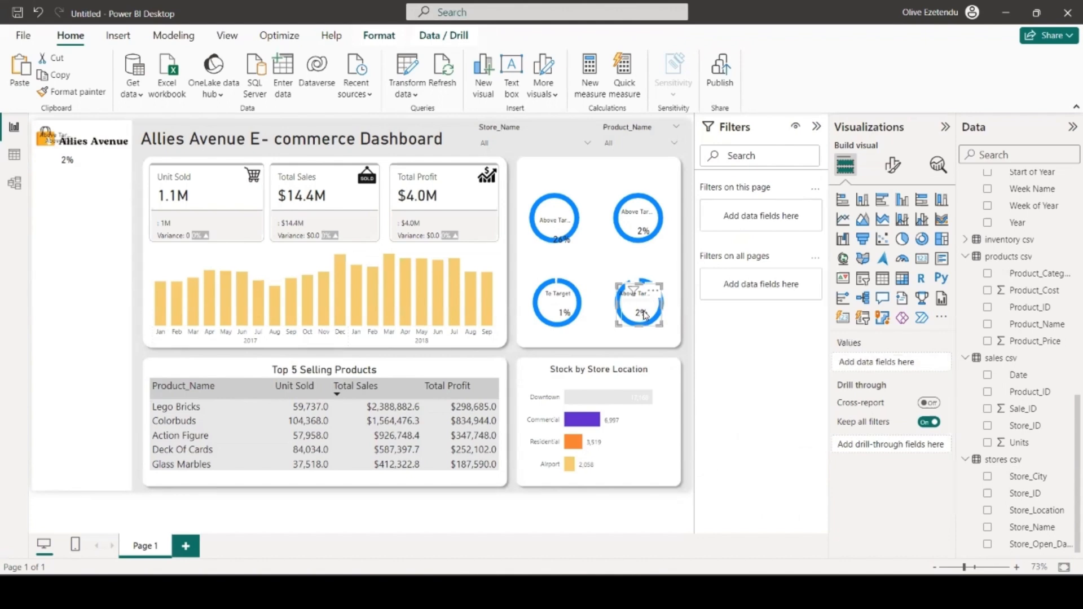
{"action": "left_click", "coordinate": [644, 310]}
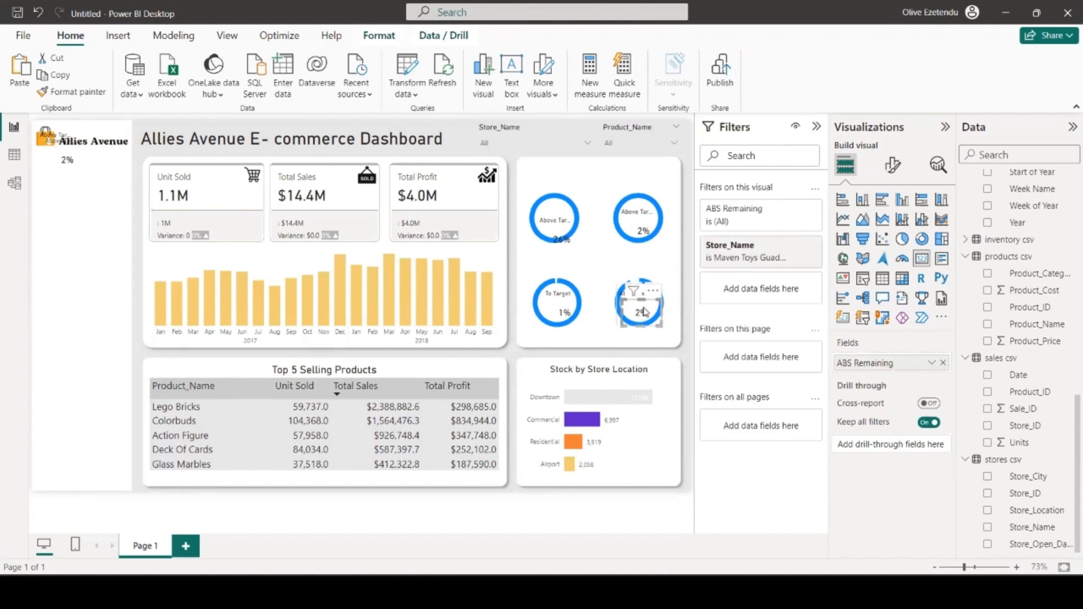
{"action": "left_click", "coordinate": [778, 248]}
{"action": "left_click", "coordinate": [756, 275]}
{"action": "type", "text": "tolu"}
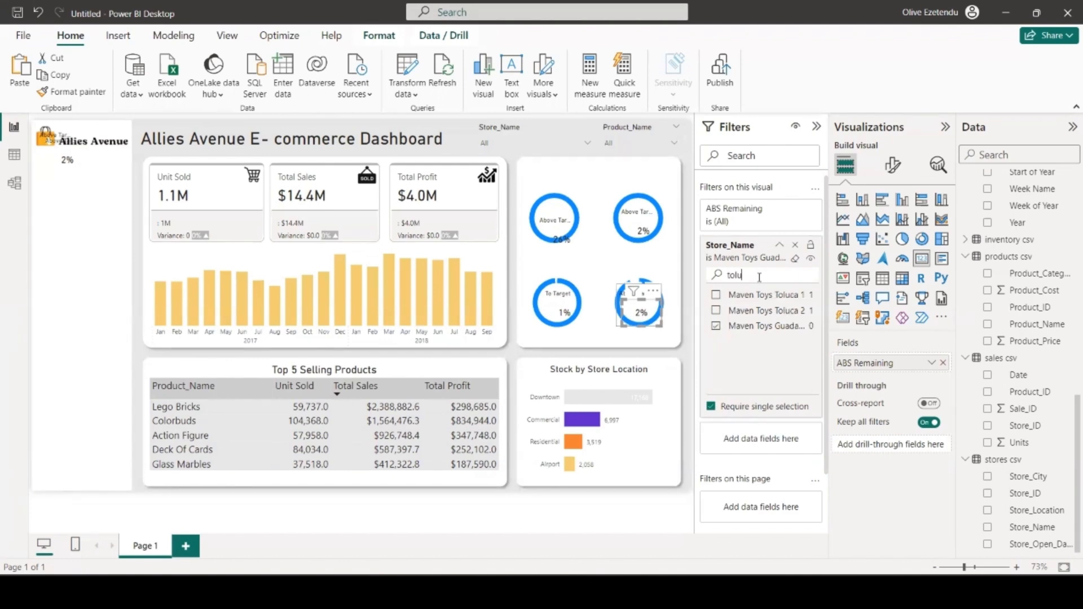
{"action": "left_click", "coordinate": [774, 295]}
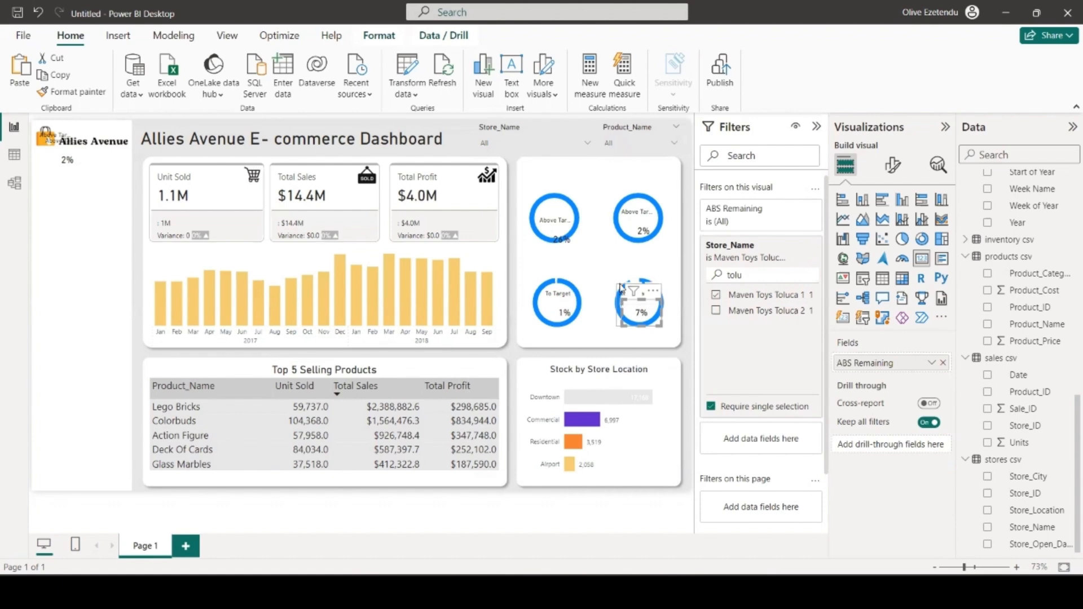
- Filter the Target Text card on the lower-right donut chart by Store_Name to Maven Toys Toluca 1
{"action": "left_click", "coordinate": [689, 295]}
{"action": "left_click", "coordinate": [632, 298]}
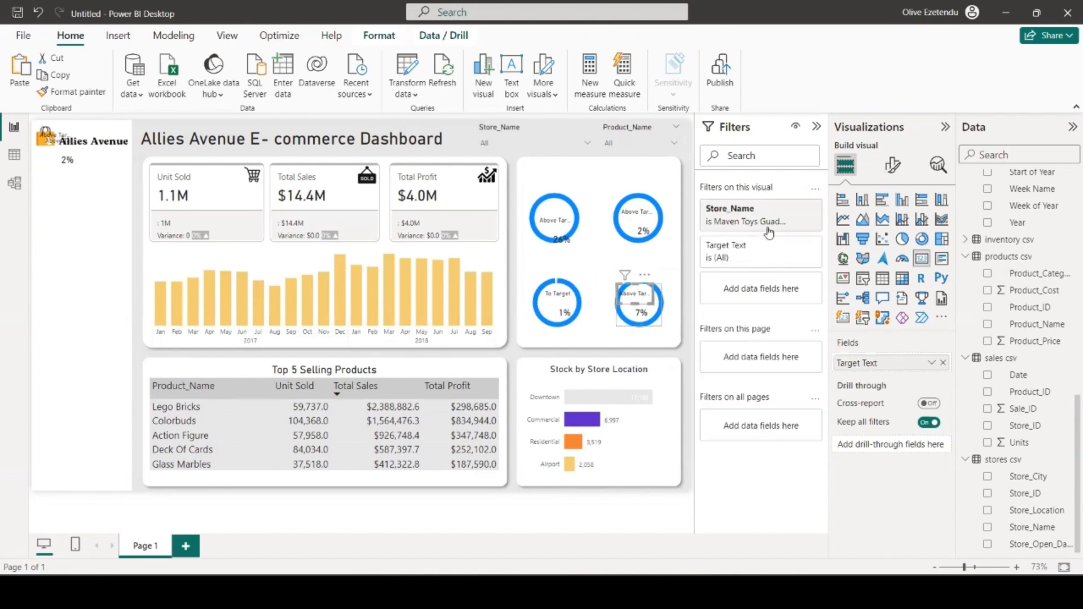
{"action": "left_click", "coordinate": [781, 210]}
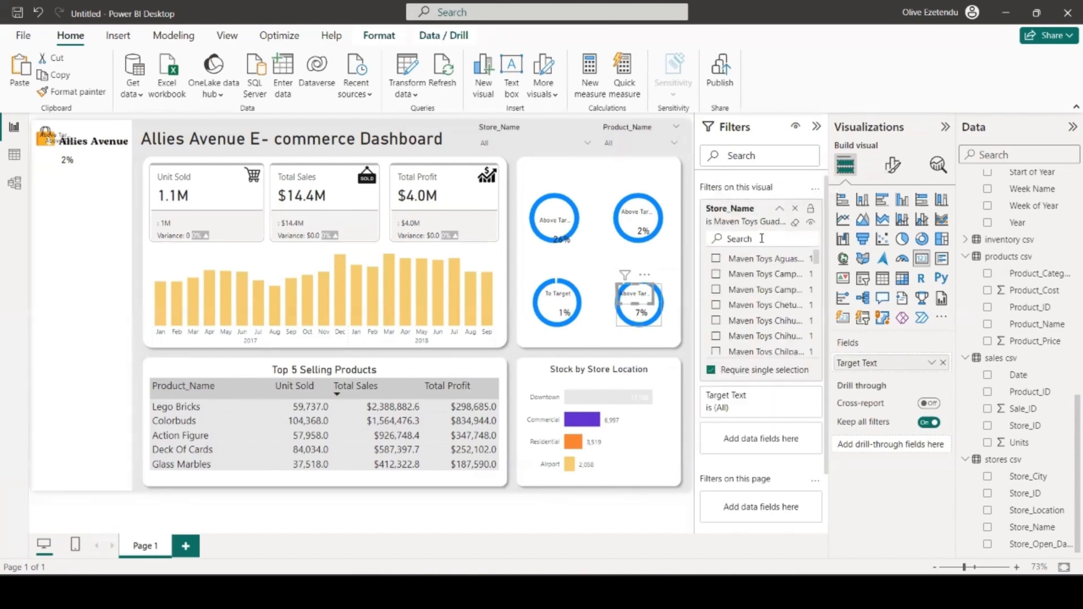
{"action": "type", "text": "tolu"}
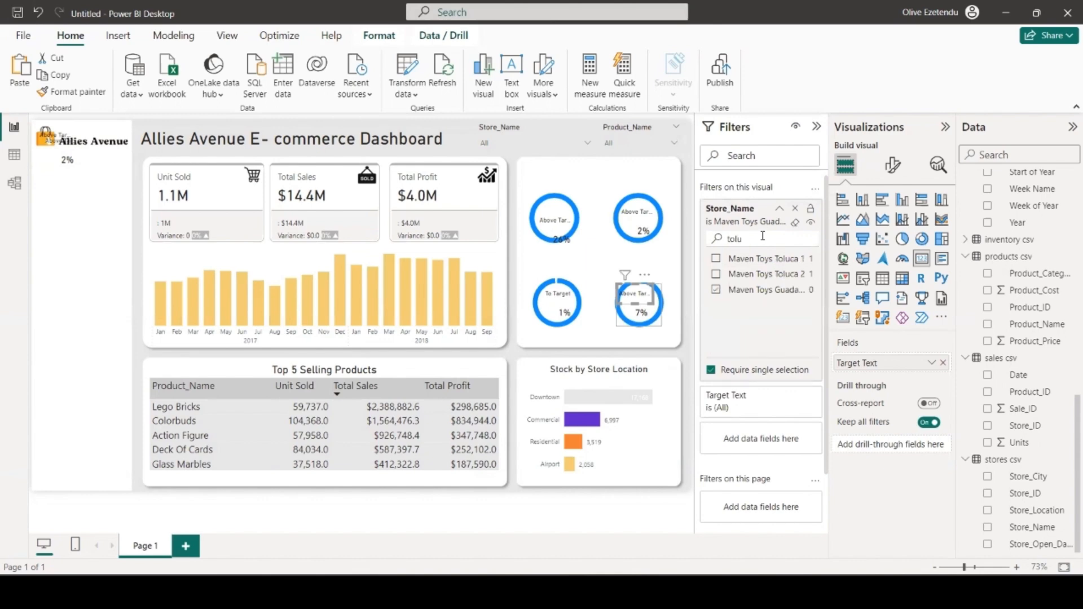
{"action": "left_click", "coordinate": [773, 259]}
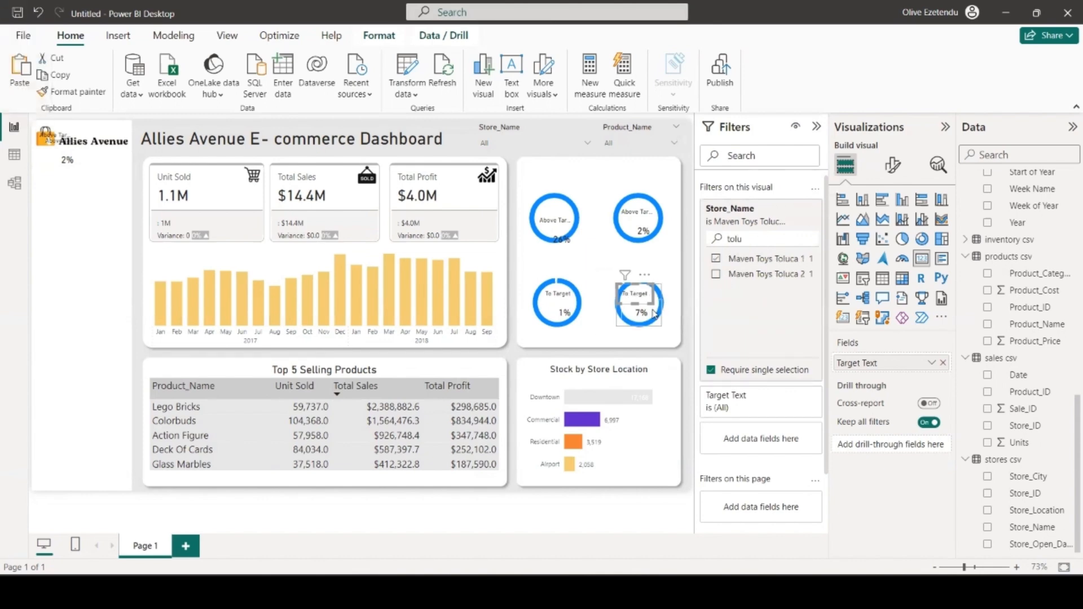
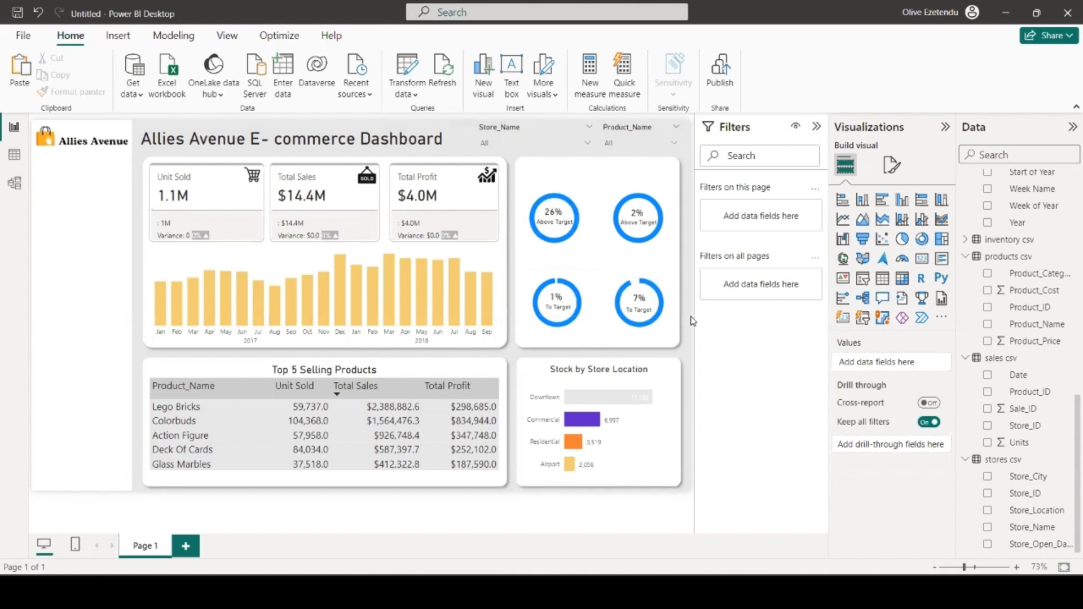
- Set the Achieved slice of the lower-right donut chart to pink #EA54CA, then lighten it to #F378D9
{"action": "left_click", "coordinate": [615, 277]}
{"action": "left_click", "coordinate": [893, 169]}
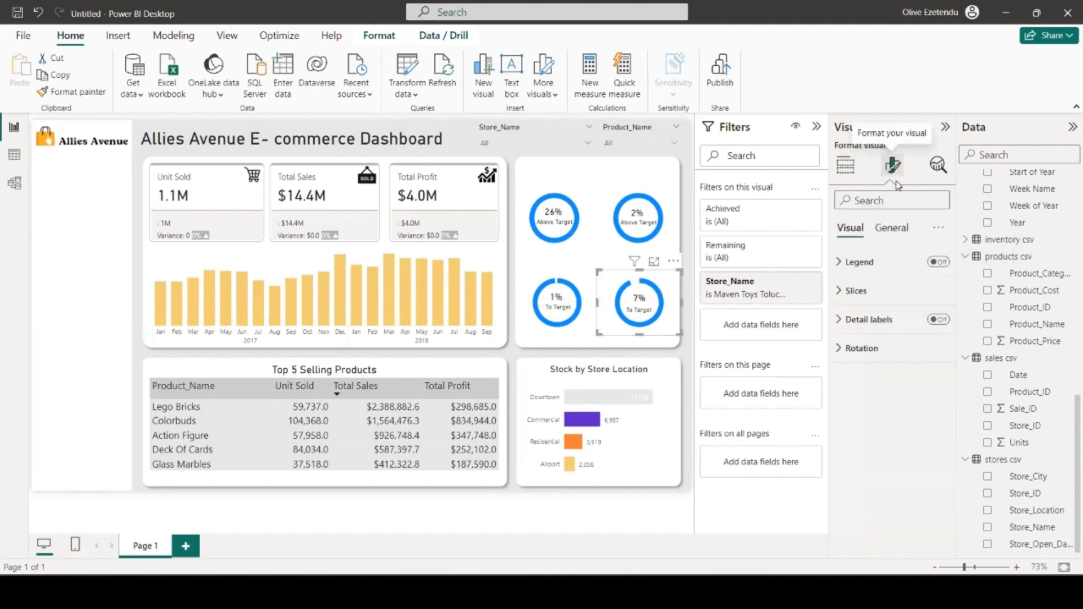
{"action": "left_click", "coordinate": [856, 290]}
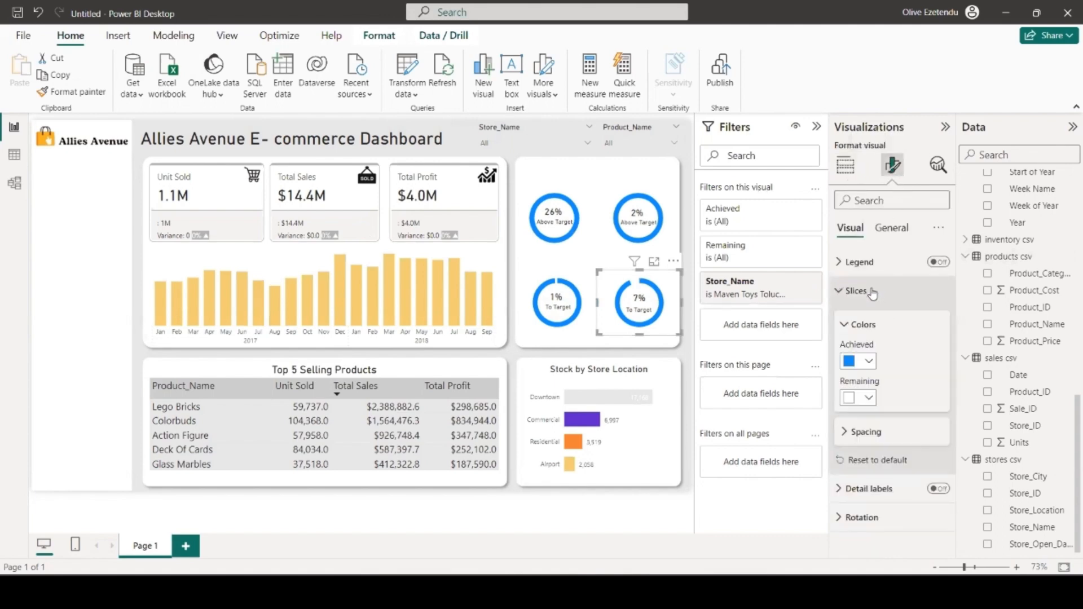
{"action": "left_click", "coordinate": [870, 362]}
{"action": "left_click", "coordinate": [886, 326]}
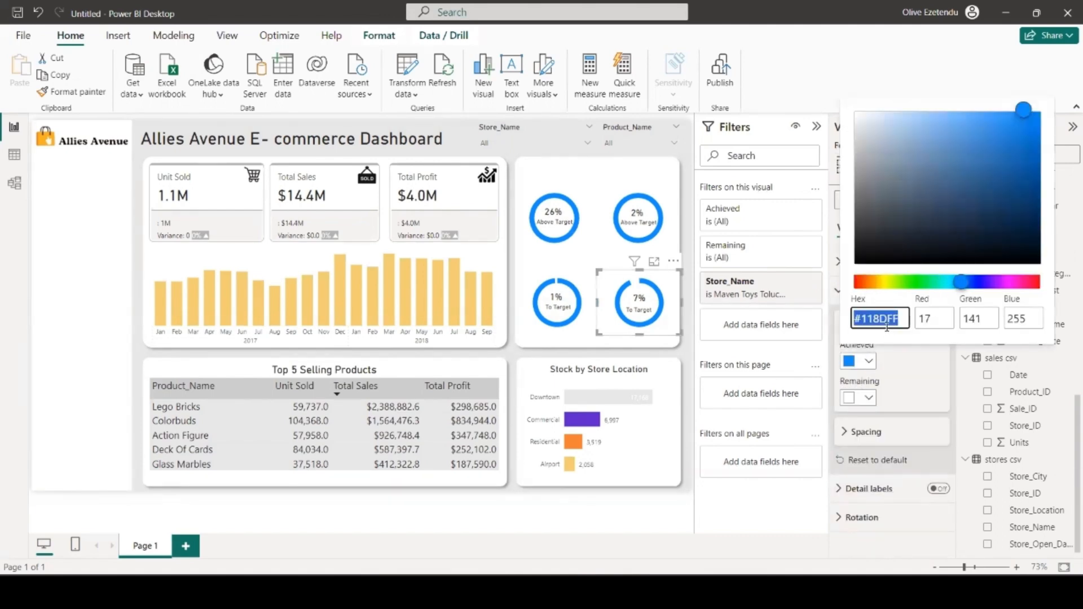
{"action": "type", "text": "#EA54CA"}
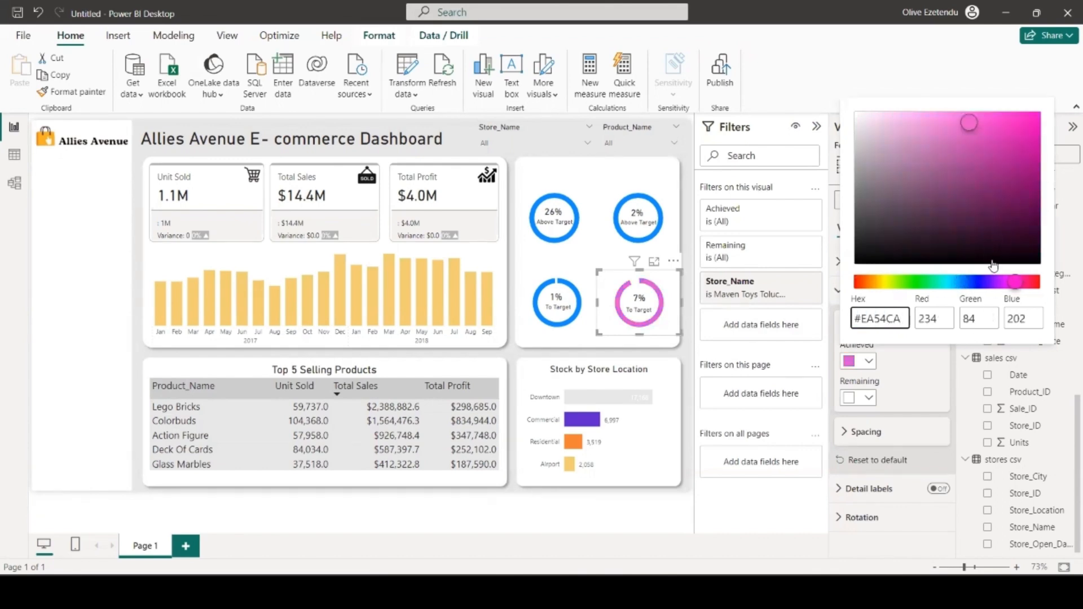
{"action": "mouse_move", "coordinate": [965, 123]}
{"action": "left_mouse_down"}
{"action": "mouse_move", "coordinate": [946, 112]}
{"action": "mouse_move", "coordinate": [949, 125]}
{"action": "left_mouse_up"}
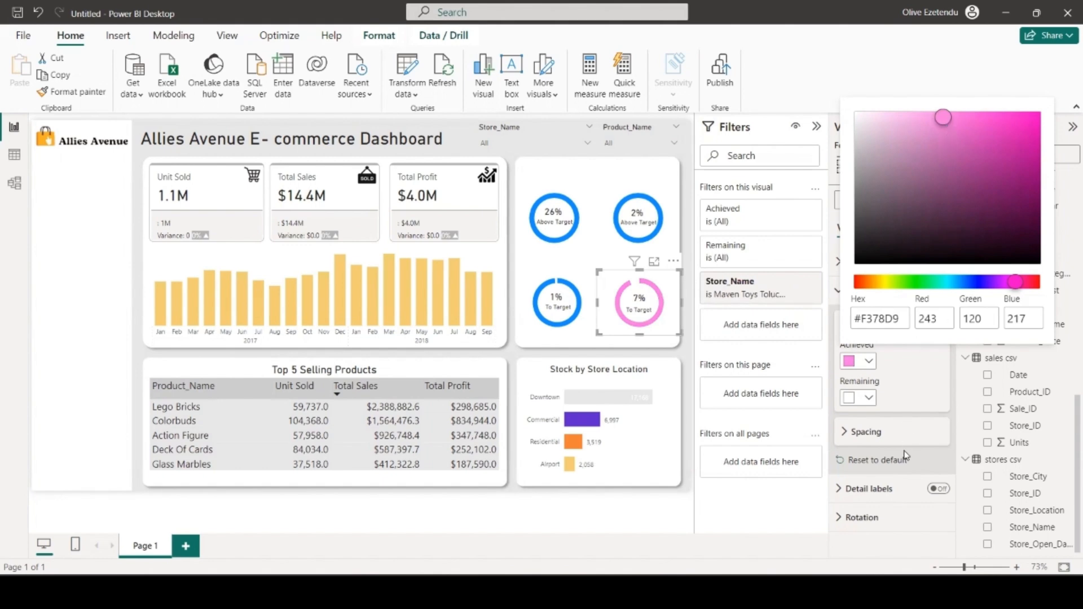
- Thin the lower-right donut chart's ring by setting its inner radius to 85%
{"action": "left_click", "coordinate": [849, 437]}
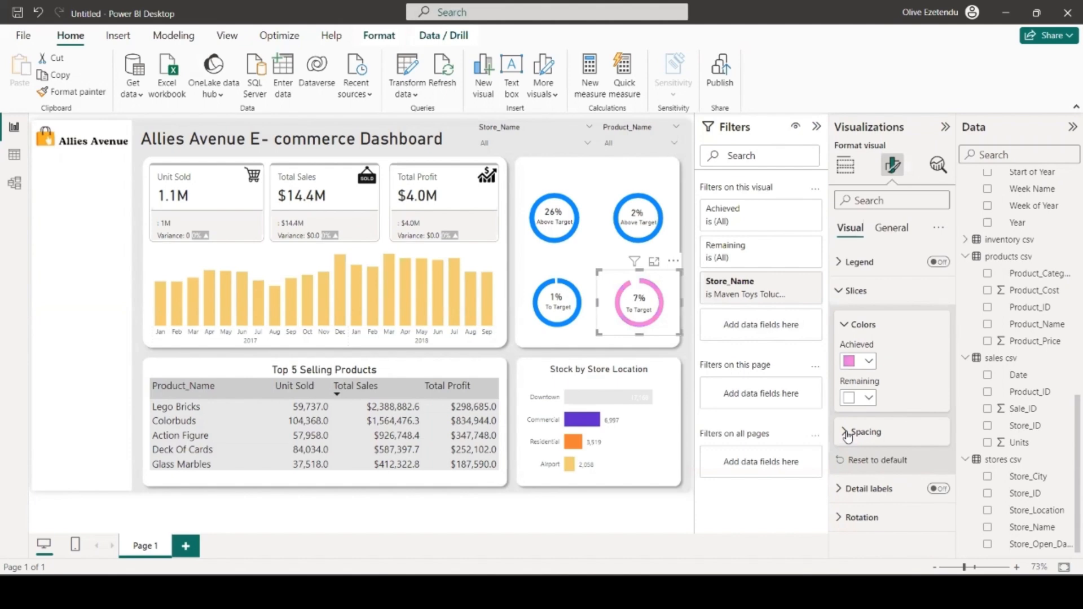
{"action": "left_click", "coordinate": [847, 436]}
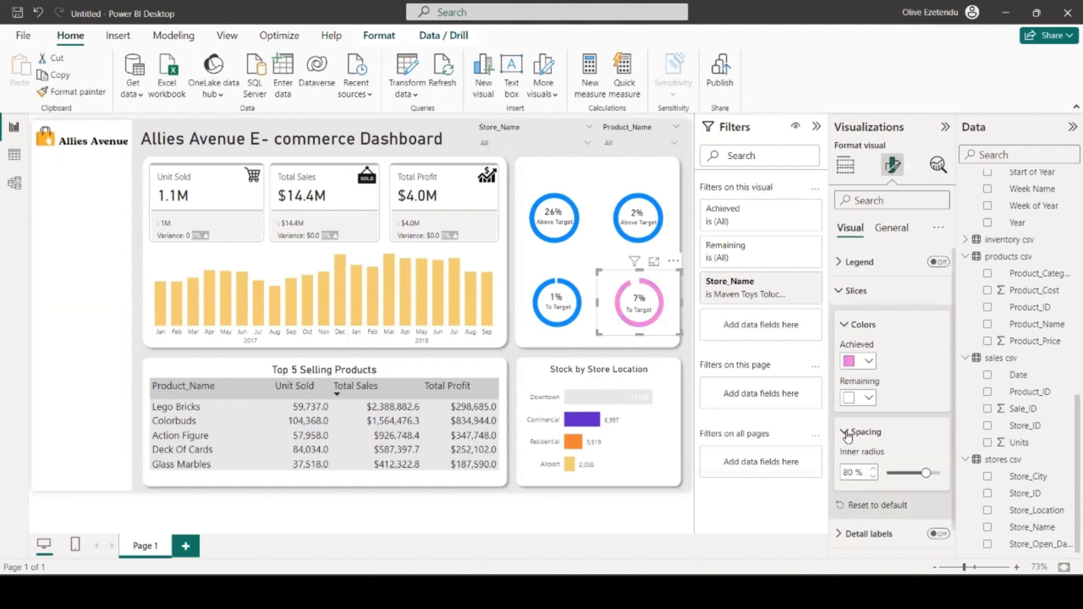
{"action": "left_click", "coordinate": [875, 468]}
{"action": "left_click", "coordinate": [875, 468]}
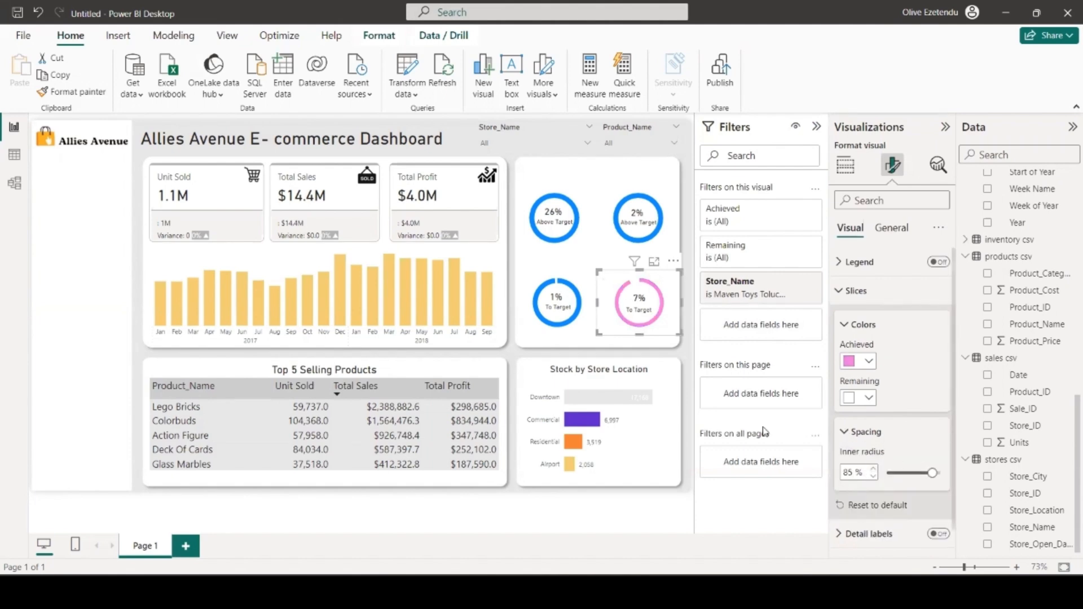
- Set the inner radius of the lower-left donut chart to 85%
{"action": "left_click", "coordinate": [557, 299]}
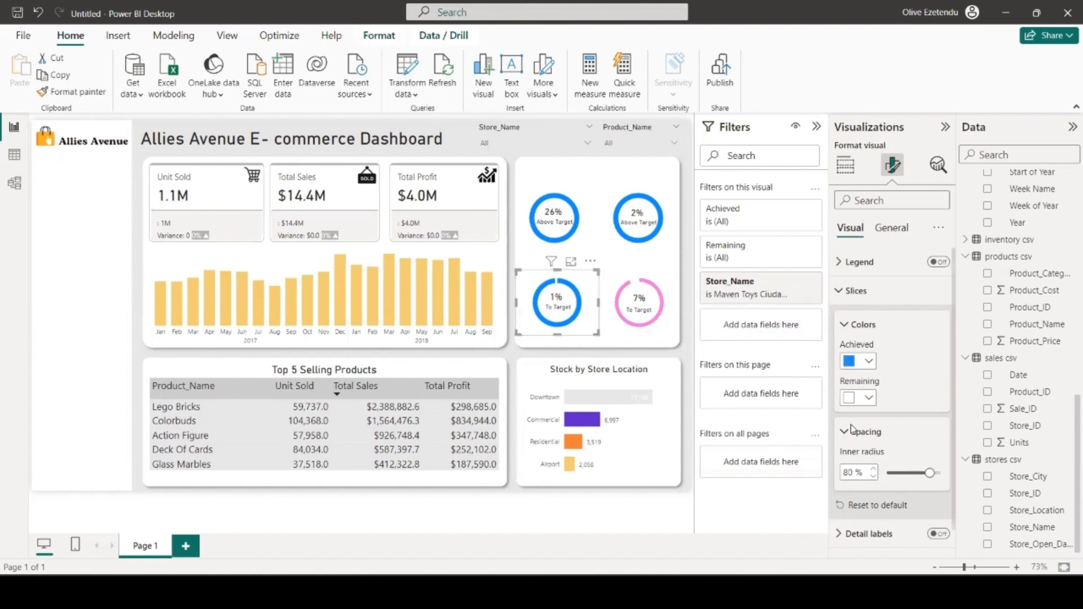
{"action": "left_click", "coordinate": [873, 469]}
{"action": "left_click", "coordinate": [873, 468]}
{"action": "left_click", "coordinate": [873, 468]}
{"action": "left_click", "coordinate": [874, 469]}
- Set the inner radius of the upper-right donut chart to 85%
{"action": "left_click", "coordinate": [669, 245]}
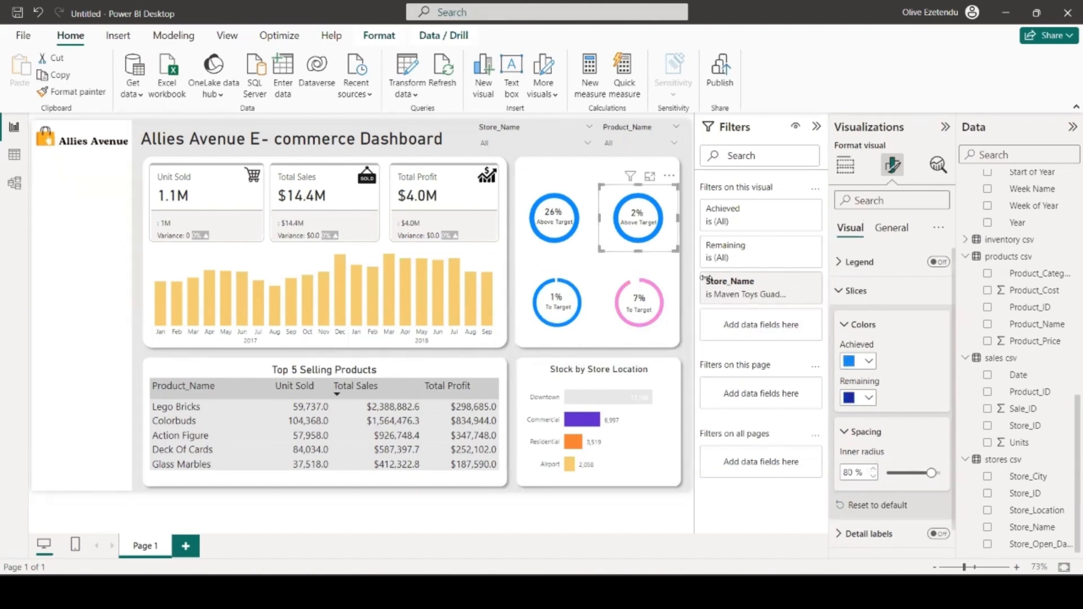
{"action": "left_click", "coordinate": [874, 470]}
{"action": "left_click", "coordinate": [874, 470]}
{"action": "left_click", "coordinate": [874, 469]}
{"action": "left_click", "coordinate": [874, 469]}
{"action": "left_click", "coordinate": [874, 469]}
- Set the inner radius of the upper-left donut chart to 85%
{"action": "left_click", "coordinate": [588, 237]}
{"action": "left_click", "coordinate": [874, 468]}
{"action": "left_click", "coordinate": [874, 468]}
{"action": "left_click", "coordinate": [874, 468]}
{"action": "left_click", "coordinate": [874, 469]}
{"action": "left_click", "coordinate": [875, 469]}
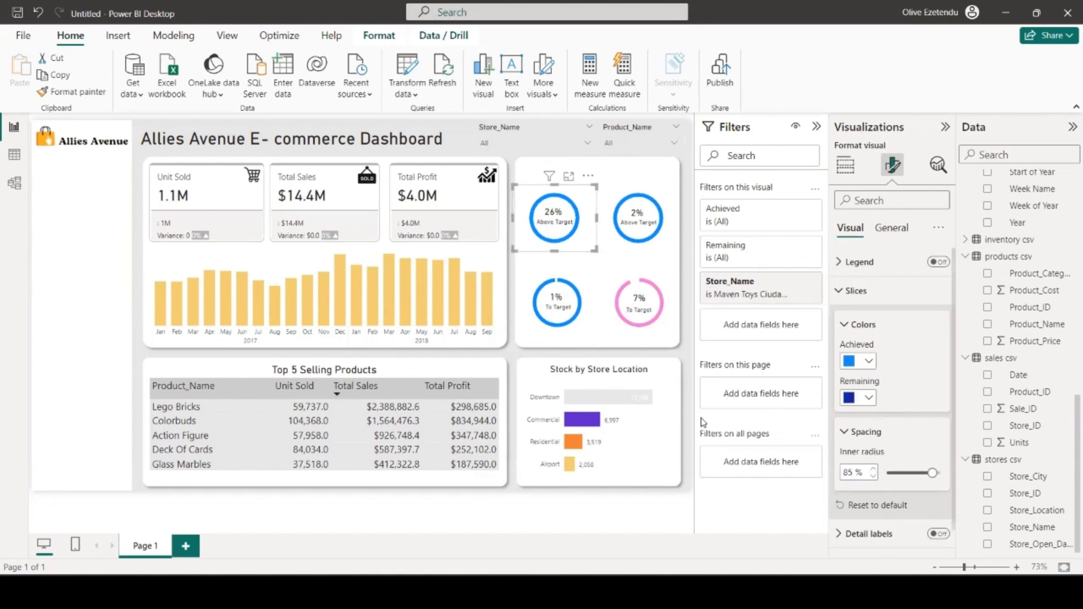
{"action": "left_click", "coordinate": [587, 326]}
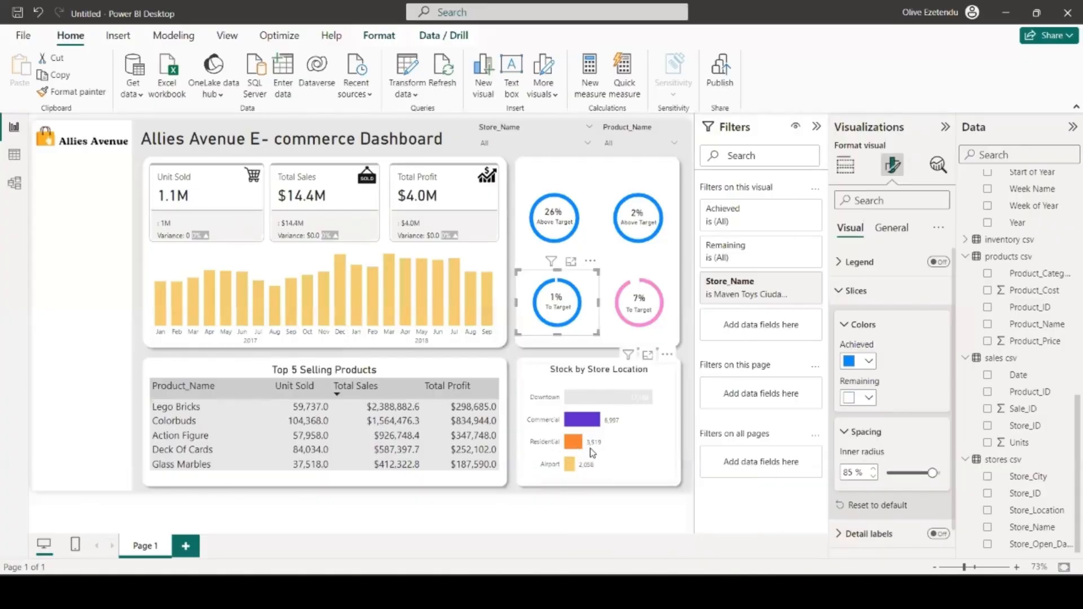
{"action": "left_click", "coordinate": [574, 447]}
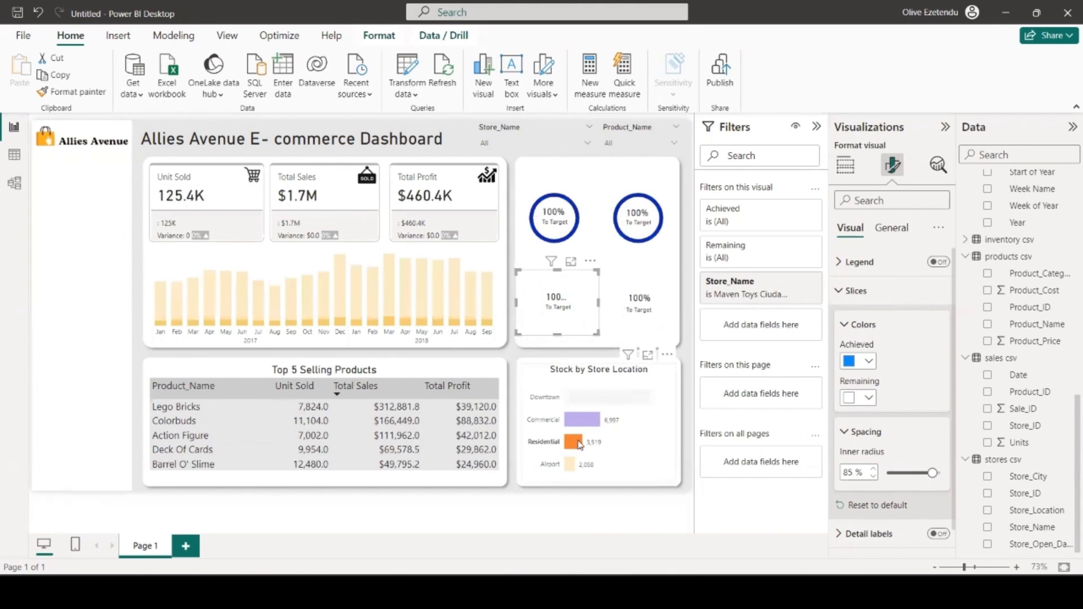
{"action": "left_click", "coordinate": [577, 443]}
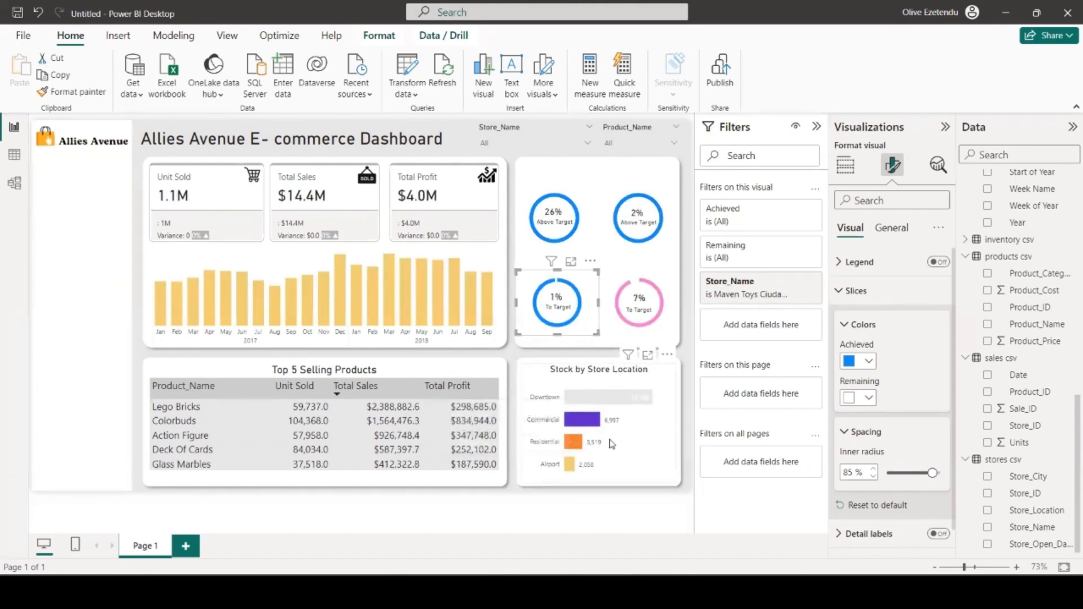
- Look up the Residential bar's colour in the Stock by Store Location chart and apply that orange, #F28135, to the lower-left donut's Achieved slice
{"action": "left_click", "coordinate": [661, 435]}
{"action": "left_click", "coordinate": [877, 440]}
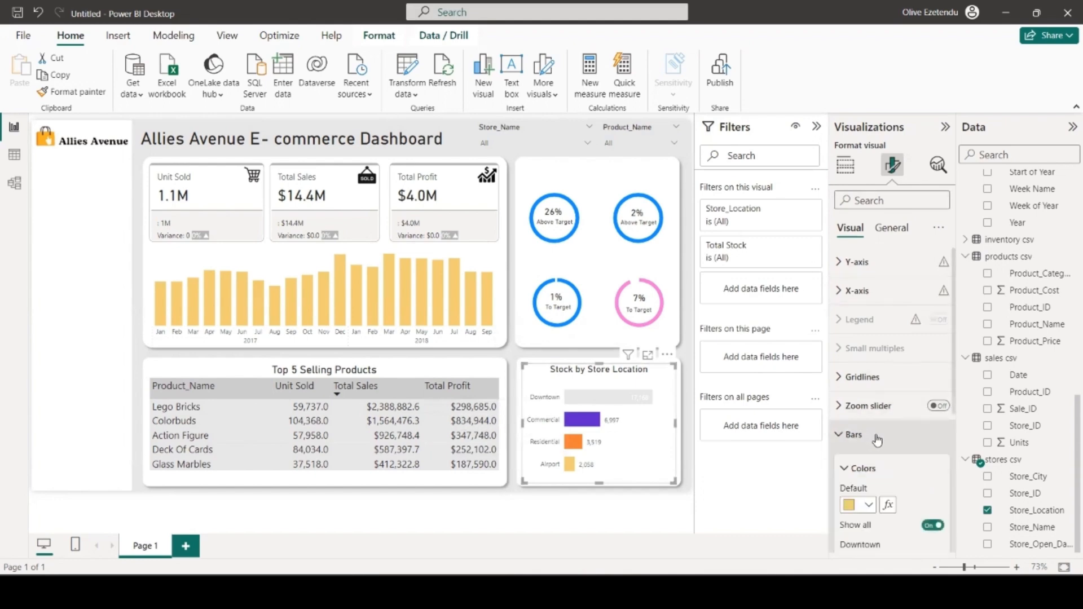
{"action": "scroll", "coordinate": [866, 471], "scroll_direction": "down", "scroll_amount": 3}
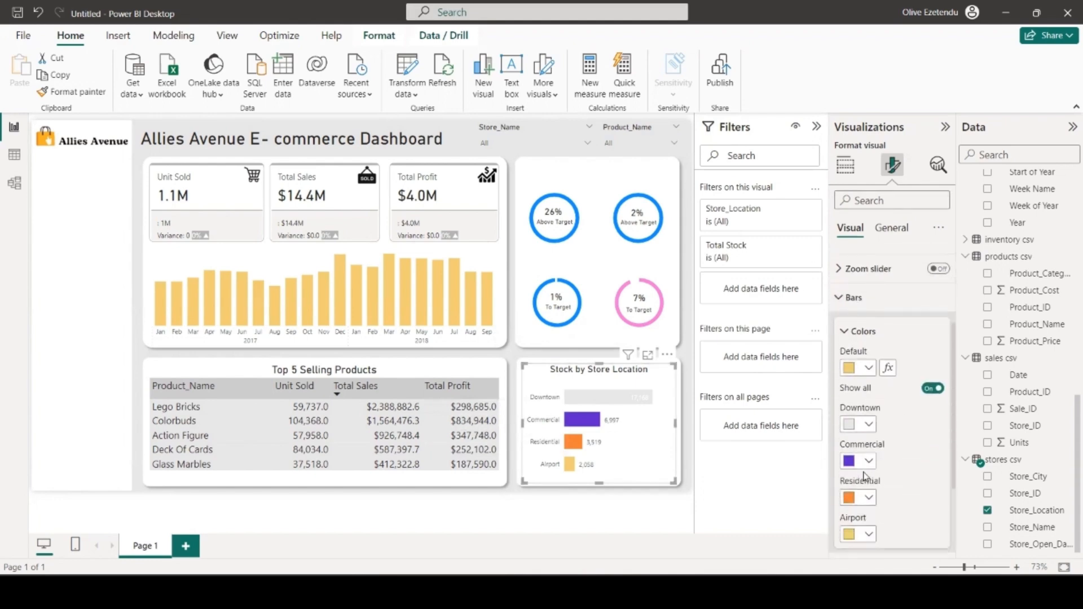
{"action": "left_click", "coordinate": [869, 498]}
{"action": "left_click", "coordinate": [890, 461]}
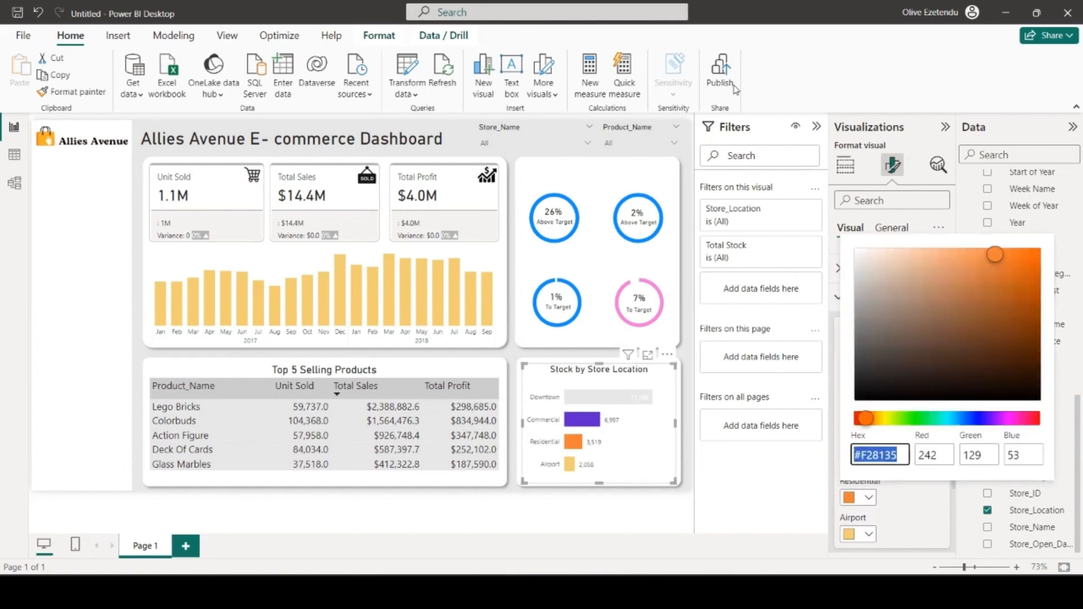
{"action": "key", "text": "Escape"}
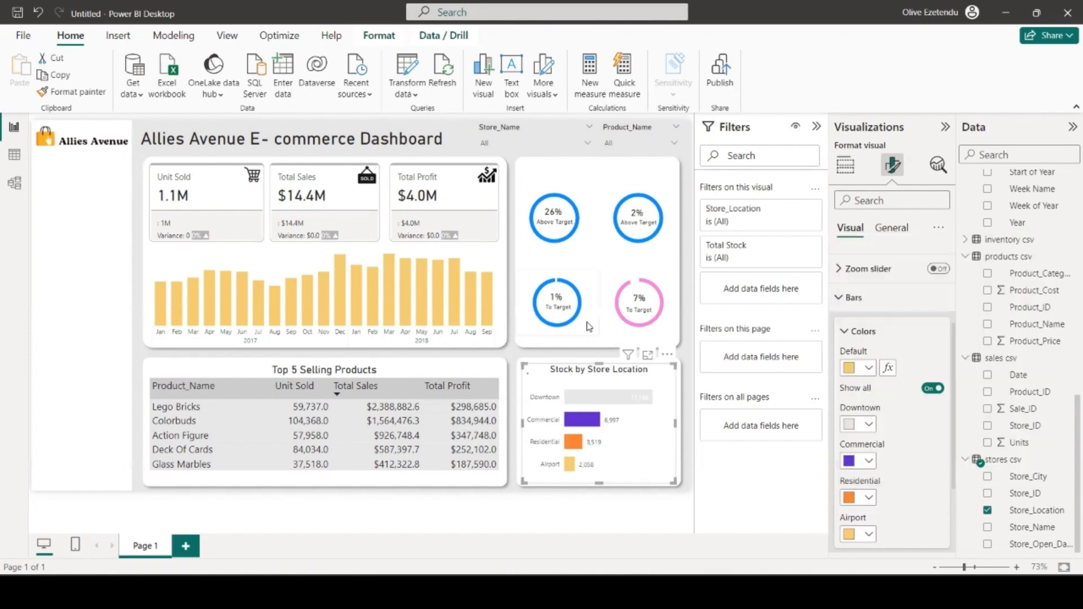
{"action": "left_click", "coordinate": [589, 323]}
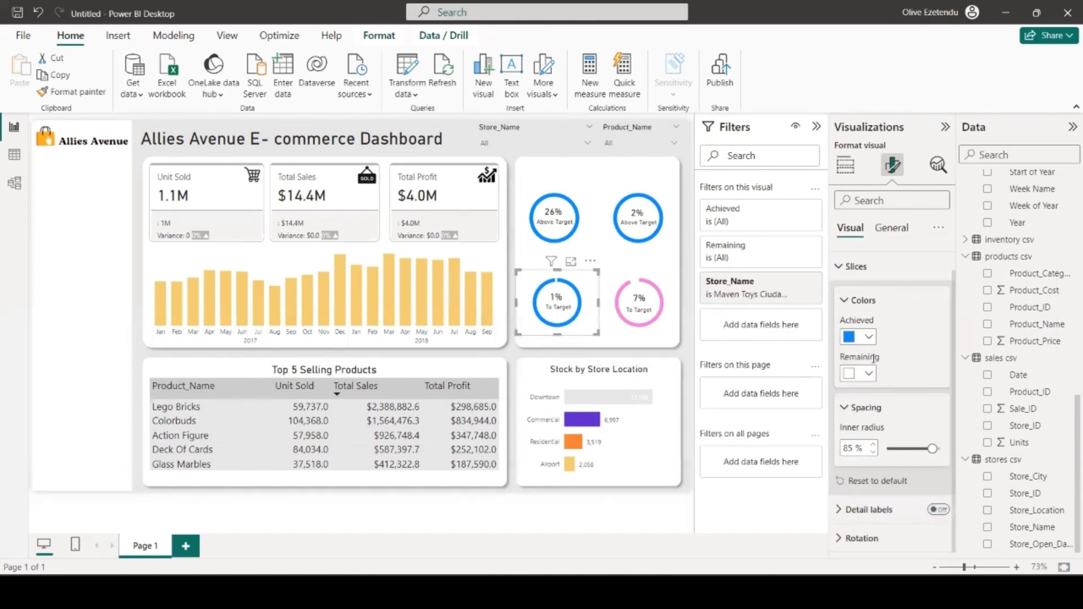
{"action": "left_click", "coordinate": [870, 337]}
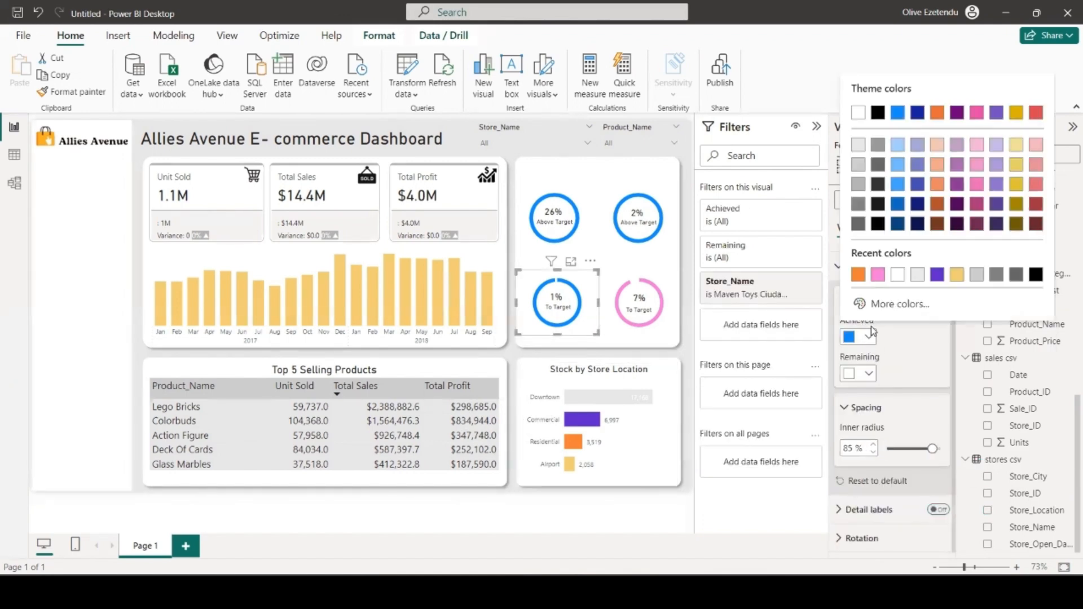
{"action": "left_click", "coordinate": [858, 274]}
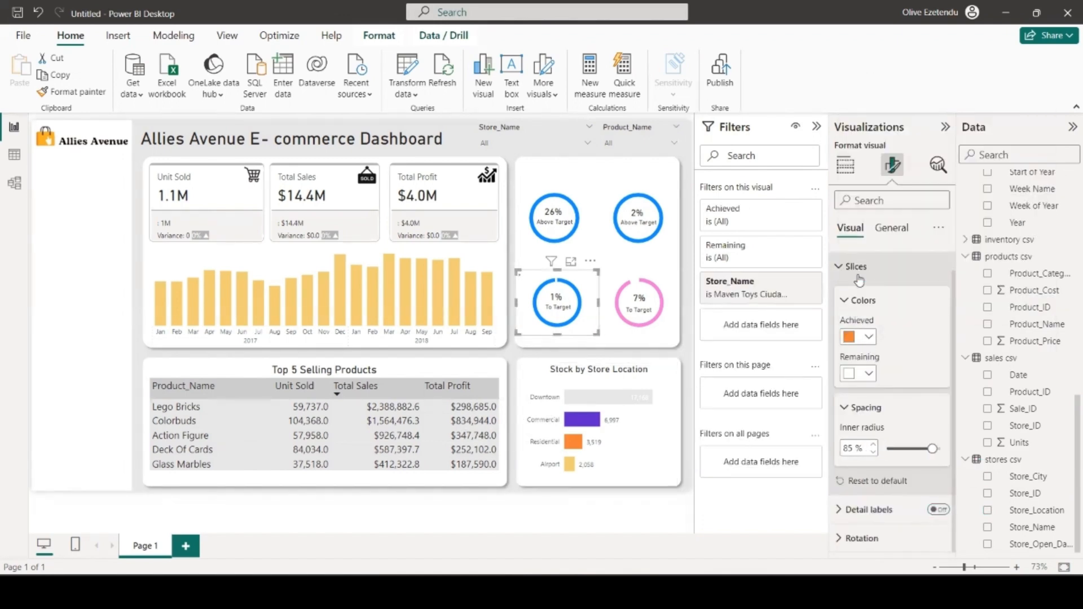
- Set the Achieved slice of the upper-right donut chart to the recently used yellow of the column chart
{"action": "left_click", "coordinate": [646, 252]}
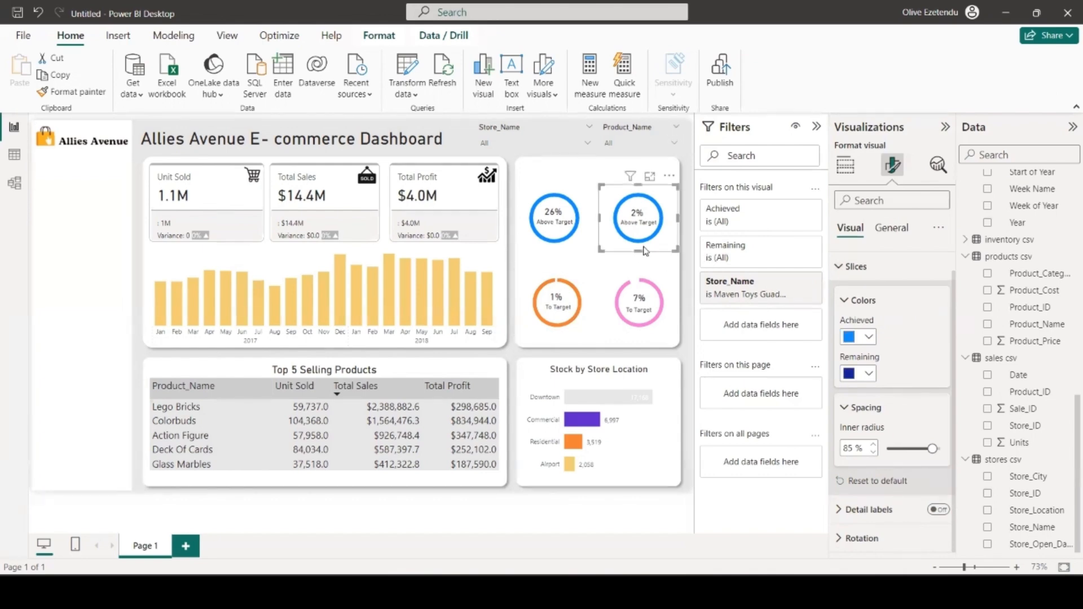
{"action": "left_click", "coordinate": [871, 341]}
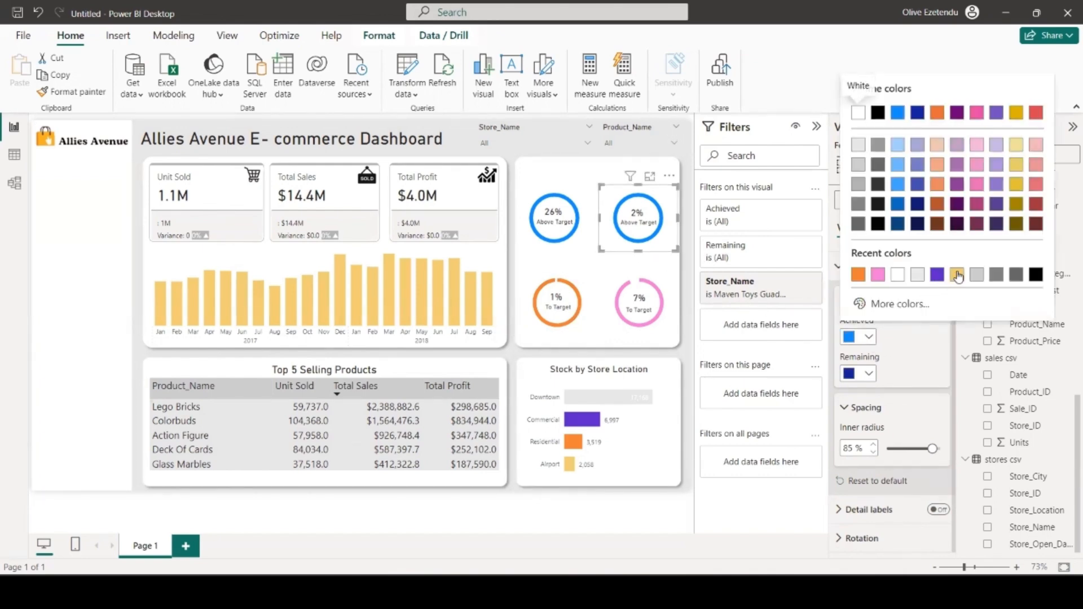
{"action": "left_click", "coordinate": [957, 272]}
- Set the upper-left donut chart's Achieved slice to the recently used purple and its Remaining slice to white
{"action": "left_click", "coordinate": [567, 243]}
{"action": "left_click", "coordinate": [869, 336]}
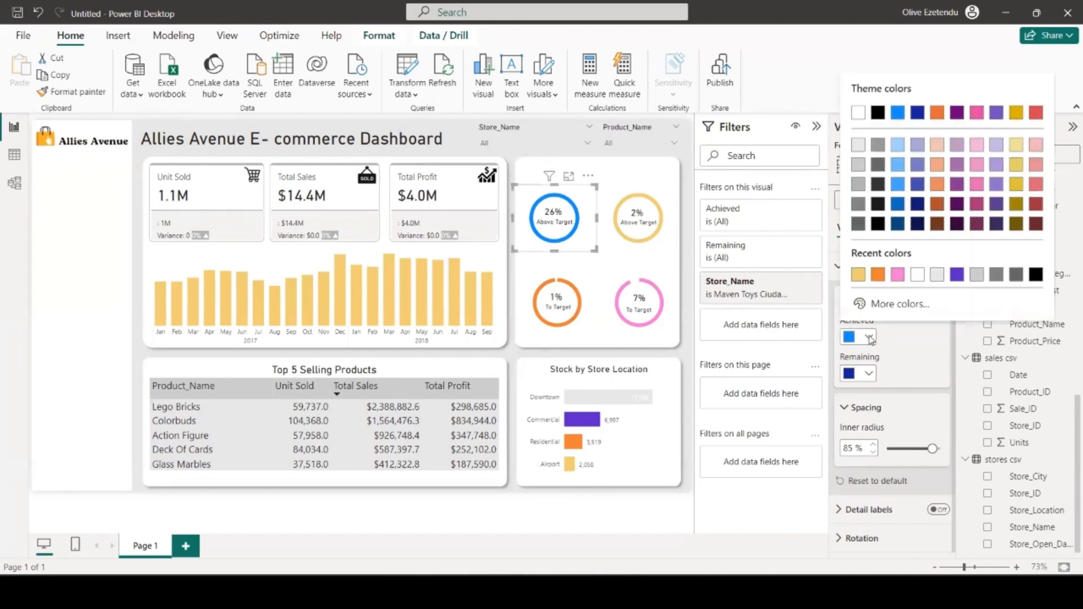
{"action": "left_click", "coordinate": [958, 275]}
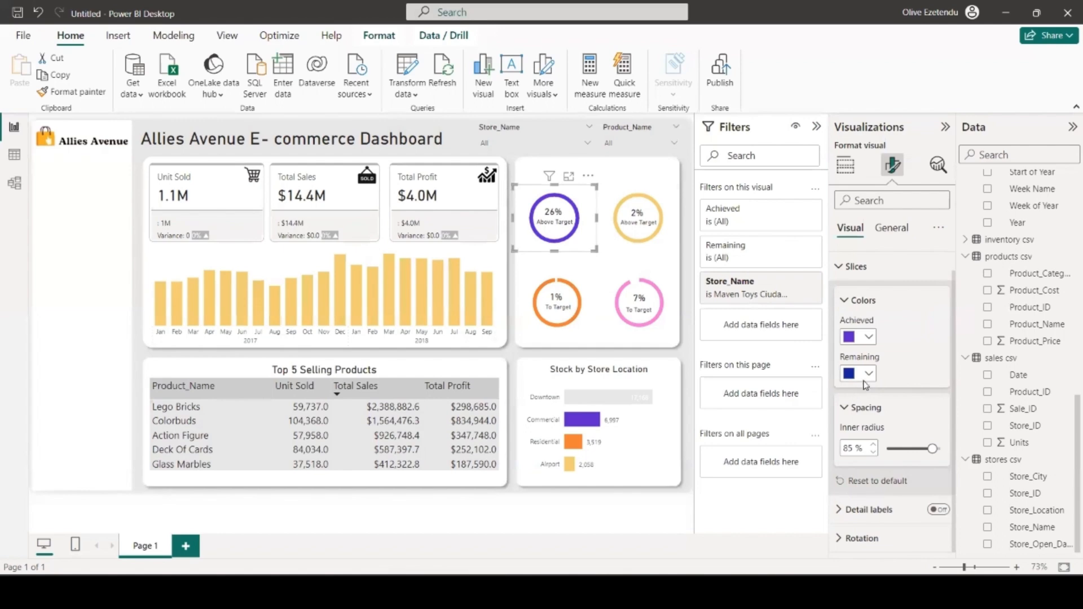
{"action": "left_click", "coordinate": [869, 374]}
{"action": "left_click", "coordinate": [935, 312]}
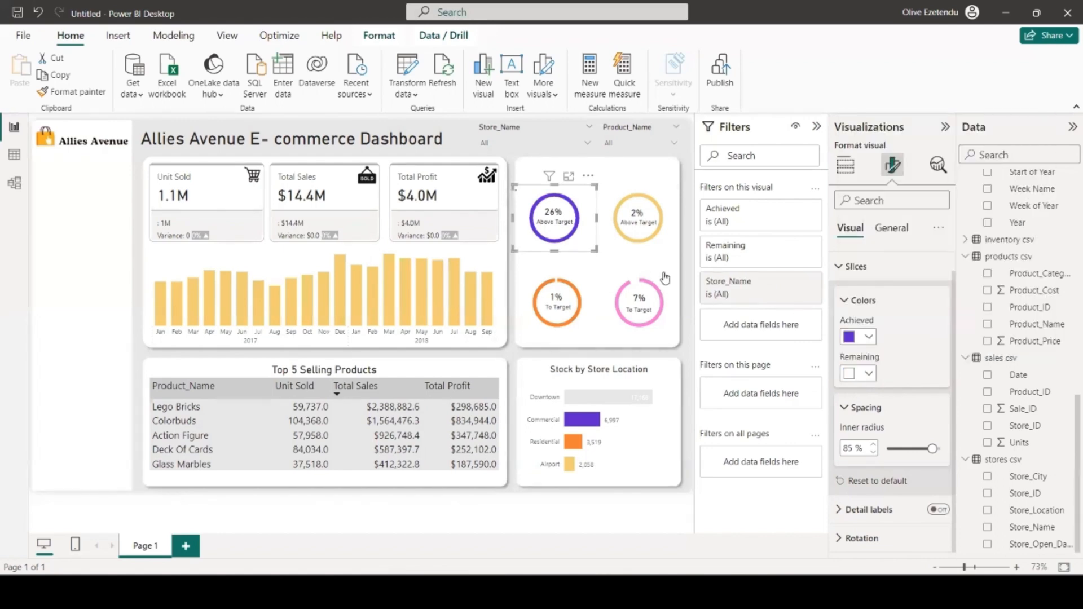
- Set the Remaining slice of the upper-right donut chart to white and deselect the chart
{"action": "left_click", "coordinate": [653, 255]}
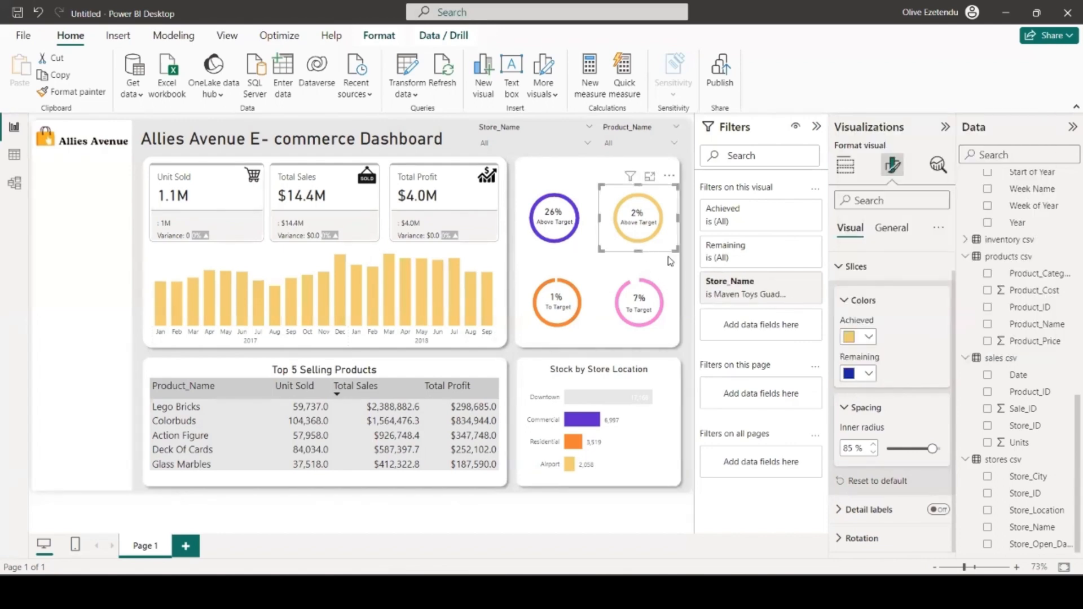
{"action": "left_click", "coordinate": [869, 373]}
{"action": "left_click", "coordinate": [857, 310]}
{"action": "left_click", "coordinate": [661, 514]}
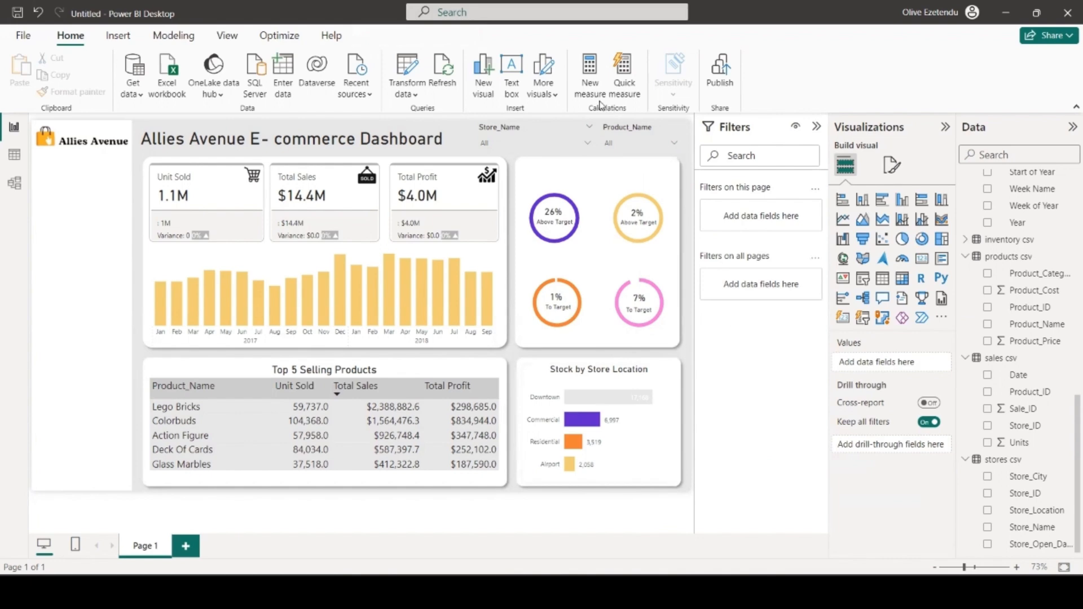
- Add a text box, shrink it to a small label, and set its font to DIN at size 12
{"action": "left_click", "coordinate": [511, 74]}
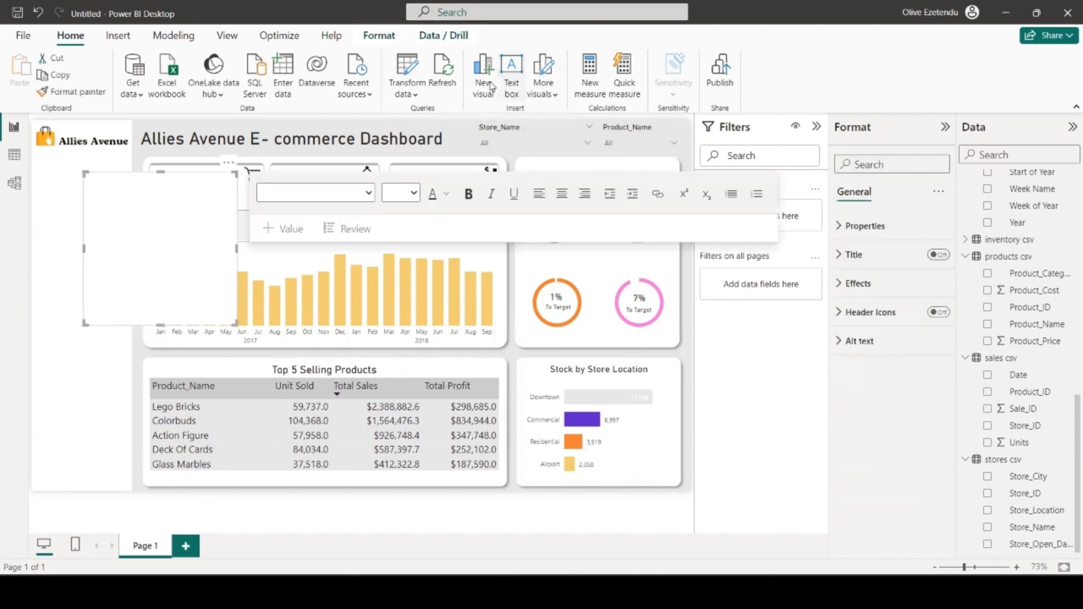
{"action": "left_click_drag", "start_coordinate": [88, 320], "coordinate": [126, 197]}
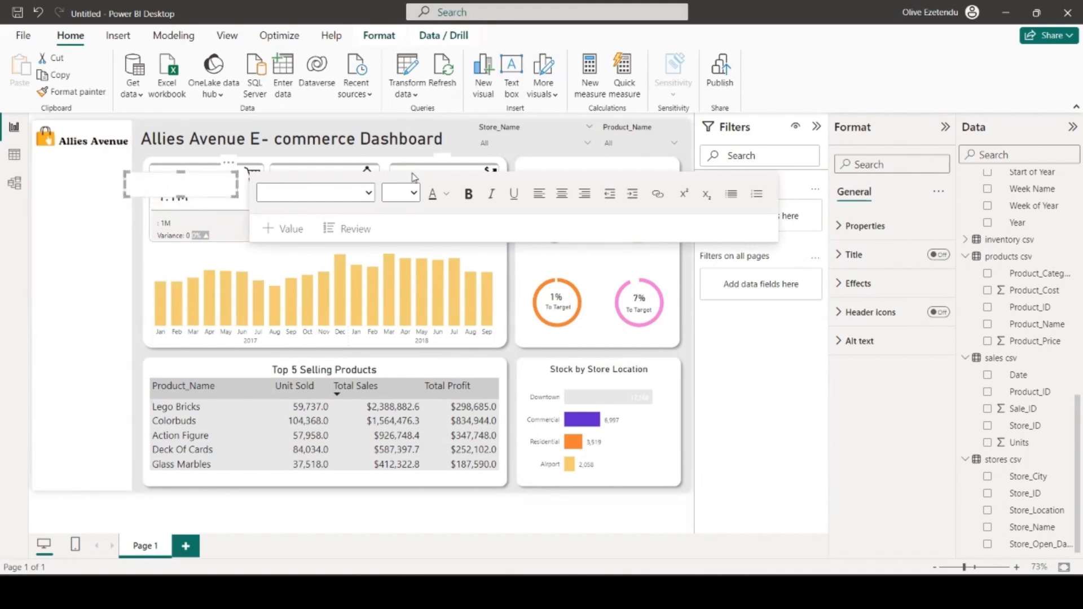
{"action": "left_click", "coordinate": [316, 193]}
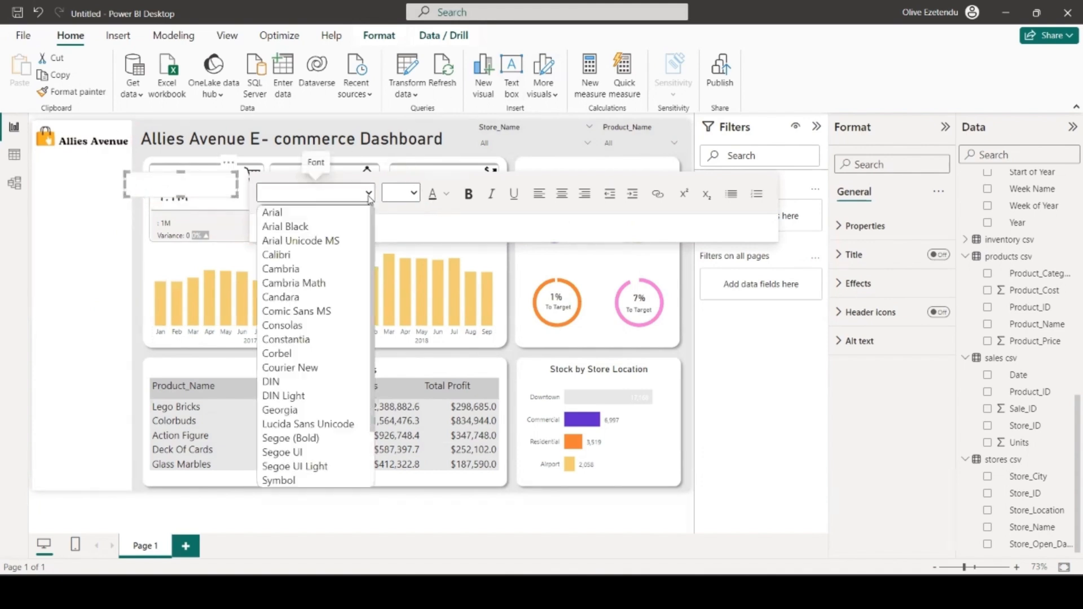
{"action": "left_click", "coordinate": [283, 380]}
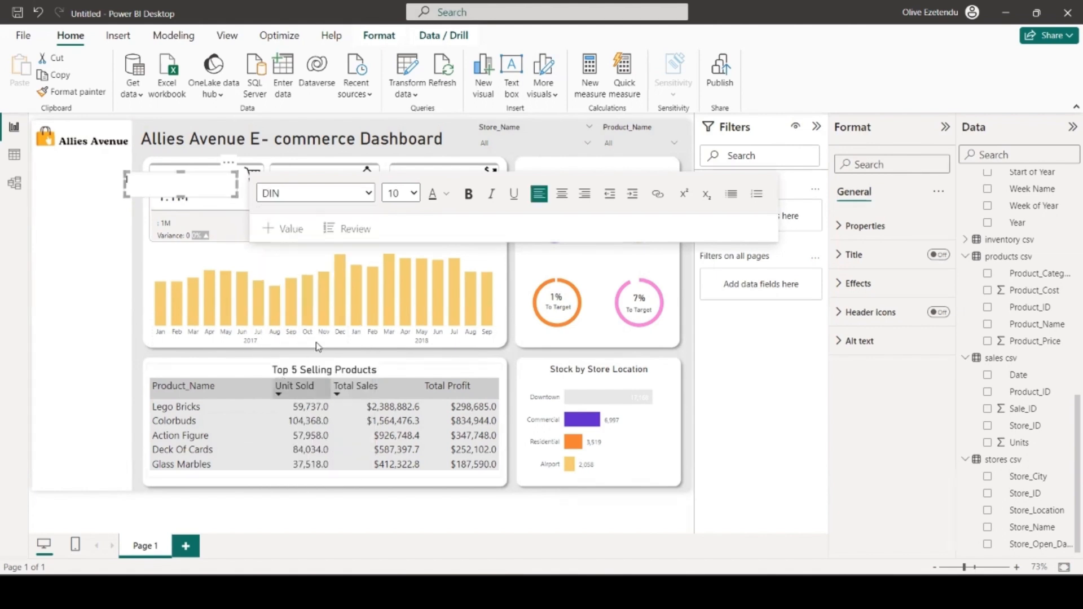
{"action": "left_click", "coordinate": [401, 192]}
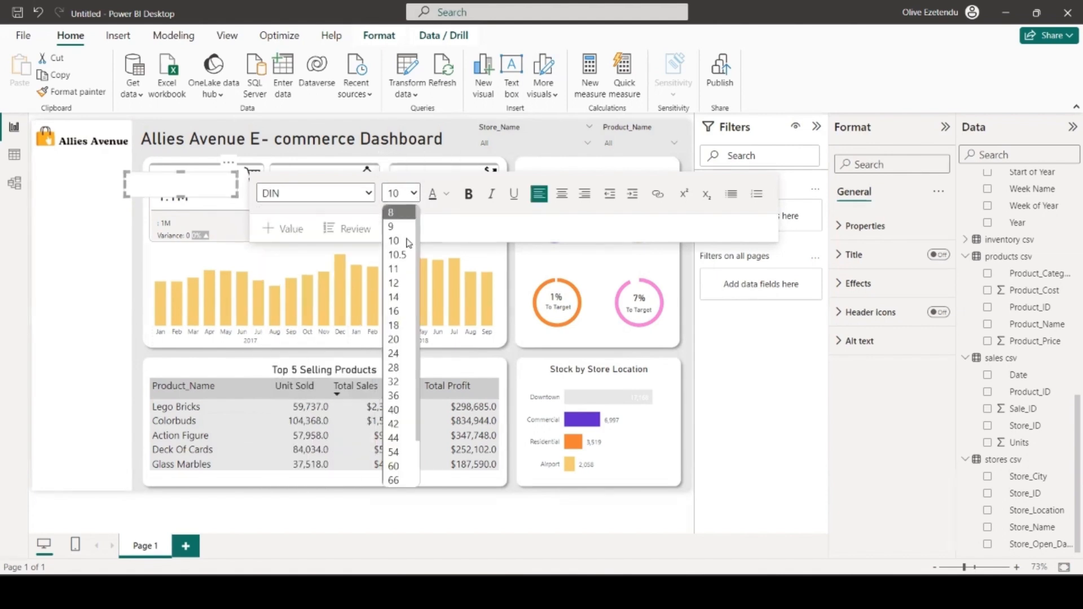
{"action": "left_click", "coordinate": [397, 285]}
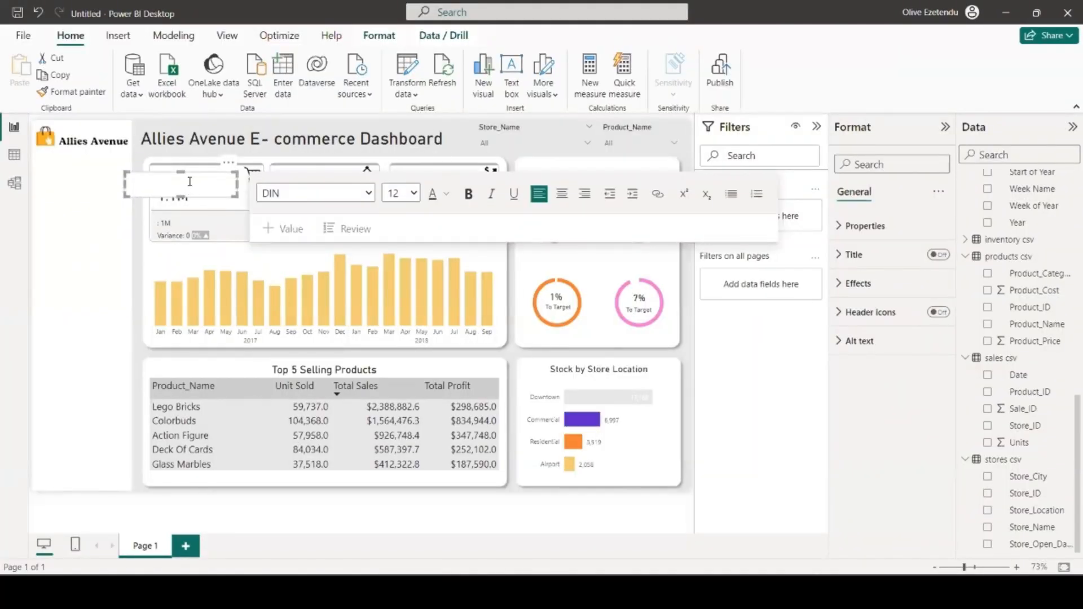
- Enter "Ciudad De Mexico 2" in the text box and format it at size 14, centred
{"action": "type", "text": "Ciudad De Mexico"}
{"action": "left_click_drag", "start_coordinate": [196, 178], "coordinate": [125, 179]}
{"action": "left_click", "coordinate": [410, 194]}
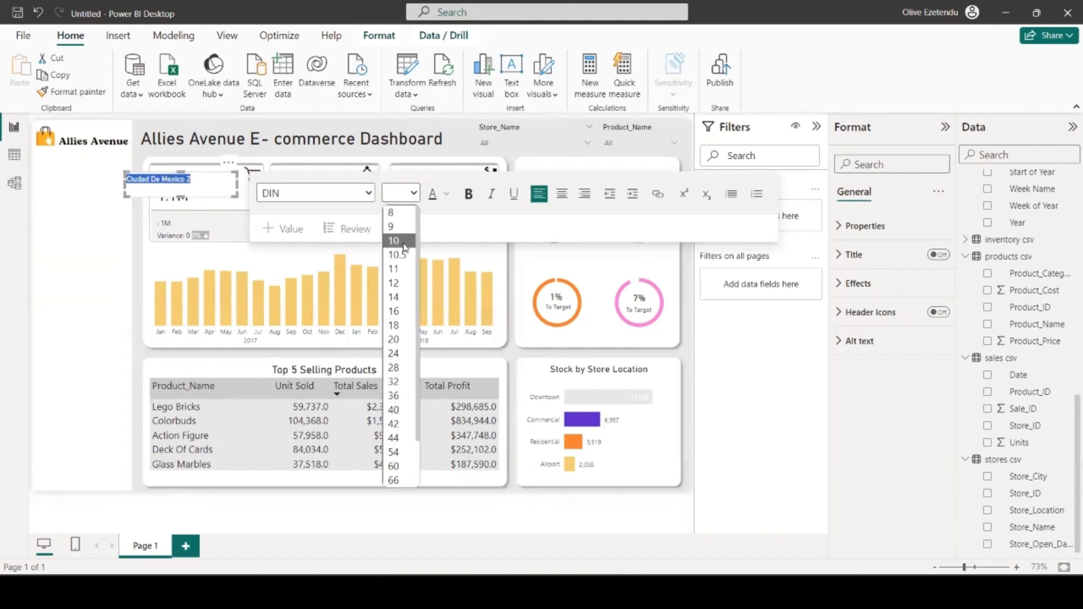
{"action": "left_click", "coordinate": [393, 297]}
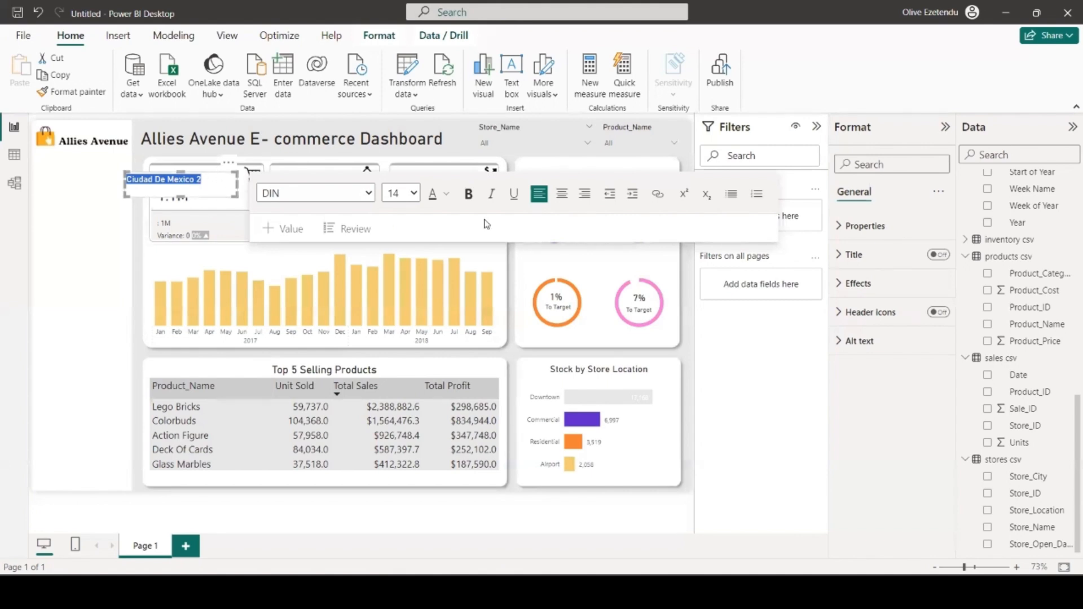
{"action": "left_click", "coordinate": [561, 194]}
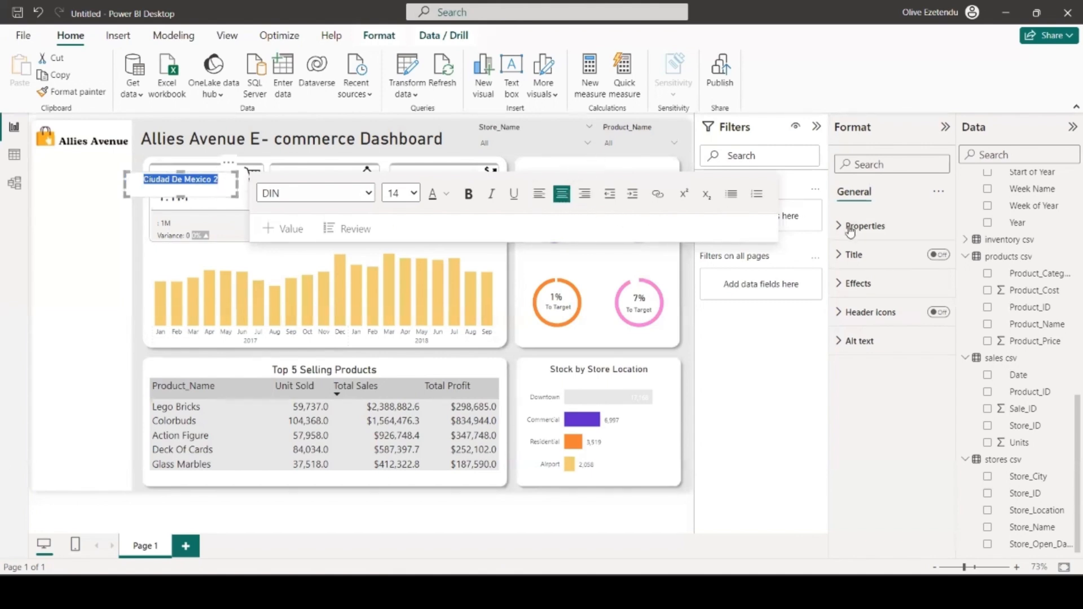
- Set the label's background transparency to 100%, shrink it around its text, and place it beneath the upper-left donut chart
{"action": "left_click", "coordinate": [858, 283]}
{"action": "left_click", "coordinate": [944, 395]}
{"action": "left_click_drag", "start_coordinate": [128, 192], "coordinate": [148, 187]}
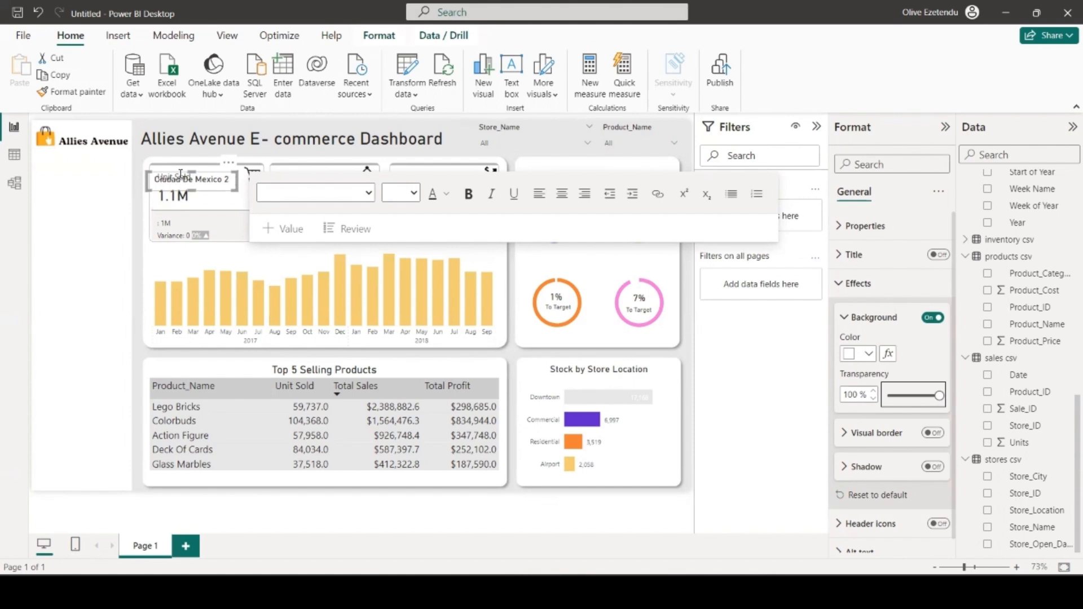
{"action": "left_click_drag", "start_coordinate": [181, 176], "coordinate": [543, 249]}
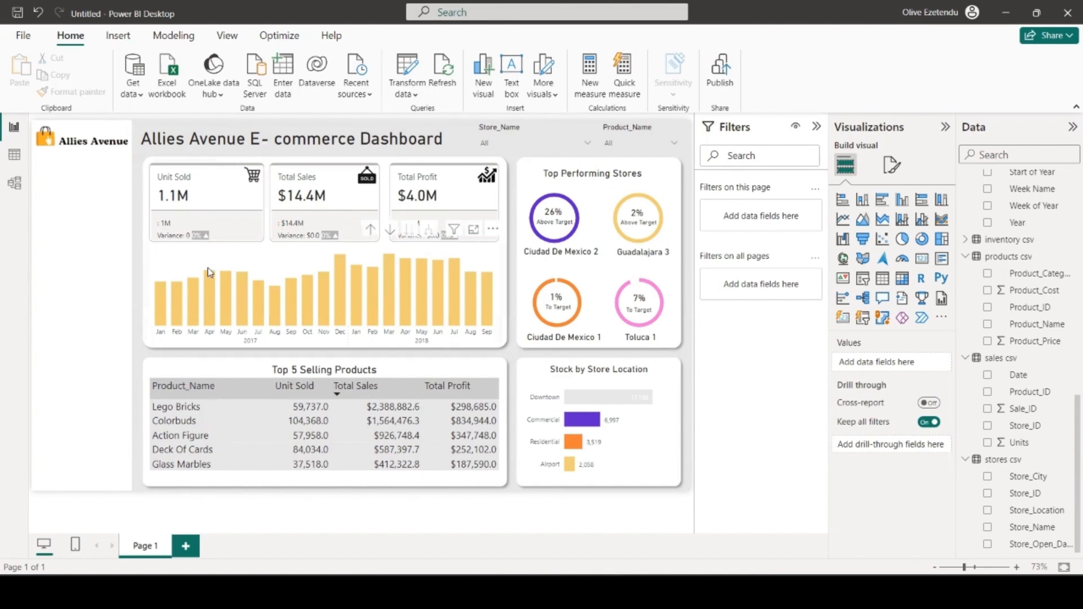
- Turn on interaction editing for the monthly sales column chart
{"action": "left_click", "coordinate": [172, 263]}
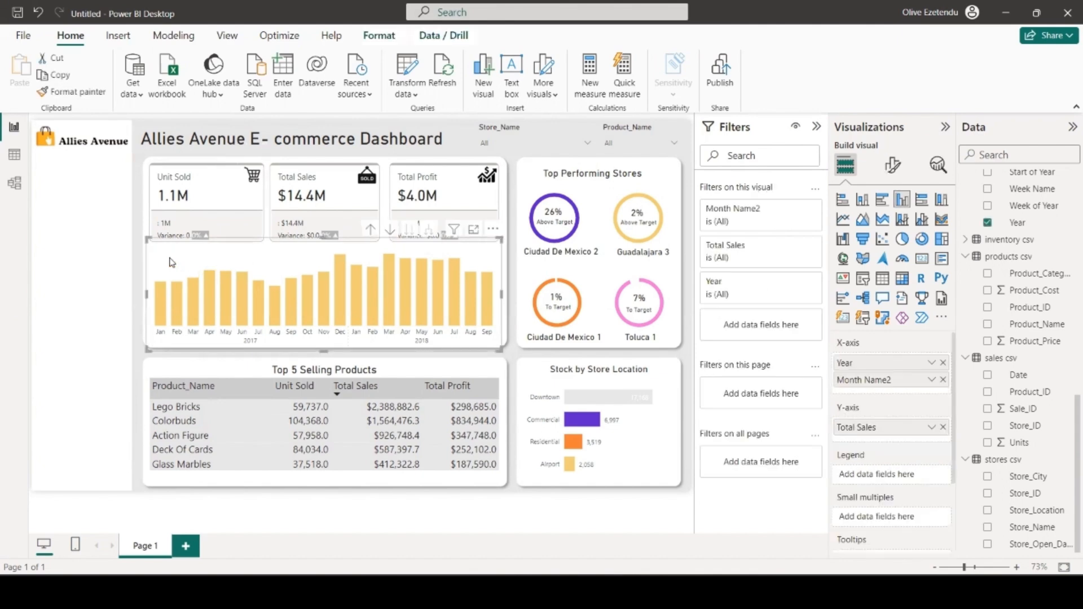
{"action": "left_click", "coordinate": [379, 35]}
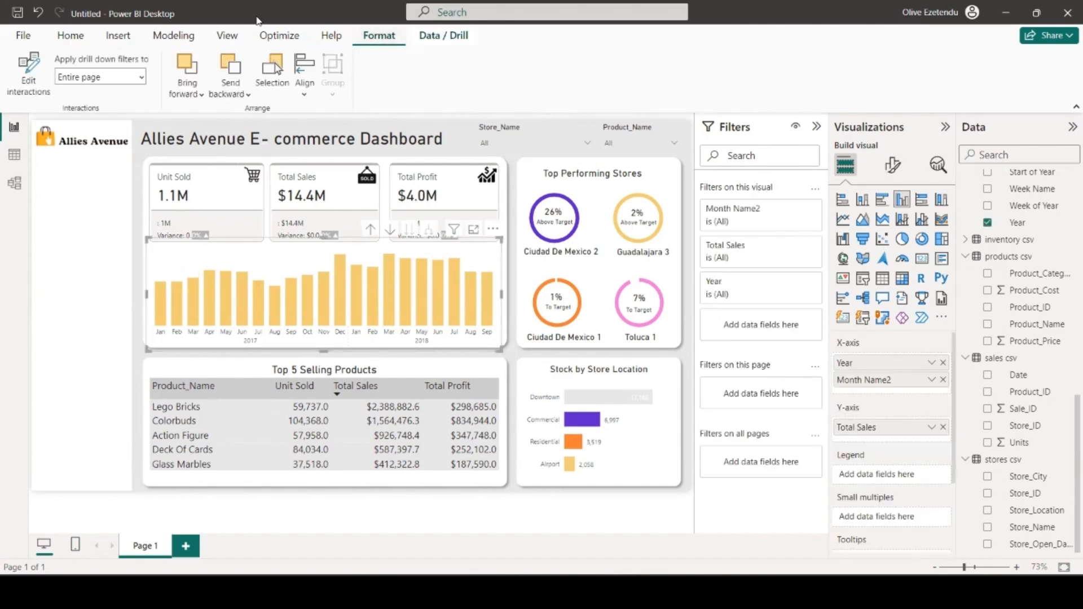
{"action": "left_click", "coordinate": [28, 72]}
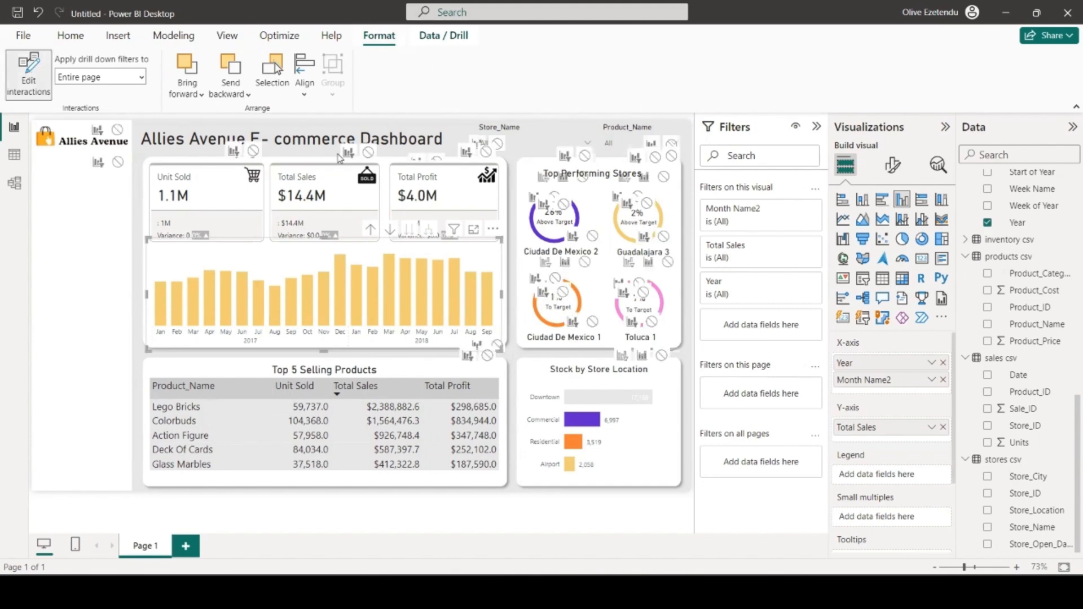
{"action": "left_click", "coordinate": [519, 249]}
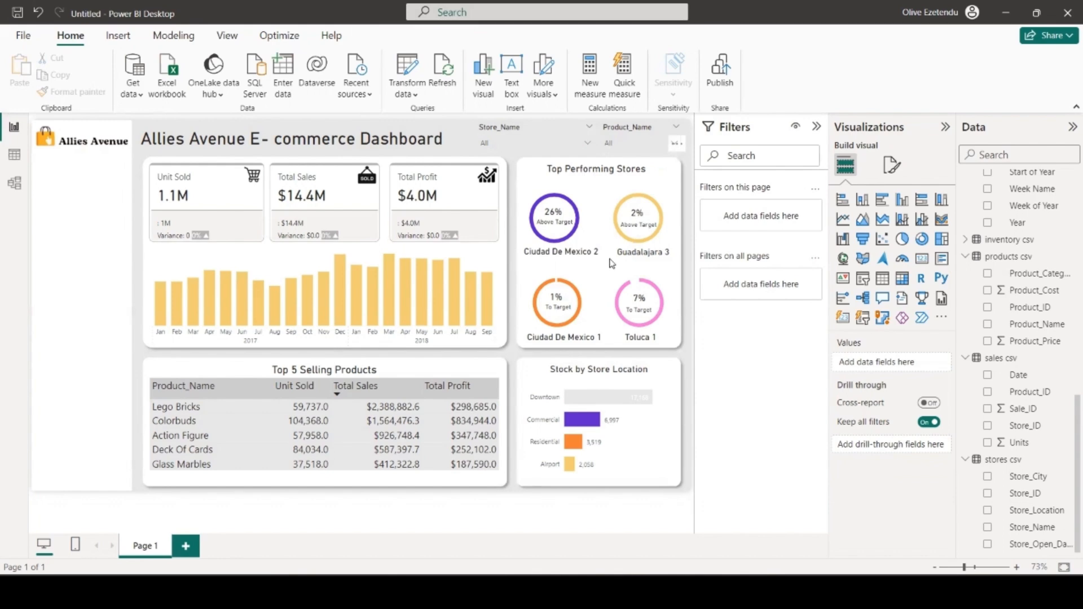
- Stop the Stock by Store Location chart from filtering the donut charts and their cards, and finish editing interactions
{"action": "left_click", "coordinate": [656, 384]}
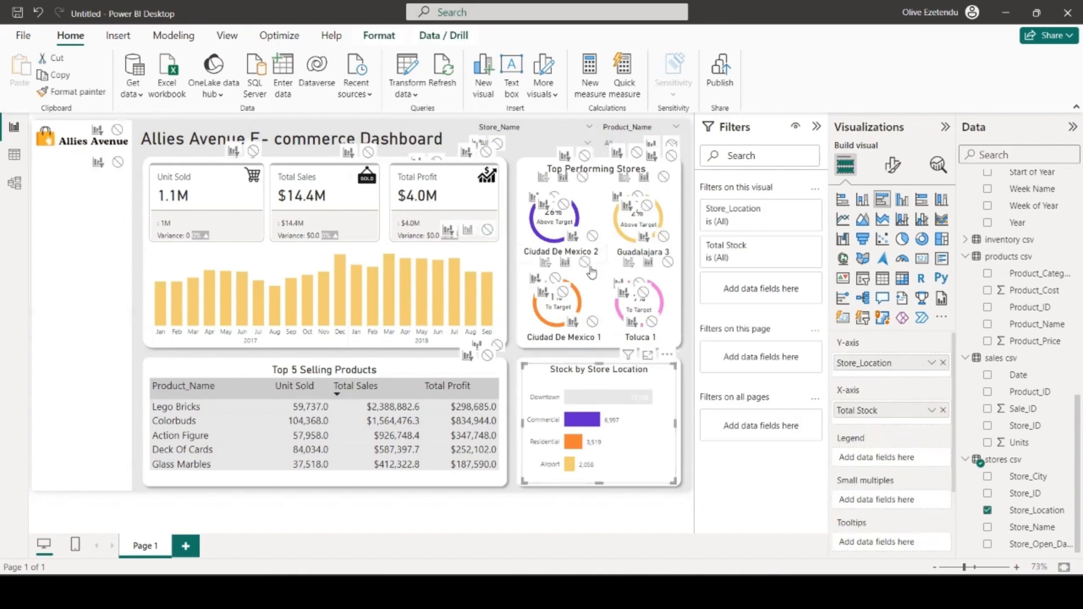
{"action": "left_click", "coordinate": [563, 292]}
{"action": "left_click", "coordinate": [555, 278]}
{"action": "left_click", "coordinate": [642, 290]}
{"action": "left_click", "coordinate": [668, 263]}
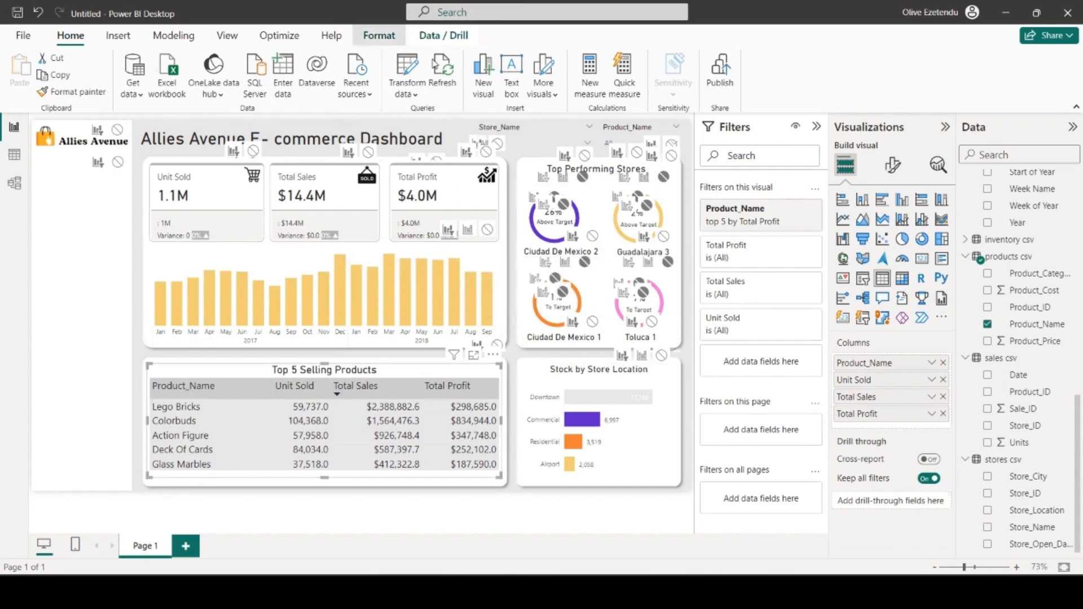
{"action": "left_click", "coordinate": [380, 35]}
{"action": "left_click", "coordinate": [24, 72]}
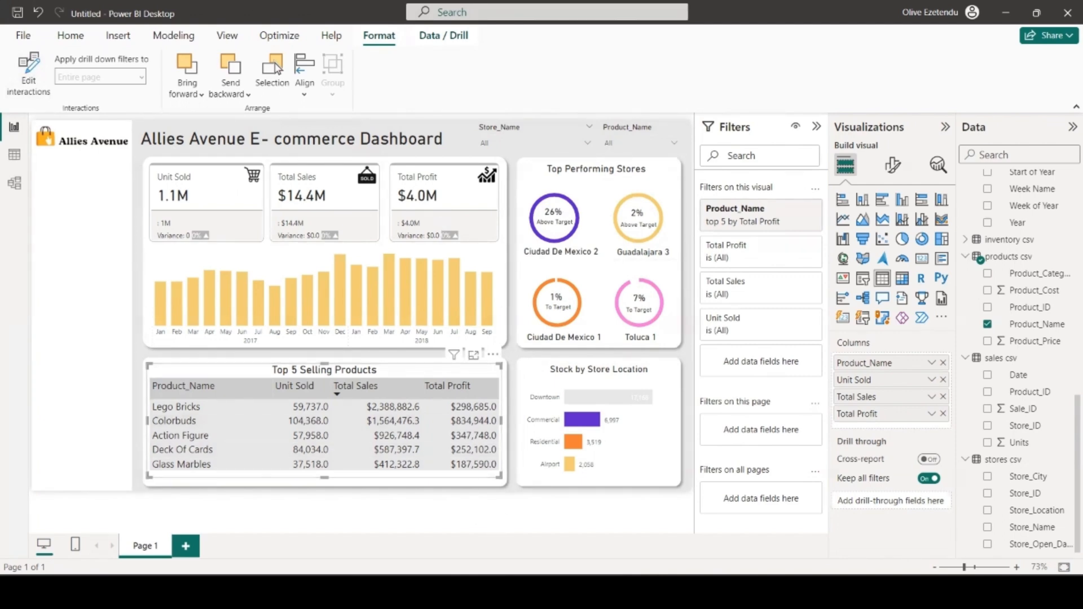
- Check the Dashboard page of the e commerce report, and return to the untitled report to shorten its title to "Allies Avenue Dashboard"
{"action": "mouse_move", "coordinate": [637, 592]}
{"action": "left_click", "coordinate": [592, 539]}
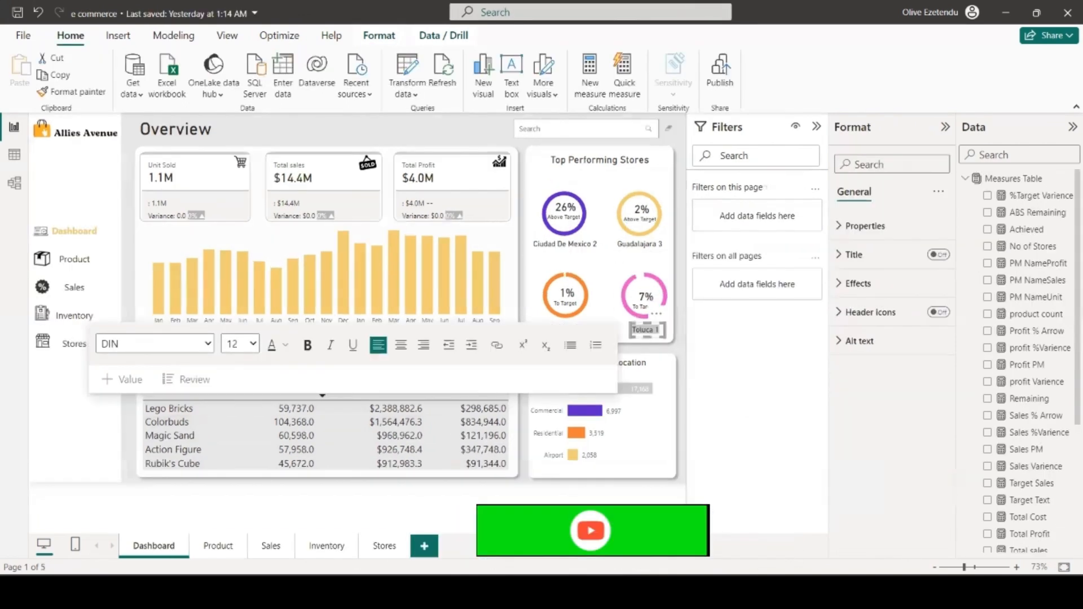
{"action": "left_click", "coordinate": [584, 495]}
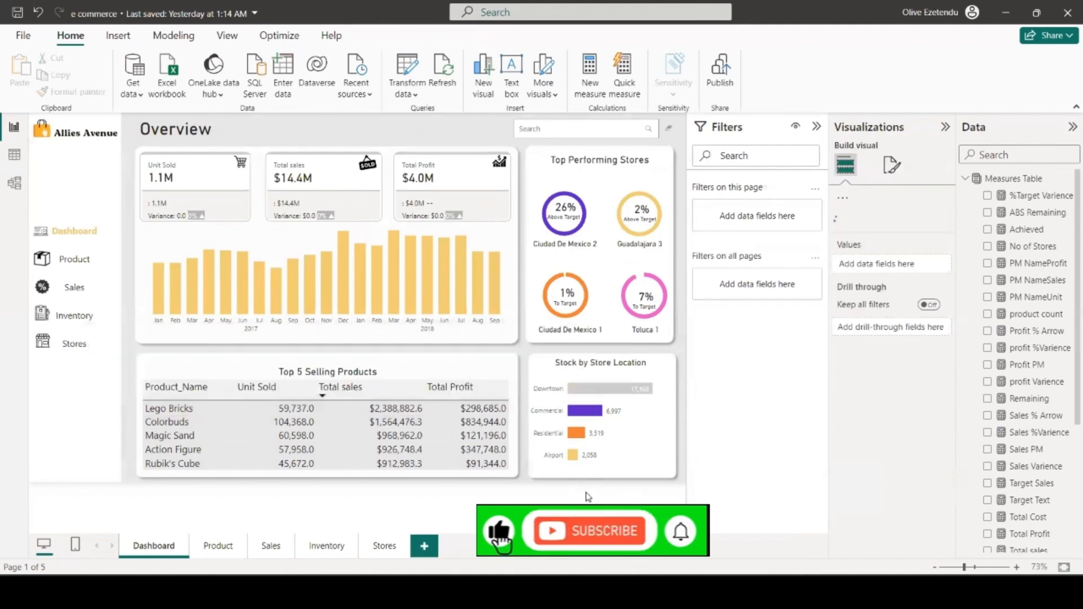
{"action": "mouse_move", "coordinate": [637, 591]}
{"action": "left_click", "coordinate": [714, 525]}
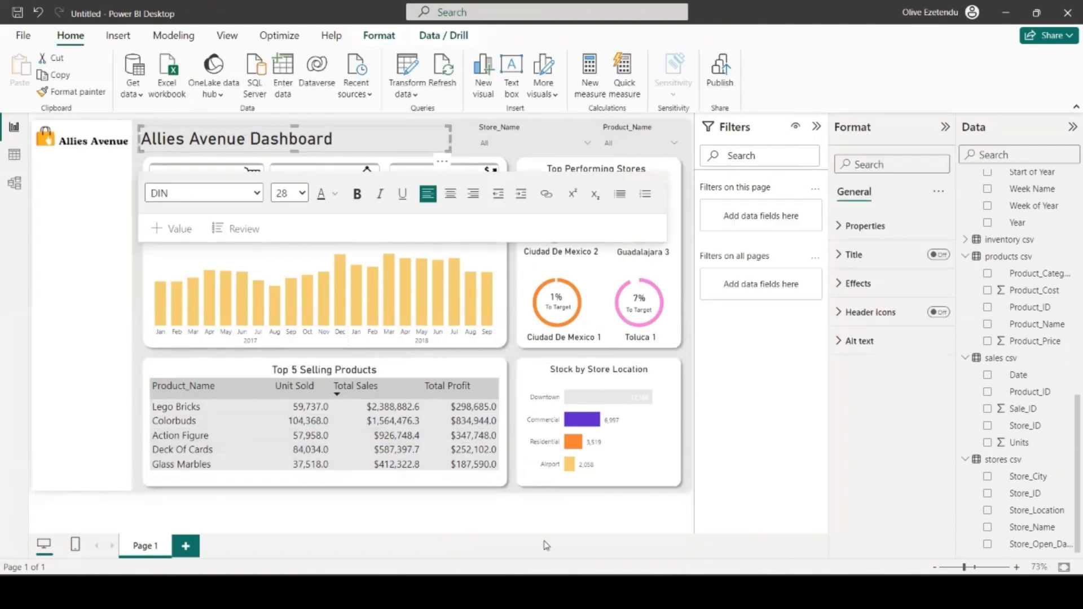
- Switch to the e commerce report and examine the layout of its Product, Sales, Inventory and Stores pages and its page navigator
{"action": "mouse_move", "coordinate": [574, 593]}
{"action": "mouse_move", "coordinate": [636, 592]}
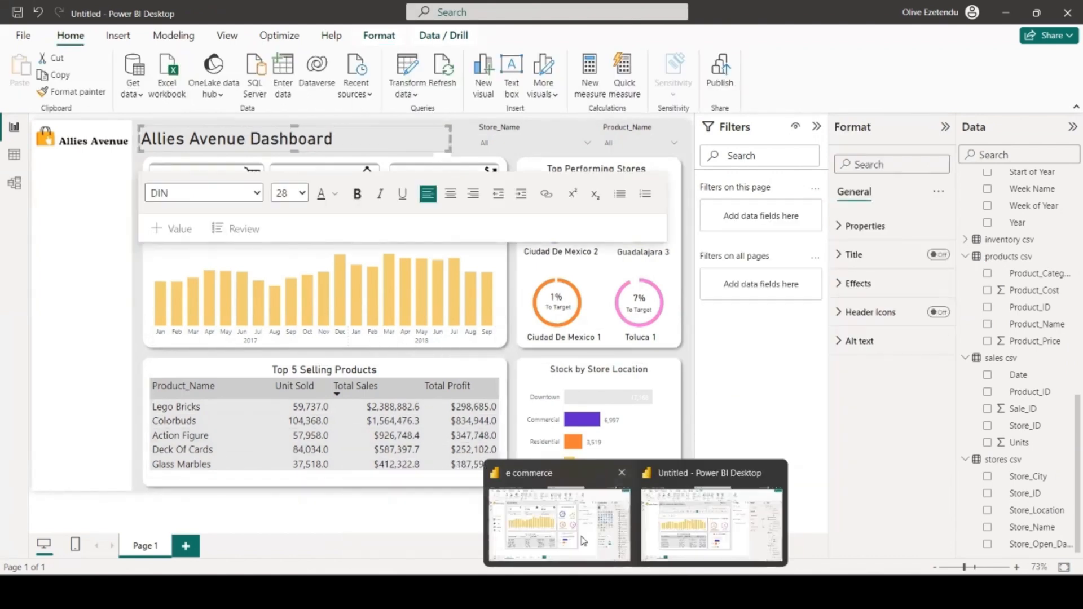
{"action": "left_click", "coordinate": [556, 522]}
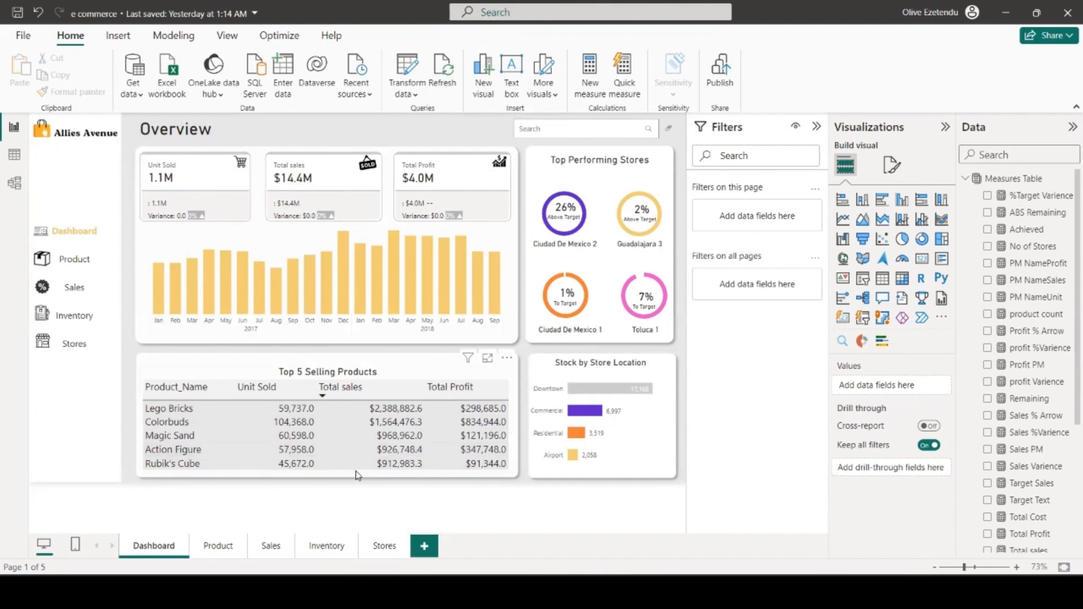
{"action": "left_click", "coordinate": [224, 547]}
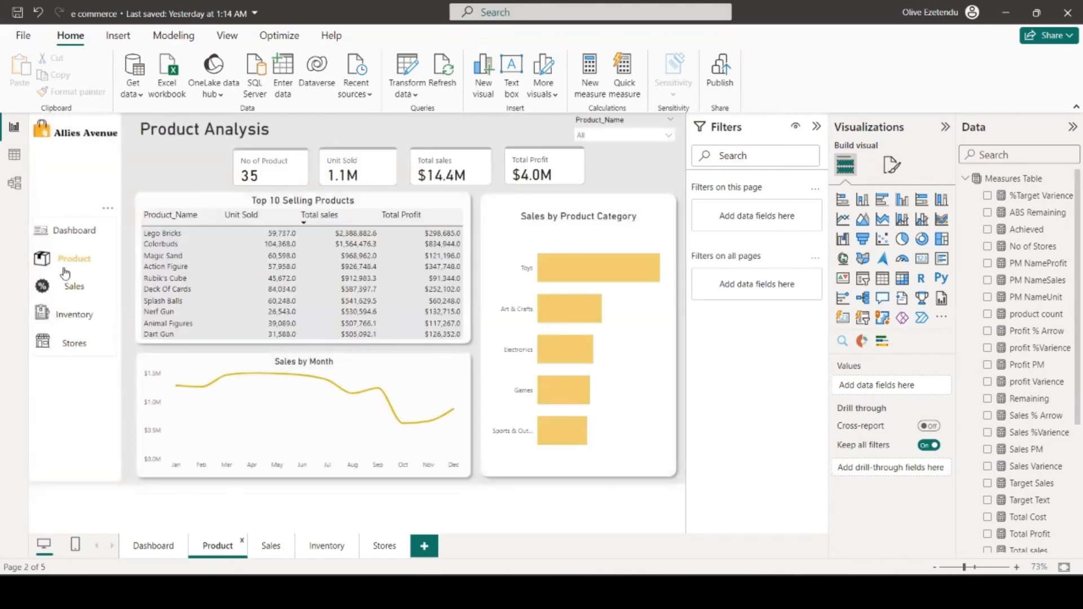
{"action": "left_click", "coordinate": [272, 548]}
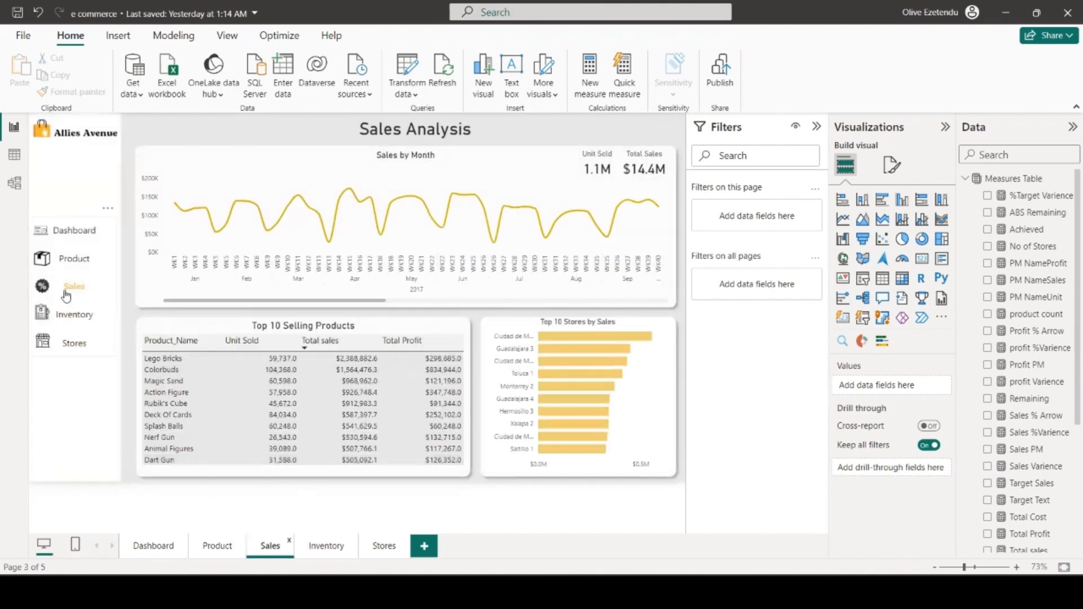
{"action": "left_click", "coordinate": [325, 547]}
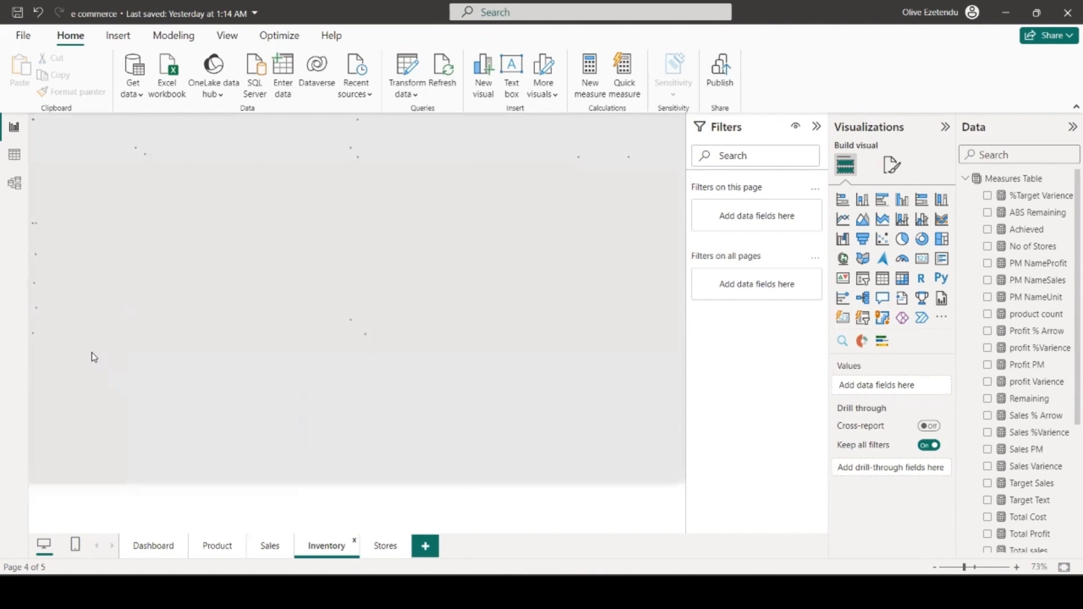
{"action": "left_click", "coordinate": [387, 547]}
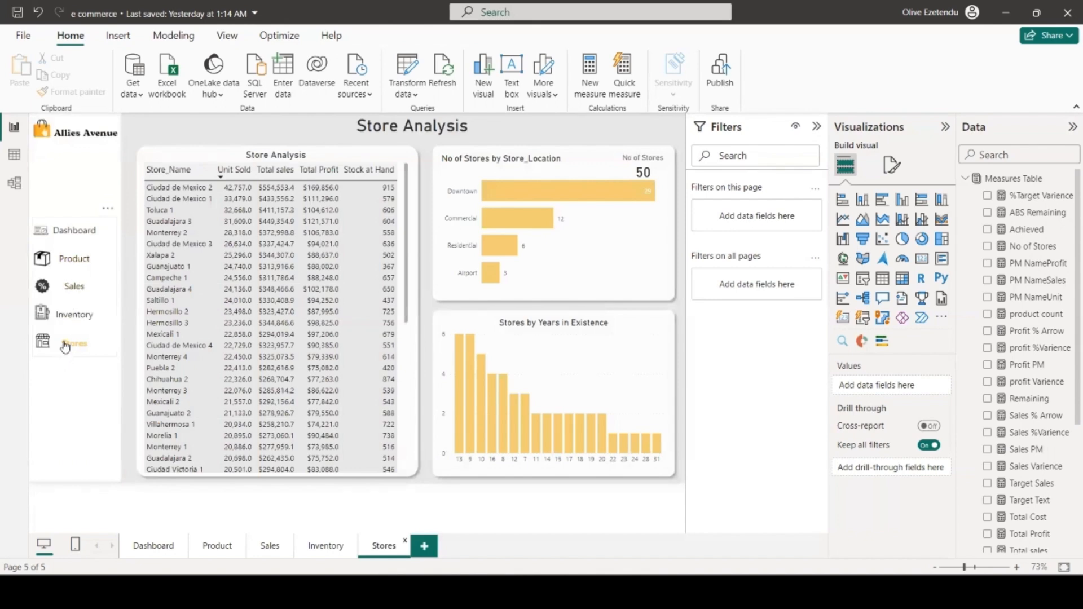
{"action": "left_click", "coordinate": [71, 240]}
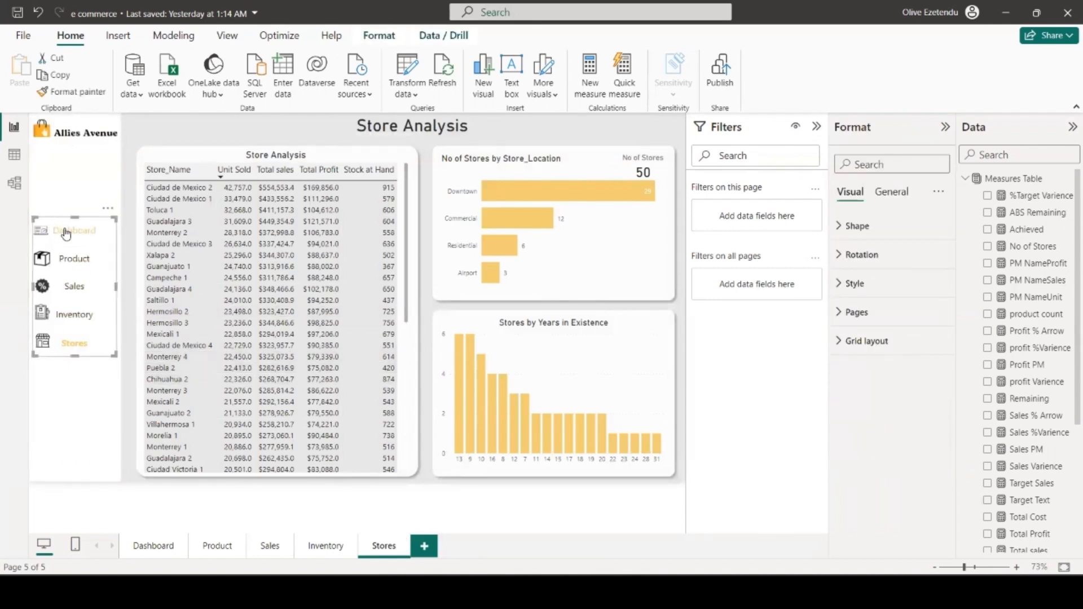
{"action": "left_click", "coordinate": [158, 546]}
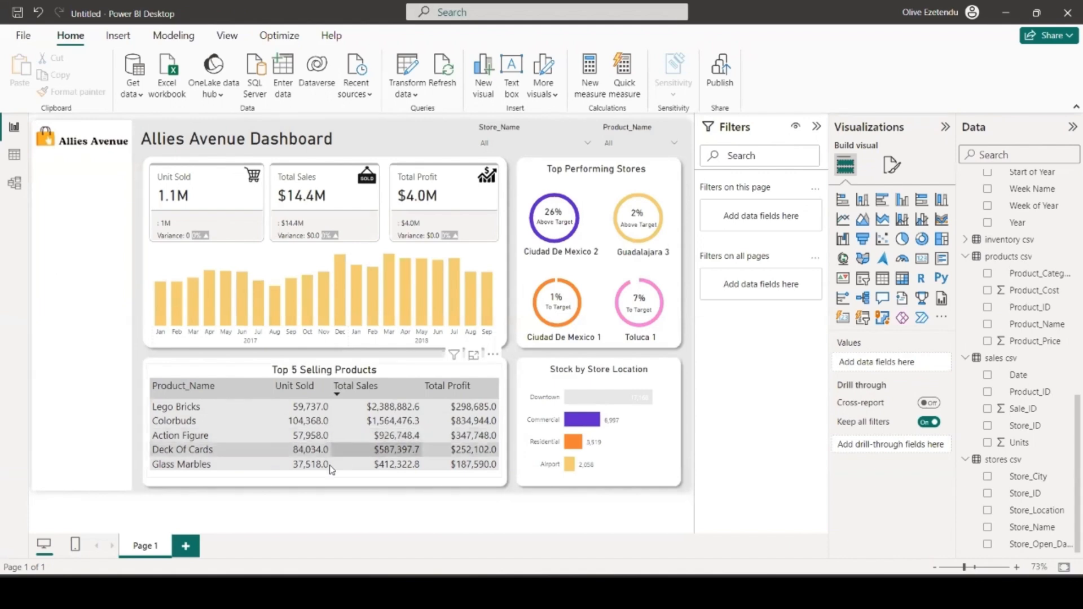
- Rename the report page Page 1 as Dashboard
{"action": "double_click", "coordinate": [153, 547]}
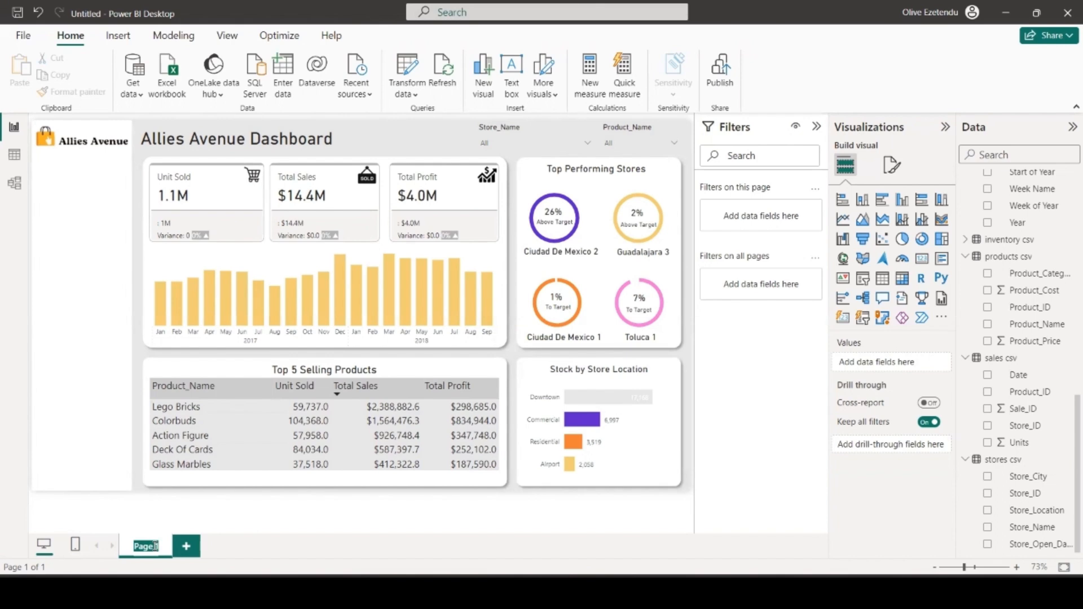
{"action": "type", "text": "Dashboa"}
{"action": "key", "text": "Return"}
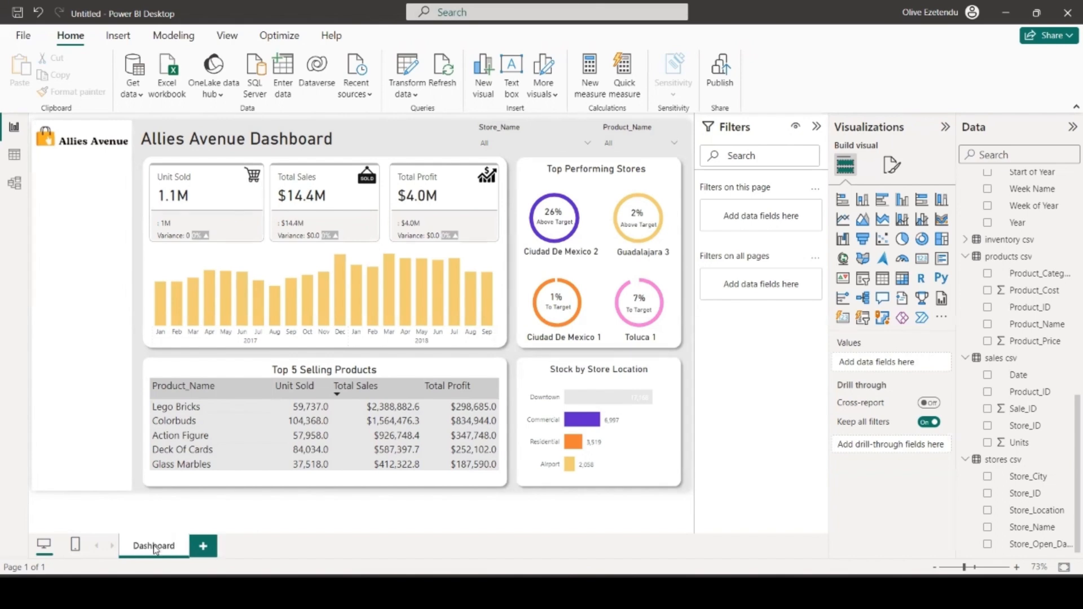
- Duplicate the Dashboard page and rename the copy as Product
{"action": "right_click", "coordinate": [165, 554]}
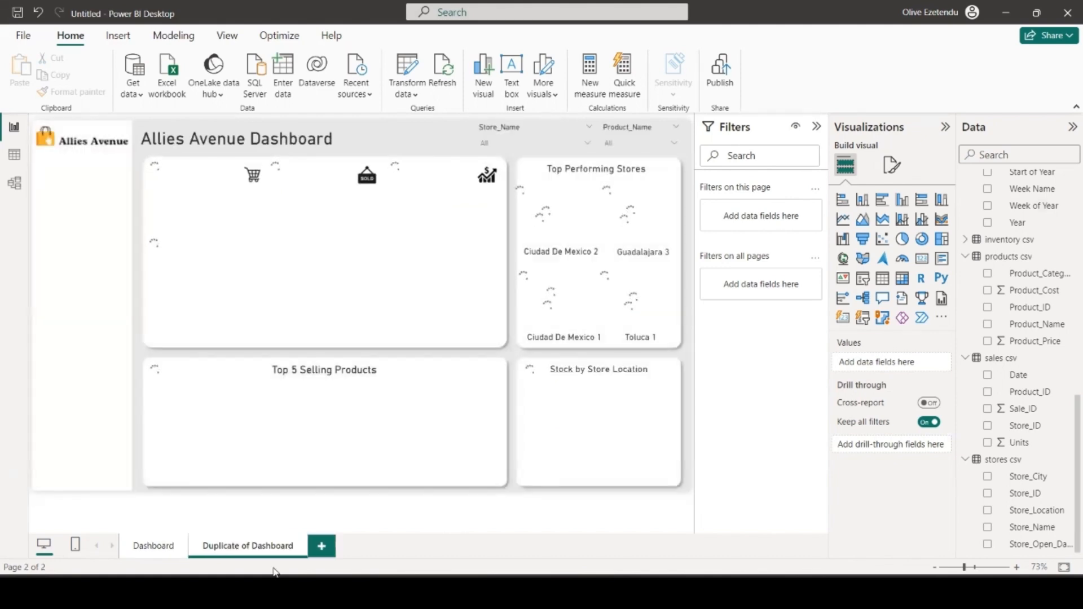
{"action": "double_click", "coordinate": [254, 546]}
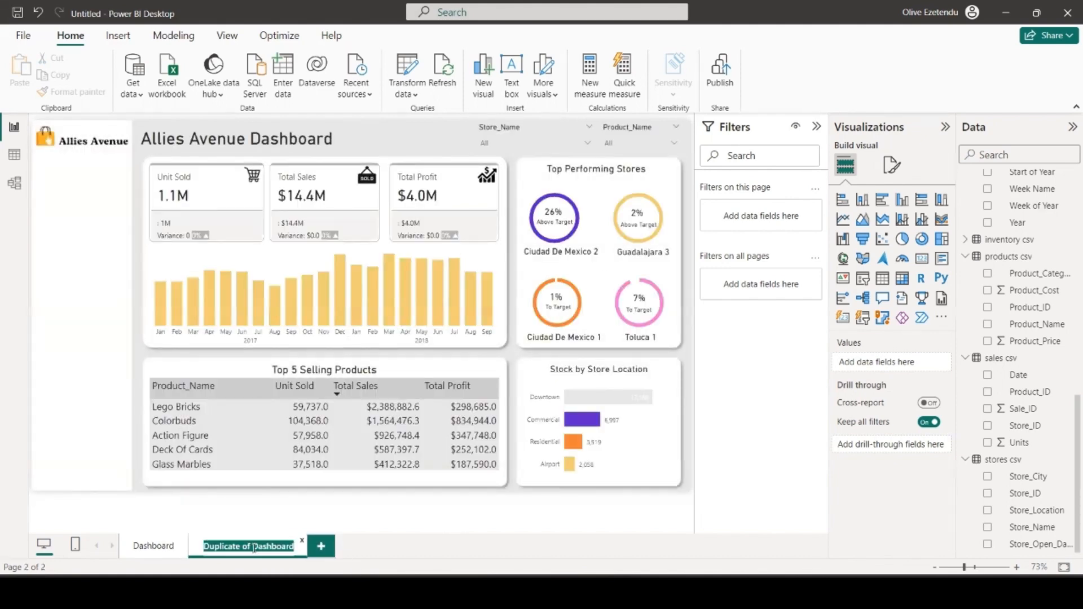
{"action": "type", "text": "Product"}
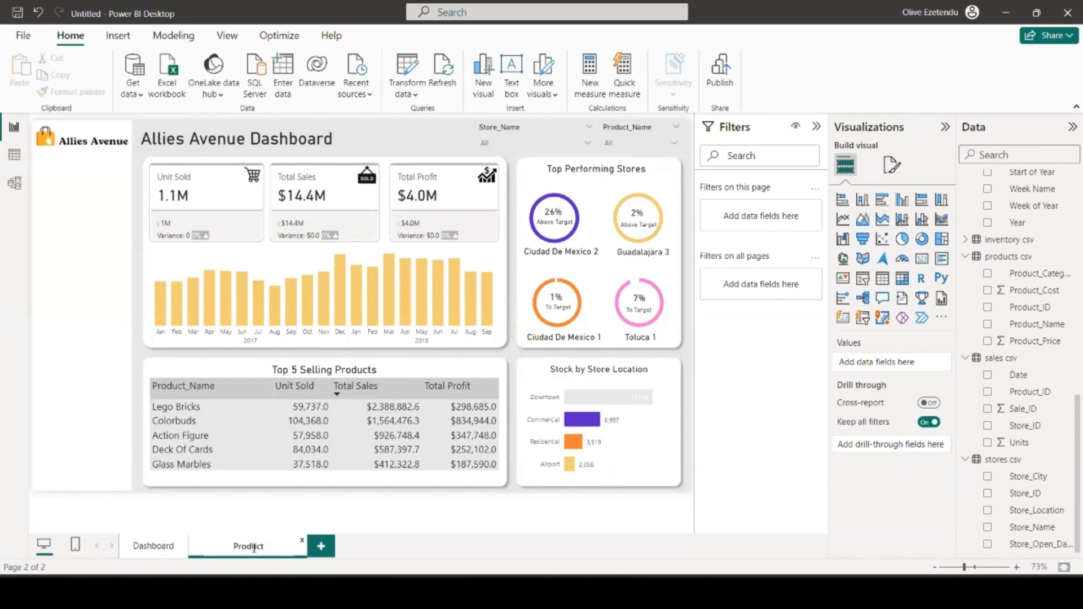
{"action": "key", "text": "Return"}
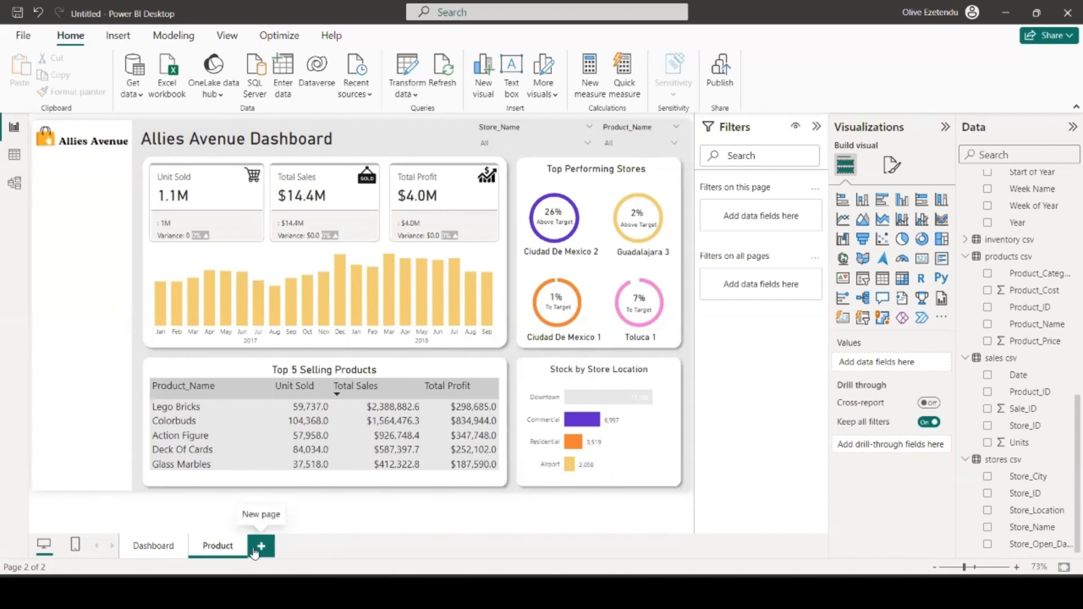
- Duplicate the Product page and rename the copy as Sales
{"action": "right_click", "coordinate": [220, 556]}
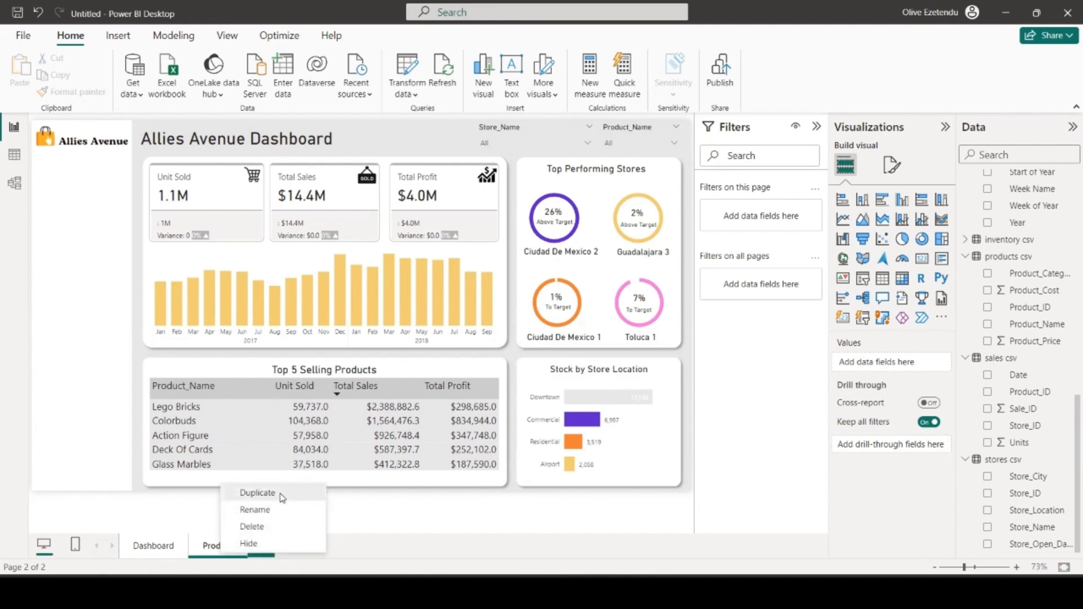
{"action": "left_click", "coordinate": [258, 493]}
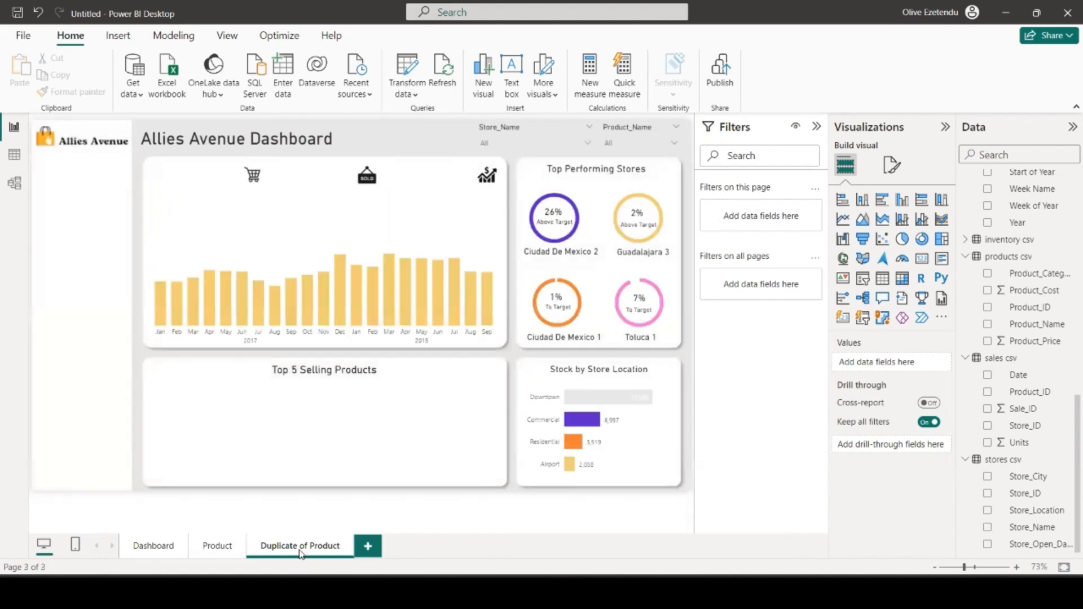
{"action": "double_click", "coordinate": [303, 547]}
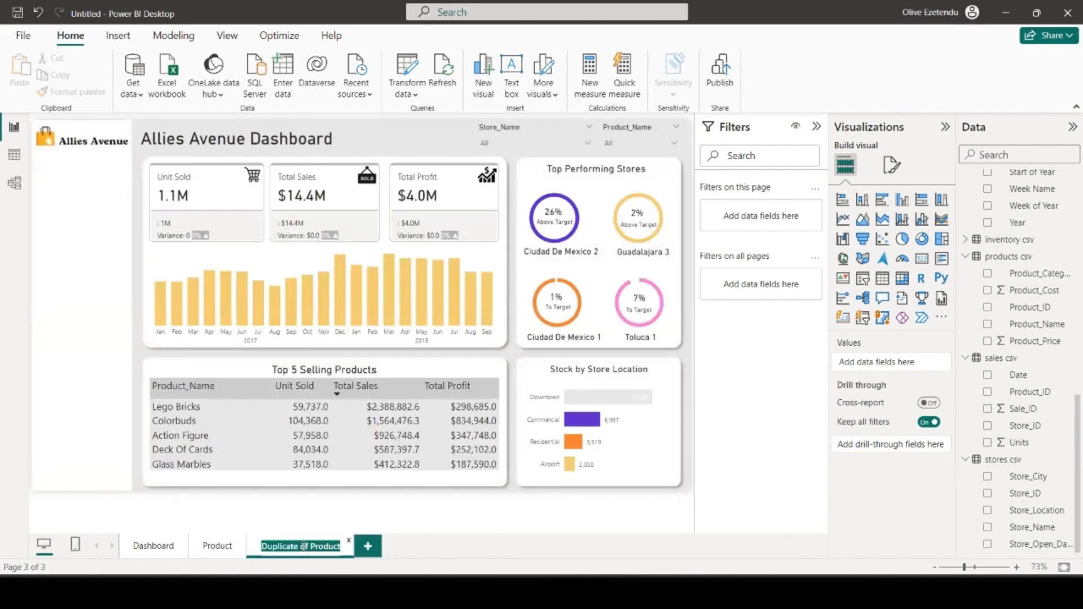
{"action": "key", "text": "BackSpace"}
{"action": "type", "text": "Sales"}
{"action": "key", "text": "Return"}
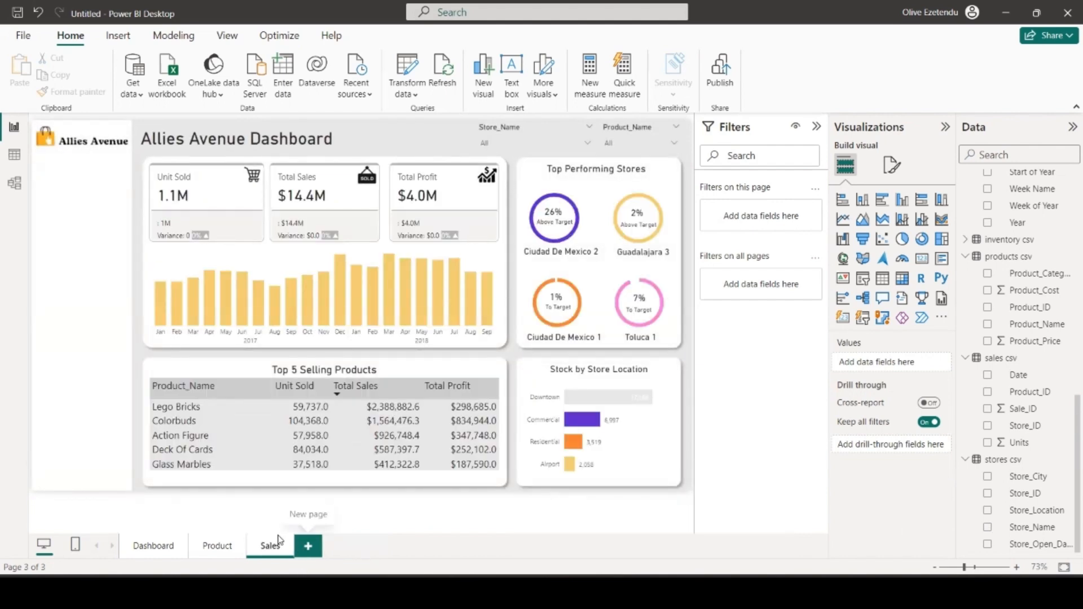
- Create two more duplicate pages named Inventory and Stores, and return to the Dashboard page
{"action": "right_click", "coordinate": [264, 550]}
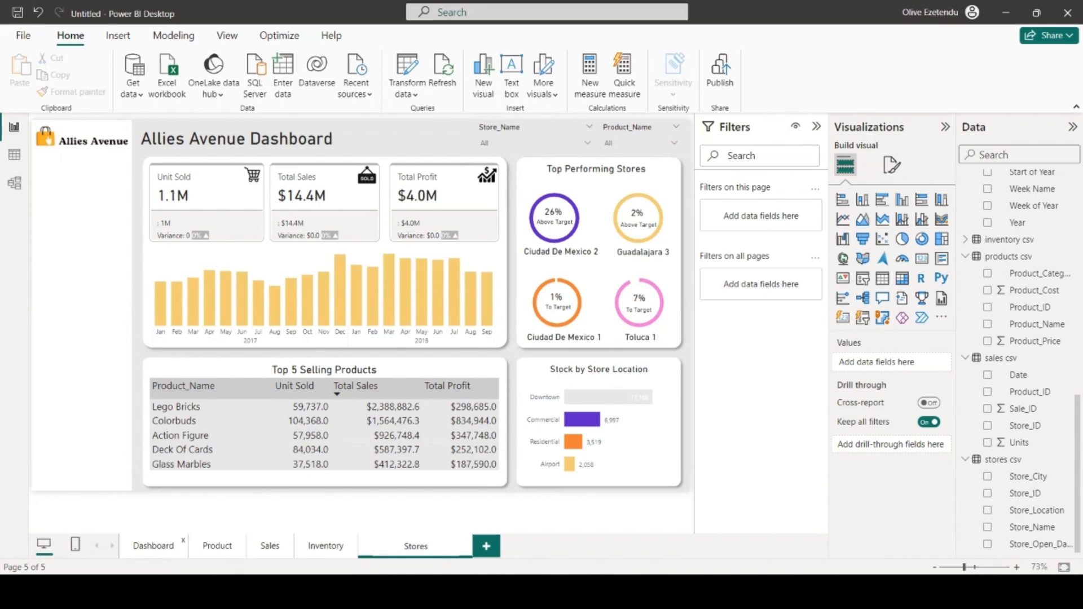
{"action": "left_click", "coordinate": [155, 553]}
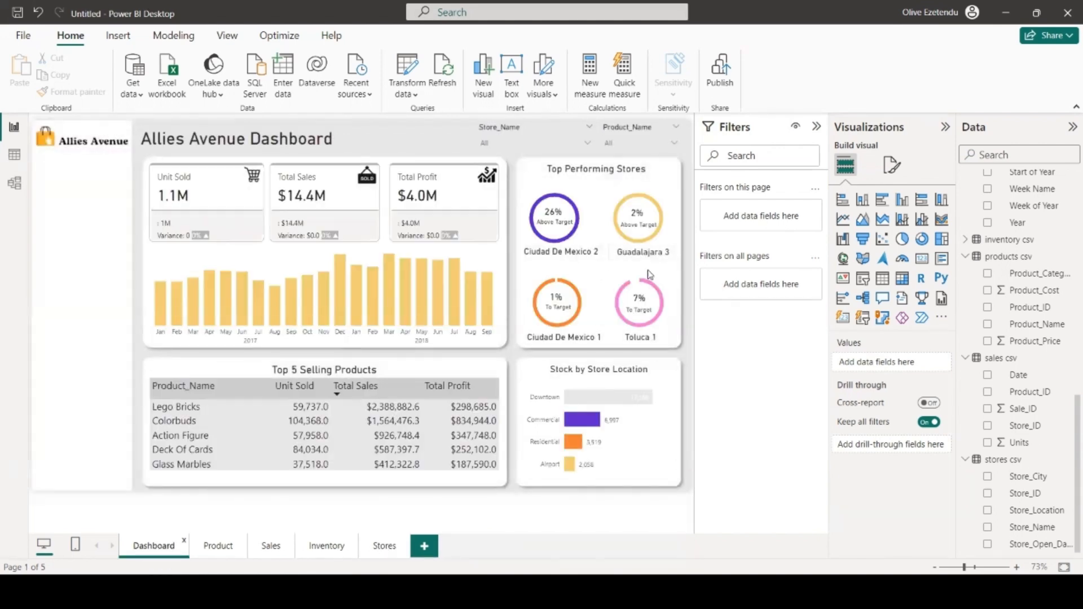
- Insert a page navigator on the Dashboard page
{"action": "left_click", "coordinate": [117, 38]}
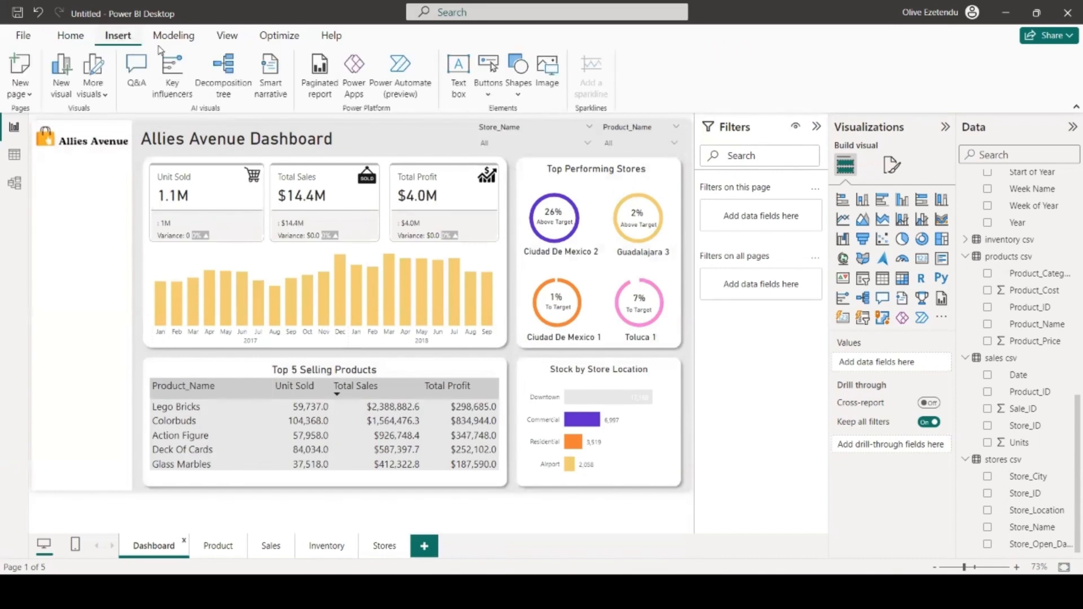
{"action": "left_click", "coordinate": [490, 85]}
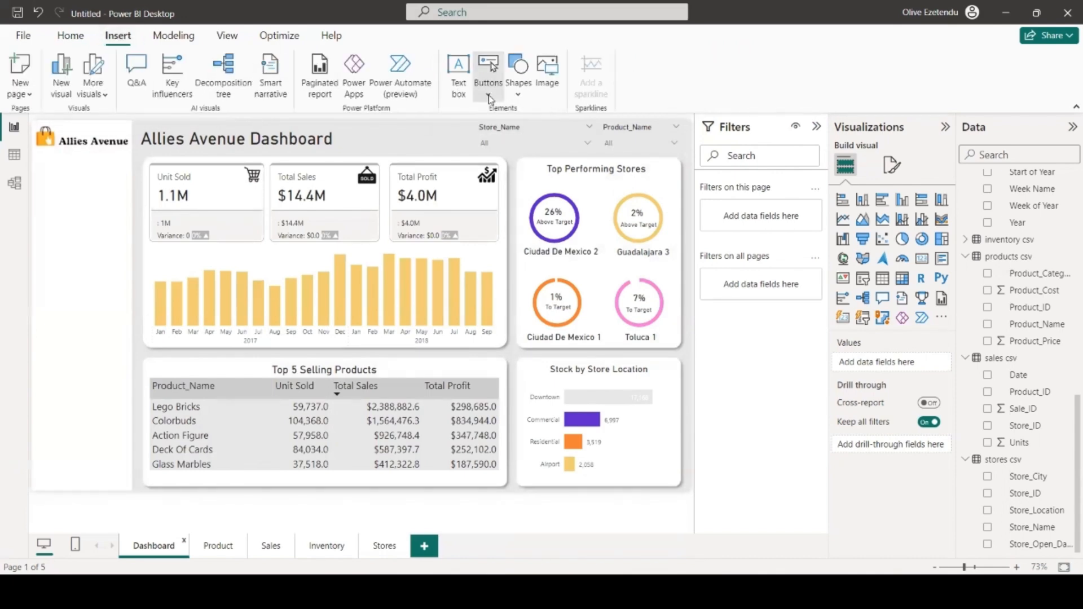
{"action": "mouse_move", "coordinate": [557, 374]}
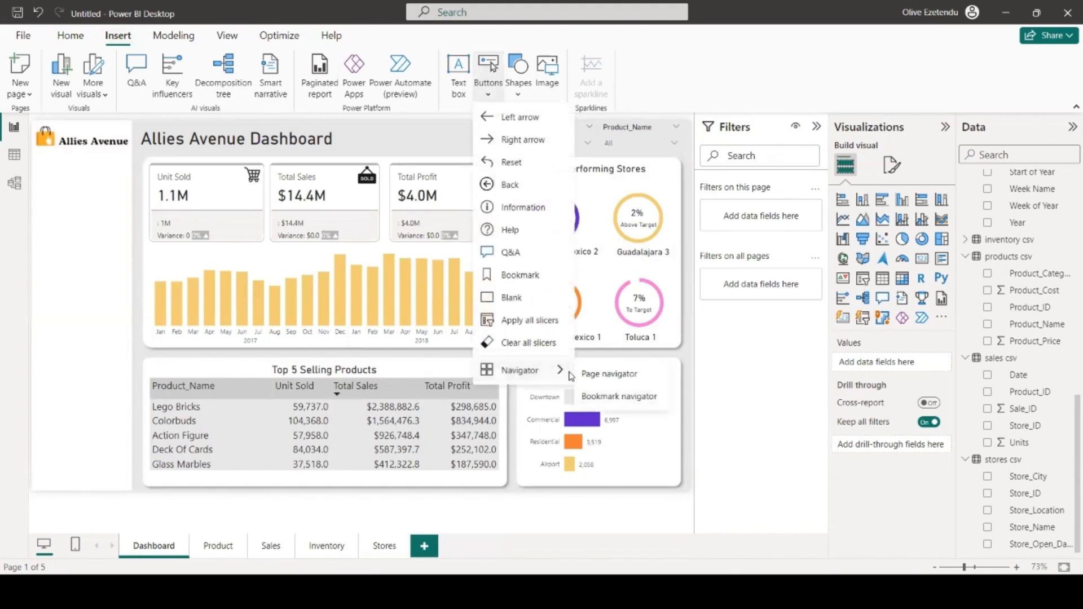
{"action": "left_click", "coordinate": [604, 375]}
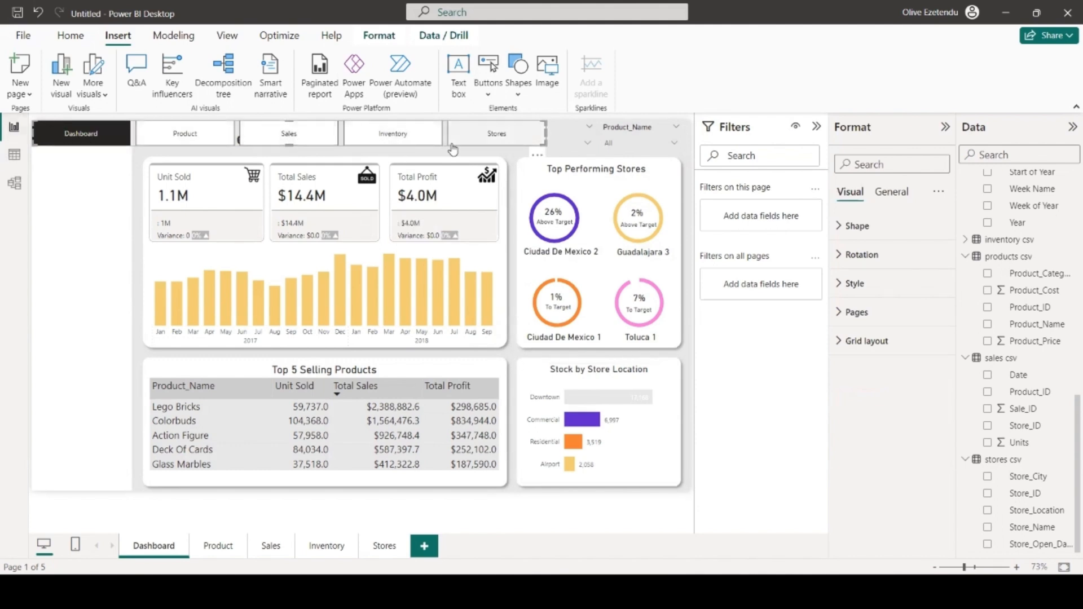
- Set the page navigator's grid layout orientation to Vertical
{"action": "left_click", "coordinate": [839, 343]}
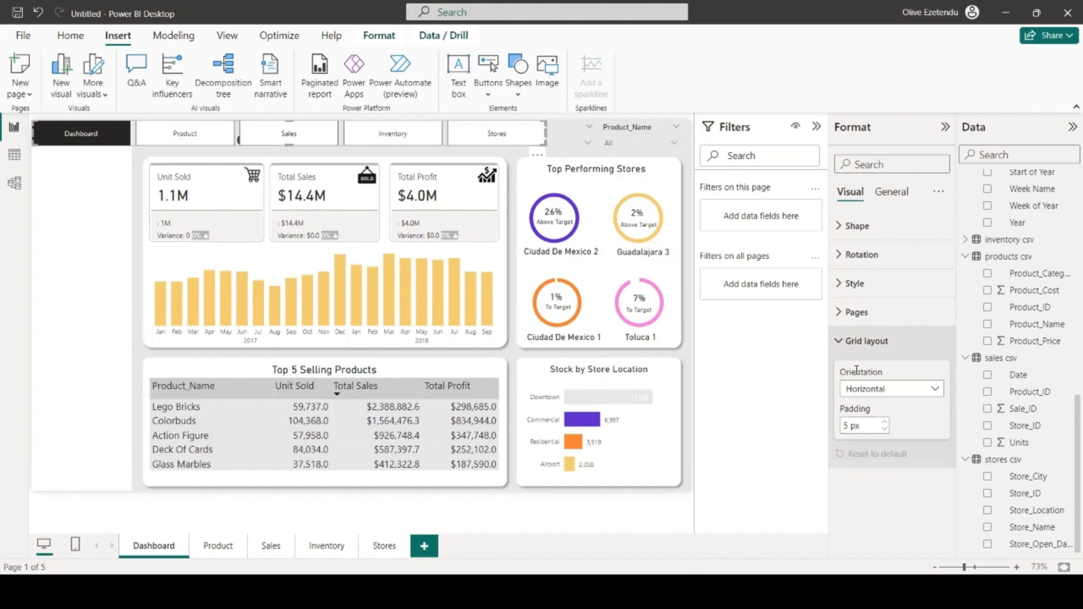
{"action": "left_click", "coordinate": [936, 390]}
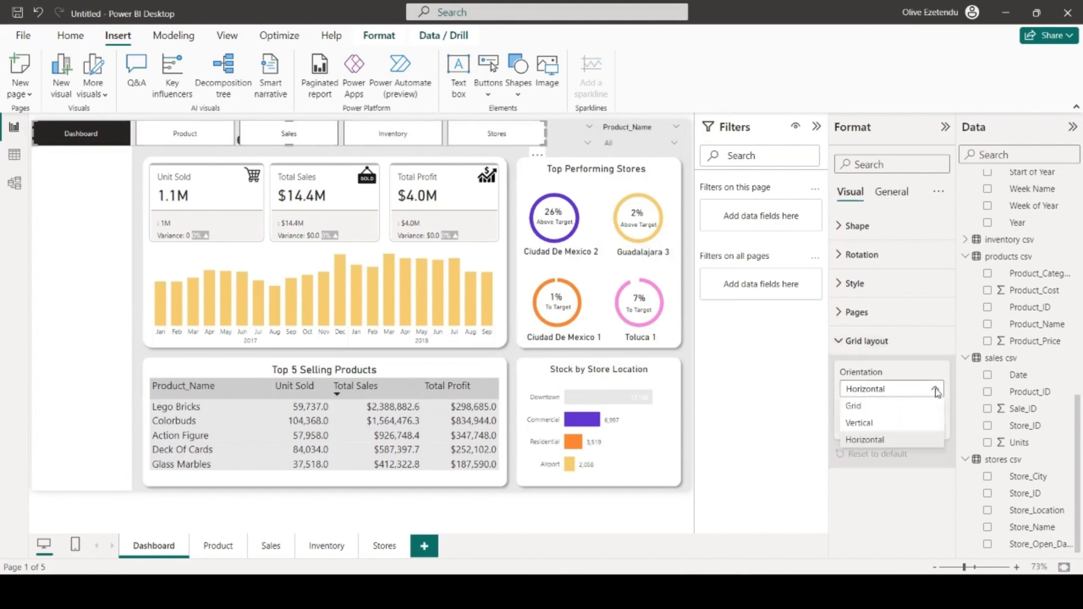
{"action": "left_click", "coordinate": [884, 425]}
- Resize the page navigator into a narrow, compact column and place it in the white sidebar below the Allies Avenue logo
{"action": "left_click_drag", "start_coordinate": [551, 138], "coordinate": [62, 348]}
{"action": "left_click_drag", "start_coordinate": [69, 248], "coordinate": [74, 314]}
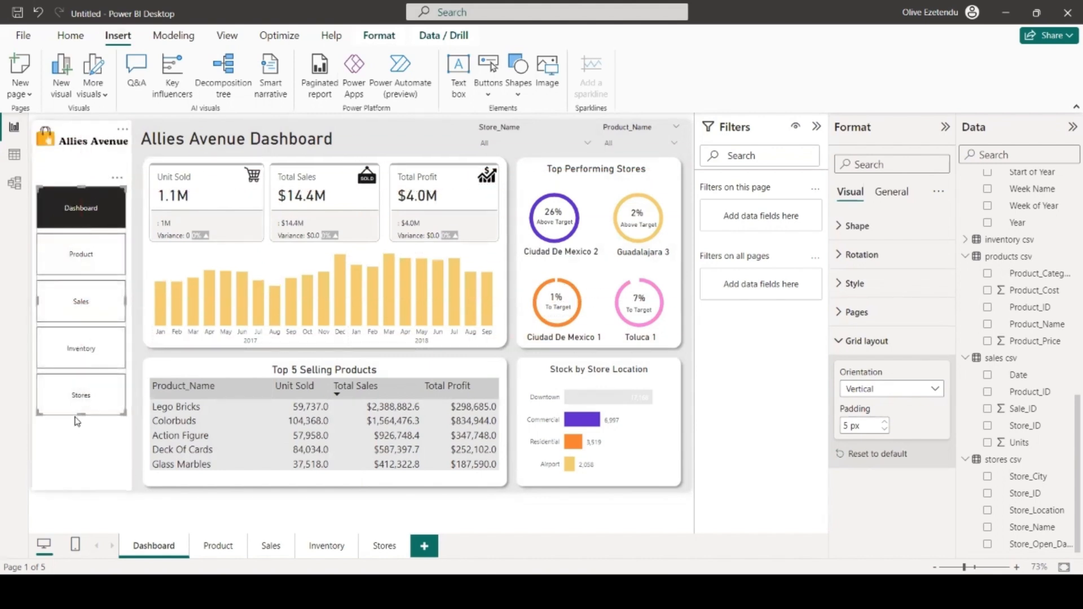
{"action": "left_click_drag", "start_coordinate": [79, 415], "coordinate": [114, 326]}
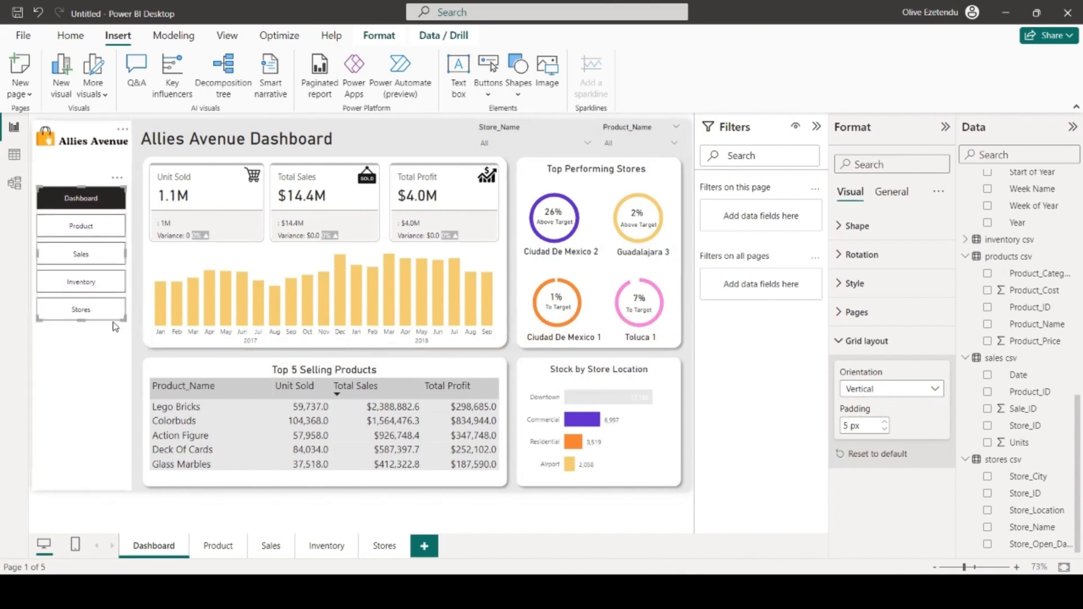
{"action": "left_click_drag", "start_coordinate": [102, 207], "coordinate": [102, 227]}
- Turn off the border of the page navigator buttons in the Default state
{"action": "left_click", "coordinate": [872, 284]}
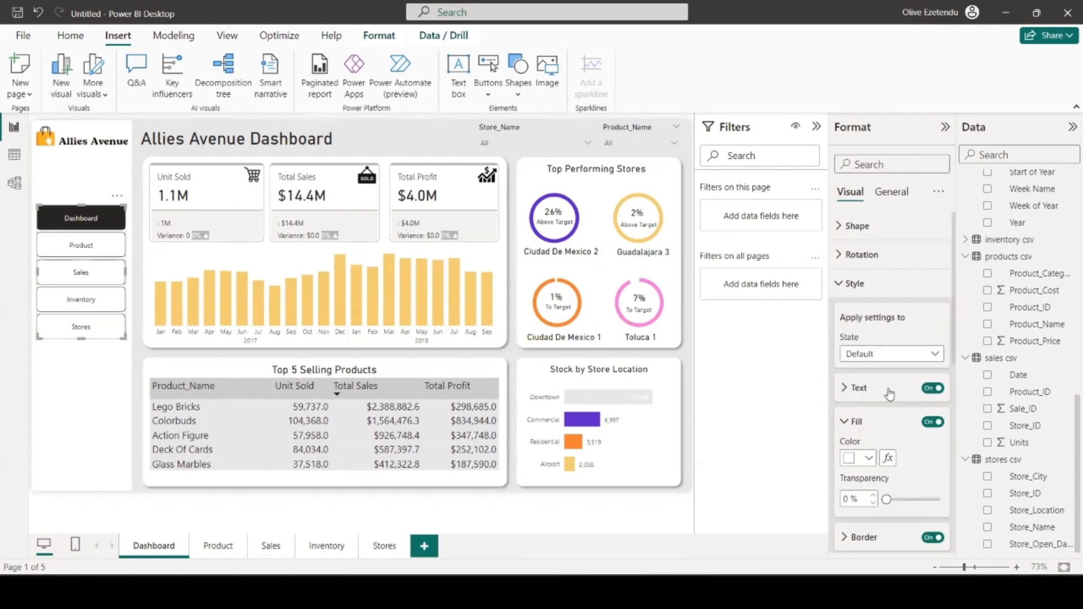
{"action": "scroll", "coordinate": [873, 424], "scroll_direction": "down", "scroll_amount": 5}
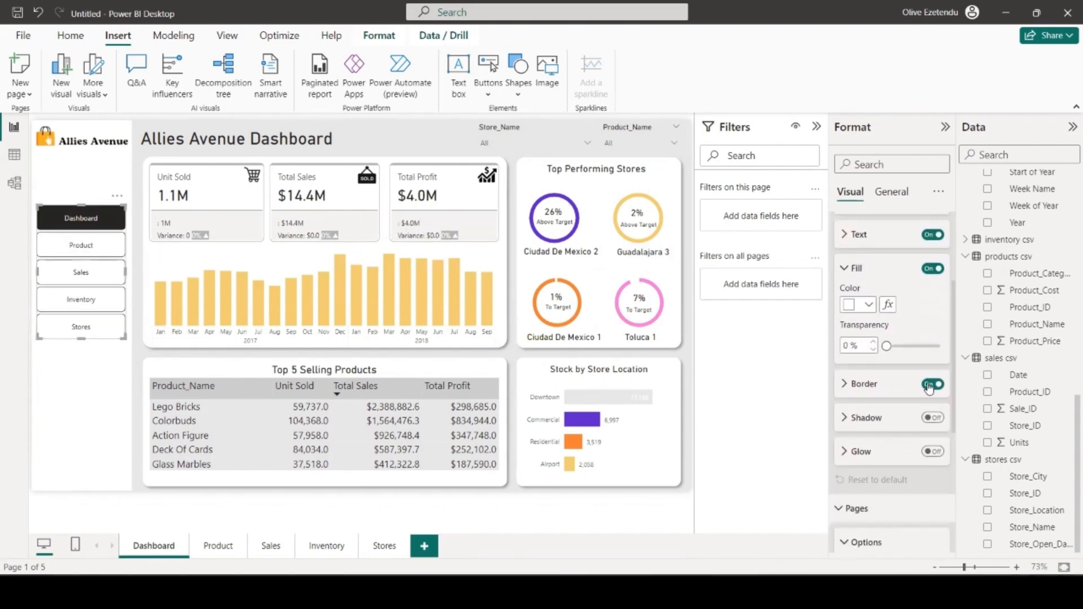
{"action": "left_click", "coordinate": [931, 384]}
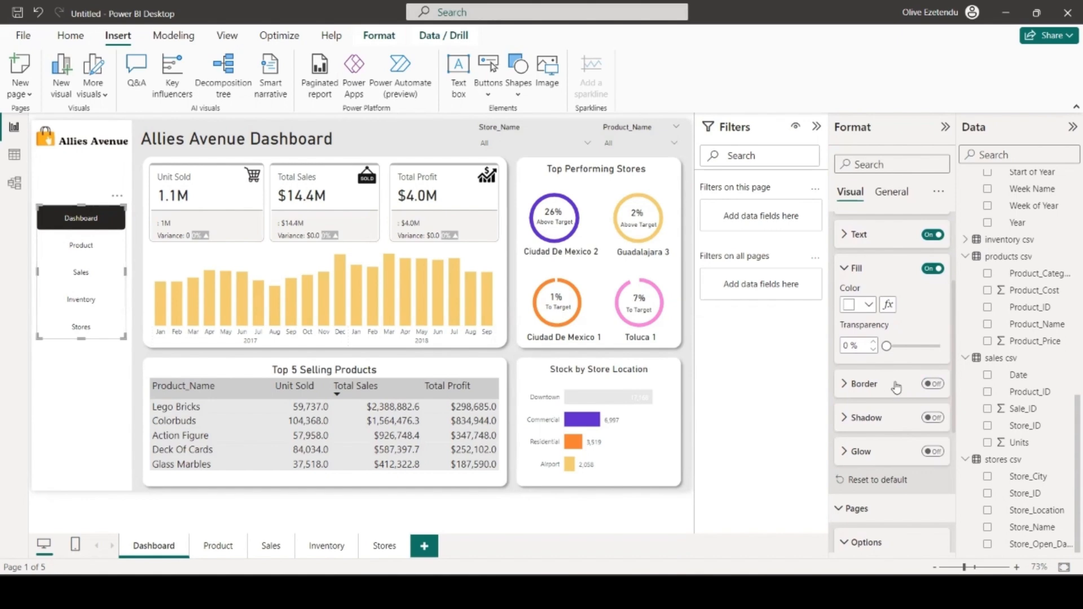
- Set the font size of the page navigator's Default state text to 13
{"action": "left_click", "coordinate": [871, 378]}
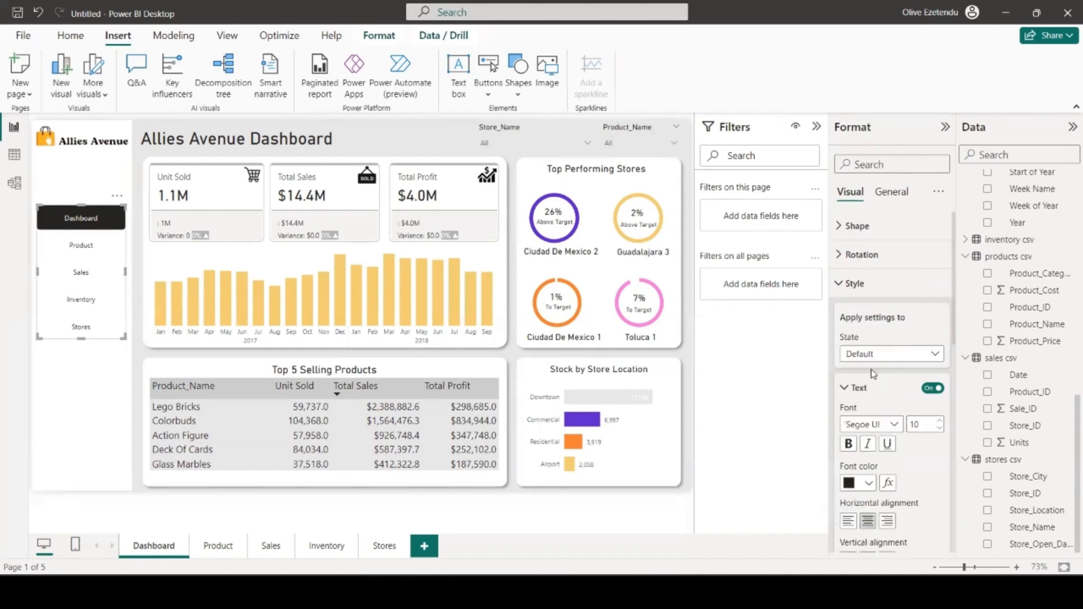
{"action": "scroll", "coordinate": [878, 369], "scroll_direction": "down", "scroll_amount": 3}
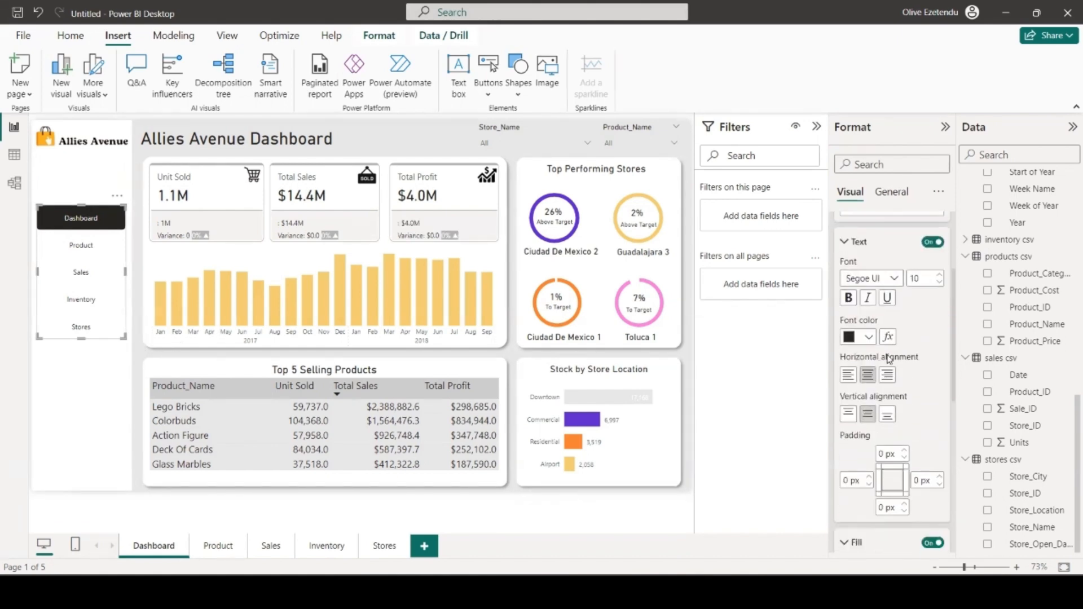
{"action": "left_click", "coordinate": [940, 268]}
{"action": "left_click", "coordinate": [940, 268]}
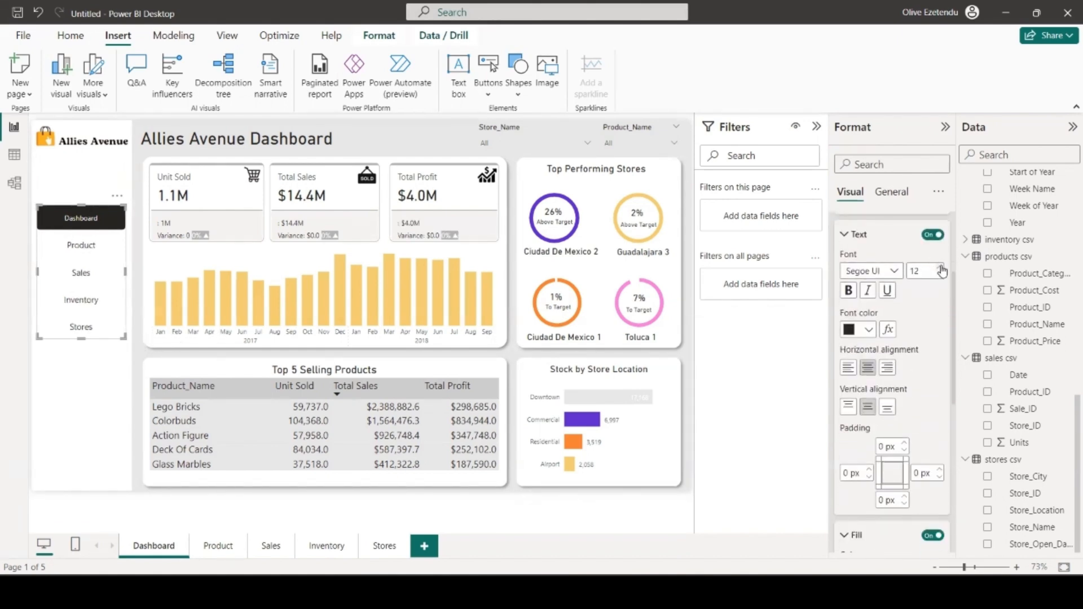
{"action": "left_click", "coordinate": [940, 268]}
- Set the font color of the page navigator's Selected state to the recently used yellow
{"action": "scroll", "coordinate": [869, 297], "scroll_direction": "up", "scroll_amount": 1}
{"action": "scroll", "coordinate": [887, 349], "scroll_direction": "up", "scroll_amount": 1}
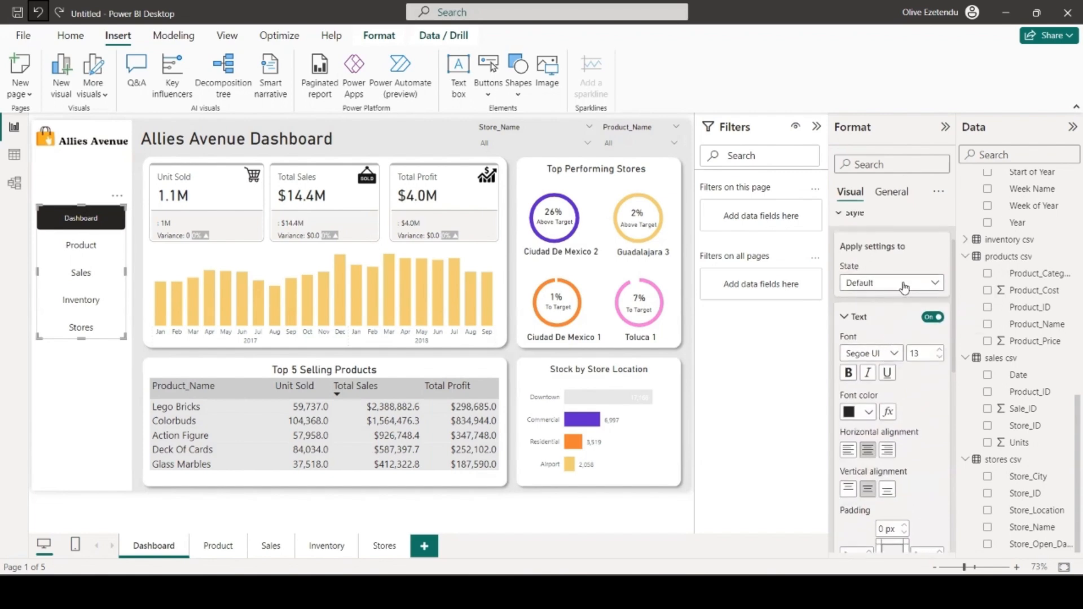
{"action": "left_click", "coordinate": [937, 285]}
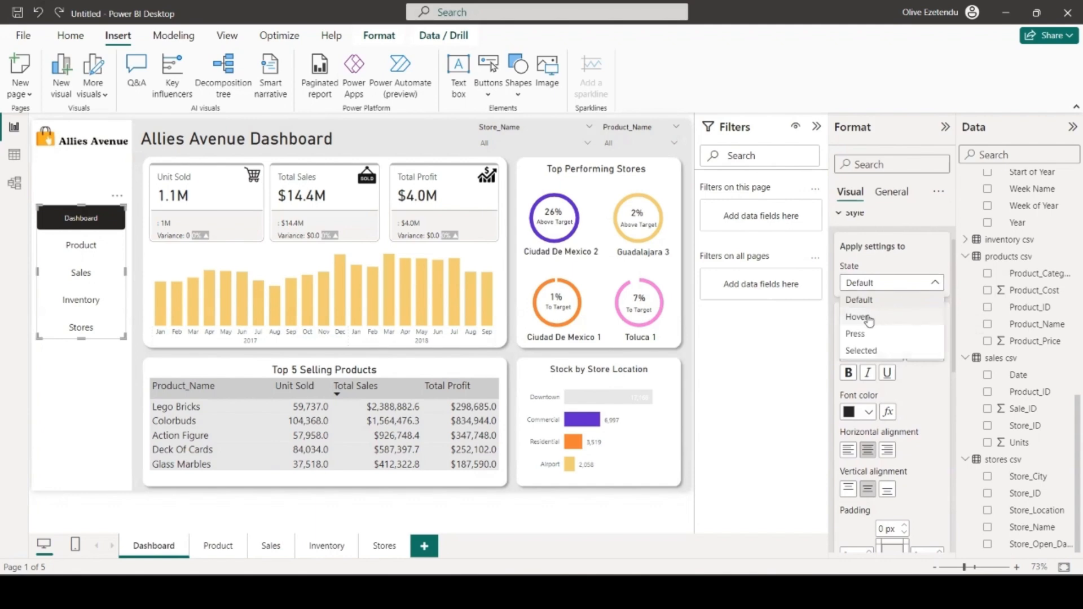
{"action": "left_click", "coordinate": [864, 351]}
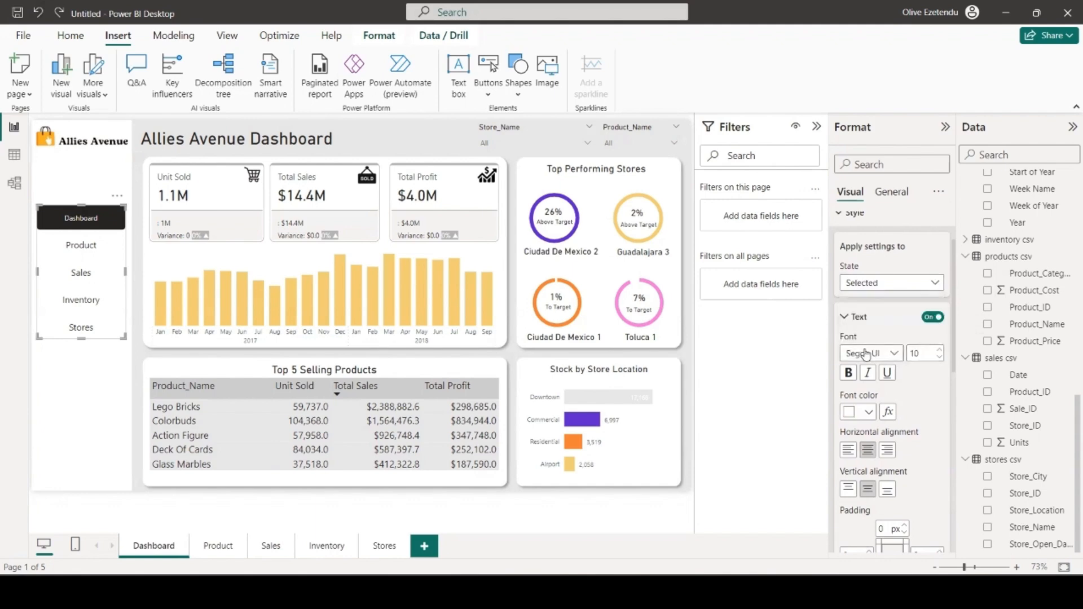
{"action": "left_click", "coordinate": [869, 412]}
{"action": "left_click", "coordinate": [897, 348]}
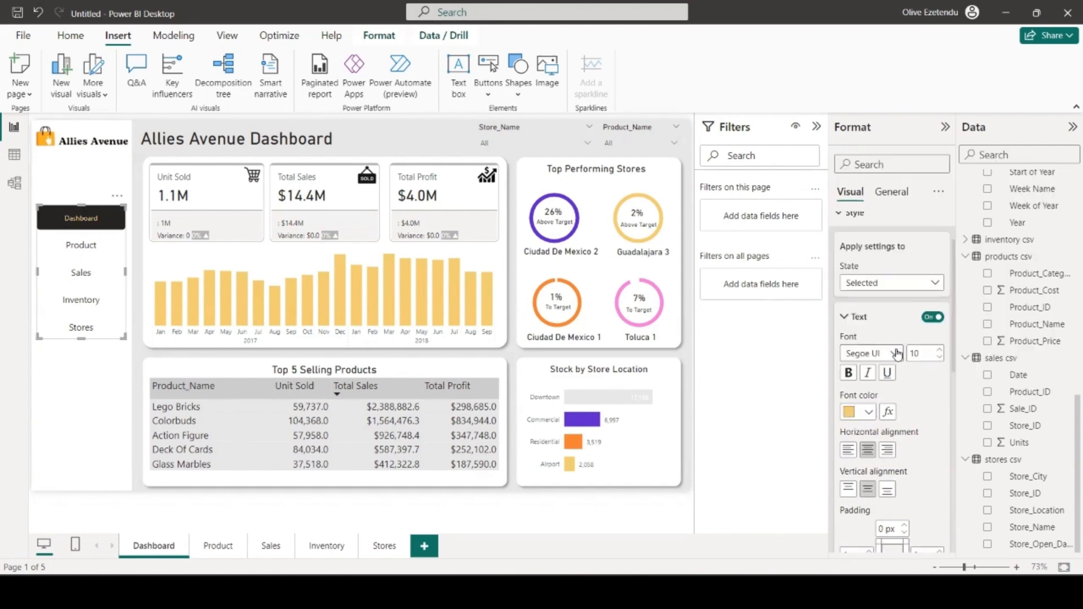
- Set the font color of the page navigator's Press state to the recently used yellow
{"action": "left_click", "coordinate": [857, 287]}
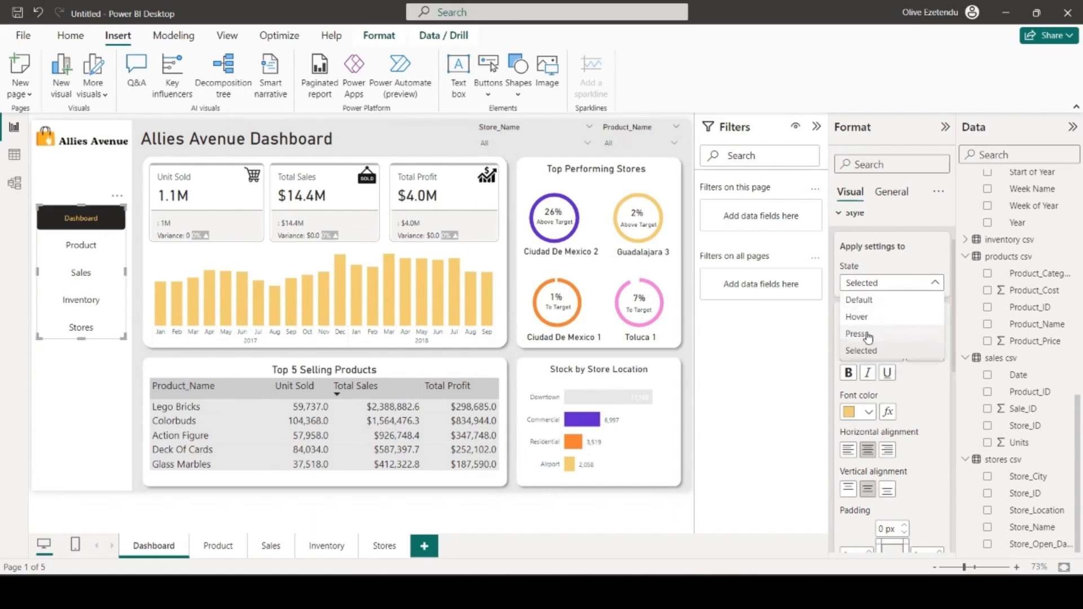
{"action": "left_click", "coordinate": [868, 336]}
{"action": "left_click", "coordinate": [869, 412]}
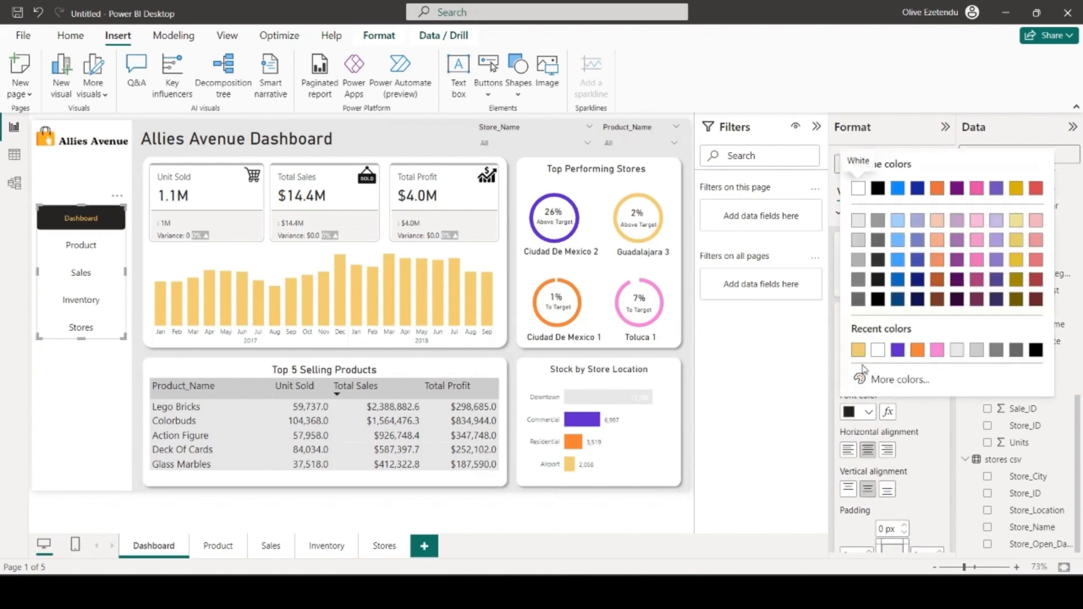
{"action": "left_click", "coordinate": [858, 350]}
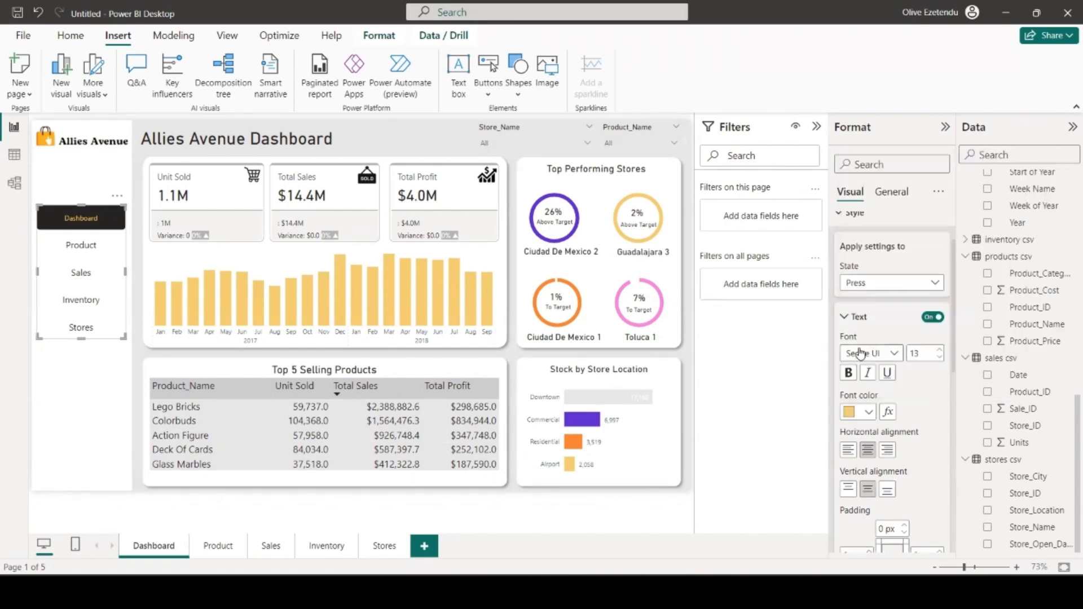
- Set the font color of the page navigator's Hover state to the recently used yellow
{"action": "left_click", "coordinate": [883, 284]}
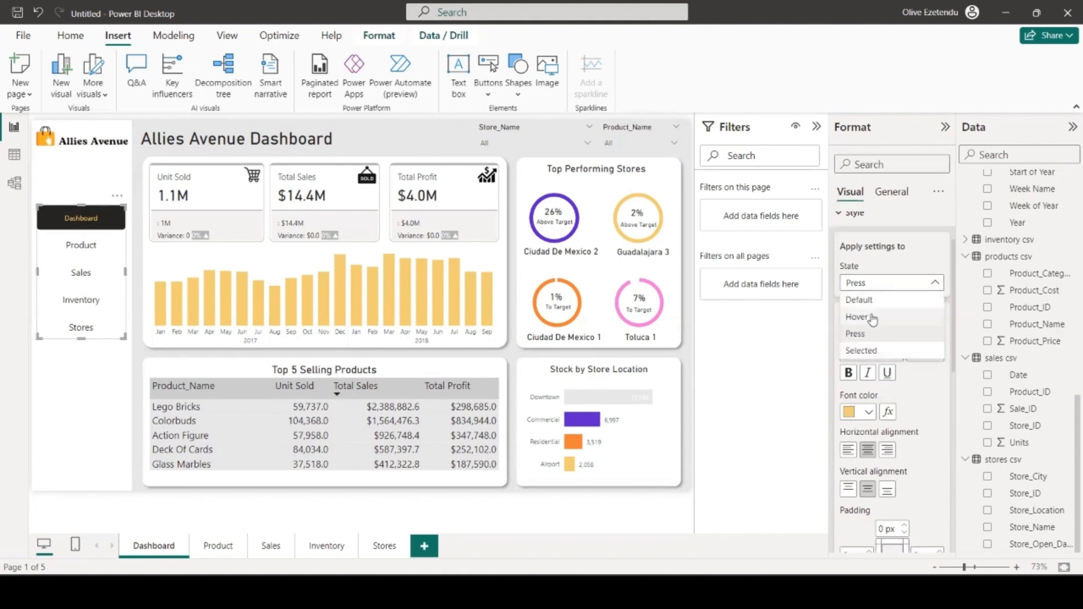
{"action": "left_click", "coordinate": [876, 318]}
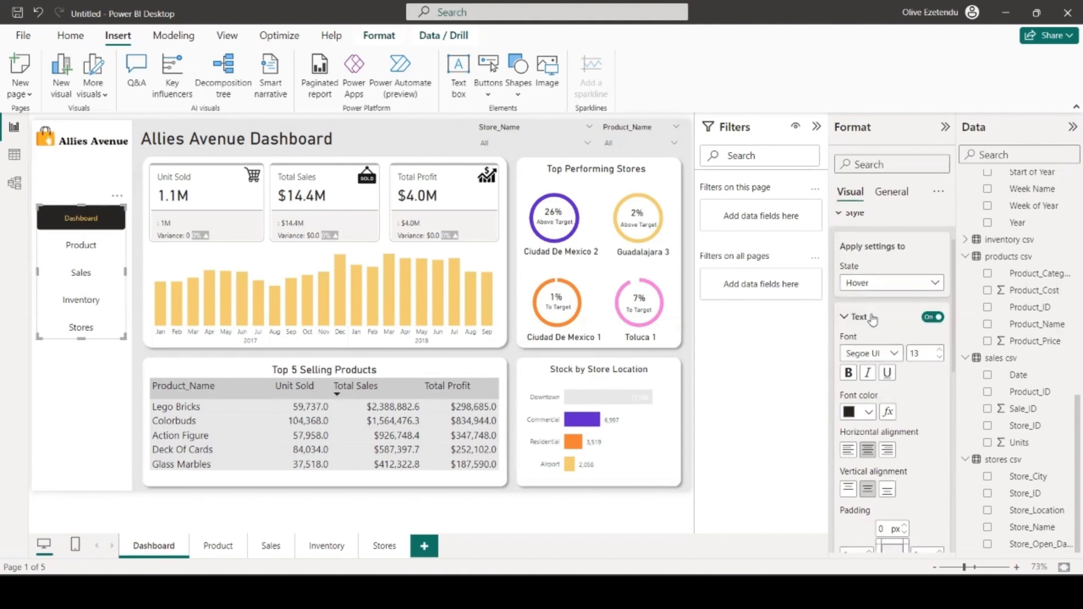
{"action": "left_click", "coordinate": [870, 411]}
{"action": "left_click", "coordinate": [858, 352]}
- Set the fill transparency of the page navigator buttons to 100%
{"action": "scroll", "coordinate": [910, 395], "scroll_direction": "down", "scroll_amount": 3}
{"action": "scroll", "coordinate": [910, 389], "scroll_direction": "up", "scroll_amount": 3}
{"action": "scroll", "coordinate": [903, 383], "scroll_direction": "down", "scroll_amount": 6}
{"action": "left_click_drag", "start_coordinate": [886, 388], "coordinate": [935, 389]}
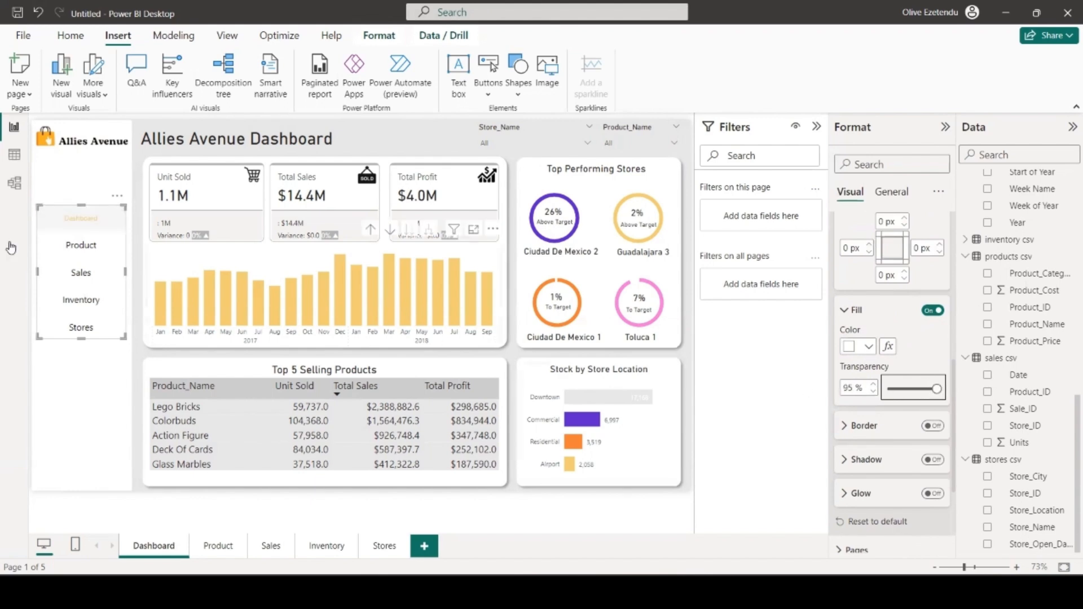
{"action": "left_click", "coordinate": [869, 347]}
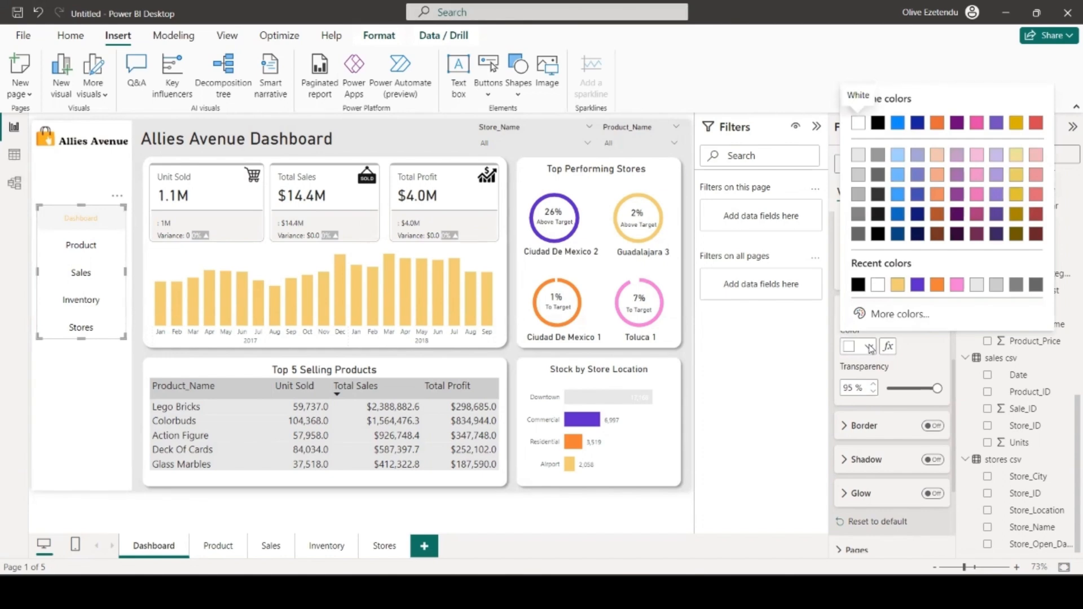
{"action": "left_click", "coordinate": [938, 389]}
{"action": "left_click_drag", "start_coordinate": [935, 387], "coordinate": [945, 389]}
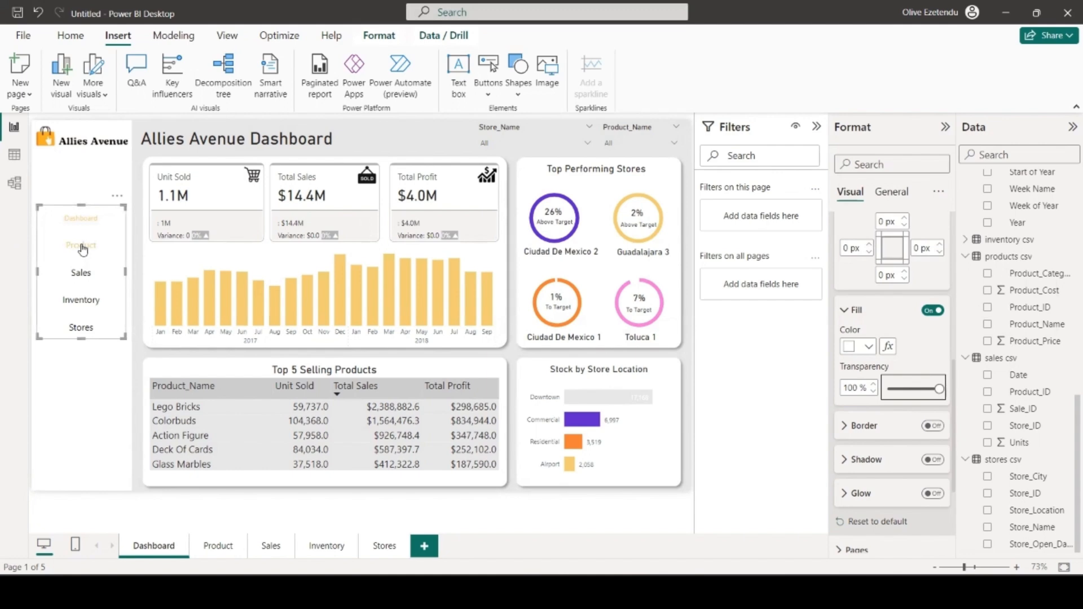
- Make the page navigator's Hover state text bold
{"action": "scroll", "coordinate": [899, 320], "scroll_direction": "up", "scroll_amount": 4}
{"action": "scroll", "coordinate": [914, 282], "scroll_direction": "up", "scroll_amount": 4}
{"action": "scroll", "coordinate": [930, 248], "scroll_direction": "down", "scroll_amount": 2}
{"action": "left_click", "coordinate": [932, 240]}
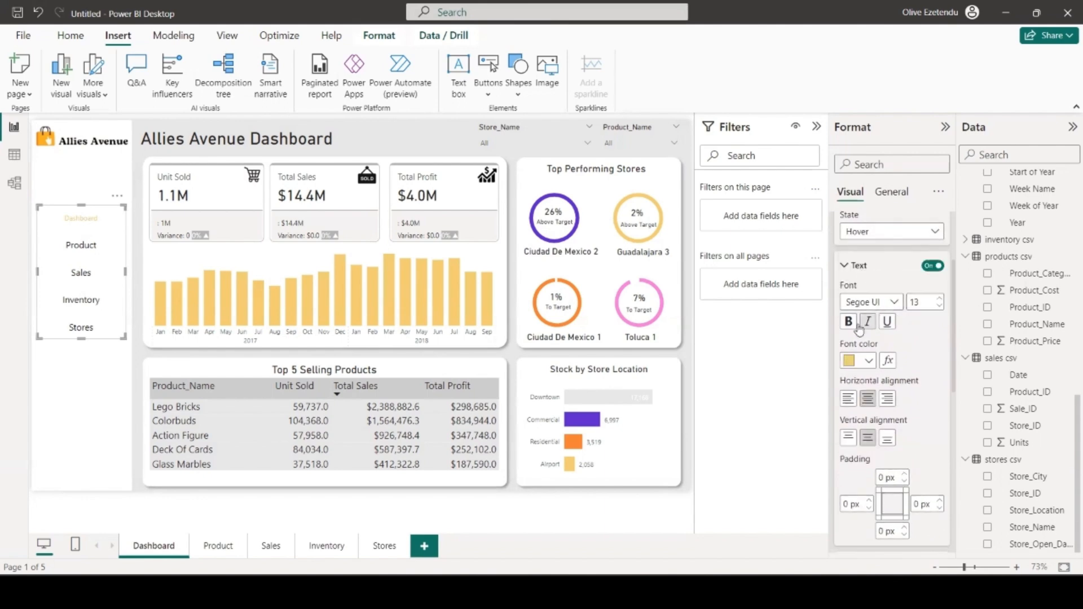
{"action": "left_click", "coordinate": [848, 323]}
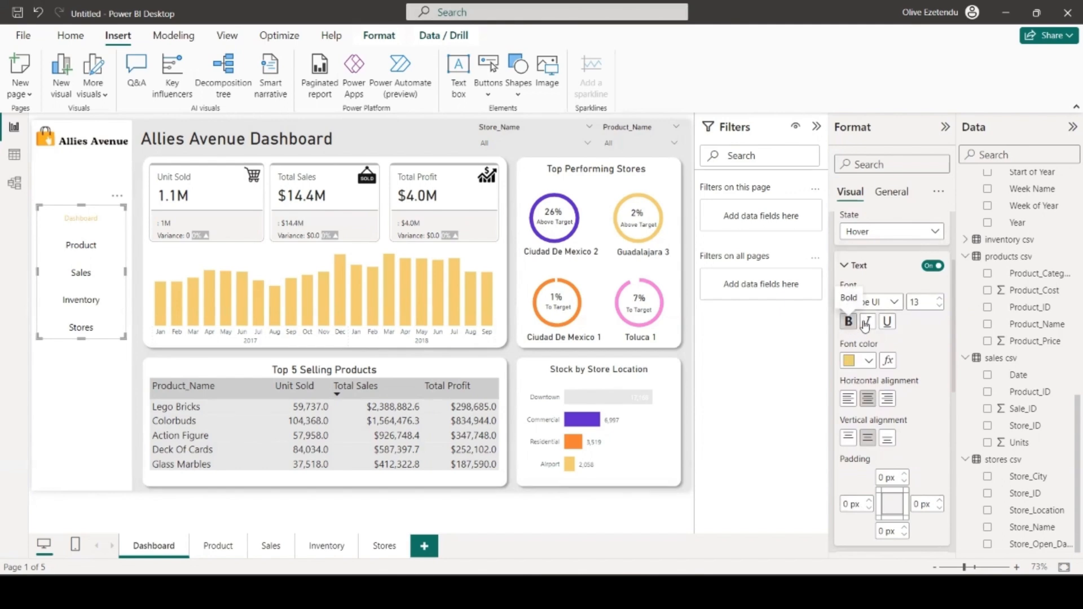
- Make the page navigator's text bold in both the Press and Selected states
{"action": "left_click", "coordinate": [914, 232]}
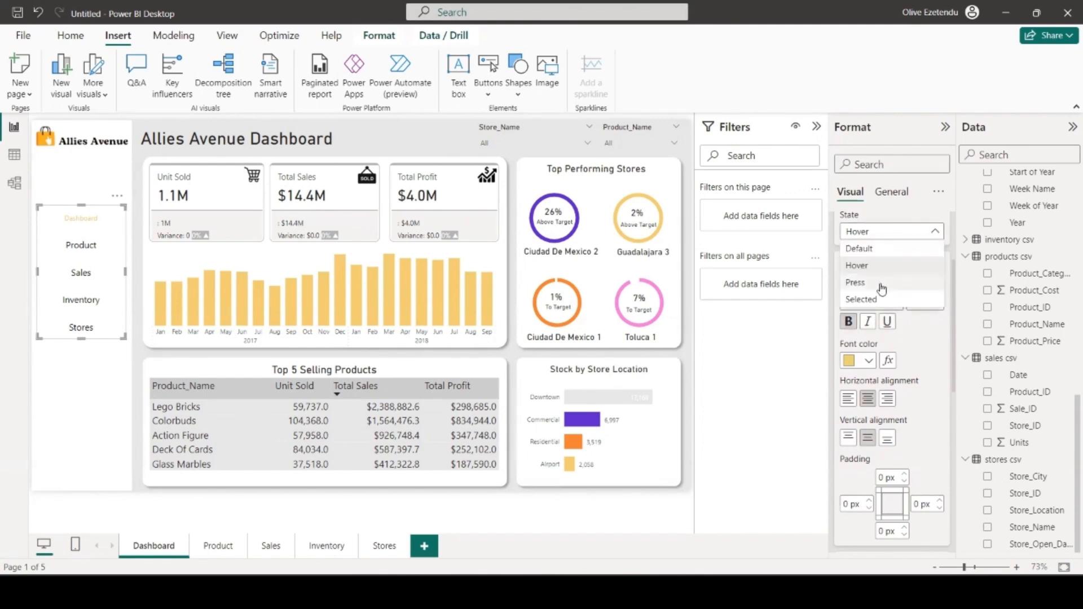
{"action": "left_click", "coordinate": [878, 284]}
{"action": "left_click", "coordinate": [849, 322]}
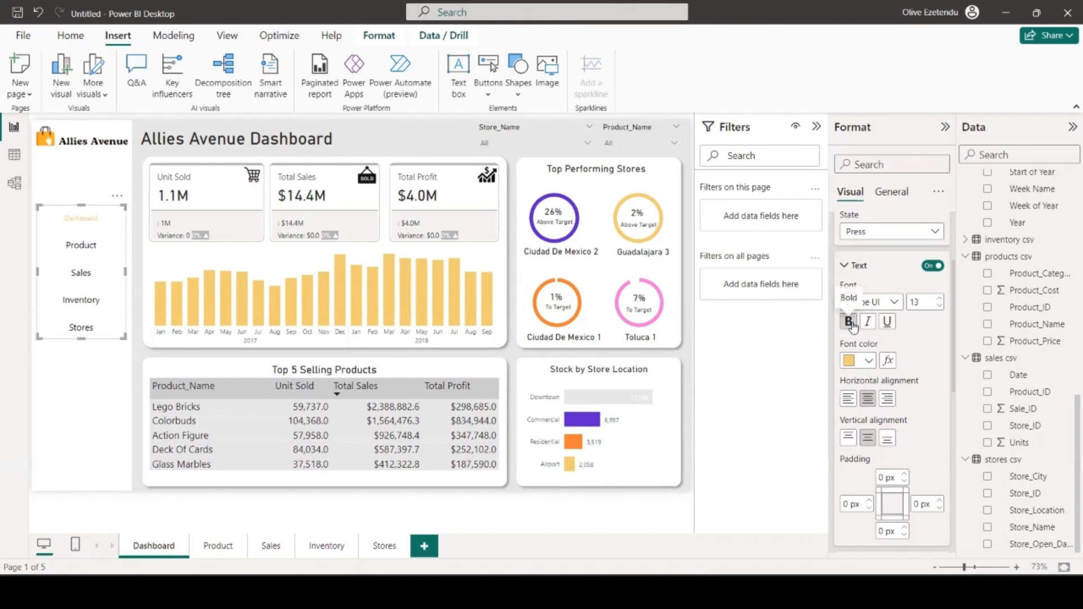
{"action": "left_click", "coordinate": [899, 236]}
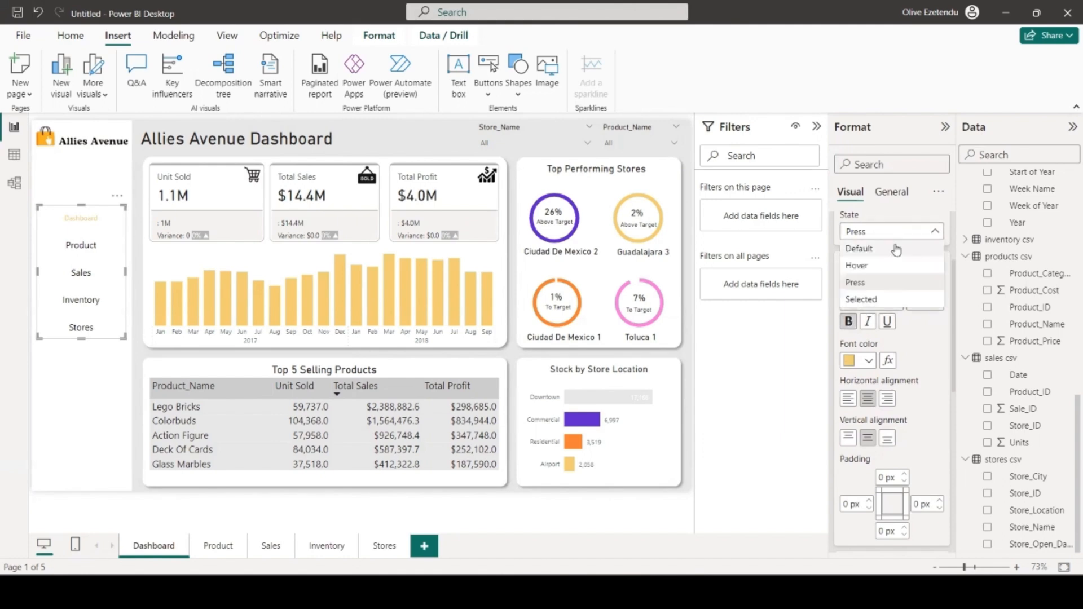
{"action": "left_click", "coordinate": [872, 299]}
{"action": "left_click", "coordinate": [848, 322]}
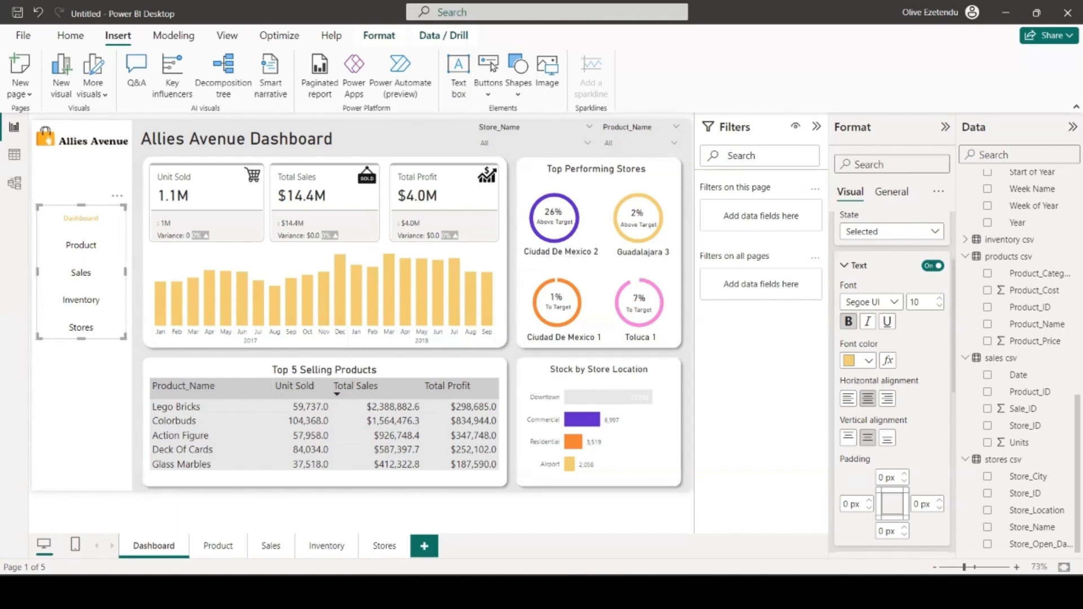
- Insert the image download__3_-removebg-preview from Downloads, shrink it to icon size and place it beside the Dashboard entry of the page navigator
{"action": "mouse_move", "coordinate": [728, 591]}
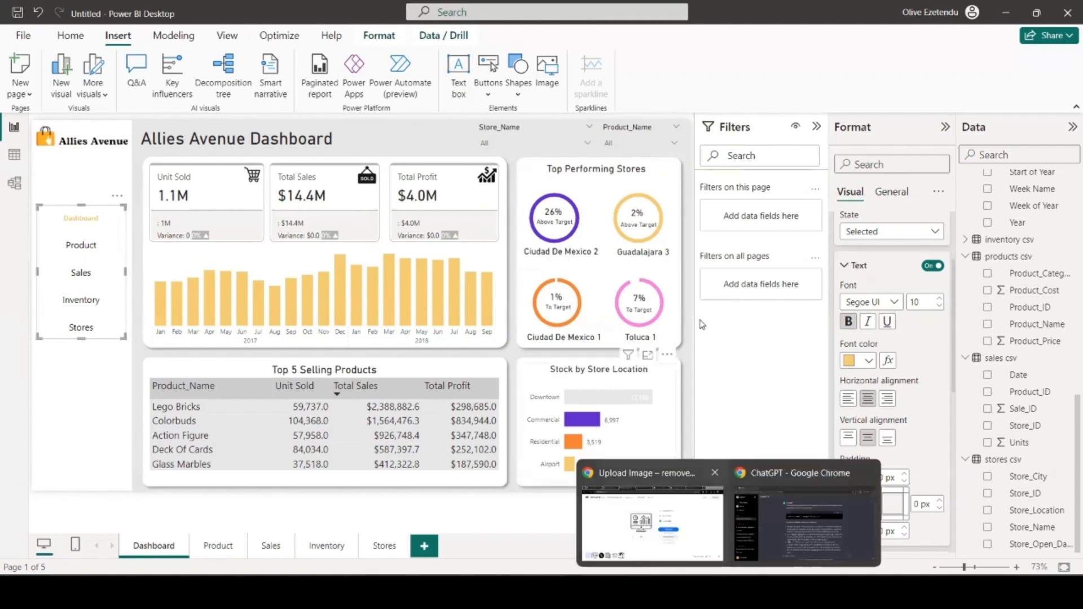
{"action": "mouse_move", "coordinate": [632, 329]}
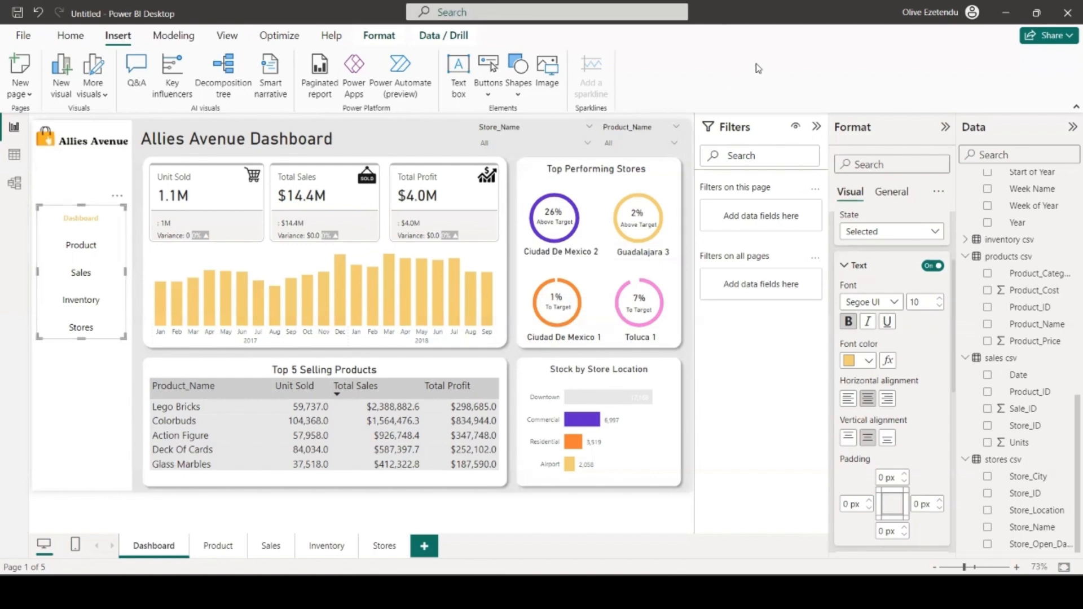
{"action": "left_click", "coordinate": [542, 74]}
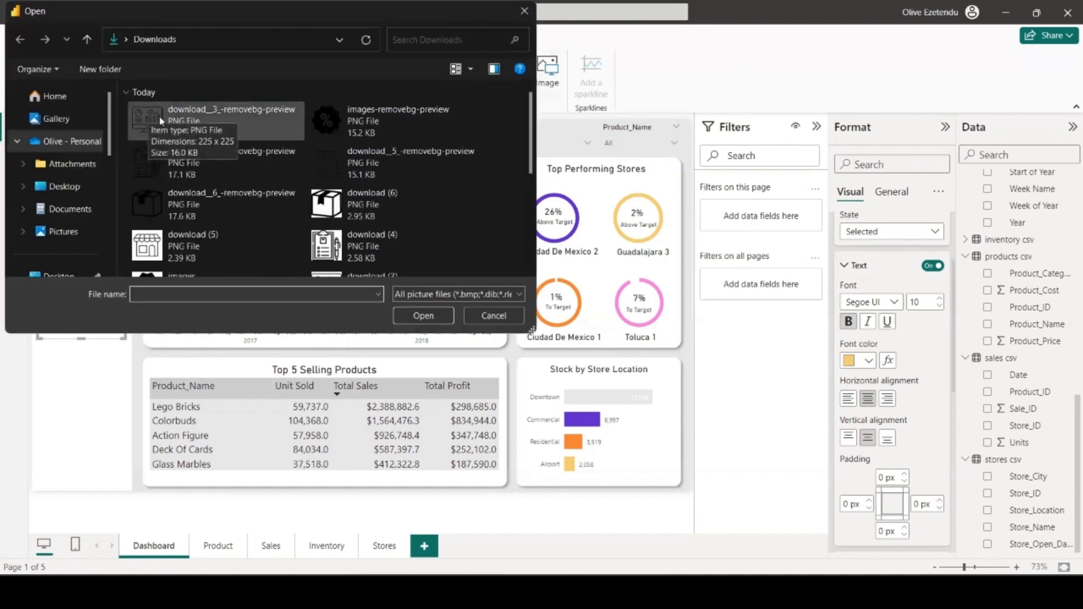
{"action": "left_click", "coordinate": [248, 120]}
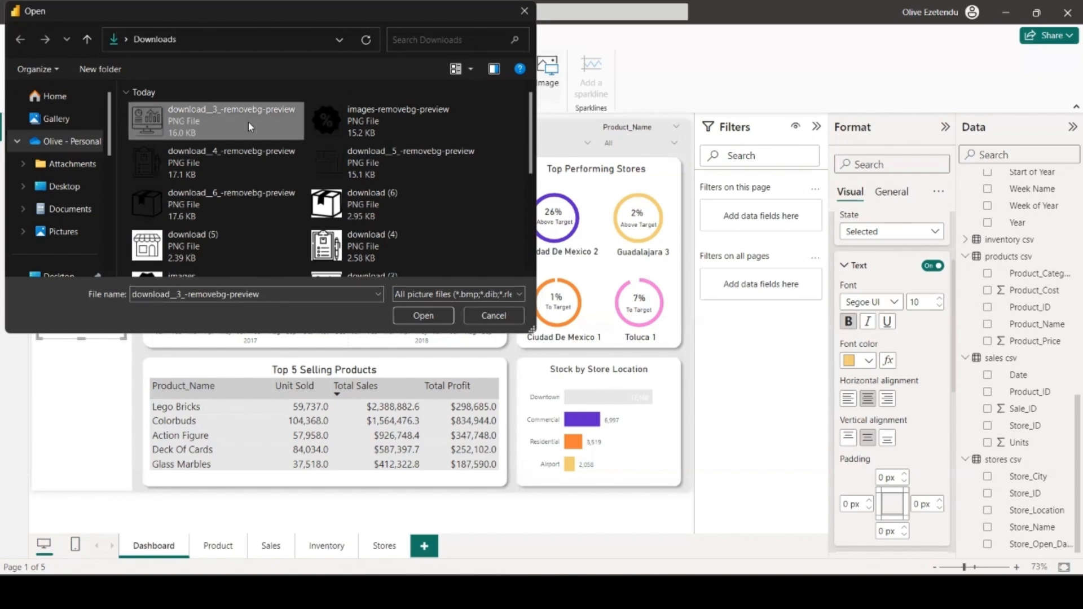
{"action": "left_click", "coordinate": [424, 315]}
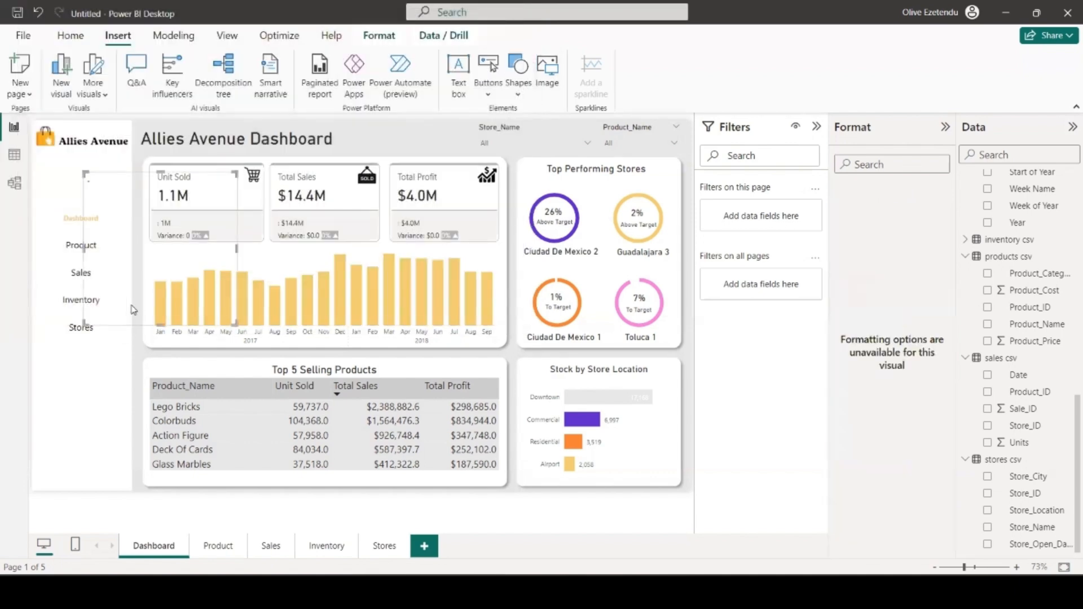
{"action": "left_click_drag", "start_coordinate": [236, 323], "coordinate": [113, 204]}
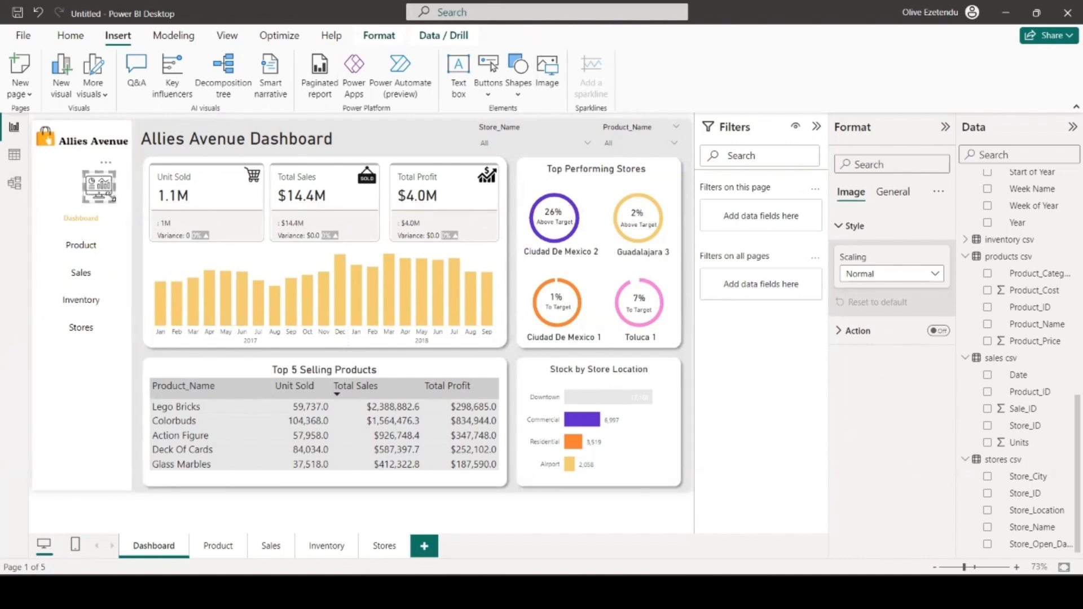
{"action": "left_click_drag", "start_coordinate": [110, 200], "coordinate": [57, 228]}
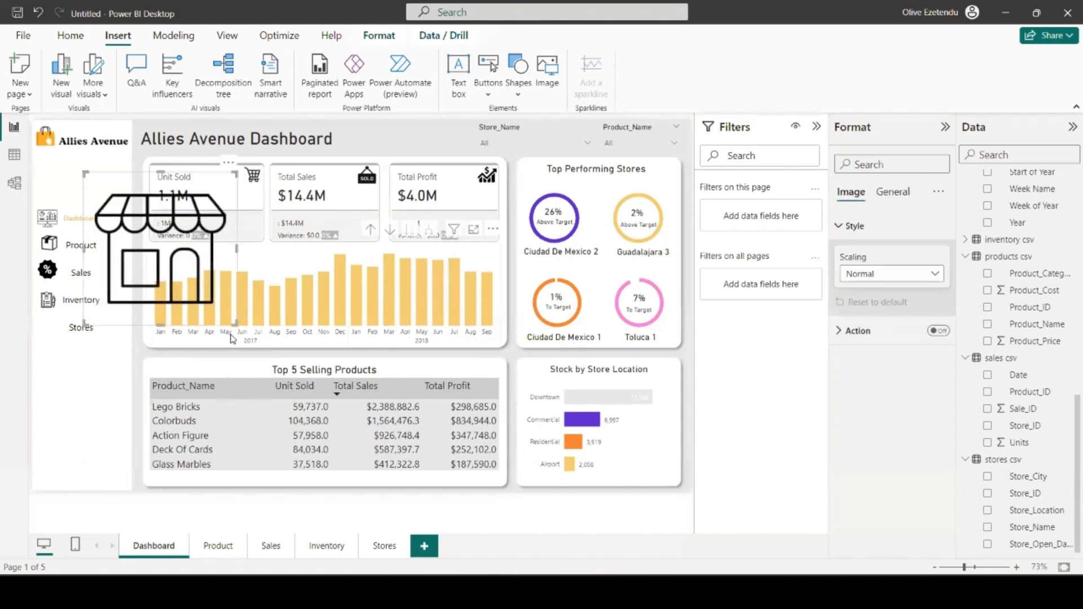
- Shrink the storefront image to icon size and align it beside the Stores entry of the page navigator
{"action": "left_click_drag", "start_coordinate": [233, 322], "coordinate": [47, 330]}
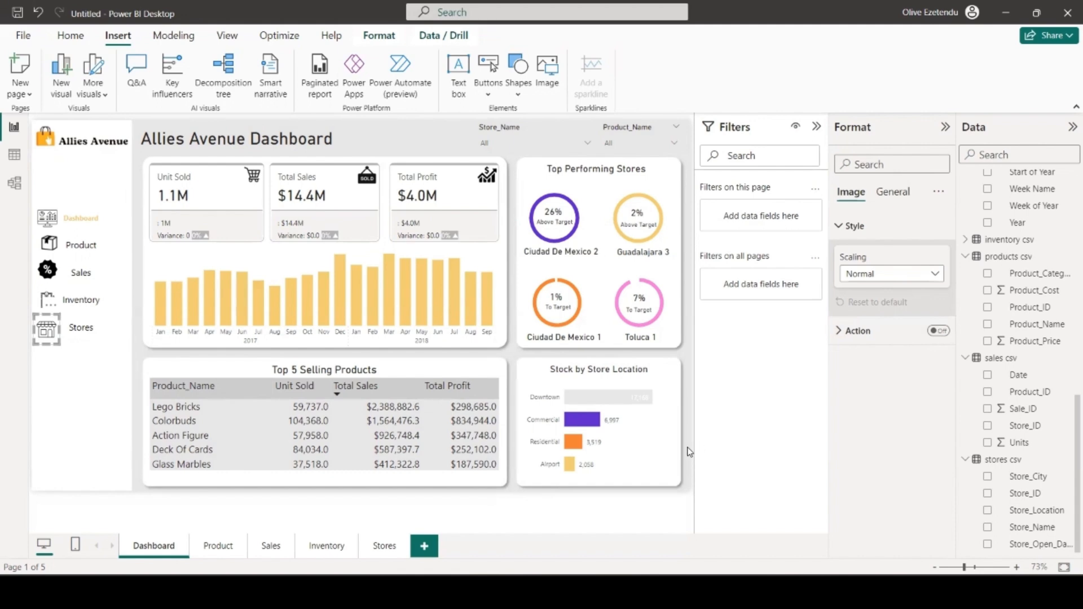
{"action": "left_click", "coordinate": [754, 455]}
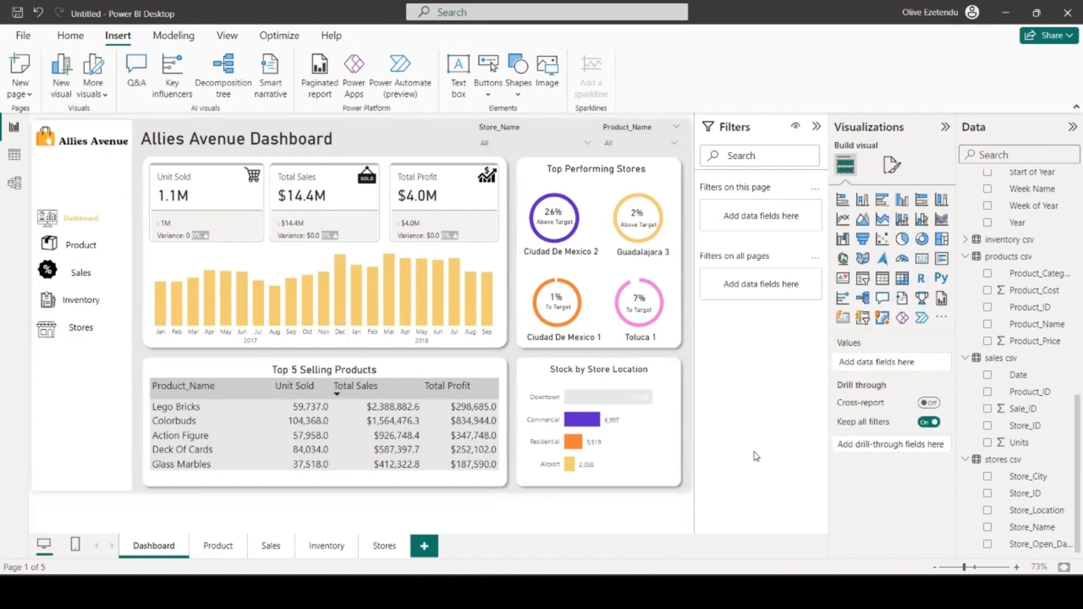
{"action": "left_click", "coordinate": [50, 330]}
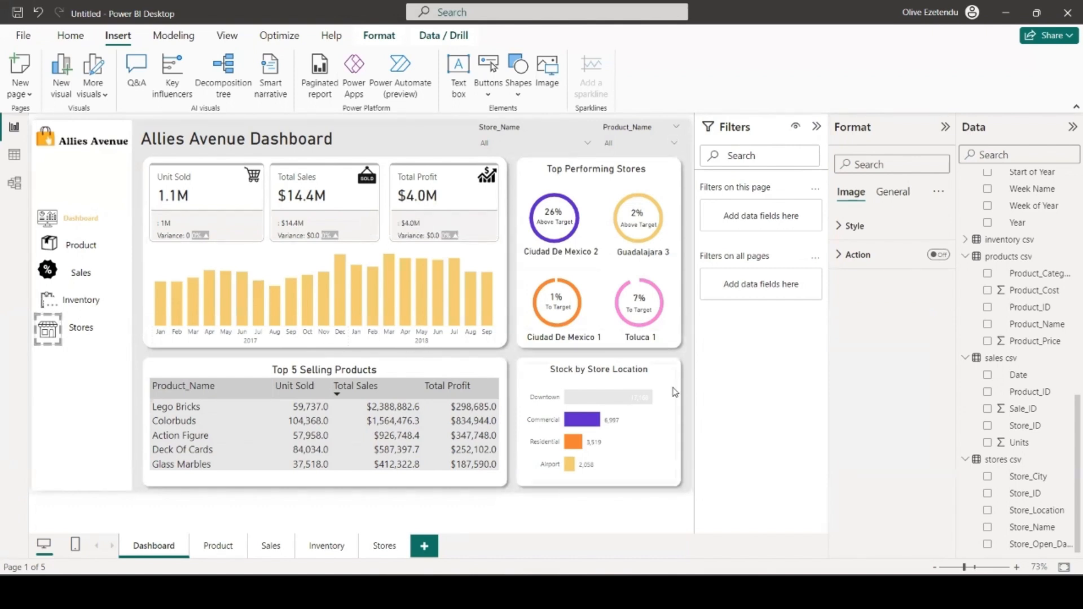
{"action": "left_click", "coordinate": [694, 394]}
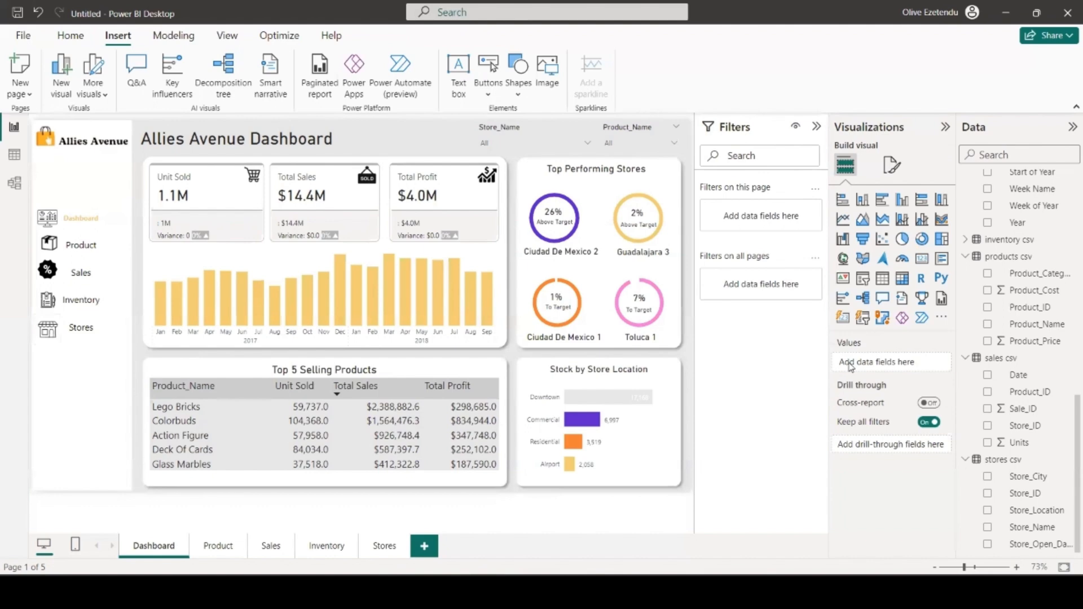